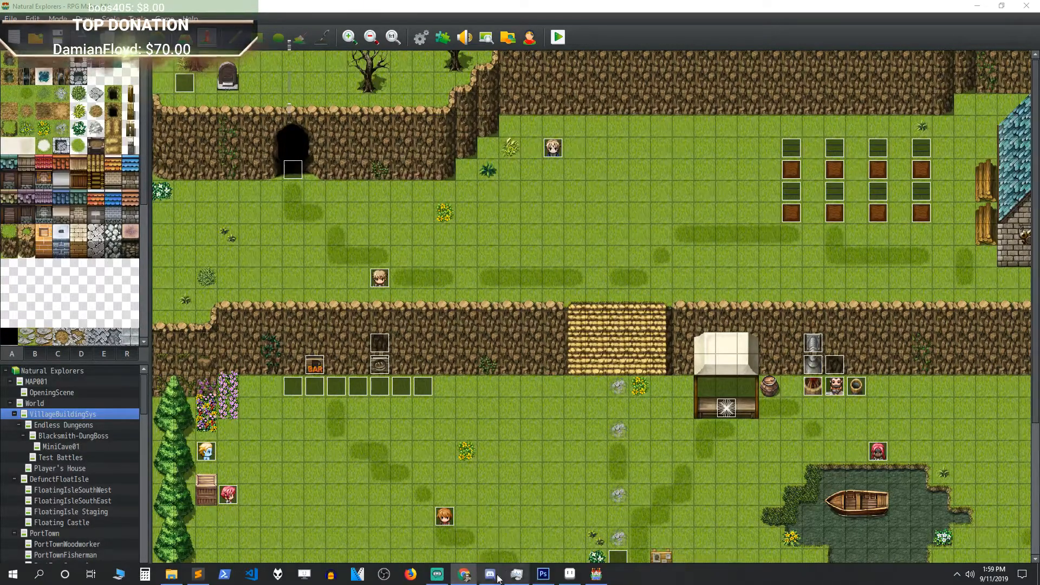
Step: Post the YouTube video link in the official_content channel on Discord, then close Discord
{"action": "left_click", "coordinate": [492, 574]}
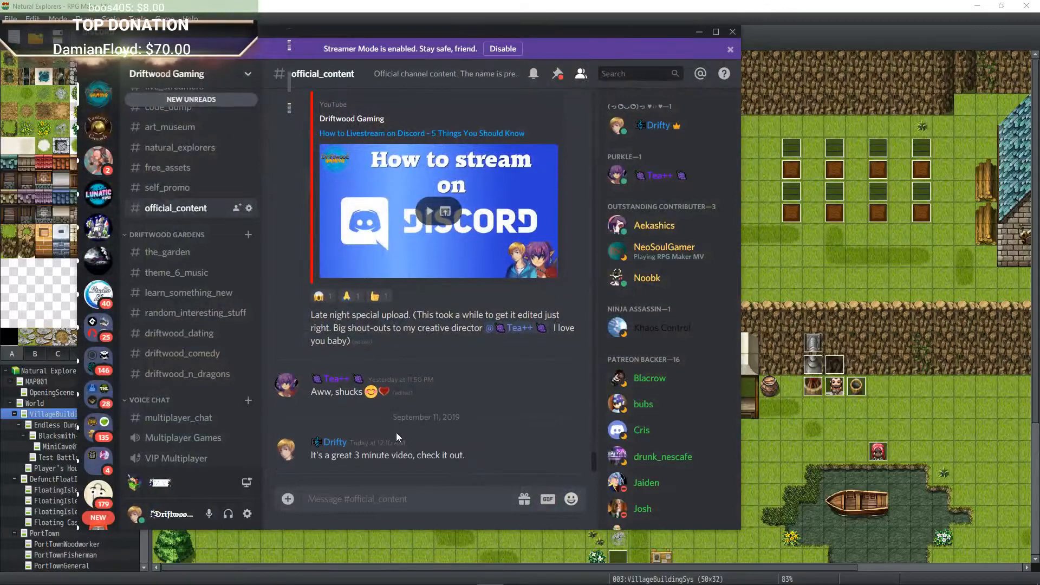
{"action": "right_click", "coordinate": [391, 499]}
{"action": "left_click", "coordinate": [406, 505]}
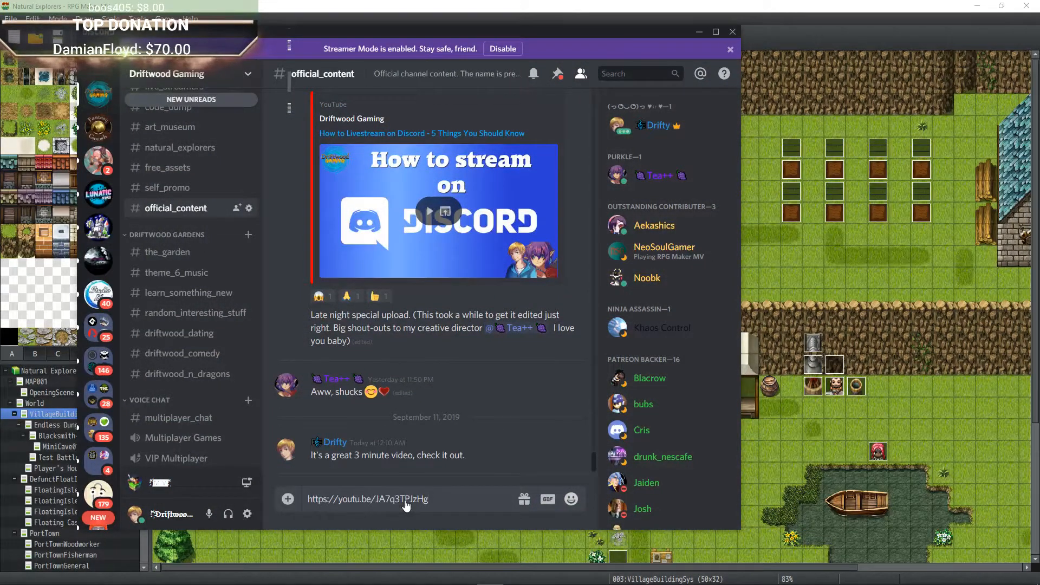
{"action": "key", "text": "Return"}
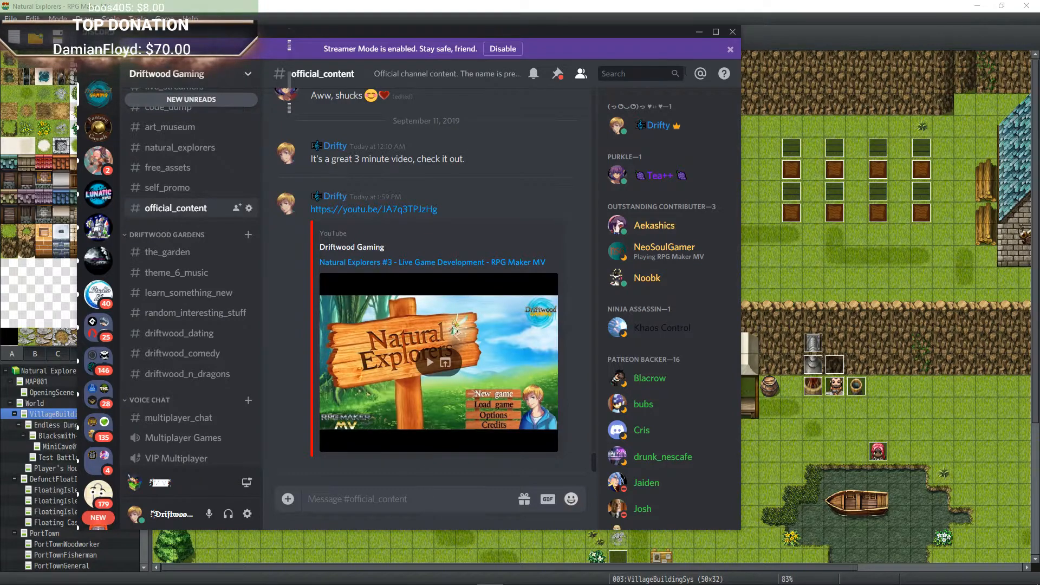
{"action": "left_click", "coordinate": [699, 33]}
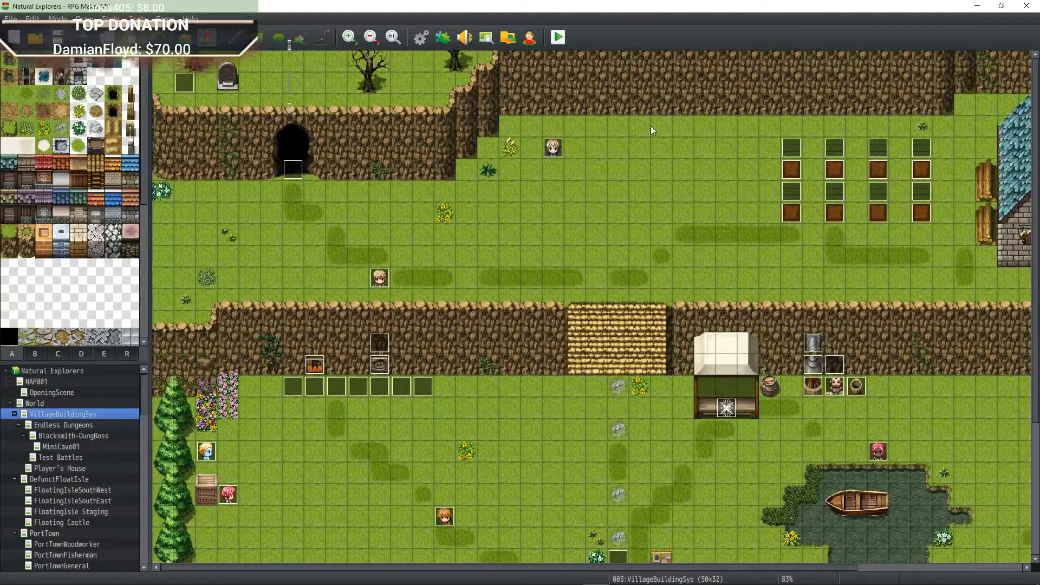
Step: Start a playtest of the game from the map editor and choose New game on the title screen
{"action": "left_click", "coordinate": [641, 191]}
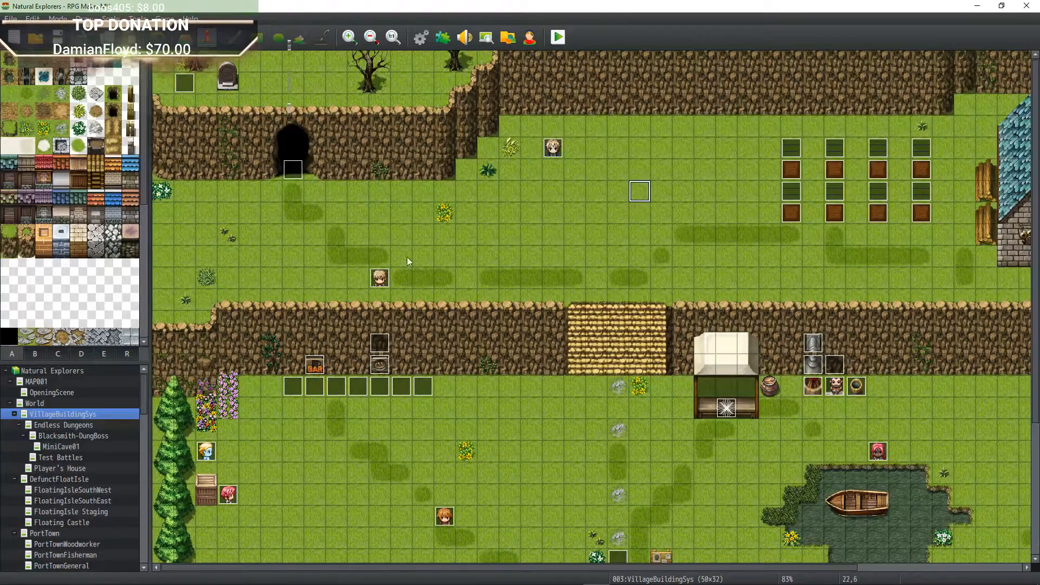
{"action": "left_click", "coordinate": [559, 36]}
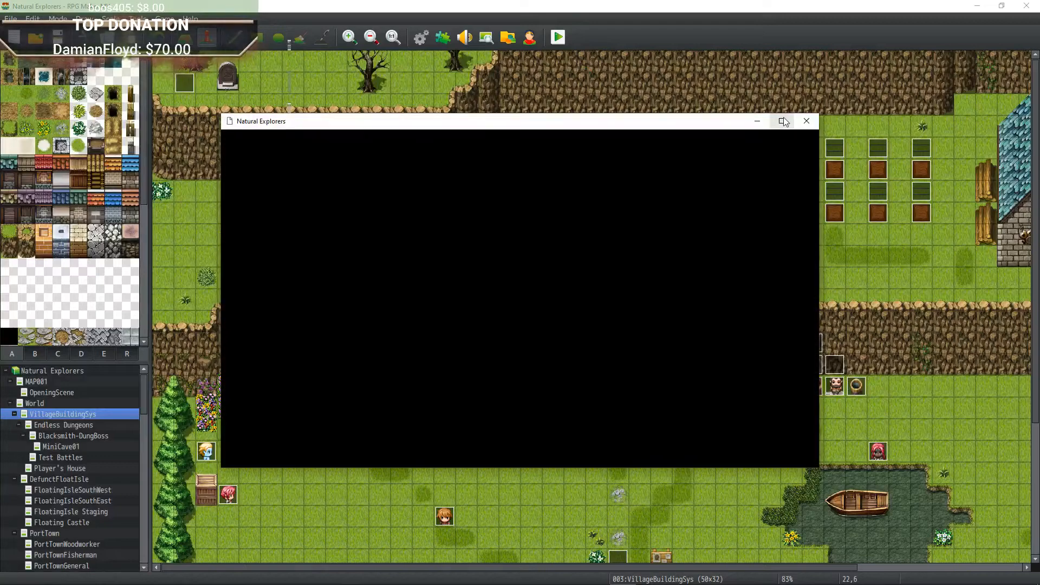
{"action": "left_click", "coordinate": [783, 121]}
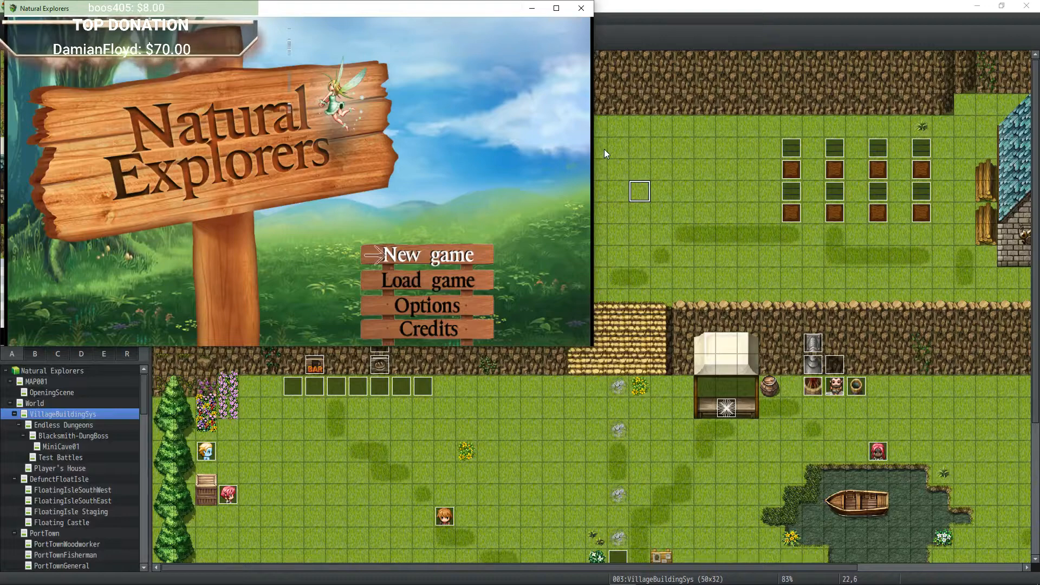
{"action": "key", "text": "Return"}
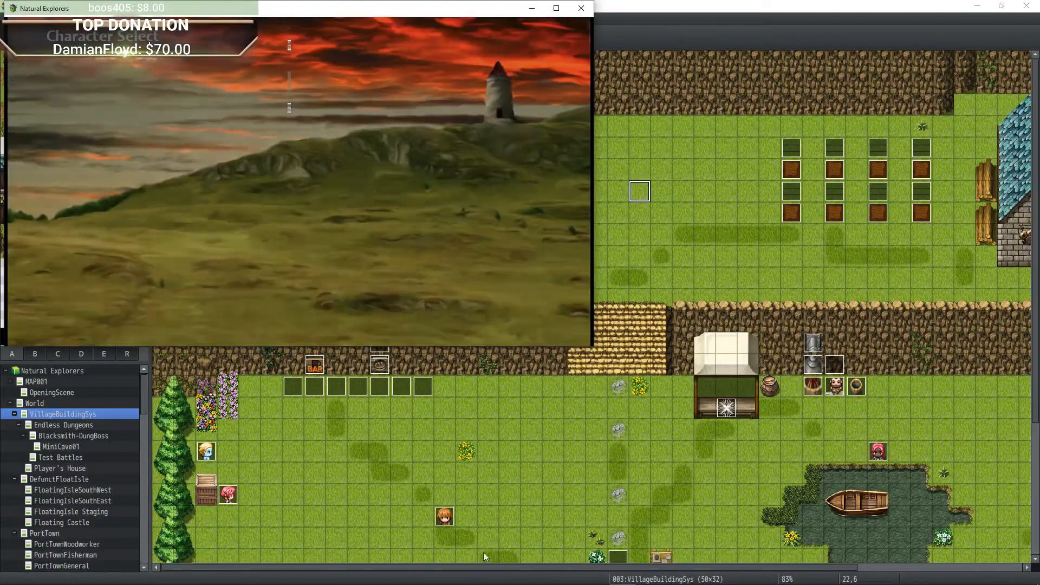
Step: Maximize the playtest window
{"action": "mouse_move", "coordinate": [477, 582]}
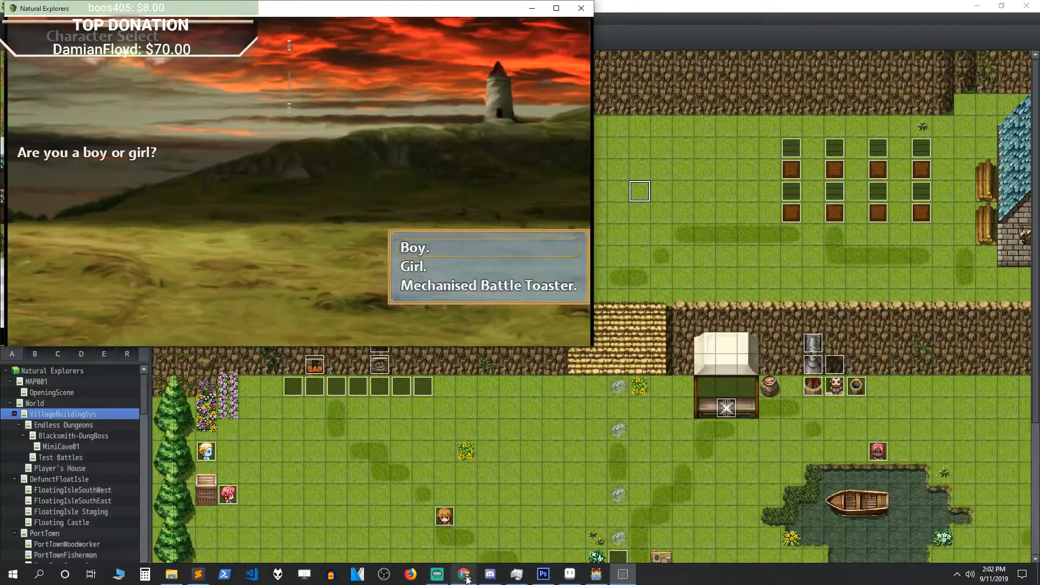
{"action": "left_click", "coordinate": [439, 579]}
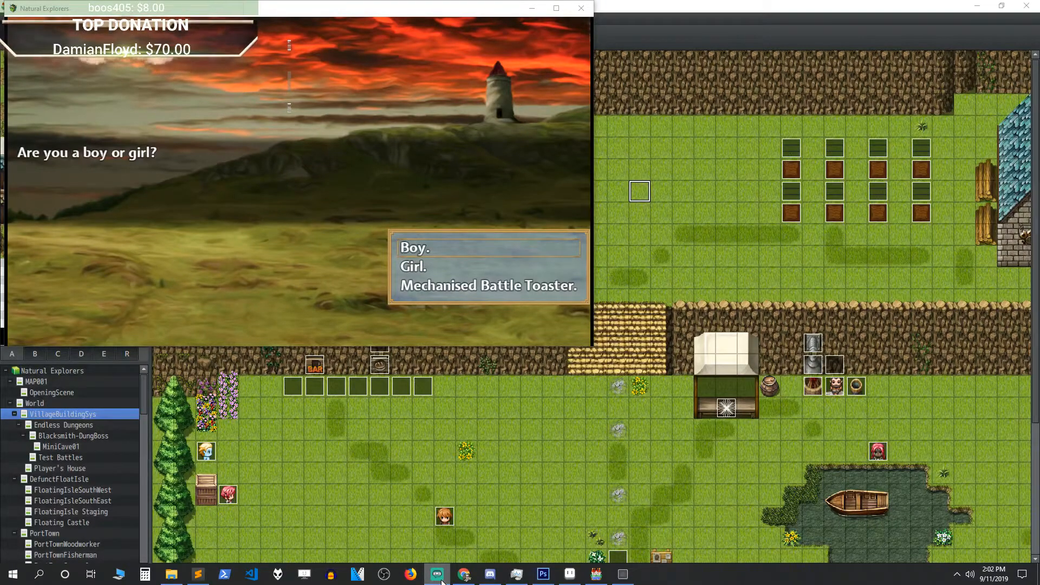
{"action": "left_click", "coordinate": [555, 9]}
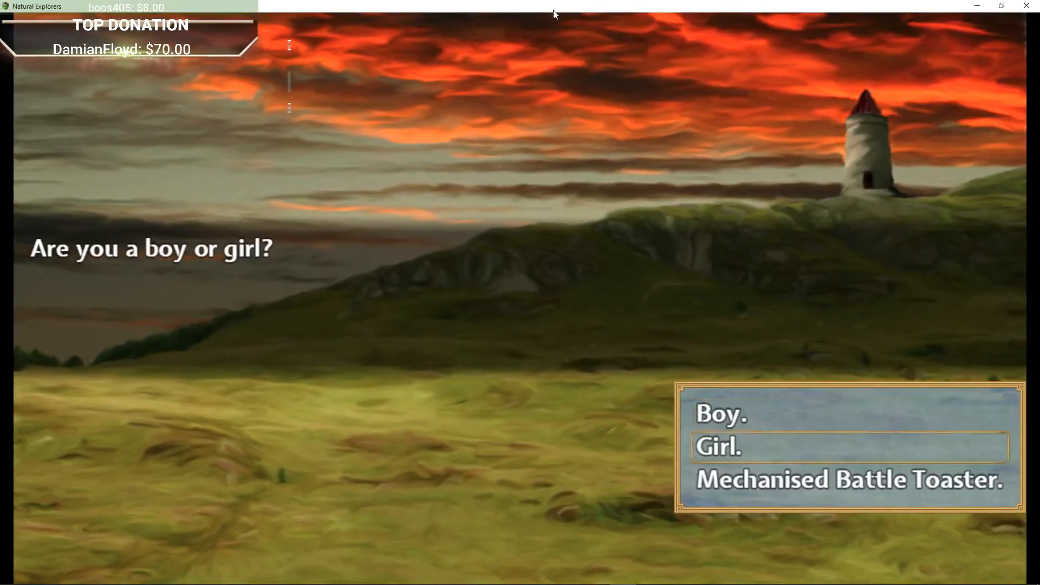
Step: Choose Girl as the character and name her Mars
{"action": "key", "text": "Return"}
{"action": "key", "text": "Return"}
{"action": "key", "text": "shift"}
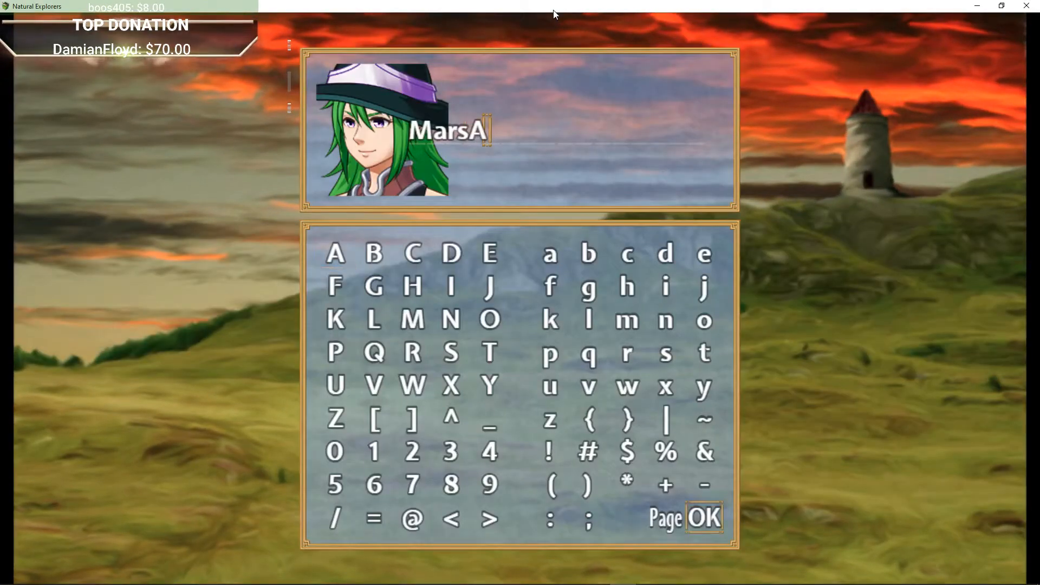
{"action": "key", "text": "Escape"}
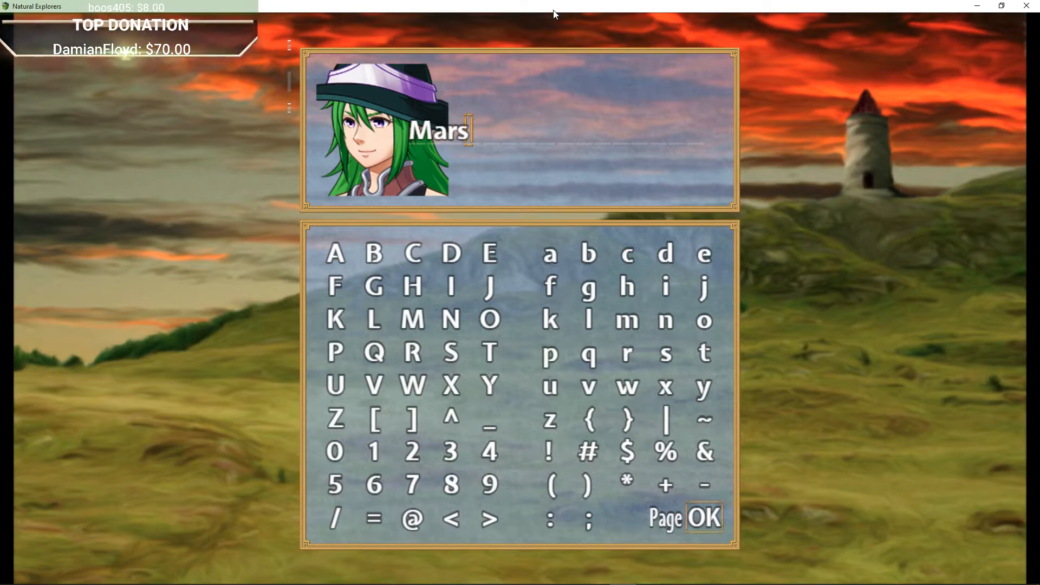
{"action": "key", "text": "Return"}
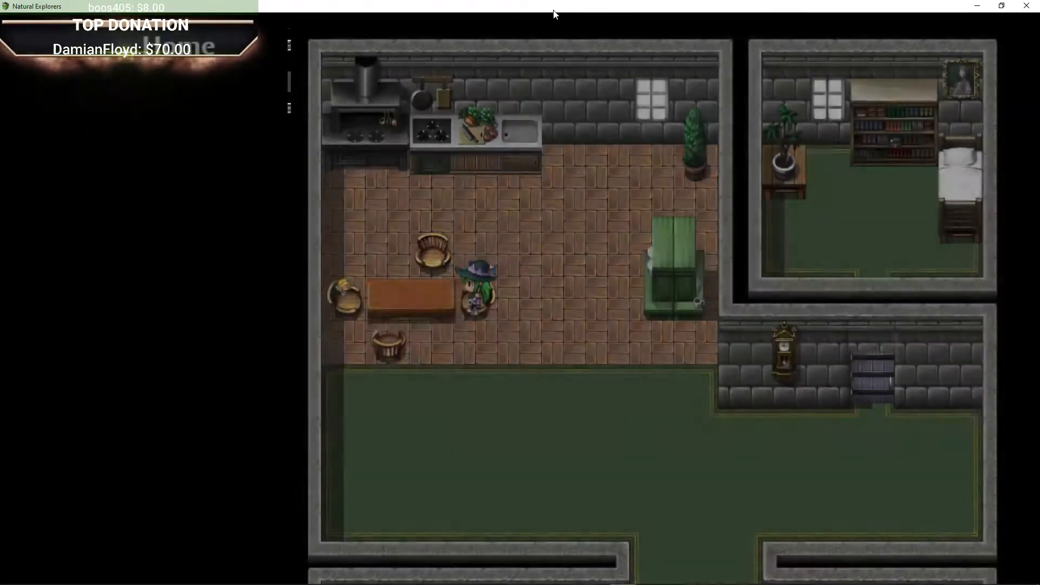
Step: Advance the opening dialogue and walk out of the house into the tutorial room
{"action": "key", "text": "Return"}
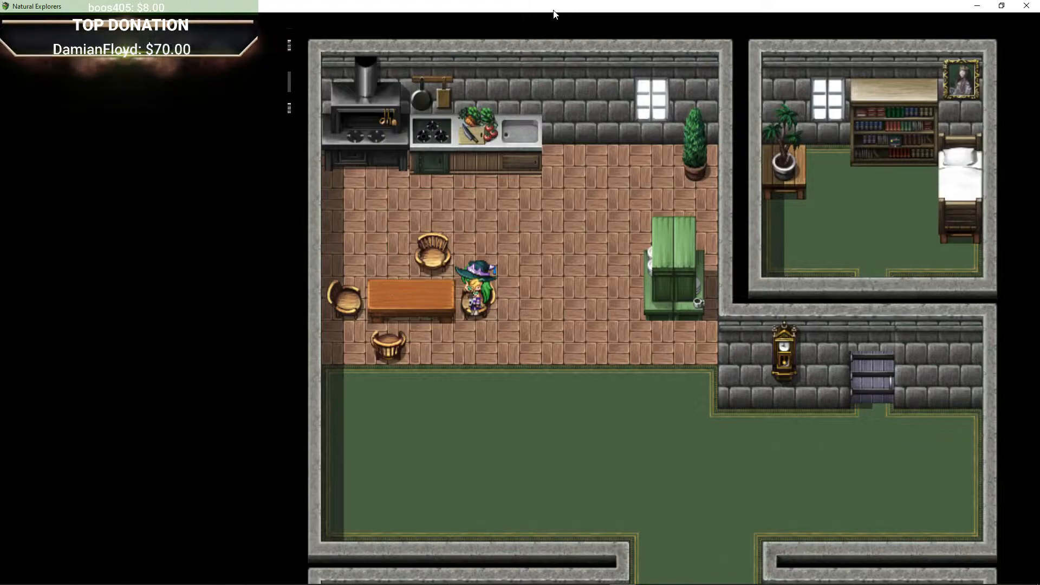
{"action": "key", "text": "Return"}
{"action": "key", "text": "Down"}
{"action": "key", "text": "Right"}
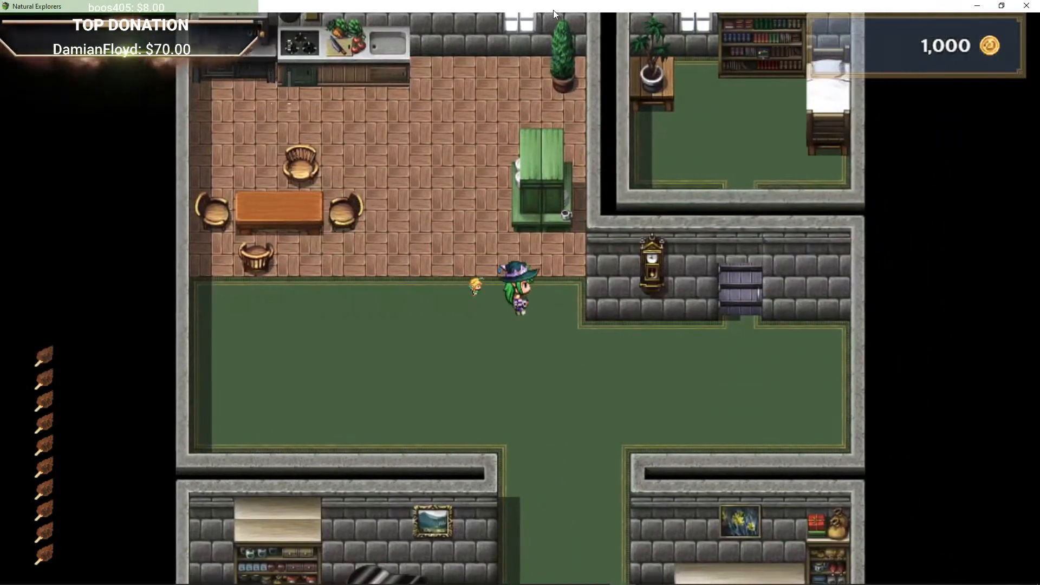
{"action": "key", "text": "Down"}
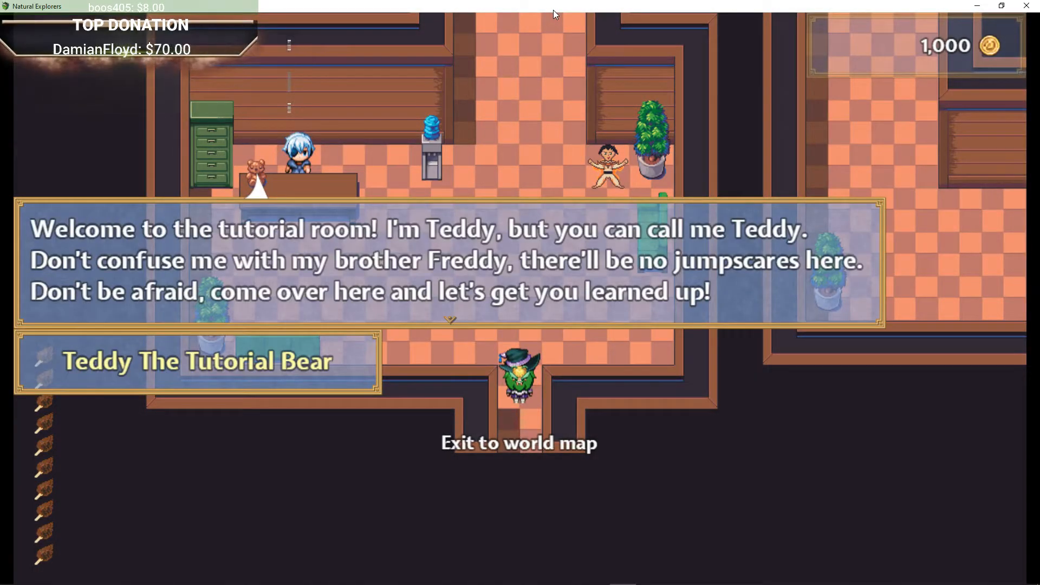
Step: Dismiss Teddy's welcome message and walk up to the desk to talk to Teddy
{"action": "key", "text": "Return"}
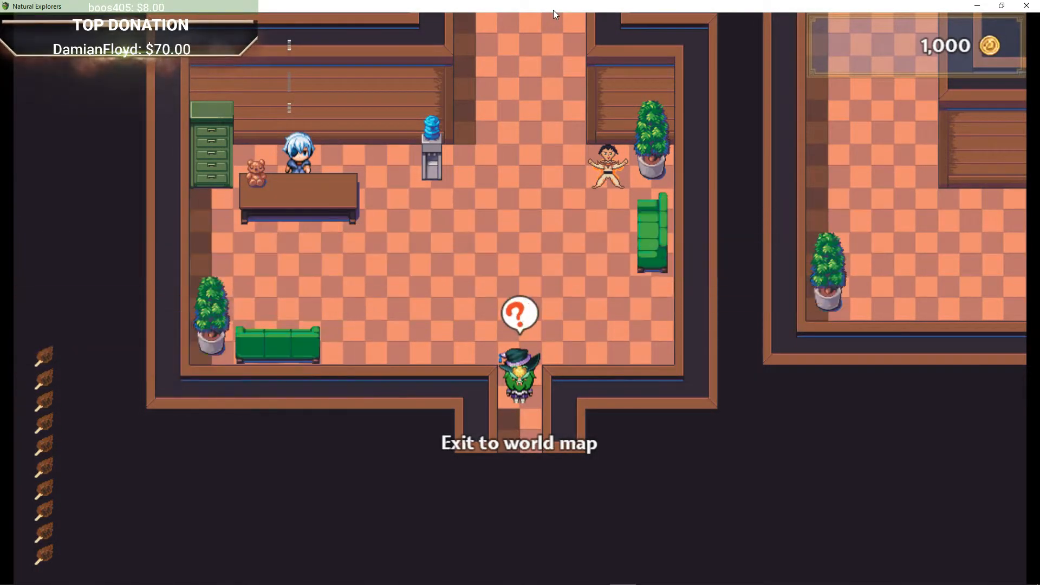
{"action": "key", "text": "Up"}
{"action": "key", "text": "Left"}
{"action": "key", "text": "Up"}
{"action": "key", "text": "Left"}
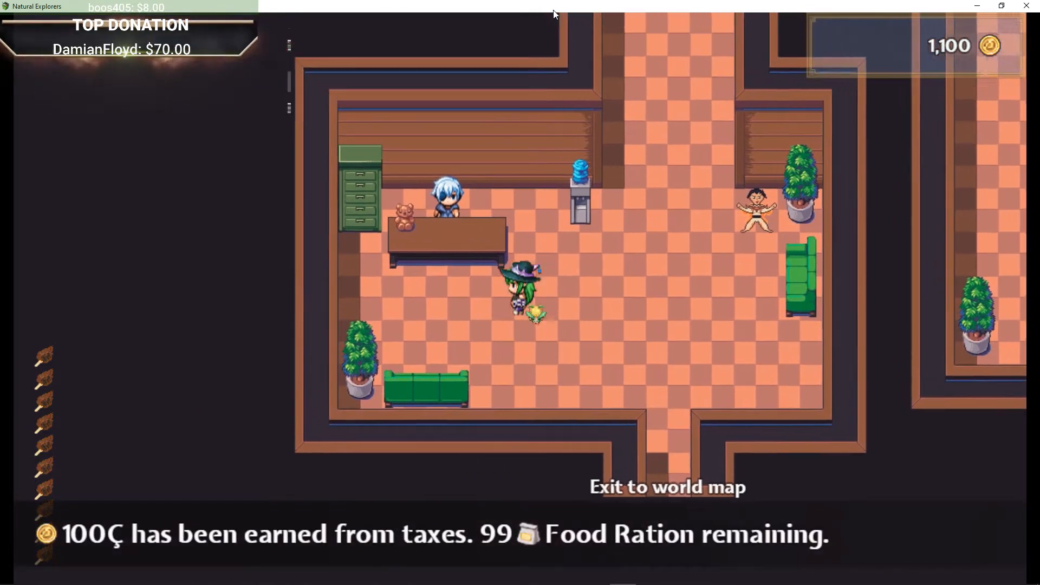
{"action": "key", "text": "Left"}
{"action": "key", "text": "Return"}
Step: Ask Teddy about the brown cotton candy icons at the bottom of the screen
{"action": "key", "text": "Down"}
{"action": "key", "text": "Down"}
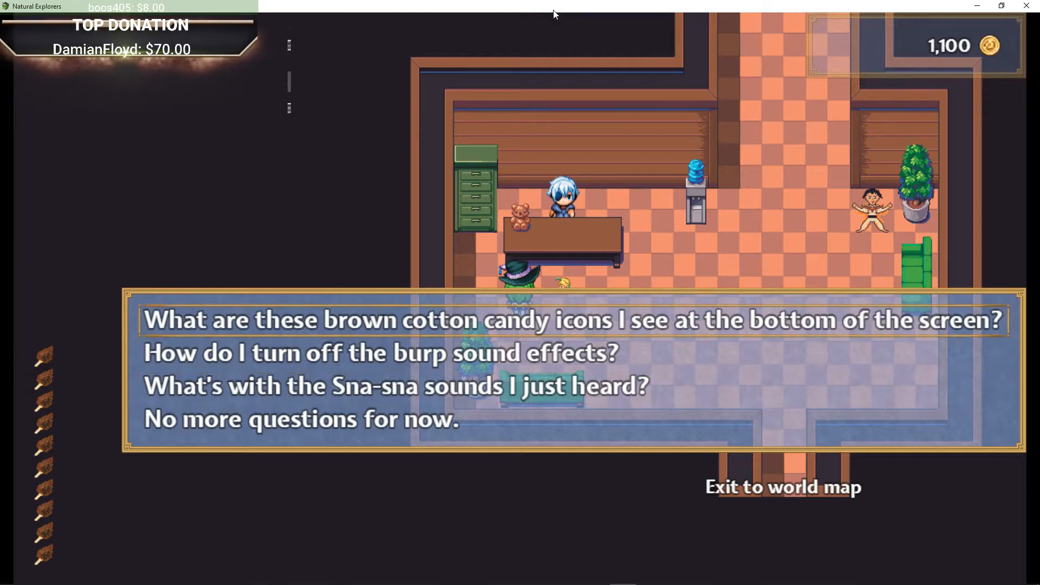
{"action": "key", "text": "Up"}
{"action": "key", "text": "Return"}
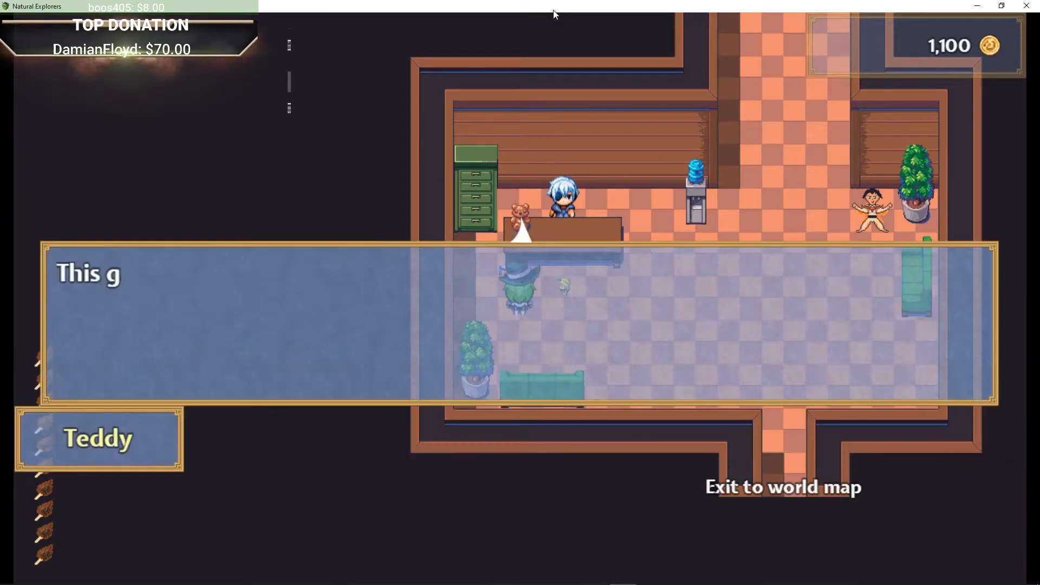
{"action": "key", "text": "Return"}
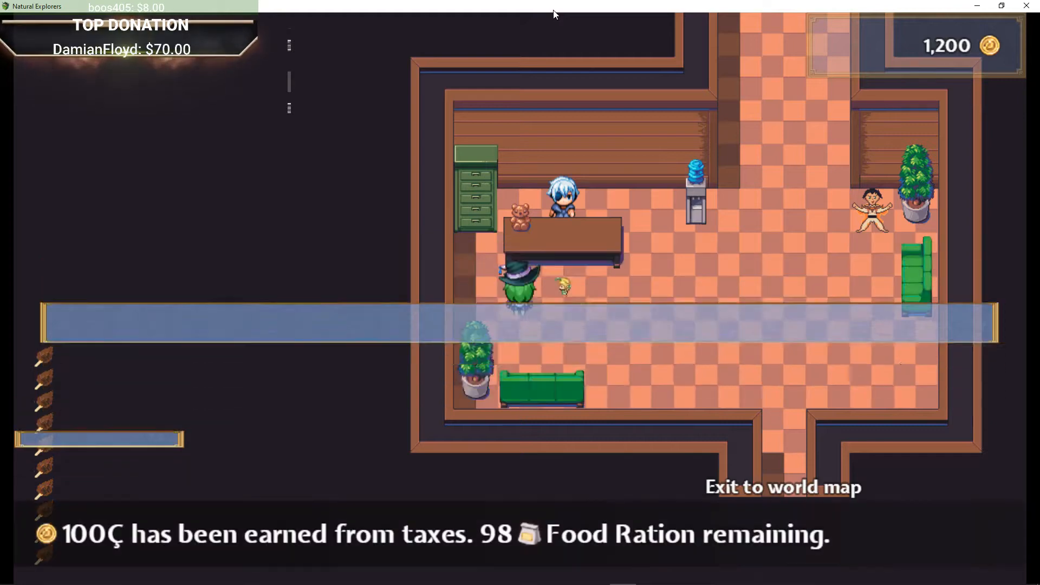
Step: Talk to Teddy again and step through the question menu answers
{"action": "key", "text": "Down"}
{"action": "key", "text": "Return"}
{"action": "key", "text": "Return"}
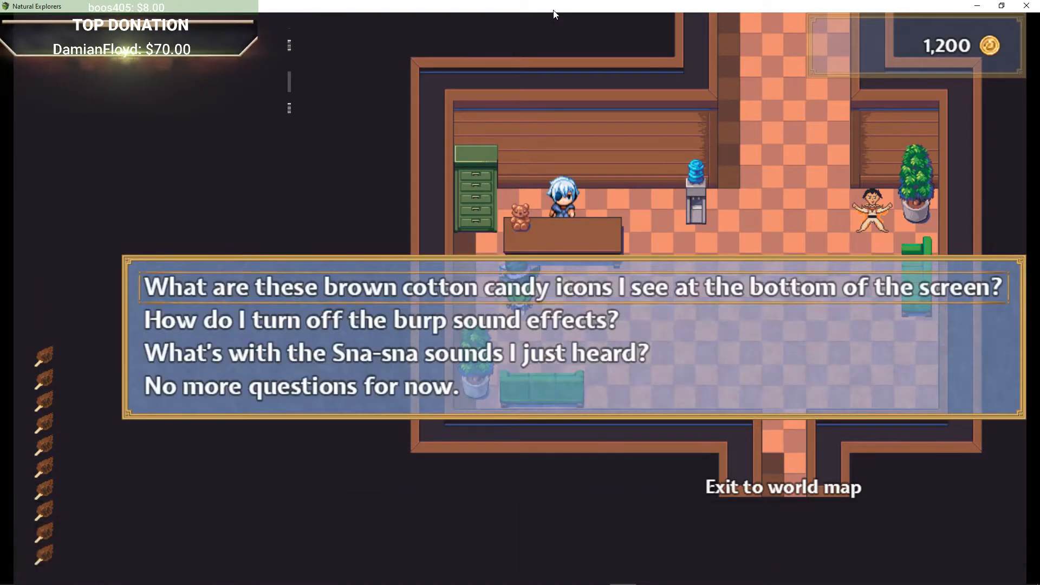
{"action": "key", "text": "Return"}
{"action": "key", "text": "Return"}
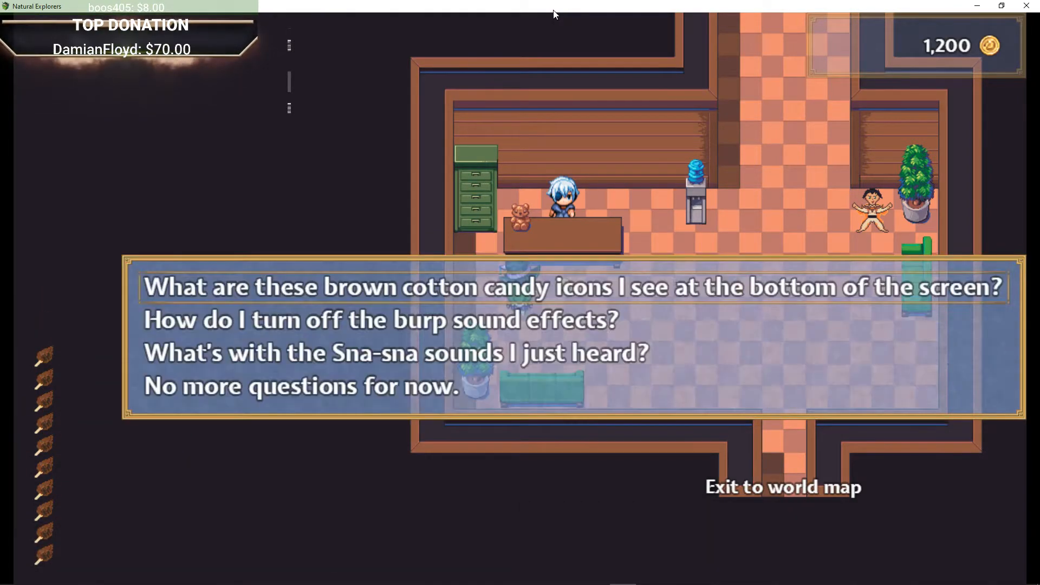
{"action": "key", "text": "Return"}
{"action": "key", "text": "Return"}
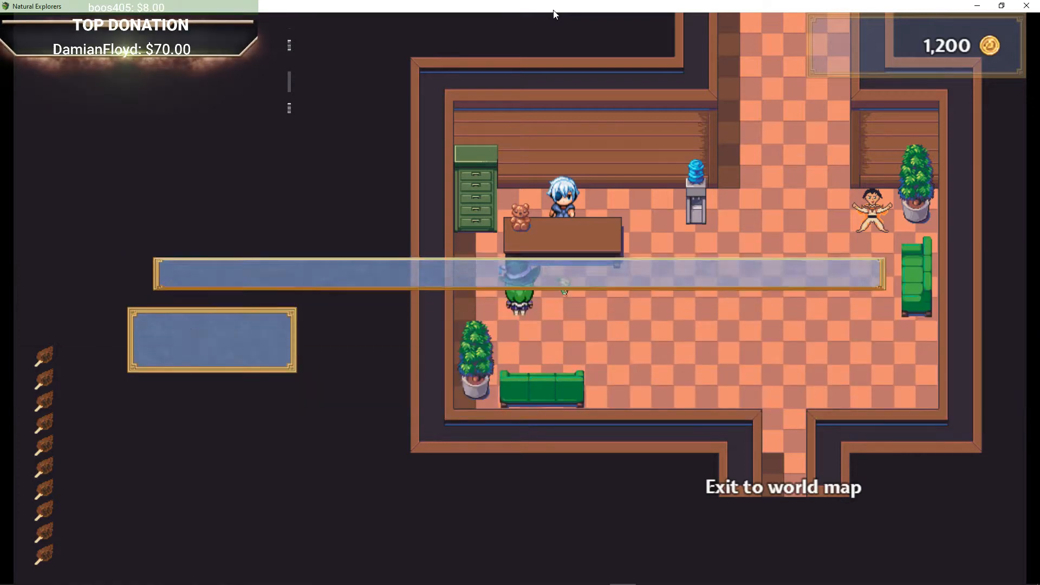
{"action": "key", "text": "Return"}
Step: Walk to the vending machines, open the shop, then close it
{"action": "key", "text": "Right"}
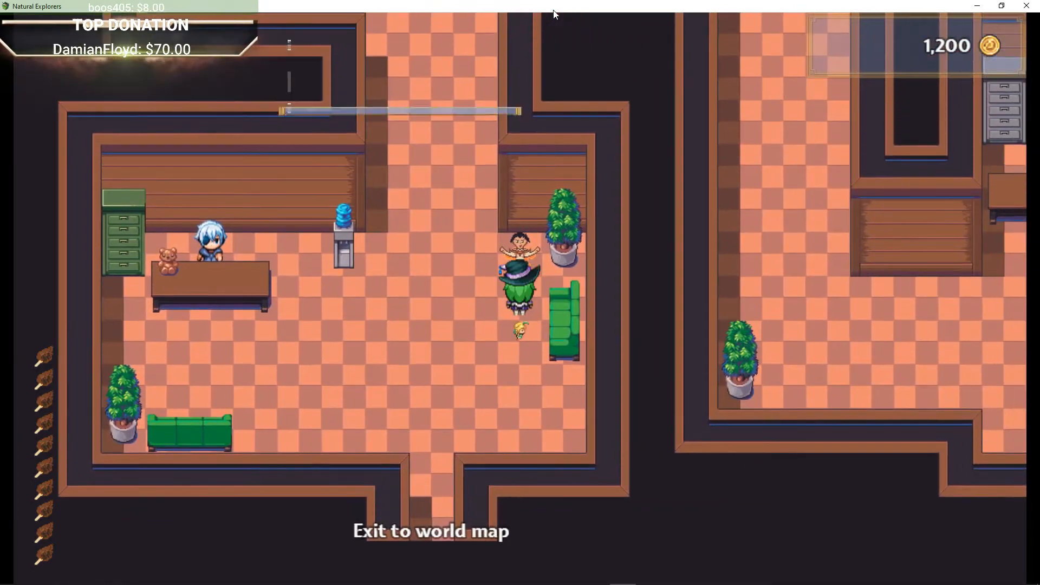
{"action": "key", "text": "Escape"}
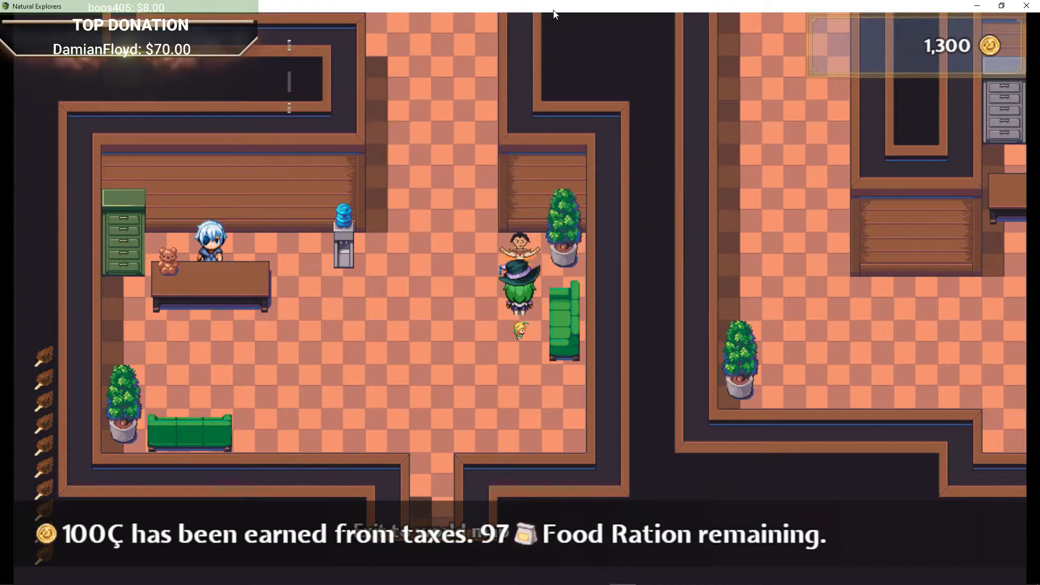
{"action": "key", "text": "Left"}
{"action": "key", "text": "Up"}
{"action": "key", "text": "Up"}
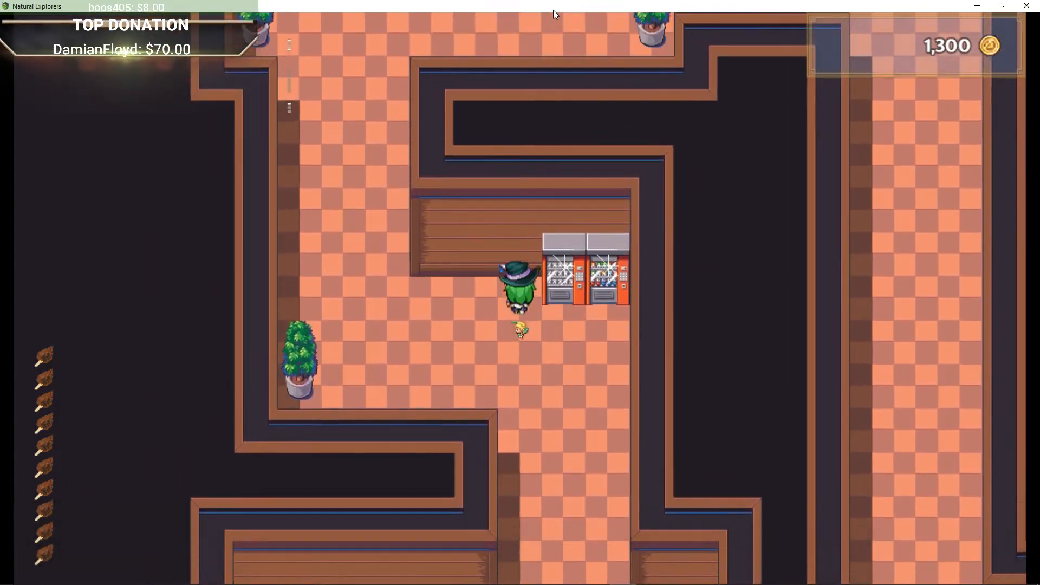
{"action": "key", "text": "Return"}
{"action": "key", "text": "Return"}
{"action": "key", "text": "Escape"}
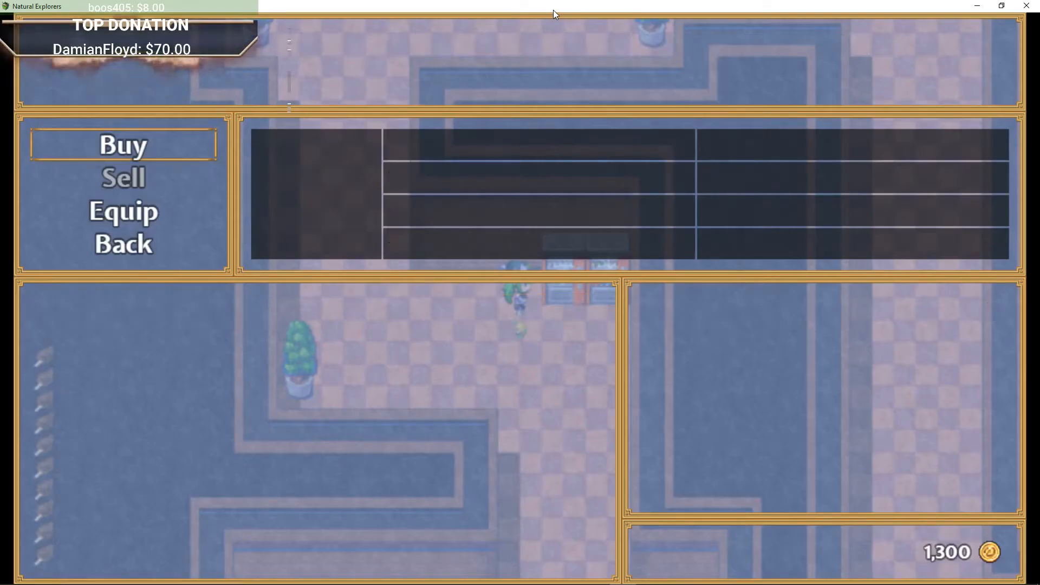
{"action": "key", "text": "Escape"}
Step: Talk to Erwin Tingson and read his advice about the graveyard witch and Necronite
{"action": "key", "text": "Up"}
{"action": "key", "text": "Return"}
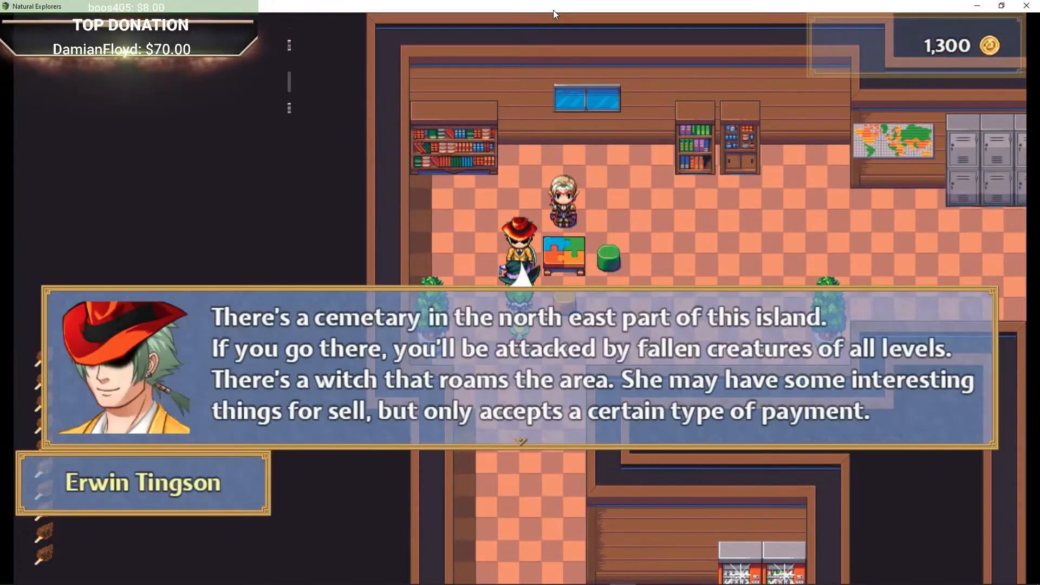
{"action": "key", "text": "Return"}
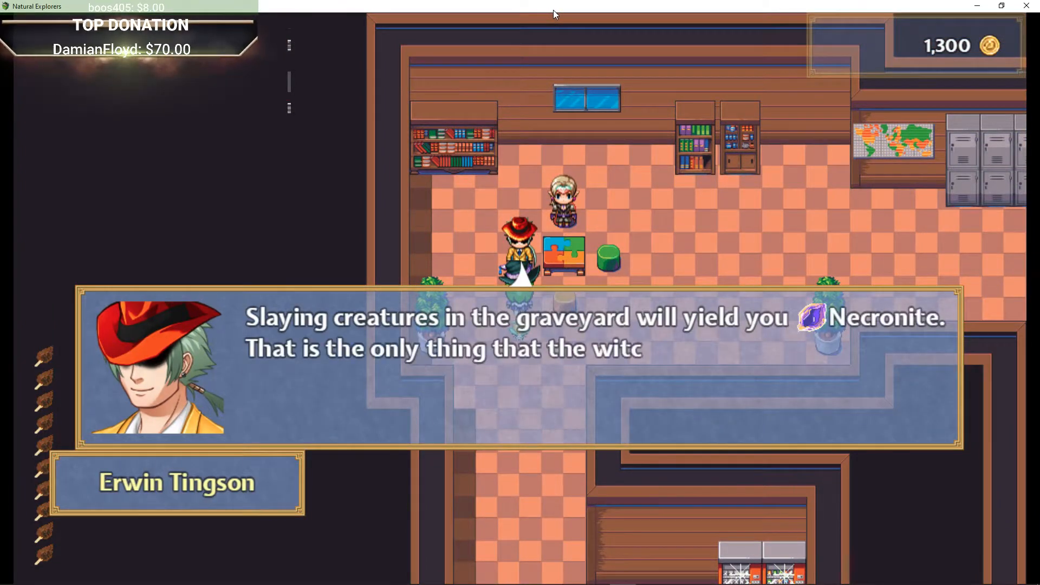
{"action": "key", "text": "Return"}
Step: Walk around Erwin's table, interact near the bookshelves, and head through the corridor to the classroom
{"action": "key", "text": "Left"}
{"action": "key", "text": "Up"}
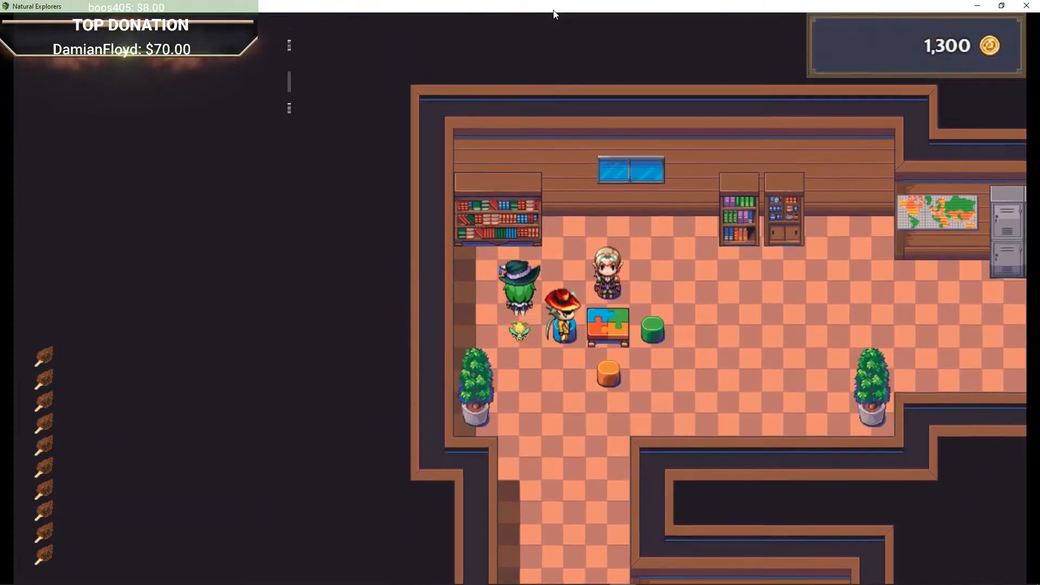
{"action": "key", "text": "Right"}
{"action": "key", "text": "Return"}
{"action": "key", "text": "Return"}
{"action": "key", "text": "Right"}
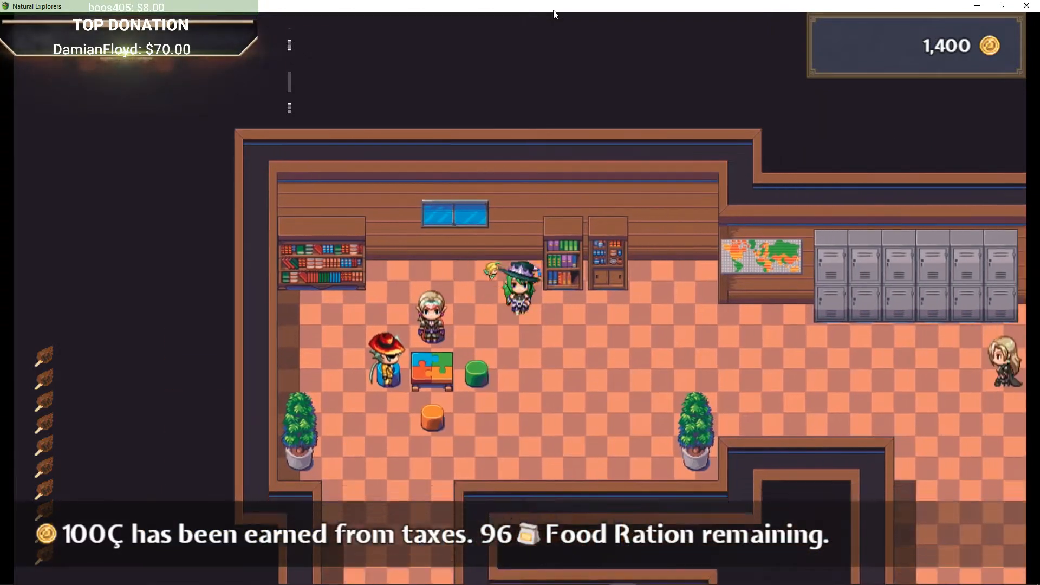
{"action": "key", "text": "Down"}
{"action": "key", "text": "Right"}
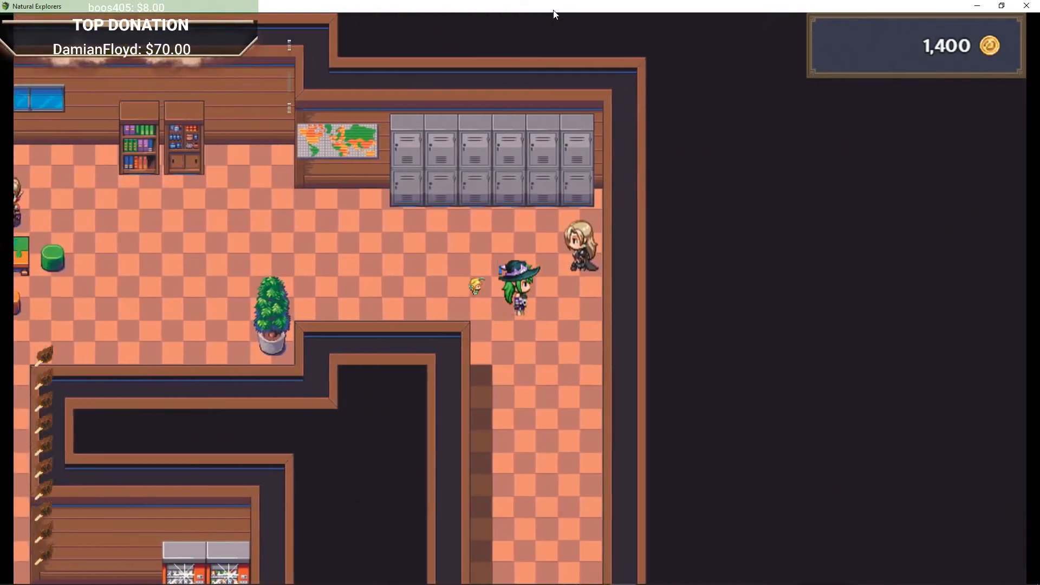
{"action": "key", "text": "Down"}
{"action": "key", "text": "Down"}
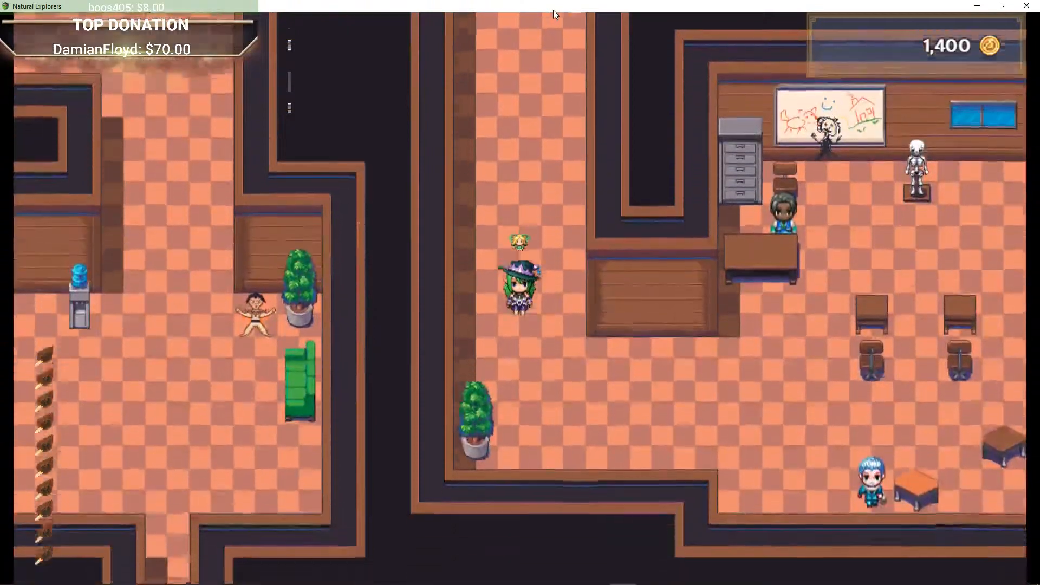
Step: Walk into the classroom up to the whiteboard and talk to EKUMAN
{"action": "key", "text": "Right"}
{"action": "key", "text": "Right"}
{"action": "key", "text": "Up"}
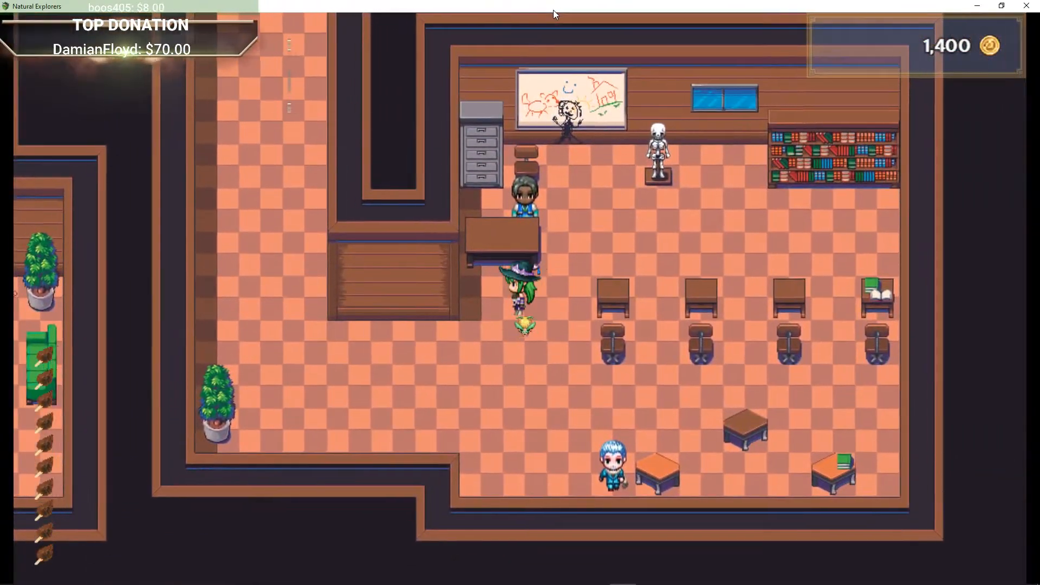
{"action": "key", "text": "Down"}
{"action": "key", "text": "Left"}
{"action": "key", "text": "Right"}
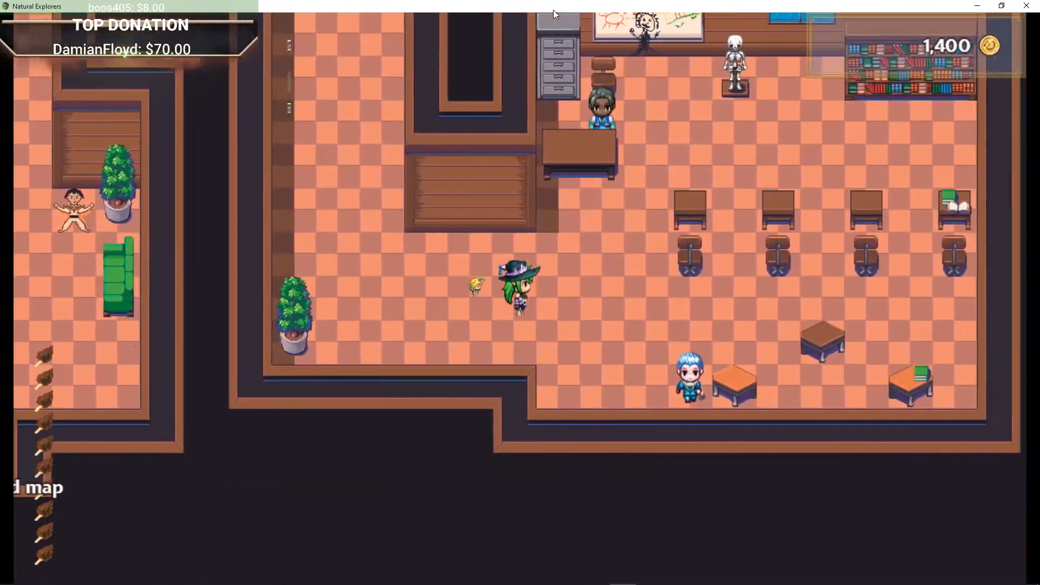
{"action": "key", "text": "Up"}
{"action": "key", "text": "Up"}
{"action": "key", "text": "Right"}
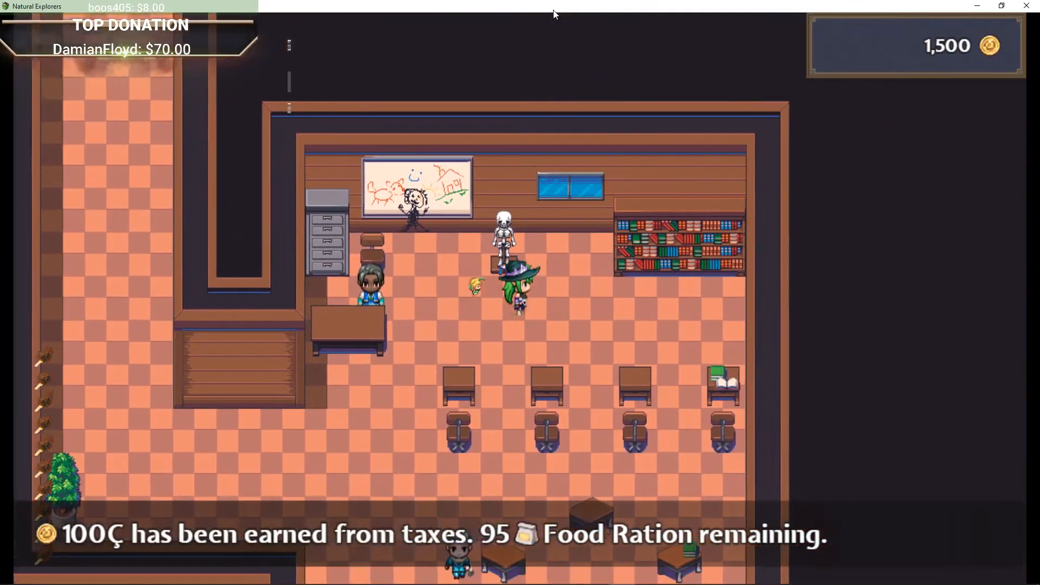
{"action": "key", "text": "Down"}
{"action": "key", "text": "Left"}
{"action": "key", "text": "Up"}
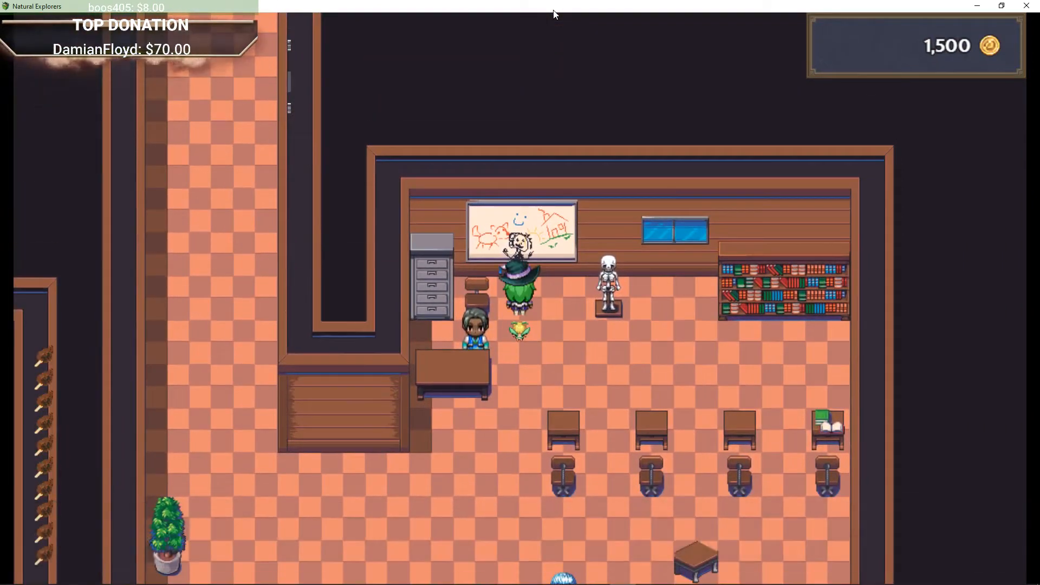
{"action": "key", "text": "Return"}
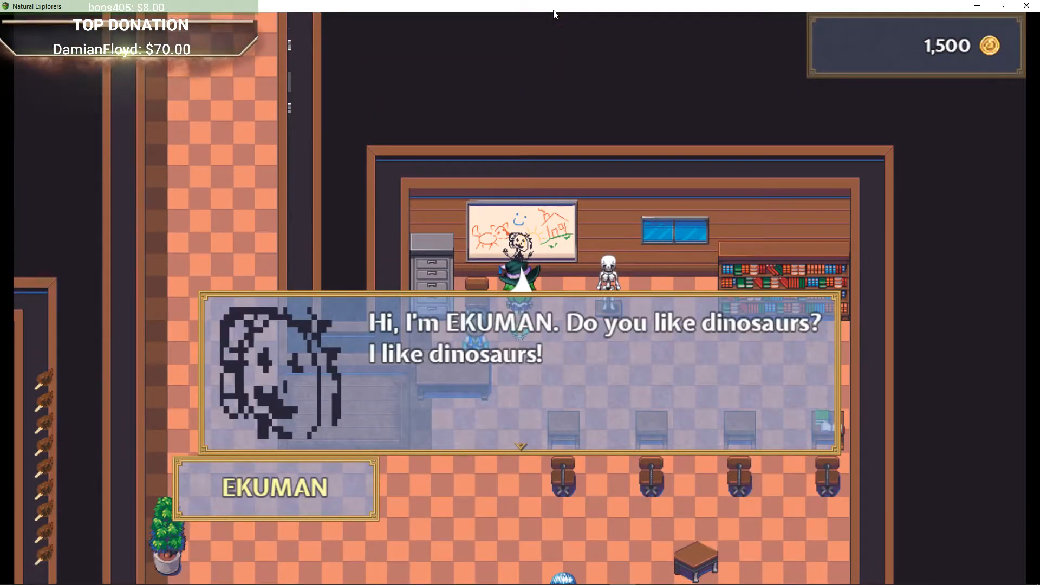
{"action": "key", "text": "Return"}
Step: Step over to the skeleton display beside the whiteboard and read its description
{"action": "key", "text": "Down"}
{"action": "key", "text": "Right"}
{"action": "key", "text": "Up"}
{"action": "key", "text": "Return"}
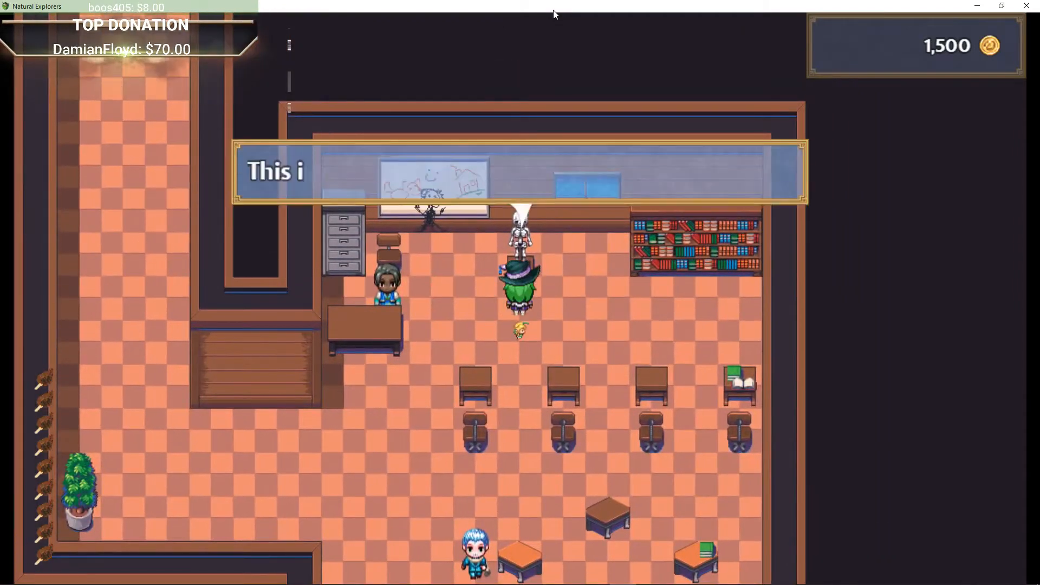
{"action": "key", "text": "Return"}
Step: Talk to the teacher behind the desk and read the advice about enchanting weapons
{"action": "key", "text": "Return"}
{"action": "key", "text": "Left"}
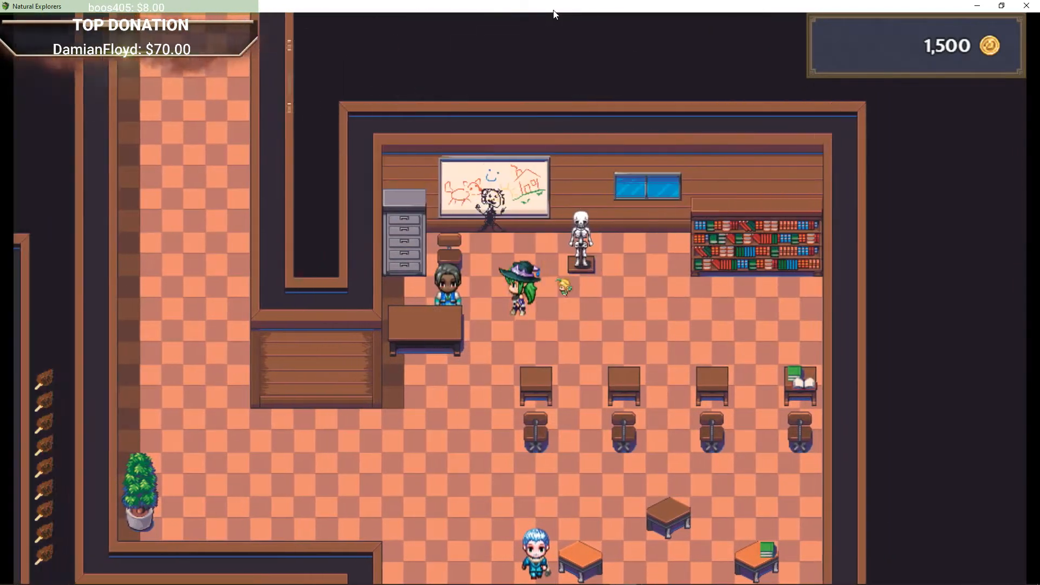
{"action": "key", "text": "Return"}
{"action": "key", "text": "Return"}
{"action": "key", "text": "Return"}
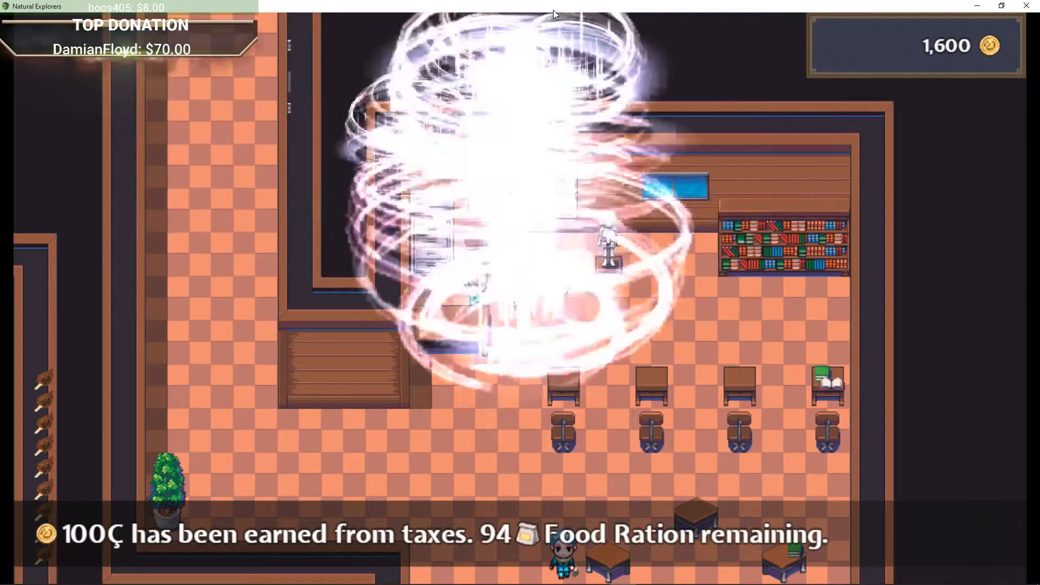
{"action": "key", "text": "Return"}
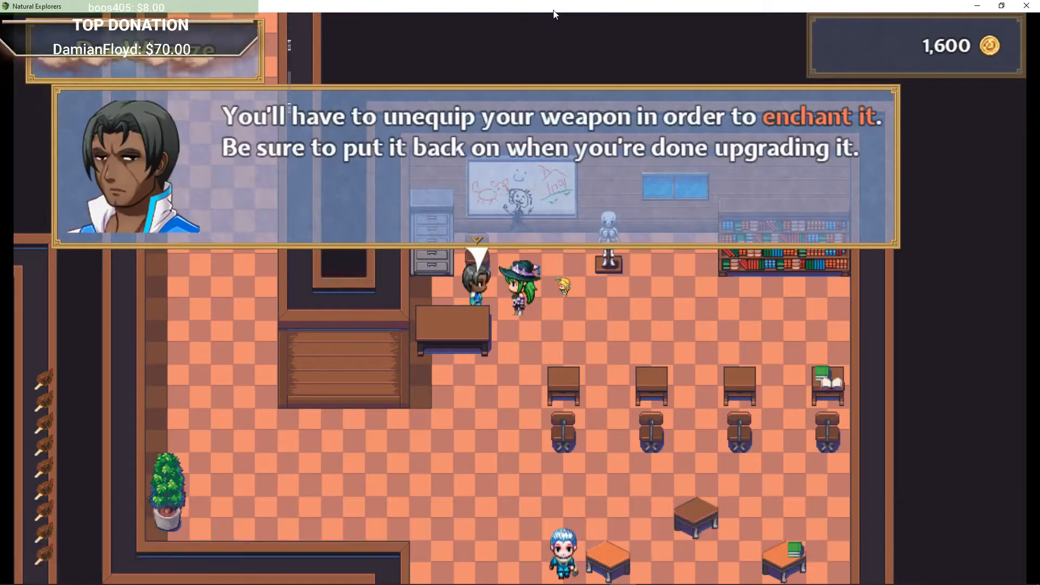
{"action": "key", "text": "Return"}
Step: Talk to Eric Sanders about tools for production buildings, then walk out of the classroom
{"action": "key", "text": "Return"}
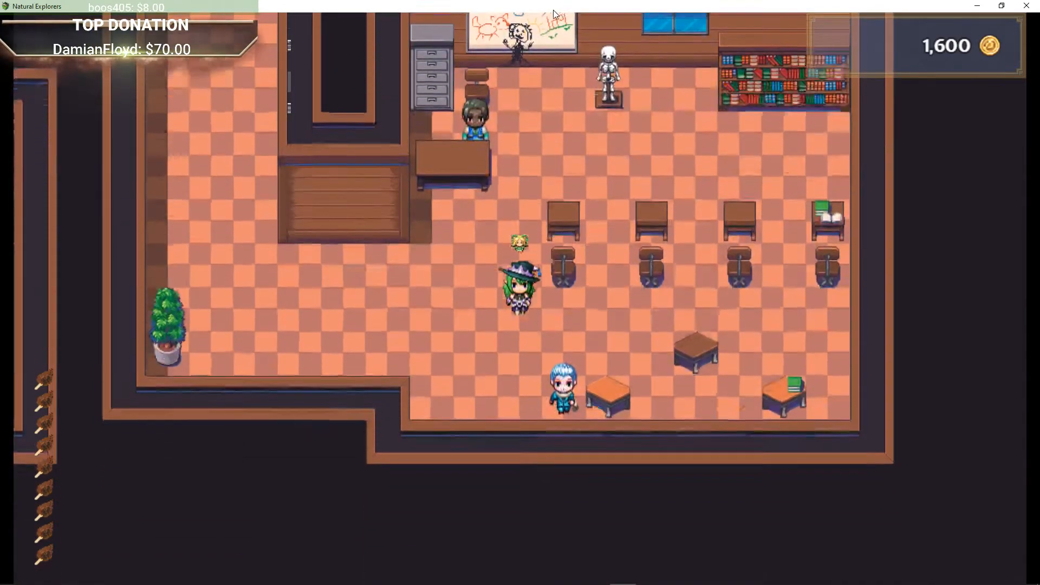
{"action": "key", "text": "Return"}
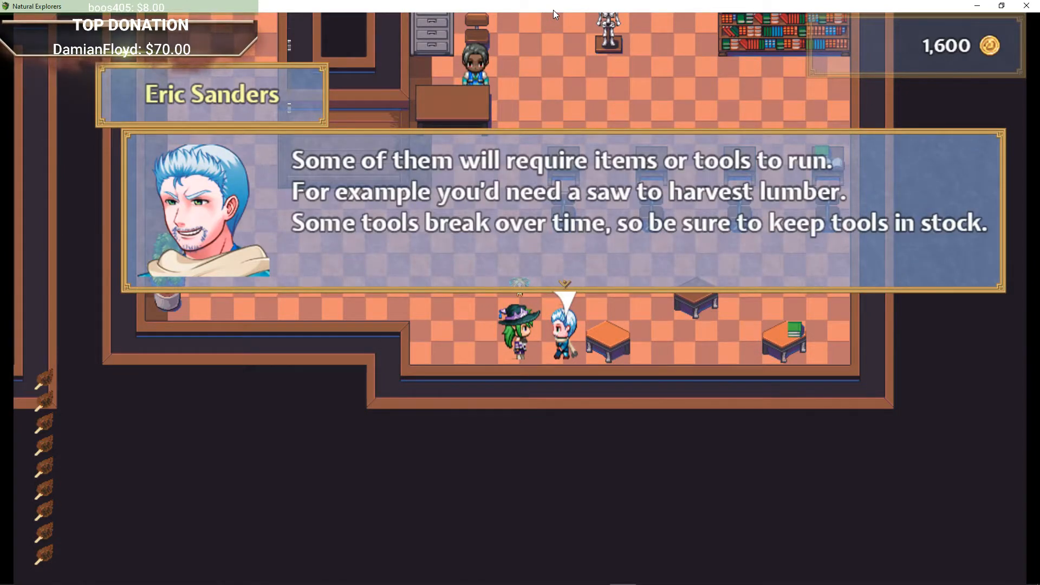
{"action": "key", "text": "Return"}
{"action": "key", "text": "Left"}
{"action": "key", "text": "Up"}
{"action": "key", "text": "Left"}
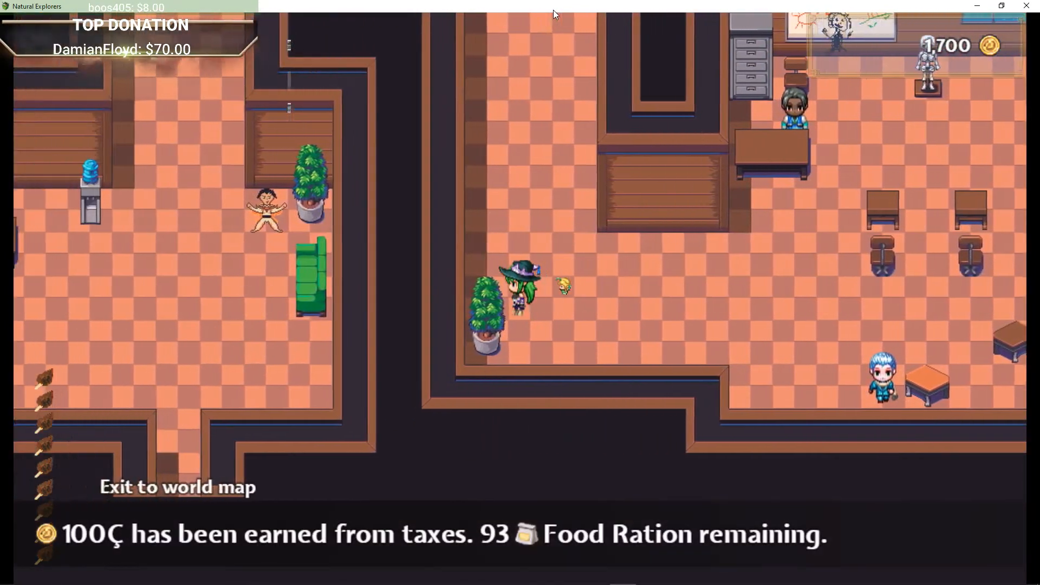
Step: Walk up the corridor and talk to Charizanico by the lockers about auction selling
{"action": "key", "text": "Up"}
{"action": "key", "text": "Up"}
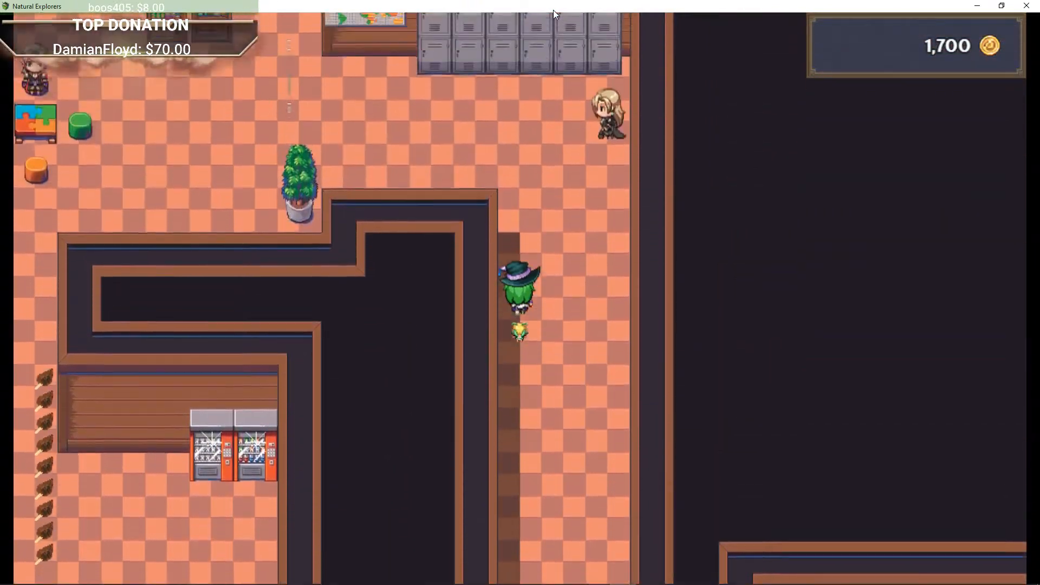
{"action": "key", "text": "Right"}
{"action": "key", "text": "Return"}
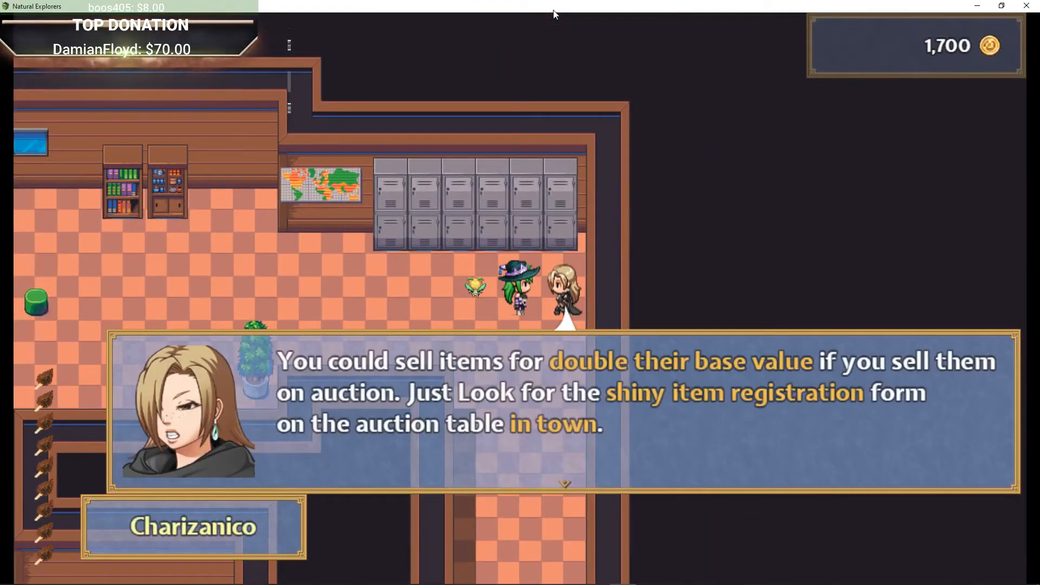
{"action": "key", "text": "Return"}
Step: Leave the school to the world map and travel into Default Town
{"action": "key", "text": "Left"}
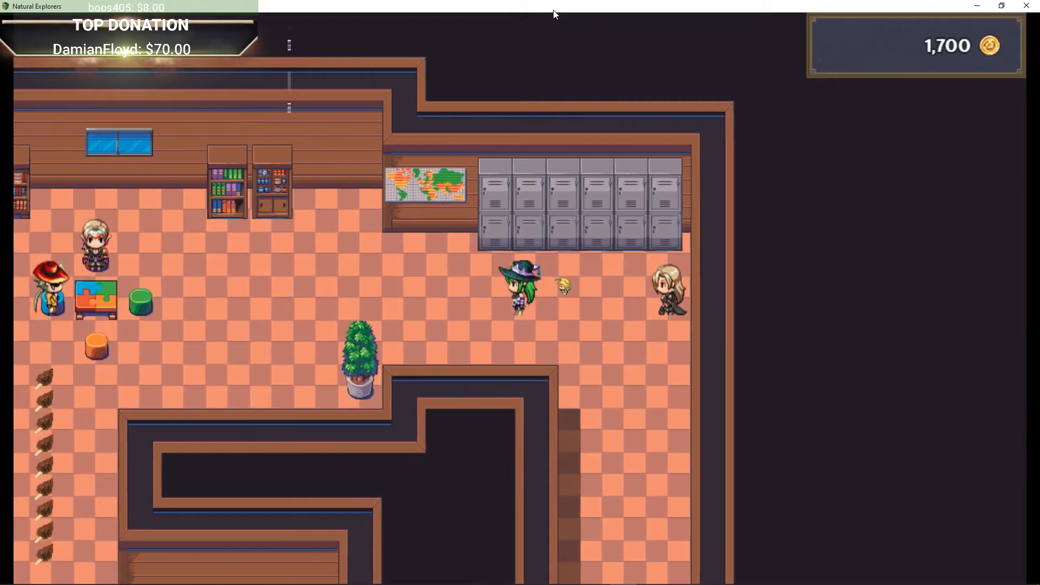
{"action": "key", "text": "Down"}
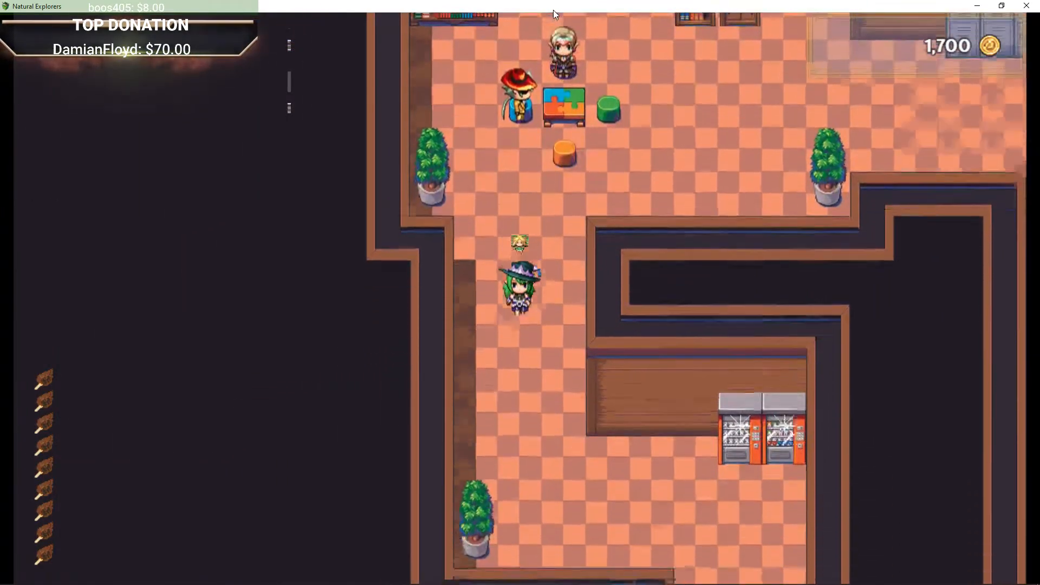
{"action": "key", "text": "Down"}
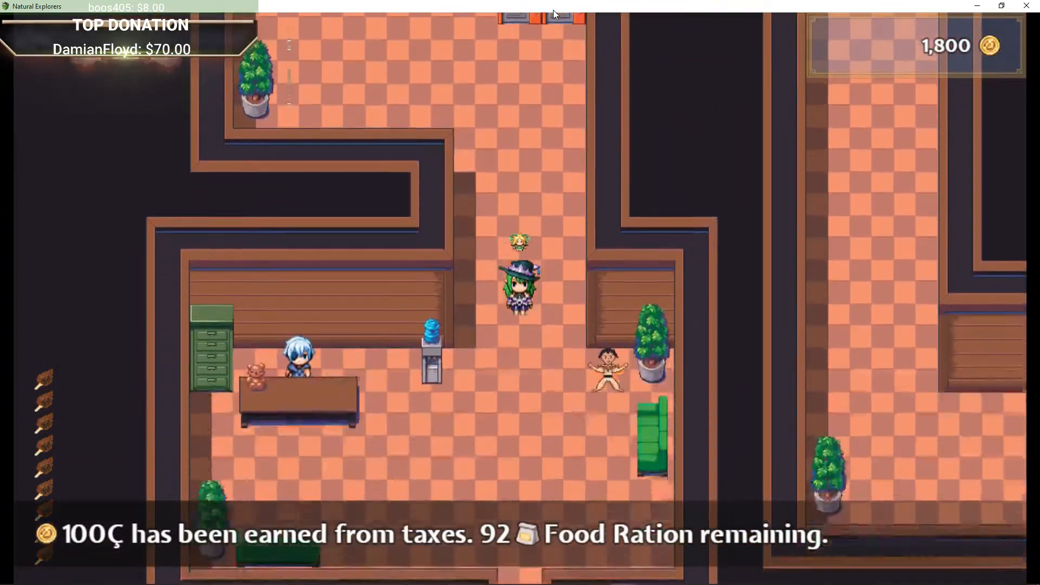
{"action": "key", "text": "Down"}
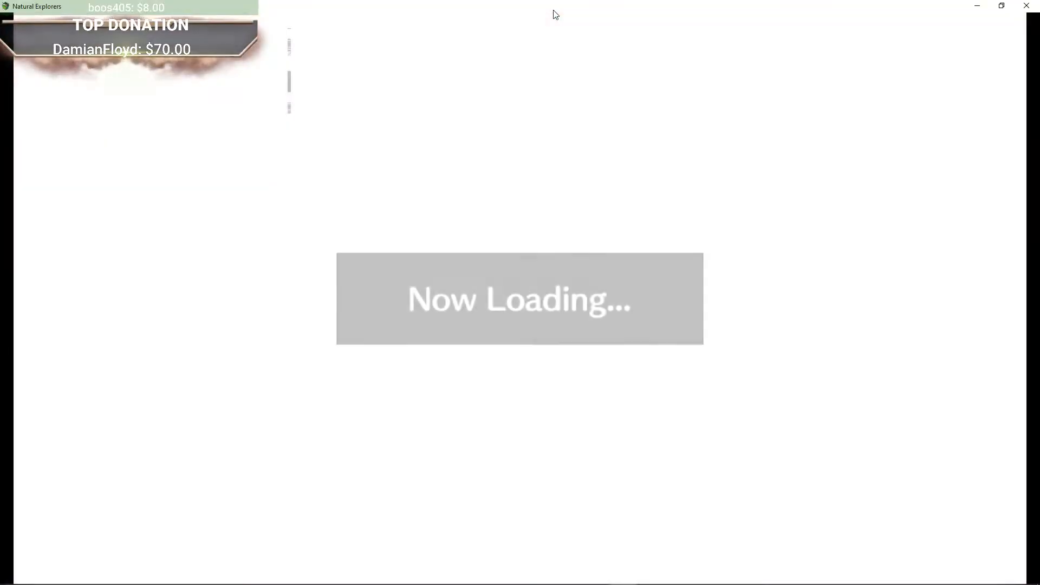
{"action": "key", "text": "Down"}
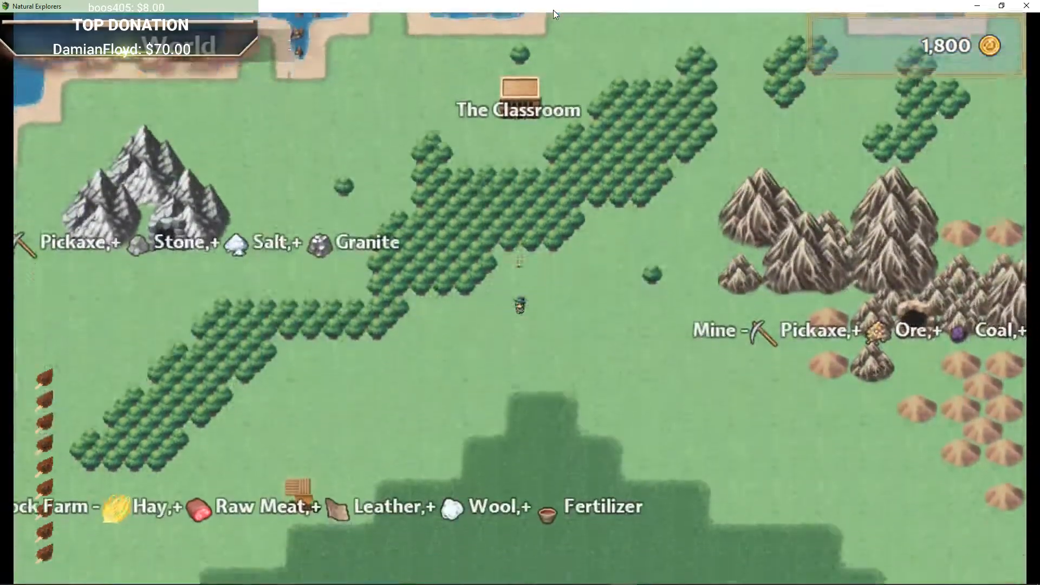
{"action": "key", "text": "Down"}
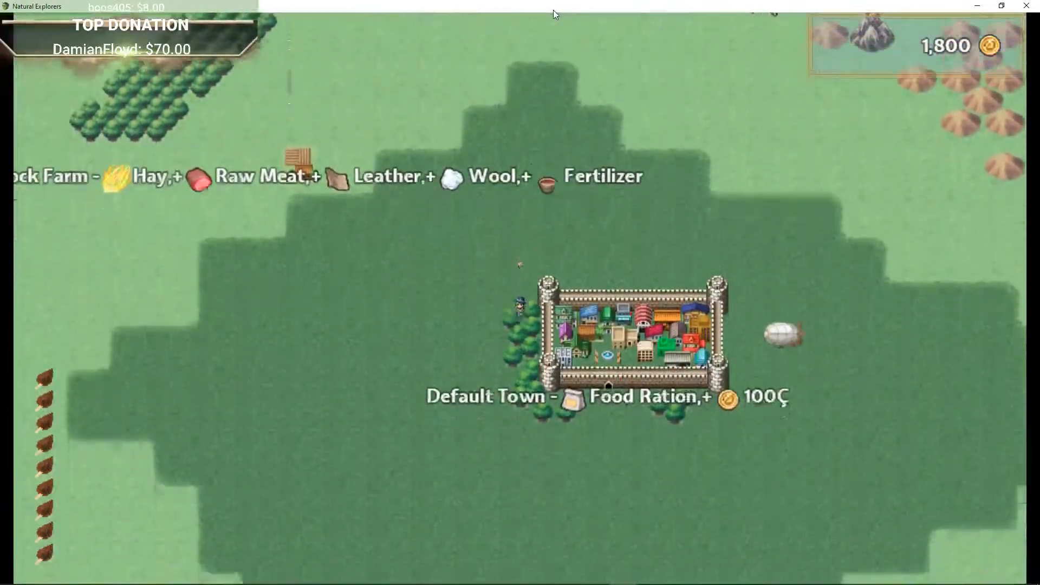
{"action": "key", "text": "Right"}
{"action": "key", "text": "Up"}
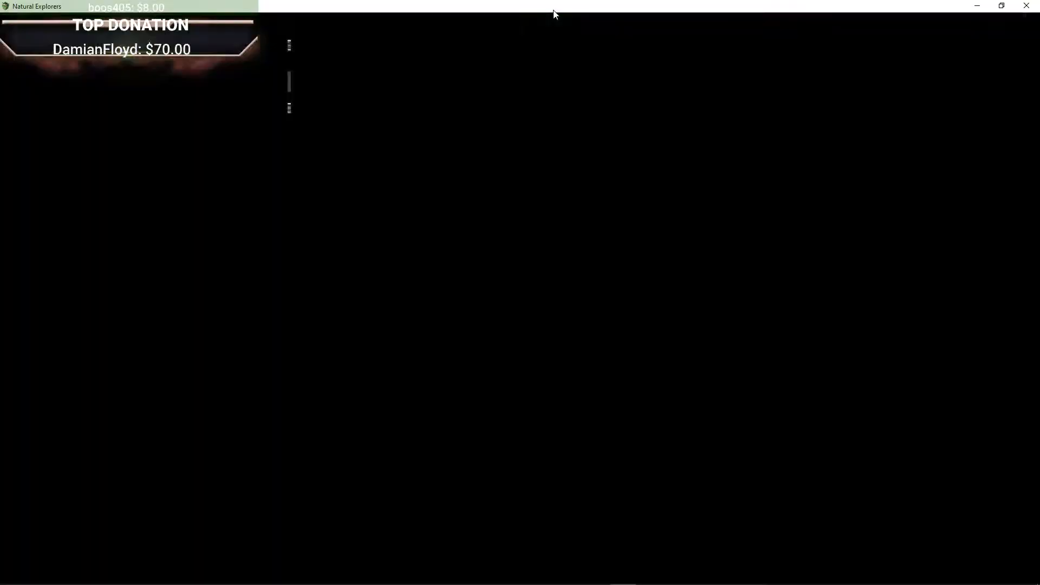
{"action": "key", "text": "Up"}
{"action": "key", "text": "Left"}
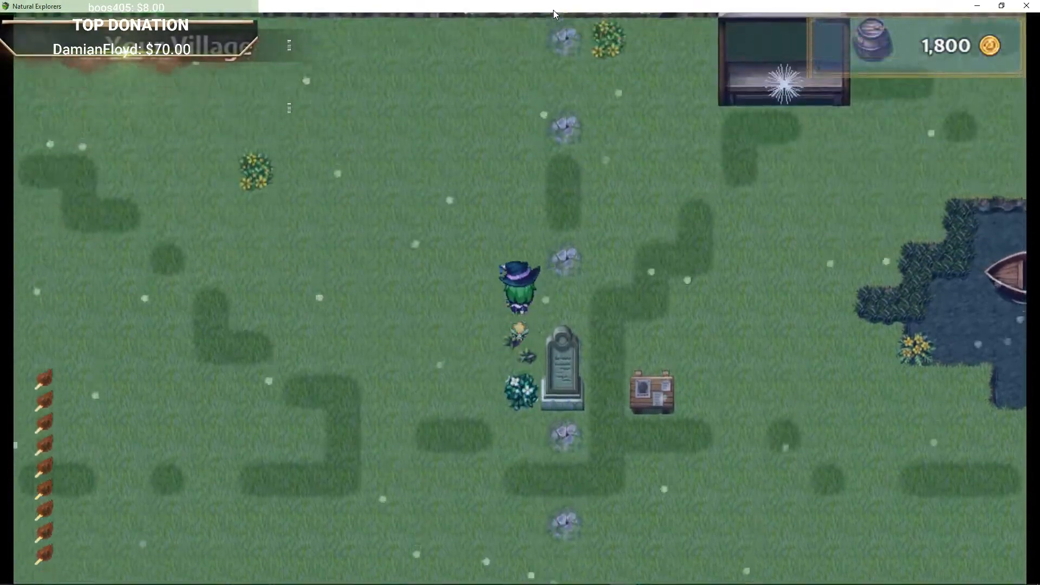
Step: Check the kitchen and sushi bar setup offers and decline both with "Not right now."
{"action": "key", "text": "Up"}
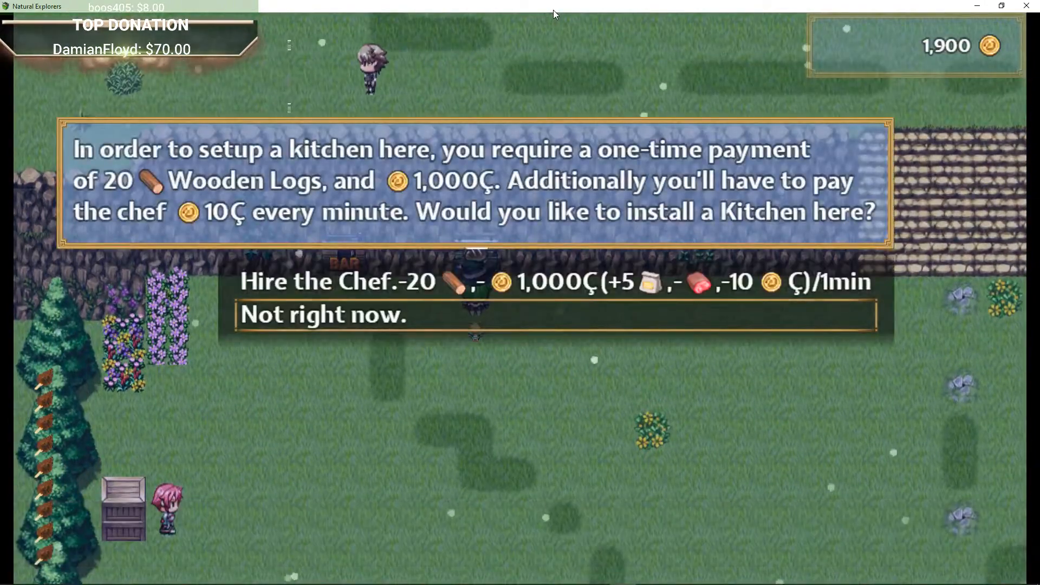
{"action": "key", "text": "Return"}
{"action": "key", "text": "Return"}
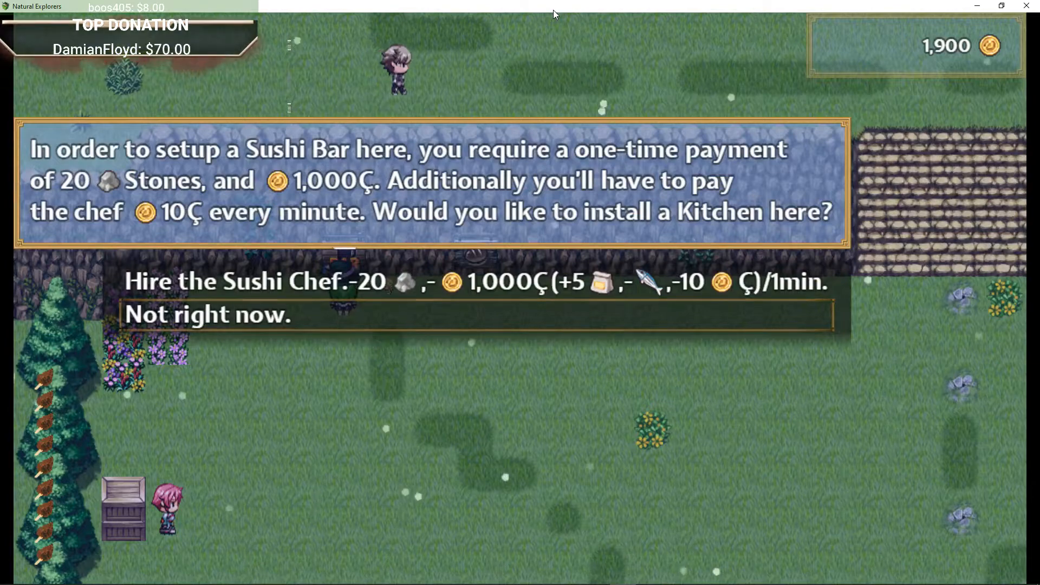
{"action": "key", "text": "Return"}
Step: Climb the stone steps and talk to Micah about the Lost Relic of Lavigne
{"action": "key", "text": "Right"}
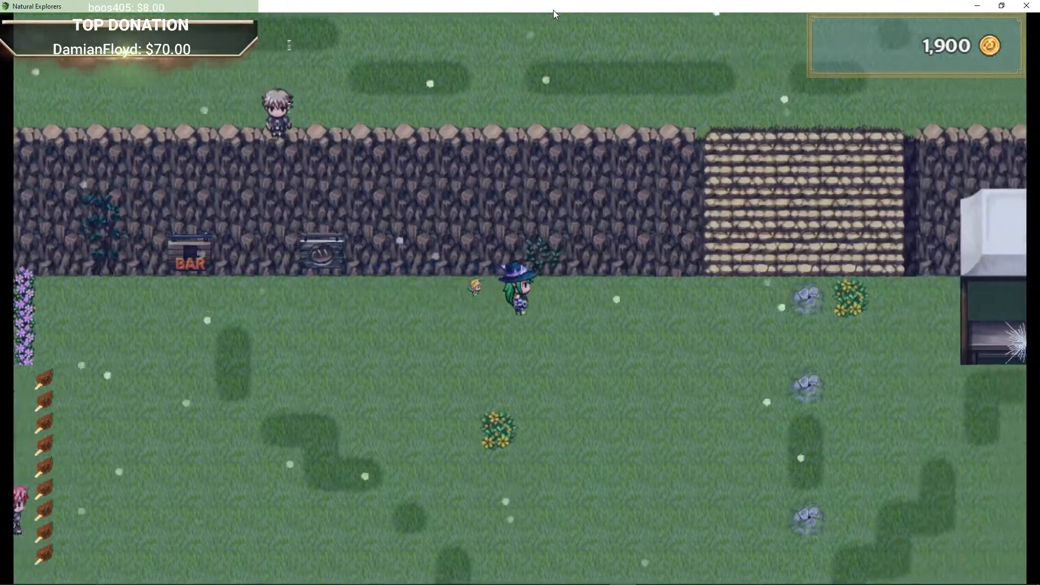
{"action": "key", "text": "Up"}
{"action": "key", "text": "Left"}
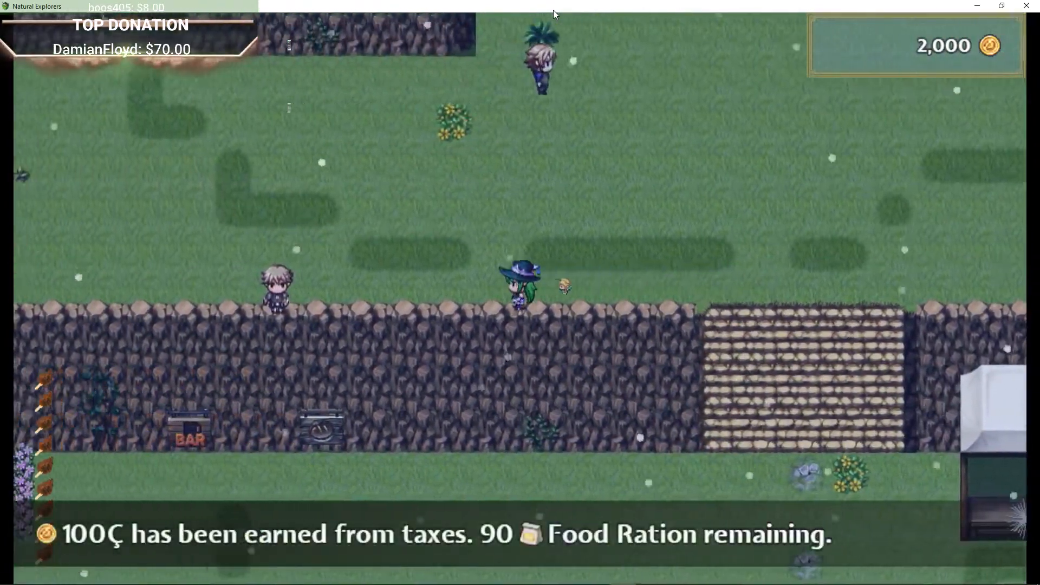
{"action": "key", "text": "Return"}
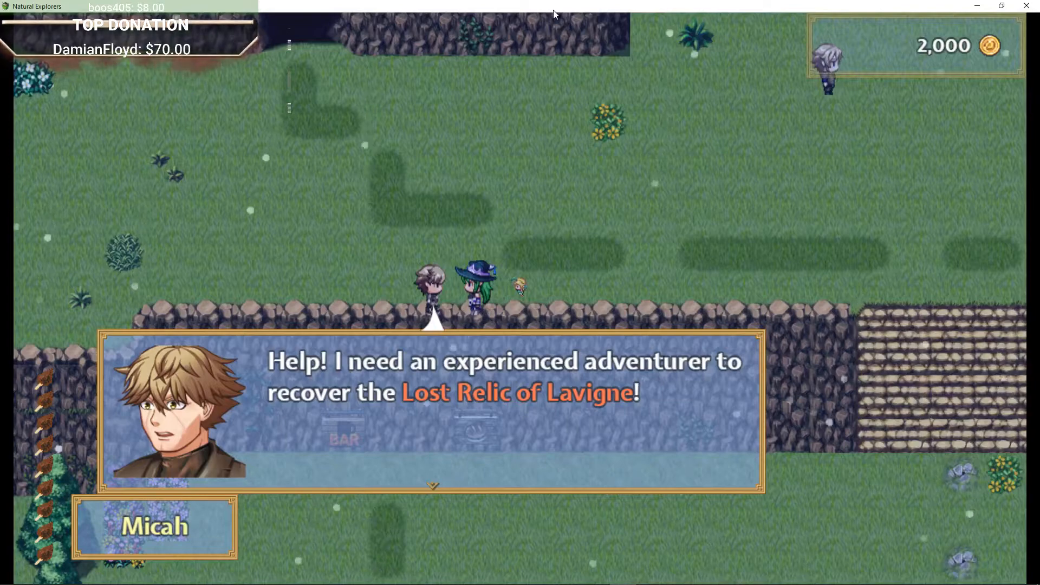
{"action": "key", "text": "Return"}
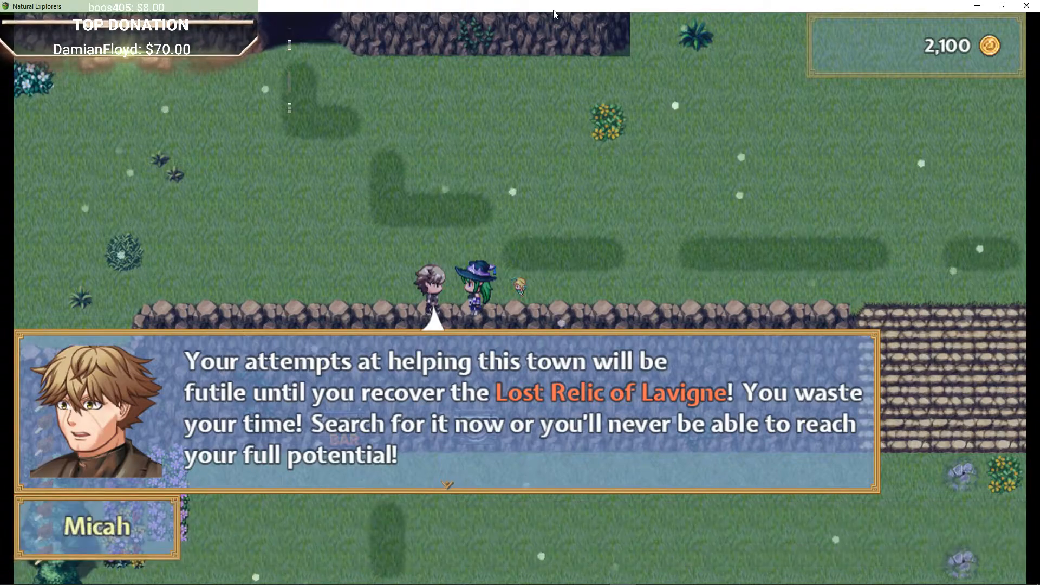
{"action": "key", "text": "Return"}
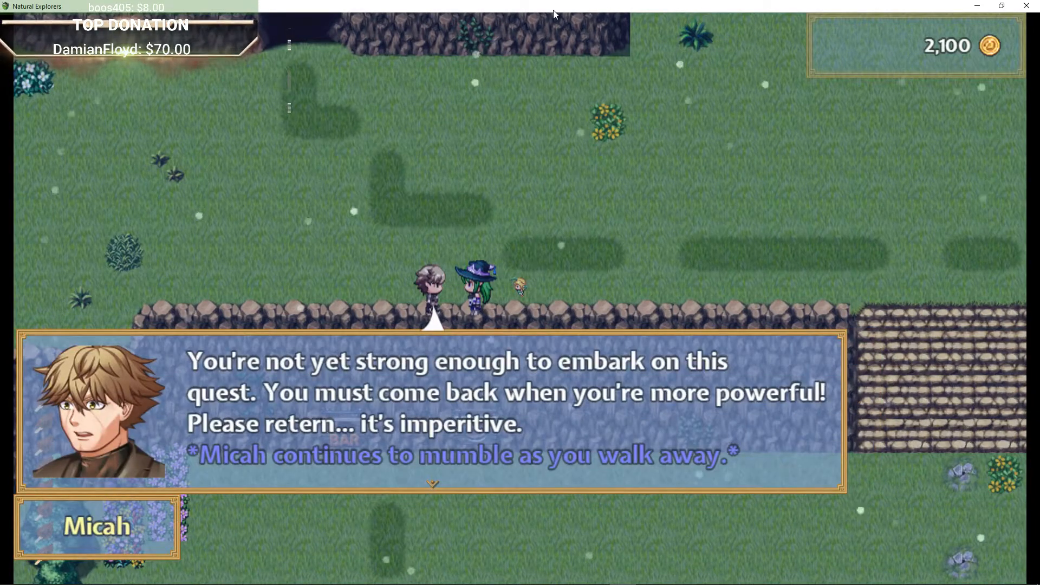
{"action": "key", "text": "Return"}
Step: Walk past the farm plots to the stone house beside the fruit trees
{"action": "key", "text": "Right"}
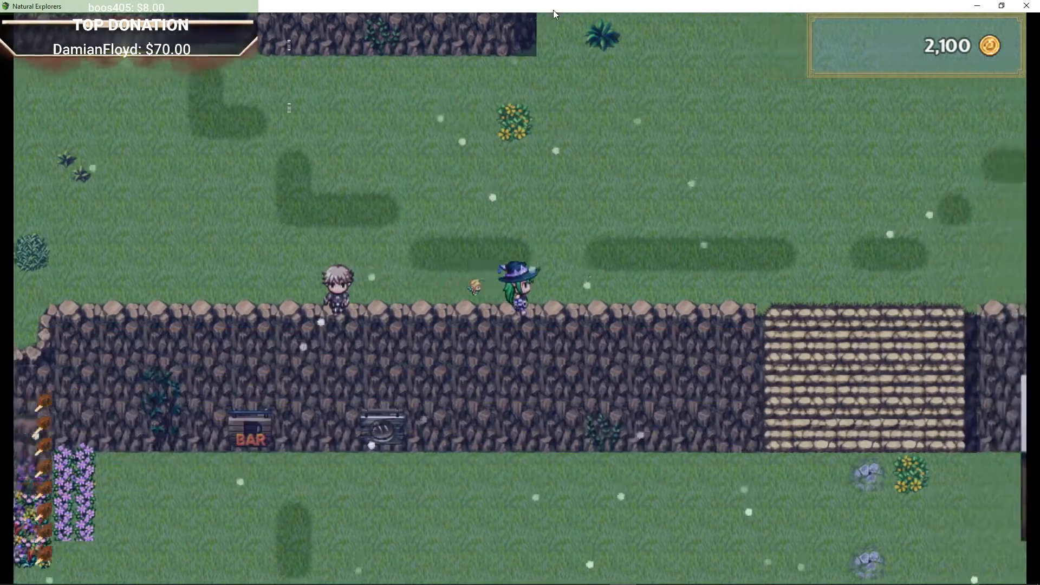
{"action": "key", "text": "Up"}
{"action": "key", "text": "Right"}
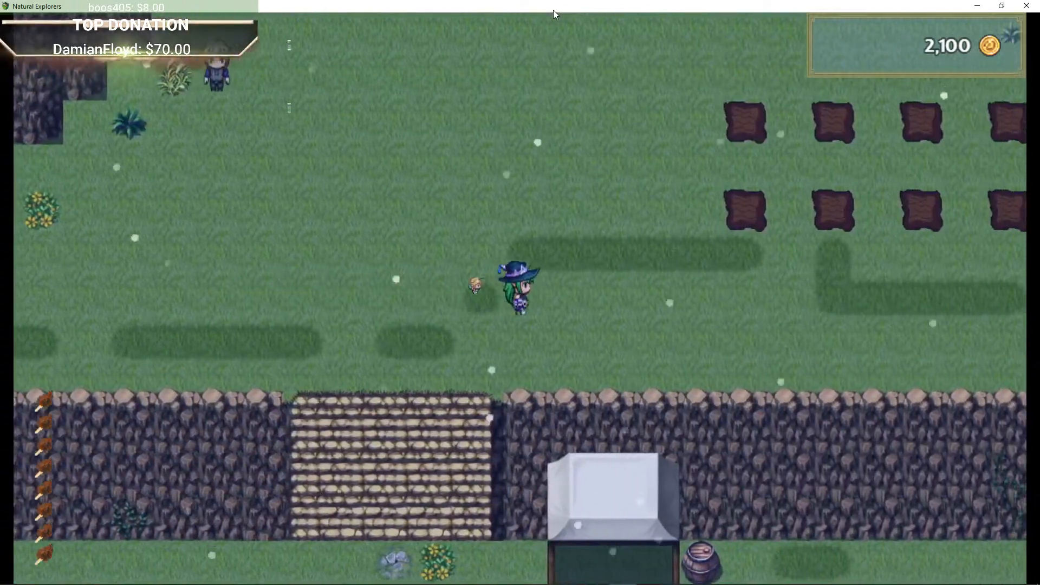
{"action": "key", "text": "Left"}
{"action": "key", "text": "Up"}
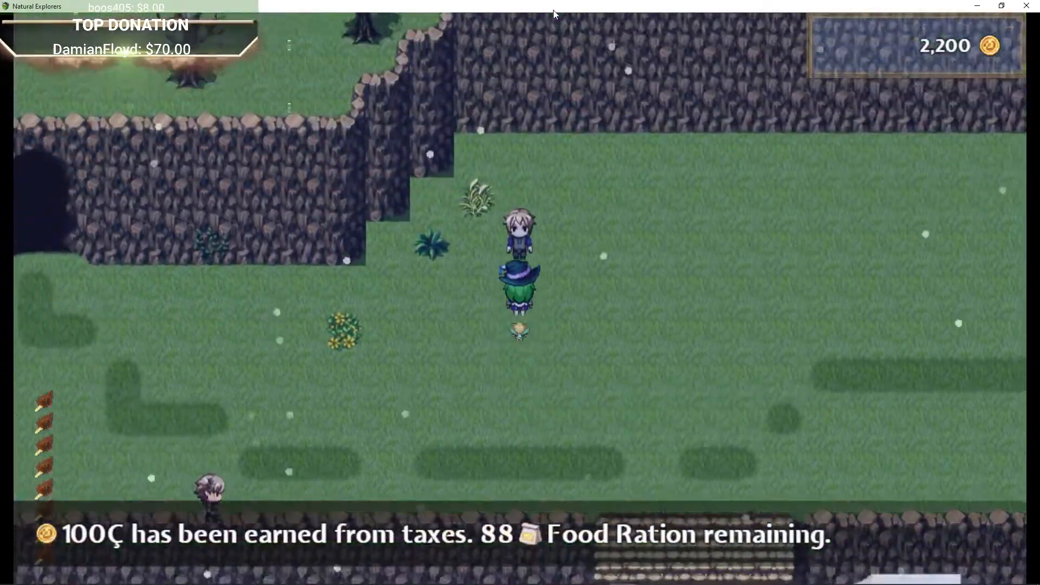
{"action": "key", "text": "Right"}
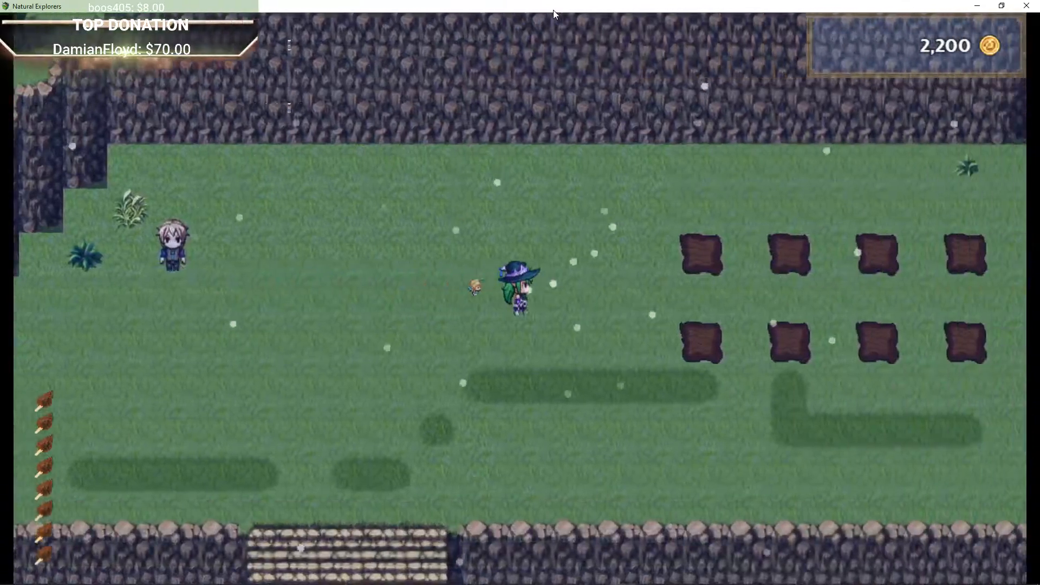
{"action": "key", "text": "Right"}
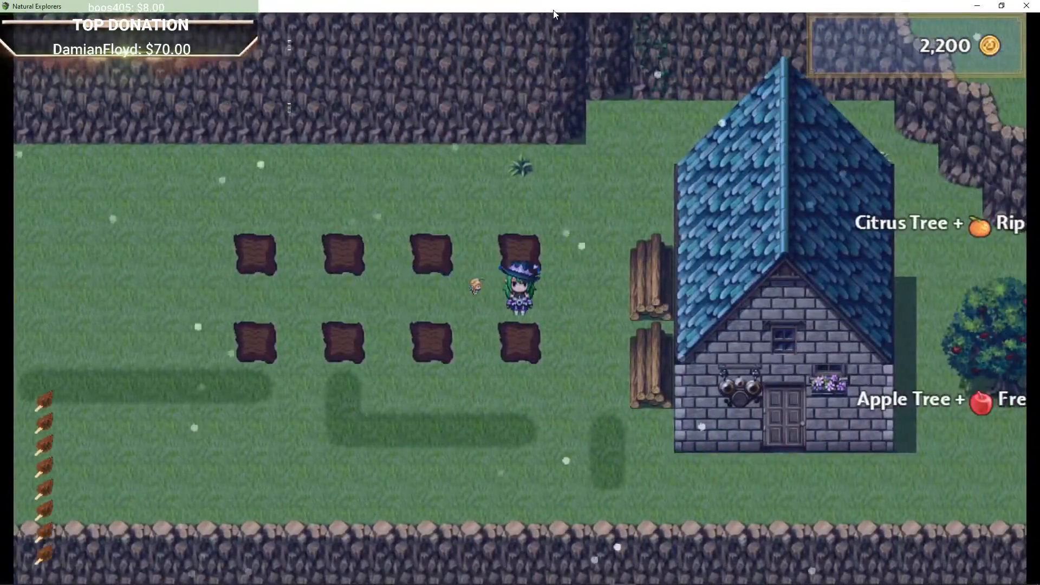
{"action": "key", "text": "Right"}
{"action": "key", "text": "Down"}
{"action": "key", "text": "Right"}
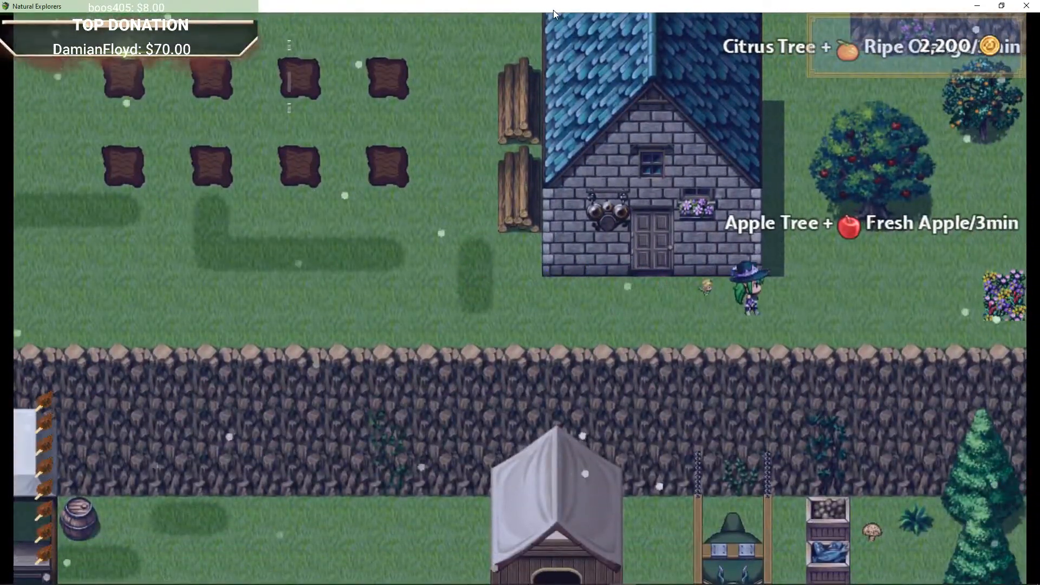
Step: Walk west along the ledge, climb the stone steps and enter the dark cave opening in the cliff
{"action": "key", "text": "Right"}
{"action": "key", "text": "Down"}
{"action": "key", "text": "Left"}
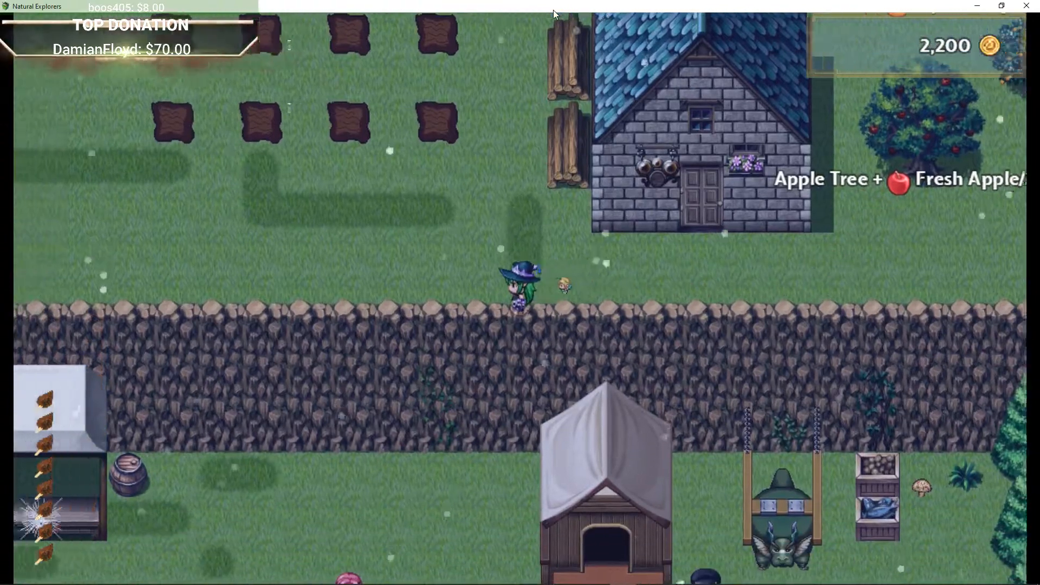
{"action": "key", "text": "Left"}
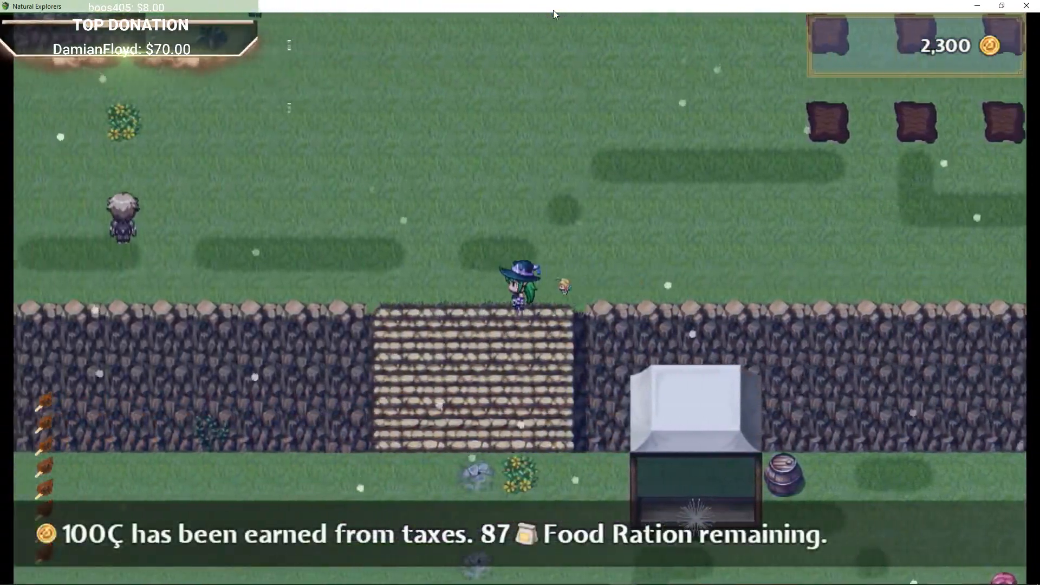
{"action": "key", "text": "Up"}
{"action": "key", "text": "Left"}
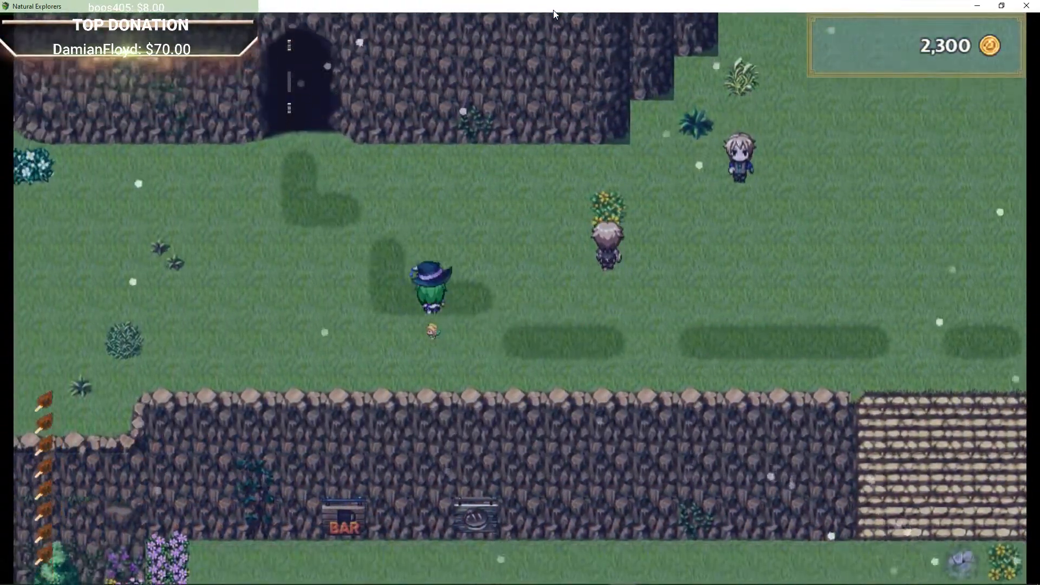
{"action": "key", "text": "Up"}
{"action": "key", "text": "Left"}
{"action": "key", "text": "Up"}
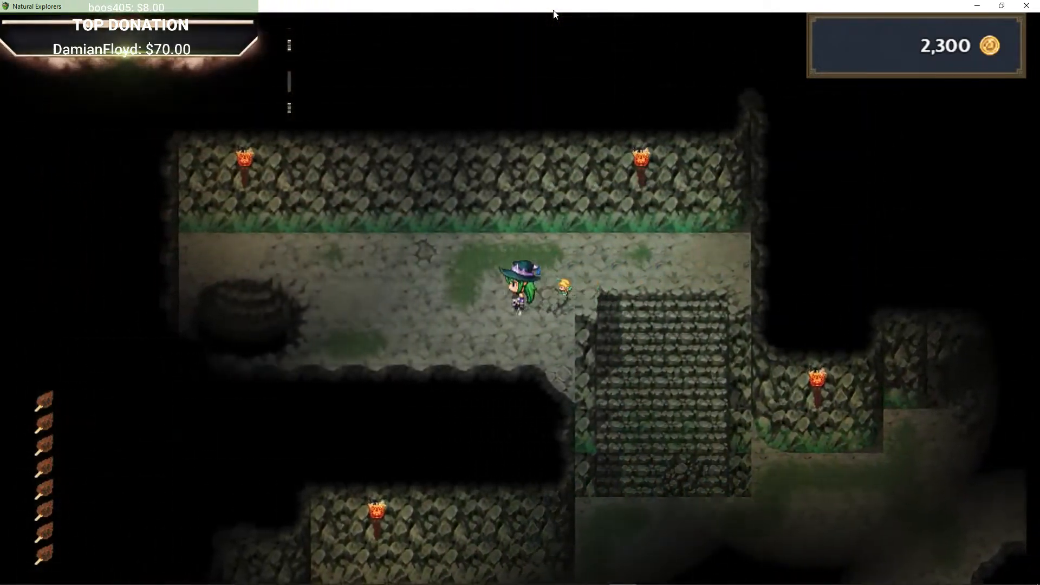
Step: Descend into the cave basement and walk through the torch-lit passages to the old man standing in a side alcove
{"action": "key", "text": "Down"}
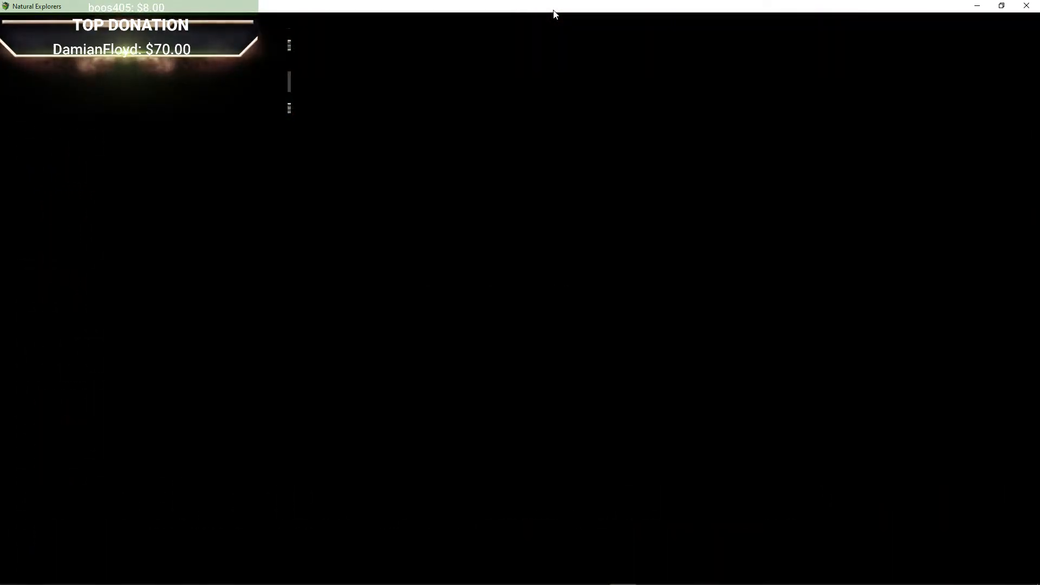
{"action": "key", "text": "Down"}
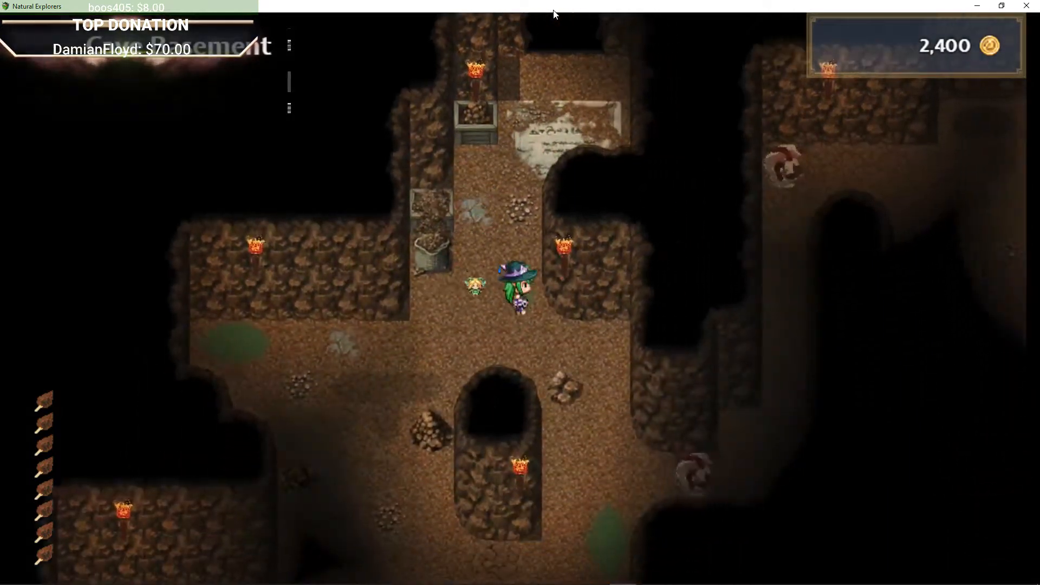
{"action": "key", "text": "Down"}
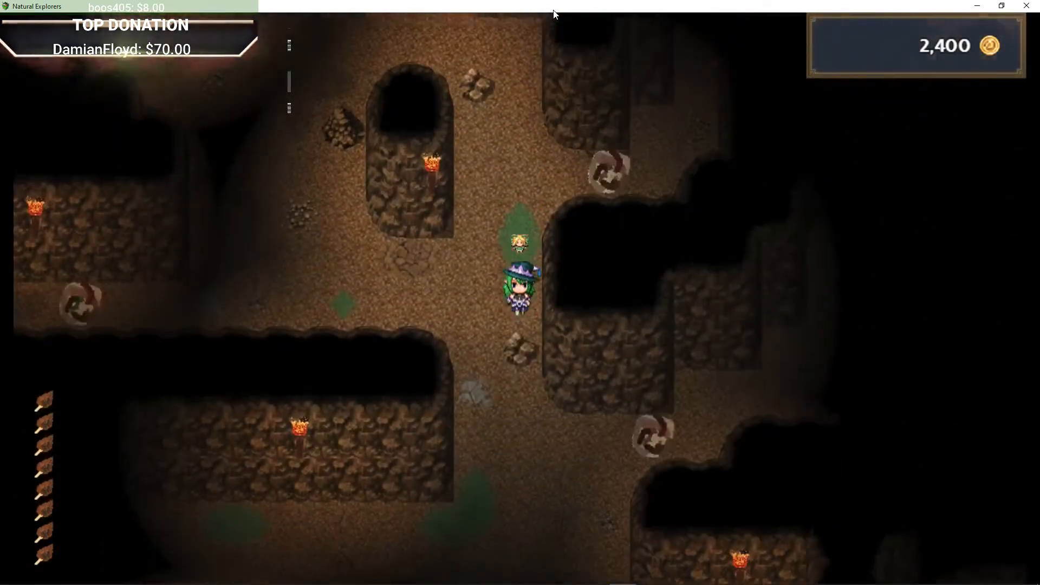
{"action": "key", "text": "Down"}
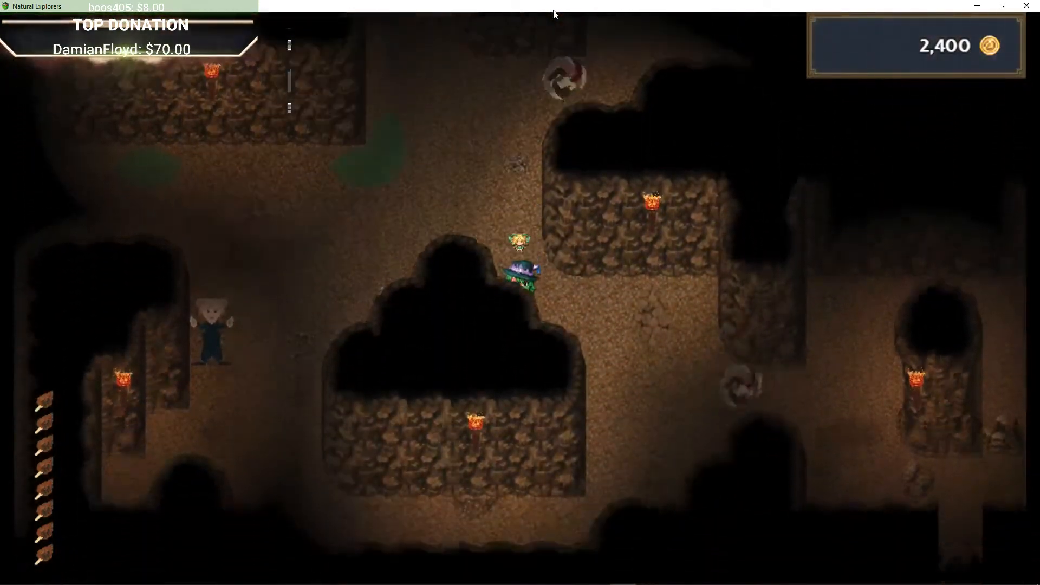
{"action": "key", "text": "Left"}
{"action": "key", "text": "Down"}
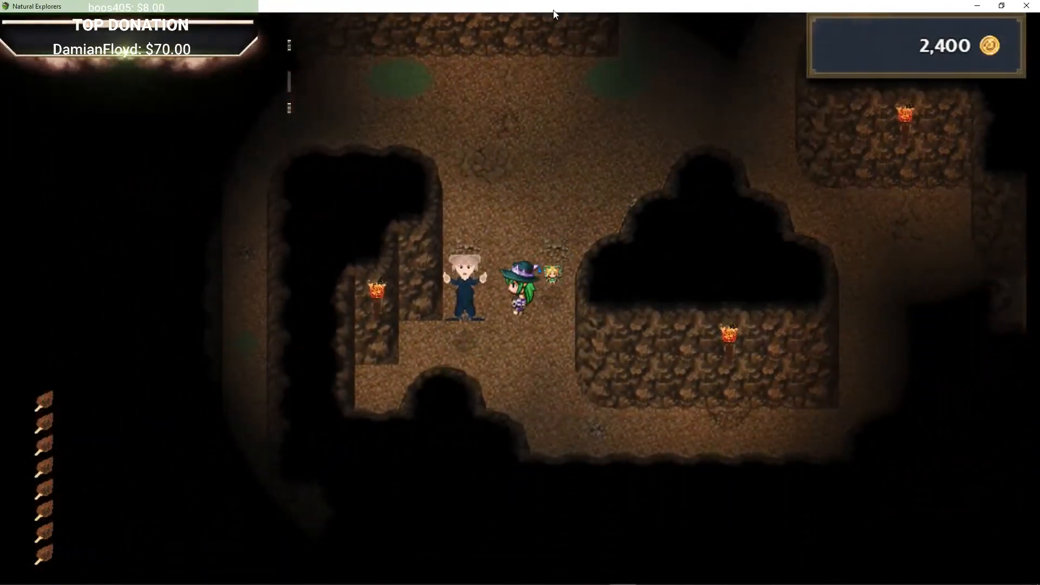
Step: Talk to the old man in the cave and advance through his dialogue
{"action": "key", "text": "Return"}
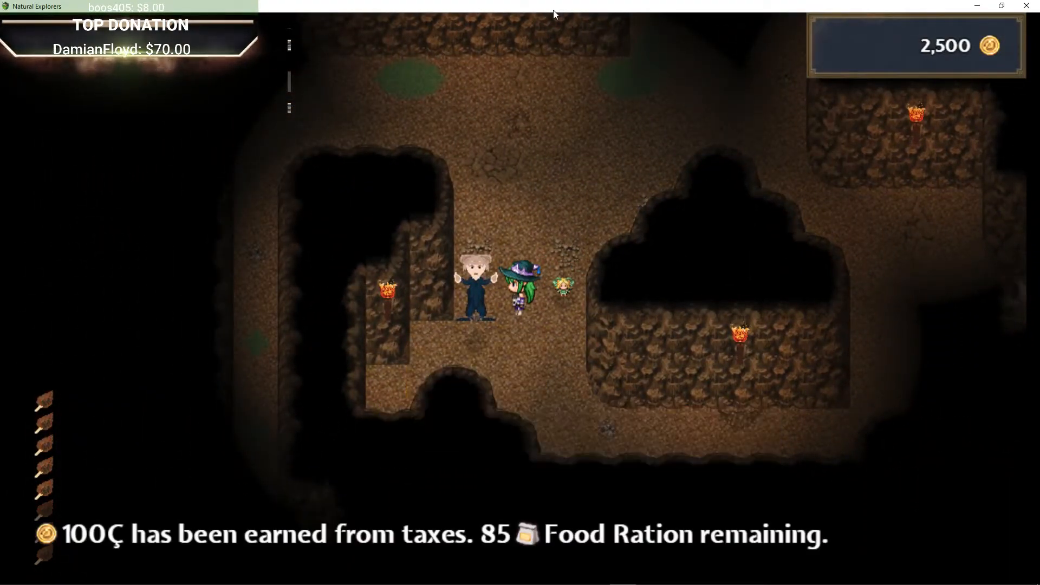
{"action": "key", "text": "Right"}
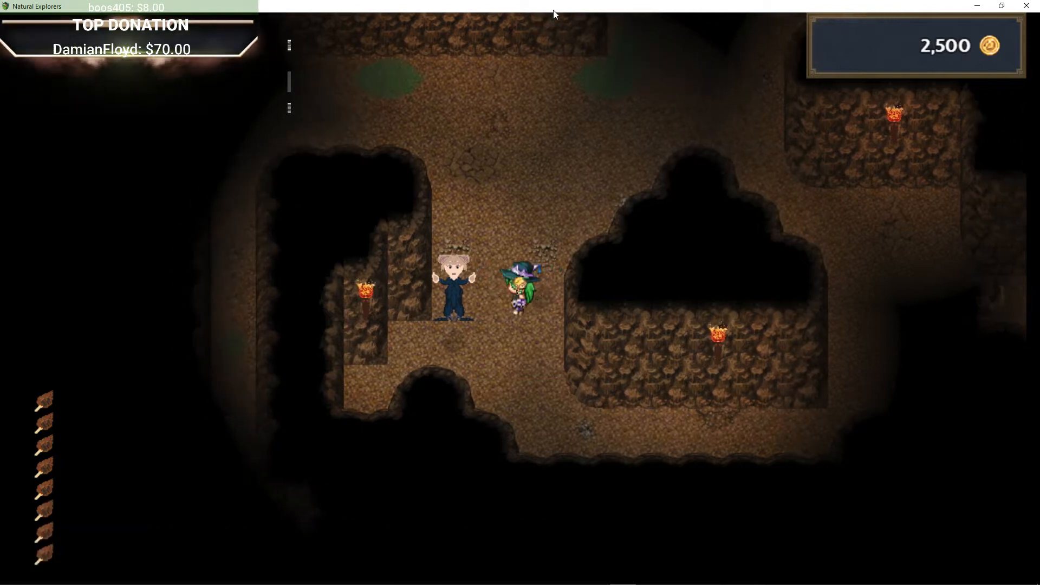
{"action": "key", "text": "Left"}
{"action": "key", "text": "Return"}
{"action": "key", "text": "Return"}
Step: Walk east through the cave tunnels until a battle with the Haunting Memory begins
{"action": "key", "text": "Right"}
{"action": "key", "text": "Up"}
{"action": "key", "text": "Right"}
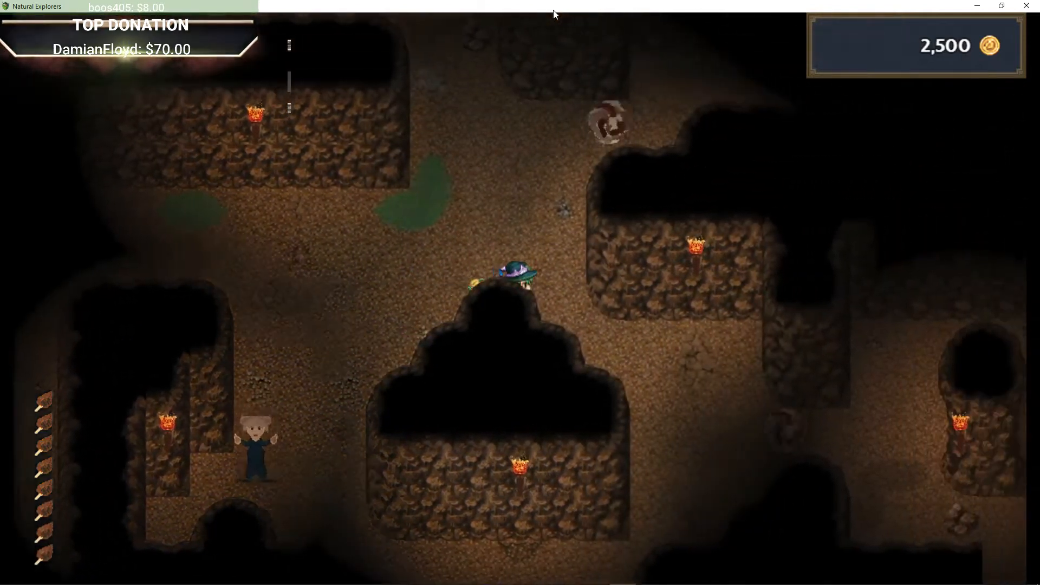
{"action": "key", "text": "Right"}
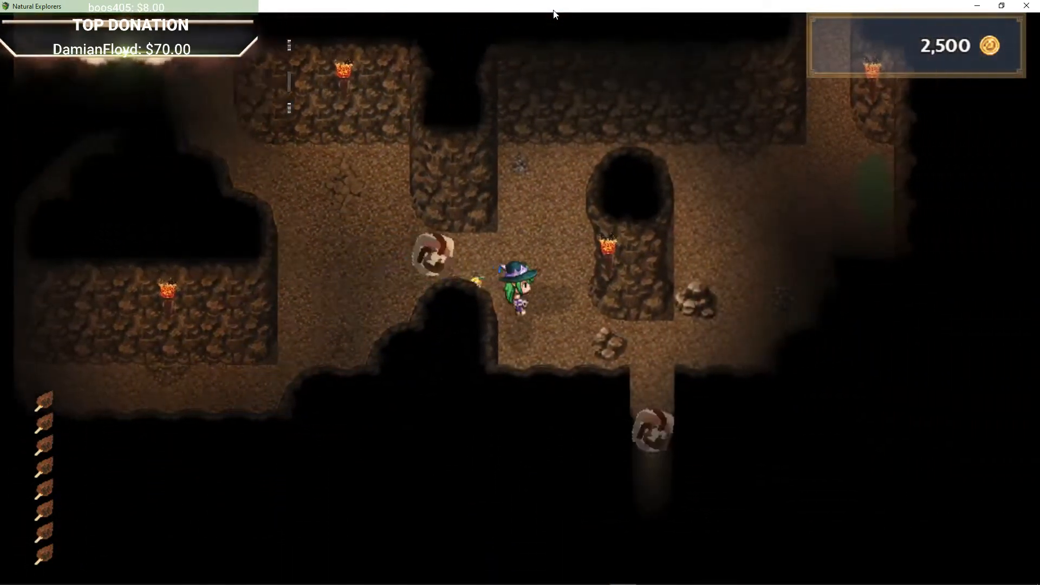
{"action": "key", "text": "Down"}
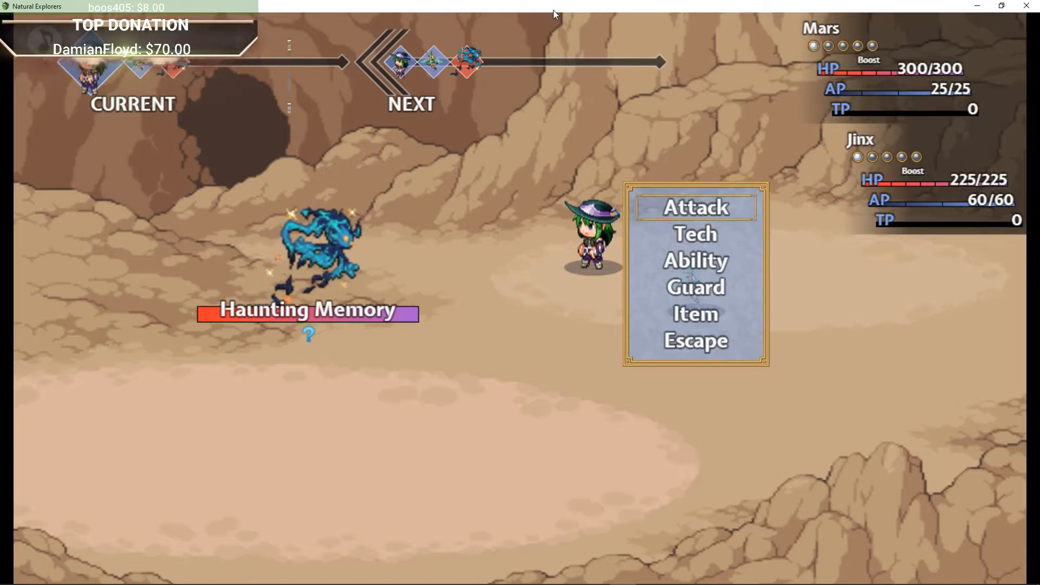
Step: Open Mars's Tech list and cast Enradiate in the battle against the Haunting Memory
{"action": "key", "text": "Return"}
{"action": "key", "text": "Escape"}
{"action": "key", "text": "Down"}
{"action": "key", "text": "Return"}
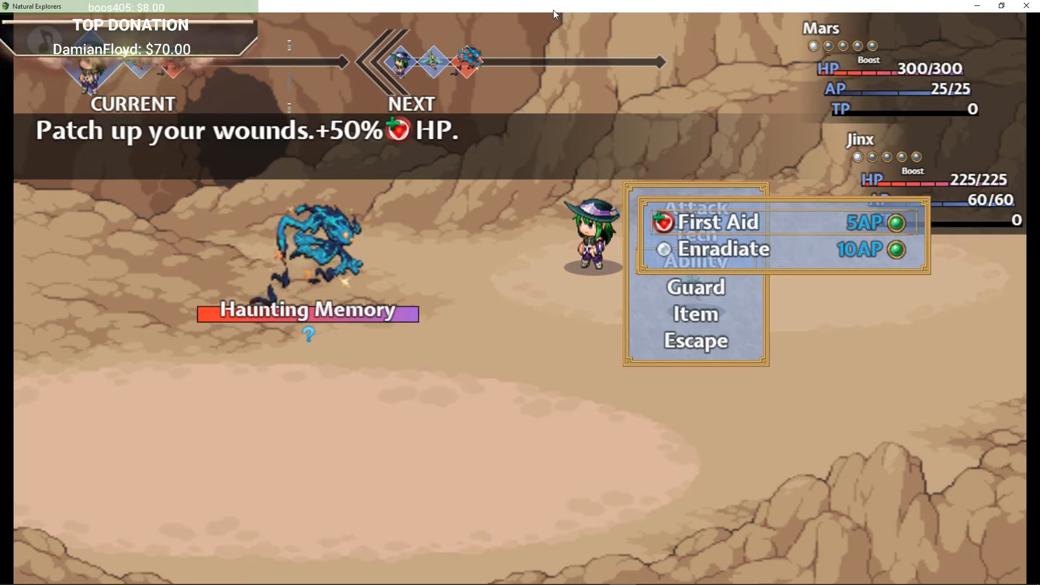
{"action": "key", "text": "Return"}
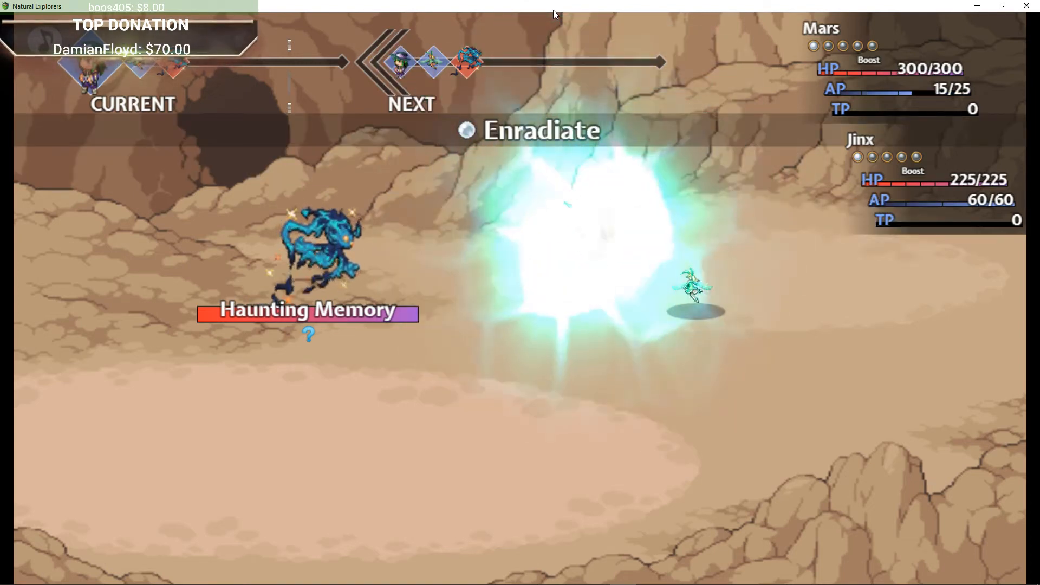
Step: Choose Jinx's turn action, settling on a basic Attack against the Haunting Memory
{"action": "key", "text": "Down"}
{"action": "key", "text": "Return"}
{"action": "key", "text": "Escape"}
{"action": "key", "text": "Up"}
{"action": "key", "text": "Return"}
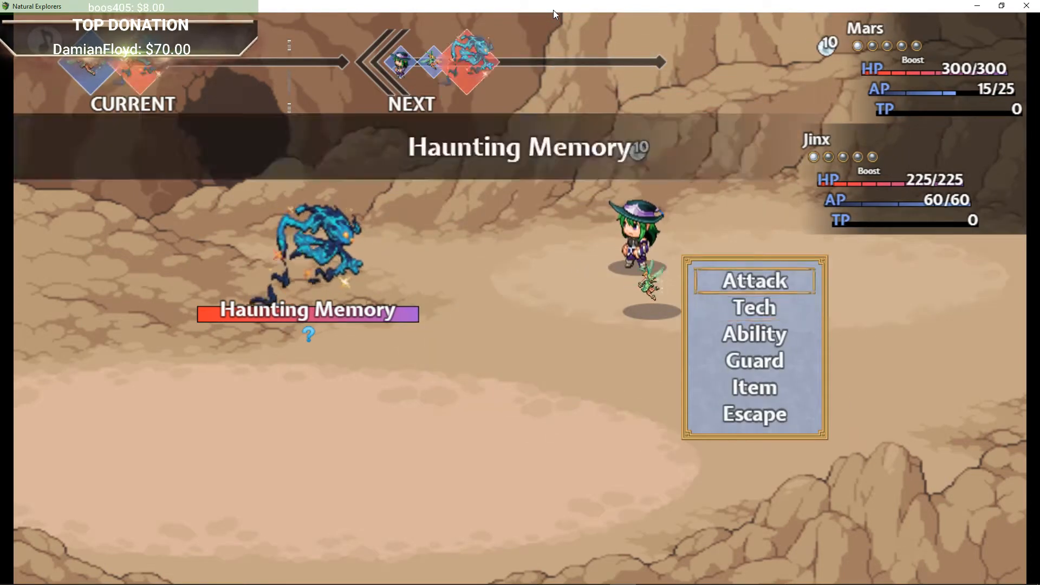
{"action": "key", "text": "Return"}
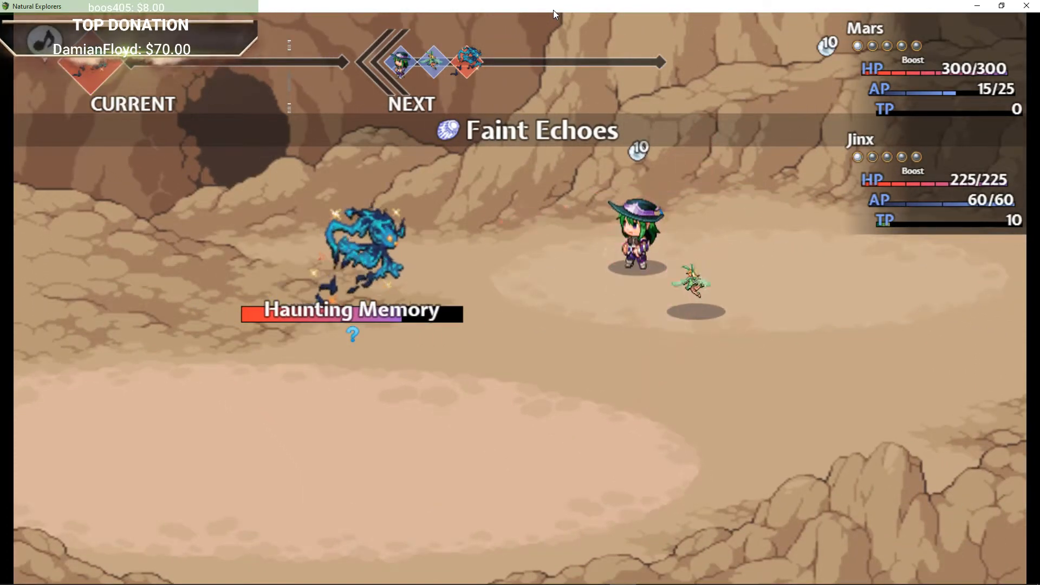
Step: Check Mars's Radiant Beam tech, back out and attack the Haunting Memory to win the battle
{"action": "key", "text": "Down"}
{"action": "key", "text": "Return"}
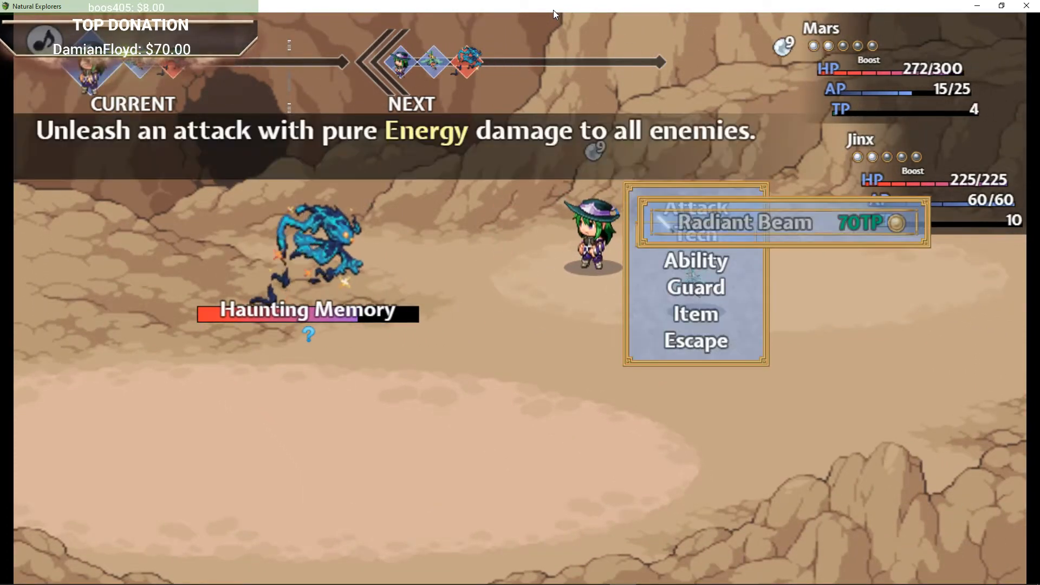
{"action": "key", "text": "Escape"}
{"action": "key", "text": "Up"}
{"action": "key", "text": "Return"}
{"action": "key", "text": "Return"}
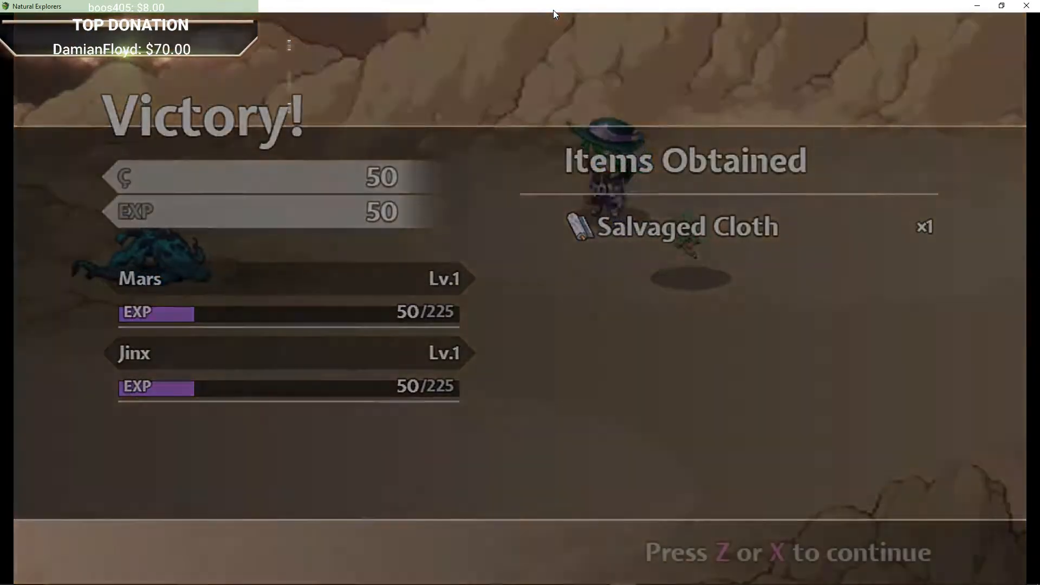
Step: Dismiss the victory results and walk down through the Prison Cell tunnels toward the iron bars
{"action": "key", "text": "z"}
{"action": "key", "text": "Down"}
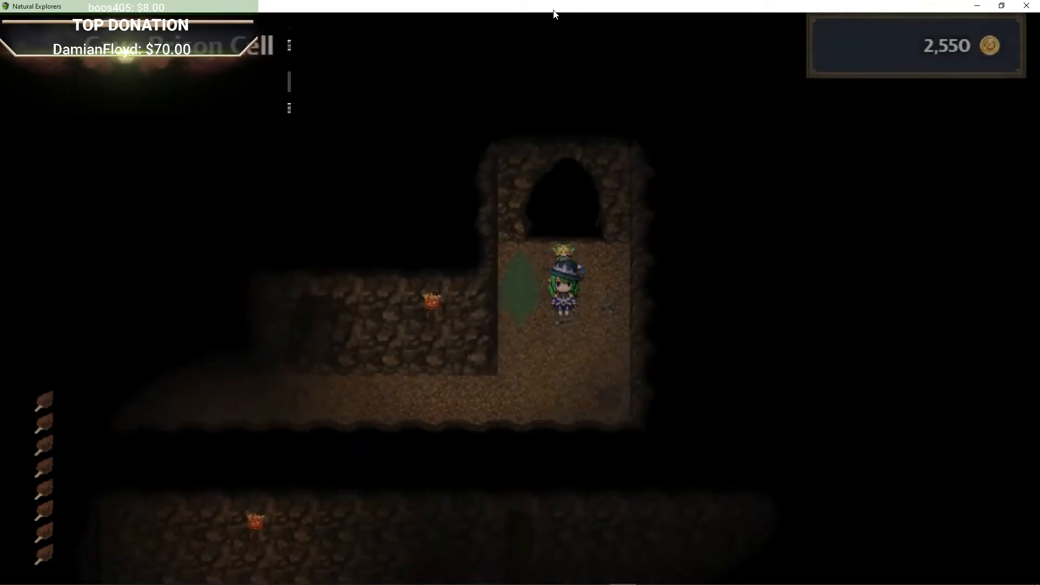
{"action": "key", "text": "Left"}
{"action": "key", "text": "Left"}
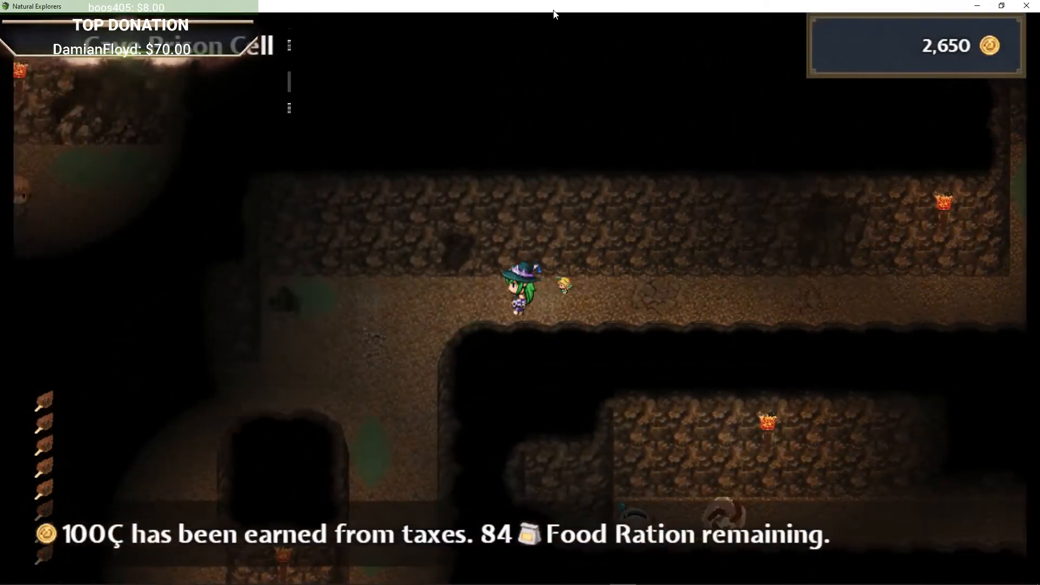
{"action": "key", "text": "Down"}
{"action": "key", "text": "Down"}
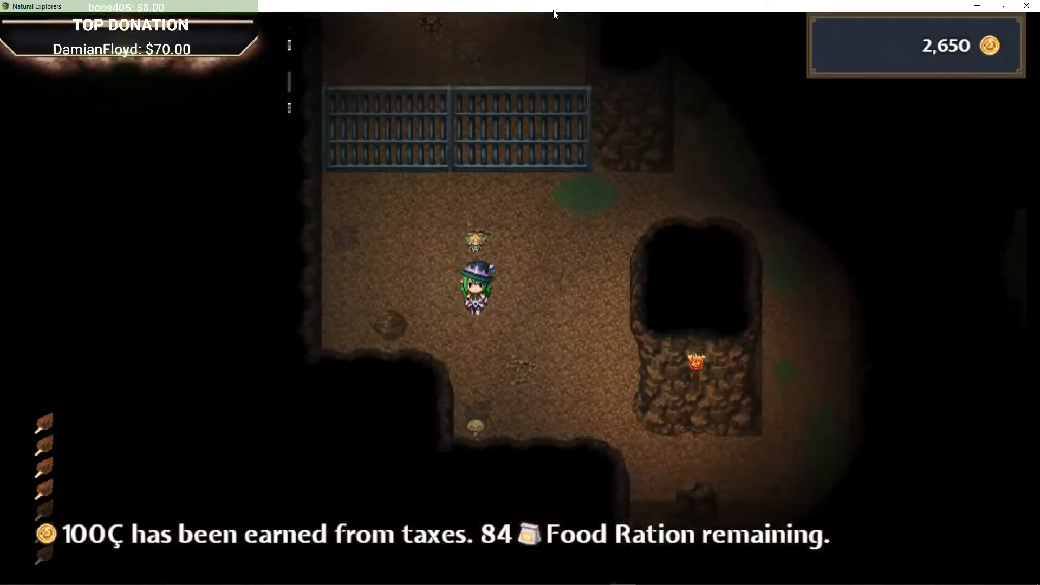
Step: Walk east around the rock pillars into the upper corridor and activate the lever beside the wall
{"action": "key", "text": "Right"}
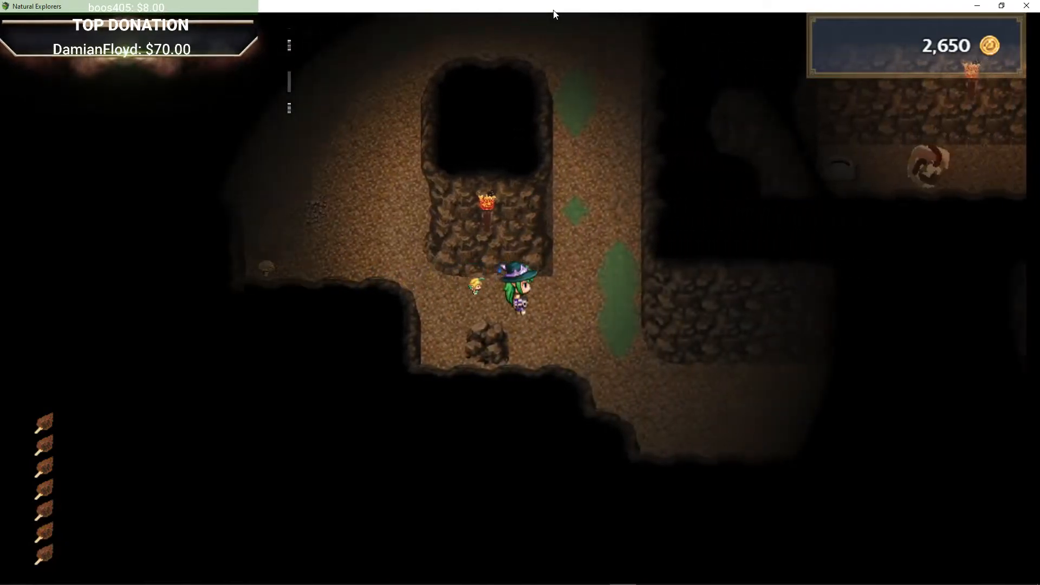
{"action": "key", "text": "Down"}
{"action": "key", "text": "Right"}
{"action": "key", "text": "Right"}
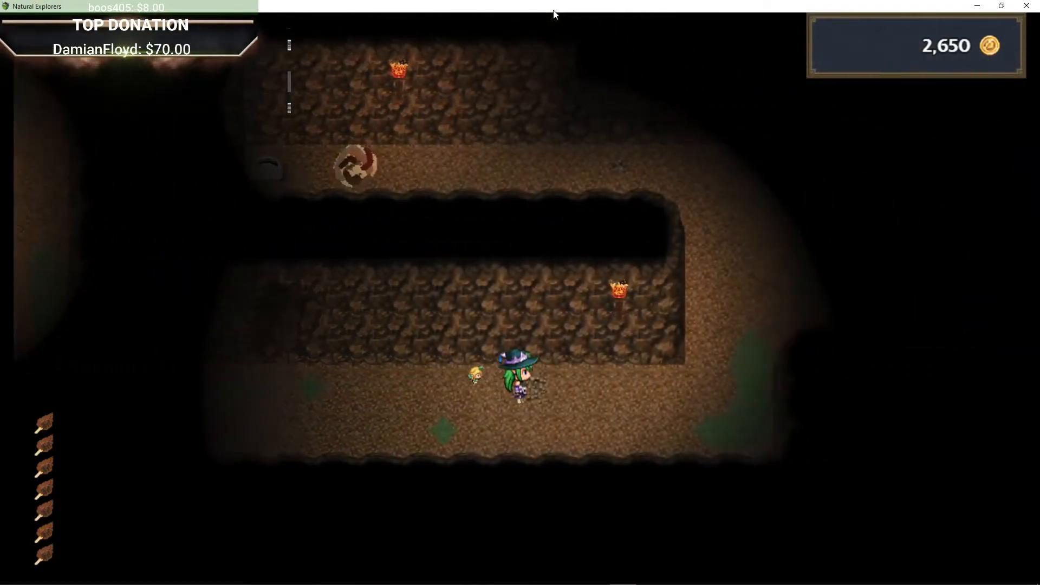
{"action": "key", "text": "Up"}
{"action": "key", "text": "Left"}
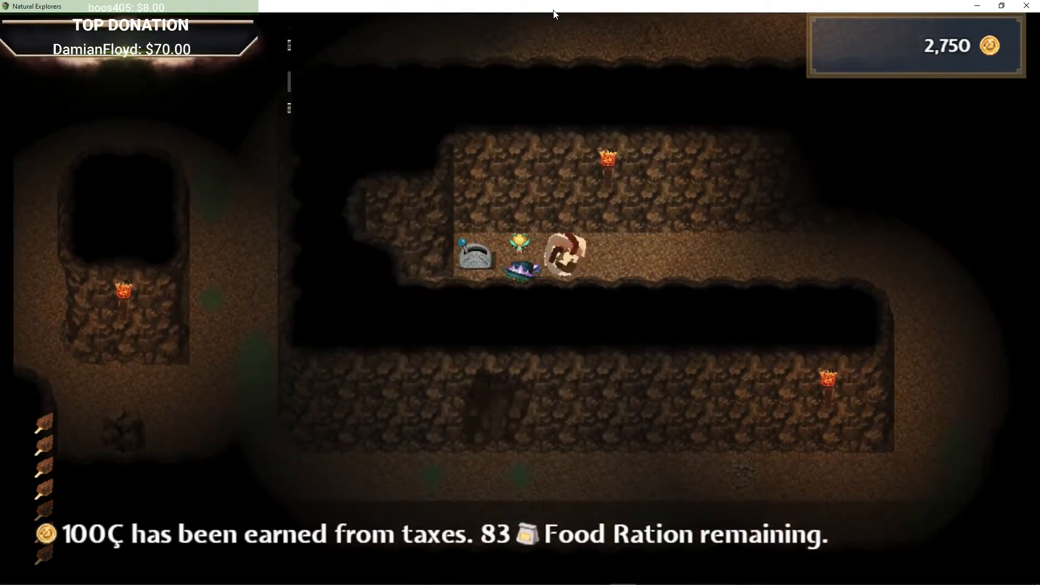
{"action": "key", "text": "Return"}
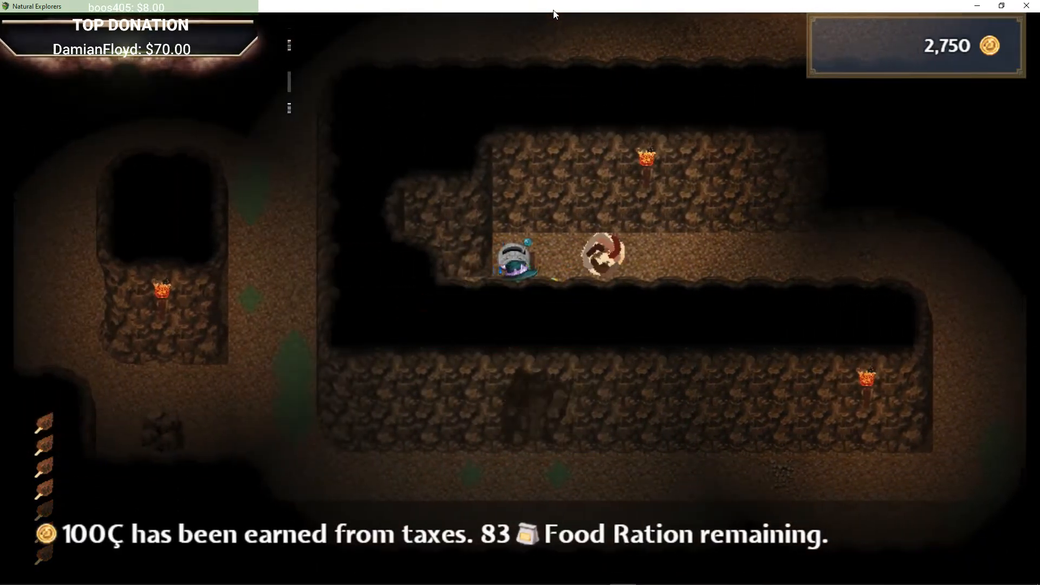
Step: Return to the opened cell, talk to the rescued prisoner and accept the Tinkerer's Kit reward
{"action": "key", "text": "Right"}
{"action": "key", "text": "Down"}
{"action": "key", "text": "Left"}
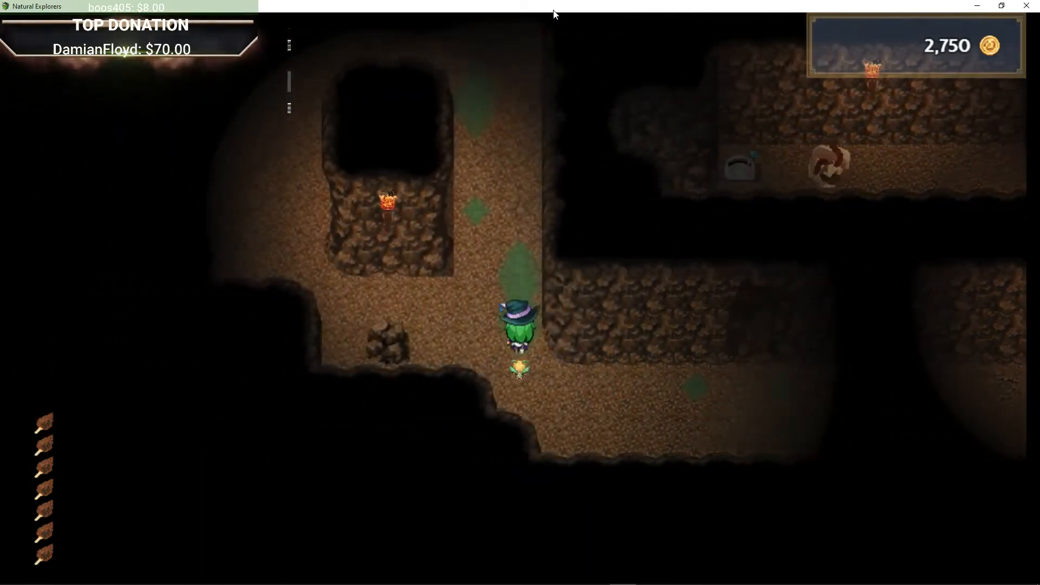
{"action": "key", "text": "Up"}
{"action": "key", "text": "Up"}
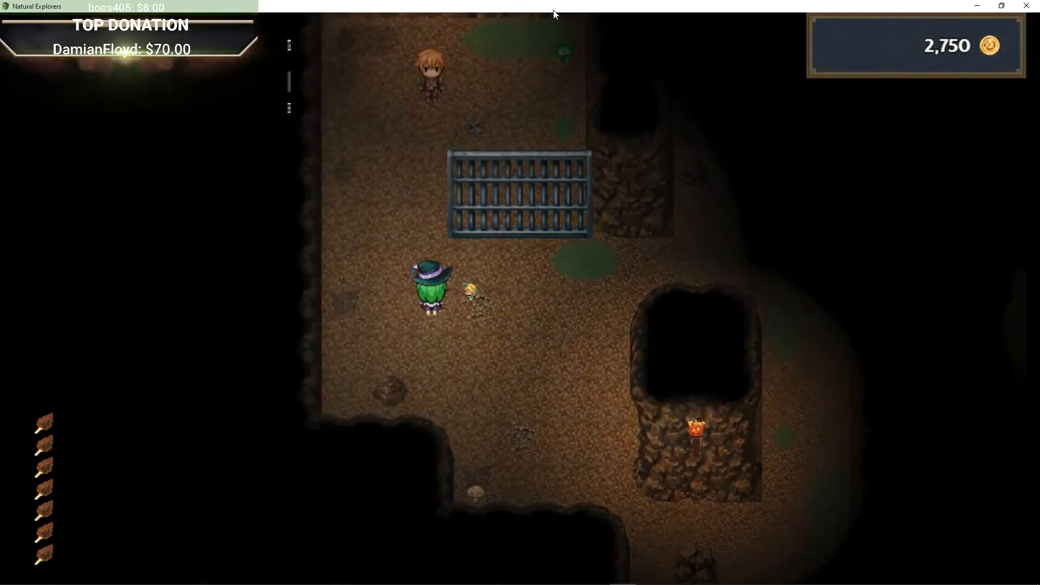
{"action": "key", "text": "Return"}
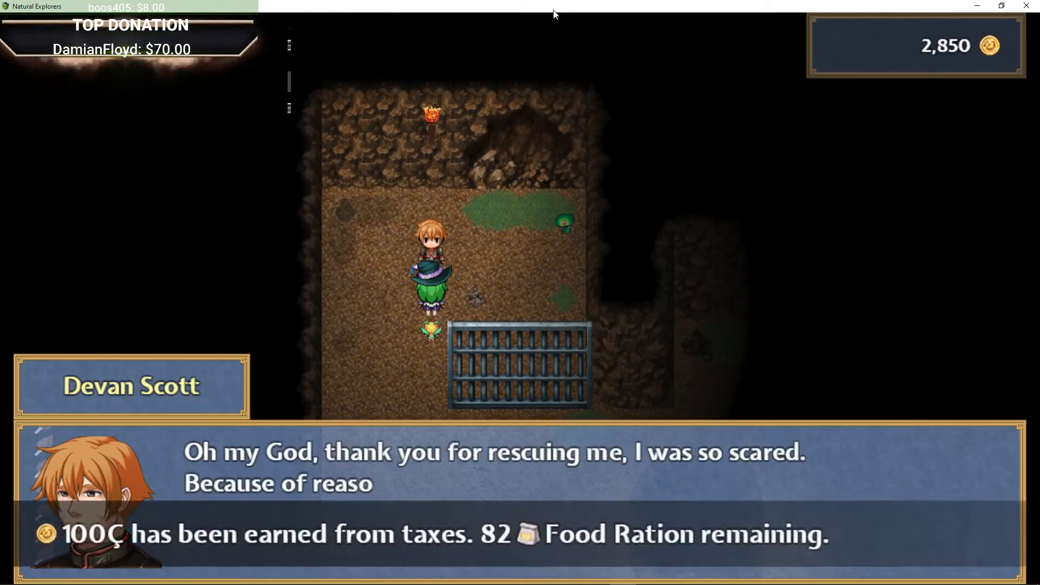
{"action": "key", "text": "Return"}
{"action": "key", "text": "Return"}
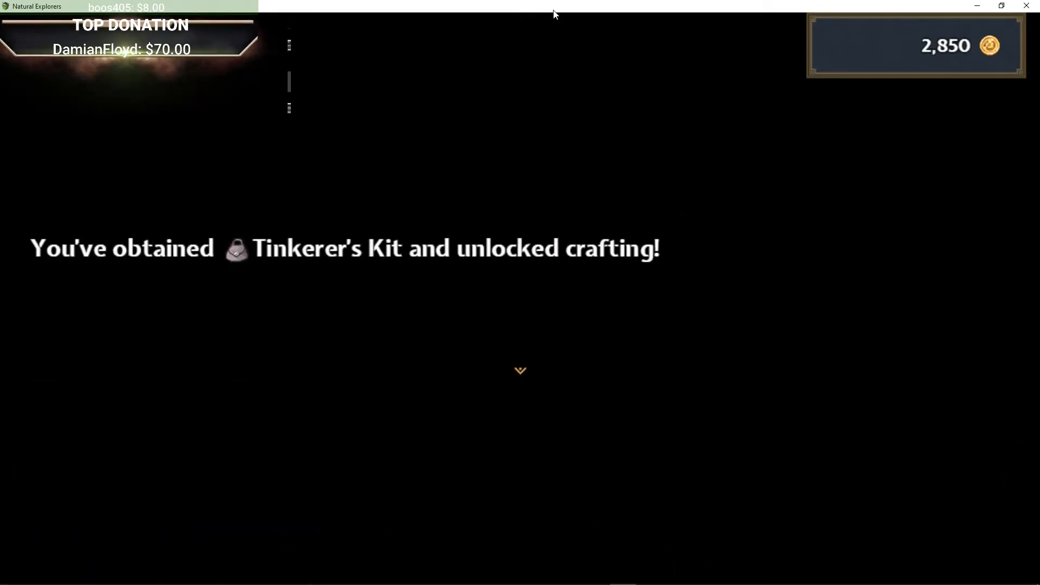
{"action": "key", "text": "Return"}
Step: Dismiss the Tinkerer's Kit message and walk out of the cell area east and north into the next cave area
{"action": "key", "text": "Down"}
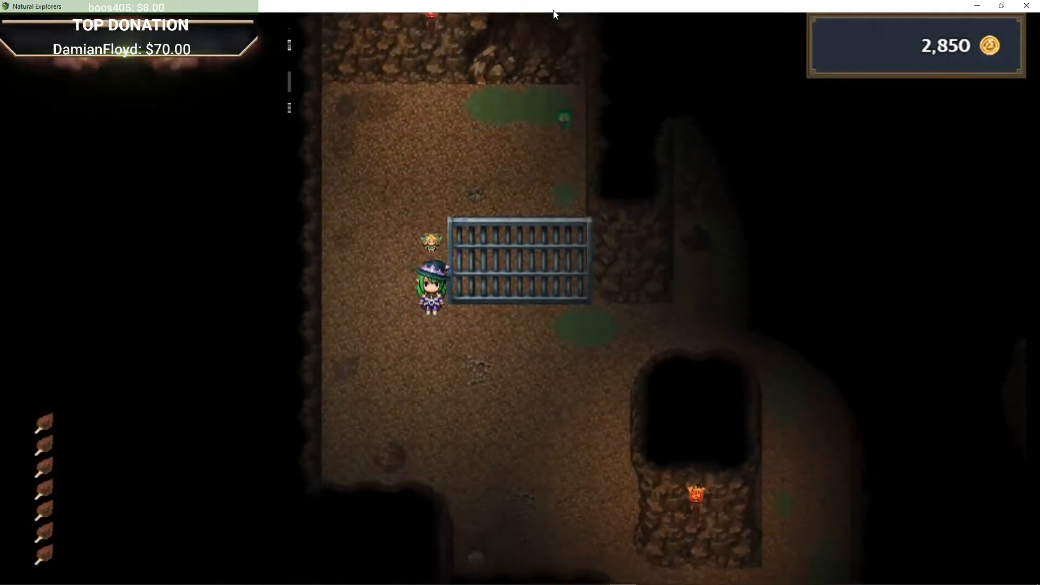
{"action": "key", "text": "Right"}
{"action": "key", "text": "Up"}
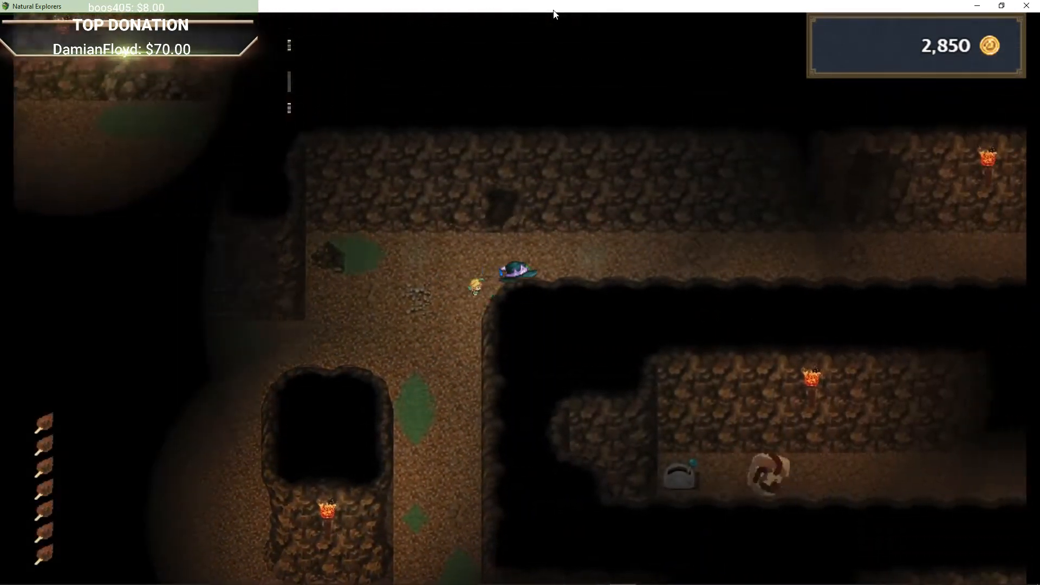
{"action": "key", "text": "Right"}
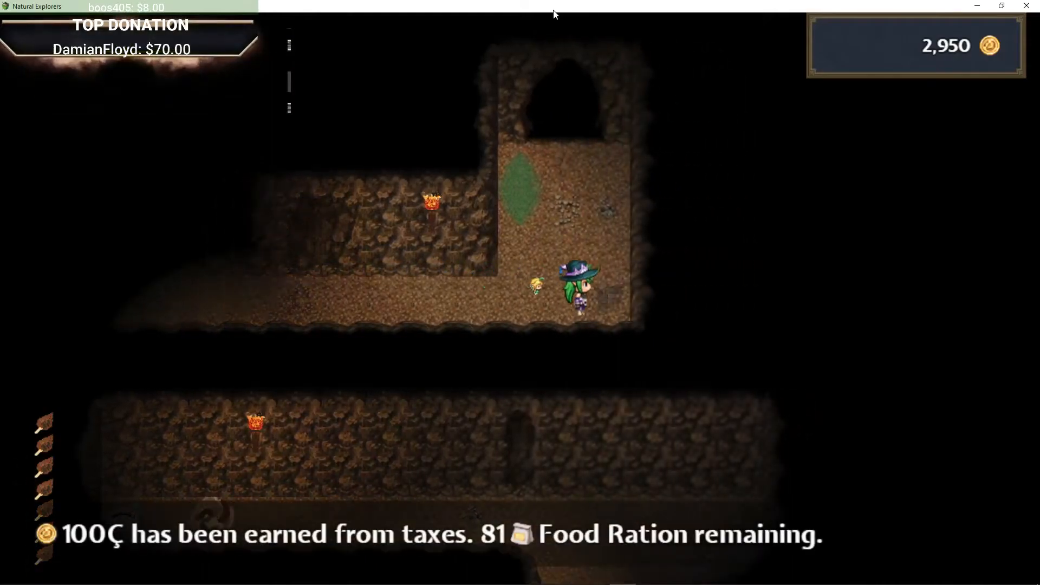
{"action": "key", "text": "Up"}
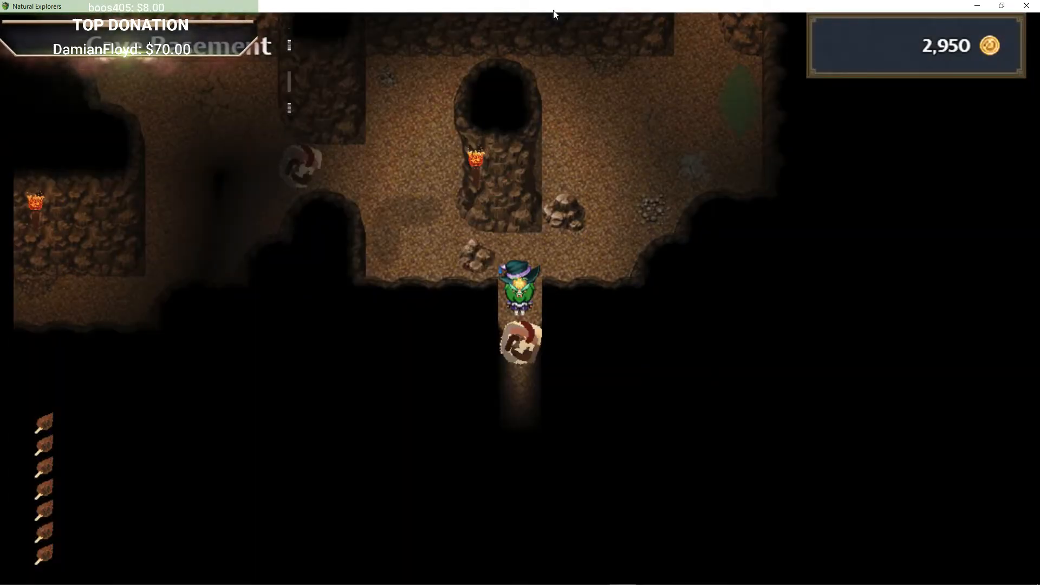
Step: Walk north through the cave basement tunnels past the rock pillars and torches
{"action": "key", "text": "Up"}
{"action": "key", "text": "Down"}
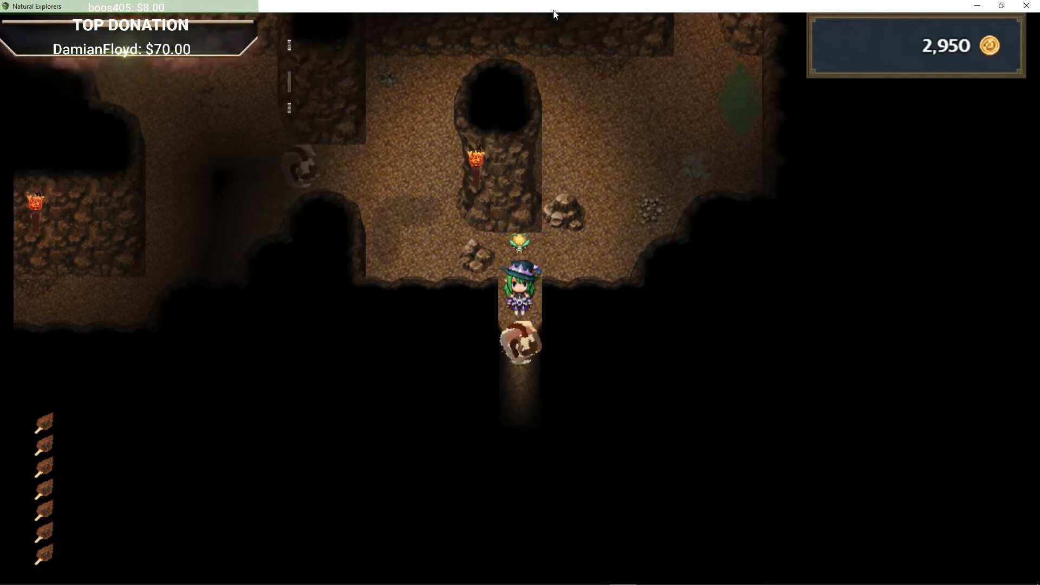
{"action": "key", "text": "Left"}
{"action": "key", "text": "Right"}
{"action": "key", "text": "Left"}
{"action": "key", "text": "Up"}
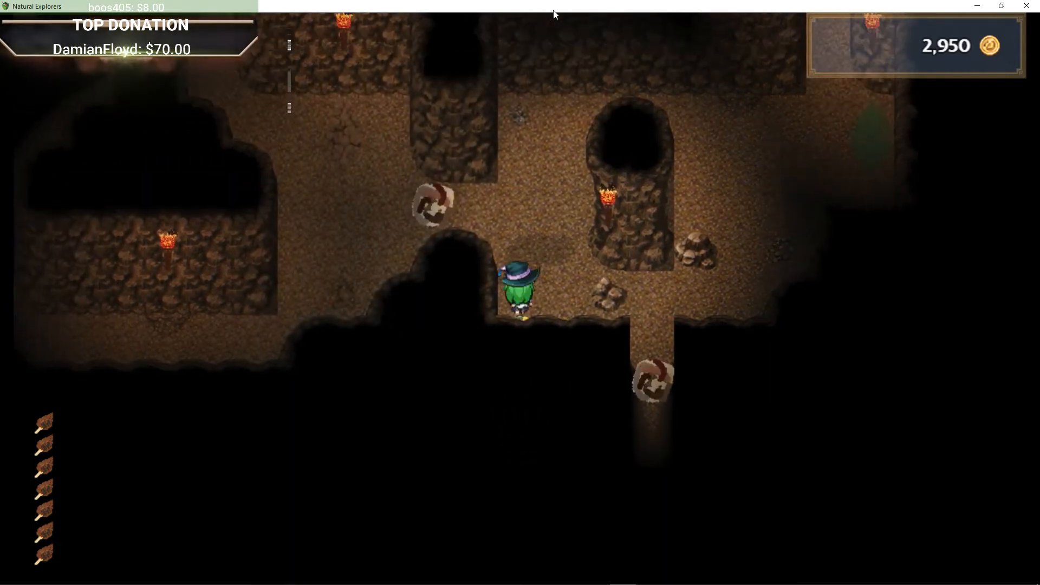
{"action": "key", "text": "Up"}
{"action": "key", "text": "Left"}
{"action": "key", "text": "Up"}
{"action": "key", "text": "Left"}
{"action": "key", "text": "Up"}
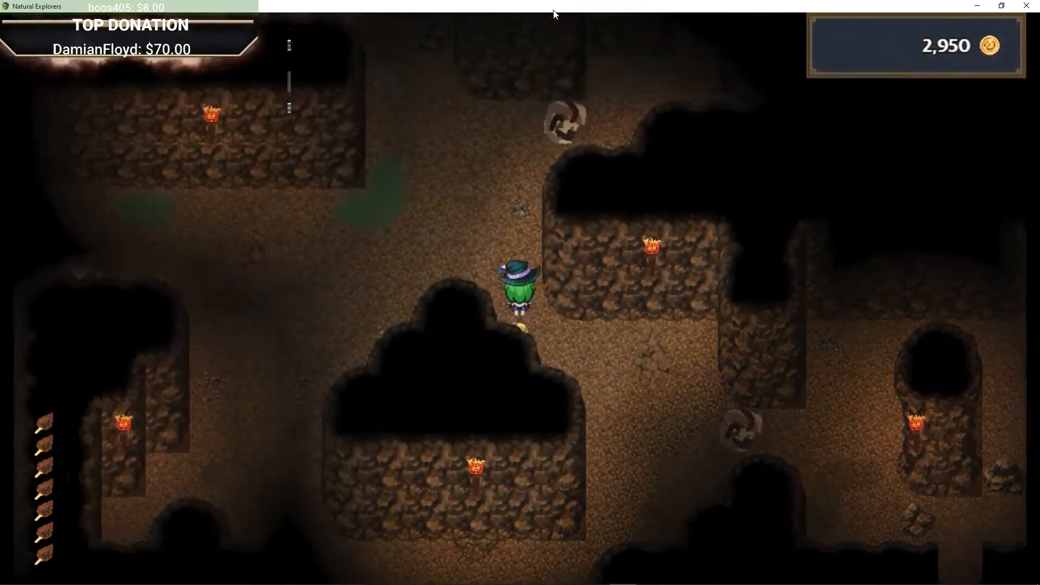
Step: Head west into the narrow vertical corridor and walk up it to the robed woman
{"action": "key", "text": "Up"}
{"action": "key", "text": "Left"}
{"action": "key", "text": "Right"}
{"action": "key", "text": "Left"}
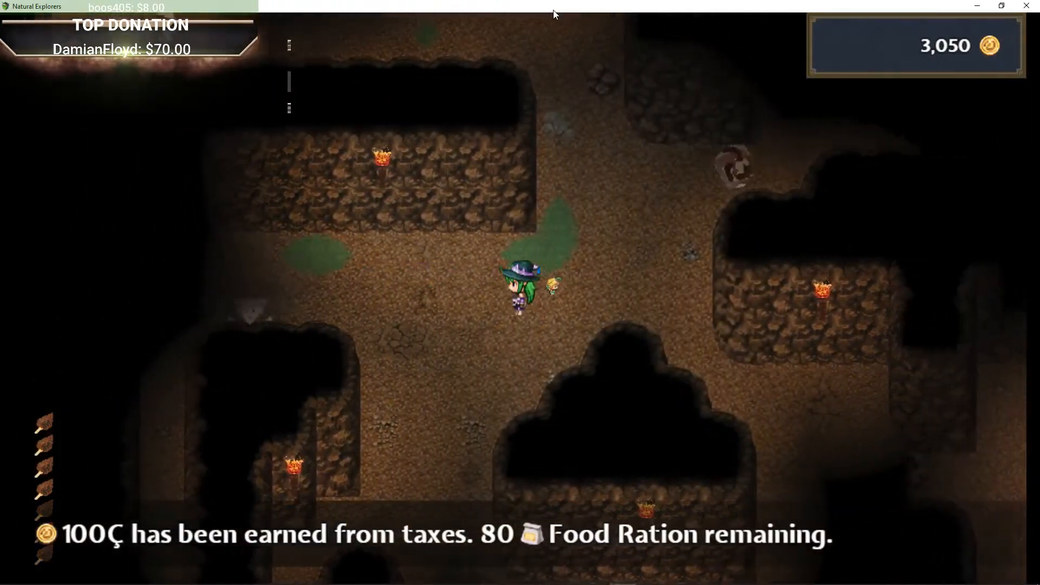
{"action": "key", "text": "Left"}
{"action": "key", "text": "Down"}
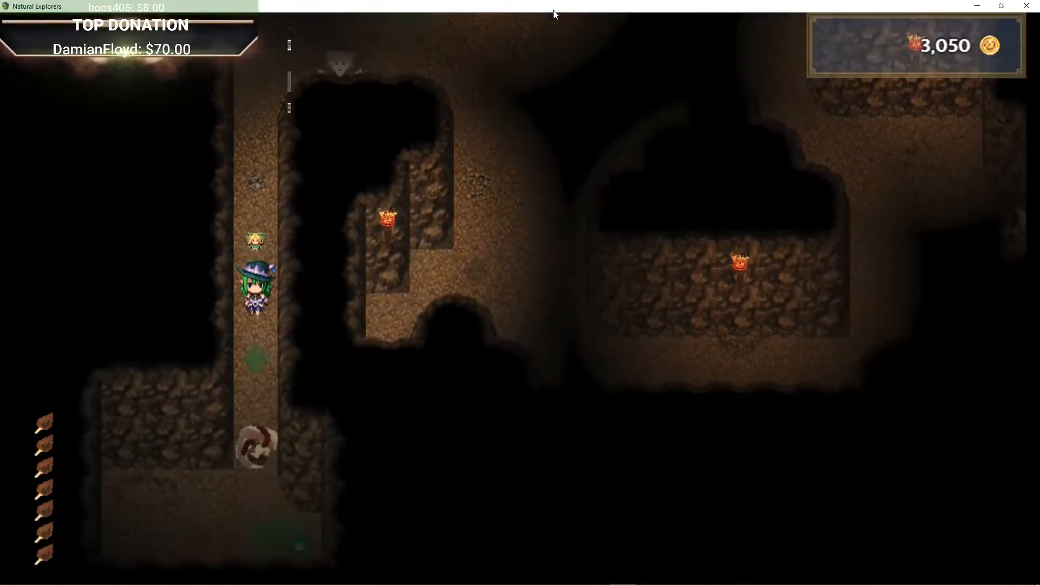
{"action": "key", "text": "Up"}
{"action": "key", "text": "Down"}
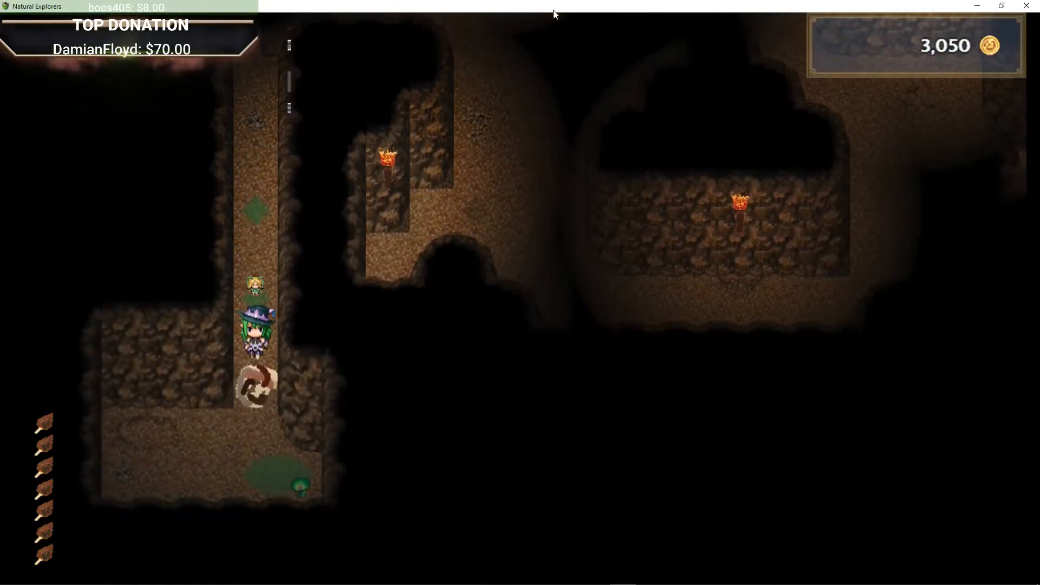
{"action": "key", "text": "Up"}
{"action": "key", "text": "Down"}
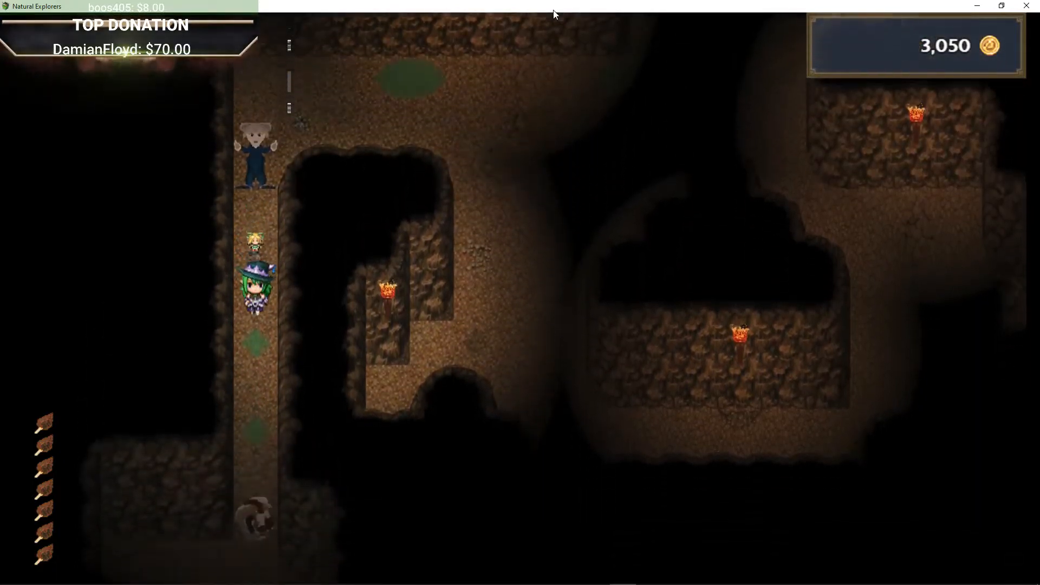
{"action": "key", "text": "Up"}
Step: Talk to Dorsey the Squaw woman and advance through her dialogue, including "What is this game even about?"
{"action": "key", "text": "Return"}
{"action": "key", "text": "Return"}
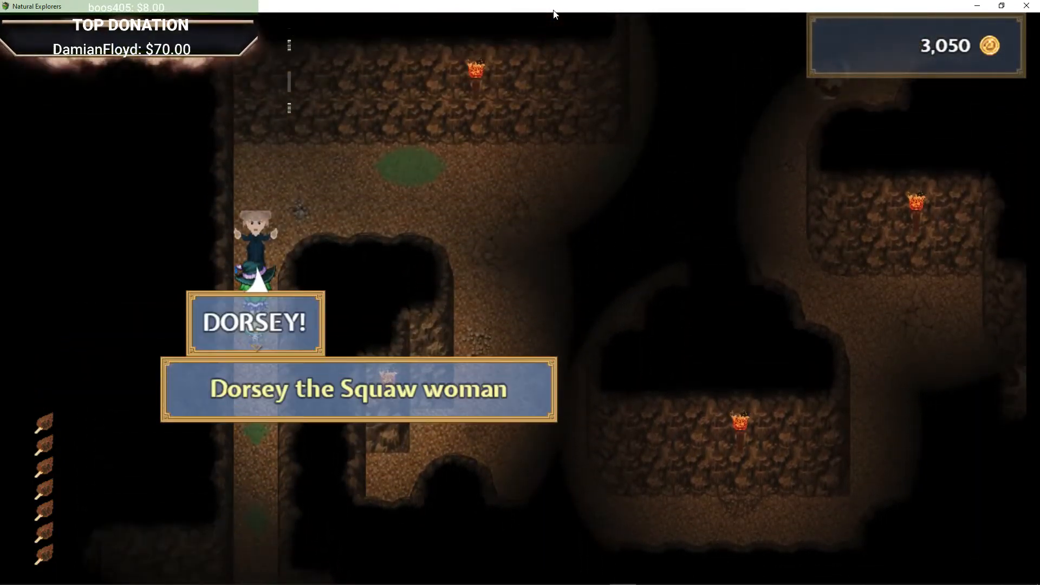
{"action": "key", "text": "Return"}
{"action": "key", "text": "Return"}
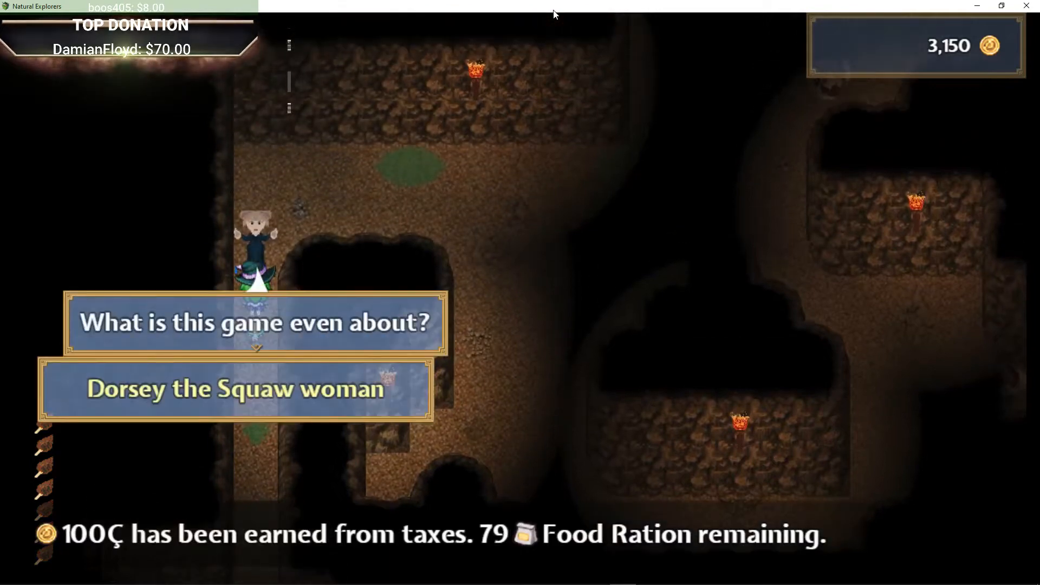
{"action": "key", "text": "Return"}
{"action": "key", "text": "Return"}
{"action": "key", "text": "Return"}
{"action": "key", "text": "Down"}
{"action": "key", "text": "Up"}
{"action": "key", "text": "Return"}
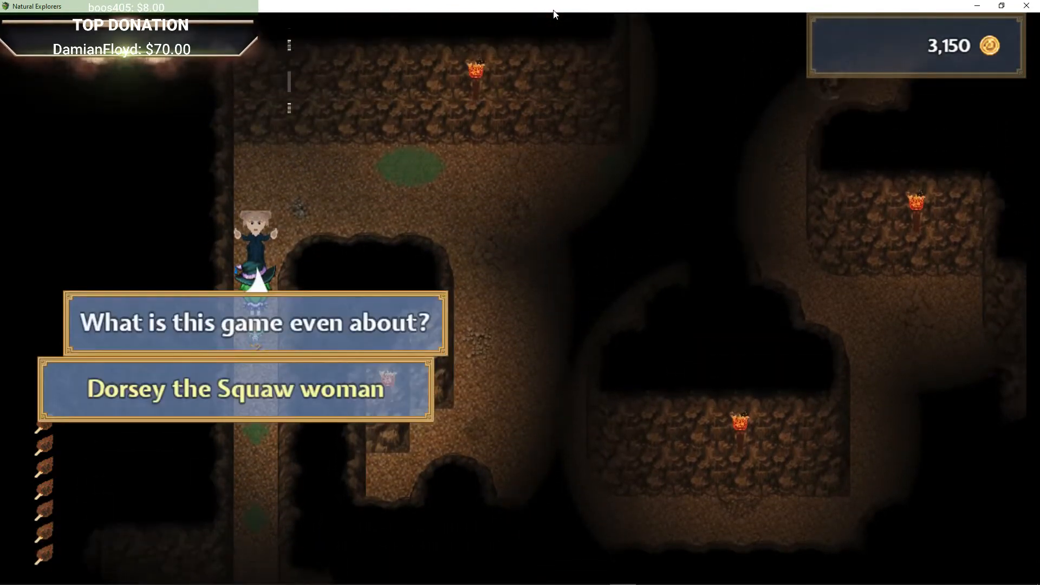
{"action": "key", "text": "Return"}
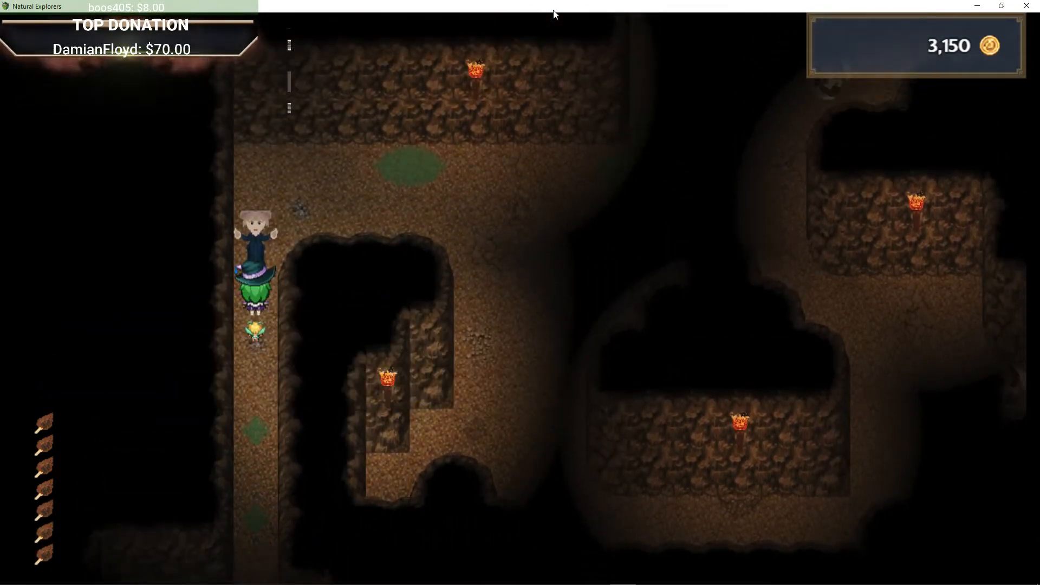
Step: Pace up and down the corridor beside Dorsey
{"action": "key", "text": "Down"}
{"action": "key", "text": "Up"}
{"action": "key", "text": "Down"}
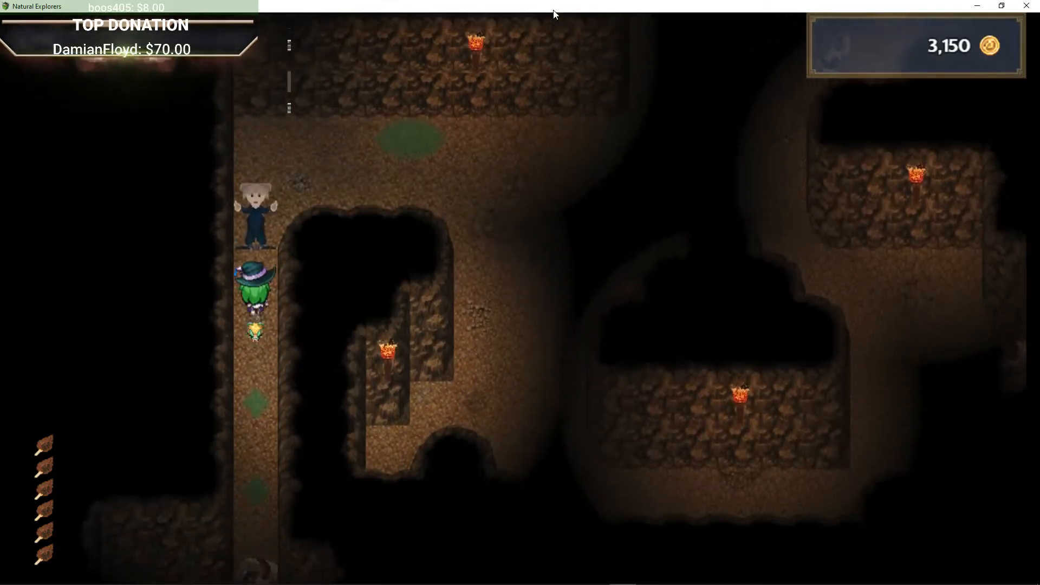
{"action": "key", "text": "Down"}
{"action": "key", "text": "Up"}
{"action": "key", "text": "Left"}
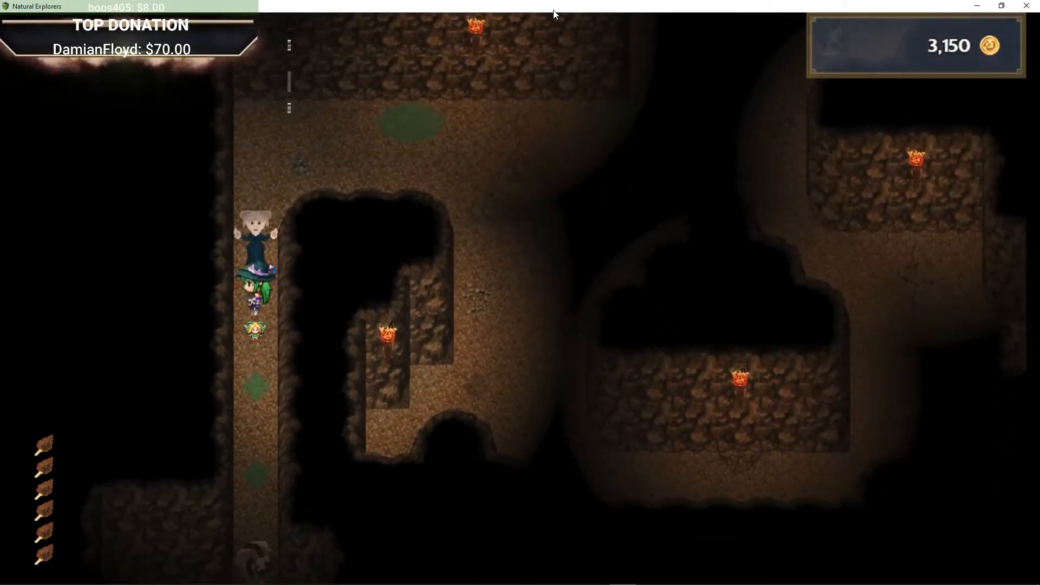
{"action": "key", "text": "Down"}
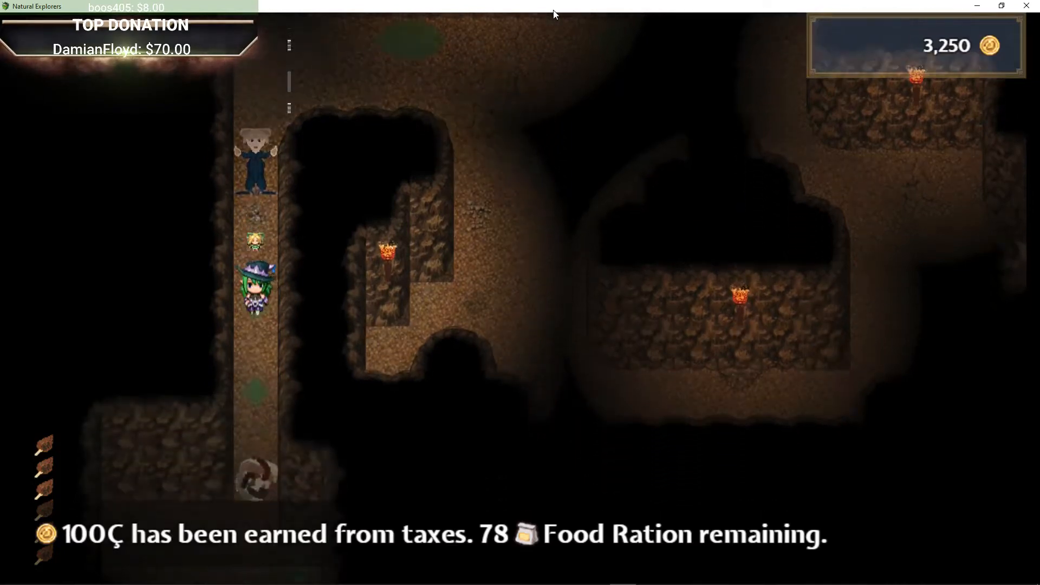
{"action": "key", "text": "Up"}
{"action": "key", "text": "Down"}
{"action": "key", "text": "Up"}
{"action": "key", "text": "Down"}
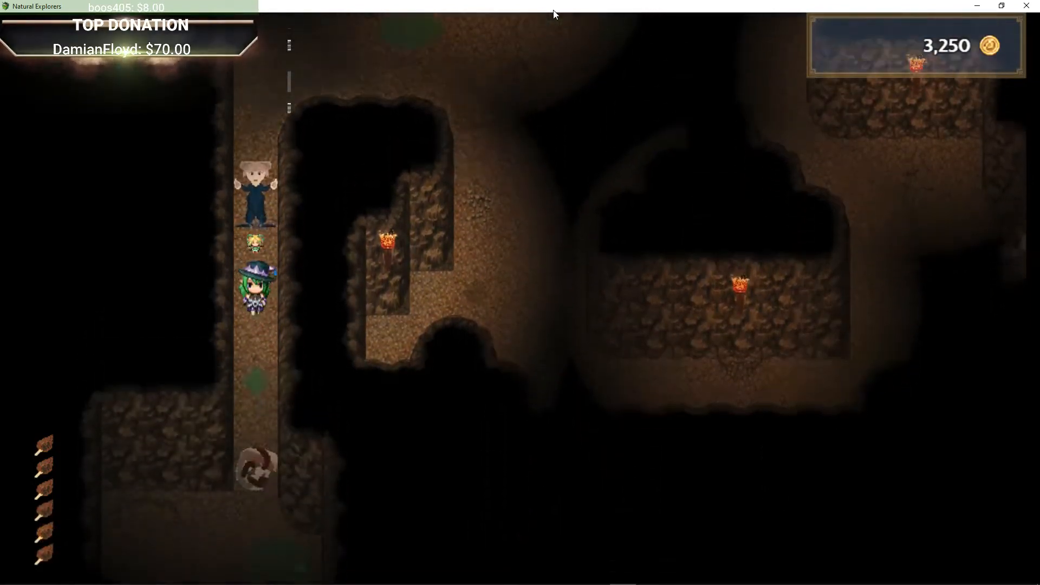
{"action": "key", "text": "Up"}
{"action": "key", "text": "Down"}
{"action": "key", "text": "Up"}
{"action": "key", "text": "Down"}
{"action": "key", "text": "Up"}
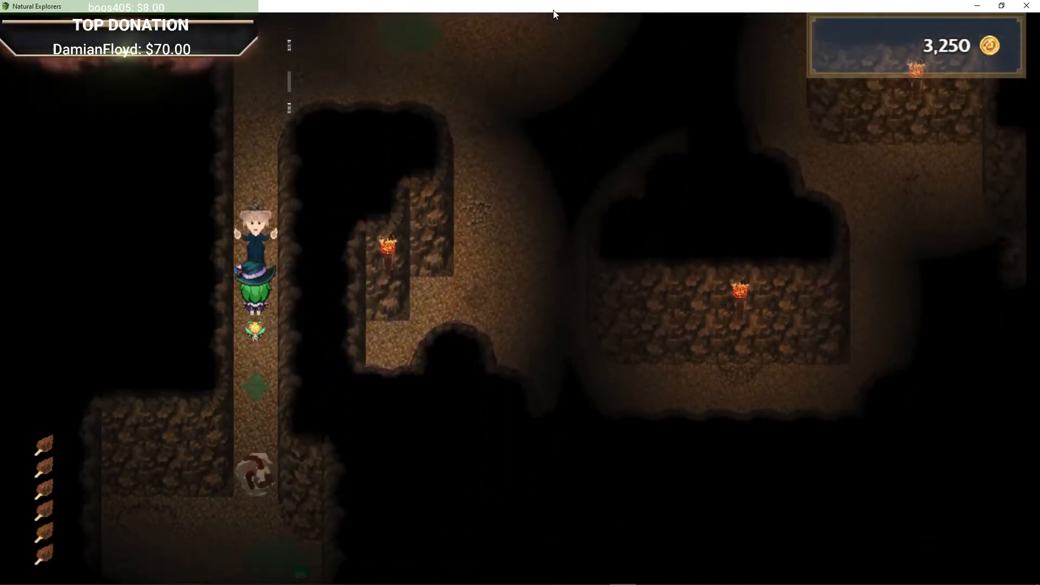
{"action": "key", "text": "Down"}
{"action": "key", "text": "Up"}
Step: Talk to Dorsey again, then step down the corridor until a battle with a Haunting Memory starts
{"action": "key", "text": "Return"}
{"action": "key", "text": "Return"}
{"action": "key", "text": "Down"}
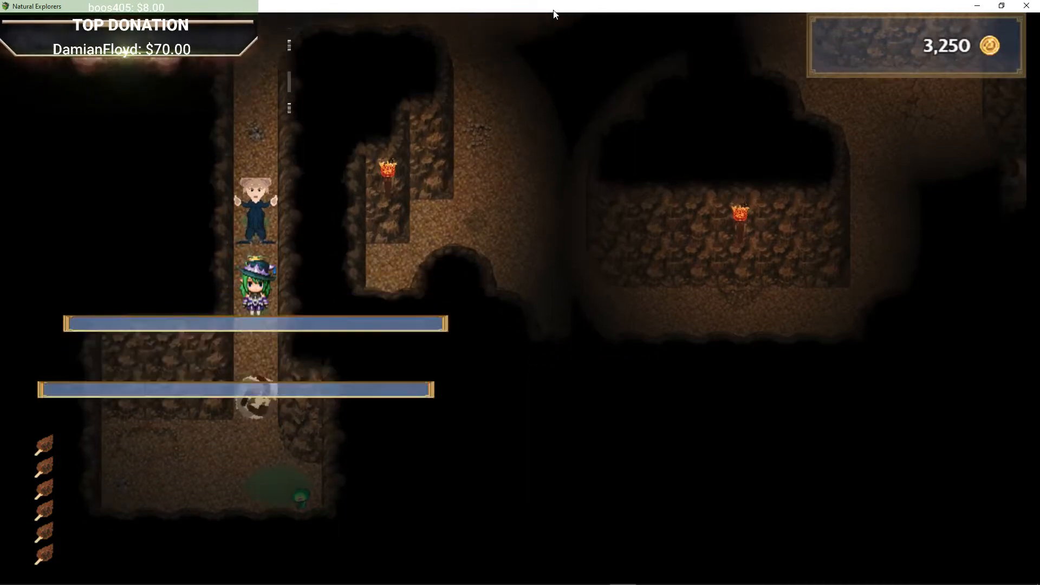
{"action": "key", "text": "Up"}
{"action": "key", "text": "Down"}
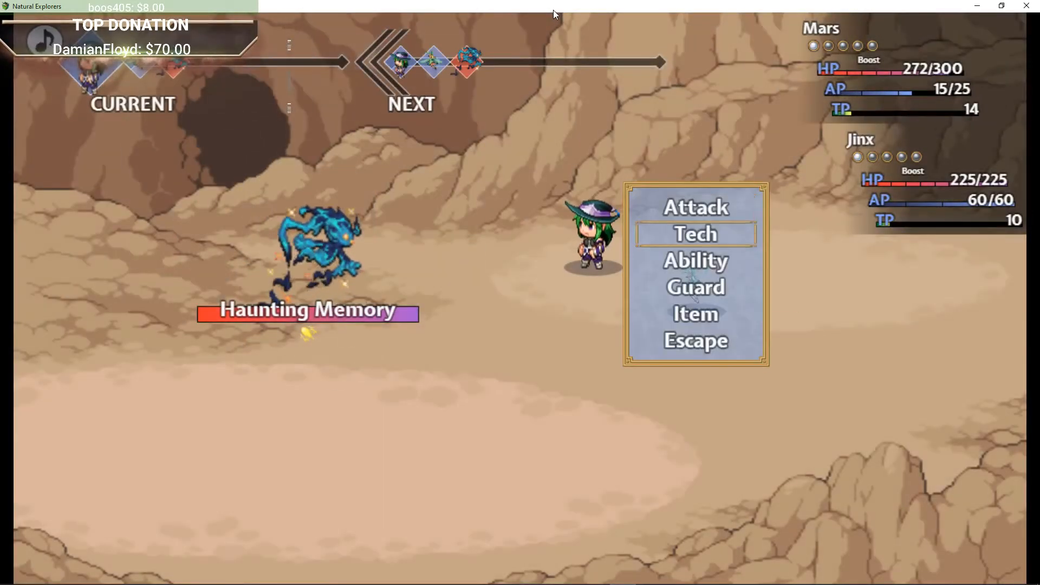
Step: Open Mars's Tech list, back out, attack the Haunting Memory to win and dismiss the victory results
{"action": "key", "text": "Return"}
{"action": "key", "text": "Escape"}
{"action": "key", "text": "Up"}
{"action": "key", "text": "Return"}
{"action": "key", "text": "Return"}
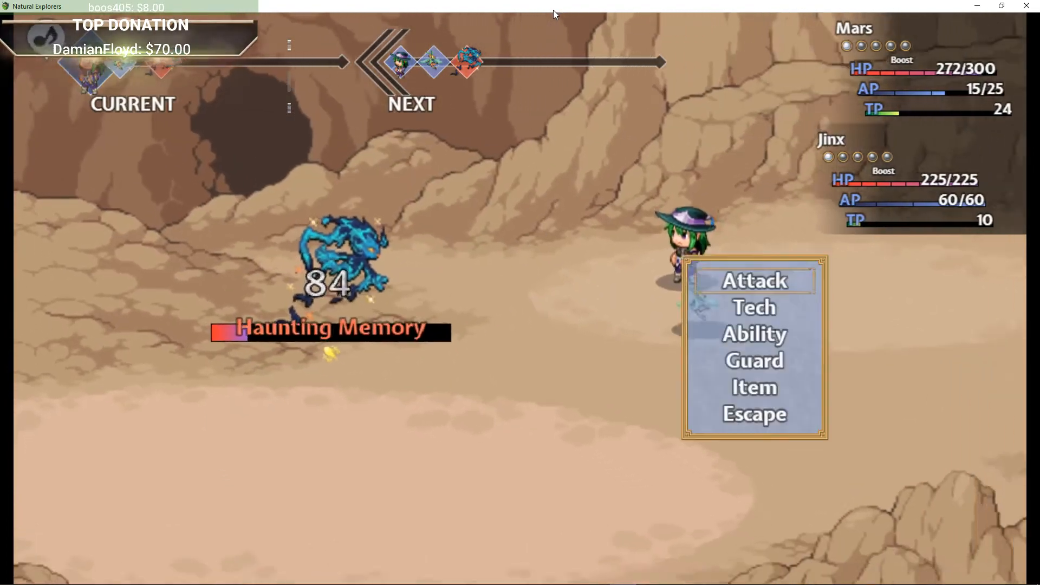
{"action": "key", "text": "Return"}
{"action": "key", "text": "Return"}
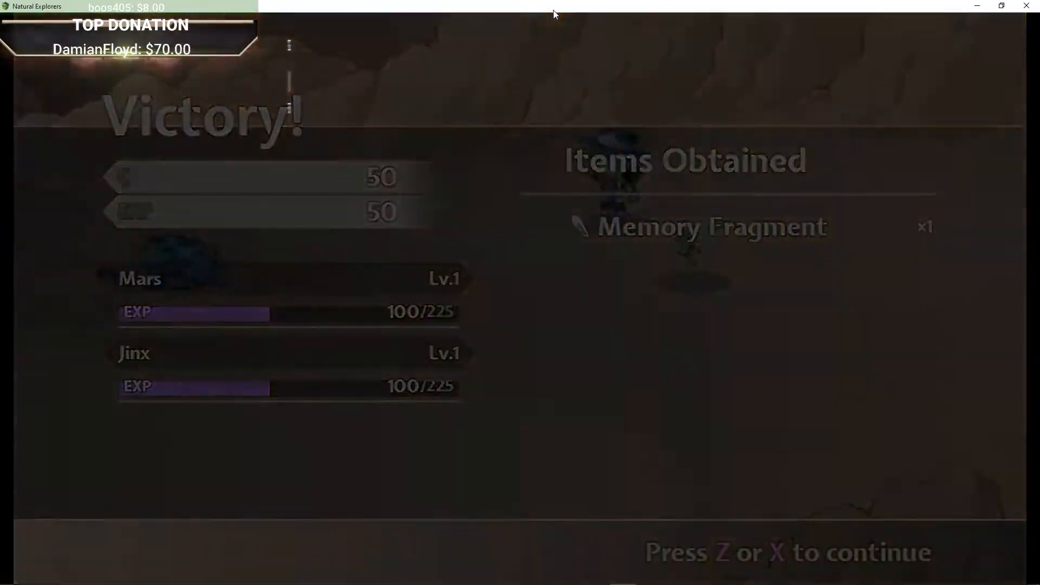
{"action": "key", "text": "Return"}
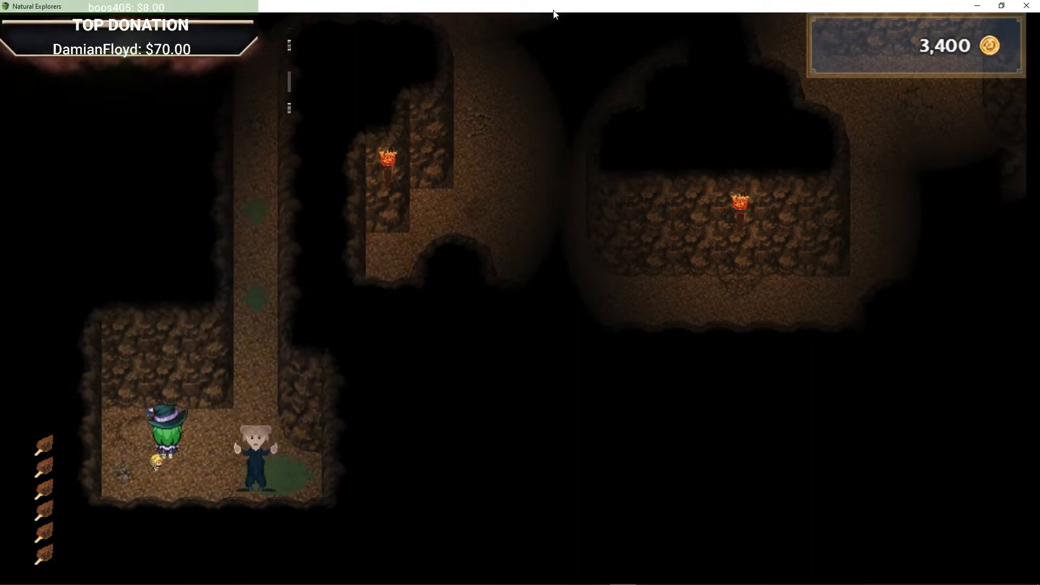
Step: Walk north and east from the corridor back to the chamber with the stone tablet
{"action": "key", "text": "Up"}
{"action": "key", "text": "Right"}
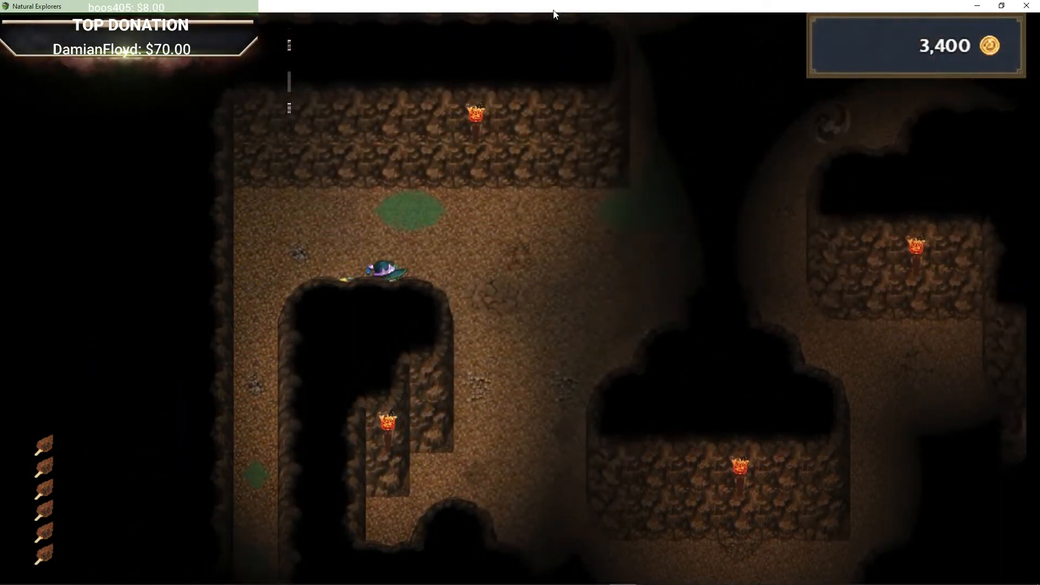
{"action": "key", "text": "Up"}
{"action": "key", "text": "Left"}
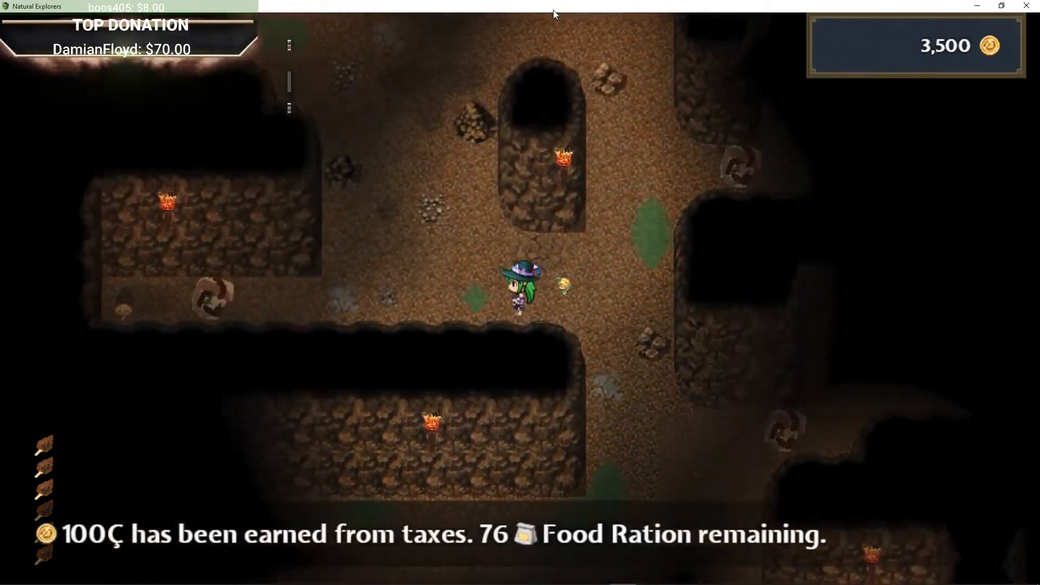
{"action": "key", "text": "Up"}
{"action": "key", "text": "Up"}
{"action": "key", "text": "Right"}
{"action": "key", "text": "Up"}
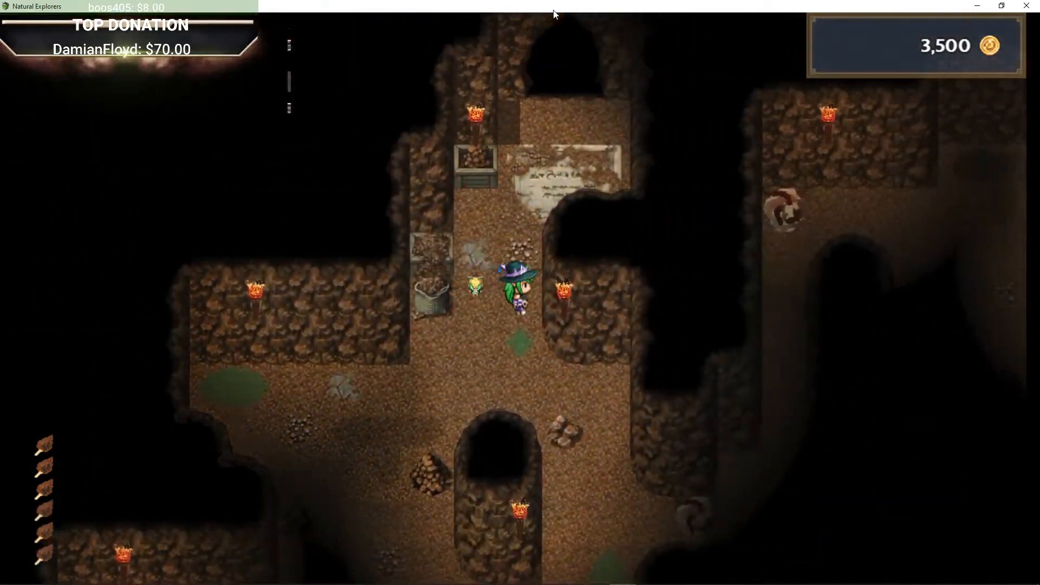
{"action": "key", "text": "Right"}
{"action": "key", "text": "Down"}
{"action": "key", "text": "Right"}
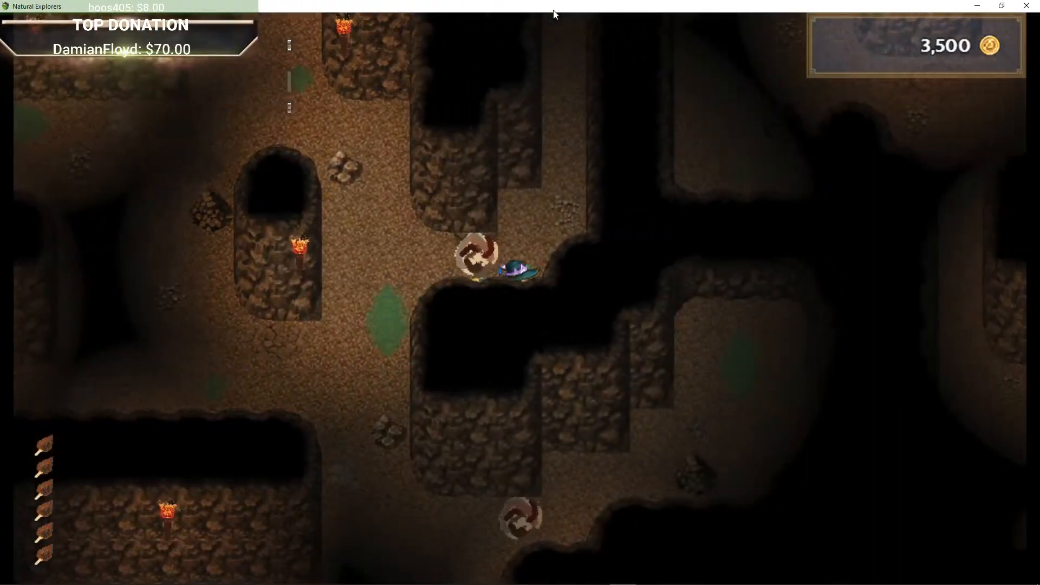
Step: Continue east through the tunnels around the rock pillar until another Haunting Memory battle starts
{"action": "key", "text": "Up"}
{"action": "key", "text": "Up"}
{"action": "key", "text": "Right"}
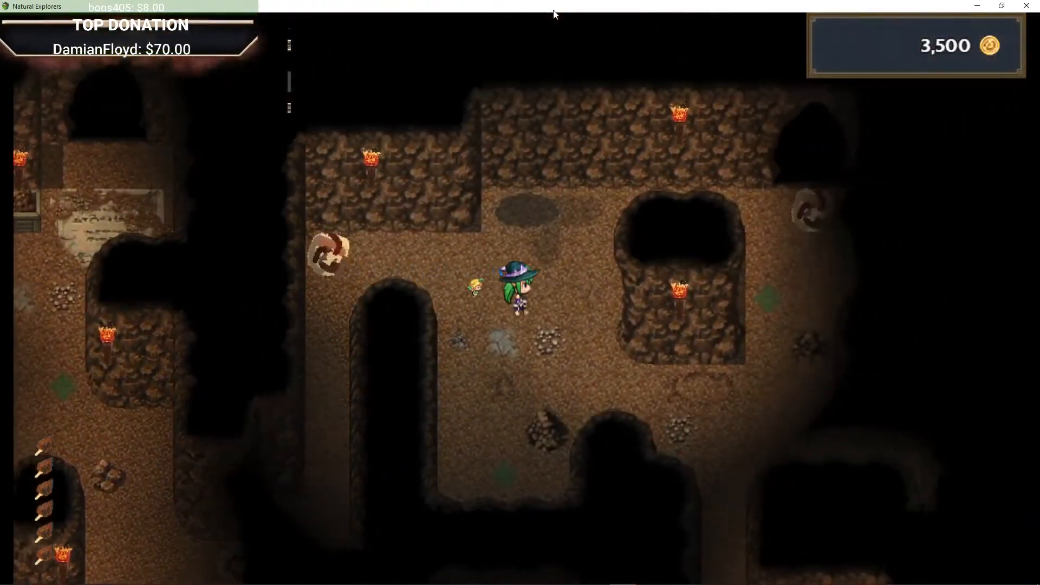
{"action": "key", "text": "Up"}
{"action": "key", "text": "Right"}
{"action": "key", "text": "Down"}
{"action": "key", "text": "Right"}
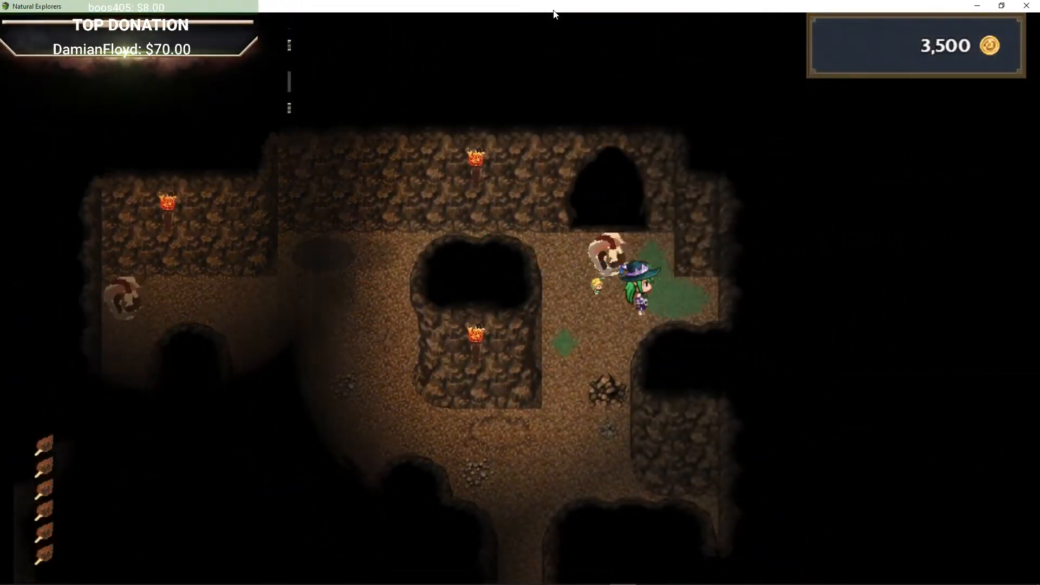
{"action": "key", "text": "Up"}
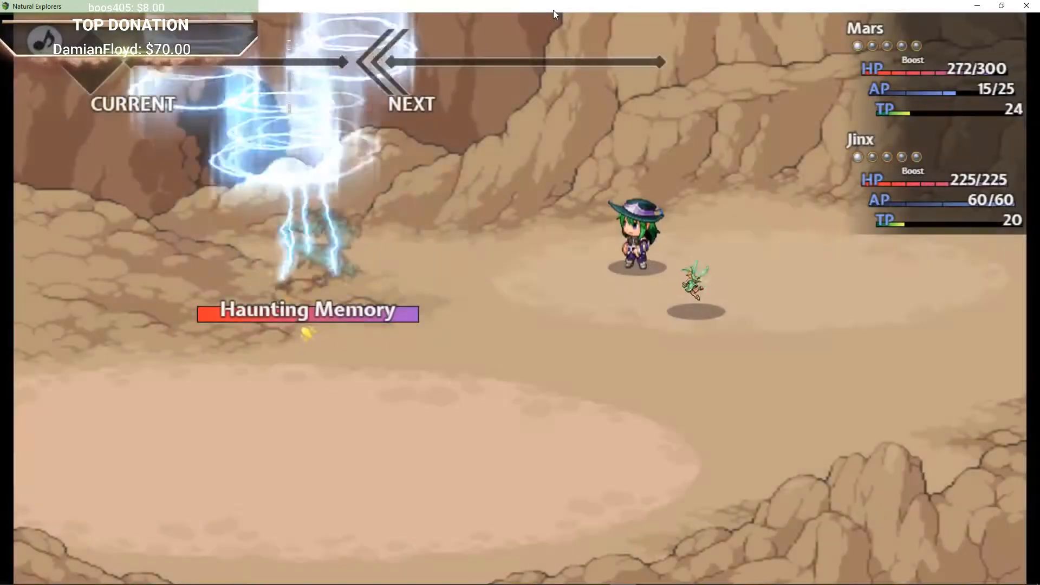
Step: Attack the Haunting Memory to defeat it and dismiss the victory results
{"action": "key", "text": "Return"}
{"action": "key", "text": "Return"}
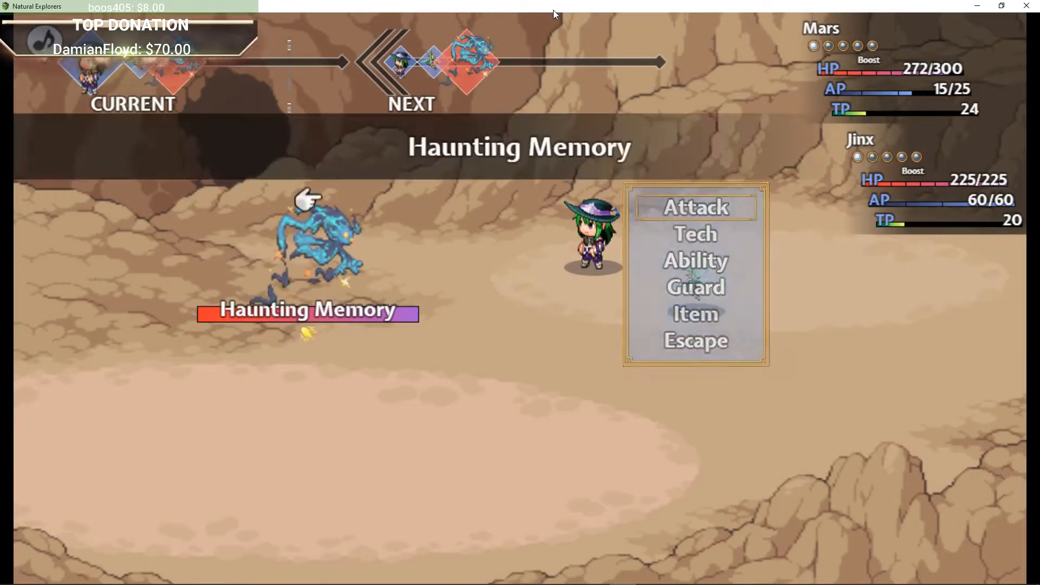
{"action": "key", "text": "Return"}
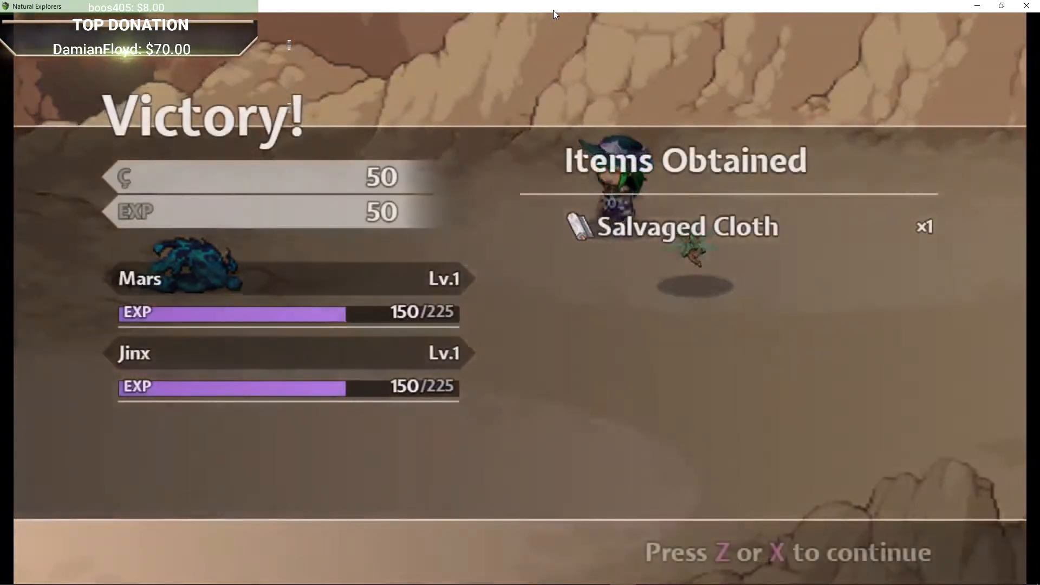
{"action": "key", "text": "z"}
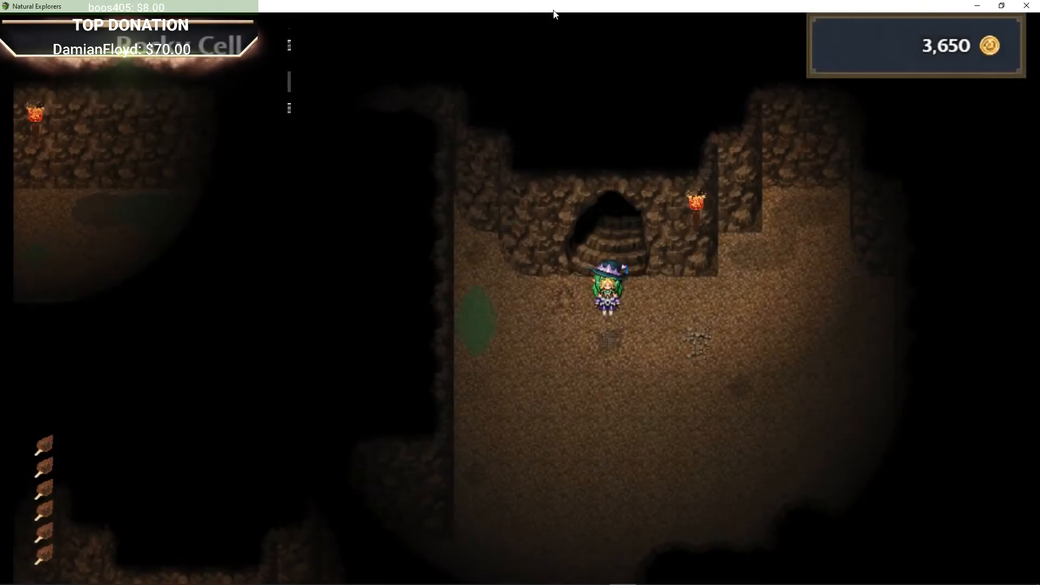
Step: Walk west and south through the cave tunnels to the small cell area in the southwest corner
{"action": "key", "text": "Down"}
{"action": "key", "text": "Left"}
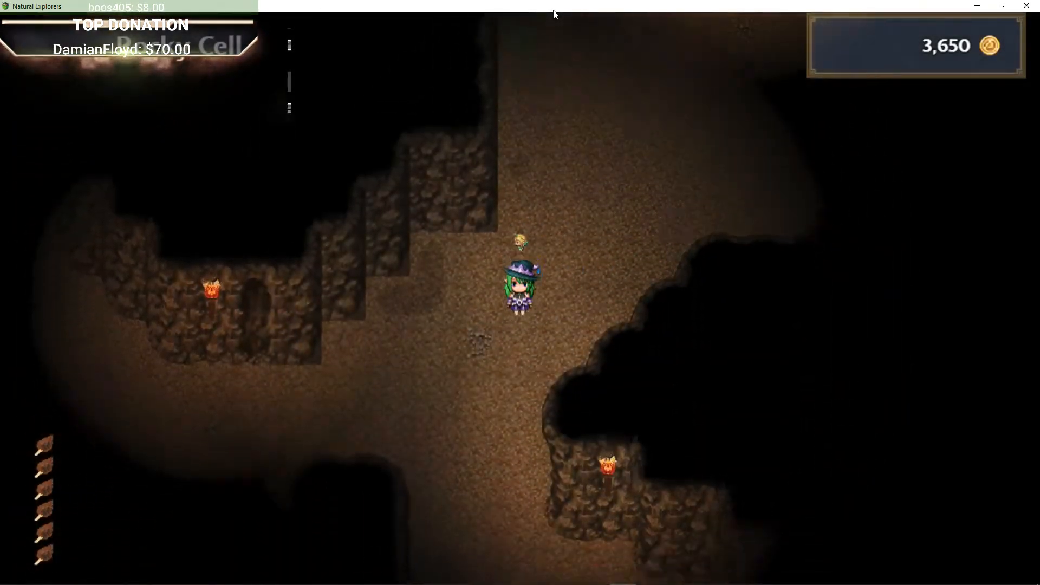
{"action": "key", "text": "Left"}
{"action": "key", "text": "Up"}
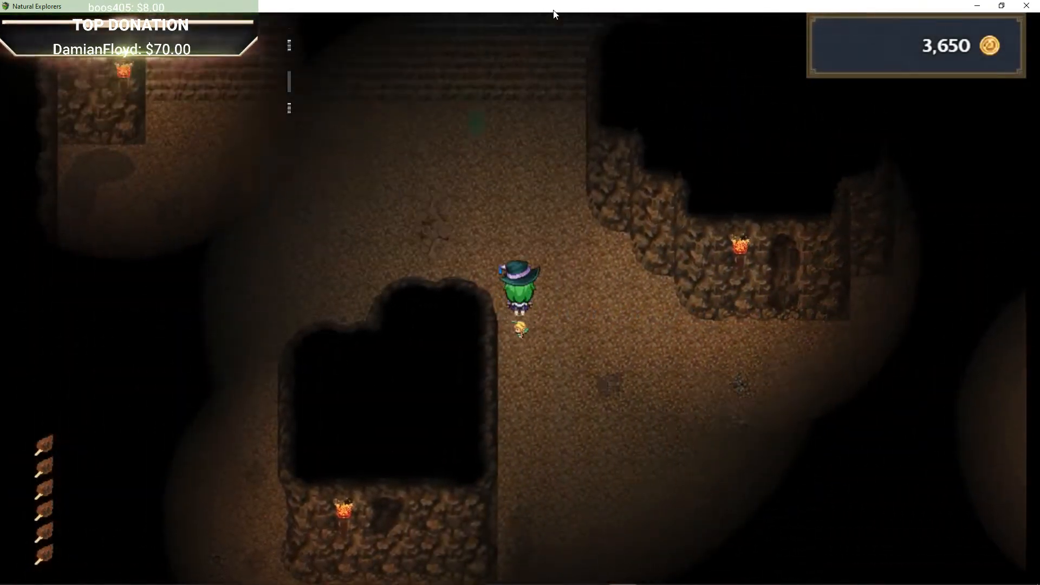
{"action": "key", "text": "Down"}
{"action": "key", "text": "Left"}
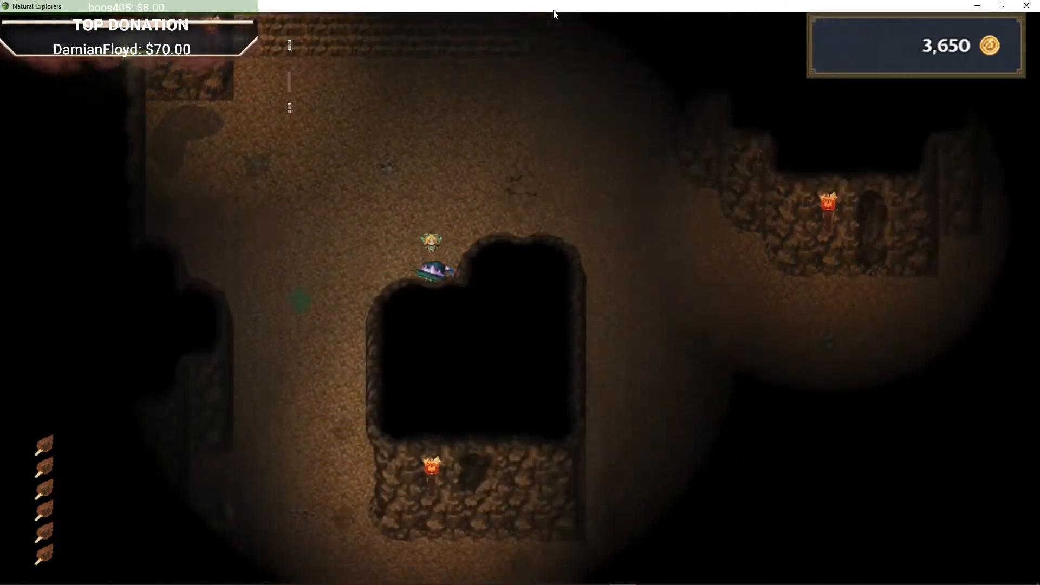
{"action": "key", "text": "Down"}
{"action": "key", "text": "Left"}
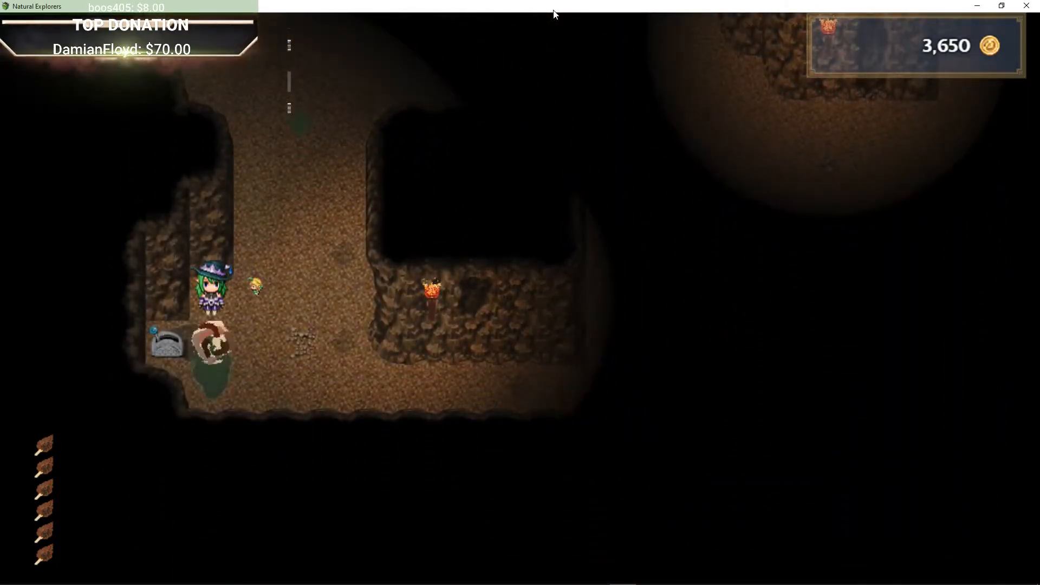
Step: Switch to the RPG Maker MV editor, open the Cave Basement map and cut the 8ColorChallenge event near the map's bottom
{"action": "left_click", "coordinate": [978, 5]}
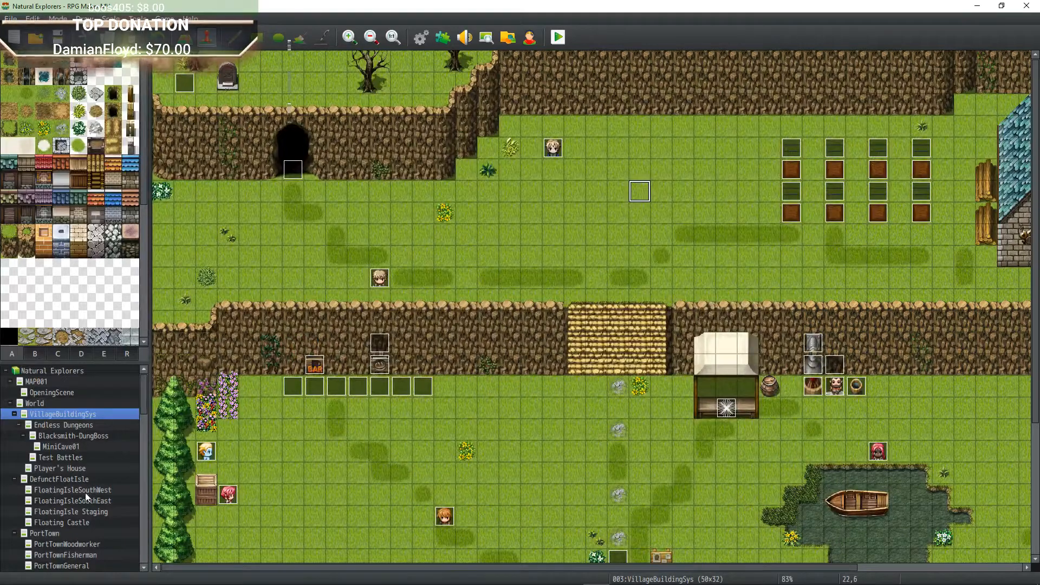
{"action": "scroll", "coordinate": [87, 508], "scroll_direction": "down", "scroll_amount": 4}
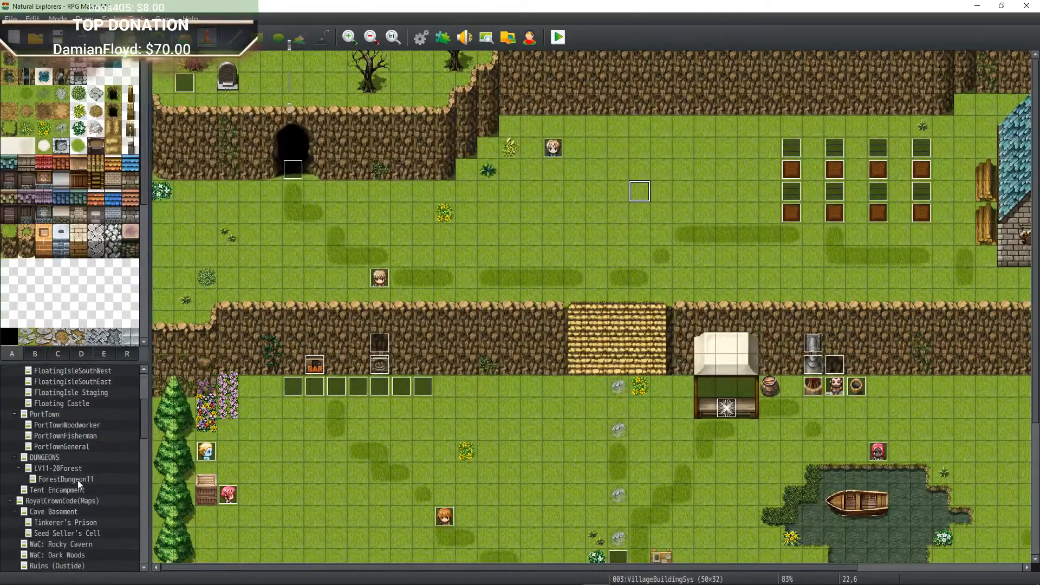
{"action": "scroll", "coordinate": [79, 476], "scroll_direction": "down", "scroll_amount": 2}
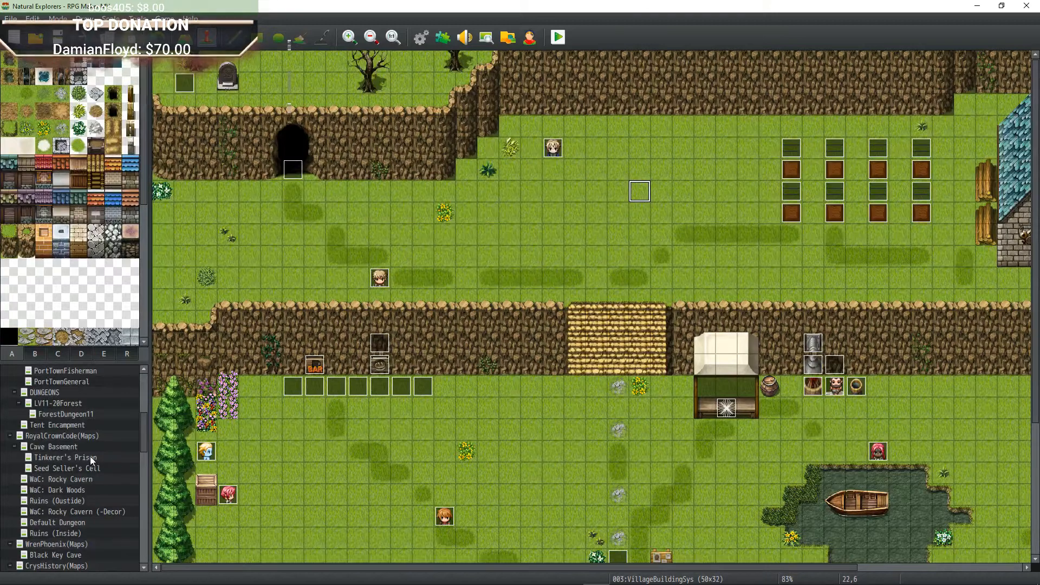
{"action": "left_click", "coordinate": [91, 458]}
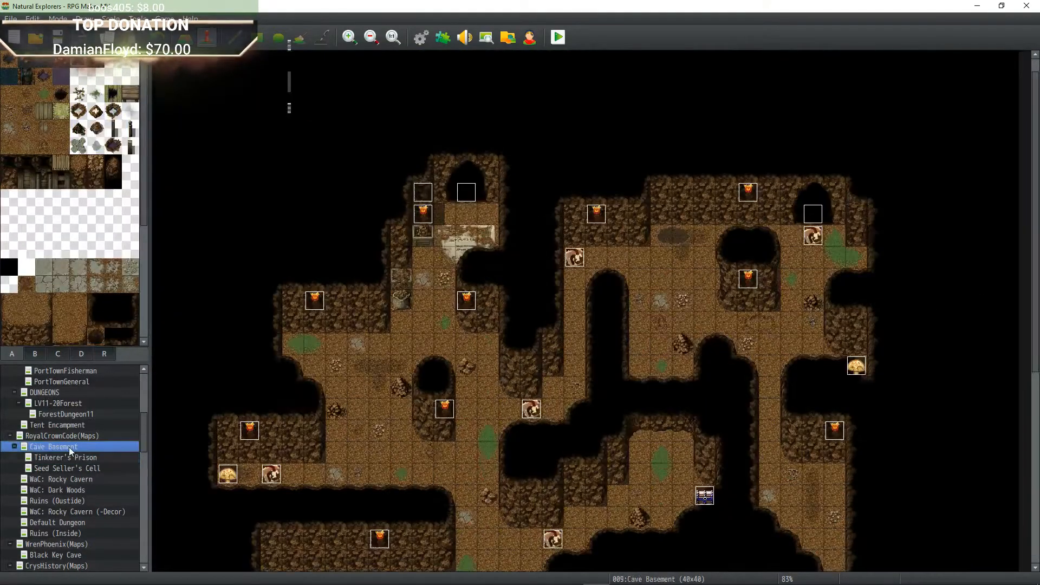
{"action": "left_click", "coordinate": [70, 447]}
{"action": "scroll", "coordinate": [244, 430], "scroll_direction": "down", "scroll_amount": 3}
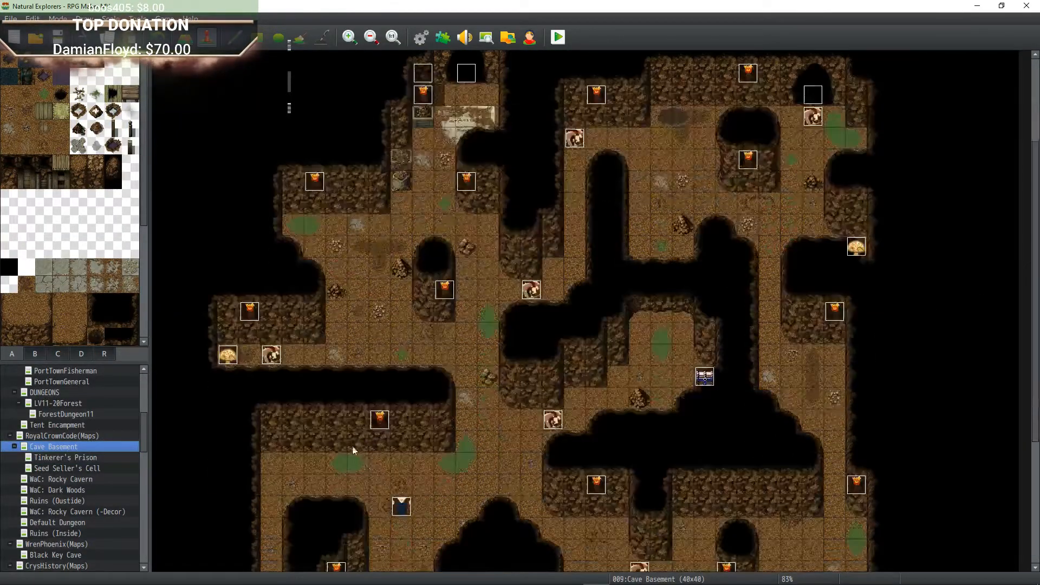
{"action": "right_click", "coordinate": [399, 507]}
{"action": "left_click", "coordinate": [430, 479]}
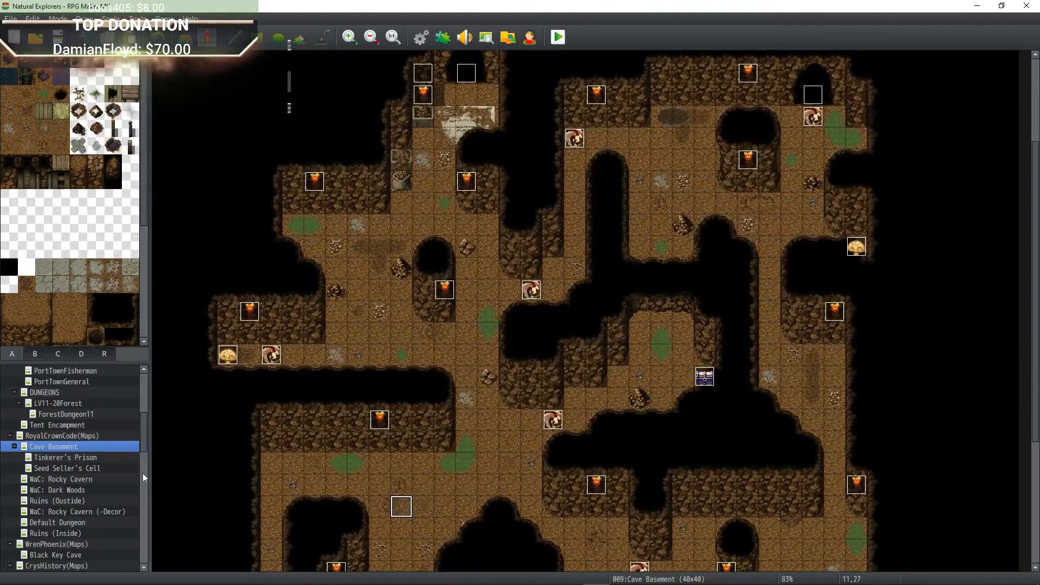
Step: Open the Seed Seller's Cell map, paste the event near its lower right, and save the project
{"action": "left_click", "coordinate": [71, 458]}
{"action": "left_click", "coordinate": [70, 468]}
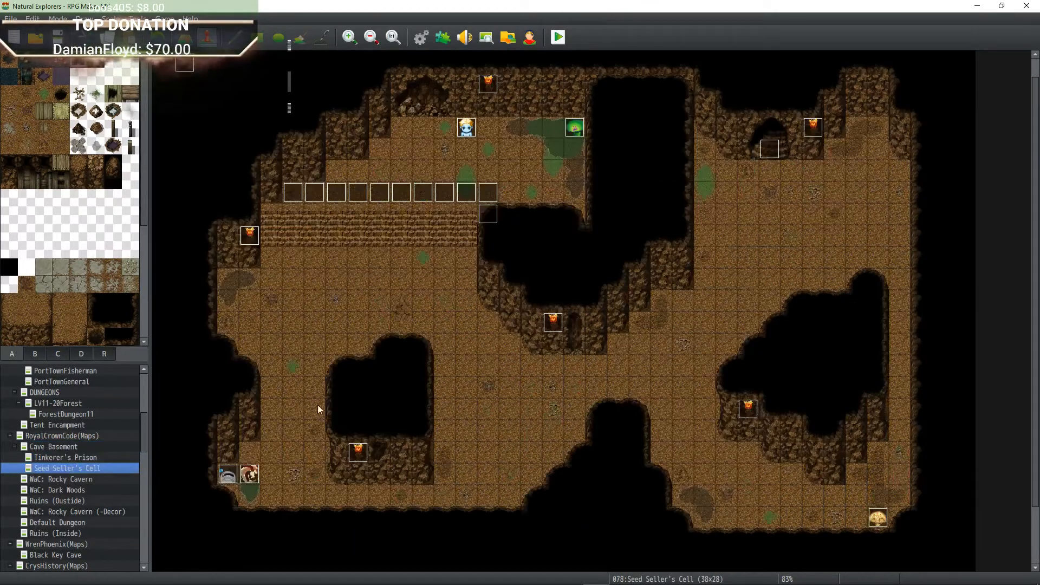
{"action": "right_click", "coordinate": [727, 483]}
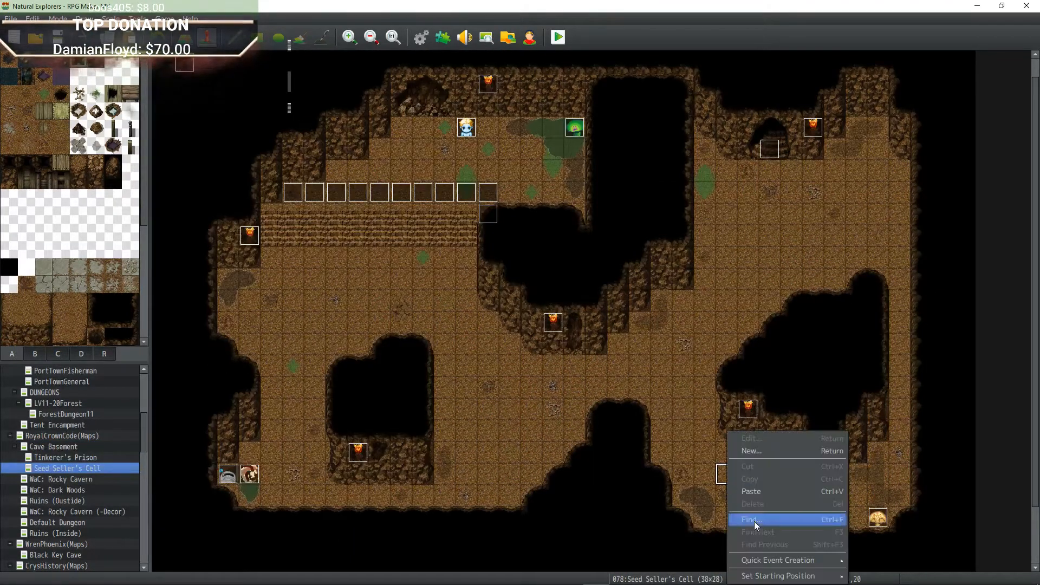
{"action": "left_click", "coordinate": [764, 499]}
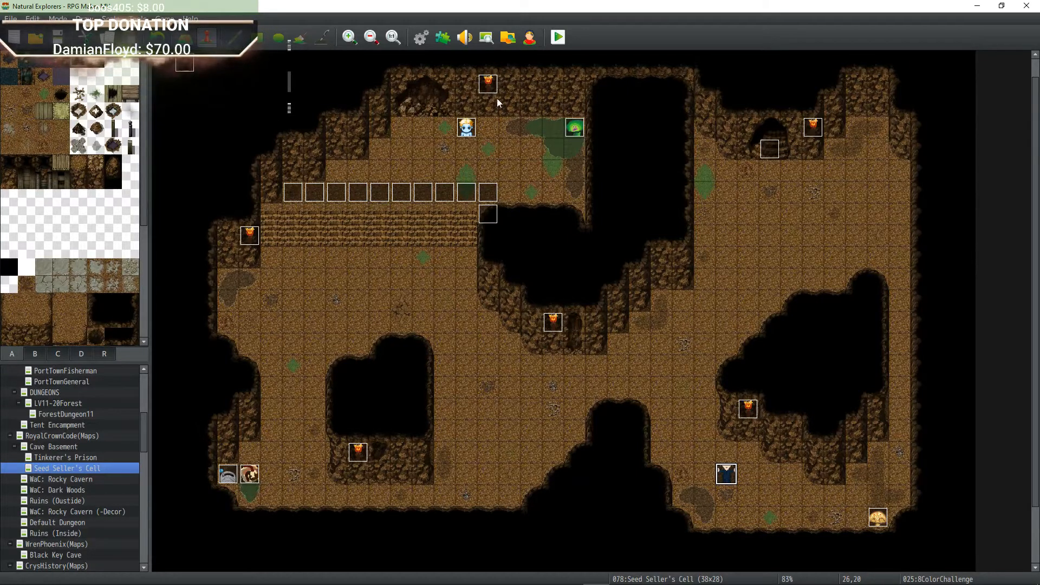
{"action": "left_click", "coordinate": [64, 39]}
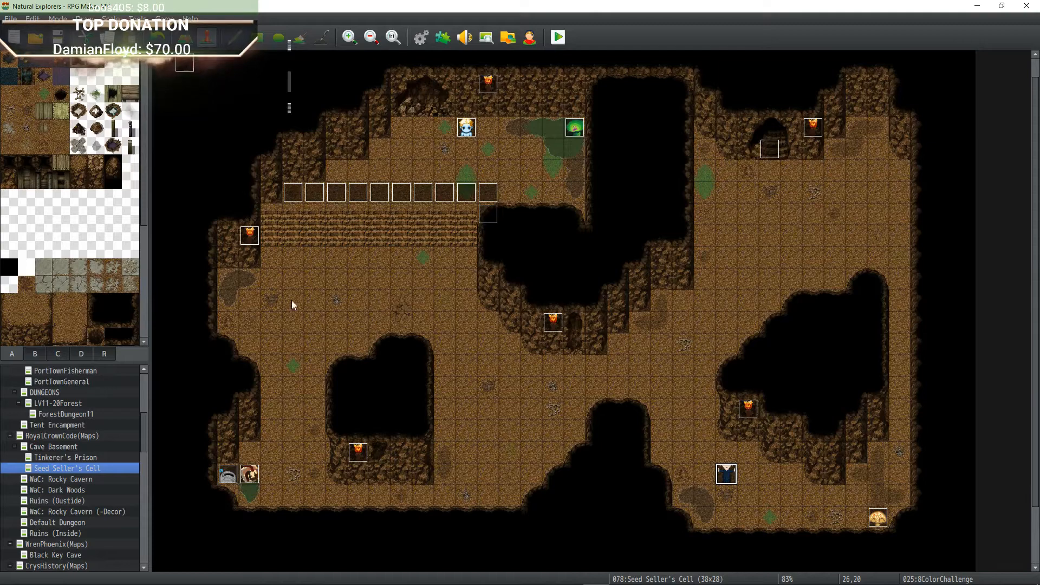
{"action": "left_click", "coordinate": [490, 575]}
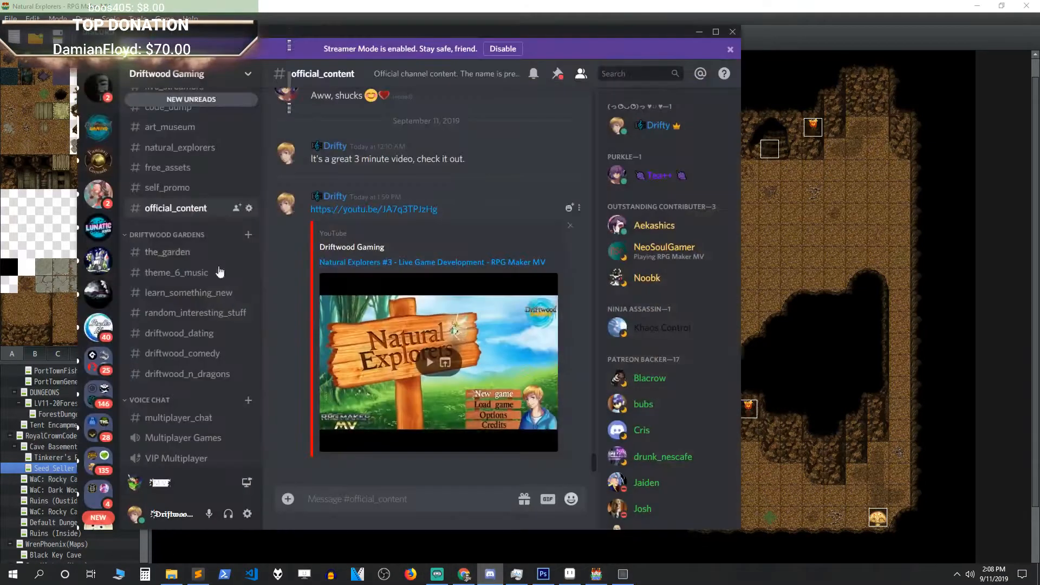
{"action": "left_click_drag", "start_coordinate": [163, 32], "coordinate": [0, 34]}
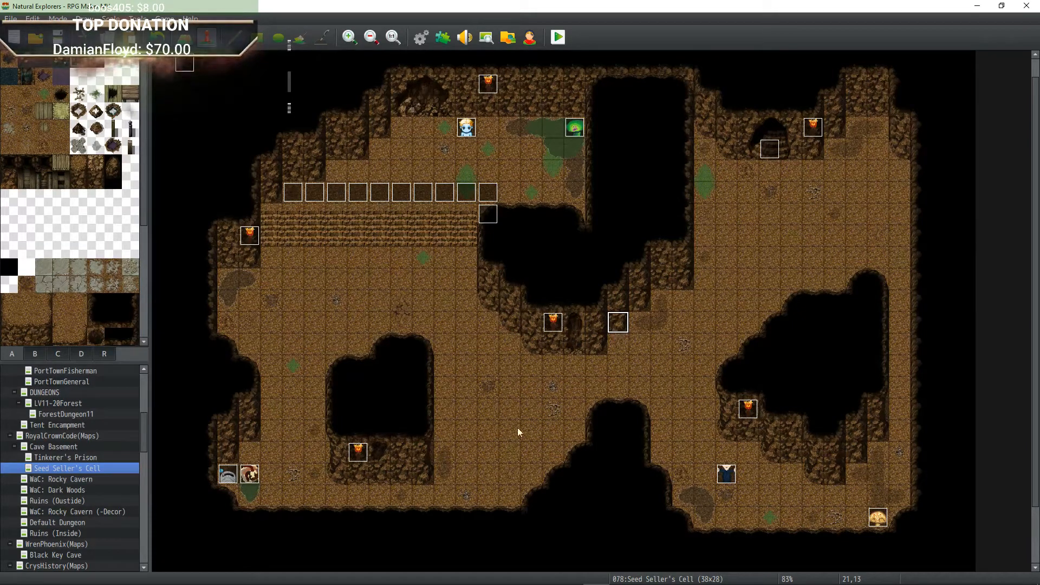
Step: Return to the running game and interact with the bed beside the prison cell
{"action": "left_click", "coordinate": [623, 576]}
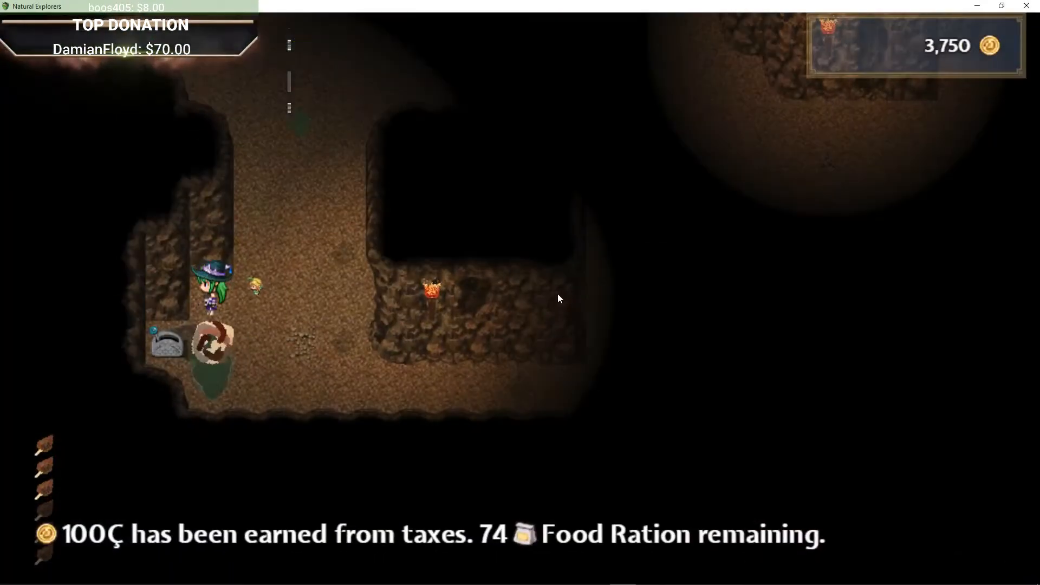
{"action": "key", "text": "Right"}
{"action": "key", "text": "Down"}
{"action": "key", "text": "Left"}
{"action": "key", "text": "Up"}
{"action": "key", "text": "Return"}
{"action": "key", "text": "Return"}
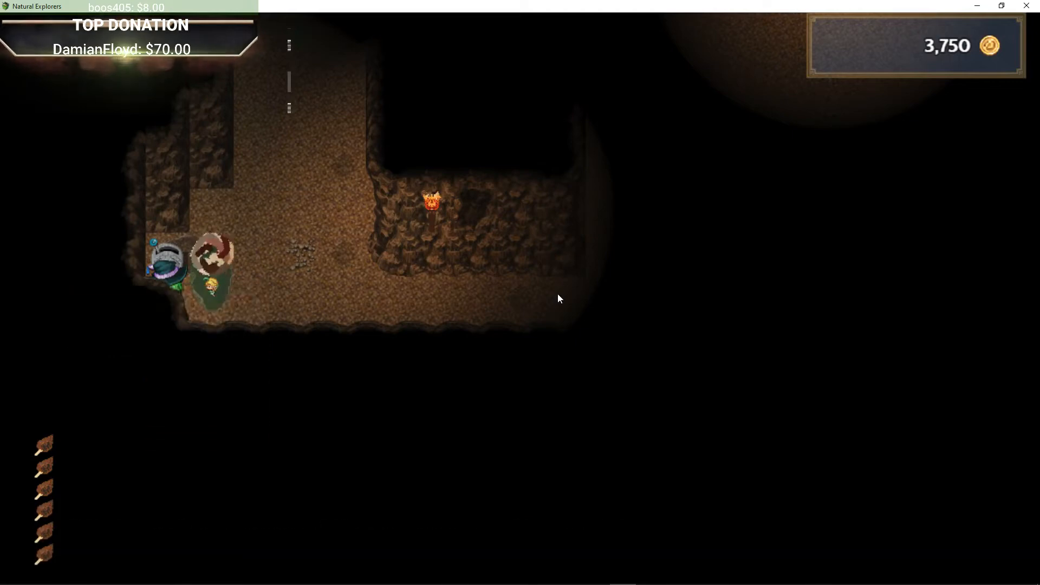
Step: Walk north up the stairs to the blue prisoner and talk to them to rescue them
{"action": "key", "text": "Right"}
{"action": "key", "text": "Up"}
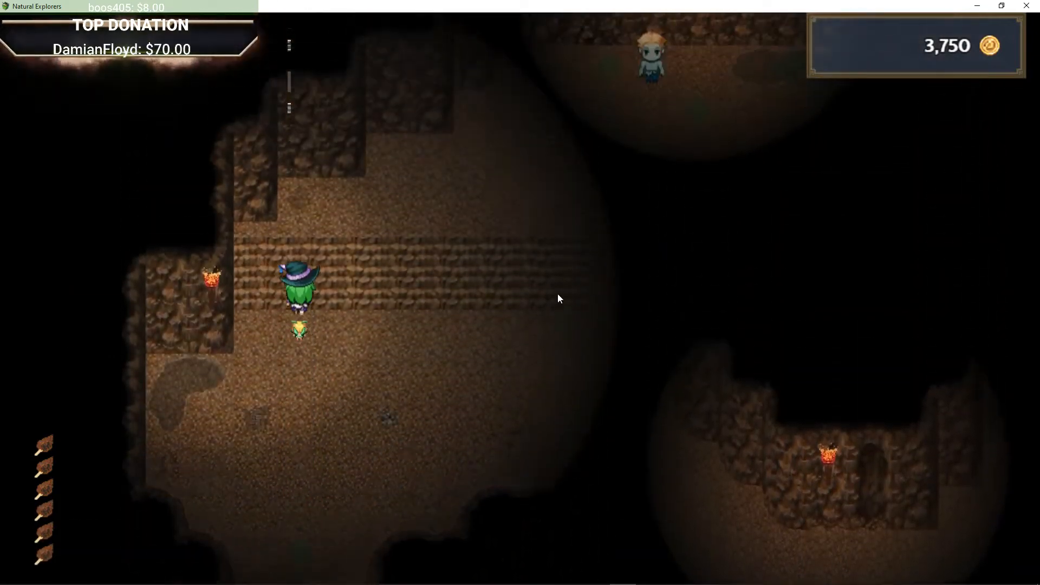
{"action": "key", "text": "Right"}
{"action": "key", "text": "Up"}
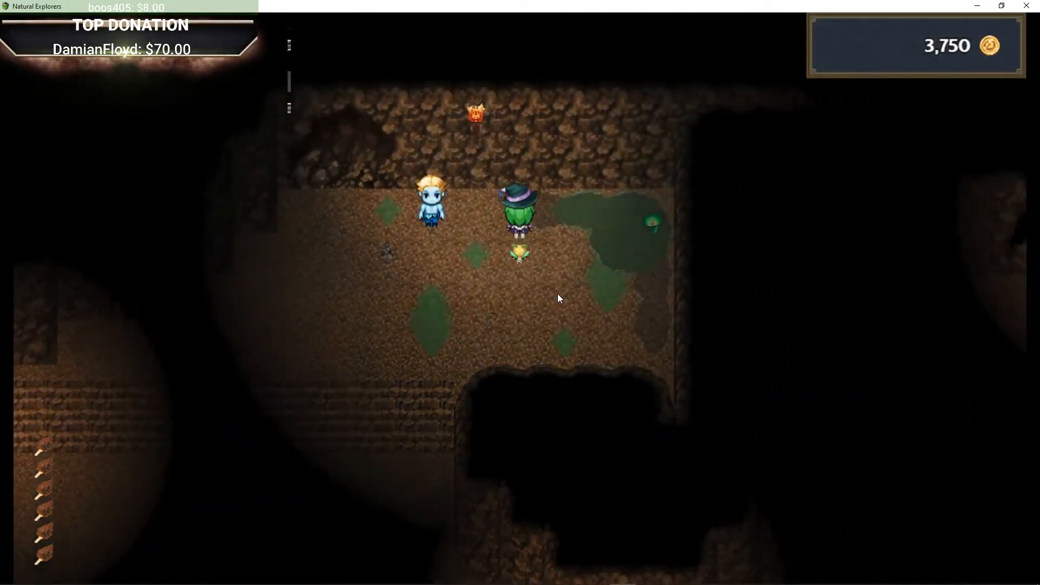
{"action": "key", "text": "Return"}
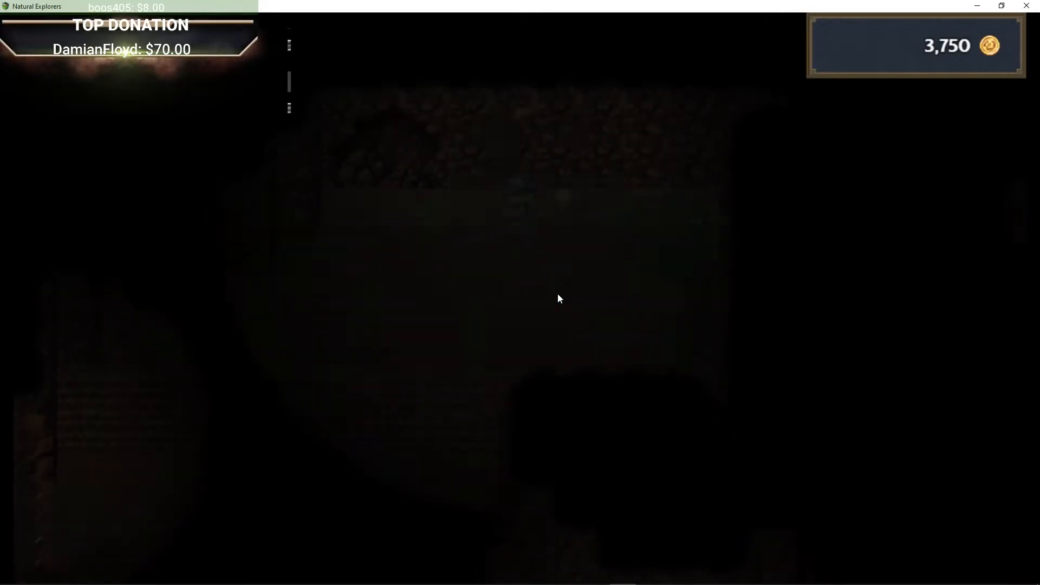
{"action": "key", "text": "Down"}
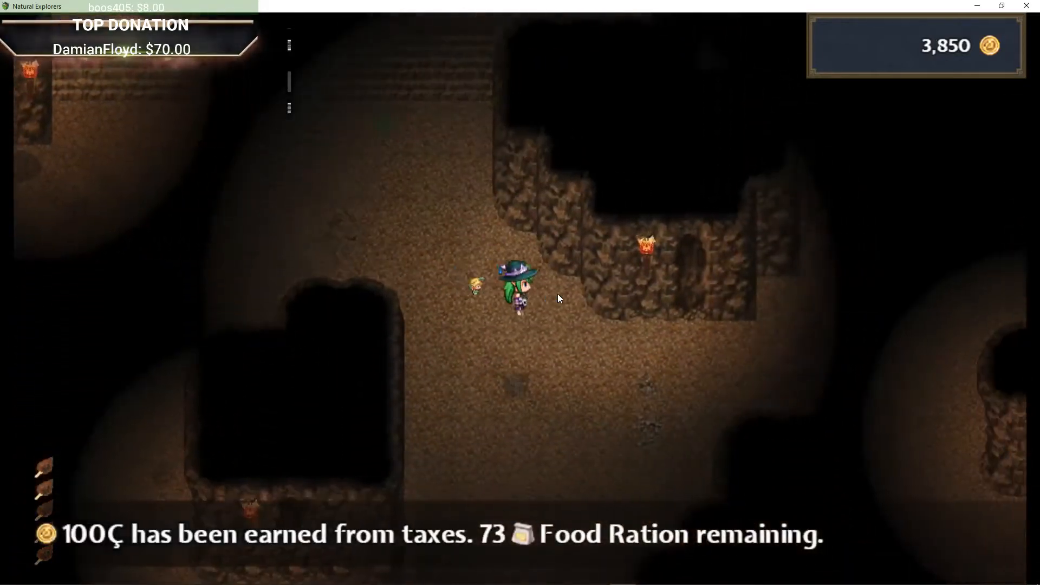
Step: Walk back east and north through the cave tunnels into the passage leading to the next dungeon area
{"action": "key", "text": "Right"}
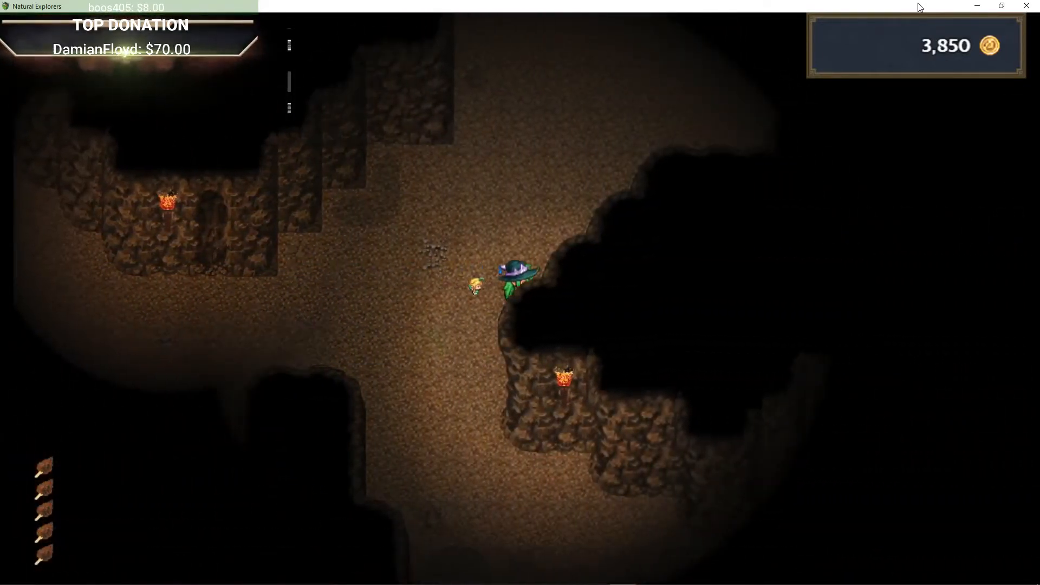
{"action": "key", "text": "Up"}
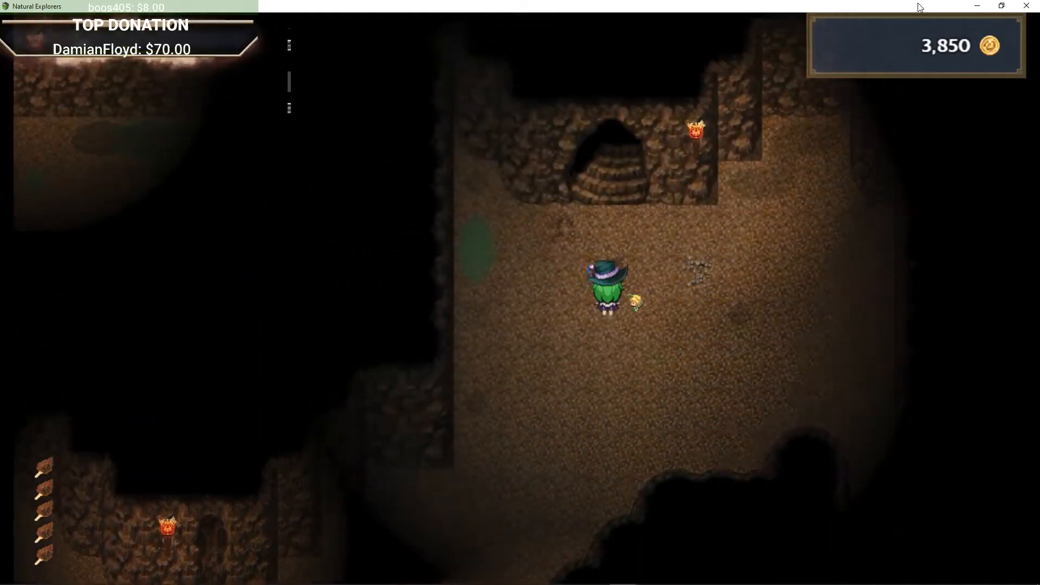
{"action": "key", "text": "Up"}
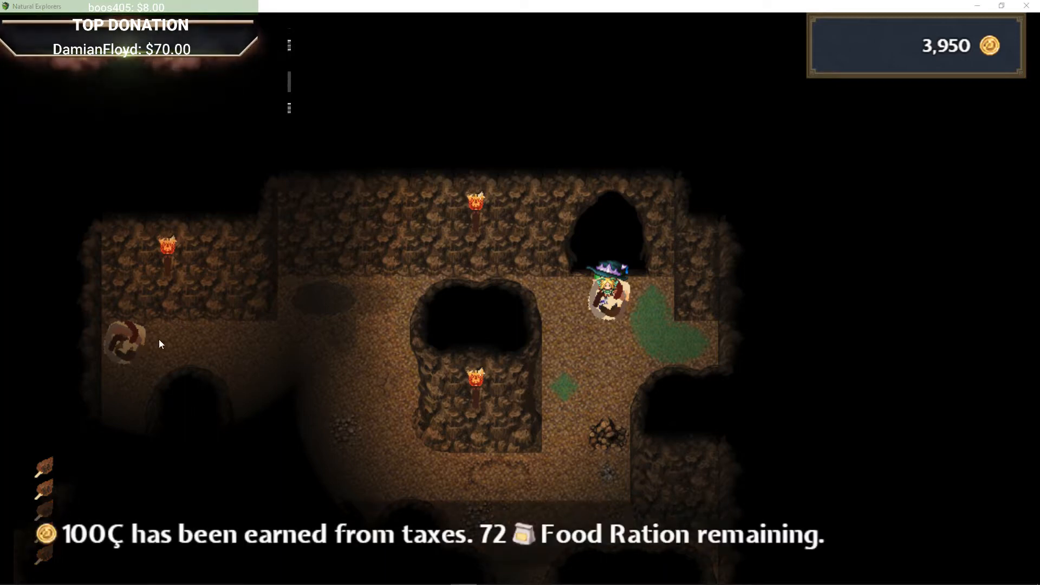
{"action": "key", "text": "Down"}
{"action": "key", "text": "Left"}
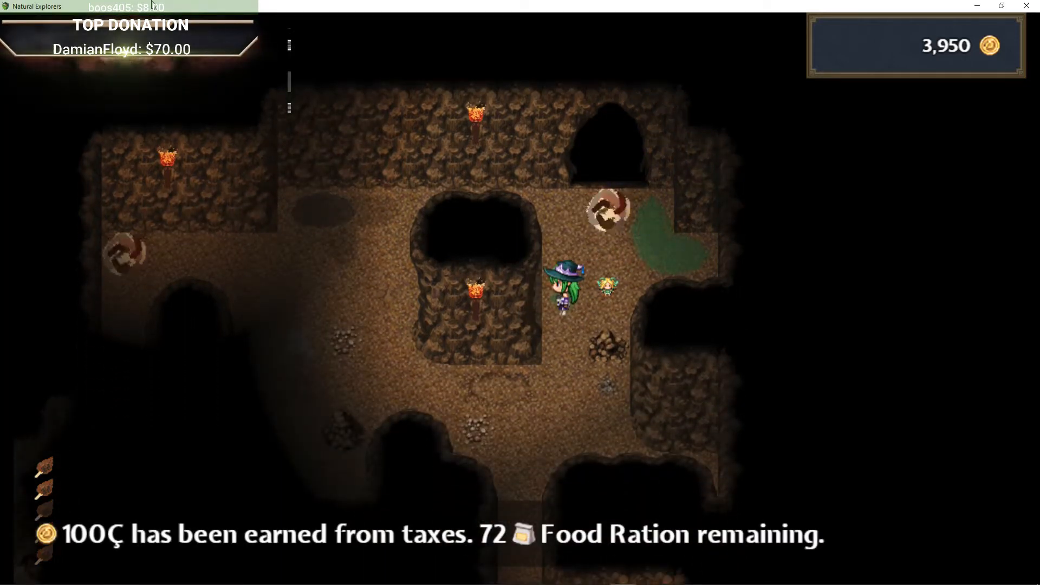
{"action": "key", "text": "Down"}
{"action": "key", "text": "Left"}
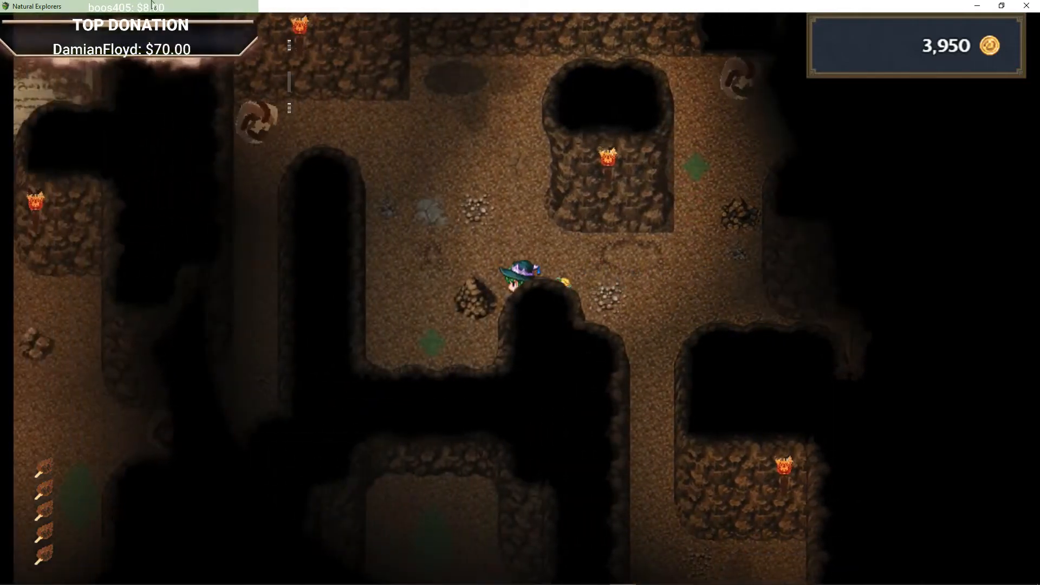
{"action": "key", "text": "Up"}
{"action": "key", "text": "Left"}
{"action": "key", "text": "Down"}
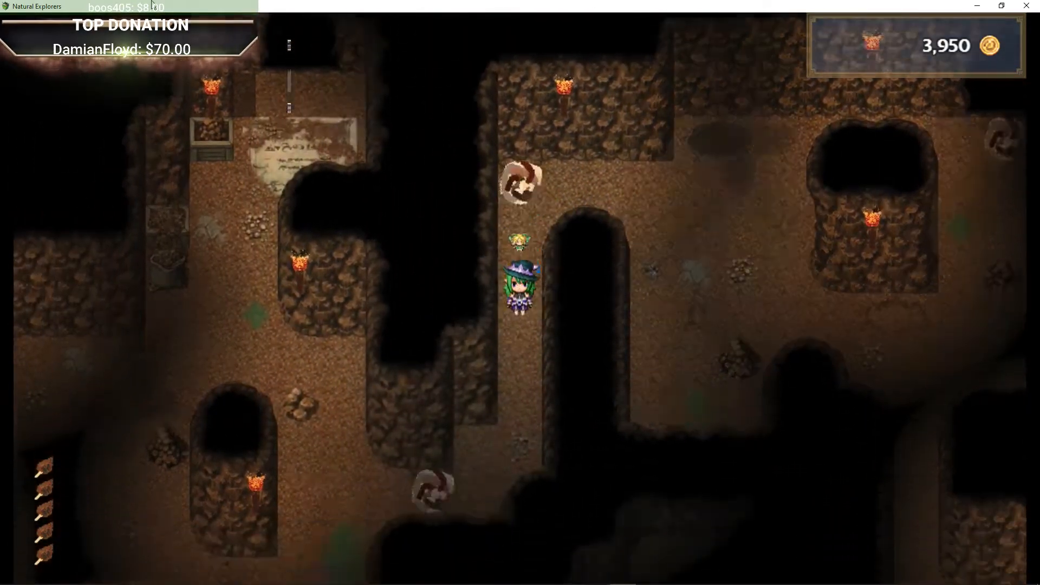
{"action": "key", "text": "Down"}
{"action": "key", "text": "Left"}
{"action": "key", "text": "Up"}
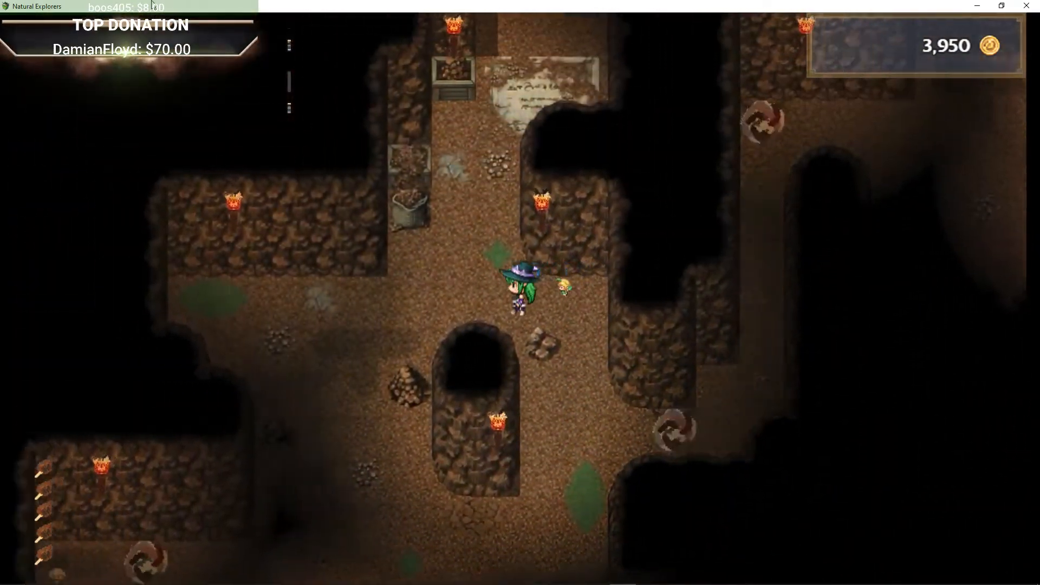
{"action": "key", "text": "Up"}
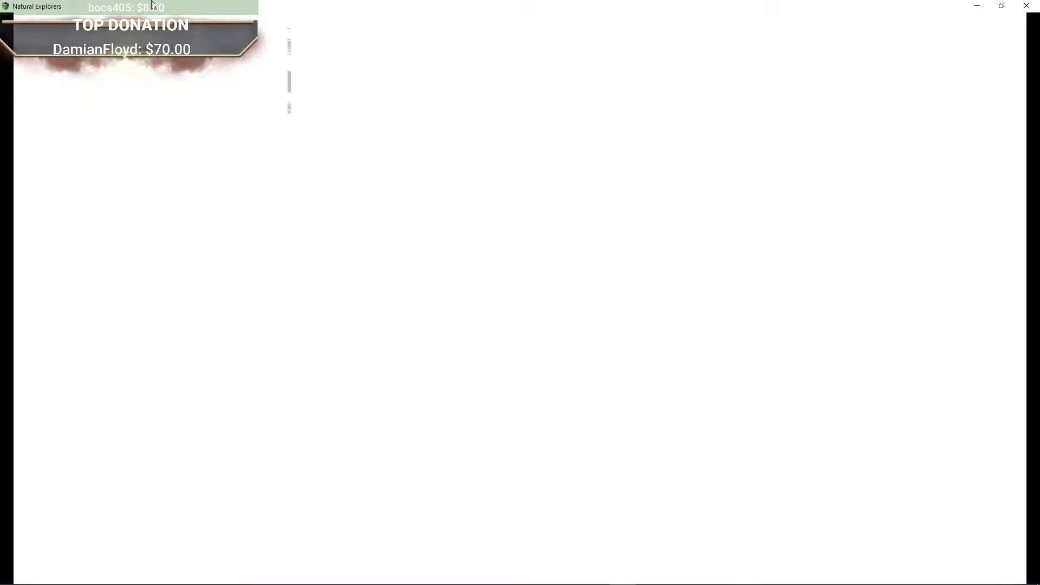
Step: Explore the mossy Dungeon area, heading east toward the glowing stone gate
{"action": "key", "text": "Right"}
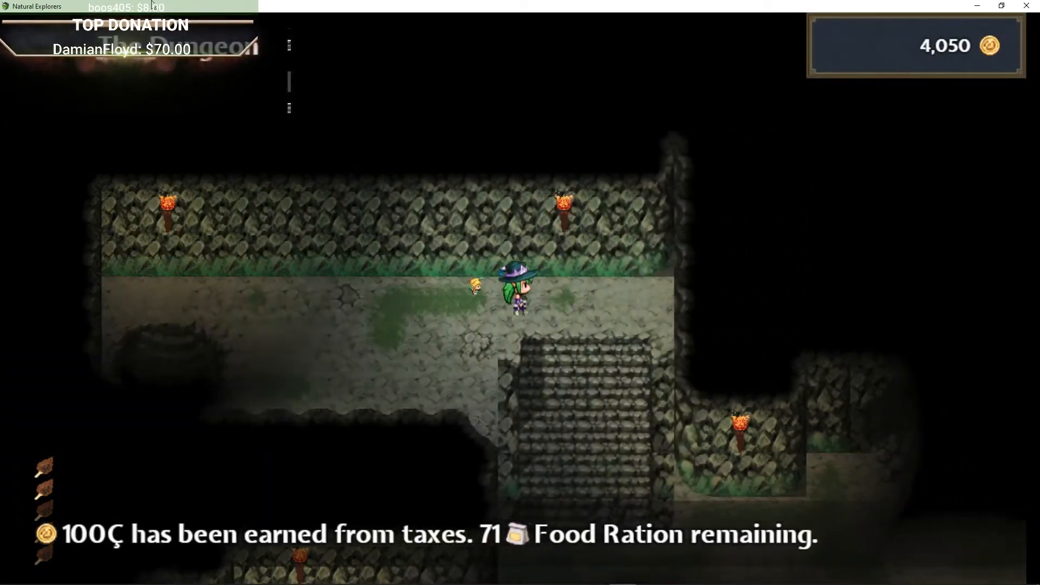
{"action": "key", "text": "Down"}
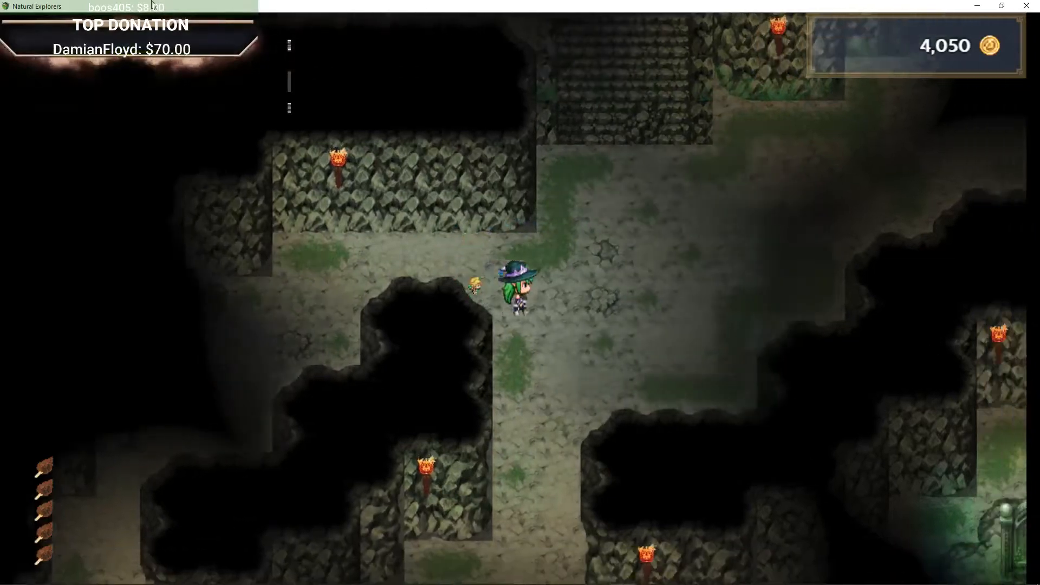
{"action": "key", "text": "Right"}
{"action": "key", "text": "Up"}
{"action": "key", "text": "Left"}
{"action": "key", "text": "Down"}
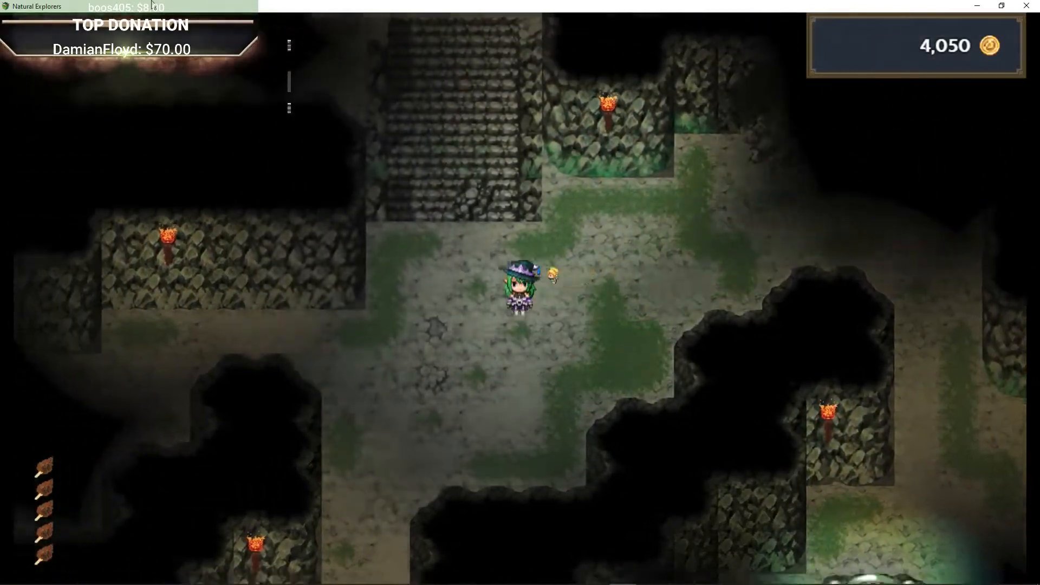
{"action": "key", "text": "Down"}
Step: Switch to Discord to read the chat
{"action": "mouse_move", "coordinate": [130, 584]}
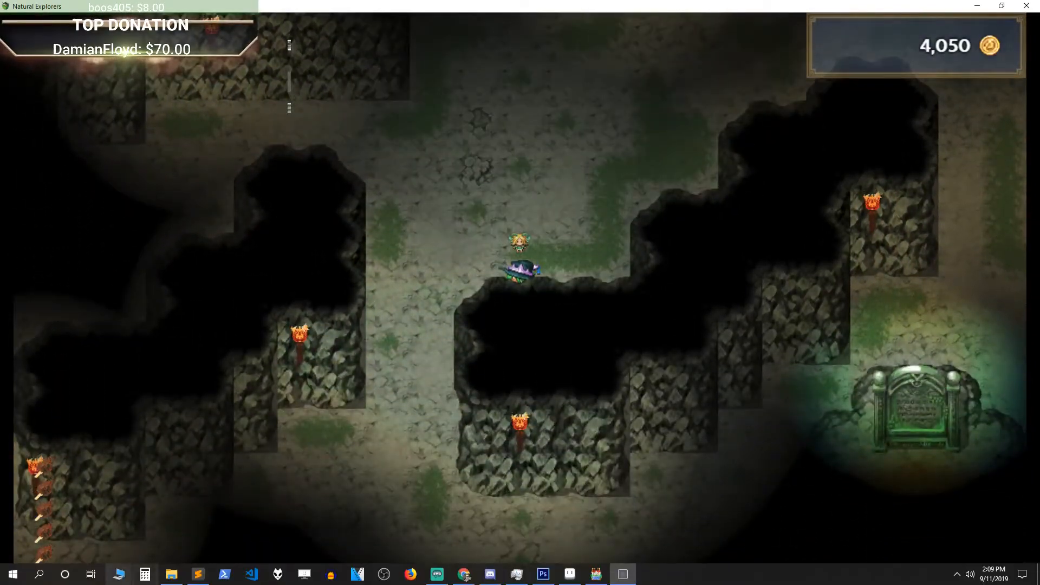
{"action": "left_click", "coordinate": [491, 576]}
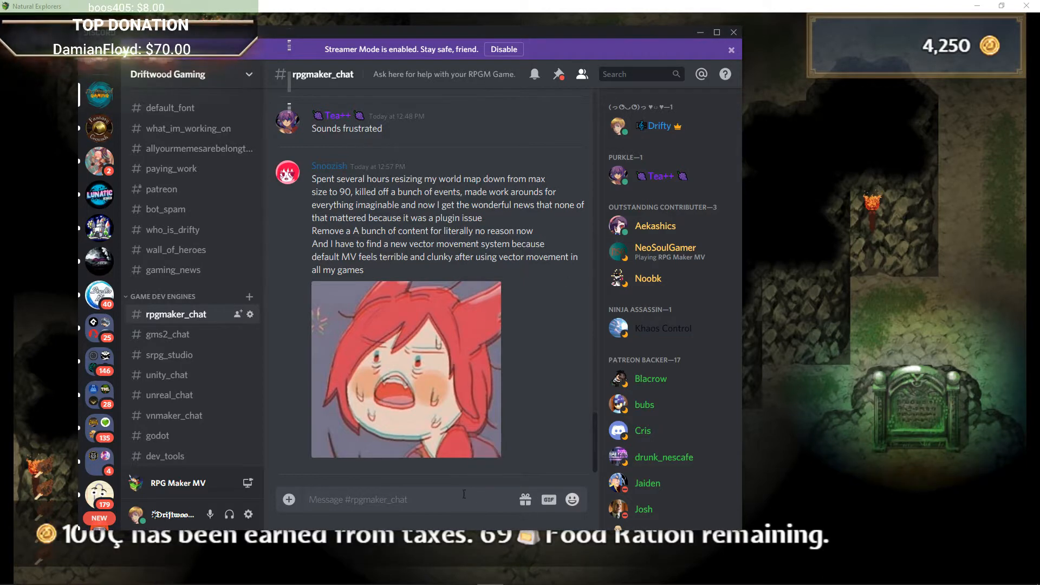
Step: Search the GIF picker for "rip" and post the chosen GIF in the rpgmaker_chat channel
{"action": "left_click", "coordinate": [549, 500]}
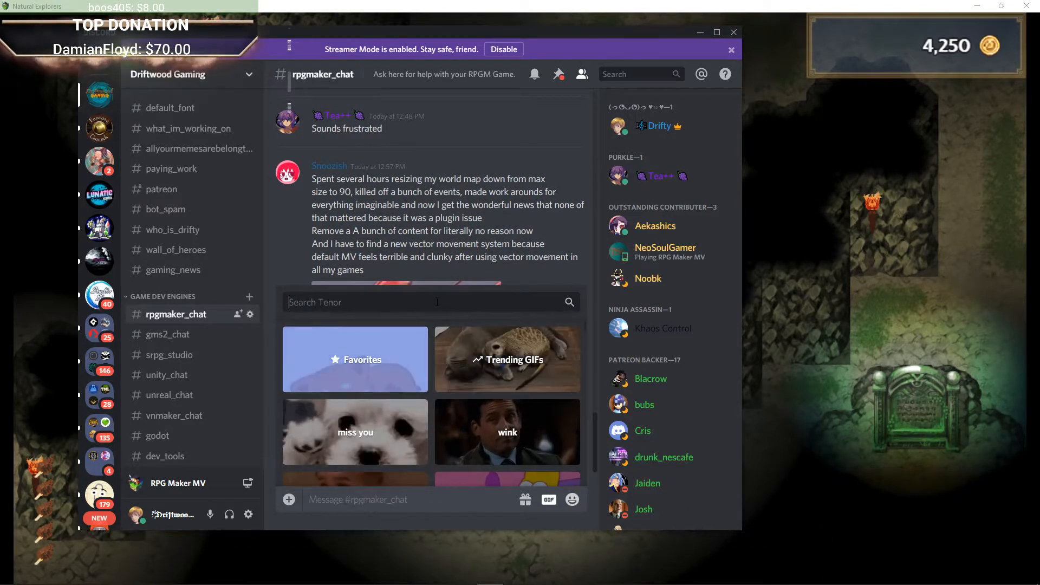
{"action": "type", "text": "rip"}
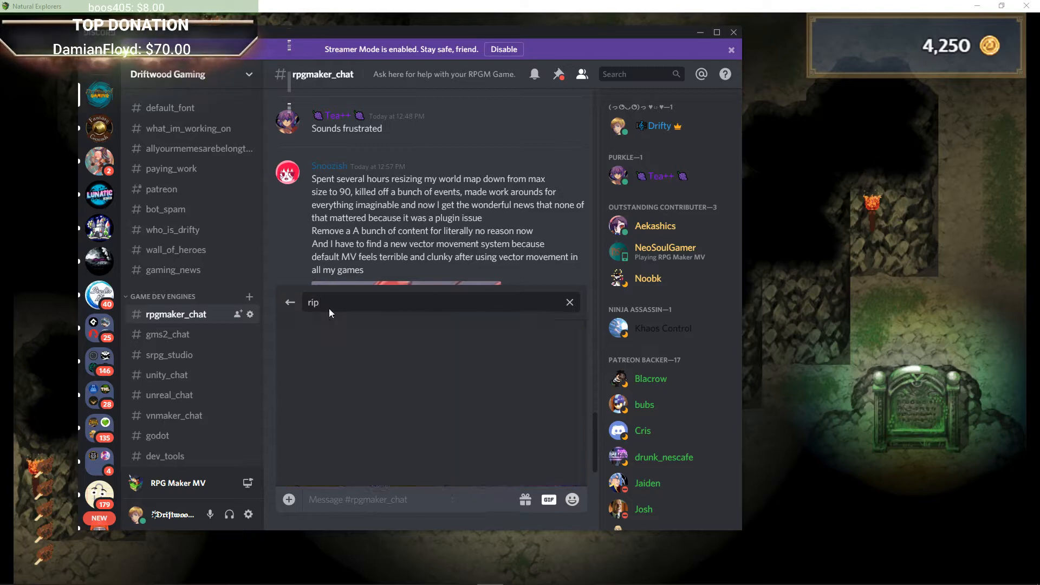
{"action": "left_click", "coordinate": [466, 456]}
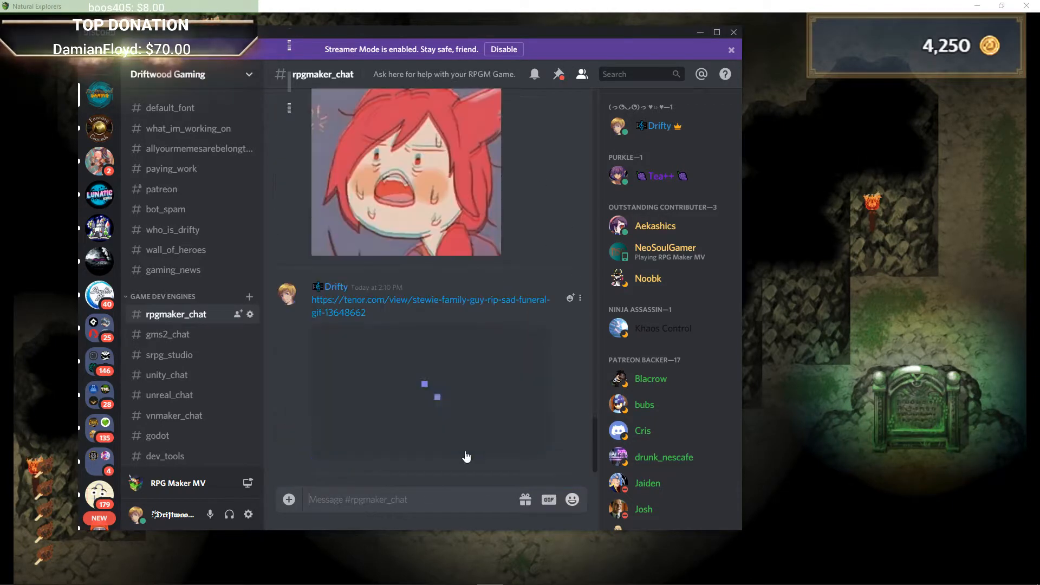
Step: Return to the game, walk to the ancient stone tablet and read its inscription
{"action": "left_click", "coordinate": [699, 32]}
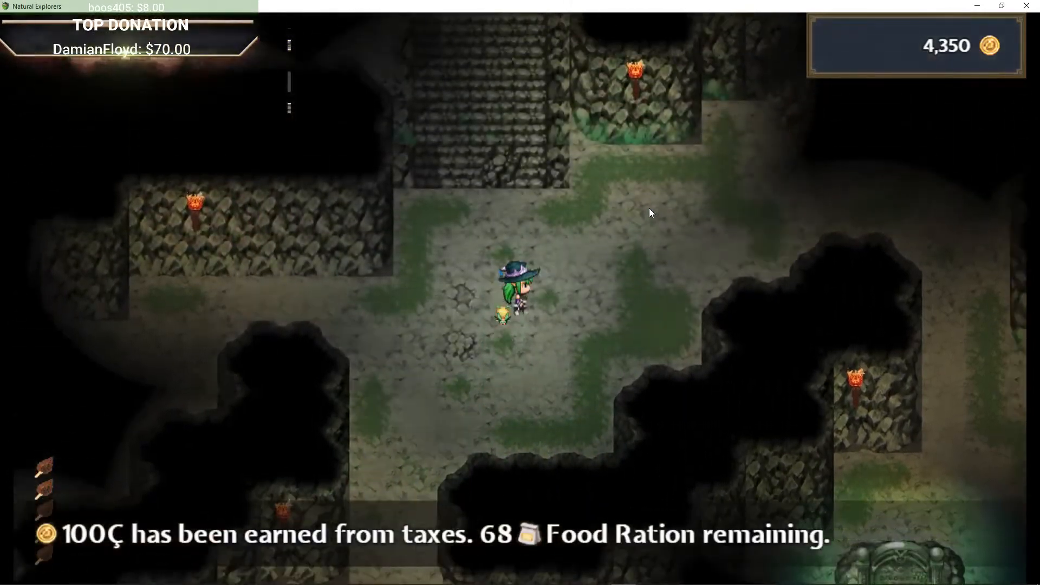
{"action": "key", "text": "Right"}
{"action": "key", "text": "Down"}
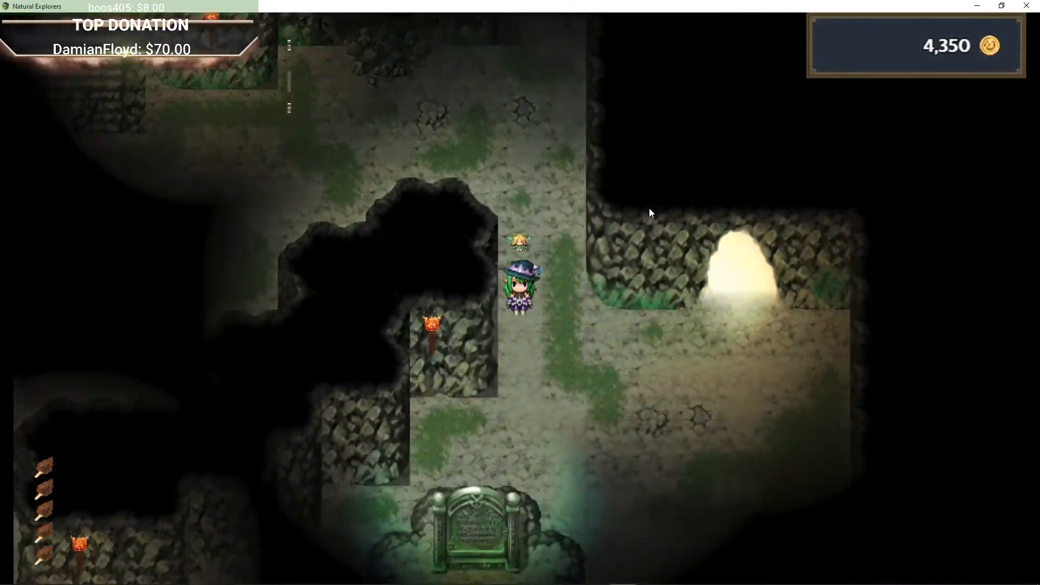
{"action": "key", "text": "Right"}
{"action": "key", "text": "Down"}
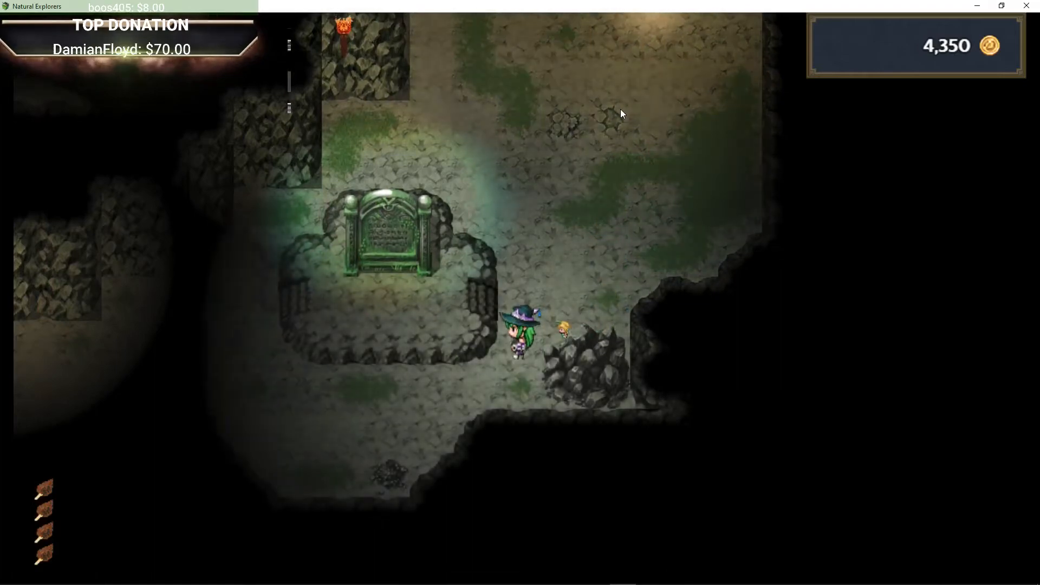
{"action": "key", "text": "Up"}
{"action": "key", "text": "Left"}
{"action": "key", "text": "Up"}
{"action": "key", "text": "Return"}
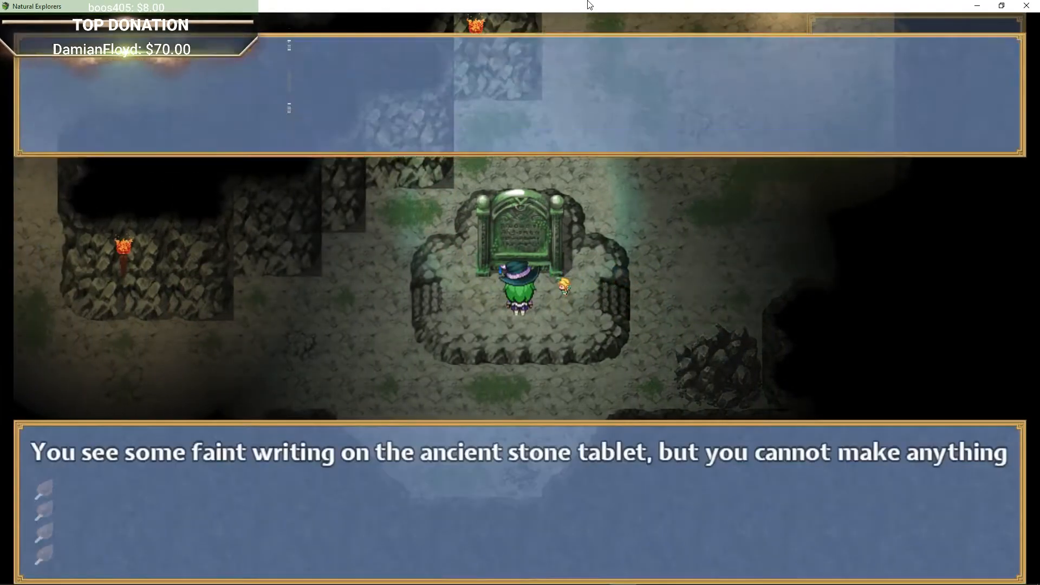
{"action": "key", "text": "Return"}
{"action": "key", "text": "Return"}
Step: Walk north out of the dungeon through the glowing exit into the village
{"action": "key", "text": "Right"}
{"action": "key", "text": "Up"}
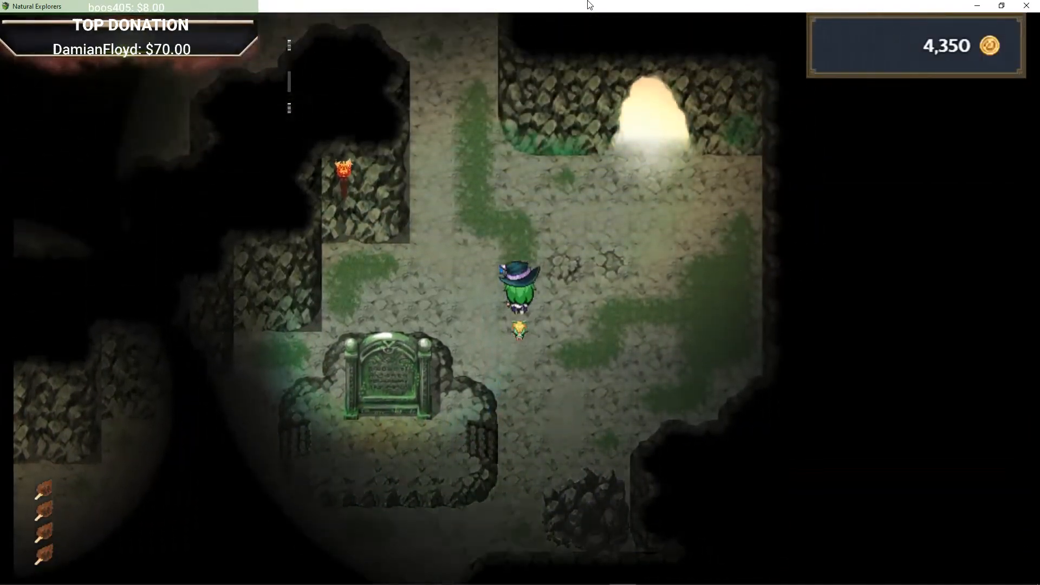
{"action": "key", "text": "Right"}
{"action": "key", "text": "Up"}
{"action": "key", "text": "Right"}
{"action": "key", "text": "Up"}
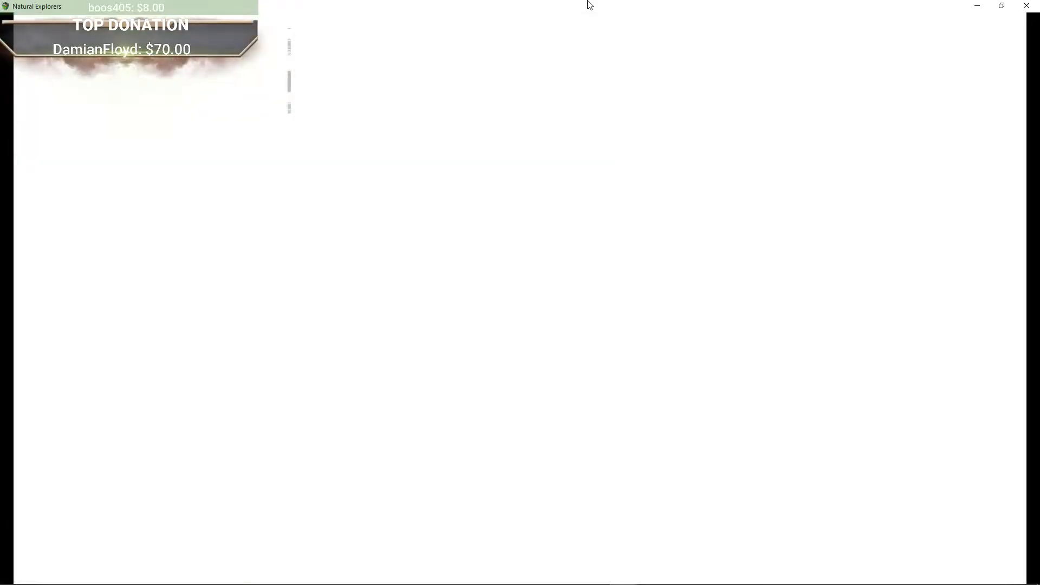
{"action": "key", "text": "Down"}
{"action": "key", "text": "Right"}
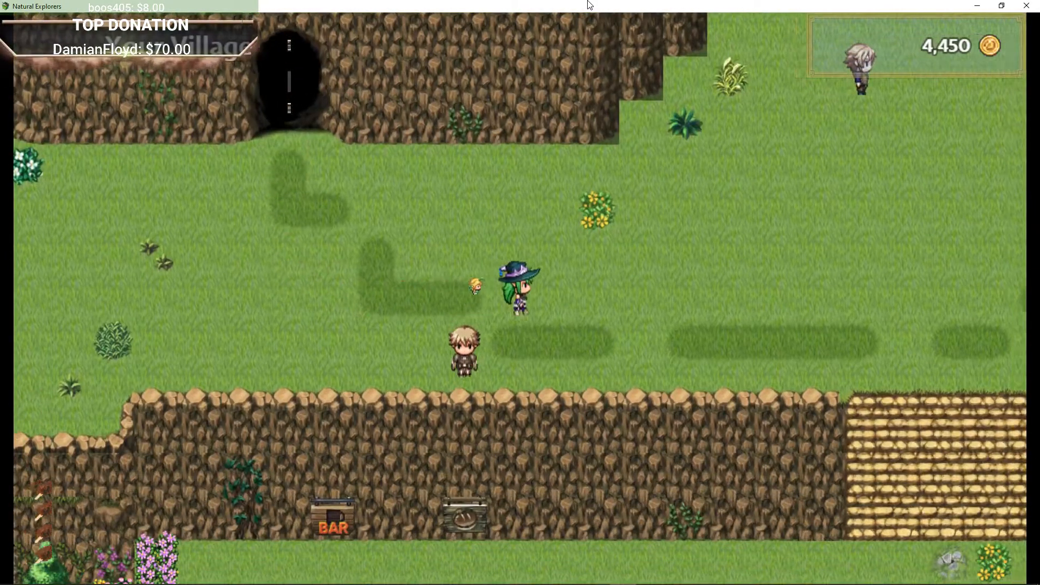
Step: Talk to the villager and inspect the nearby farm plot, dismissing the messages
{"action": "key", "text": "Up"}
{"action": "key", "text": "Return"}
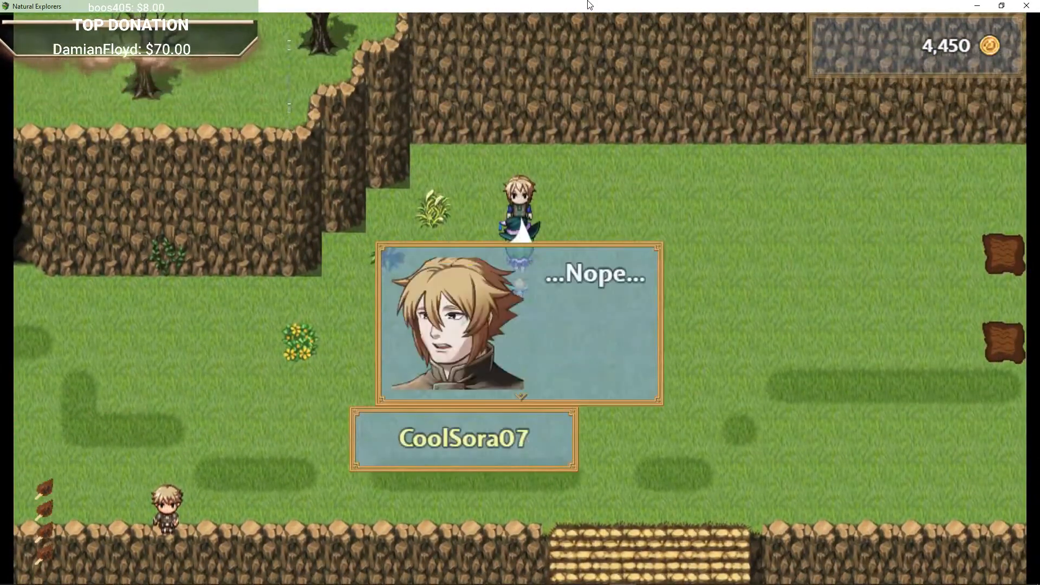
{"action": "key", "text": "Return"}
{"action": "key", "text": "Right"}
{"action": "key", "text": "Return"}
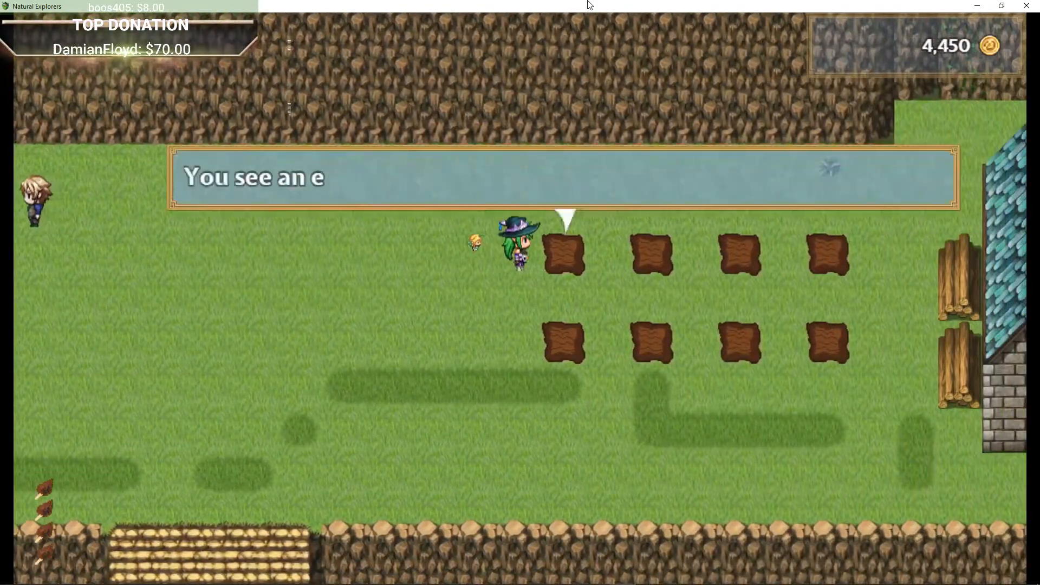
{"action": "key", "text": "Escape"}
Step: Walk south to the market stall and choose to place items up for sale
{"action": "key", "text": "Down"}
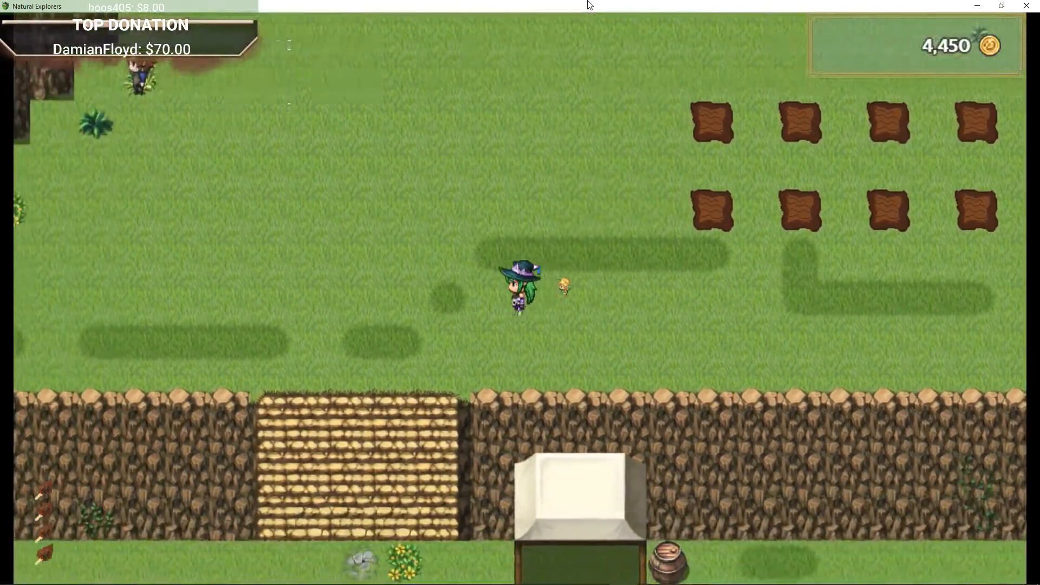
{"action": "key", "text": "Down"}
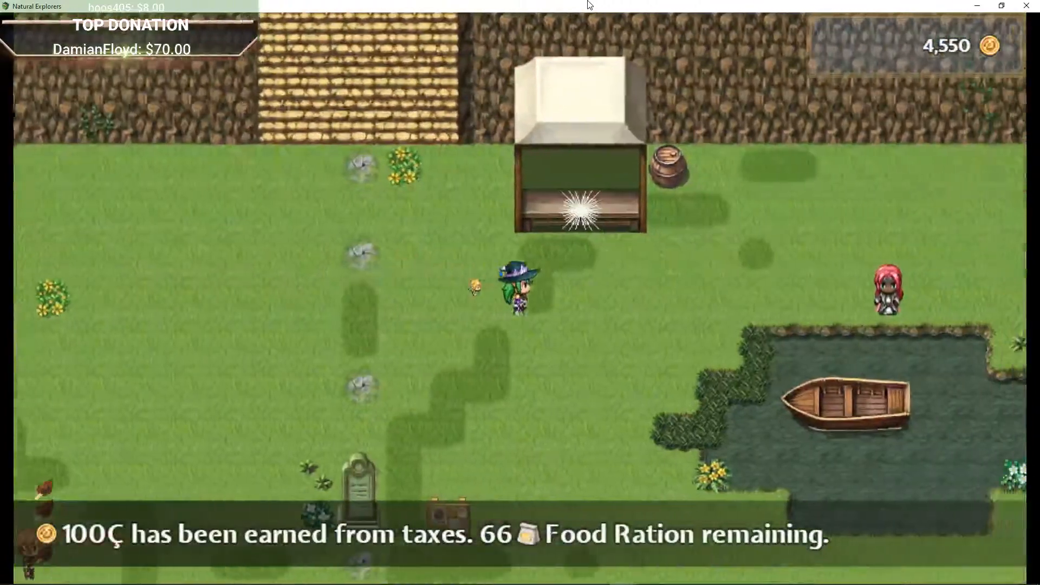
{"action": "key", "text": "Up"}
{"action": "key", "text": "Return"}
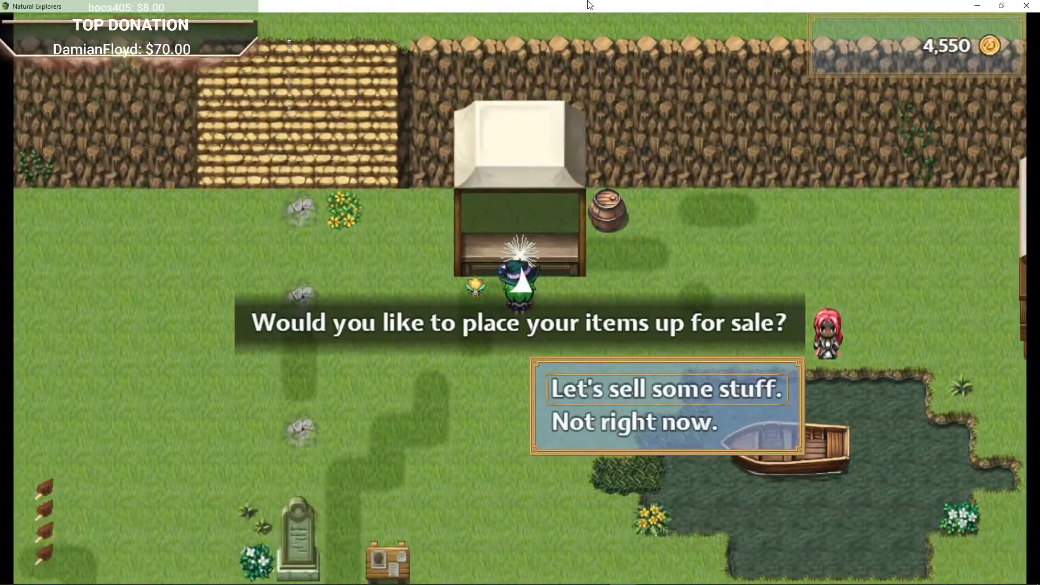
{"action": "key", "text": "Return"}
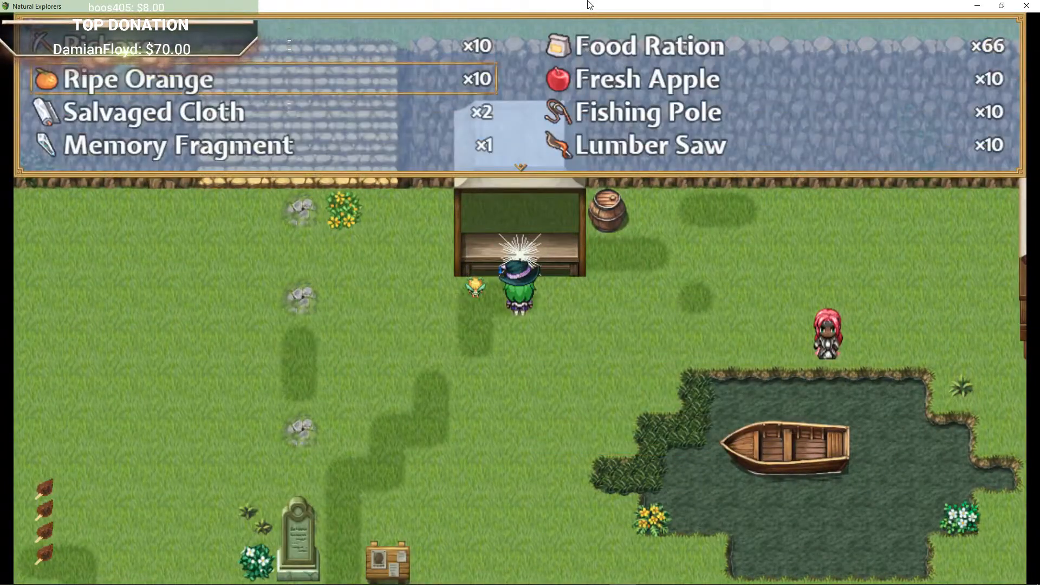
Step: Scroll through the inventory items offered for sale, then close the list
{"action": "key", "text": "Down"}
{"action": "key", "text": "Down"}
{"action": "key", "text": "Down"}
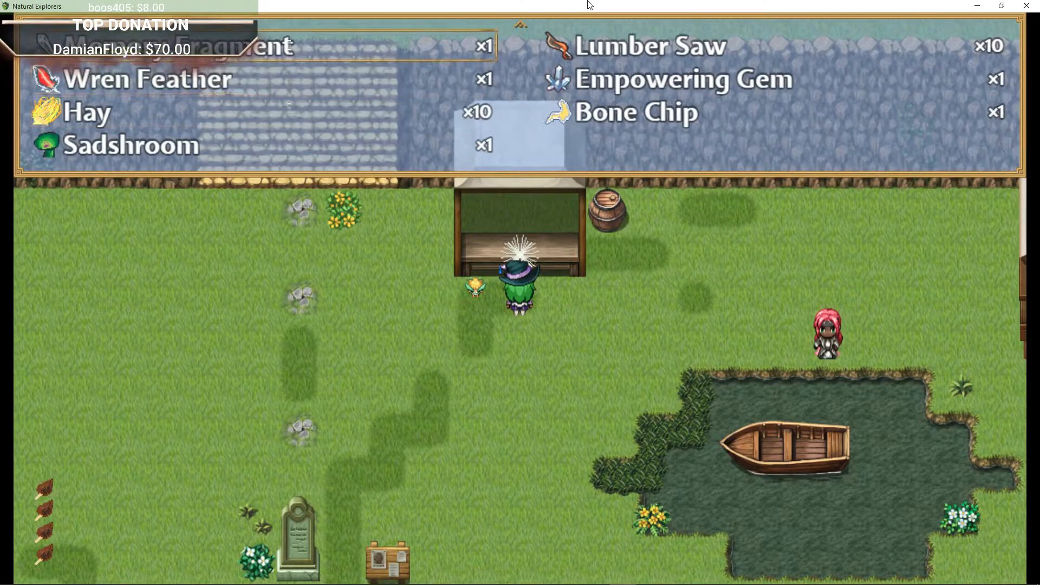
{"action": "key", "text": "Up"}
{"action": "key", "text": "Up"}
{"action": "key", "text": "Up"}
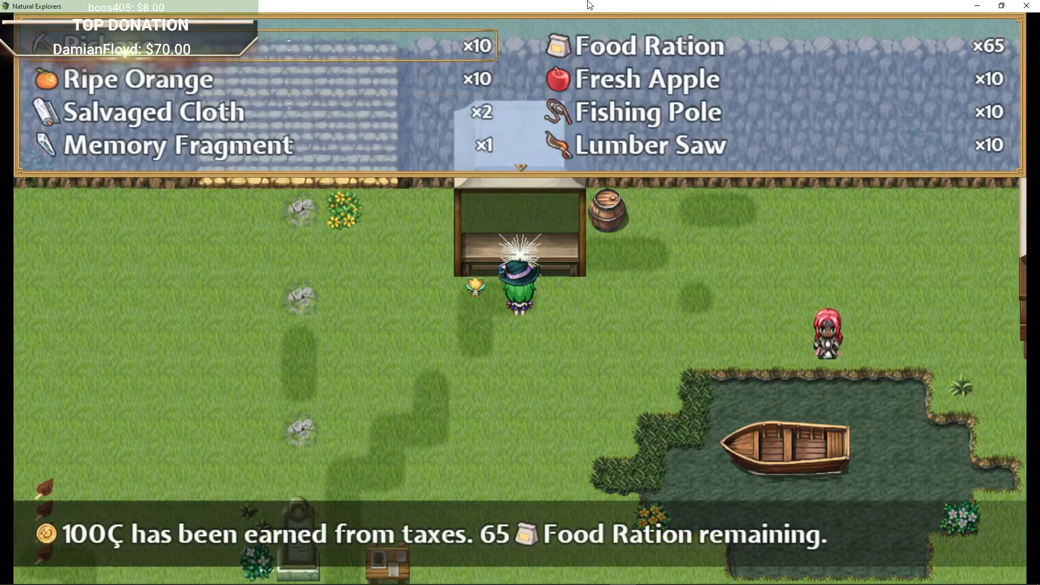
{"action": "key", "text": "Down"}
{"action": "key", "text": "Down"}
{"action": "key", "text": "Down"}
{"action": "key", "text": "Down"}
{"action": "key", "text": "Down"}
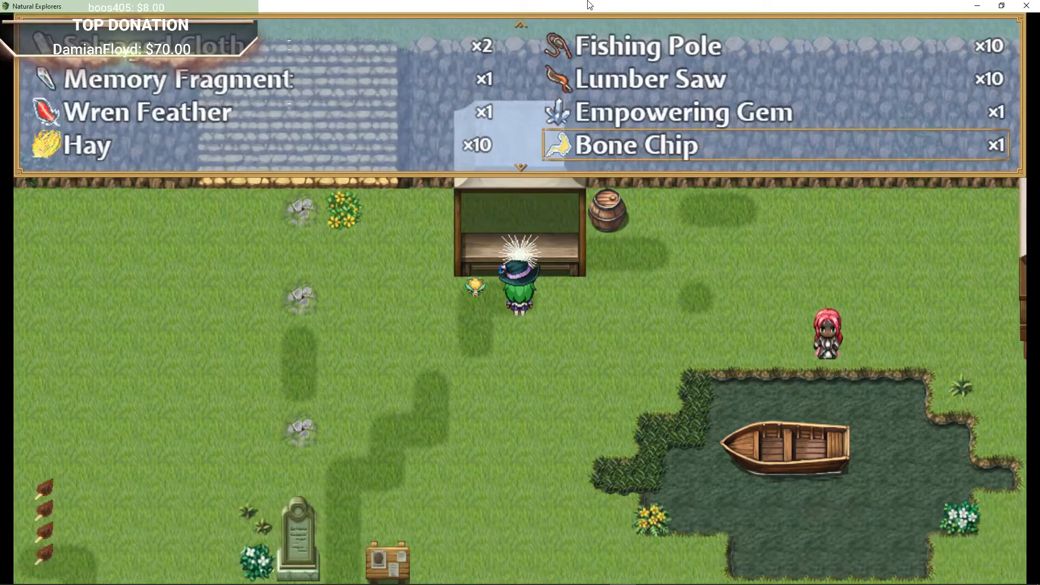
{"action": "key", "text": "Escape"}
Step: Walk west to the shopkeeper beside the crates and open the shop
{"action": "key", "text": "Down"}
{"action": "key", "text": "Right"}
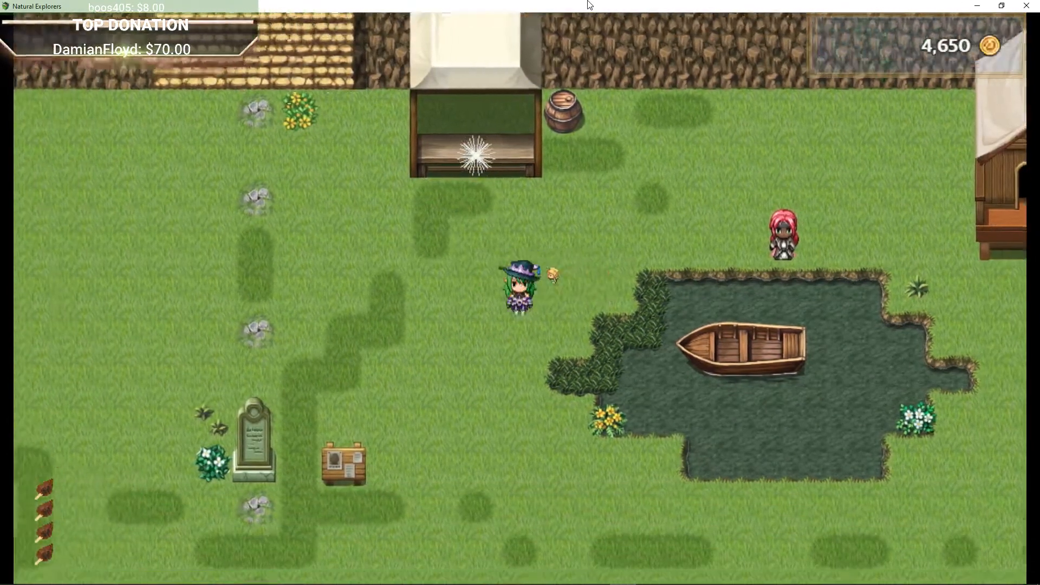
{"action": "key", "text": "Down"}
{"action": "key", "text": "Left"}
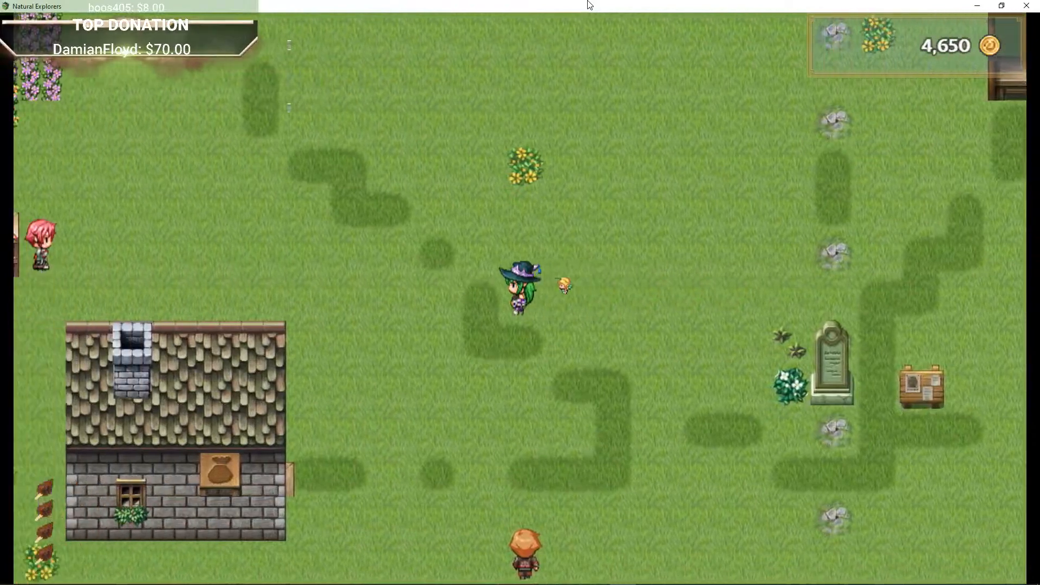
{"action": "key", "text": "Left"}
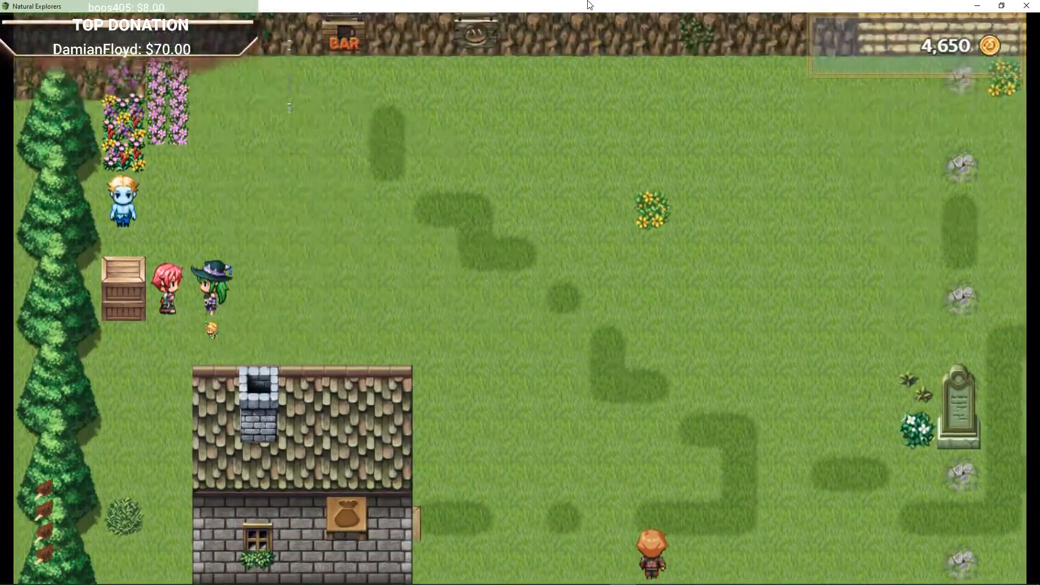
{"action": "key", "text": "Return"}
Step: Browse the shop's Buy, Sell and Equip options, then leave the shop
{"action": "key", "text": "Return"}
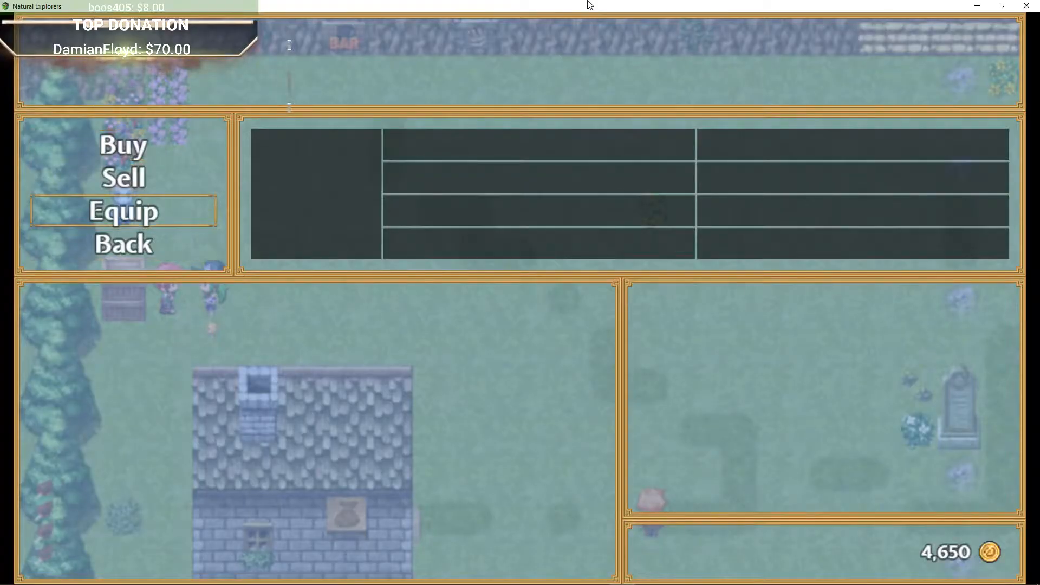
{"action": "key", "text": "Up"}
{"action": "key", "text": "Up"}
{"action": "key", "text": "Return"}
{"action": "key", "text": "Escape"}
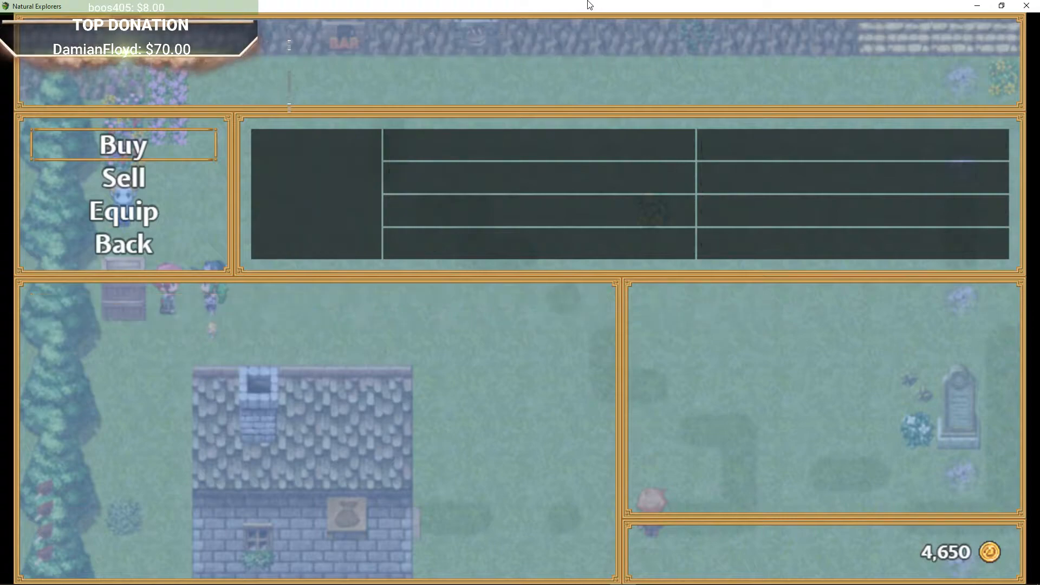
{"action": "key", "text": "Escape"}
{"action": "key", "text": "Up"}
{"action": "key", "text": "Up"}
{"action": "key", "text": "Left"}
{"action": "key", "text": "Return"}
{"action": "key", "text": "Return"}
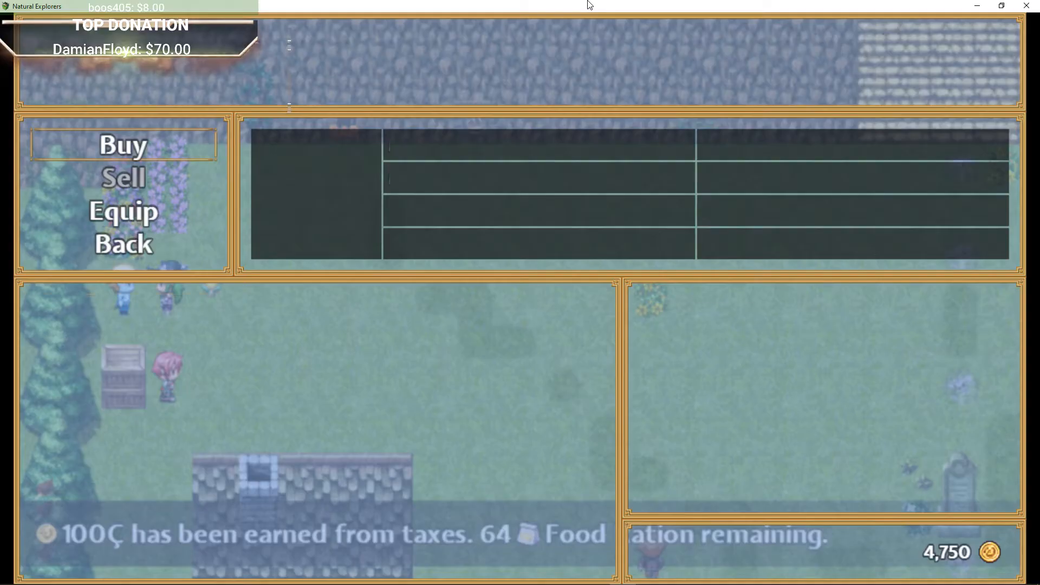
{"action": "key", "text": "Escape"}
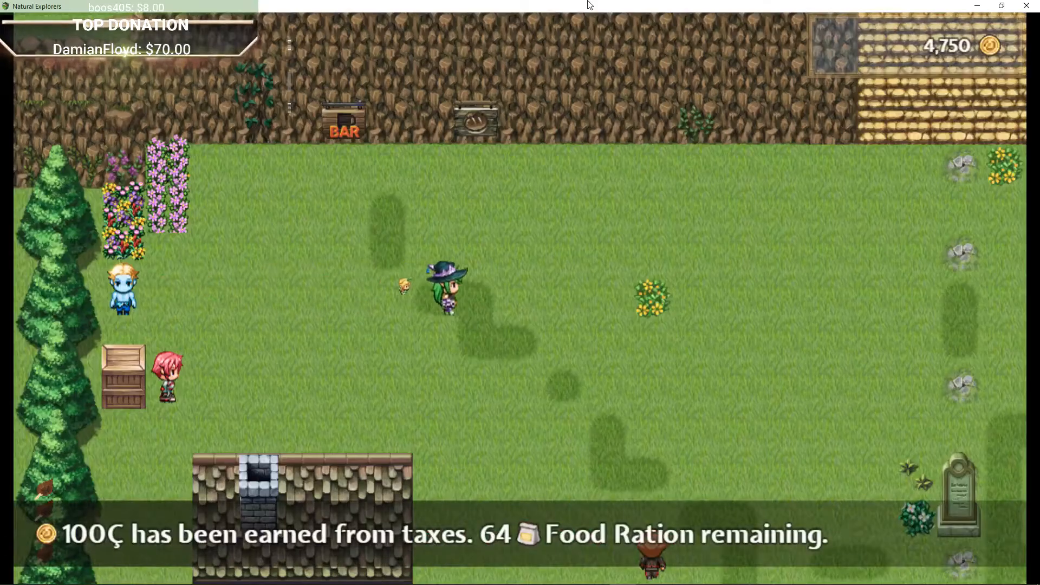
Step: Walk south out of the village onto the world map
{"action": "key", "text": "Right"}
{"action": "key", "text": "Down"}
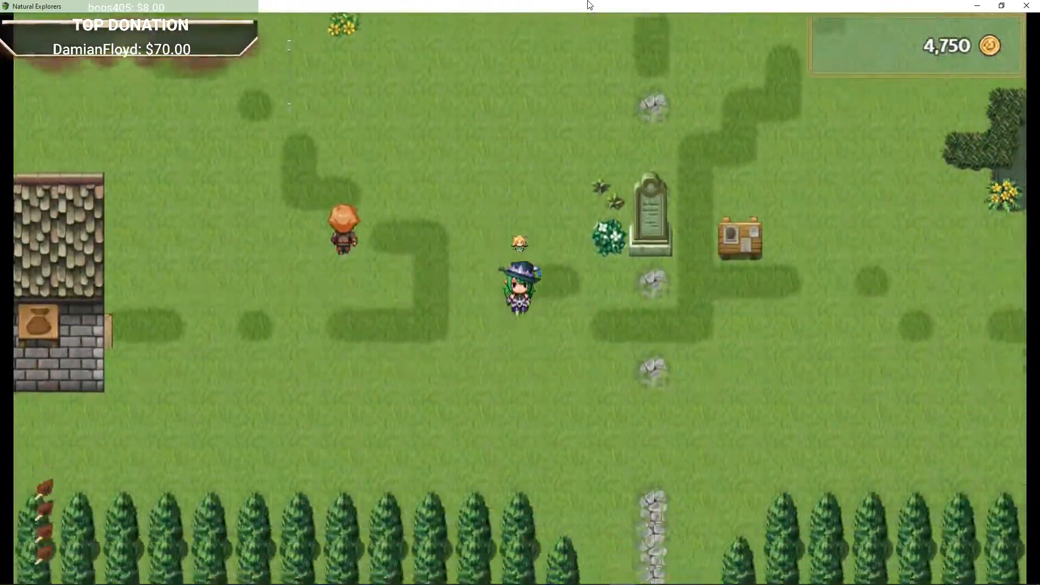
{"action": "key", "text": "Right"}
{"action": "key", "text": "Down"}
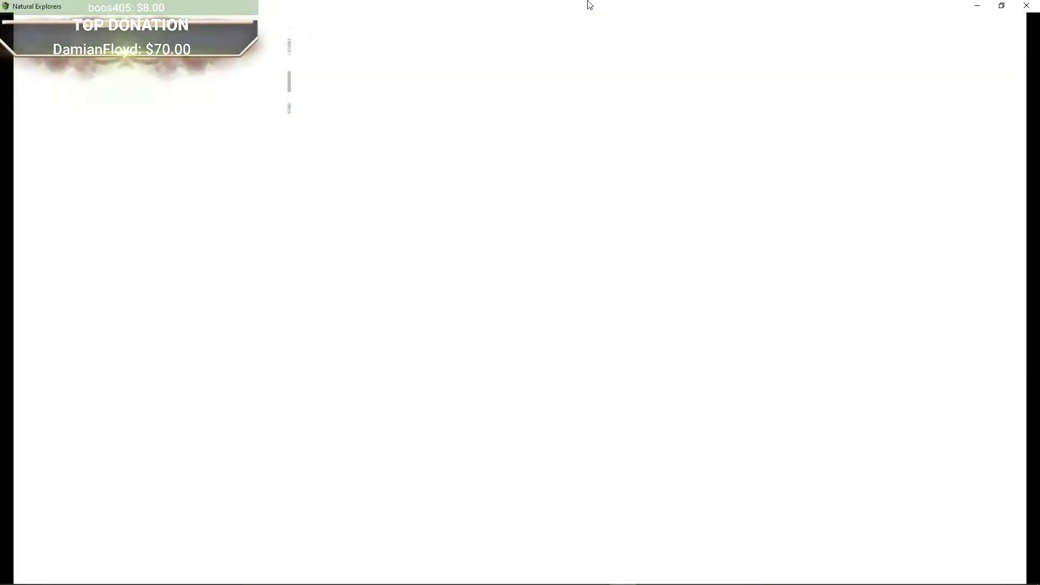
{"action": "key", "text": "Down"}
{"action": "key", "text": "Left"}
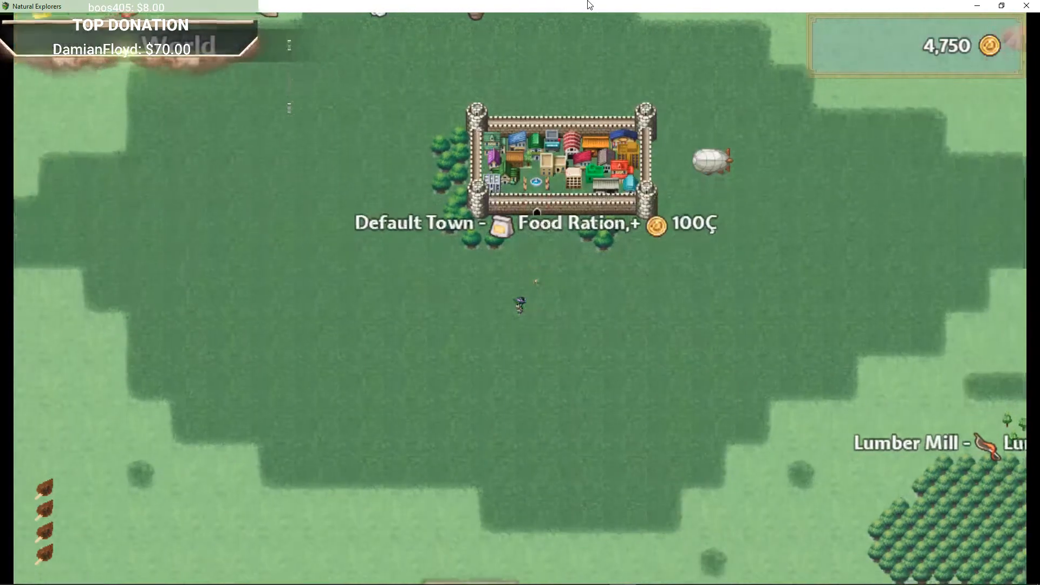
{"action": "key", "text": "Left"}
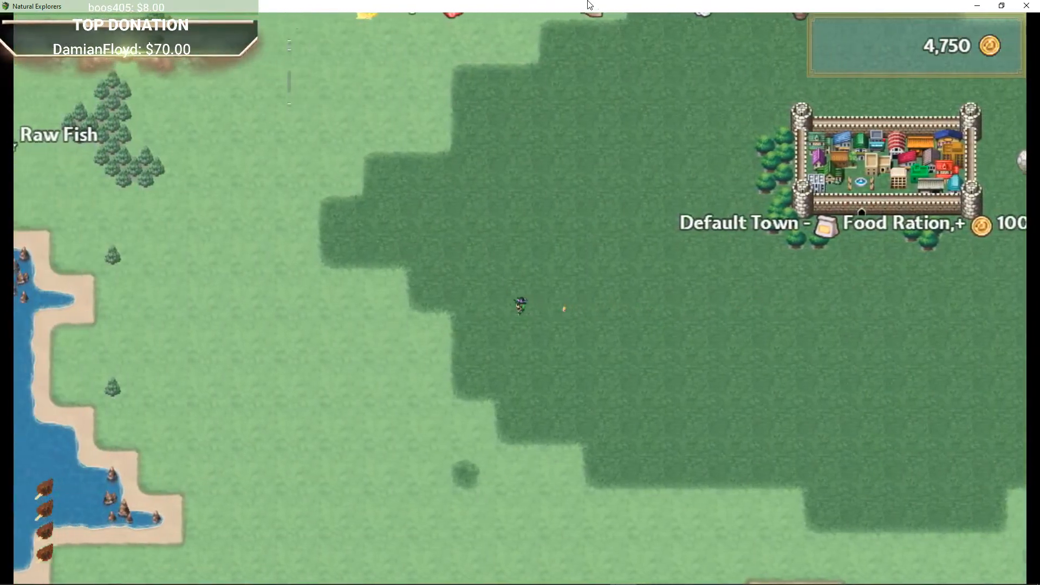
Step: Travel north on the world map to buy the Livestock Farm, then head southwest toward the Dock
{"action": "key", "text": "Up"}
{"action": "key", "text": "Up"}
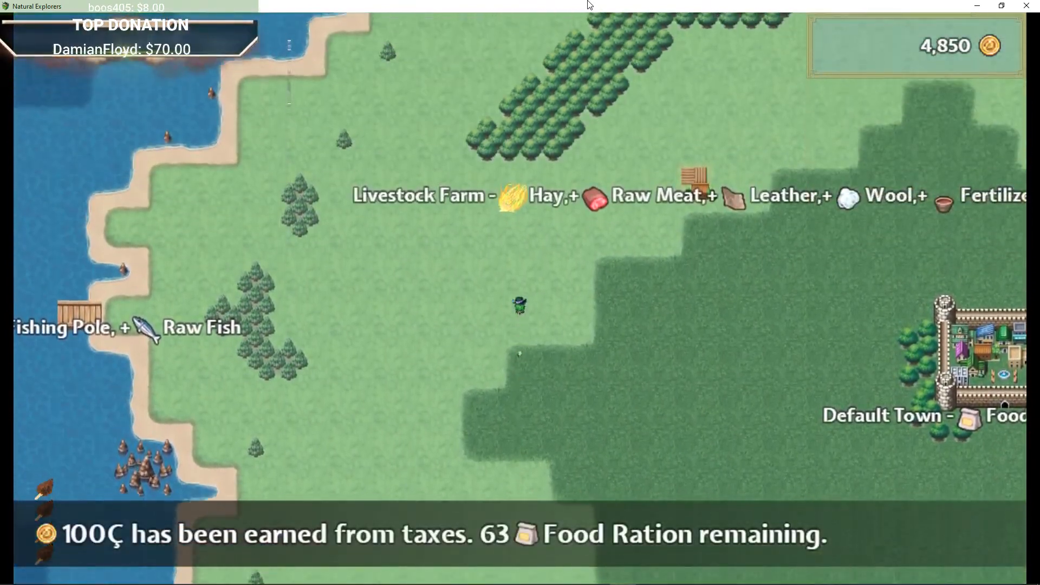
{"action": "key", "text": "Right"}
{"action": "key", "text": "Up"}
{"action": "key", "text": "Up"}
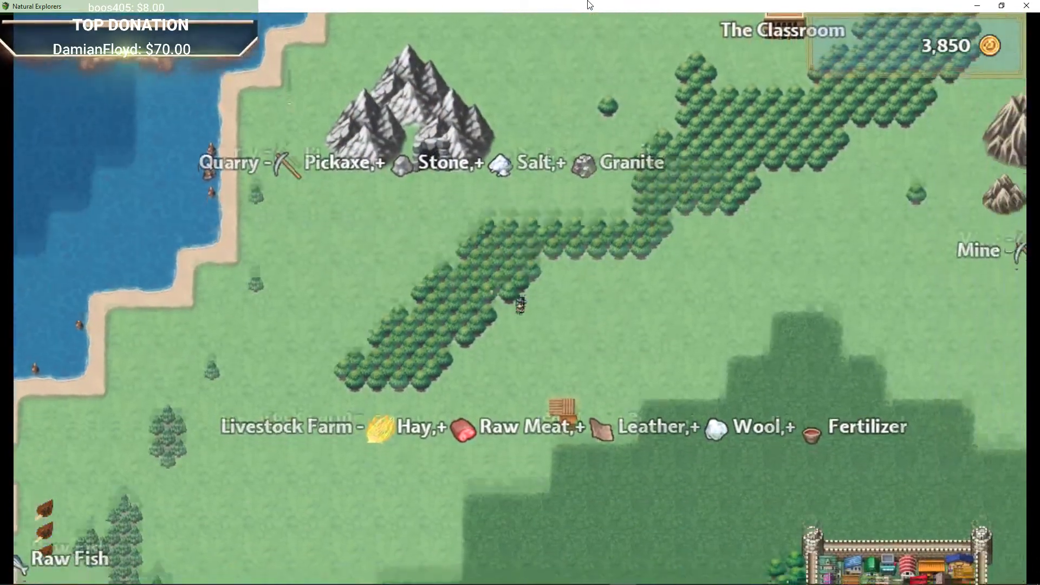
{"action": "key", "text": "Down"}
{"action": "key", "text": "Right"}
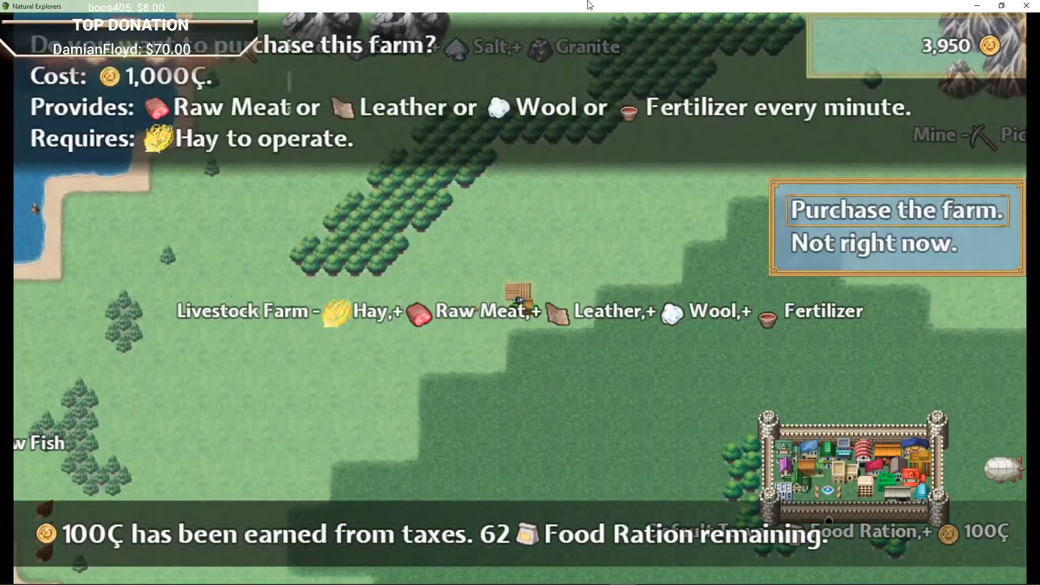
{"action": "key", "text": "Left"}
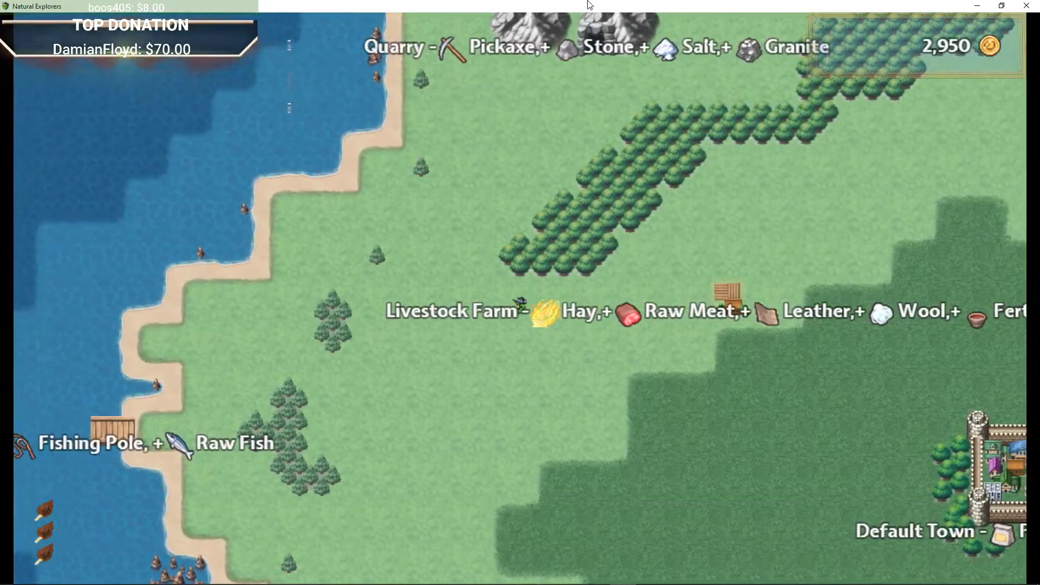
{"action": "key", "text": "Down"}
{"action": "key", "text": "Left"}
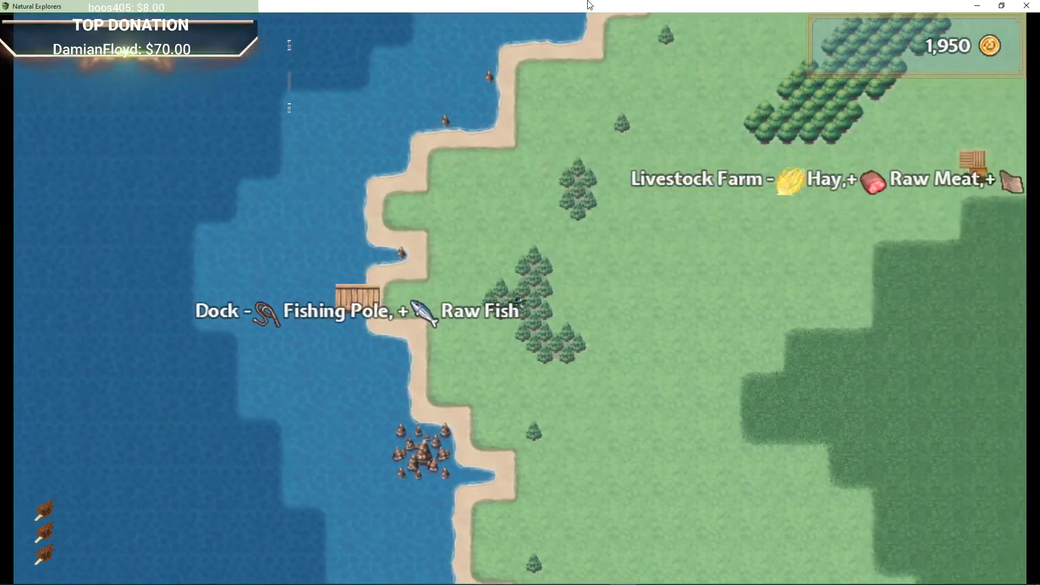
Step: Travel east on the world map past Default Town and the Tent Encampment
{"action": "key", "text": "Right"}
{"action": "key", "text": "Right"}
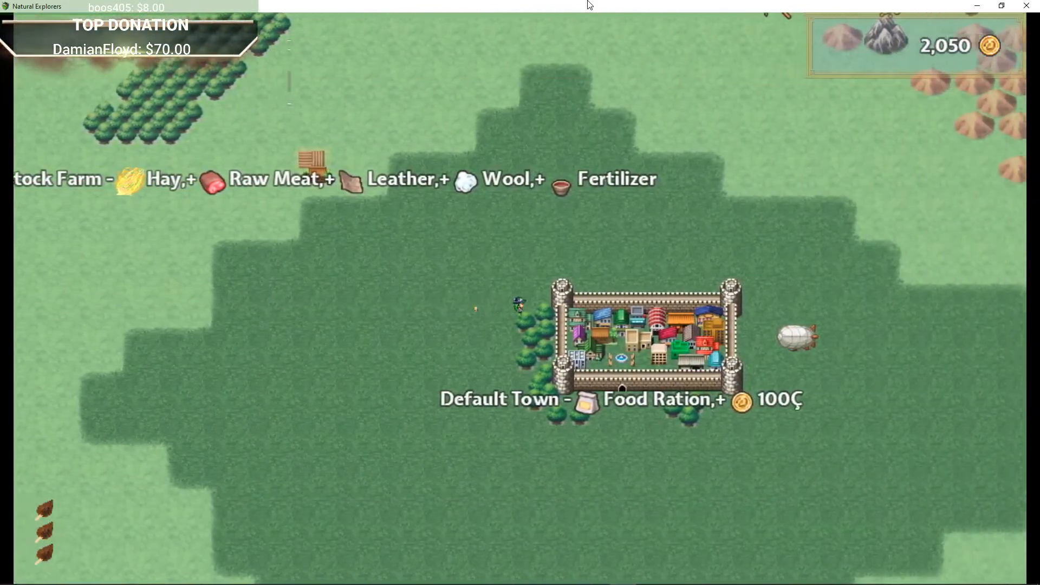
{"action": "key", "text": "Right"}
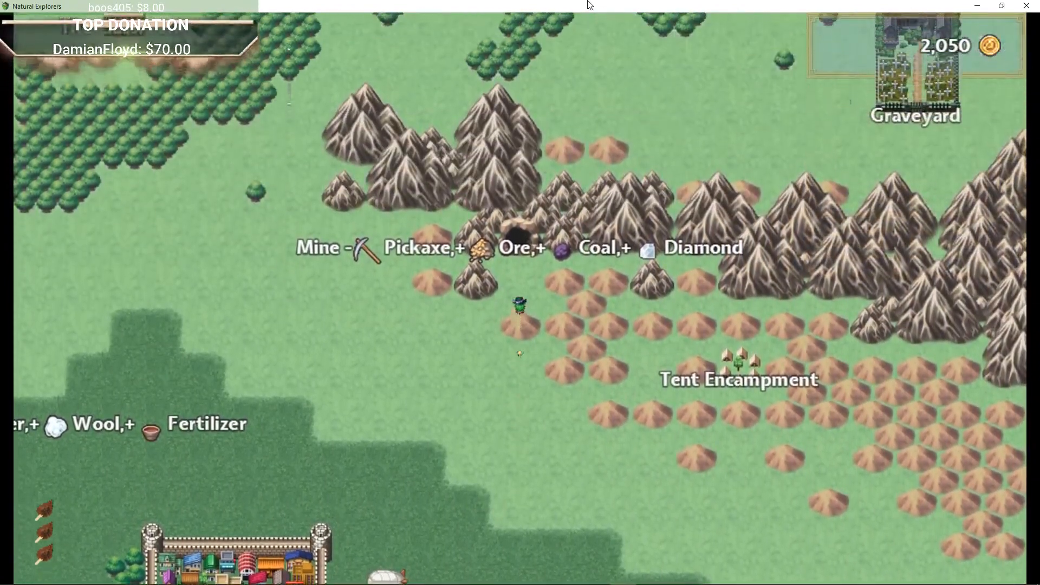
{"action": "key", "text": "Up"}
{"action": "key", "text": "Down"}
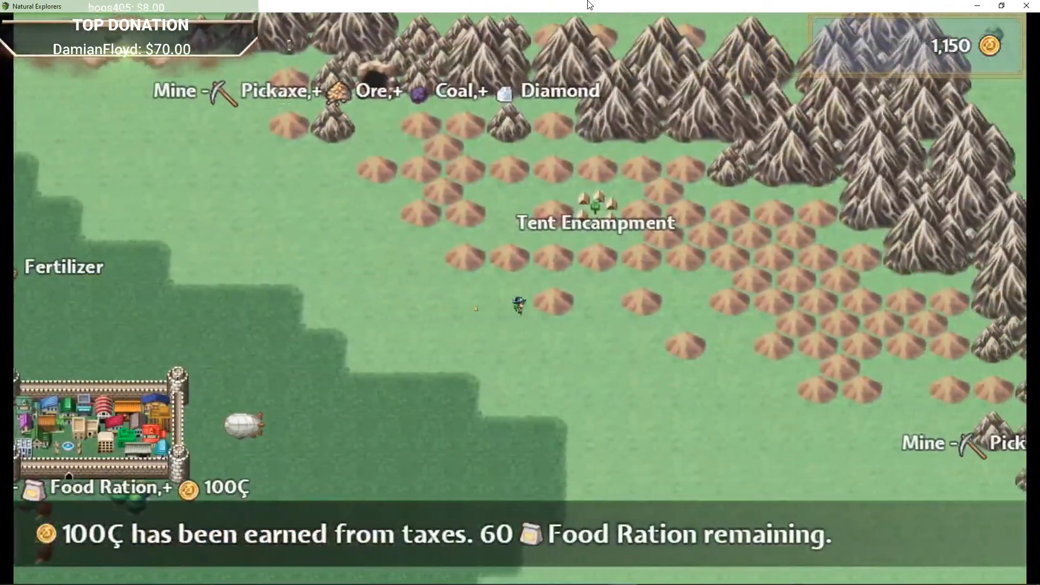
{"action": "key", "text": "Right"}
{"action": "key", "text": "Up"}
{"action": "key", "text": "Down"}
{"action": "key", "text": "Right"}
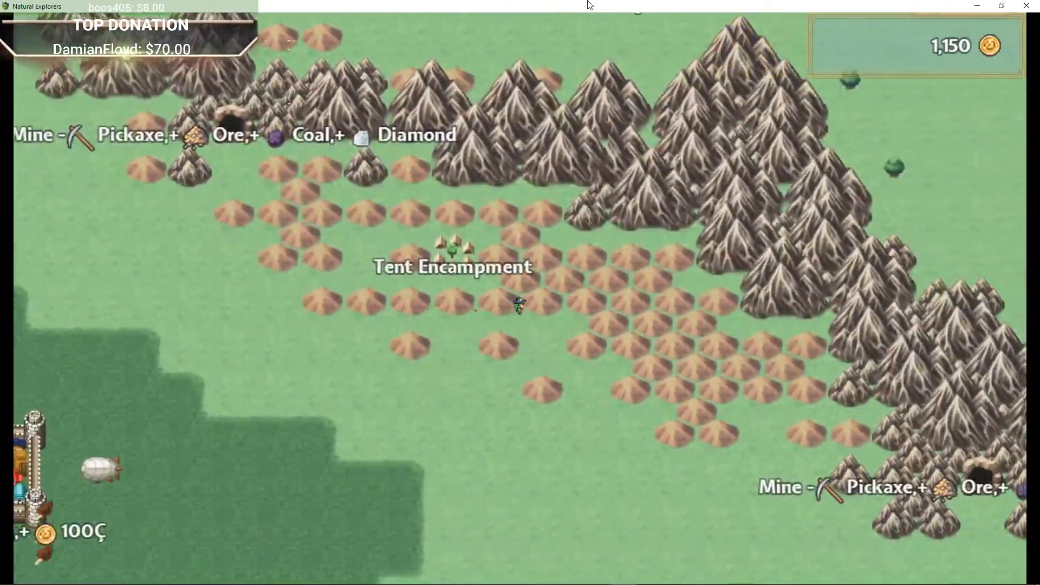
{"action": "key", "text": "Right"}
{"action": "key", "text": "Down"}
{"action": "key", "text": "Right"}
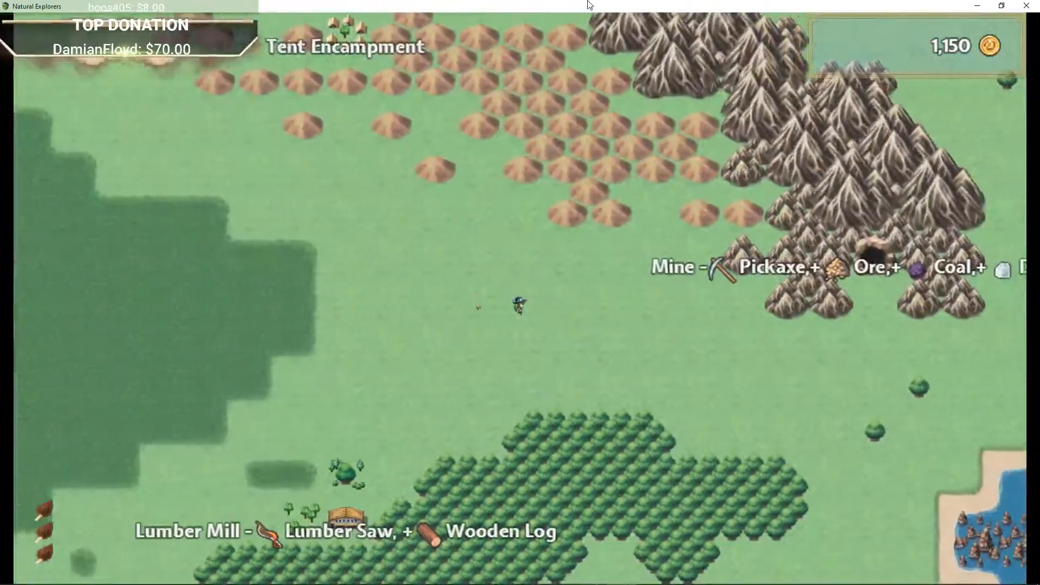
Step: Walk to the Mine near the eastern coast and purchase it for 1,000
{"action": "key", "text": "Right"}
{"action": "key", "text": "Down"}
{"action": "key", "text": "Right"}
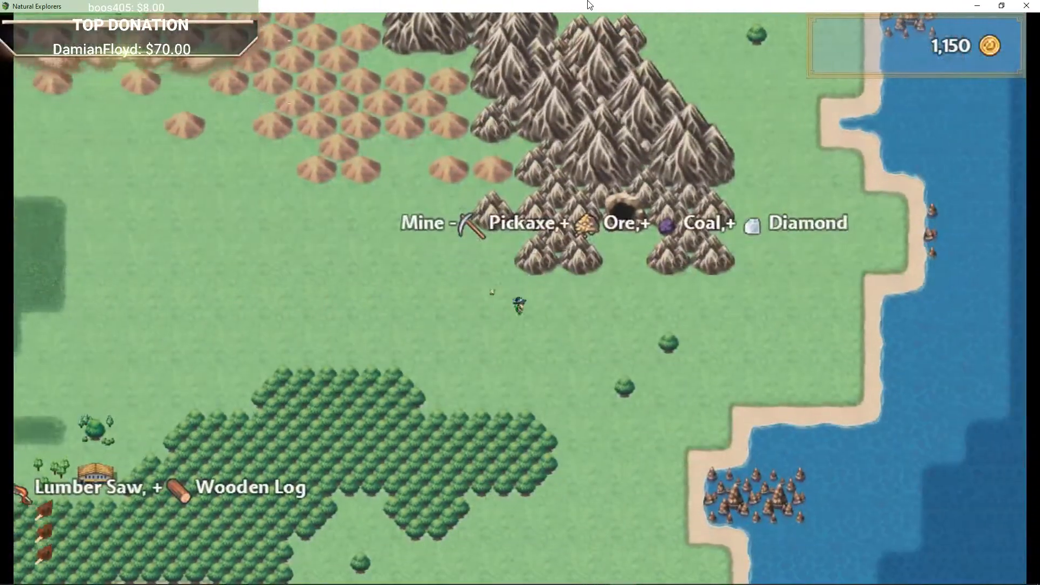
{"action": "key", "text": "Right"}
{"action": "key", "text": "Up"}
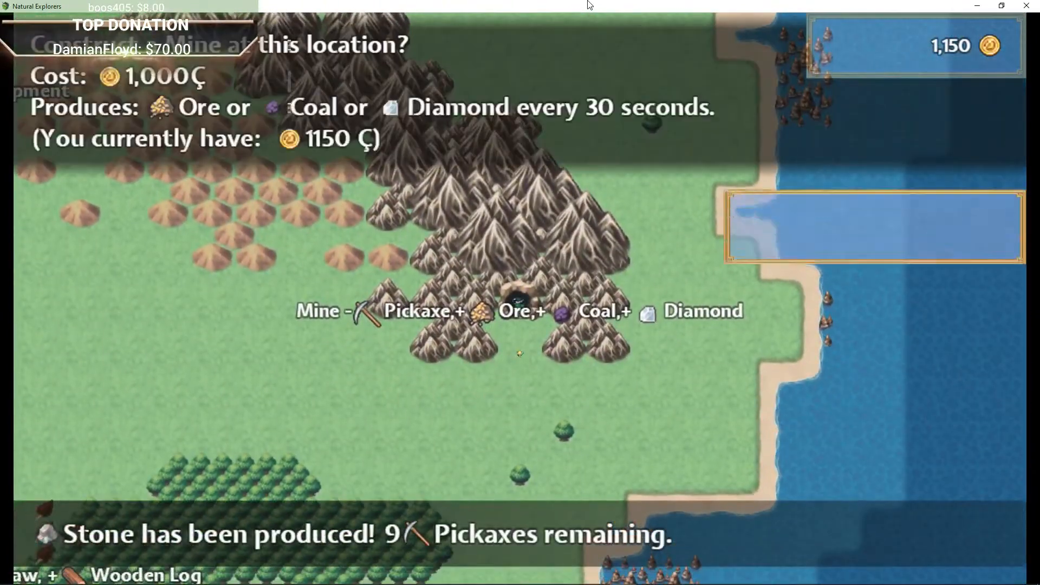
{"action": "key", "text": "Down"}
Step: Walk west to the Lumber Mill and try to purchase it
{"action": "key", "text": "Down"}
{"action": "key", "text": "Down"}
{"action": "key", "text": "Down"}
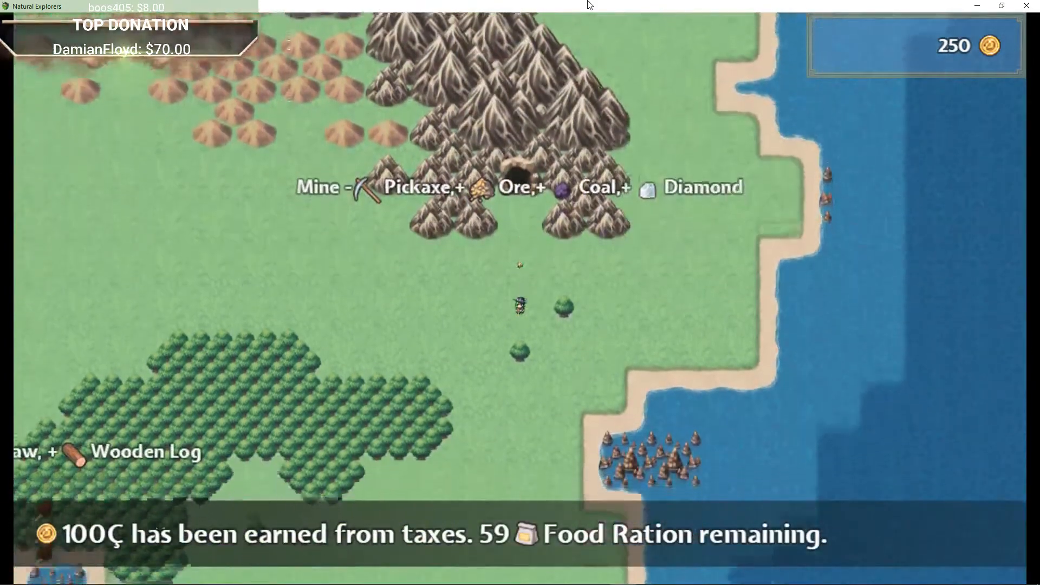
{"action": "key", "text": "Down"}
{"action": "key", "text": "Down"}
{"action": "key", "text": "Left"}
{"action": "key", "text": "Left"}
{"action": "key", "text": "Left"}
{"action": "key", "text": "Left"}
{"action": "key", "text": "Left"}
{"action": "key", "text": "Left"}
{"action": "key", "text": "Left"}
{"action": "key", "text": "Left"}
{"action": "key", "text": "Left"}
{"action": "key", "text": "Left"}
{"action": "key", "text": "Left"}
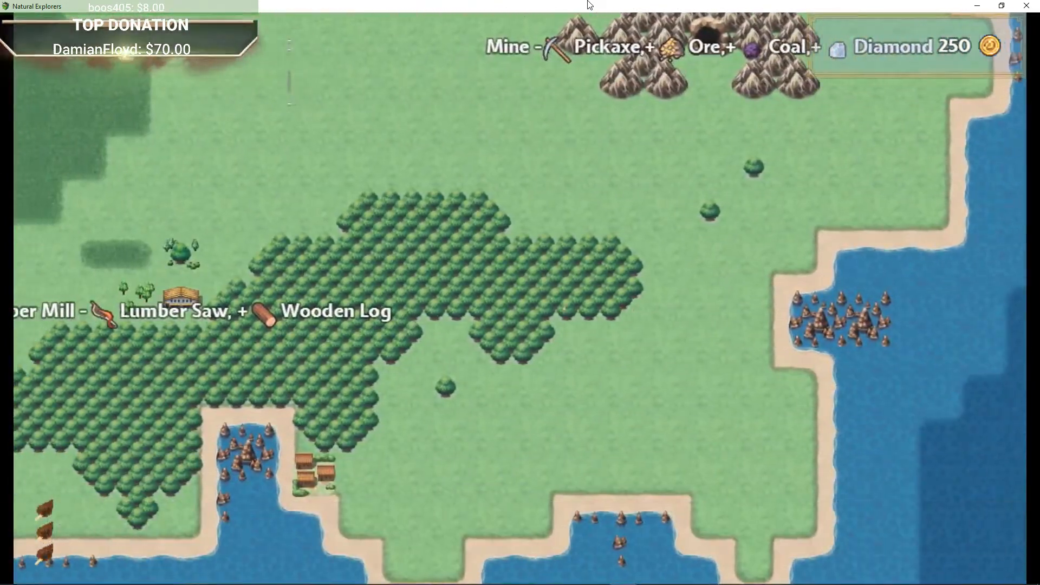
{"action": "key", "text": "Left"}
{"action": "key", "text": "Left"}
{"action": "key", "text": "Left"}
{"action": "key", "text": "Left"}
{"action": "key", "text": "Left"}
{"action": "key", "text": "Left"}
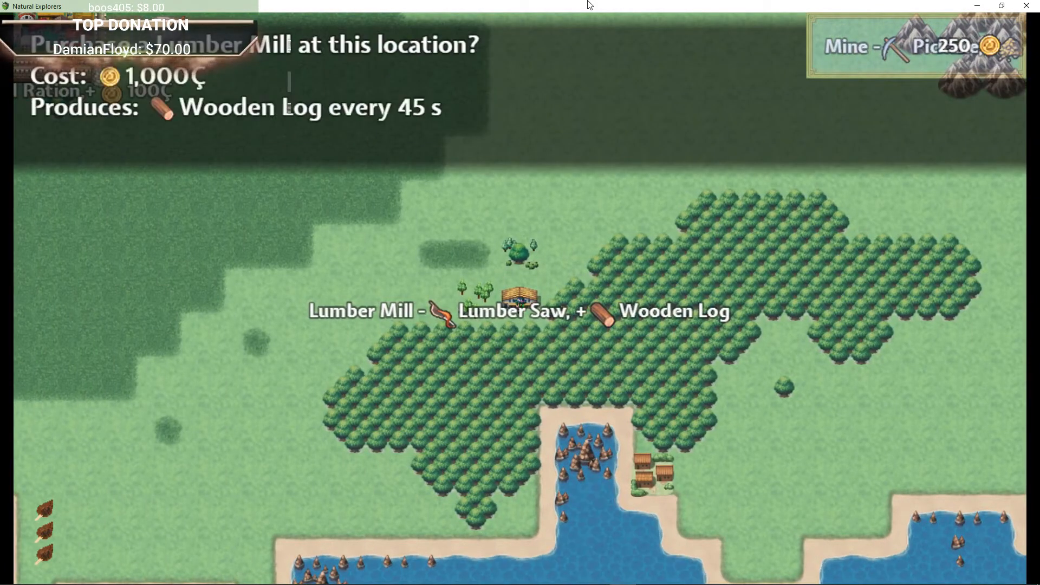
{"action": "key", "text": "Return"}
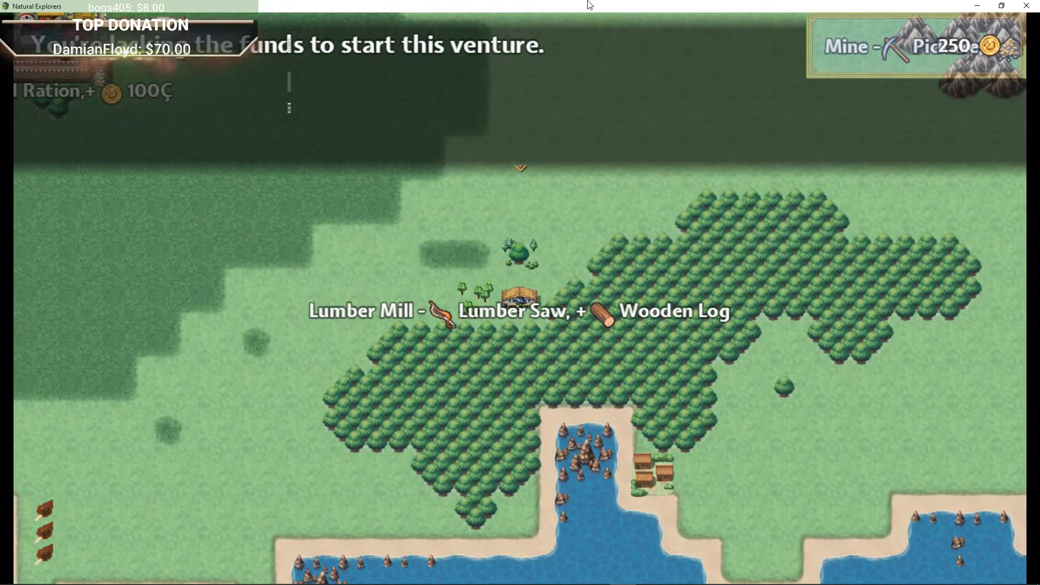
{"action": "key", "text": "Return"}
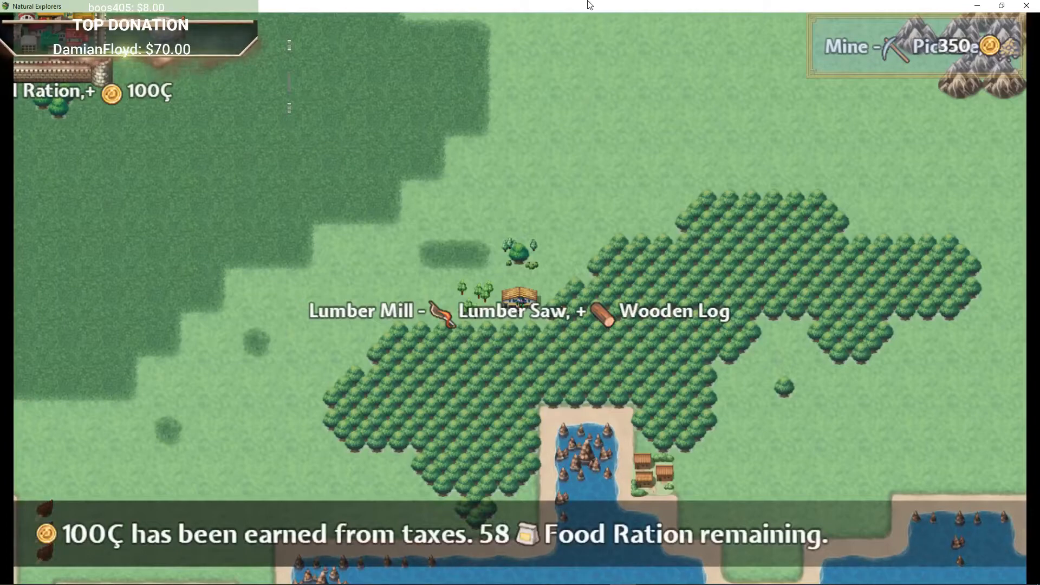
Step: Travel south into the coastal village below the Lumber Mill and walk through it
{"action": "key", "text": "Left"}
{"action": "key", "text": "Down"}
{"action": "key", "text": "Down"}
{"action": "key", "text": "Down"}
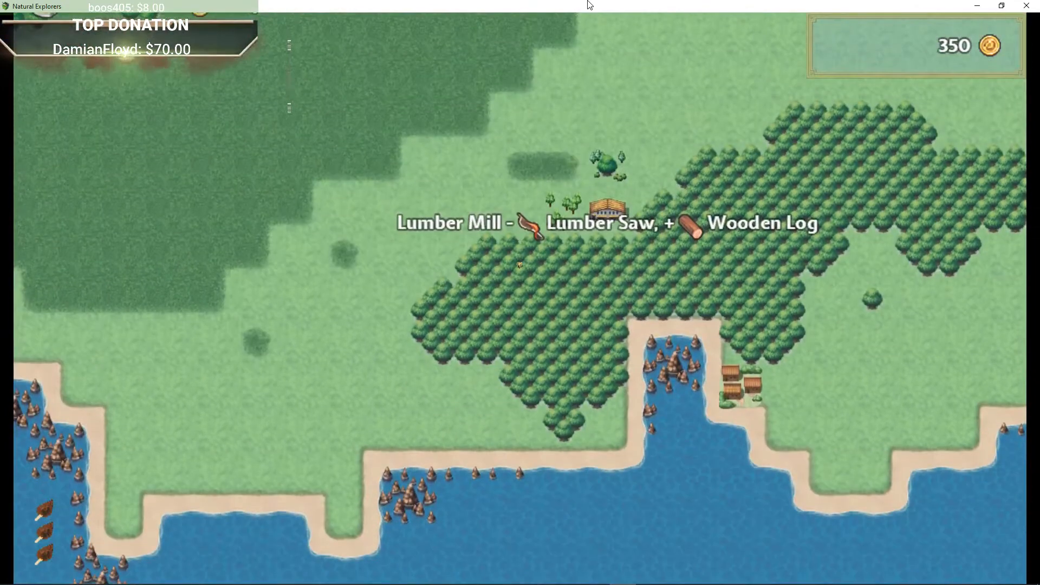
{"action": "key", "text": "Right"}
{"action": "key", "text": "Down"}
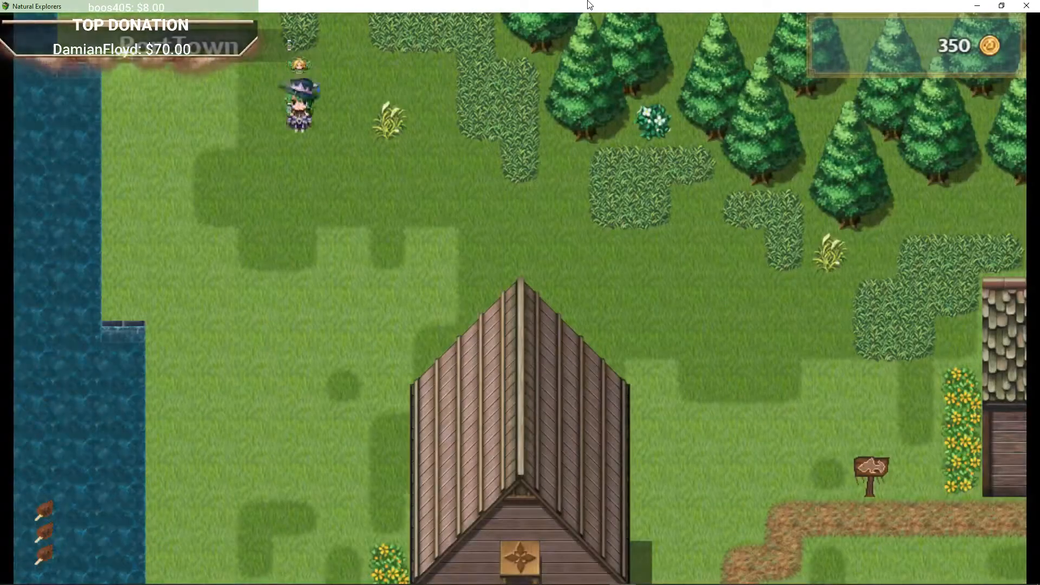
{"action": "key", "text": "Right"}
{"action": "key", "text": "Down"}
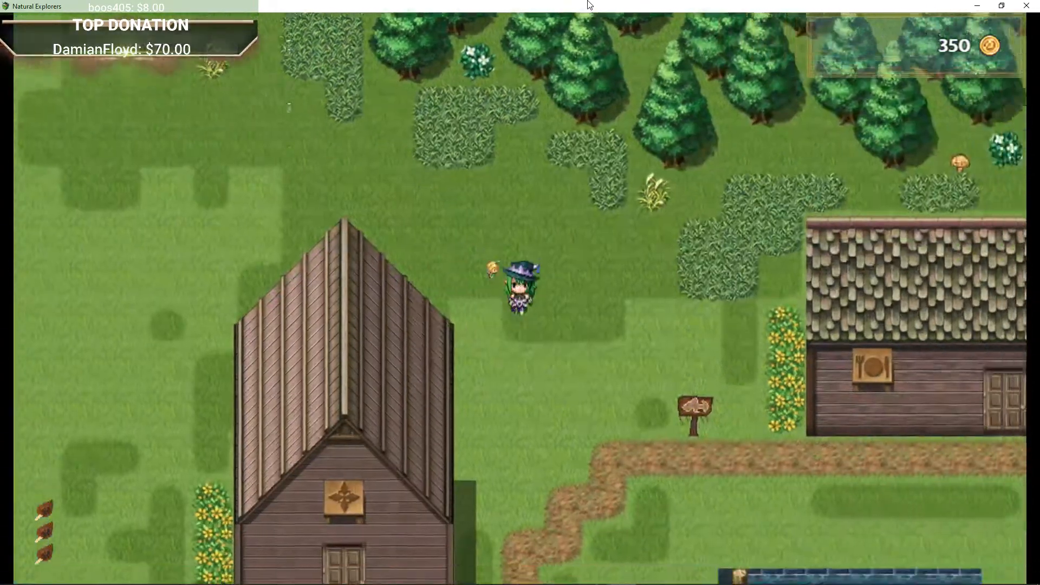
{"action": "key", "text": "Down"}
{"action": "key", "text": "Right"}
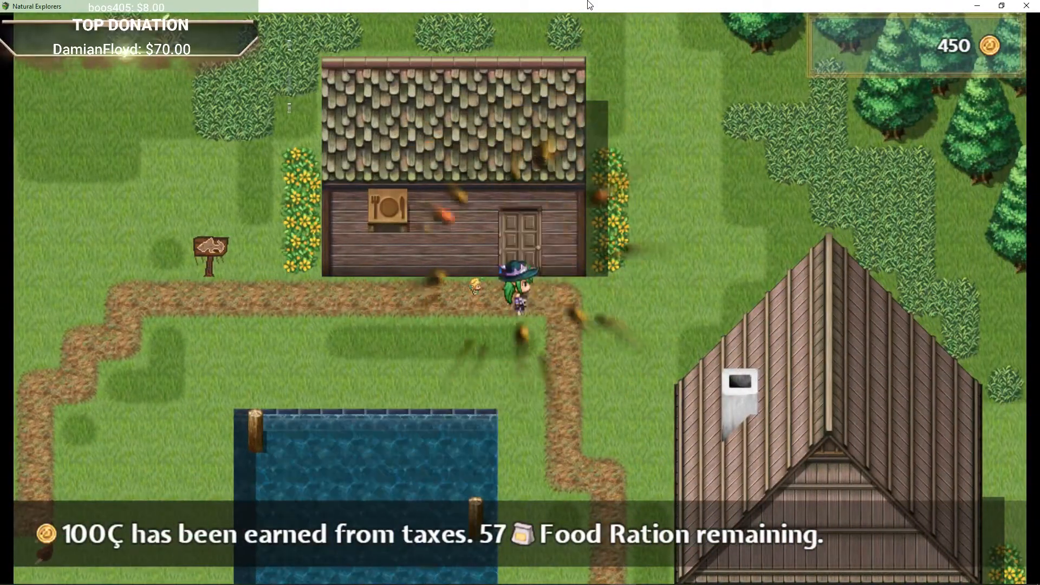
Step: Walk west along the path to the wooden house and enter it
{"action": "key", "text": "Left"}
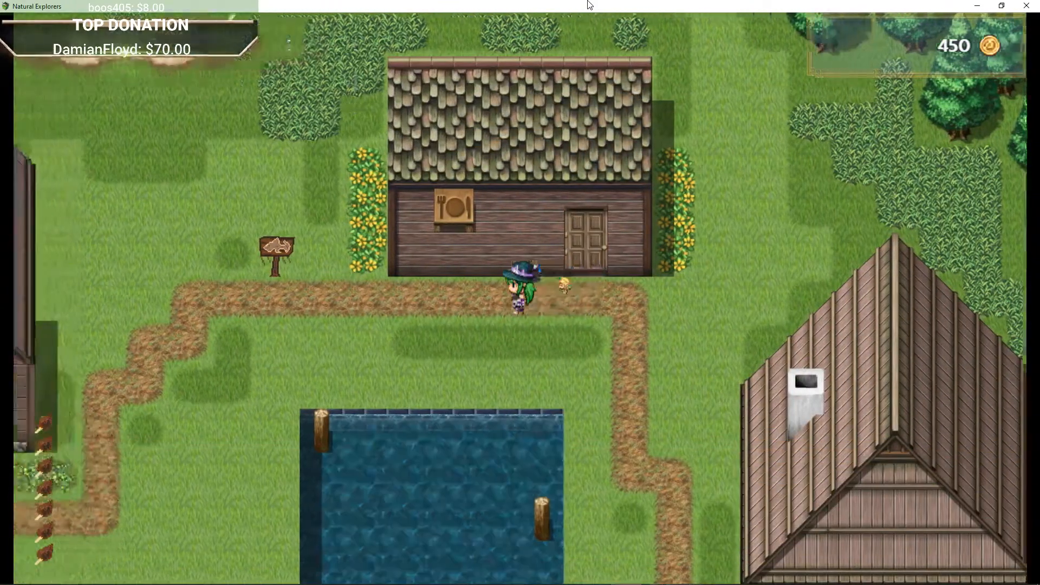
{"action": "key", "text": "Down"}
{"action": "key", "text": "Left"}
{"action": "key", "text": "Down"}
{"action": "key", "text": "Left"}
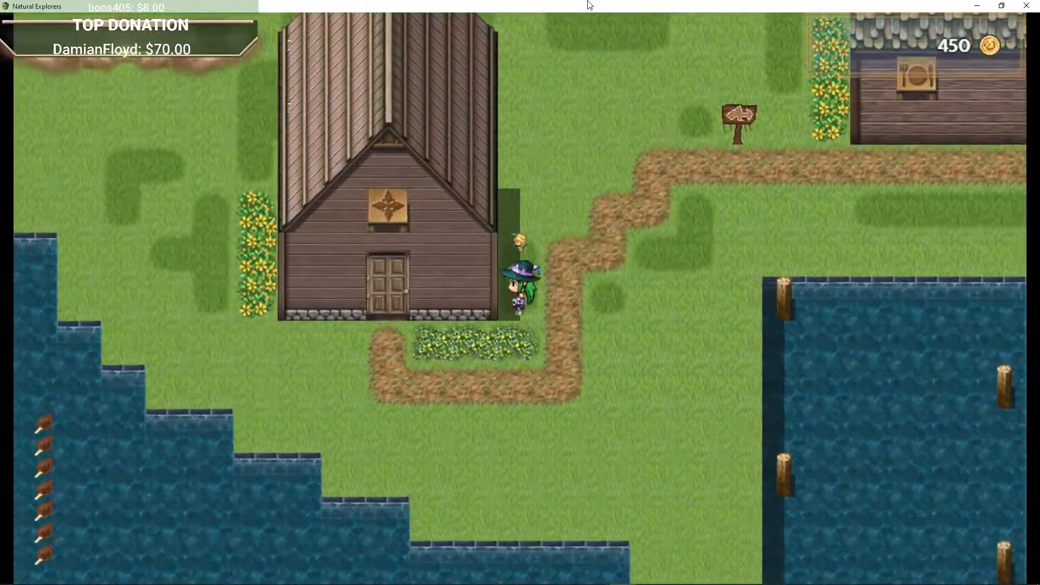
{"action": "key", "text": "Down"}
{"action": "key", "text": "Left"}
{"action": "key", "text": "Up"}
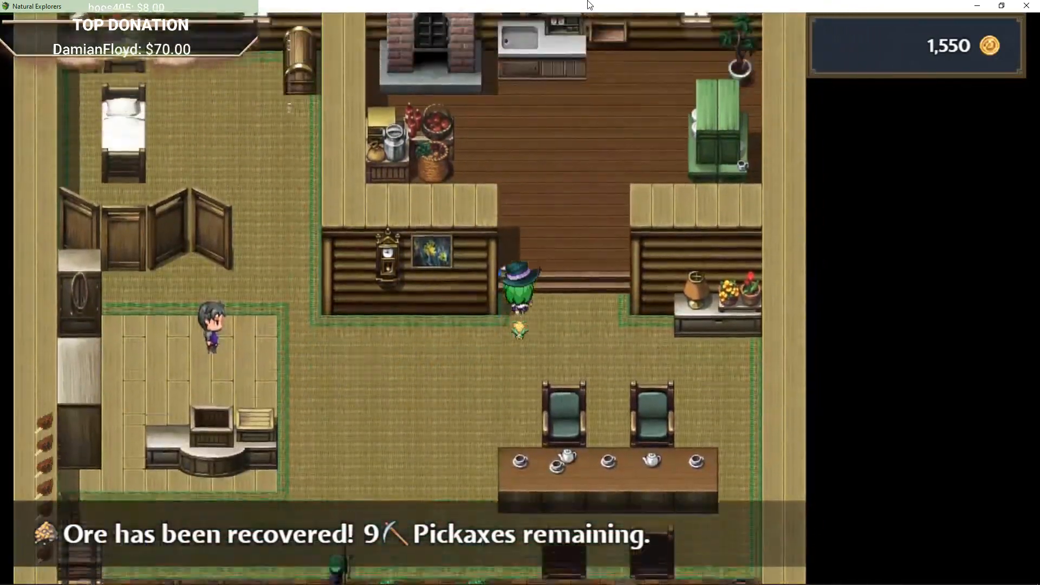
Step: Explore the kitchen area inside the house
{"action": "key", "text": "Left"}
{"action": "key", "text": "Up"}
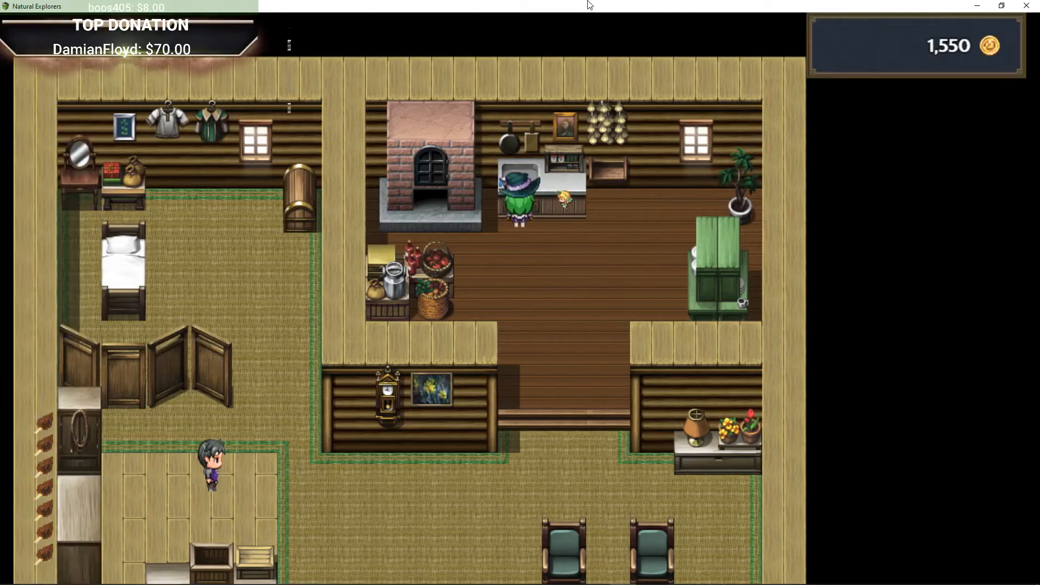
{"action": "key", "text": "Down"}
{"action": "key", "text": "Left"}
{"action": "key", "text": "Right"}
{"action": "key", "text": "Down"}
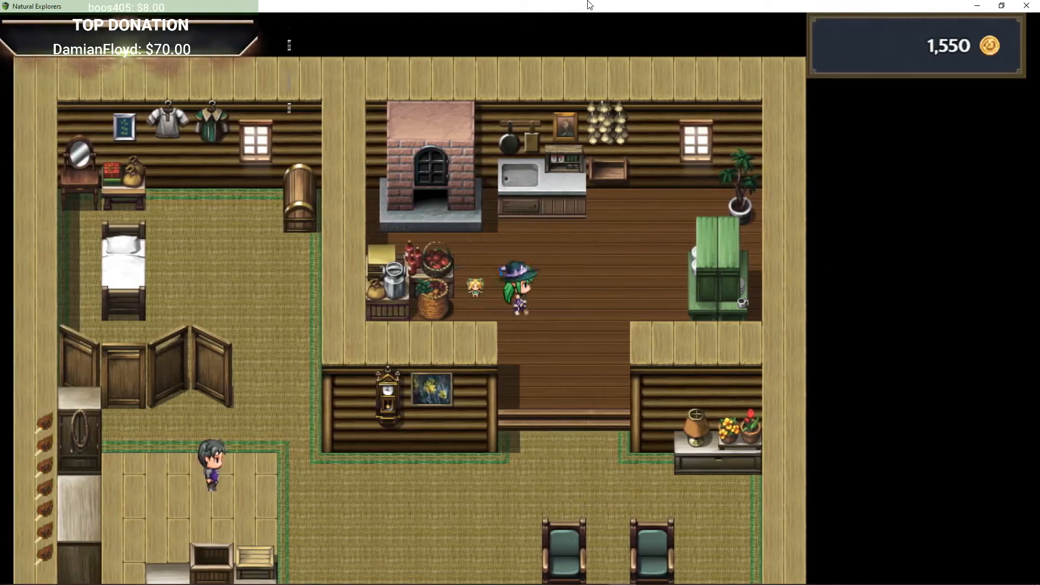
{"action": "key", "text": "Left"}
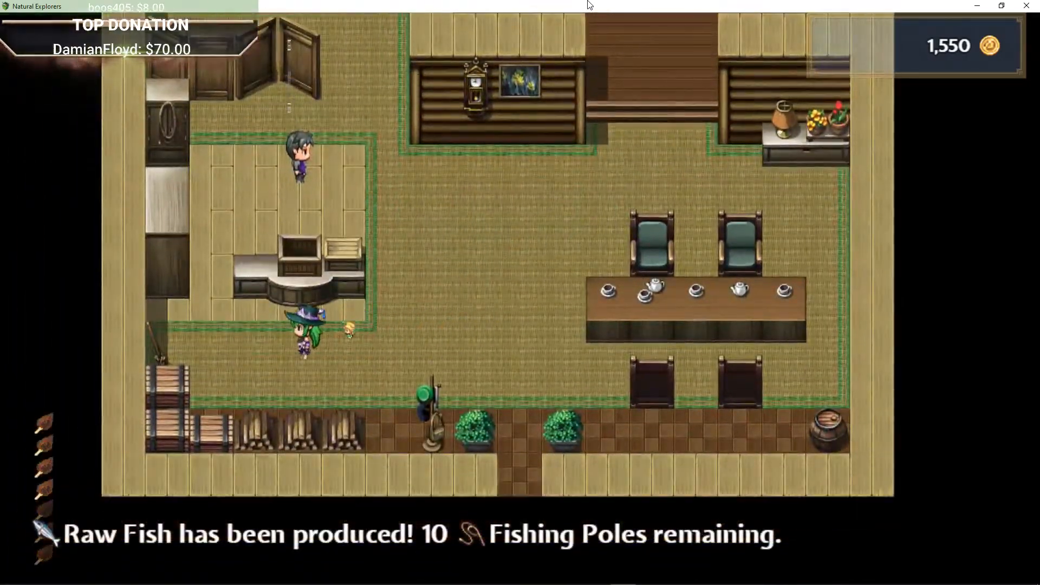
Step: Walk around the bedroom in the house's northwest corner
{"action": "key", "text": "Up"}
{"action": "key", "text": "Right"}
{"action": "key", "text": "Up"}
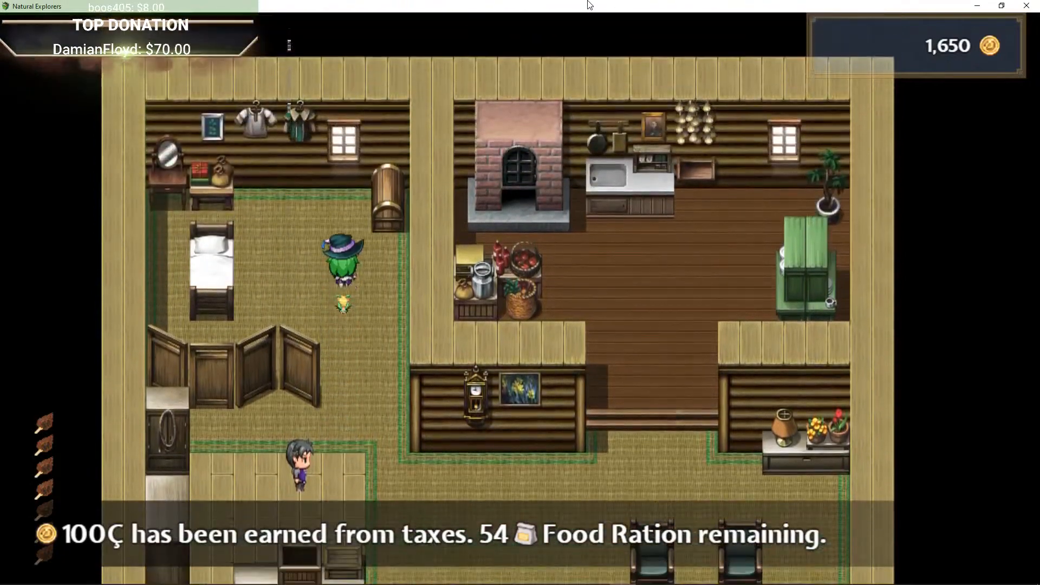
{"action": "key", "text": "Left"}
{"action": "key", "text": "Up"}
{"action": "key", "text": "Right"}
{"action": "key", "text": "Down"}
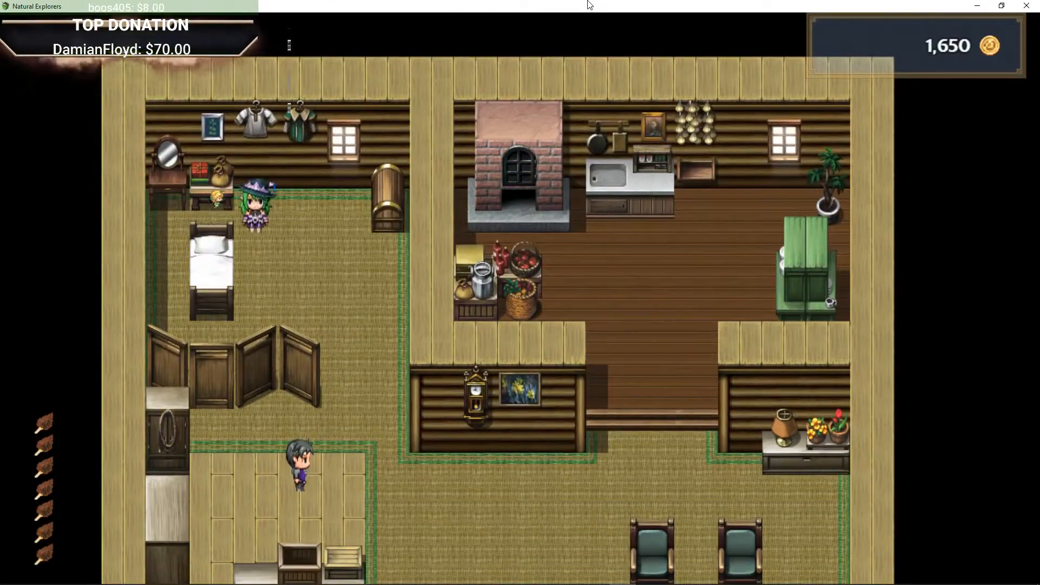
{"action": "key", "text": "Left"}
{"action": "key", "text": "Up"}
{"action": "key", "text": "Right"}
{"action": "key", "text": "Down"}
{"action": "key", "text": "Up"}
{"action": "key", "text": "Down"}
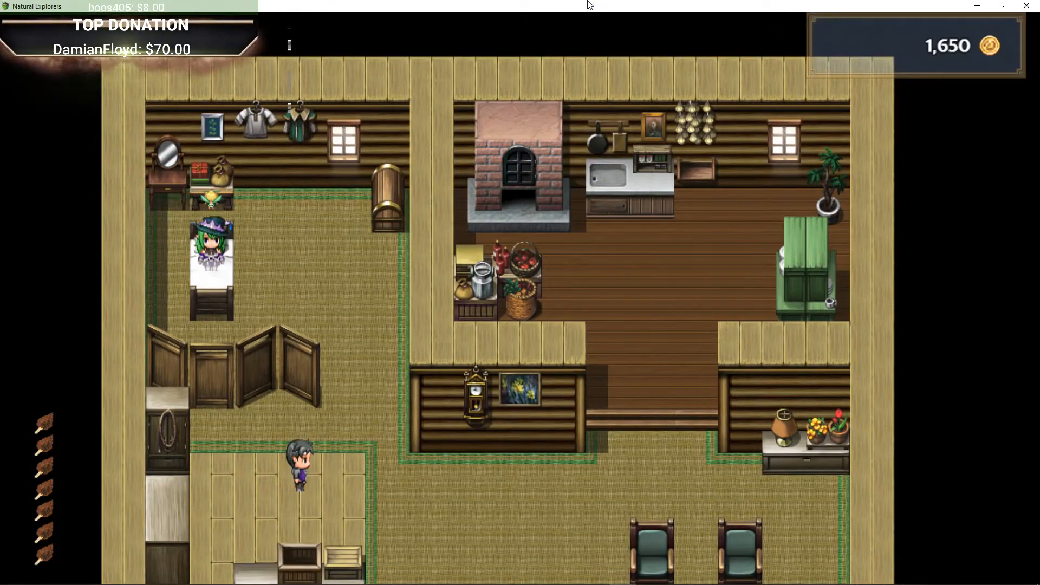
{"action": "key", "text": "Left"}
{"action": "key", "text": "Down"}
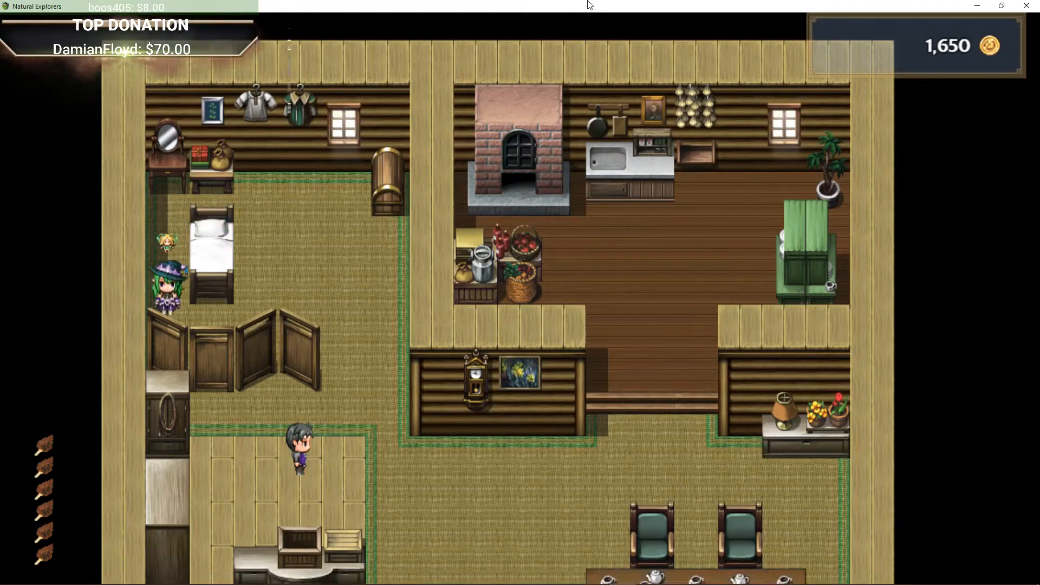
Step: Walk back down to the man standing behind the counter
{"action": "key", "text": "Right"}
{"action": "key", "text": "Up"}
{"action": "key", "text": "Left"}
{"action": "key", "text": "Down"}
{"action": "key", "text": "Right"}
{"action": "key", "text": "Right"}
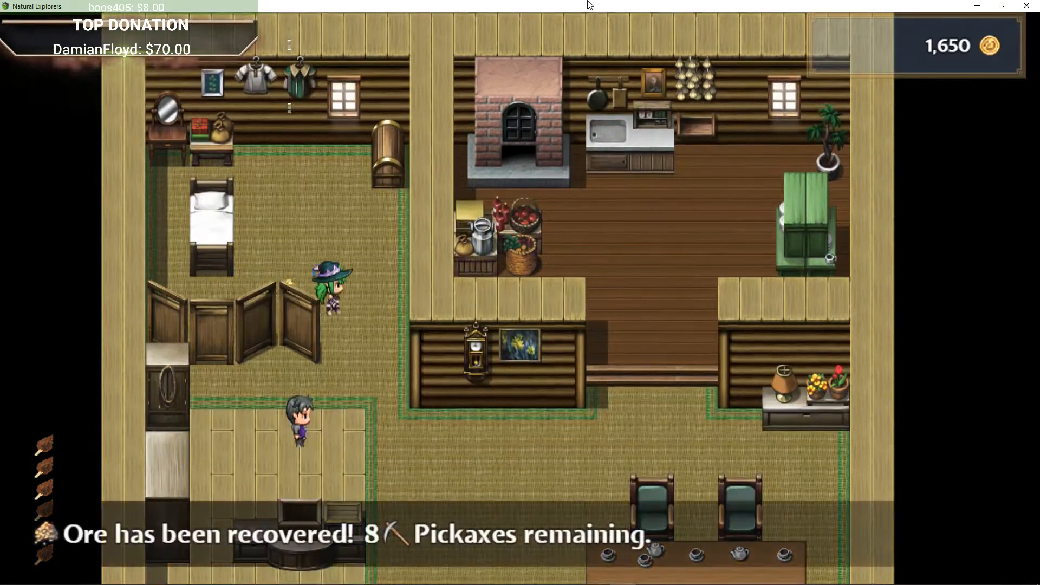
{"action": "key", "text": "Down"}
{"action": "key", "text": "Left"}
{"action": "key", "text": "Down"}
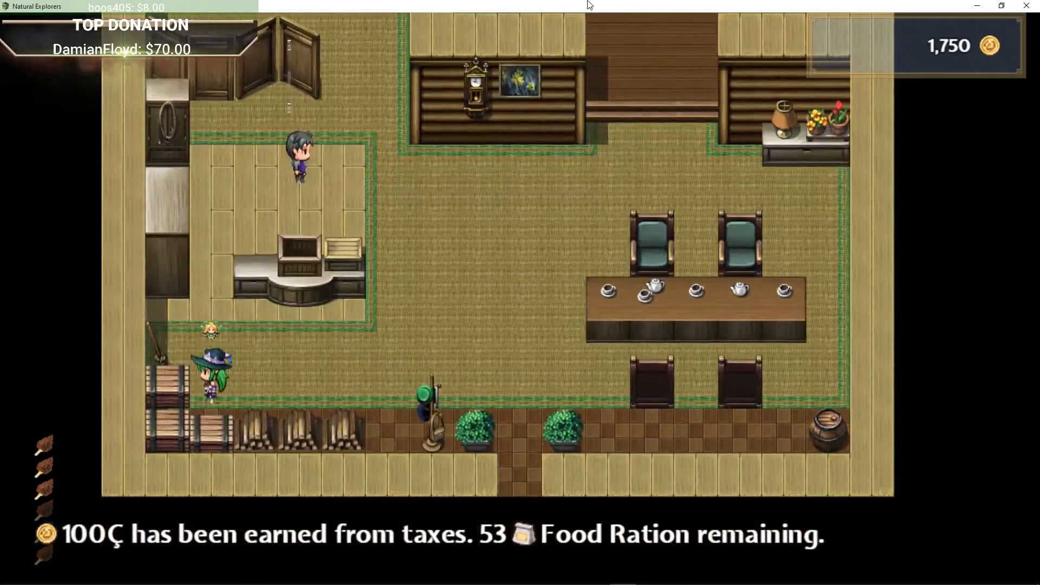
{"action": "key", "text": "Right"}
{"action": "key", "text": "Up"}
{"action": "key", "text": "Left"}
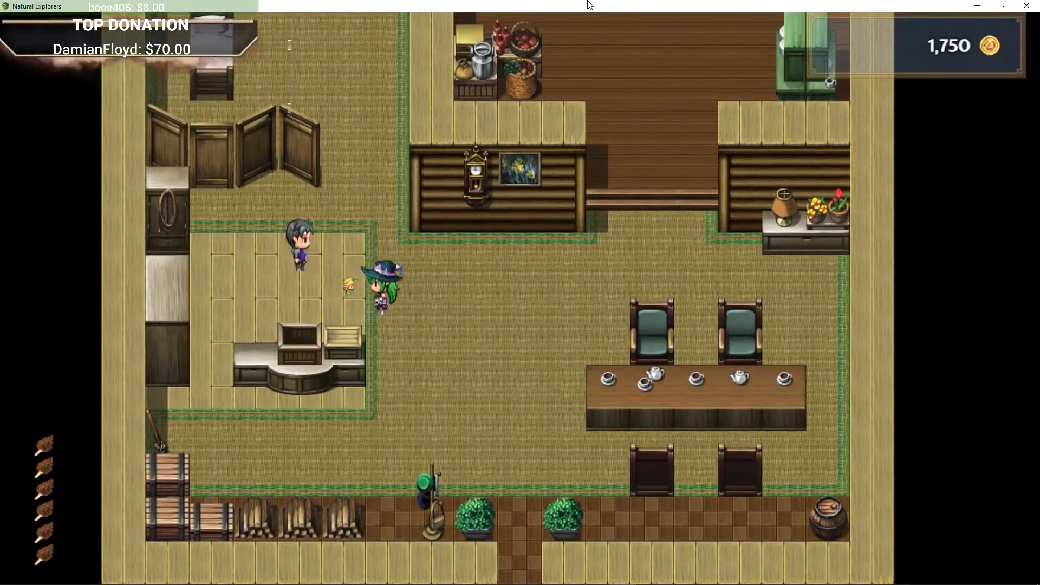
{"action": "key", "text": "Up"}
{"action": "key", "text": "Left"}
Step: Talk to the man behind the counter and read through his dialogue
{"action": "key", "text": "Return"}
{"action": "key", "text": "Return"}
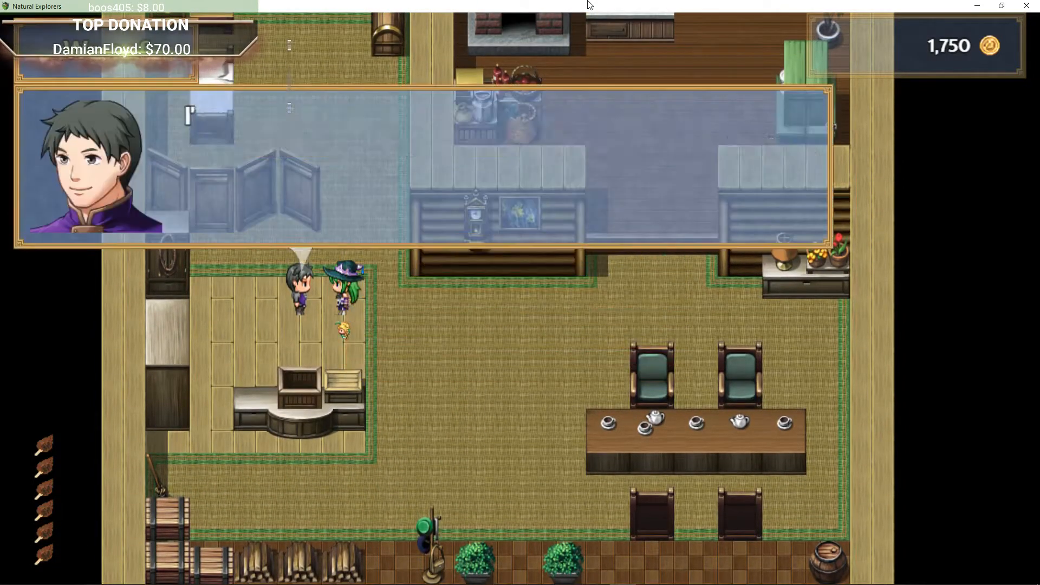
{"action": "key", "text": "Return"}
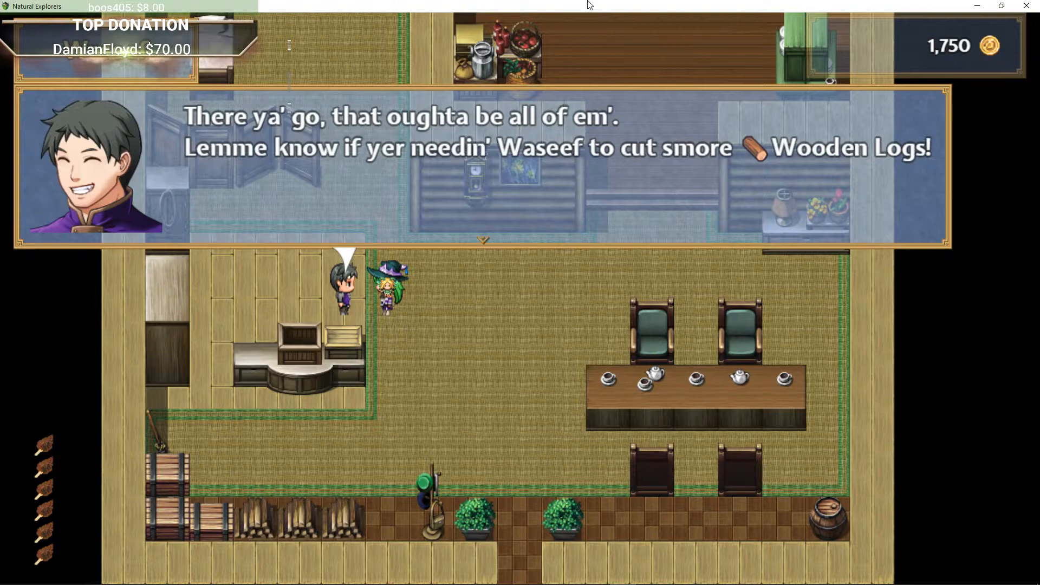
{"action": "key", "text": "Return"}
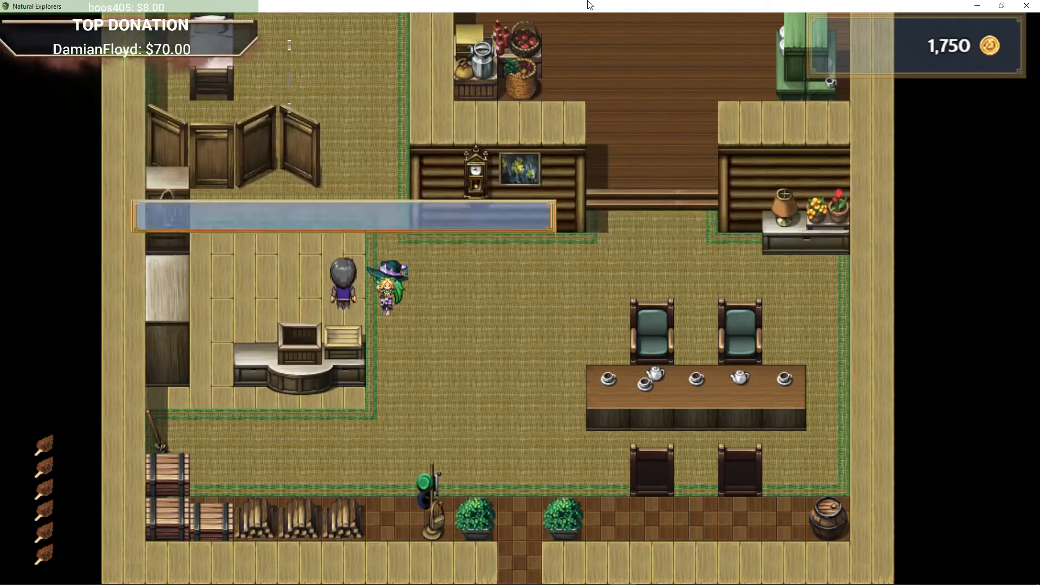
Step: Speak to Waseef again, finish his dialogue, and step away from the counter
{"action": "key", "text": "Right"}
{"action": "key", "text": "Left"}
{"action": "key", "text": "Up"}
{"action": "key", "text": "Left"}
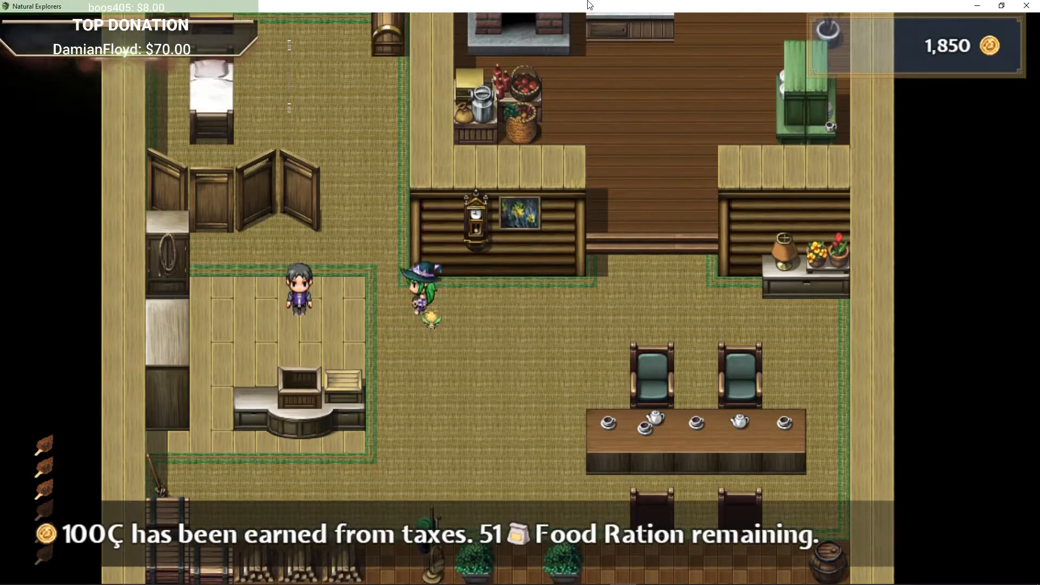
{"action": "key", "text": "Return"}
{"action": "key", "text": "Down"}
{"action": "key", "text": "Return"}
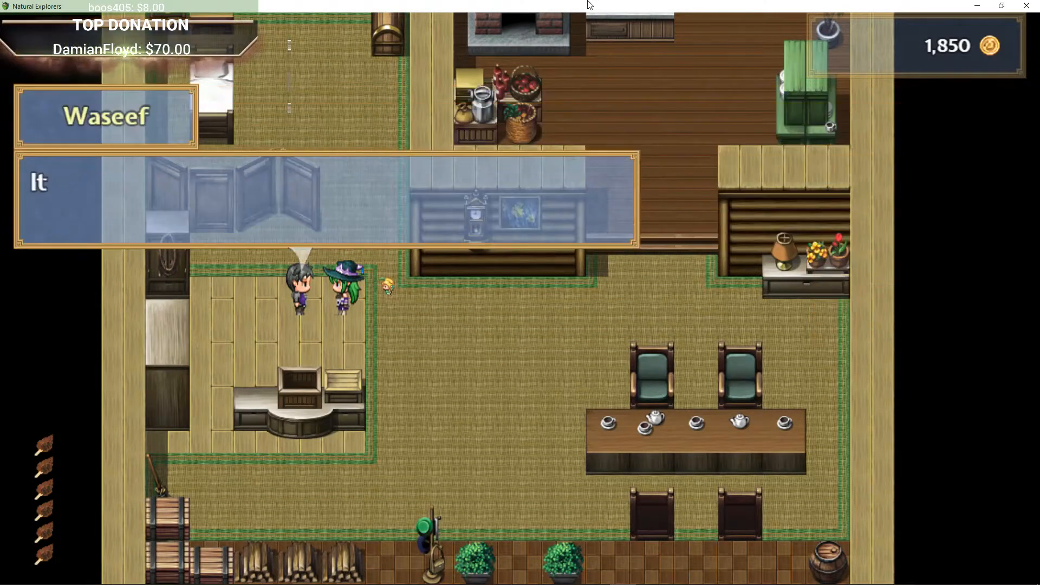
{"action": "key", "text": "Return"}
{"action": "key", "text": "Return"}
{"action": "key", "text": "Right"}
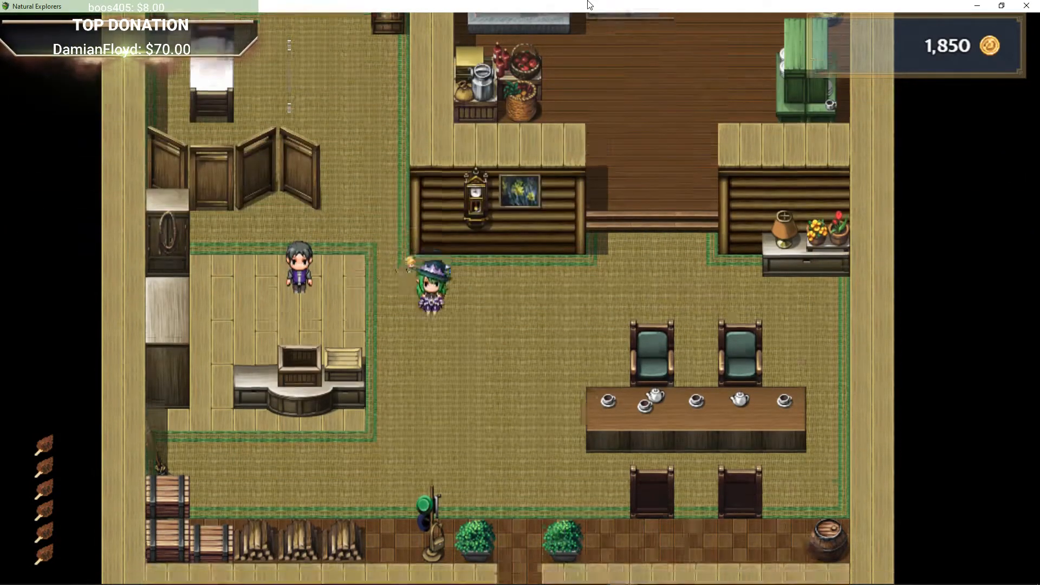
Step: Walk down through the house and exit it into the town
{"action": "key", "text": "Down"}
{"action": "key", "text": "Right"}
{"action": "key", "text": "Down"}
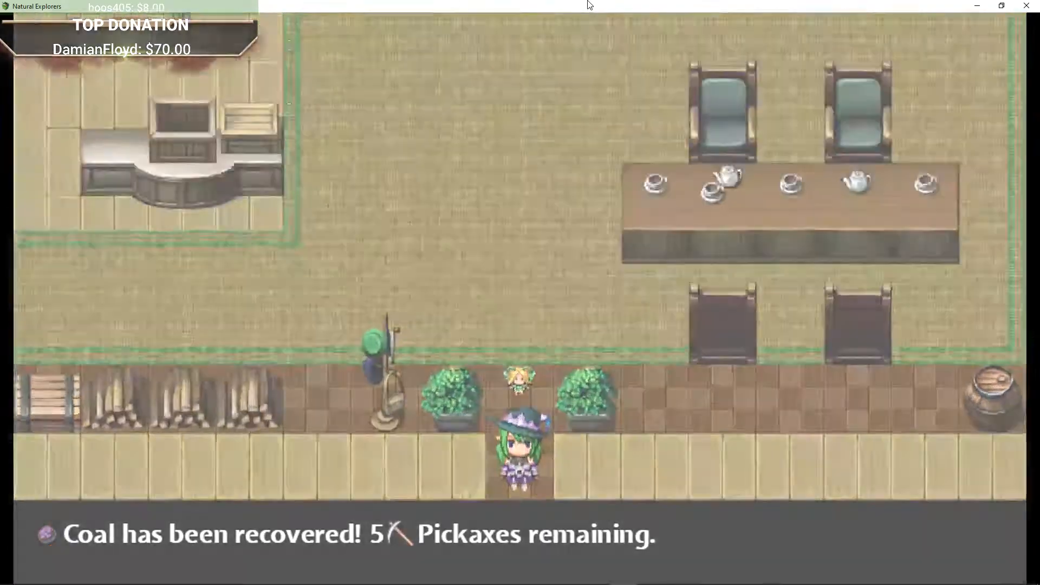
{"action": "key", "text": "Right"}
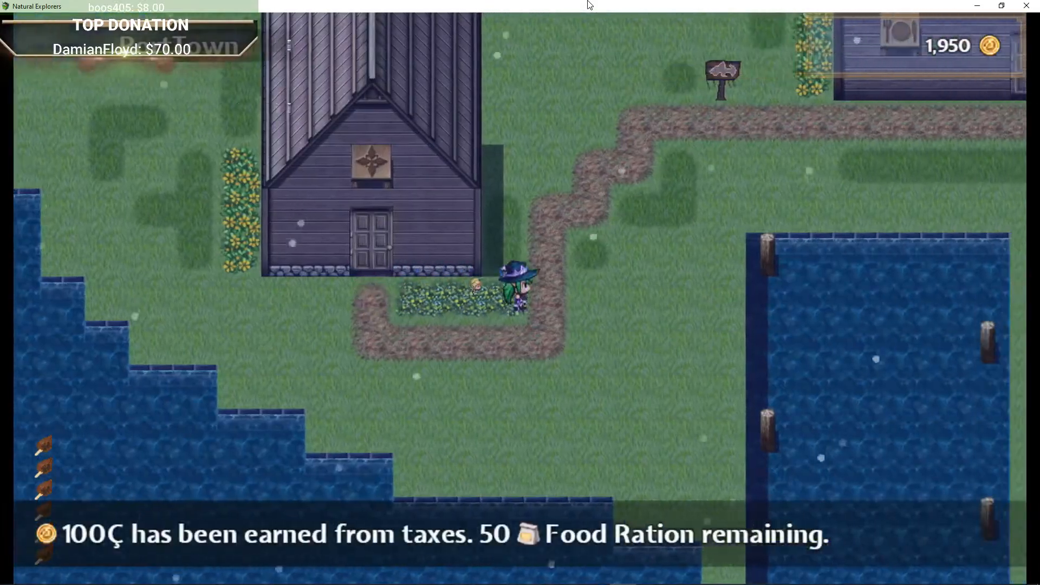
Step: Walk north out of the town onto the world map
{"action": "key", "text": "Up"}
{"action": "key", "text": "Up"}
{"action": "key", "text": "Left"}
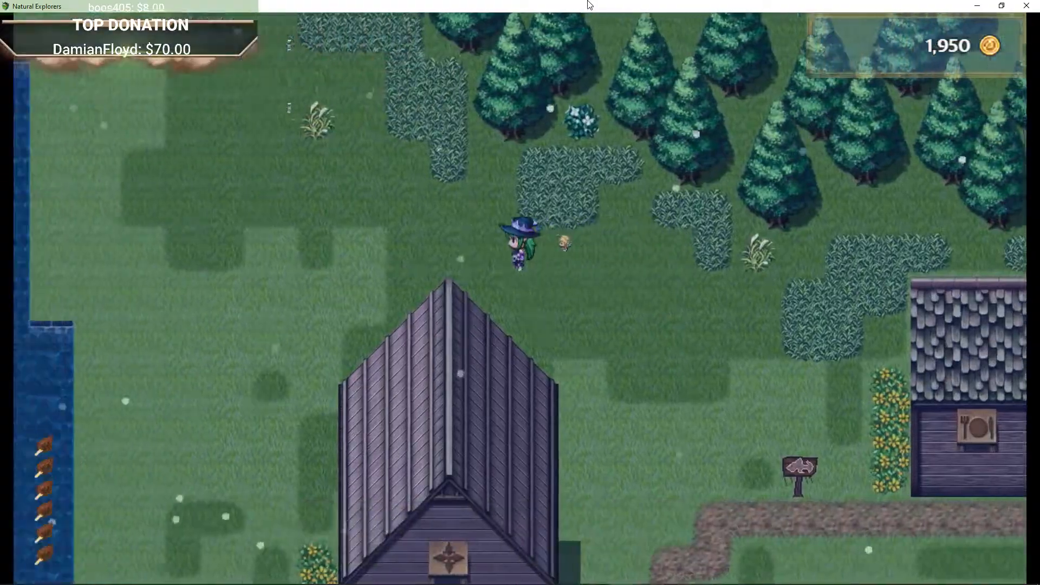
{"action": "key", "text": "Up"}
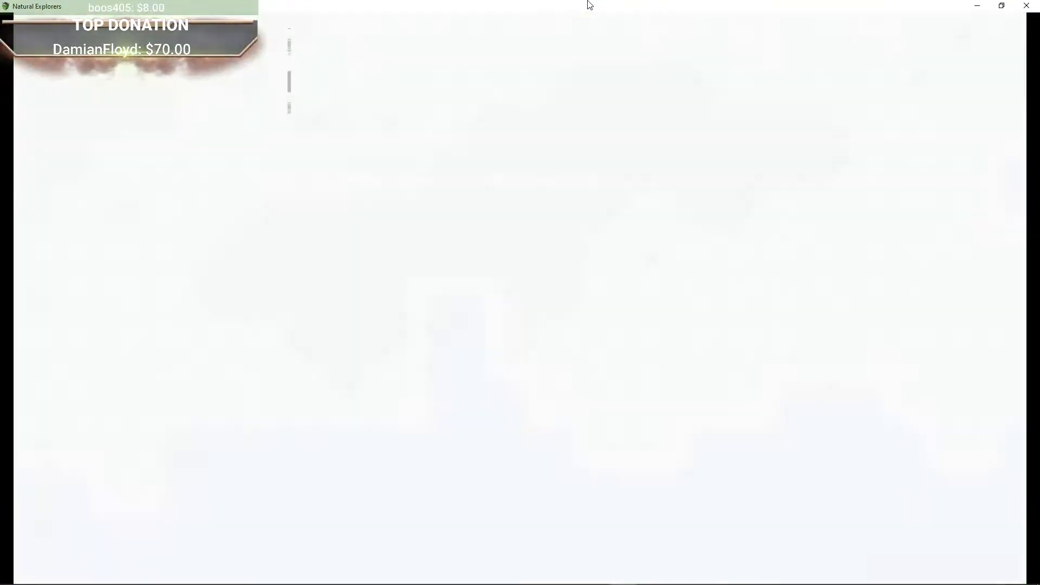
Step: Travel north across the world map toward the Quarry
{"action": "key", "text": "Up"}
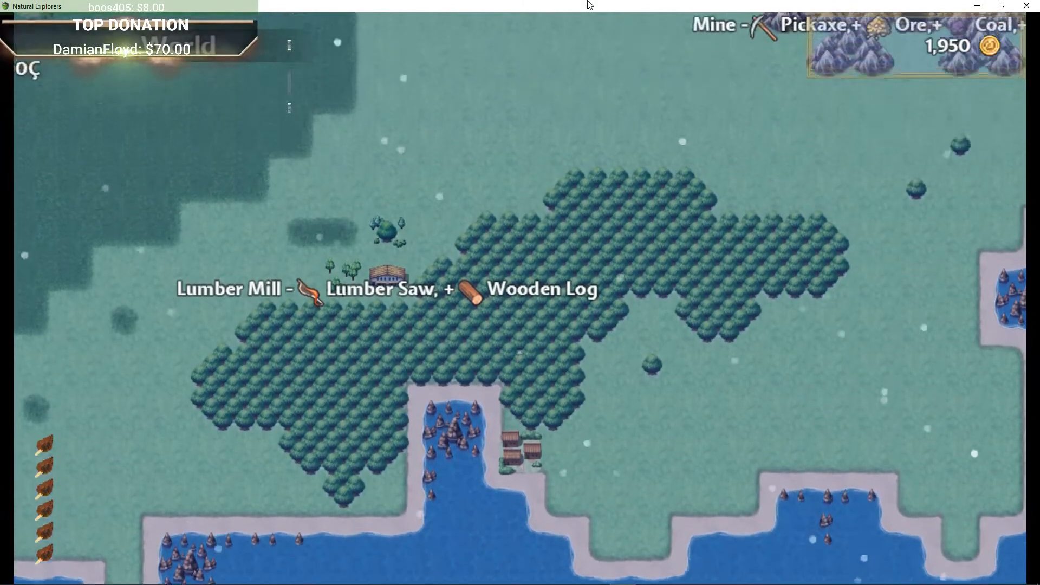
{"action": "key", "text": "Up"}
{"action": "key", "text": "Left"}
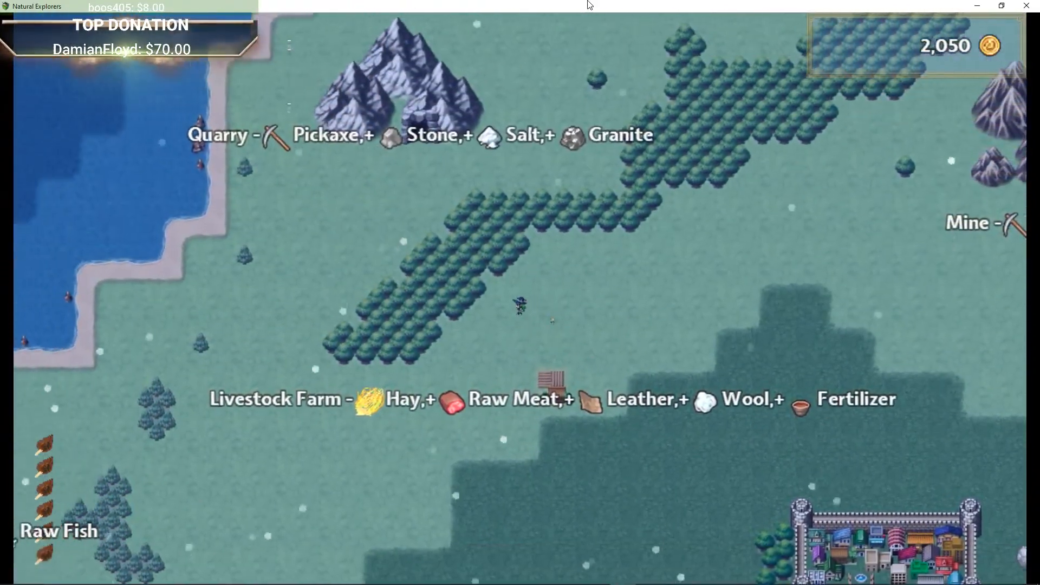
{"action": "key", "text": "Up"}
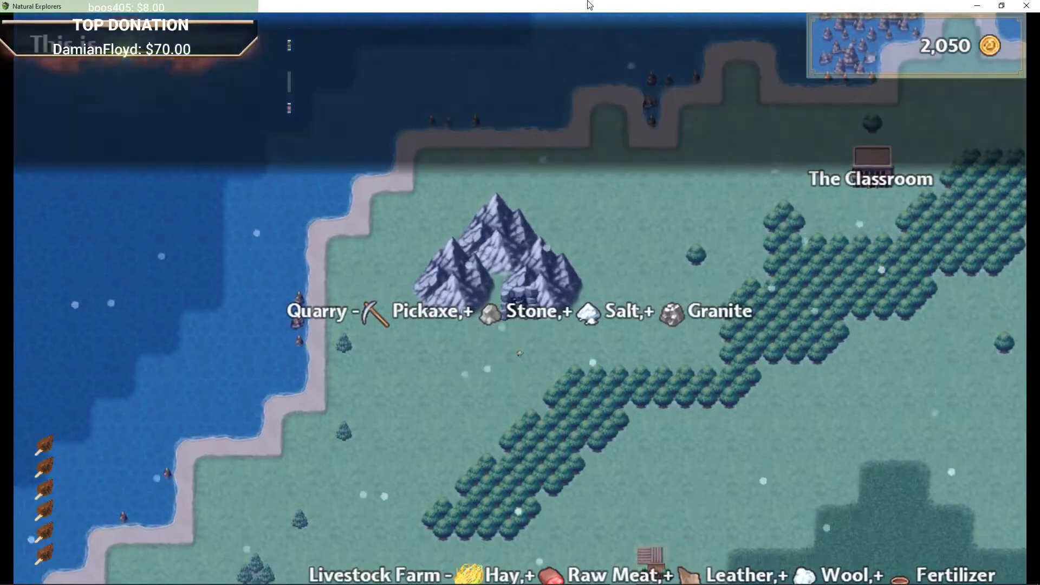
{"action": "key", "text": "Return"}
{"action": "key", "text": "Down"}
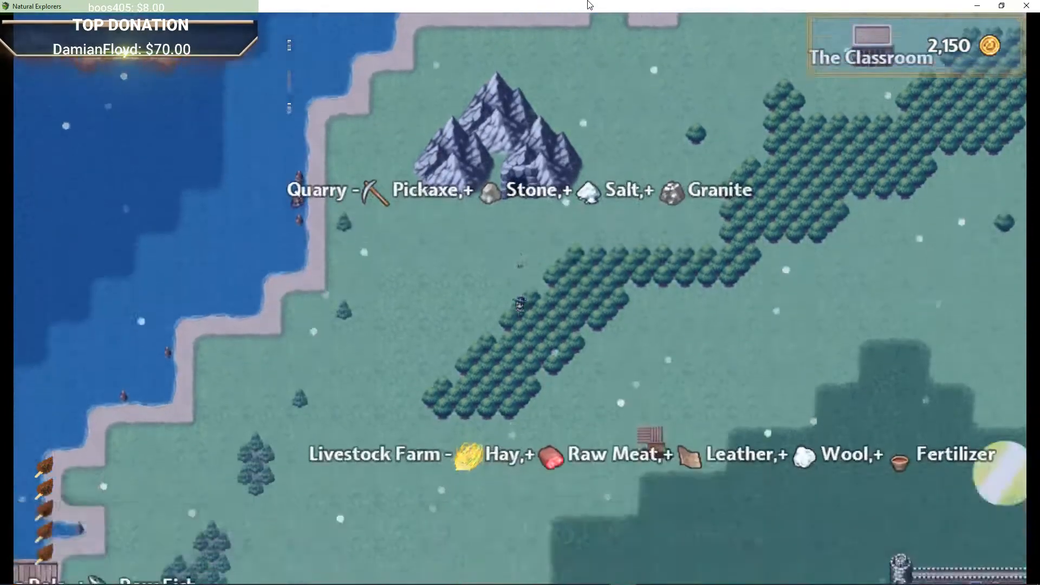
Step: Head south-east past the Livestock Farm and Default Town to the Lumber Mill and buy it
{"action": "key", "text": "Right"}
{"action": "key", "text": "Down"}
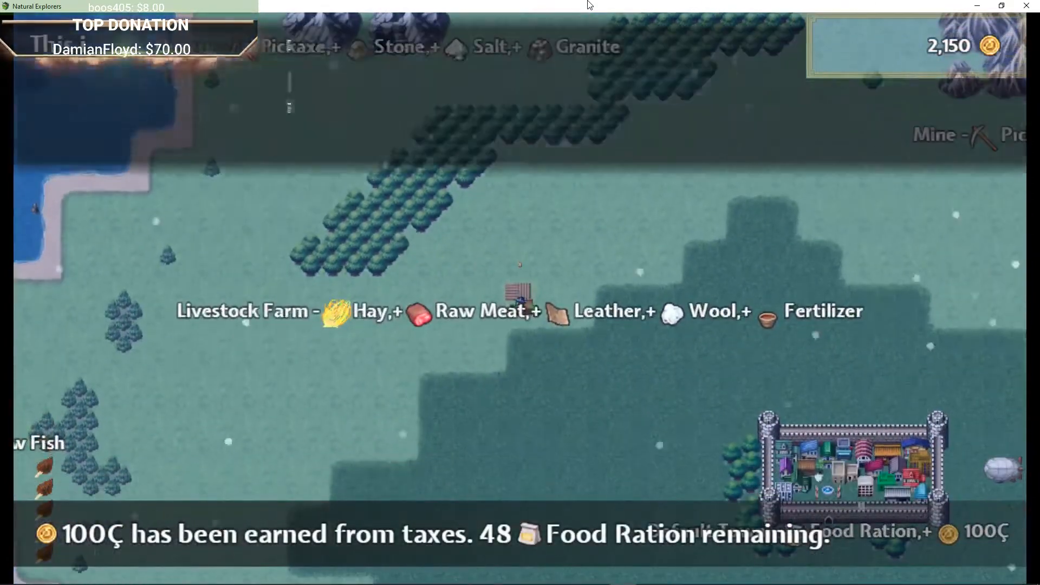
{"action": "key", "text": "Down"}
{"action": "key", "text": "Left"}
{"action": "key", "text": "Down"}
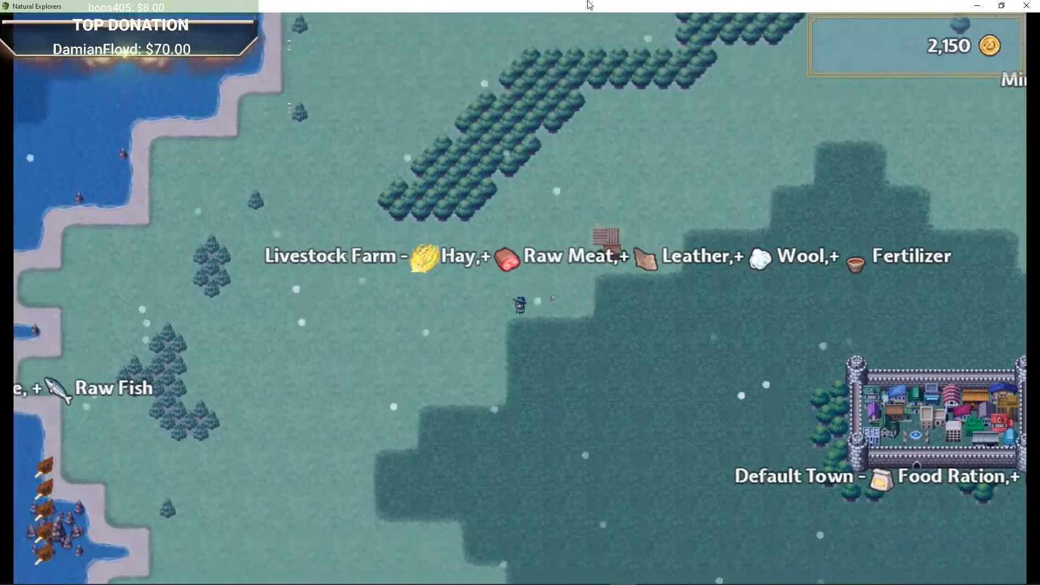
{"action": "key", "text": "Right"}
{"action": "key", "text": "Right"}
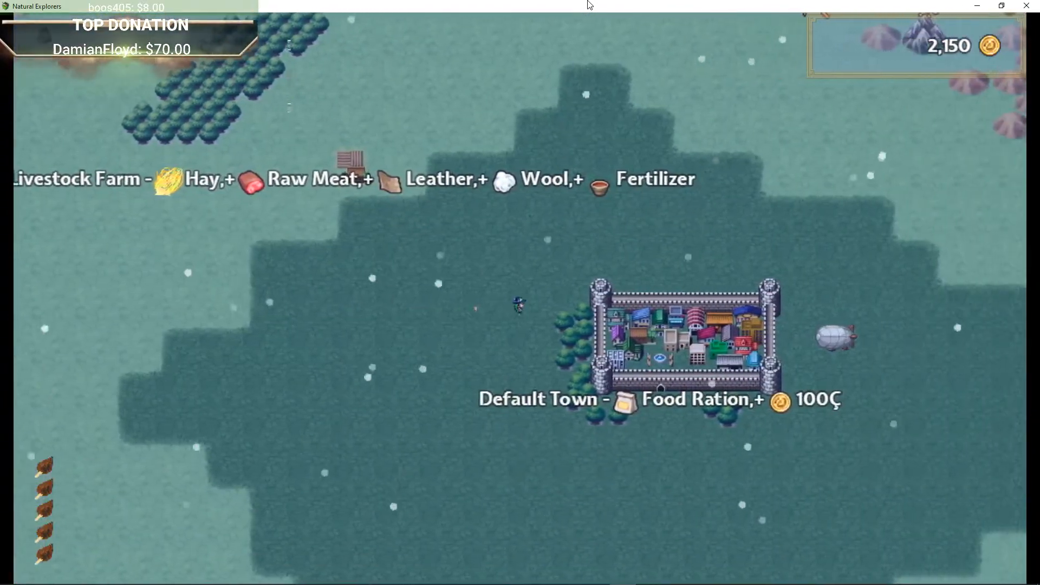
{"action": "key", "text": "Down"}
{"action": "key", "text": "Right"}
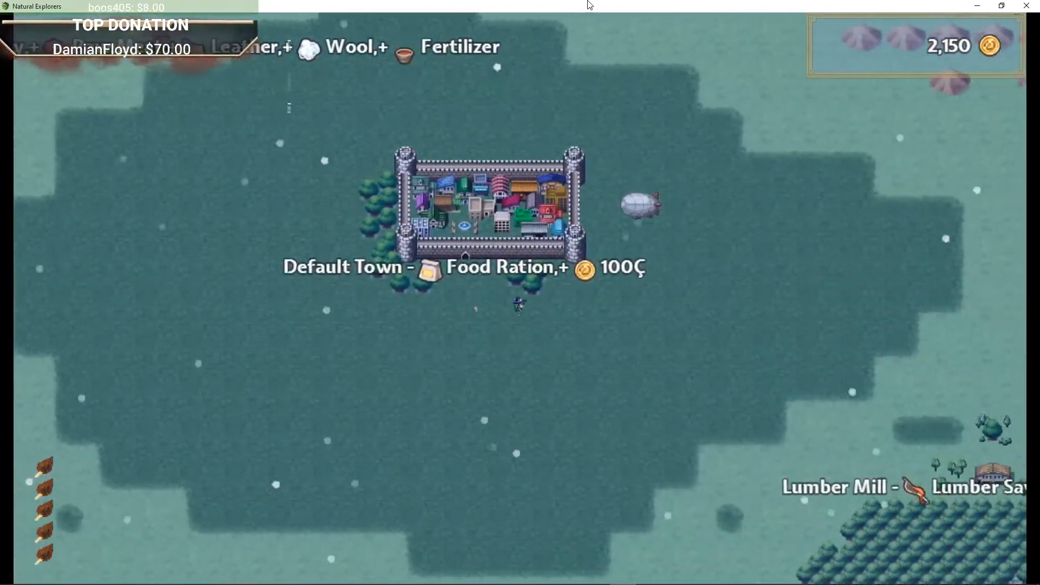
{"action": "key", "text": "Down"}
{"action": "key", "text": "Right"}
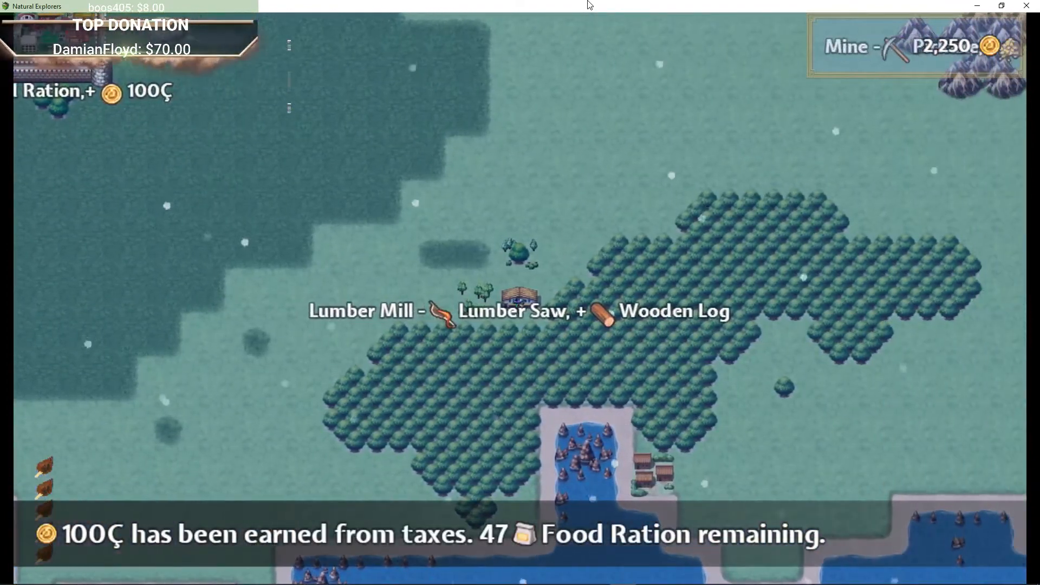
{"action": "key", "text": "Return"}
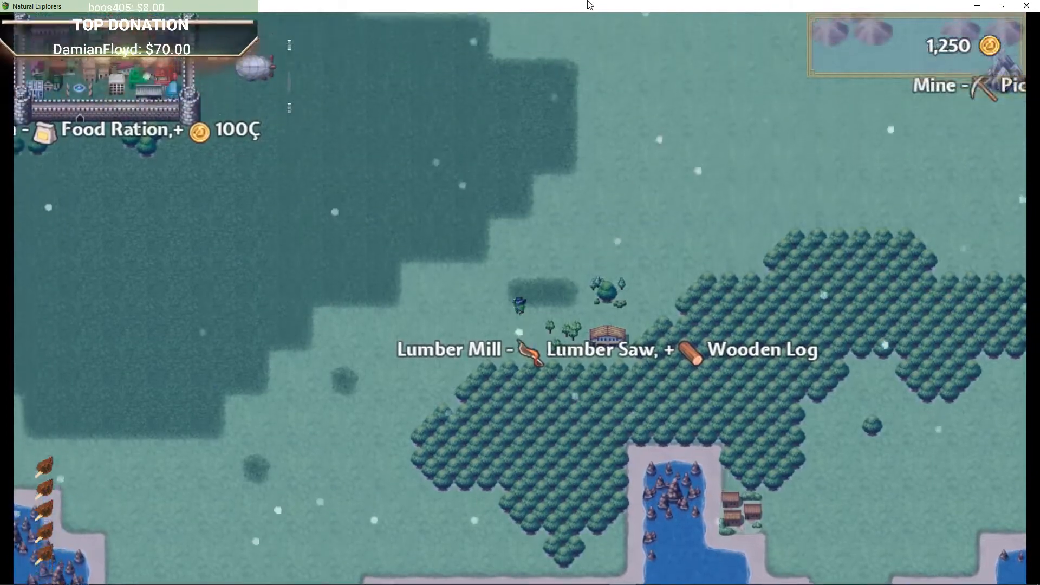
Step: Walk back to the airship beside Default Town and board it
{"action": "key", "text": "Up"}
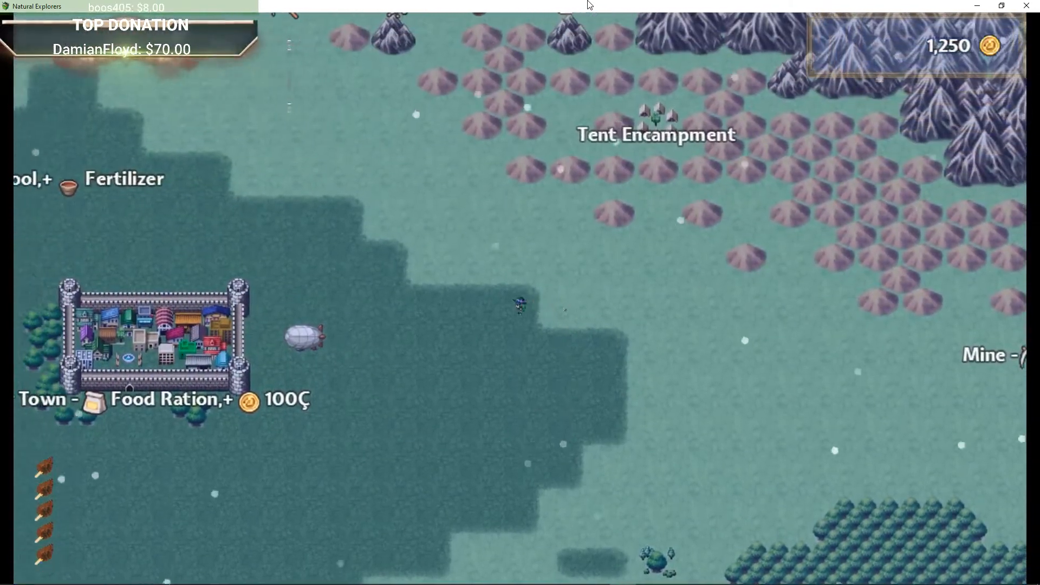
{"action": "key", "text": "Left"}
{"action": "key", "text": "Left"}
{"action": "key", "text": "Down"}
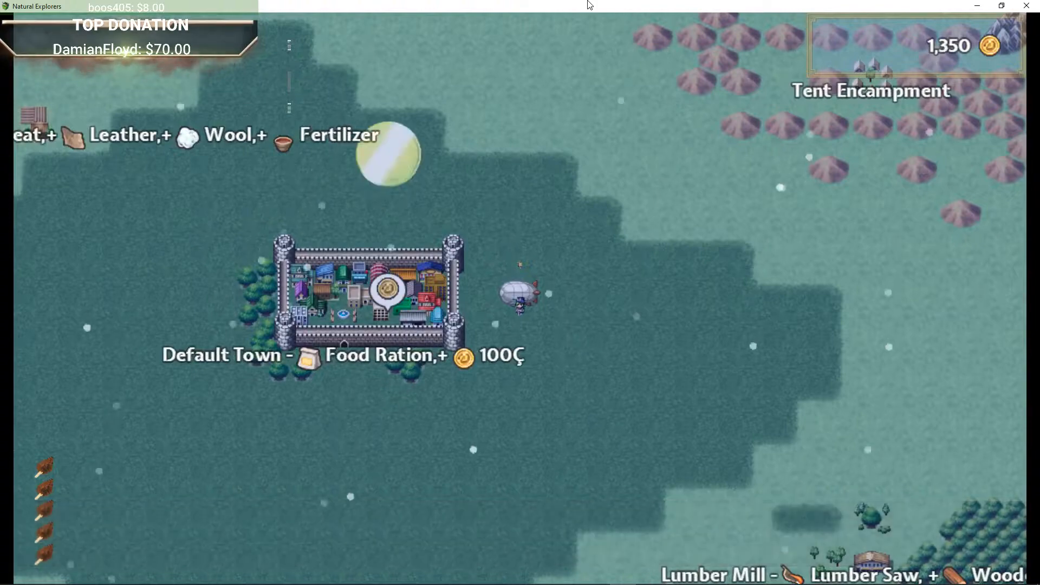
{"action": "key", "text": "Left"}
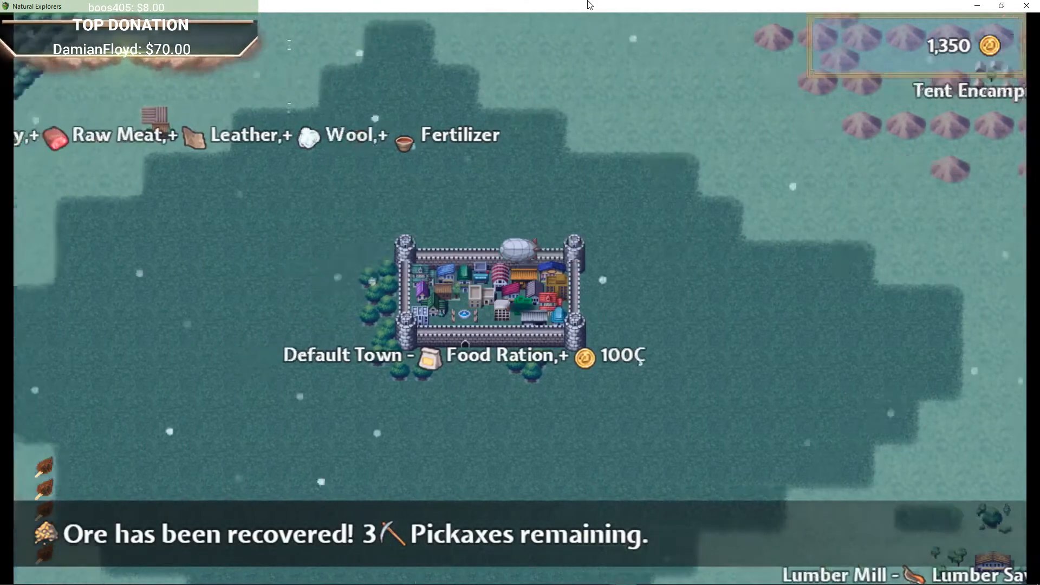
Step: Fly the airship north over the sea to the floating island and land on its landing zone
{"action": "key", "text": "Up"}
{"action": "key", "text": "Right"}
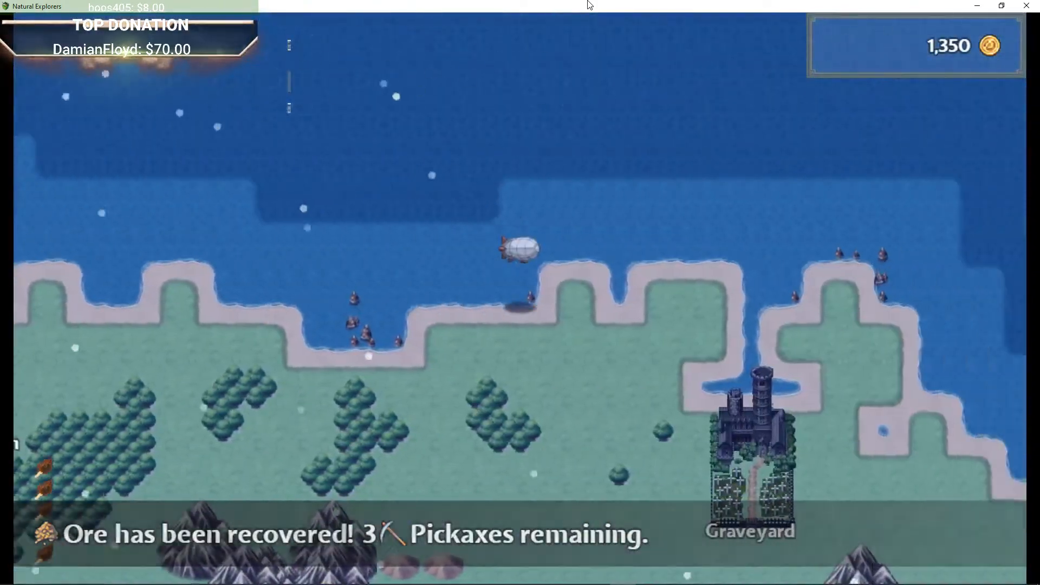
{"action": "key", "text": "Up"}
{"action": "key", "text": "Right"}
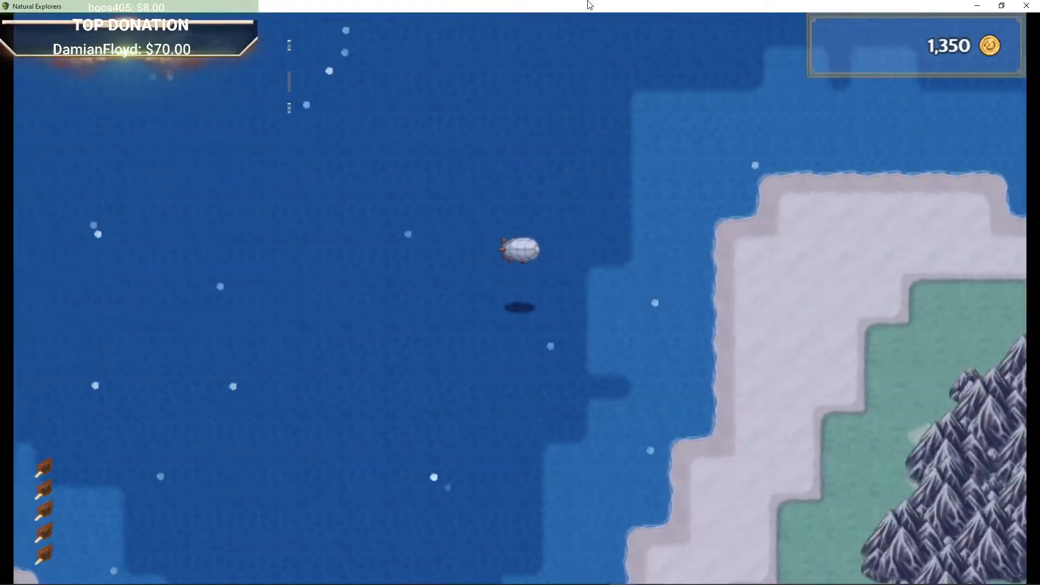
{"action": "key", "text": "Down"}
{"action": "key", "text": "Right"}
{"action": "key", "text": "Up"}
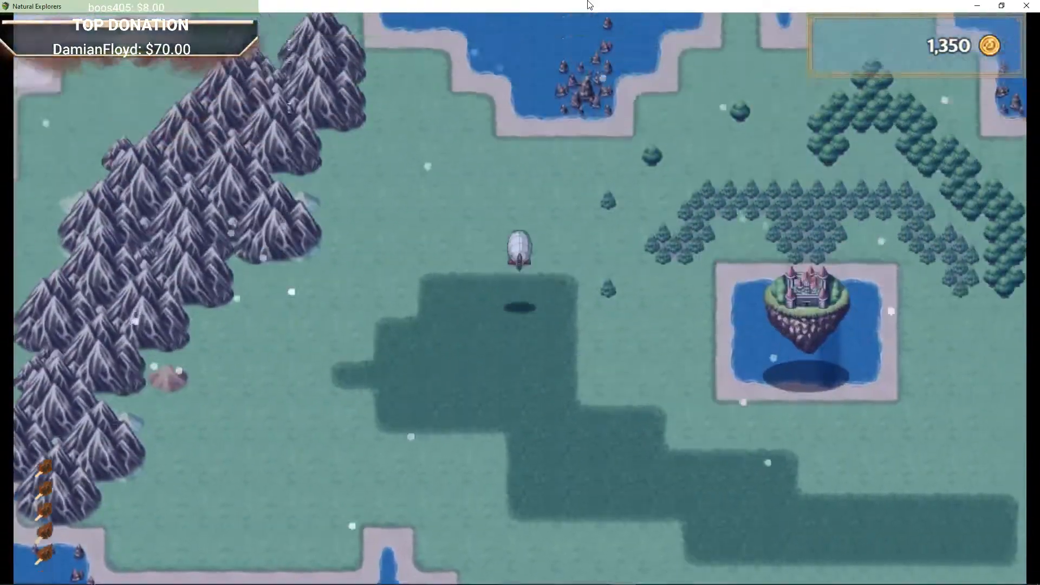
{"action": "key", "text": "Right"}
{"action": "key", "text": "Down"}
{"action": "key", "text": "Right"}
{"action": "key", "text": "Up"}
{"action": "key", "text": "Left"}
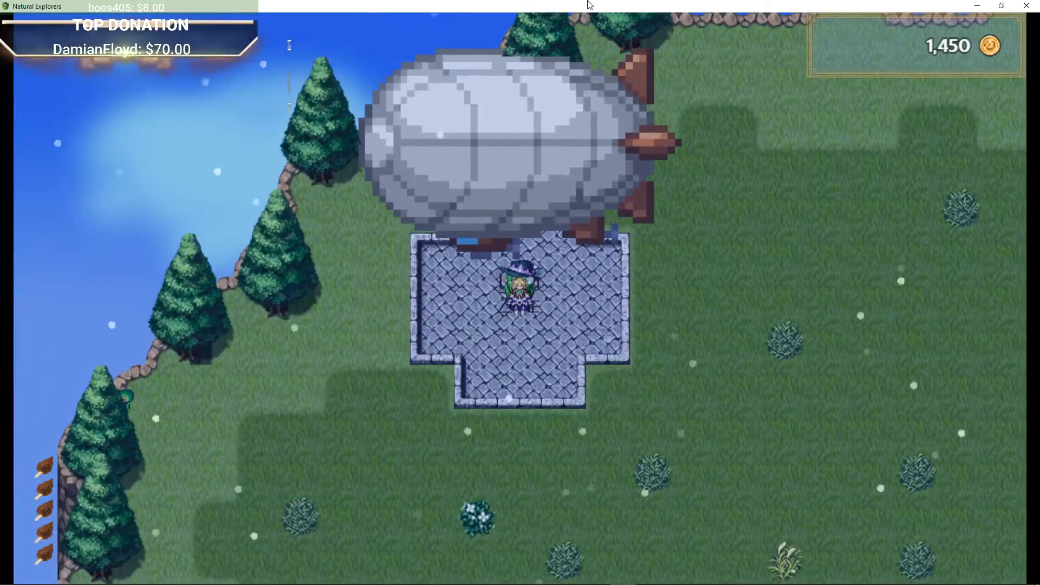
Step: Step off and walk around the landing zone beside the airship
{"action": "key", "text": "Down"}
{"action": "key", "text": "Right"}
{"action": "key", "text": "Up"}
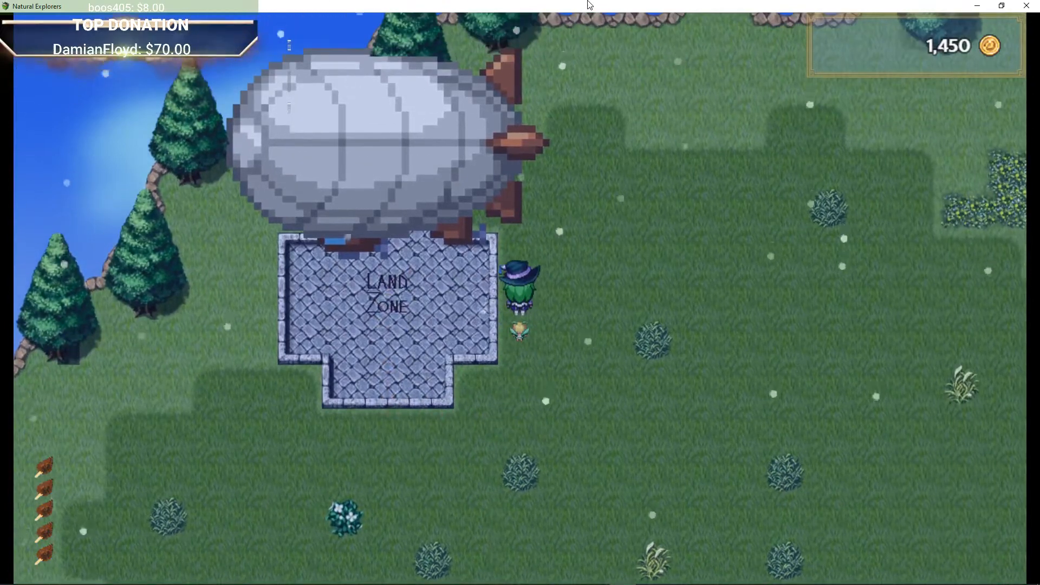
{"action": "key", "text": "Left"}
{"action": "key", "text": "Up"}
{"action": "key", "text": "Down"}
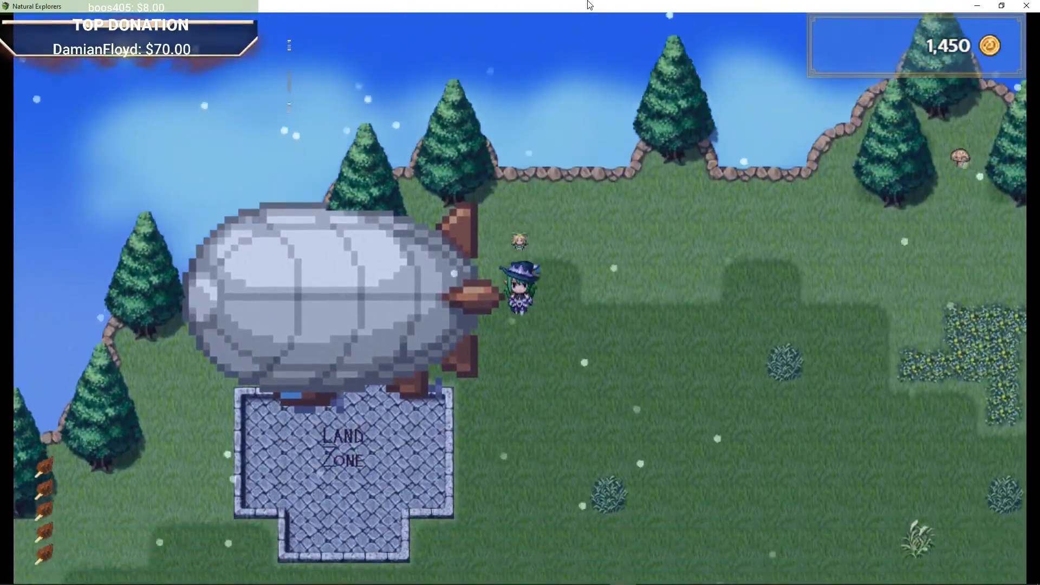
{"action": "key", "text": "Up"}
{"action": "key", "text": "Down"}
{"action": "key", "text": "Down"}
Step: Talk to the Wonky Pilot and choose Not right now instead of leaving the Floating Island
{"action": "key", "text": "Left"}
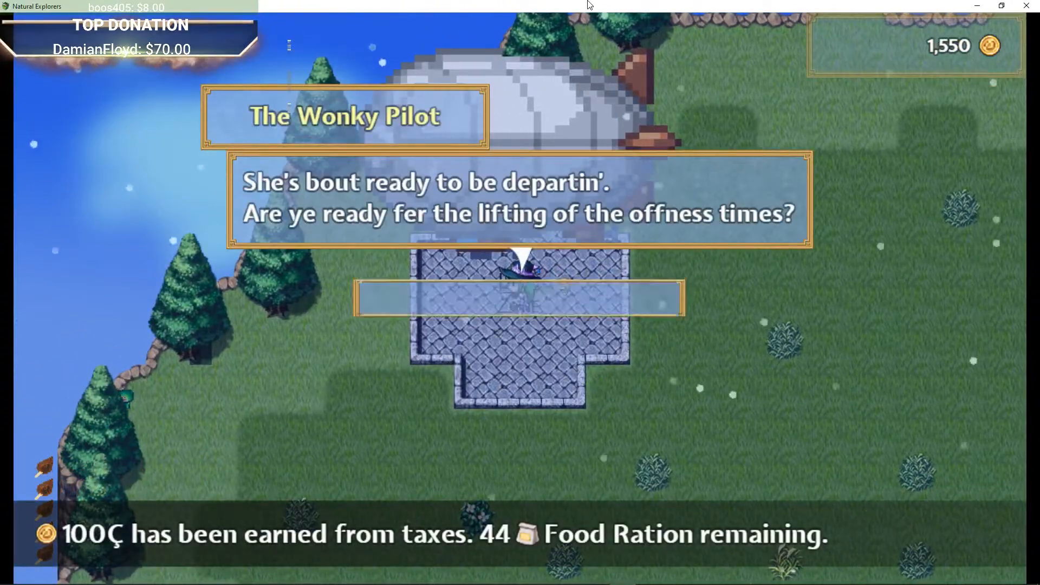
{"action": "key", "text": "Return"}
{"action": "key", "text": "Return"}
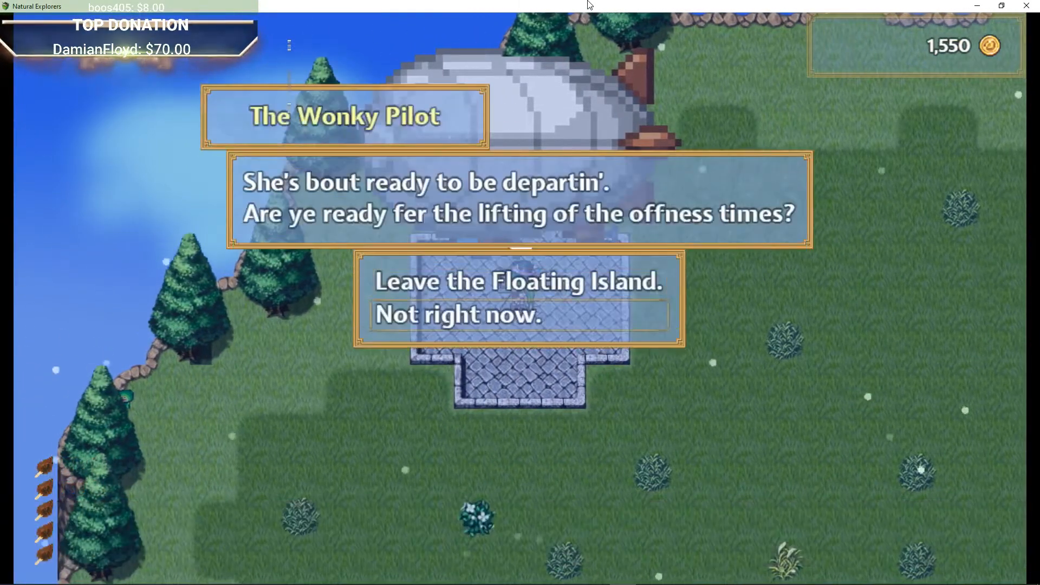
{"action": "key", "text": "Return"}
{"action": "key", "text": "Left"}
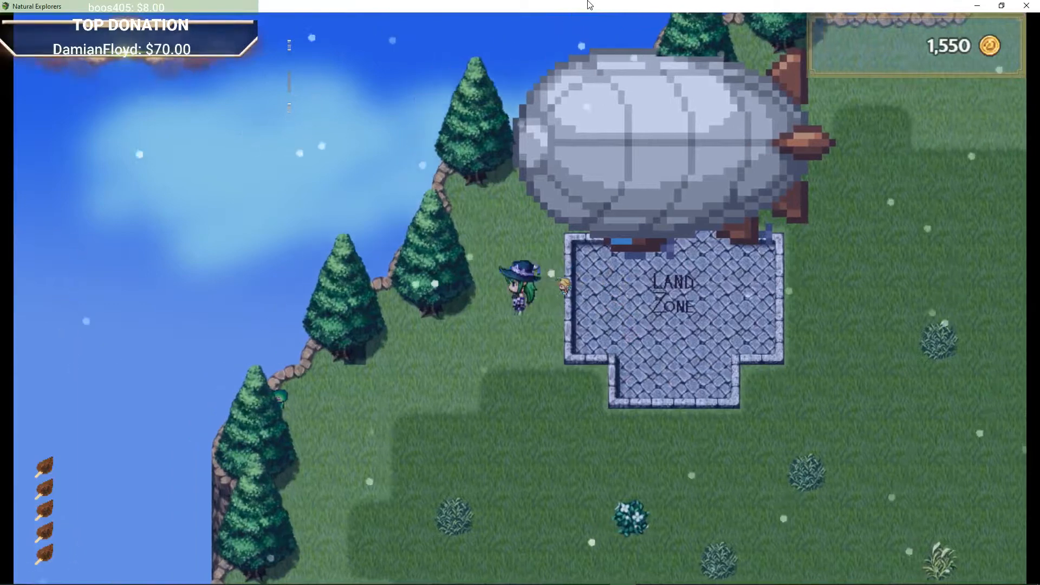
Step: Walk around the airship's landing zone on the floating island
{"action": "key", "text": "Up"}
{"action": "key", "text": "Right"}
{"action": "key", "text": "Up"}
{"action": "key", "text": "Right"}
{"action": "key", "text": "Down"}
{"action": "key", "text": "Right"}
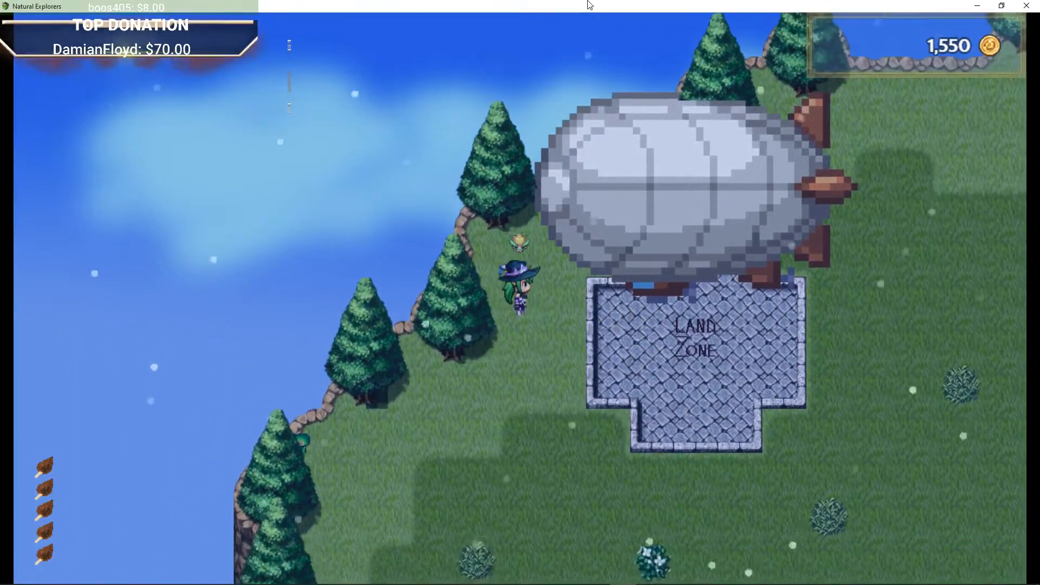
{"action": "key", "text": "Down"}
{"action": "key", "text": "Right"}
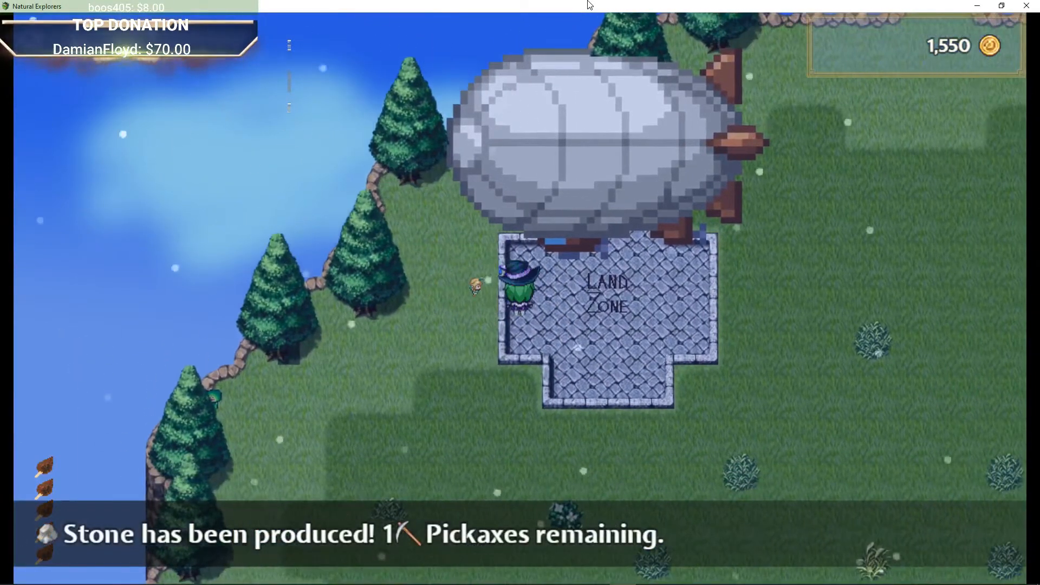
{"action": "key", "text": "Right"}
{"action": "key", "text": "Left"}
{"action": "key", "text": "Up"}
{"action": "key", "text": "Left"}
{"action": "key", "text": "Up"}
{"action": "key", "text": "Right"}
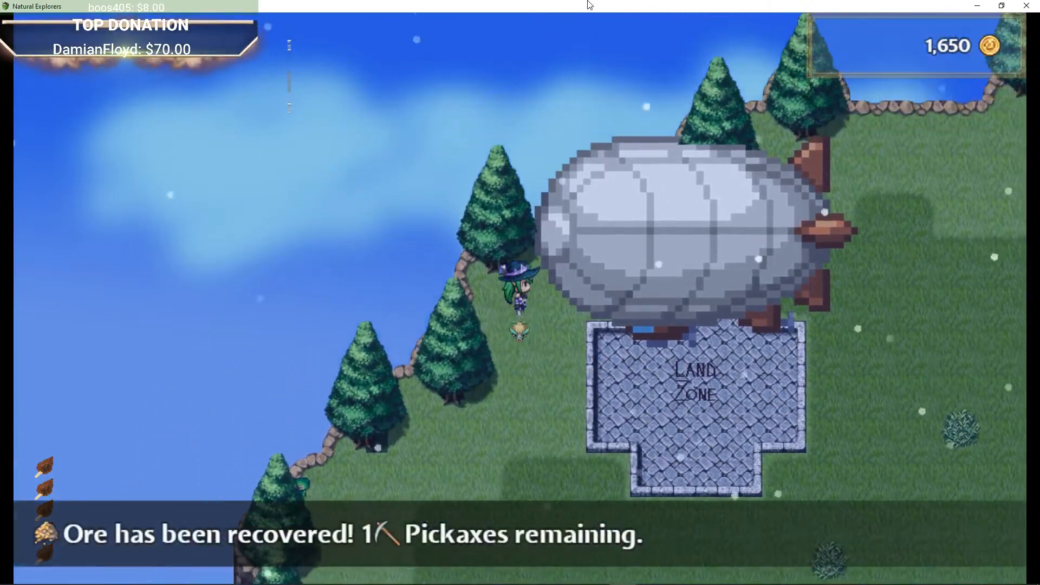
{"action": "key", "text": "Down"}
{"action": "key", "text": "Right"}
{"action": "key", "text": "Down"}
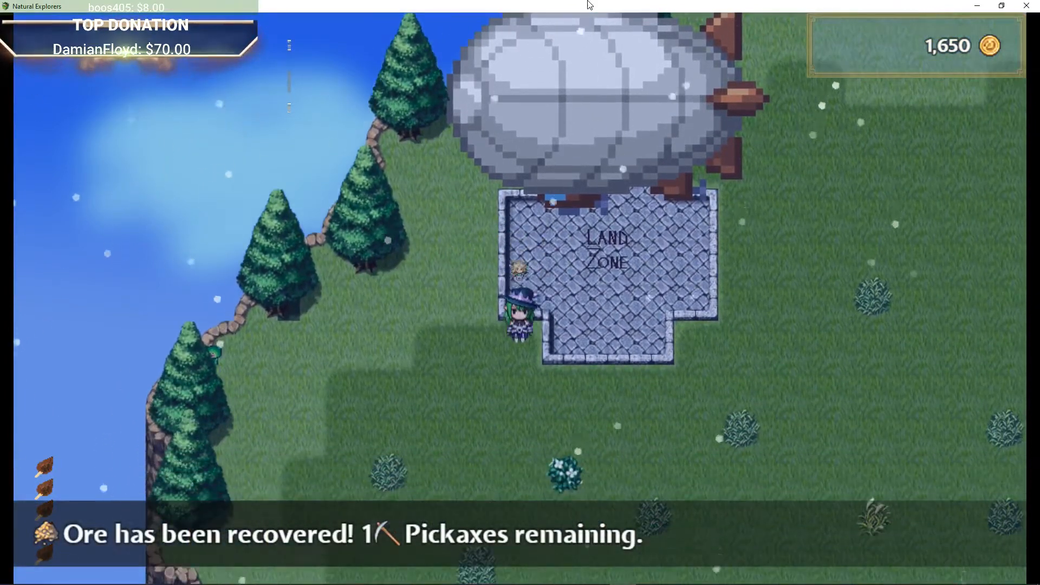
{"action": "key", "text": "Right"}
{"action": "key", "text": "Up"}
{"action": "key", "text": "Right"}
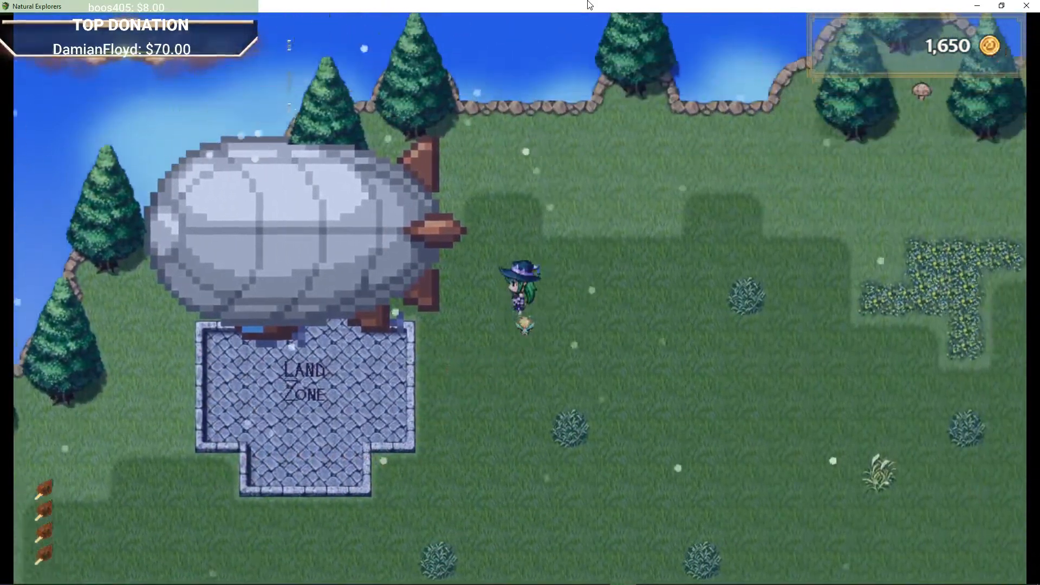
Step: Walk north-east from the airship along the island's tree line
{"action": "key", "text": "Left"}
{"action": "key", "text": "Up"}
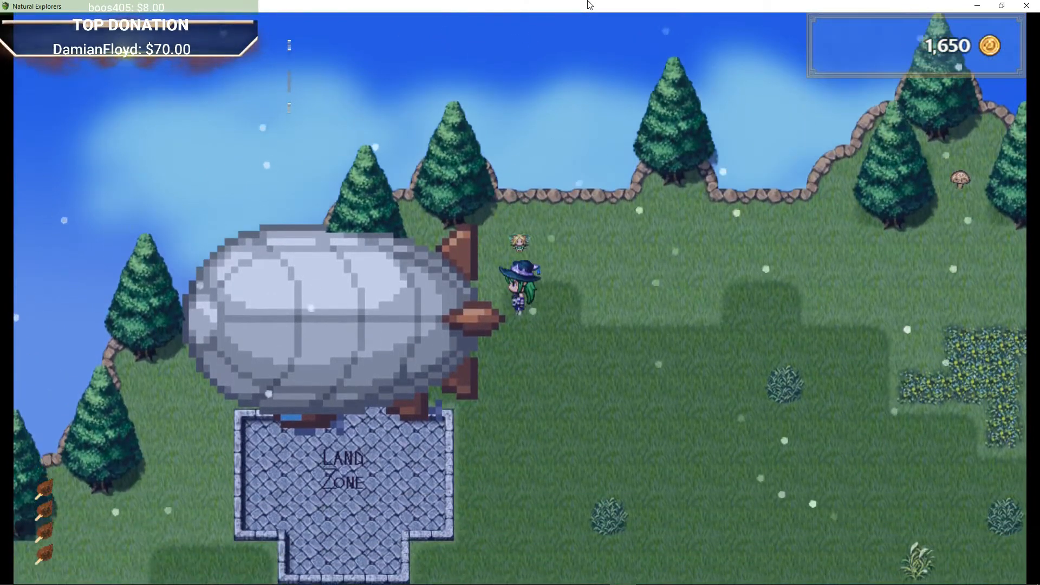
{"action": "key", "text": "Right"}
{"action": "key", "text": "Up"}
{"action": "key", "text": "Left"}
{"action": "key", "text": "Down"}
{"action": "key", "text": "Right"}
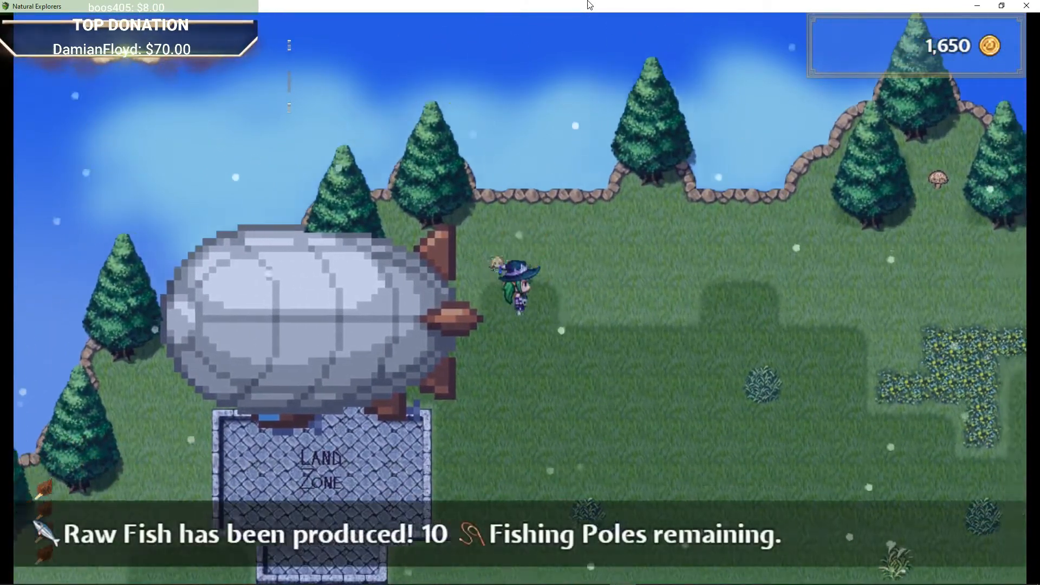
{"action": "key", "text": "Left"}
{"action": "key", "text": "Up"}
{"action": "key", "text": "Right"}
{"action": "key", "text": "Down"}
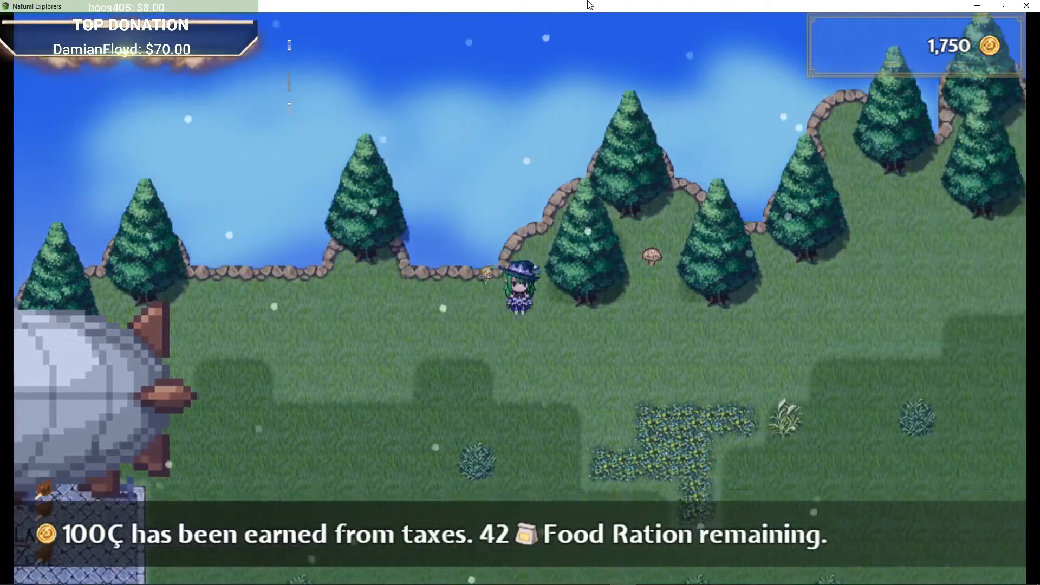
{"action": "key", "text": "Right"}
{"action": "key", "text": "Up"}
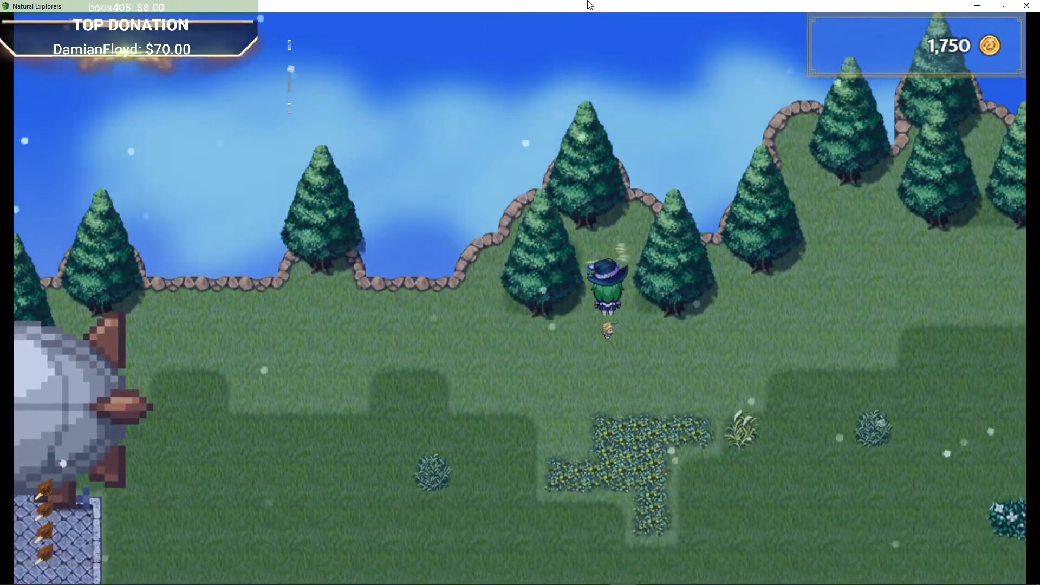
Step: Walk south and west from the tree line back toward the airship's landing zone
{"action": "key", "text": "Return"}
{"action": "key", "text": "Down"}
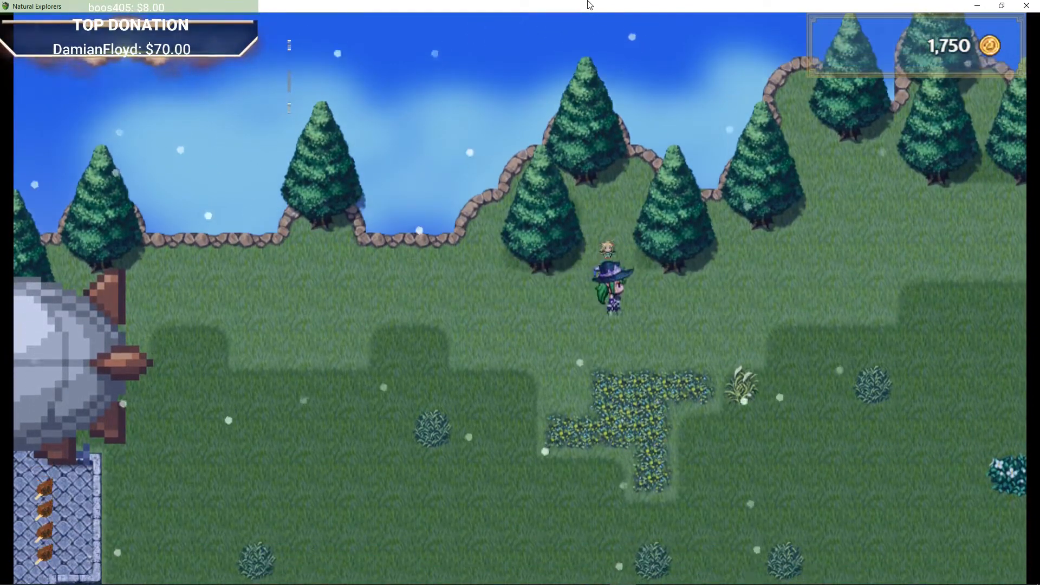
{"action": "key", "text": "Right"}
{"action": "key", "text": "Down"}
{"action": "key", "text": "Left"}
{"action": "key", "text": "Down"}
{"action": "key", "text": "Right"}
{"action": "key", "text": "Down"}
{"action": "key", "text": "Left"}
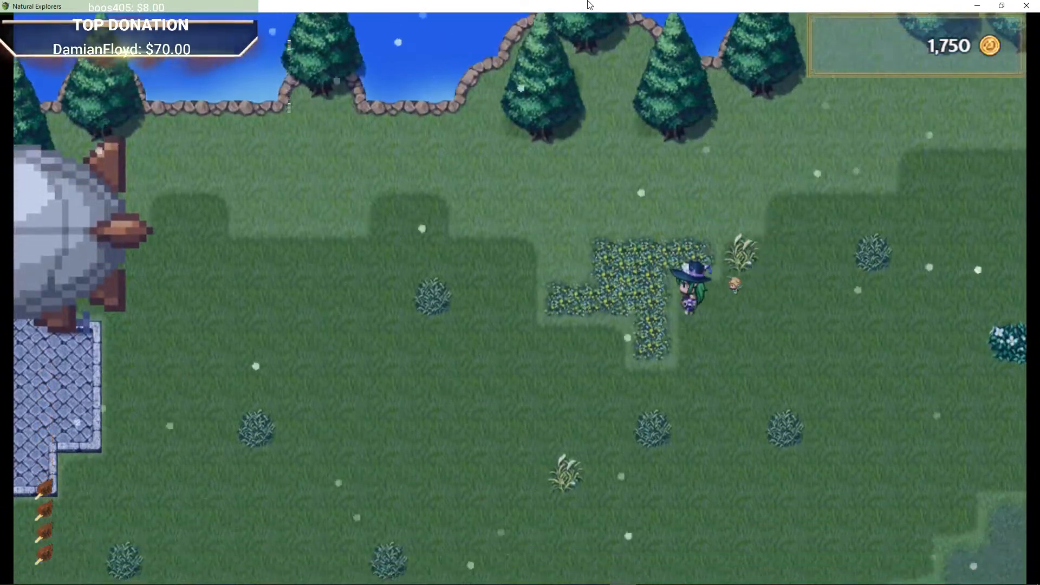
{"action": "key", "text": "Left"}
{"action": "key", "text": "Down"}
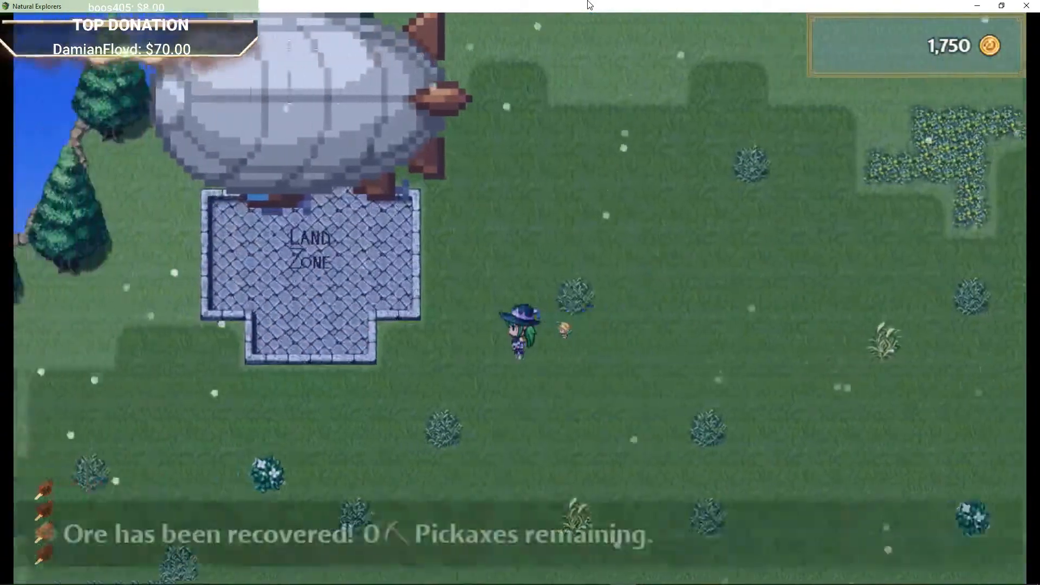
Step: Step onto the landing zone and talk to the Wonky Pilot, dismissing the departure question
{"action": "key", "text": "Left"}
{"action": "key", "text": "Up"}
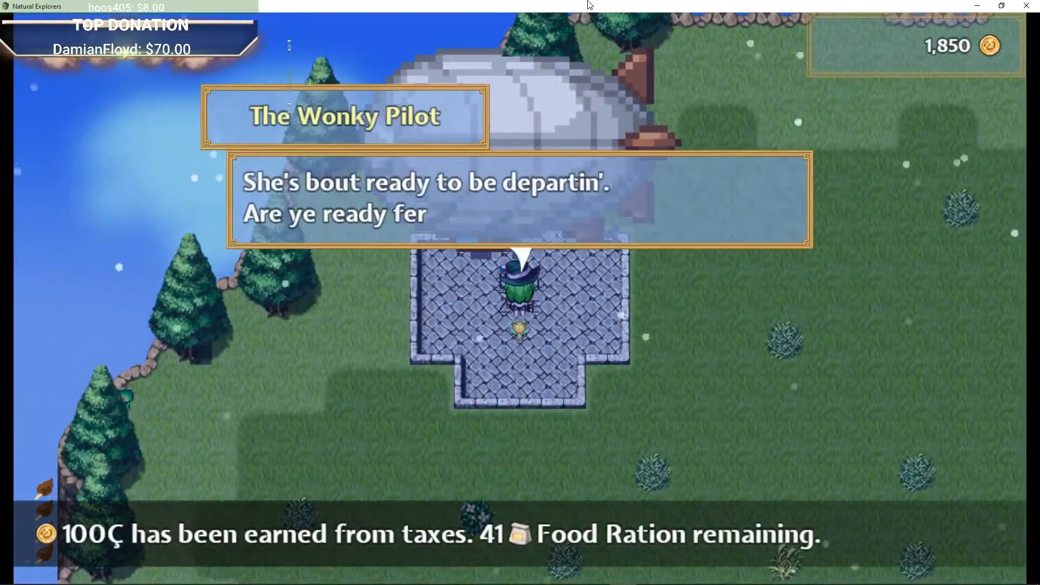
{"action": "key", "text": "Return"}
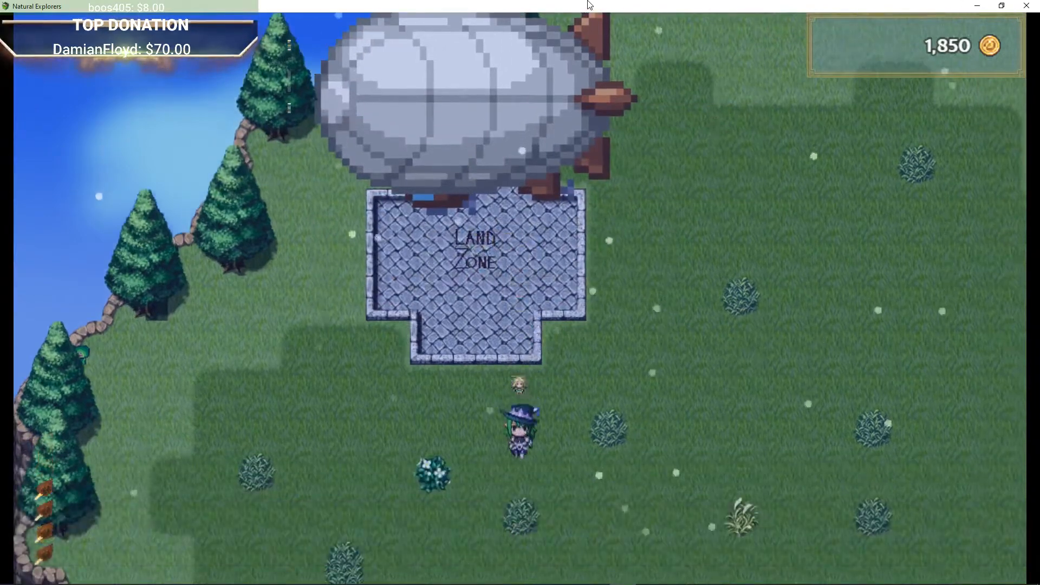
Step: Walk south from the landing zone into the Floating Isle's south-west forest near the apple tree
{"action": "key", "text": "Down"}
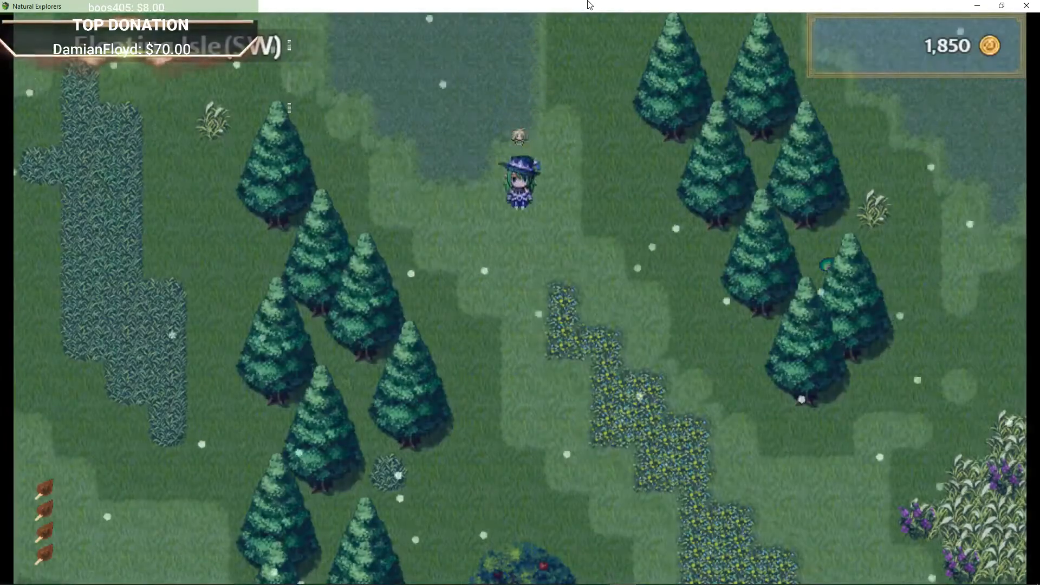
{"action": "key", "text": "Left"}
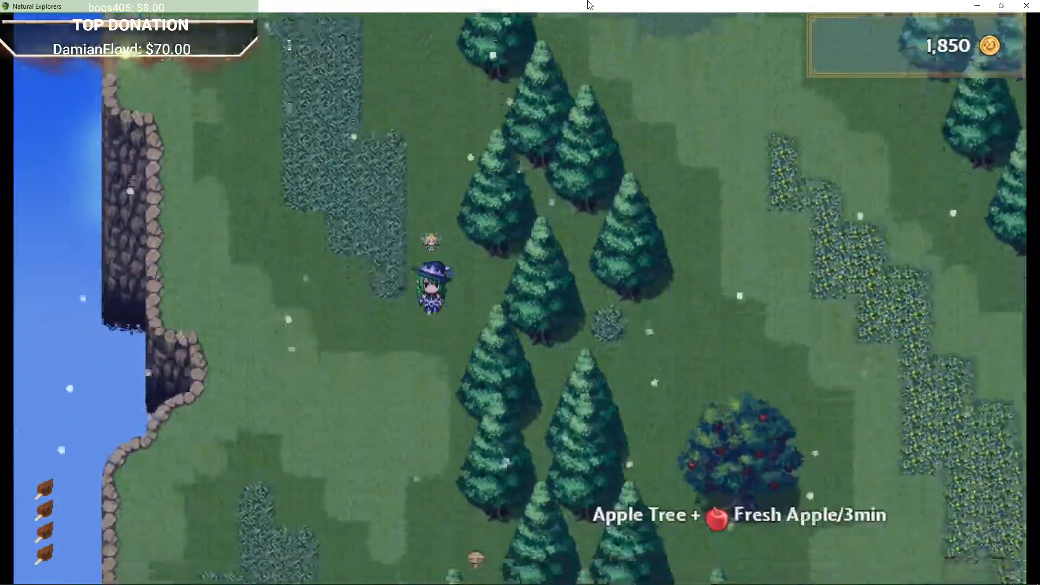
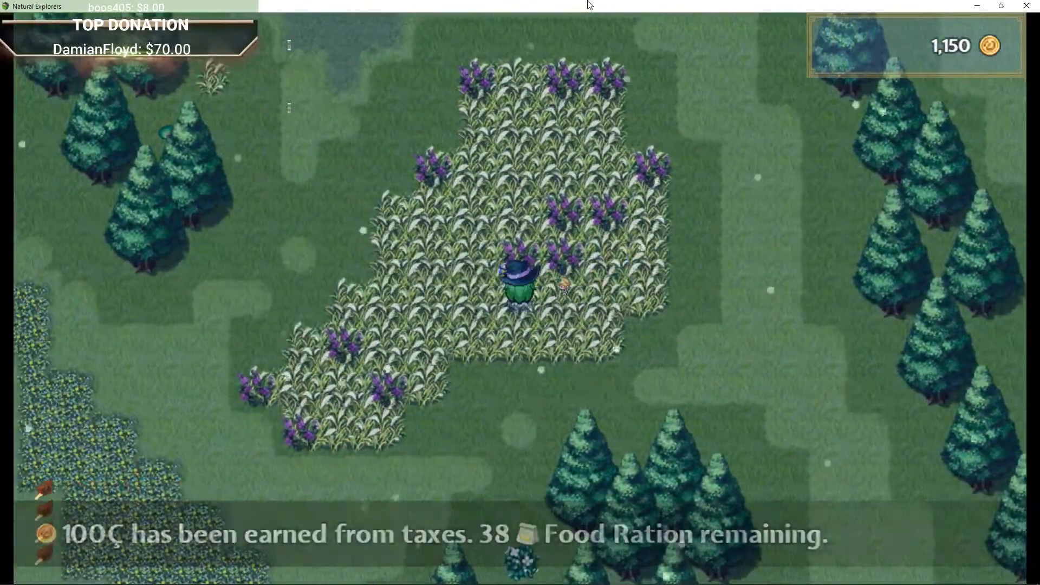
Step: Walk south through the south-west forest toward the apple tree near the cliff edge
{"action": "key", "text": "Up"}
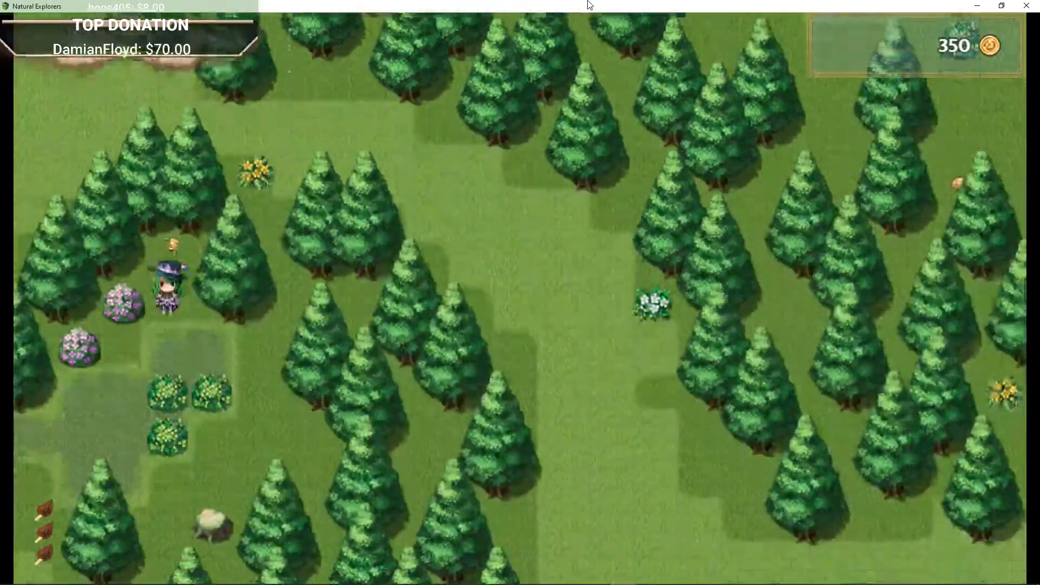
{"action": "key", "text": "Down"}
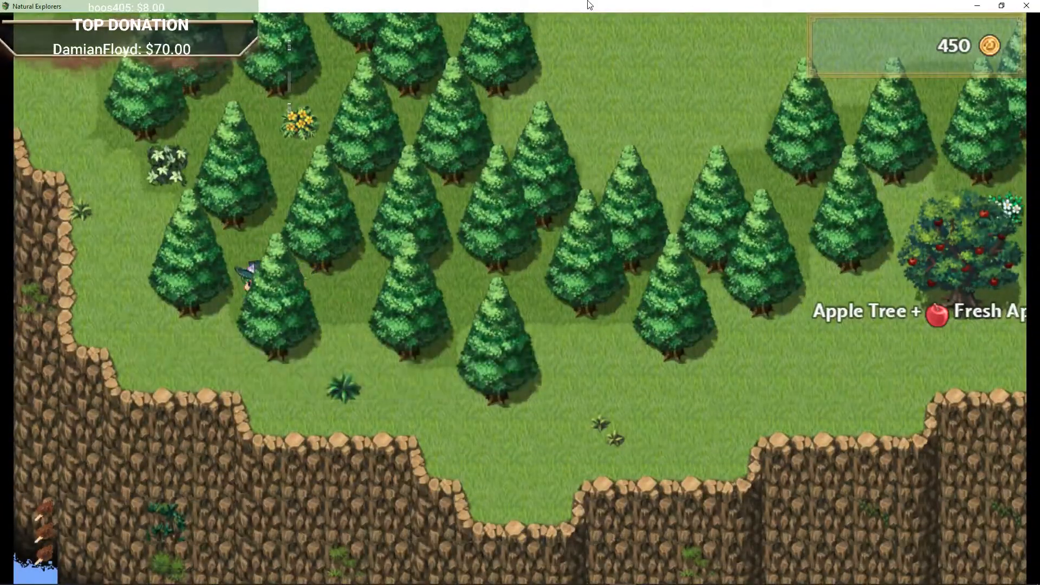
{"action": "key", "text": "Down"}
{"action": "key", "text": "Up"}
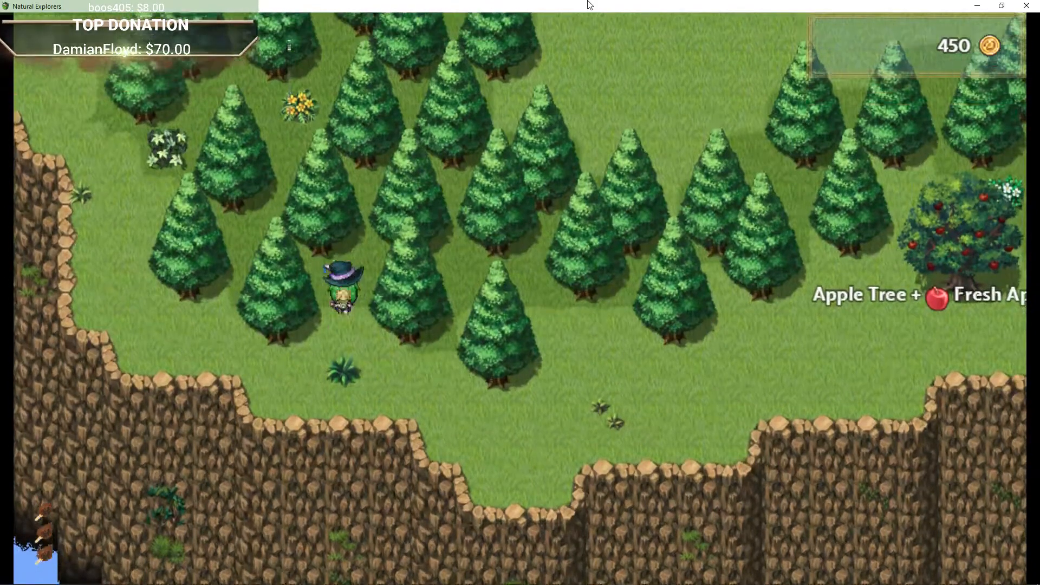
{"action": "key", "text": "Right"}
{"action": "key", "text": "Down"}
{"action": "key", "text": "Right"}
{"action": "key", "text": "Down"}
{"action": "key", "text": "Right"}
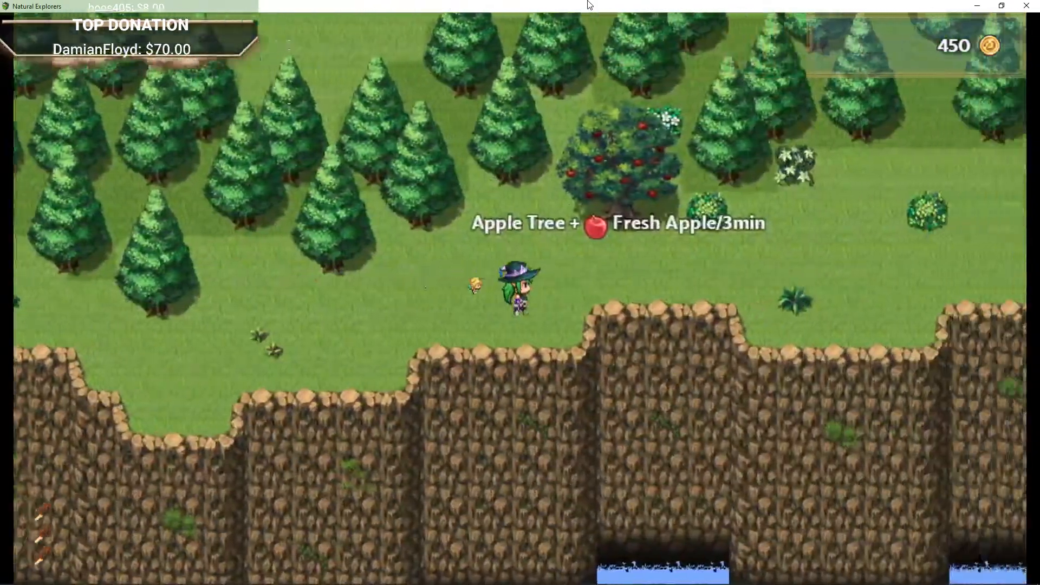
Step: Interact with the apple tree beside the cliff and confirm its prompts
{"action": "key", "text": "Up"}
{"action": "key", "text": "Right"}
{"action": "key", "text": "Down"}
{"action": "key", "text": "Left"}
{"action": "key", "text": "Return"}
{"action": "key", "text": "Return"}
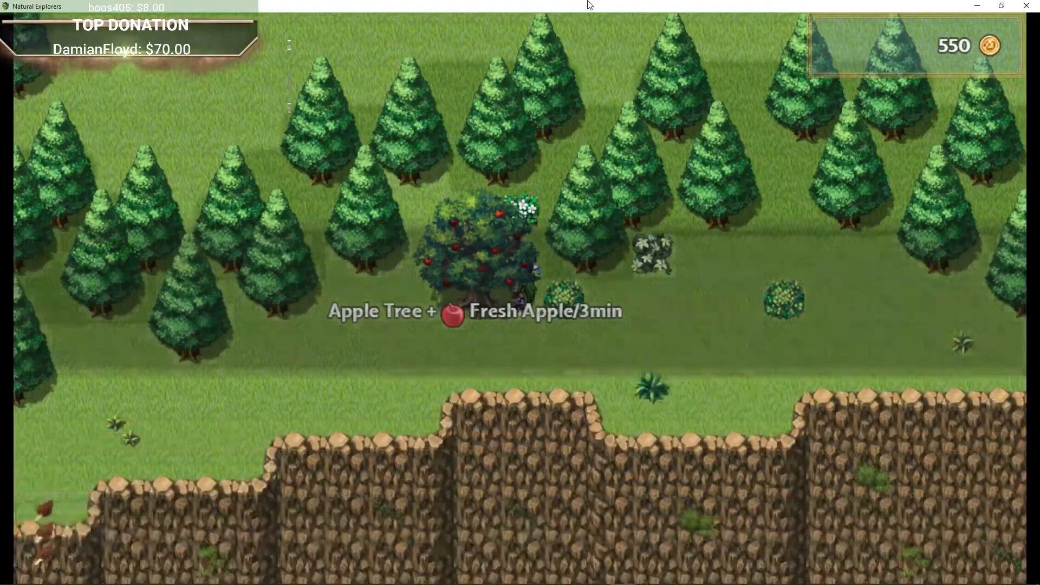
{"action": "key", "text": "Return"}
Step: Walk east along the clearing past the apple tree toward the island's eastern side
{"action": "key", "text": "Right"}
{"action": "key", "text": "Right"}
{"action": "key", "text": "Down"}
{"action": "key", "text": "Up"}
{"action": "key", "text": "Right"}
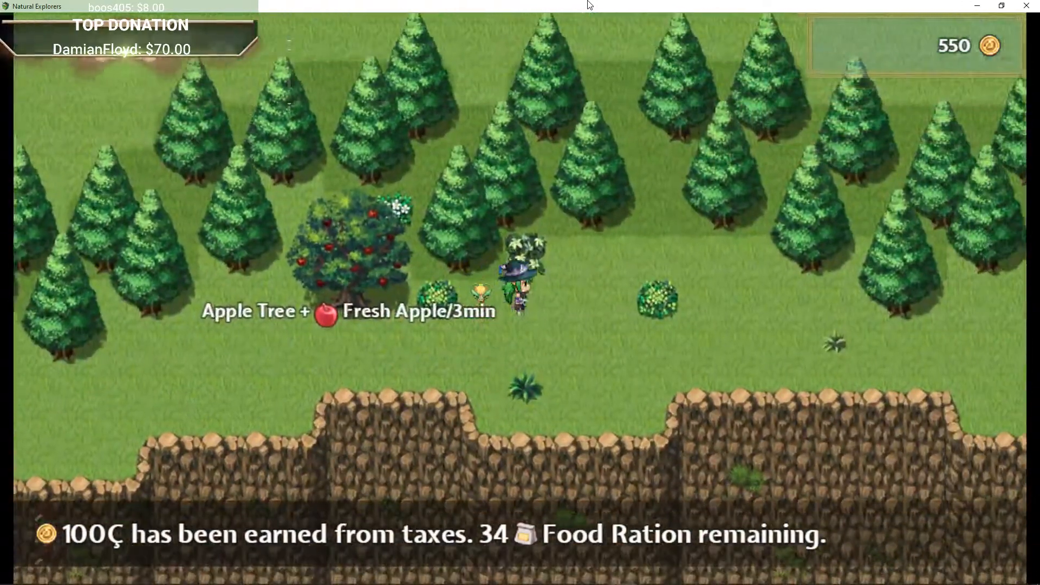
{"action": "key", "text": "Down"}
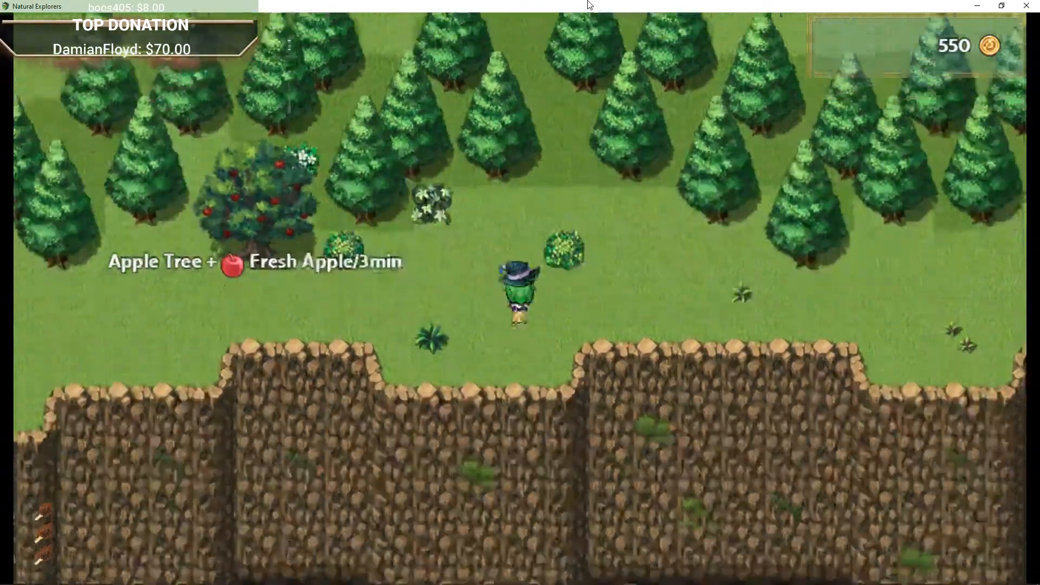
{"action": "key", "text": "Right"}
{"action": "key", "text": "Right"}
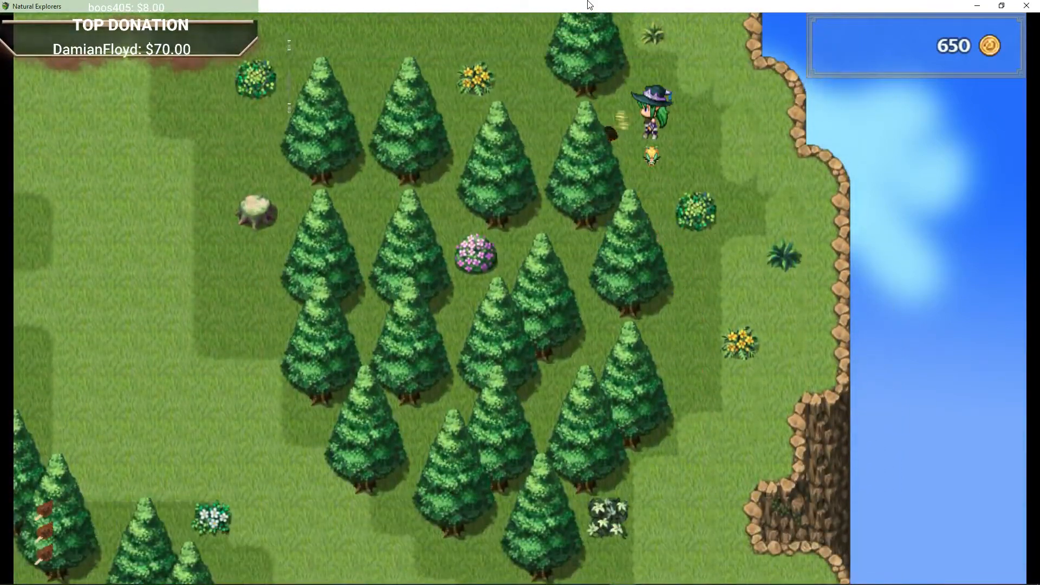
Step: Walk north through the rain along the island's eastern cliff edge
{"action": "key", "text": "Left"}
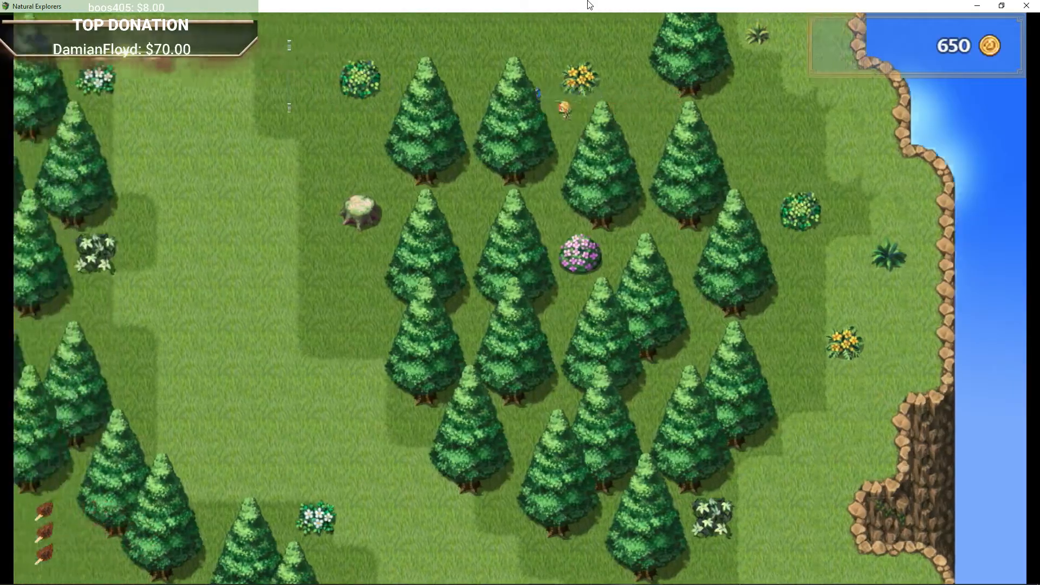
{"action": "key", "text": "Up"}
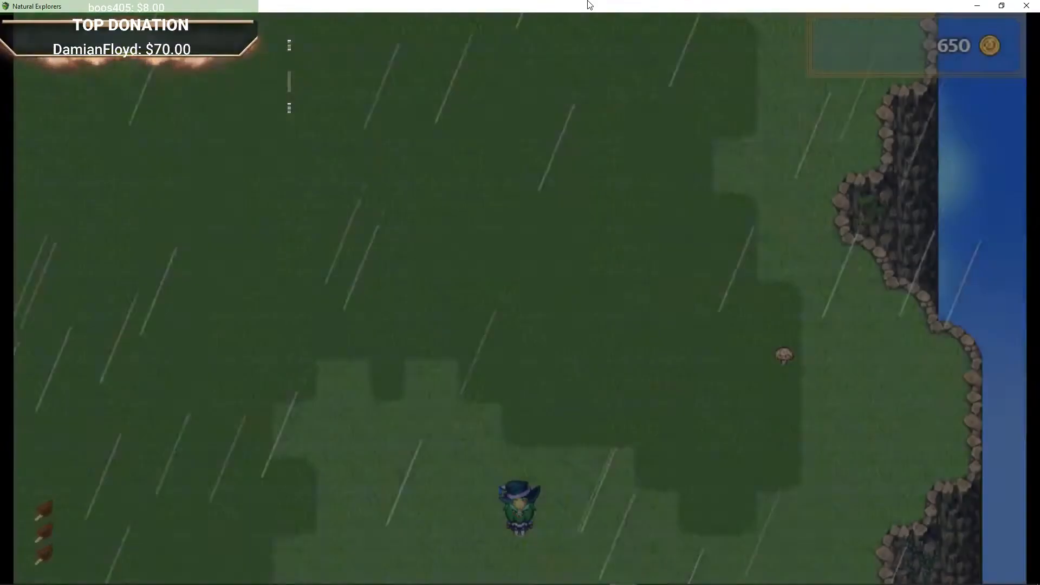
{"action": "key", "text": "Up"}
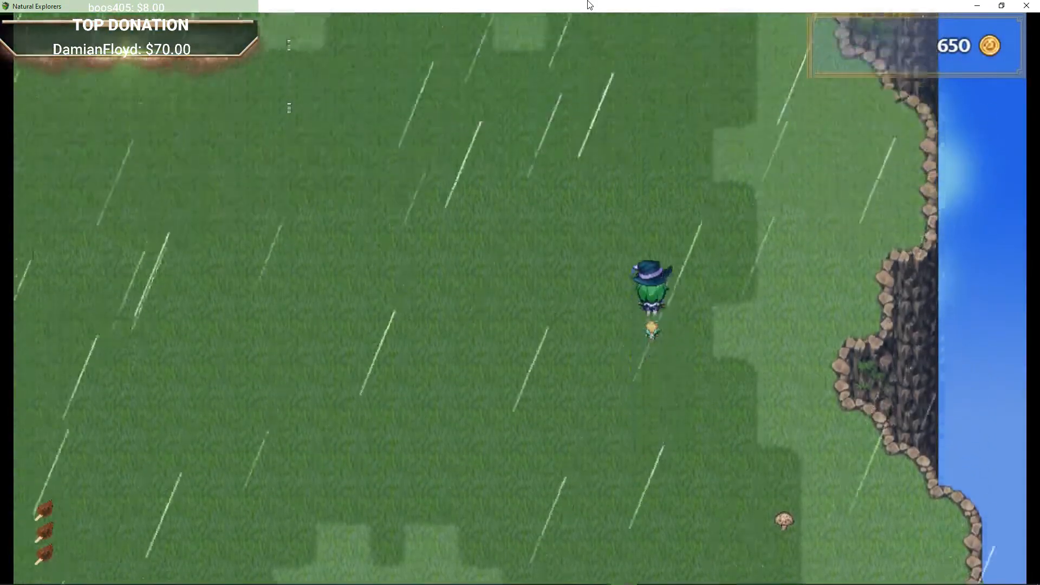
{"action": "key", "text": "Right"}
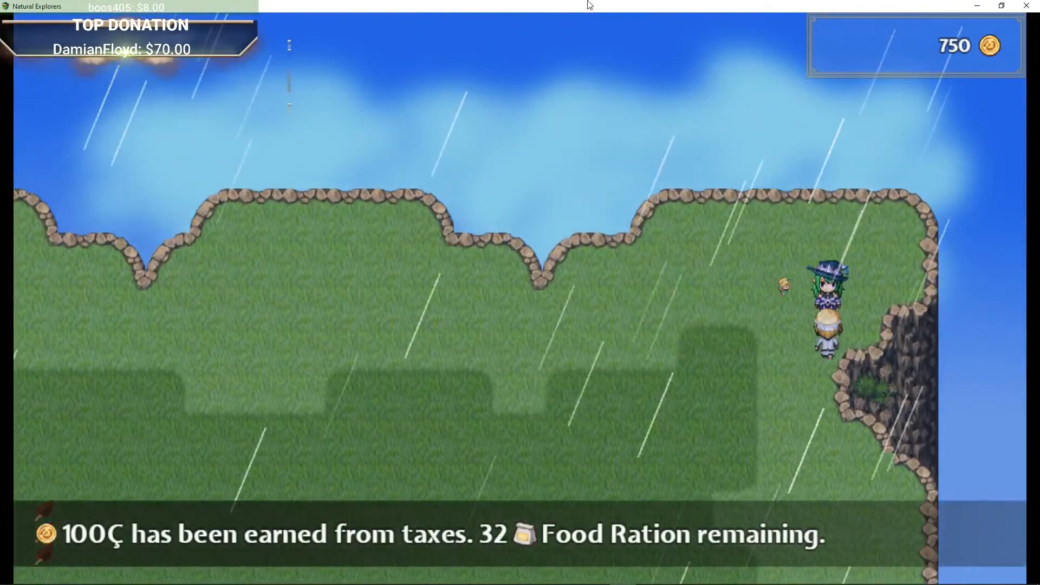
Step: Talk to the blonde villager at the eastern cliff and dismiss the greeting
{"action": "key", "text": "Return"}
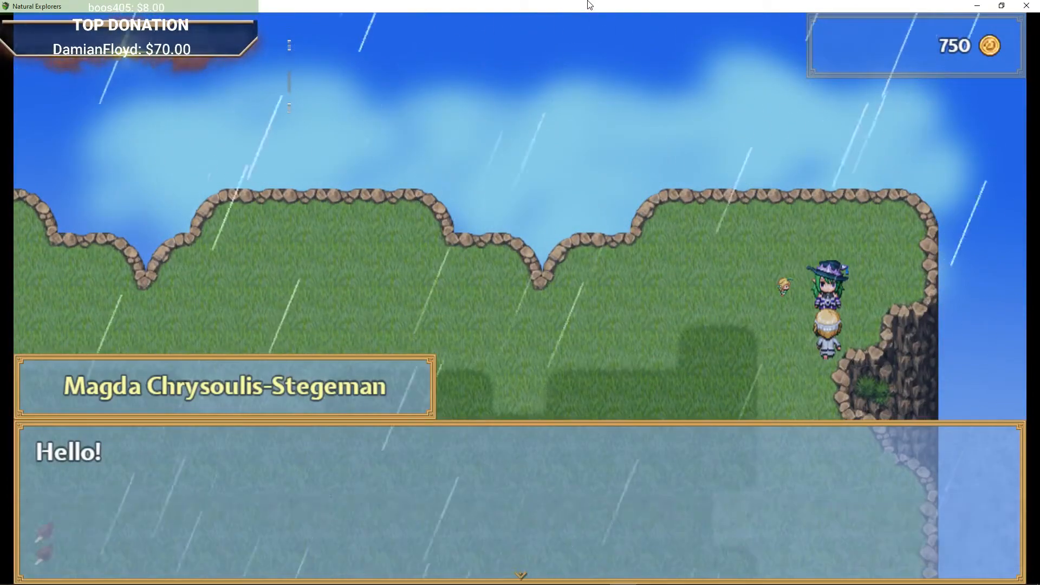
{"action": "key", "text": "Return"}
{"action": "key", "text": "Left"}
{"action": "key", "text": "Down"}
{"action": "key", "text": "Right"}
{"action": "key", "text": "Return"}
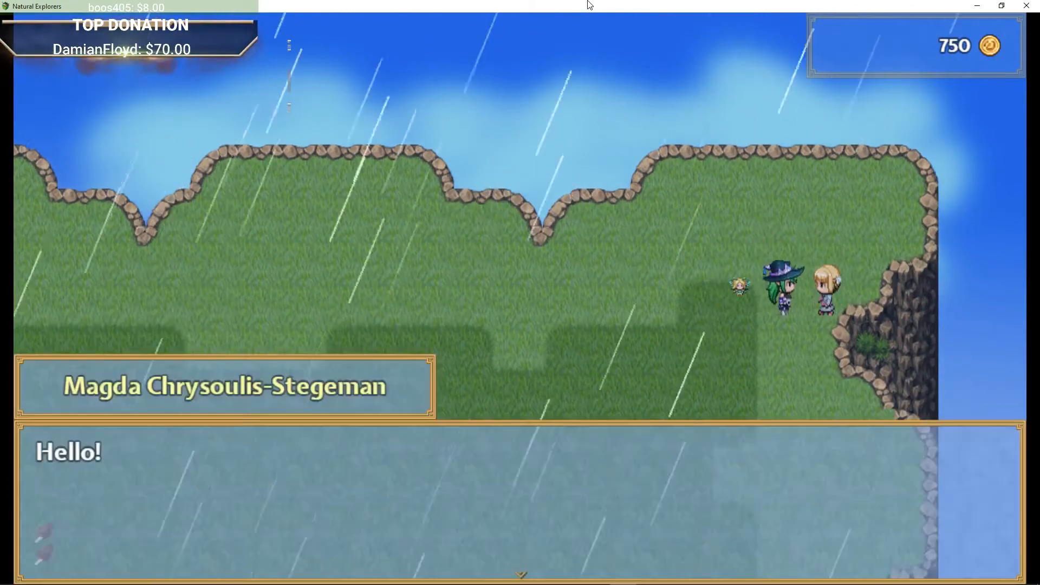
{"action": "key", "text": "Return"}
Step: Wander west across the rainy meadow and back east to the villager's cliff
{"action": "key", "text": "Left"}
{"action": "key", "text": "Left"}
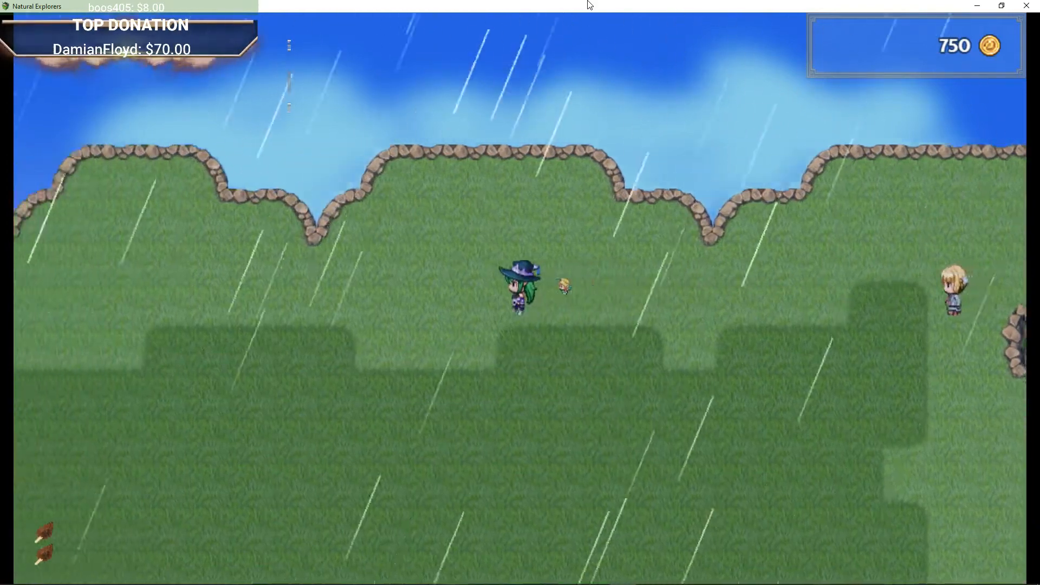
{"action": "key", "text": "Down"}
{"action": "key", "text": "Down"}
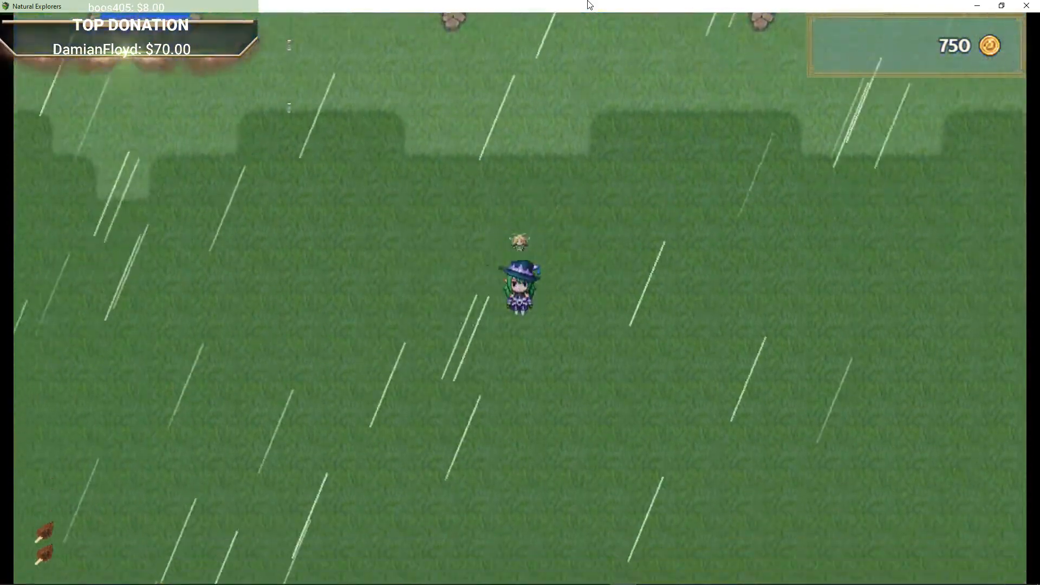
{"action": "key", "text": "Left"}
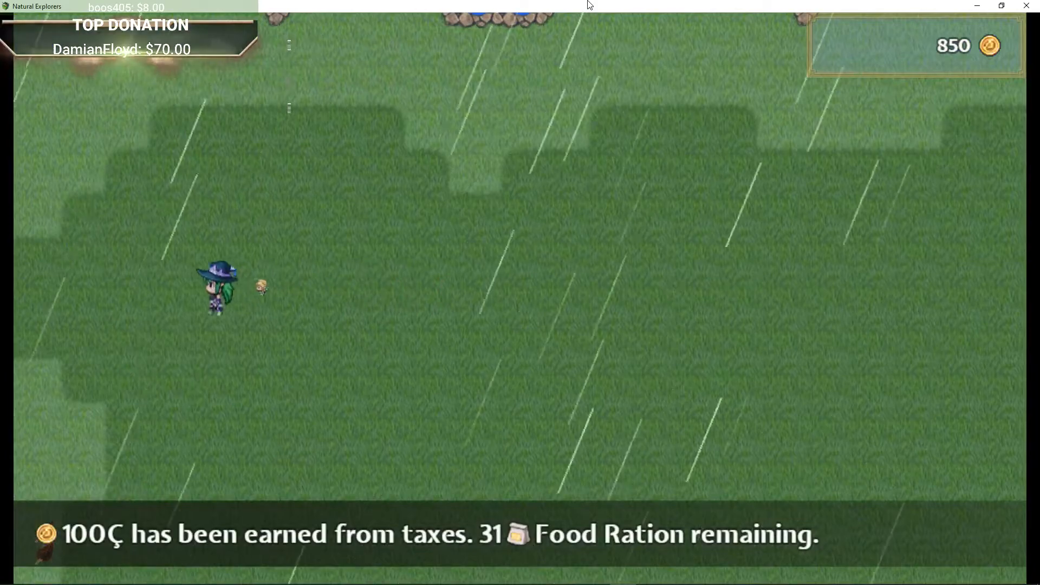
{"action": "key", "text": "Right"}
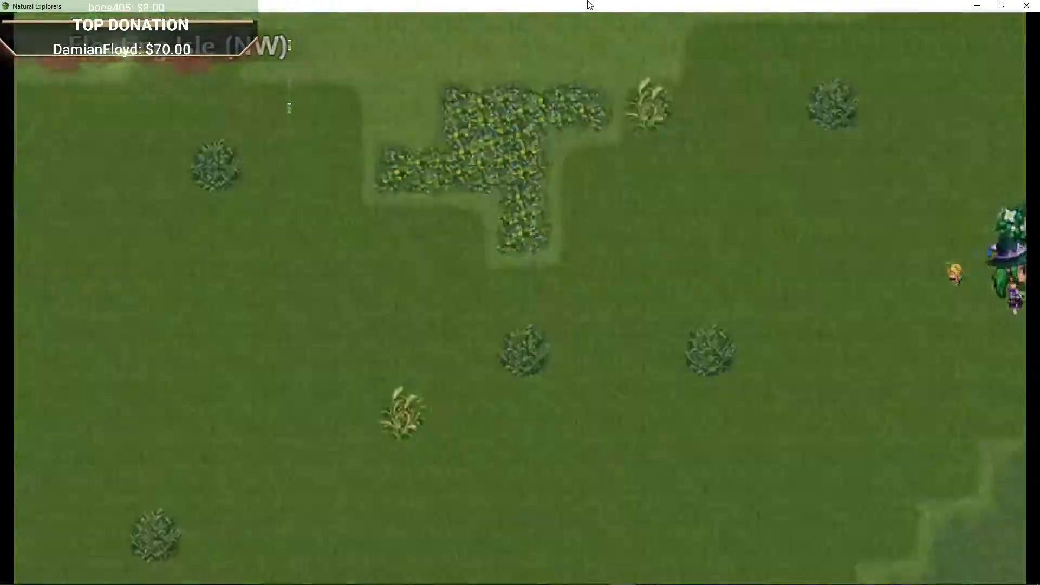
{"action": "key", "text": "Up"}
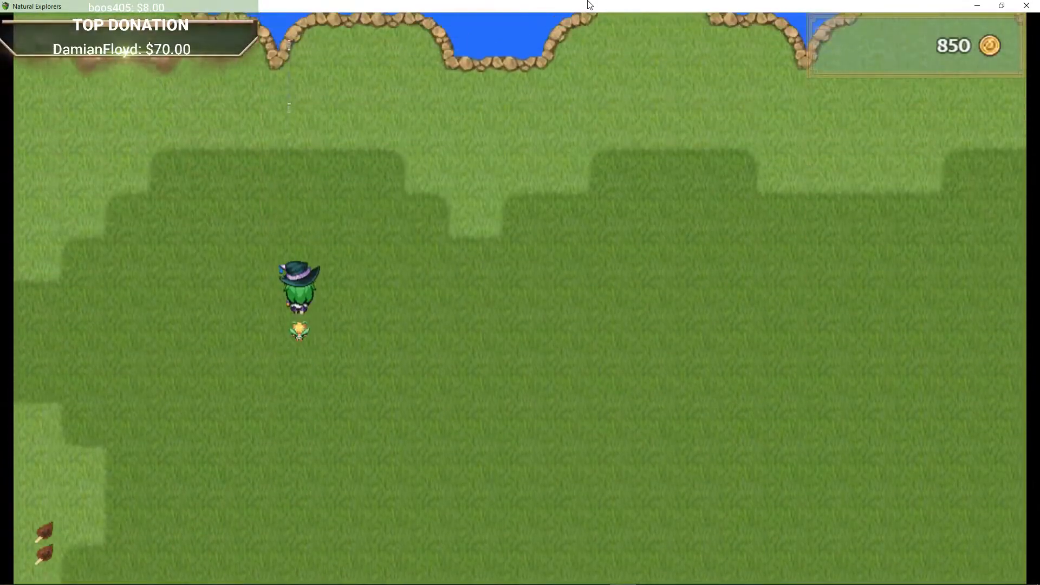
{"action": "key", "text": "Right"}
{"action": "key", "text": "Right"}
{"action": "key", "text": "Up"}
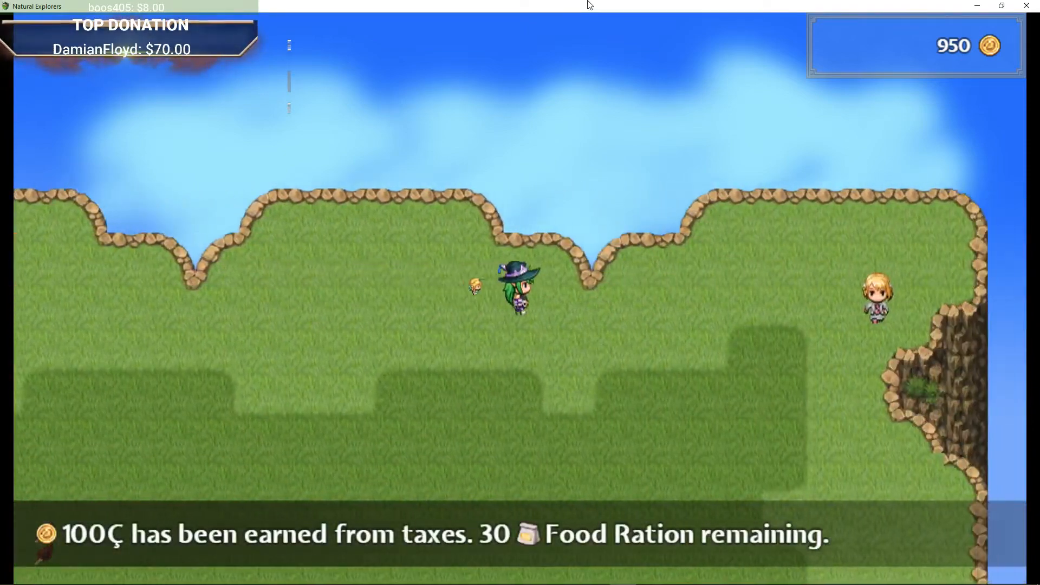
Step: Walk down the eastern cliff and west across the meadow back to the airship's landing zone
{"action": "key", "text": "Down"}
{"action": "key", "text": "Right"}
{"action": "key", "text": "Down"}
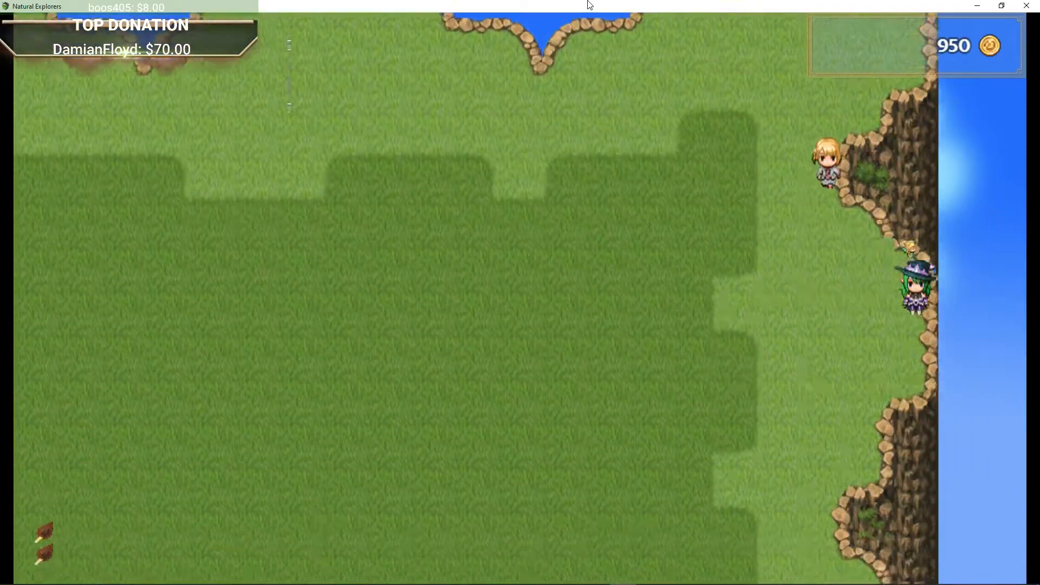
{"action": "key", "text": "Left"}
{"action": "key", "text": "Left"}
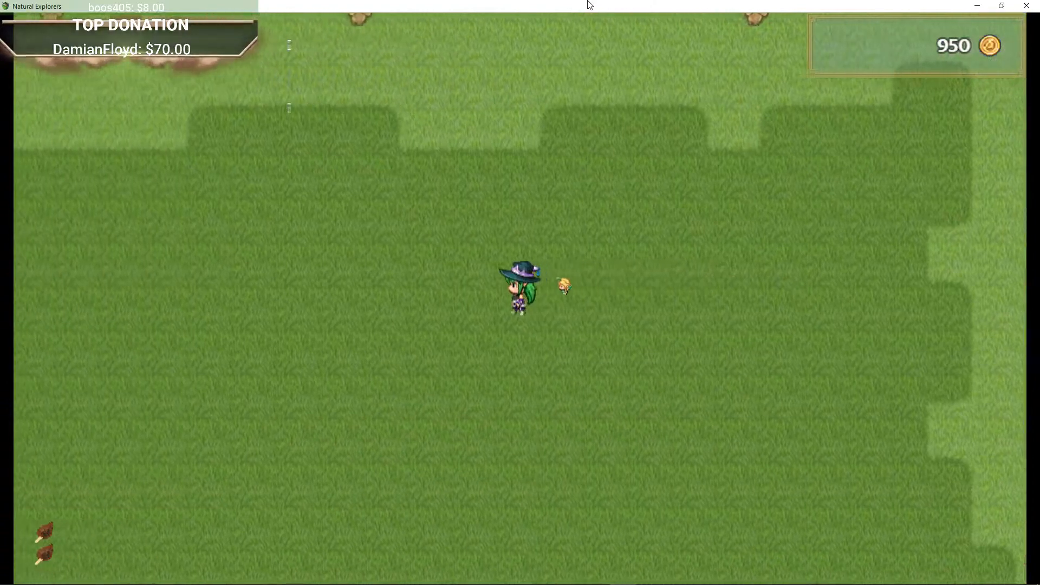
{"action": "key", "text": "Left"}
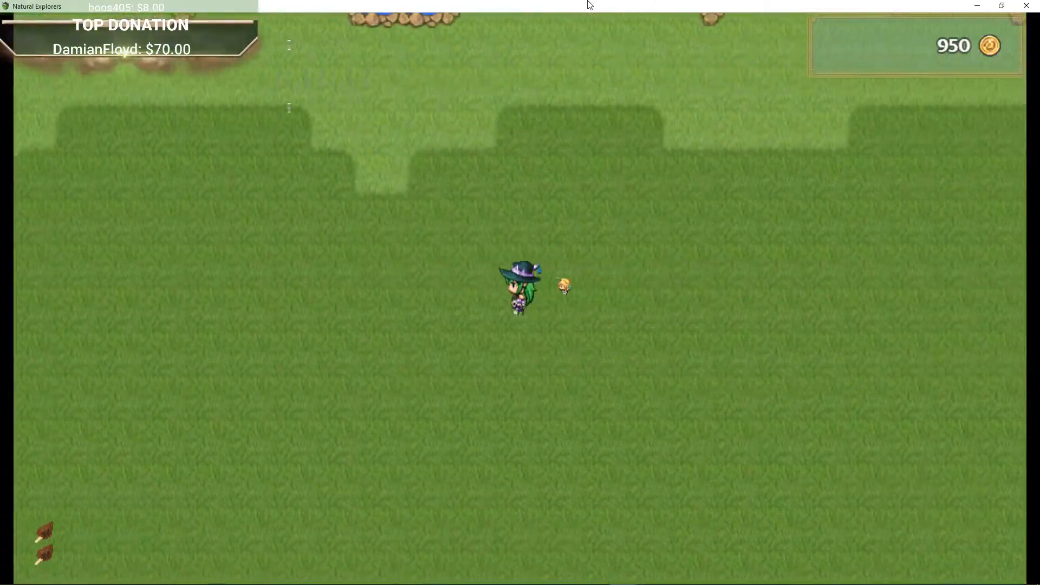
{"action": "key", "text": "Left"}
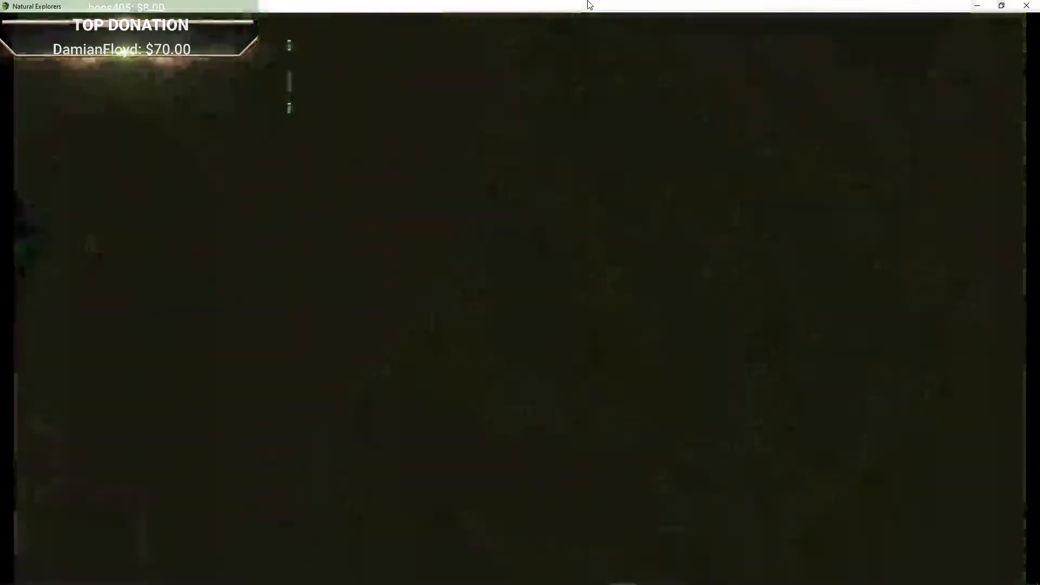
{"action": "key", "text": "Left"}
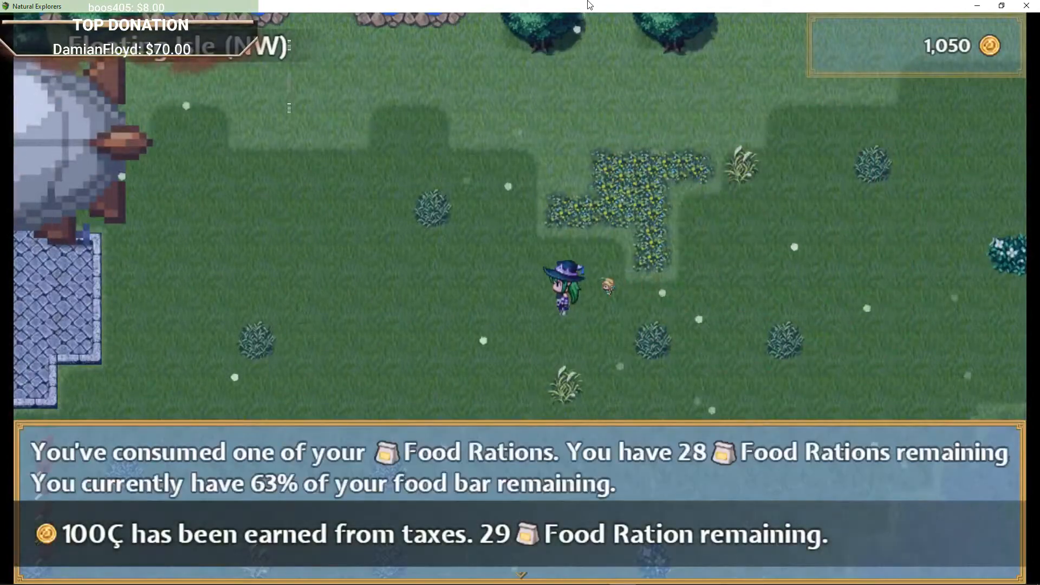
{"action": "key", "text": "Left"}
{"action": "key", "text": "Down"}
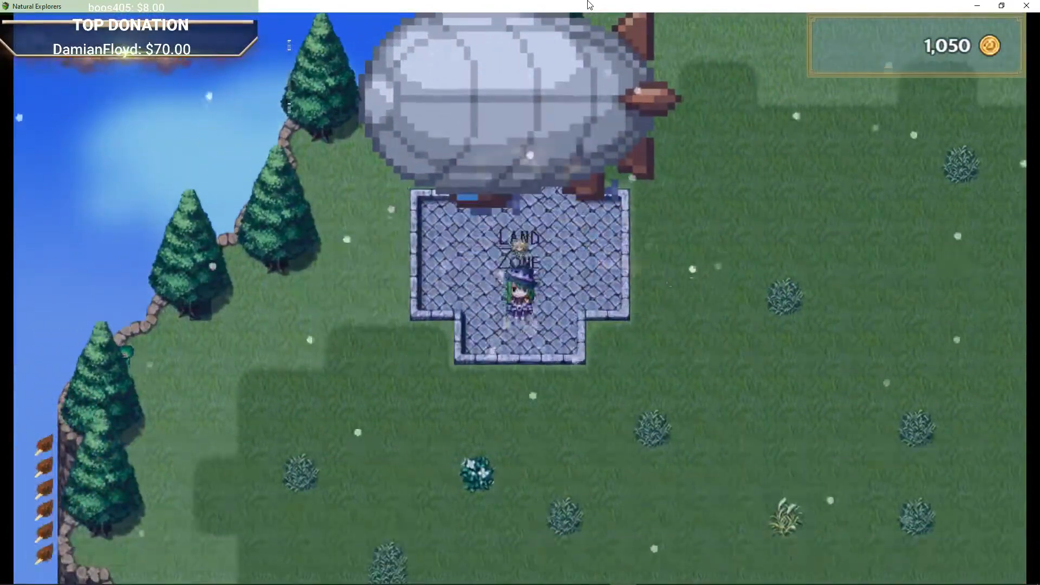
Step: Board the airship from the landing zone and take off
{"action": "key", "text": "Up"}
{"action": "key", "text": "Return"}
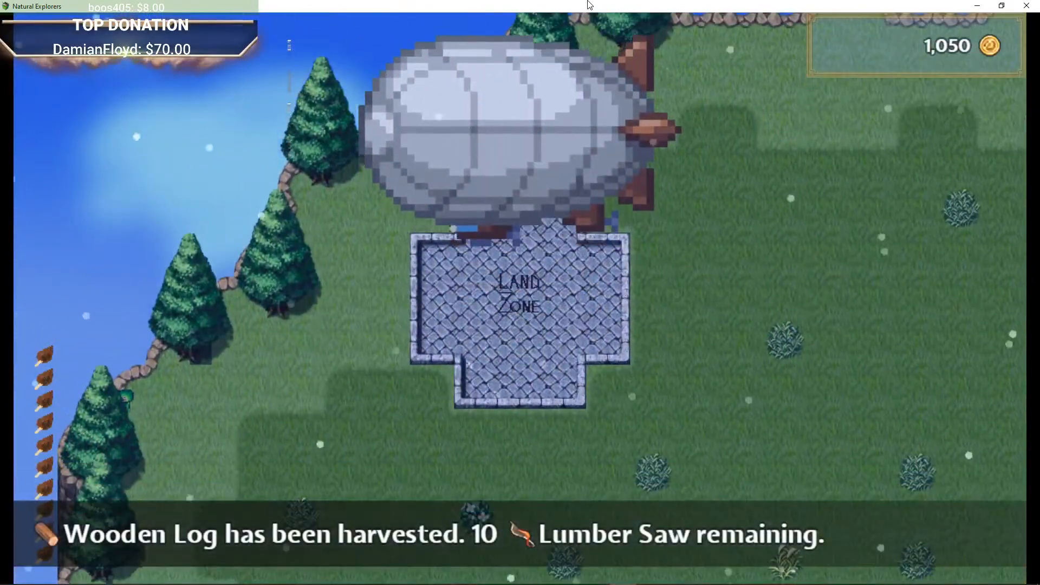
{"action": "key", "text": "Left"}
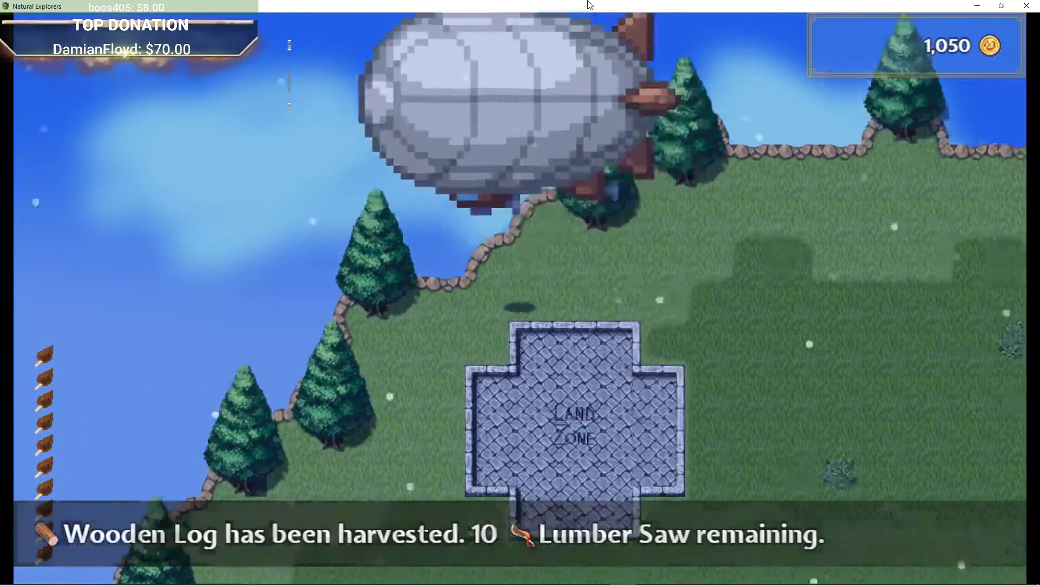
{"action": "key", "text": "Up"}
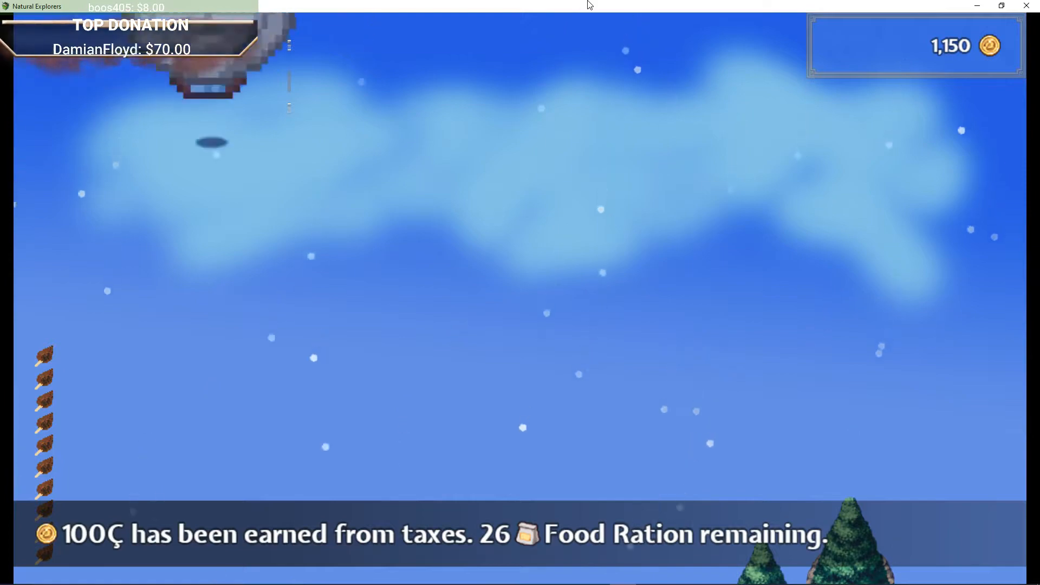
Step: Fly the airship around the island's edge and back over the landing zone
{"action": "key", "text": "Right"}
{"action": "key", "text": "Down"}
{"action": "key", "text": "Right"}
{"action": "key", "text": "Up"}
{"action": "key", "text": "Right"}
{"action": "key", "text": "Down"}
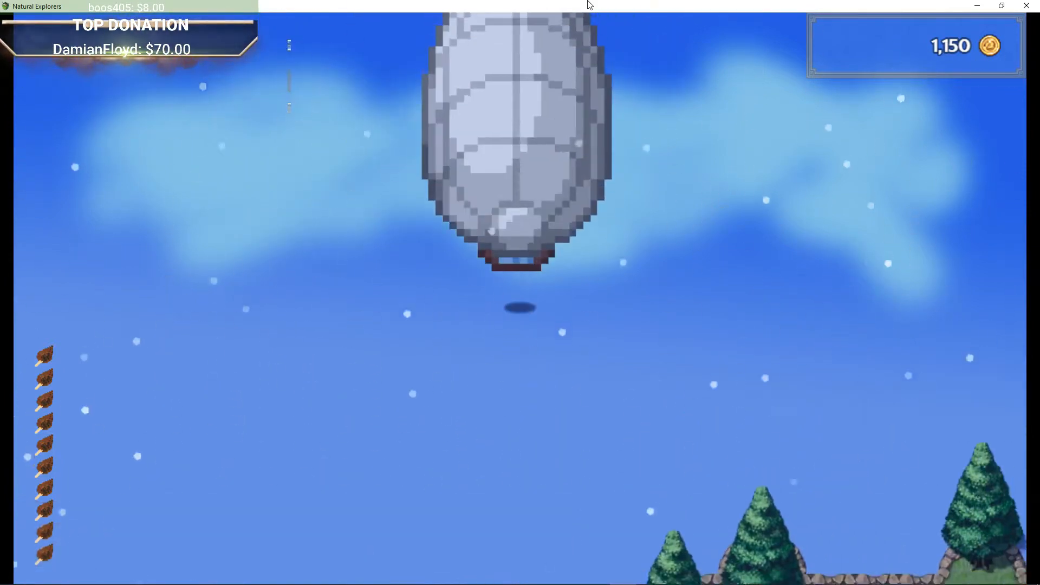
{"action": "key", "text": "Right"}
{"action": "key", "text": "Down"}
{"action": "key", "text": "Left"}
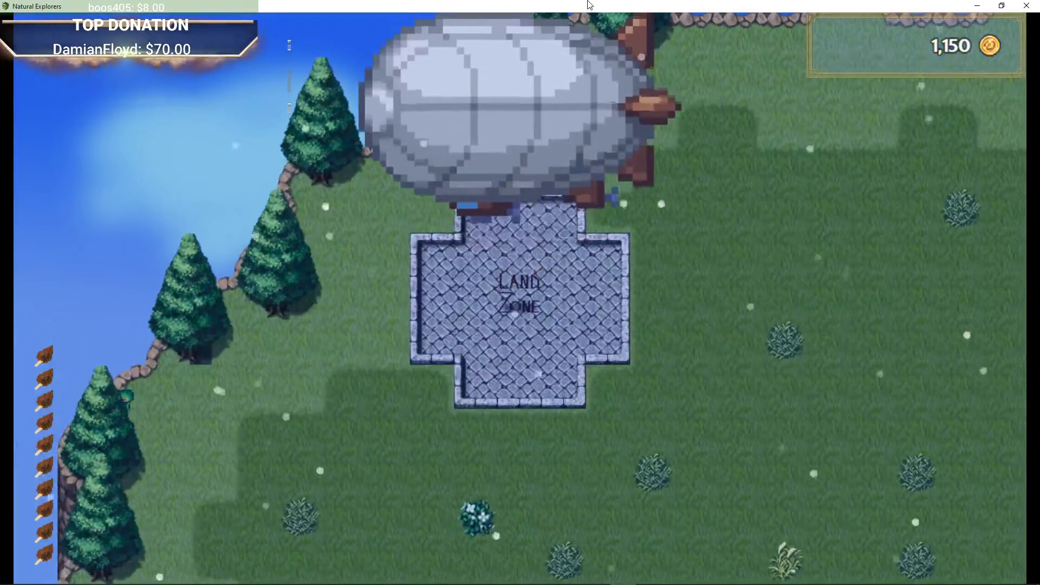
Step: Land and talk to the Wonky Pilot, choosing Not right now to stay on the Floating Island
{"action": "key", "text": "Right"}
{"action": "key", "text": "Left"}
{"action": "key", "text": "Left"}
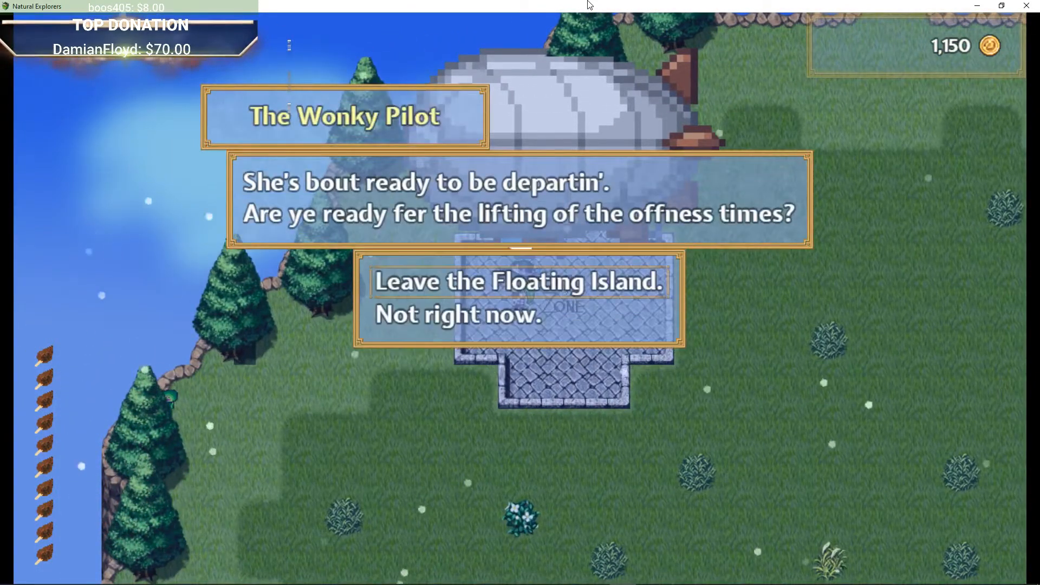
{"action": "key", "text": "Down"}
{"action": "key", "text": "Return"}
{"action": "key", "text": "Right"}
{"action": "key", "text": "Left"}
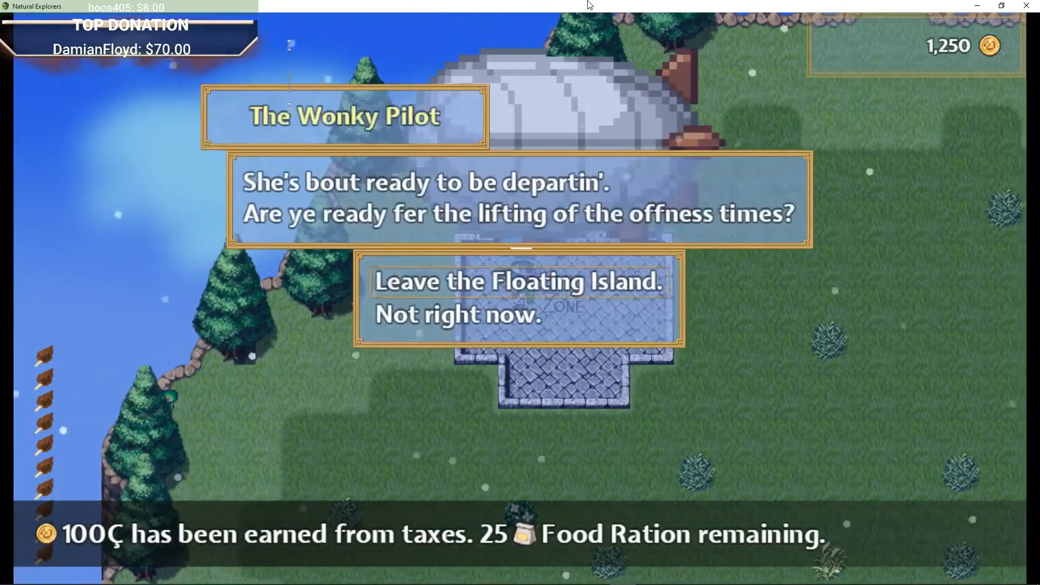
{"action": "key", "text": "Return"}
Step: Take off in the airship again and fly east over the island's north-west meadow
{"action": "key", "text": "Right"}
{"action": "key", "text": "Right"}
{"action": "key", "text": "Left"}
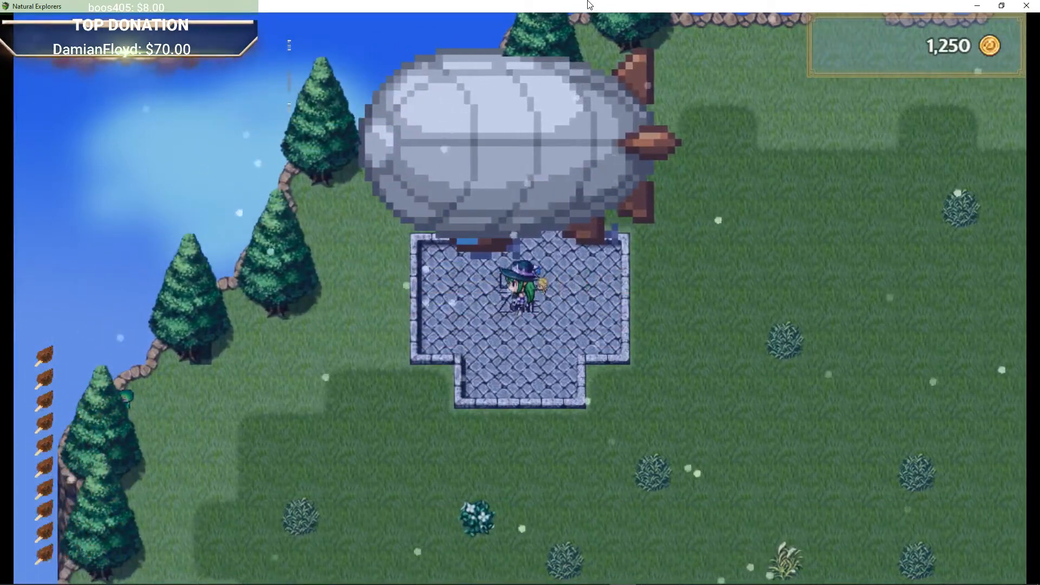
{"action": "key", "text": "Right"}
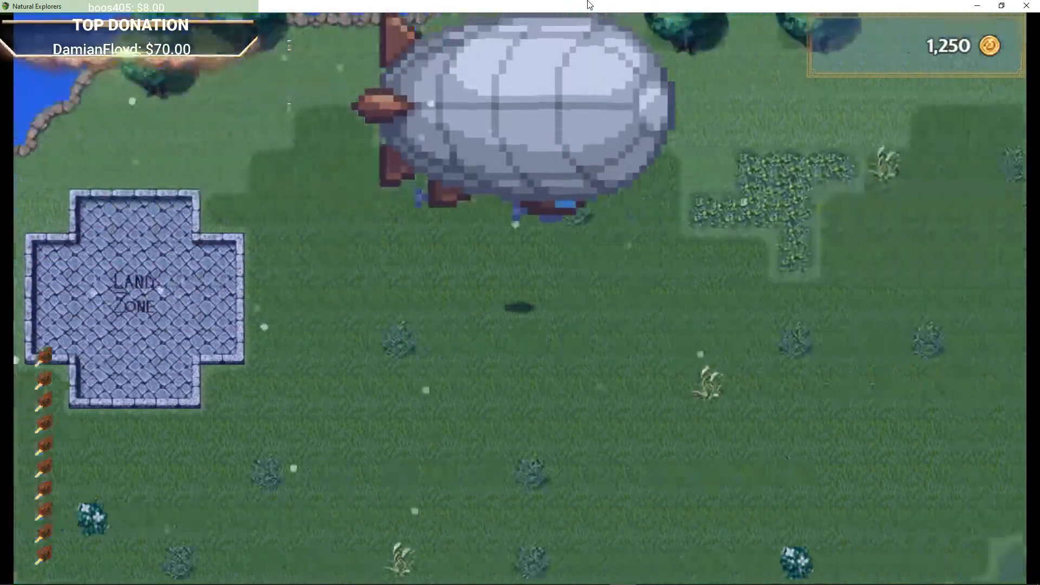
Step: Fly the airship north off the island's edge, then back south and east toward the eastern cliffs
{"action": "key", "text": "Up"}
{"action": "key", "text": "Up"}
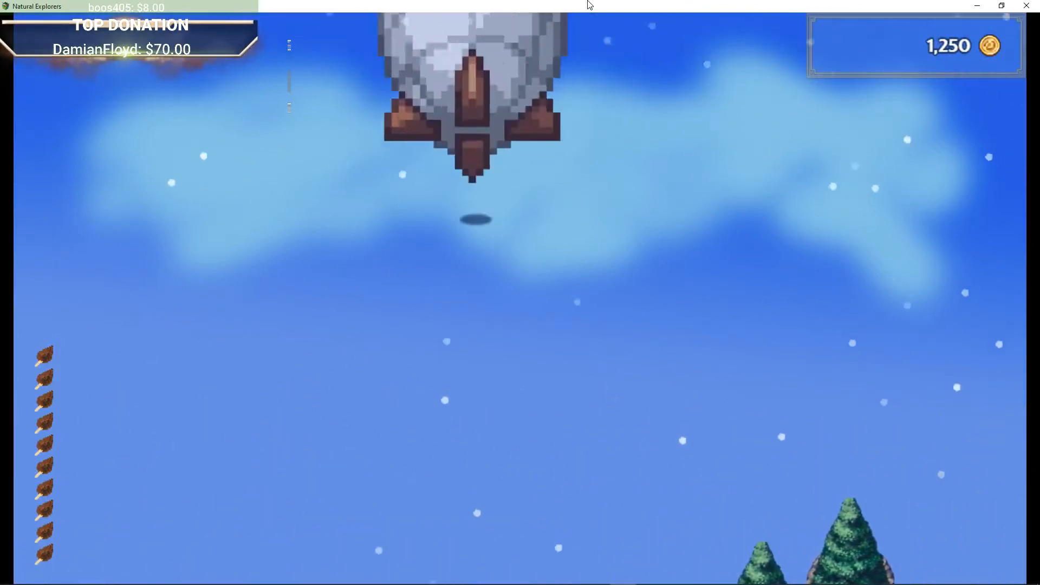
{"action": "key", "text": "Down"}
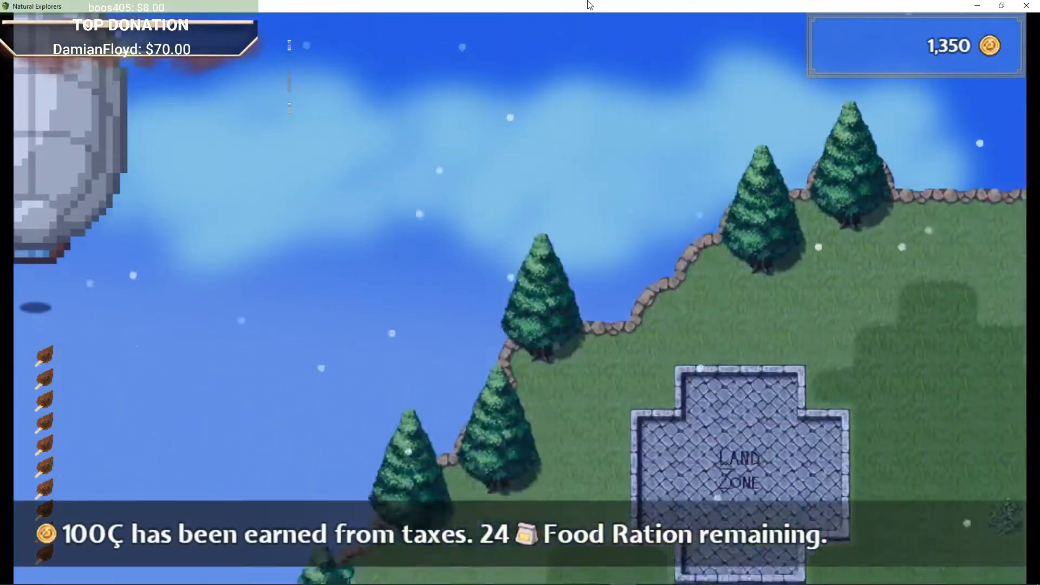
{"action": "key", "text": "Down"}
{"action": "key", "text": "Right"}
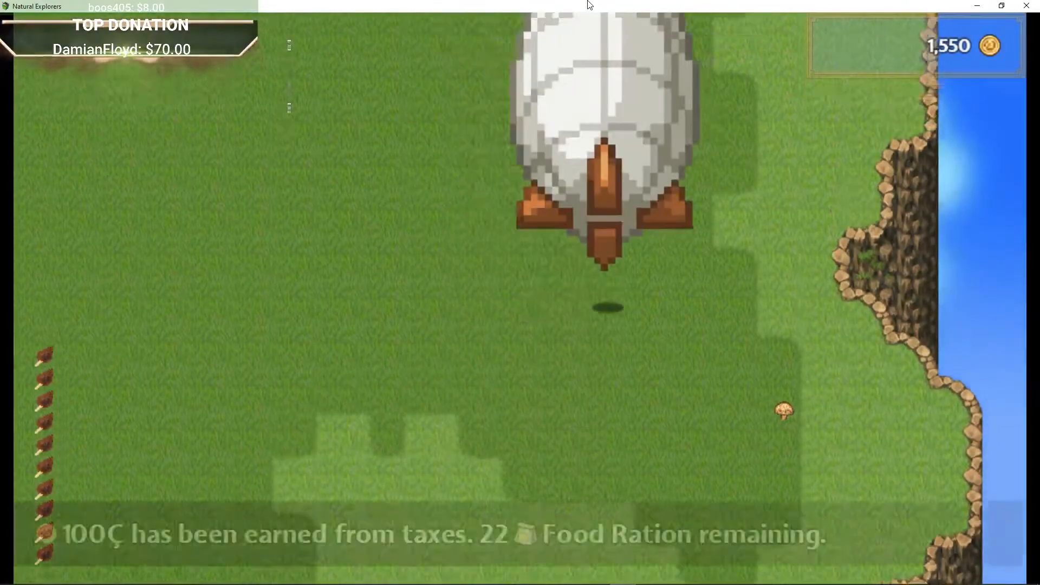
Step: Fly the airship west across the island back to the landing zone
{"action": "key", "text": "Left"}
{"action": "key", "text": "Down"}
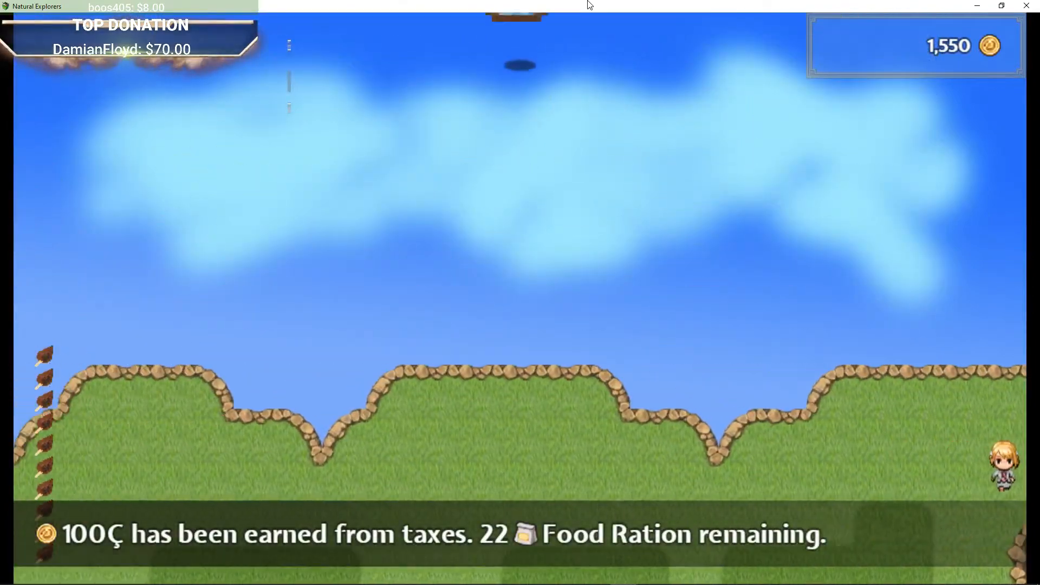
{"action": "key", "text": "Left"}
{"action": "key", "text": "Down"}
{"action": "key", "text": "Left"}
{"action": "key", "text": "Left"}
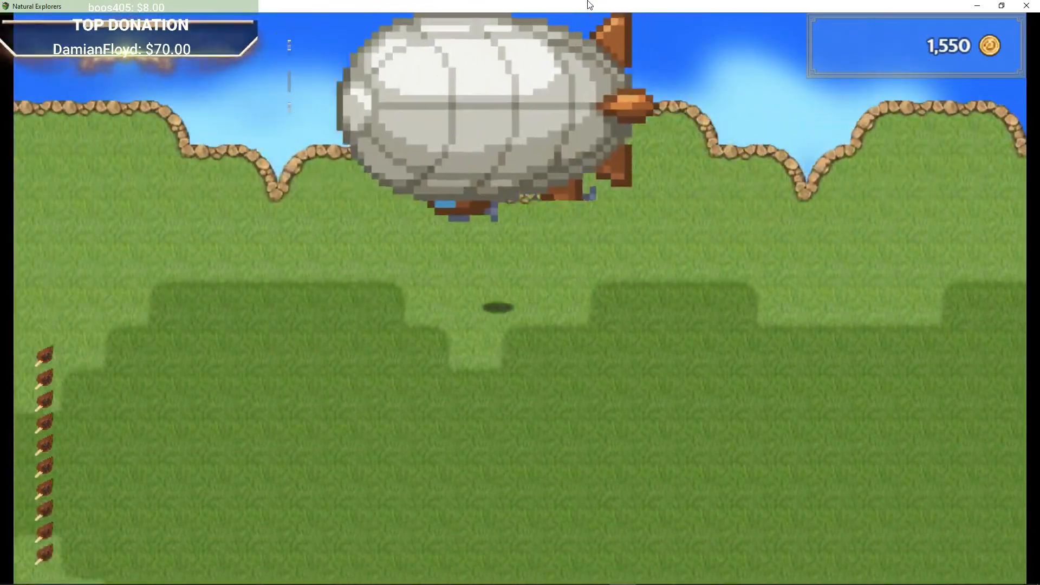
{"action": "key", "text": "Left"}
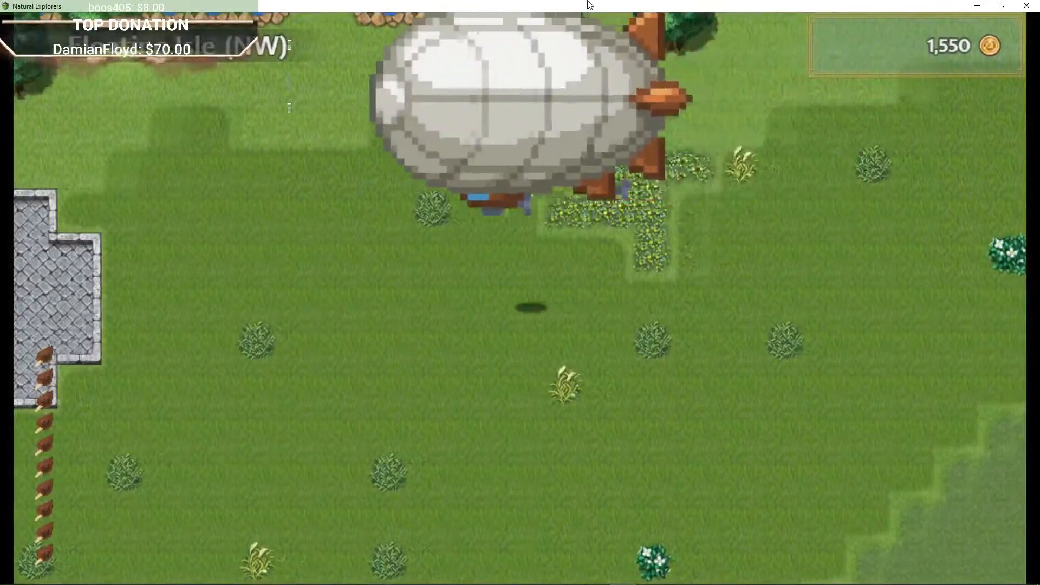
{"action": "key", "text": "Left"}
{"action": "key", "text": "Right"}
{"action": "key", "text": "Left"}
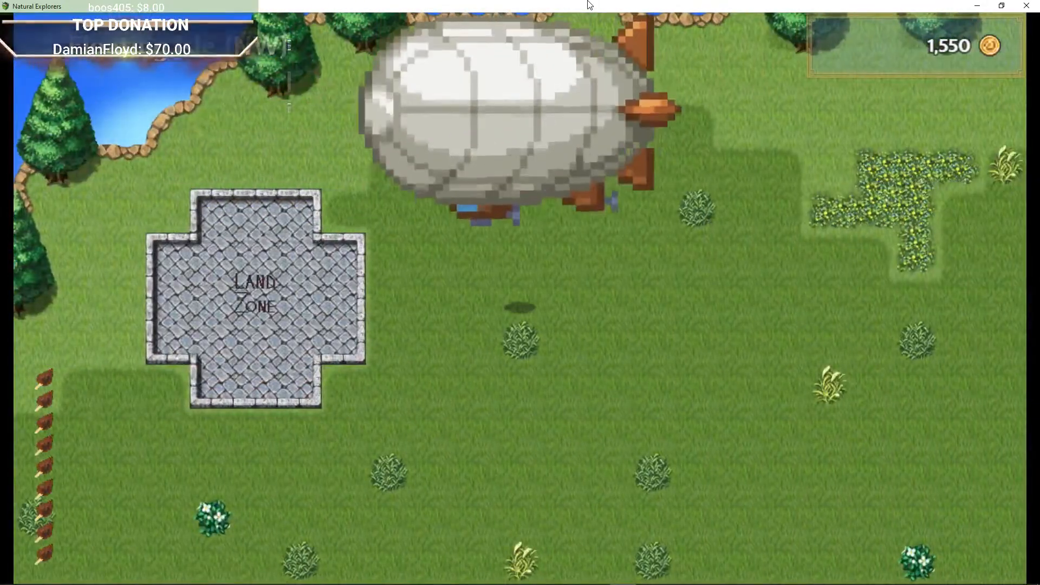
Step: Land the airship beside the landing zone and walk onto it to talk to the Wonky Pilot
{"action": "key", "text": "Down"}
{"action": "key", "text": "Right"}
{"action": "key", "text": "Up"}
{"action": "key", "text": "Left"}
{"action": "key", "text": "Up"}
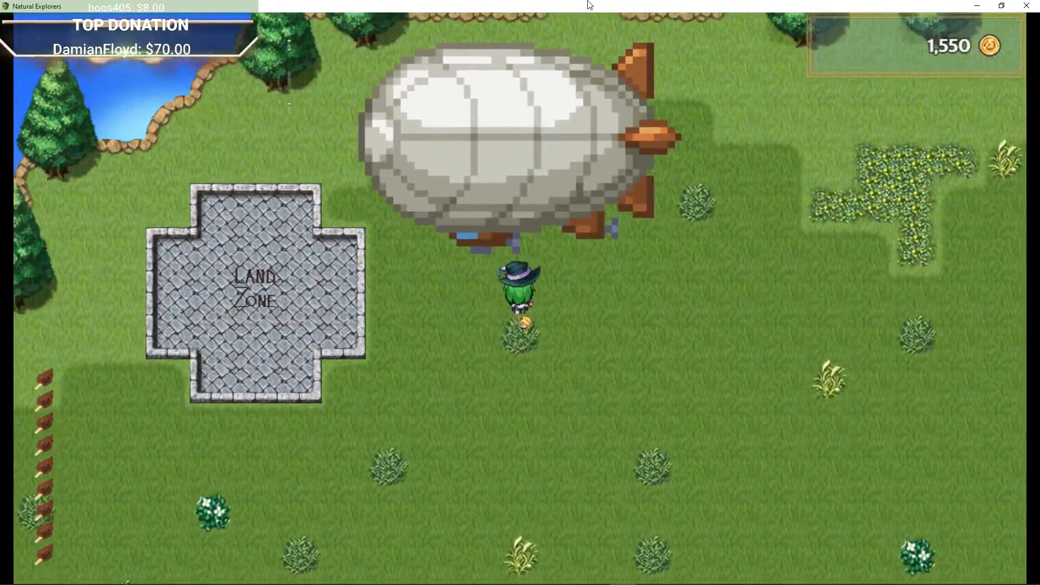
{"action": "key", "text": "Return"}
{"action": "key", "text": "Left"}
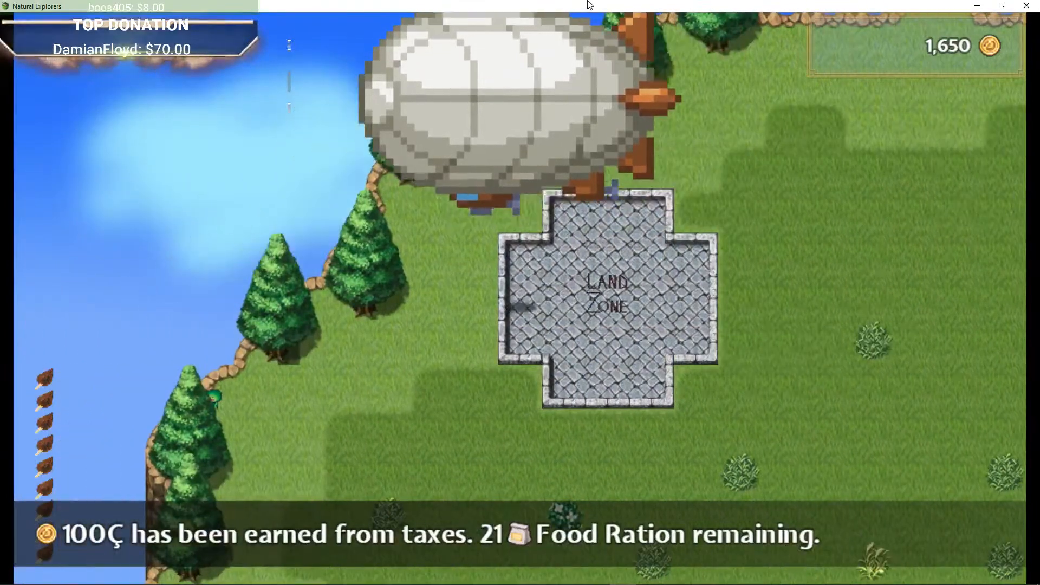
{"action": "key", "text": "Right"}
{"action": "key", "text": "Left"}
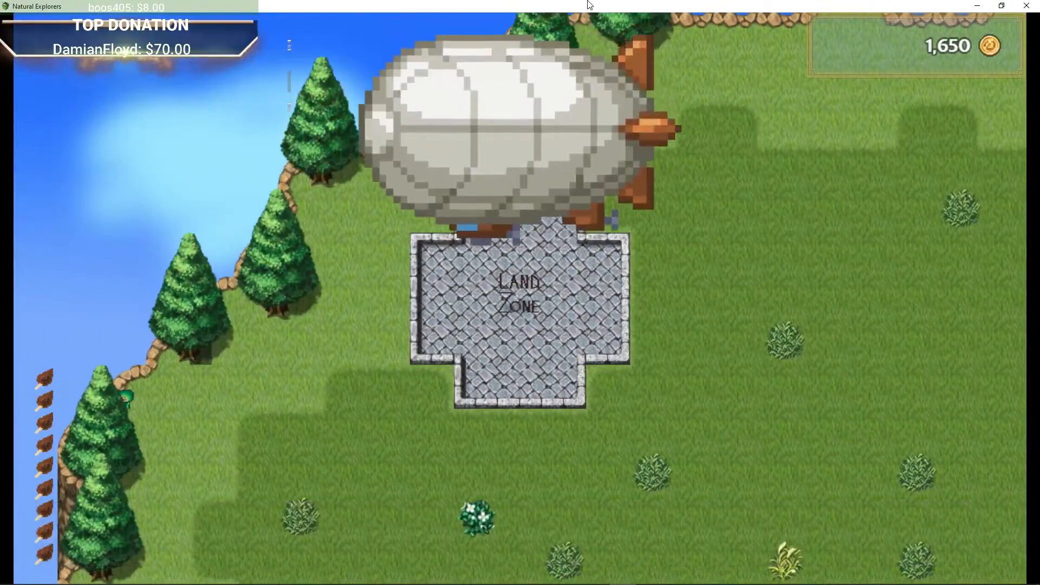
{"action": "key", "text": "Left"}
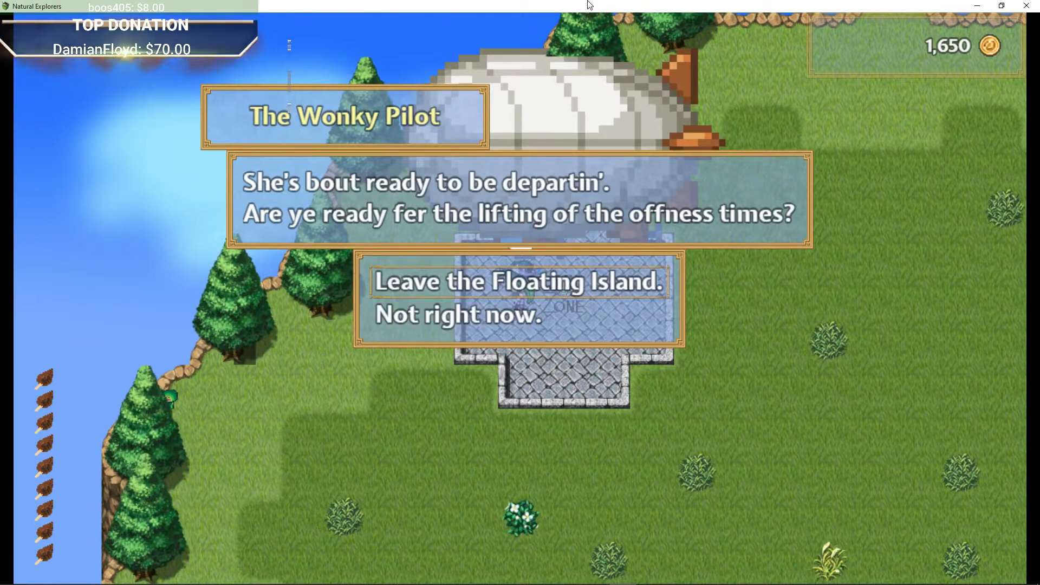
Step: Choose Leave the Floating Island with the Wonky Pilot, repeating the dialog until reaching the world map
{"action": "key", "text": "Return"}
{"action": "key", "text": "Right"}
{"action": "key", "text": "Left"}
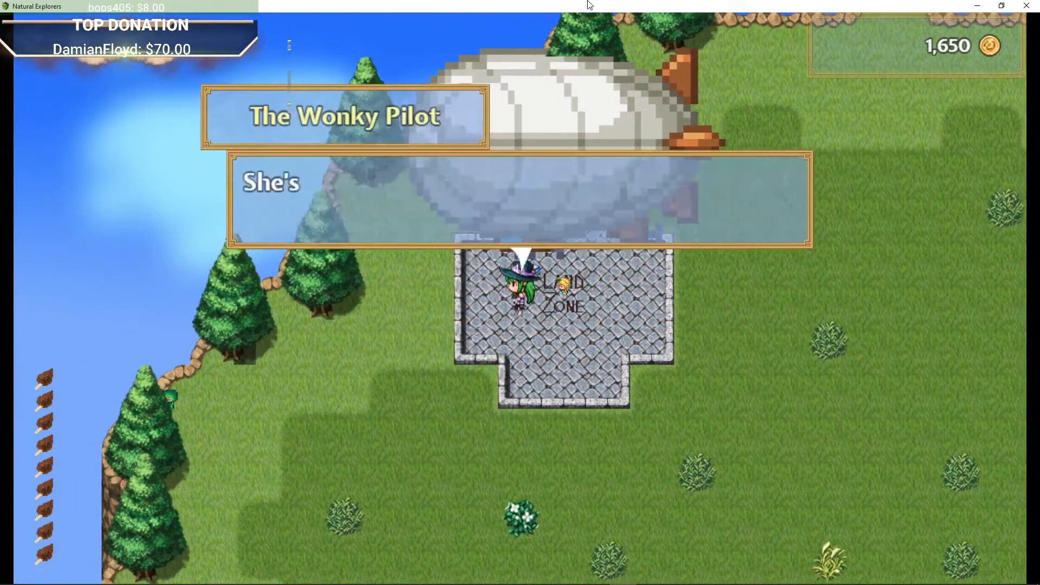
{"action": "key", "text": "Down"}
{"action": "key", "text": "Return"}
{"action": "key", "text": "Right"}
{"action": "key", "text": "Left"}
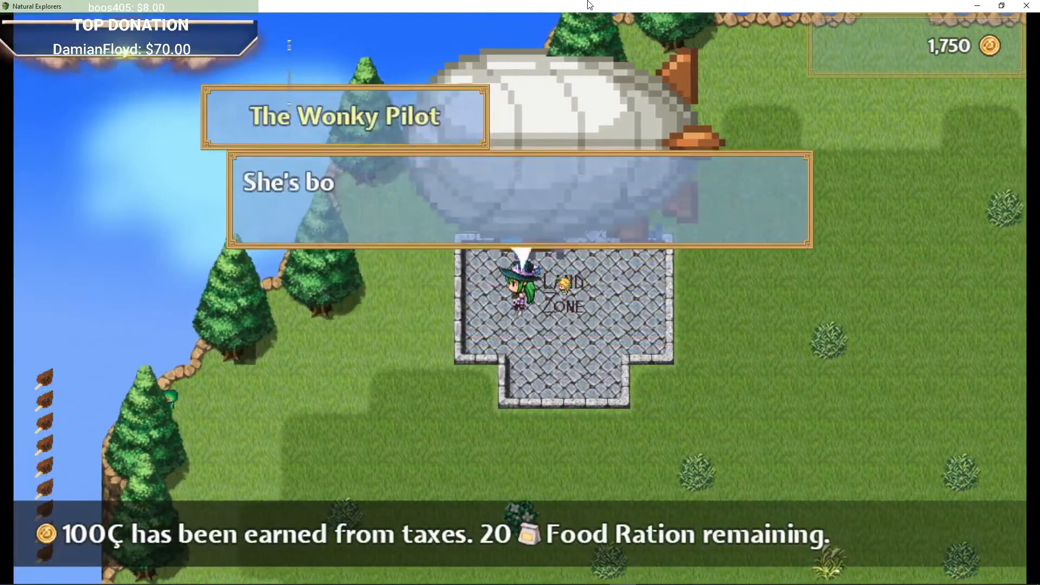
{"action": "key", "text": "Return"}
{"action": "key", "text": "Left"}
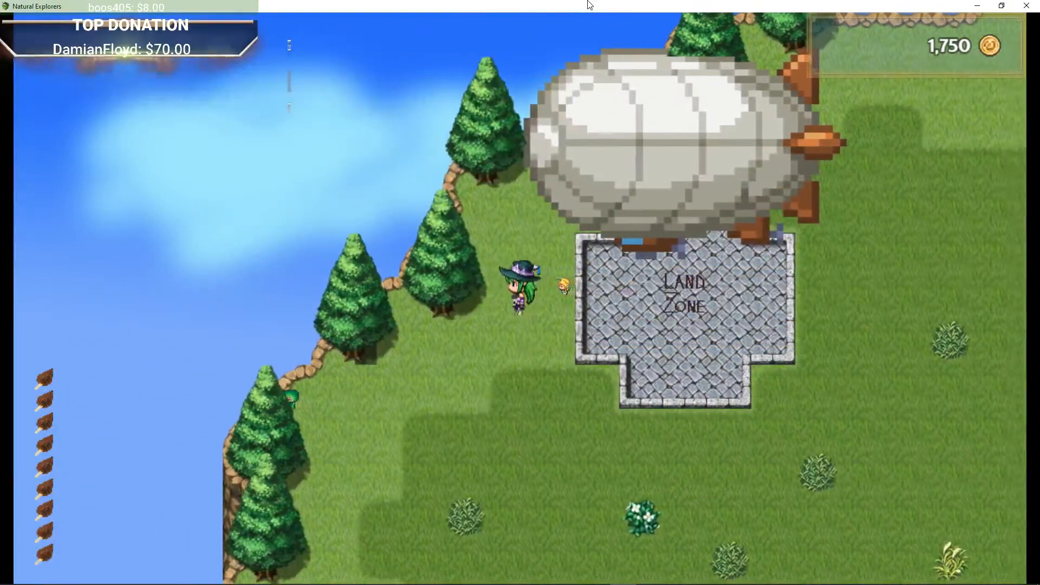
{"action": "key", "text": "Up"}
{"action": "key", "text": "Left"}
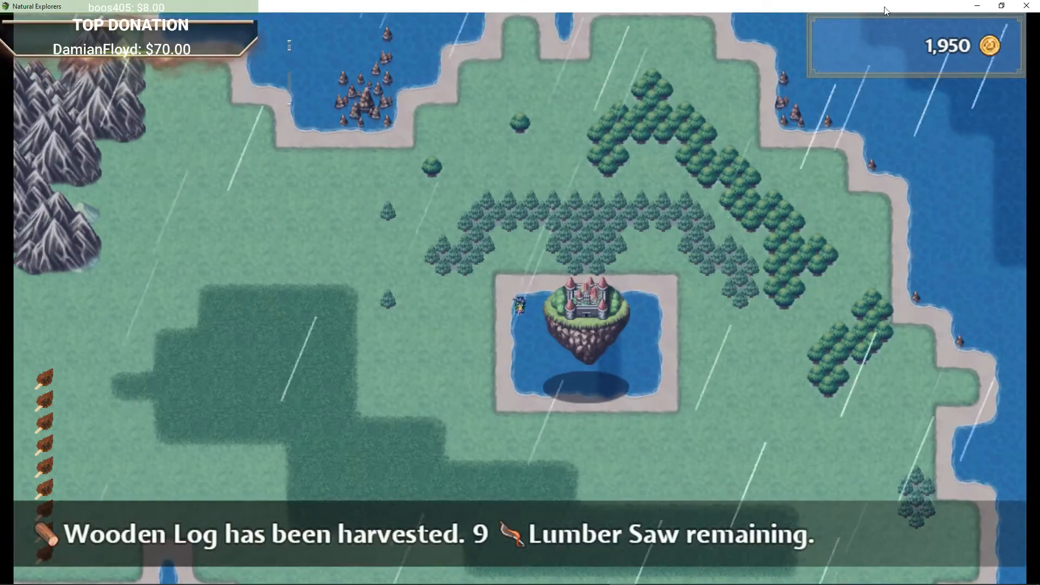
Step: Switch to the RPG Maker MV editor and open the OpeningScene map
{"action": "left_click", "coordinate": [1025, 5]}
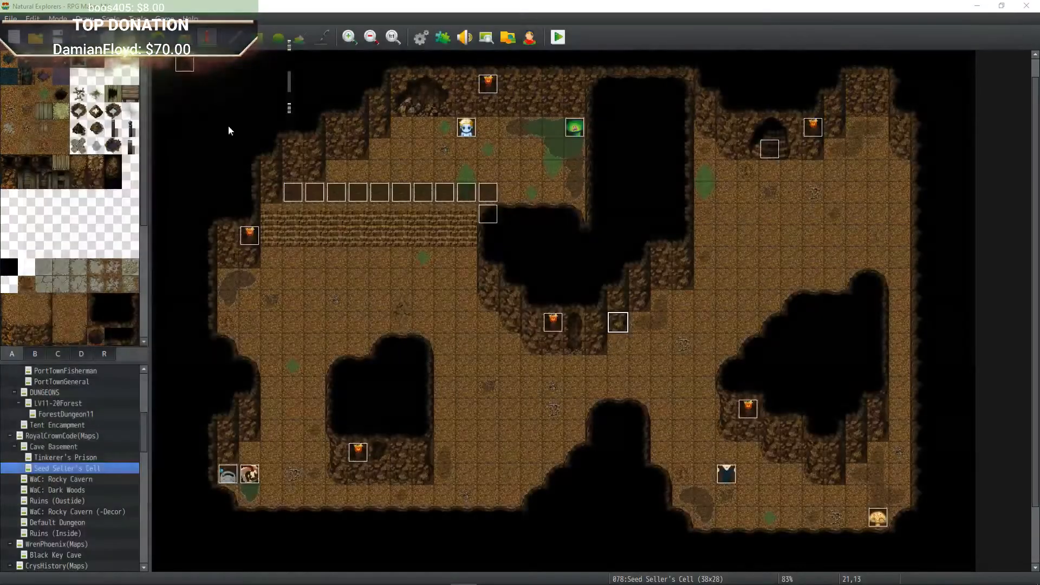
{"action": "left_click_drag", "start_coordinate": [146, 453], "coordinate": [145, 372]}
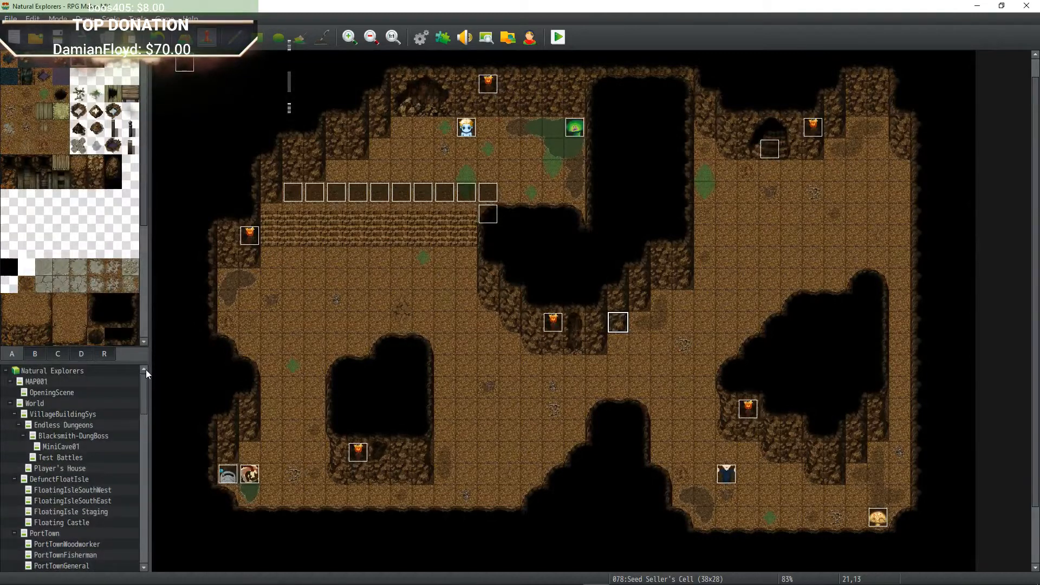
{"action": "left_click", "coordinate": [52, 392]}
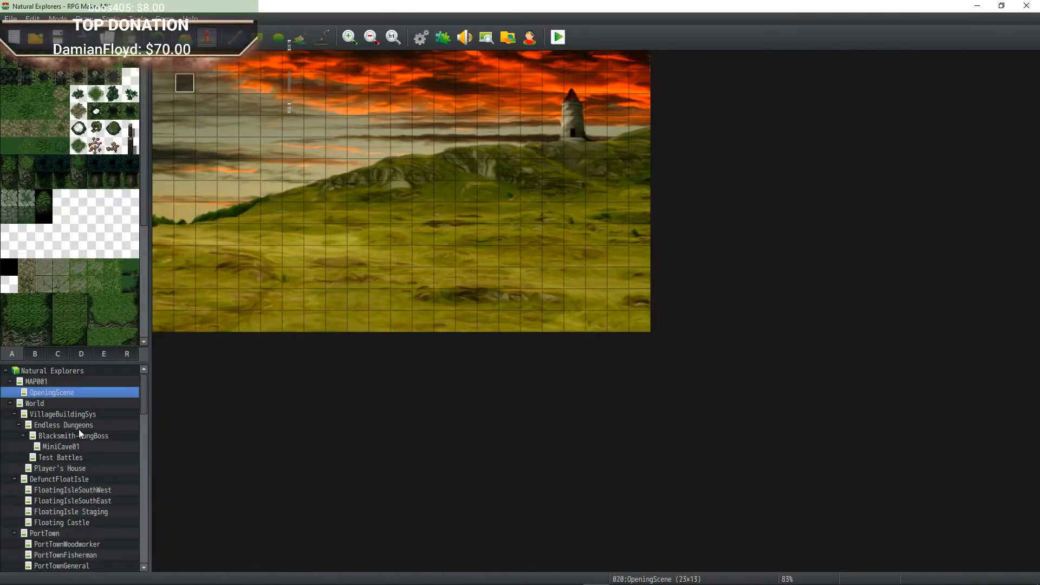
Step: Browse through the project's map list
{"action": "scroll", "coordinate": [79, 431], "scroll_direction": "down", "scroll_amount": 3}
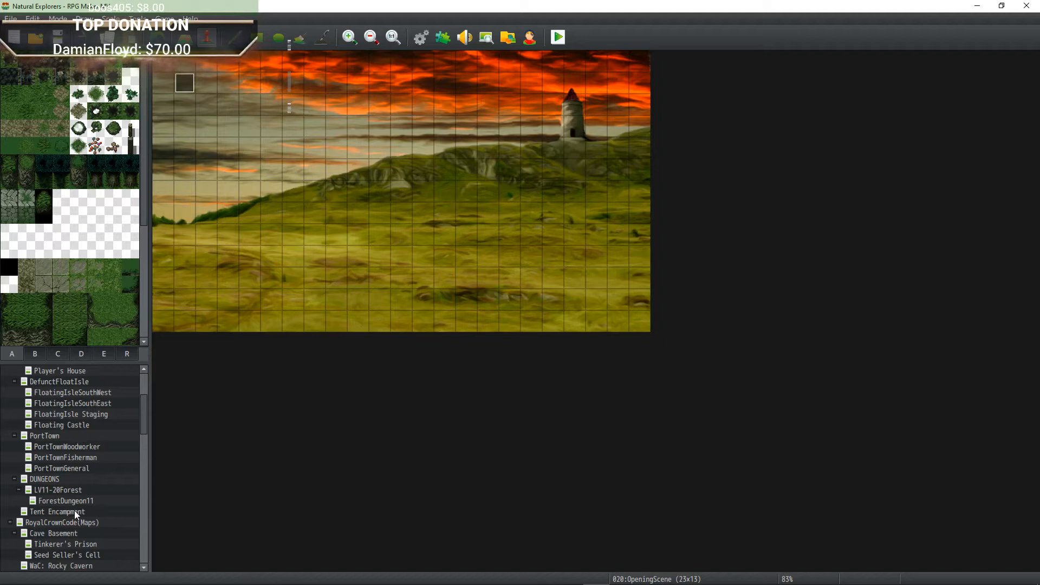
{"action": "scroll", "coordinate": [77, 509], "scroll_direction": "down", "scroll_amount": 5}
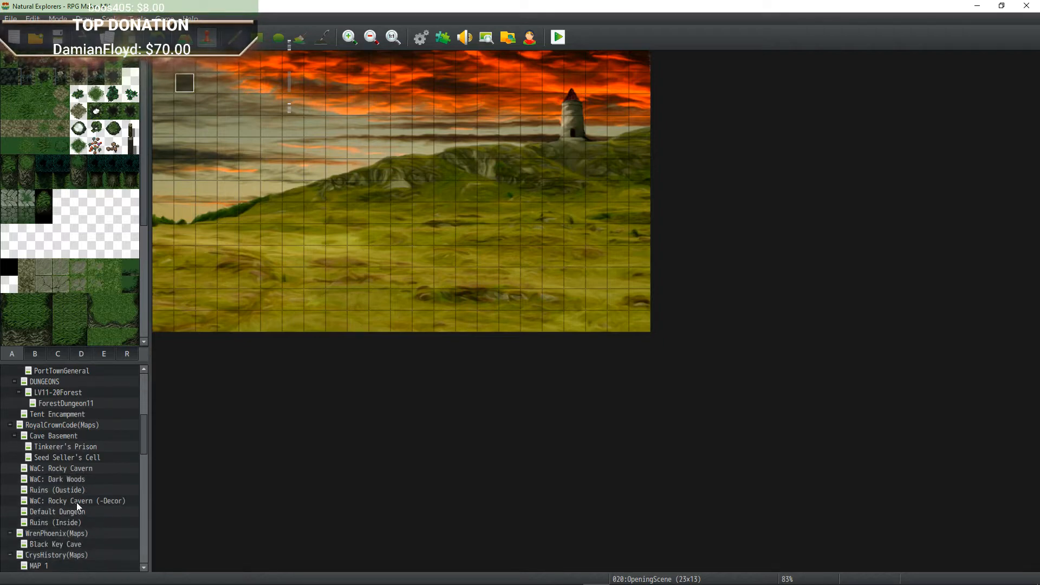
{"action": "scroll", "coordinate": [77, 502], "scroll_direction": "down", "scroll_amount": 10}
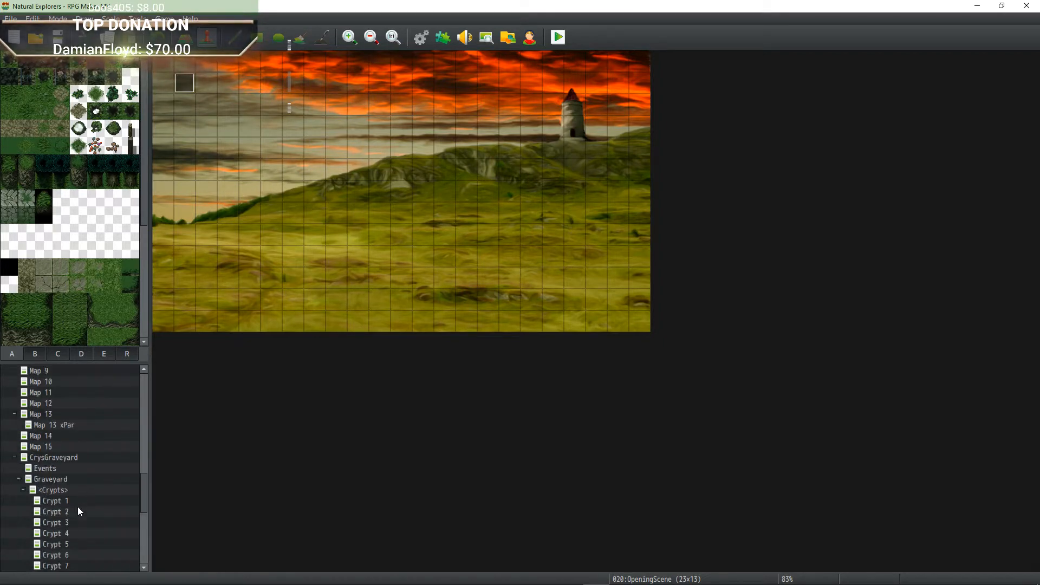
{"action": "scroll", "coordinate": [76, 495], "scroll_direction": "down", "scroll_amount": 3}
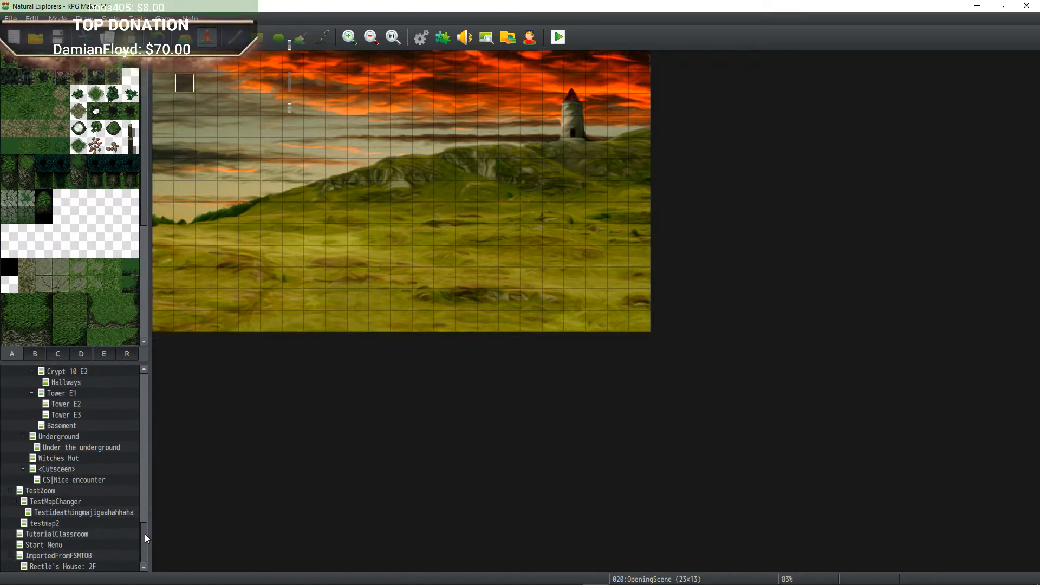
{"action": "left_click_drag", "start_coordinate": [145, 535], "coordinate": [156, 368]}
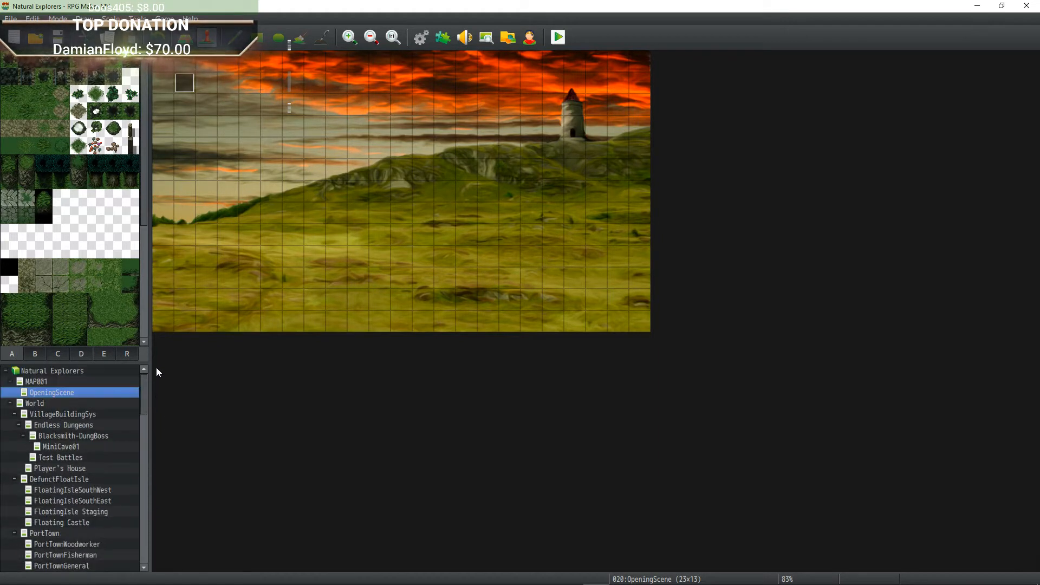
Step: Open the World, VillageBuildingSys, Endless Dungeons and FloatingIsleSouthWest maps in turn, ending on FloatingIsle Staging
{"action": "left_click", "coordinate": [89, 404]}
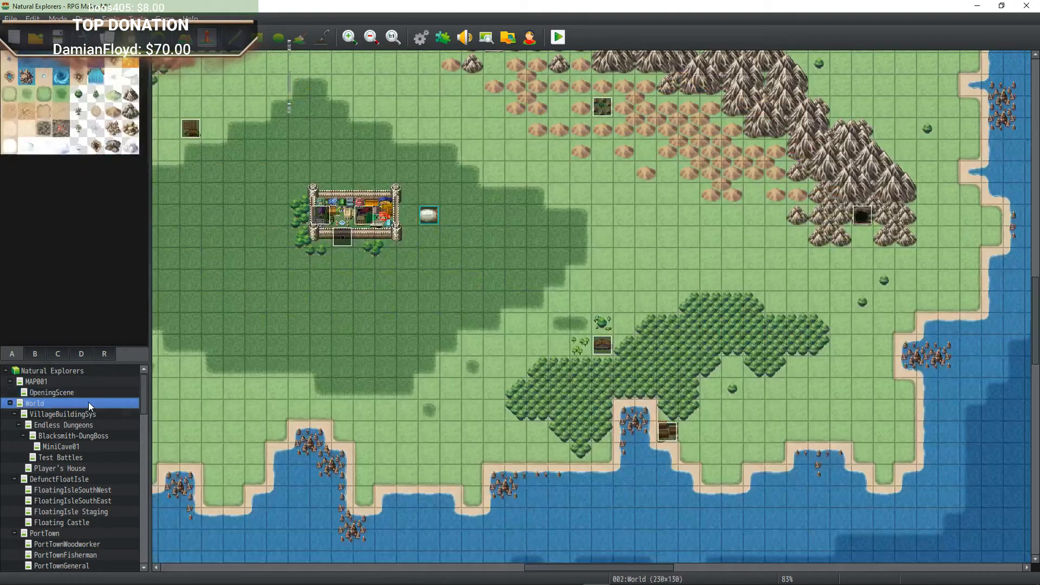
{"action": "left_click", "coordinate": [83, 415]}
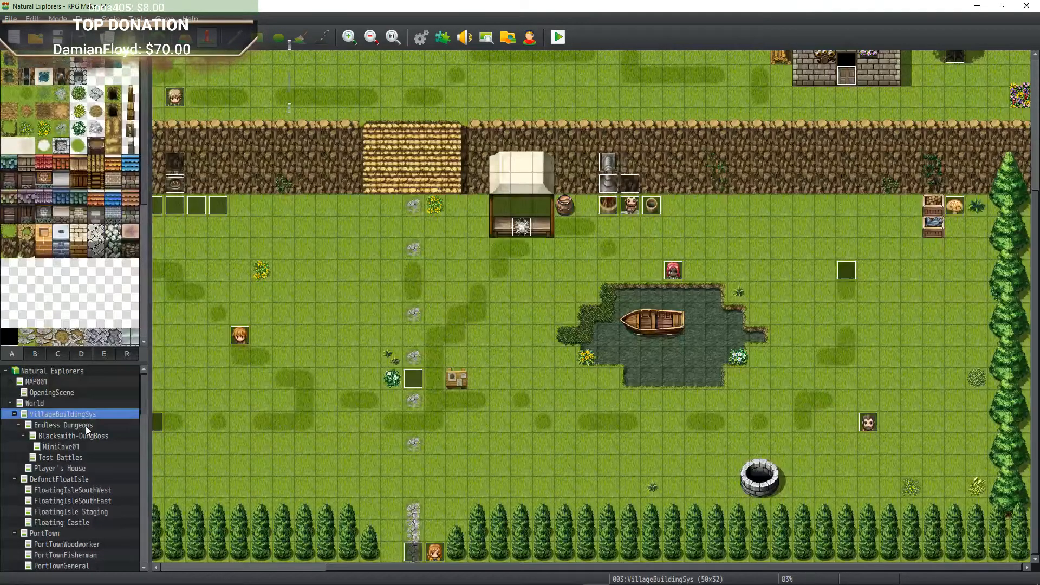
{"action": "left_click", "coordinate": [86, 426]}
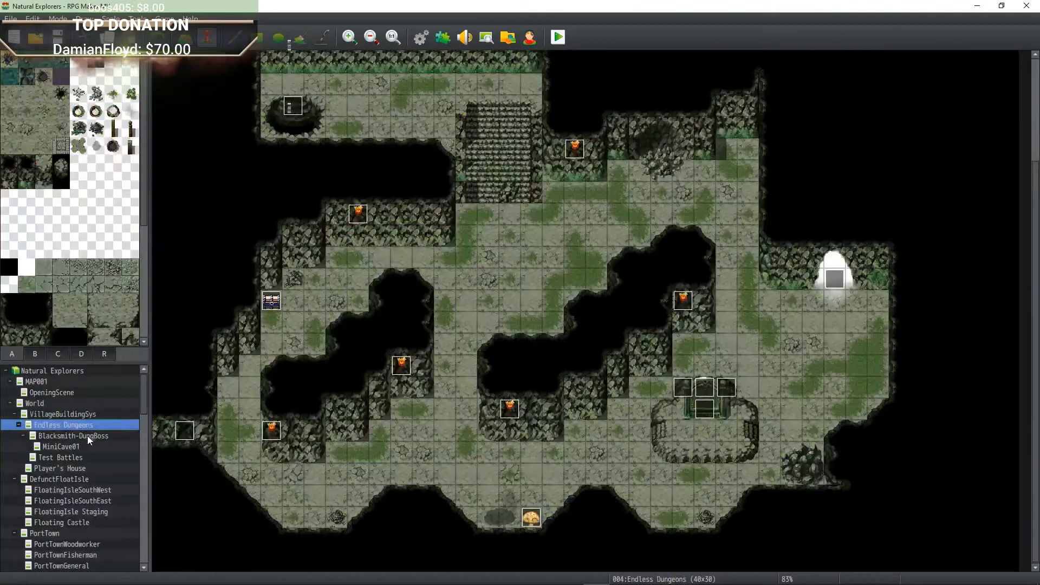
{"action": "left_click", "coordinate": [72, 478]}
{"action": "left_click", "coordinate": [73, 490]}
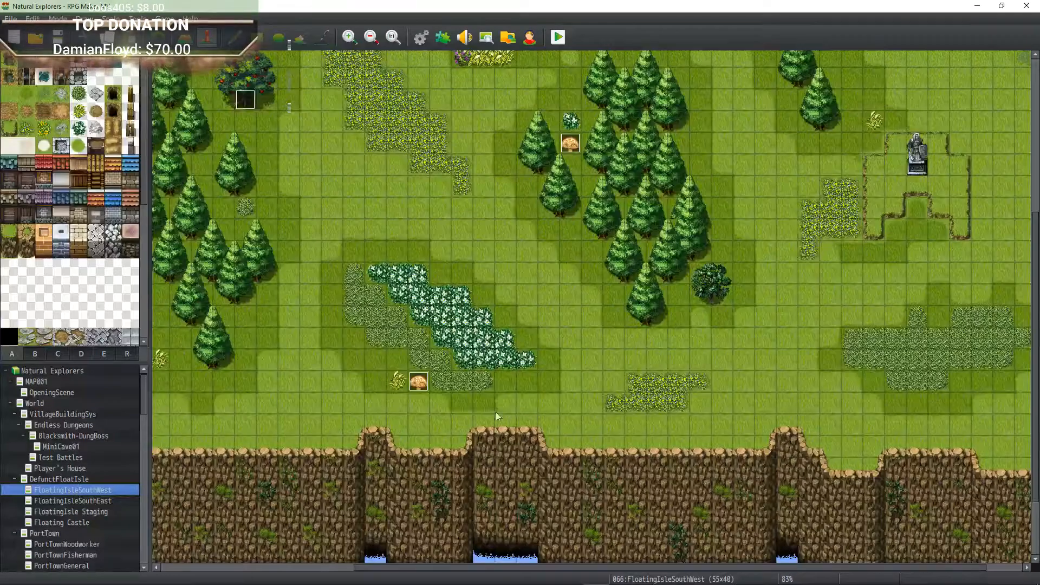
{"action": "middle_click_drag", "start_coordinate": [496, 412], "coordinate": [573, 388]}
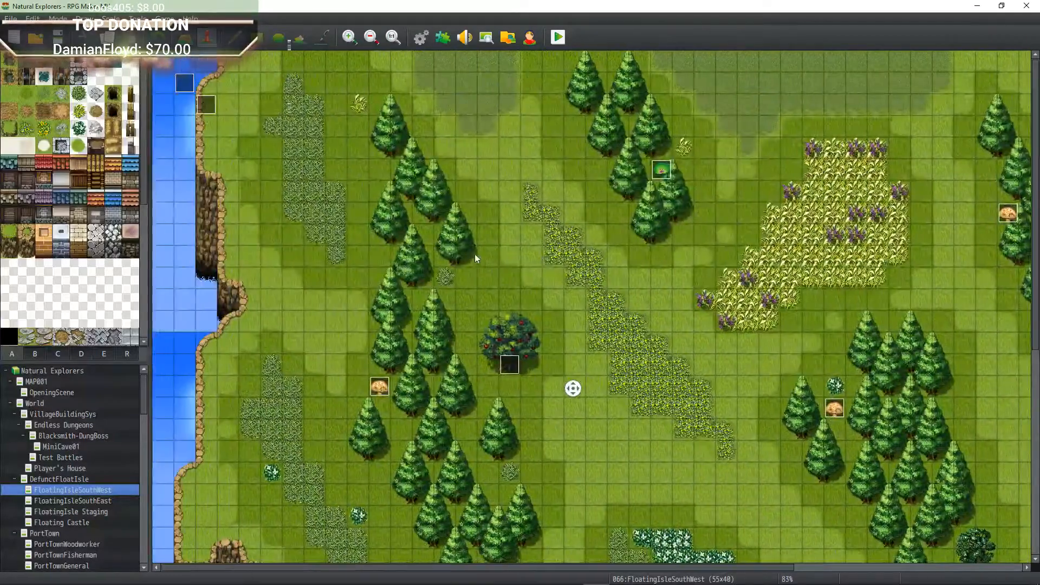
{"action": "left_click", "coordinate": [78, 504]}
{"action": "left_click", "coordinate": [78, 511]}
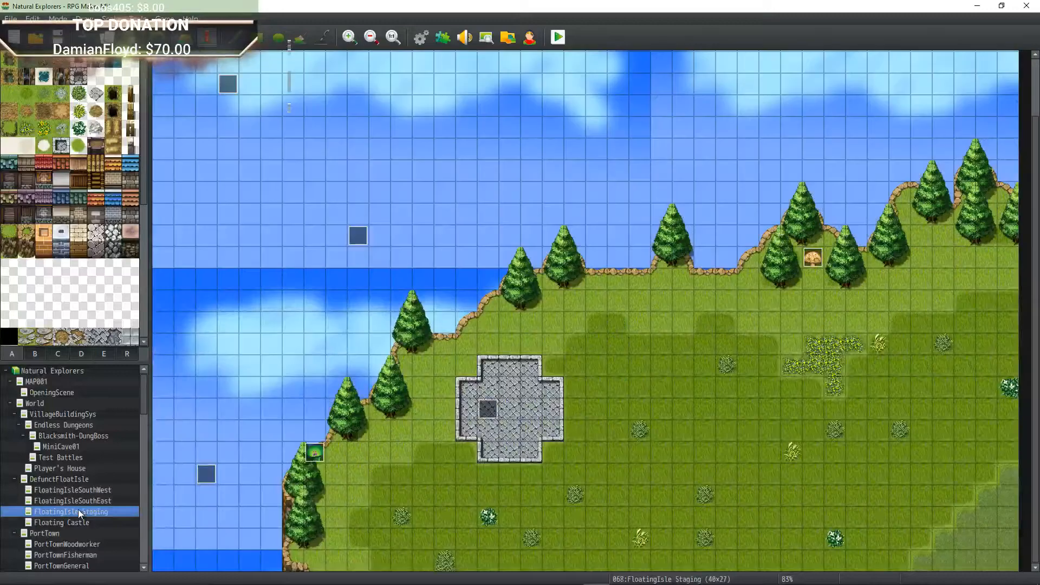
Step: Move the landing zone's Disembark event one tile right to the zone's centre and launch a playtest
{"action": "double_click", "coordinate": [485, 412]}
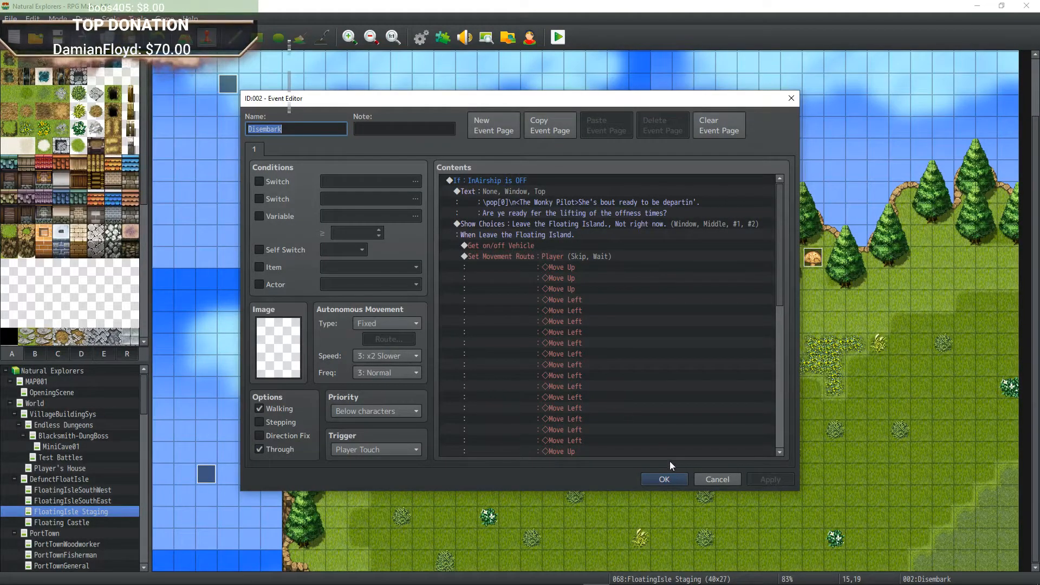
{"action": "left_click", "coordinate": [667, 480]}
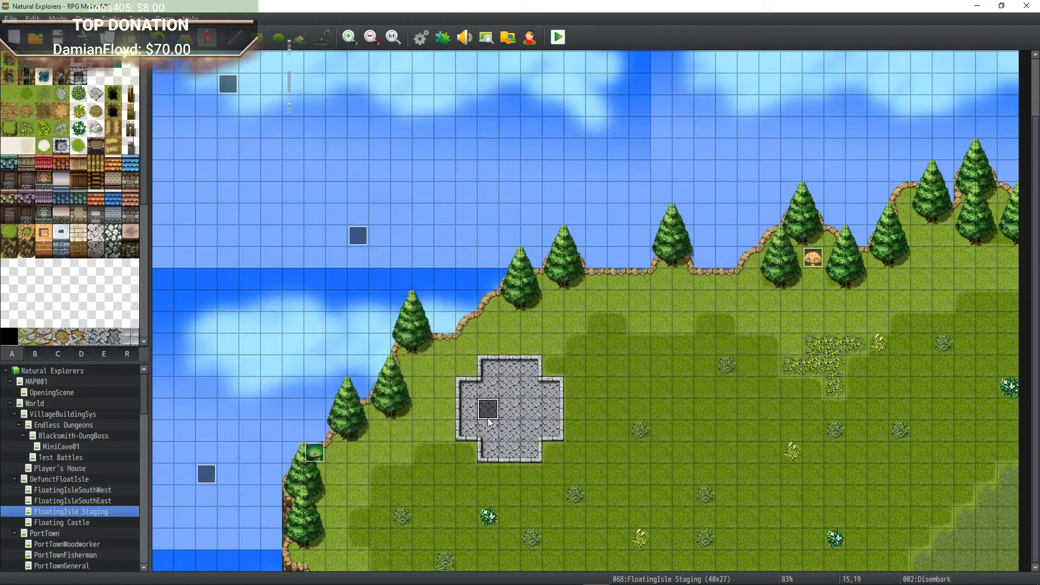
{"action": "double_click", "coordinate": [511, 406]}
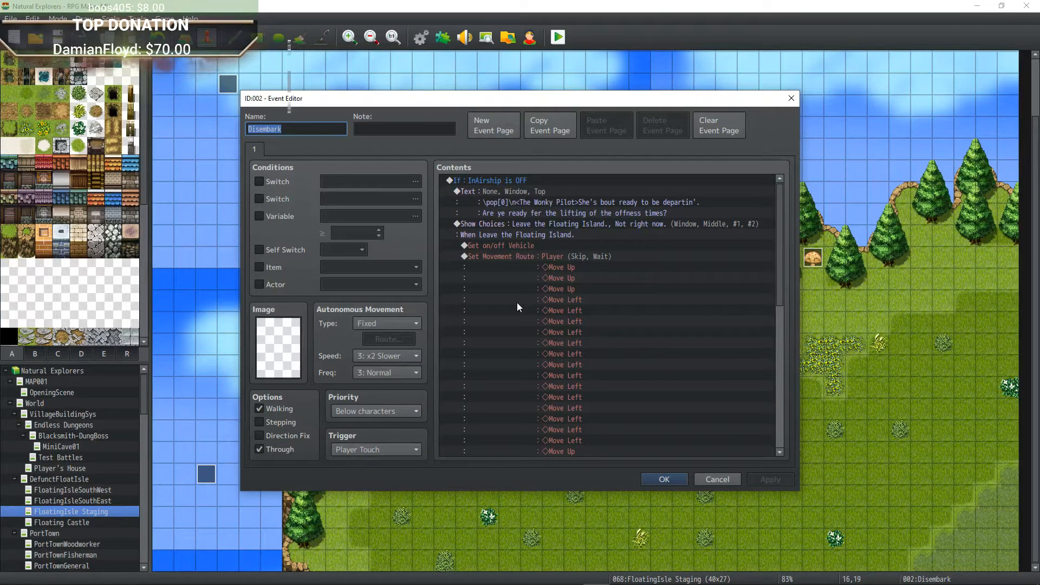
{"action": "left_click", "coordinate": [664, 481]}
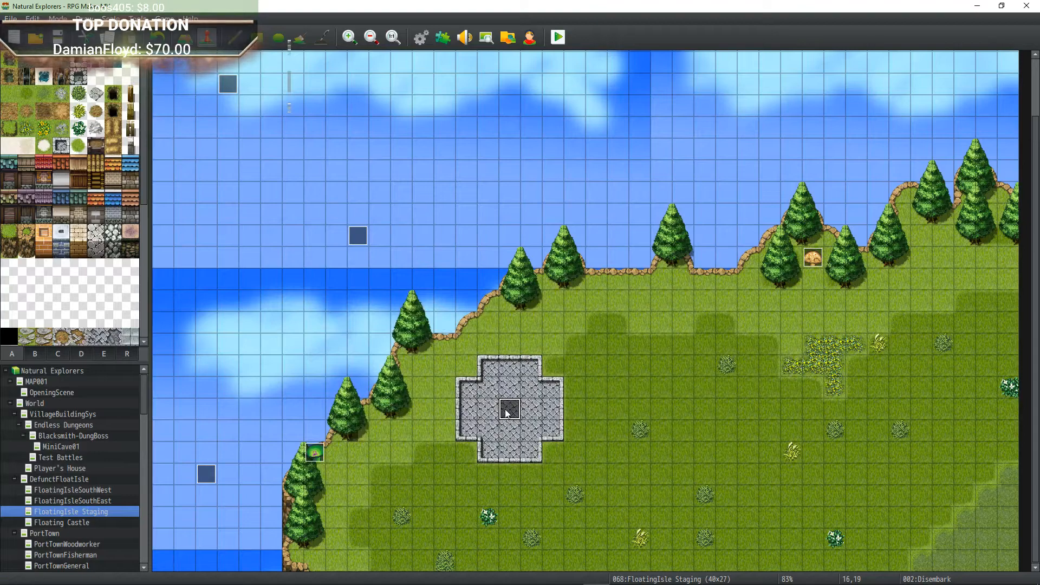
{"action": "left_click_drag", "start_coordinate": [507, 413], "coordinate": [513, 409]}
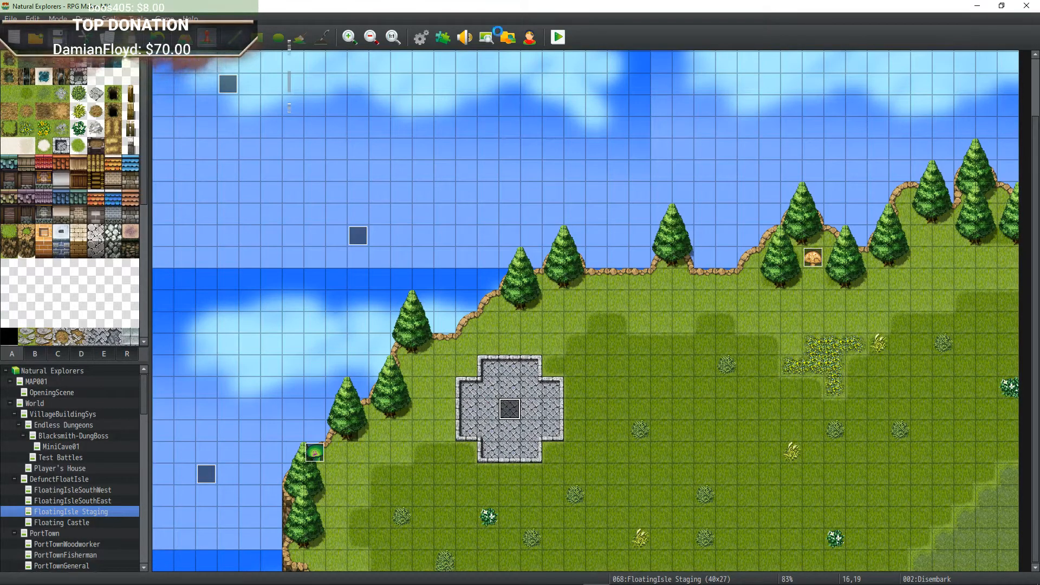
{"action": "left_click", "coordinate": [556, 38]}
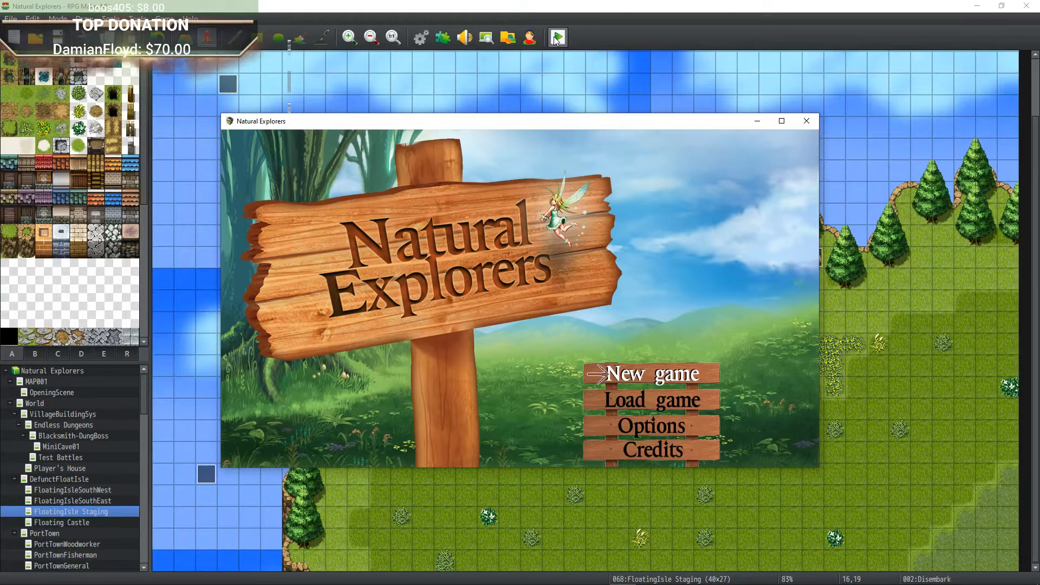
{"action": "key", "text": "Down"}
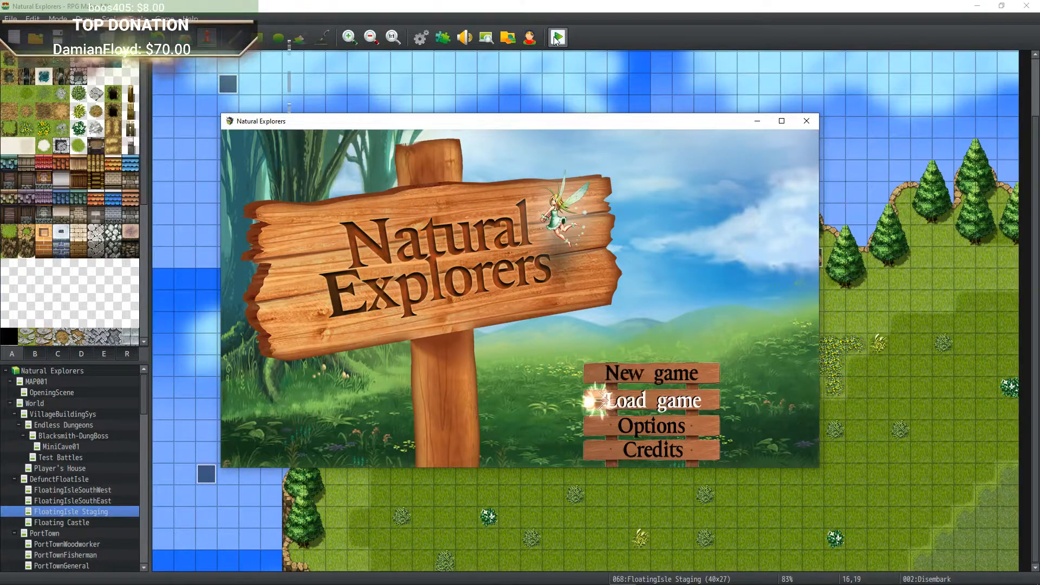
{"action": "key", "text": "Up"}
{"action": "key", "text": "Down"}
{"action": "key", "text": "Up"}
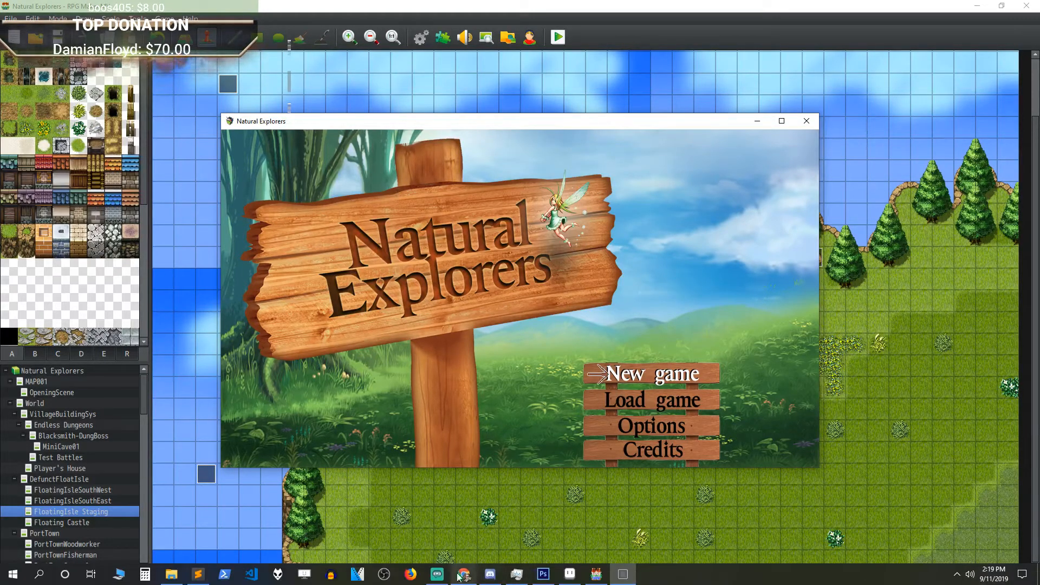
{"action": "left_click", "coordinate": [432, 578]}
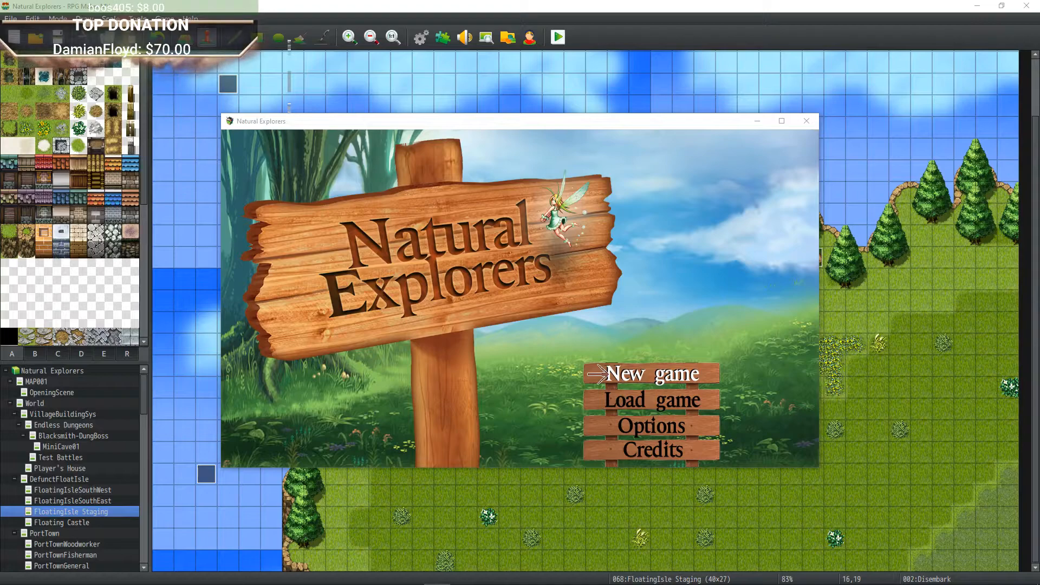
{"action": "left_click_drag", "start_coordinate": [0, 78], "coordinate": [407, 35]}
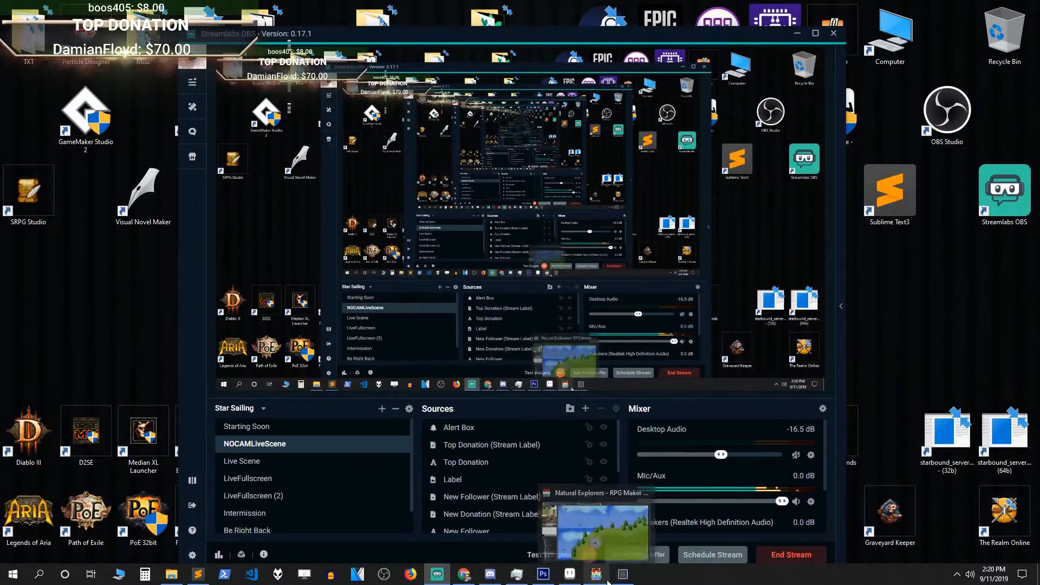
{"action": "left_click", "coordinate": [608, 582]}
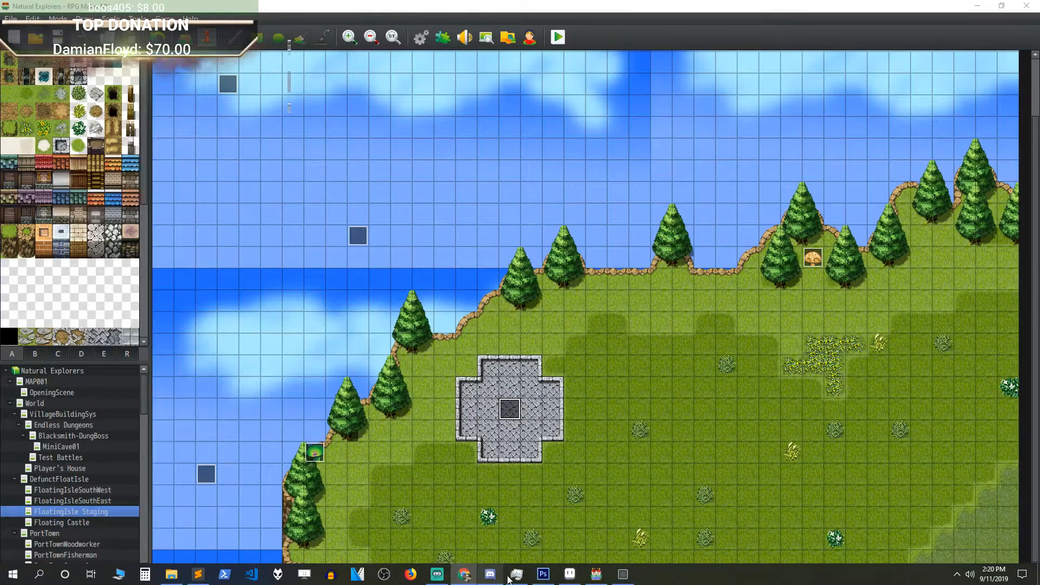
{"action": "left_click", "coordinate": [438, 575]}
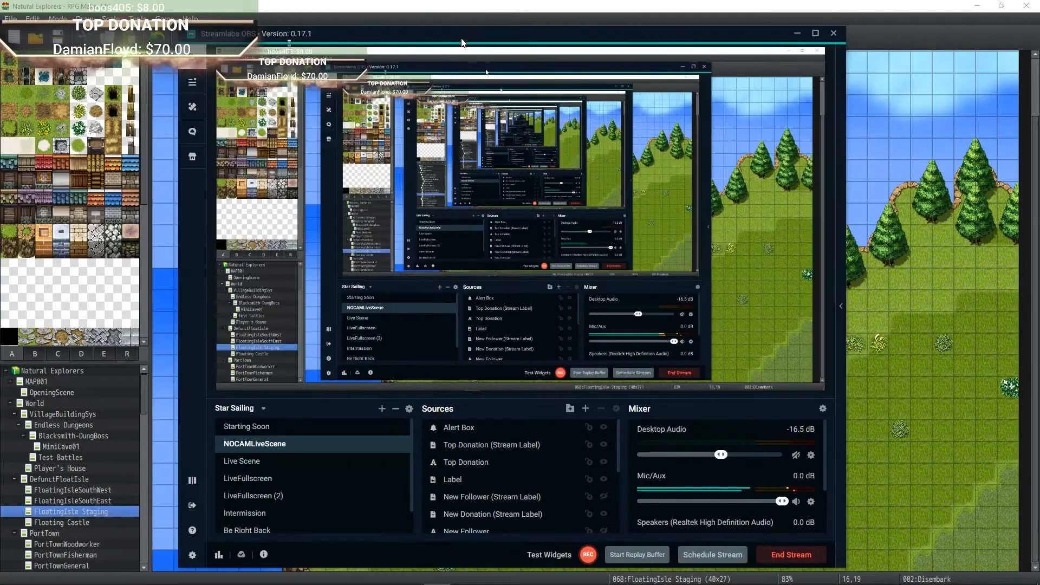
{"action": "mouse_move", "coordinate": [462, 42]}
{"action": "left_mouse_down"}
{"action": "mouse_move", "coordinate": [422, 38]}
{"action": "mouse_move", "coordinate": [450, 28]}
{"action": "mouse_move", "coordinate": [465, 36]}
{"action": "left_mouse_up"}
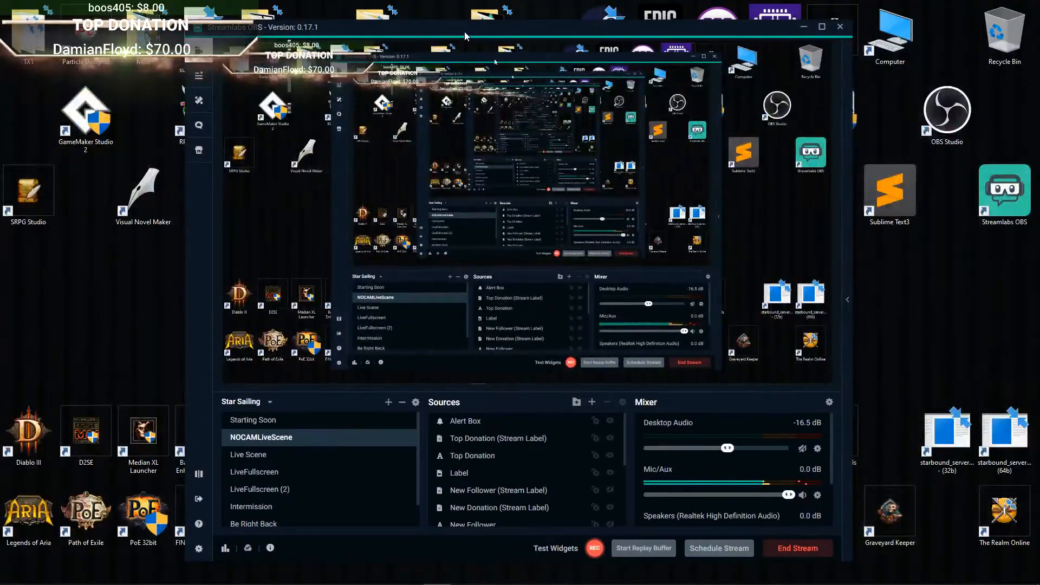
{"action": "mouse_move", "coordinate": [438, 576]}
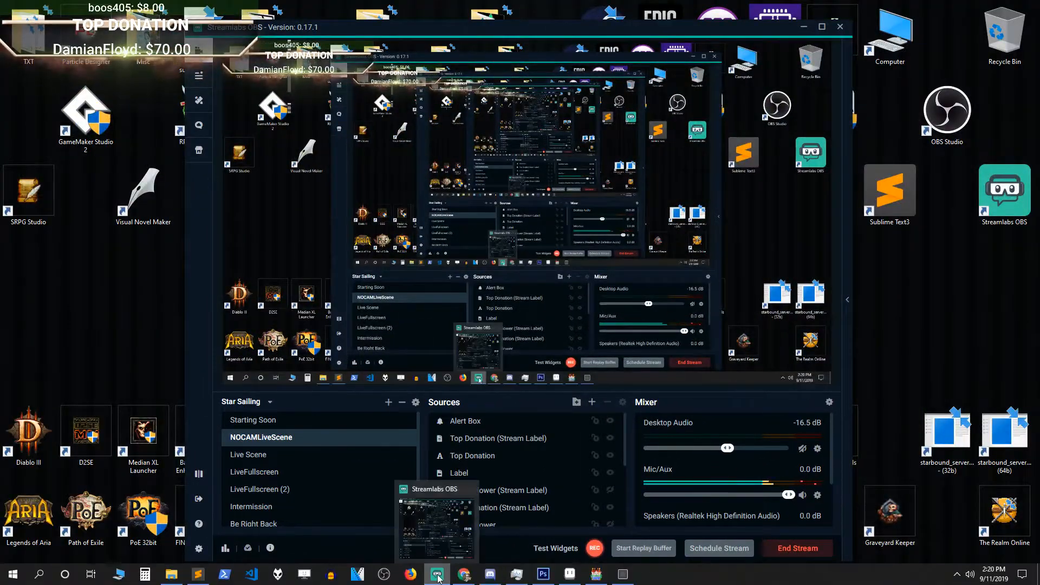
{"action": "left_click", "coordinate": [488, 578]}
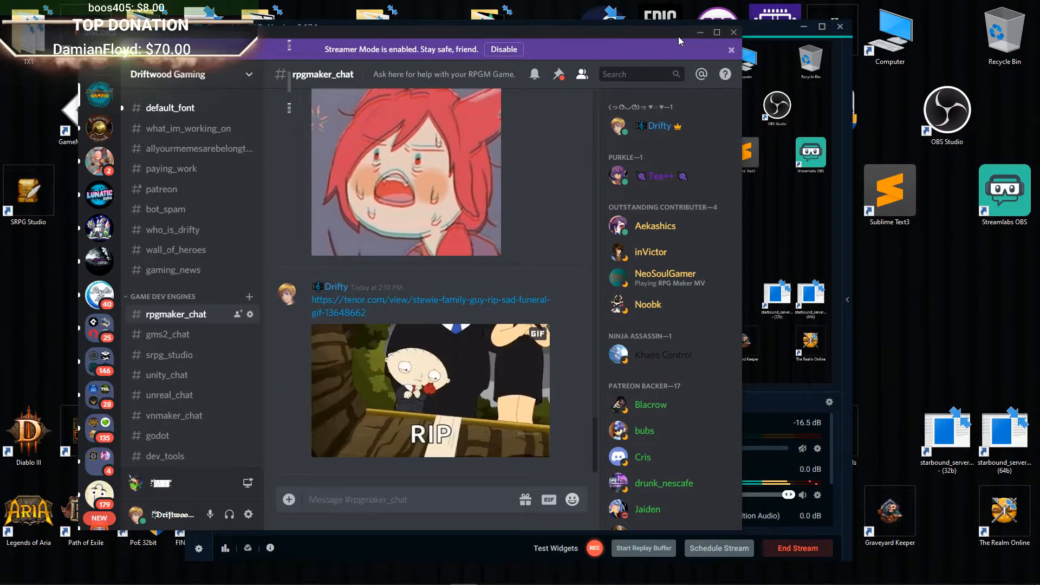
{"action": "left_click", "coordinate": [700, 33]}
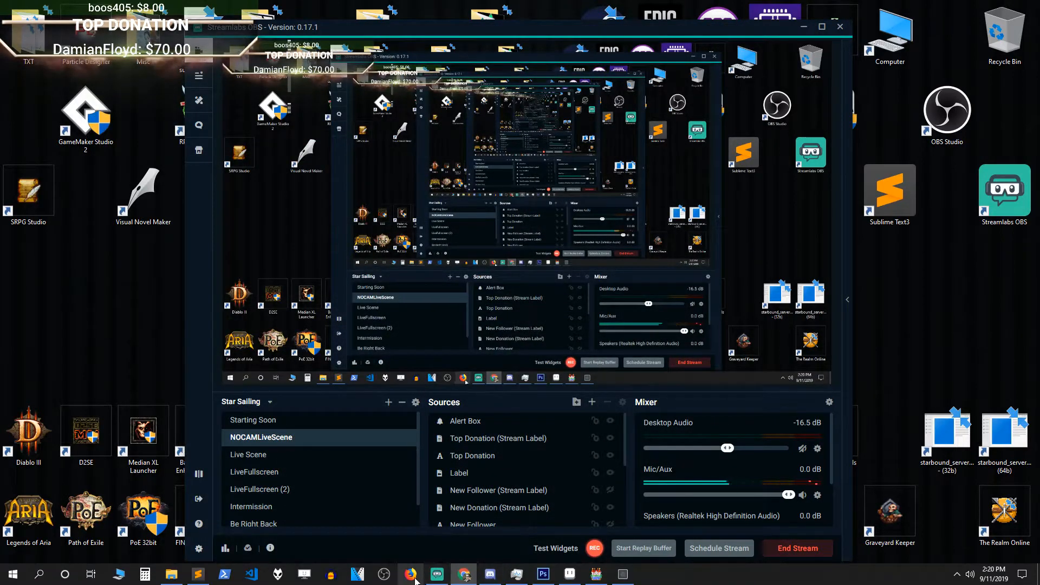
{"action": "mouse_move", "coordinate": [470, 578]}
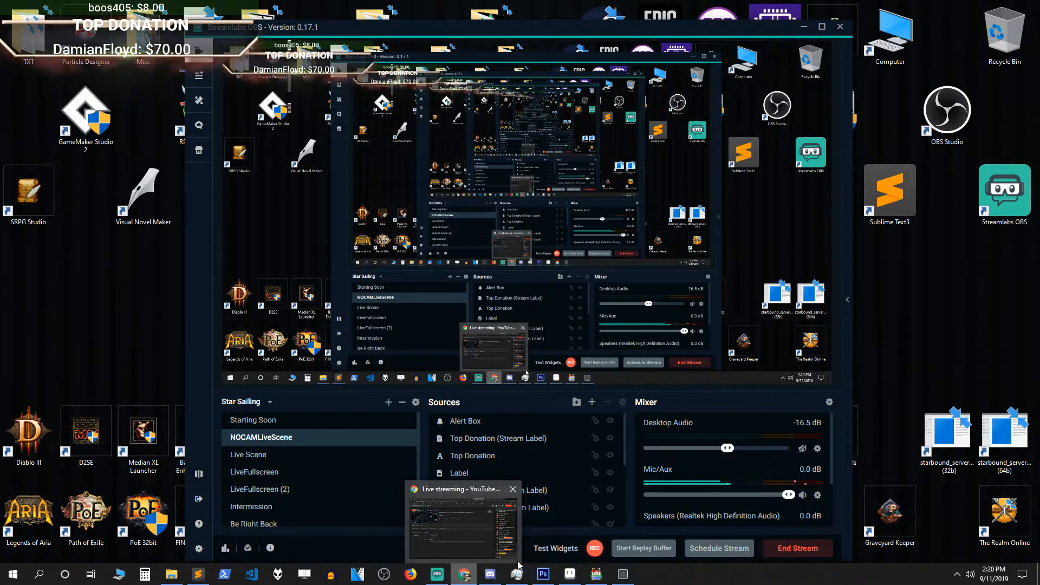
{"action": "mouse_move", "coordinate": [518, 579]}
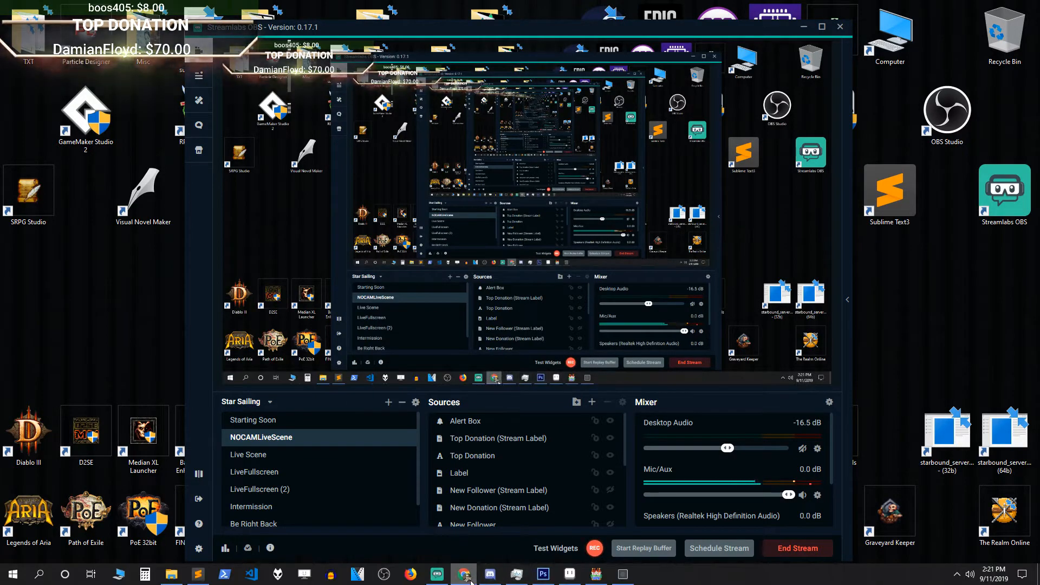
{"action": "left_click", "coordinate": [596, 575]}
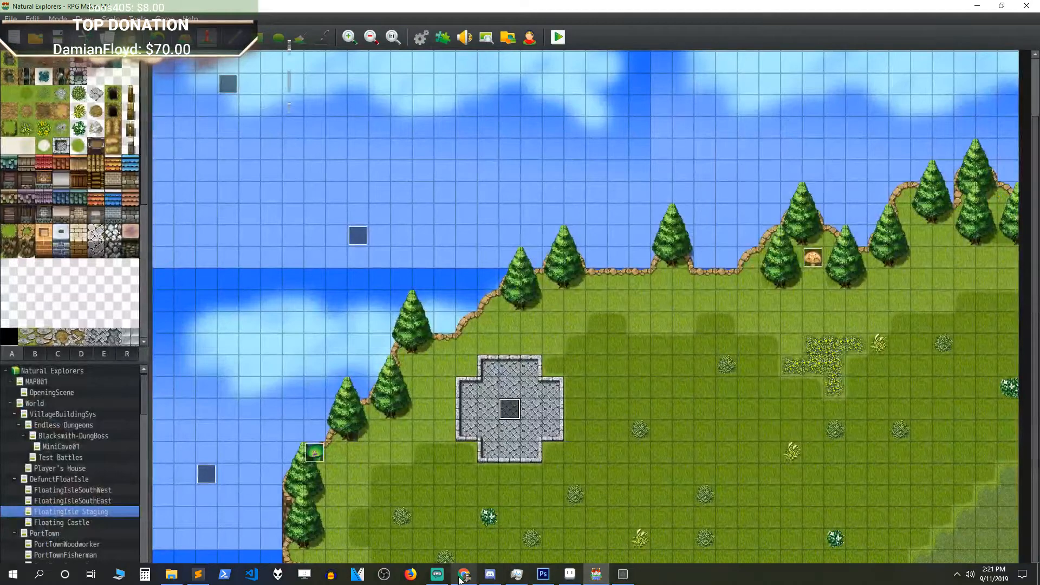
{"action": "left_click", "coordinate": [438, 574]}
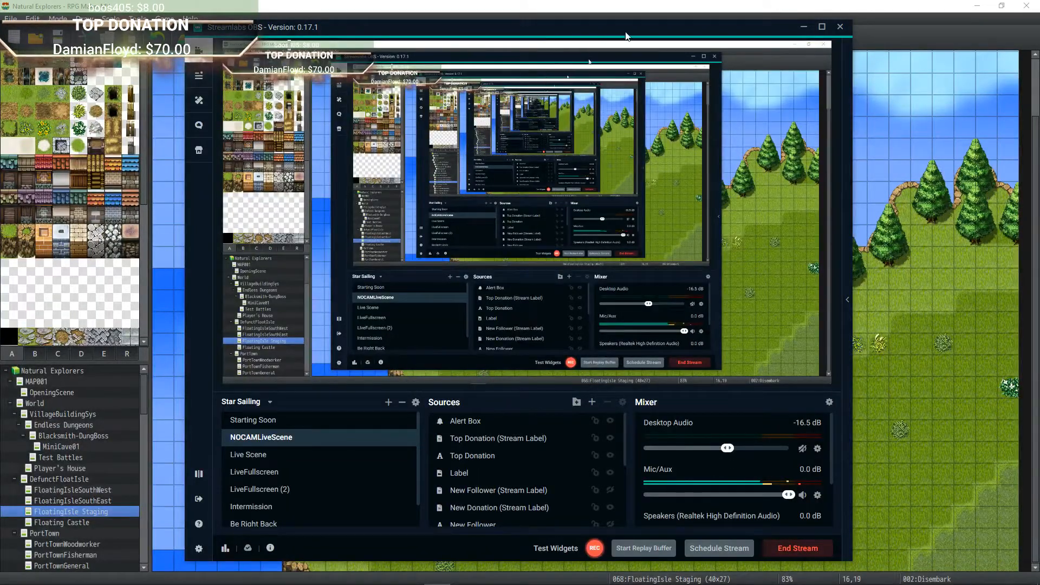
{"action": "mouse_move", "coordinate": [505, 25]}
{"action": "left_mouse_down"}
{"action": "mouse_move", "coordinate": [642, 33]}
{"action": "mouse_move", "coordinate": [395, 29]}
{"action": "mouse_move", "coordinate": [494, 30]}
{"action": "left_mouse_up"}
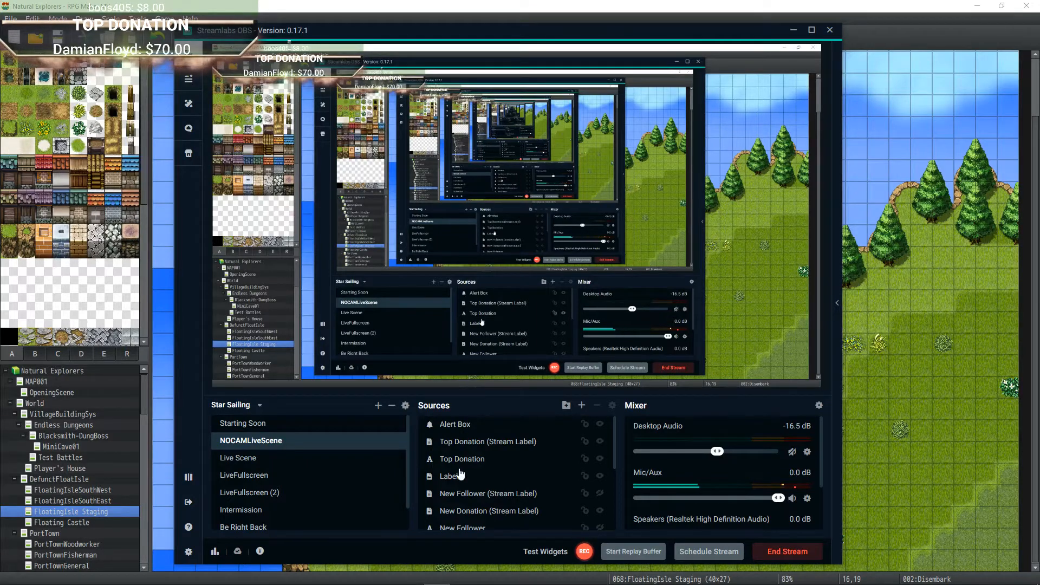
{"action": "left_click", "coordinate": [467, 431]}
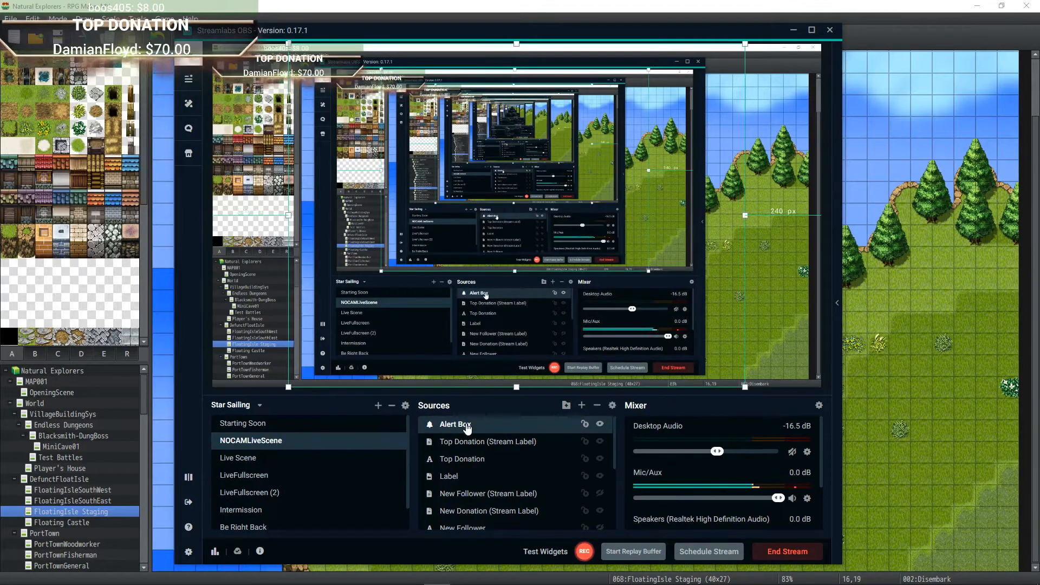
{"action": "left_click", "coordinate": [469, 443]}
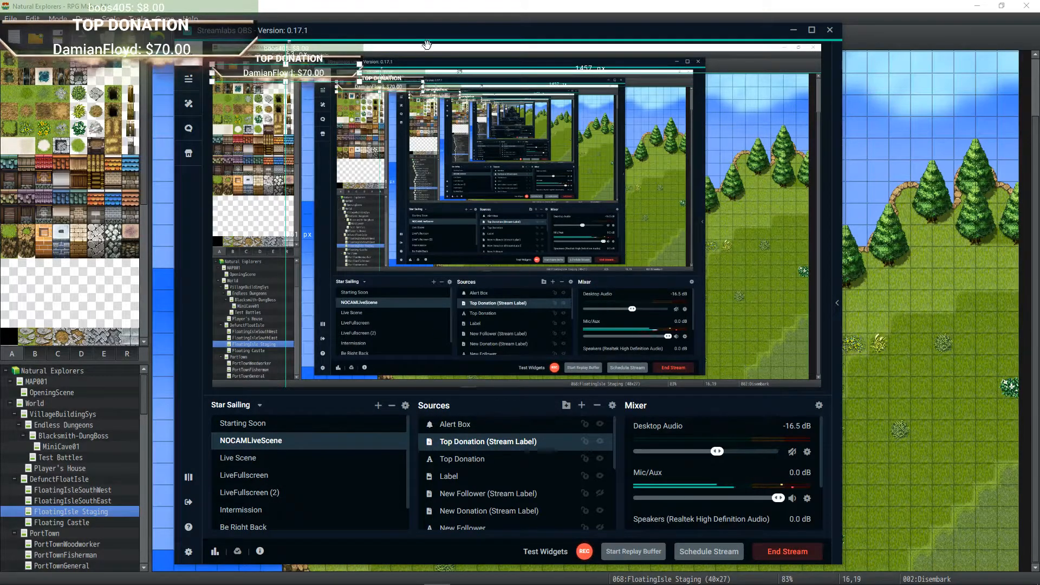
{"action": "left_click_drag", "start_coordinate": [443, 40], "coordinate": [0, 49]}
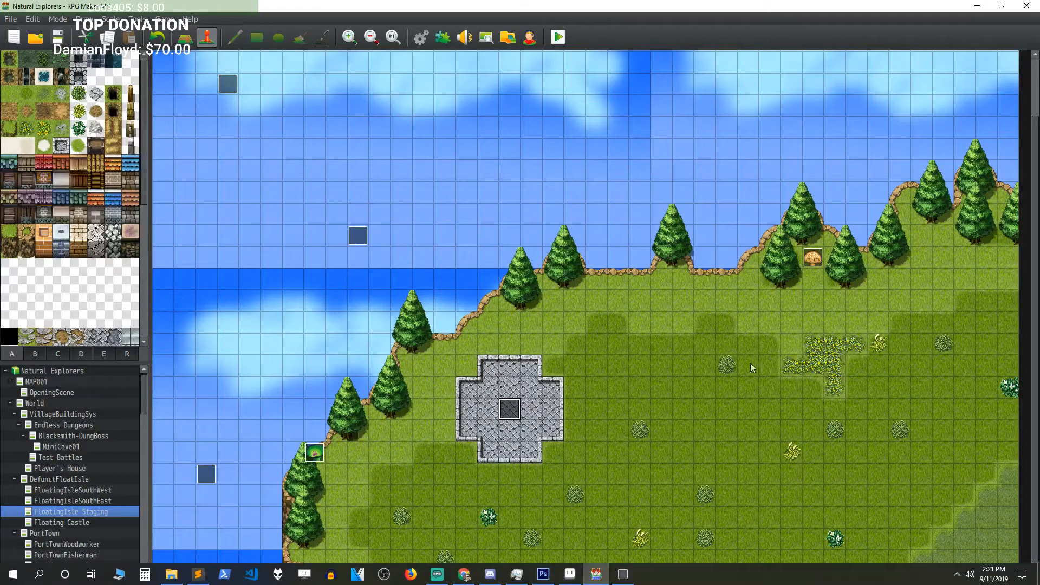
Step: Start a new game from the title screen and confirm the hero's default name
{"action": "mouse_move", "coordinate": [625, 577]}
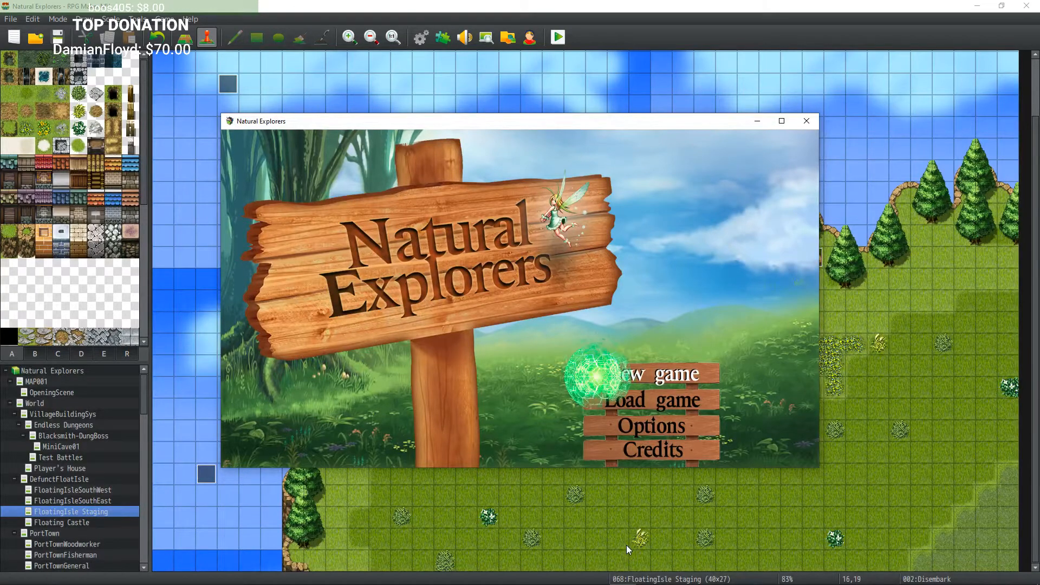
{"action": "key", "text": "Return"}
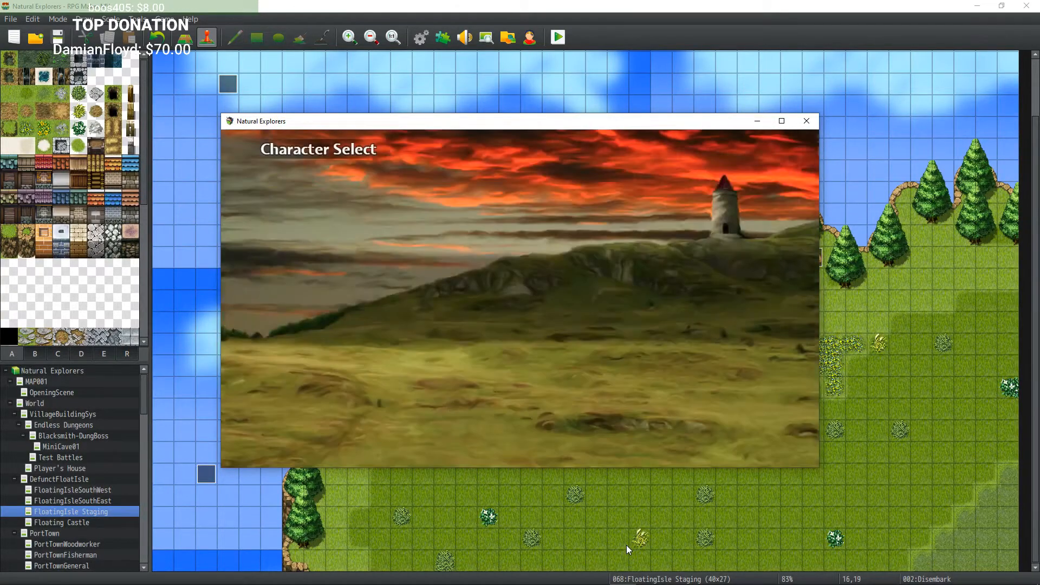
{"action": "key", "text": "Return"}
{"action": "key", "text": "Return"}
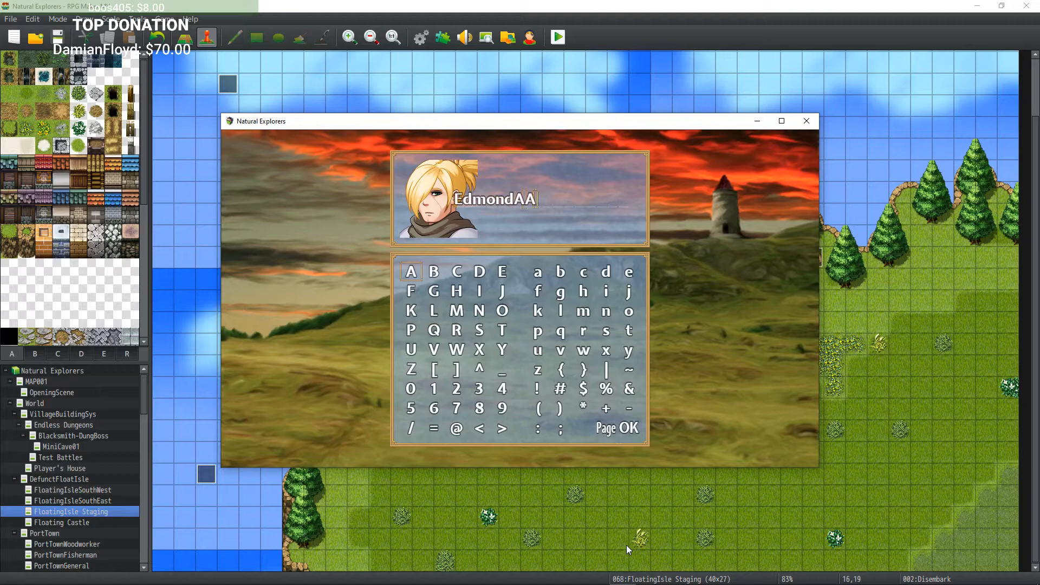
{"action": "key", "text": "Return"}
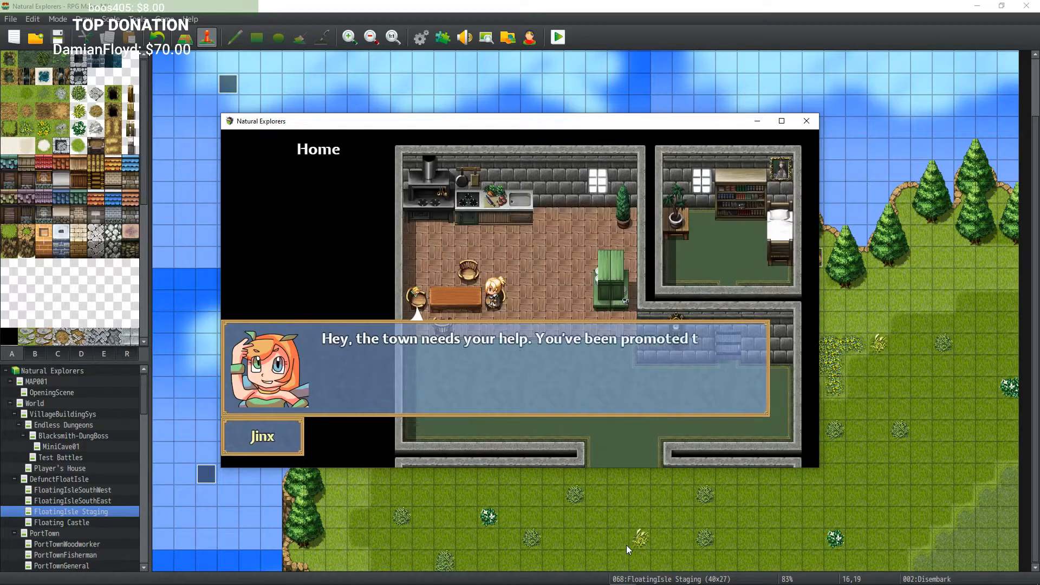
Step: Dismiss Jinx's opening dialogue and walk the hero out of the house
{"action": "key", "text": "Return"}
{"action": "key", "text": "Return"}
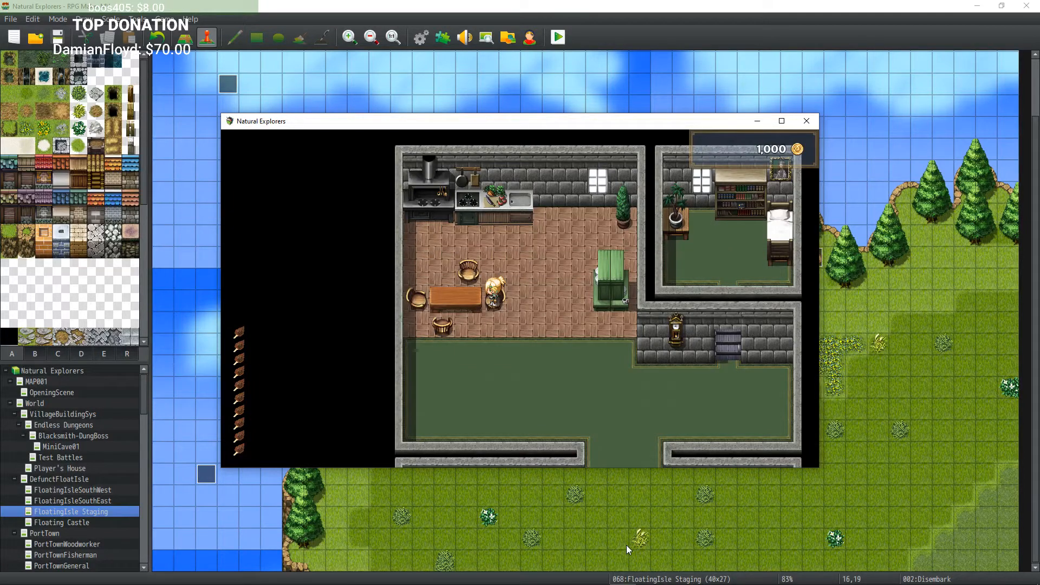
{"action": "key", "text": "Down"}
{"action": "key", "text": "Right"}
{"action": "key", "text": "Right"}
{"action": "key", "text": "Right"}
{"action": "key", "text": "Right"}
{"action": "key", "text": "Right"}
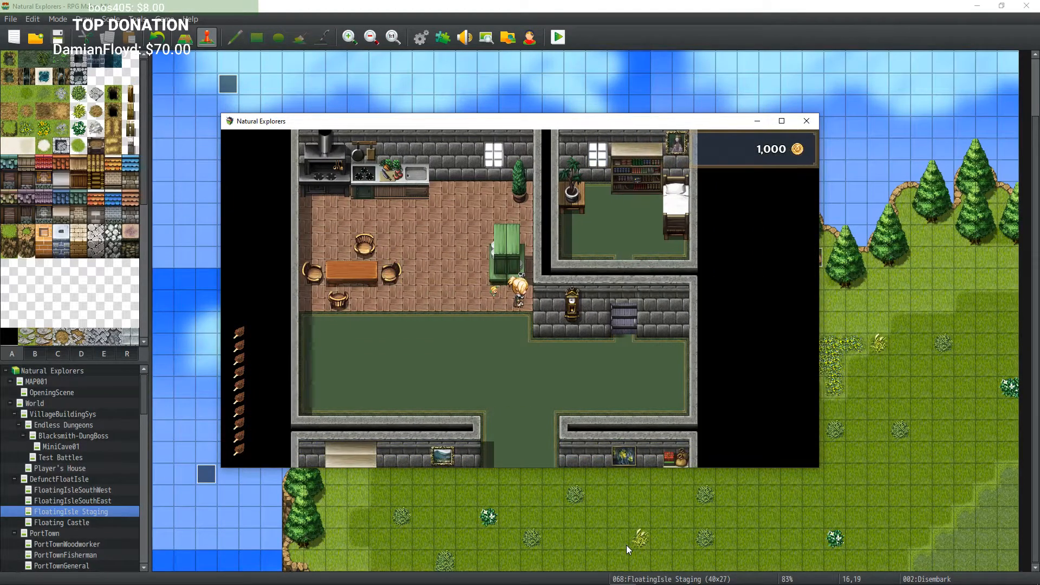
{"action": "key", "text": "Down"}
{"action": "key", "text": "Down"}
{"action": "key", "text": "Down"}
{"action": "key", "text": "Down"}
{"action": "key", "text": "Down"}
{"action": "key", "text": "Down"}
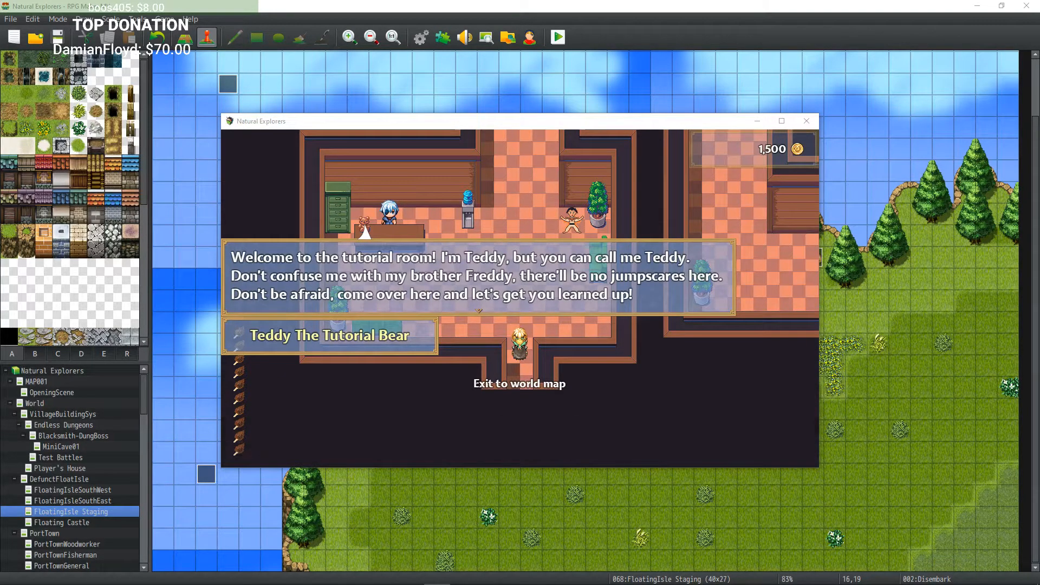
Step: Walk up to Teddy the Tutorial Bear, talk to him and close his choice menu
{"action": "left_click", "coordinate": [492, 418]}
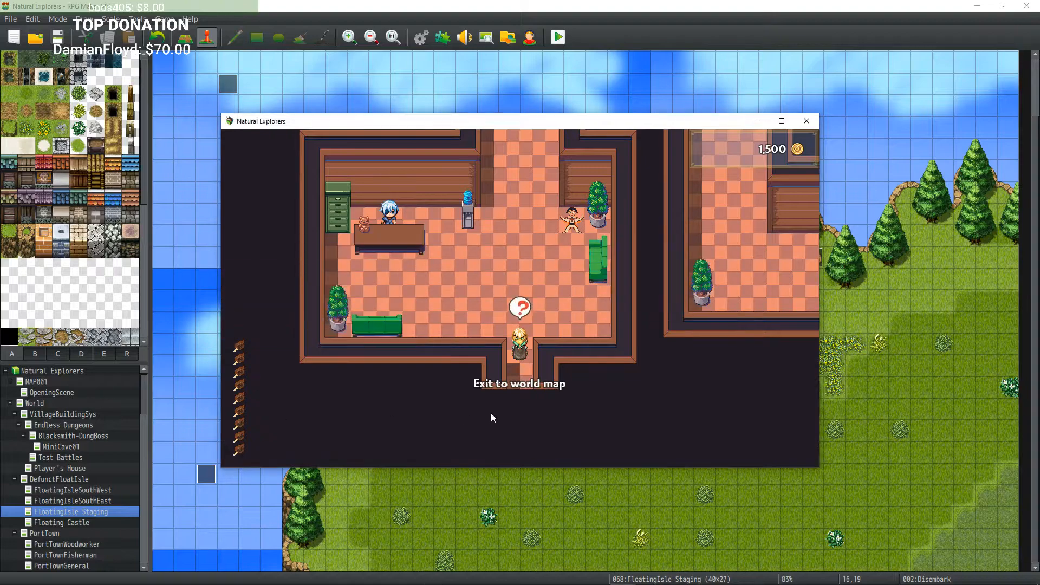
{"action": "key", "text": "Up"}
{"action": "key", "text": "Left"}
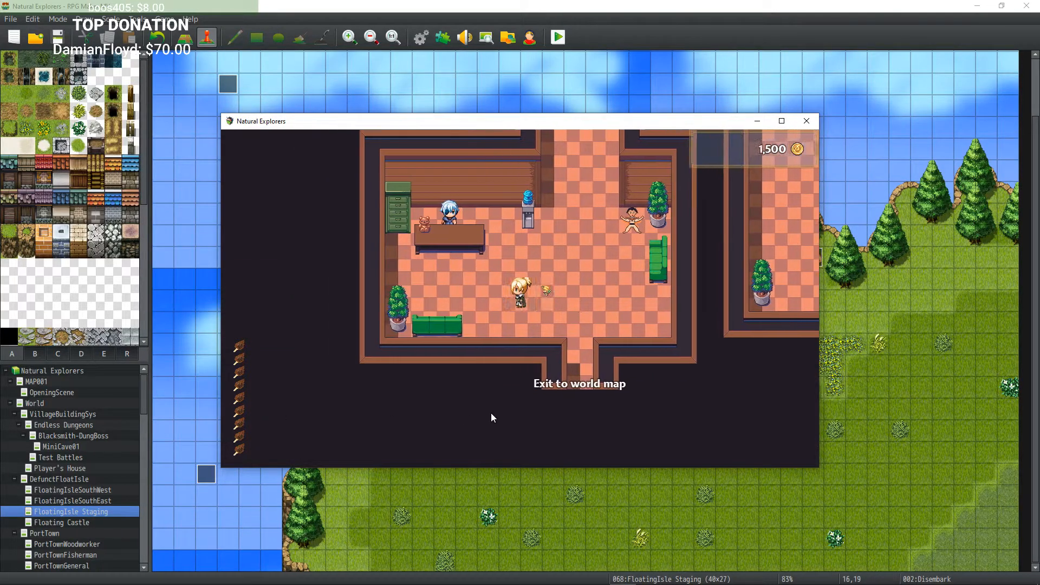
{"action": "key", "text": "Up"}
{"action": "key", "text": "Left"}
{"action": "key", "text": "Up"}
{"action": "key", "text": "Return"}
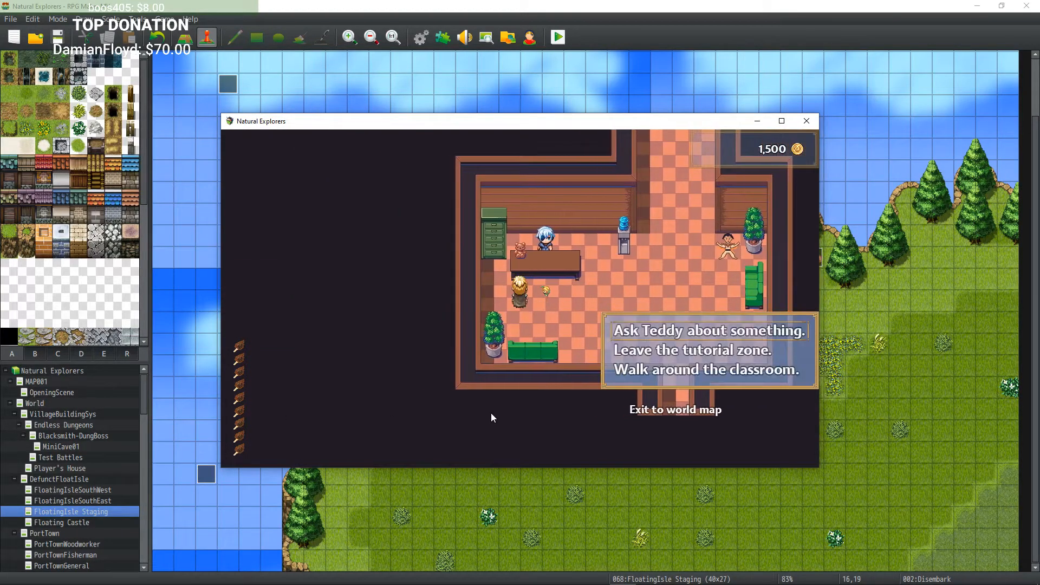
{"action": "key", "text": "Return"}
{"action": "key", "text": "Escape"}
Step: Leave the tutorial room through the exit to the world map into the village
{"action": "key", "text": "Right"}
{"action": "key", "text": "Right"}
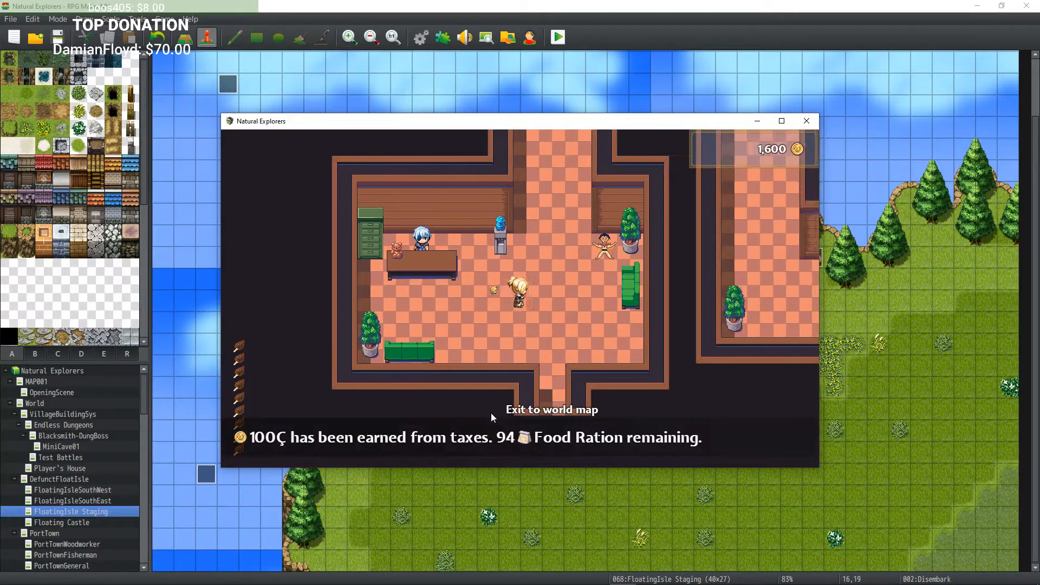
{"action": "key", "text": "Down"}
{"action": "key", "text": "Right"}
{"action": "key", "text": "Down"}
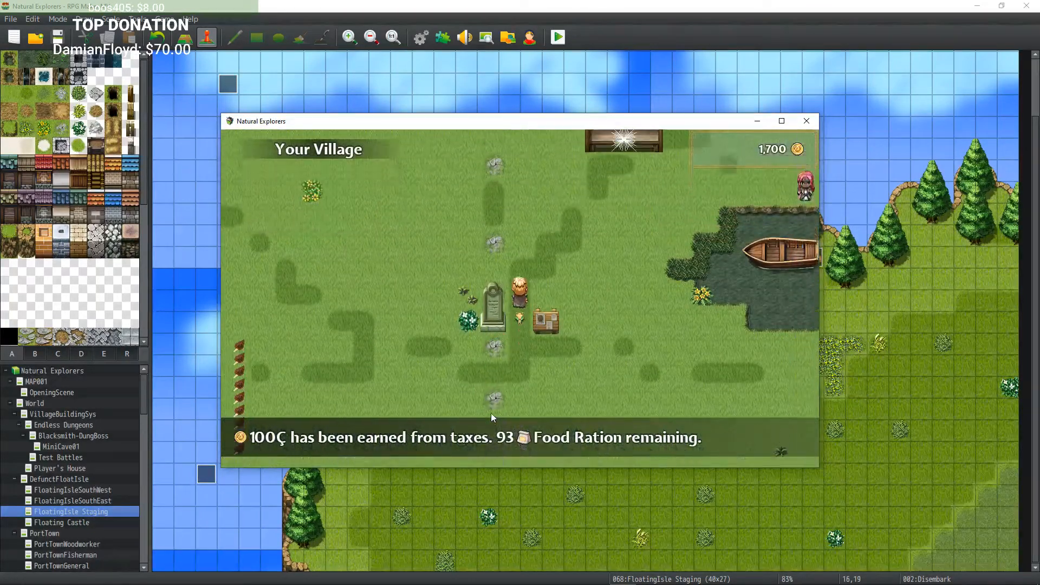
Step: Walk through the village to Micah and read through his dialogue about the Lost Relic of Lavigne
{"action": "key", "text": "Up"}
{"action": "key", "text": "Left"}
{"action": "key", "text": "Up"}
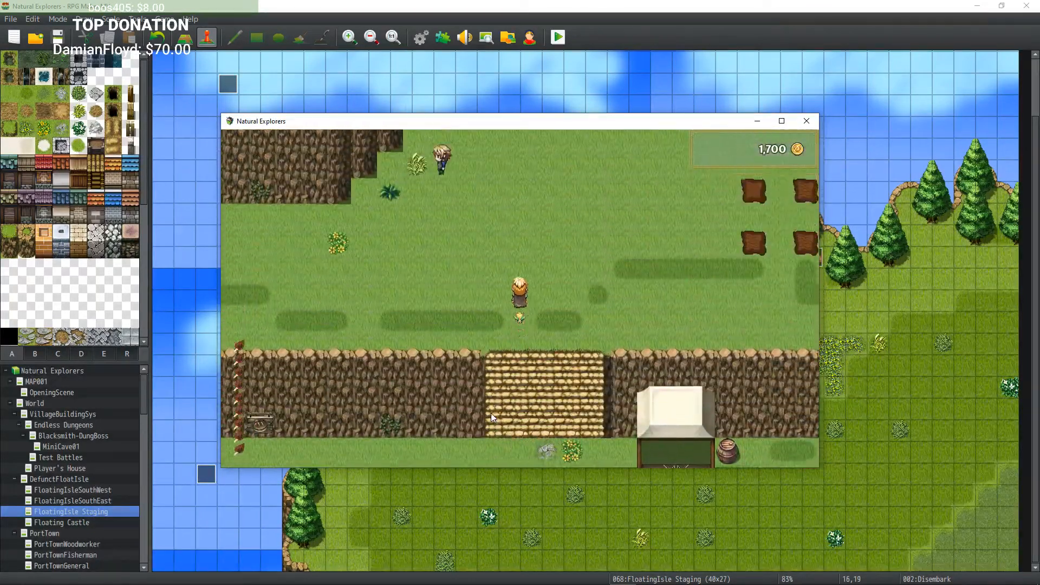
{"action": "key", "text": "Left"}
{"action": "key", "text": "Down"}
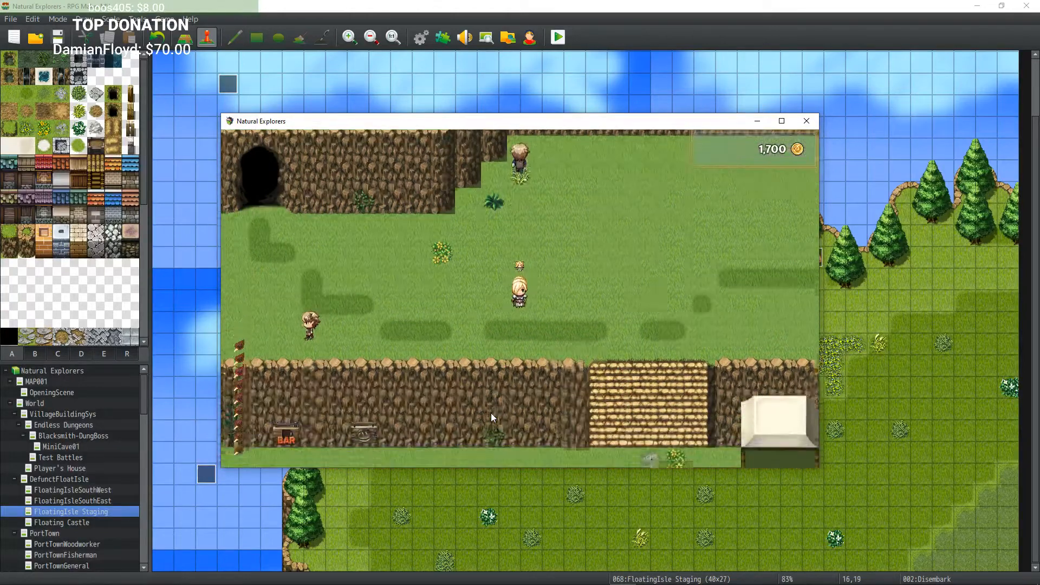
{"action": "key", "text": "Left"}
{"action": "key", "text": "Return"}
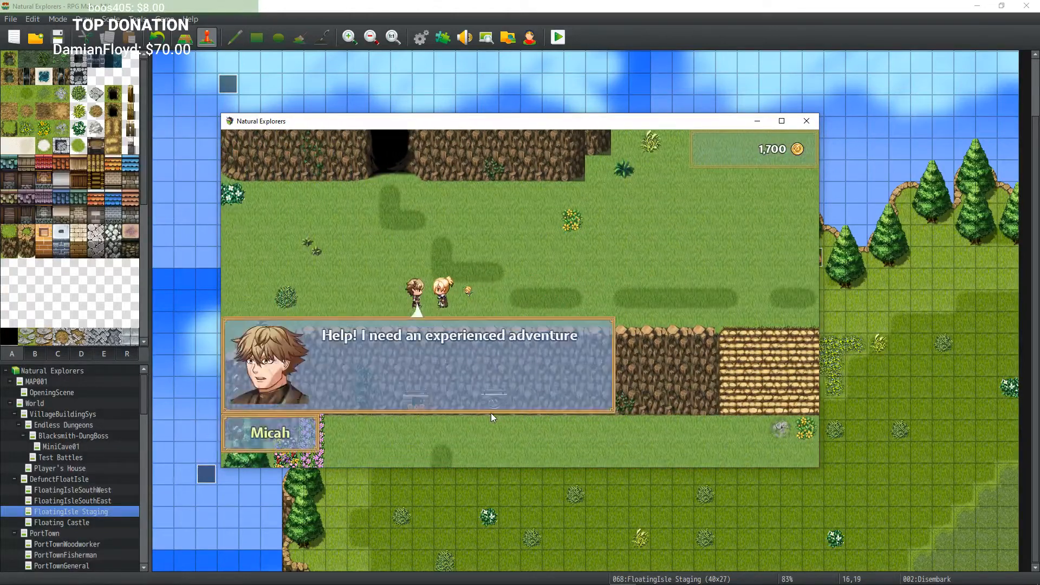
{"action": "key", "text": "Return"}
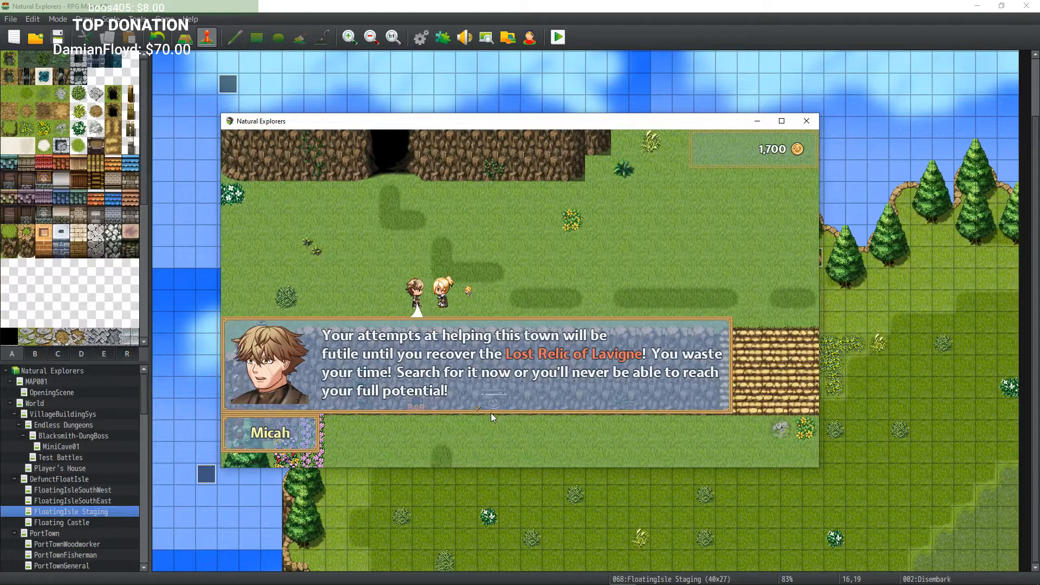
{"action": "key", "text": "Return"}
{"action": "key", "text": "Return"}
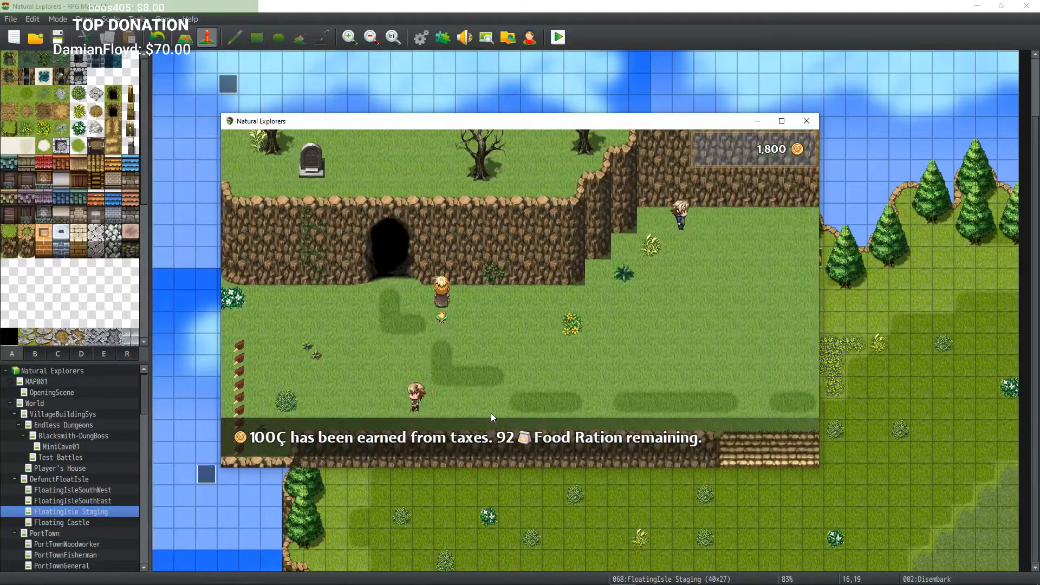
Step: Walk the hero south out of the village onto the world map
{"action": "key", "text": "Right"}
{"action": "key", "text": "Down"}
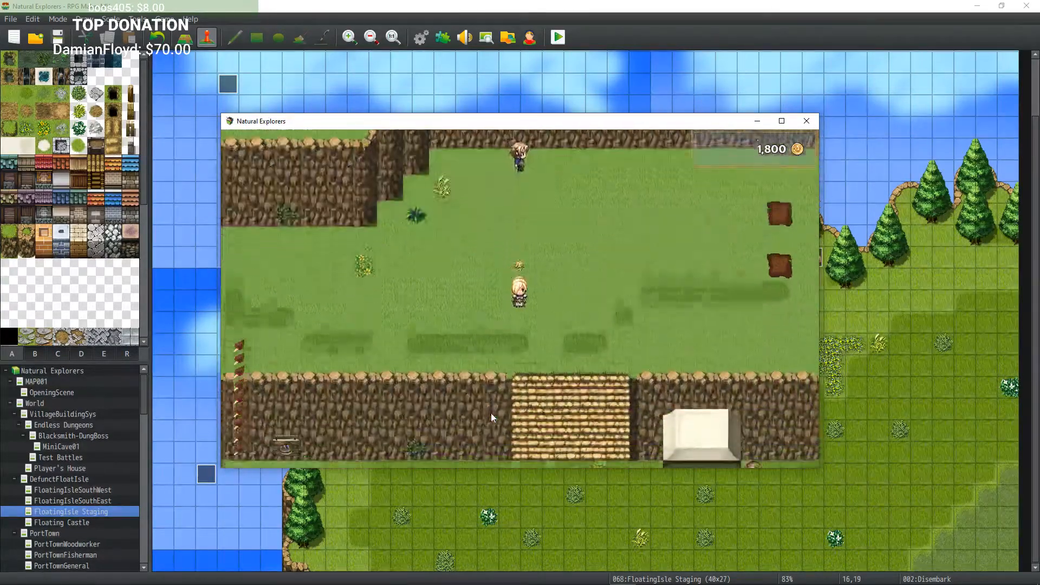
{"action": "key", "text": "Down"}
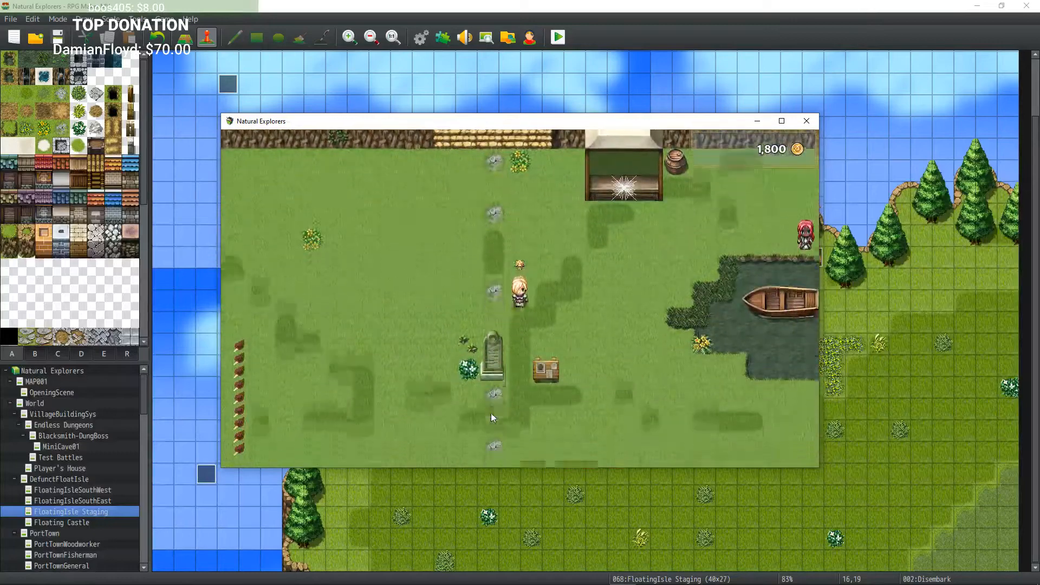
{"action": "key", "text": "Down"}
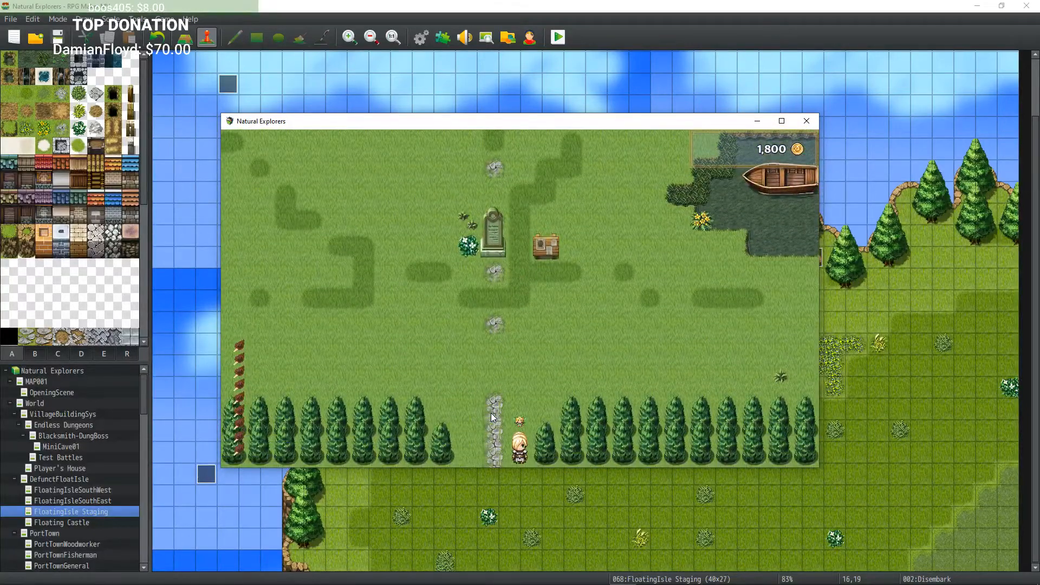
{"action": "key", "text": "Down"}
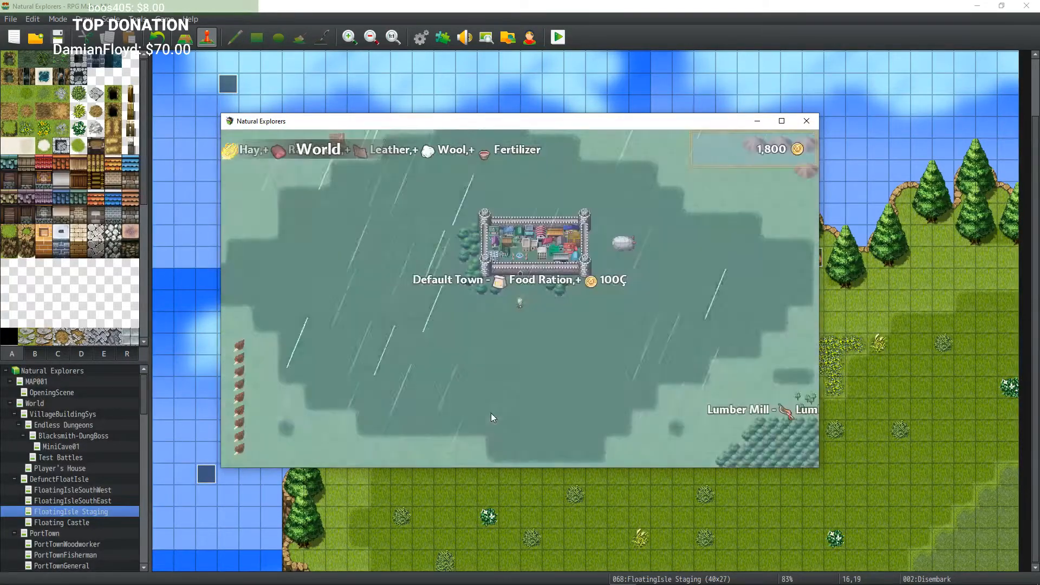
Step: Travel across the world map north and east to the Floating Island and enter it
{"action": "key", "text": "Right"}
{"action": "key", "text": "Up"}
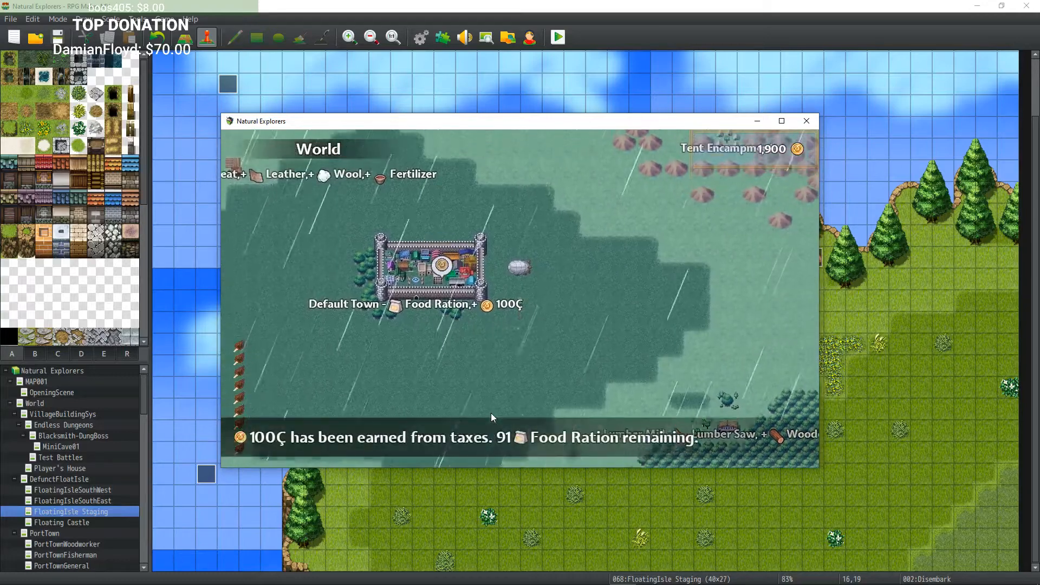
{"action": "key", "text": "Up"}
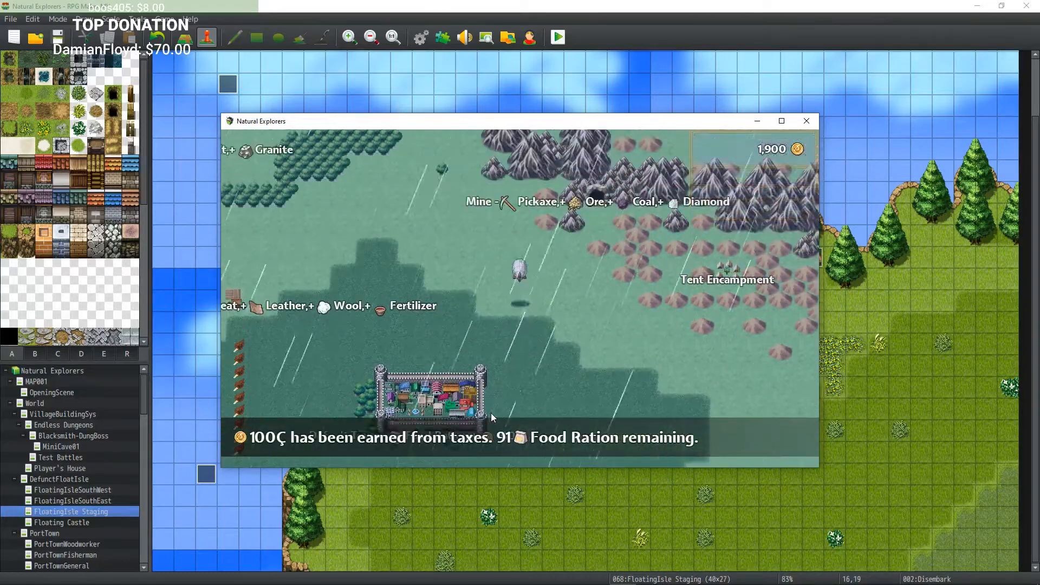
{"action": "key", "text": "Up"}
{"action": "key", "text": "Right"}
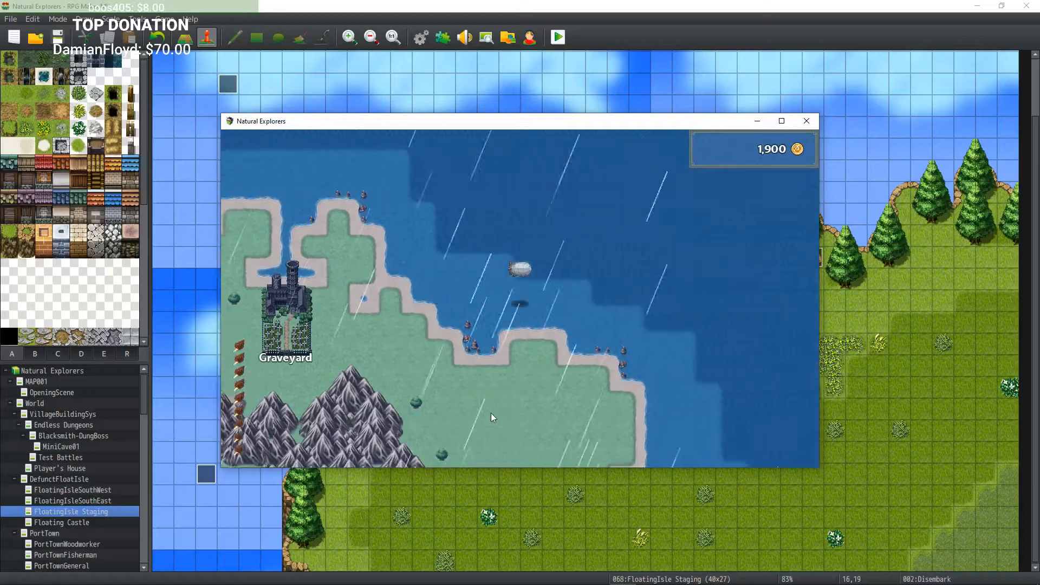
{"action": "key", "text": "Right"}
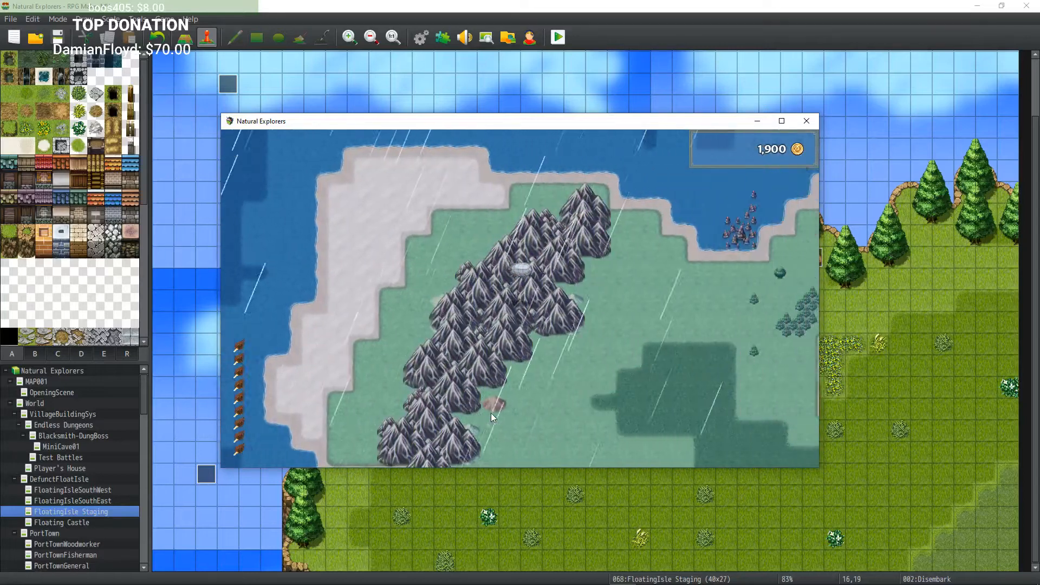
{"action": "key", "text": "Right"}
{"action": "key", "text": "Down"}
{"action": "key", "text": "Left"}
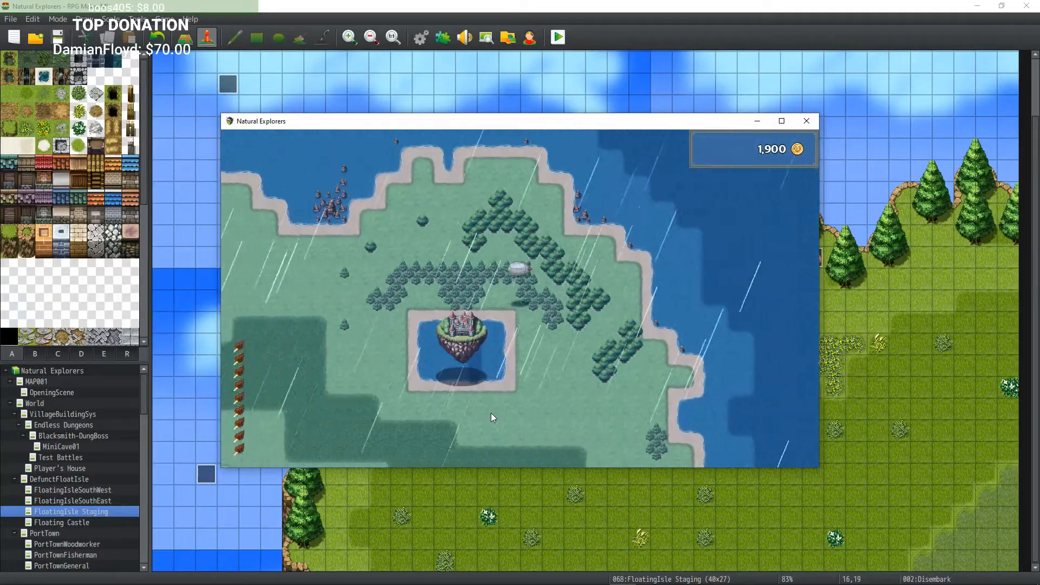
{"action": "key", "text": "Down"}
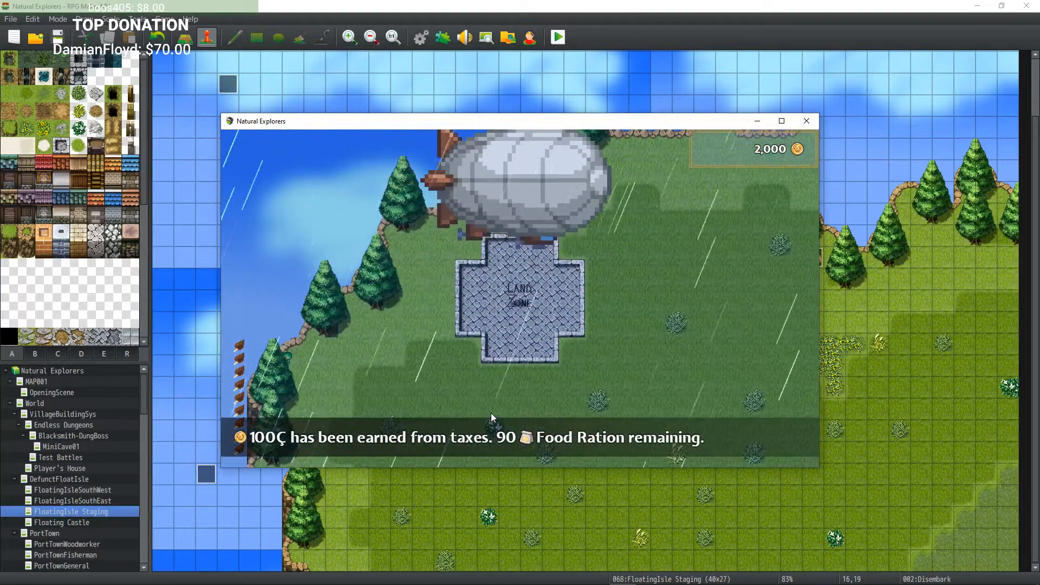
Step: Walk up to the airship, talk to the Wonky Pilot and decline leaving the Floating Island
{"action": "key", "text": "Up"}
{"action": "key", "text": "Up"}
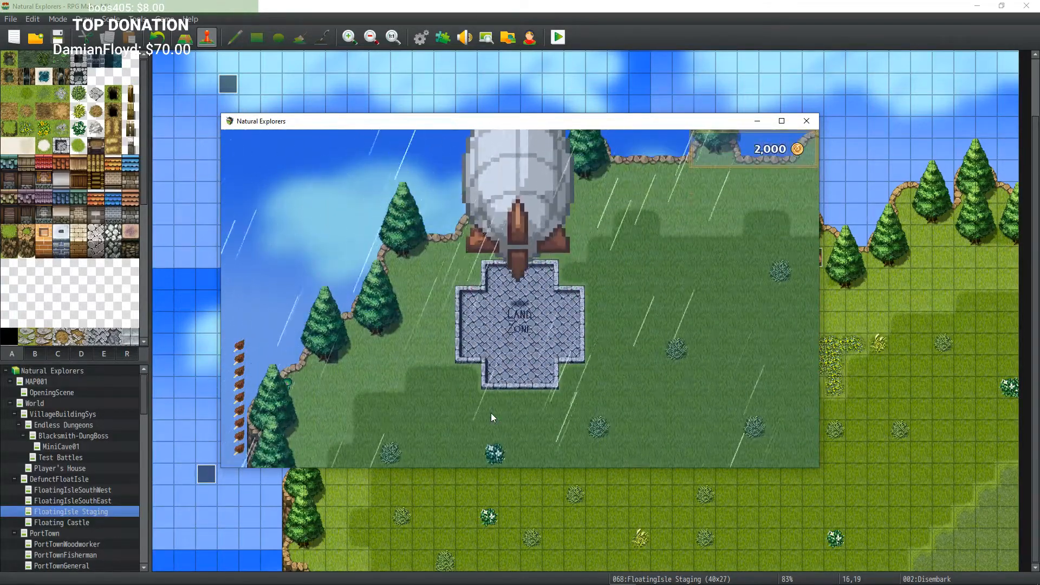
{"action": "key", "text": "Down"}
{"action": "key", "text": "Left"}
{"action": "key", "text": "Return"}
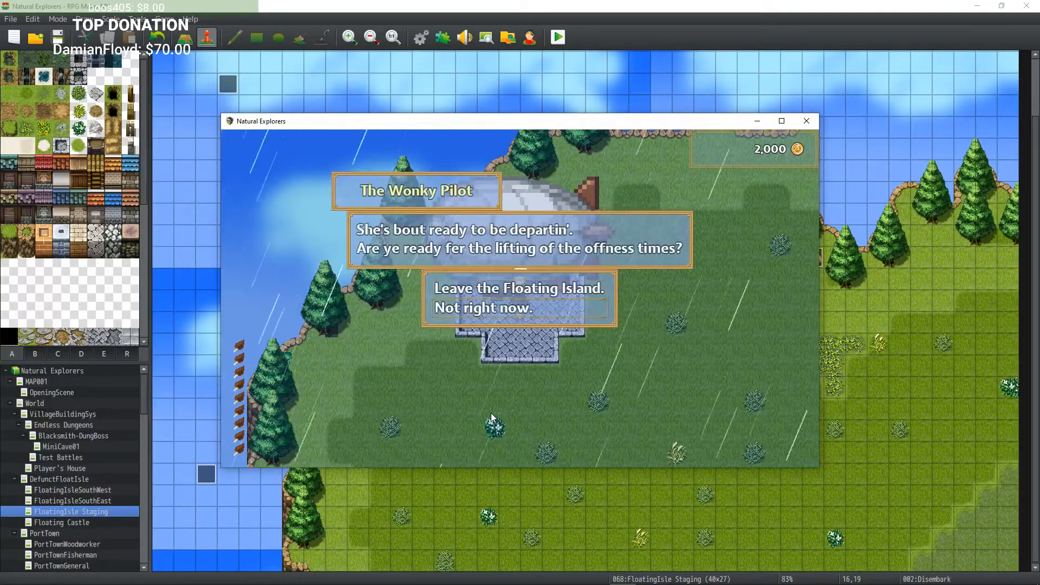
{"action": "key", "text": "Return"}
{"action": "key", "text": "Right"}
{"action": "key", "text": "Left"}
{"action": "key", "text": "Return"}
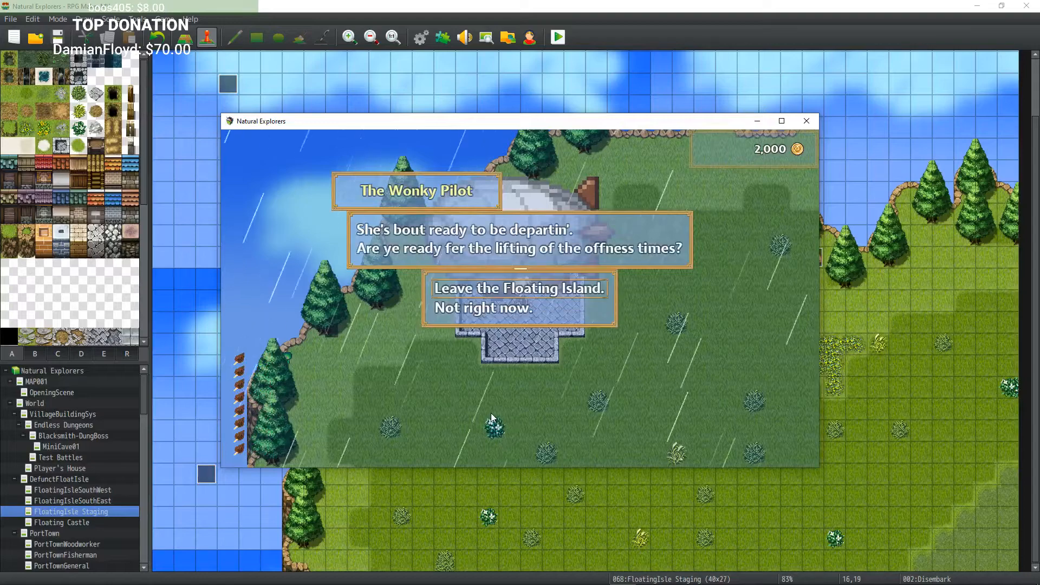
{"action": "key", "text": "Escape"}
Step: Walk around to the airship's side and interact with it to return to the world map
{"action": "key", "text": "Left"}
{"action": "key", "text": "Left"}
{"action": "key", "text": "Left"}
{"action": "key", "text": "Left"}
{"action": "key", "text": "Up"}
{"action": "key", "text": "Up"}
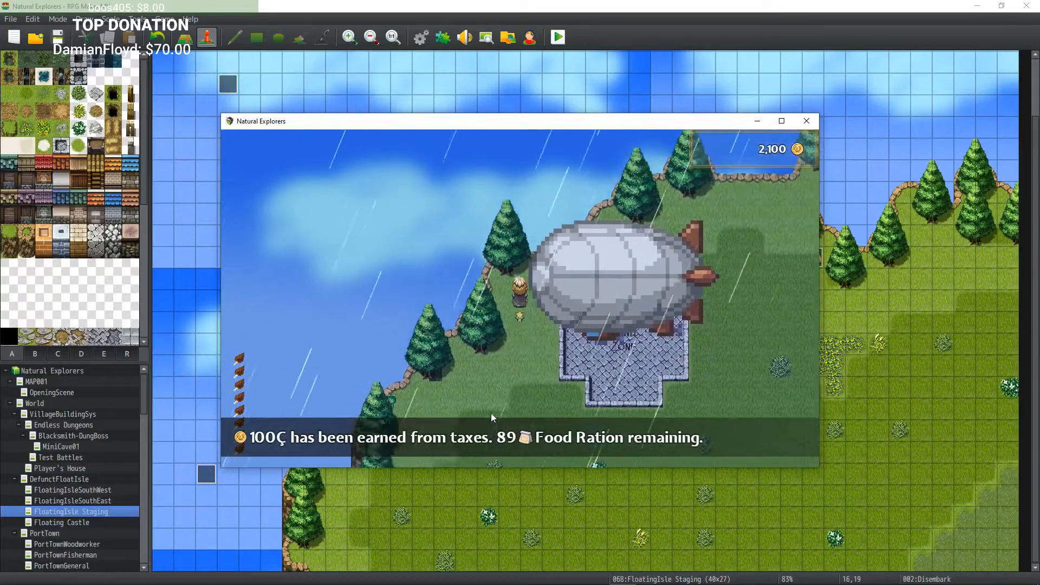
{"action": "key", "text": "Left"}
{"action": "key", "text": "Return"}
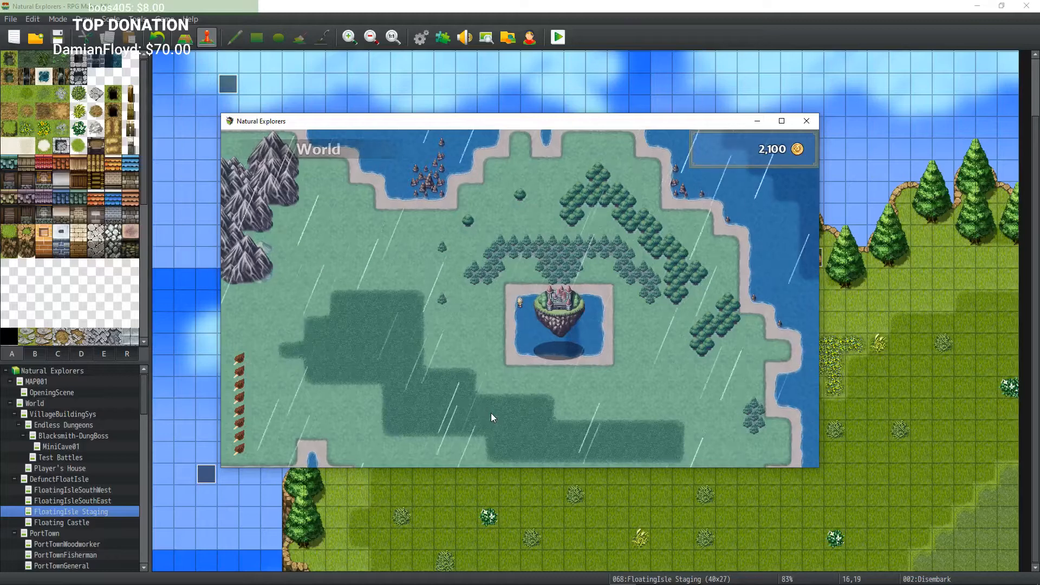
Step: Close the playtest window and open the Disembark event on the landing zone to review its commands
{"action": "left_click", "coordinate": [806, 122]}
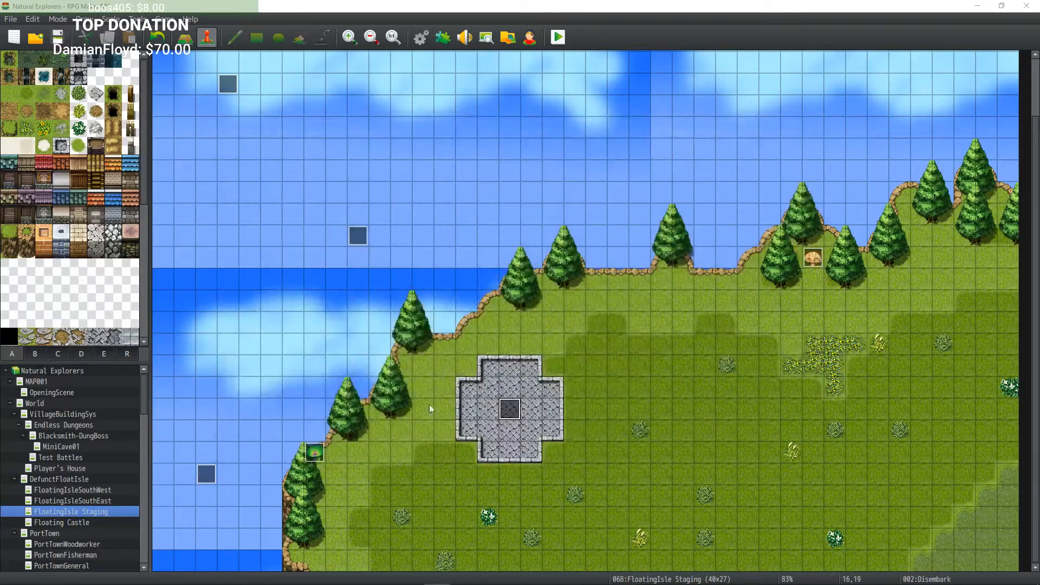
{"action": "double_click", "coordinate": [510, 410]}
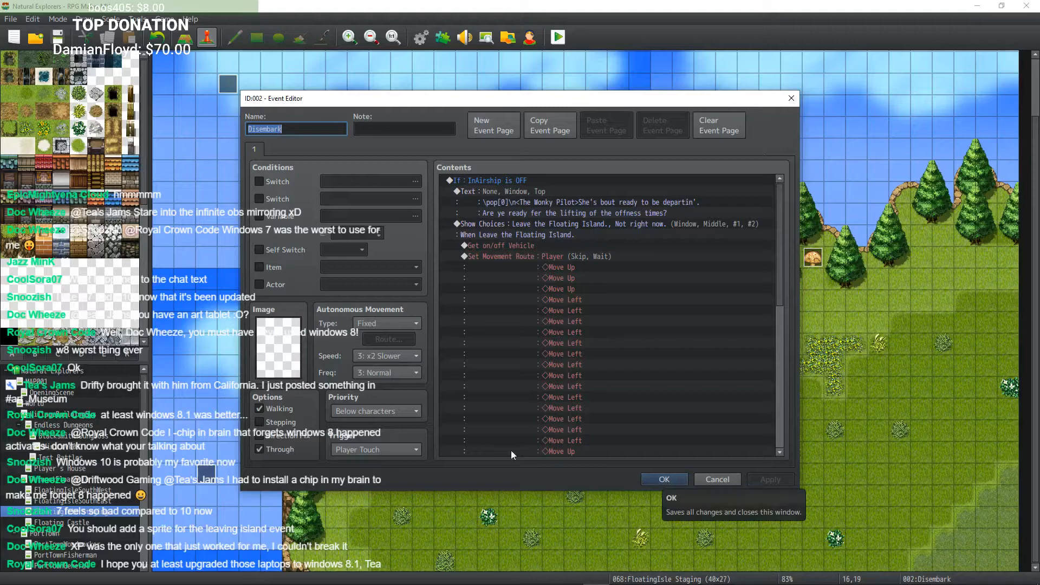
{"action": "left_click", "coordinate": [656, 483]}
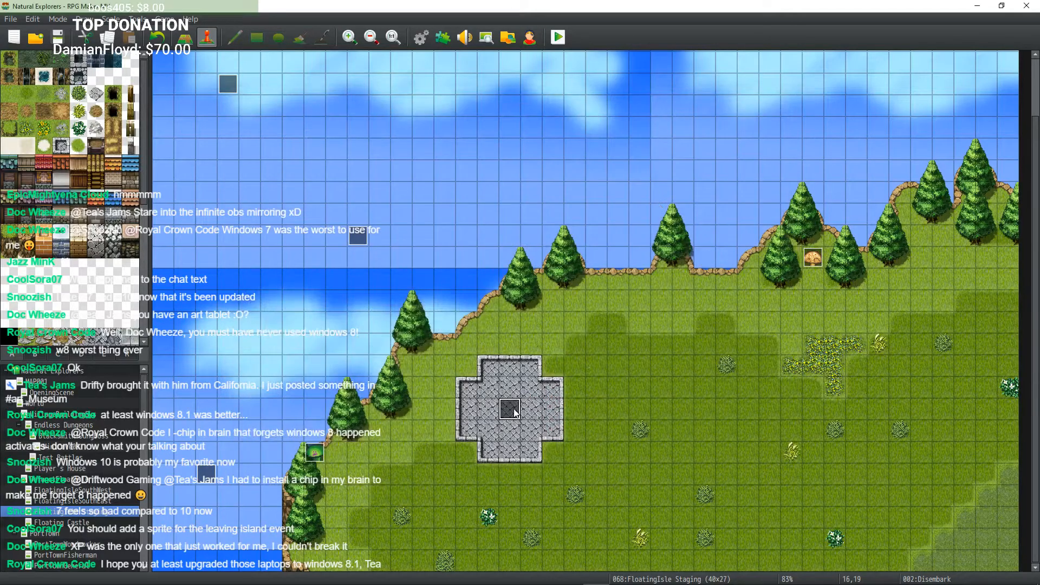
{"action": "double_click", "coordinate": [510, 412]}
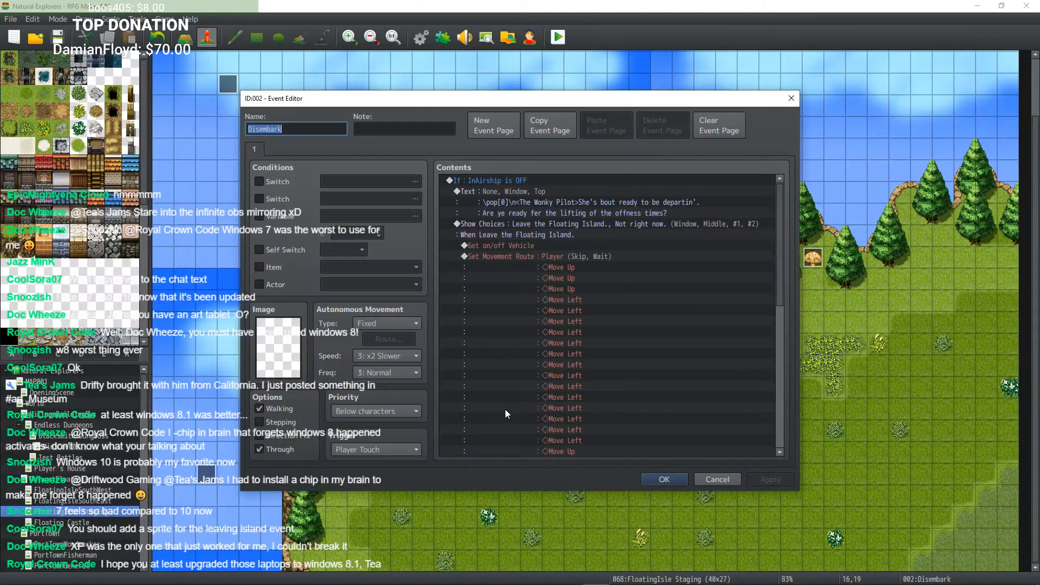
{"action": "left_click", "coordinate": [671, 482]}
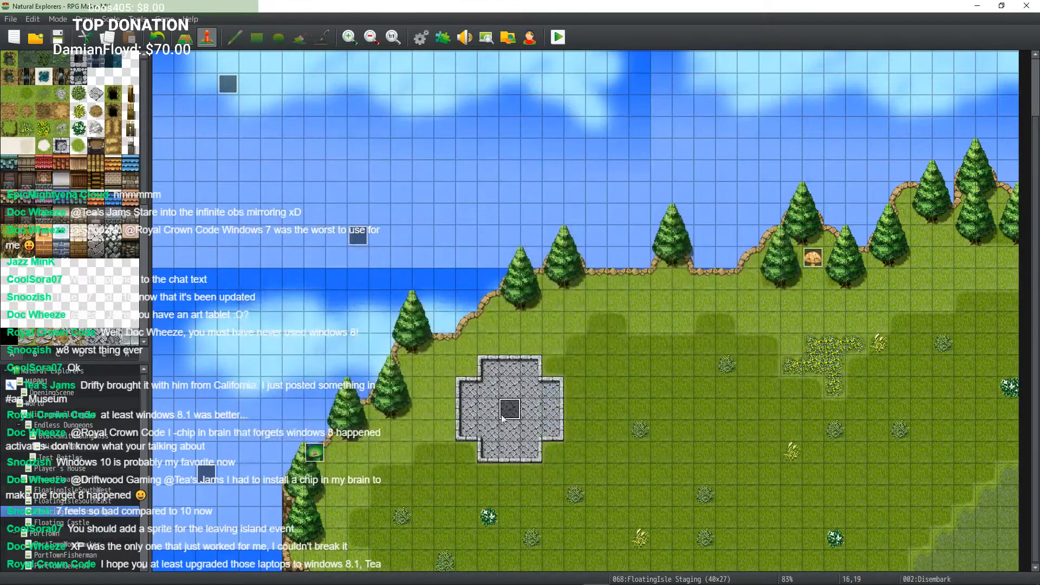
{"action": "double_click", "coordinate": [510, 410]}
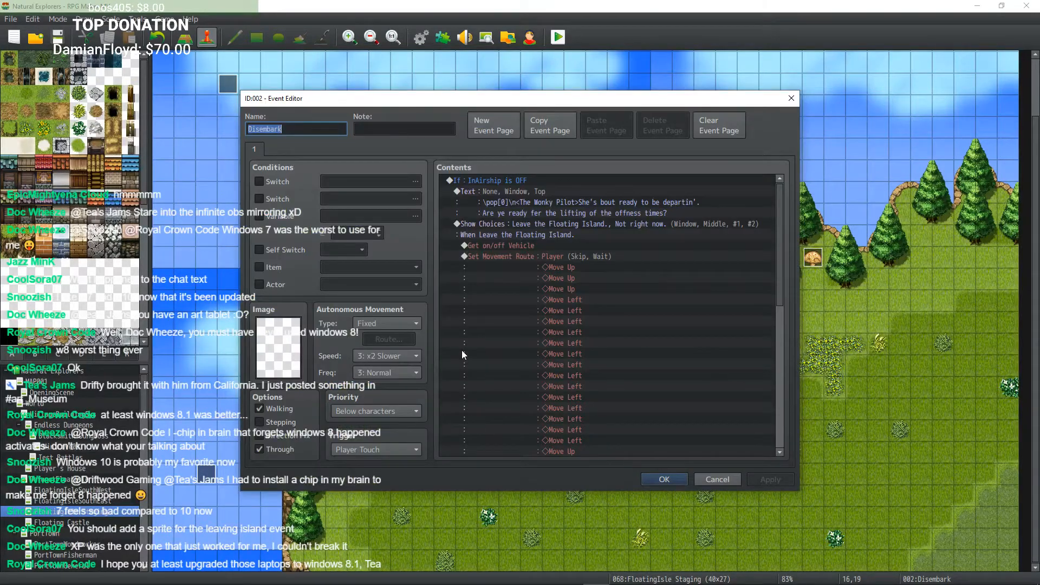
{"action": "left_click", "coordinate": [665, 480]}
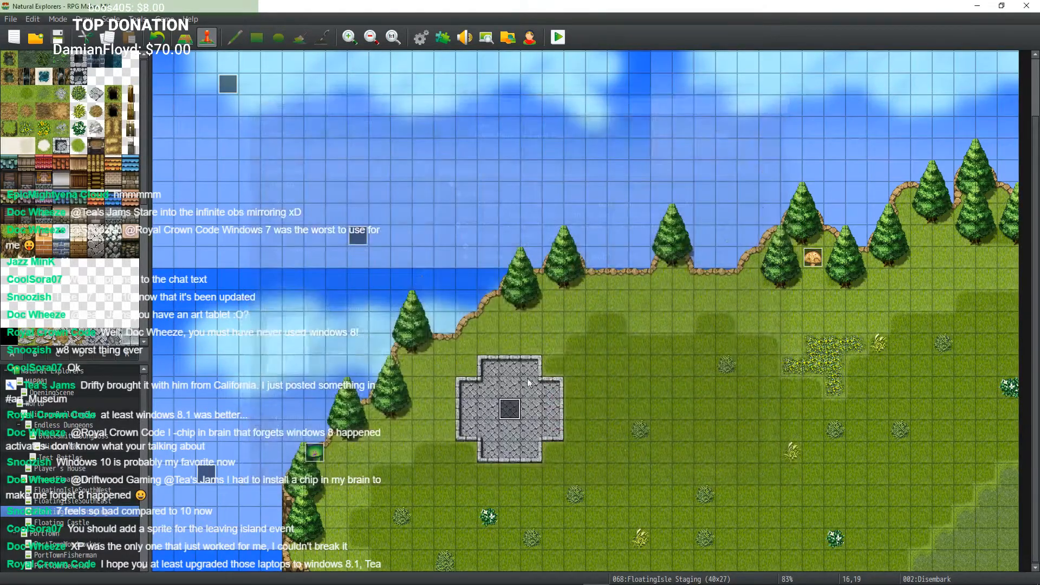
Step: Reopen the Disembark event and scroll through its movement route and transfer commands
{"action": "double_click", "coordinate": [493, 410]}
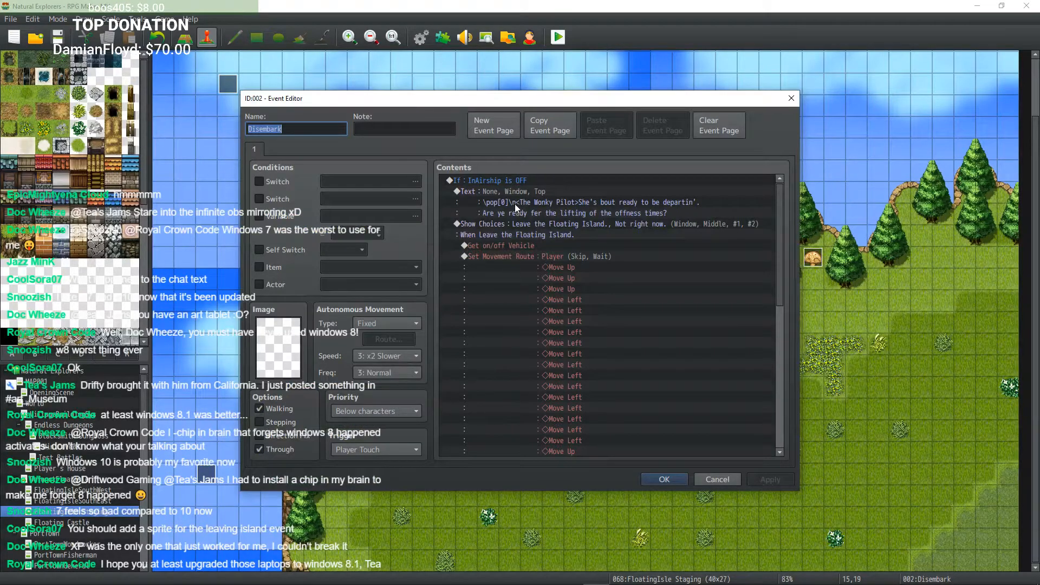
{"action": "scroll", "coordinate": [509, 206], "scroll_direction": "down", "scroll_amount": 10}
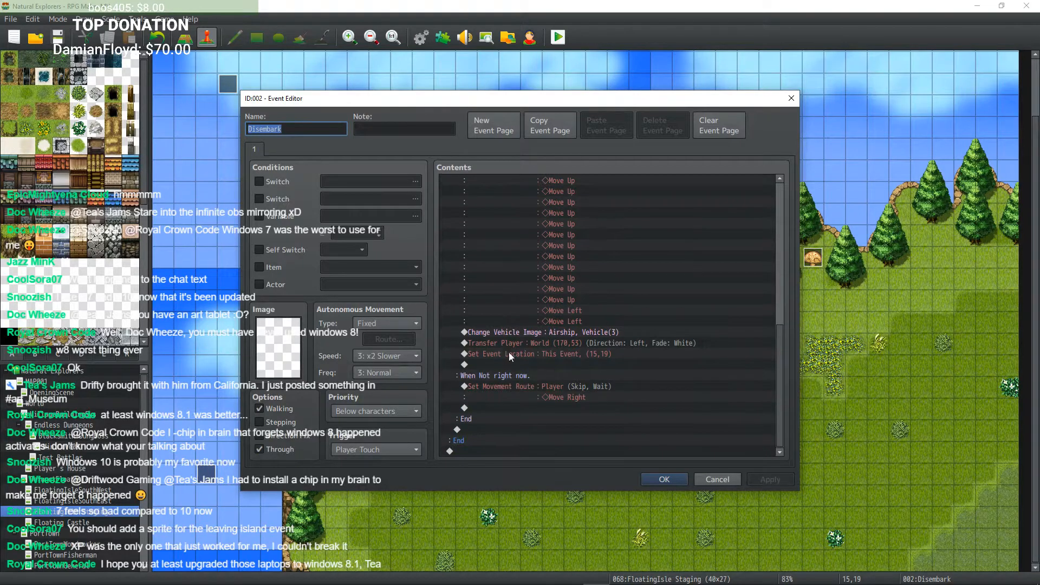
{"action": "scroll", "coordinate": [610, 399], "scroll_direction": "up", "scroll_amount": 6}
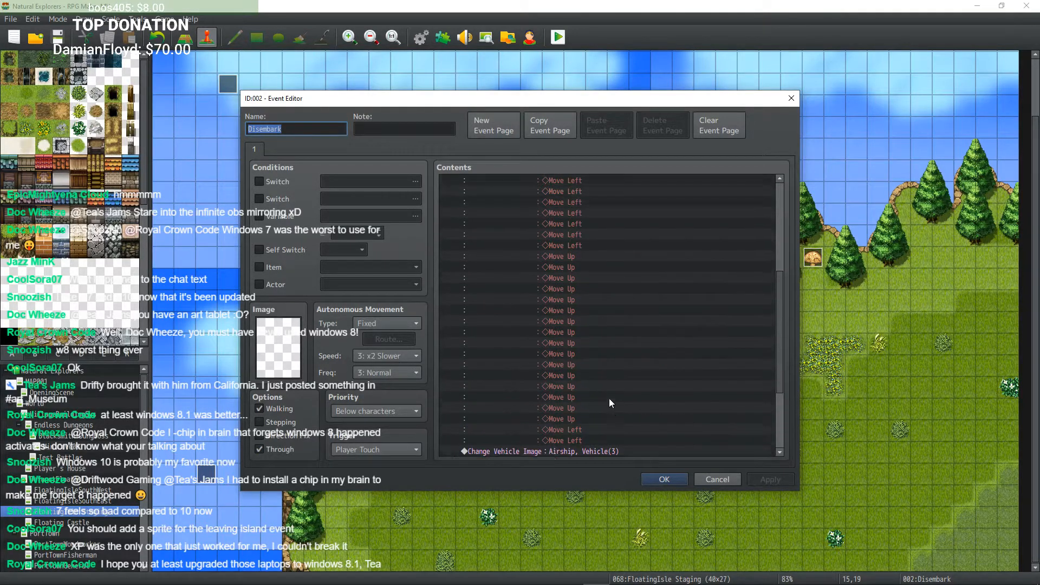
{"action": "left_click", "coordinate": [665, 480]}
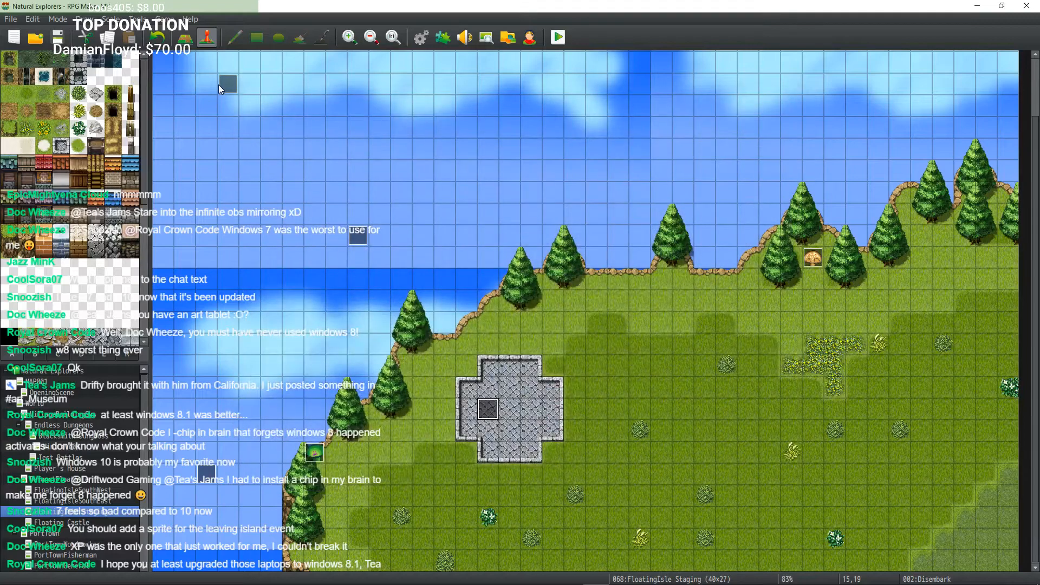
Step: Inspect the contents of the World Weather Control and Xporter events on the map
{"action": "double_click", "coordinate": [226, 84]}
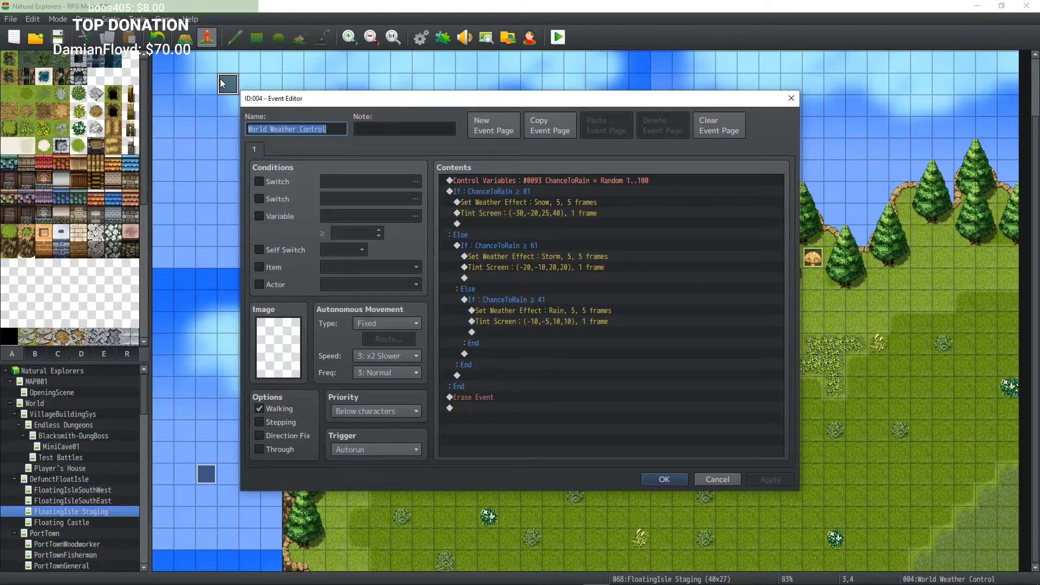
{"action": "left_click", "coordinate": [665, 479]}
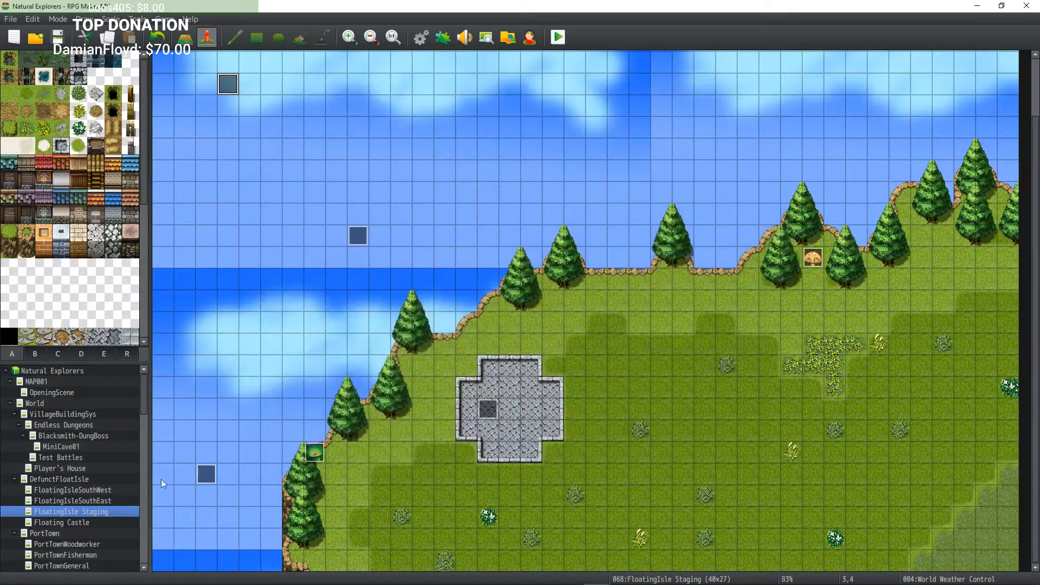
{"action": "double_click", "coordinate": [206, 474]}
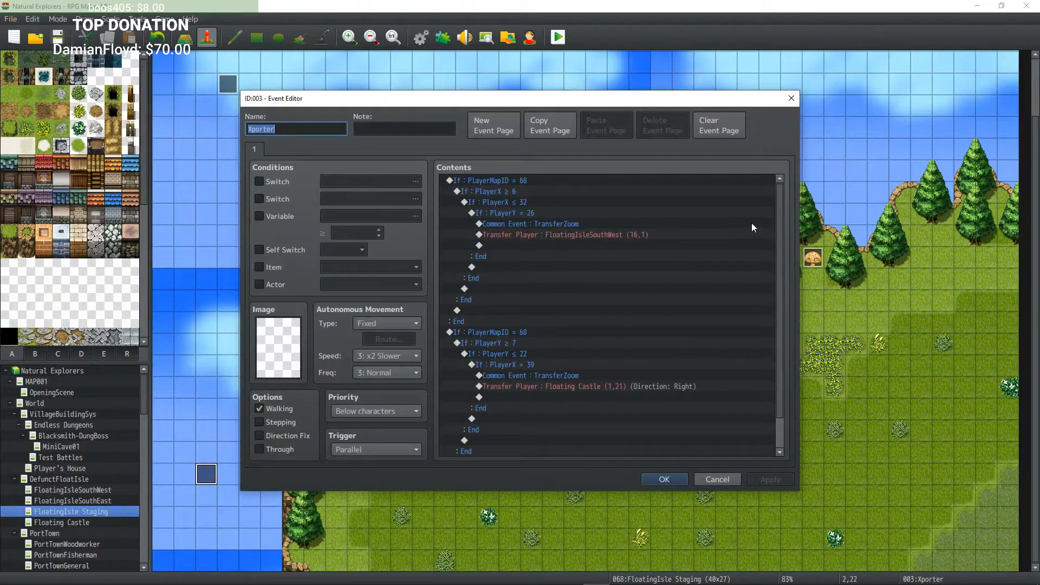
{"action": "left_click", "coordinate": [665, 480]}
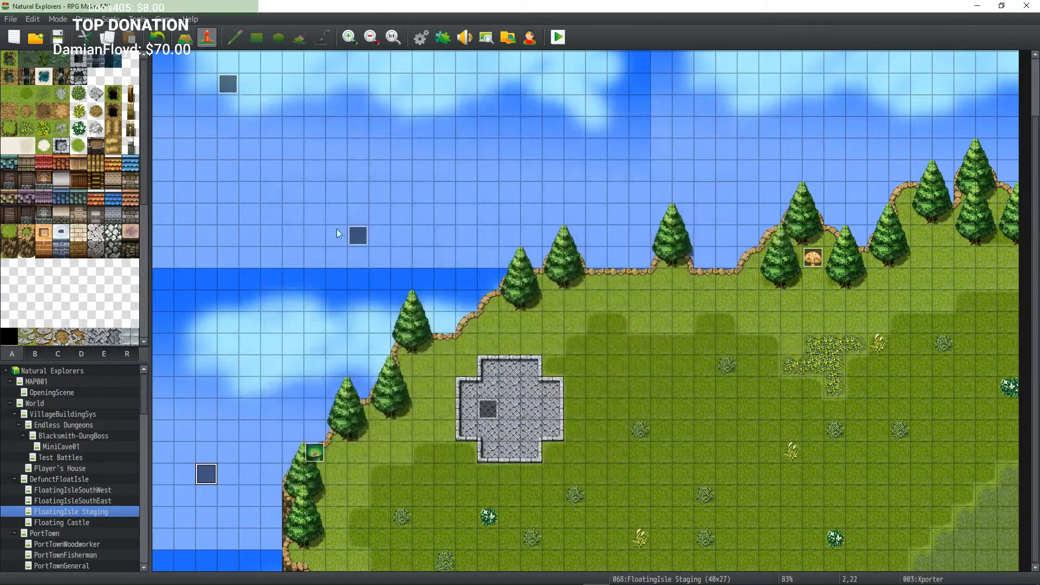
Step: Review the LandingControl event's commands and the World Weather Control event in the sky area
{"action": "double_click", "coordinate": [357, 233]}
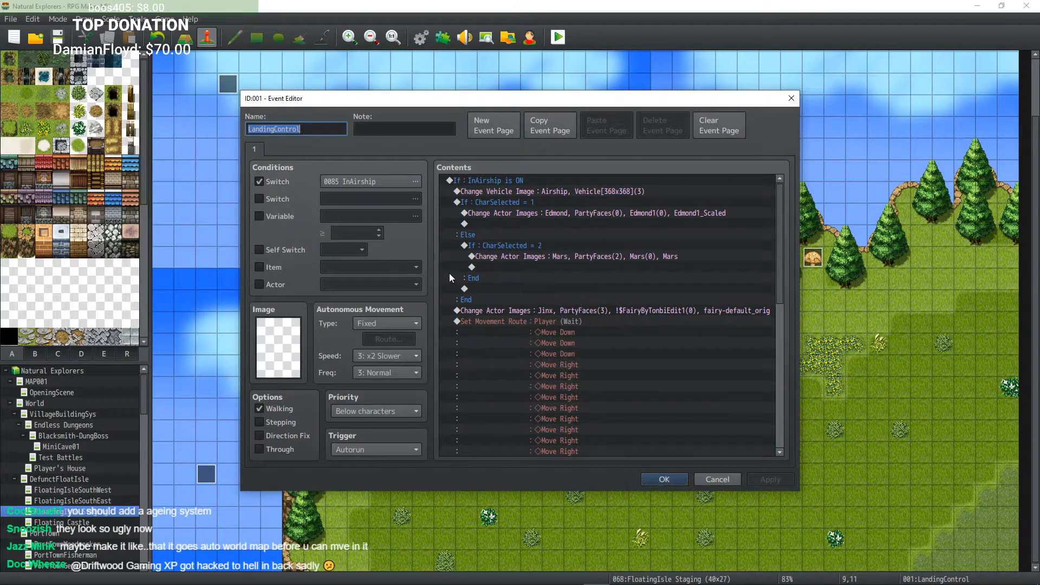
{"action": "left_click", "coordinate": [644, 481]}
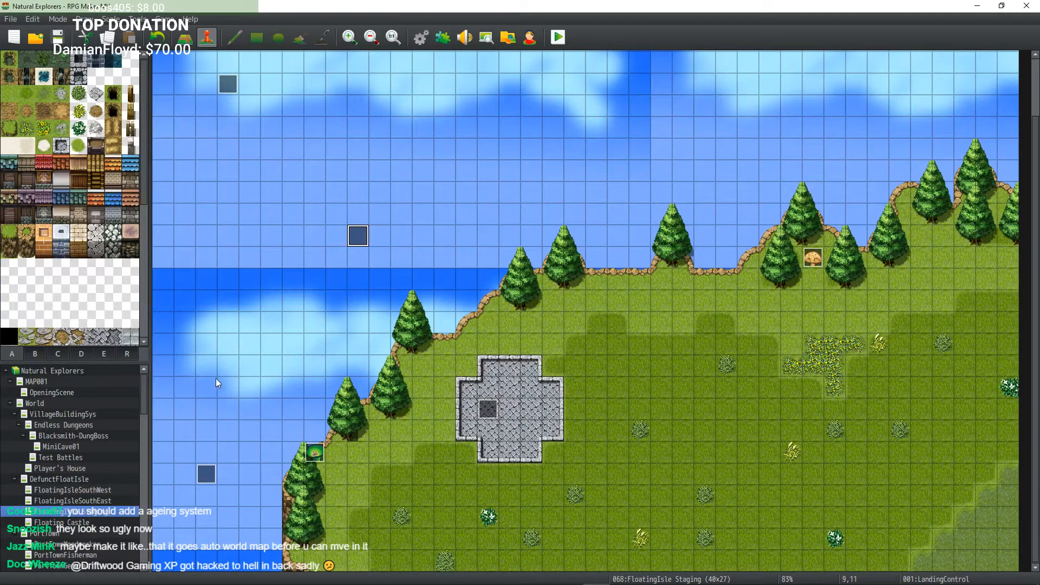
{"action": "scroll", "coordinate": [180, 211], "scroll_direction": "up", "scroll_amount": 3}
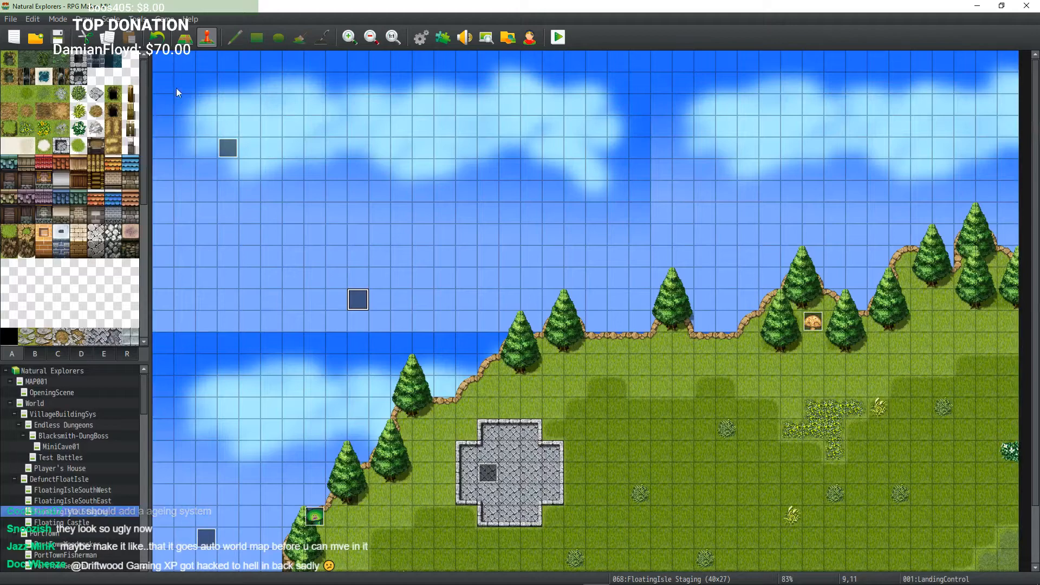
{"action": "double_click", "coordinate": [228, 147]}
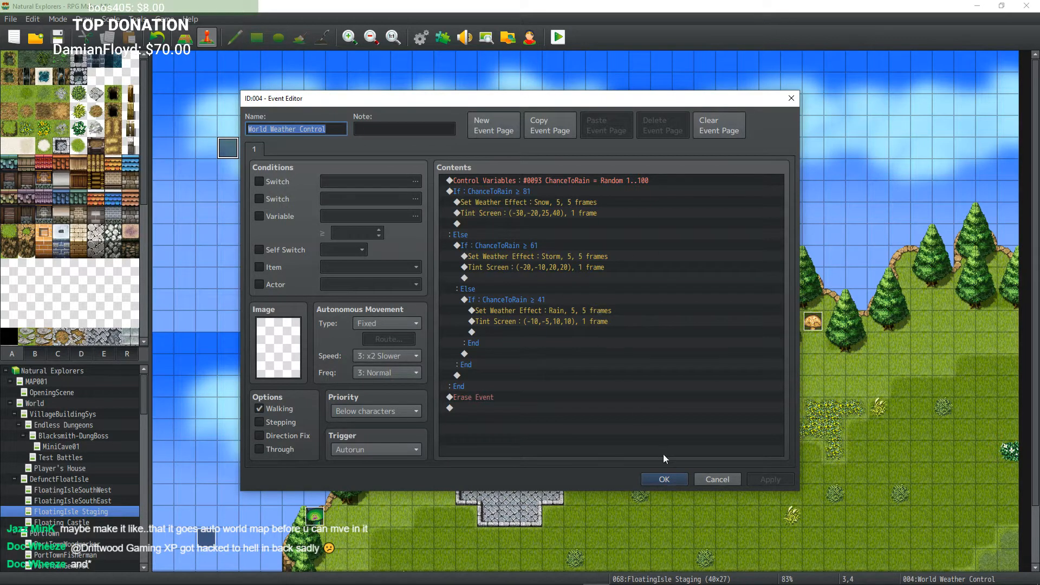
{"action": "left_click", "coordinate": [665, 479]}
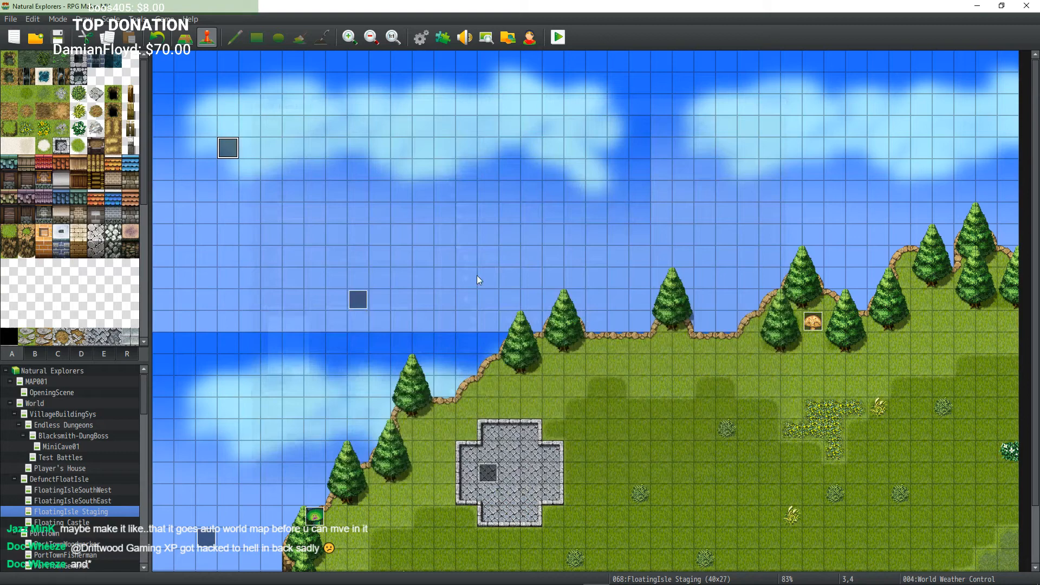
Step: Open the LandingControl event and examine its Change Actor Images commands for each selected character
{"action": "double_click", "coordinate": [360, 301]}
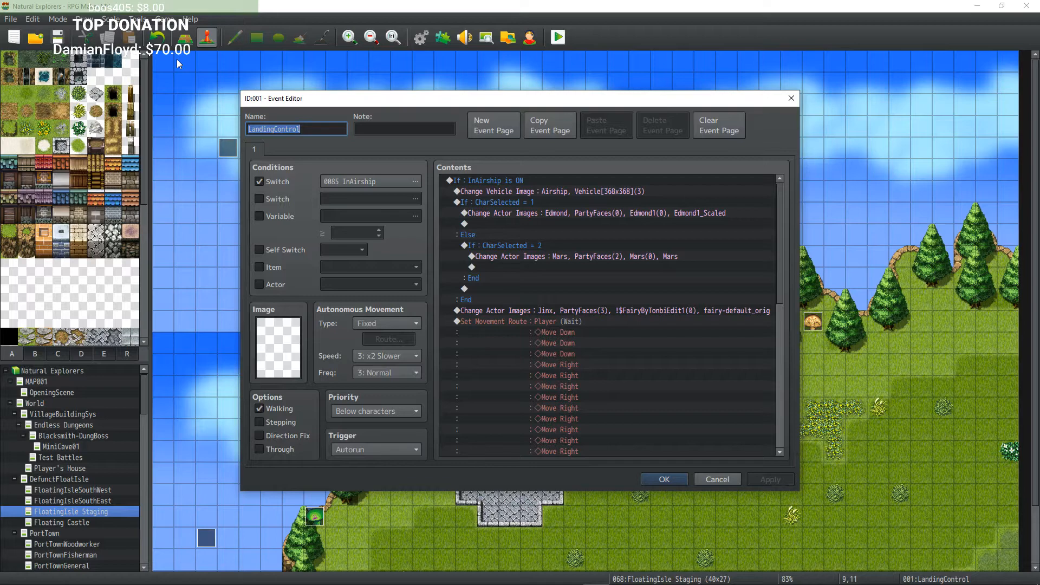
{"action": "left_click", "coordinate": [605, 213]}
{"action": "left_click", "coordinate": [570, 255]}
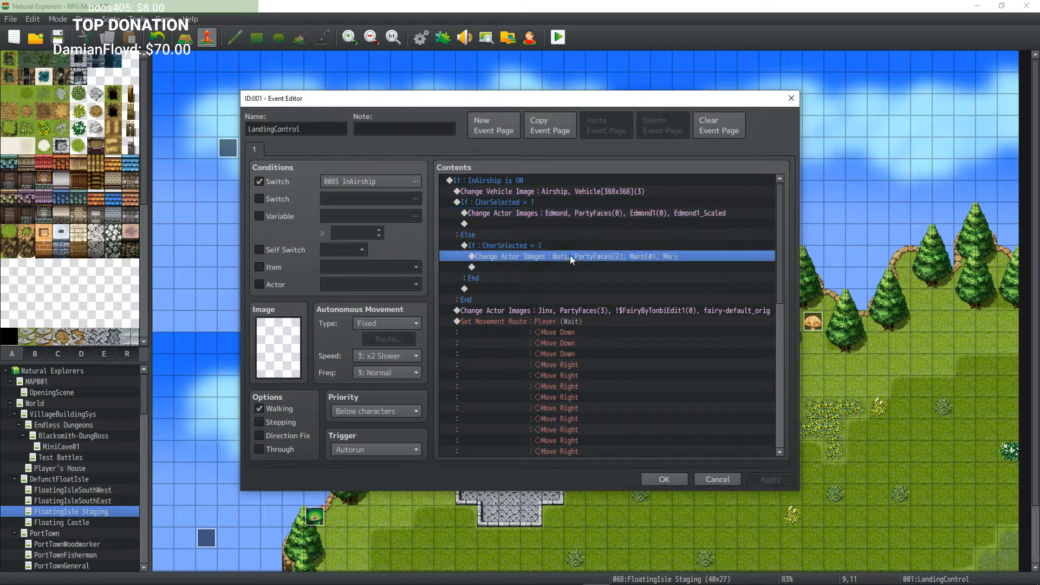
{"action": "left_click", "coordinate": [578, 213]}
{"action": "left_click", "coordinate": [565, 263]}
{"action": "left_click", "coordinate": [562, 252]}
{"action": "left_click", "coordinate": [557, 213]}
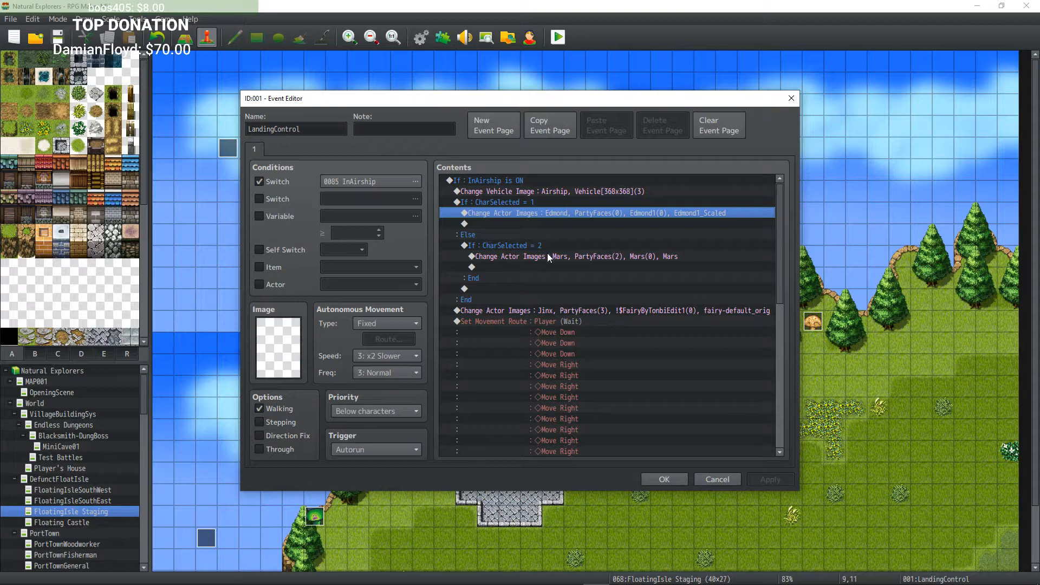
{"action": "left_click", "coordinate": [535, 202]}
{"action": "left_click", "coordinate": [540, 256]}
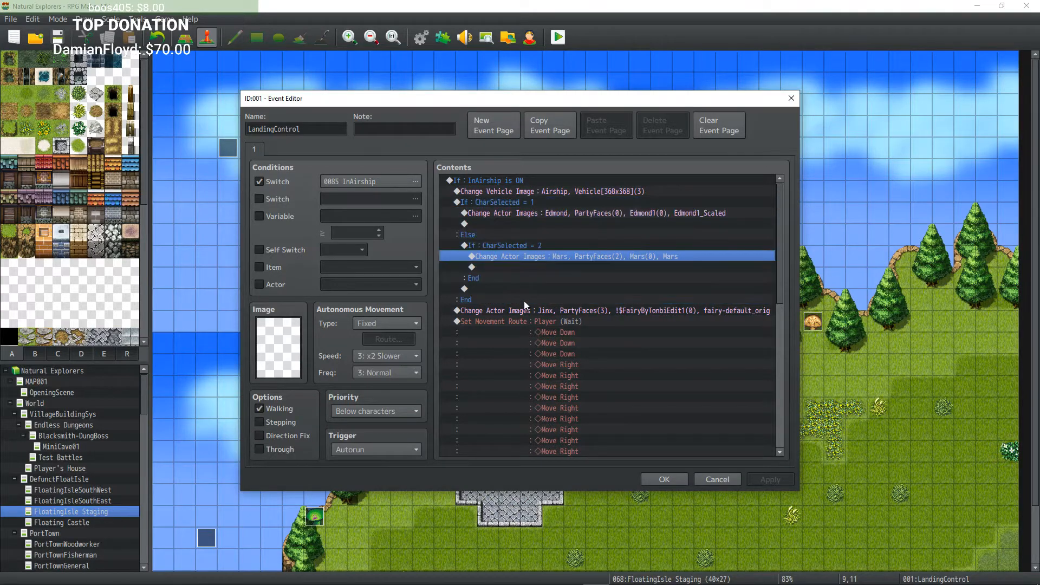
Step: Scroll through LandingControl's movement route and vehicle commands, then close the event editor
{"action": "scroll", "coordinate": [525, 301], "scroll_direction": "down", "scroll_amount": 1}
{"action": "scroll", "coordinate": [514, 247], "scroll_direction": "down", "scroll_amount": 2}
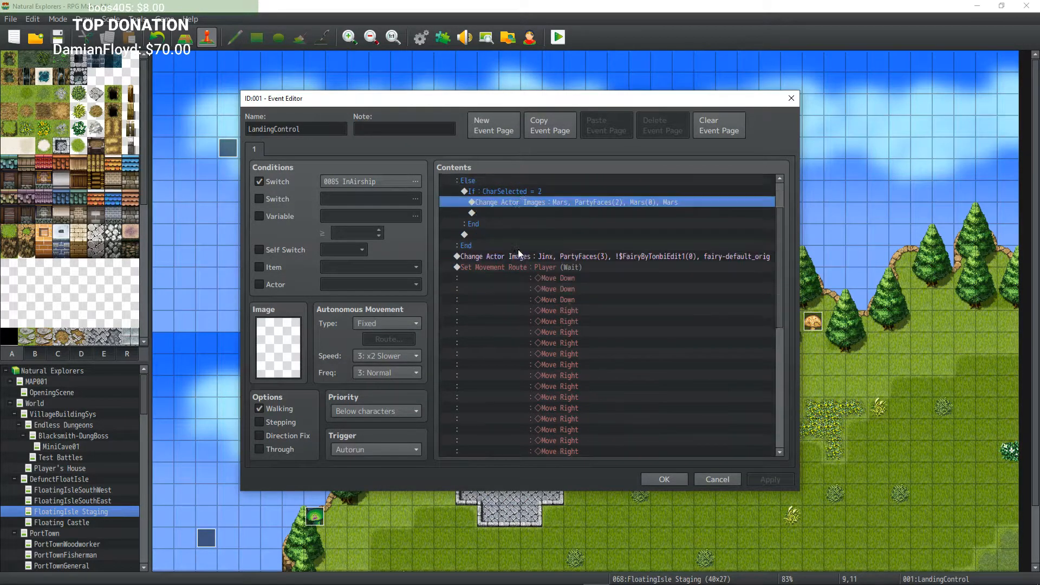
{"action": "left_click", "coordinate": [525, 225]}
{"action": "left_click", "coordinate": [526, 244]}
{"action": "left_click", "coordinate": [528, 237]}
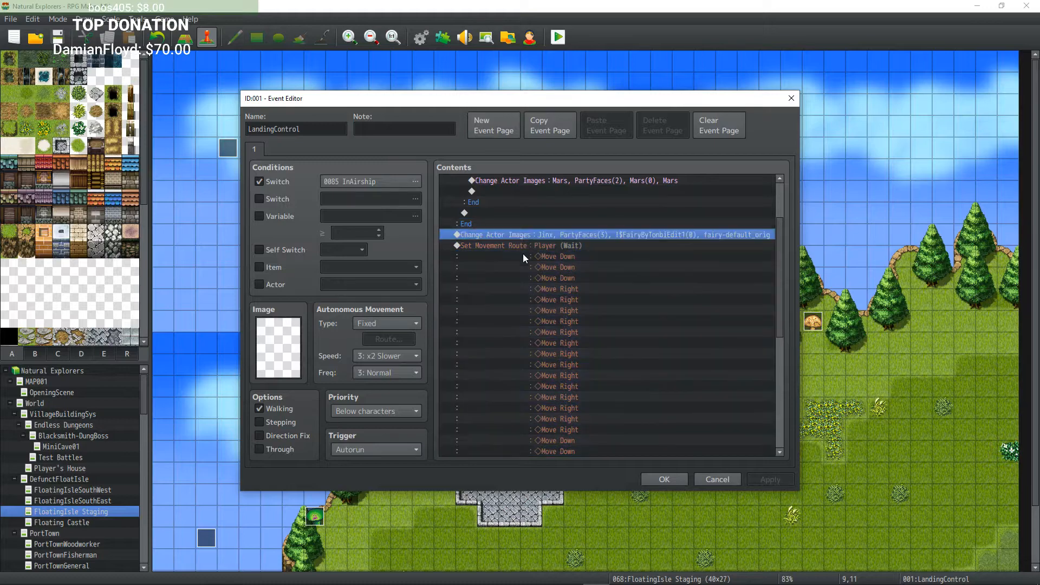
{"action": "left_click", "coordinate": [583, 245]}
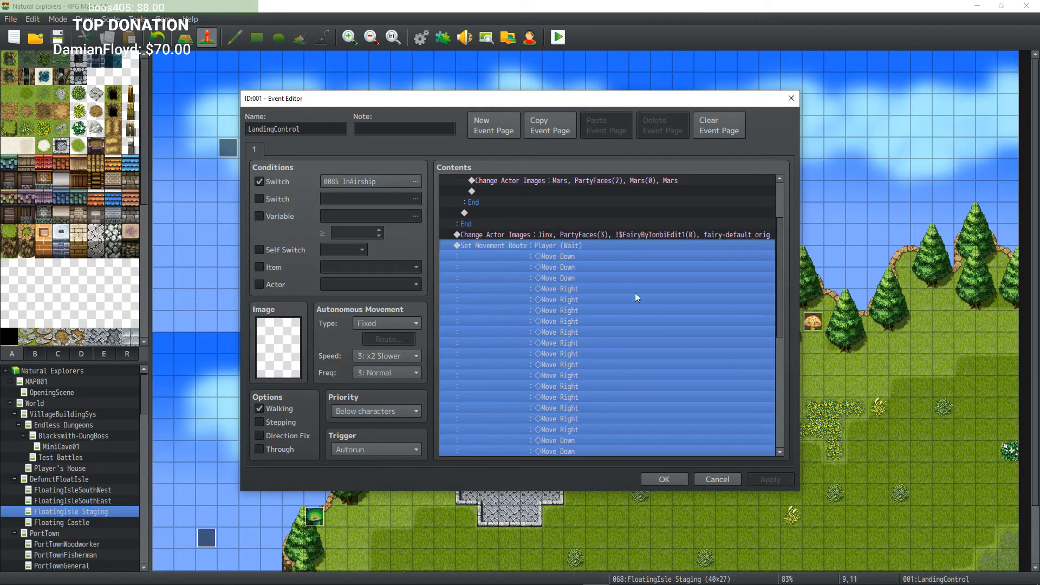
{"action": "scroll", "coordinate": [636, 293], "scroll_direction": "down", "scroll_amount": 2}
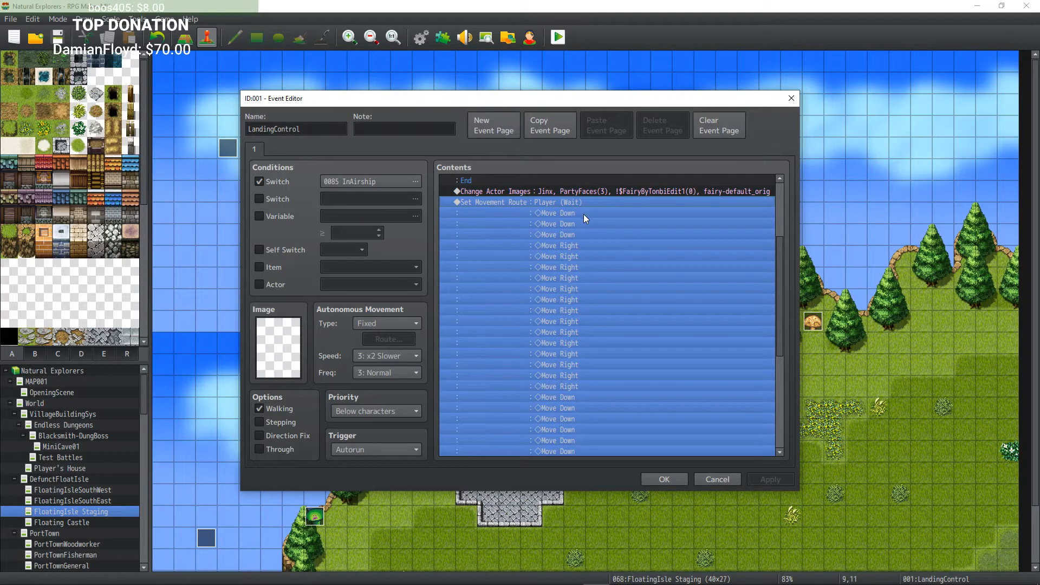
{"action": "scroll", "coordinate": [584, 213], "scroll_direction": "down", "scroll_amount": 2}
{"action": "scroll", "coordinate": [584, 214], "scroll_direction": "down", "scroll_amount": 7}
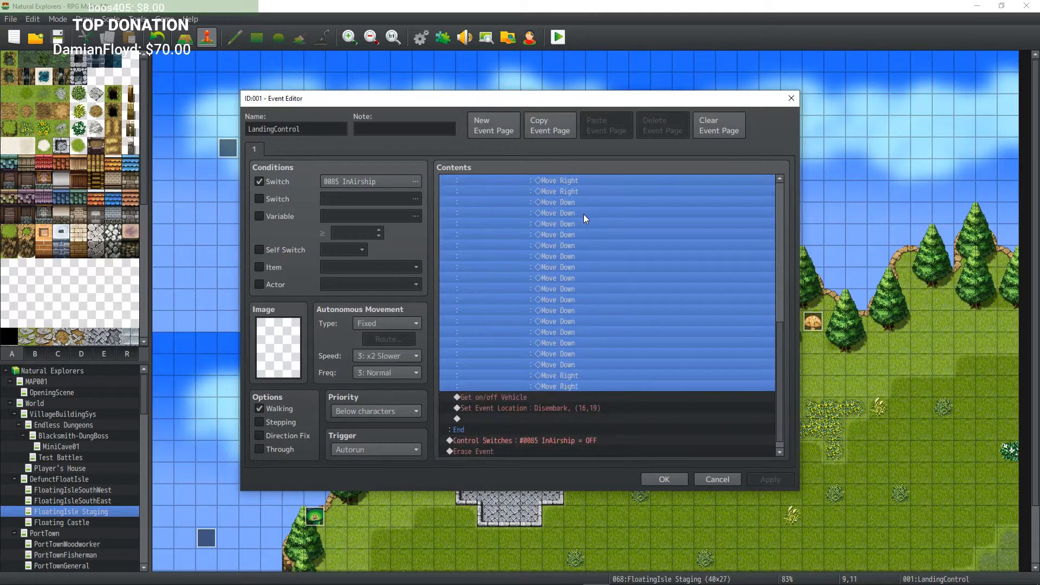
{"action": "scroll", "coordinate": [593, 347], "scroll_direction": "up", "scroll_amount": 8}
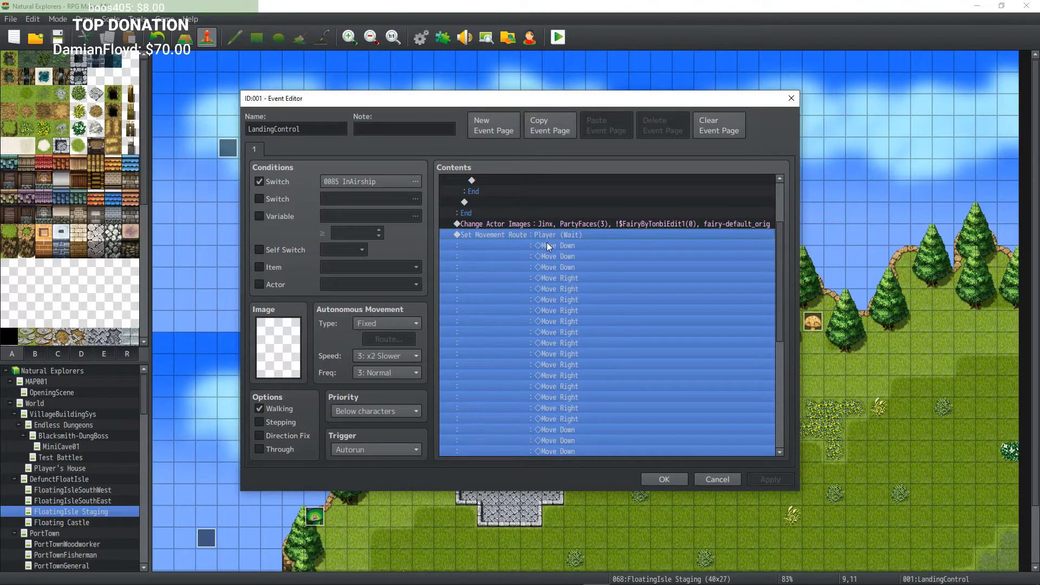
{"action": "scroll", "coordinate": [547, 244], "scroll_direction": "down", "scroll_amount": 7}
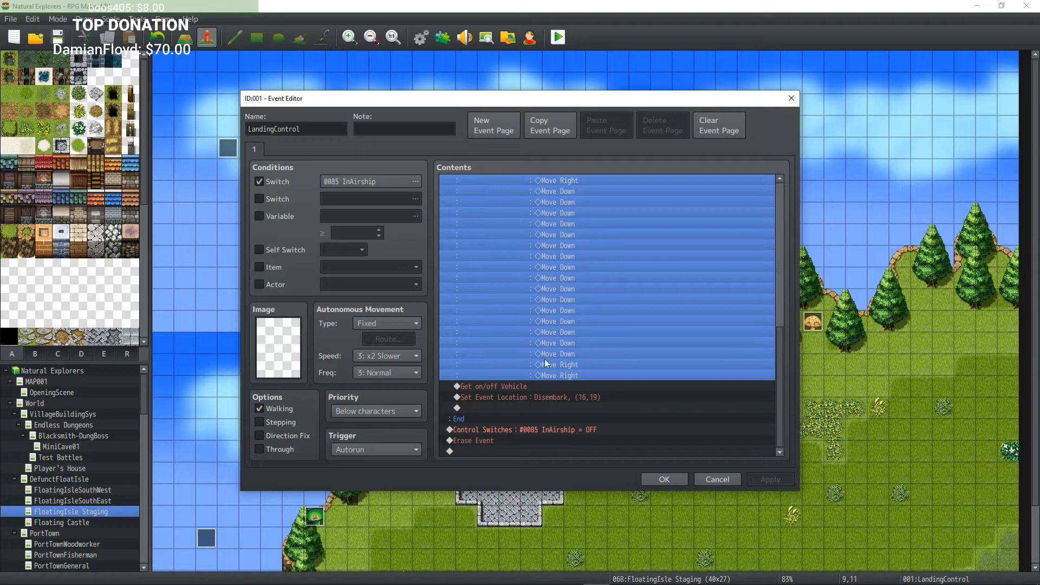
{"action": "left_click", "coordinate": [518, 386]}
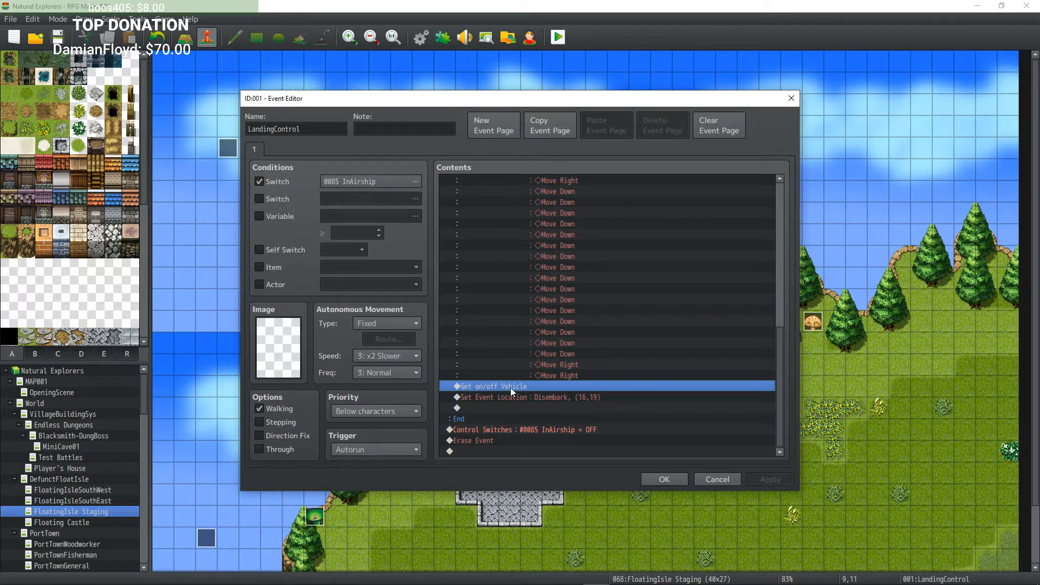
{"action": "left_click", "coordinate": [664, 479]}
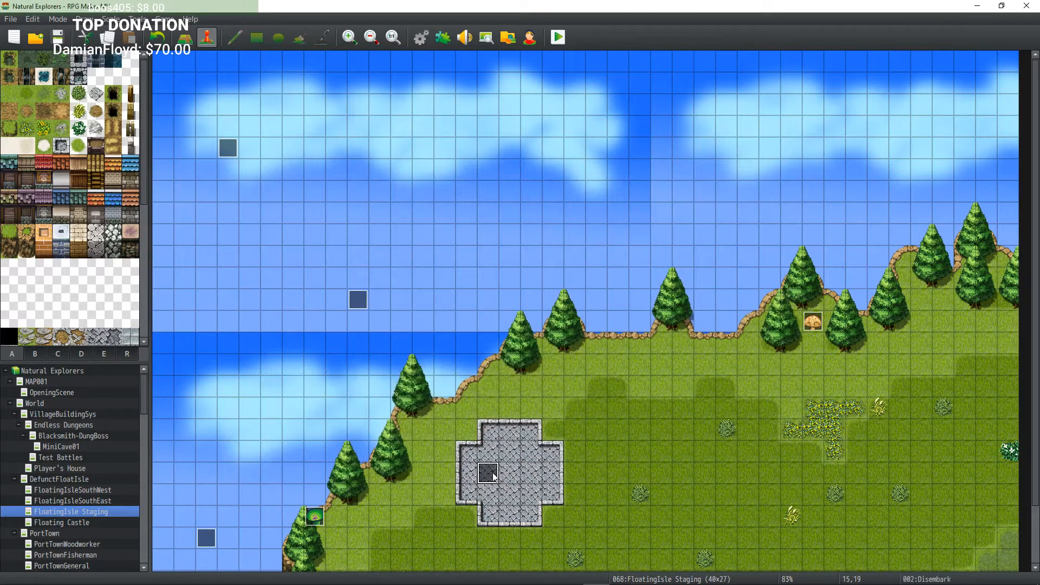
Step: Move the Disembark event one tile right and back to its original tile
{"action": "left_click_drag", "start_coordinate": [489, 475], "coordinate": [511, 476]}
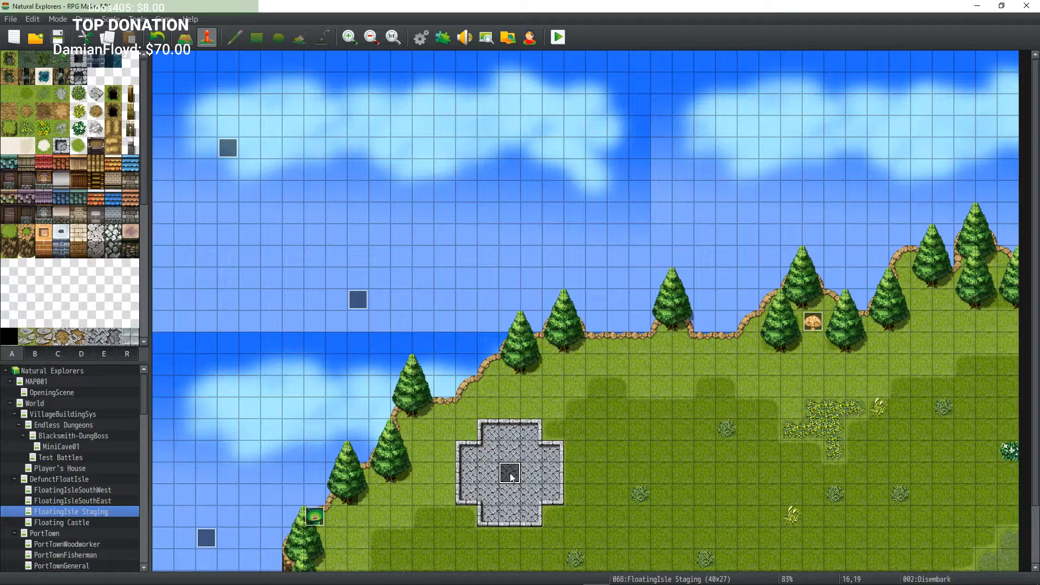
{"action": "left_click_drag", "start_coordinate": [512, 477], "coordinate": [492, 475]}
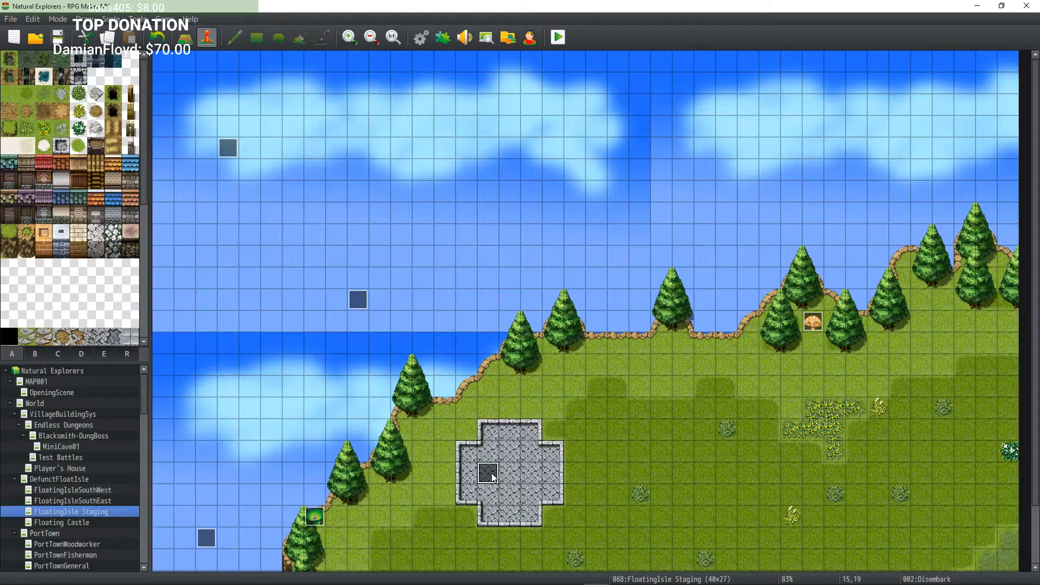
Step: Open the Disembark event and review its vehicle image change and Transfer Player commands
{"action": "double_click", "coordinate": [489, 474]}
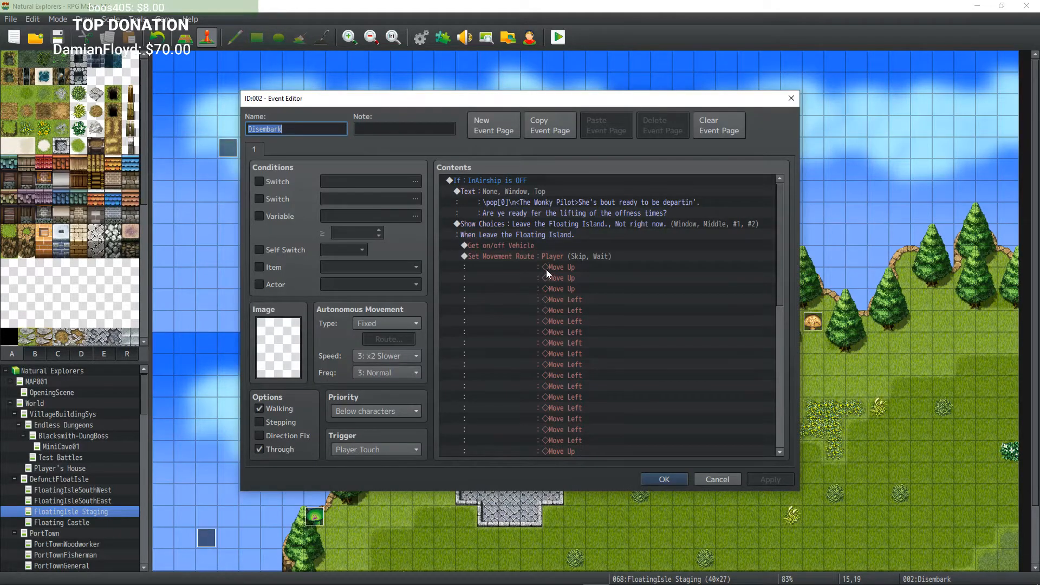
{"action": "scroll", "coordinate": [548, 268], "scroll_direction": "down", "scroll_amount": 10}
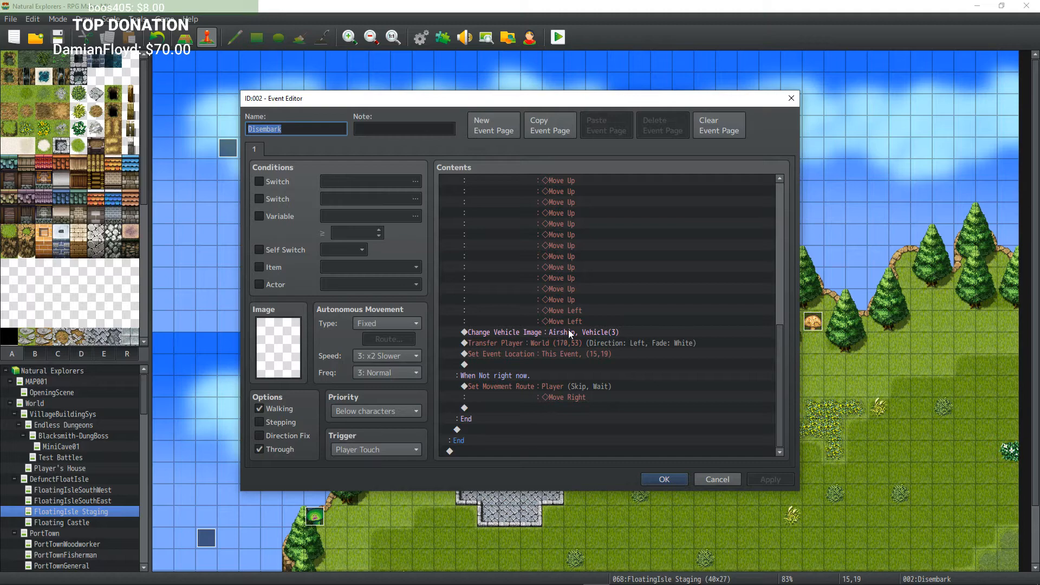
{"action": "left_click", "coordinate": [541, 336]}
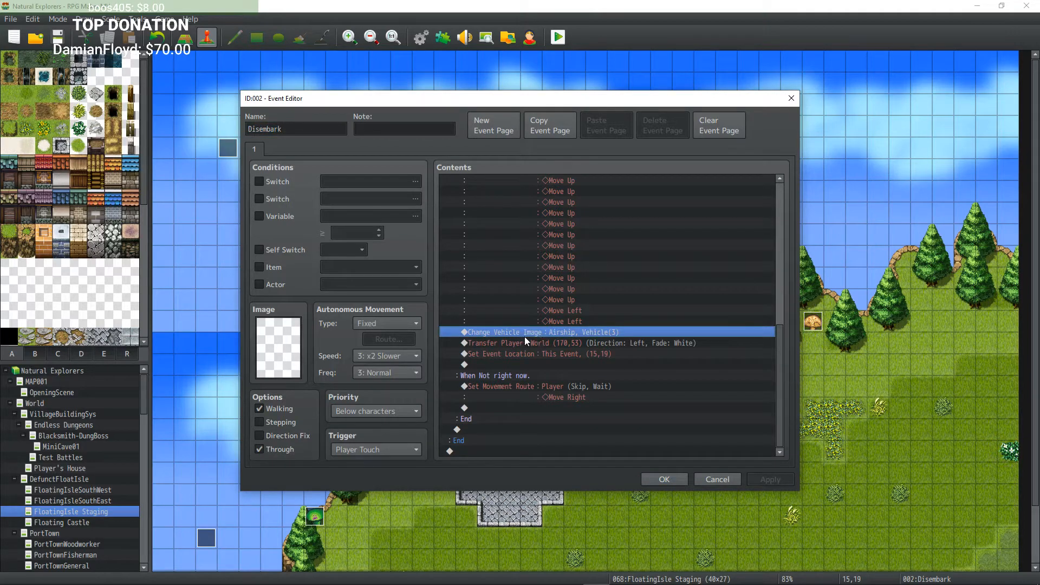
{"action": "scroll", "coordinate": [584, 335], "scroll_direction": "up", "scroll_amount": 6}
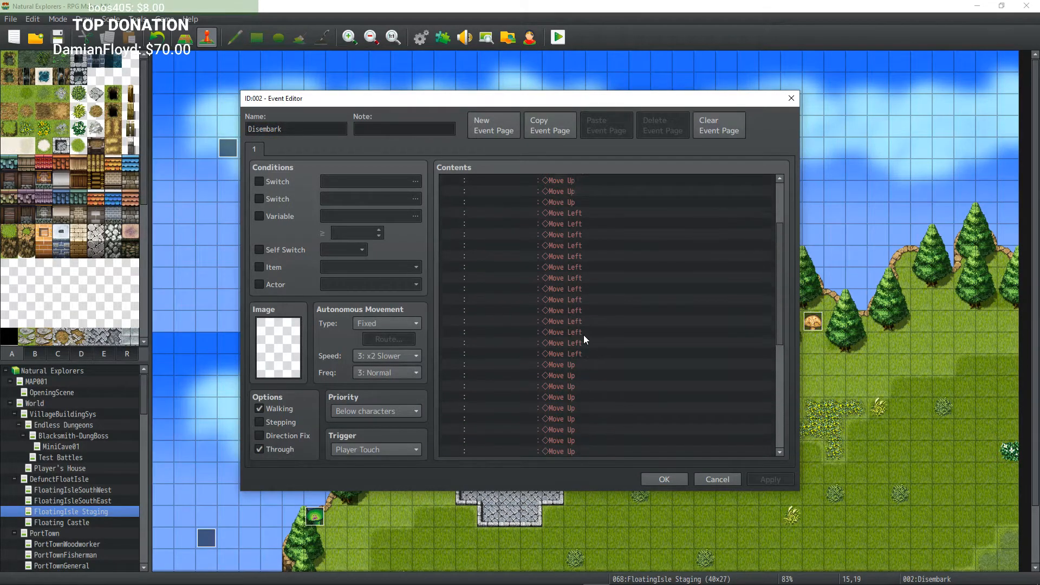
{"action": "scroll", "coordinate": [583, 335], "scroll_direction": "down", "scroll_amount": 6}
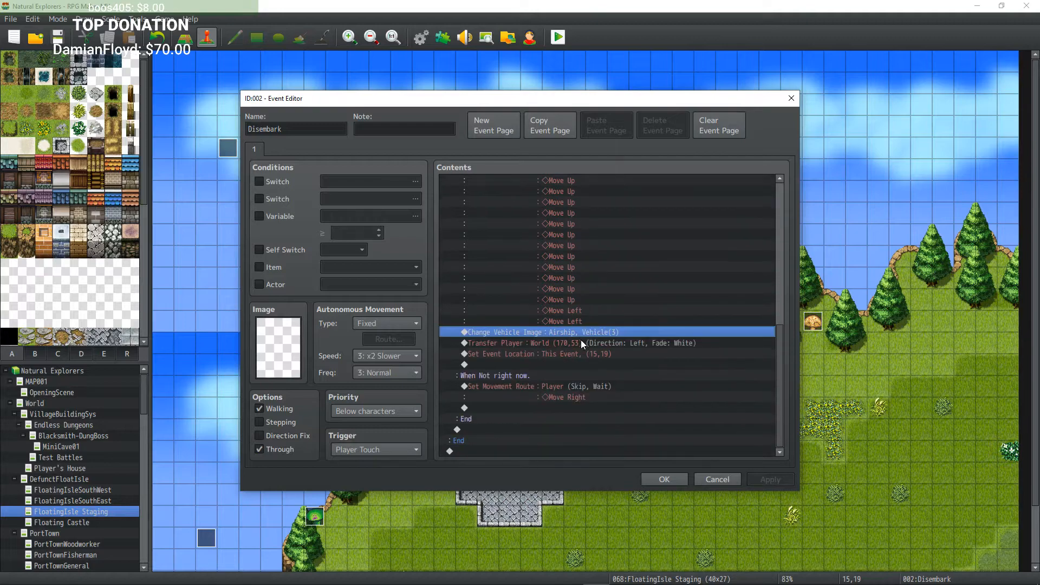
{"action": "left_click", "coordinate": [519, 344]}
{"action": "scroll", "coordinate": [531, 356], "scroll_direction": "up", "scroll_amount": 4}
{"action": "scroll", "coordinate": [531, 360], "scroll_direction": "up", "scroll_amount": 3}
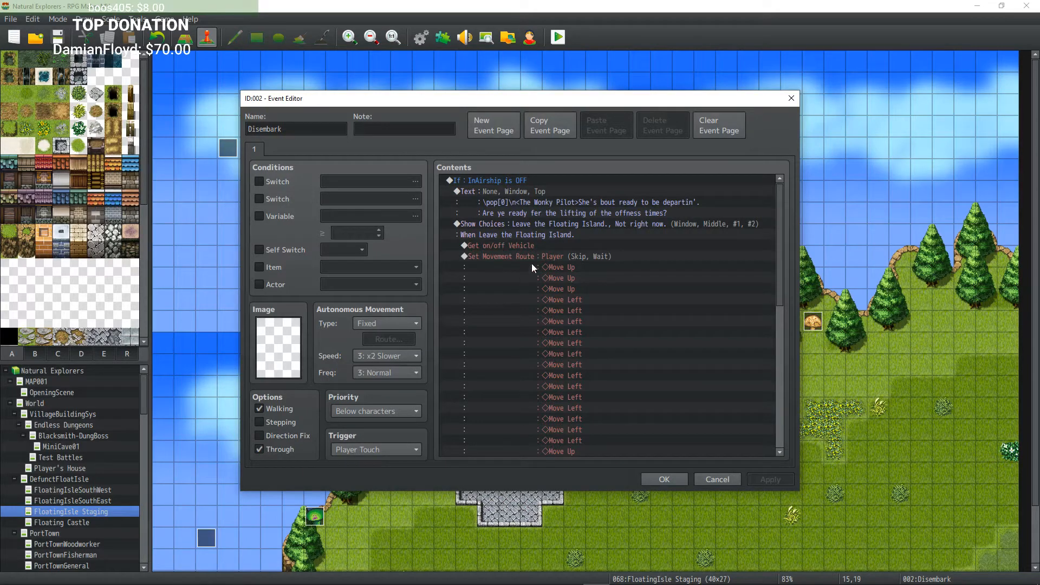
{"action": "left_click", "coordinate": [664, 479]}
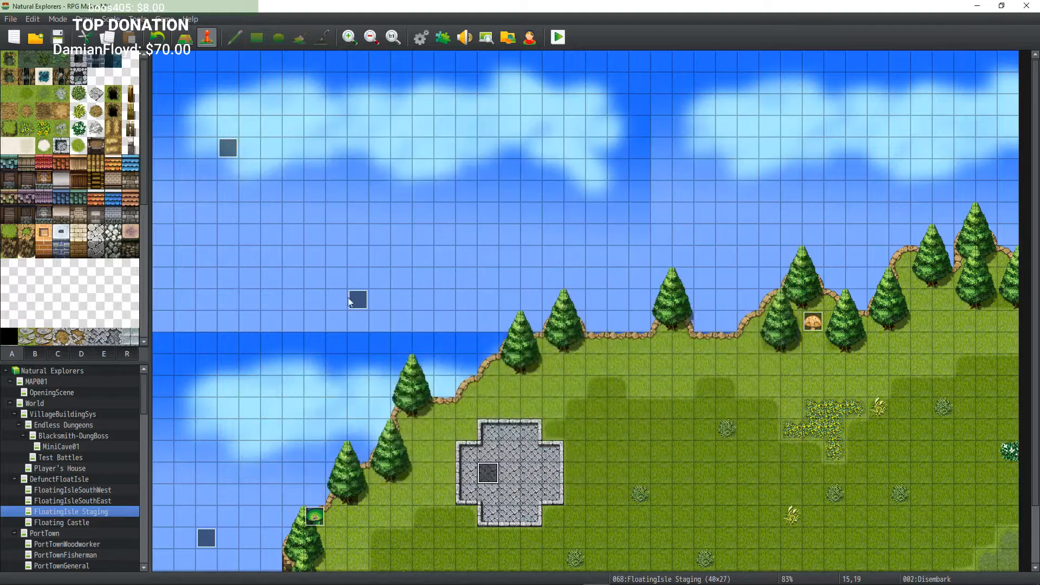
Step: Check LandingControl's Set Event Location command, then reopen and close the Disembark event
{"action": "double_click", "coordinate": [365, 305]}
{"action": "scroll", "coordinate": [593, 379], "scroll_direction": "down", "scroll_amount": 10}
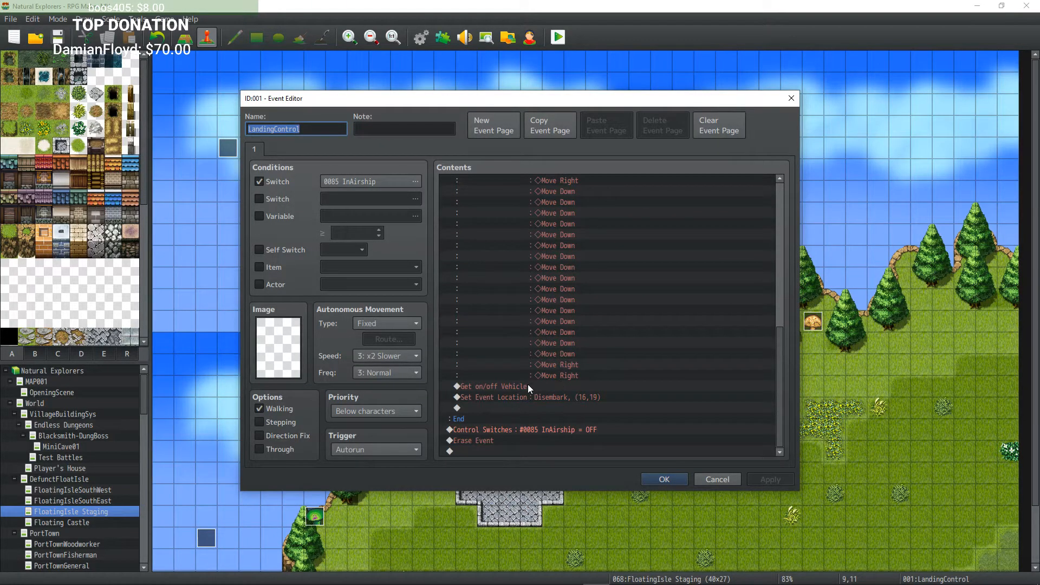
{"action": "left_click", "coordinate": [534, 397]}
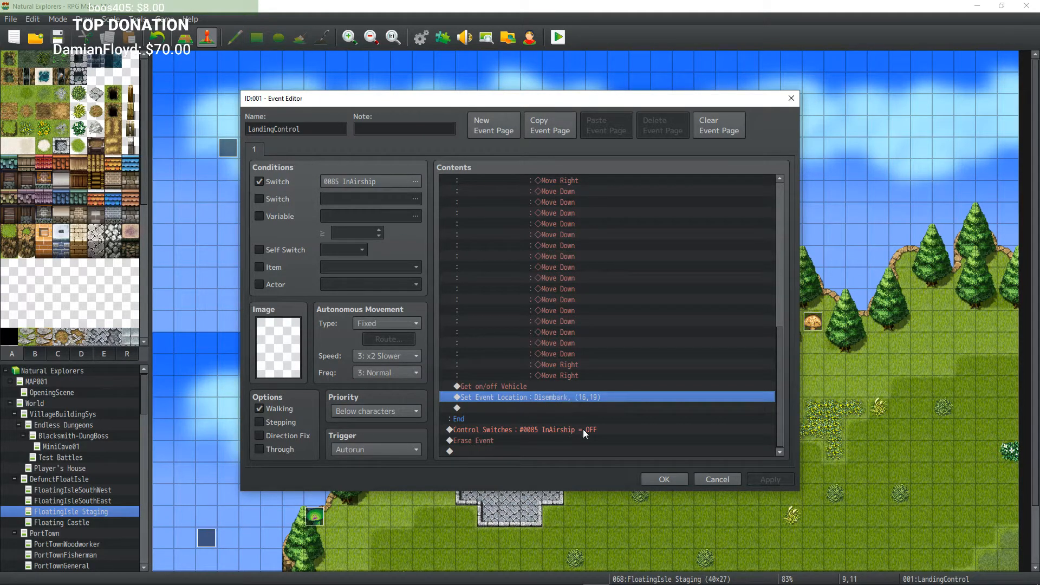
{"action": "left_click", "coordinate": [665, 478]}
{"action": "double_click", "coordinate": [492, 470]}
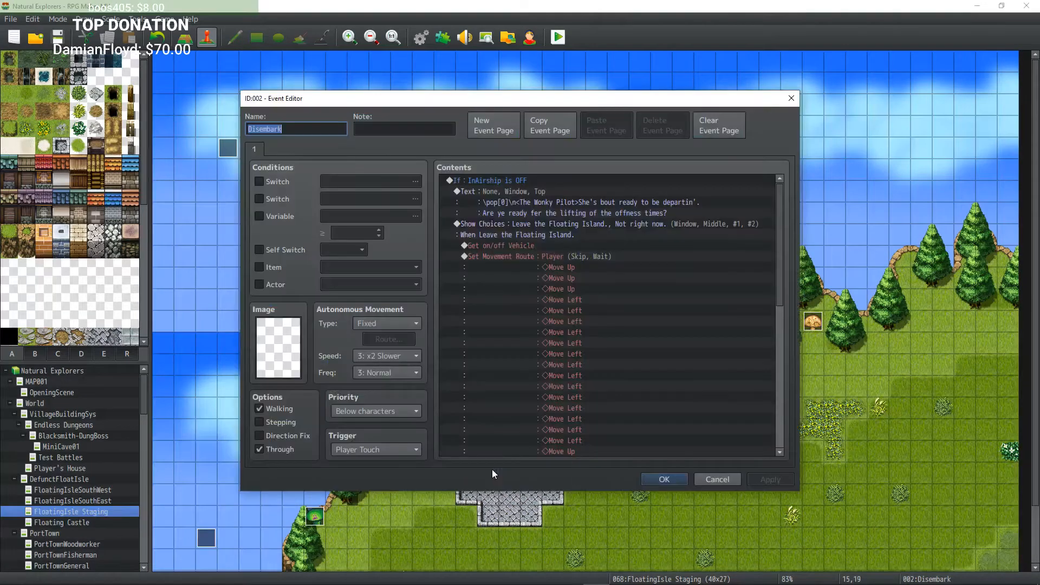
{"action": "left_click", "coordinate": [648, 479]}
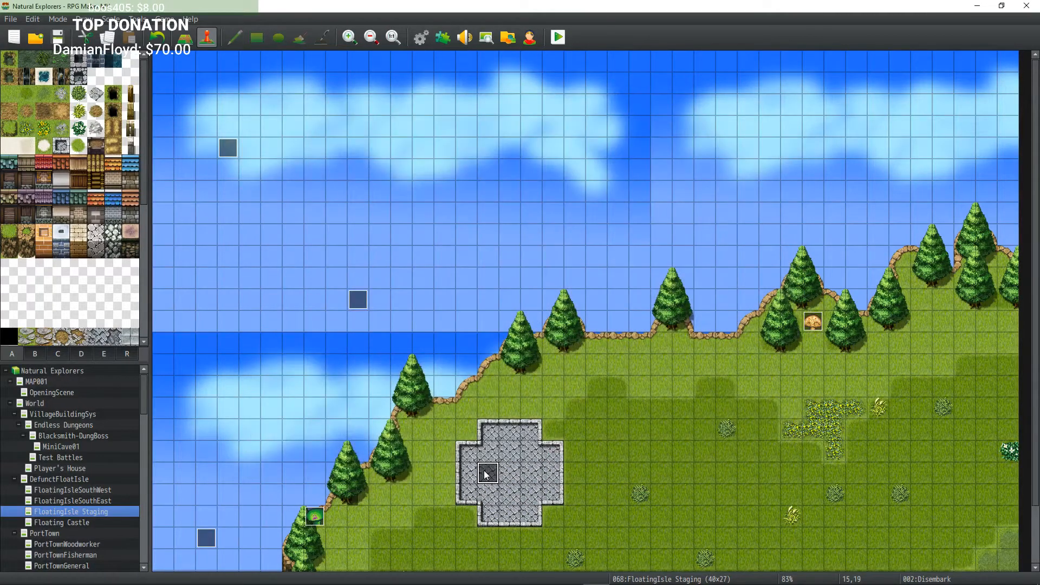
Step: Return to LandingControl's Set Event Location command, open the event command list, and cancel it
{"action": "double_click", "coordinate": [357, 300]}
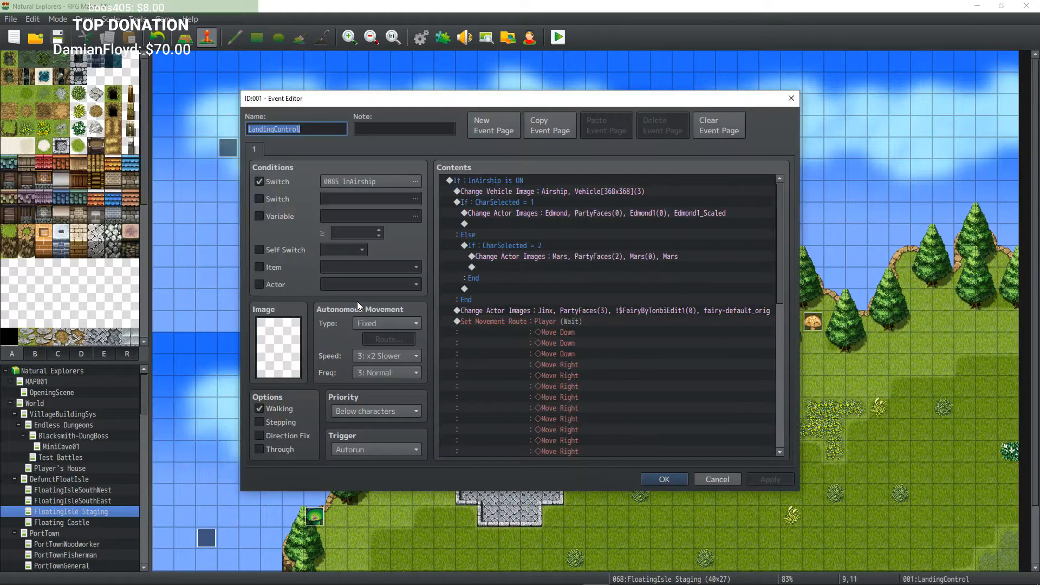
{"action": "scroll", "coordinate": [534, 325], "scroll_direction": "down", "scroll_amount": 10}
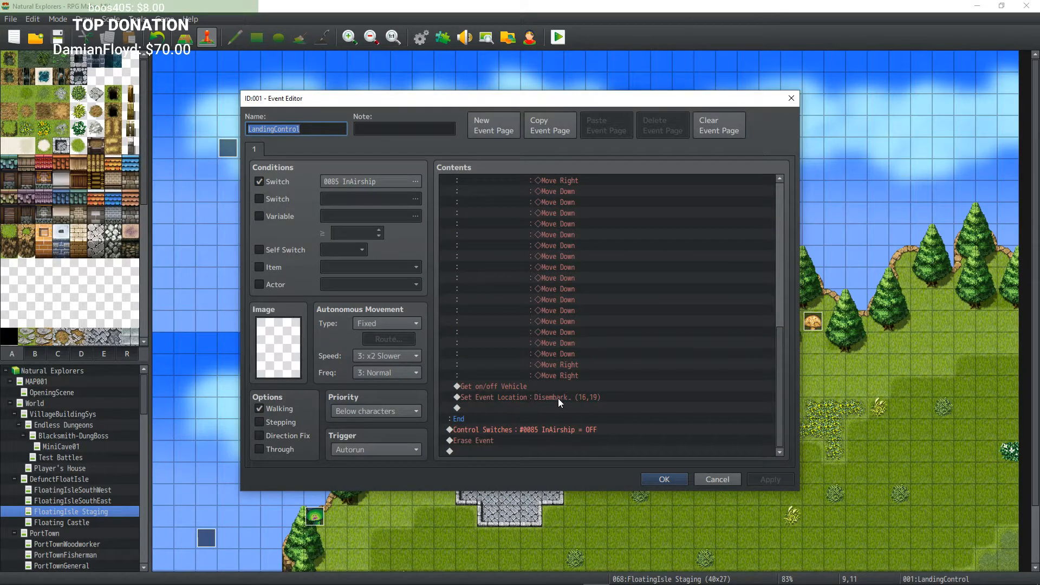
{"action": "double_click", "coordinate": [589, 399]}
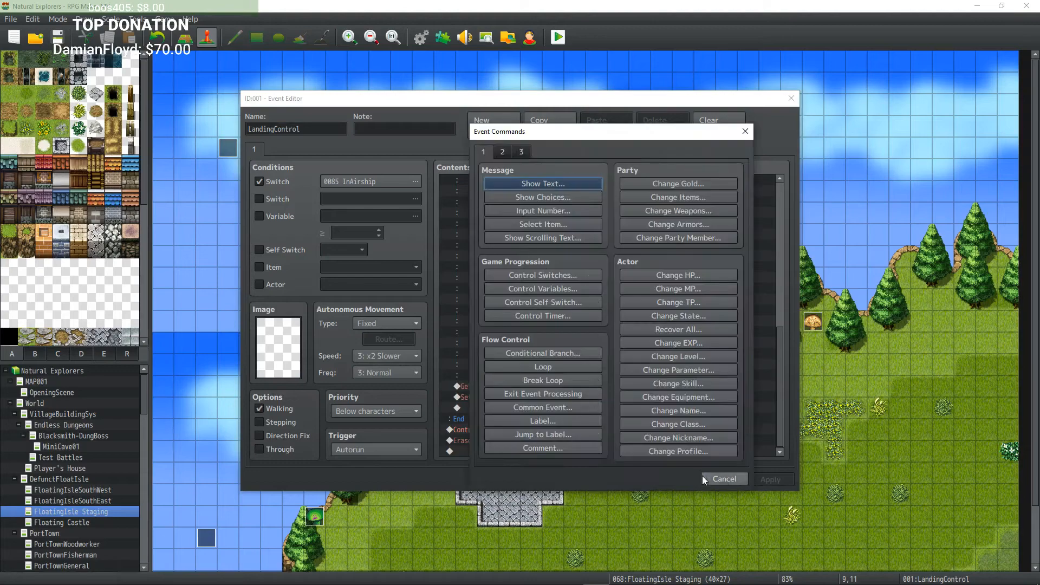
{"action": "left_click", "coordinate": [725, 479]}
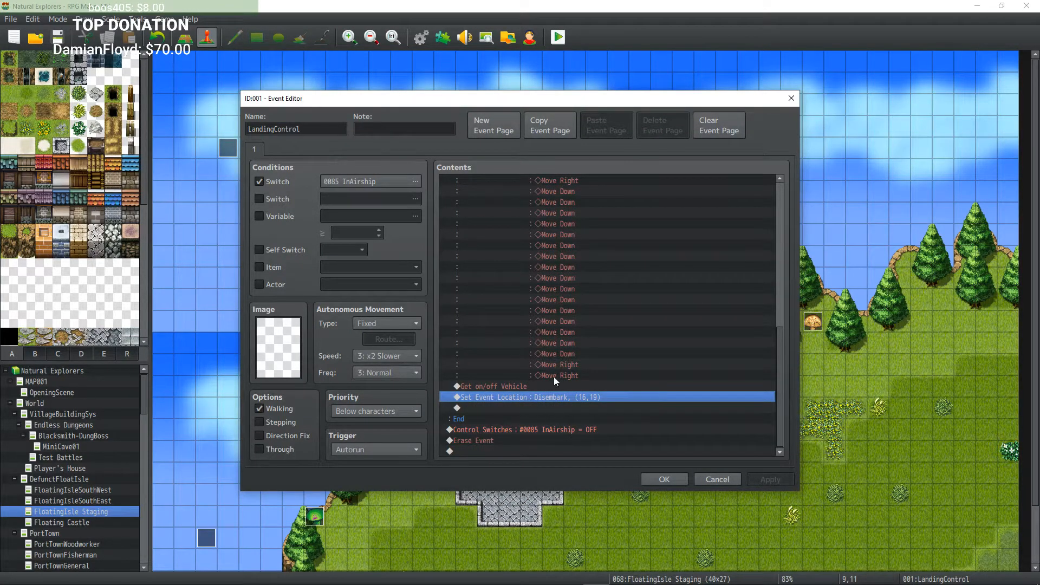
{"action": "left_click", "coordinate": [665, 478]}
Step: Create a blank event on the tile just right of the Disembark event
{"action": "left_click", "coordinate": [510, 473]}
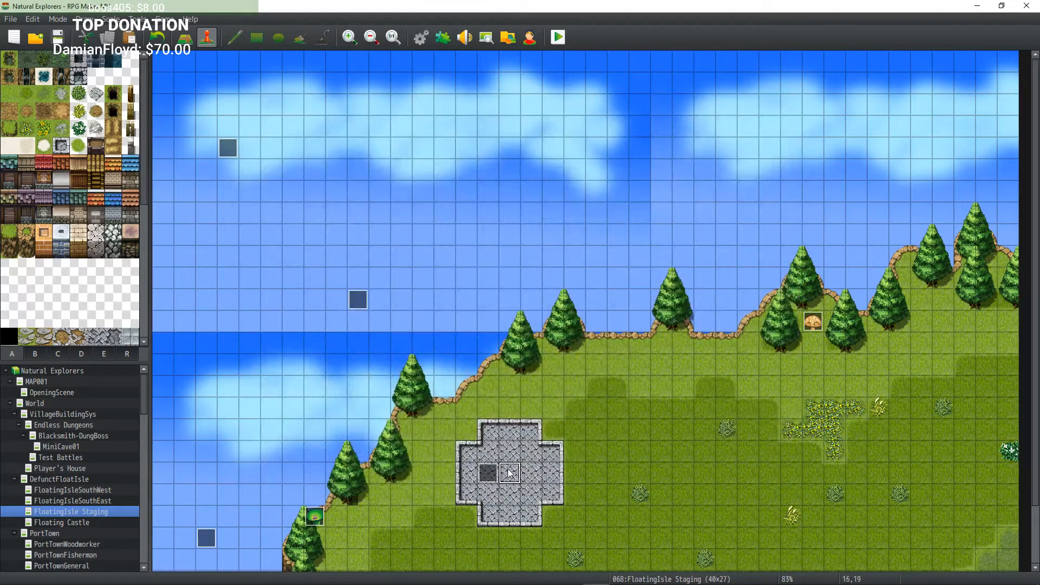
{"action": "double_click", "coordinate": [509, 473]}
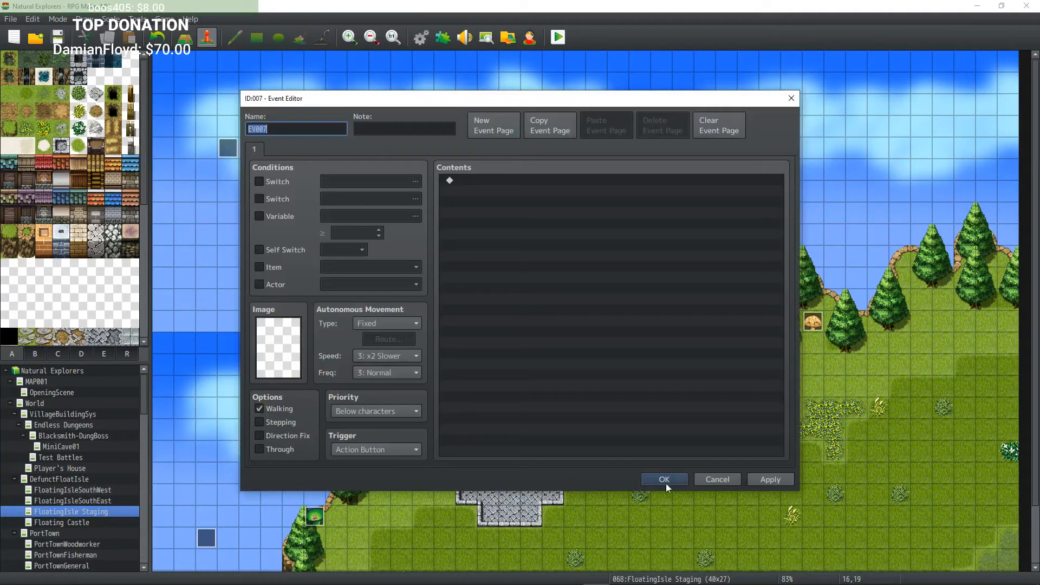
{"action": "left_click", "coordinate": [665, 477]}
Step: Reopen the Disembark event, inspect its Get on/off Vehicle, movement route and Transfer Player commands, and close it
{"action": "double_click", "coordinate": [488, 473]}
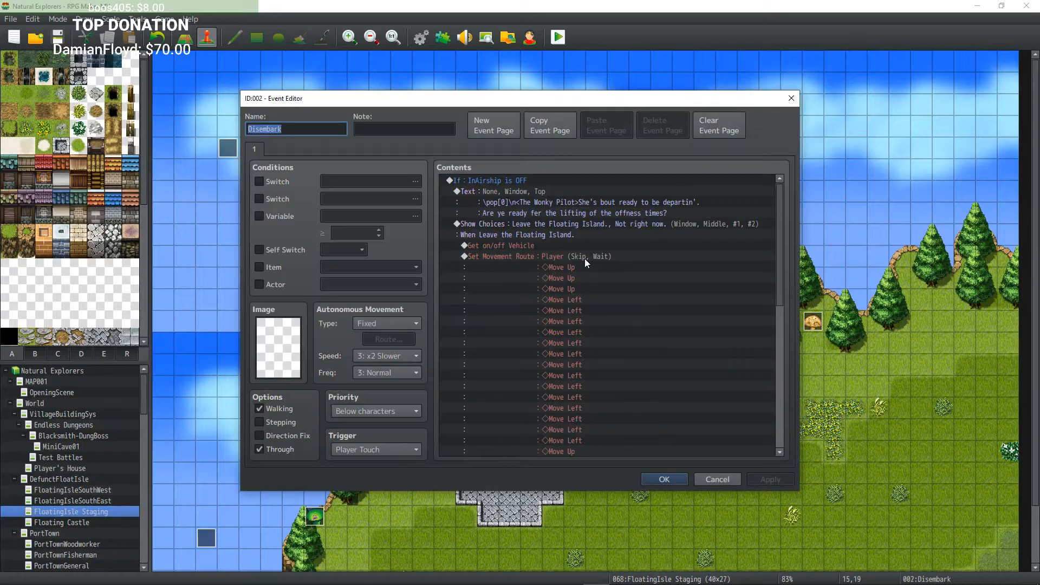
{"action": "left_click", "coordinate": [489, 244]}
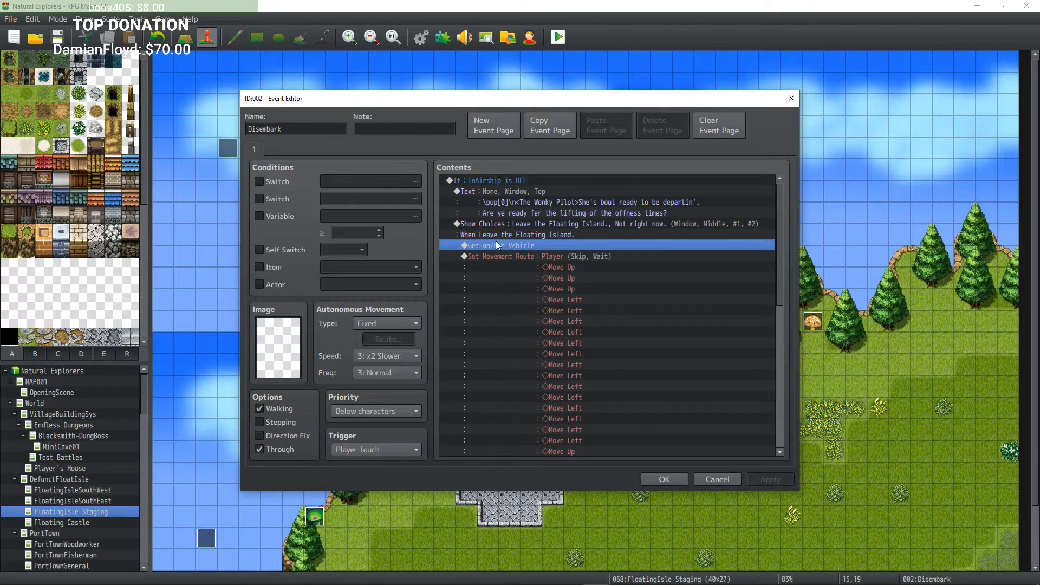
{"action": "left_click", "coordinate": [577, 255]}
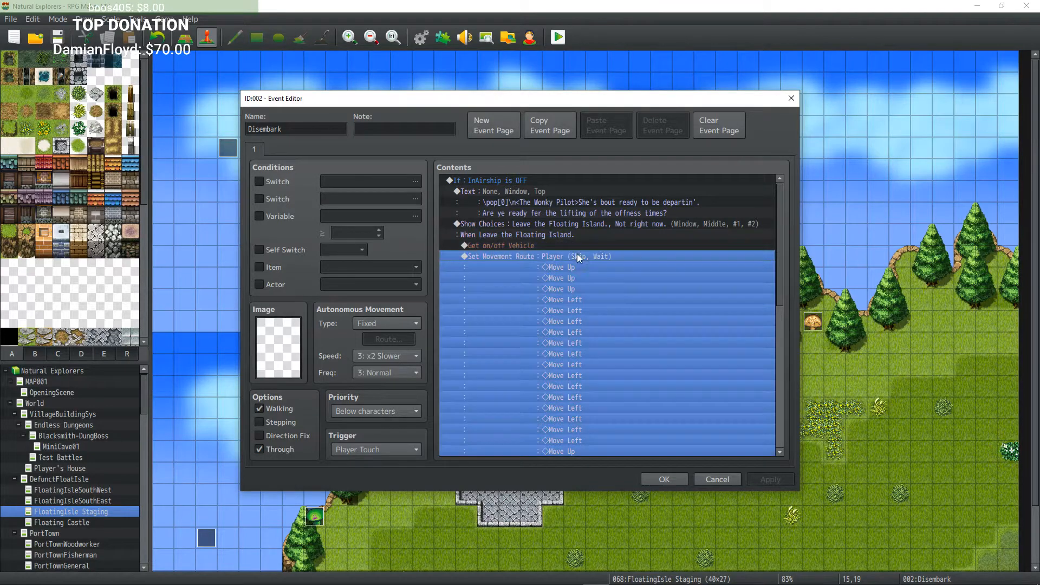
{"action": "scroll", "coordinate": [572, 291], "scroll_direction": "down", "scroll_amount": 2}
{"action": "scroll", "coordinate": [571, 298], "scroll_direction": "up", "scroll_amount": 2}
{"action": "scroll", "coordinate": [579, 262], "scroll_direction": "down", "scroll_amount": 7}
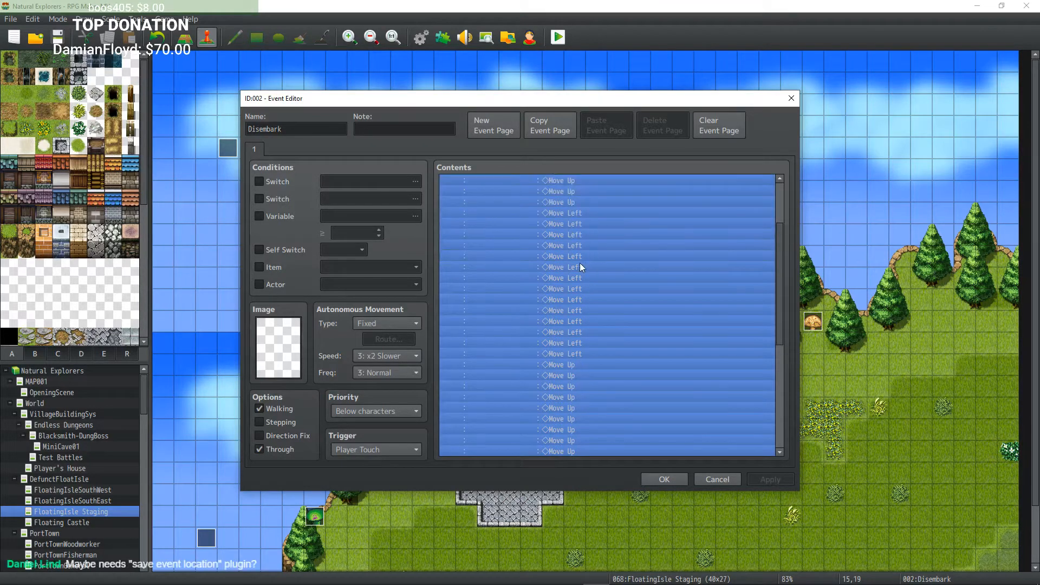
{"action": "scroll", "coordinate": [592, 278], "scroll_direction": "down", "scroll_amount": 3}
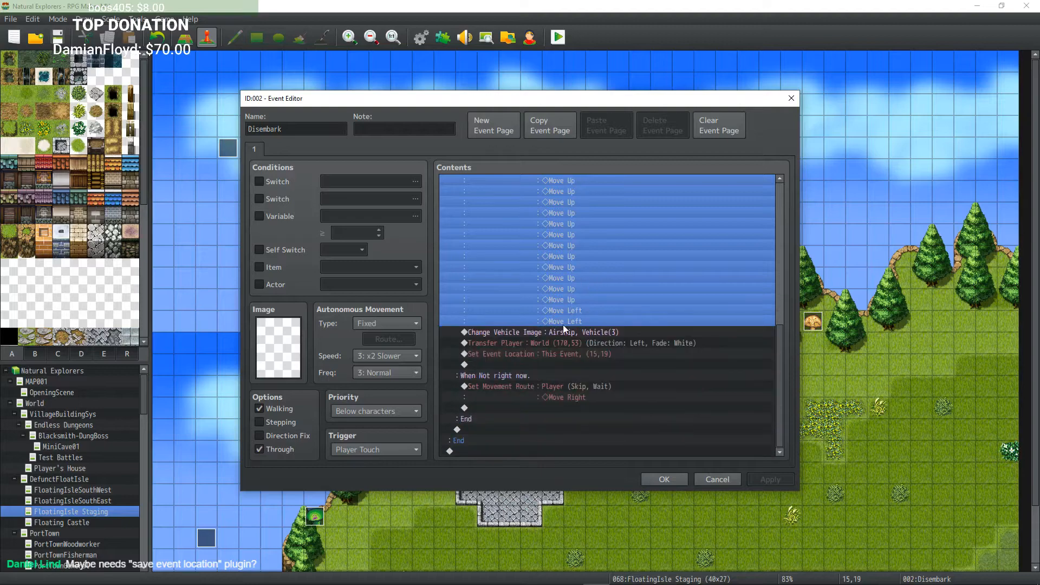
{"action": "left_click", "coordinate": [550, 332]}
{"action": "left_click", "coordinate": [547, 347]}
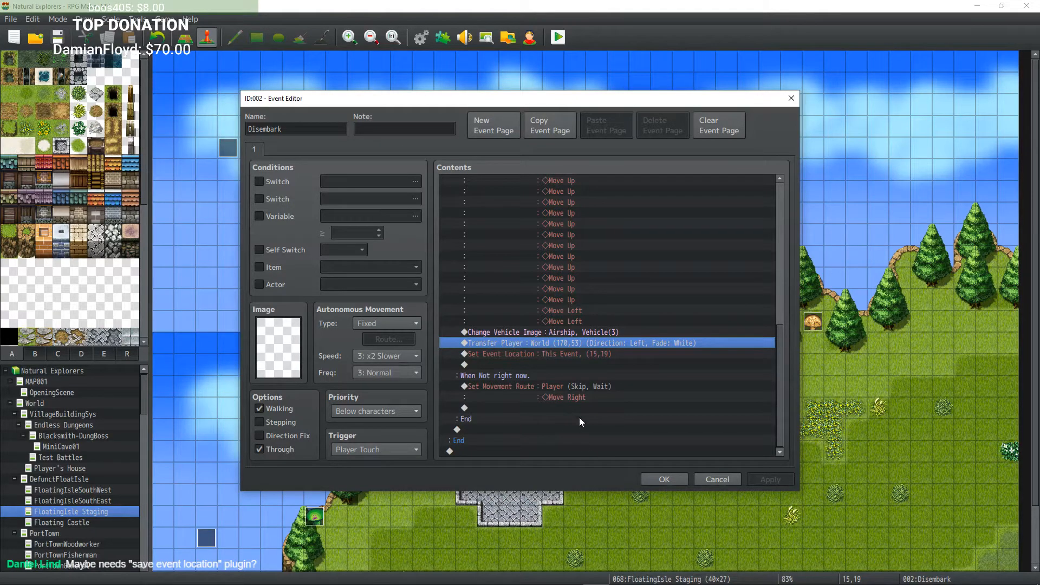
{"action": "left_click", "coordinate": [664, 479]}
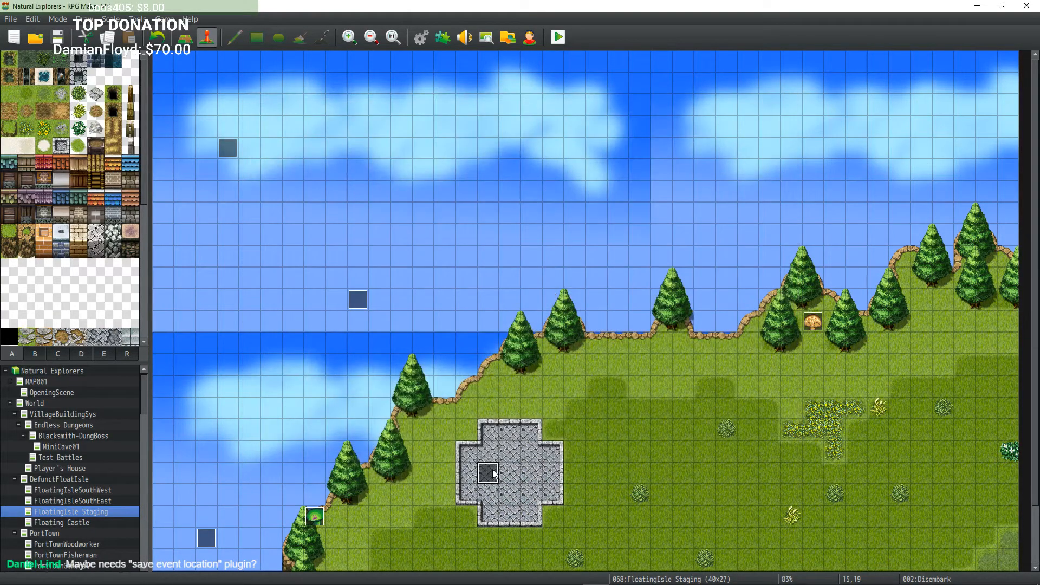
Step: Open the Plugin Manager and scroll through the list of installed plugins
{"action": "left_click", "coordinate": [510, 468]}
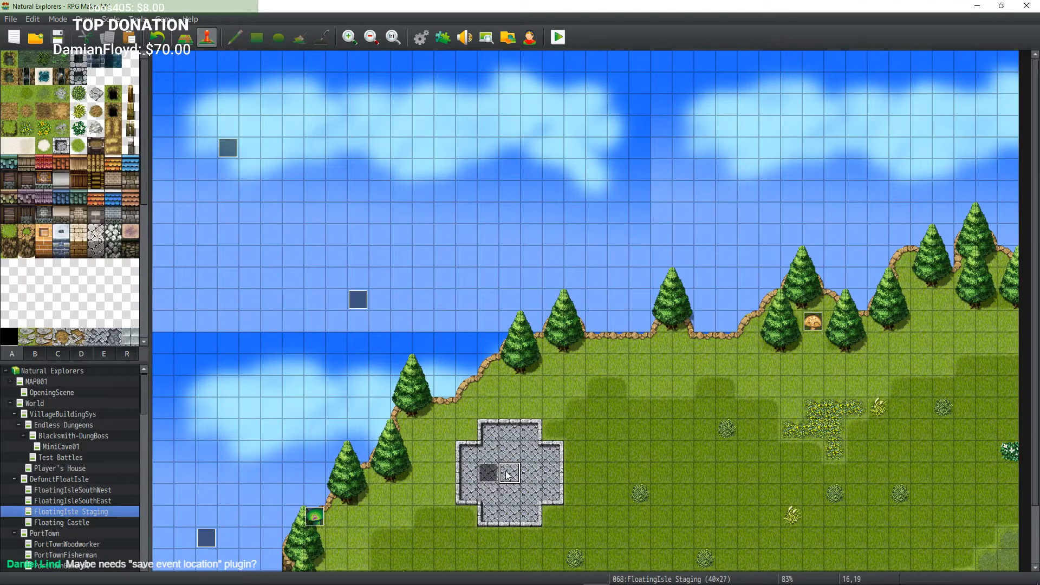
{"action": "left_click", "coordinate": [487, 471]}
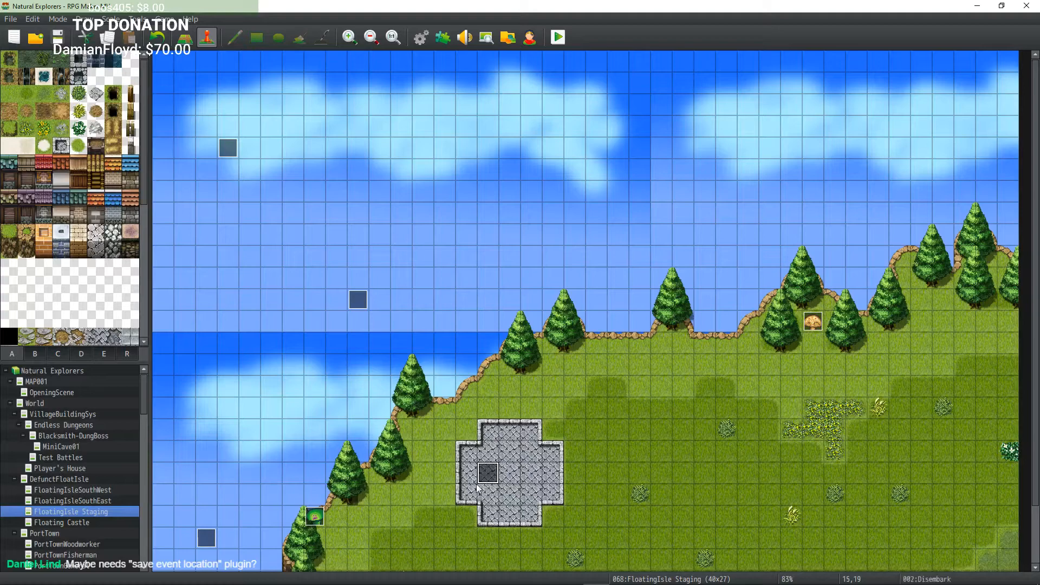
{"action": "left_click", "coordinate": [442, 37]}
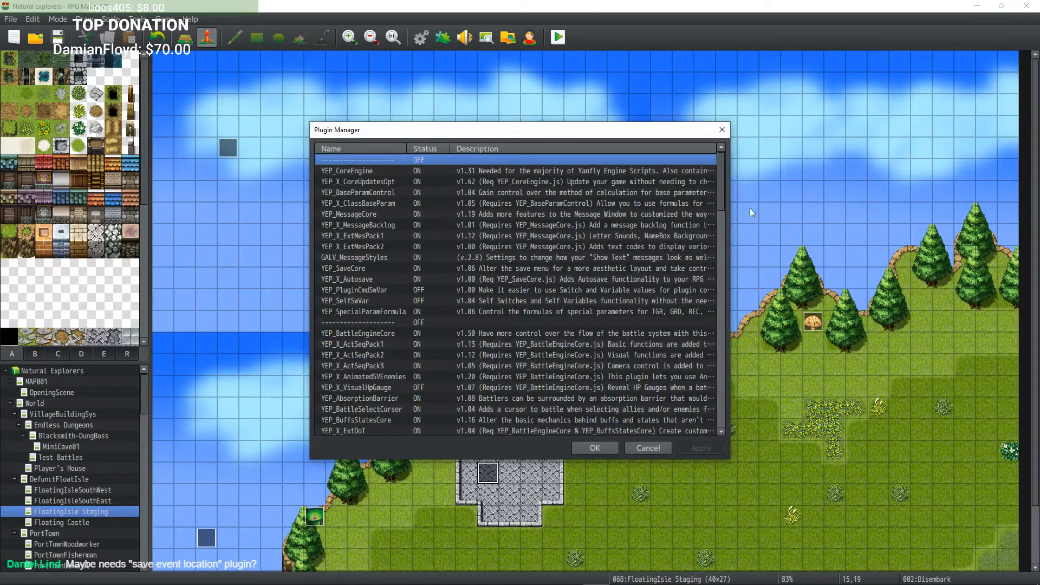
{"action": "left_click_drag", "start_coordinate": [721, 174], "coordinate": [730, 402]}
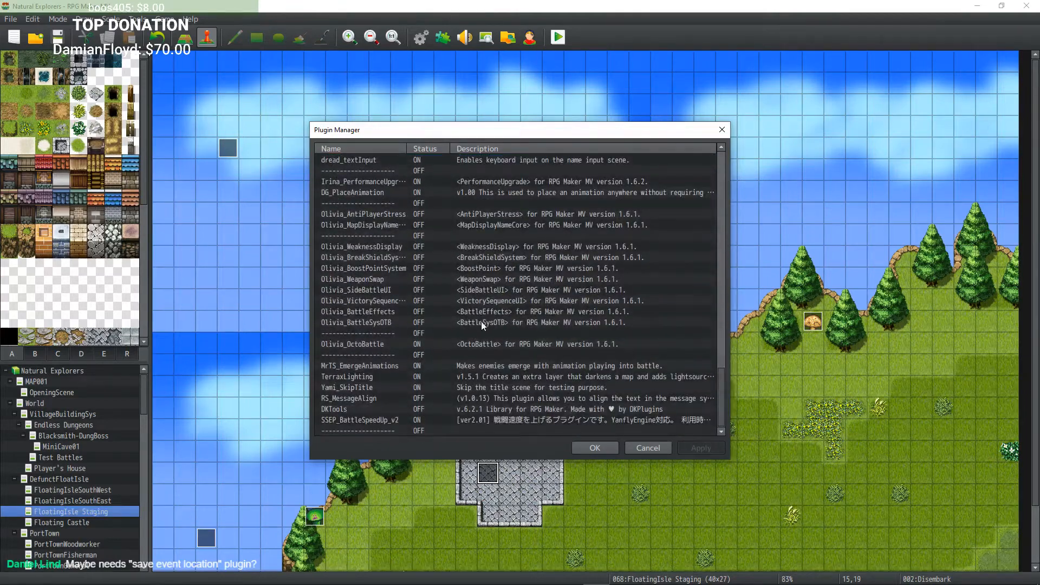
{"action": "scroll", "coordinate": [470, 319], "scroll_direction": "up", "scroll_amount": 8}
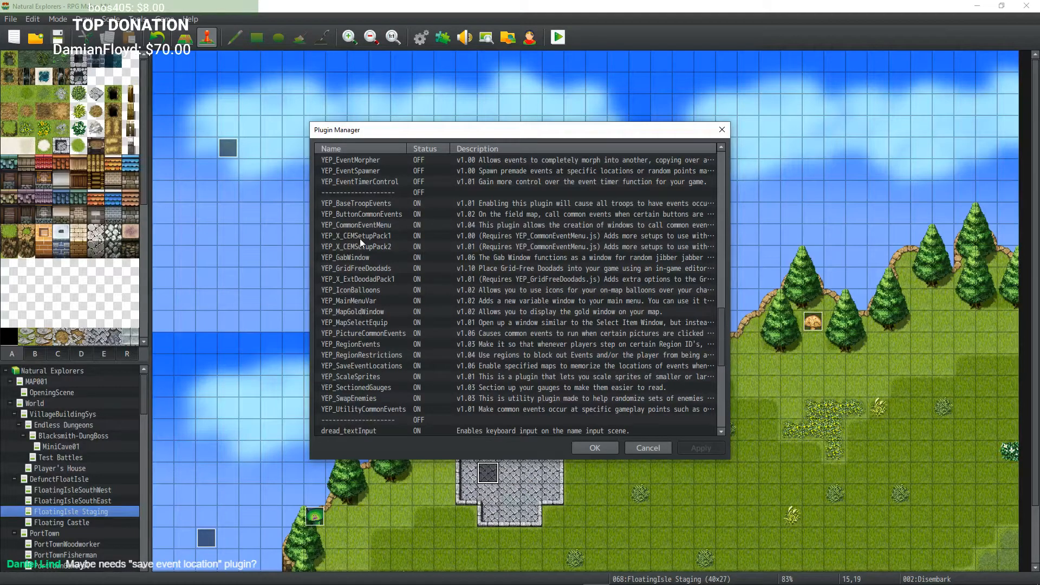
{"action": "scroll", "coordinate": [360, 238], "scroll_direction": "up", "scroll_amount": 2}
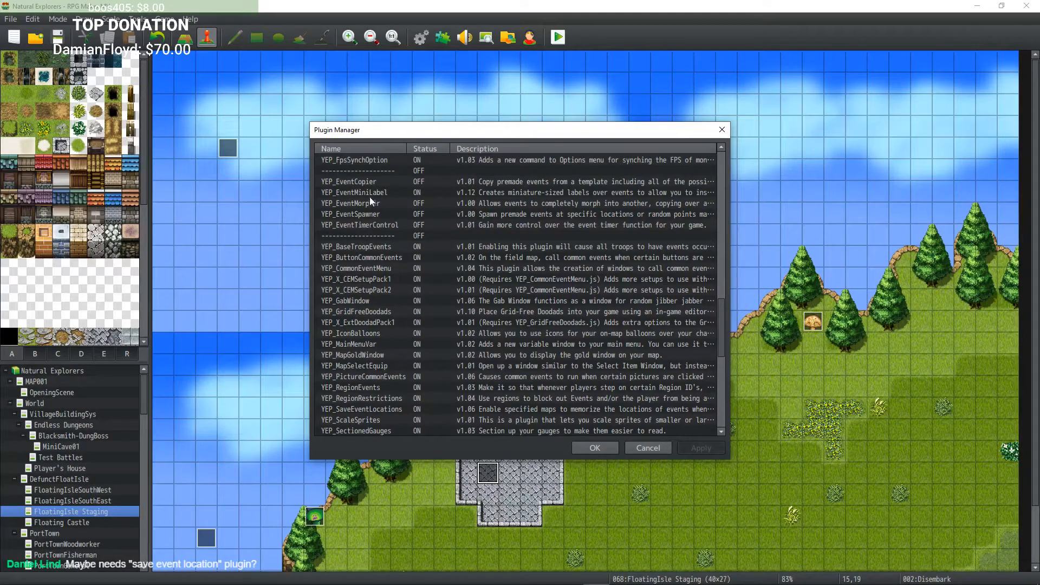
{"action": "scroll", "coordinate": [382, 219], "scroll_direction": "up", "scroll_amount": 2}
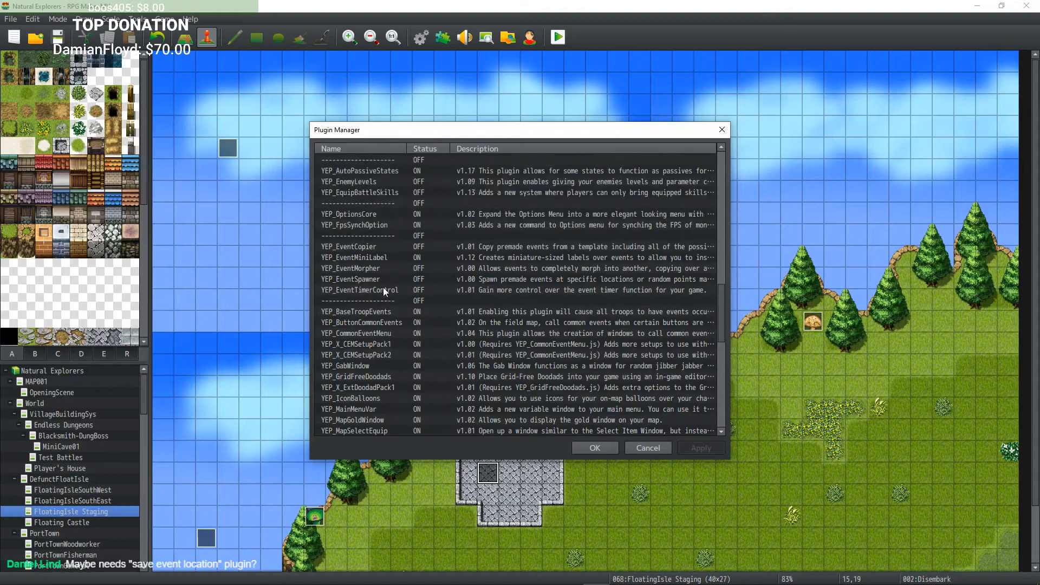
{"action": "scroll", "coordinate": [383, 290], "scroll_direction": "up", "scroll_amount": 1}
{"action": "scroll", "coordinate": [379, 303], "scroll_direction": "up", "scroll_amount": 4}
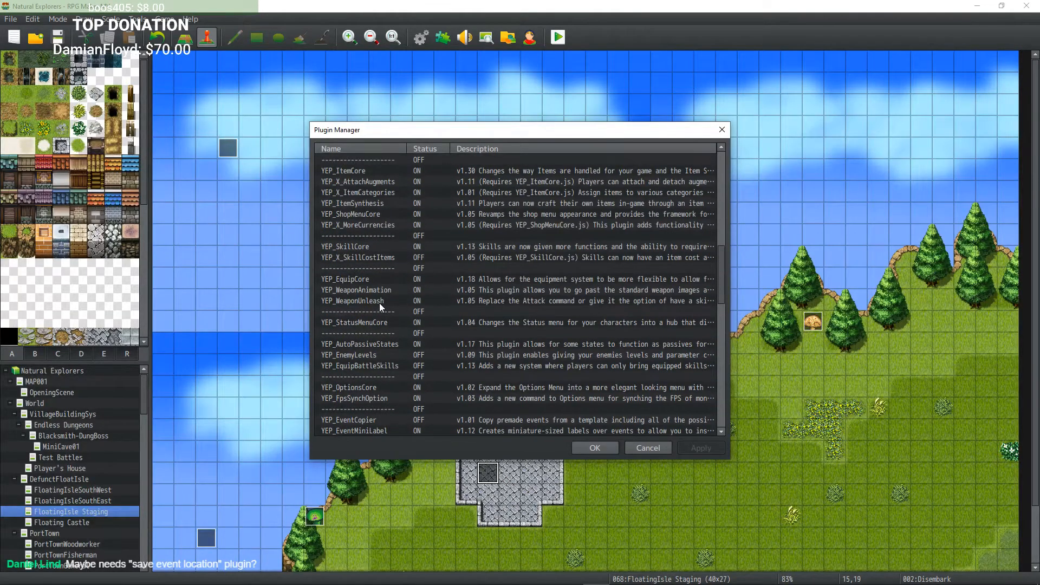
{"action": "scroll", "coordinate": [379, 305], "scroll_direction": "down", "scroll_amount": 10}
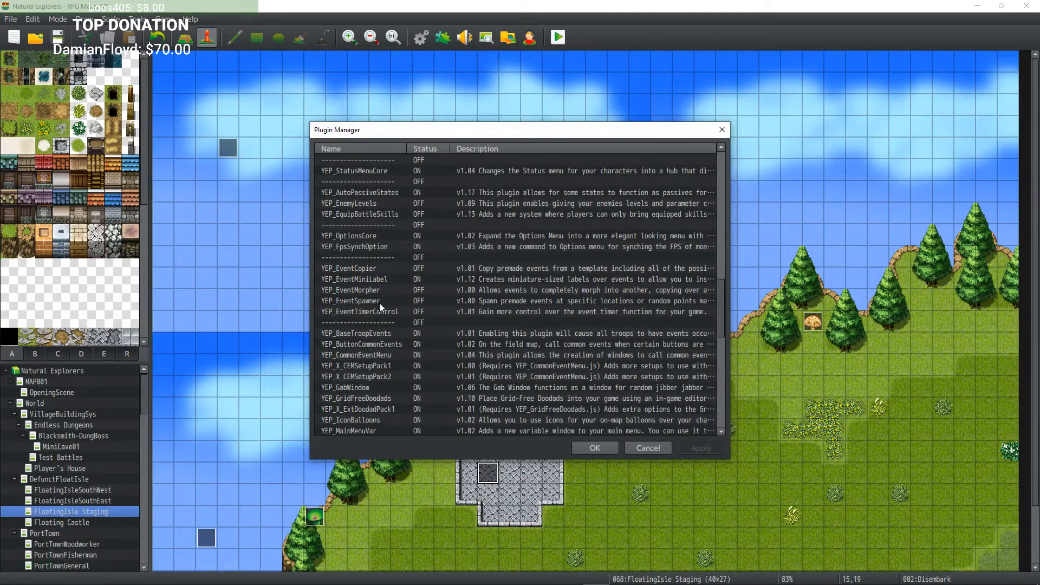
{"action": "scroll", "coordinate": [379, 304], "scroll_direction": "down", "scroll_amount": 7}
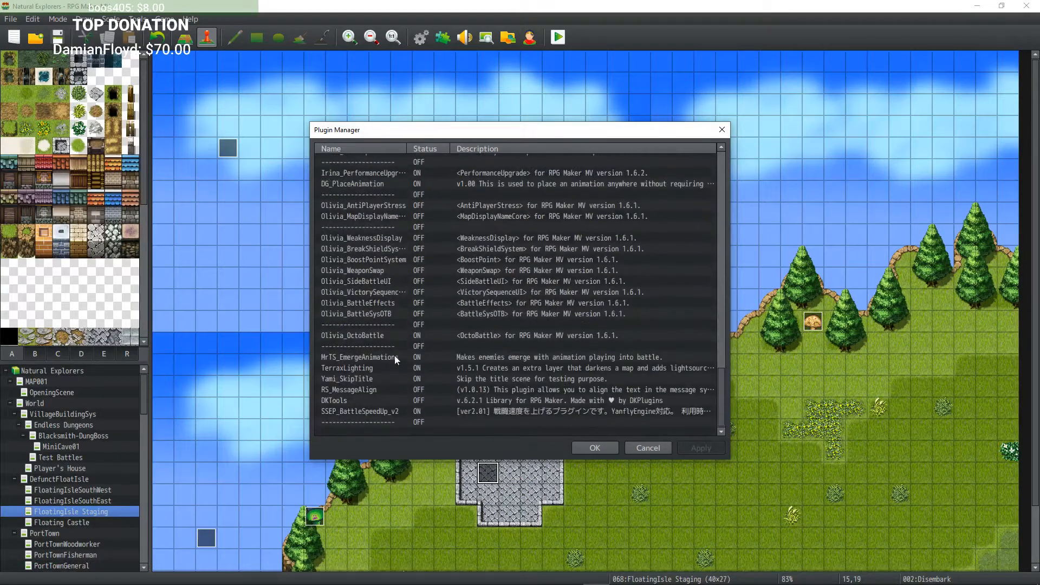
Step: Start adding a new plugin entry and browse the available plugin names
{"action": "double_click", "coordinate": [373, 430]}
{"action": "left_click", "coordinate": [363, 164]}
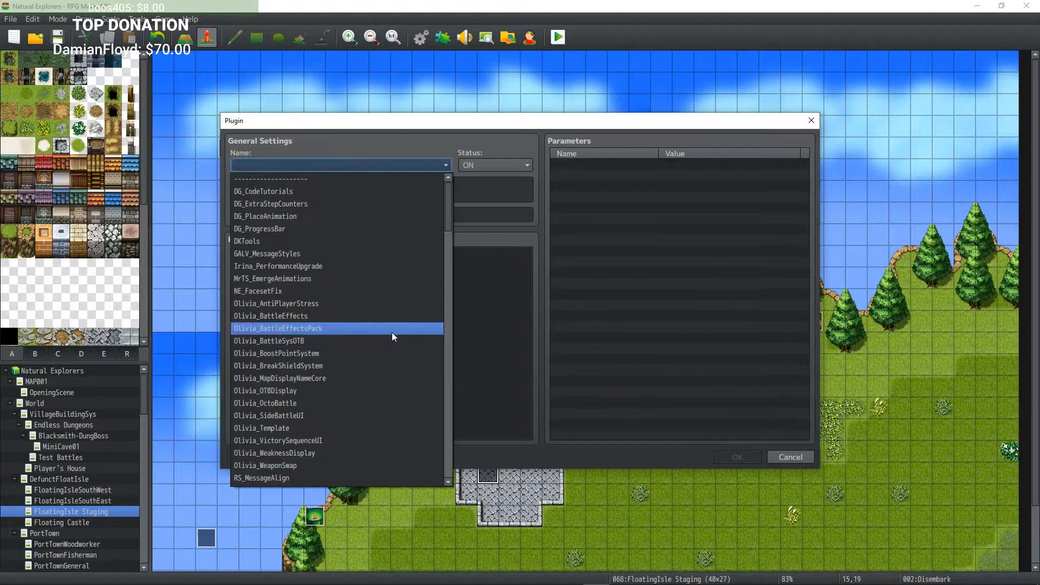
{"action": "scroll", "coordinate": [394, 334], "scroll_direction": "down", "scroll_amount": 10}
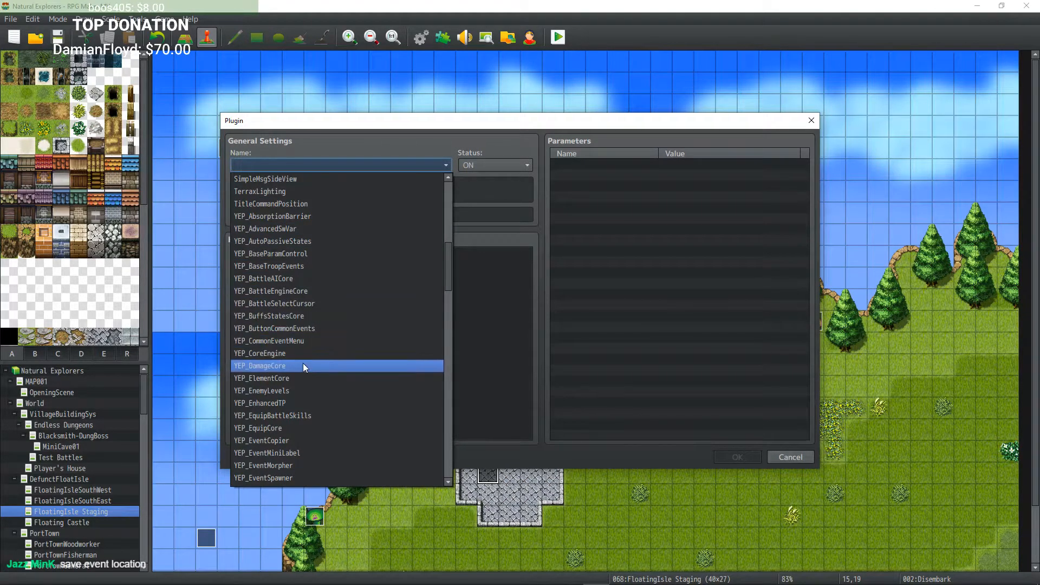
{"action": "scroll", "coordinate": [303, 365], "scroll_direction": "down", "scroll_amount": 4}
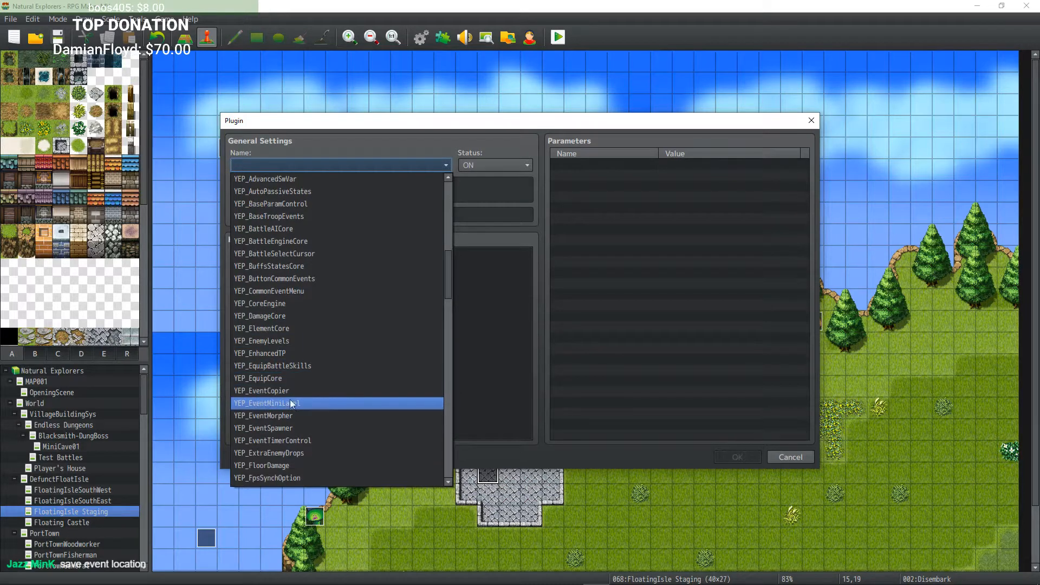
{"action": "scroll", "coordinate": [300, 424], "scroll_direction": "down", "scroll_amount": 2}
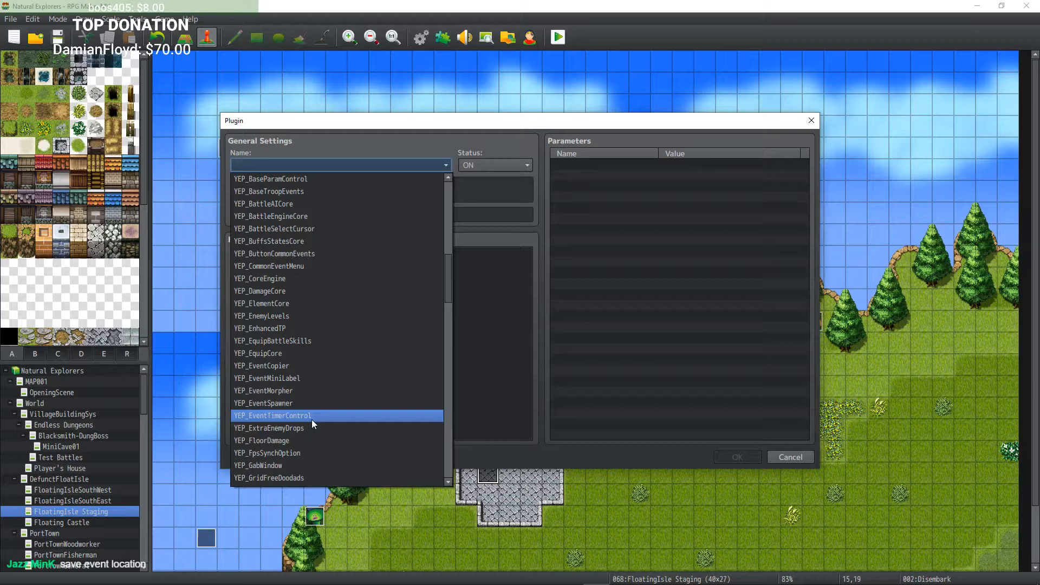
{"action": "scroll", "coordinate": [312, 422], "scroll_direction": "down", "scroll_amount": 3}
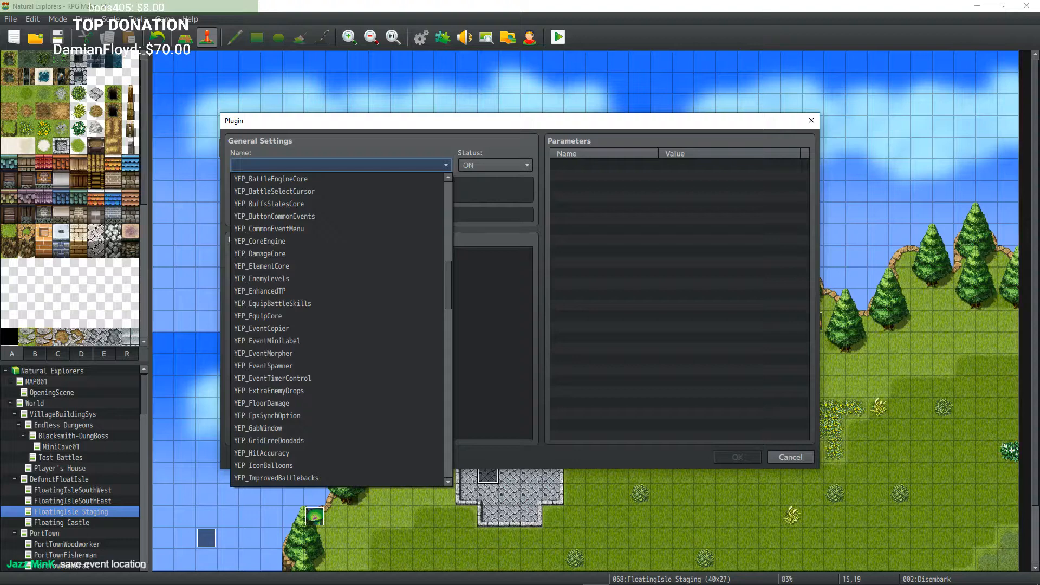
{"action": "key", "text": "Escape"}
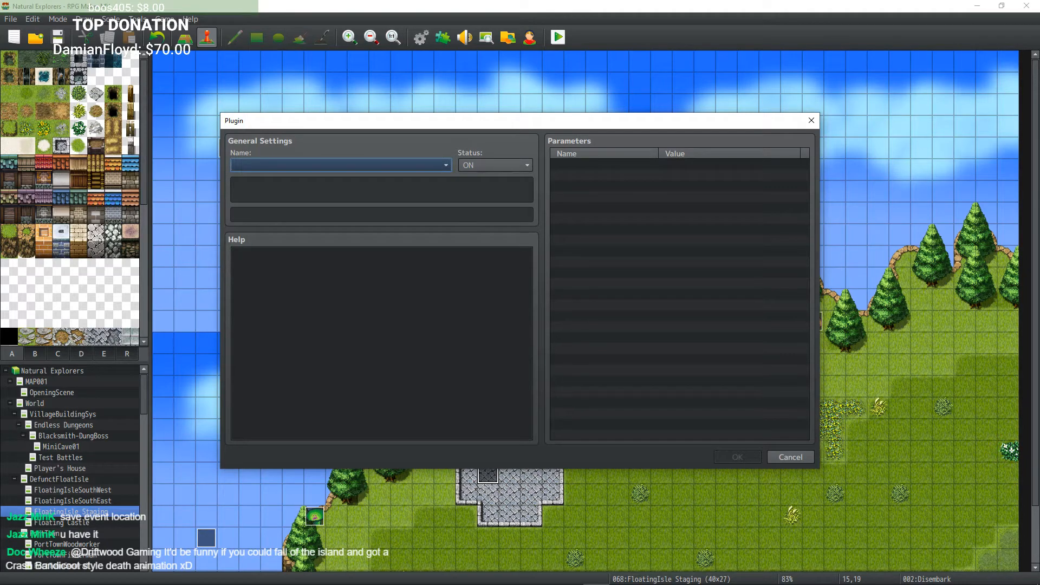
{"action": "key", "text": "alt+Tab"}
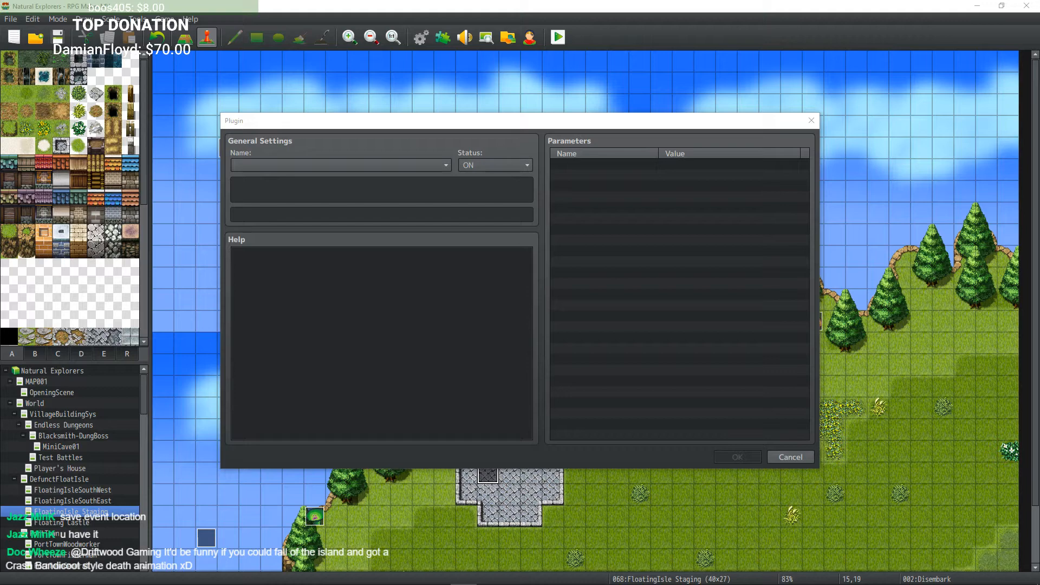
{"action": "mouse_move", "coordinate": [461, 581]}
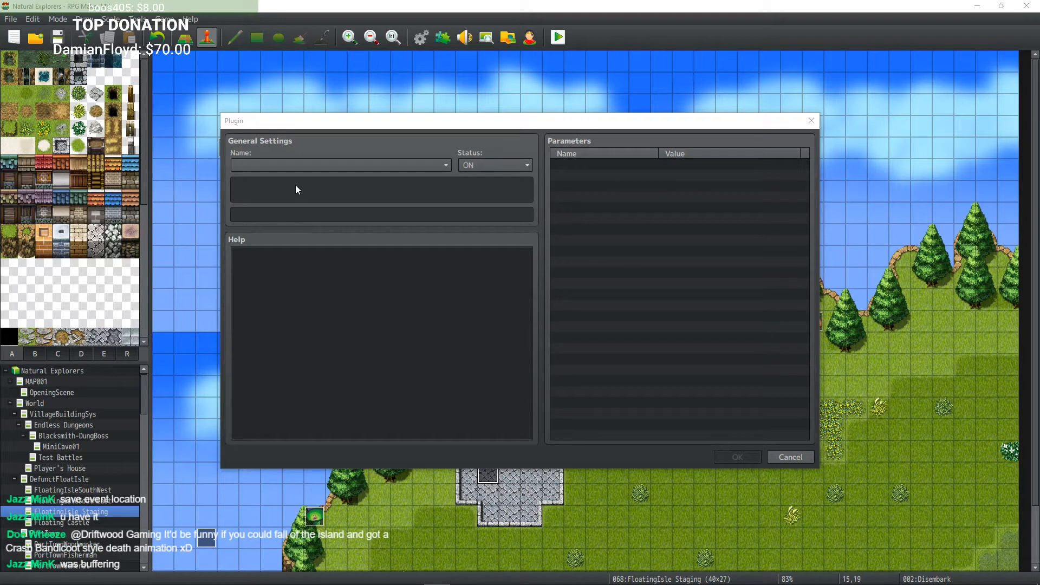
Step: Browse the plugin name list and choose YEP_SaveEventLocations for the new plugin entry
{"action": "left_click", "coordinate": [319, 164]}
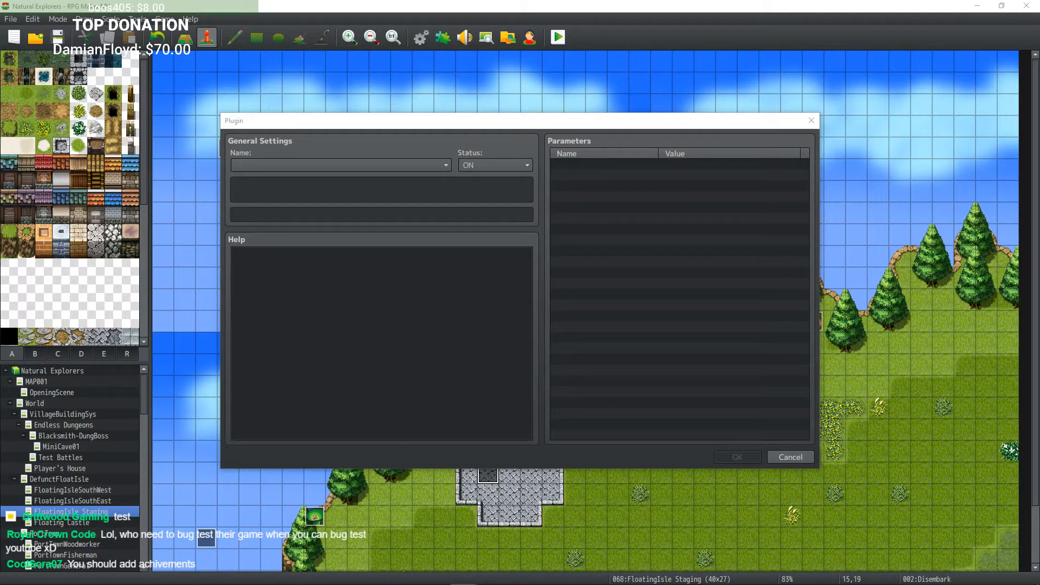
{"action": "left_click", "coordinate": [424, 165]}
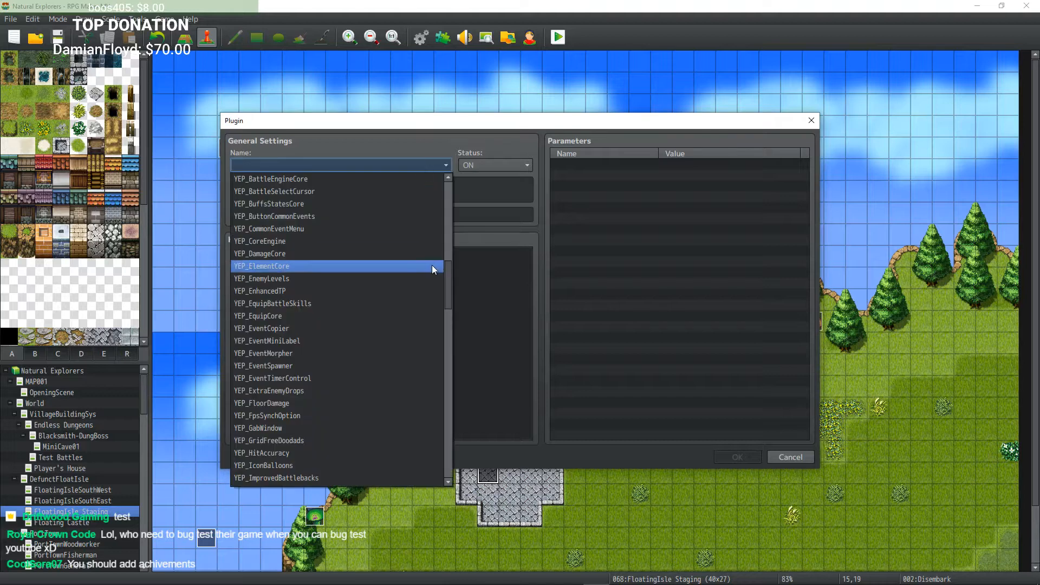
{"action": "scroll", "coordinate": [396, 304], "scroll_direction": "down", "scroll_amount": 1}
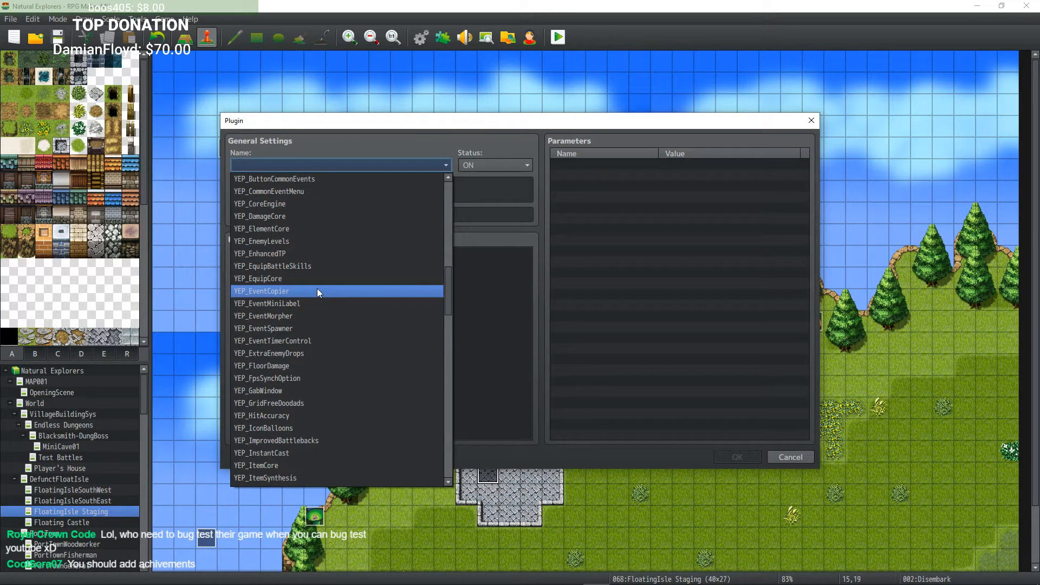
{"action": "scroll", "coordinate": [320, 279], "scroll_direction": "down", "scroll_amount": 4}
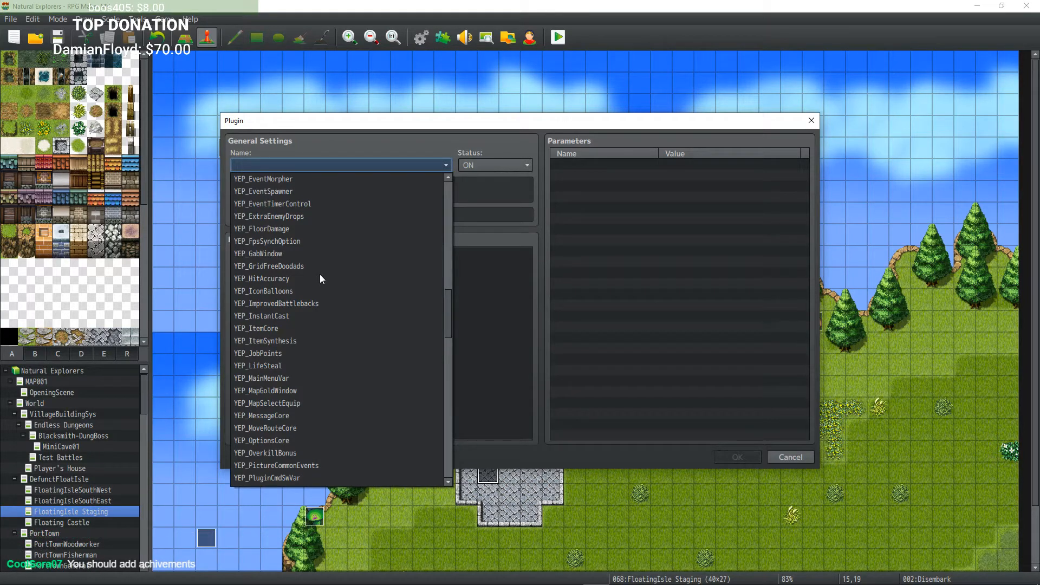
{"action": "scroll", "coordinate": [319, 278], "scroll_direction": "down", "scroll_amount": 3}
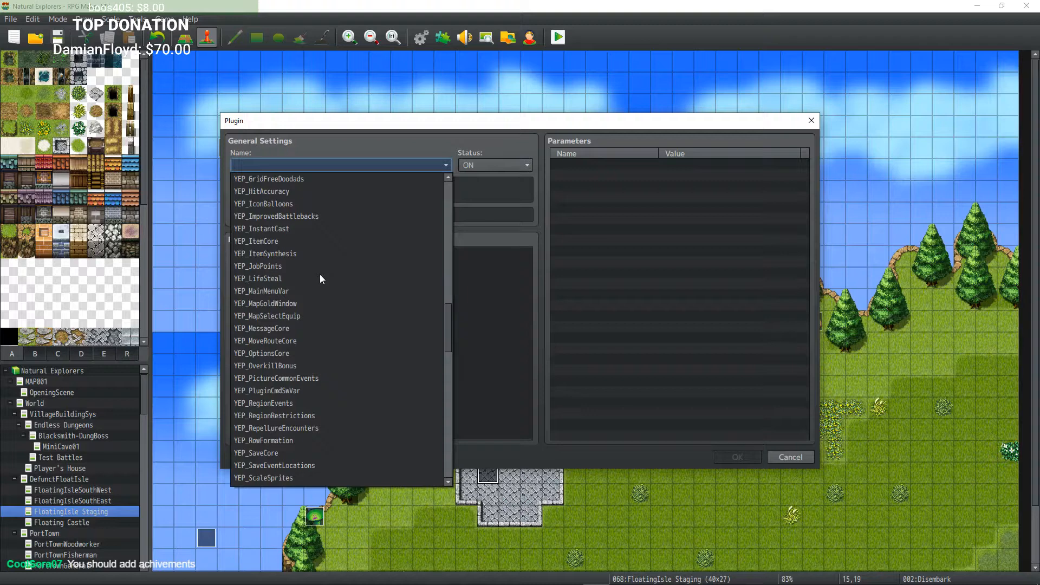
{"action": "scroll", "coordinate": [320, 279], "scroll_direction": "down", "scroll_amount": 3}
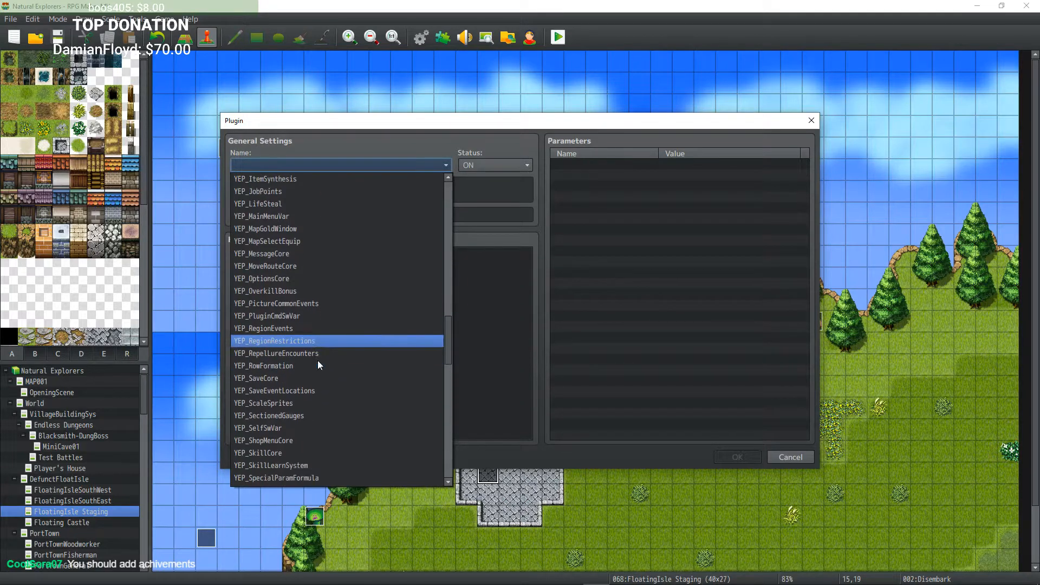
{"action": "scroll", "coordinate": [318, 361], "scroll_direction": "down", "scroll_amount": 3}
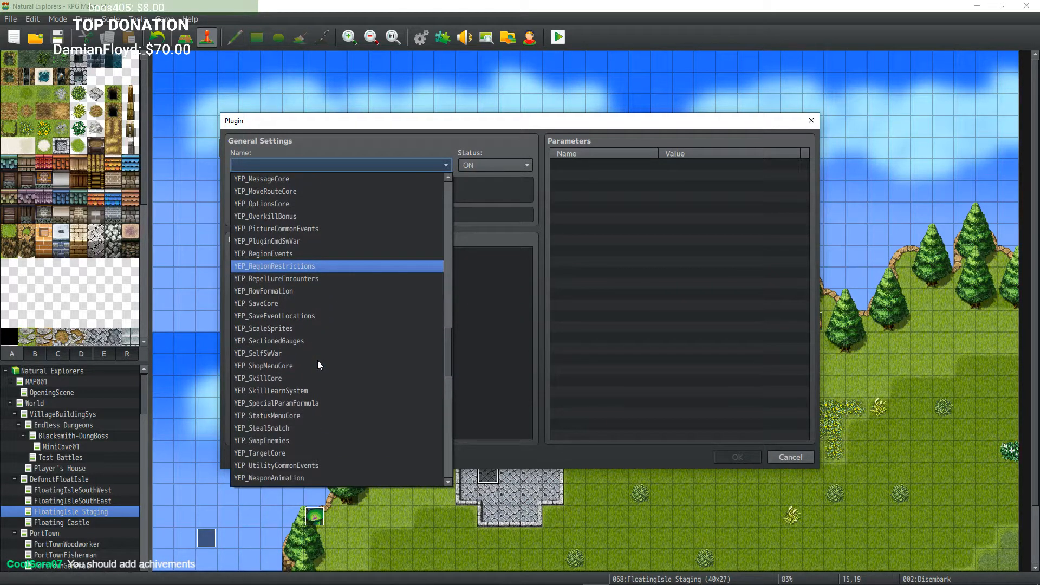
{"action": "scroll", "coordinate": [319, 365], "scroll_direction": "down", "scroll_amount": 4}
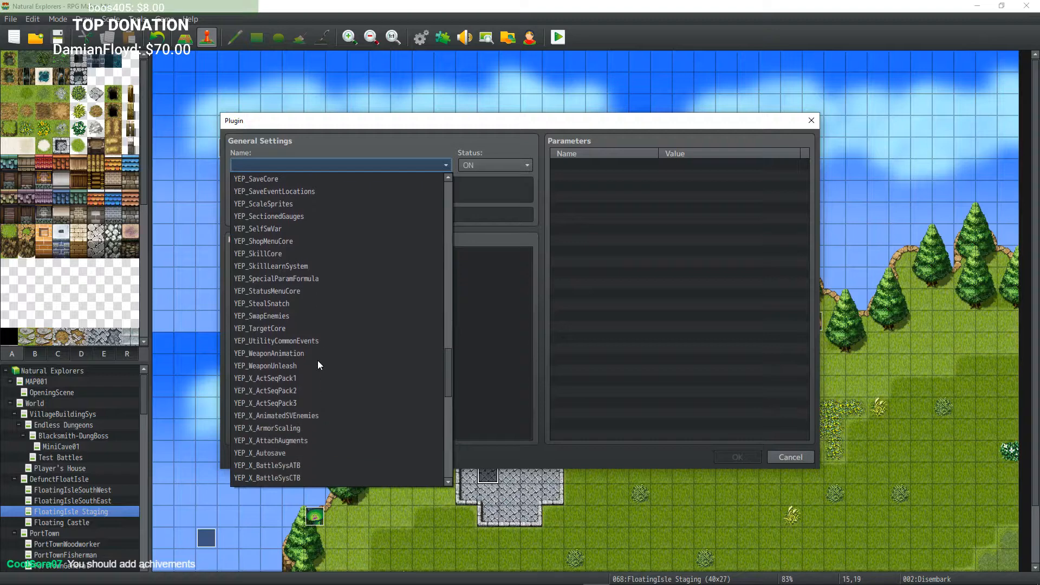
{"action": "scroll", "coordinate": [318, 363], "scroll_direction": "down", "scroll_amount": 2}
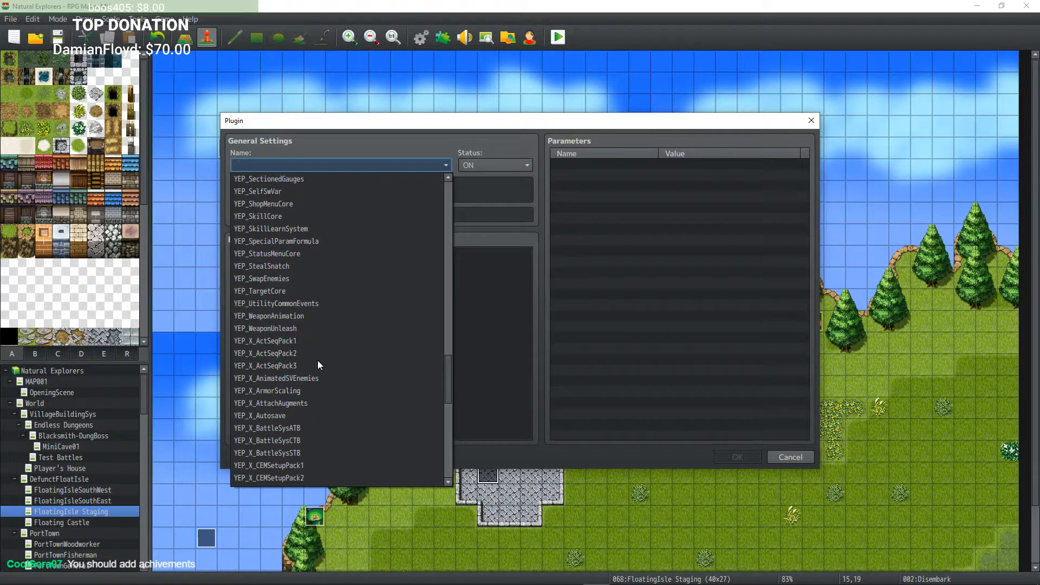
{"action": "scroll", "coordinate": [318, 362], "scroll_direction": "down", "scroll_amount": 2}
{"action": "scroll", "coordinate": [319, 365], "scroll_direction": "down", "scroll_amount": 1}
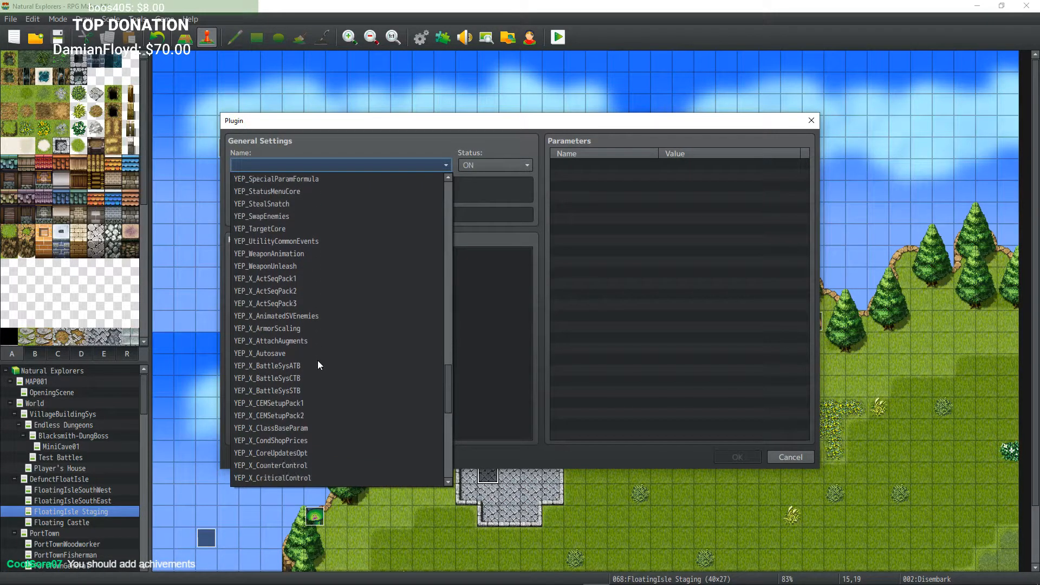
{"action": "scroll", "coordinate": [319, 365], "scroll_direction": "down", "scroll_amount": 3}
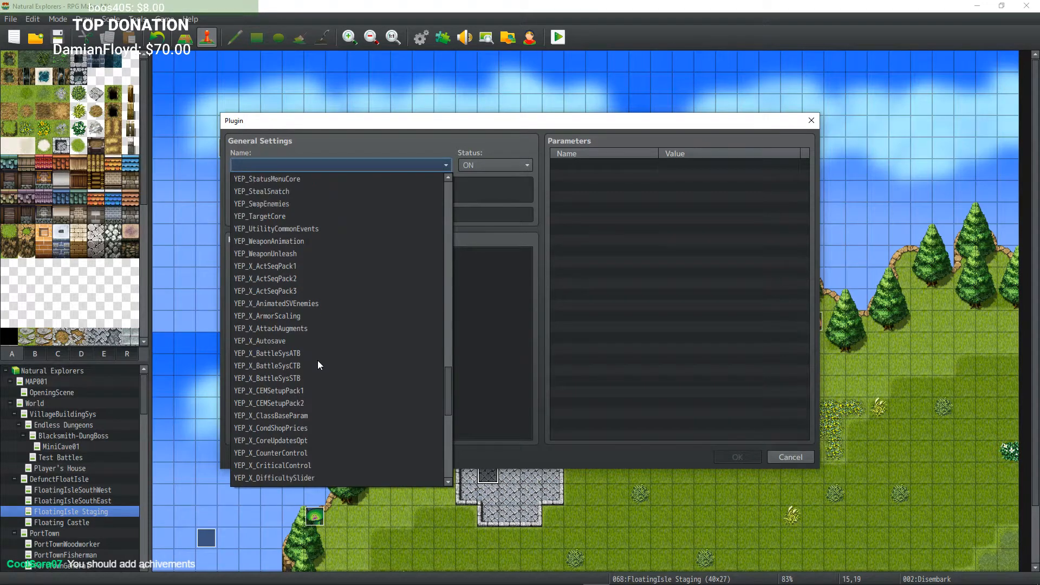
{"action": "scroll", "coordinate": [318, 363], "scroll_direction": "down", "scroll_amount": 3}
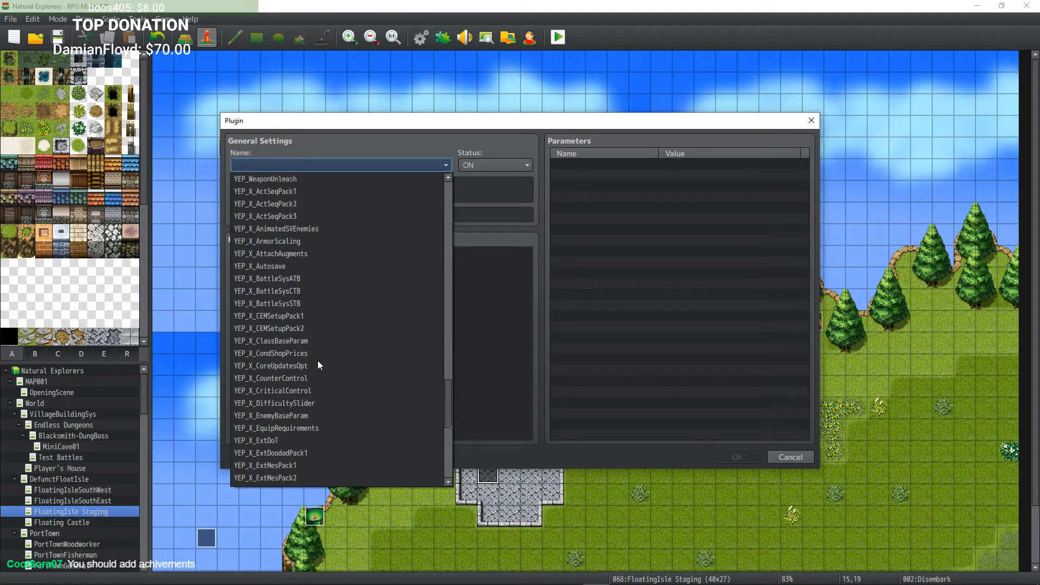
{"action": "scroll", "coordinate": [319, 365], "scroll_direction": "down", "scroll_amount": 2}
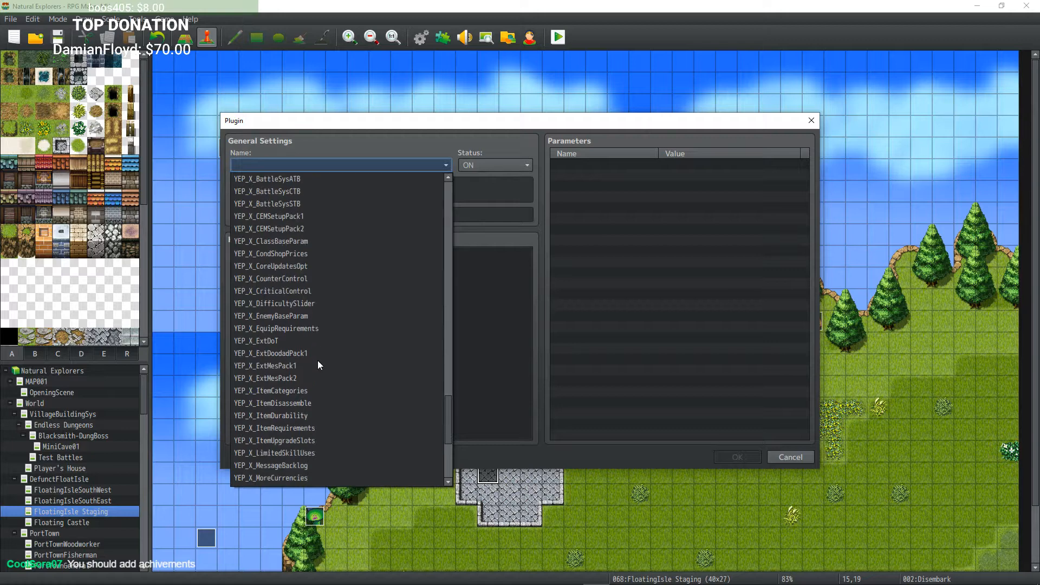
{"action": "scroll", "coordinate": [318, 365], "scroll_direction": "down", "scroll_amount": 1}
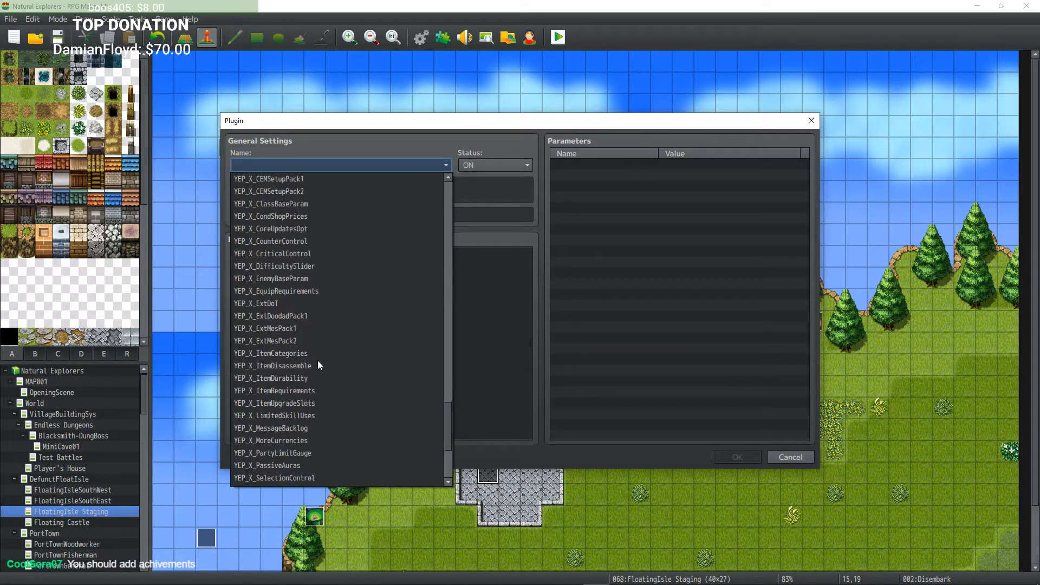
{"action": "scroll", "coordinate": [318, 359], "scroll_direction": "down", "scroll_amount": 4}
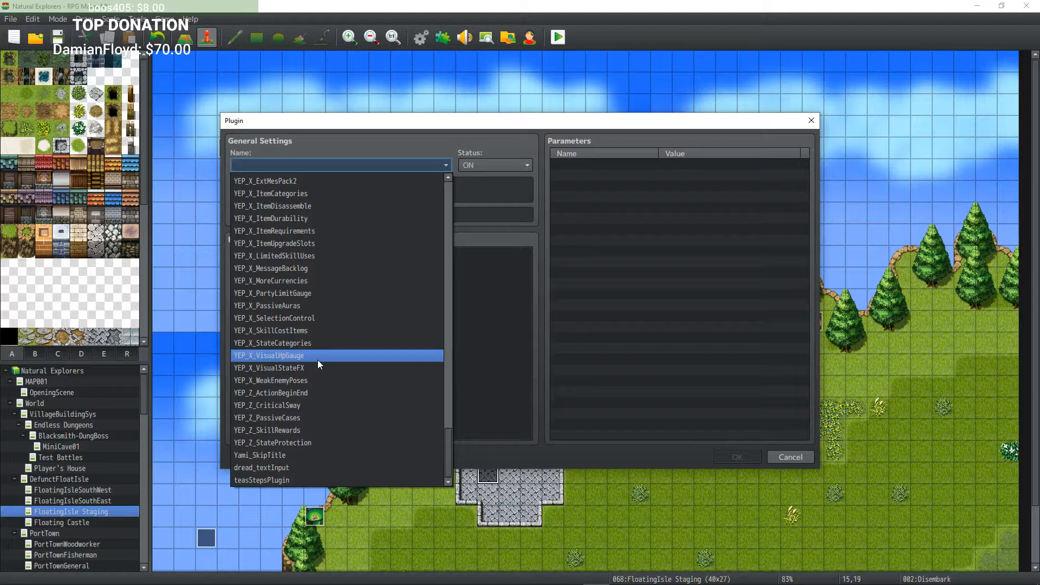
{"action": "scroll", "coordinate": [318, 360], "scroll_direction": "up", "scroll_amount": 3}
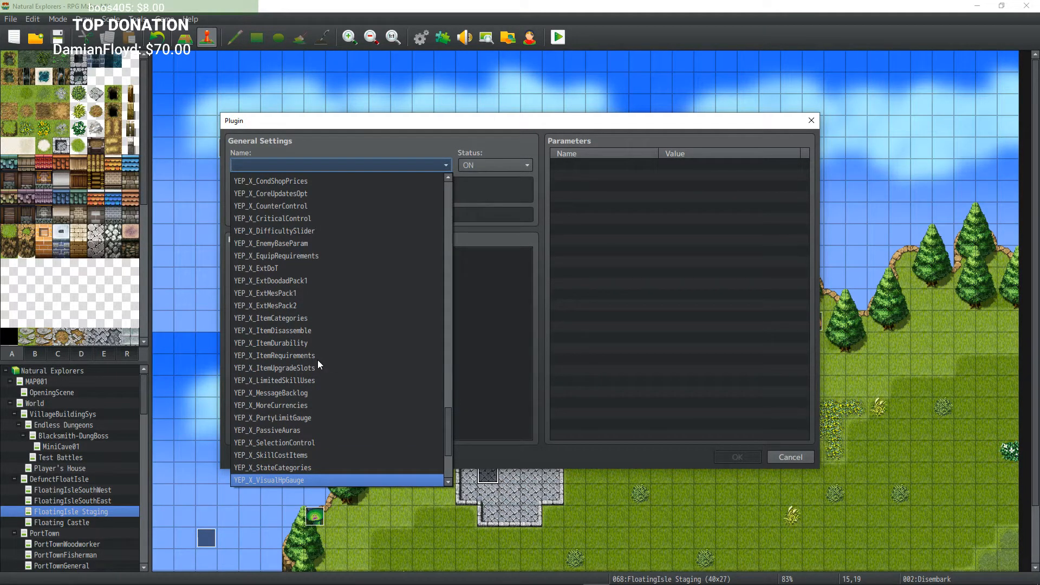
{"action": "scroll", "coordinate": [317, 360], "scroll_direction": "up", "scroll_amount": 3}
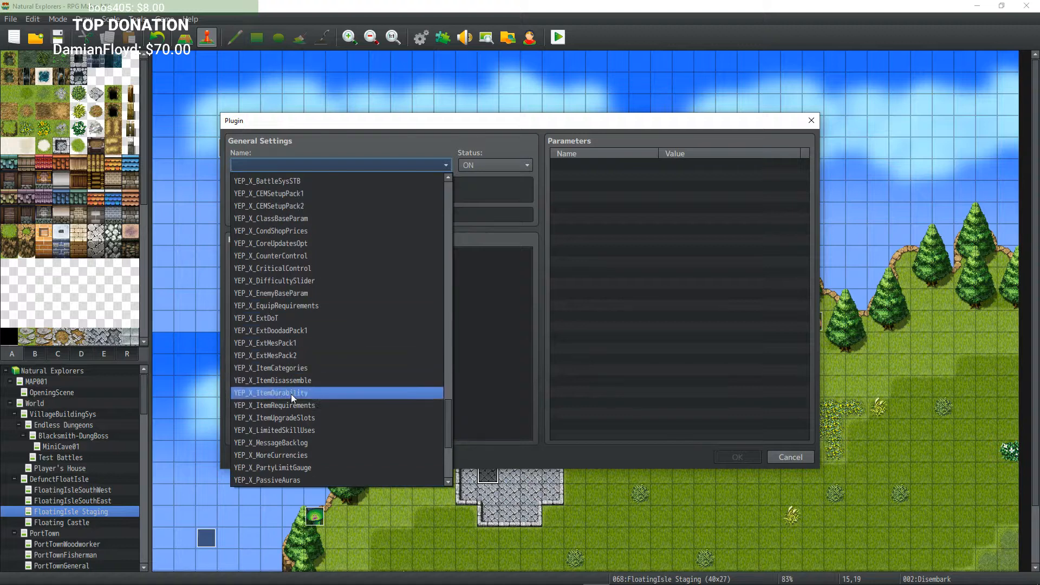
{"action": "scroll", "coordinate": [301, 405], "scroll_direction": "up", "scroll_amount": 7}
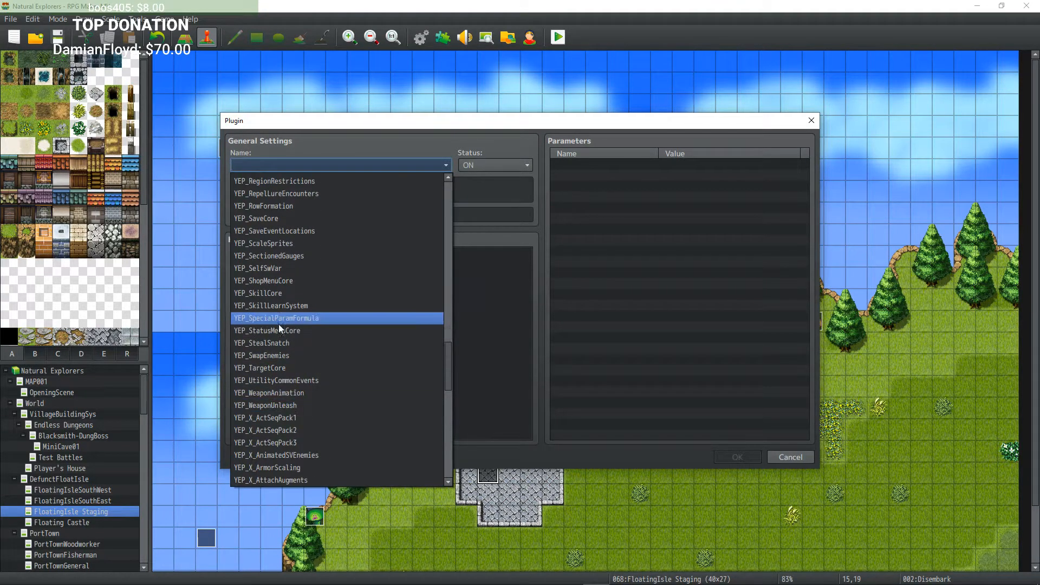
{"action": "scroll", "coordinate": [279, 324], "scroll_direction": "up", "scroll_amount": 1}
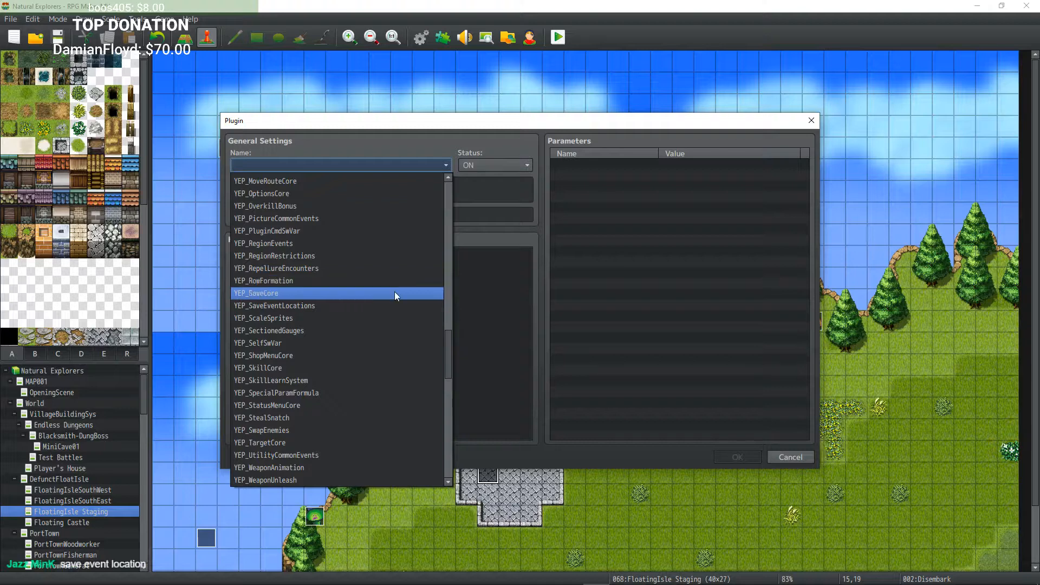
{"action": "scroll", "coordinate": [394, 293], "scroll_direction": "up", "scroll_amount": 5}
{"action": "scroll", "coordinate": [323, 336], "scroll_direction": "up", "scroll_amount": 4}
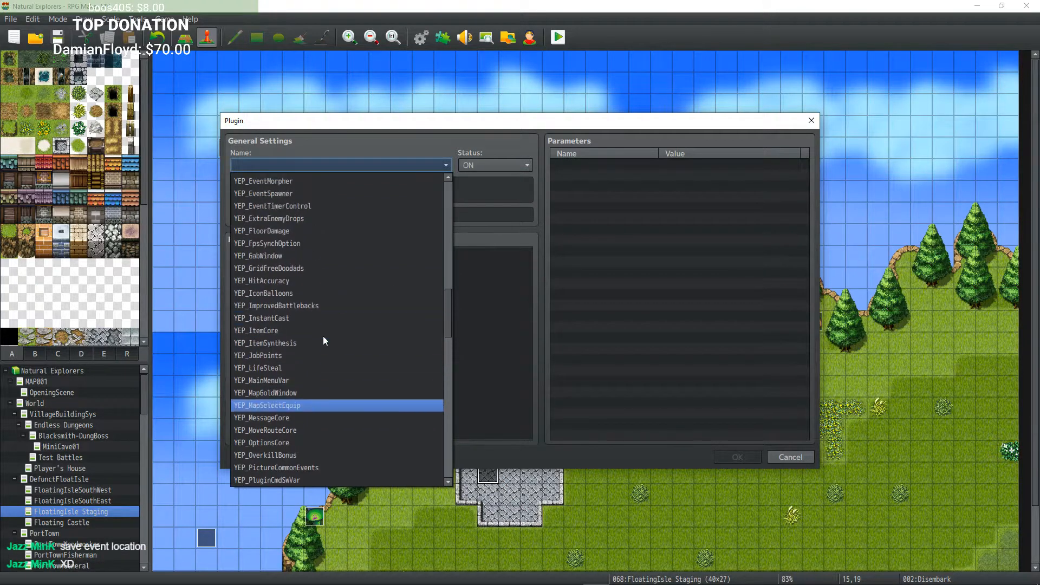
{"action": "scroll", "coordinate": [323, 336], "scroll_direction": "down", "scroll_amount": 6}
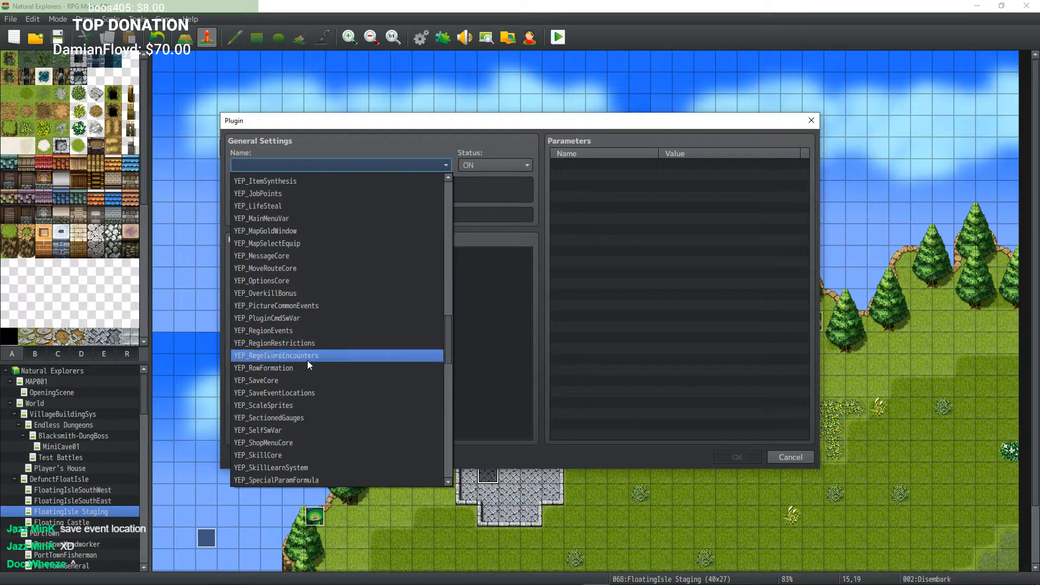
{"action": "left_click", "coordinate": [306, 394]}
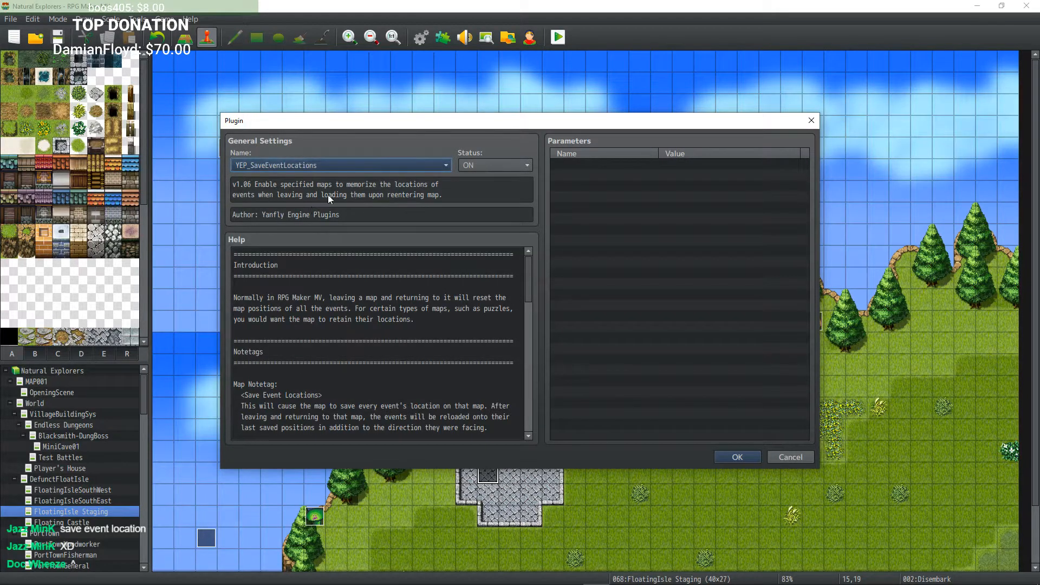
Step: Copy the <Save Event Location> event notetag from the plugin's help text, then confirm the plugin and close the Plugin Manager
{"action": "scroll", "coordinate": [349, 369], "scroll_direction": "down", "scroll_amount": 2}
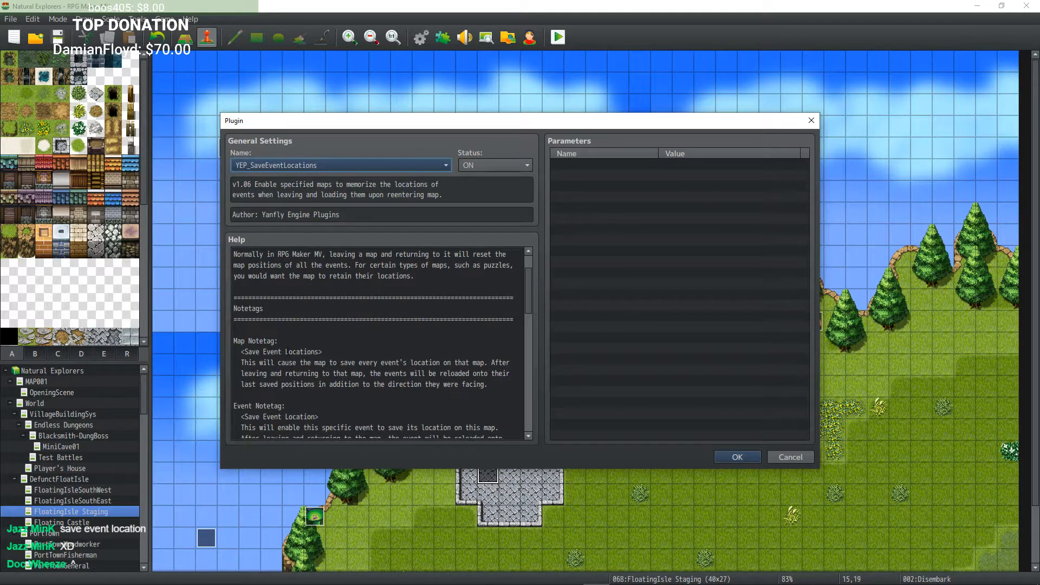
{"action": "left_click_drag", "start_coordinate": [329, 351], "coordinate": [239, 352]}
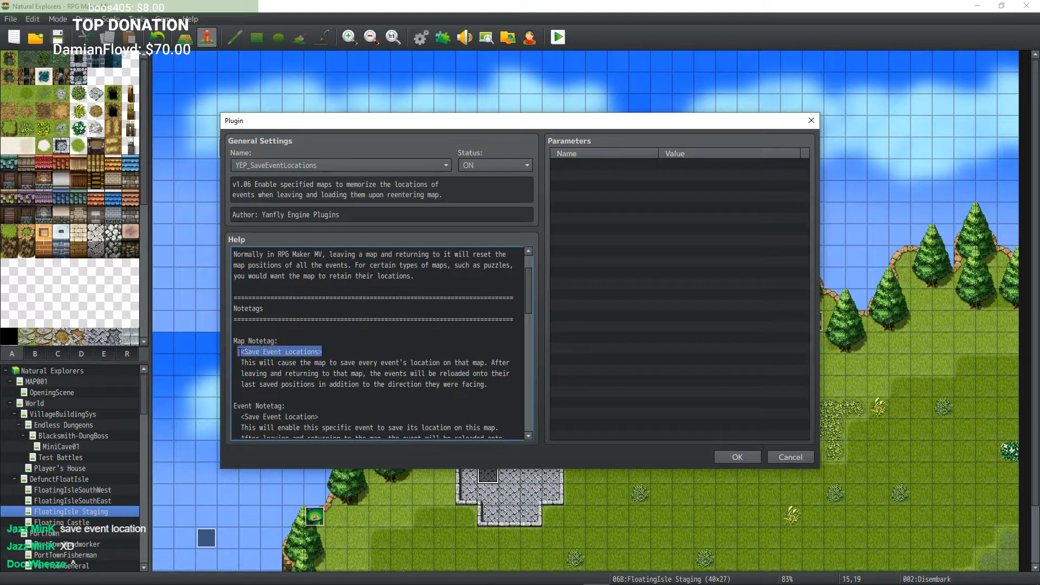
{"action": "left_click_drag", "start_coordinate": [322, 351], "coordinate": [242, 352]}
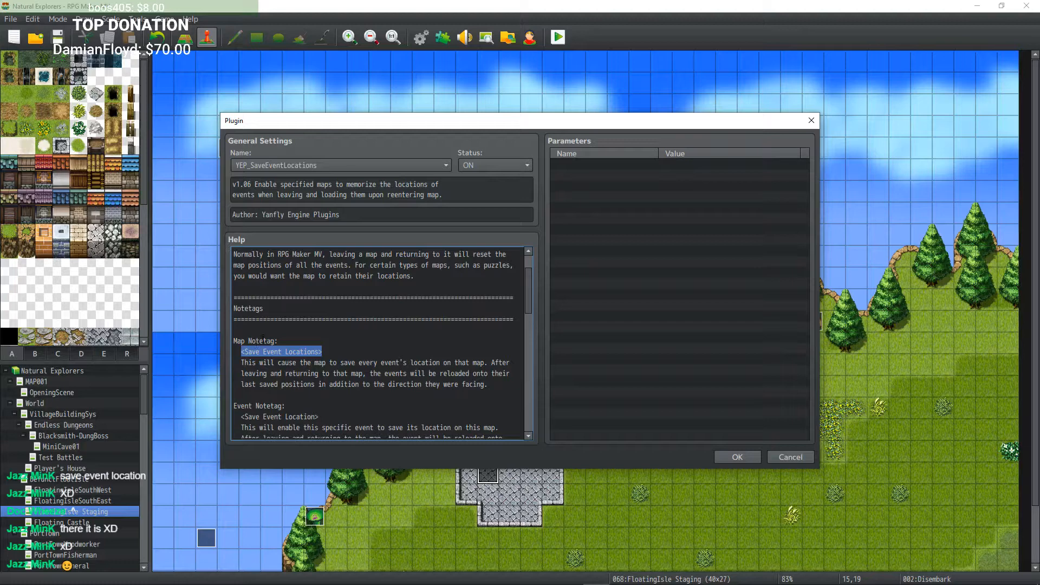
{"action": "scroll", "coordinate": [264, 339], "scroll_direction": "down", "scroll_amount": 2}
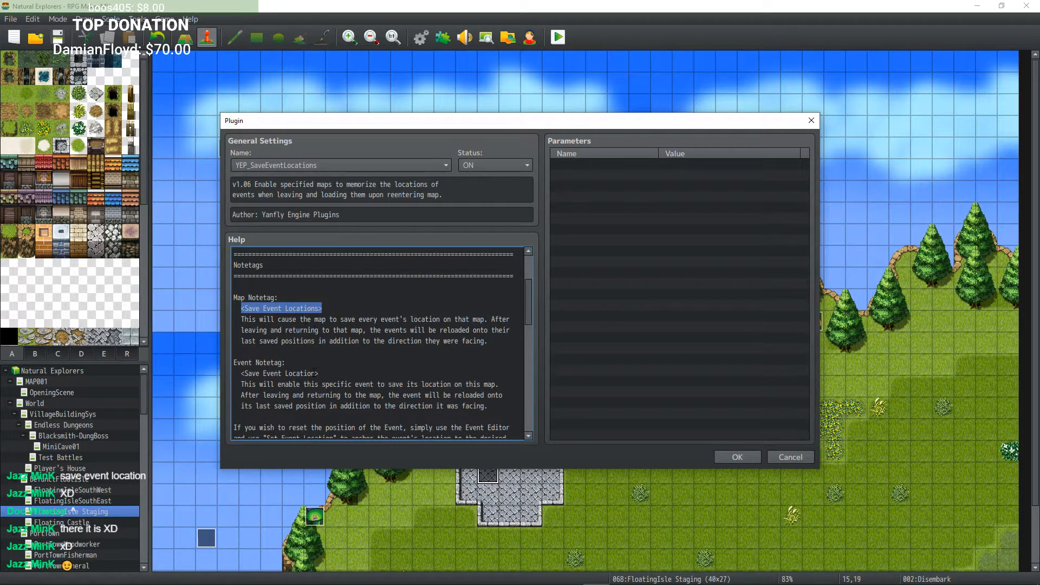
{"action": "left_click_drag", "start_coordinate": [322, 374], "coordinate": [242, 374]}
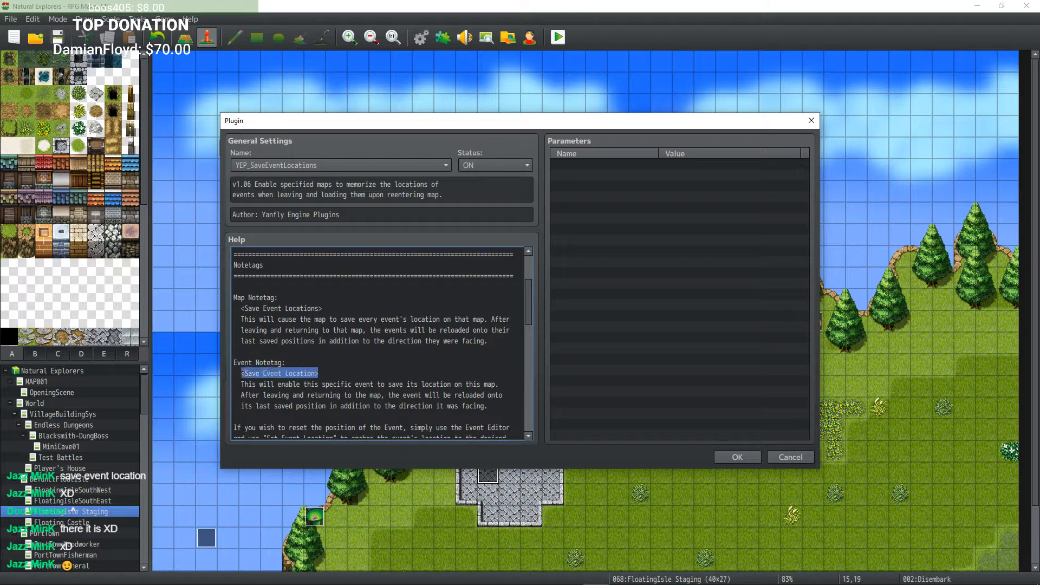
{"action": "right_click", "coordinate": [283, 375]}
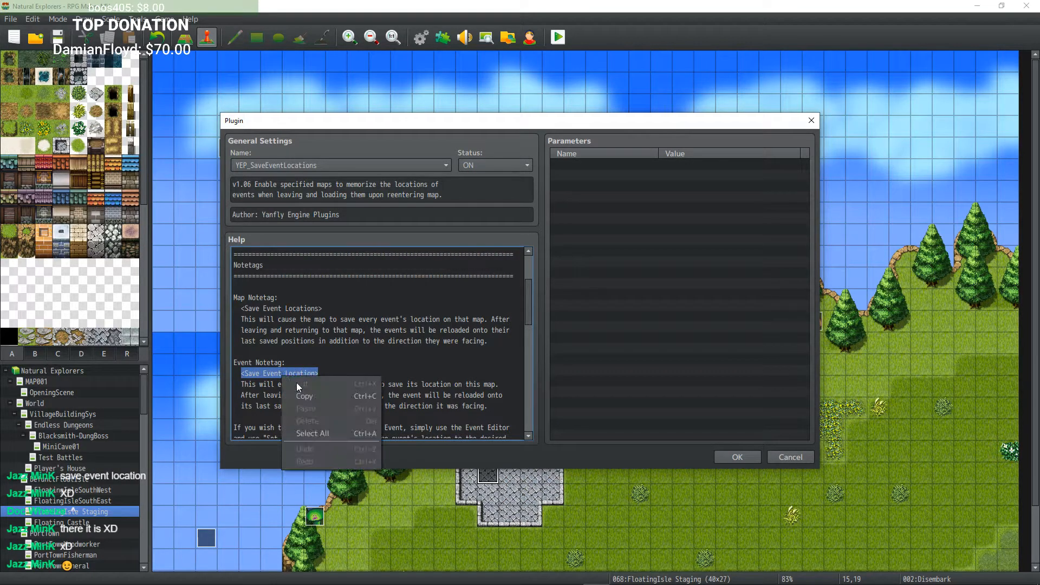
{"action": "left_click", "coordinate": [309, 397]}
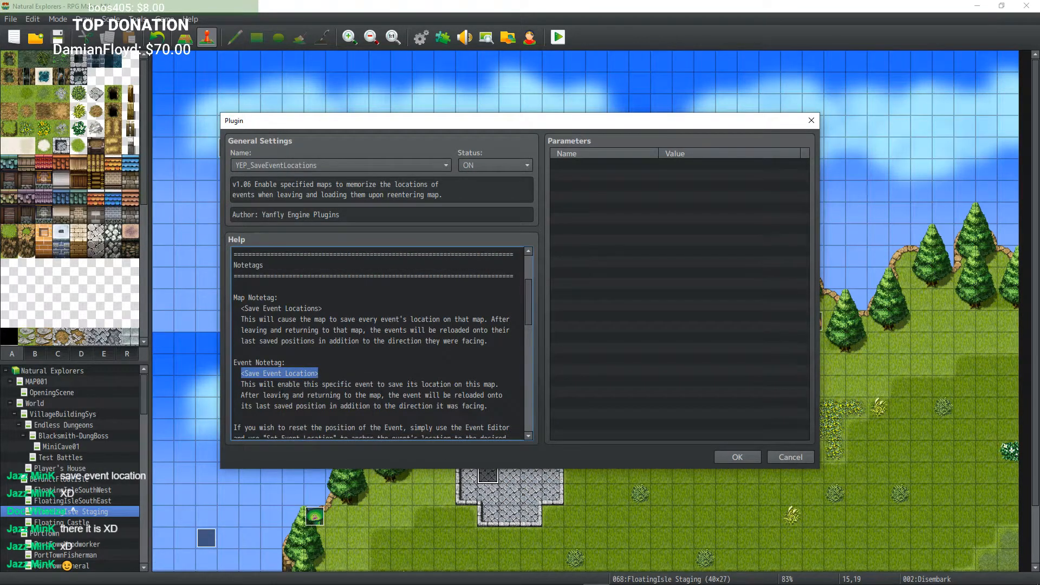
{"action": "left_click", "coordinate": [738, 457]}
{"action": "left_click", "coordinate": [603, 447]}
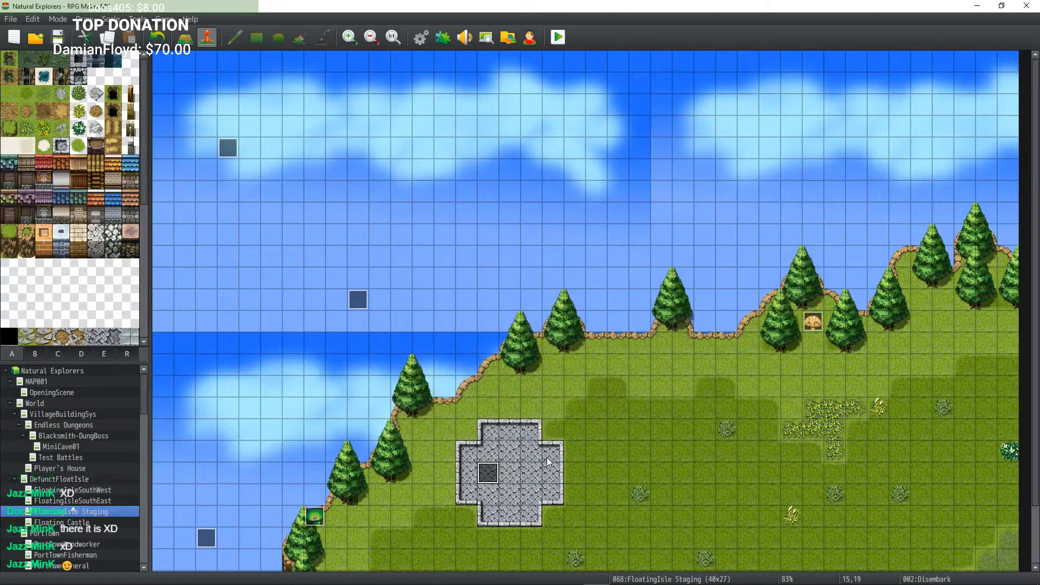
Step: Paste <Save Event Location> into the Disembark event's note and save the event
{"action": "double_click", "coordinate": [488, 473]}
{"action": "left_click", "coordinate": [403, 130]}
{"action": "key", "text": "ctrl+v"}
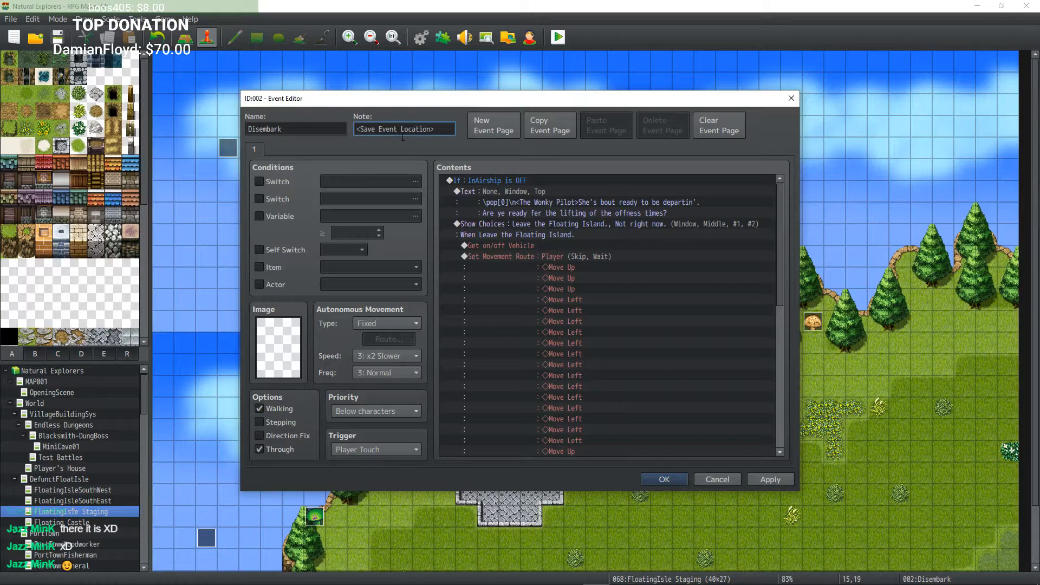
{"action": "left_click", "coordinate": [665, 480]}
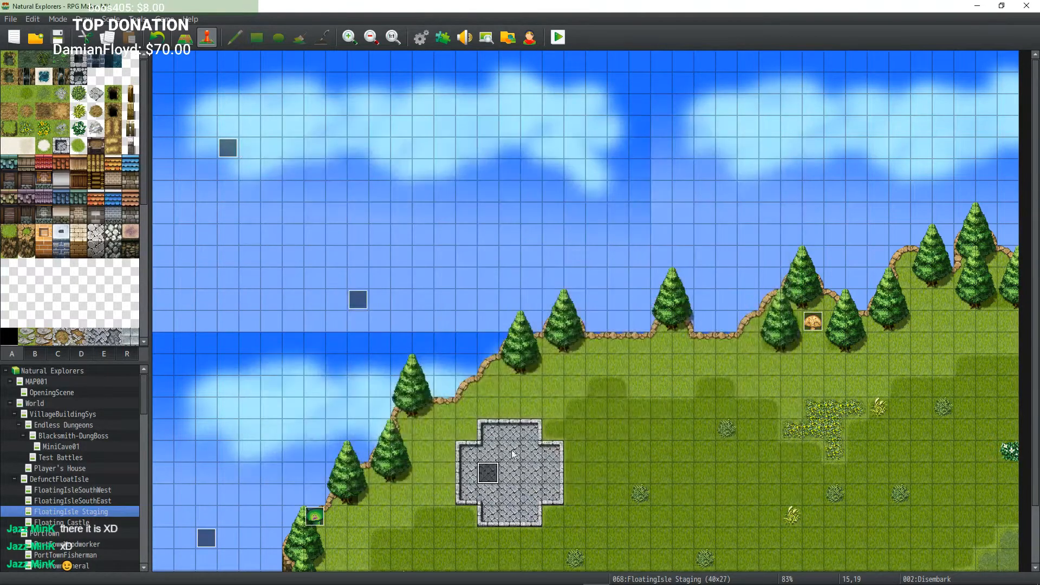
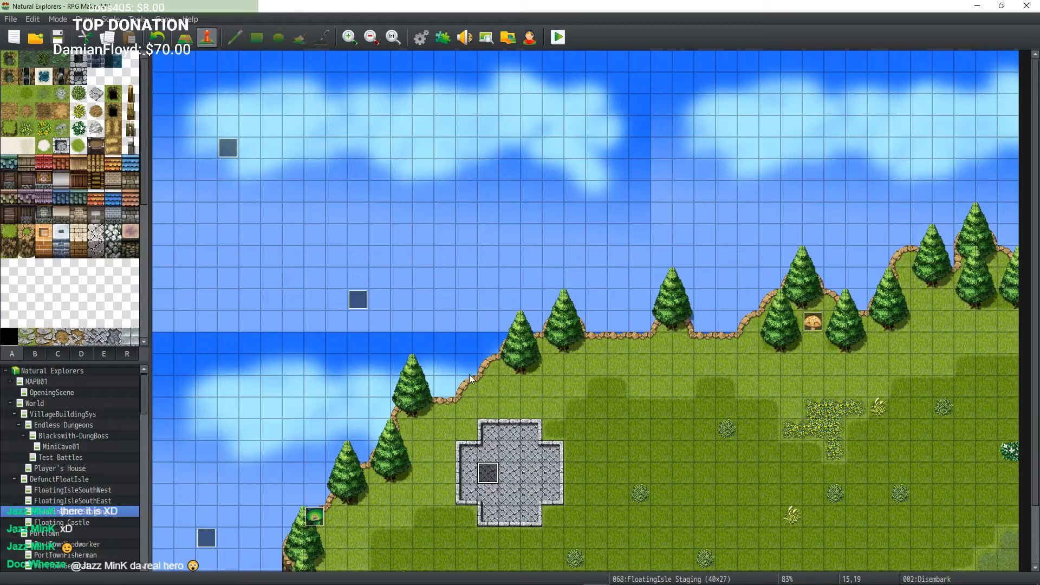
Step: Remove the duplicate YEP_SaveEventLocations entry from the plugin list, keeping the original one
{"action": "double_click", "coordinate": [489, 474]}
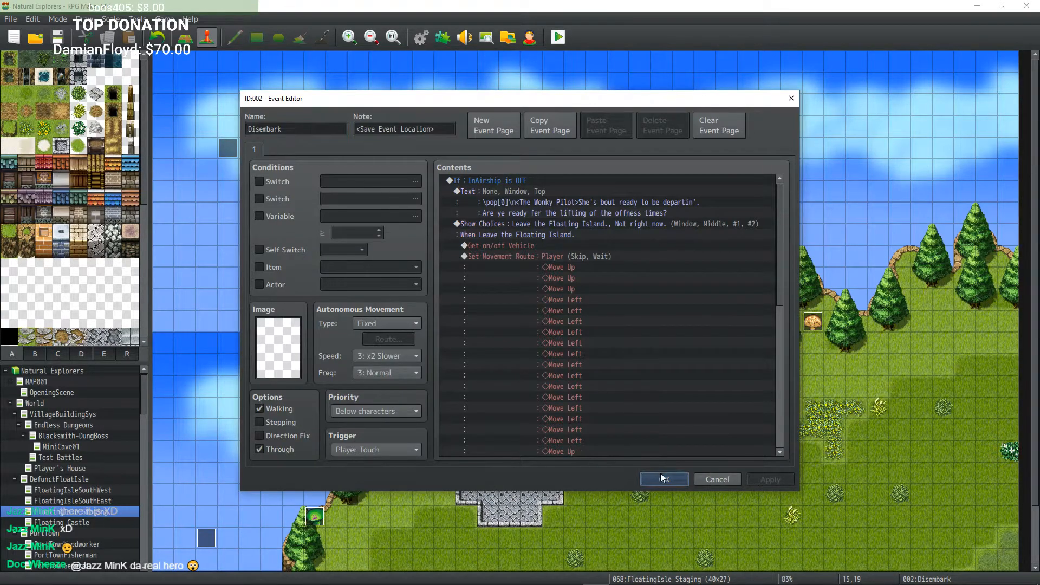
{"action": "left_click", "coordinate": [664, 479]}
{"action": "left_click", "coordinate": [442, 37]}
{"action": "left_click_drag", "start_coordinate": [721, 185], "coordinate": [729, 412]}
{"action": "left_click_drag", "start_coordinate": [375, 432], "coordinate": [385, 264]}
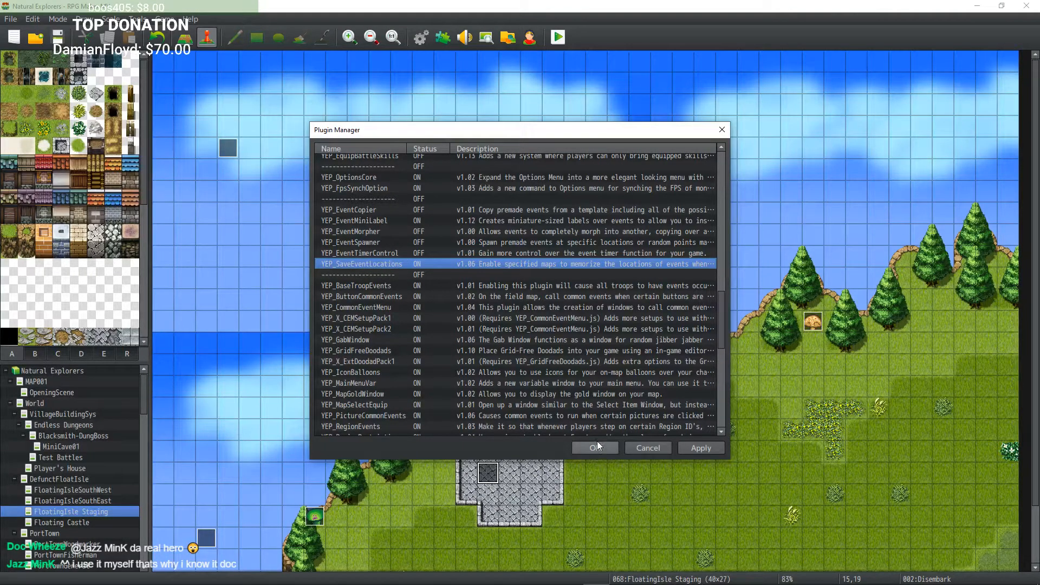
{"action": "scroll", "coordinate": [399, 308], "scroll_direction": "down", "scroll_amount": 1}
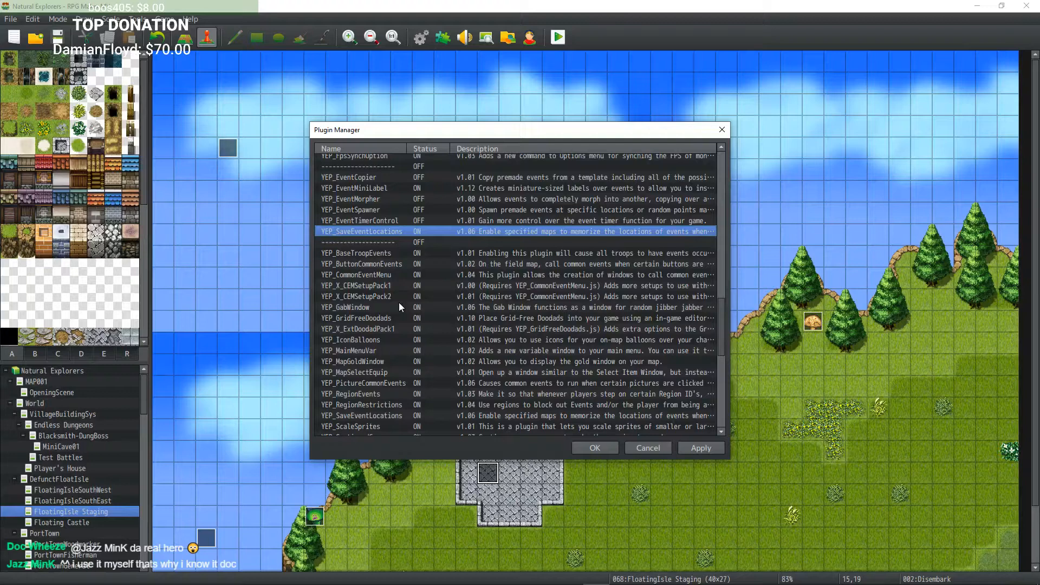
{"action": "left_click", "coordinate": [381, 415]}
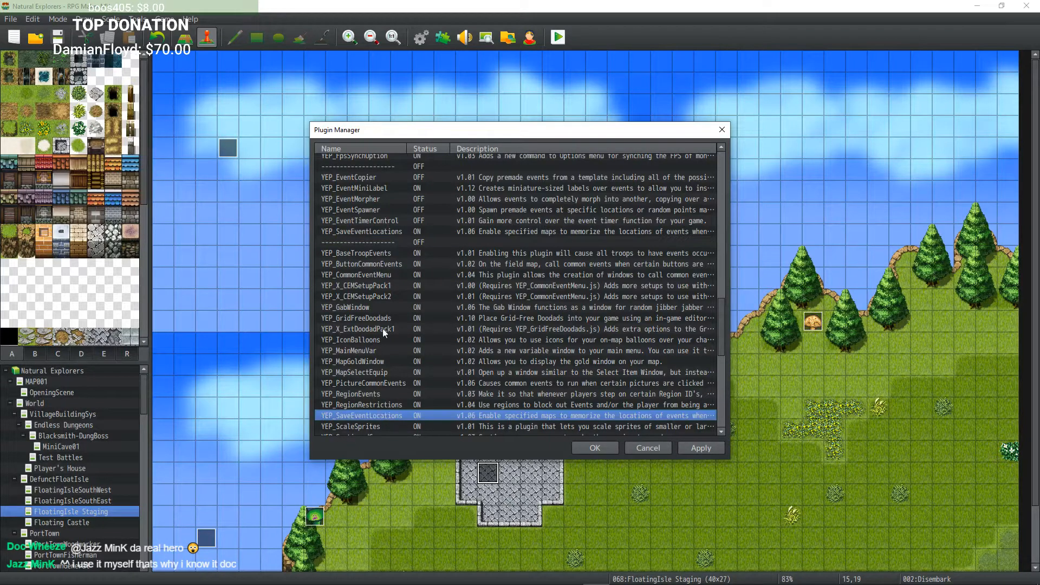
{"action": "right_click", "coordinate": [386, 231]}
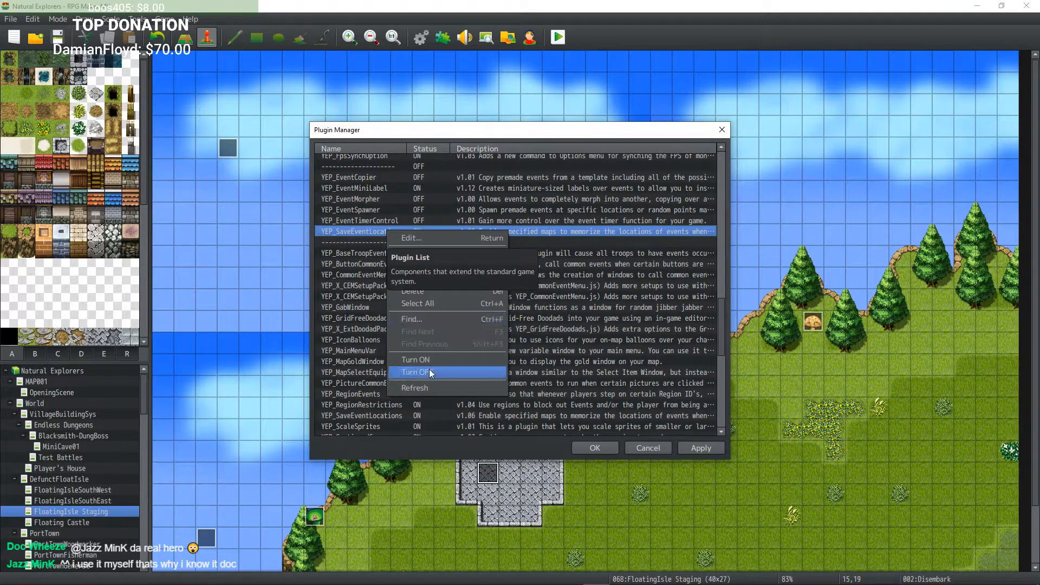
{"action": "right_click", "coordinate": [347, 228]}
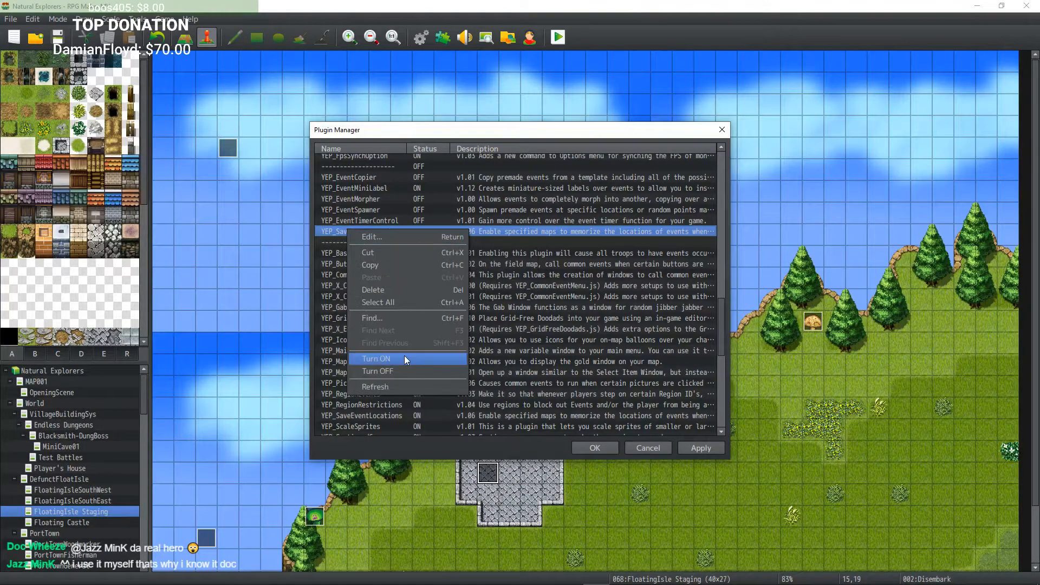
{"action": "left_click", "coordinate": [387, 291]}
{"action": "left_click", "coordinate": [395, 404]}
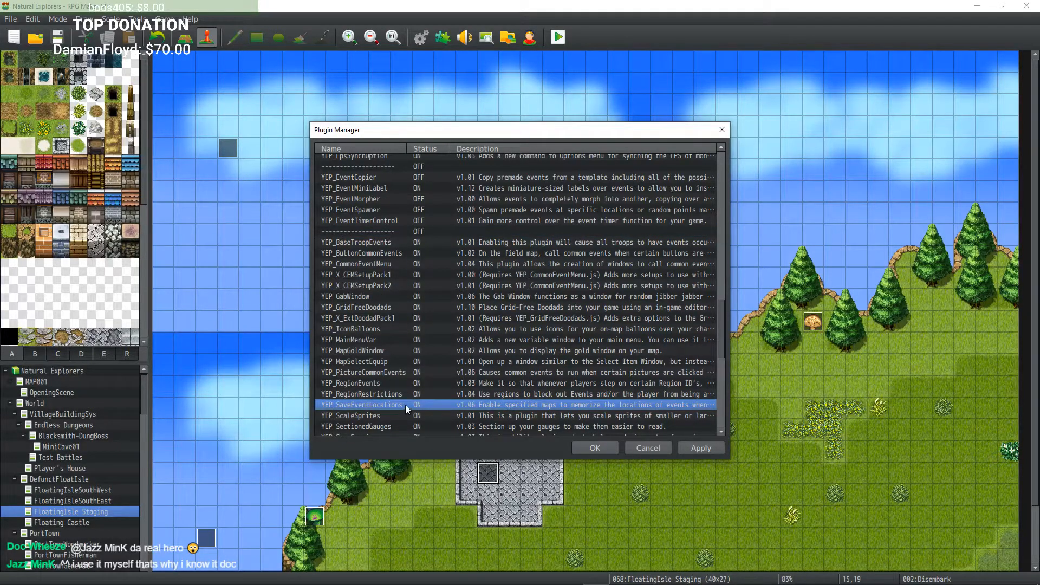
Step: Review the event notetag in the remaining YEP_SaveEventLocations plugin's help, close the Plugin Manager, and recheck the Disembark event
{"action": "double_click", "coordinate": [406, 404]}
{"action": "scroll", "coordinate": [303, 379], "scroll_direction": "down", "scroll_amount": 3}
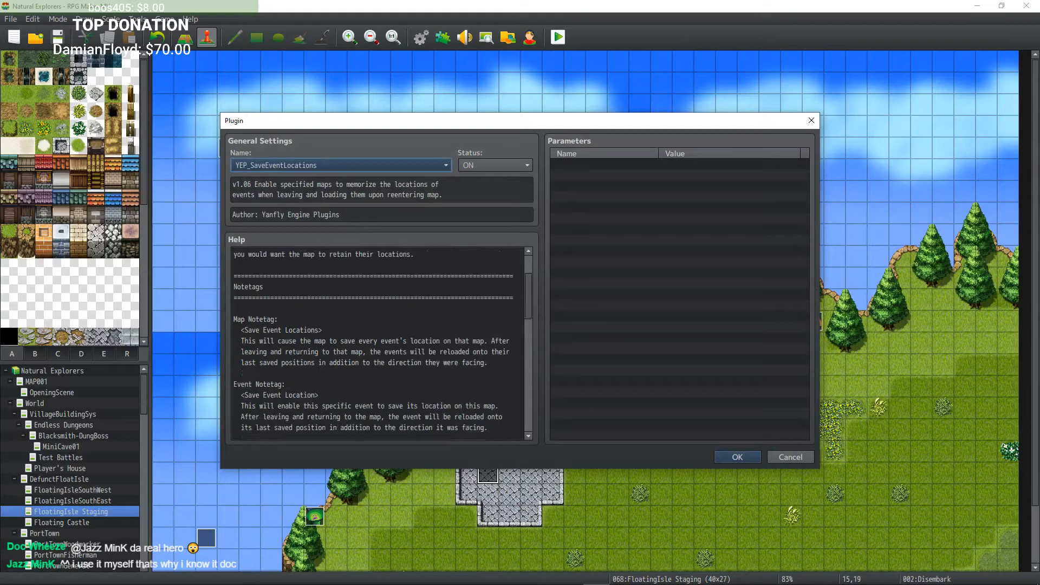
{"action": "left_click", "coordinate": [319, 372]}
{"action": "left_click_drag", "start_coordinate": [318, 373], "coordinate": [242, 373]}
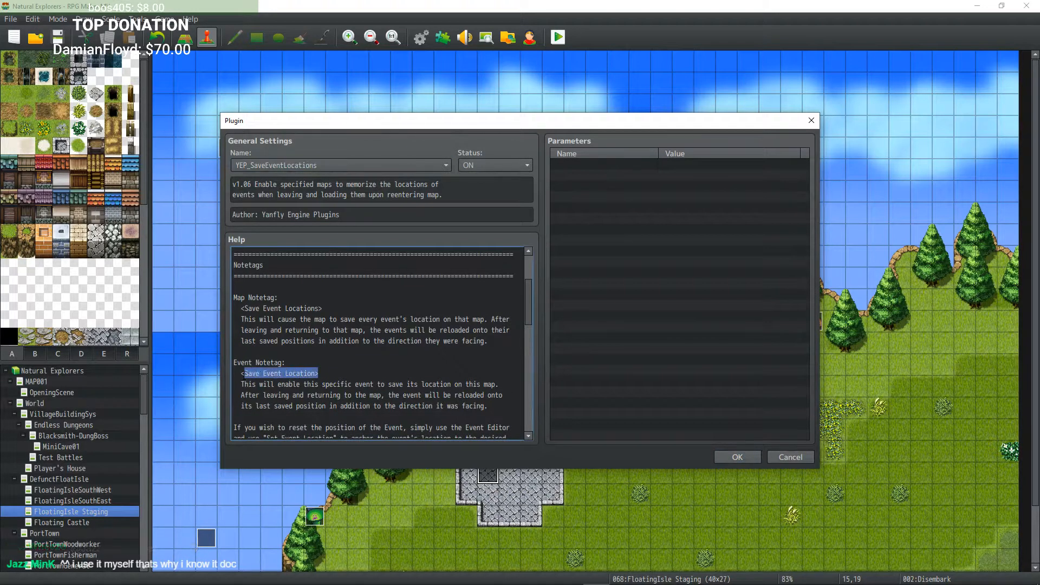
{"action": "left_click", "coordinate": [361, 355]}
{"action": "left_click", "coordinate": [729, 457]}
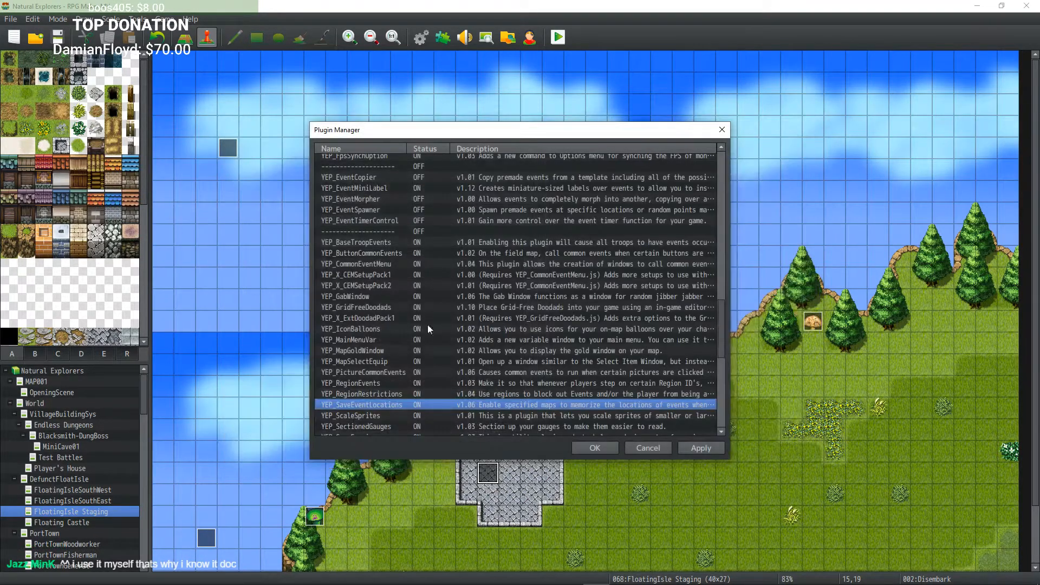
{"action": "left_click", "coordinate": [584, 447]}
{"action": "double_click", "coordinate": [488, 473]}
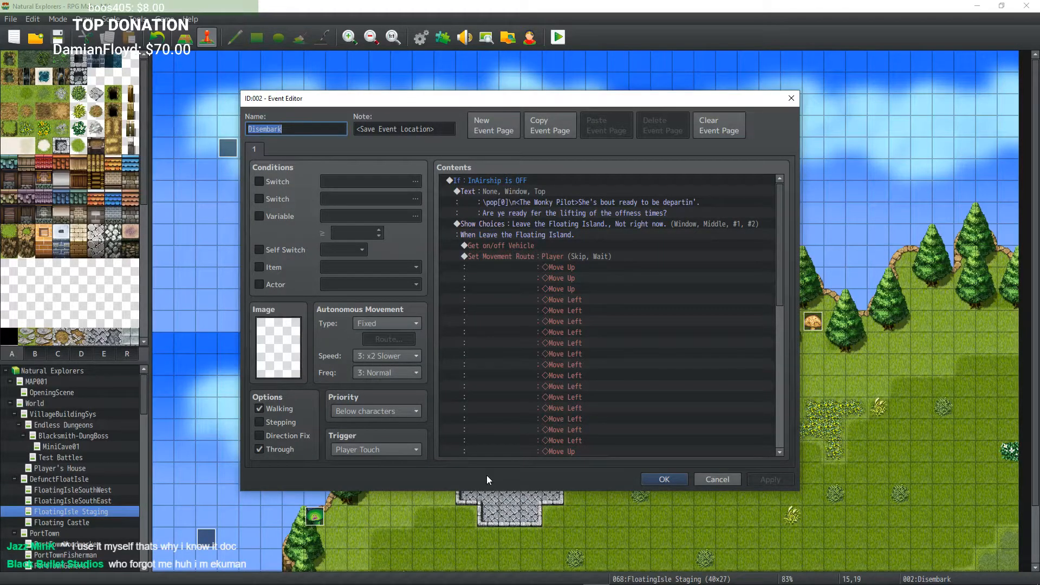
{"action": "left_click", "coordinate": [662, 479]}
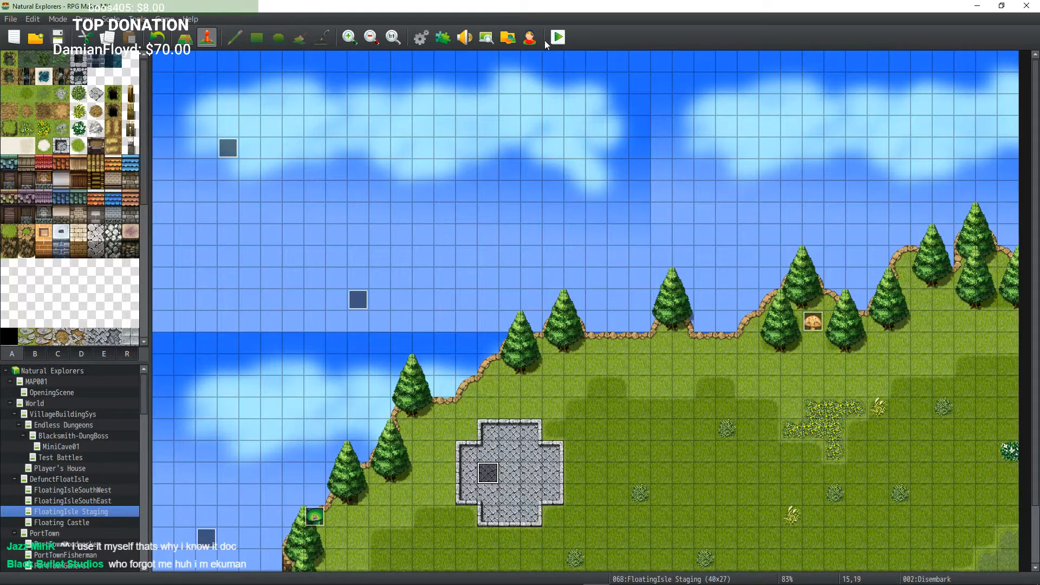
Step: In Sublime Text's NE_Changelog.txt, add and save the entry 'Fixed a bug that had the player jumping off the floating continent into the ocean, leaving the airship behind.'
{"action": "left_click", "coordinate": [198, 574]}
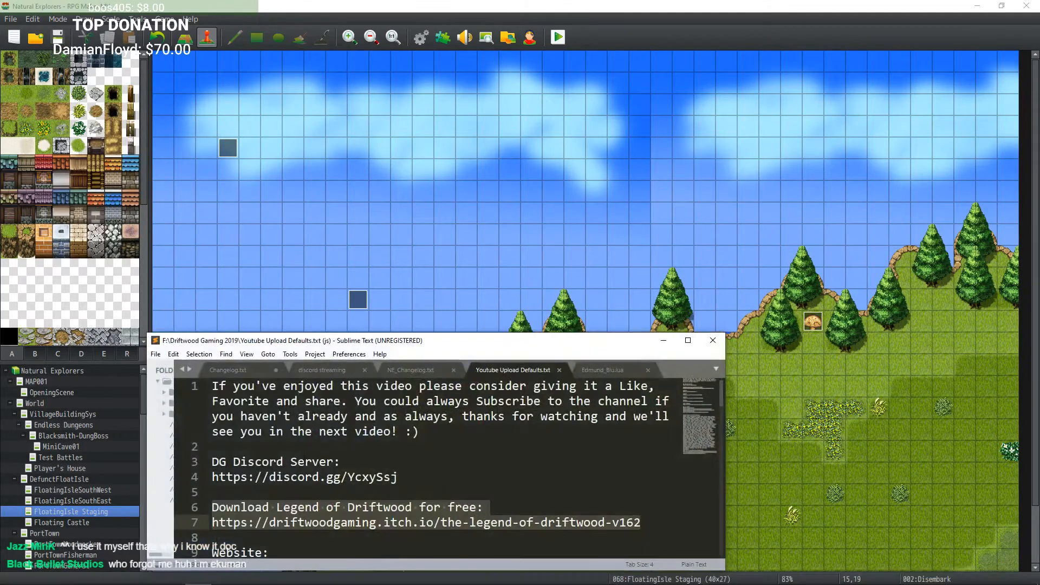
{"action": "left_click", "coordinate": [320, 369]}
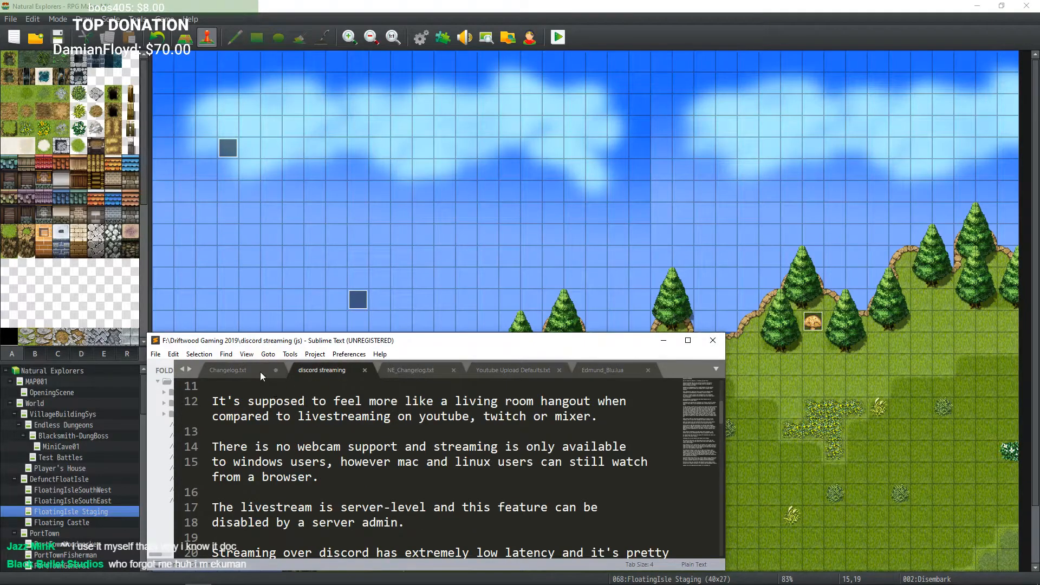
{"action": "left_click", "coordinate": [387, 368]}
{"action": "scroll", "coordinate": [260, 488], "scroll_direction": "down", "scroll_amount": 4}
{"action": "scroll", "coordinate": [247, 528], "scroll_direction": "up", "scroll_amount": 3}
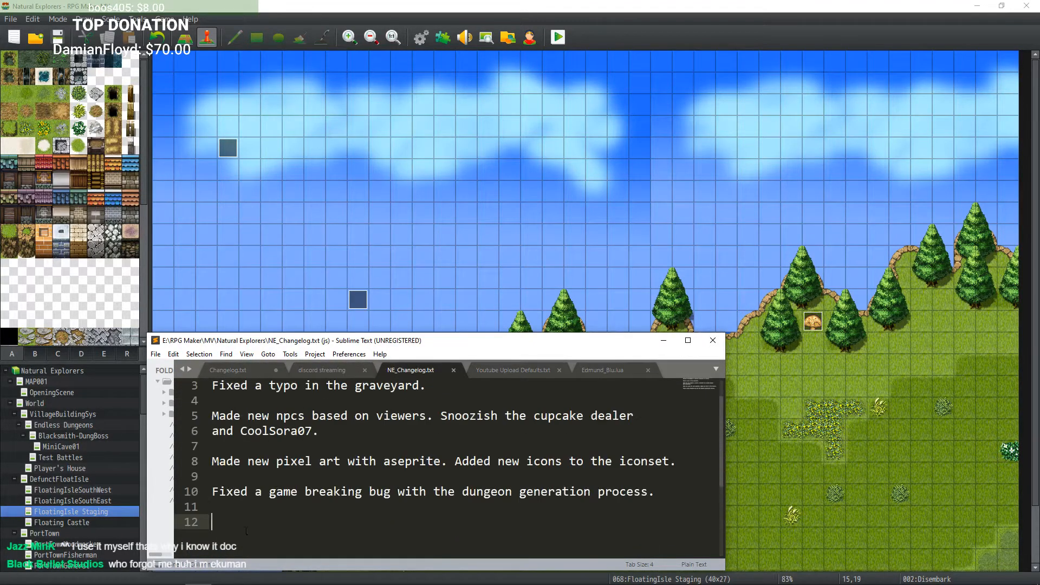
{"action": "type", "text": "Fixed"}
{"action": "type", "text": " a bug that had th"}
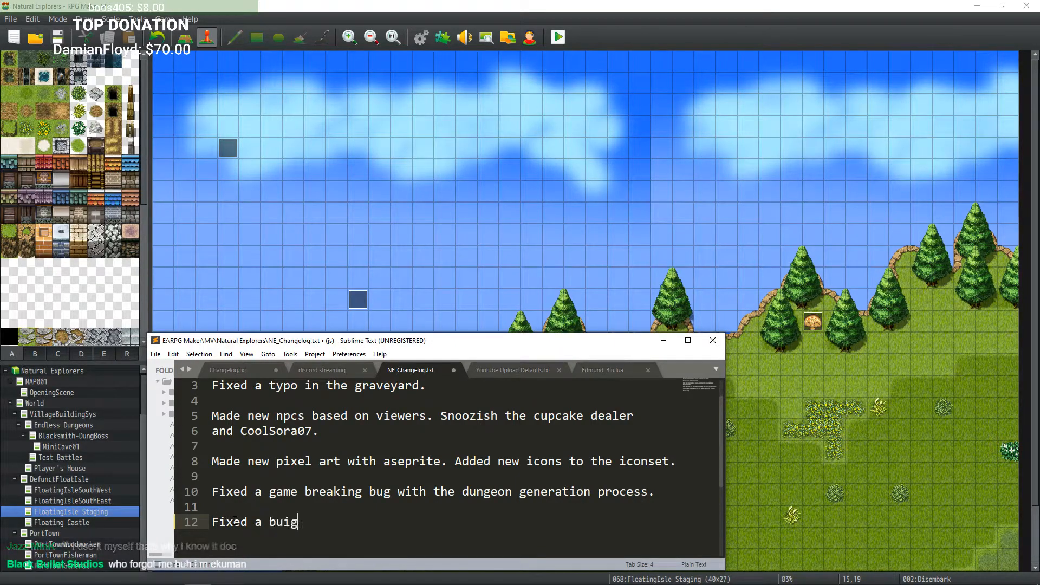
{"action": "type", "text": "e play"}
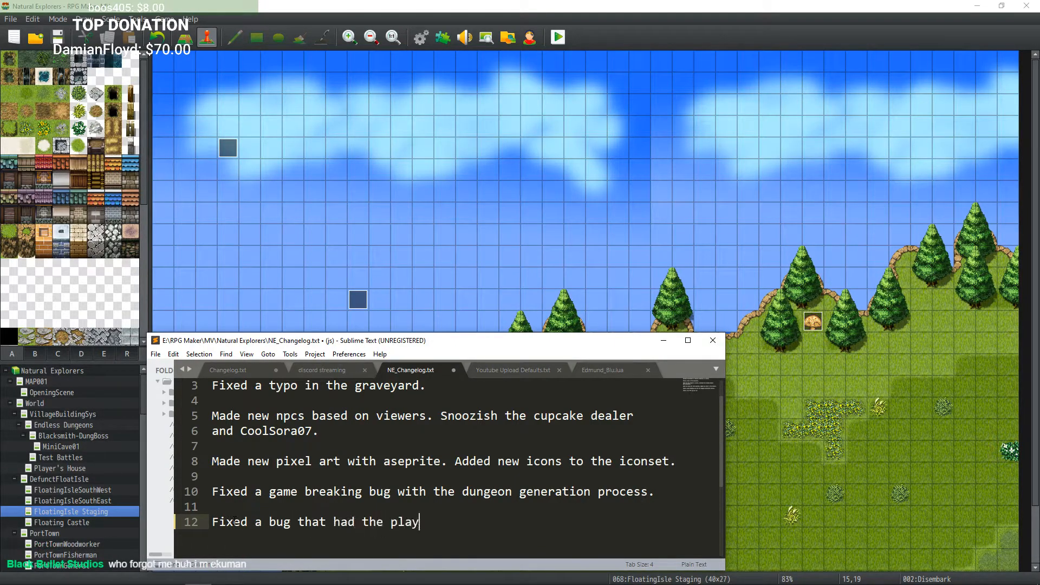
{"action": "type", "text": "er jumping off the"}
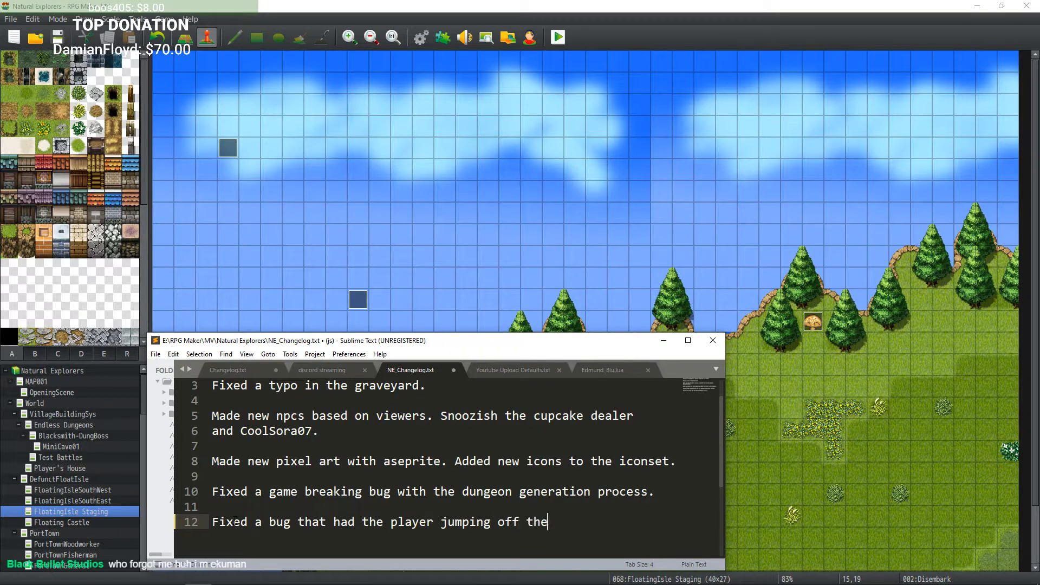
{"action": "type", "text": " clofloating"}
{"action": "key", "text": "Return"}
{"action": "type", "text": "contine"}
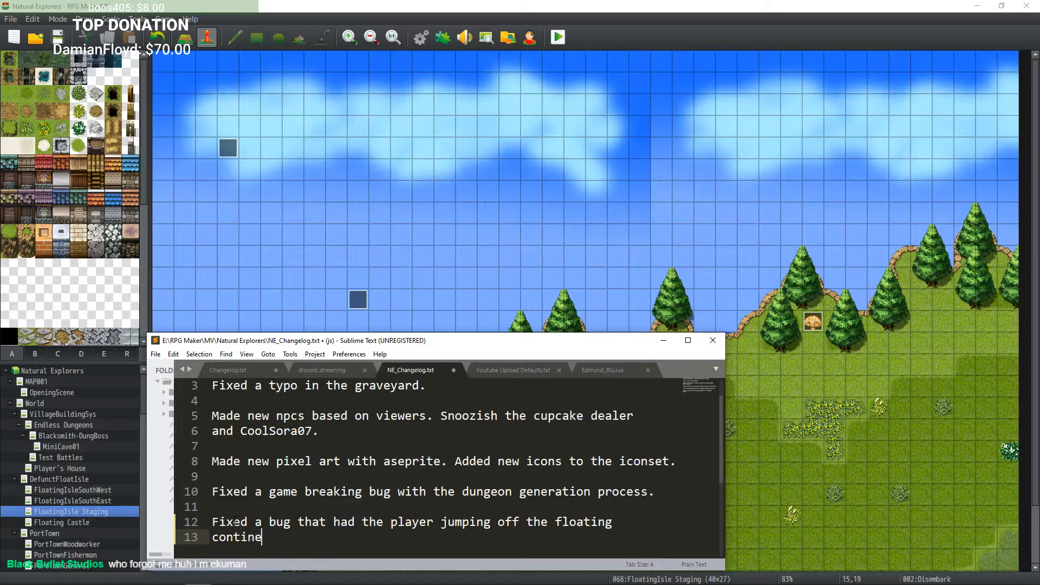
{"action": "type", "text": "nt into the ocean, lea"}
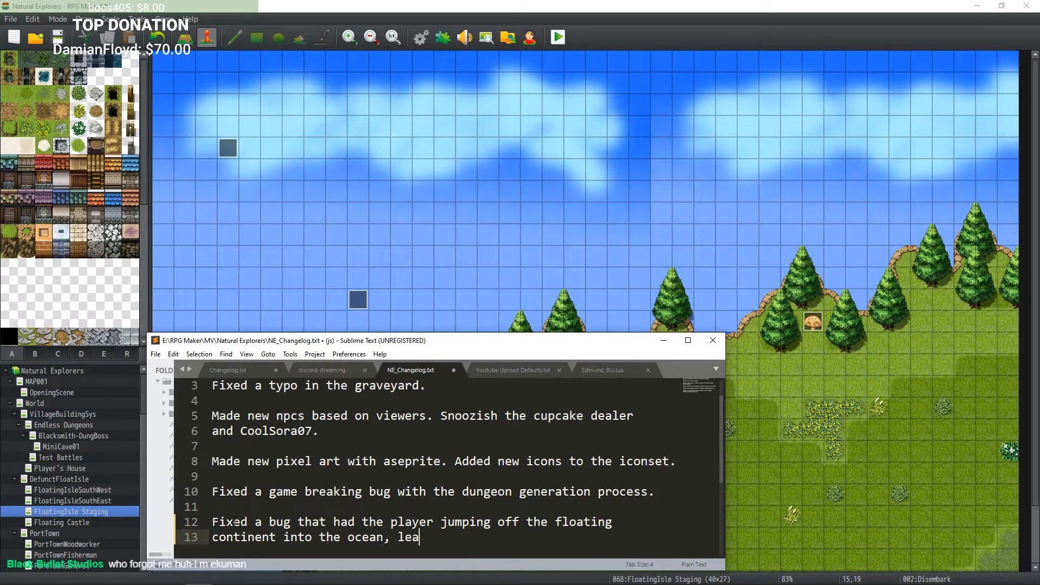
{"action": "type", "text": "ving the airship b"}
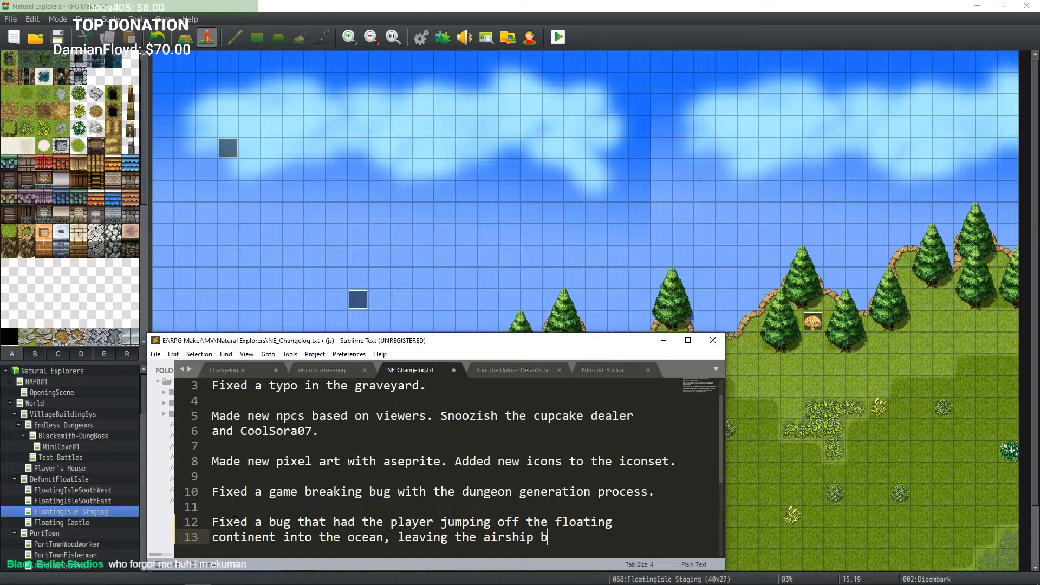
{"action": "type", "text": "ehind."}
{"action": "key", "text": "Return"}
{"action": "key", "text": "Return"}
{"action": "key", "text": "ctrl+s"}
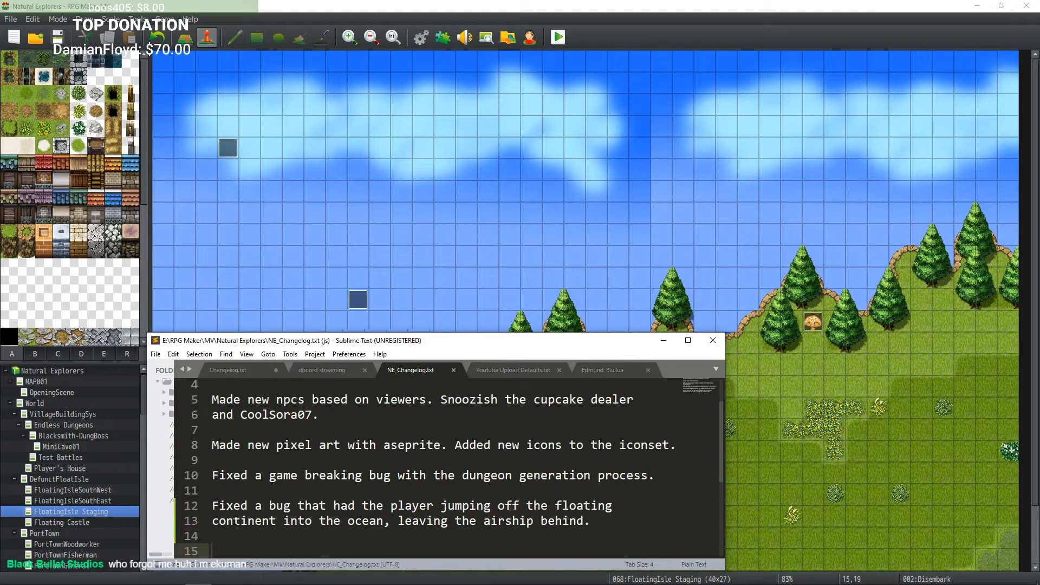
Step: Return to the editor and save the project
{"action": "left_click", "coordinate": [659, 343]}
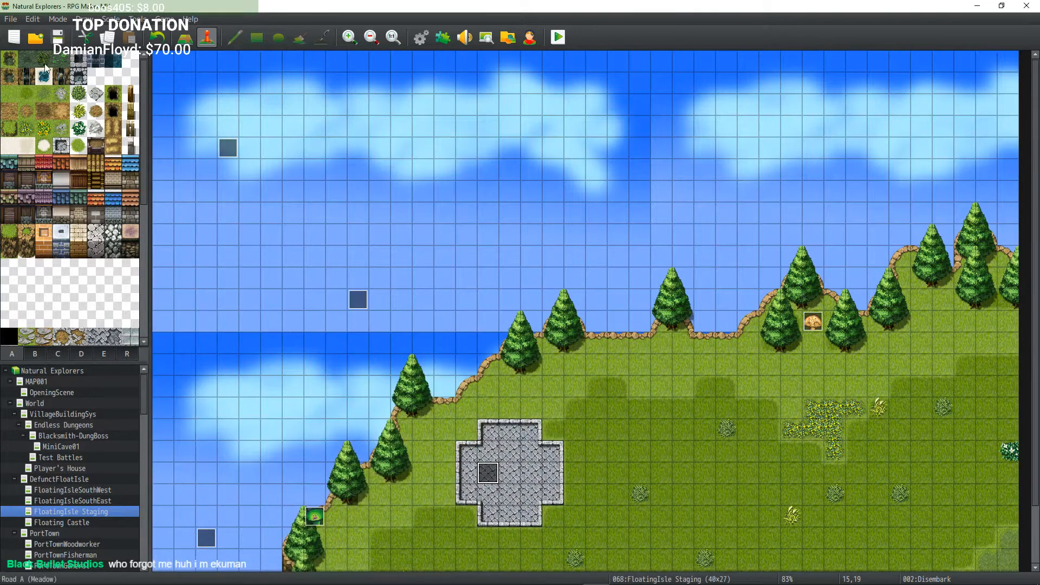
{"action": "left_click", "coordinate": [54, 39]}
{"action": "mouse_move", "coordinate": [542, 580]}
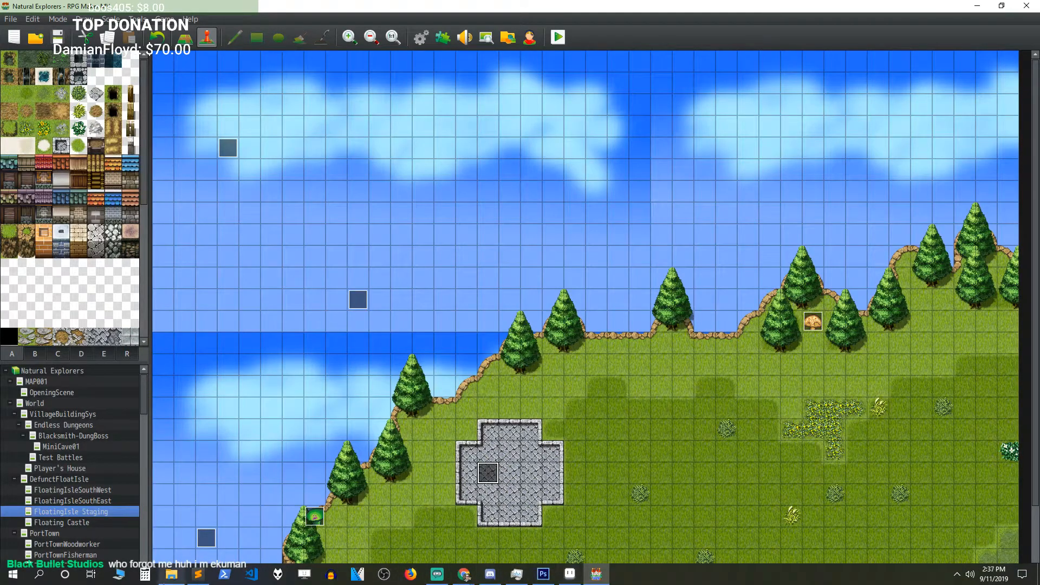
Step: Add and save the changelog entry 'Fixed a show text being cuttoff bug.' in NE_Changelog.txt
{"action": "left_click", "coordinate": [198, 574]}
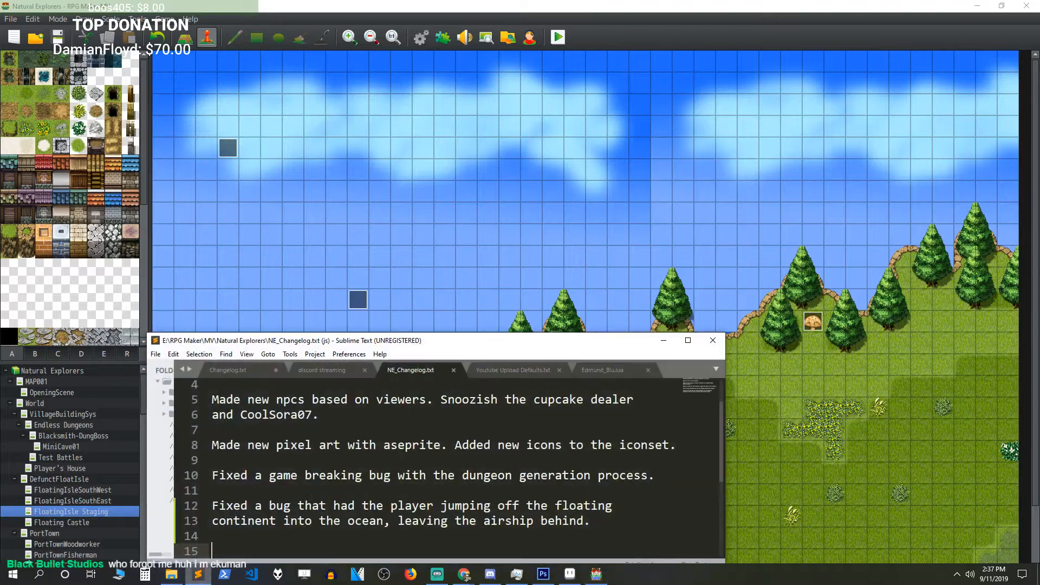
{"action": "type", "text": "Fixed "}
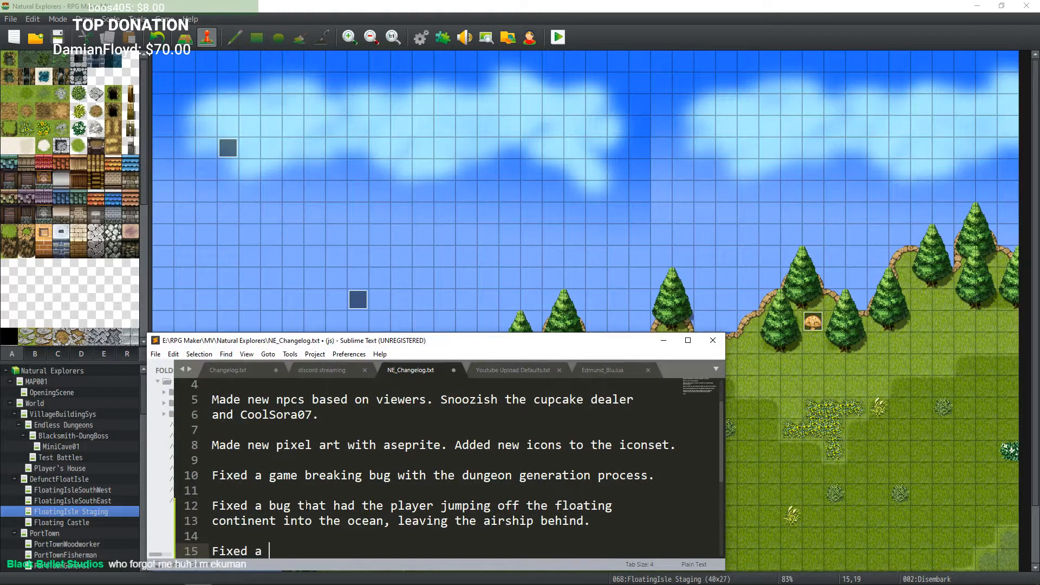
{"action": "type", "text": "a show text being"}
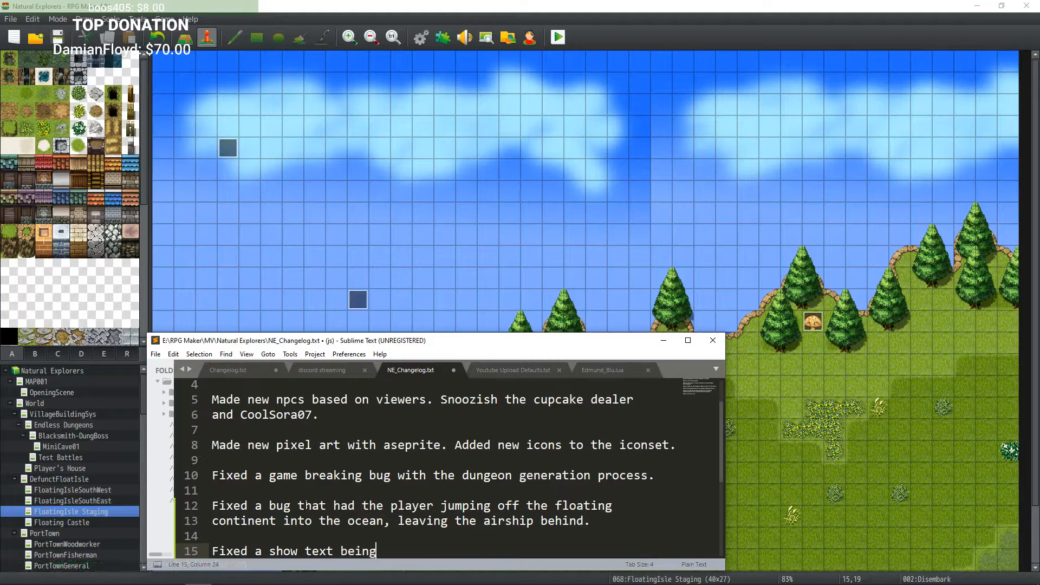
{"action": "type", "text": " cuttoff bug."}
{"action": "key", "text": "ctrl+s"}
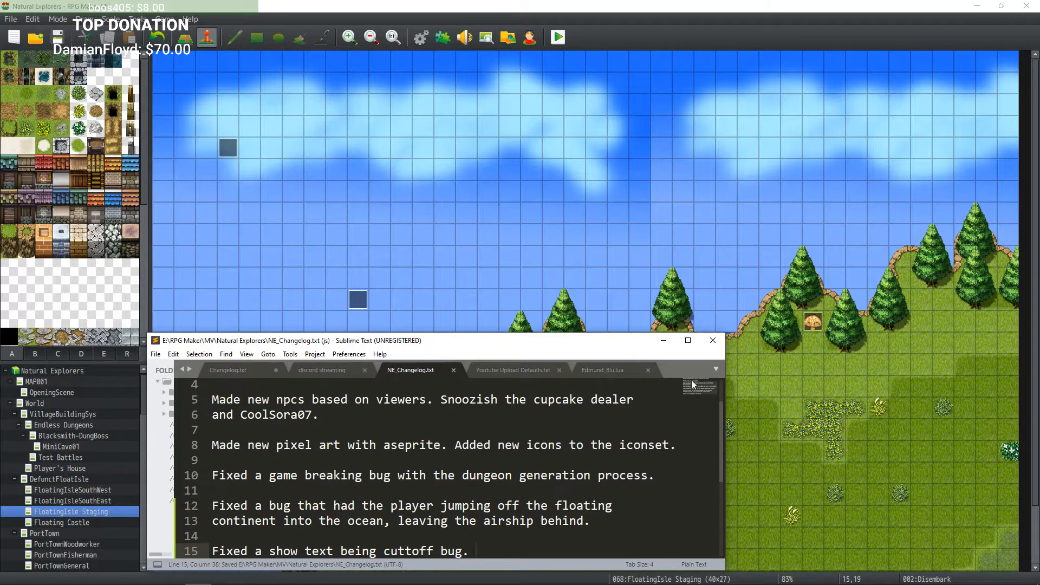
Step: Save the project again and launch a playtest
{"action": "left_click", "coordinate": [664, 344]}
{"action": "left_click", "coordinate": [63, 33]}
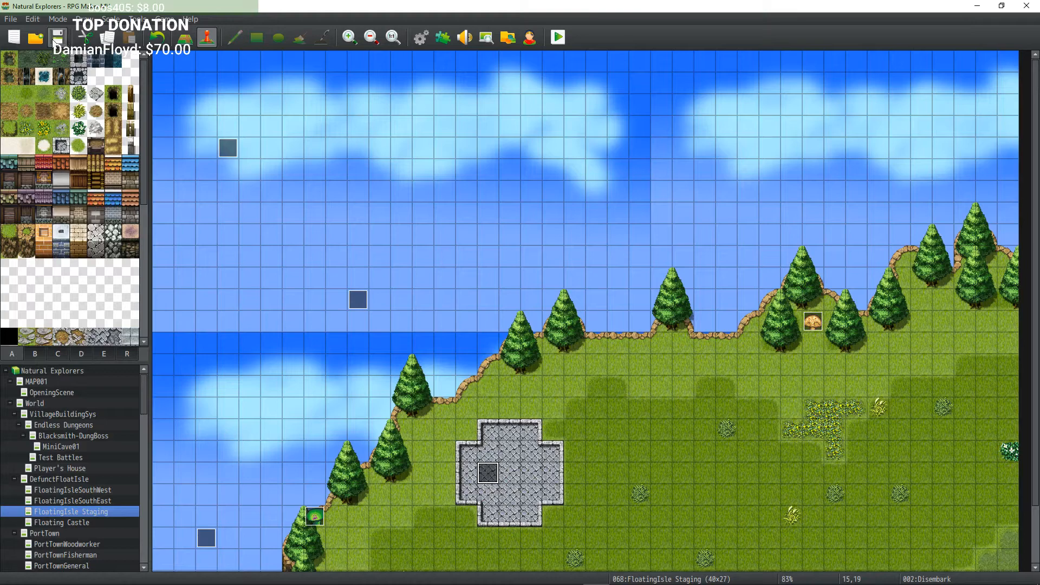
{"action": "left_click", "coordinate": [558, 38]}
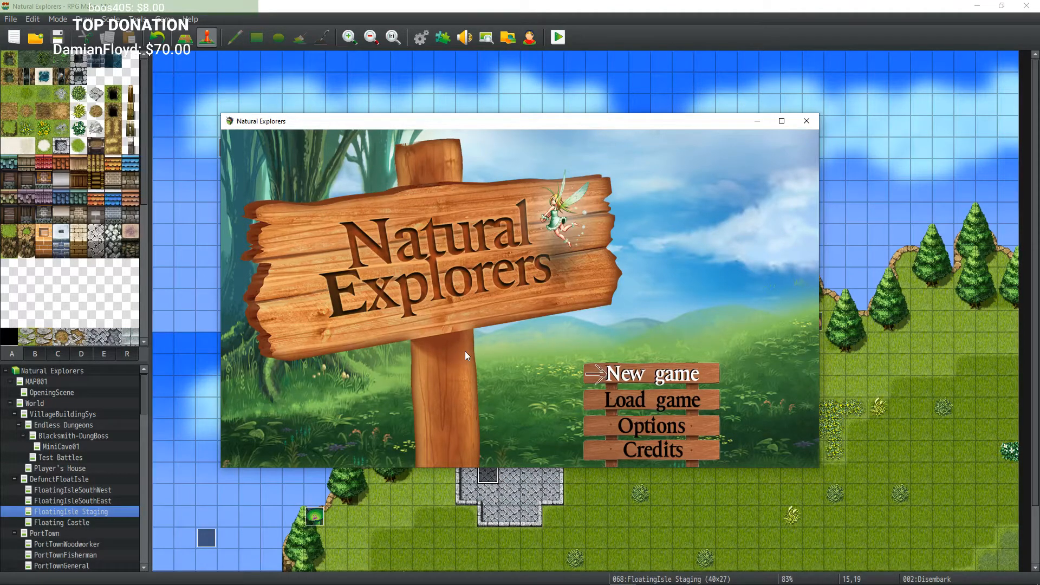
Step: Start a new game as a boy, keeping the default name Edmond
{"action": "key", "text": "Down"}
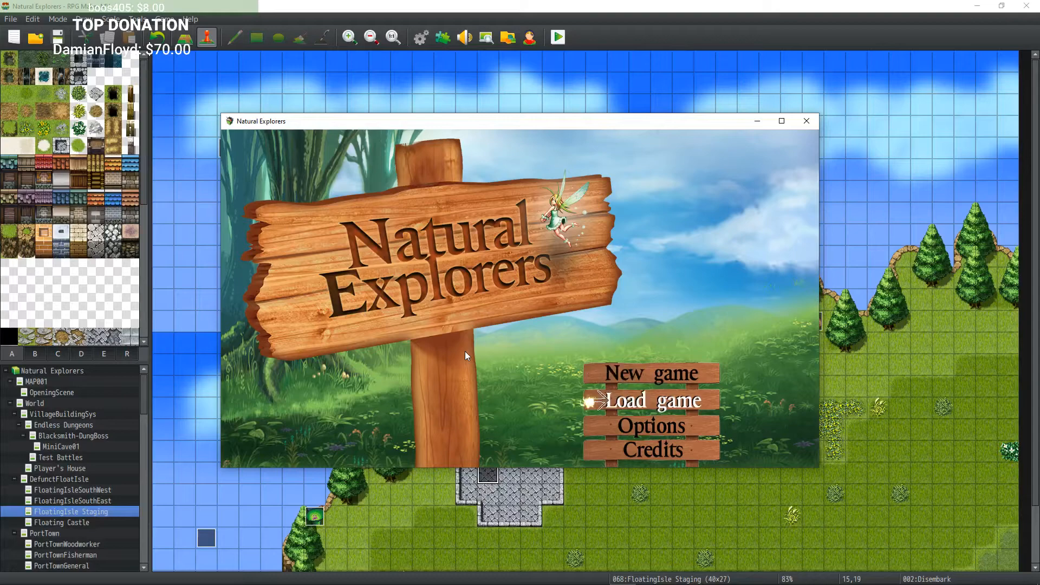
{"action": "key", "text": "Up"}
{"action": "key", "text": "Return"}
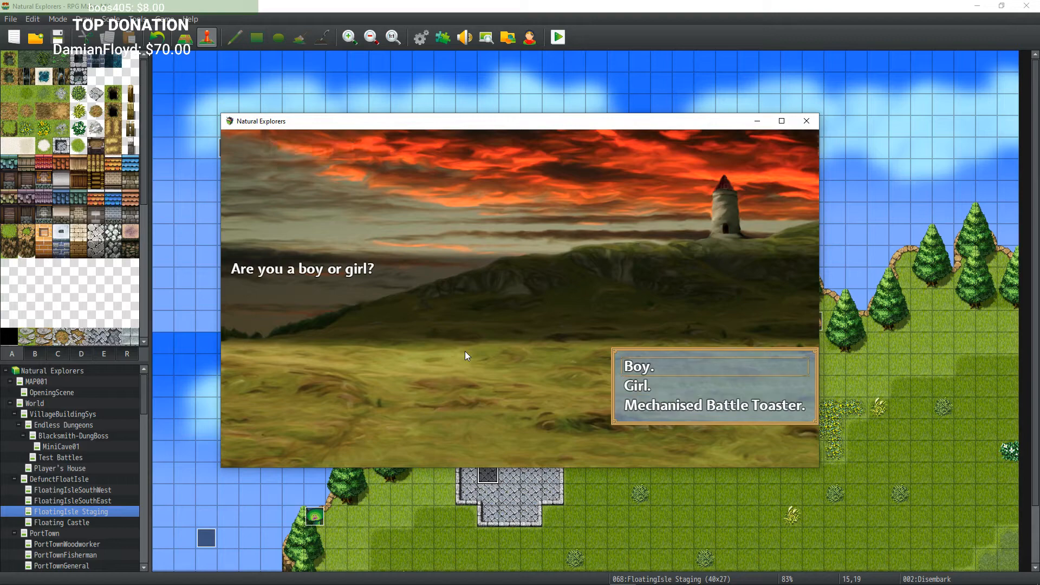
{"action": "key", "text": "Return"}
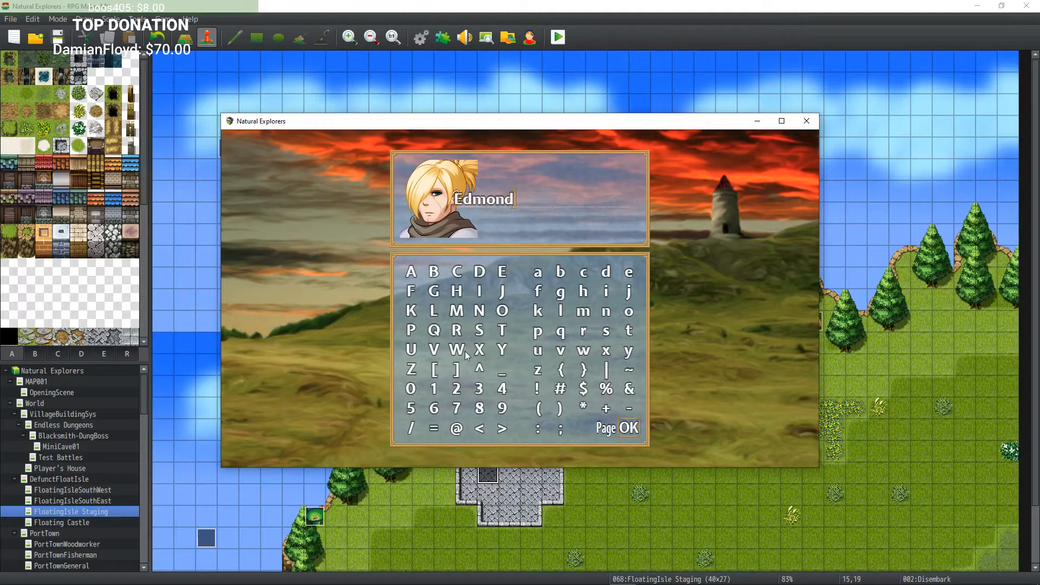
{"action": "key", "text": "Return"}
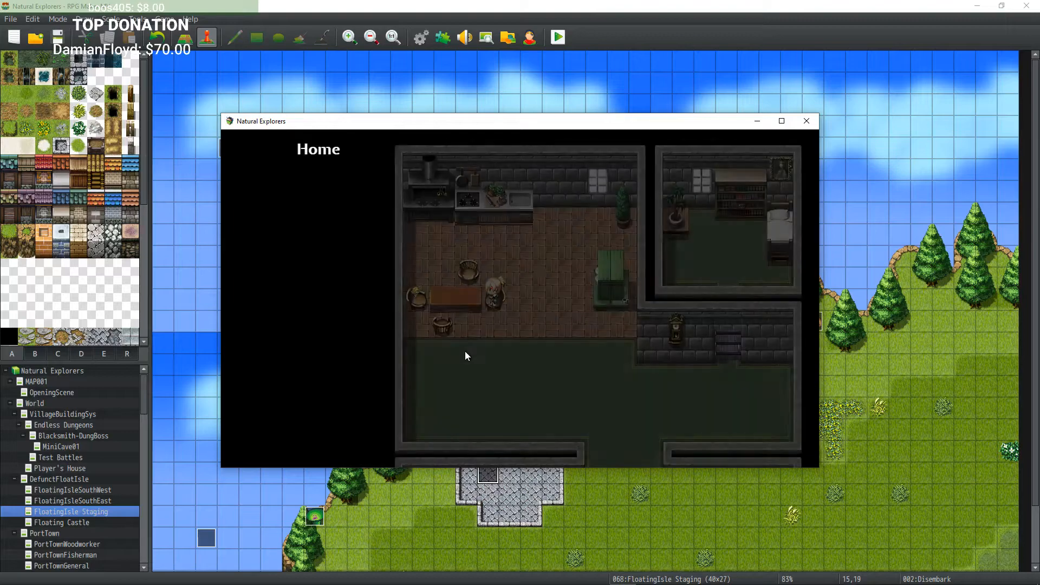
{"action": "left_click", "coordinate": [466, 351]}
{"action": "left_click", "coordinate": [465, 351]}
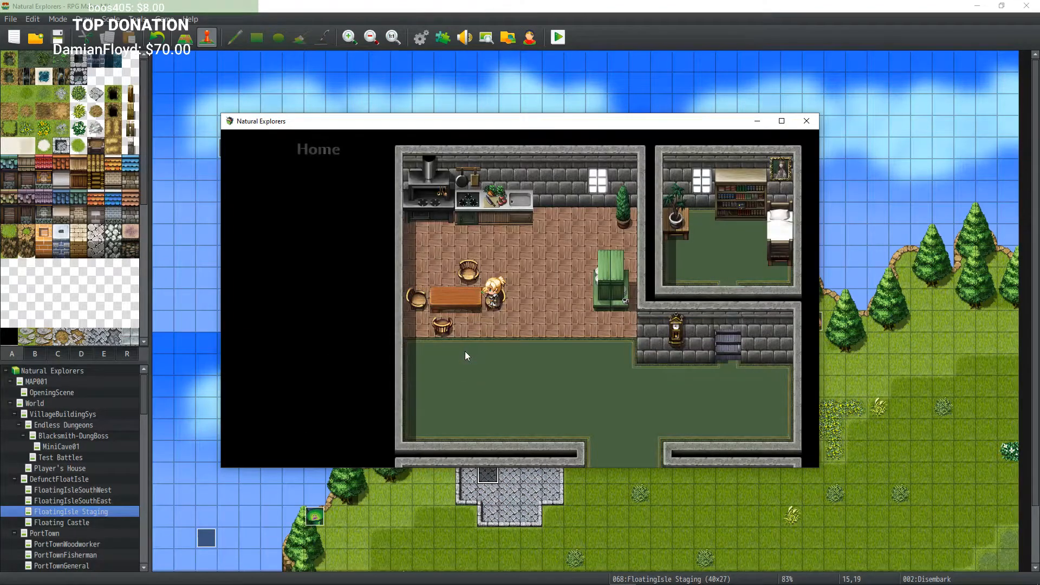
Step: Walk the character out of the house and through the classroom in the playtest
{"action": "key", "text": "Return"}
{"action": "key", "text": "Down"}
{"action": "key", "text": "Right"}
{"action": "key", "text": "Down"}
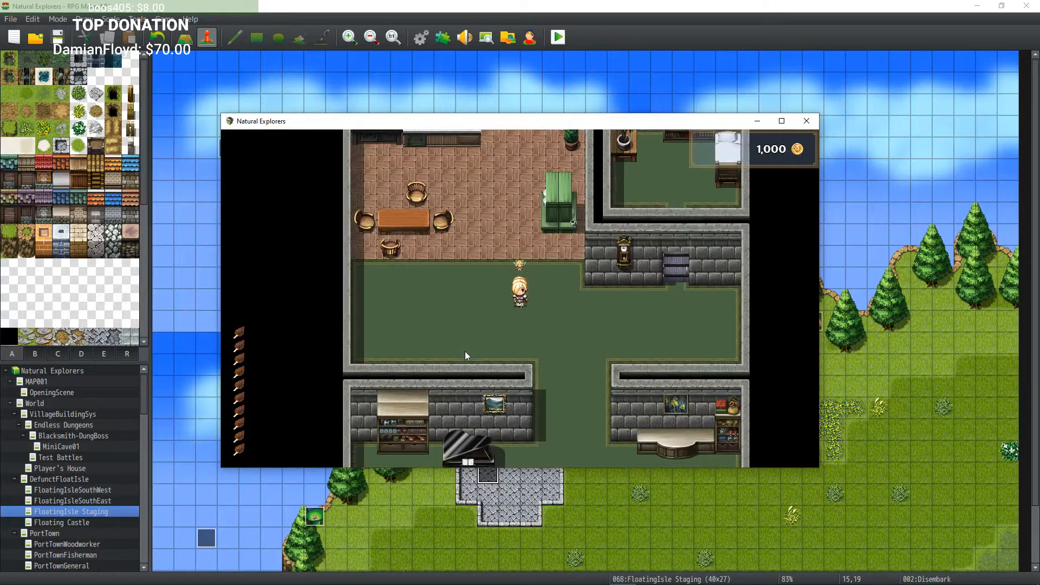
{"action": "key", "text": "Down"}
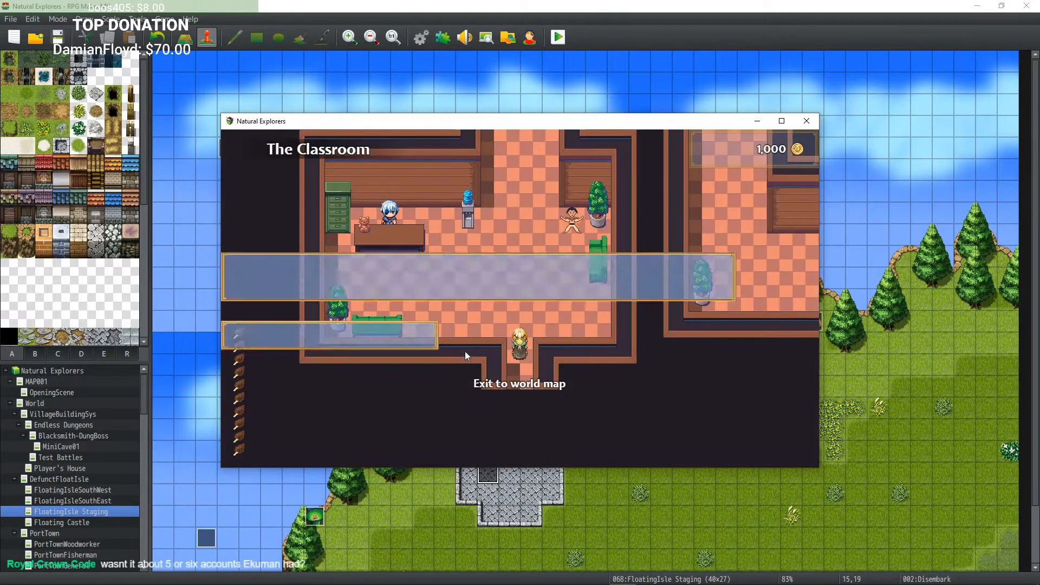
{"action": "key", "text": "Return"}
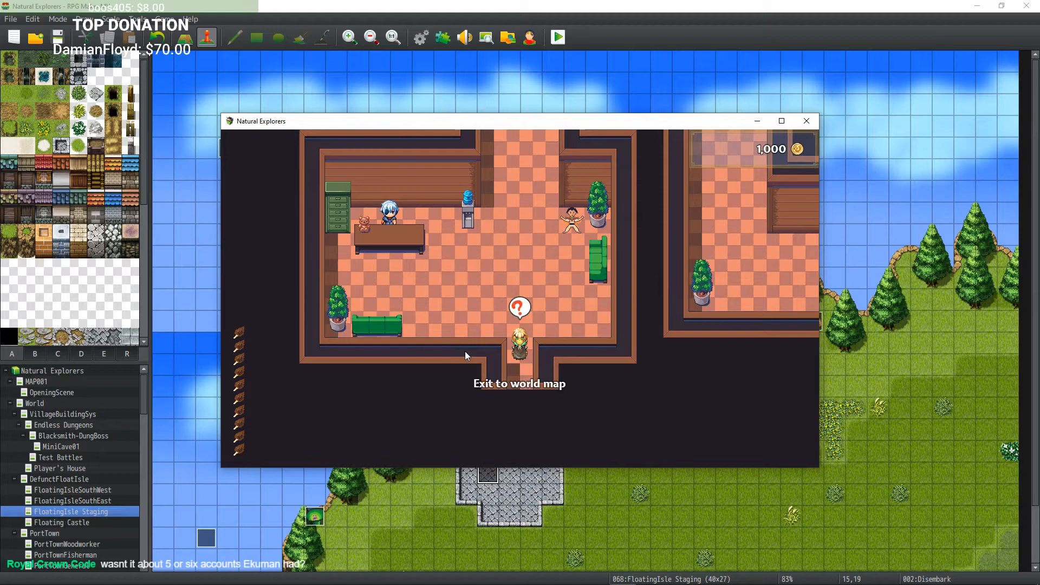
{"action": "key", "text": "Up"}
{"action": "key", "text": "Left"}
{"action": "key", "text": "Up"}
{"action": "key", "text": "Left"}
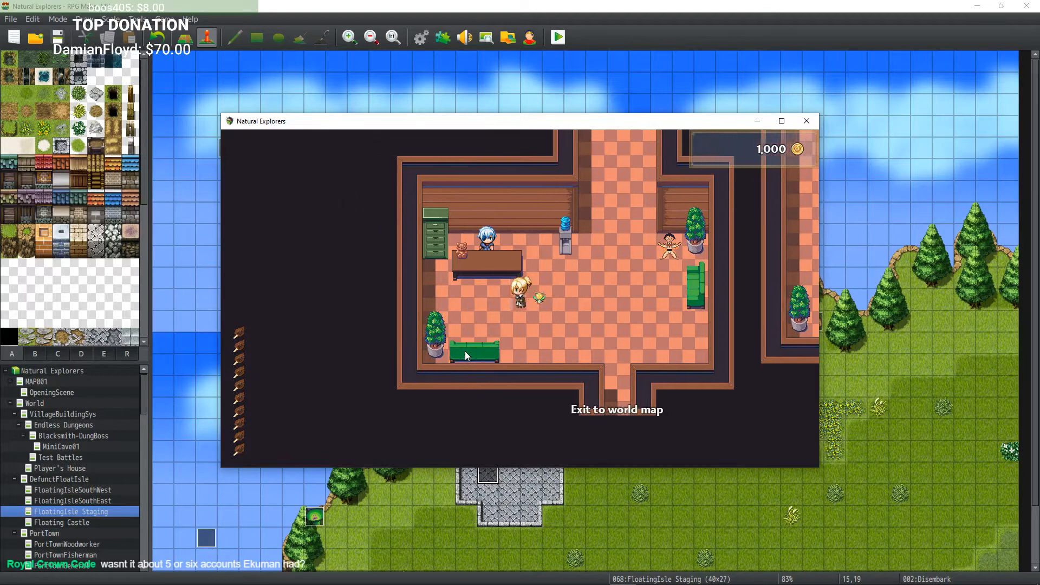
{"action": "key", "text": "Up"}
{"action": "key", "text": "Return"}
{"action": "key", "text": "Return"}
{"action": "key", "text": "Right"}
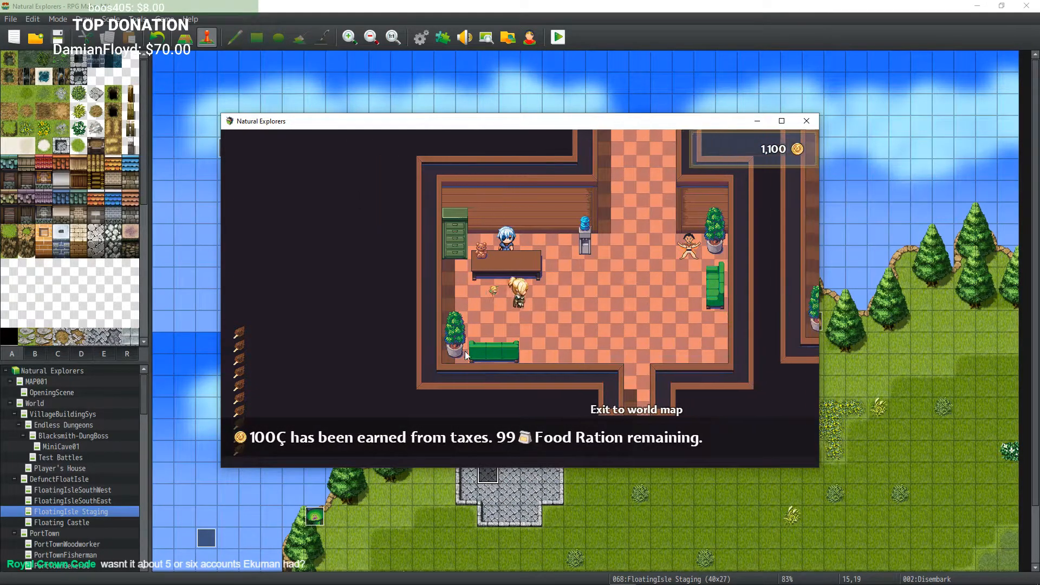
Step: Exit the classroom to the world map and walk over to the airship
{"action": "key", "text": "Down"}
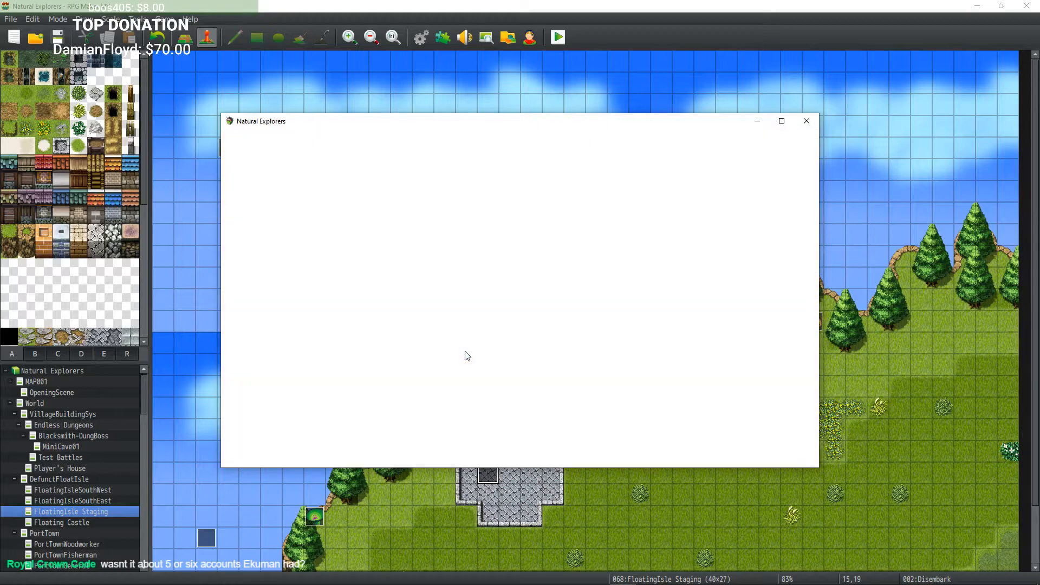
{"action": "key", "text": "Down"}
{"action": "key", "text": "Down"}
{"action": "key", "text": "Right"}
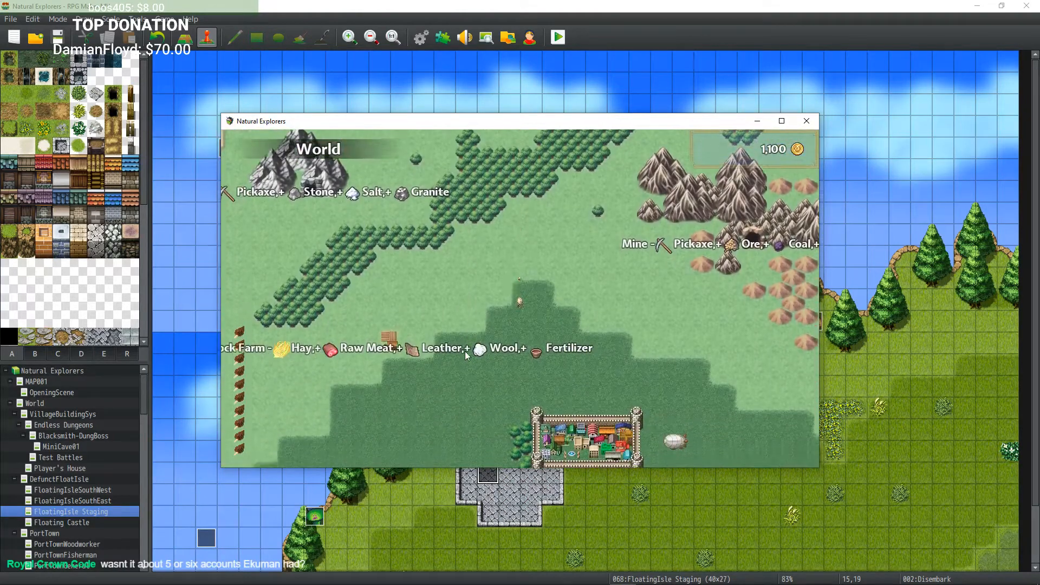
{"action": "key", "text": "Right"}
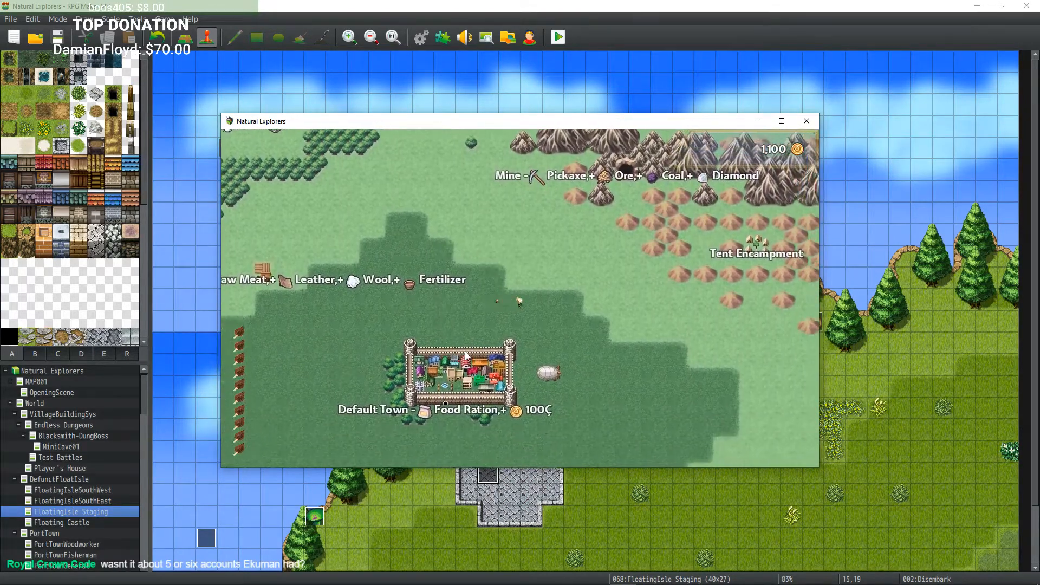
{"action": "key", "text": "Down"}
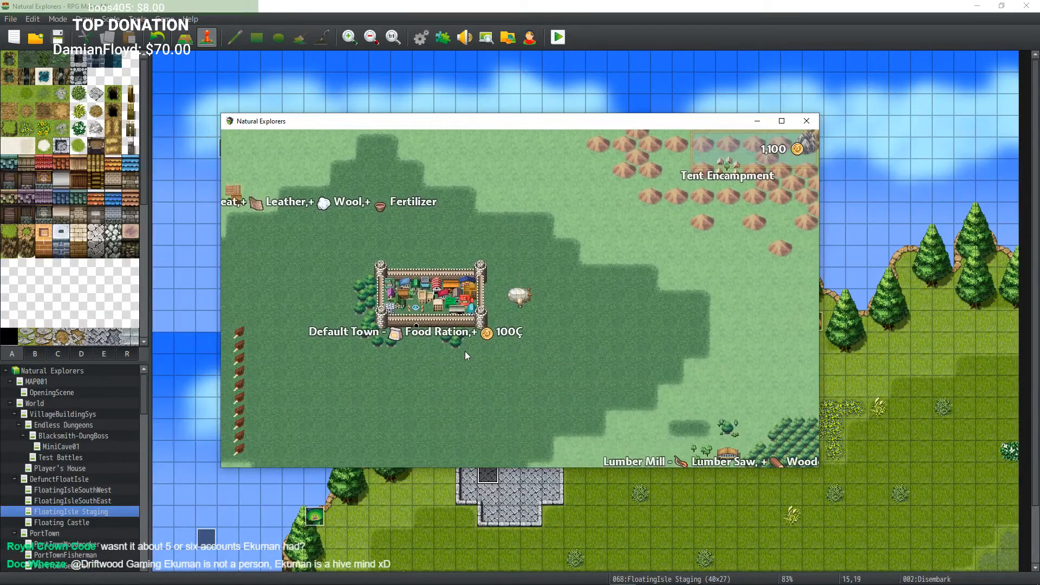
Step: Board the airship and fly it toward the Floating Island
{"action": "key", "text": "space"}
{"action": "key", "text": "Up"}
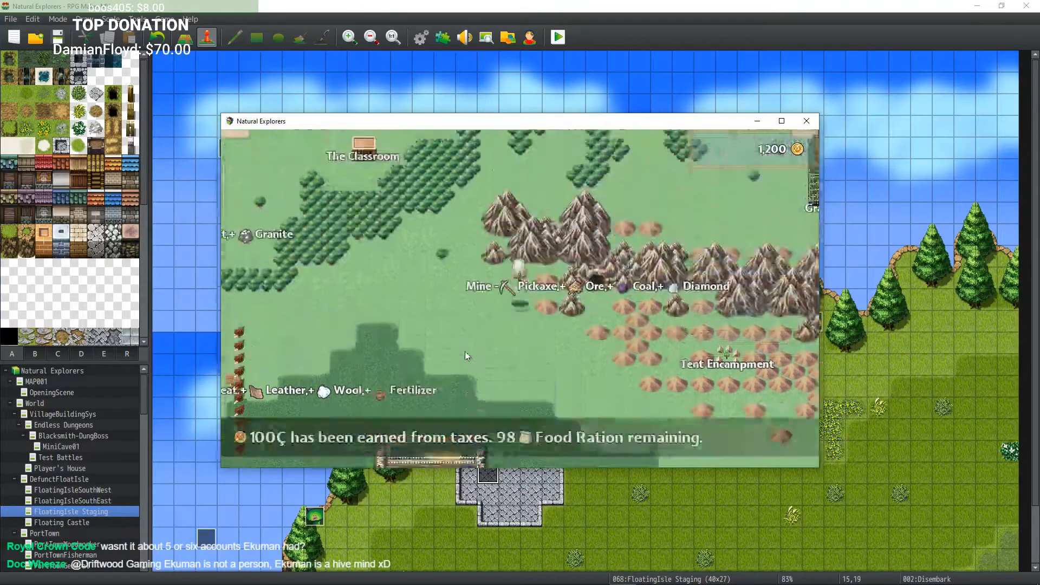
{"action": "key", "text": "Right"}
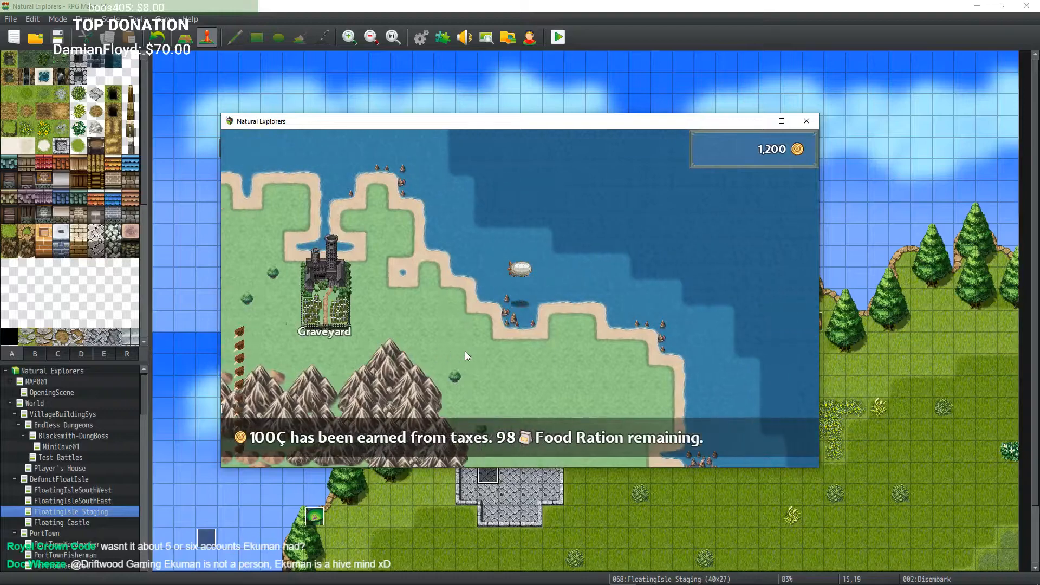
{"action": "key", "text": "Right"}
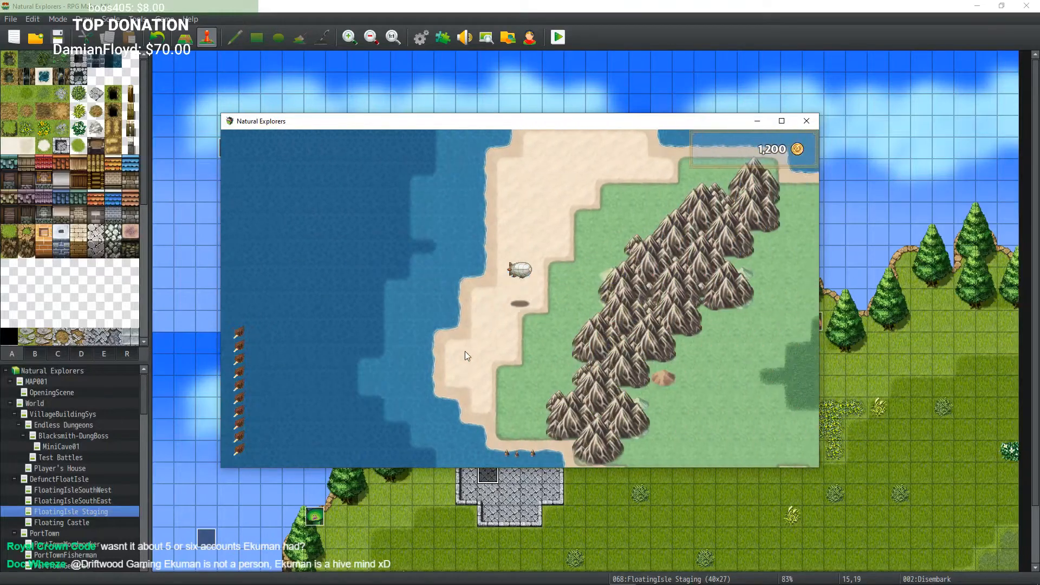
{"action": "key", "text": "Right"}
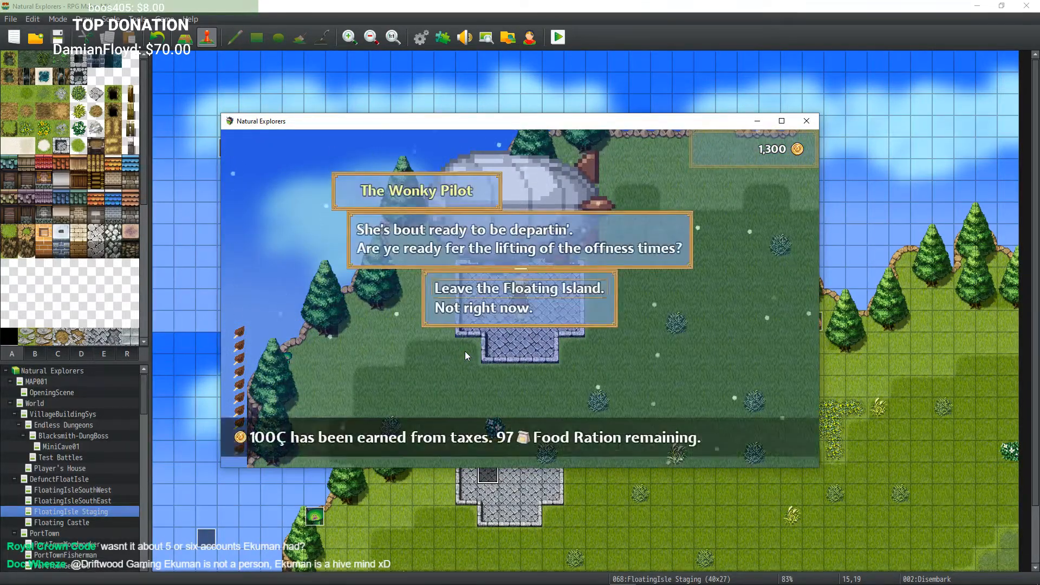
Step: Choose 'Leave the Floating Island.' at the Wonky Pilot's prompt, test the landing, and close the playtest
{"action": "key", "text": "Return"}
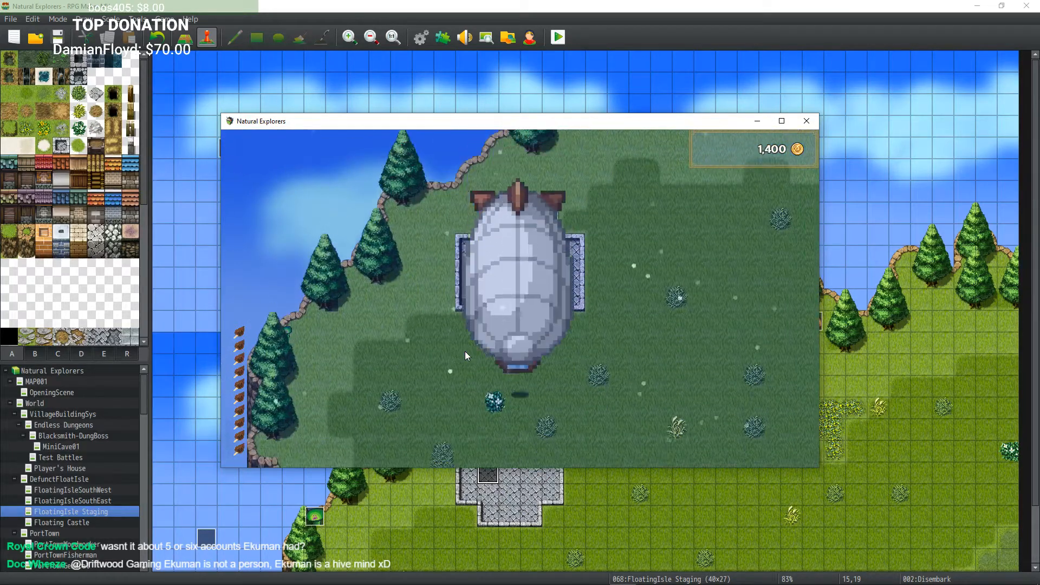
{"action": "key", "text": "Down"}
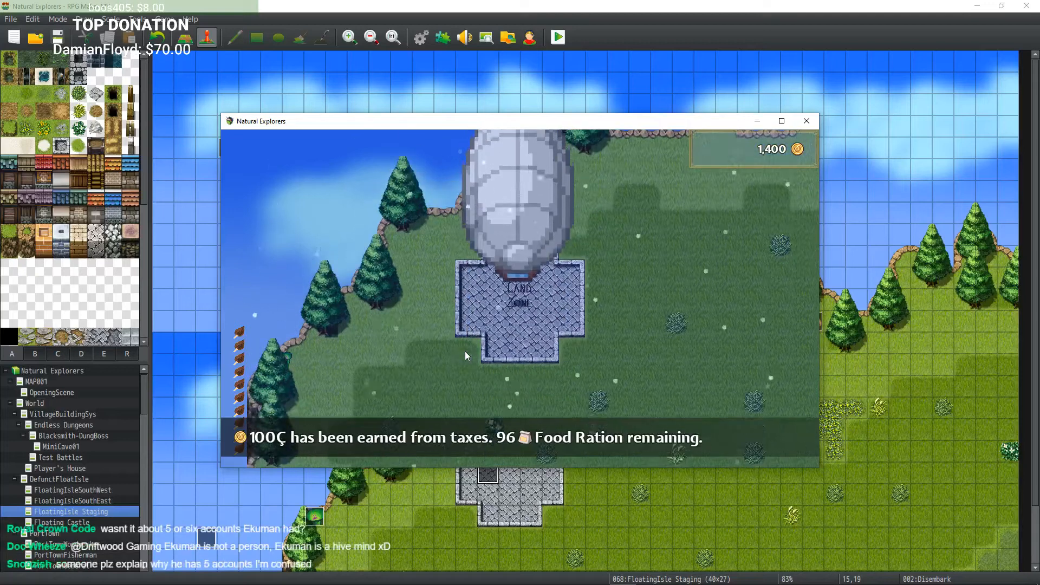
{"action": "key", "text": "Up"}
{"action": "key", "text": "Down"}
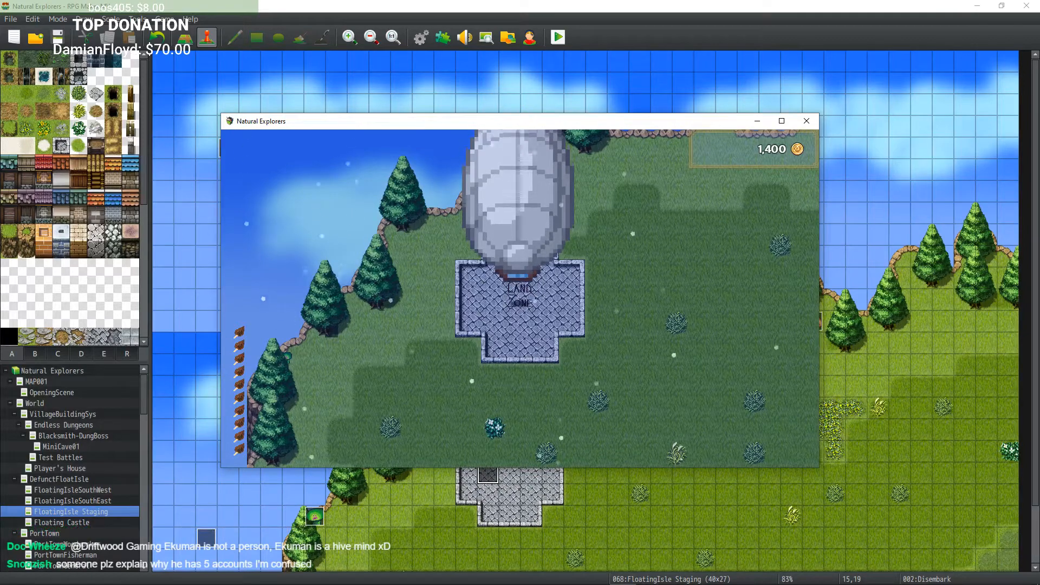
{"action": "left_click", "coordinate": [807, 121]}
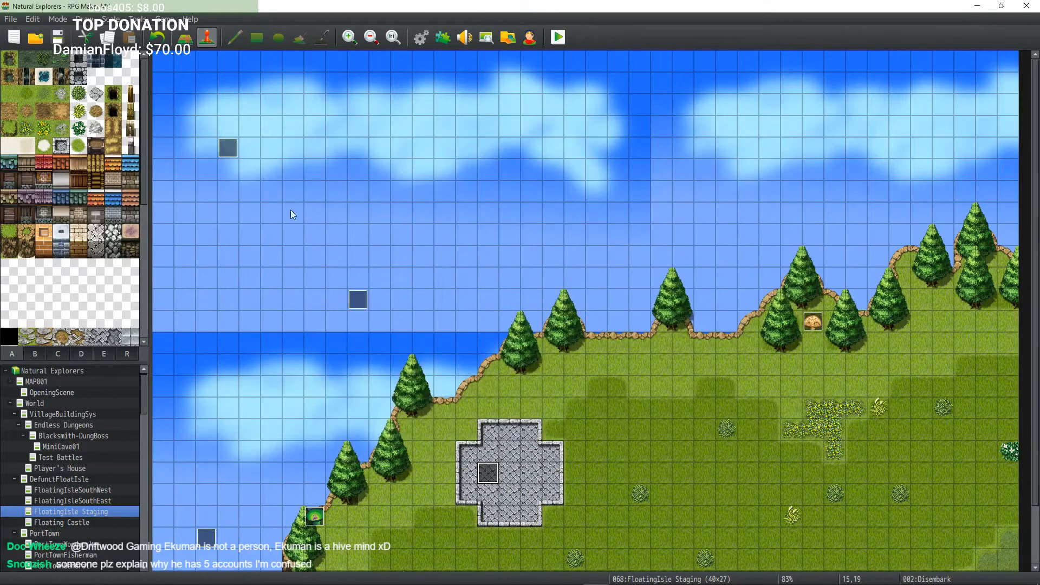
Step: Inspect the Disembark event's Set Event Location command and its chosen map location
{"action": "double_click", "coordinate": [486, 474]}
{"action": "scroll", "coordinate": [612, 356], "scroll_direction": "down", "scroll_amount": 10}
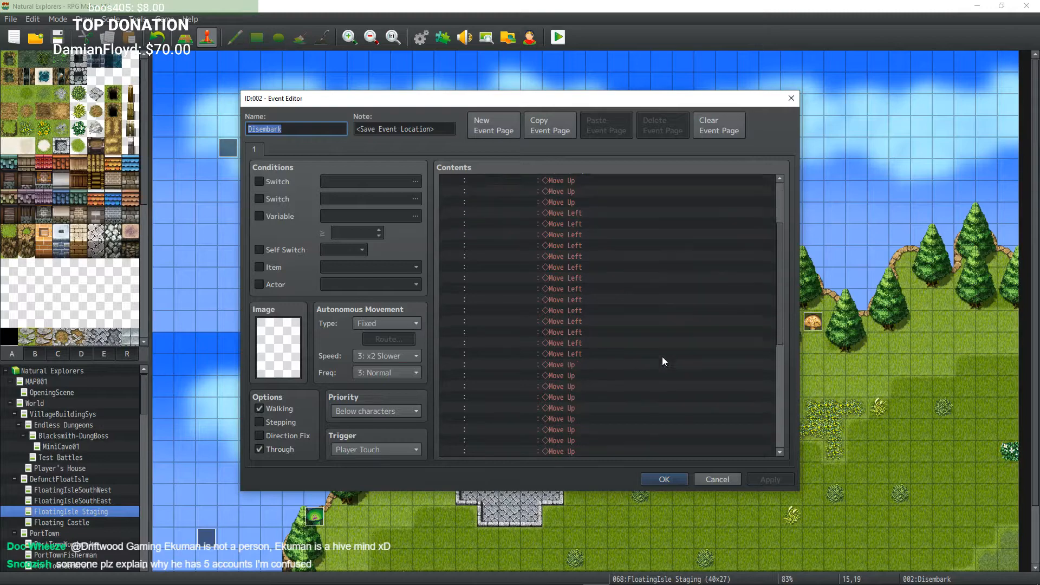
{"action": "left_click_drag", "start_coordinate": [782, 306], "coordinate": [779, 403]}
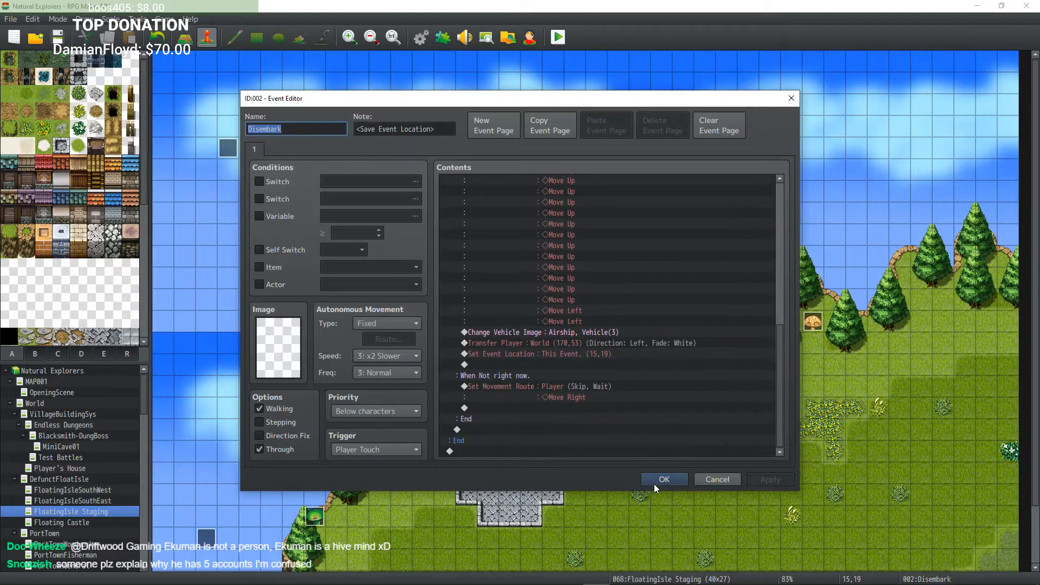
{"action": "left_click", "coordinate": [572, 355]}
{"action": "double_click", "coordinate": [566, 356]}
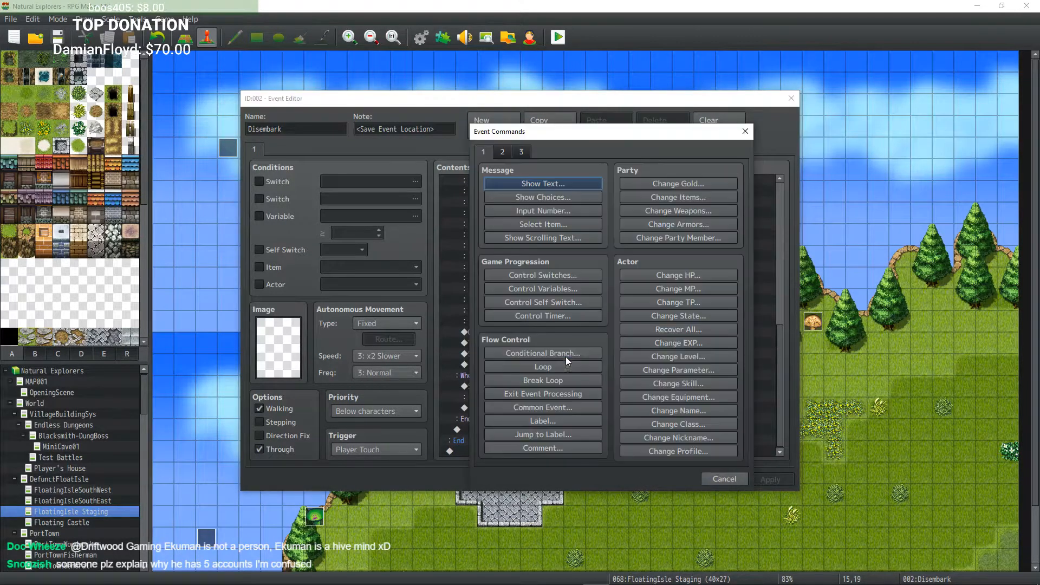
{"action": "left_click", "coordinate": [721, 481]}
{"action": "double_click", "coordinate": [602, 353]}
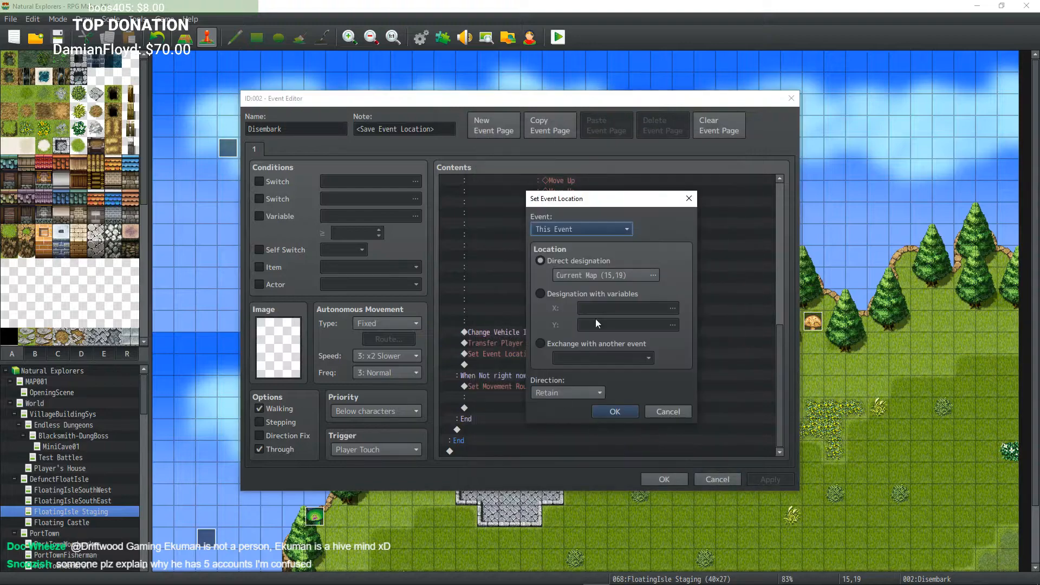
{"action": "left_click", "coordinate": [654, 275]}
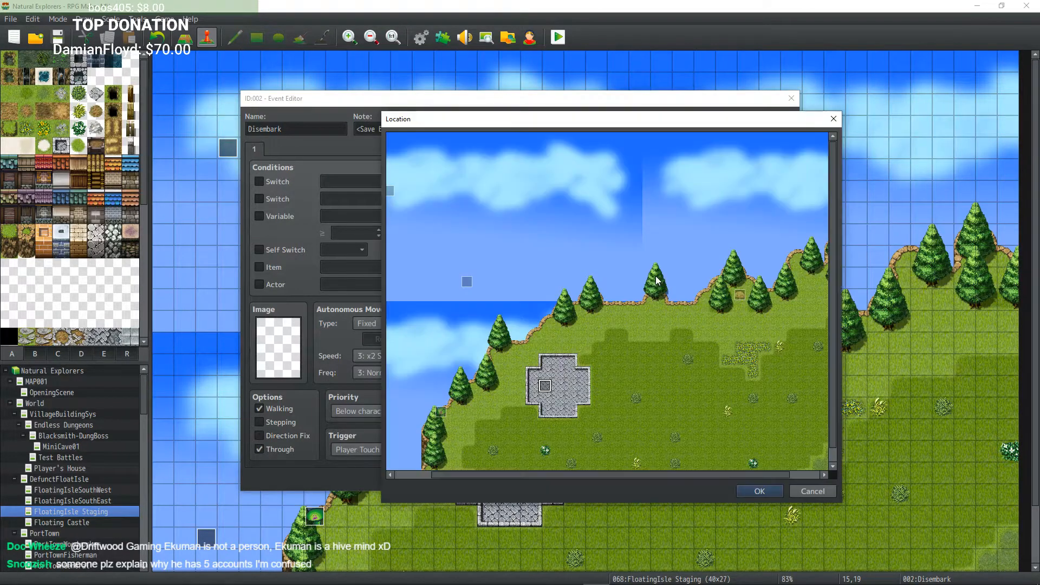
{"action": "left_click", "coordinate": [754, 489]}
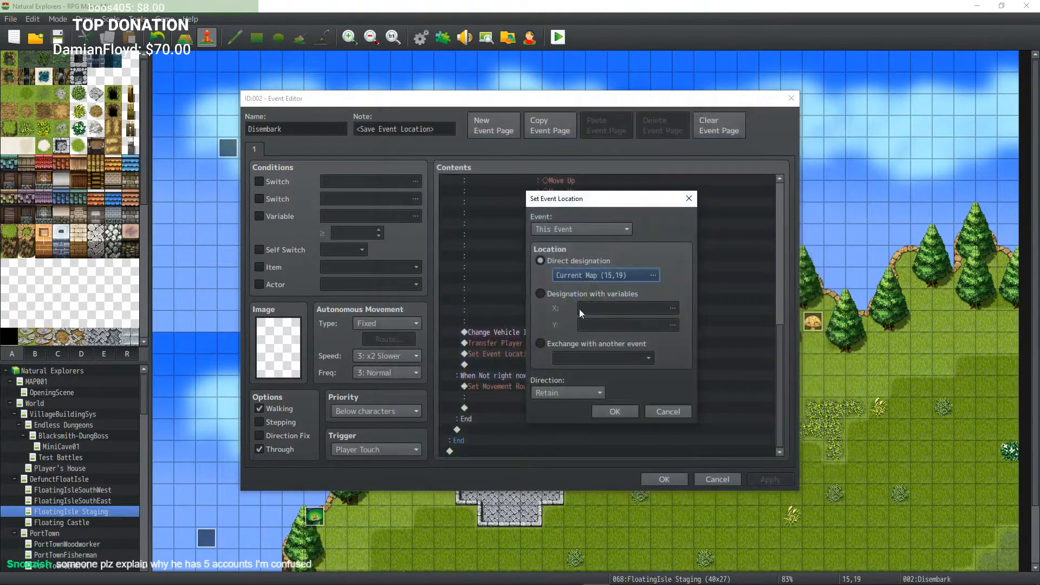
{"action": "left_click", "coordinate": [616, 412]}
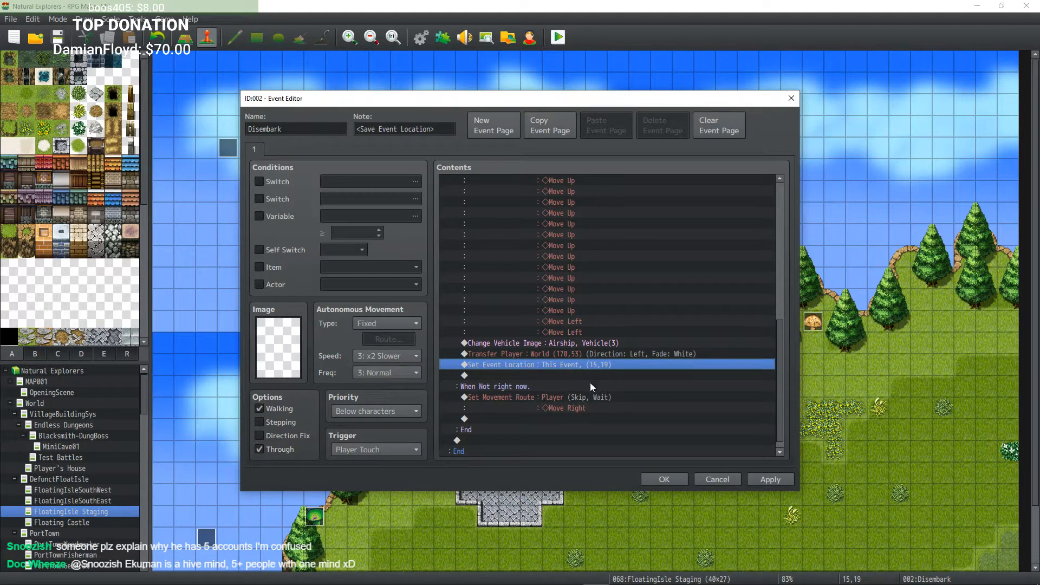
Step: Move the Set Event Location command above the Transfer Player command in the Disembark event and confirm
{"action": "key", "text": "Delete"}
{"action": "left_click", "coordinate": [545, 353]}
{"action": "key", "text": "ctrl+v"}
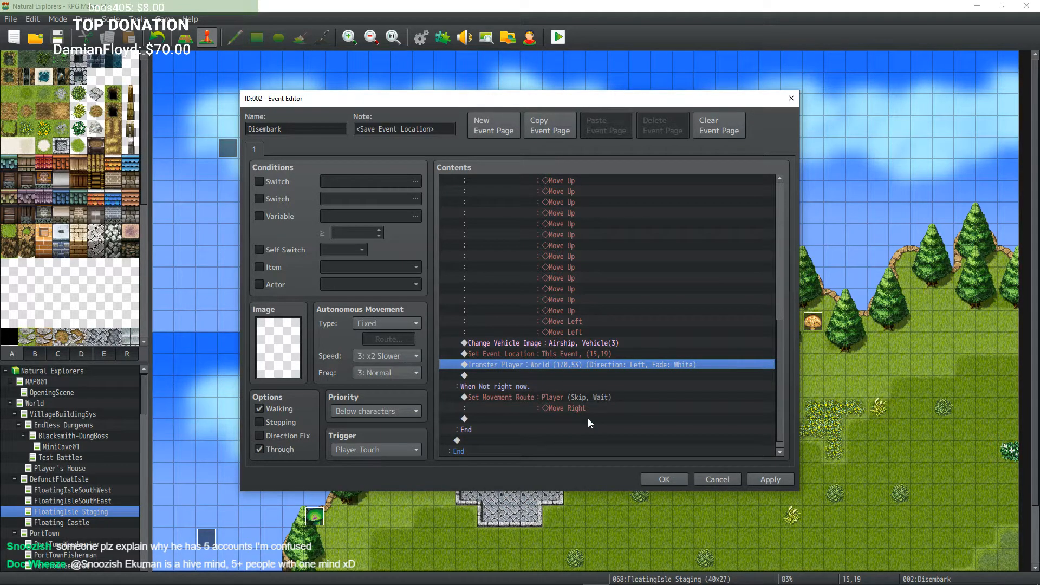
{"action": "scroll", "coordinate": [563, 380], "scroll_direction": "up", "scroll_amount": 10}
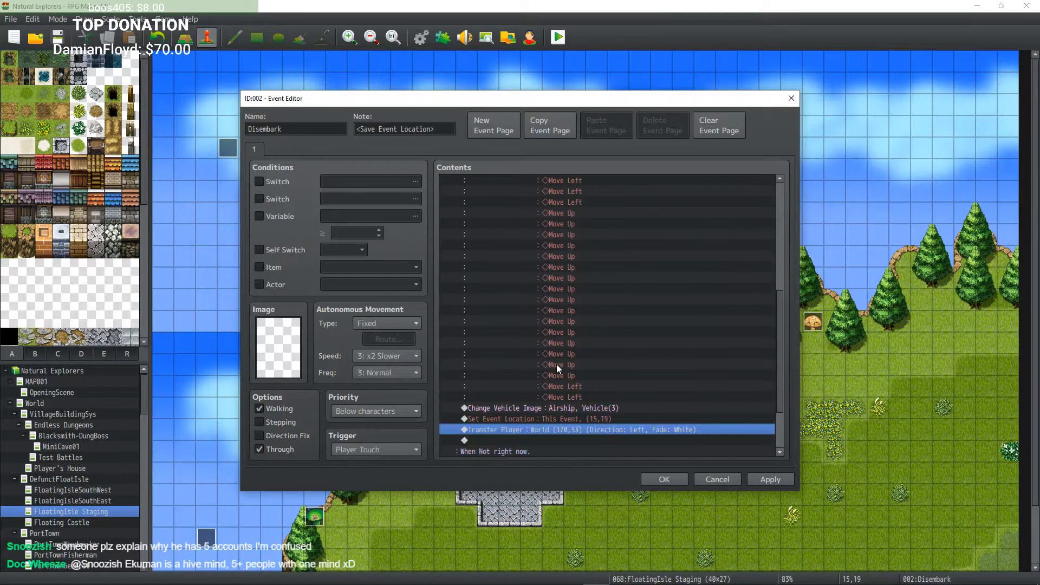
{"action": "left_click", "coordinate": [665, 479]}
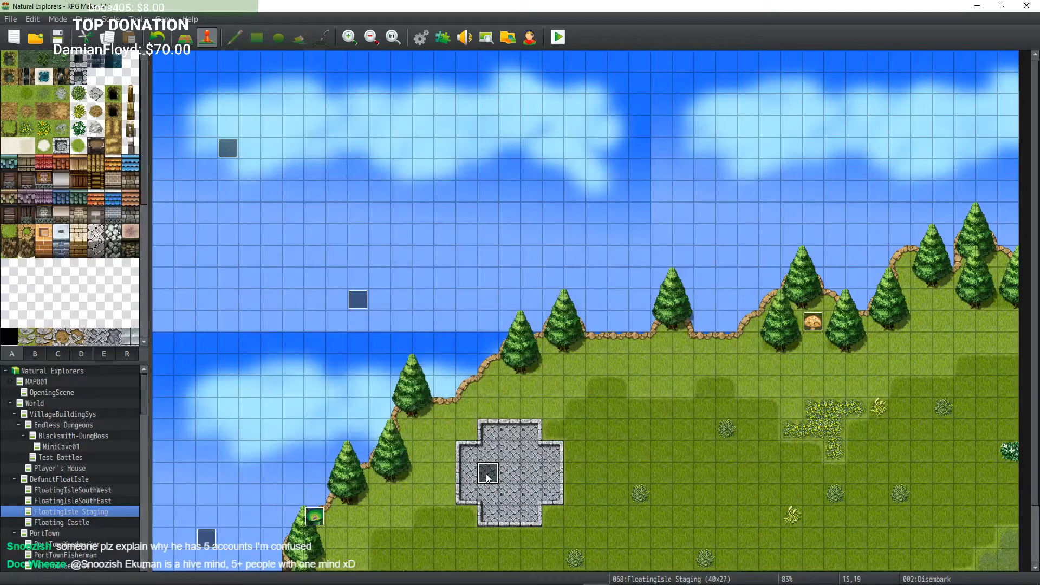
Step: Review the commands of the LandingControl event on the staging map
{"action": "double_click", "coordinate": [362, 302]}
{"action": "scroll", "coordinate": [523, 321], "scroll_direction": "down", "scroll_amount": 15}
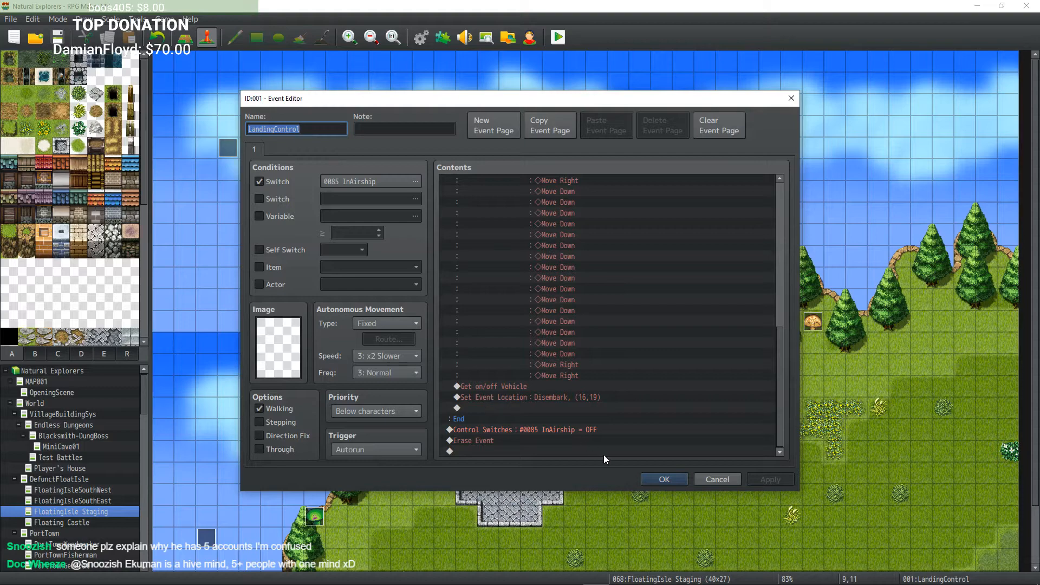
{"action": "left_click", "coordinate": [662, 480]}
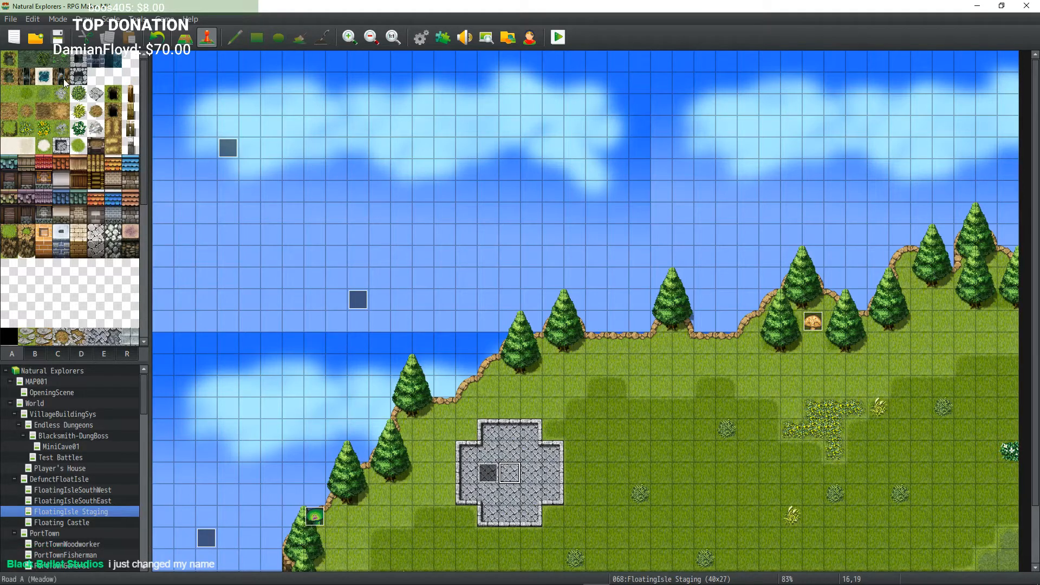
Step: Launch a playtest from the editor and close it at the title screen
{"action": "left_click", "coordinate": [602, 578]}
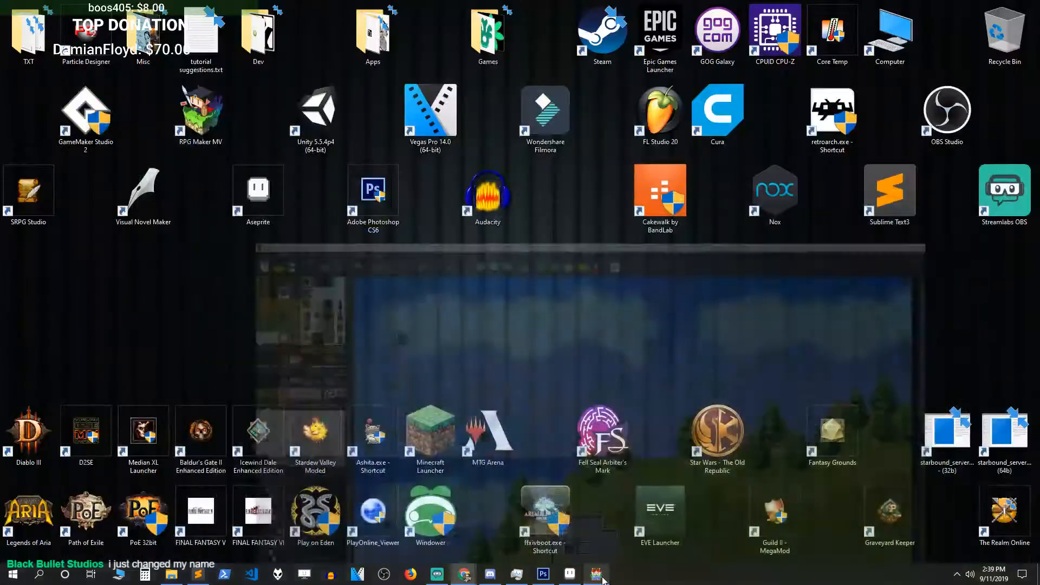
{"action": "left_click", "coordinate": [598, 575]}
{"action": "left_click", "coordinate": [557, 37]}
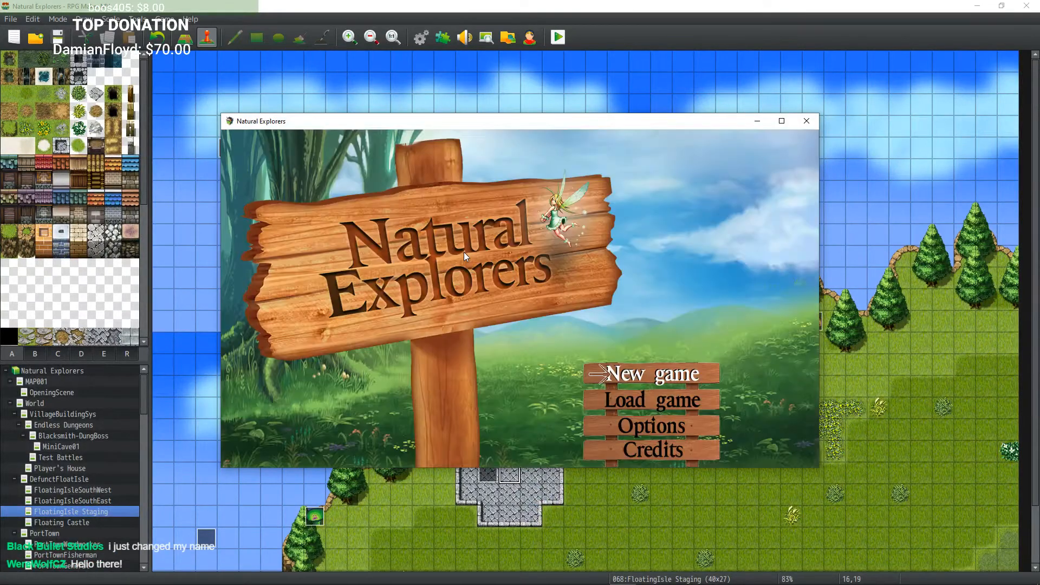
{"action": "left_click", "coordinate": [806, 121]}
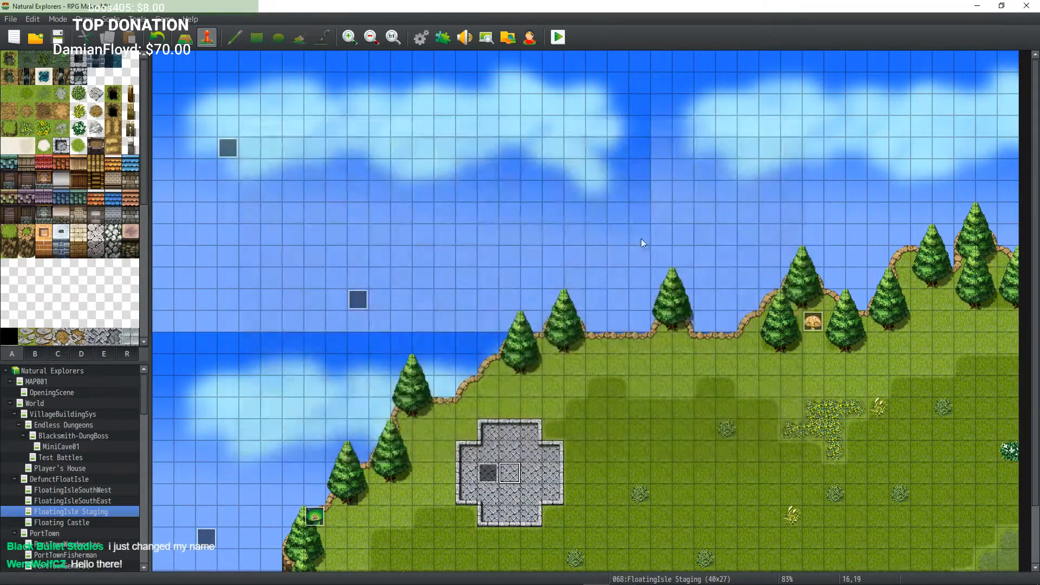
Step: Recheck the command order in the Disembark event and close it
{"action": "double_click", "coordinate": [493, 473]}
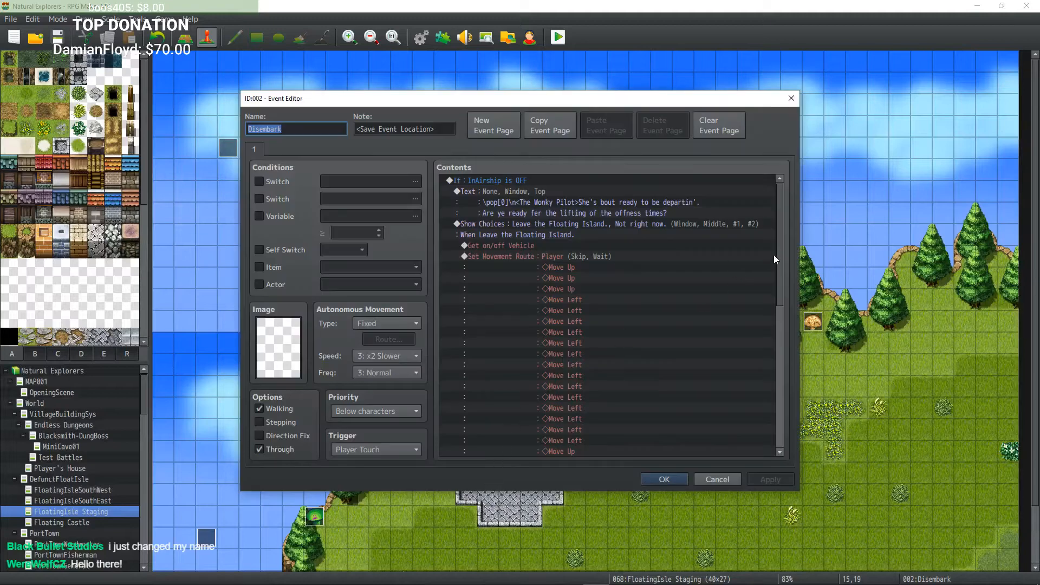
{"action": "left_click_drag", "start_coordinate": [782, 250], "coordinate": [772, 400]}
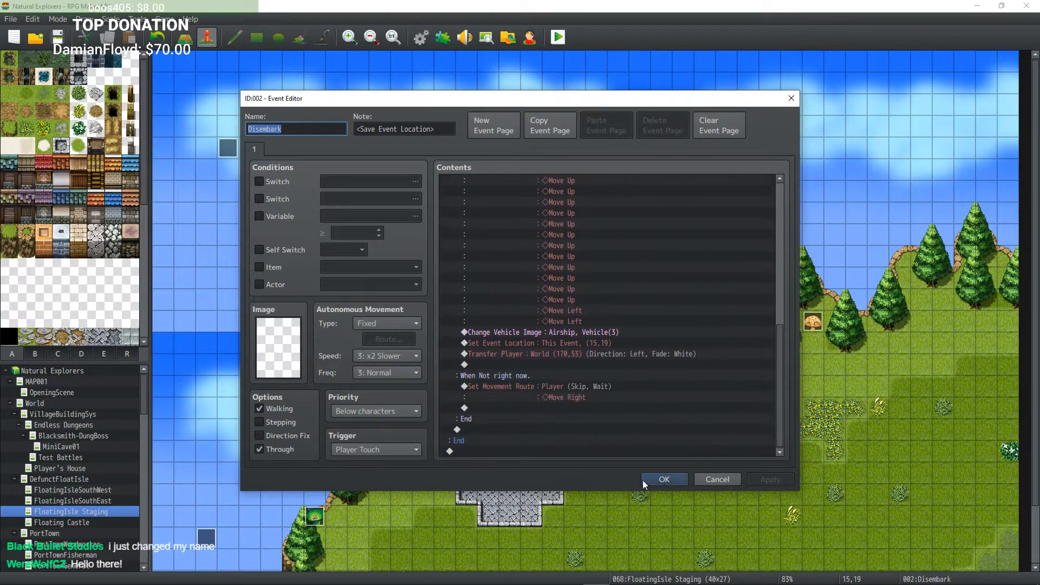
{"action": "left_click", "coordinate": [643, 480]}
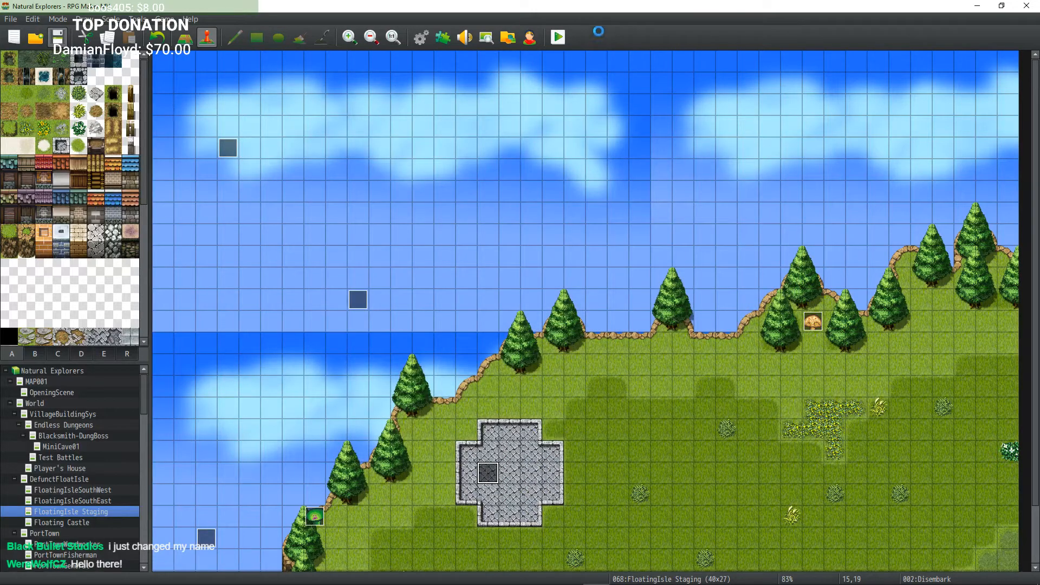
Step: Launch a playtest from the editor and maximize the game window
{"action": "left_click", "coordinate": [560, 37]}
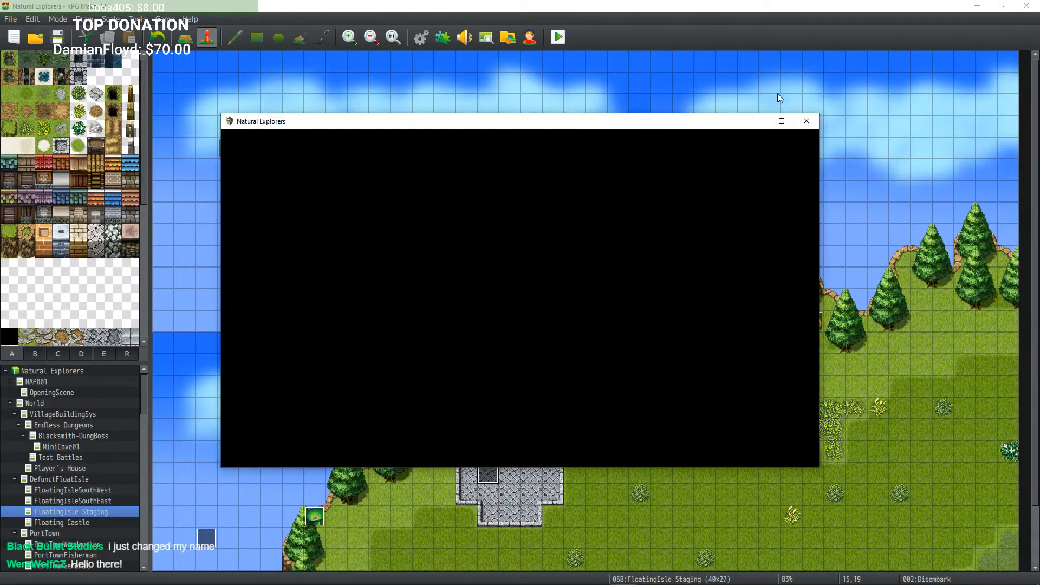
{"action": "left_click", "coordinate": [781, 122]}
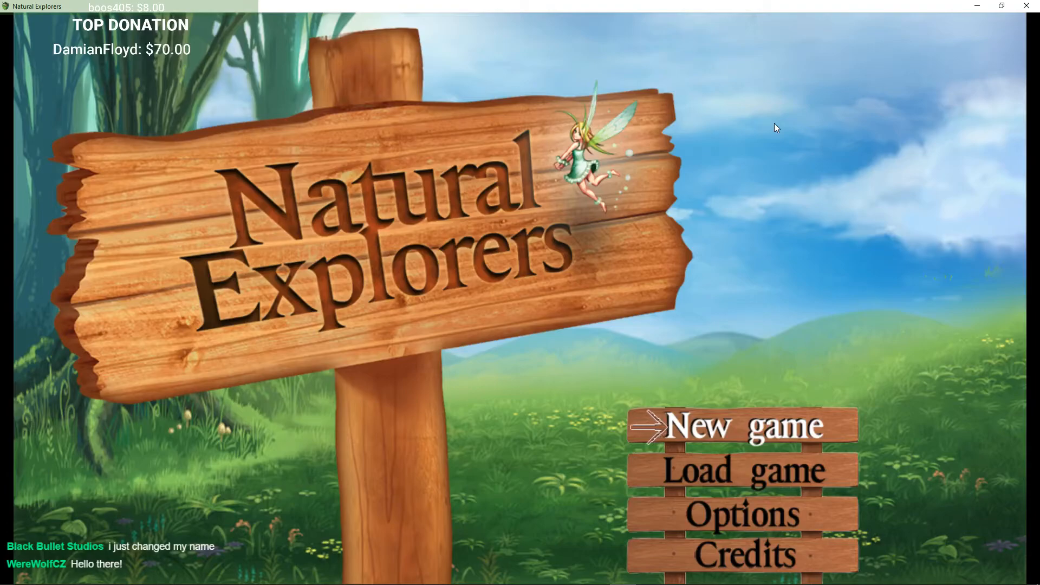
Step: Start a new game as a boy and accept the default hero name
{"action": "key", "text": "Return"}
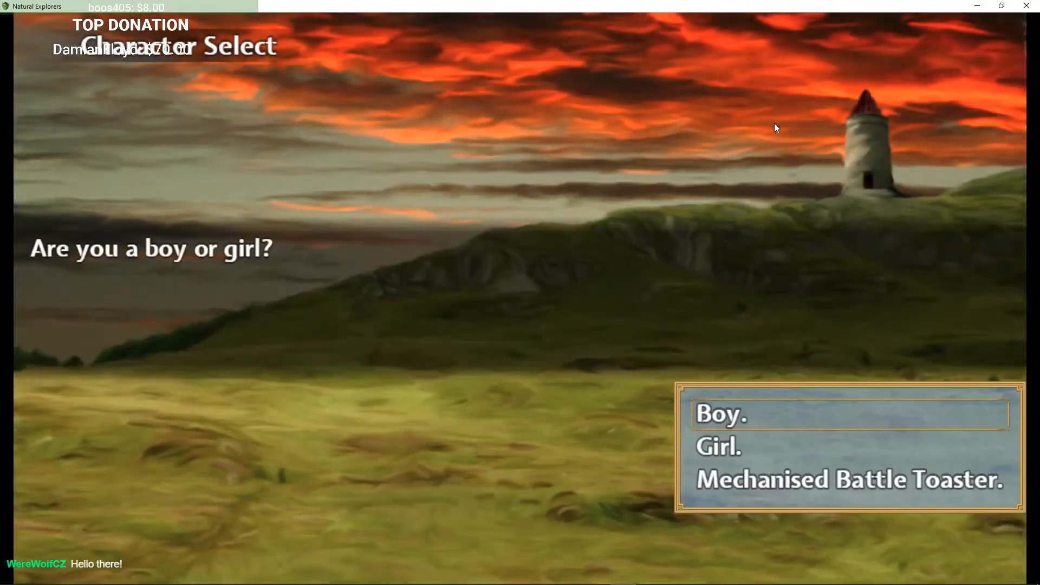
{"action": "key", "text": "Return"}
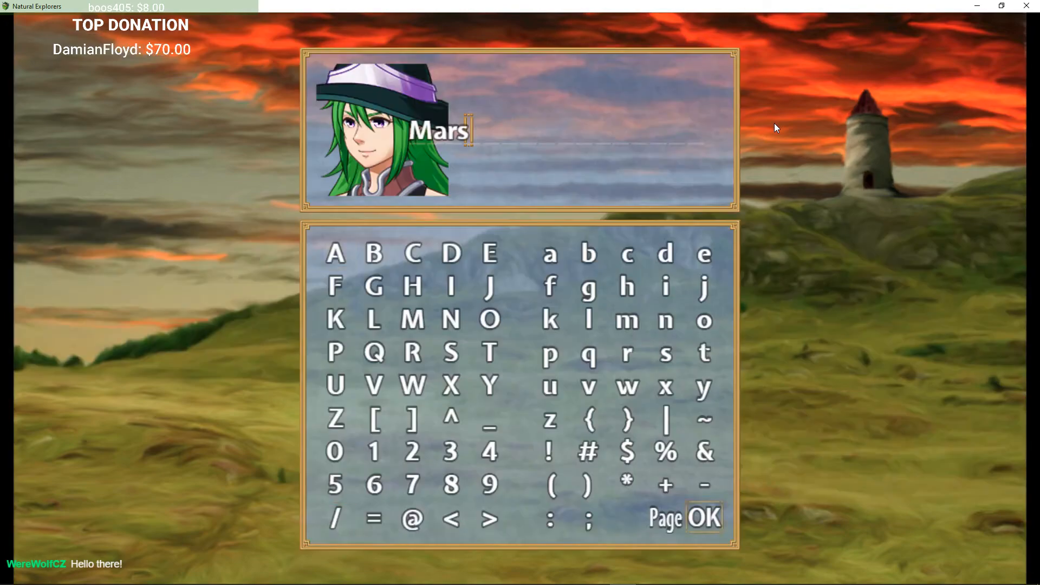
{"action": "key", "text": "Return"}
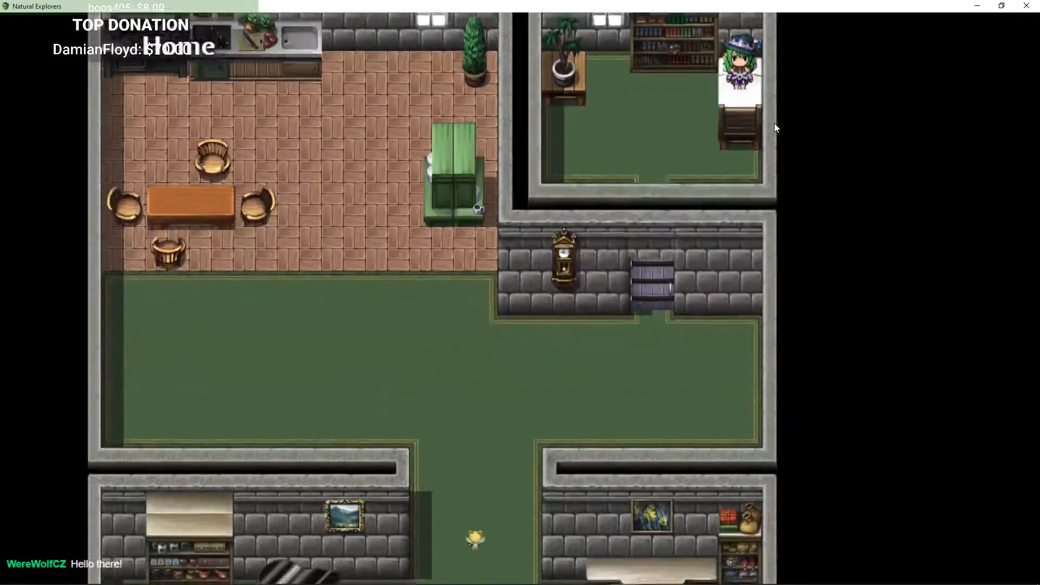
Step: Walk the hero from the home into the classroom tutorial area
{"action": "key", "text": "Right"}
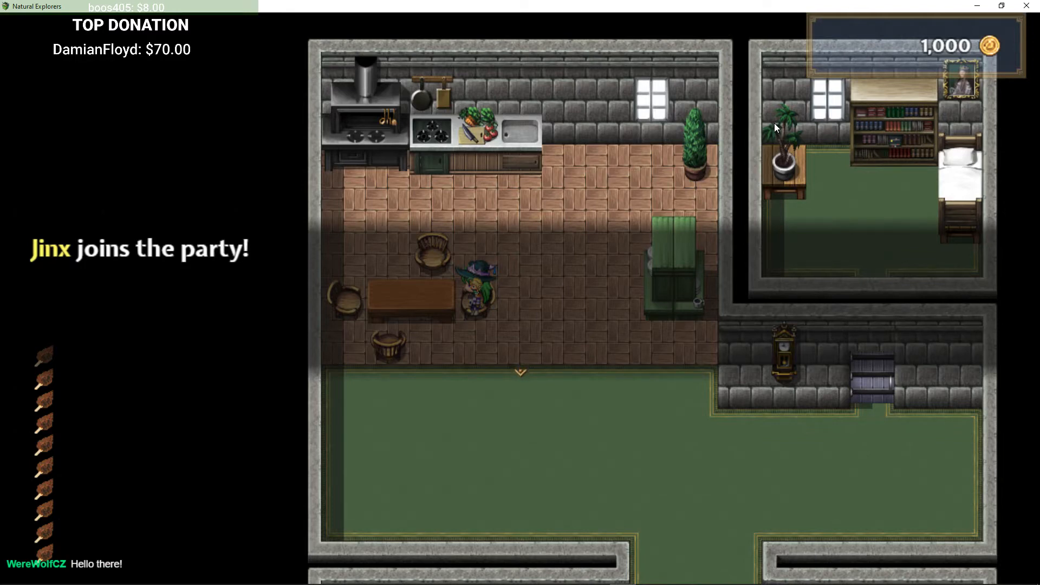
{"action": "key", "text": "Return"}
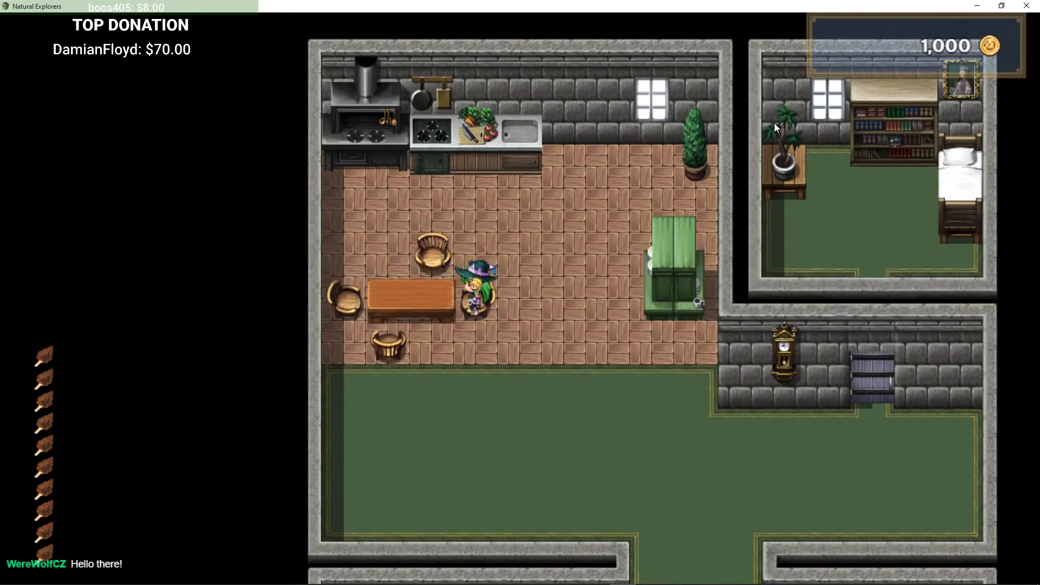
{"action": "key", "text": "Down"}
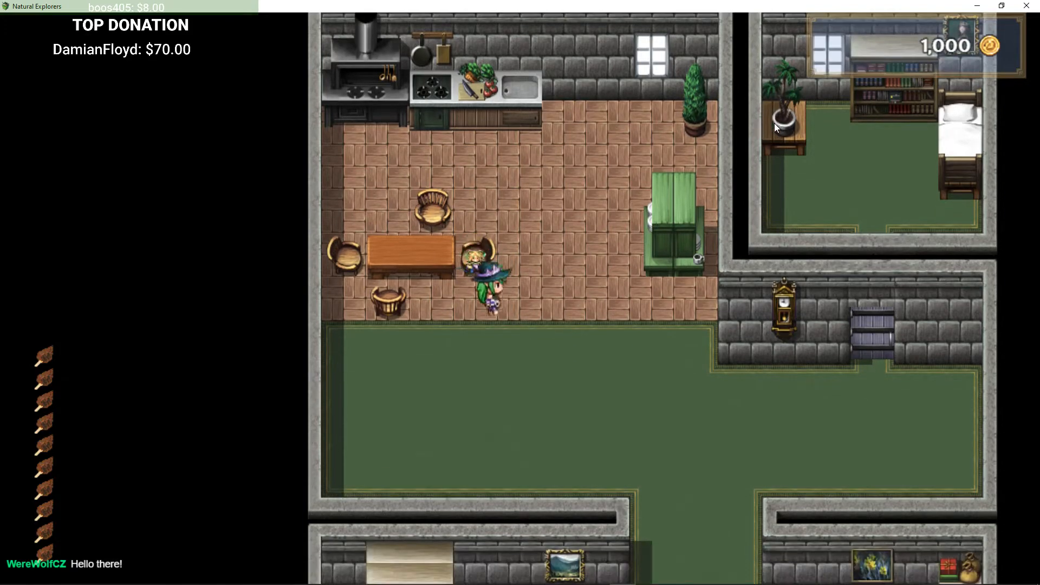
{"action": "key", "text": "Right"}
{"action": "key", "text": "Down"}
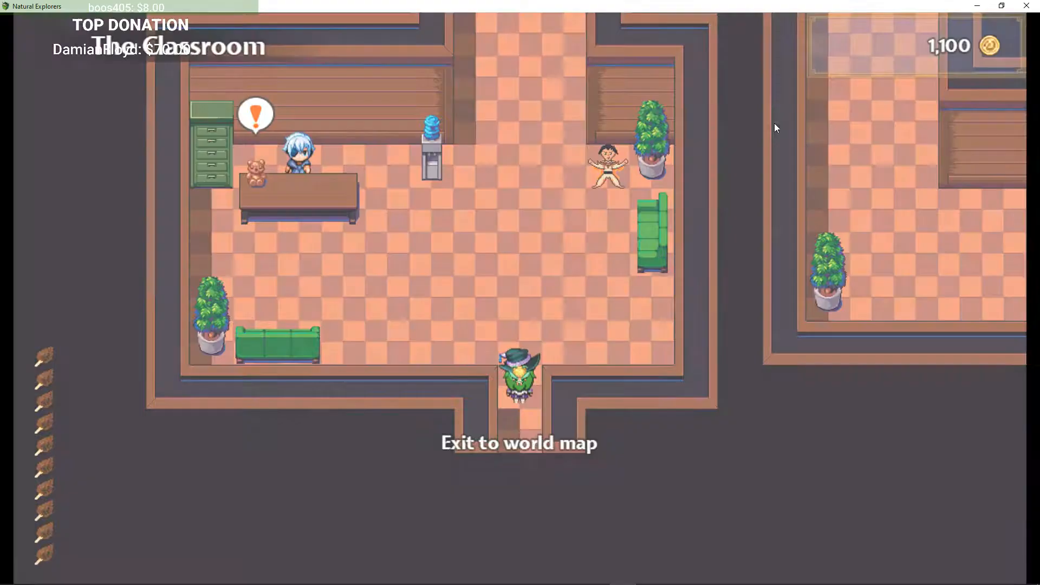
{"action": "key", "text": "Return"}
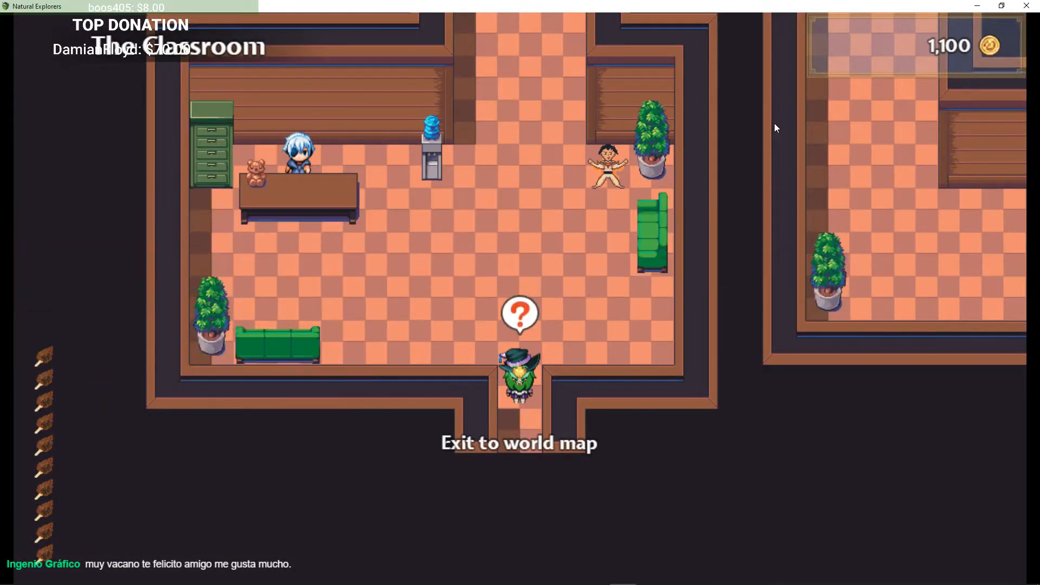
Step: Choose to leave the tutorial zone and exit to the world map
{"action": "key", "text": "Up"}
{"action": "key", "text": "Left"}
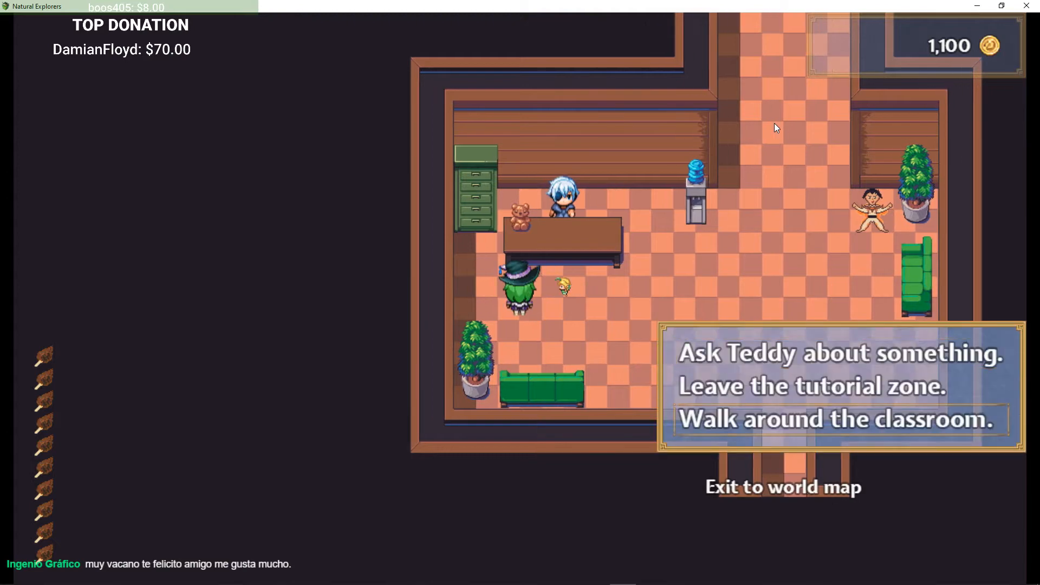
{"action": "key", "text": "Return"}
{"action": "key", "text": "Right"}
{"action": "key", "text": "Down"}
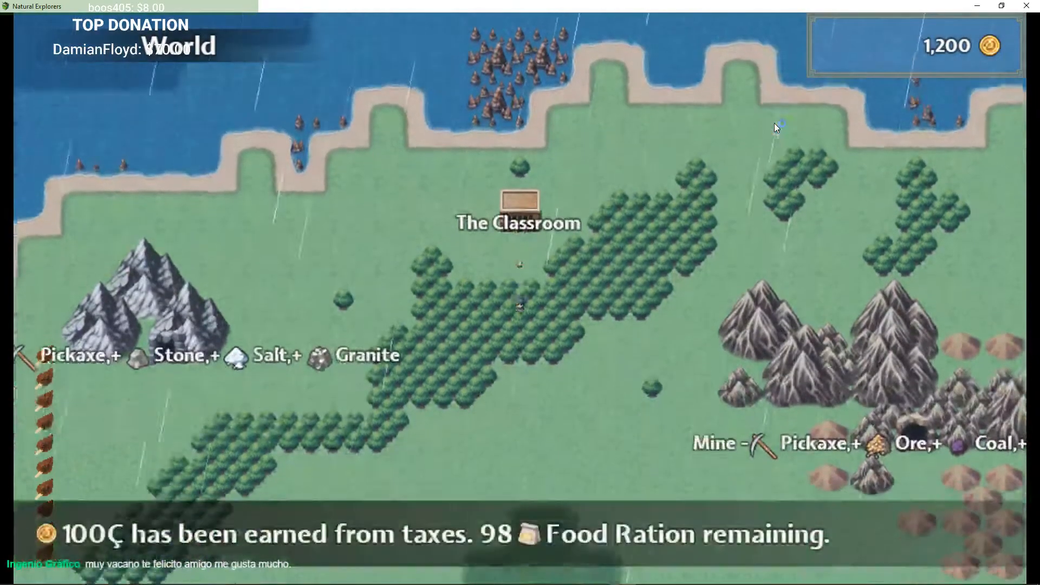
Step: Walk to the airship beside Default Town and board it
{"action": "key", "text": "Down"}
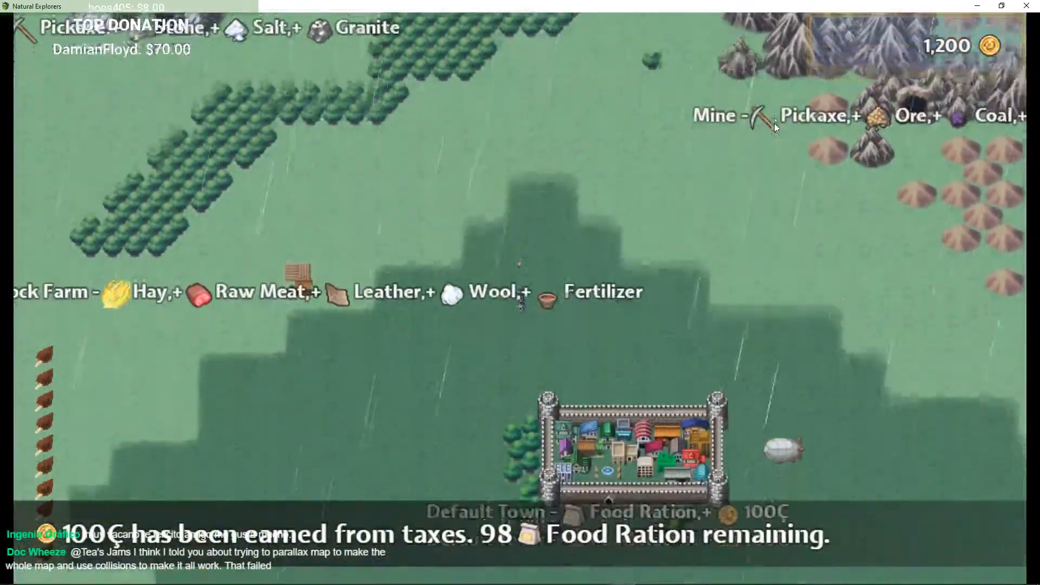
{"action": "key", "text": "Down"}
{"action": "key", "text": "Right"}
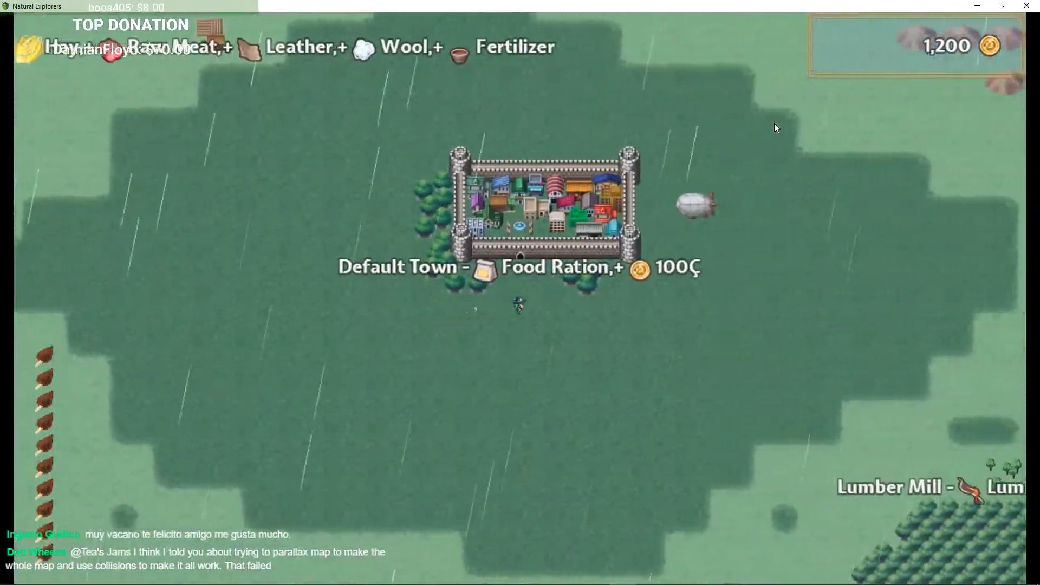
{"action": "key", "text": "Right"}
{"action": "key", "text": "Up"}
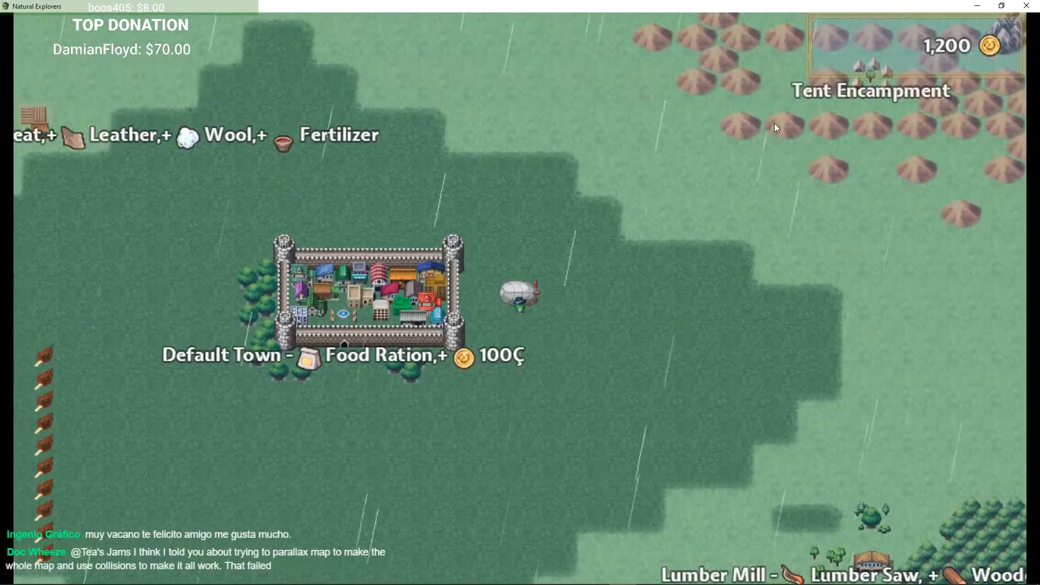
{"action": "key", "text": "Return"}
Step: Fly the airship east across the world map toward the floating island
{"action": "key", "text": "Right"}
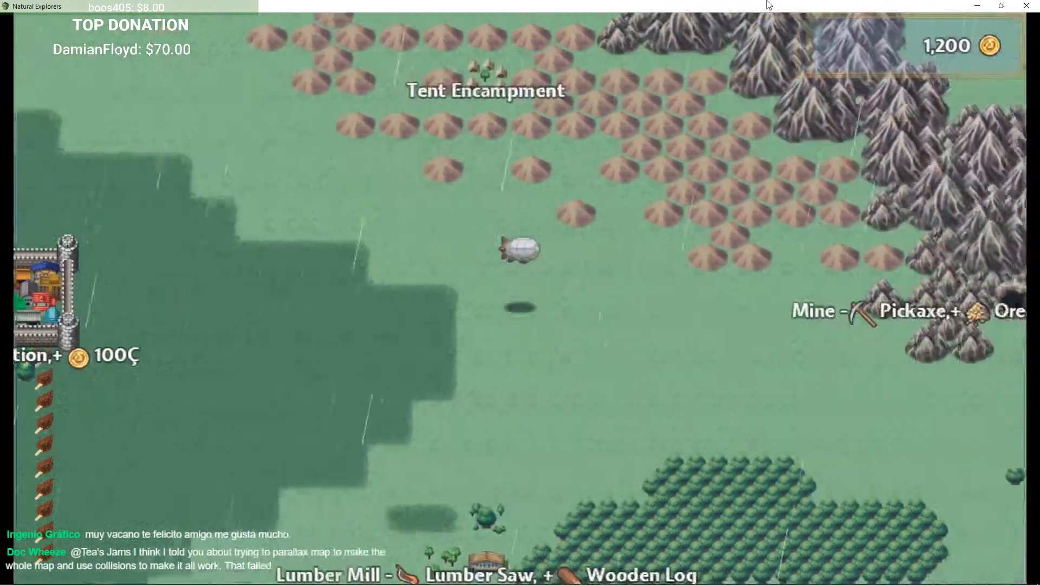
{"action": "key", "text": "Right"}
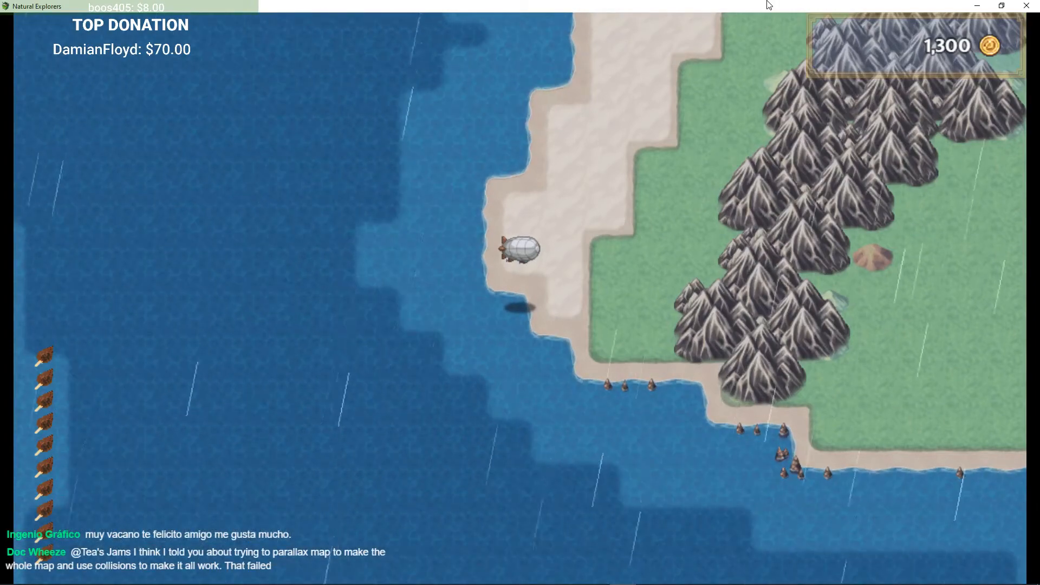
{"action": "key", "text": "Right"}
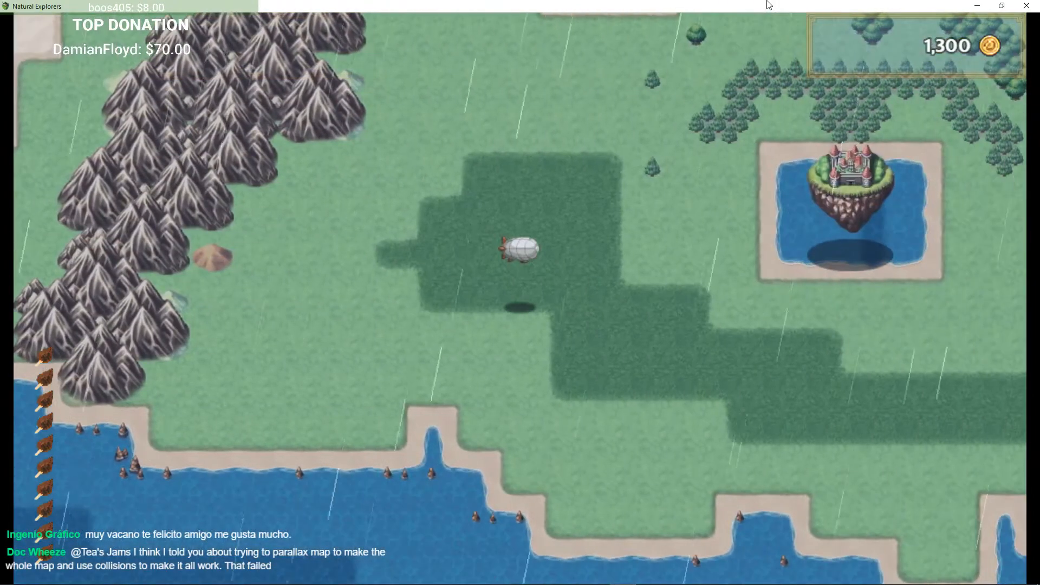
{"action": "key", "text": "Right"}
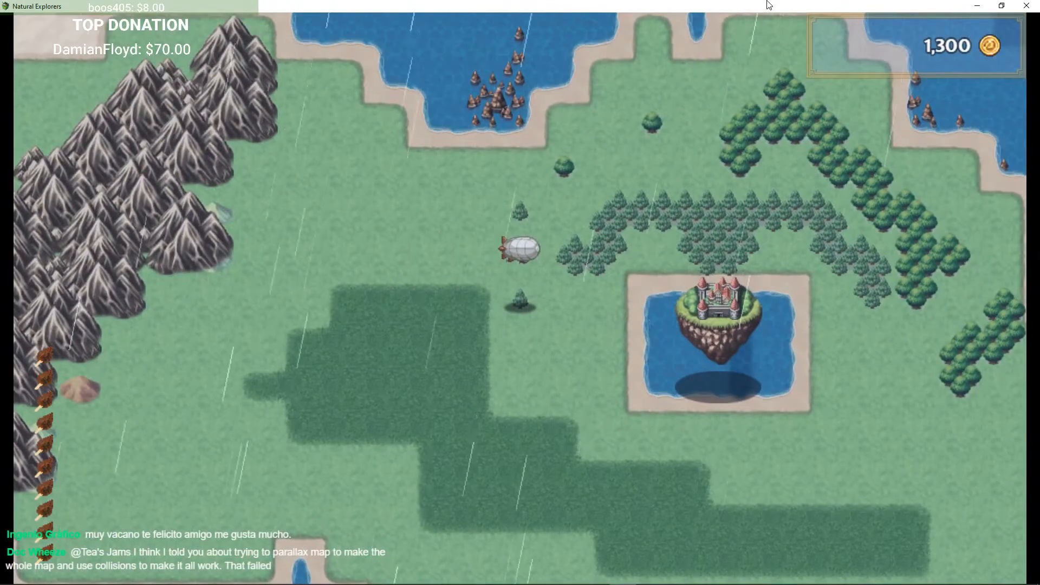
{"action": "key", "text": "Down"}
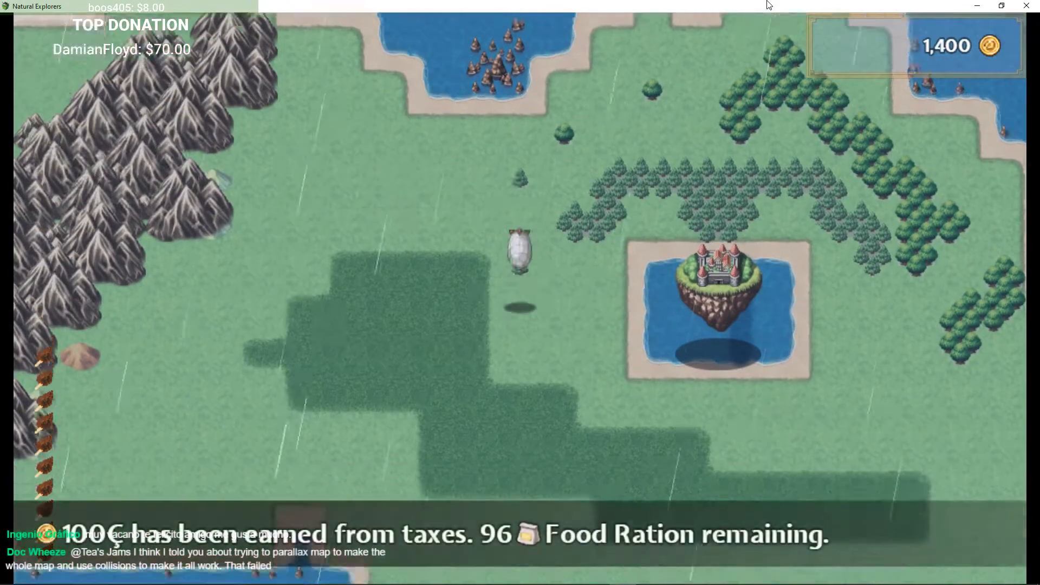
{"action": "key", "text": "Right"}
{"action": "key", "text": "Left"}
{"action": "key", "text": "Return"}
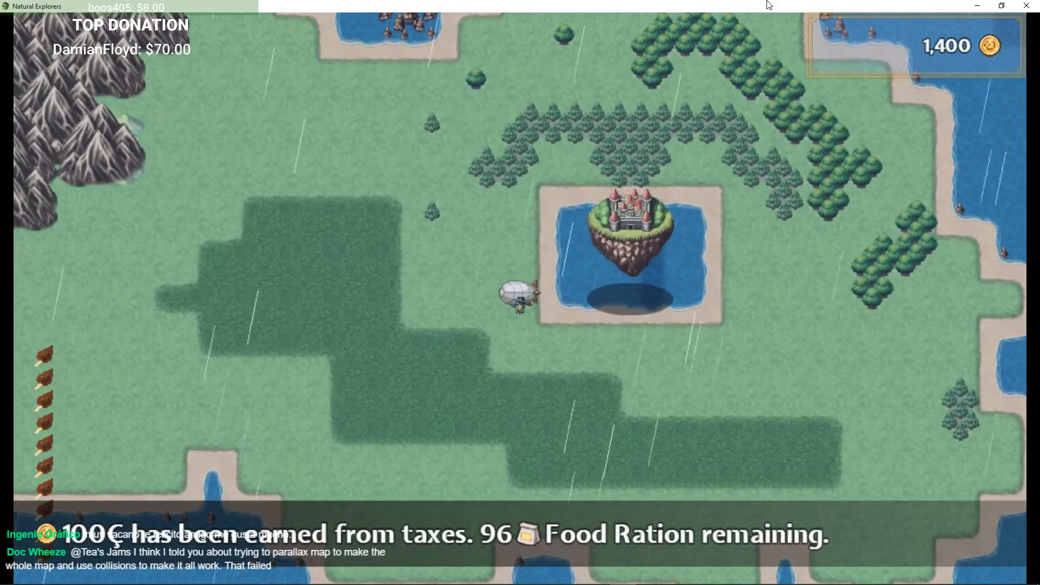
Step: Fly onto the Floating Isle and disembark on its landing zone
{"action": "key", "text": "Left"}
{"action": "key", "text": "Right"}
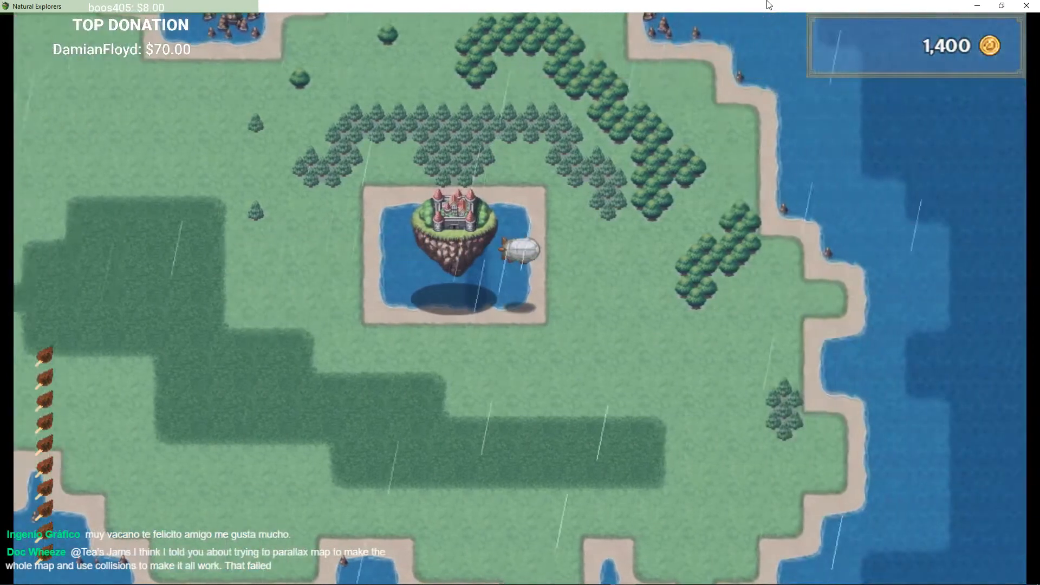
{"action": "key", "text": "Up"}
{"action": "key", "text": "Left"}
{"action": "key", "text": "Right"}
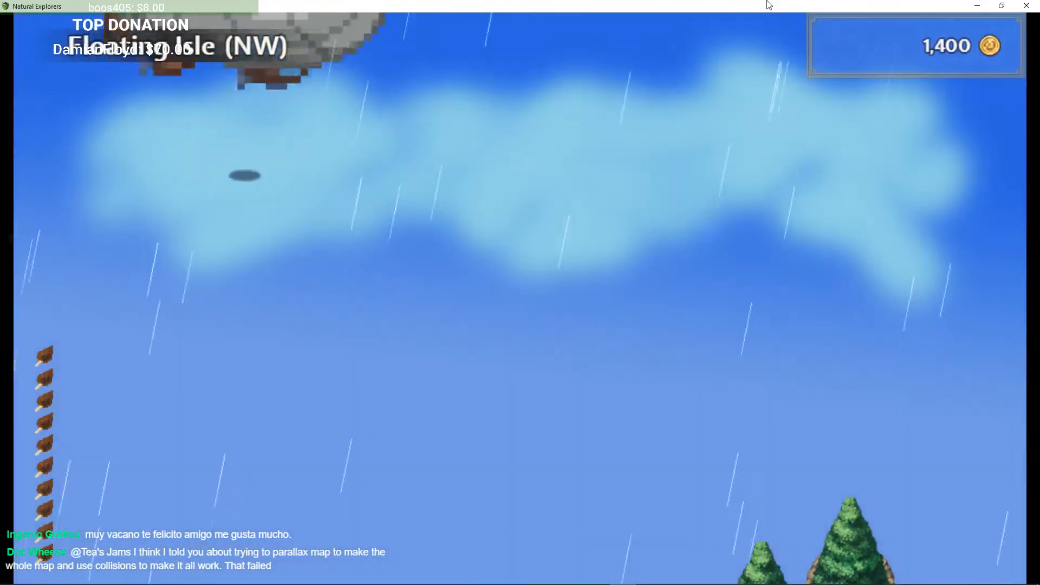
{"action": "key", "text": "Down"}
{"action": "key", "text": "Return"}
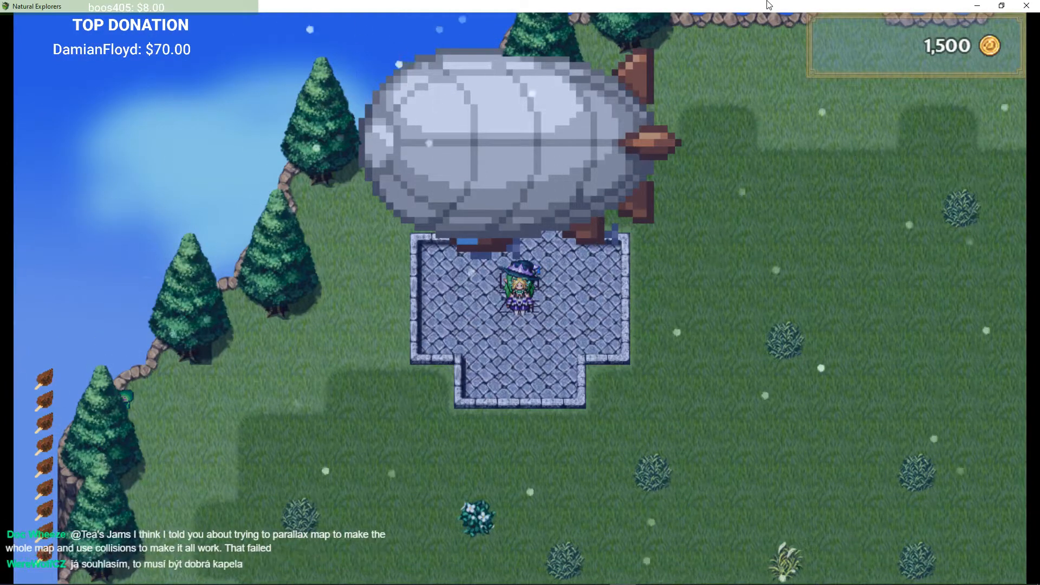
Step: Walk around the landing zone and talk to the Wonky Pilot
{"action": "key", "text": "Down"}
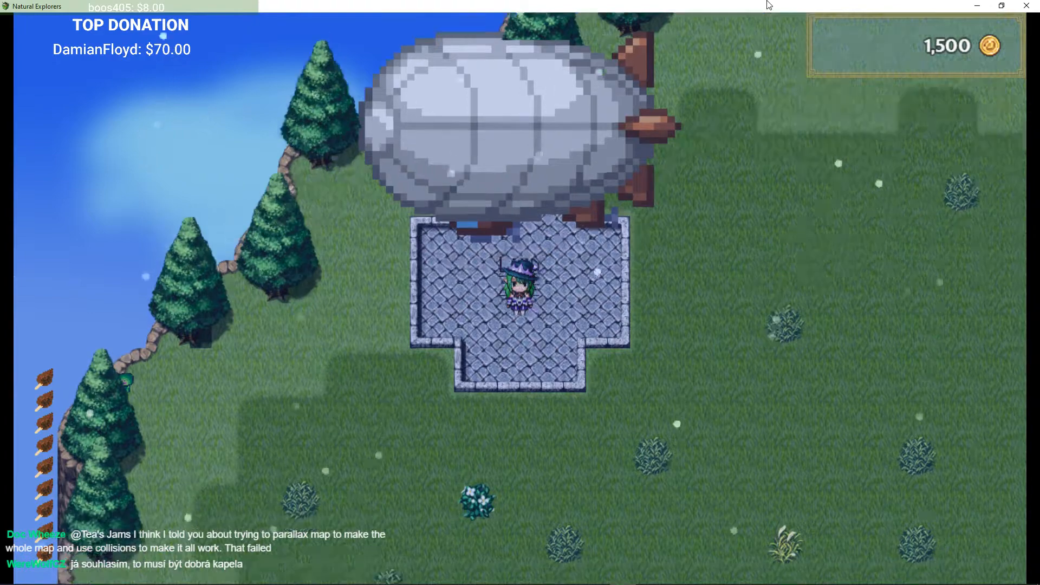
{"action": "key", "text": "Up"}
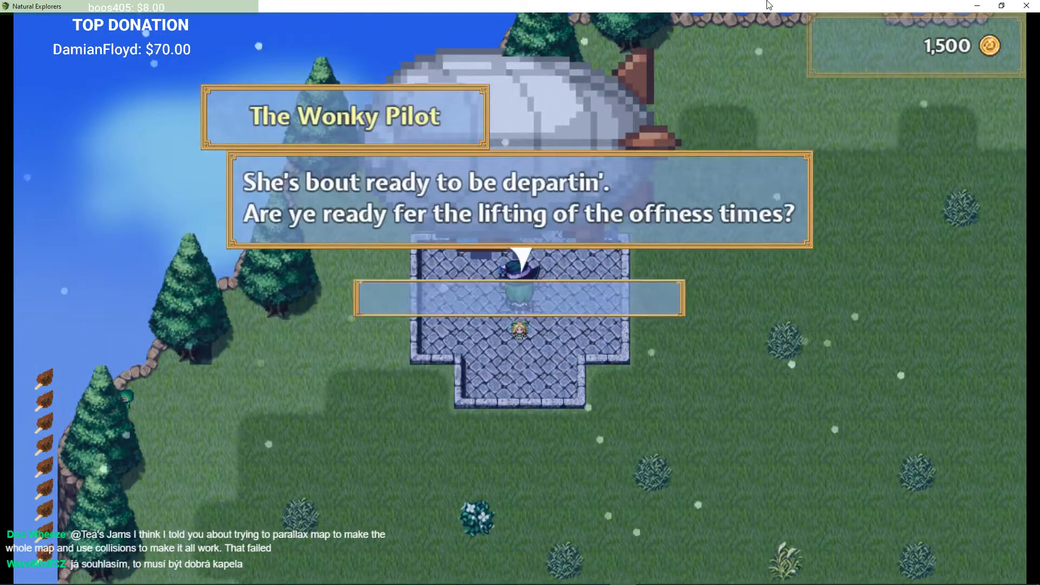
{"action": "key", "text": "Return"}
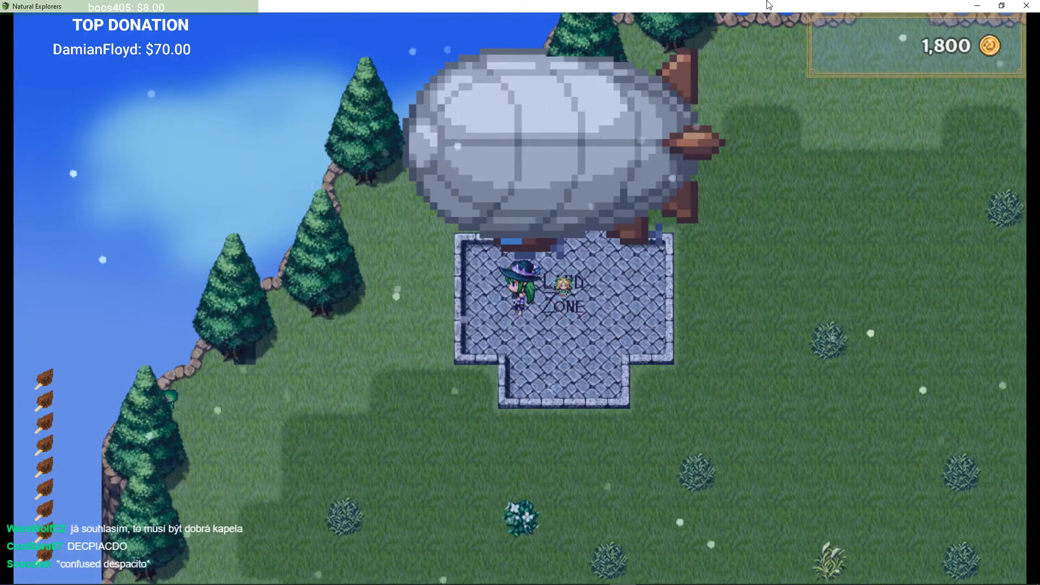
Step: Walk off the landing zone across the island's map transitions and back
{"action": "key", "text": "Left"}
{"action": "key", "text": "Right"}
{"action": "key", "text": "Down"}
{"action": "key", "text": "Down"}
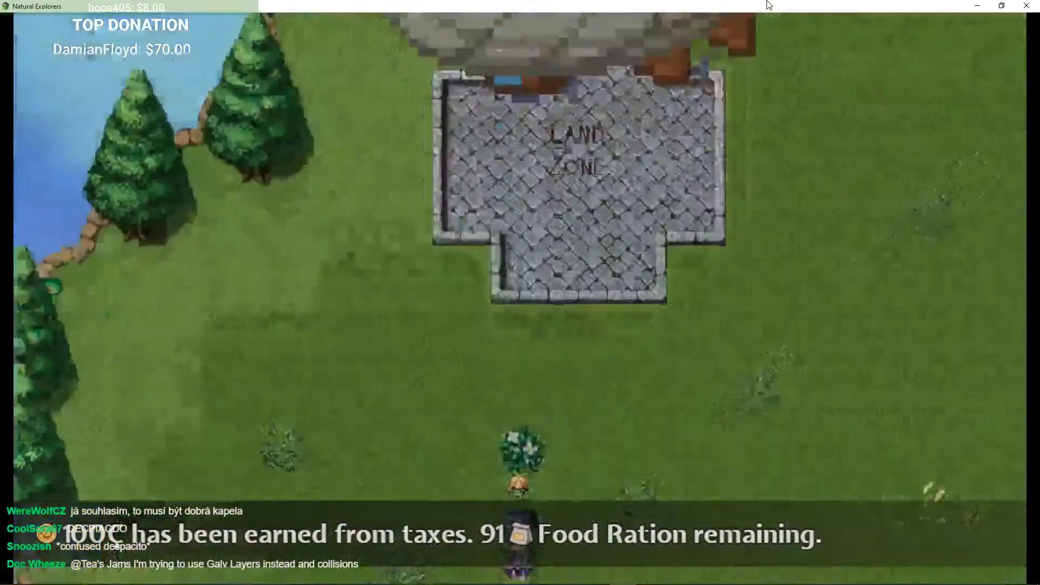
{"action": "key", "text": "Up"}
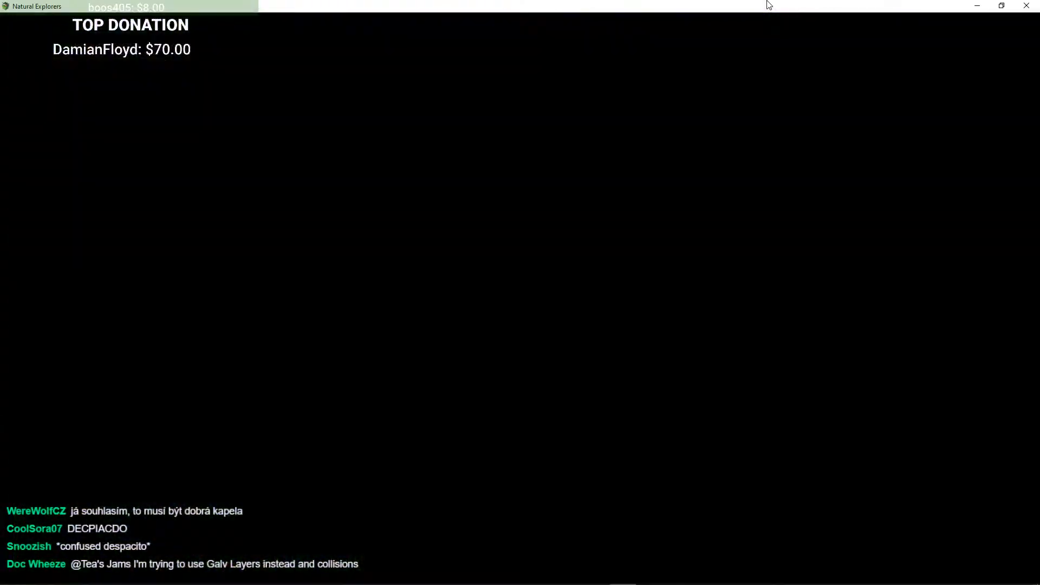
{"action": "key", "text": "Up"}
{"action": "key", "text": "Left"}
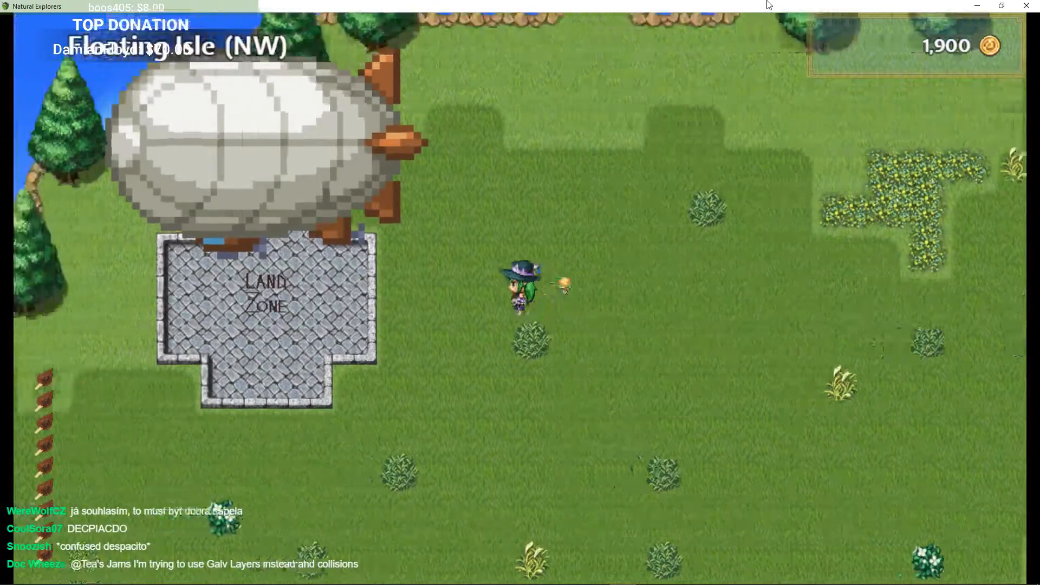
Step: Talk to the pilot again and answer his prompt about leaving the Floating Island
{"action": "key", "text": "Return"}
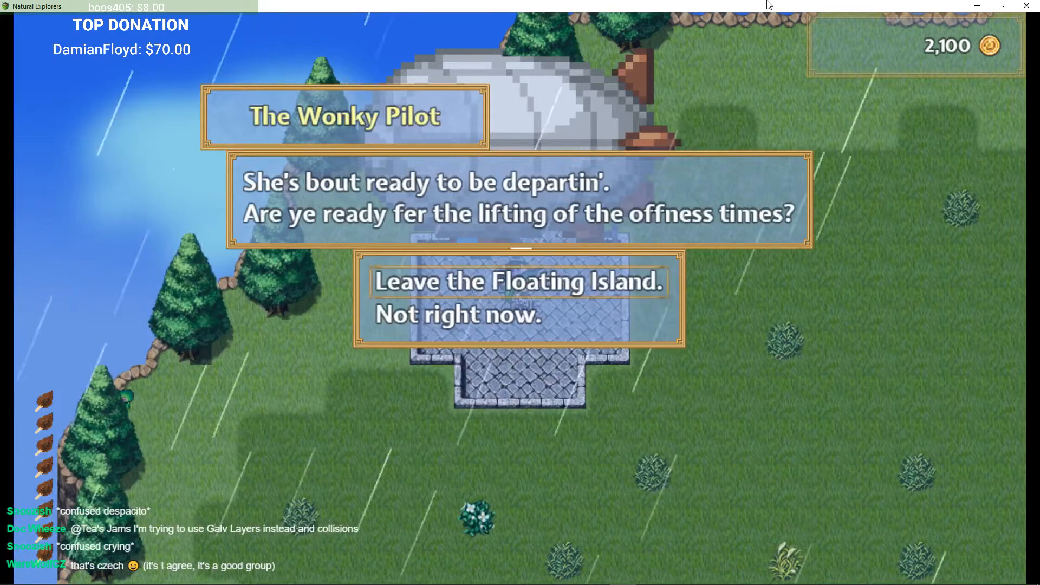
{"action": "key", "text": "Return"}
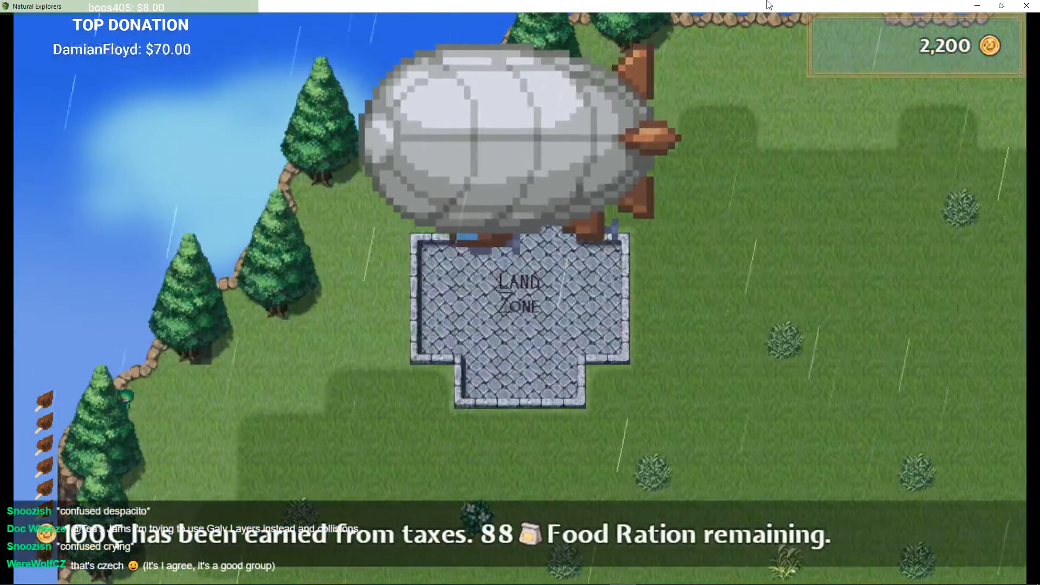
Step: Walk east across the island's map edge and return
{"action": "key", "text": "Right"}
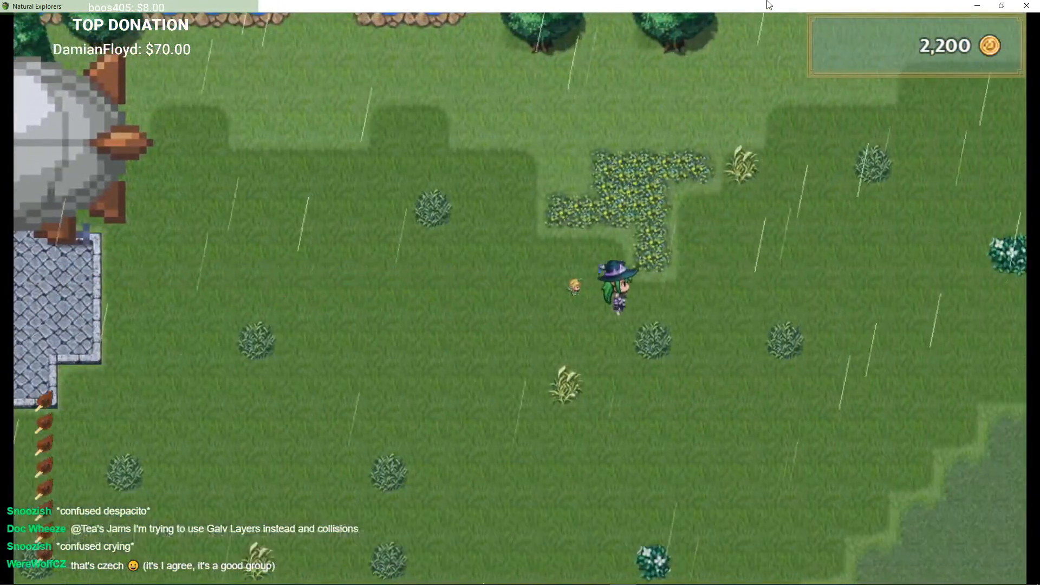
{"action": "key", "text": "Right"}
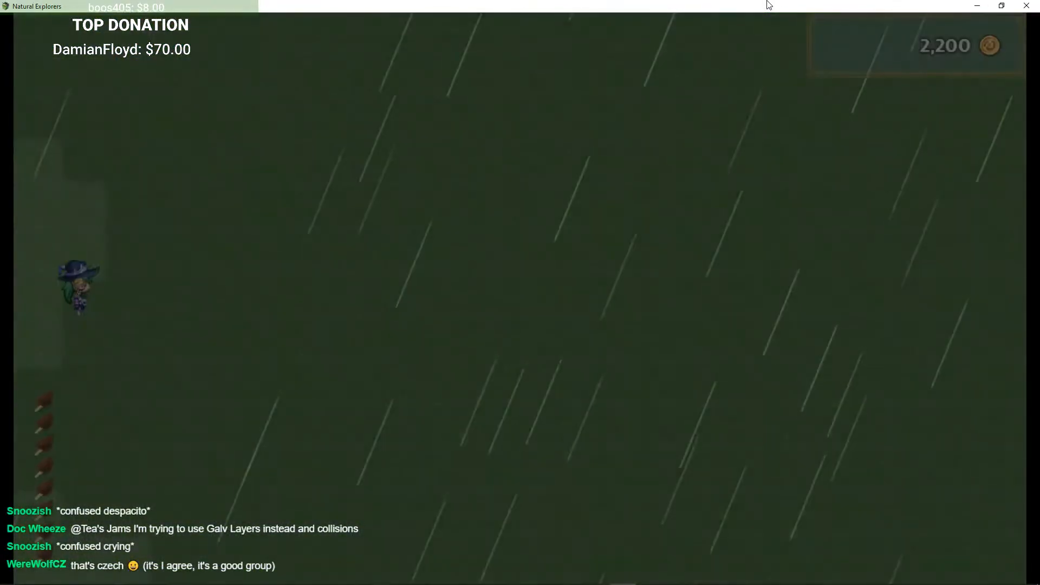
{"action": "key", "text": "Left"}
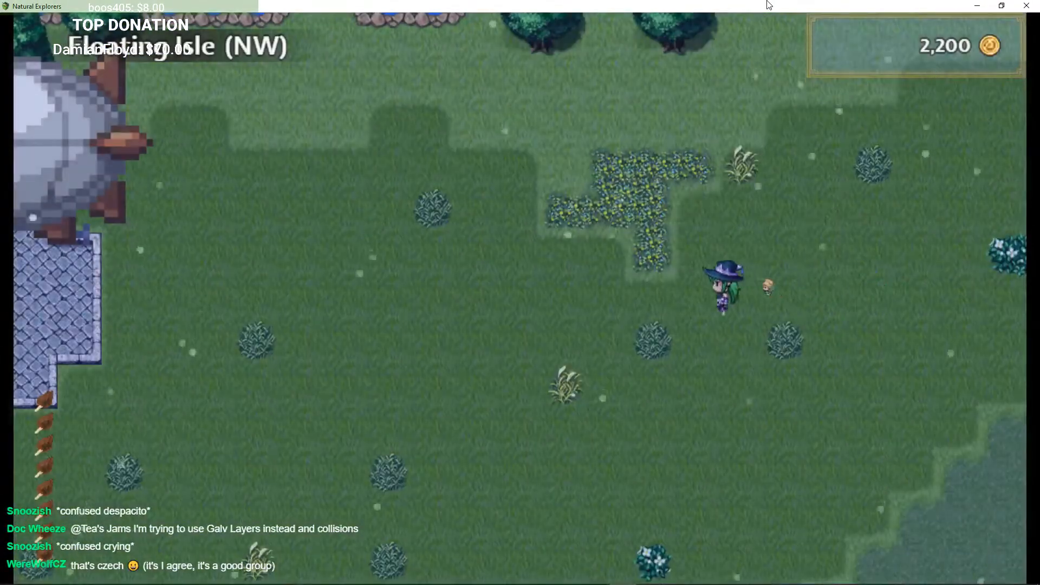
Step: Walk back onto the landing zone and board the airship to leave the Floating Island
{"action": "key", "text": "Left"}
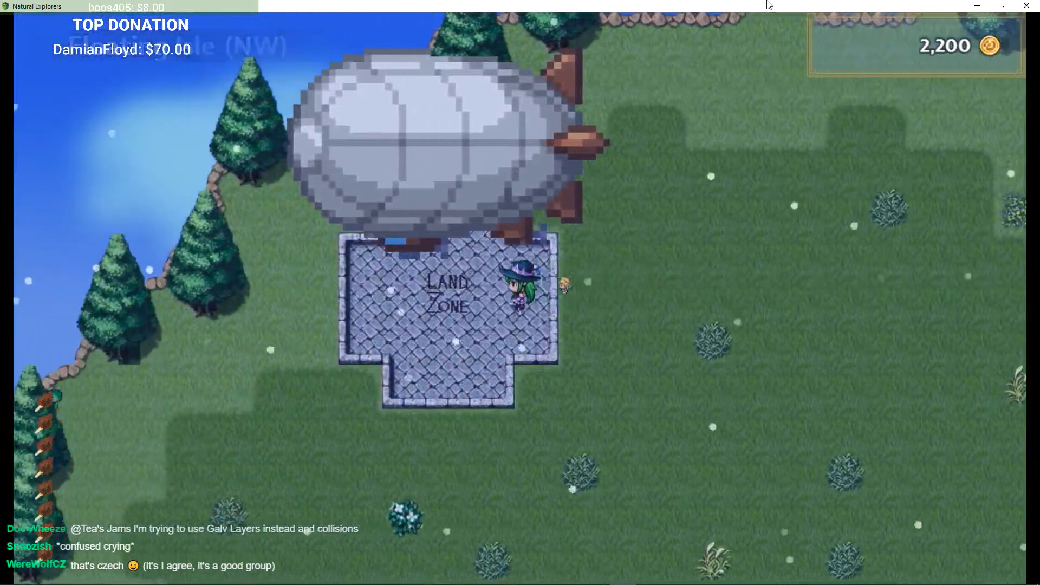
{"action": "key", "text": "Return"}
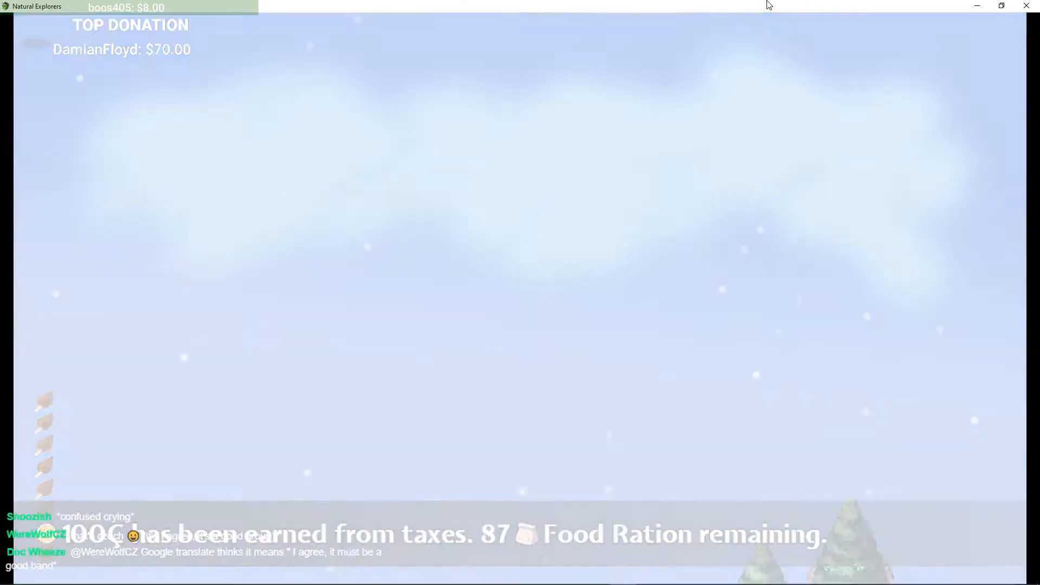
Step: Fly the airship over the sea and down to the mainland around the castle and village fields
{"action": "key", "text": "Down"}
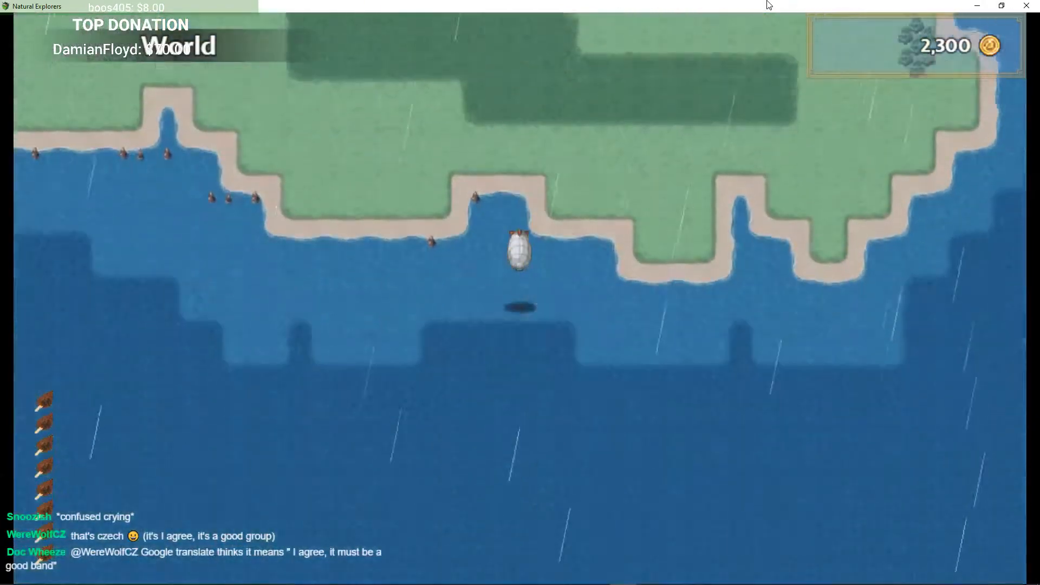
{"action": "key", "text": "Up"}
{"action": "key", "text": "Right"}
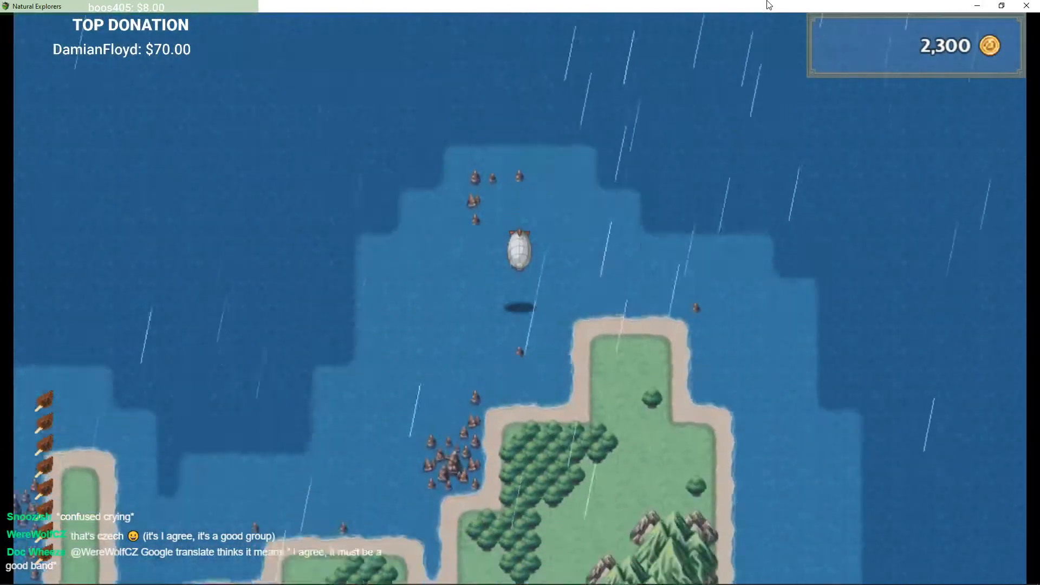
{"action": "key", "text": "Left"}
{"action": "key", "text": "Down"}
{"action": "key", "text": "Right"}
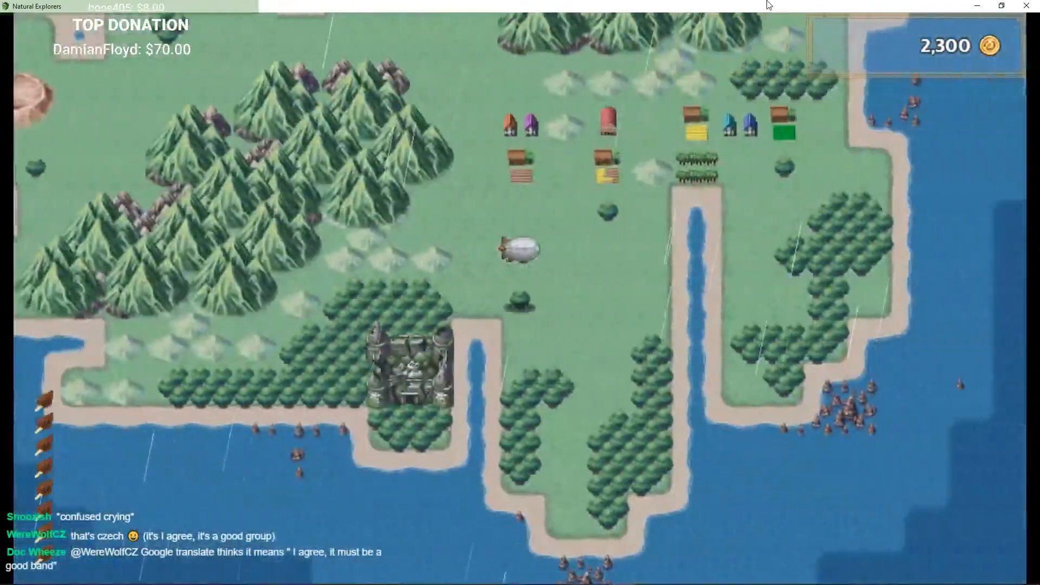
{"action": "key", "text": "Left"}
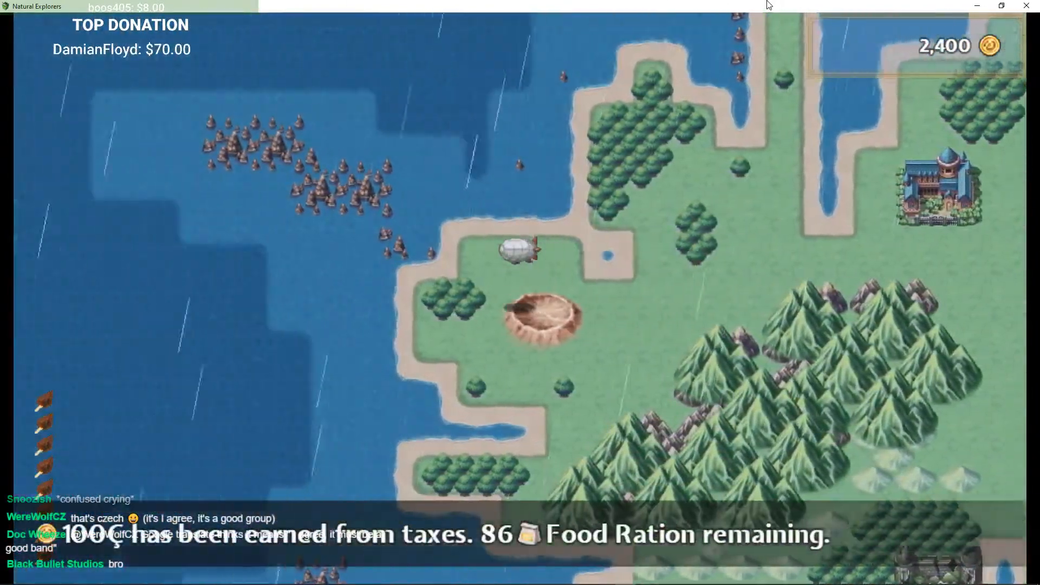
{"action": "key", "text": "Right"}
{"action": "key", "text": "Up"}
{"action": "key", "text": "Down"}
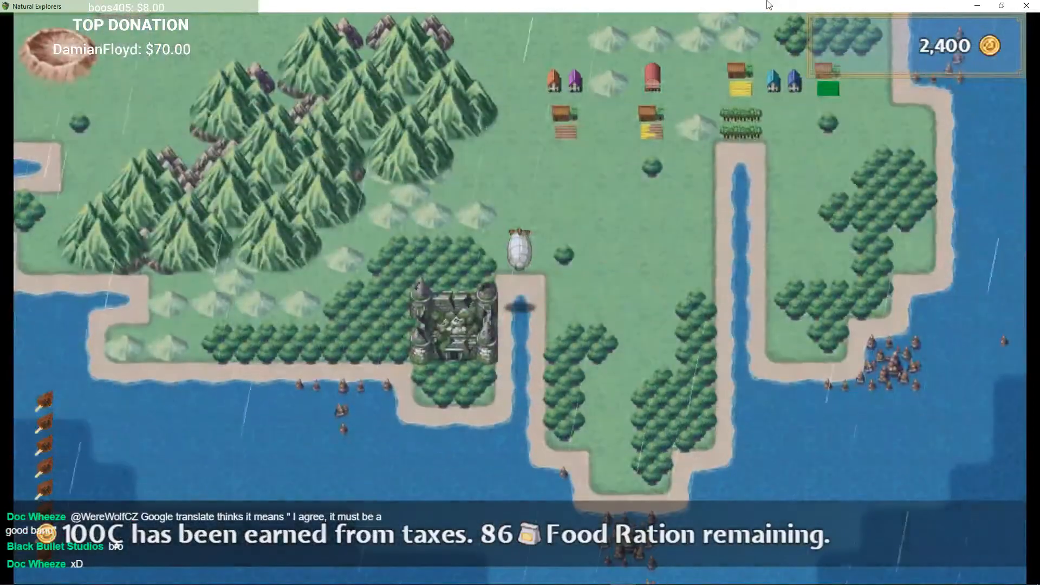
{"action": "key", "text": "Up"}
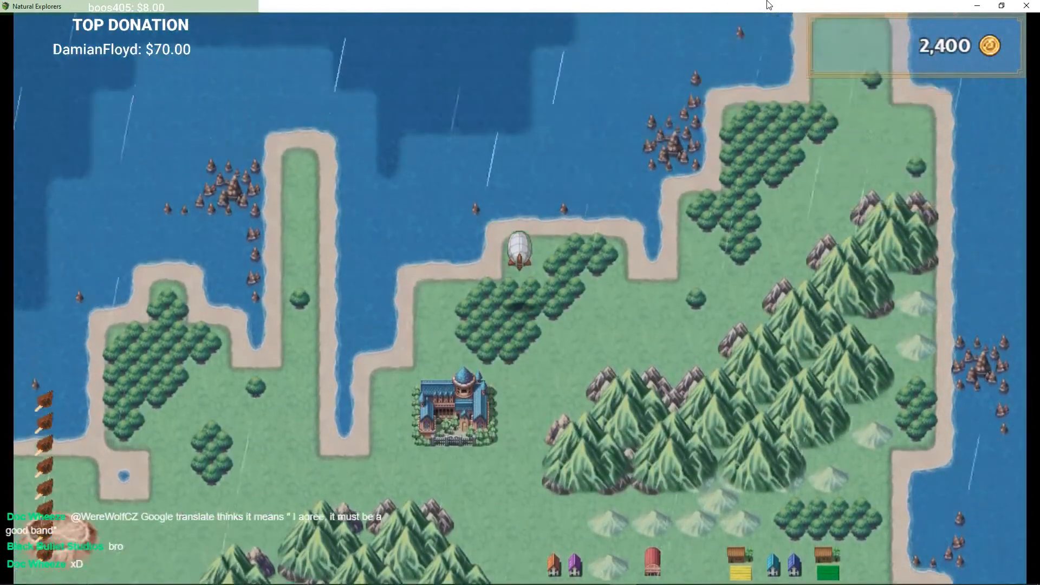
{"action": "key", "text": "Right"}
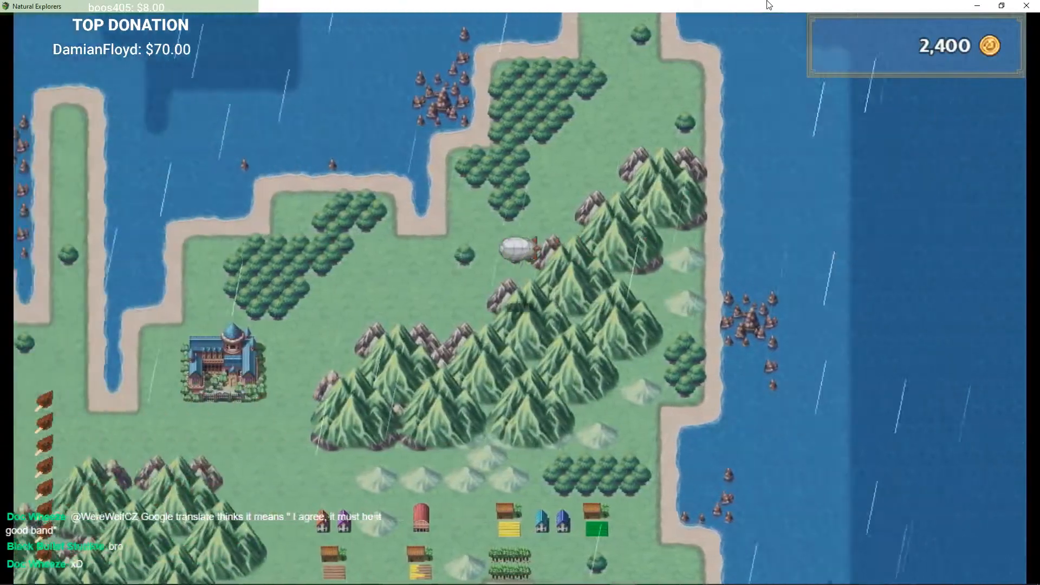
{"action": "key", "text": "Left"}
{"action": "key", "text": "Up"}
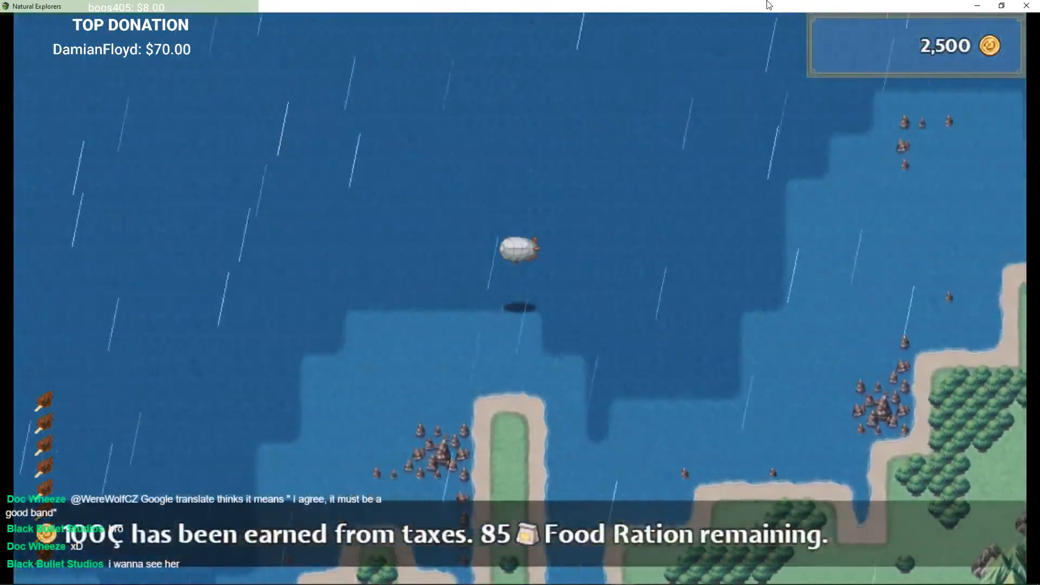
{"action": "key", "text": "Down"}
{"action": "key", "text": "Right"}
{"action": "key", "text": "Up"}
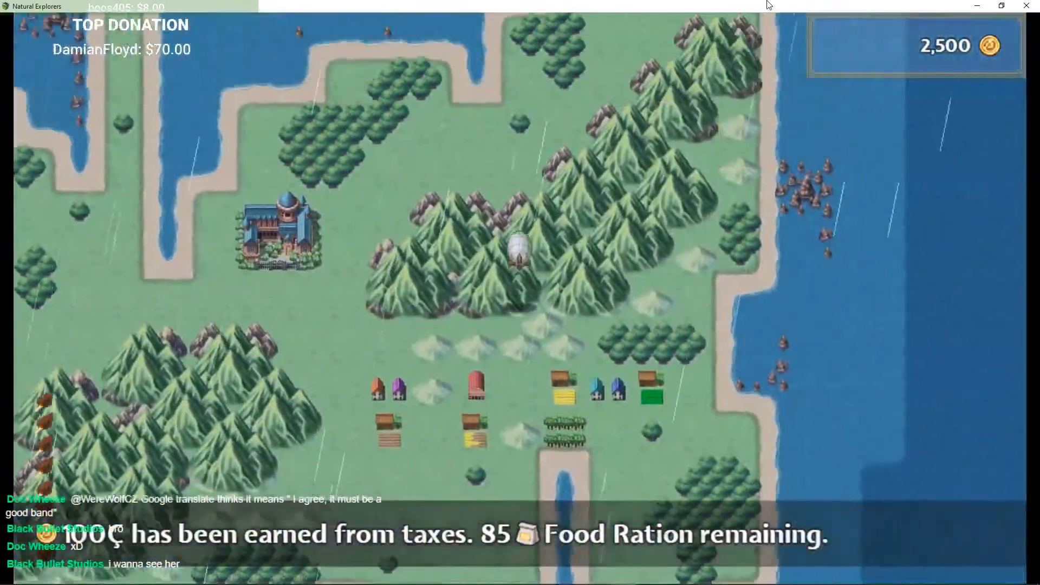
{"action": "key", "text": "Right"}
{"action": "key", "text": "Left"}
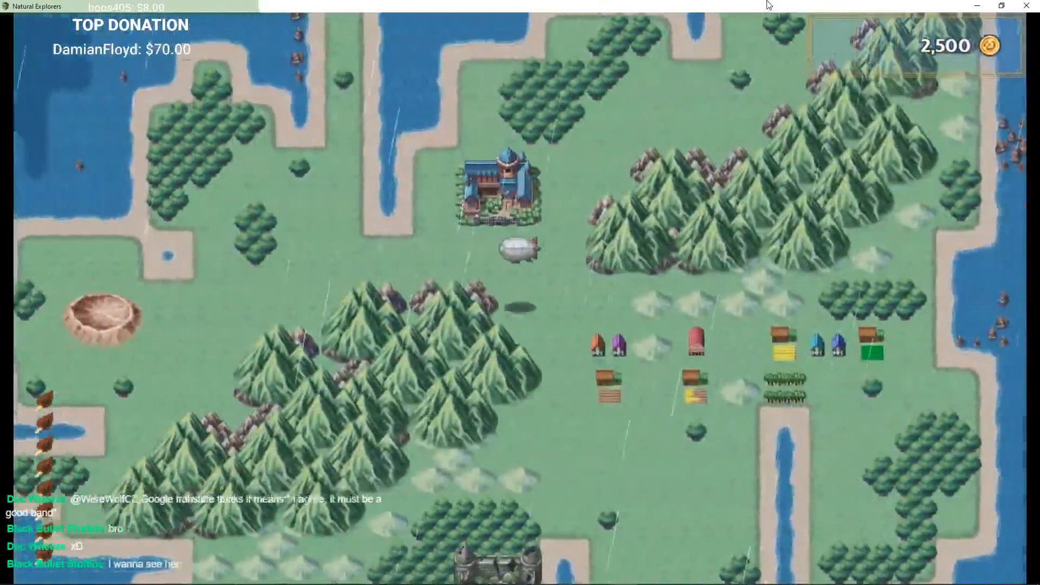
Step: Keep flying the airship around the village fields and out over the northern sea
{"action": "key", "text": "Down"}
{"action": "key", "text": "Left"}
{"action": "key", "text": "Down"}
{"action": "key", "text": "Right"}
{"action": "key", "text": "Up"}
{"action": "key", "text": "Left"}
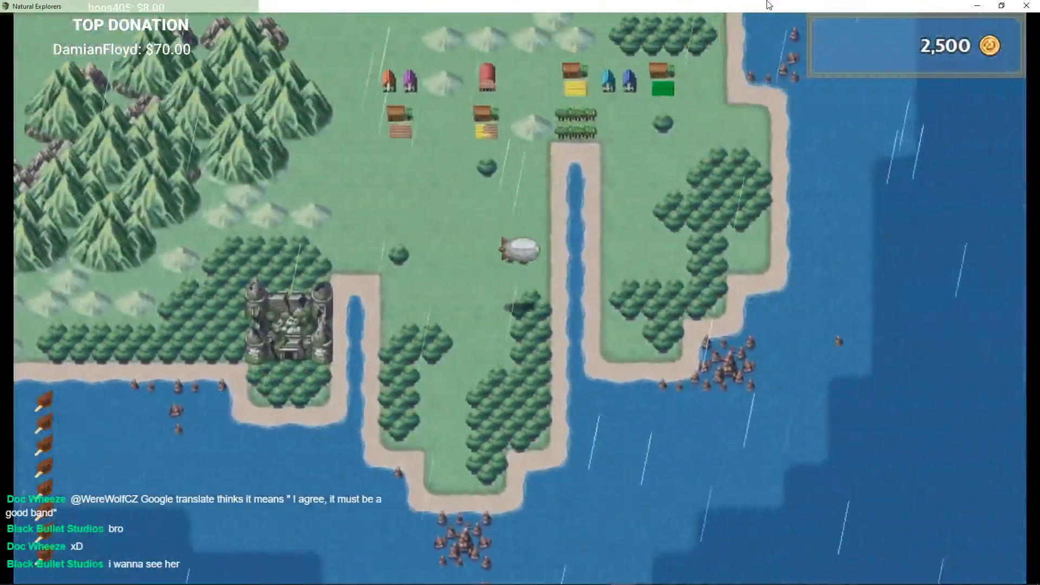
{"action": "key", "text": "Left"}
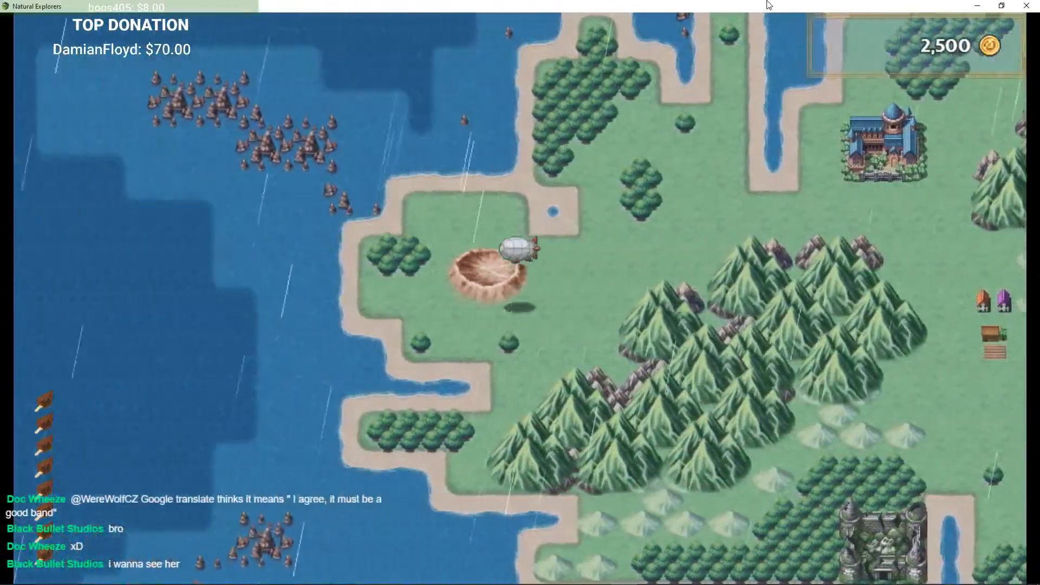
{"action": "key", "text": "Right"}
{"action": "key", "text": "Down"}
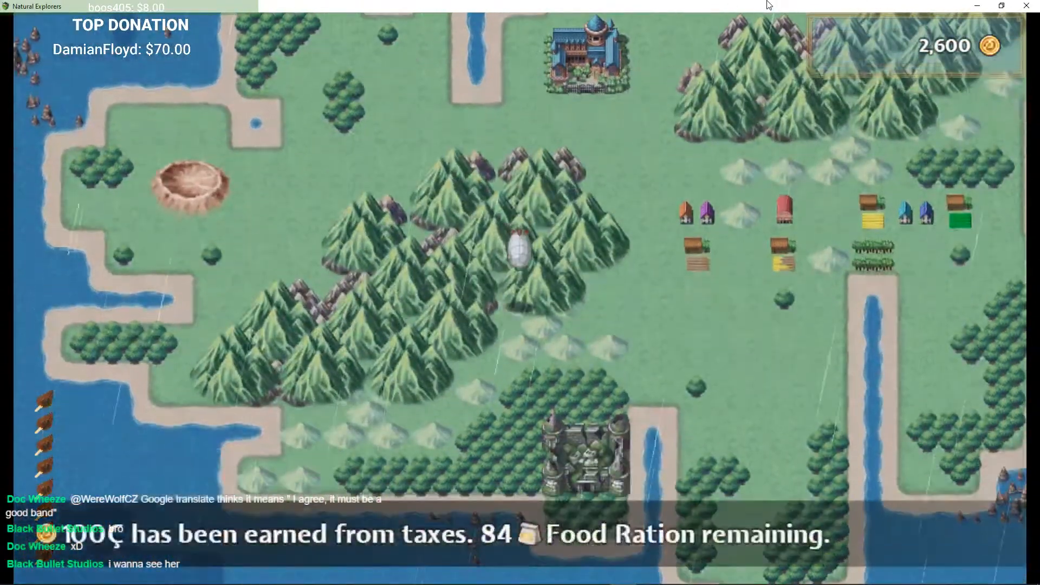
{"action": "key", "text": "Right"}
{"action": "key", "text": "Up"}
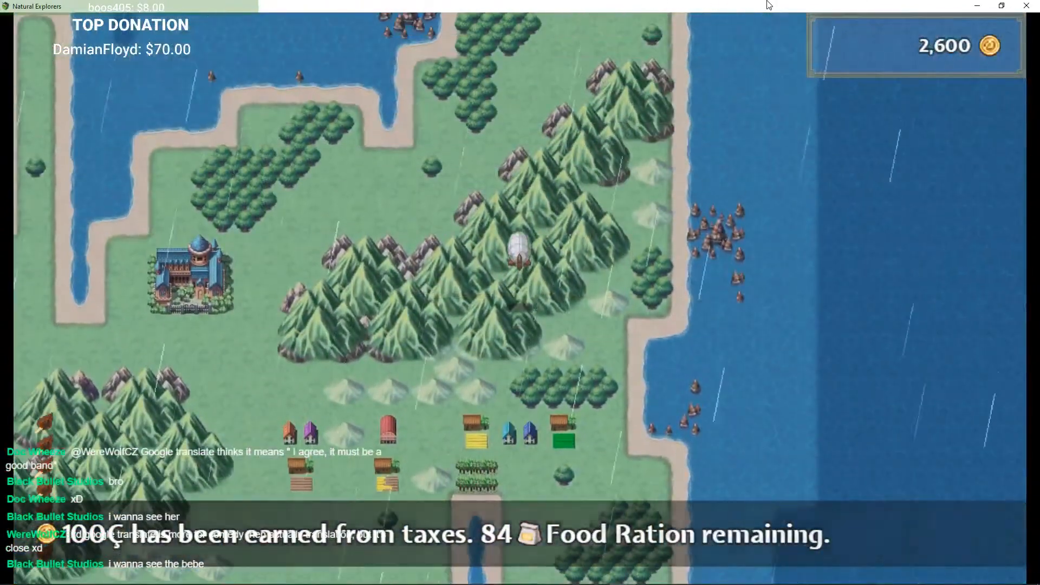
{"action": "key", "text": "Right"}
{"action": "key", "text": "Up"}
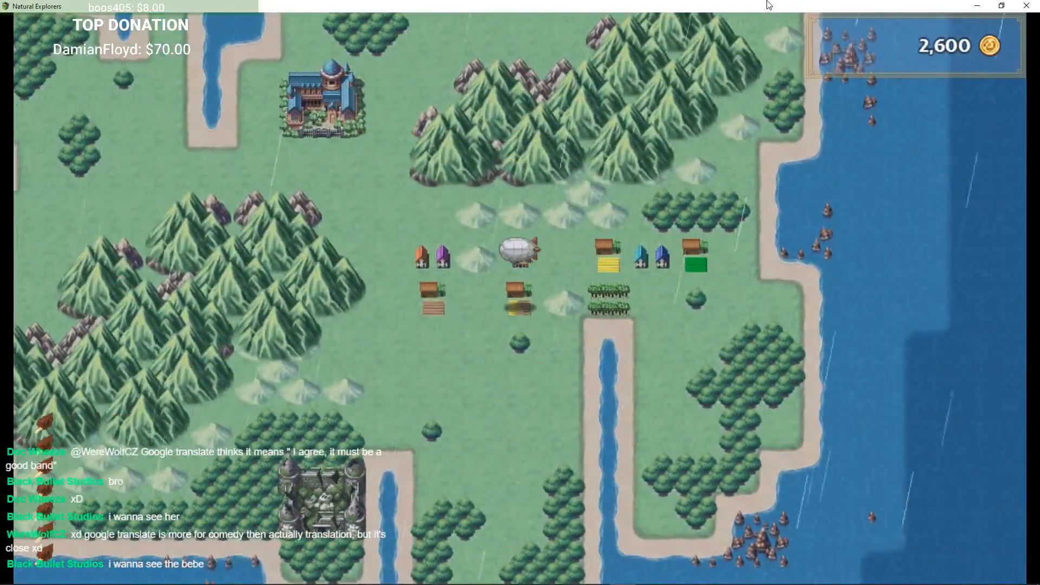
{"action": "key", "text": "Right"}
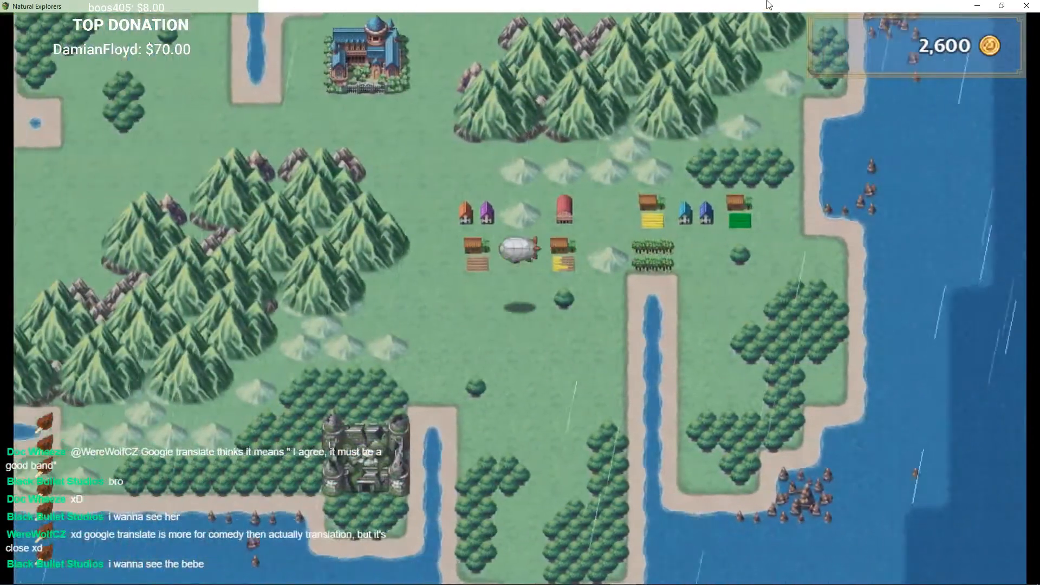
{"action": "key", "text": "Up"}
{"action": "key", "text": "Left"}
{"action": "key", "text": "Right"}
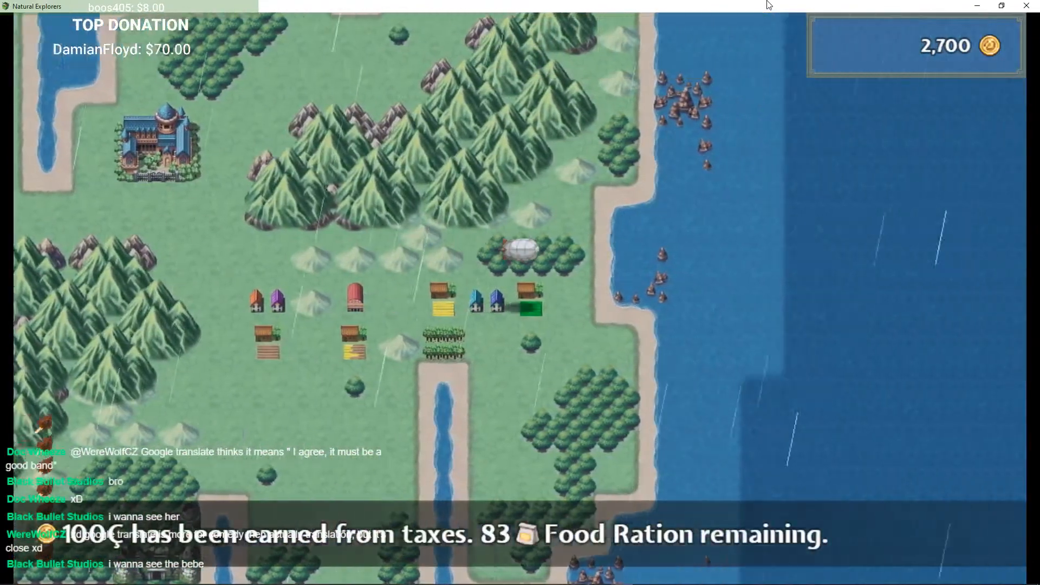
{"action": "key", "text": "Left"}
{"action": "key", "text": "Down"}
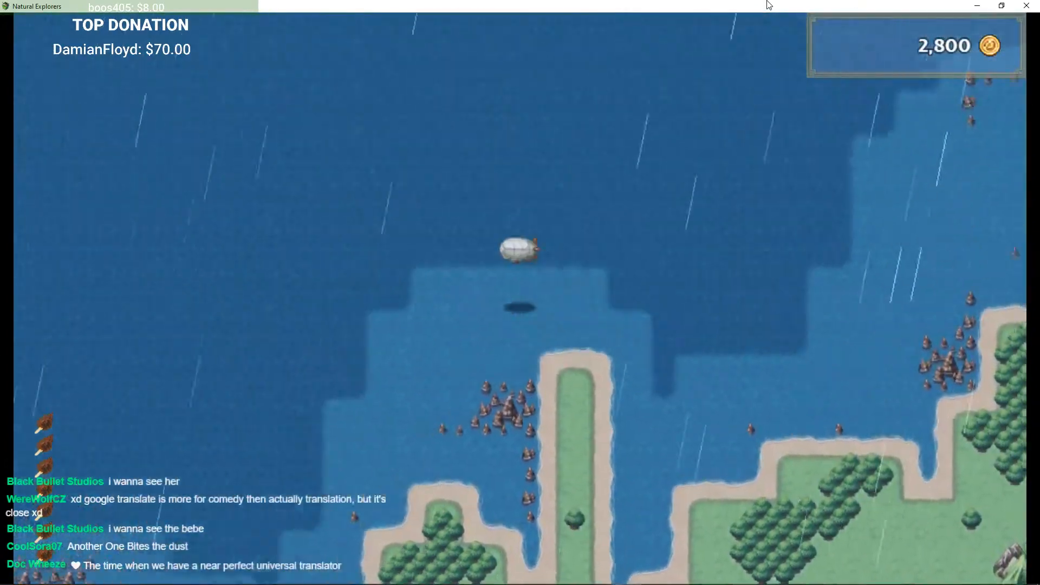
Step: Fly past the Graveyard and Default Town to the Lumber Mill and try to land the airship there
{"action": "key", "text": "Up"}
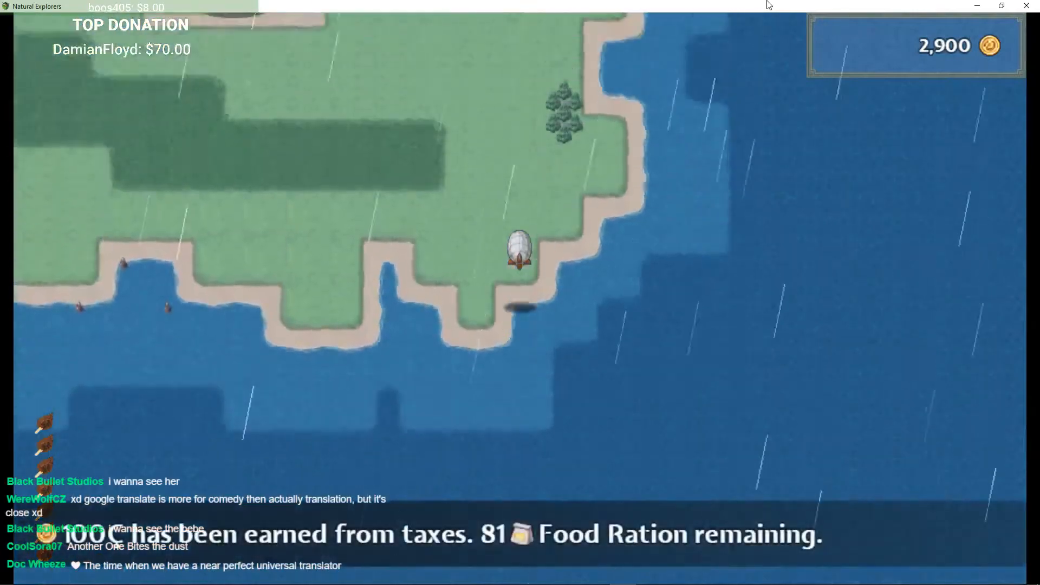
{"action": "key", "text": "Left"}
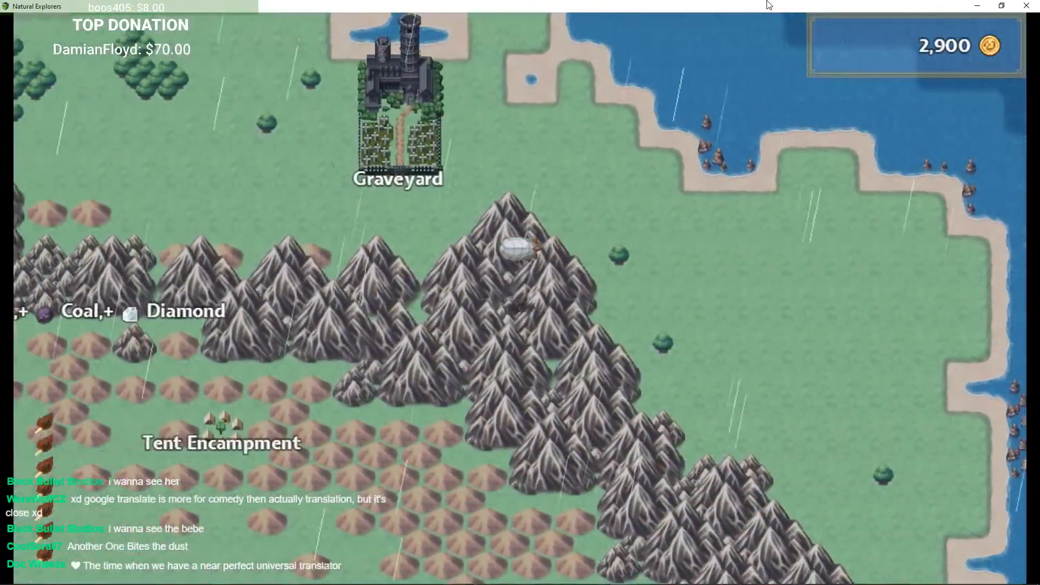
{"action": "key", "text": "Left"}
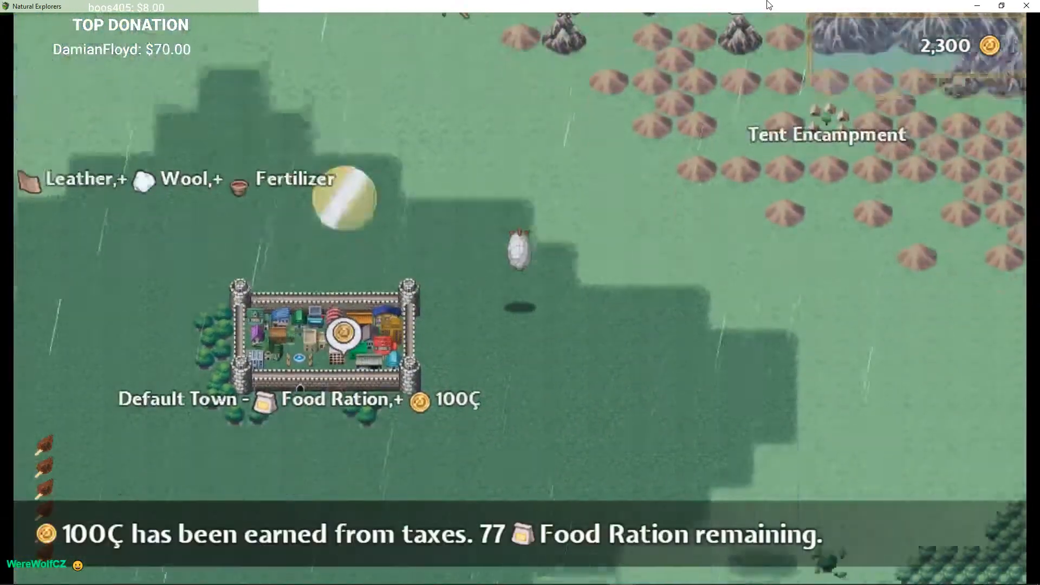
{"action": "key", "text": "Up"}
{"action": "key", "text": "Right"}
{"action": "key", "text": "Left"}
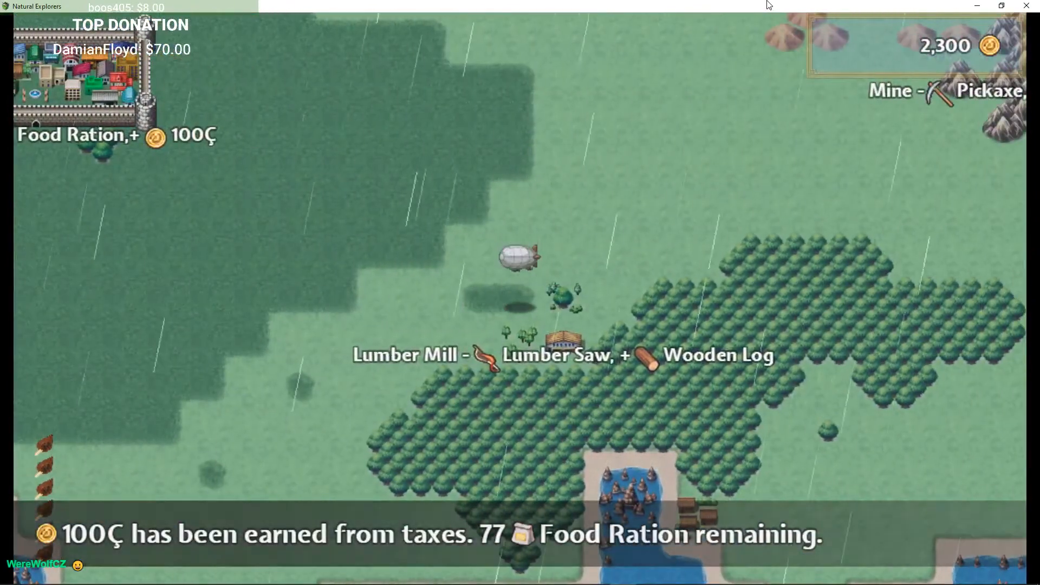
{"action": "key", "text": "Down"}
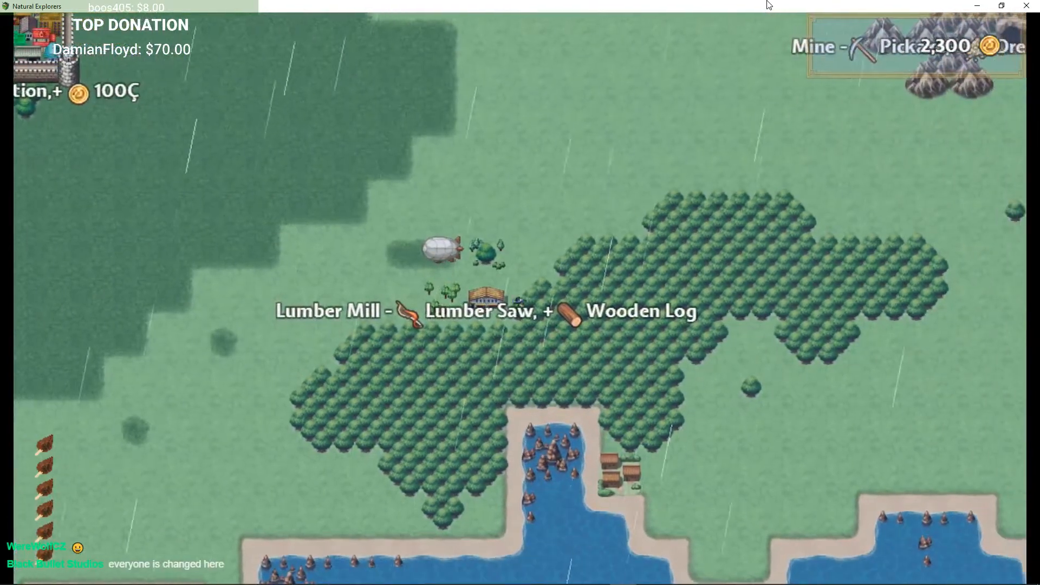
{"action": "key", "text": "Return"}
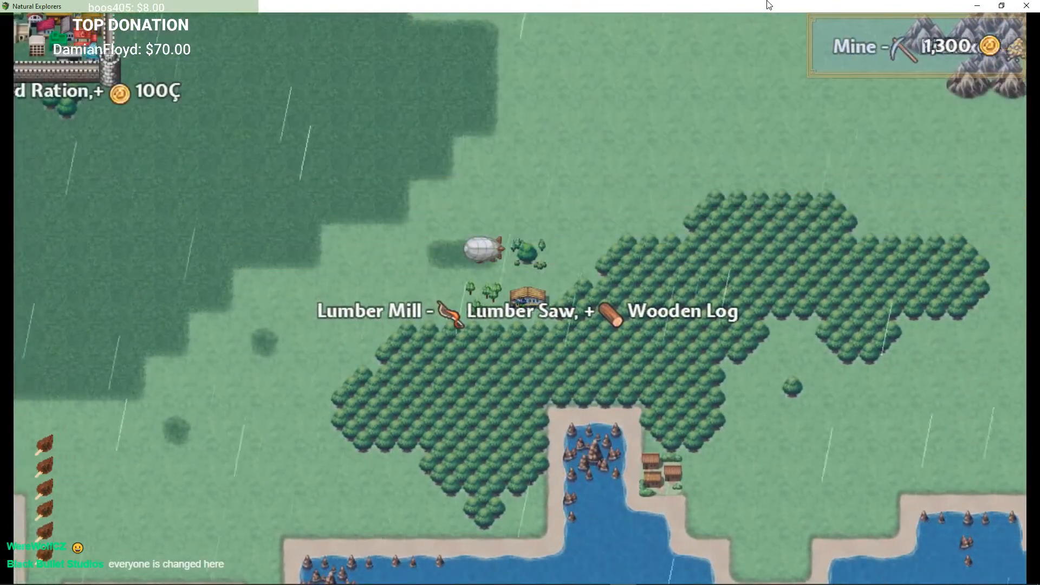
{"action": "key", "text": "Return"}
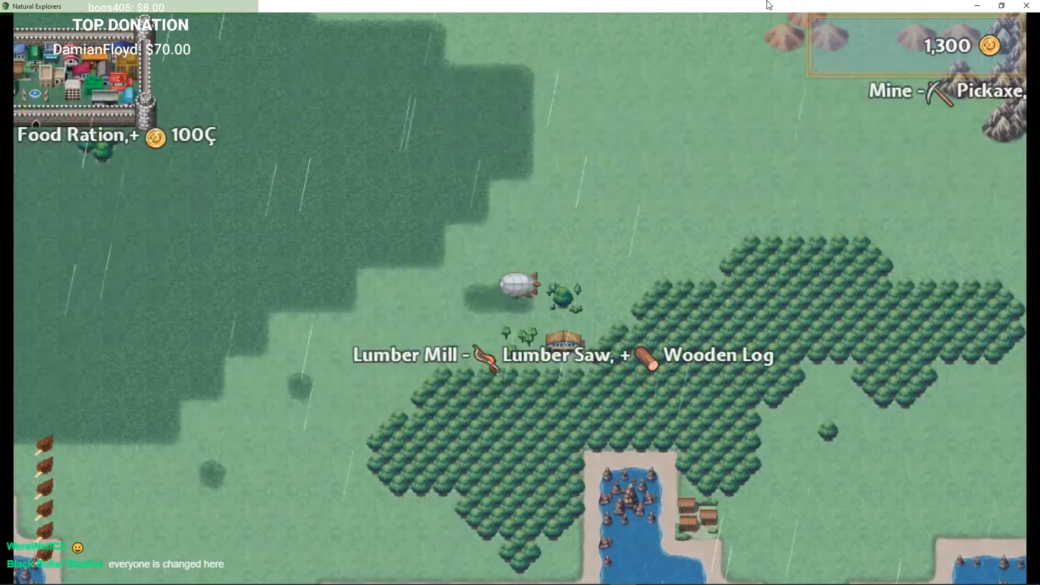
Step: Fly the airship east toward the Mine and land it
{"action": "key", "text": "Right"}
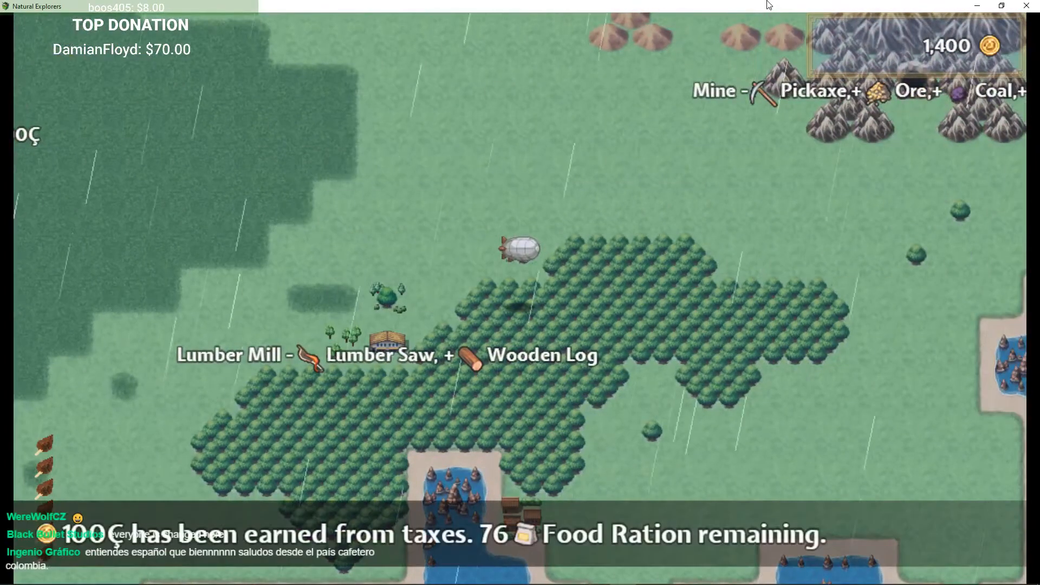
{"action": "key", "text": "Right"}
{"action": "key", "text": "Up"}
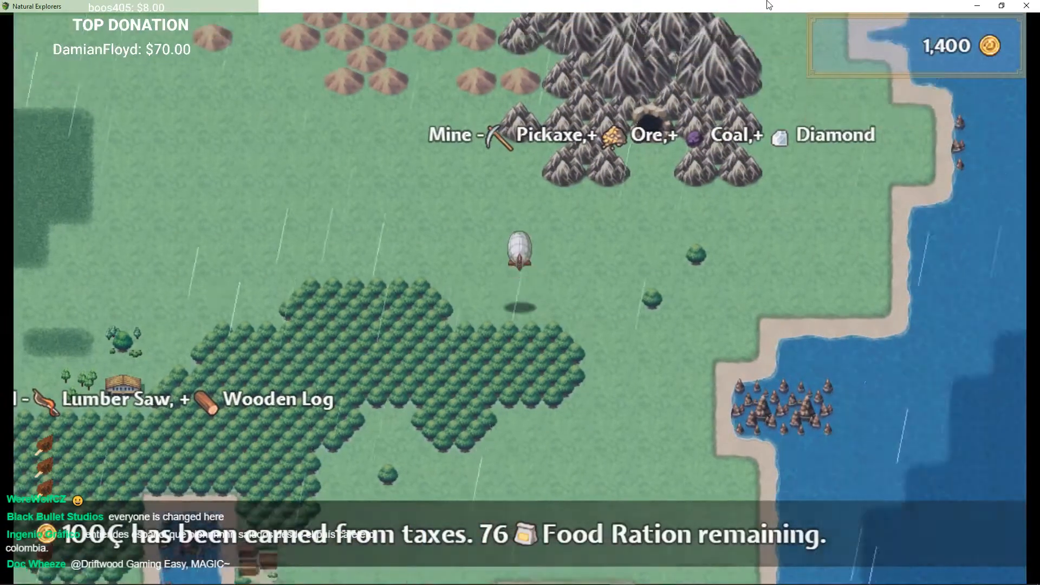
{"action": "key", "text": "Right"}
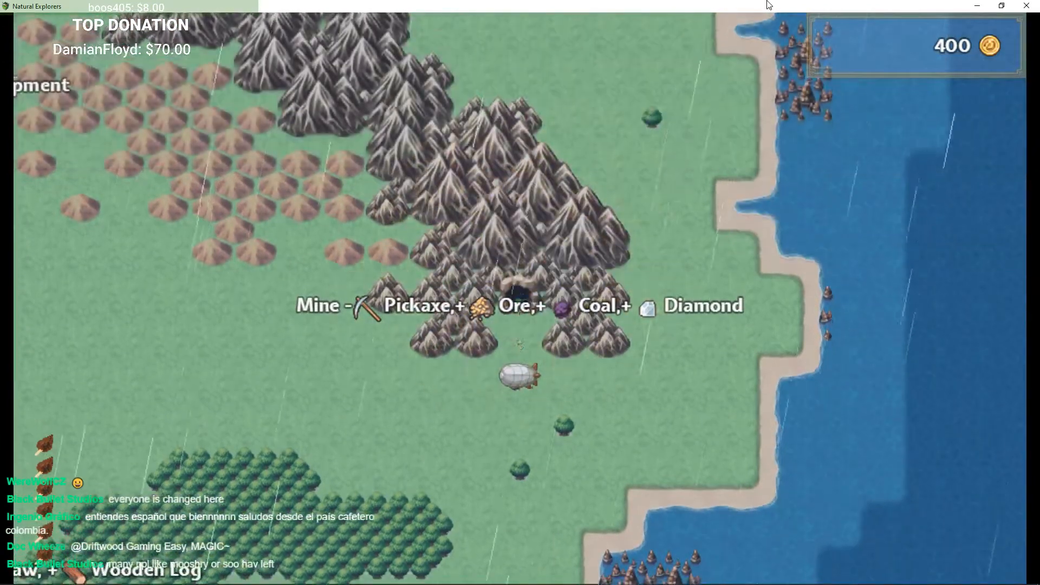
{"action": "key", "text": "Left"}
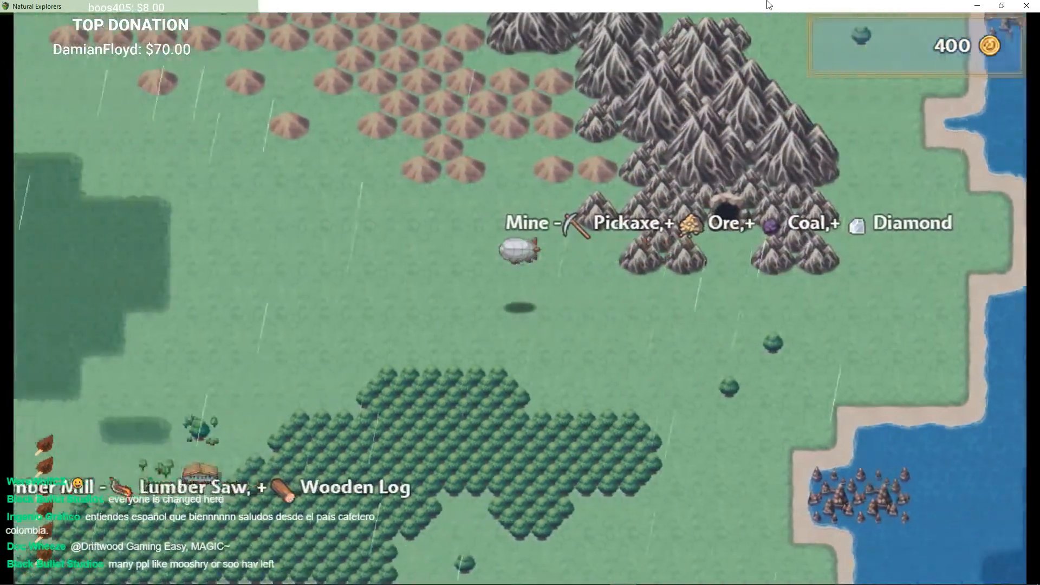
{"action": "key", "text": "Return"}
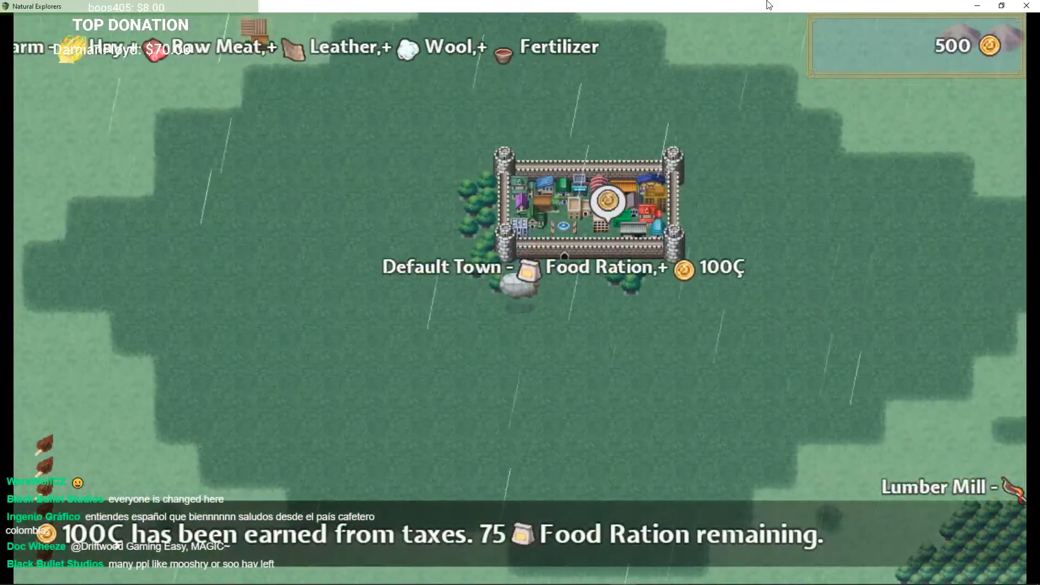
Step: Enter Default Town and walk north through Your Village
{"action": "key", "text": "Right"}
{"action": "key", "text": "Up"}
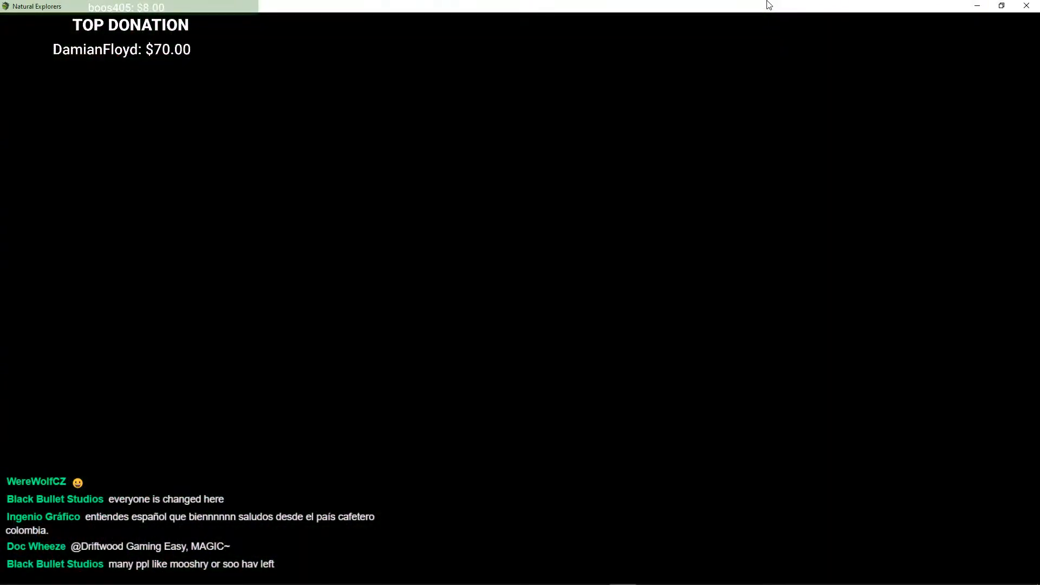
{"action": "key", "text": "Up"}
{"action": "key", "text": "Right"}
{"action": "key", "text": "Up"}
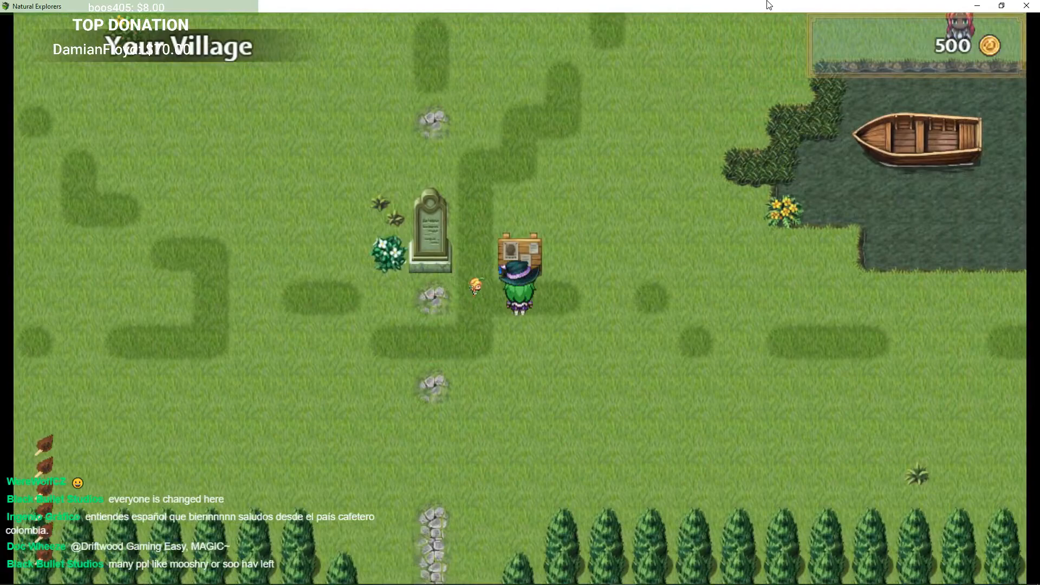
{"action": "key", "text": "Left"}
{"action": "key", "text": "Up"}
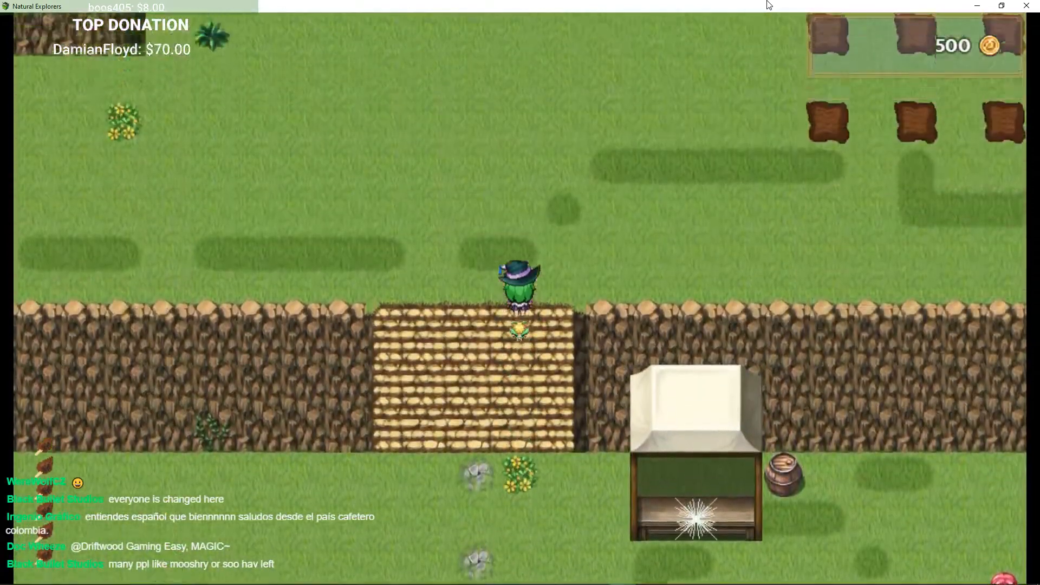
Step: Walk north out of the village and enter the cave leading into The Dungeon
{"action": "key", "text": "Down"}
{"action": "key", "text": "Up"}
{"action": "key", "text": "Left"}
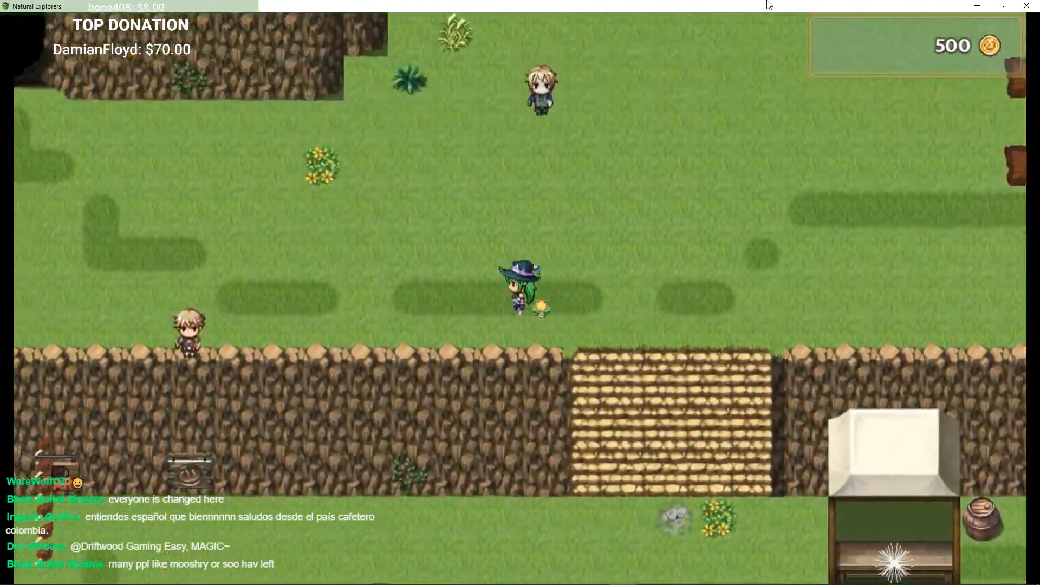
{"action": "key", "text": "Left"}
{"action": "key", "text": "Up"}
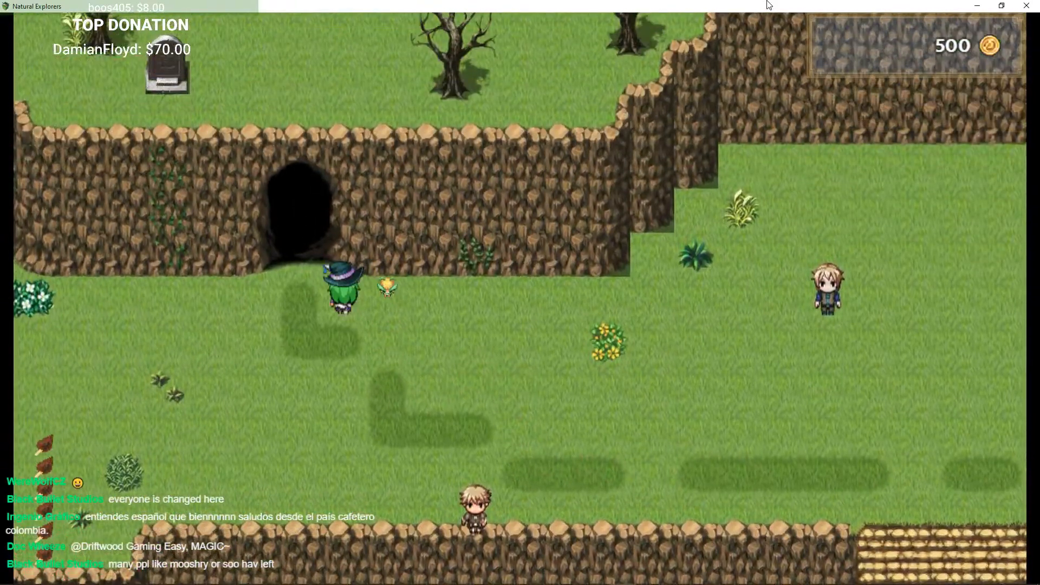
{"action": "key", "text": "Up"}
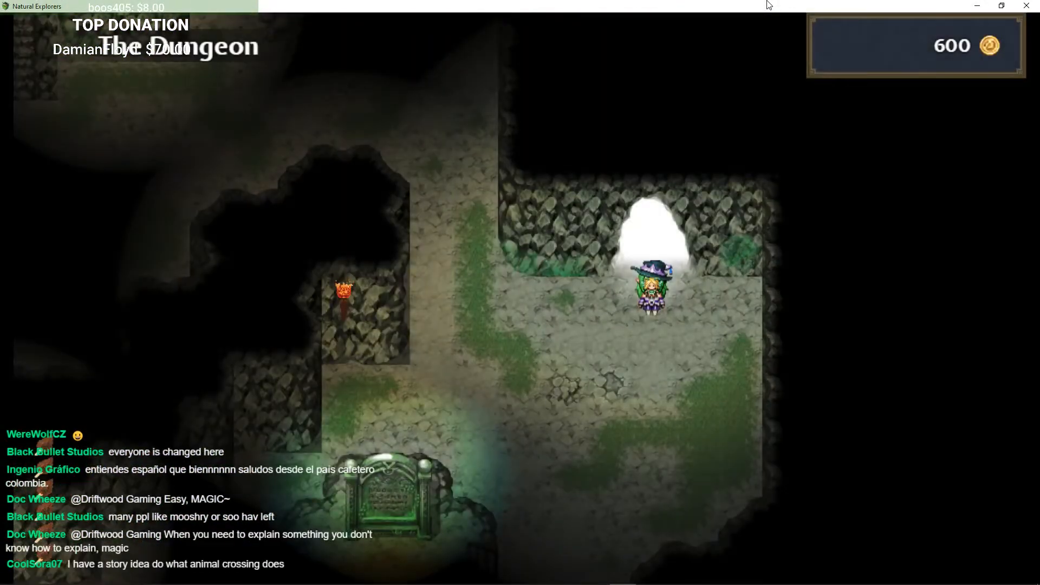
Step: Walk to the stone tablet in the dungeon, examine it, and close its message
{"action": "key", "text": "Down"}
{"action": "key", "text": "Left"}
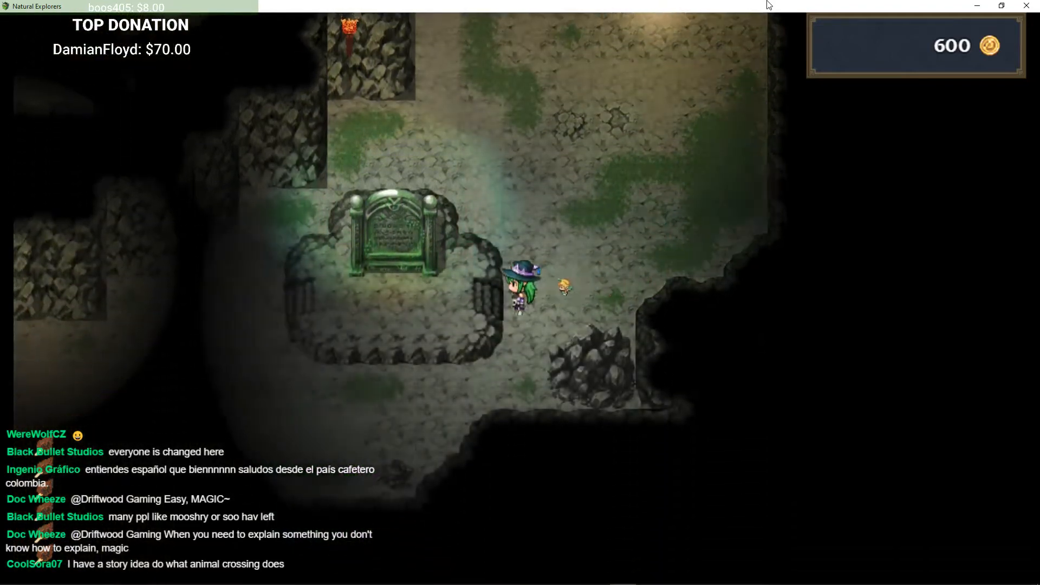
{"action": "key", "text": "Up"}
{"action": "key", "text": "Return"}
{"action": "key", "text": "Return"}
{"action": "key", "text": "Return"}
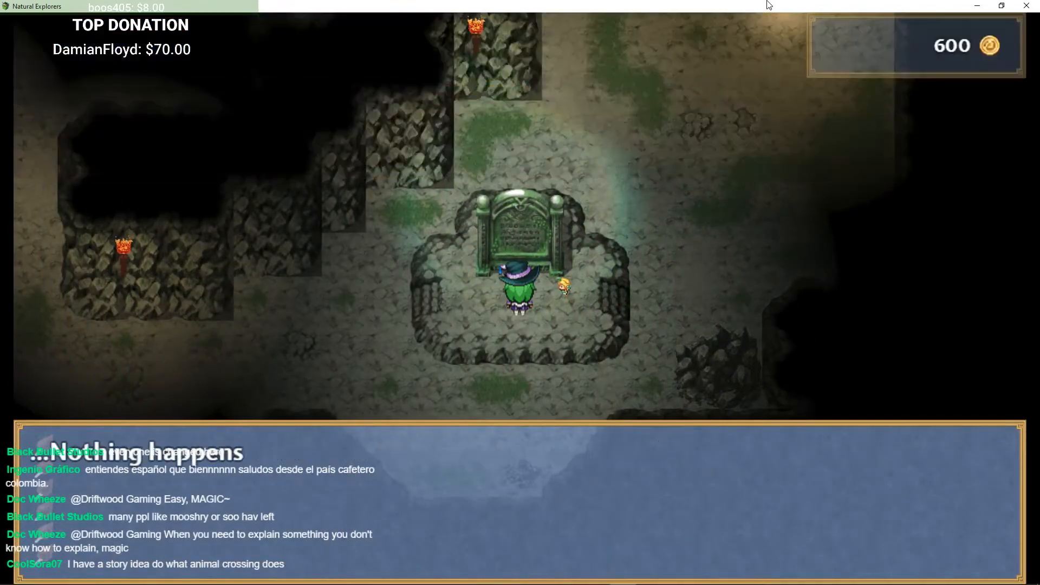
{"action": "key", "text": "Return"}
Step: Walk north through the dungeon passages toward the staircase area
{"action": "key", "text": "Right"}
{"action": "key", "text": "Up"}
{"action": "key", "text": "Left"}
{"action": "key", "text": "Up"}
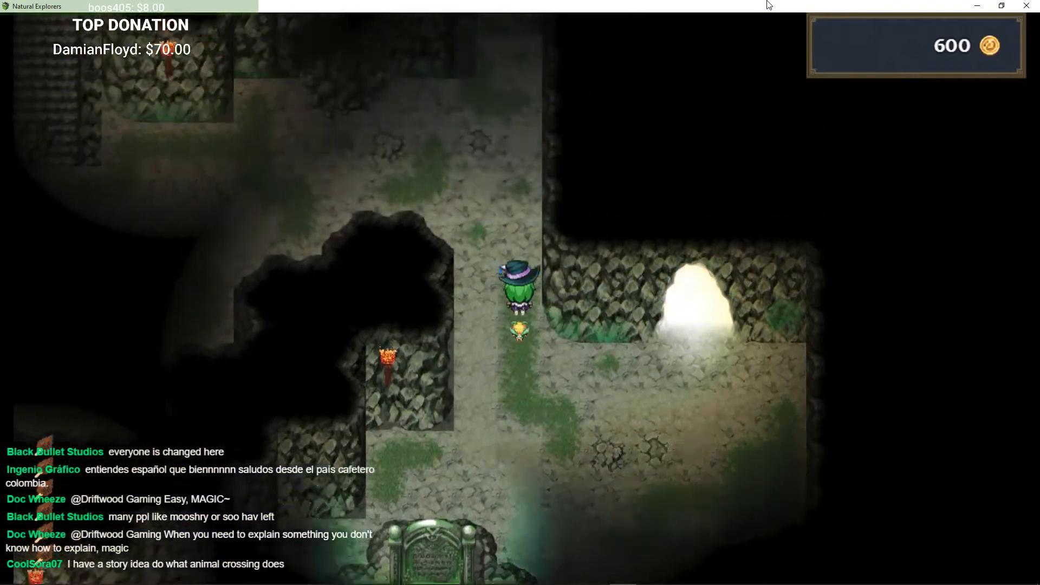
{"action": "key", "text": "Left"}
Step: Walk down to the chest on the western ledge and open it
{"action": "key", "text": "Left"}
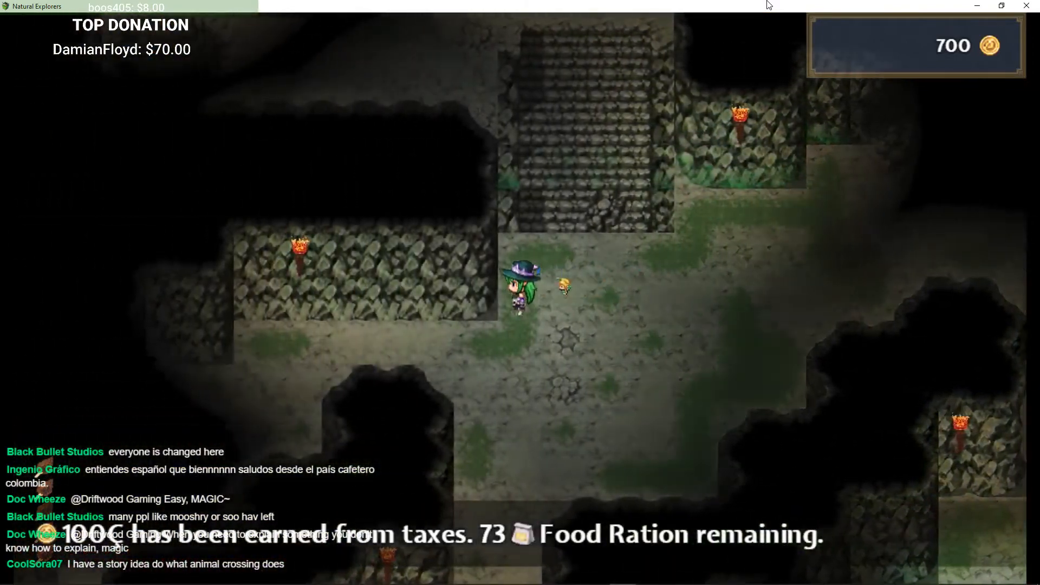
{"action": "key", "text": "Down"}
{"action": "key", "text": "Left"}
{"action": "key", "text": "Down"}
{"action": "key", "text": "Left"}
{"action": "key", "text": "Down"}
{"action": "key", "text": "Left"}
{"action": "key", "text": "Return"}
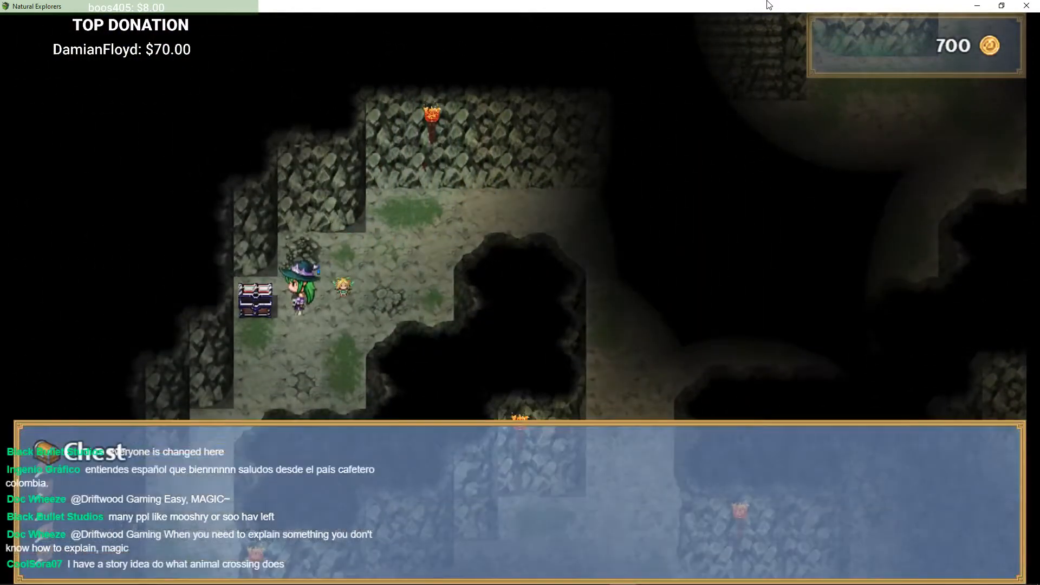
{"action": "key", "text": "Return"}
Step: Head back east and up to the hole and descend into the Cave Basement
{"action": "key", "text": "Right"}
{"action": "key", "text": "Up"}
{"action": "key", "text": "Right"}
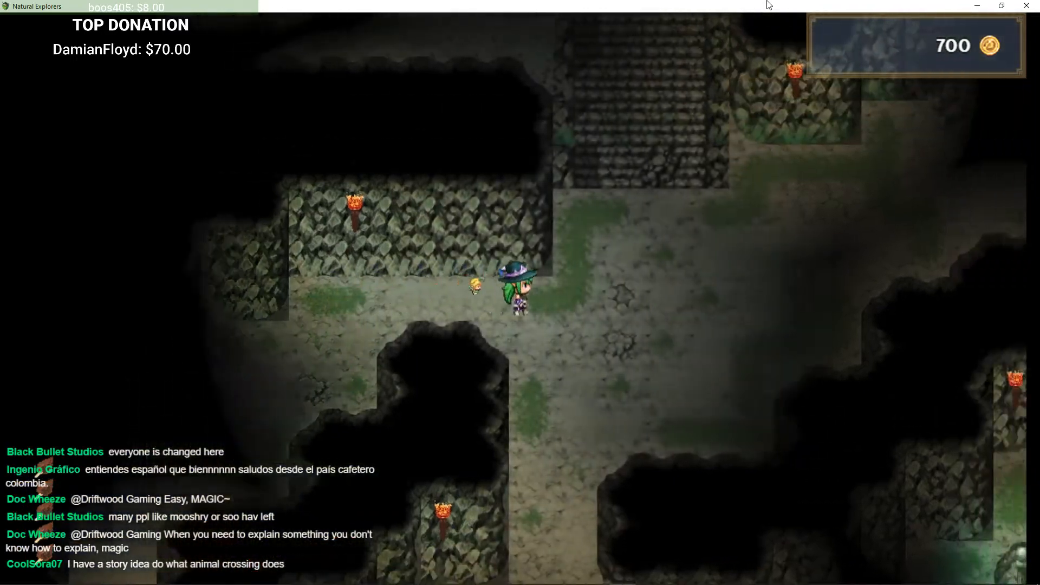
{"action": "key", "text": "Up"}
{"action": "key", "text": "Right"}
{"action": "key", "text": "Up"}
{"action": "key", "text": "Left"}
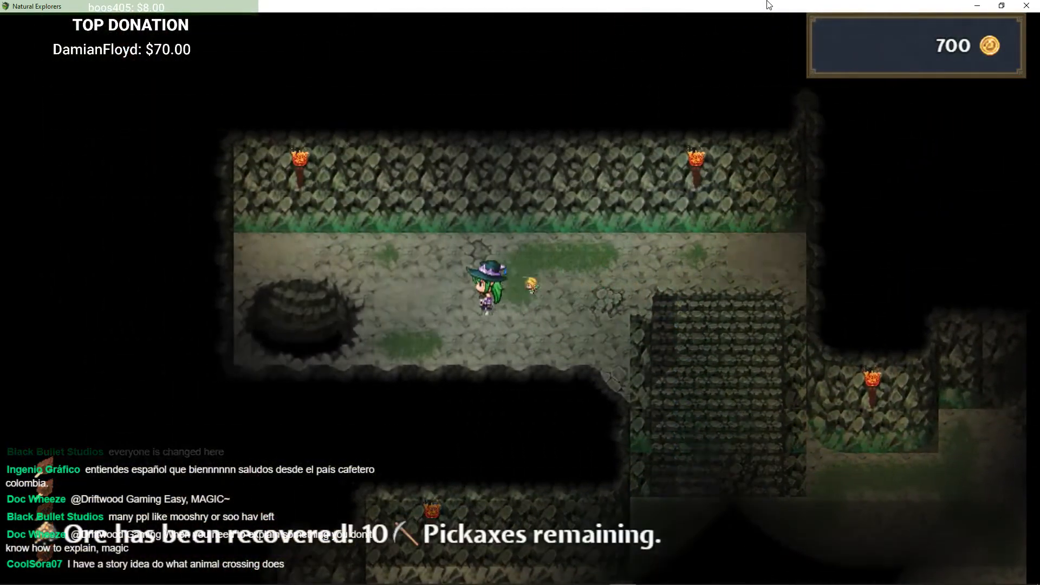
{"action": "key", "text": "Up"}
{"action": "key", "text": "Left"}
{"action": "key", "text": "Down"}
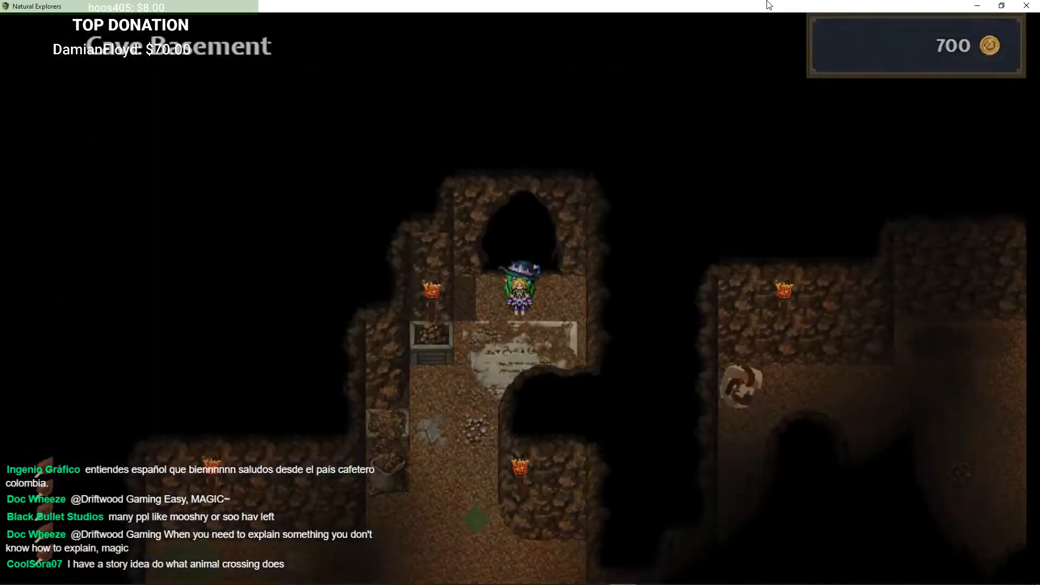
Step: Walk south and east through the Cave Basement tunnels past the lumber spots
{"action": "key", "text": "Down"}
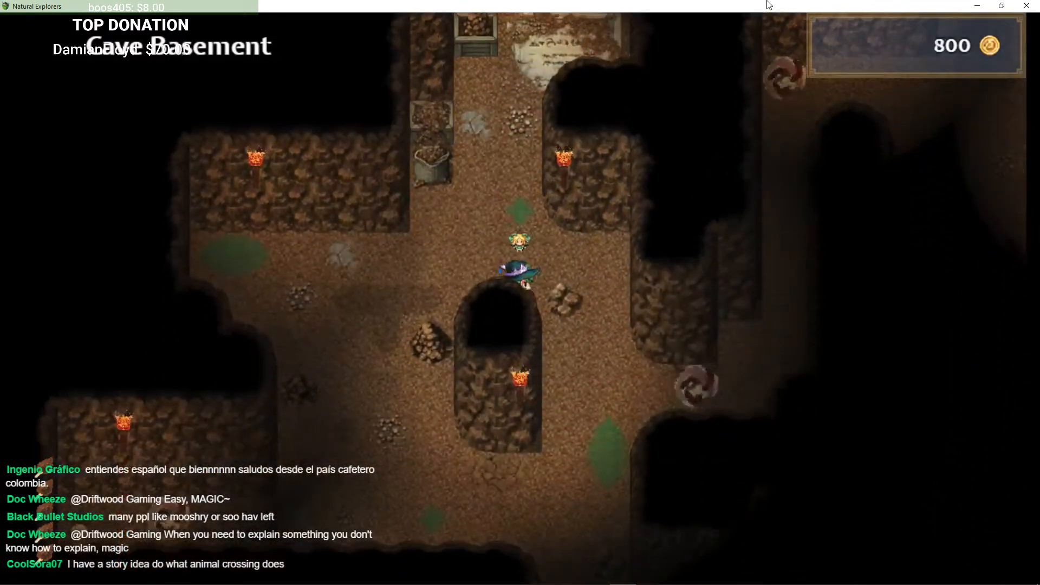
{"action": "key", "text": "Down"}
{"action": "key", "text": "Right"}
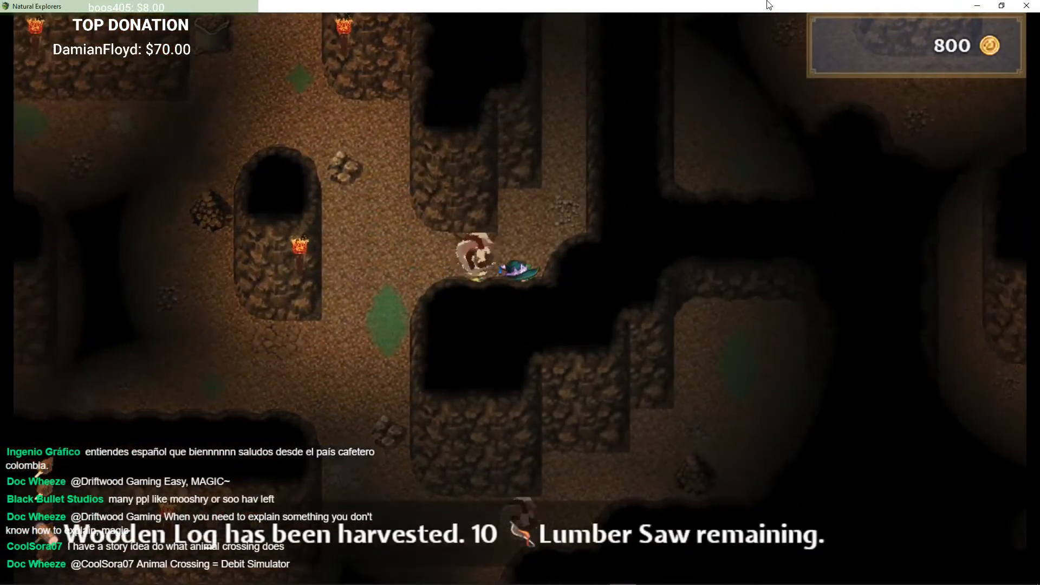
{"action": "key", "text": "Right"}
{"action": "key", "text": "Up"}
{"action": "key", "text": "Up"}
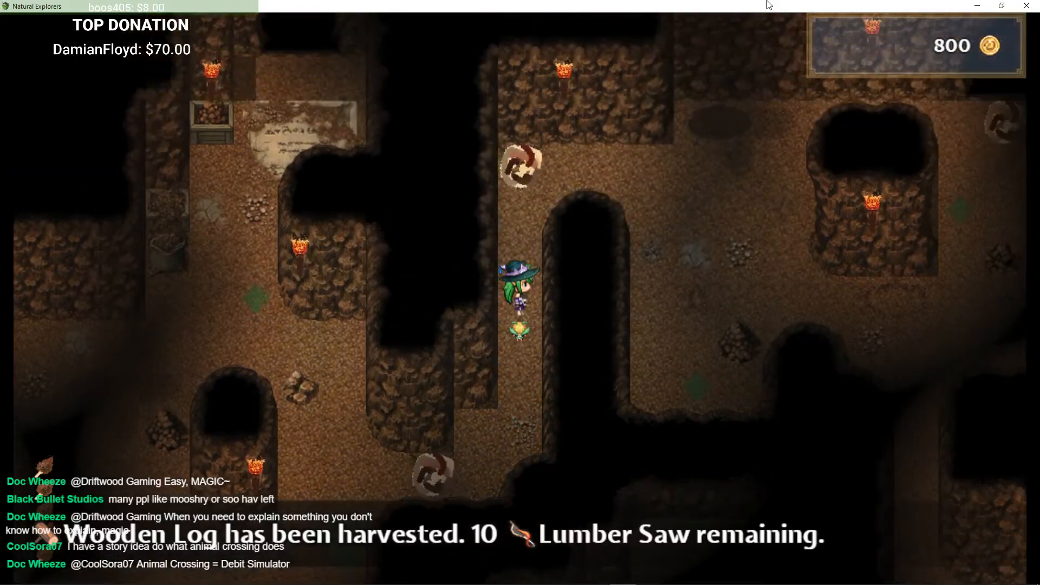
{"action": "key", "text": "Right"}
{"action": "key", "text": "Down"}
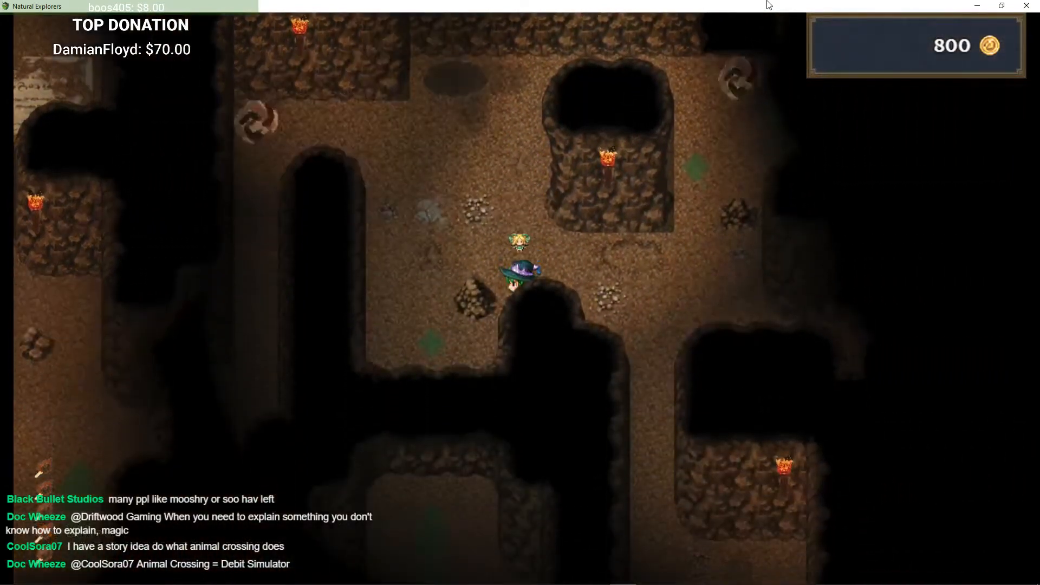
{"action": "key", "text": "Right"}
{"action": "key", "text": "Down"}
{"action": "key", "text": "Right"}
{"action": "key", "text": "Down"}
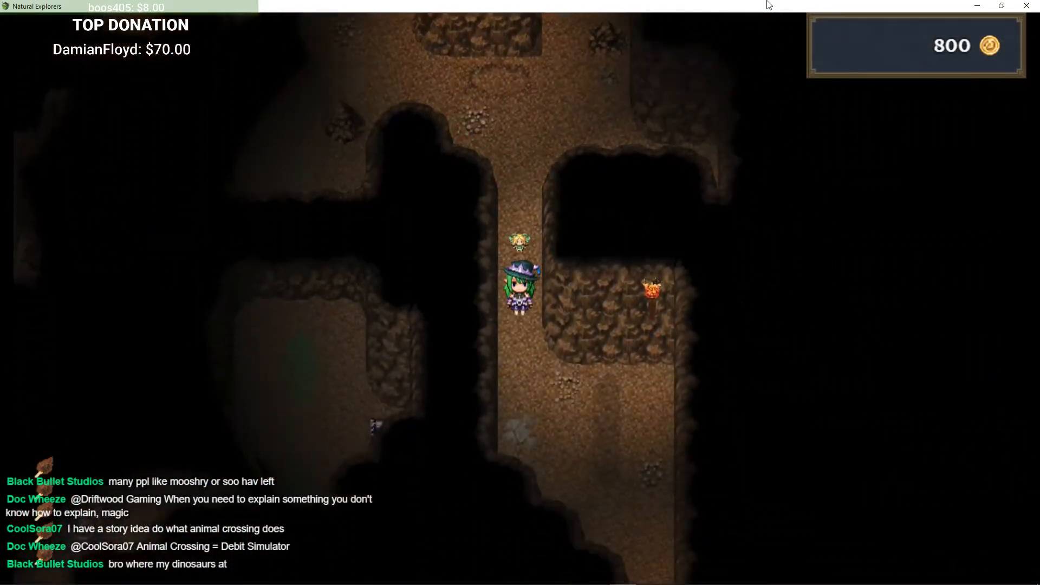
Step: Continue south through the narrow basement corridors until reaching the lower chamber
{"action": "key", "text": "Down"}
{"action": "key", "text": "Down"}
{"action": "key", "text": "Right"}
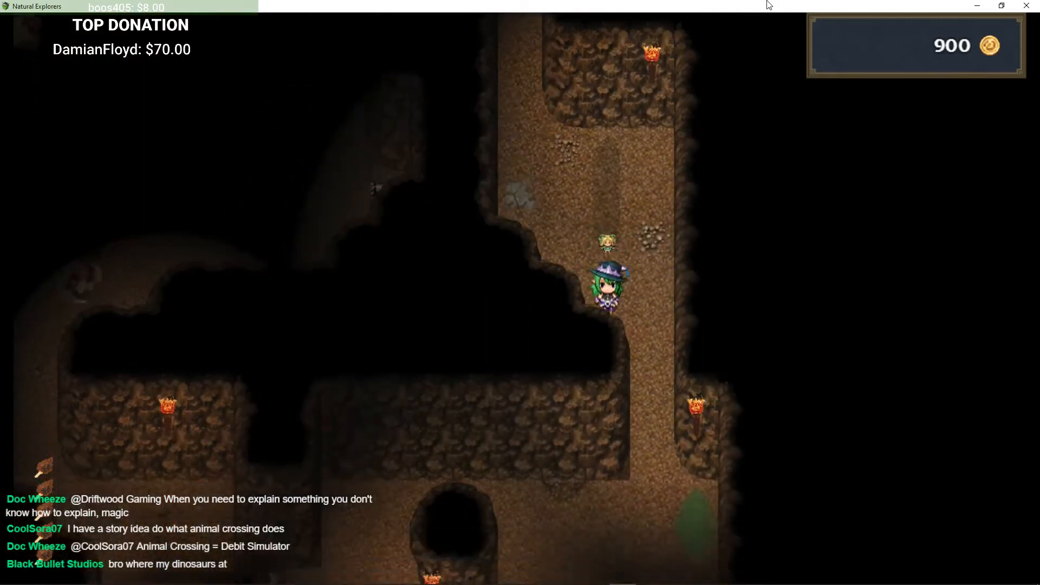
{"action": "key", "text": "Down"}
{"action": "key", "text": "Left"}
{"action": "key", "text": "Left"}
{"action": "key", "text": "Down"}
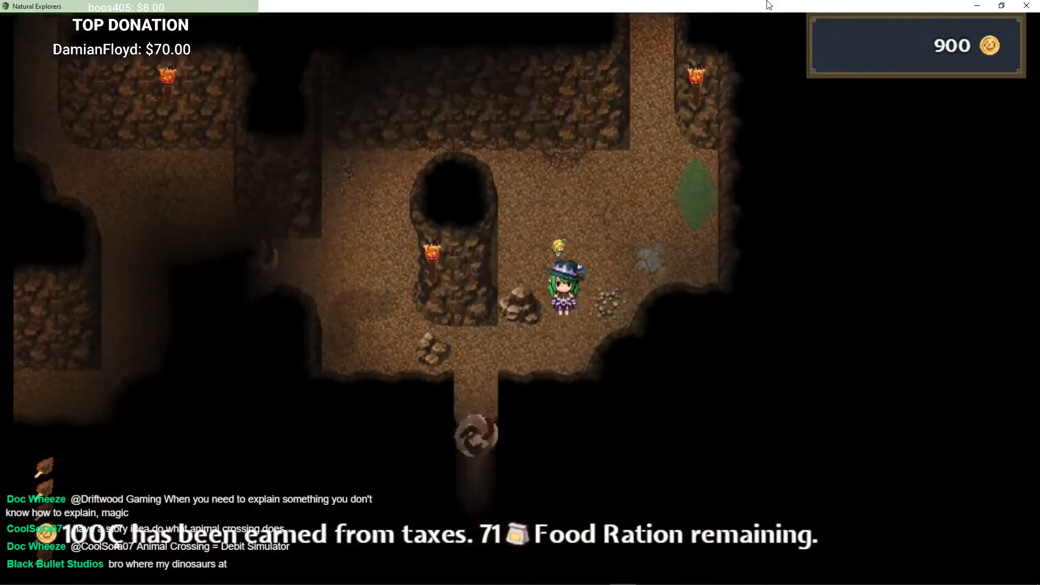
{"action": "key", "text": "Down"}
{"action": "key", "text": "Left"}
{"action": "key", "text": "Right"}
{"action": "key", "text": "Down"}
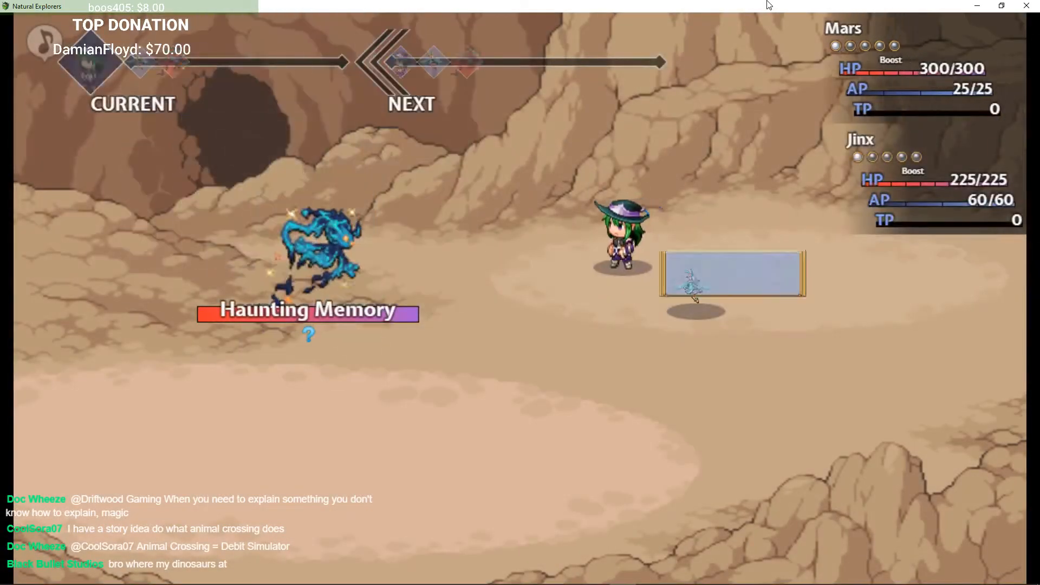
Step: Fight the Haunting Memory using the battle commands and close the victory screen
{"action": "key", "text": "Down"}
{"action": "key", "text": "Return"}
{"action": "key", "text": "Escape"}
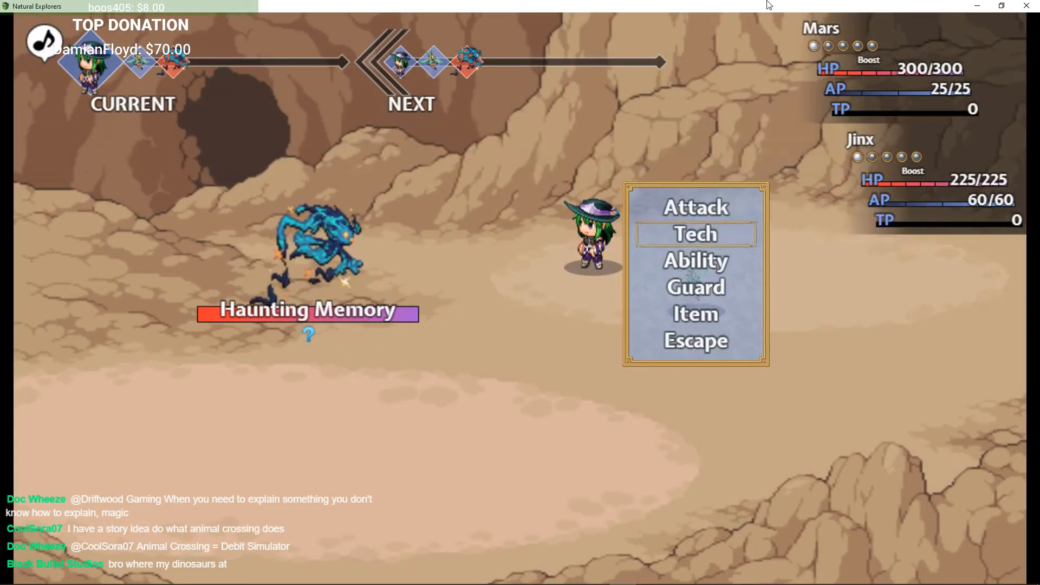
{"action": "key", "text": "Up"}
{"action": "key", "text": "Return"}
{"action": "key", "text": "Down"}
{"action": "key", "text": "Return"}
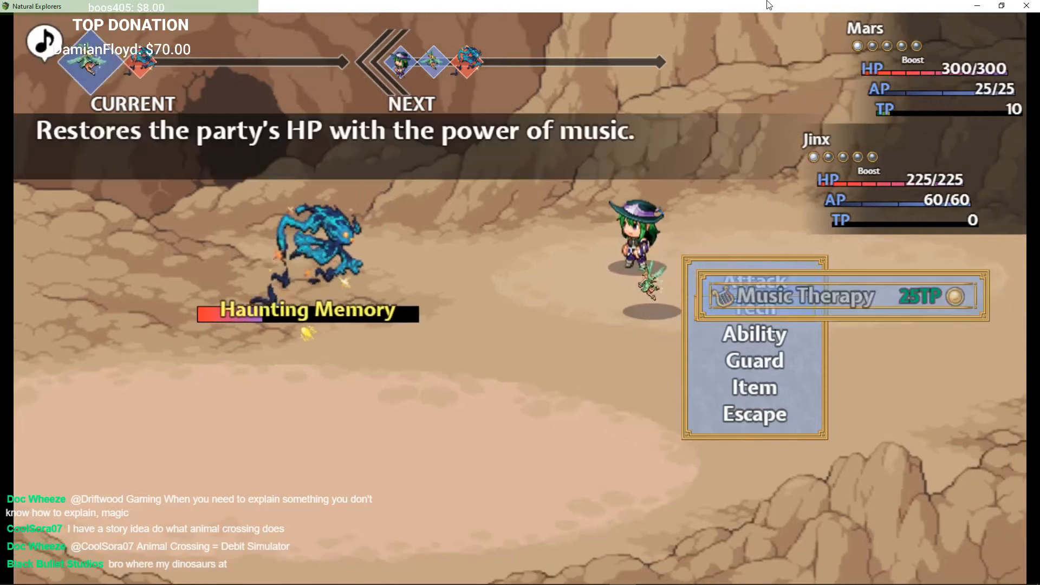
{"action": "key", "text": "Escape"}
{"action": "key", "text": "Up"}
{"action": "key", "text": "Return"}
{"action": "key", "text": "Return"}
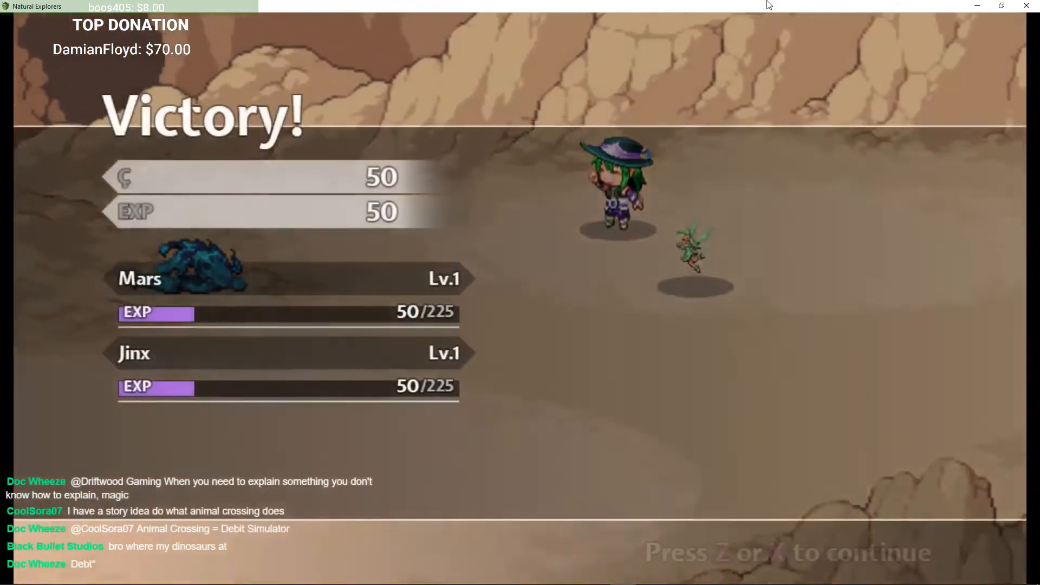
{"action": "key", "text": "Return"}
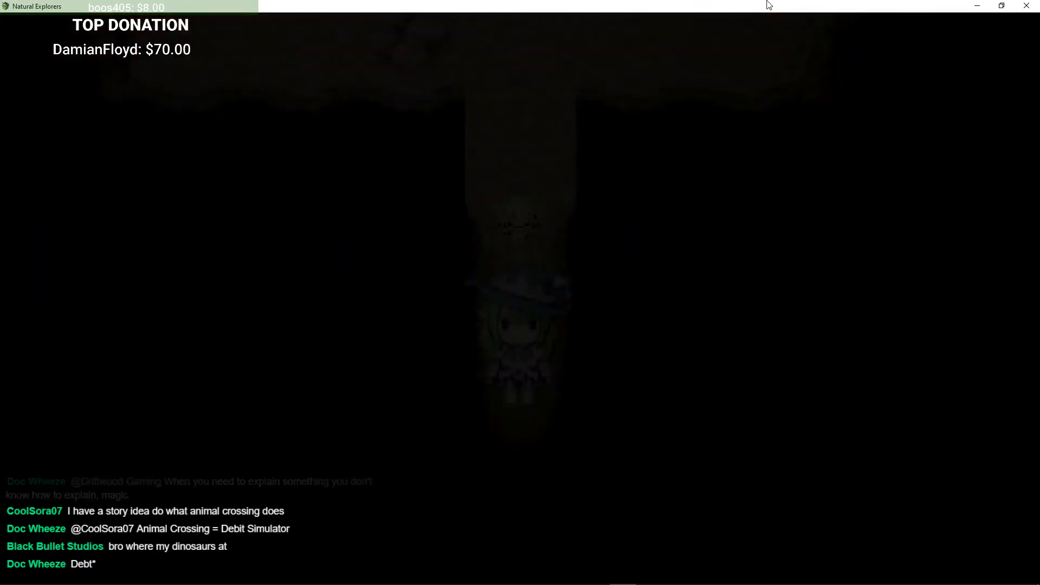
Step: Walk through the Cave Prison Cell passages past the iron bars heading south
{"action": "key", "text": "Down"}
{"action": "key", "text": "Left"}
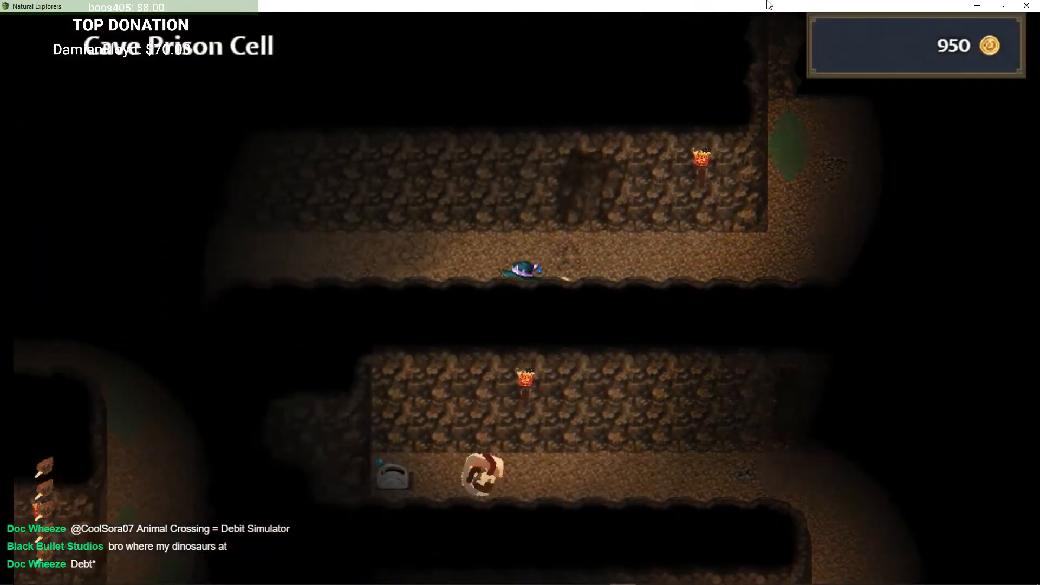
{"action": "key", "text": "Up"}
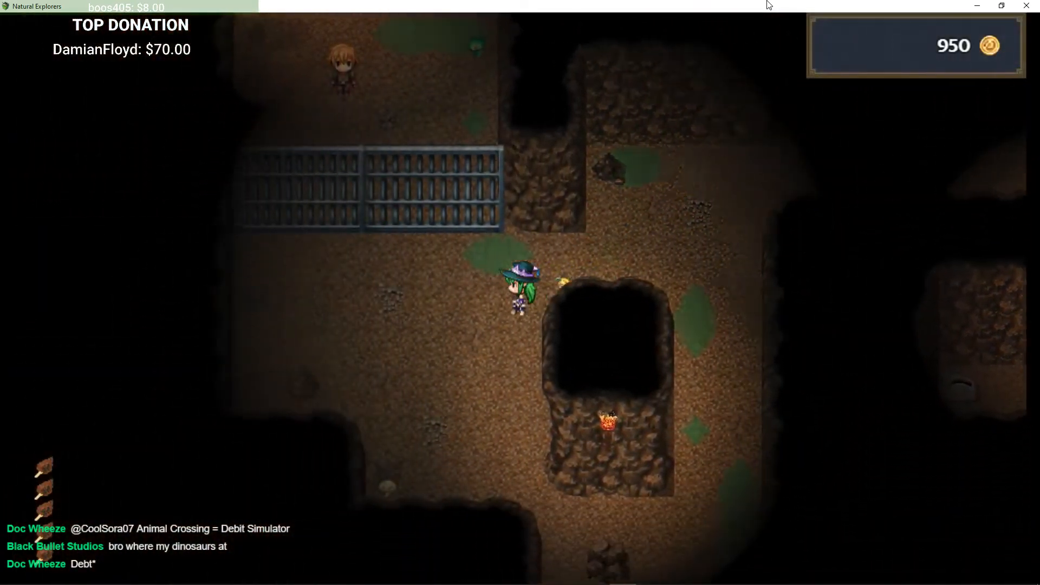
{"action": "key", "text": "Left"}
{"action": "key", "text": "Down"}
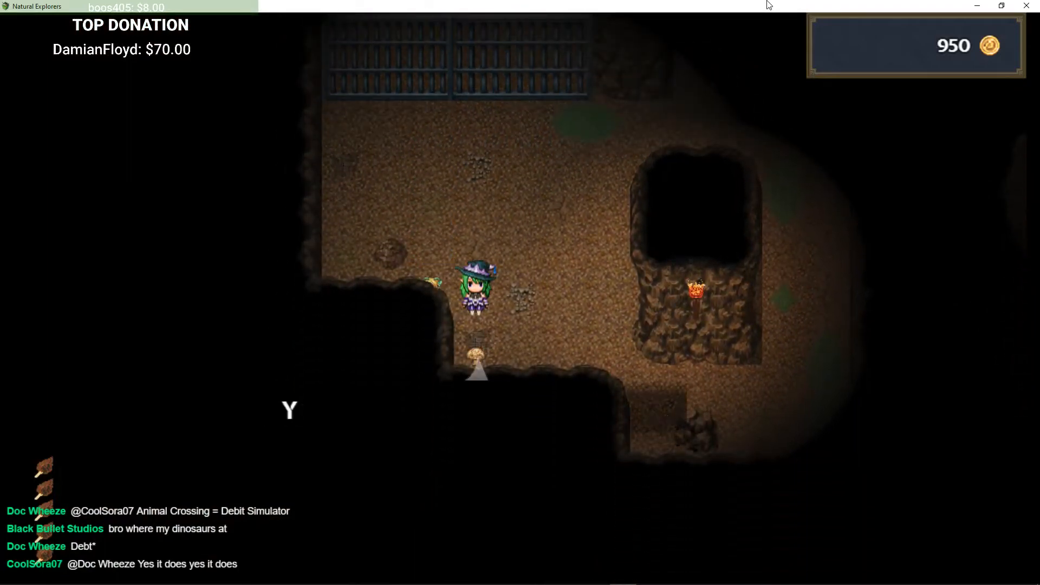
{"action": "key", "text": "Right"}
{"action": "key", "text": "Down"}
{"action": "key", "text": "Right"}
{"action": "key", "text": "Down"}
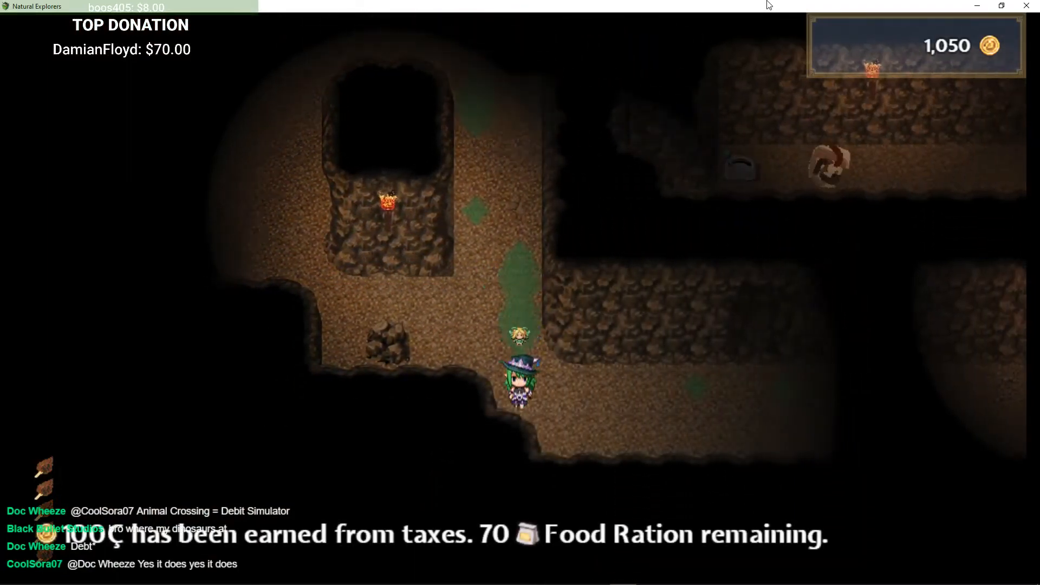
Step: Continue east along the lower tunnel until a Vile Worm battle starts
{"action": "key", "text": "Right"}
{"action": "key", "text": "Return"}
{"action": "key", "text": "Right"}
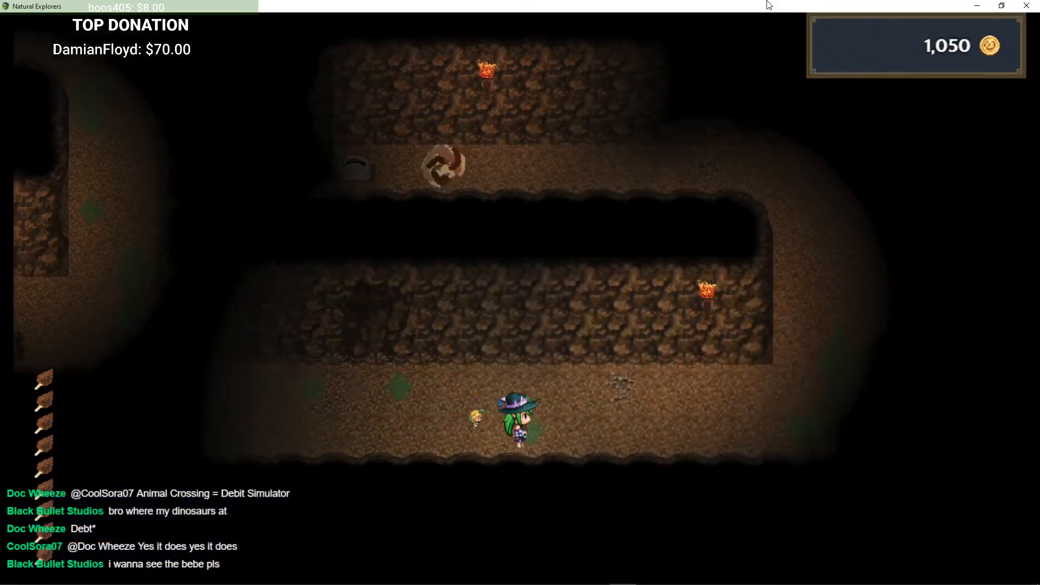
{"action": "key", "text": "Right"}
{"action": "key", "text": "Up"}
{"action": "key", "text": "Left"}
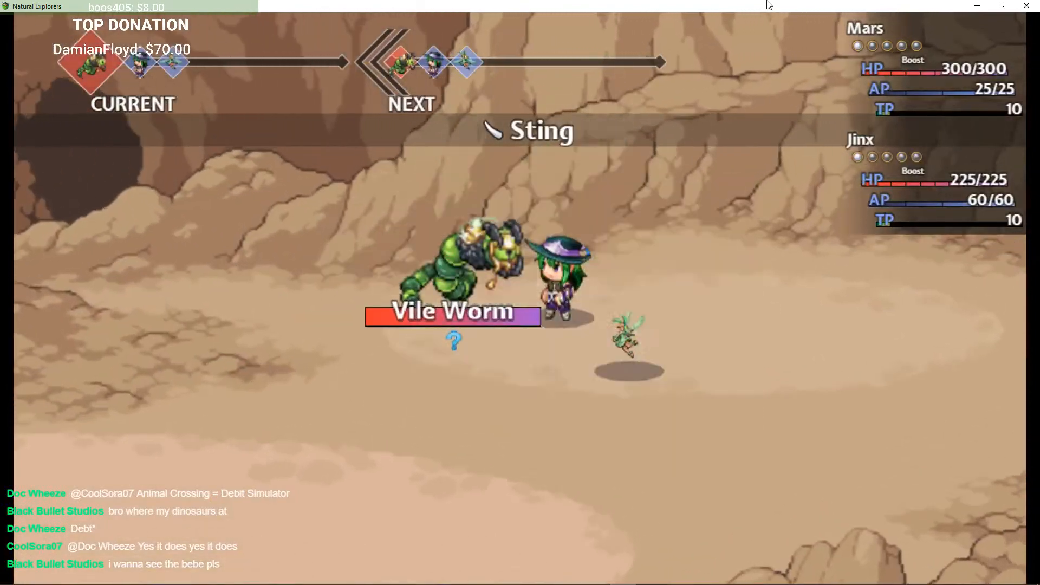
Step: Fight the Vile Worm by choosing Attack for both party members
{"action": "key", "text": "Down"}
{"action": "key", "text": "Return"}
{"action": "key", "text": "Up"}
{"action": "key", "text": "Return"}
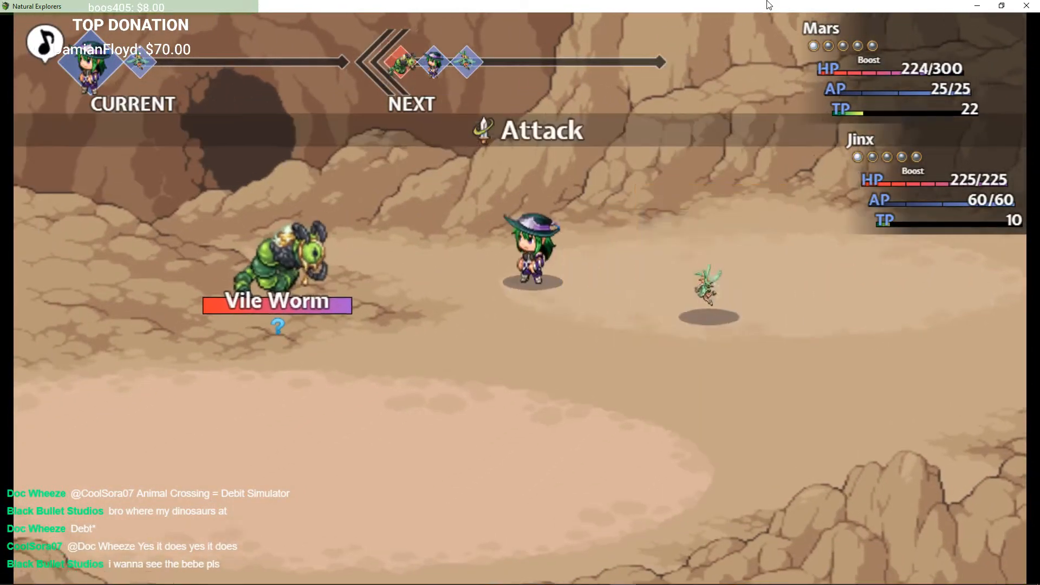
{"action": "key", "text": "Return"}
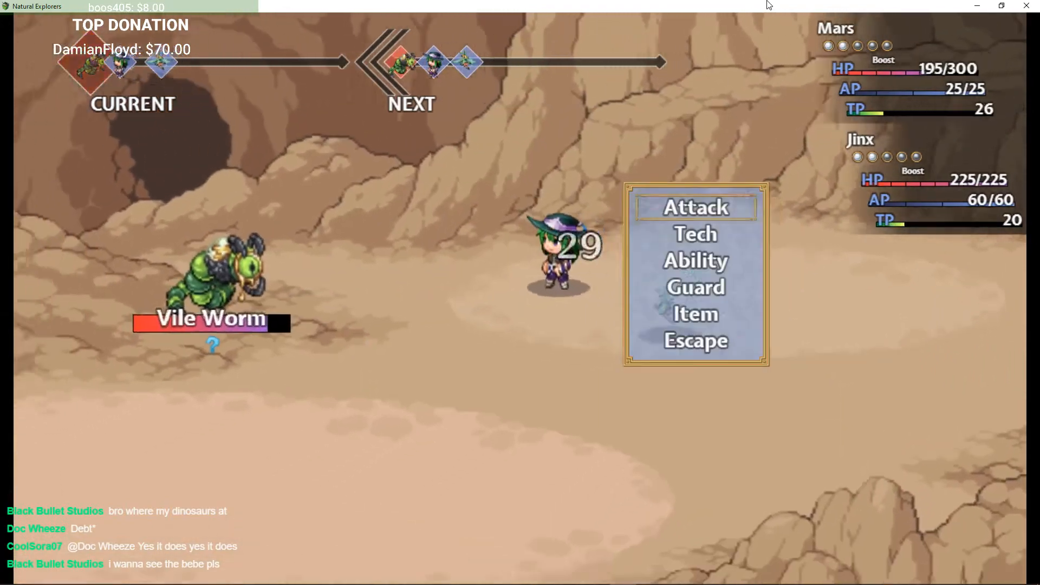
{"action": "key", "text": "Up"}
{"action": "key", "text": "Return"}
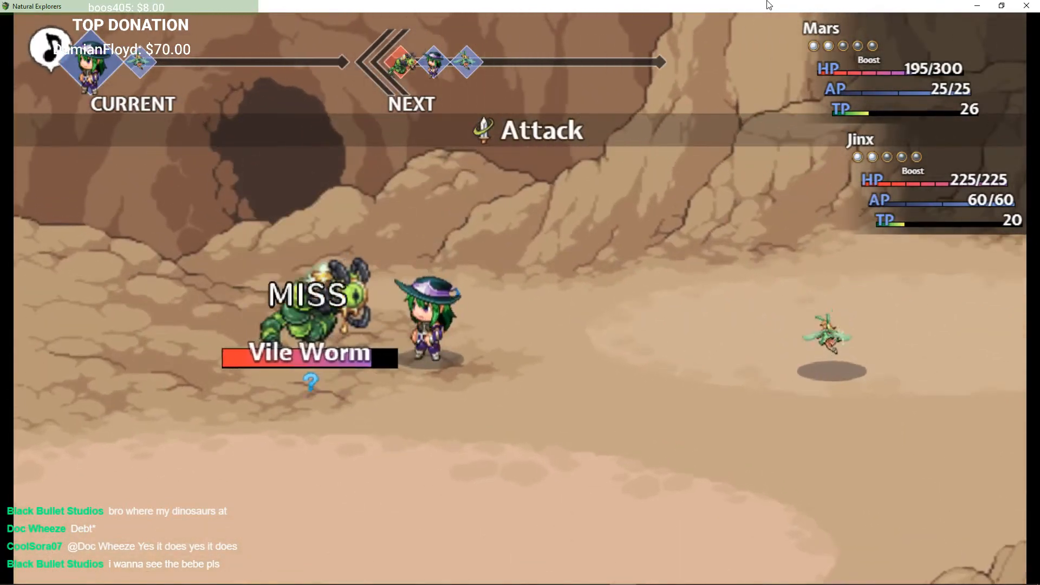
Step: Keep attacking the Vile Worm until victory and continue past the rewards screen
{"action": "key", "text": "Down"}
{"action": "key", "text": "Return"}
{"action": "key", "text": "Escape"}
{"action": "key", "text": "Up"}
{"action": "key", "text": "Return"}
{"action": "key", "text": "Return"}
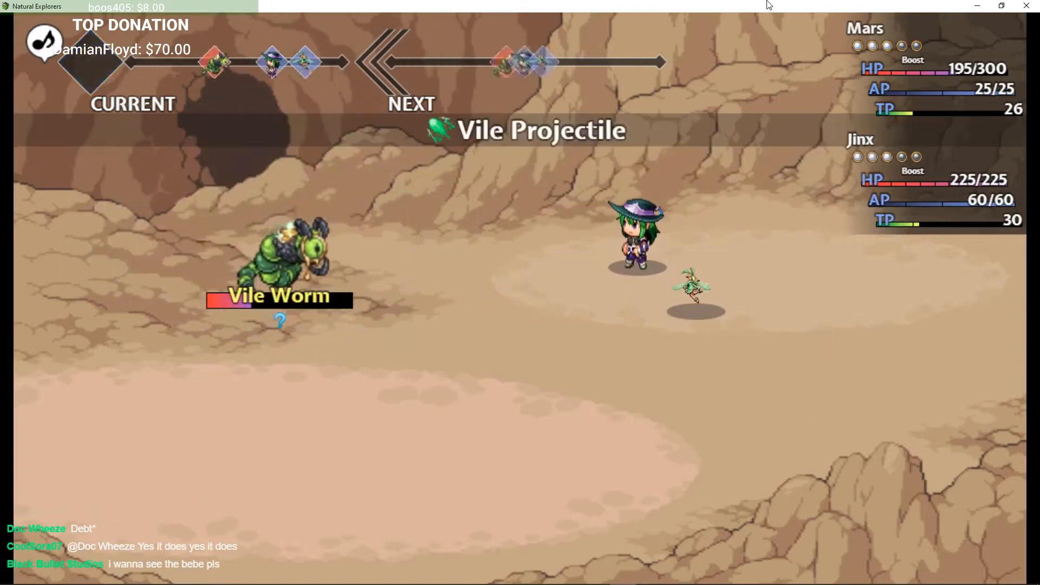
{"action": "key", "text": "Return"}
{"action": "key", "text": "Return"}
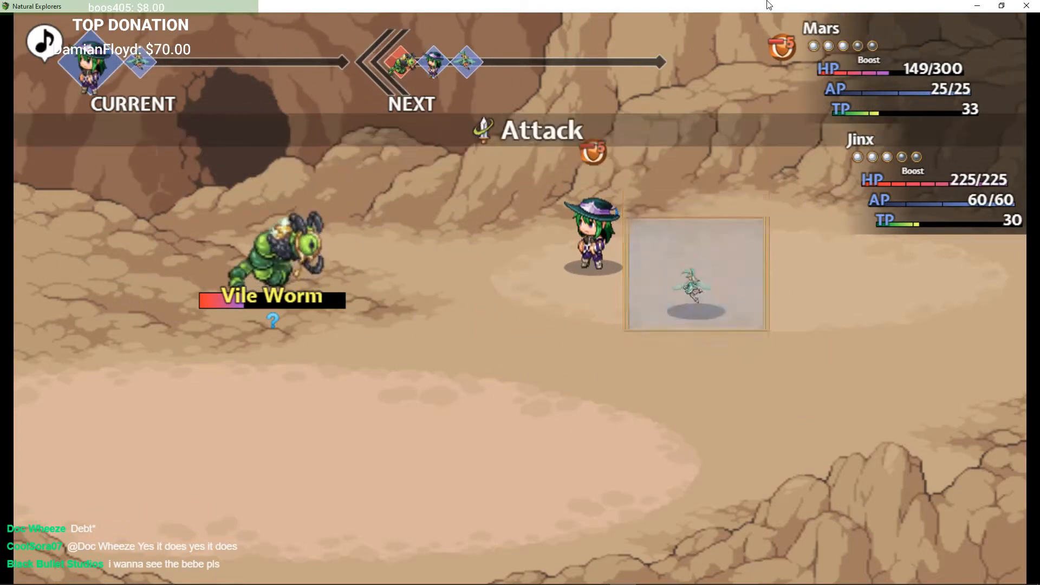
{"action": "key", "text": "Return"}
{"action": "key", "text": "Return"}
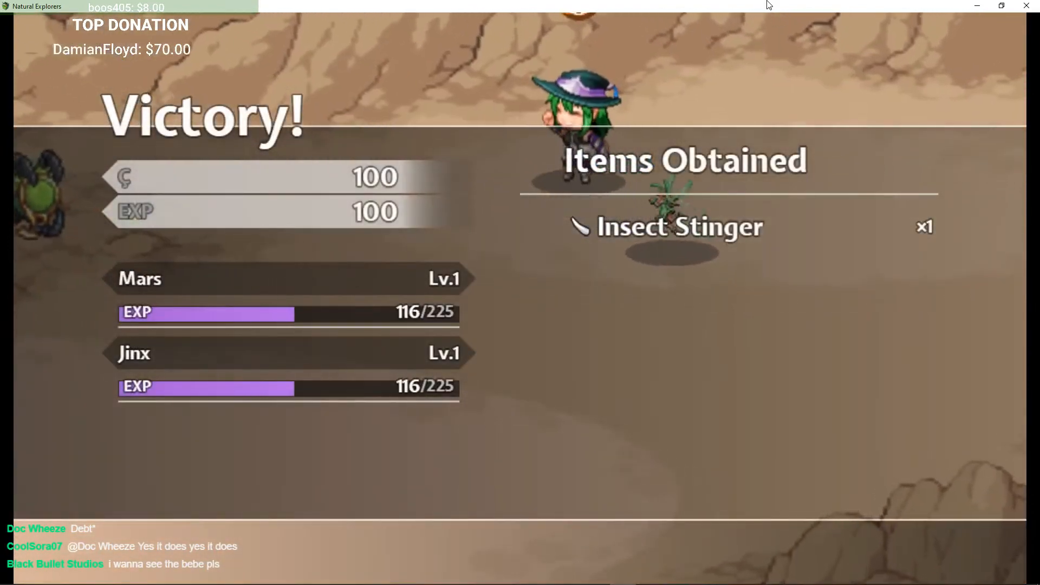
Step: Dismiss the victory screen and walk back west through the cave tunnels to the iron bars
{"action": "key", "text": "z"}
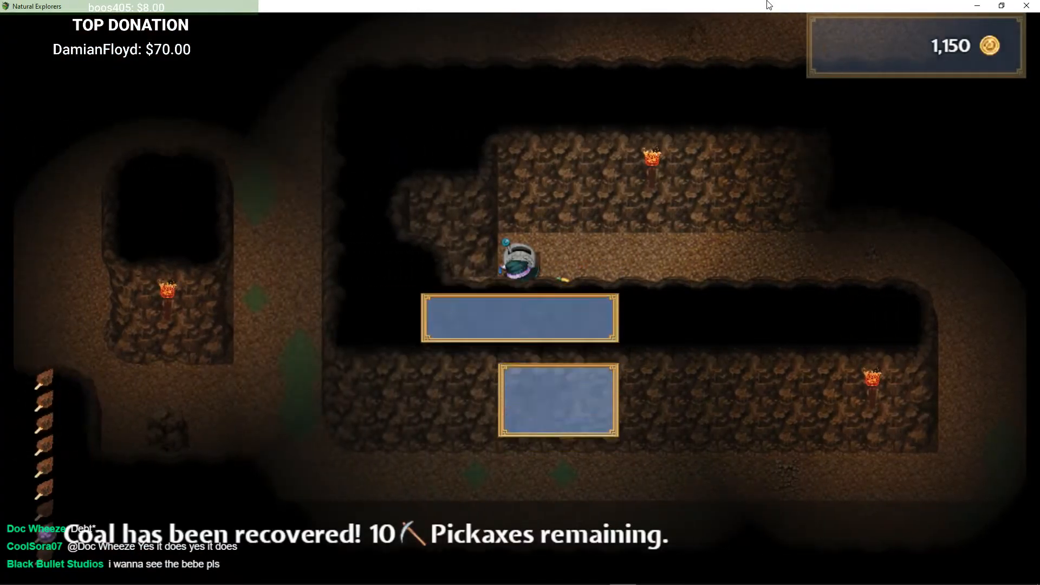
{"action": "key", "text": "Right"}
{"action": "key", "text": "Down"}
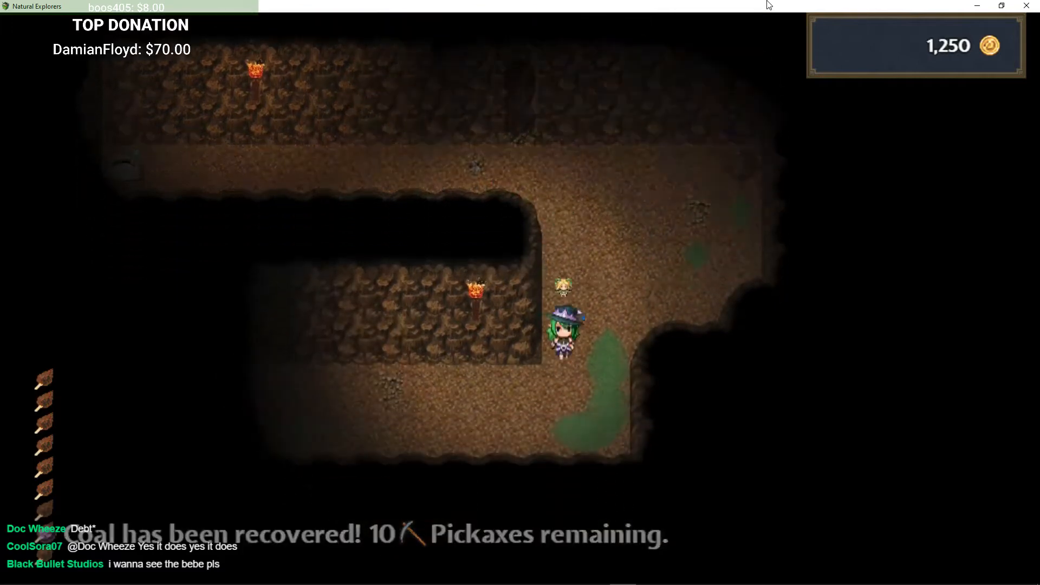
{"action": "key", "text": "Down"}
{"action": "key", "text": "Left"}
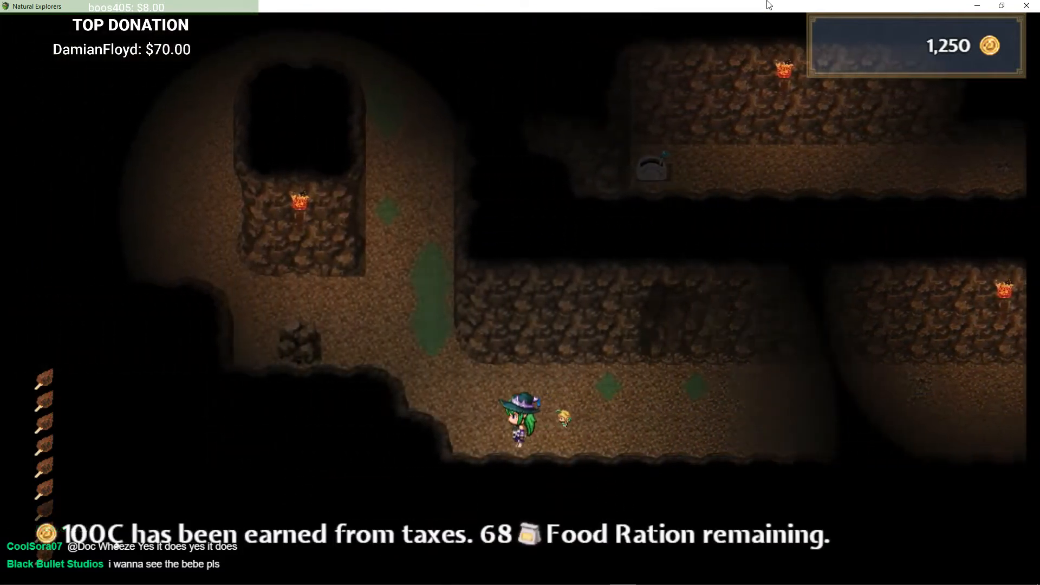
{"action": "key", "text": "Left"}
{"action": "key", "text": "Up"}
{"action": "key", "text": "Left"}
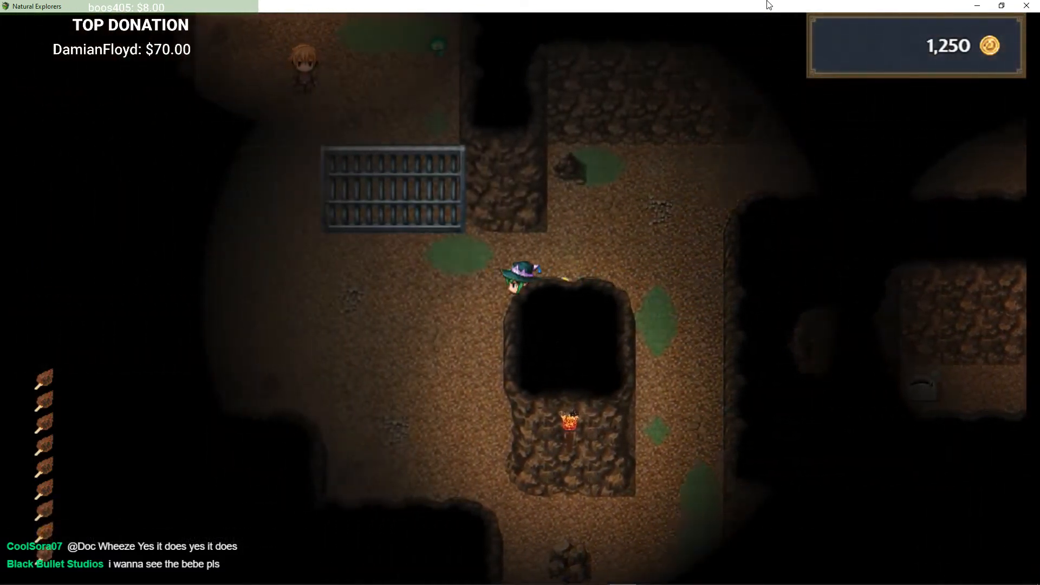
{"action": "key", "text": "Left"}
{"action": "key", "text": "Up"}
{"action": "key", "text": "Right"}
{"action": "key", "text": "Up"}
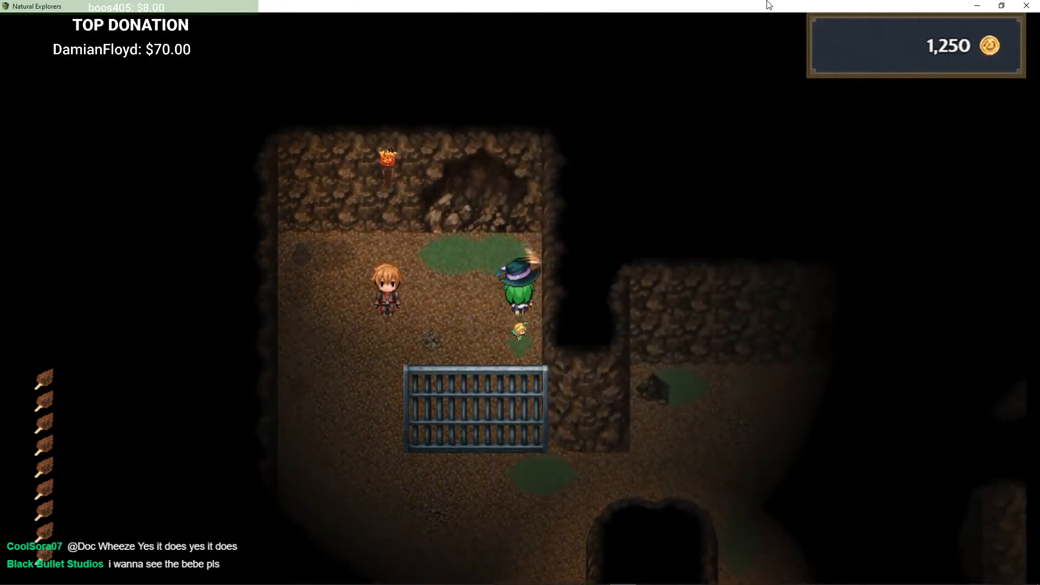
Step: Talk to the orange-haired prisoner beside the iron bars and advance through his dialogue
{"action": "key", "text": "Return"}
{"action": "key", "text": "Down"}
{"action": "key", "text": "Left"}
{"action": "key", "text": "Up"}
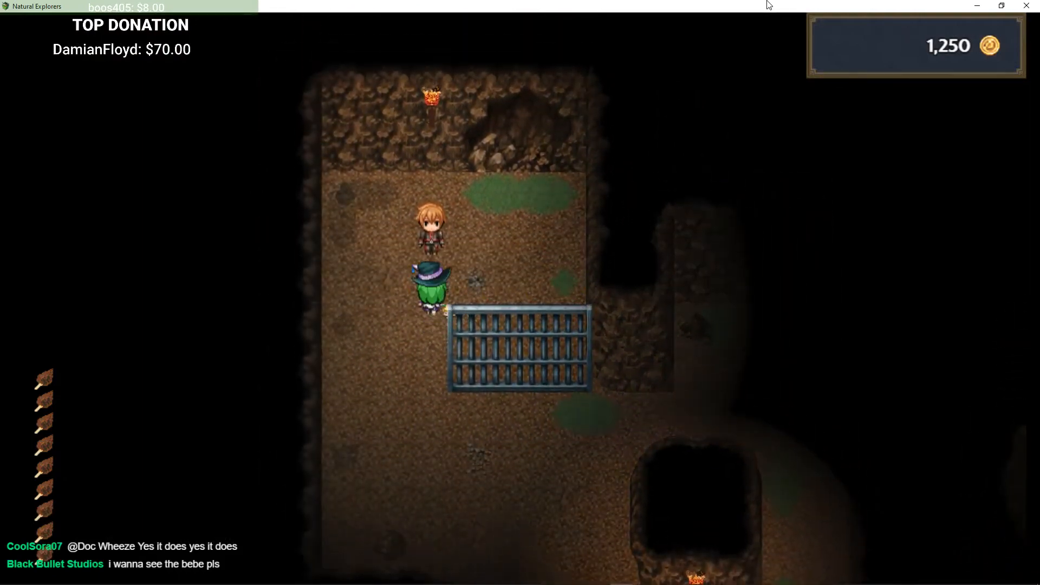
{"action": "key", "text": "Return"}
{"action": "key", "text": "Return"}
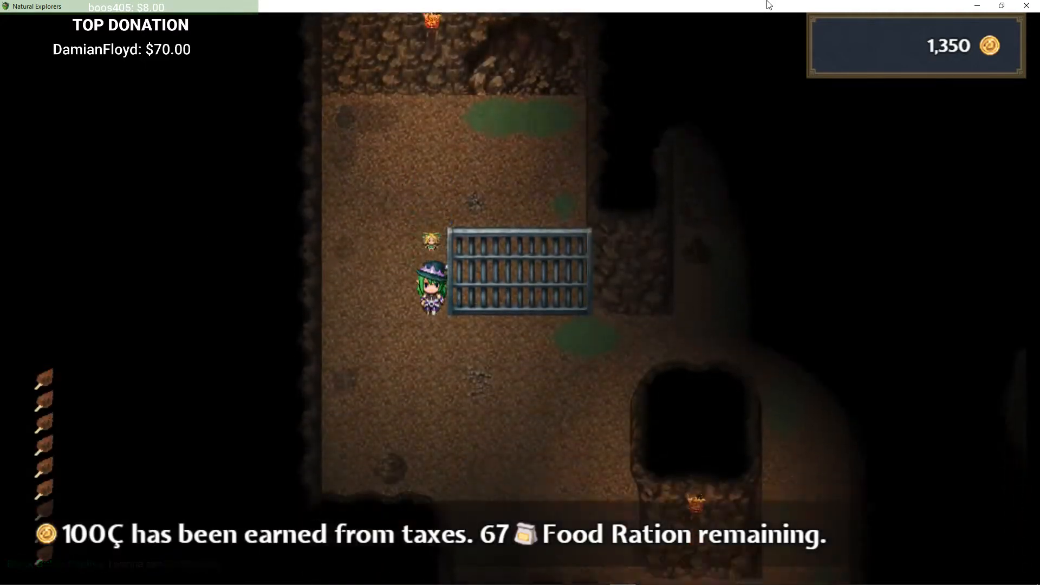
Step: Walk east and north through the passage to enter the Cave Basement
{"action": "key", "text": "Right"}
{"action": "key", "text": "Up"}
{"action": "key", "text": "Right"}
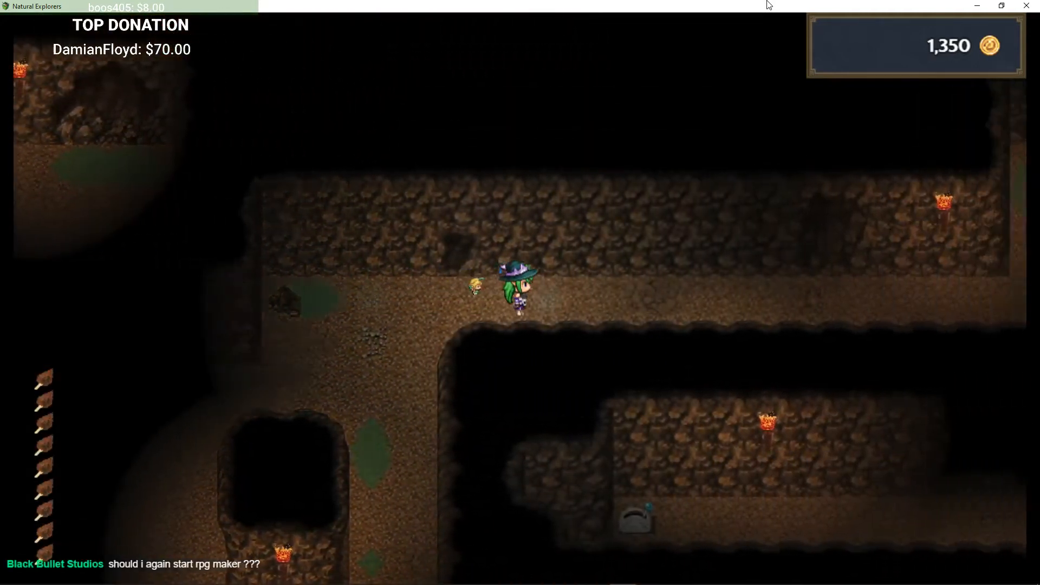
{"action": "key", "text": "Right"}
{"action": "key", "text": "Up"}
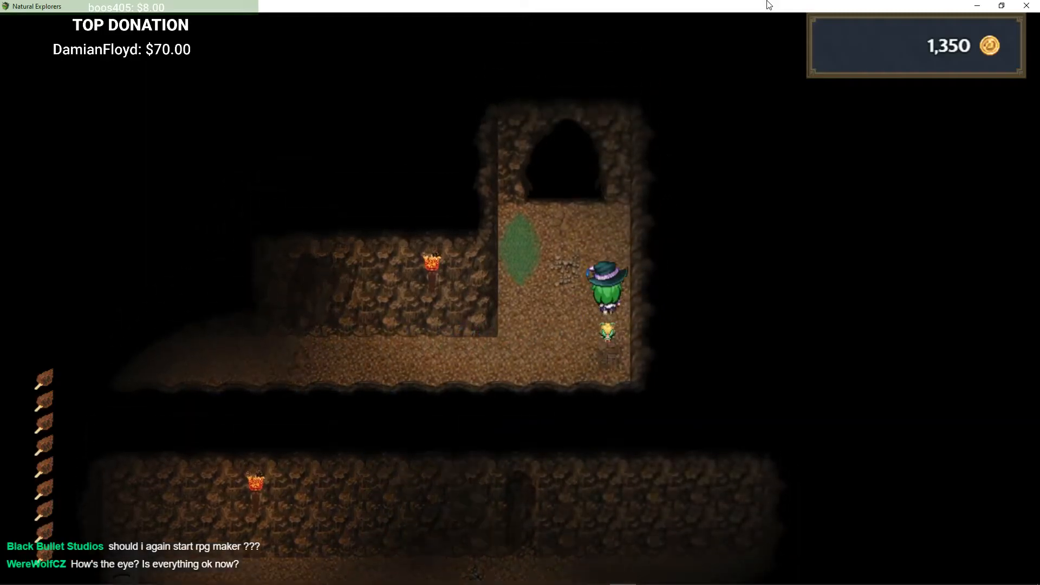
{"action": "key", "text": "Return"}
{"action": "key", "text": "Up"}
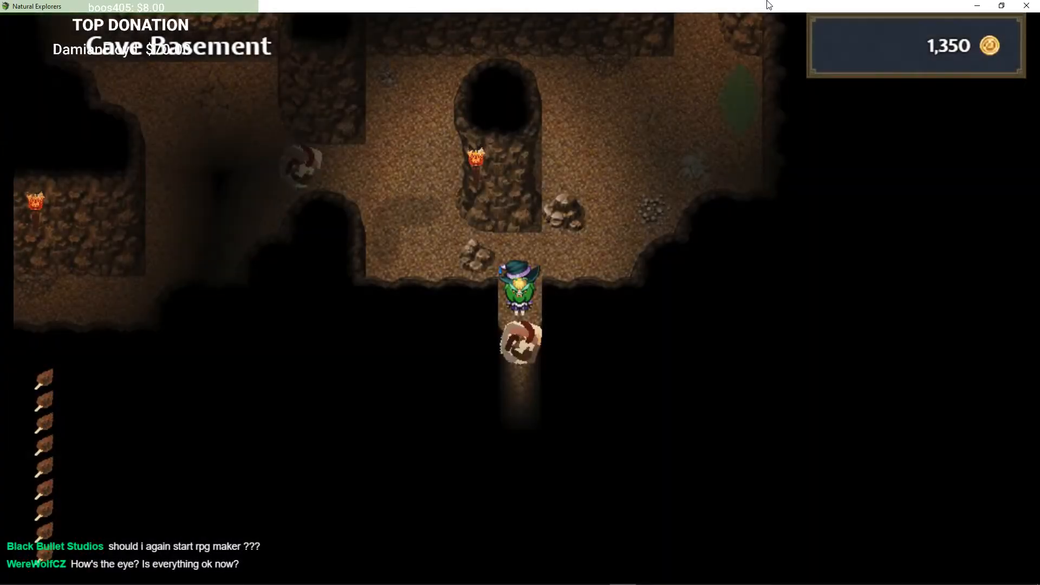
{"action": "key", "text": "Up"}
Step: Navigate north through the Cave Basement passages until reaching The Dungeon
{"action": "key", "text": "Left"}
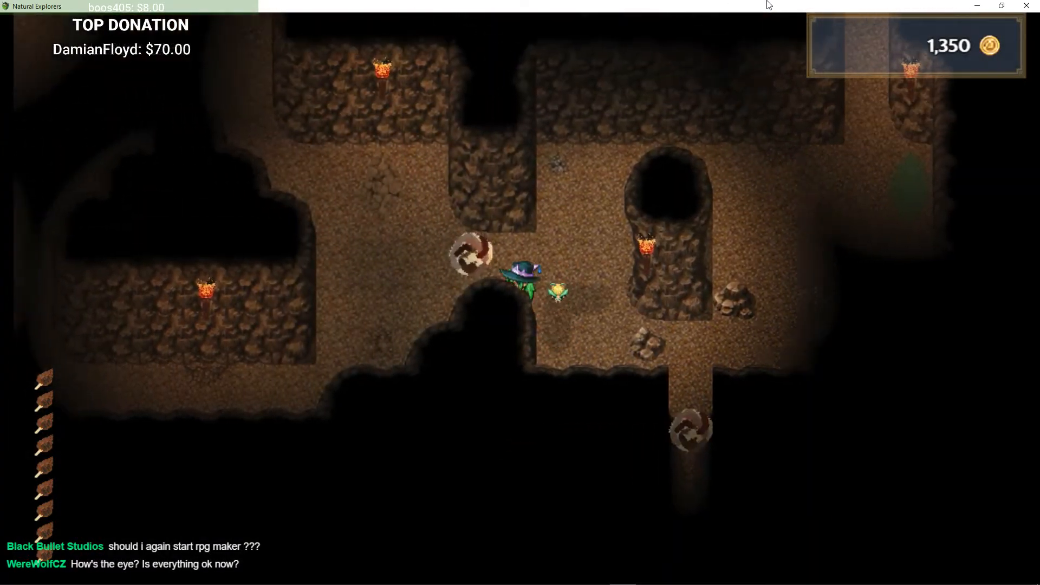
{"action": "key", "text": "Left"}
{"action": "key", "text": "Up"}
{"action": "key", "text": "Left"}
{"action": "key", "text": "Up"}
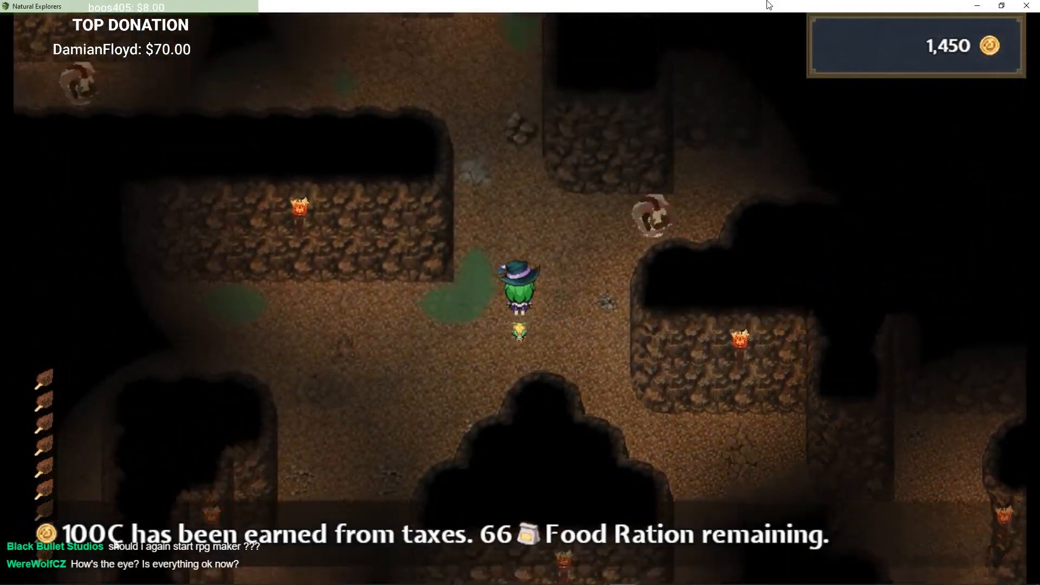
{"action": "key", "text": "Left"}
{"action": "key", "text": "Up"}
{"action": "key", "text": "Left"}
{"action": "key", "text": "Up"}
{"action": "key", "text": "Right"}
{"action": "key", "text": "Up"}
{"action": "key", "text": "Right"}
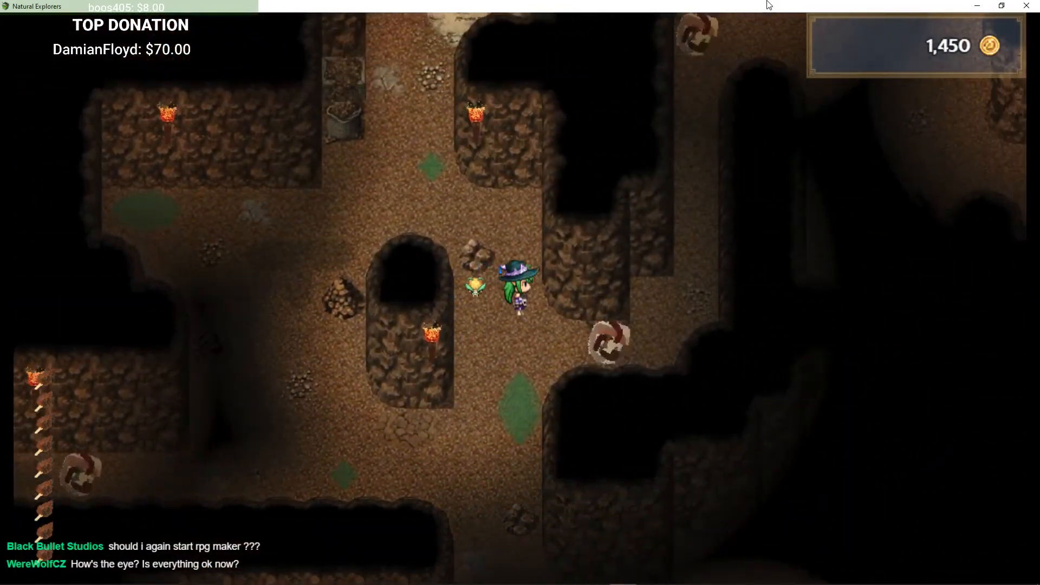
{"action": "key", "text": "Up"}
{"action": "key", "text": "Left"}
{"action": "key", "text": "Up"}
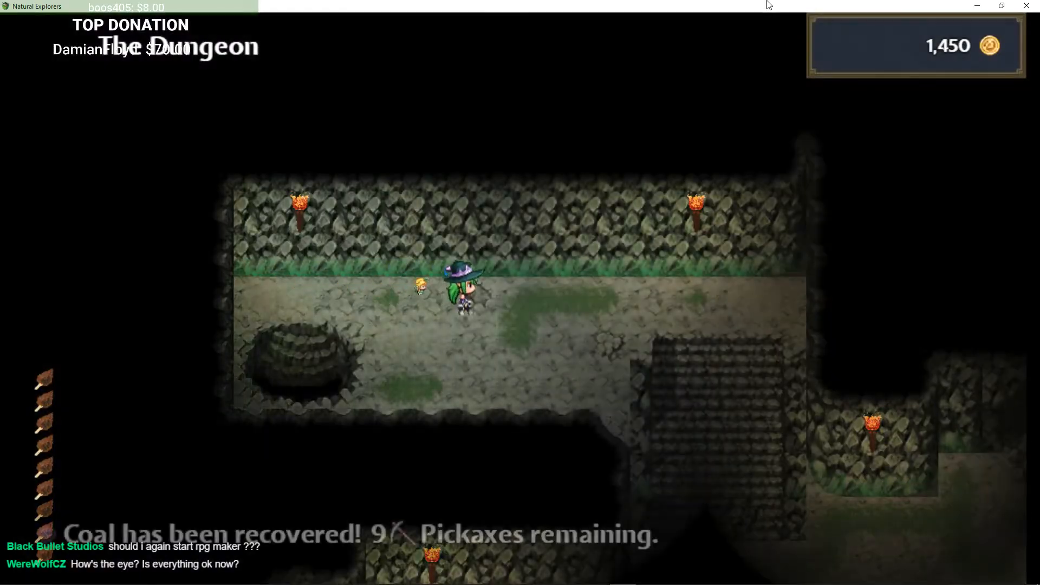
Step: Walk through The Dungeon past the chest and harvest a Funshroom near the stone tablet
{"action": "key", "text": "Right"}
{"action": "key", "text": "Down"}
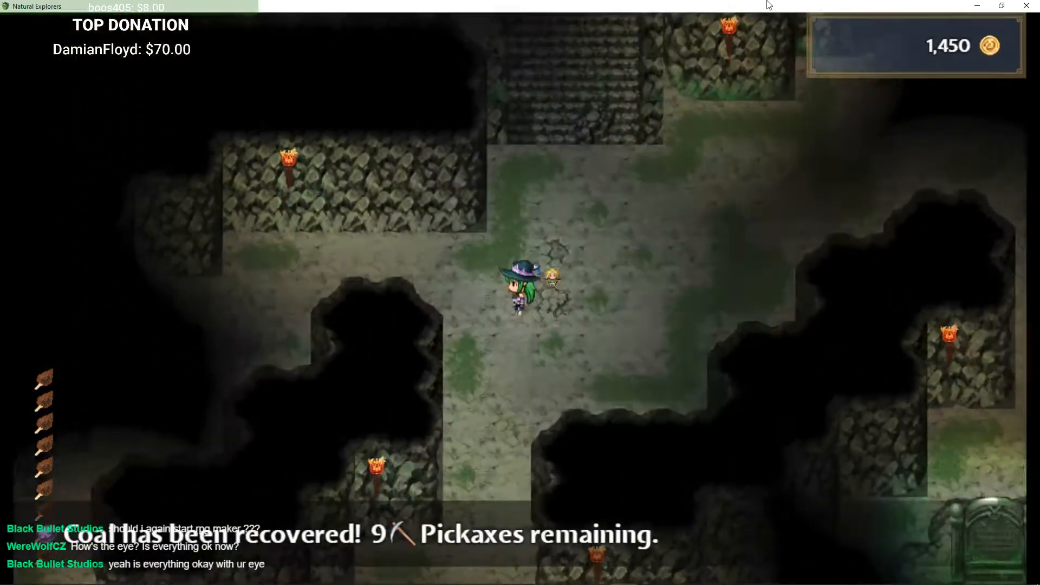
{"action": "key", "text": "Left"}
{"action": "key", "text": "Down"}
{"action": "key", "text": "Left"}
{"action": "key", "text": "Down"}
{"action": "key", "text": "Left"}
{"action": "key", "text": "Down"}
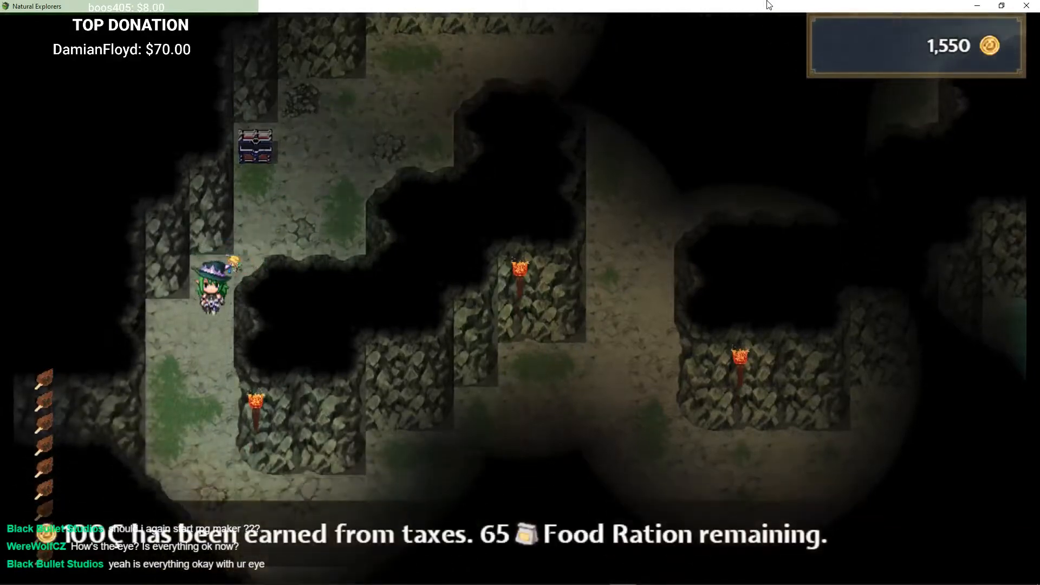
{"action": "key", "text": "Down"}
{"action": "key", "text": "Right"}
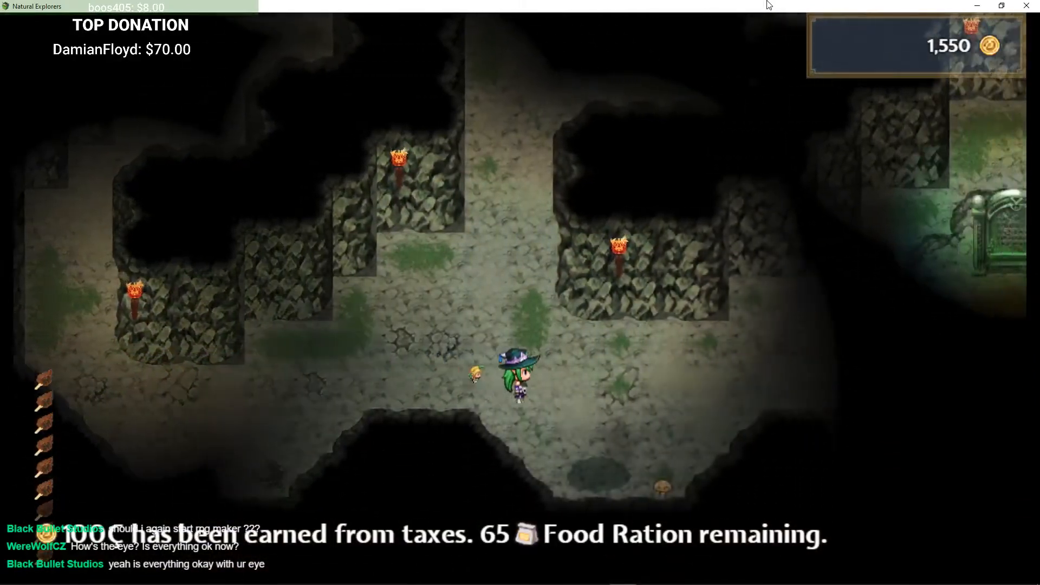
{"action": "key", "text": "Down"}
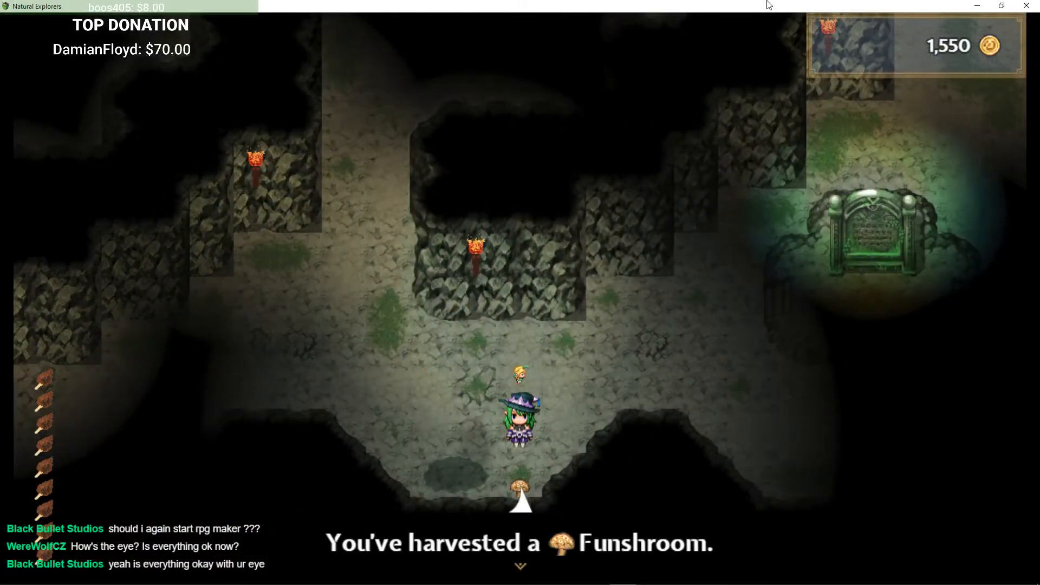
{"action": "key", "text": "Return"}
Step: Inspect the ancient stone tablet and read through its message
{"action": "key", "text": "Right"}
{"action": "key", "text": "Up"}
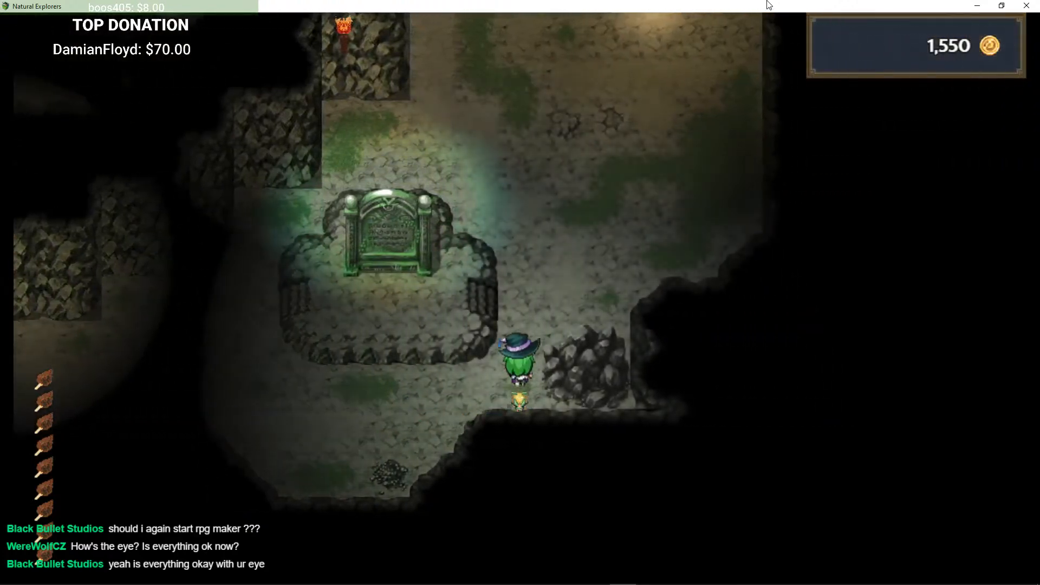
{"action": "key", "text": "Left"}
{"action": "key", "text": "Up"}
{"action": "key", "text": "Return"}
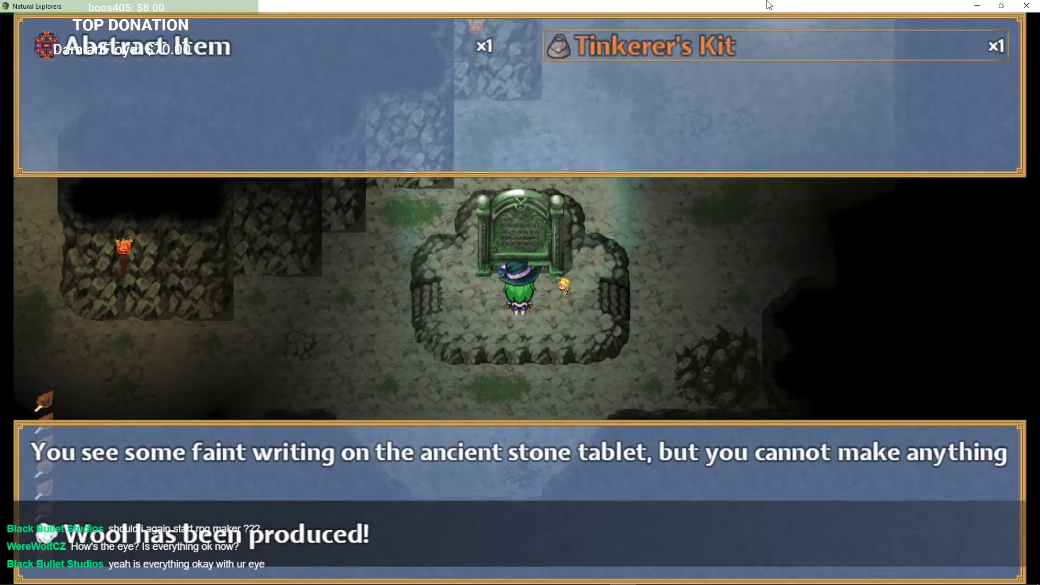
{"action": "key", "text": "Return"}
{"action": "key", "text": "Return"}
Step: Exit the dungeon into Your Village and inspect one of the farm plots
{"action": "key", "text": "Right"}
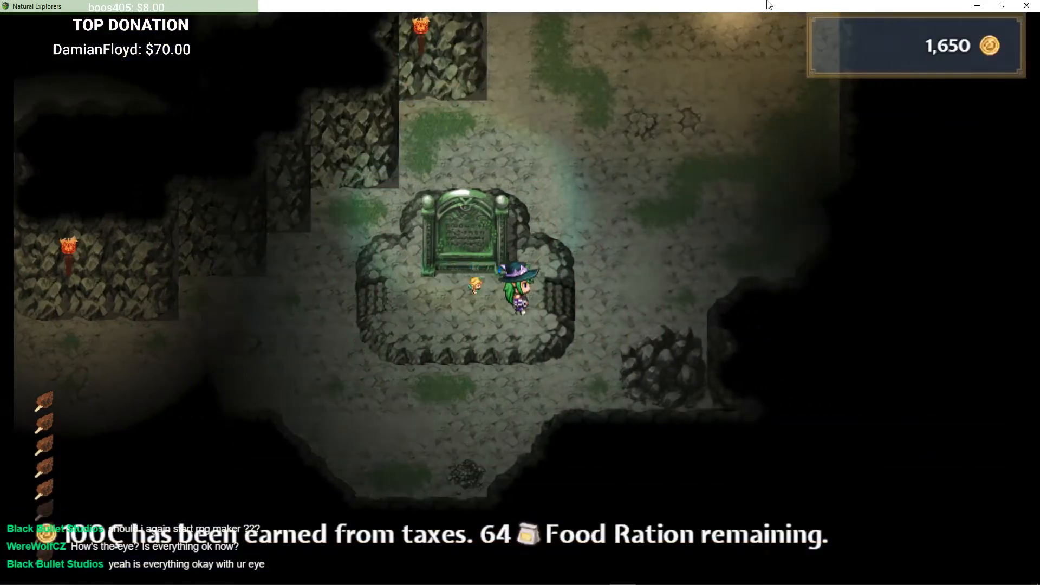
{"action": "key", "text": "Up"}
{"action": "key", "text": "Right"}
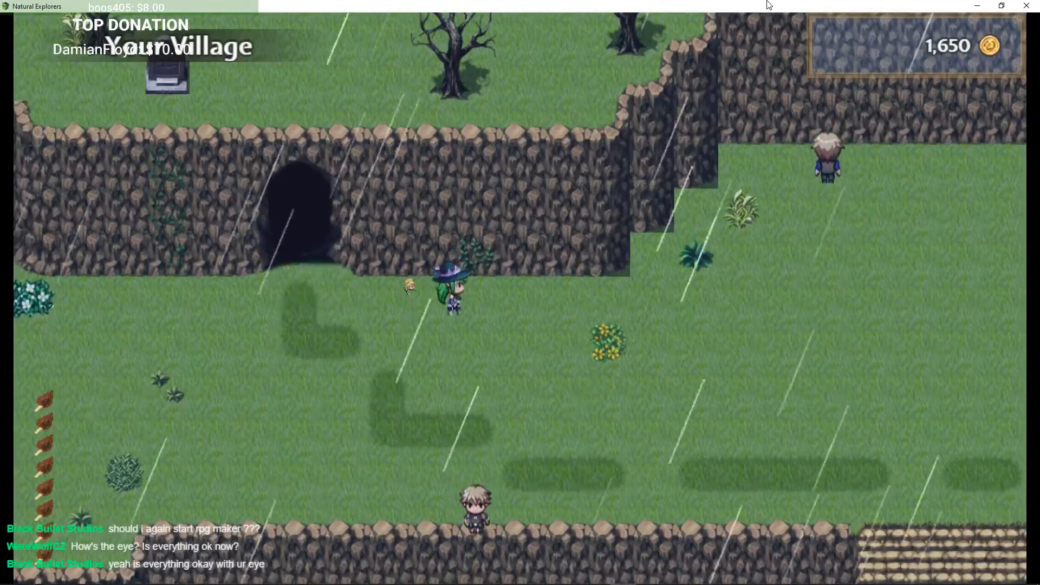
{"action": "key", "text": "Right"}
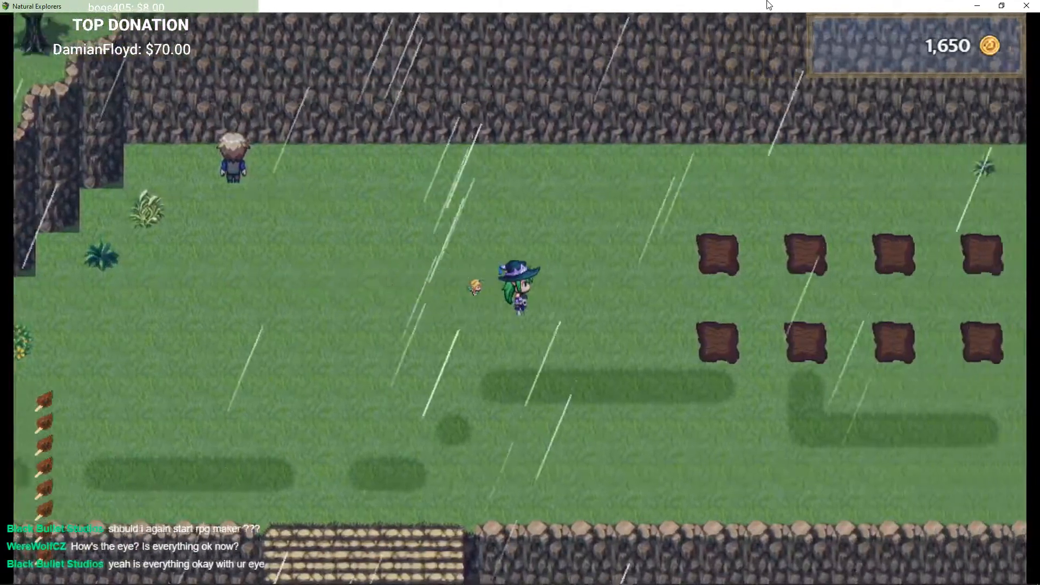
{"action": "key", "text": "Right"}
{"action": "key", "text": "Up"}
{"action": "key", "text": "Return"}
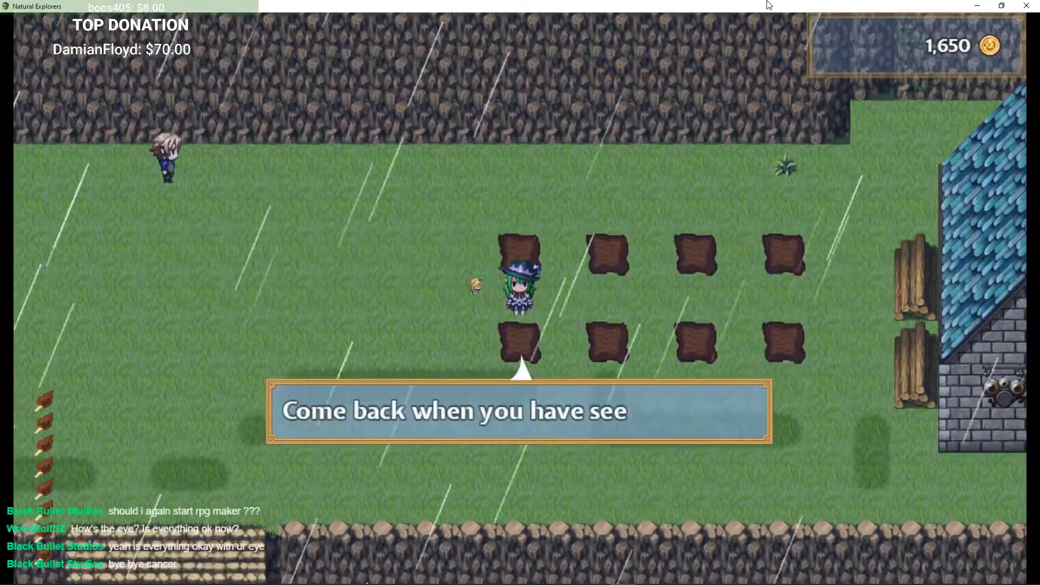
{"action": "key", "text": "Return"}
Step: Walk south-west to the shop stall, open its shop menu, and close it again
{"action": "key", "text": "Right"}
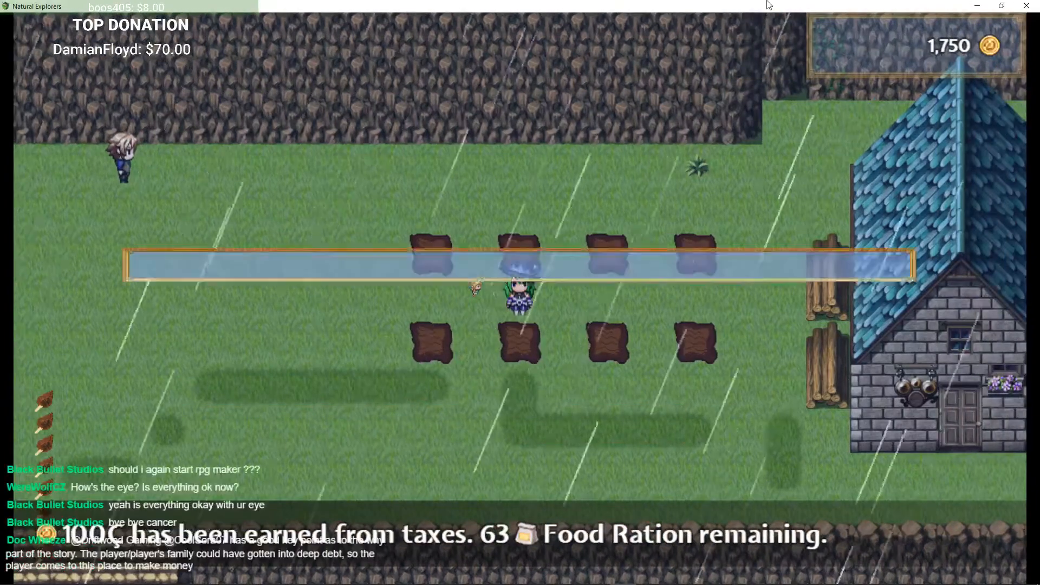
{"action": "key", "text": "Down"}
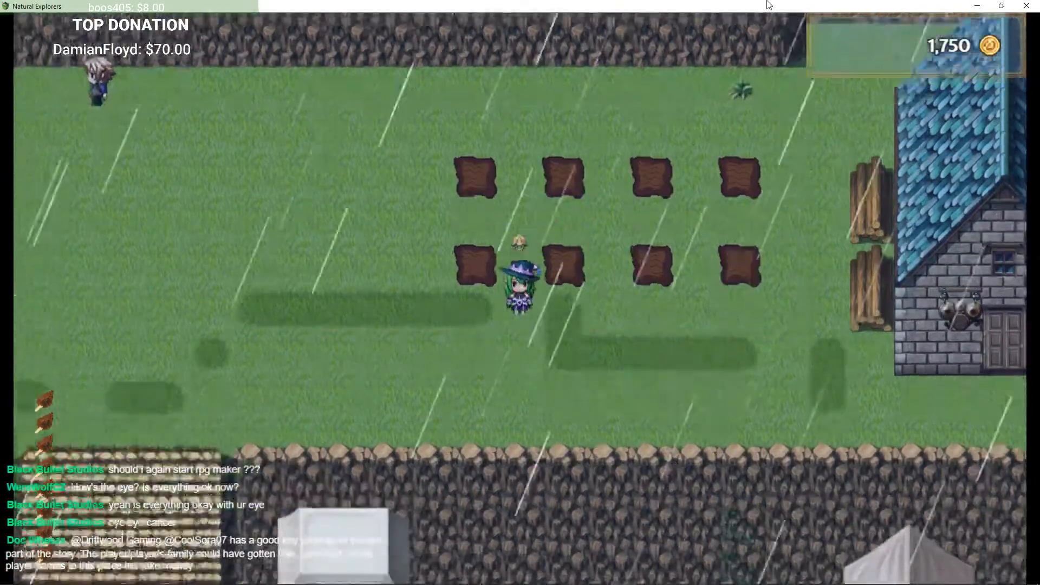
{"action": "key", "text": "Left"}
{"action": "key", "text": "Down"}
{"action": "key", "text": "Down"}
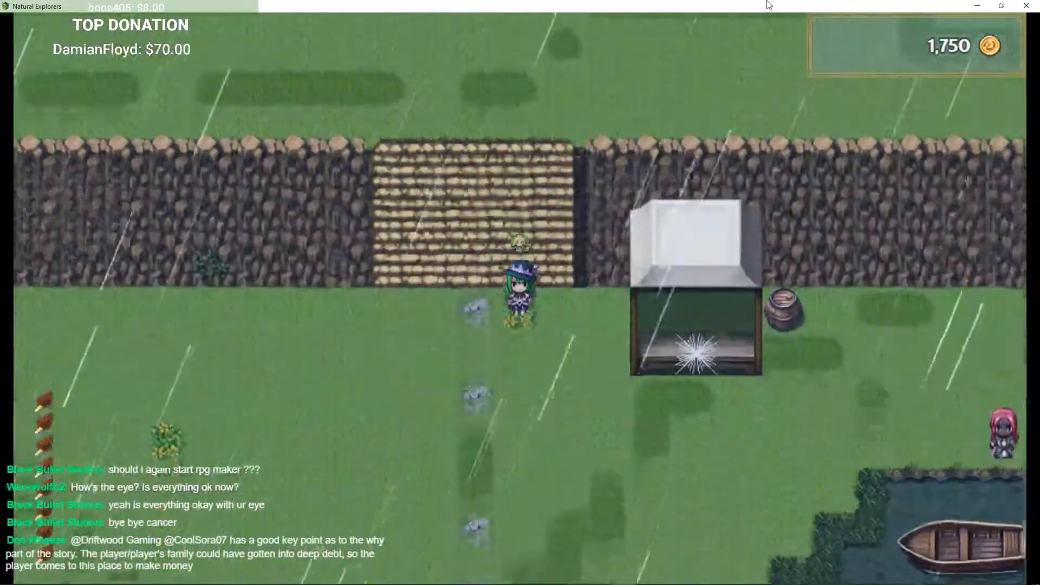
{"action": "key", "text": "Left"}
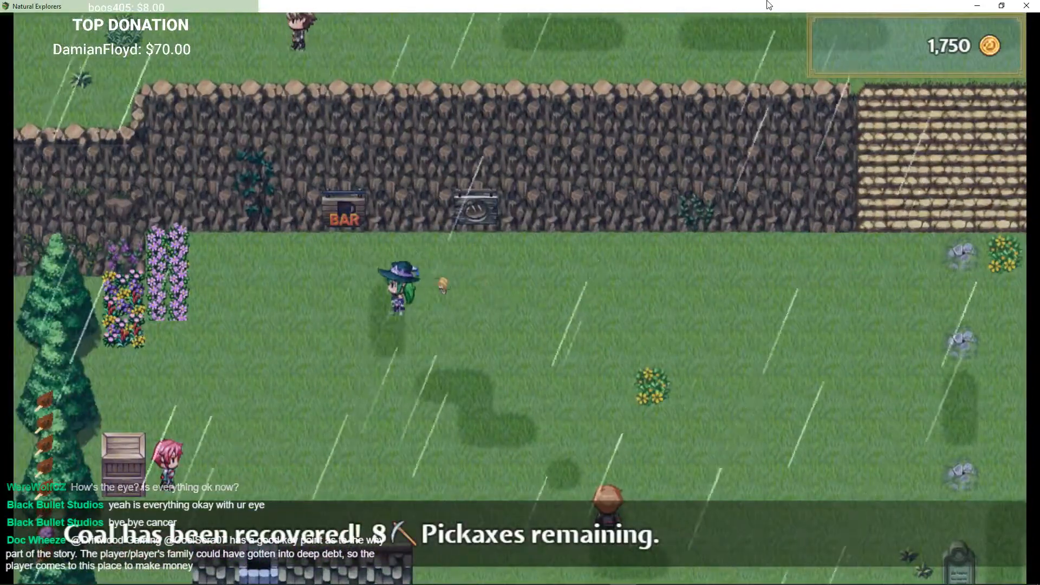
{"action": "key", "text": "Down"}
{"action": "key", "text": "Left"}
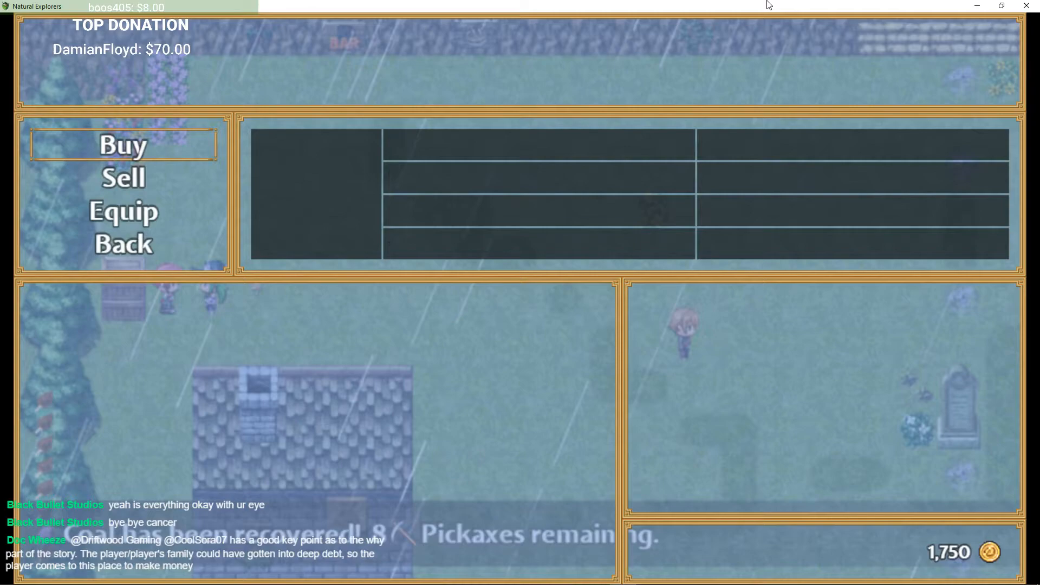
{"action": "key", "text": "Escape"}
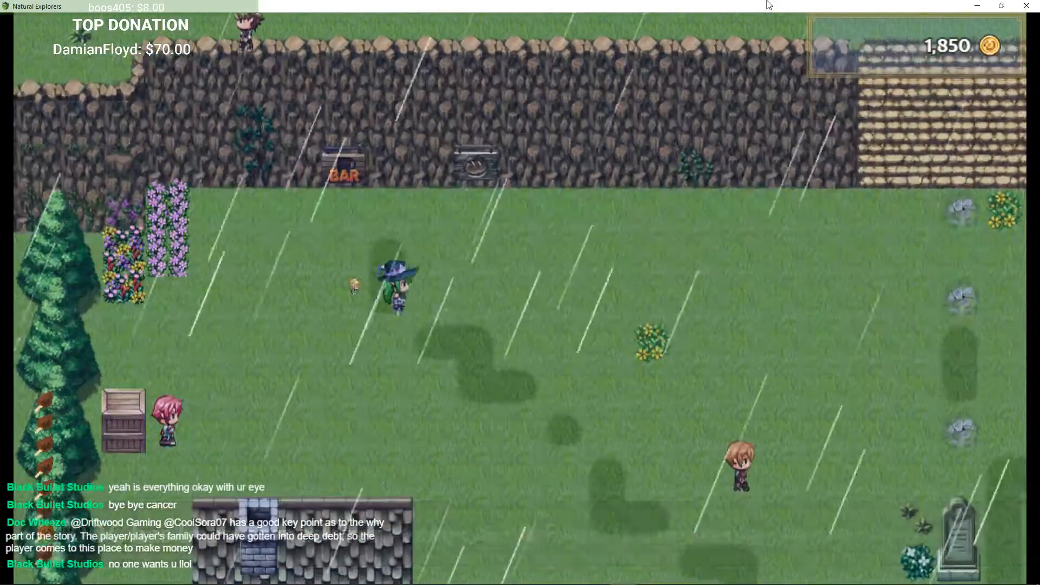
Step: Walk east past the pond to the Travelling Merchant's wagon
{"action": "key", "text": "Up"}
{"action": "key", "text": "Left"}
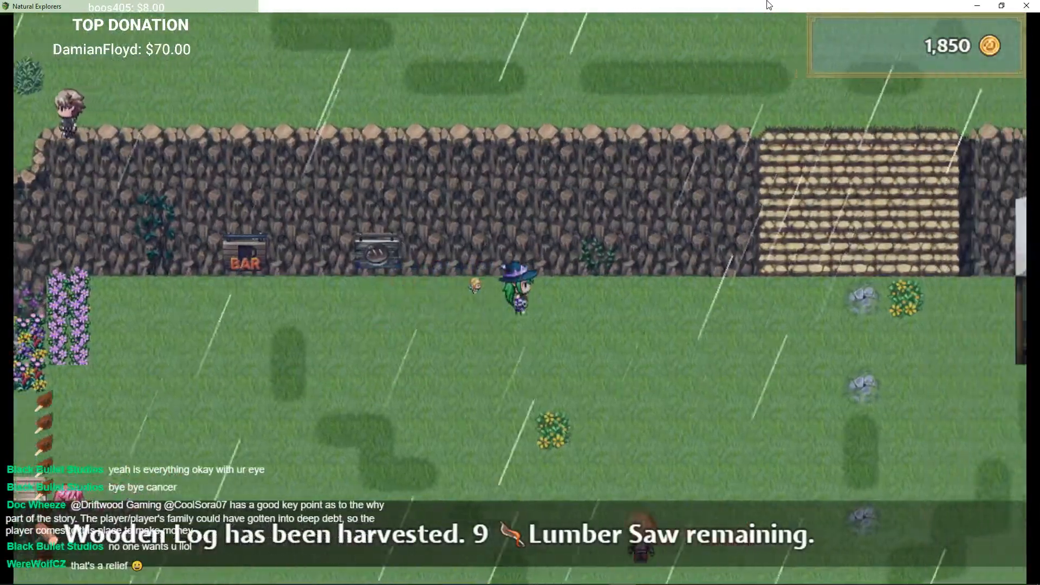
{"action": "key", "text": "Right"}
{"action": "key", "text": "Down"}
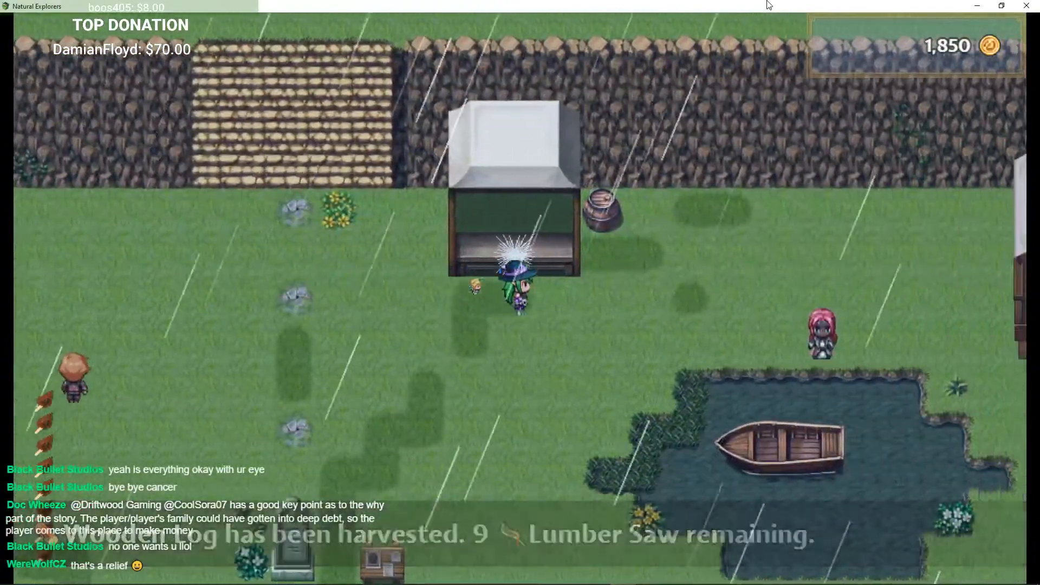
{"action": "key", "text": "Right"}
{"action": "key", "text": "Down"}
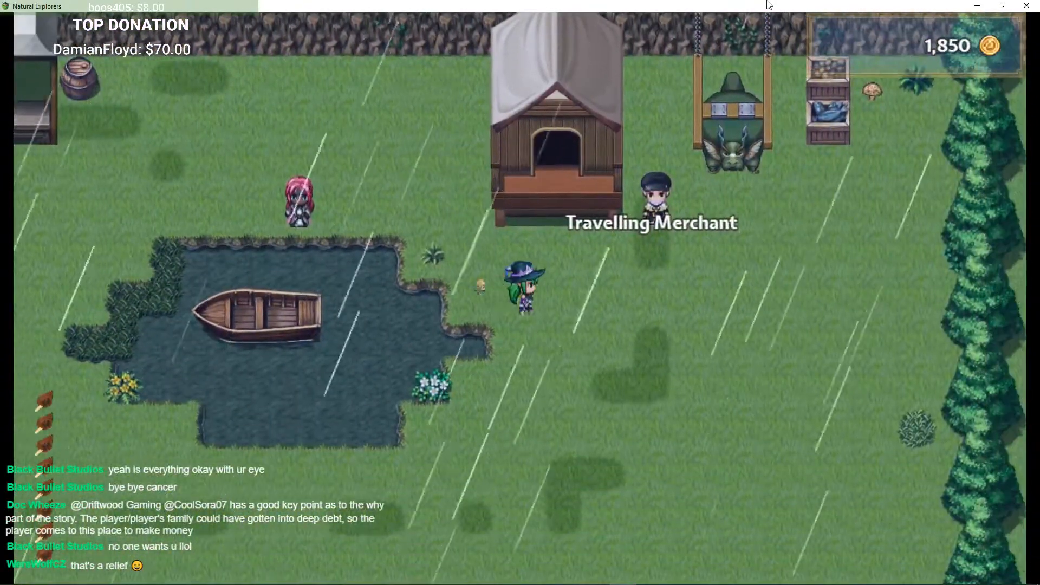
{"action": "key", "text": "Up"}
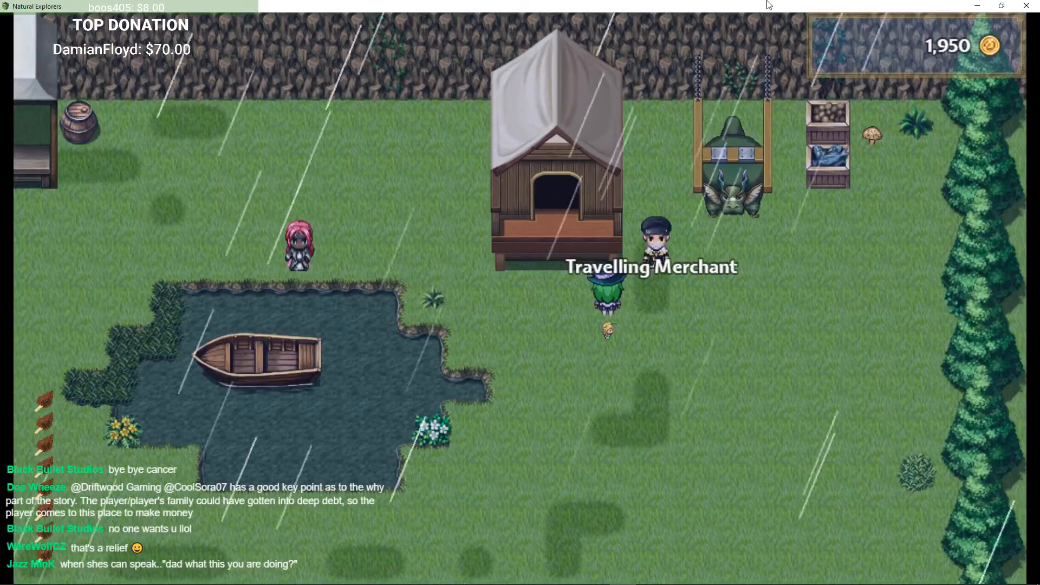
{"action": "key", "text": "Right"}
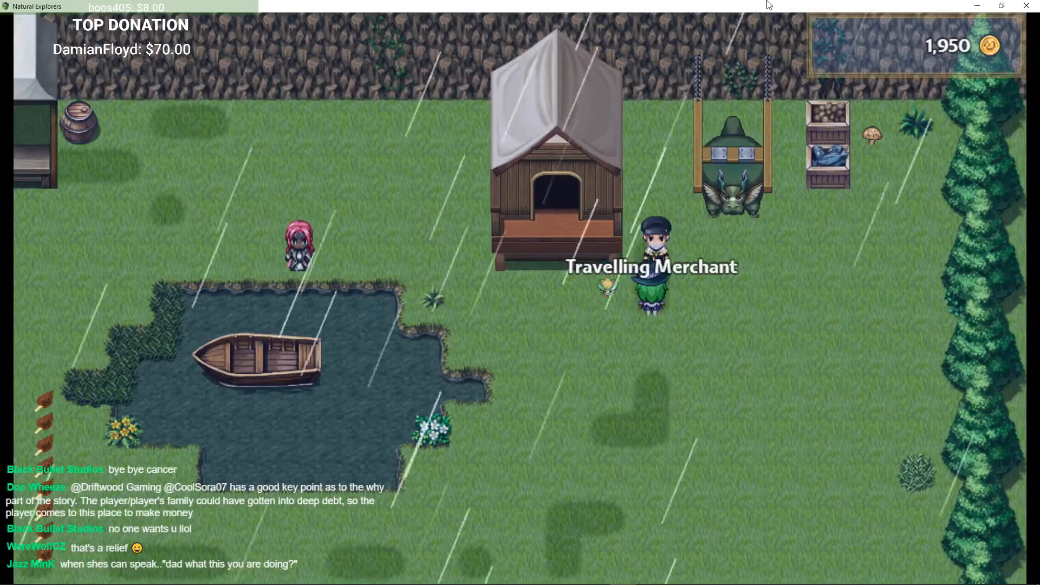
Step: Open the Travelling Merchant's shop and buy a batch of Lumber Saws
{"action": "key", "text": "Return"}
{"action": "key", "text": "Return"}
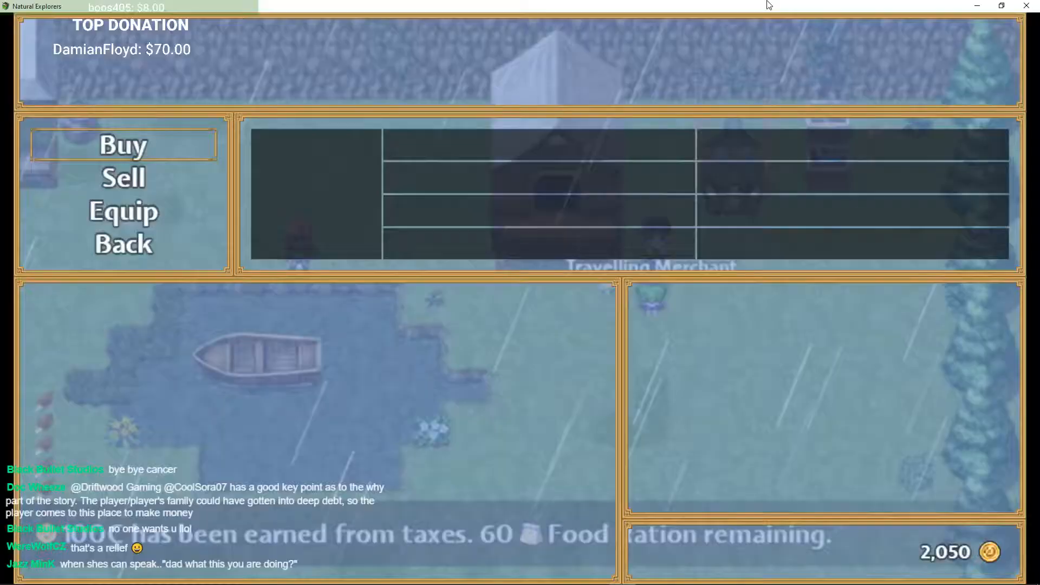
{"action": "key", "text": "Return"}
{"action": "key", "text": "Down"}
{"action": "key", "text": "Down"}
{"action": "key", "text": "Down"}
{"action": "key", "text": "Down"}
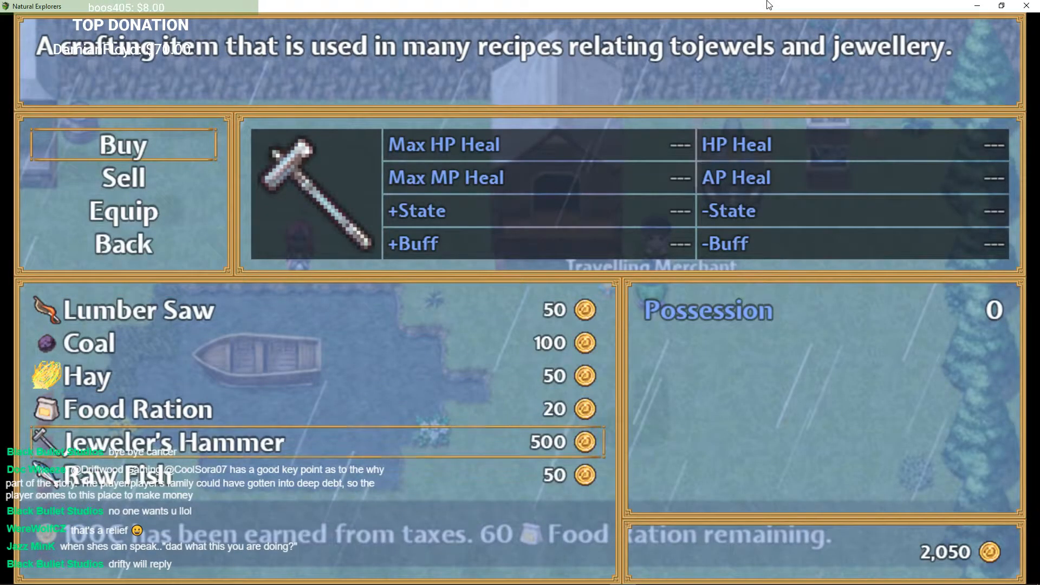
{"action": "key", "text": "Up"}
{"action": "key", "text": "Up"}
{"action": "key", "text": "Up"}
{"action": "key", "text": "Up"}
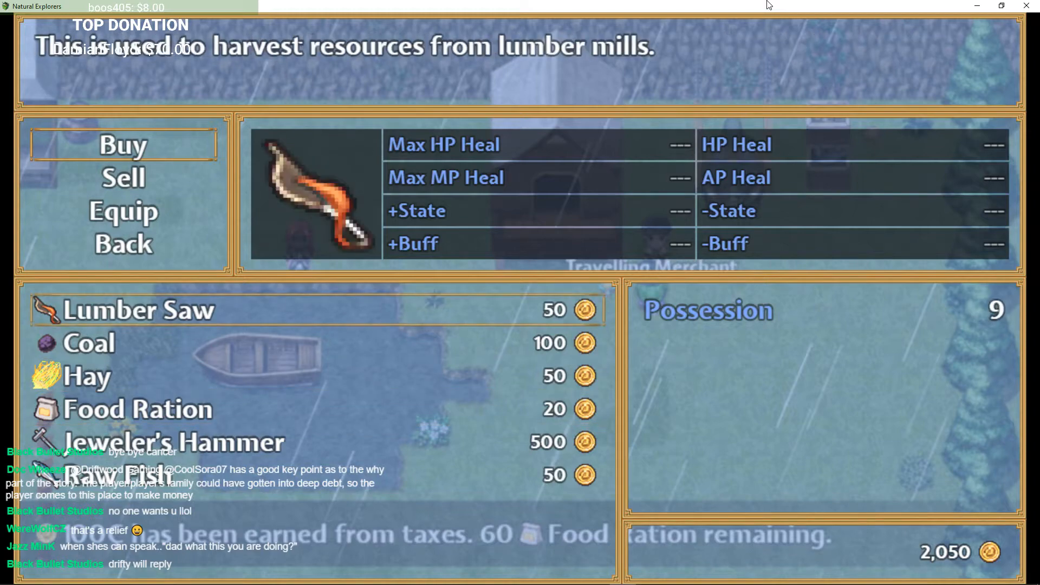
{"action": "key", "text": "Return"}
Step: Buy a stack of Hay from the merchant
{"action": "key", "text": "Return"}
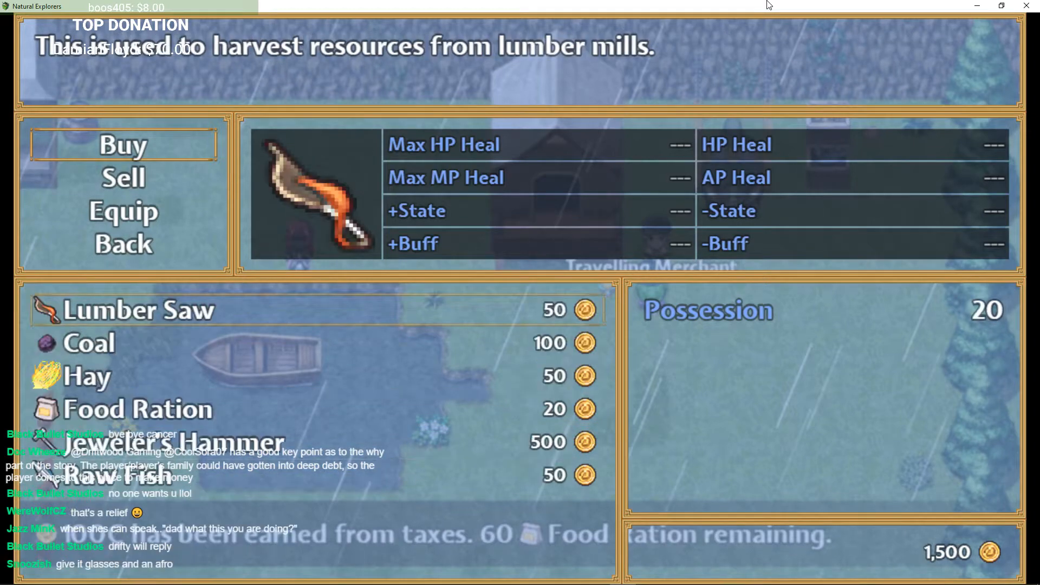
{"action": "key", "text": "Down"}
{"action": "key", "text": "Down"}
{"action": "key", "text": "Down"}
{"action": "key", "text": "Up"}
{"action": "key", "text": "Return"}
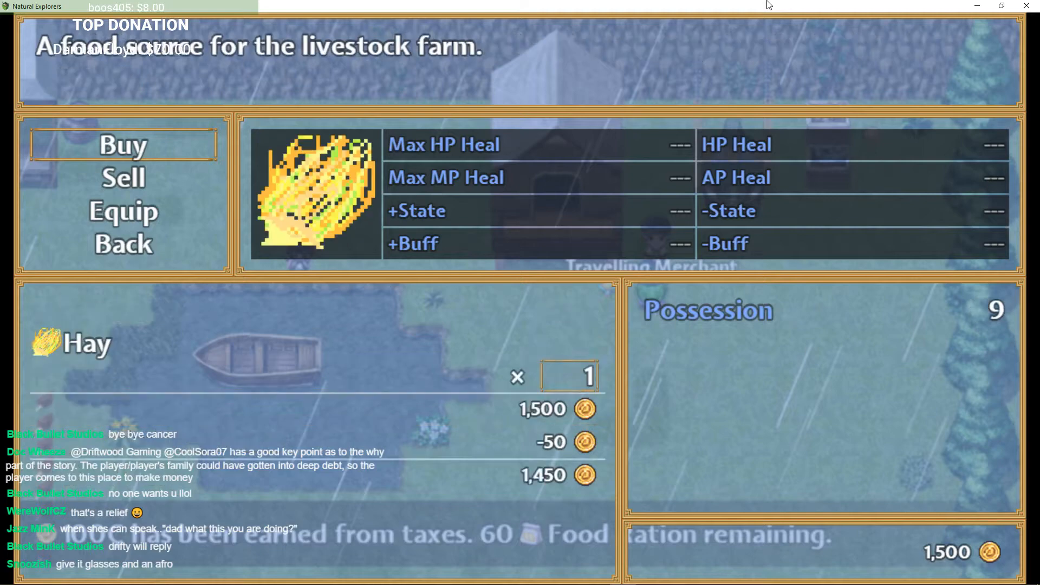
{"action": "key", "text": "Return"}
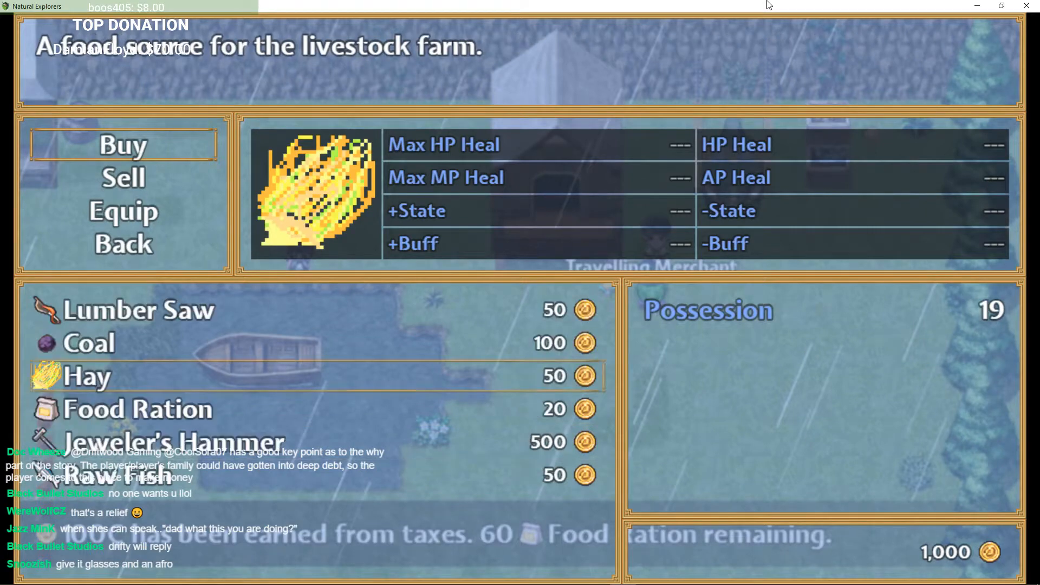
Step: Buy 10 Raw Fish from the merchant and close the shop
{"action": "key", "text": "Up"}
{"action": "key", "text": "Down"}
{"action": "key", "text": "Down"}
{"action": "key", "text": "Down"}
{"action": "key", "text": "Down"}
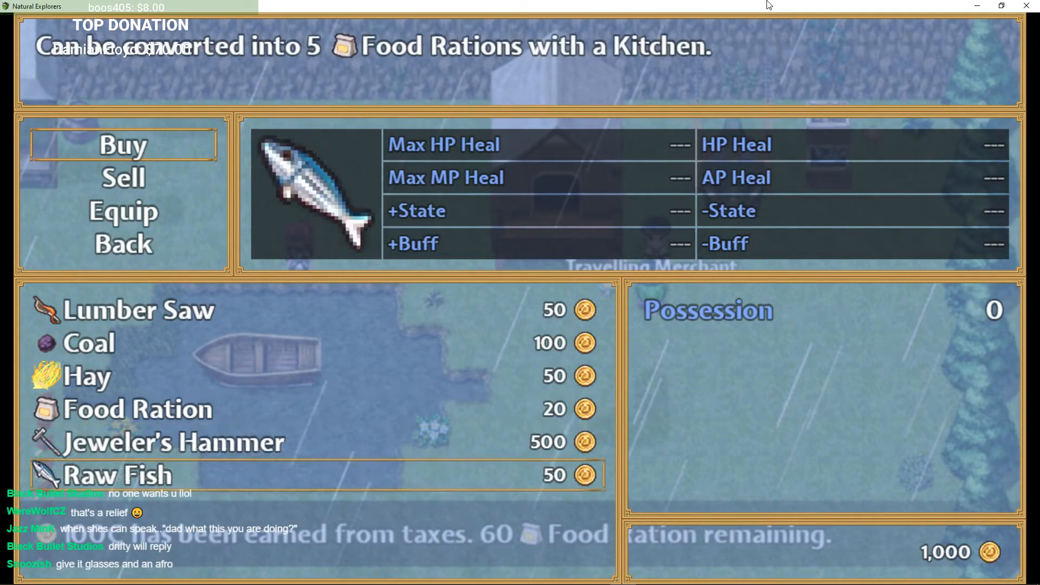
{"action": "key", "text": "Return"}
{"action": "key", "text": "Up"}
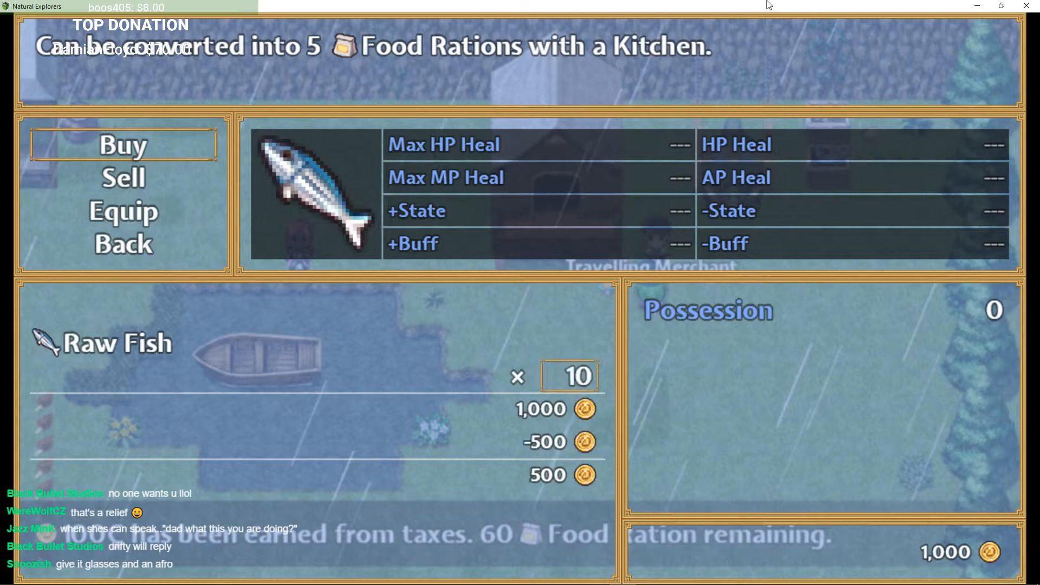
{"action": "key", "text": "Return"}
{"action": "key", "text": "Up"}
{"action": "key", "text": "Up"}
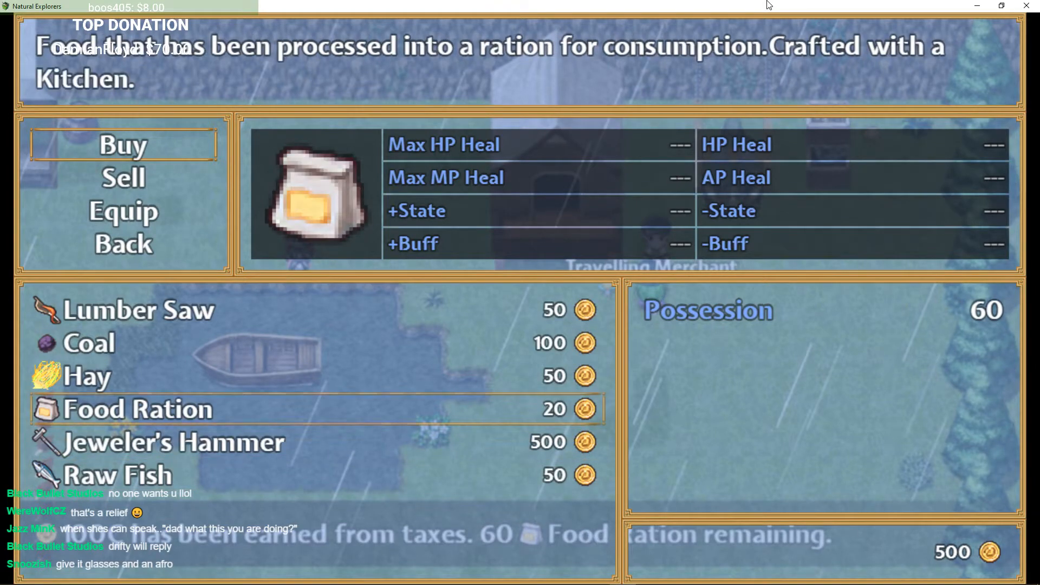
{"action": "key", "text": "Escape"}
{"action": "key", "text": "Escape"}
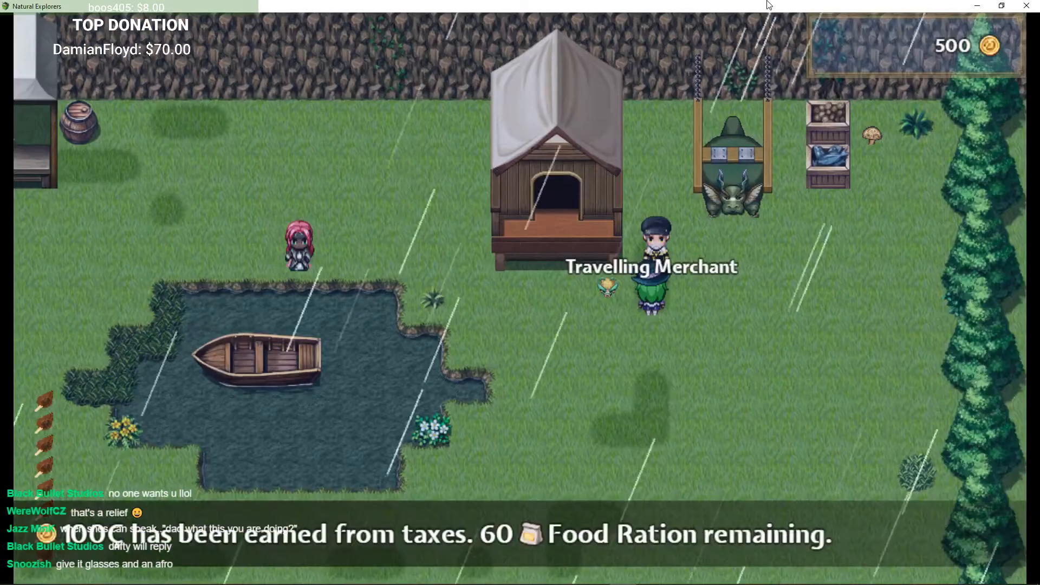
Step: Walk south-west out of the village onto the world map
{"action": "key", "text": "Down"}
{"action": "key", "text": "Left"}
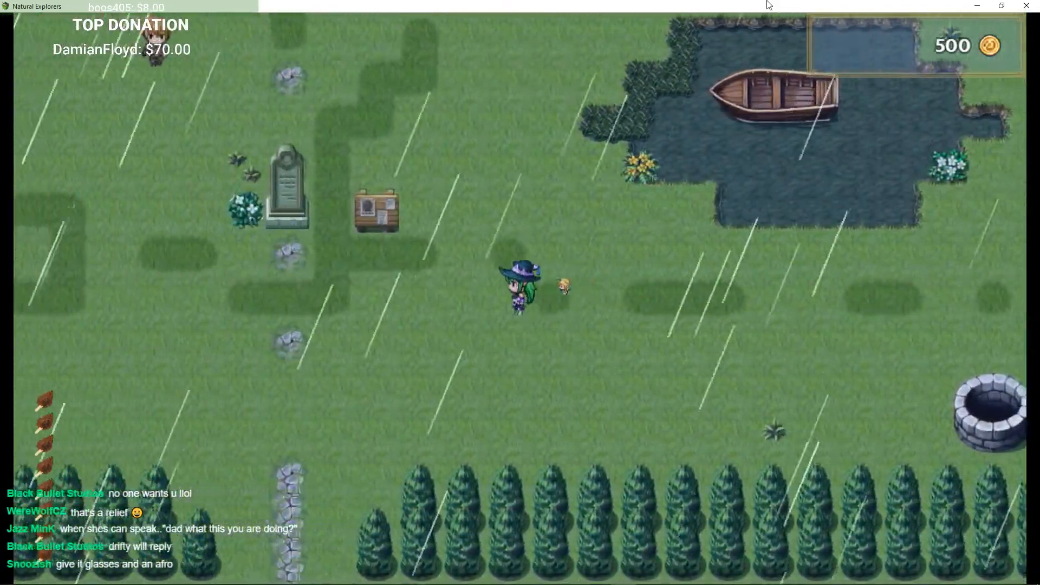
{"action": "key", "text": "Down"}
{"action": "key", "text": "Left"}
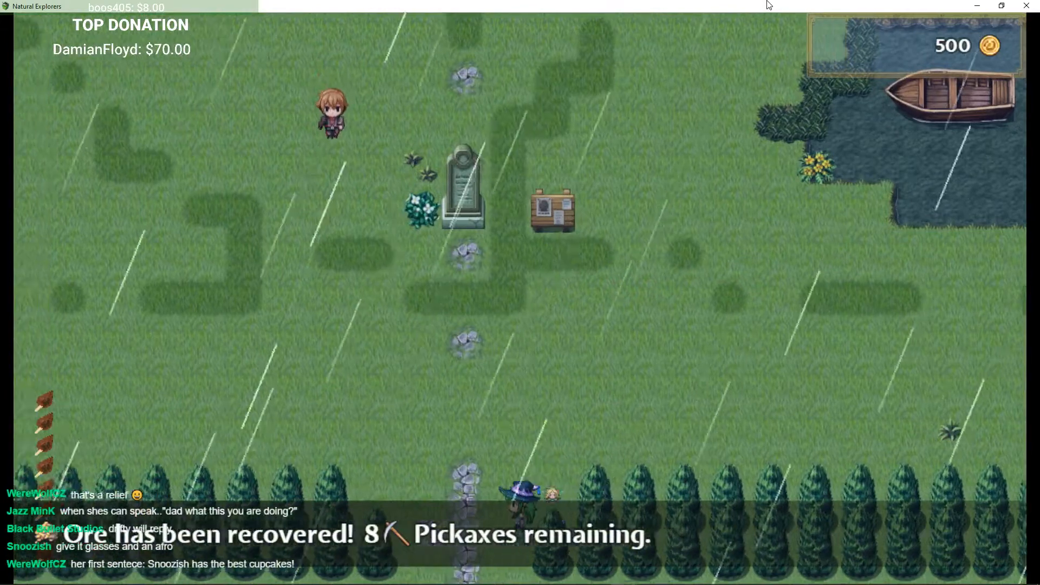
{"action": "key", "text": "Down"}
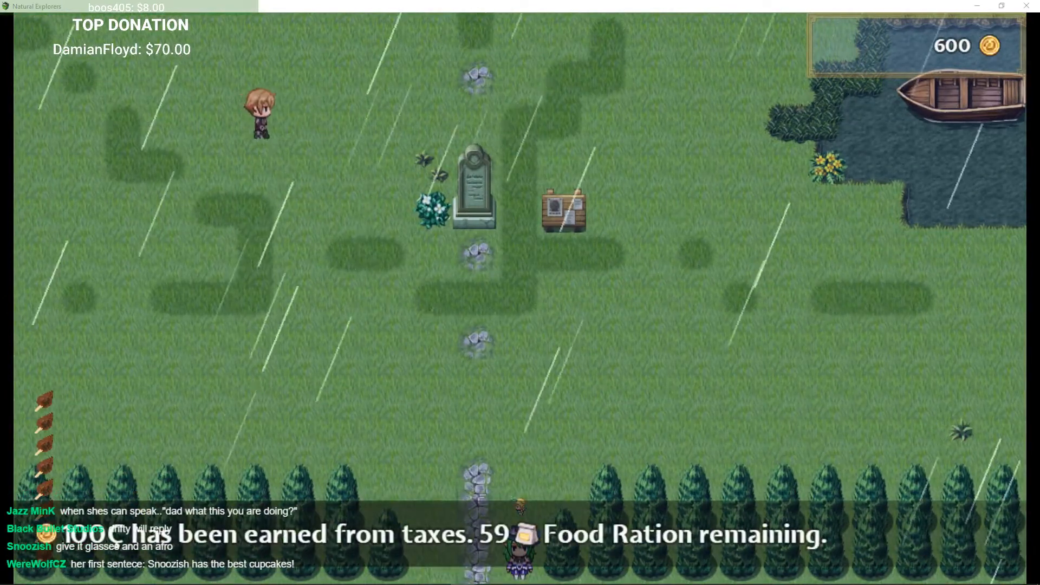
{"action": "key", "text": "Down"}
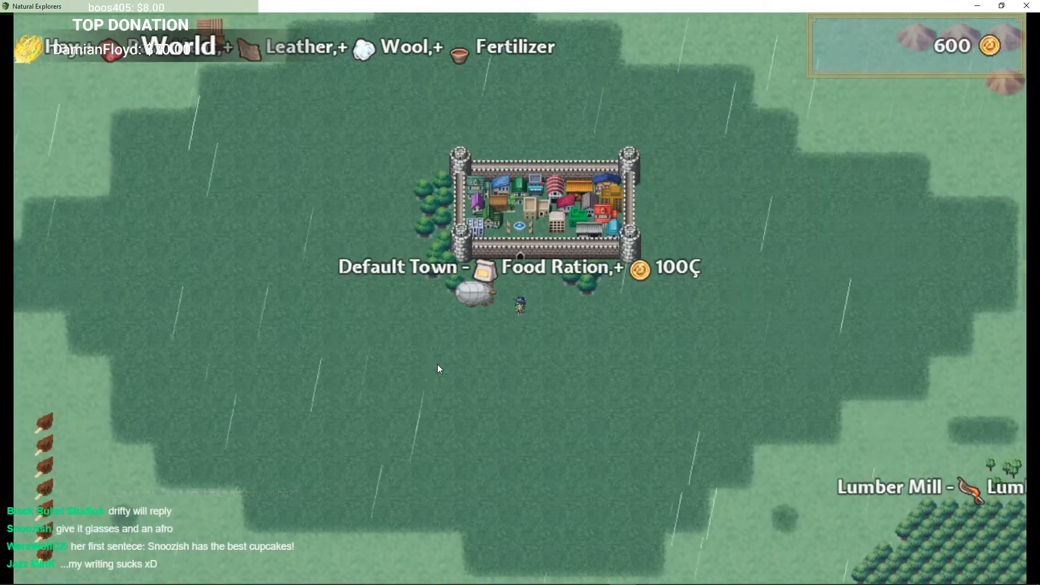
{"action": "key", "text": "Left"}
{"action": "key", "text": "Left"}
{"action": "key", "text": "Left"}
{"action": "key", "text": "Left"}
{"action": "key", "text": "Up"}
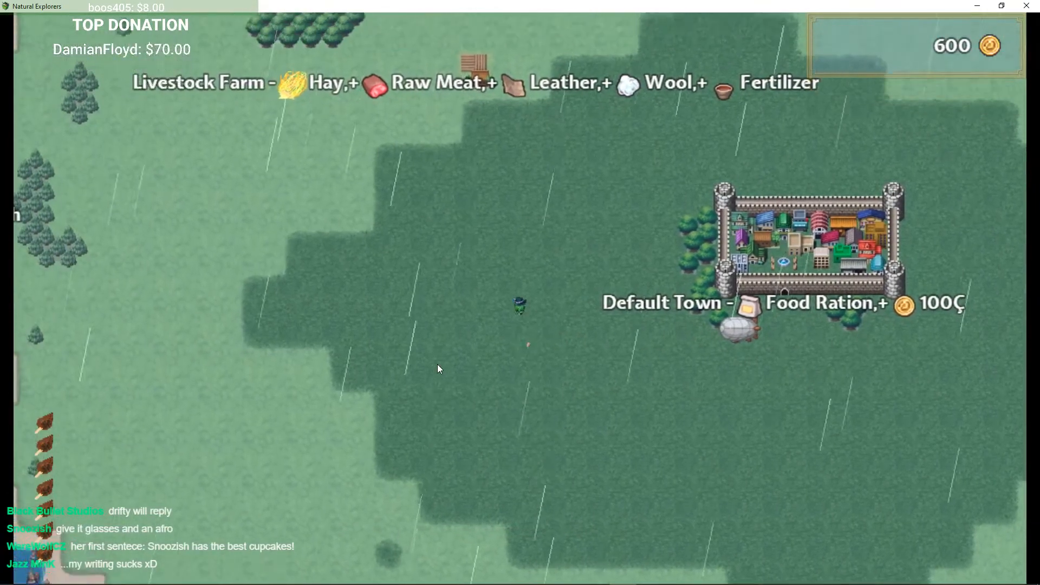
{"action": "key", "text": "Up"}
{"action": "key", "text": "Left"}
{"action": "key", "text": "Down"}
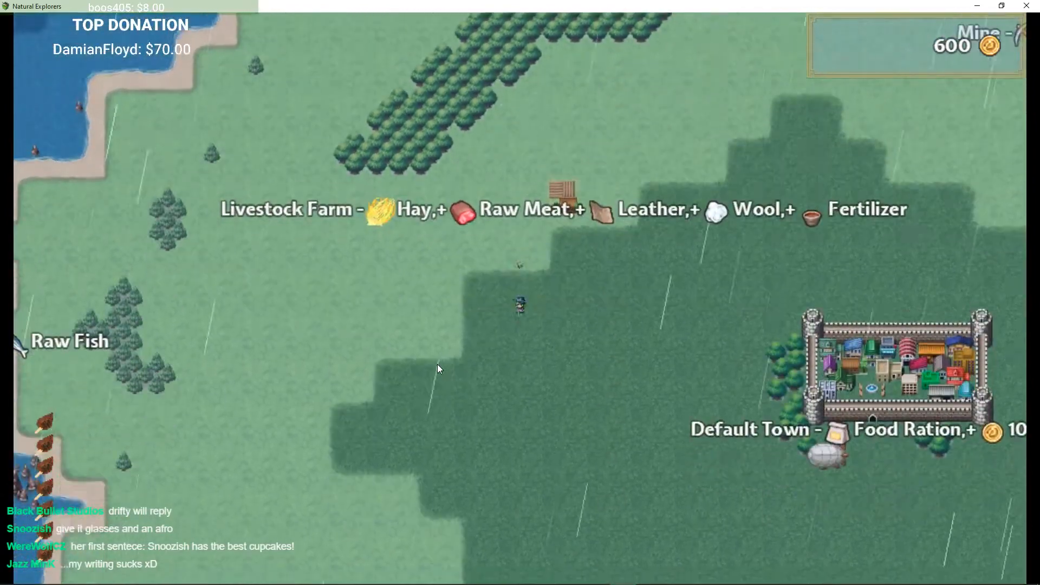
{"action": "key", "text": "Left"}
{"action": "key", "text": "Down"}
{"action": "key", "text": "Right"}
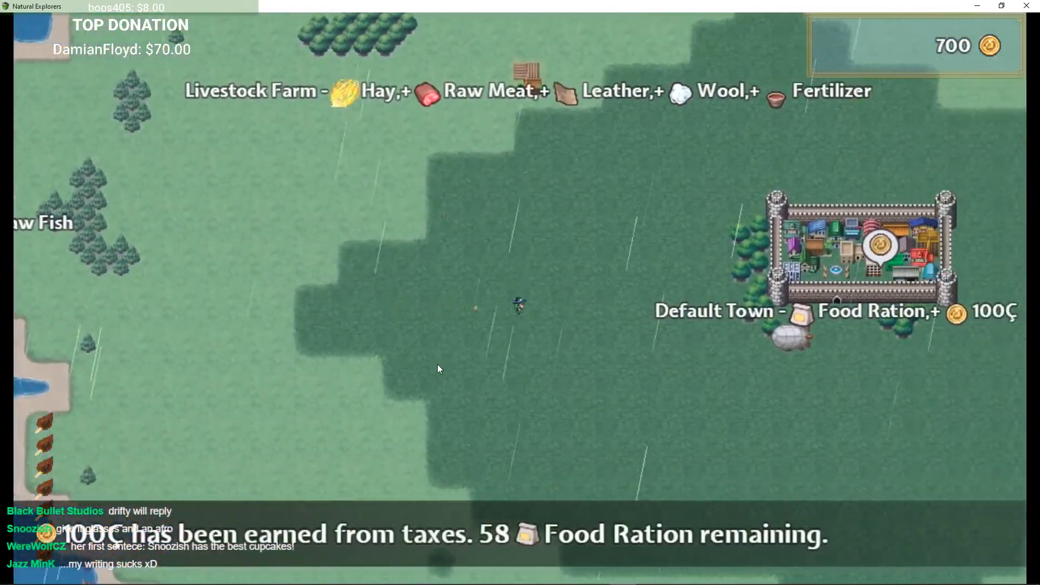
{"action": "key", "text": "Down"}
{"action": "key", "text": "Right"}
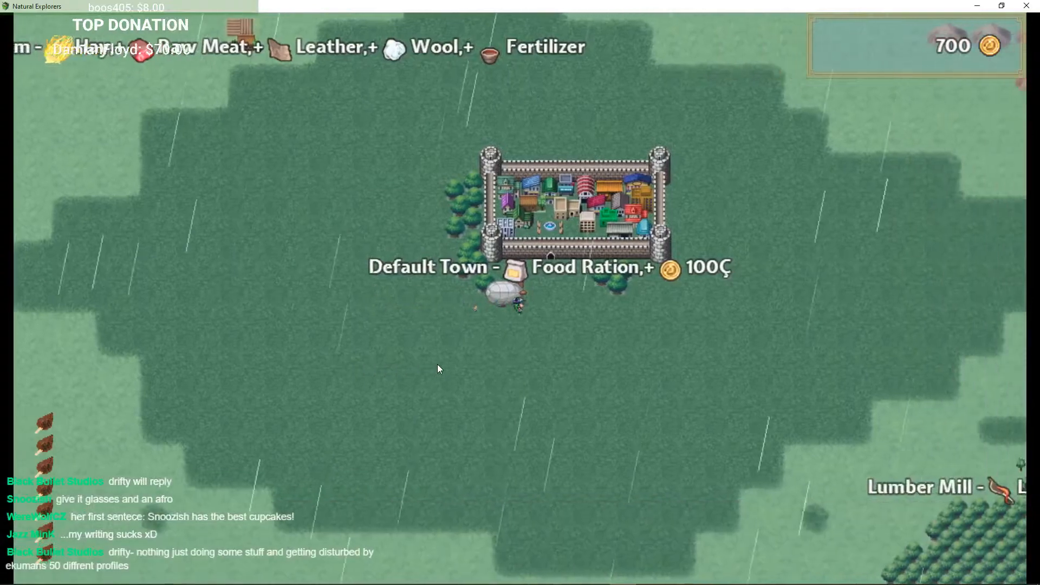
{"action": "key", "text": "Left"}
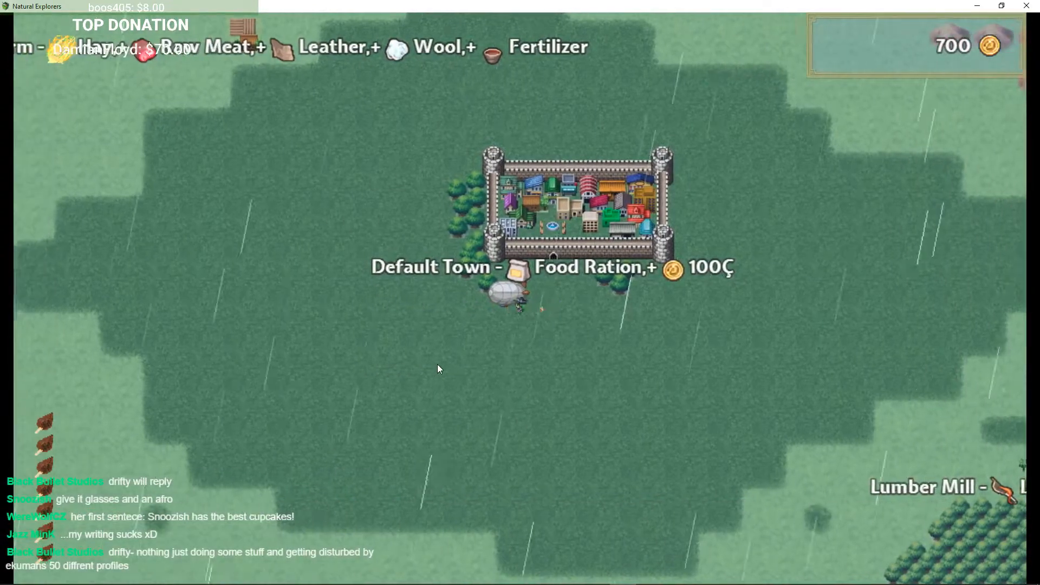
Step: Board the airship, fly south-east to the Lumber Mill, and purchase the Lumber Mill
{"action": "key", "text": "Return"}
{"action": "key", "text": "Right"}
{"action": "key", "text": "Down"}
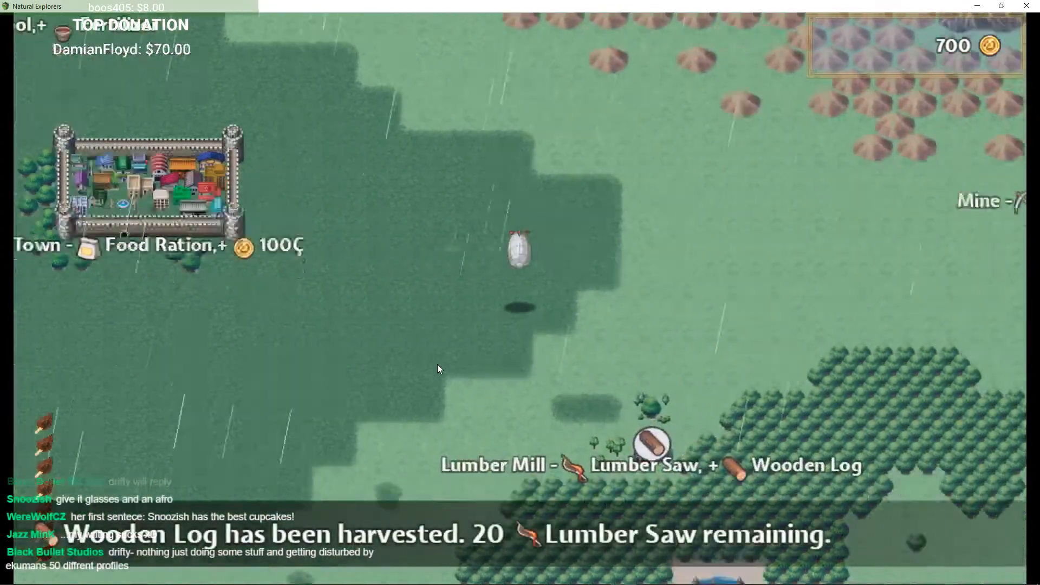
{"action": "key", "text": "Right"}
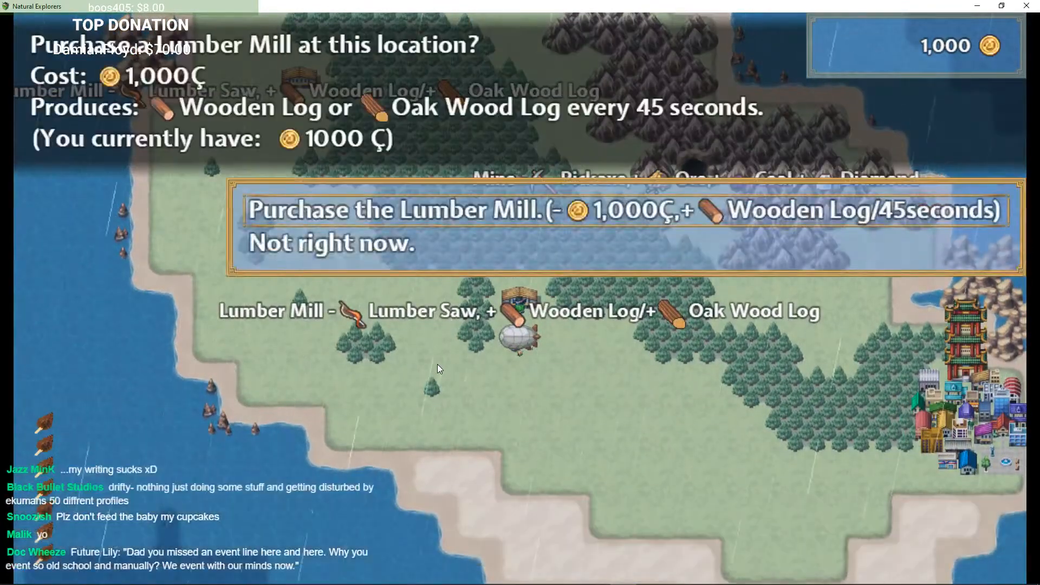
{"action": "key", "text": "Return"}
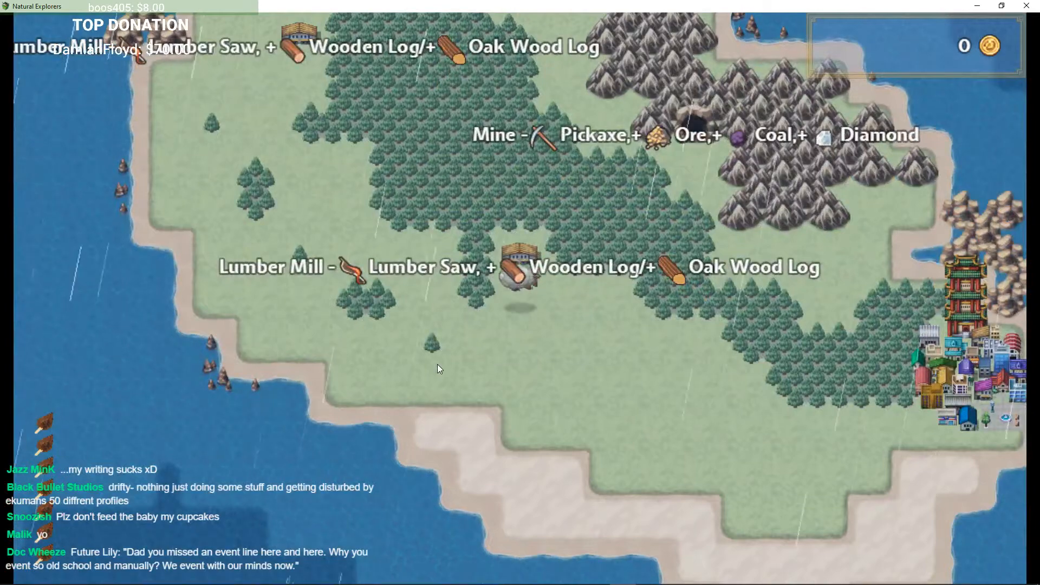
{"action": "key", "text": "Left"}
{"action": "key", "text": "Right"}
{"action": "key", "text": "Left"}
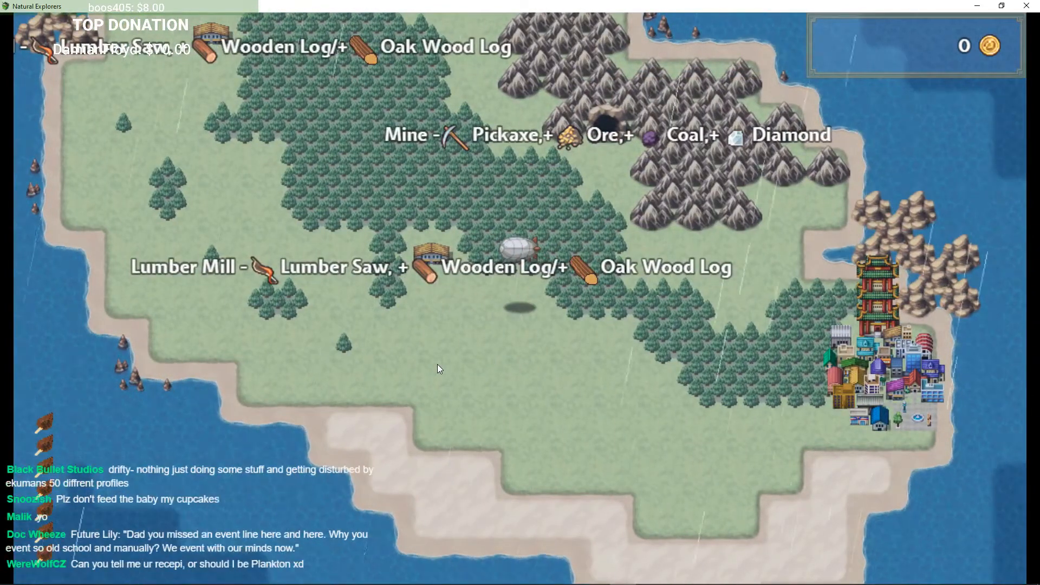
{"action": "key", "text": "Left"}
{"action": "key", "text": "Right"}
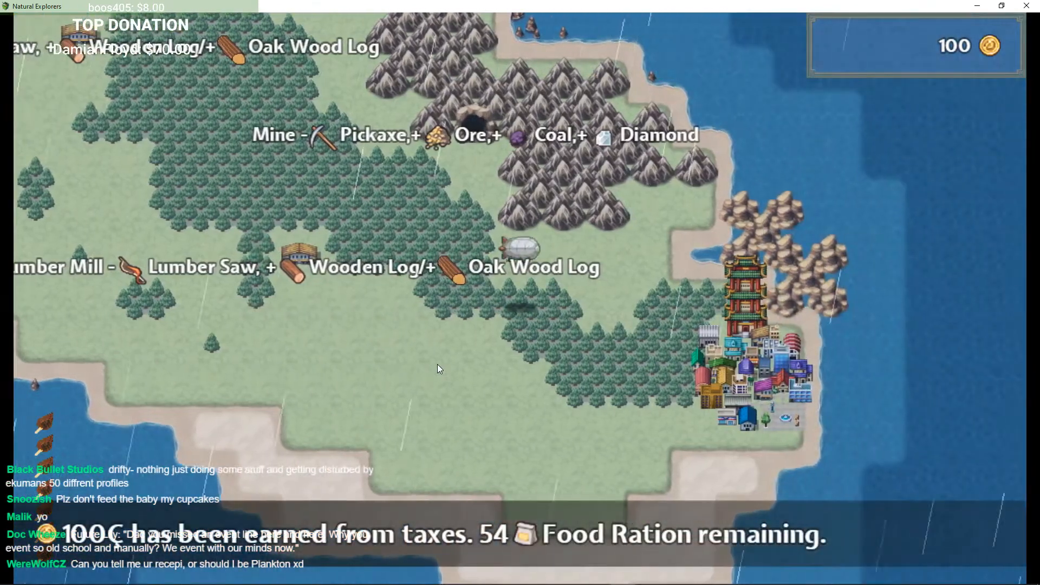
{"action": "key", "text": "Left"}
{"action": "key", "text": "Down"}
{"action": "key", "text": "Up"}
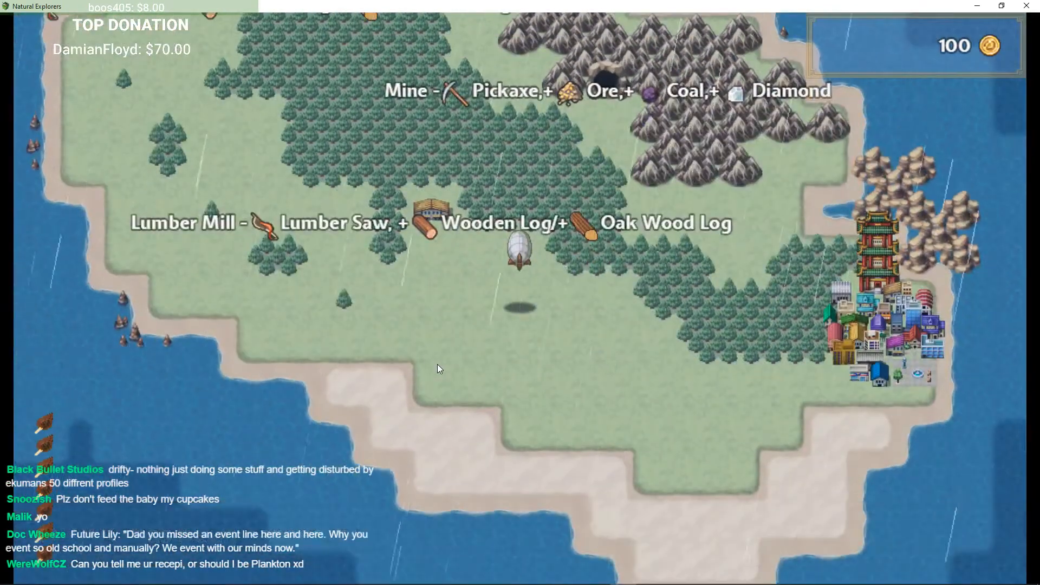
{"action": "key", "text": "Up"}
{"action": "key", "text": "Left"}
{"action": "key", "text": "Down"}
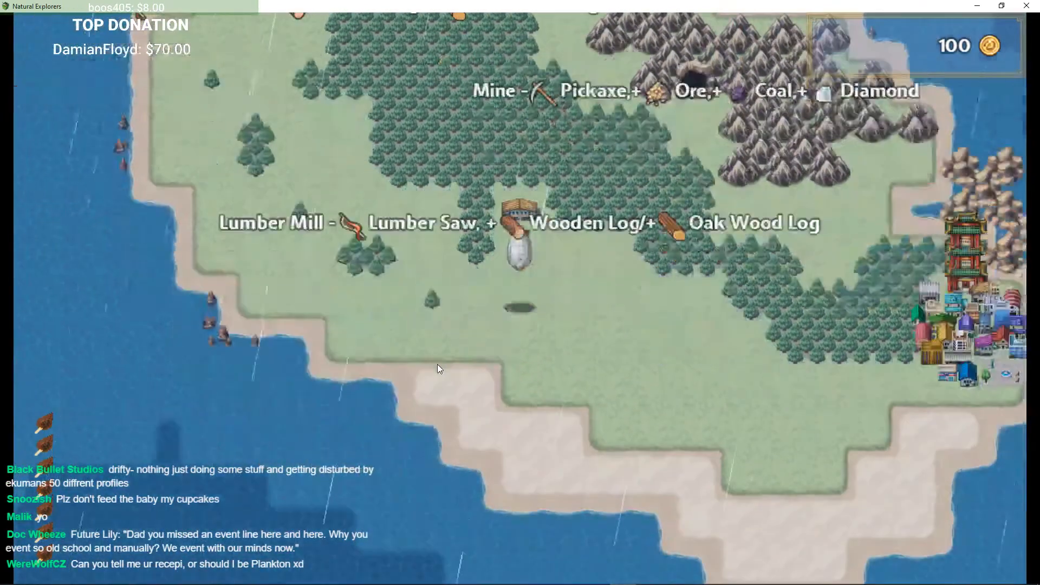
{"action": "key", "text": "Up"}
{"action": "key", "text": "Down"}
{"action": "key", "text": "Up"}
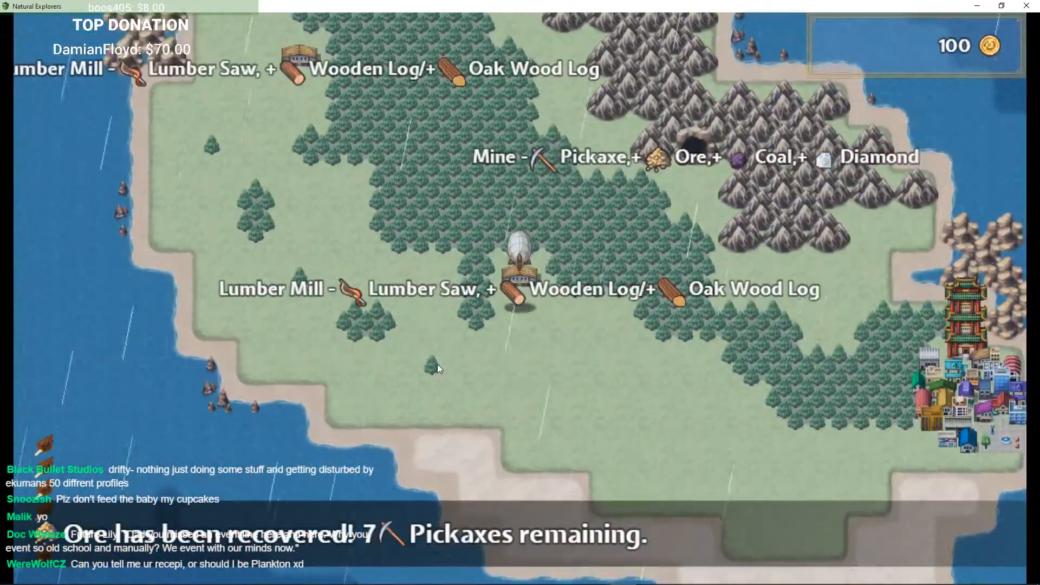
{"action": "key", "text": "Down"}
{"action": "key", "text": "Up"}
{"action": "key", "text": "Down"}
{"action": "key", "text": "Up"}
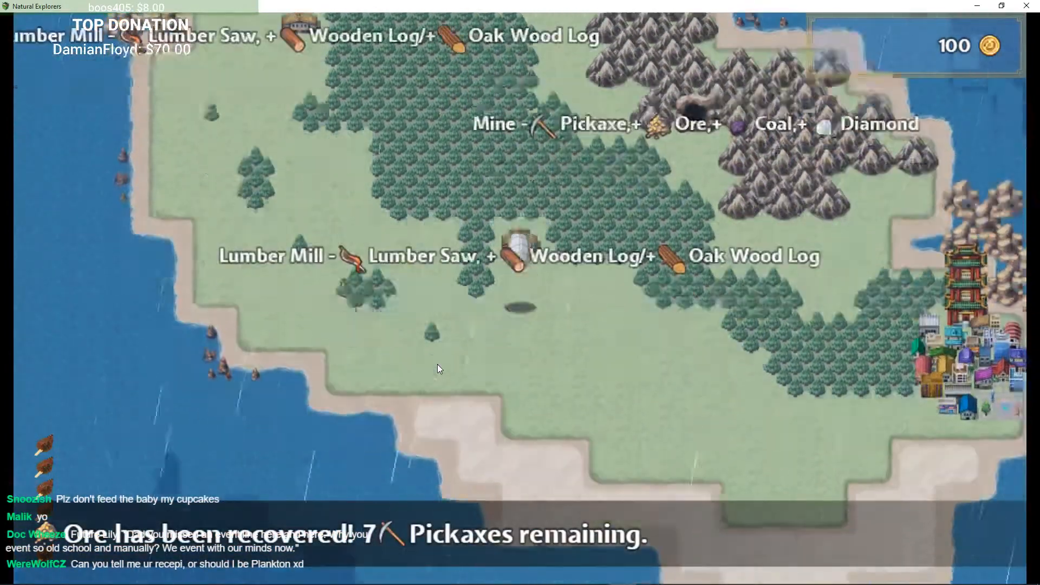
{"action": "key", "text": "Down"}
{"action": "key", "text": "Up"}
{"action": "key", "text": "Down"}
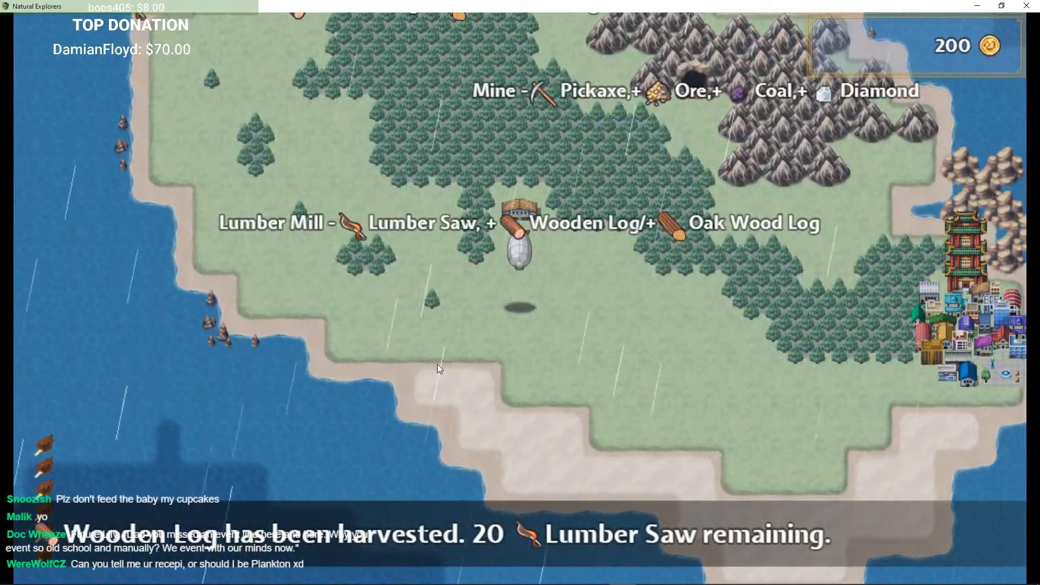
{"action": "key", "text": "Right"}
{"action": "key", "text": "Left"}
{"action": "key", "text": "Up"}
{"action": "key", "text": "Right"}
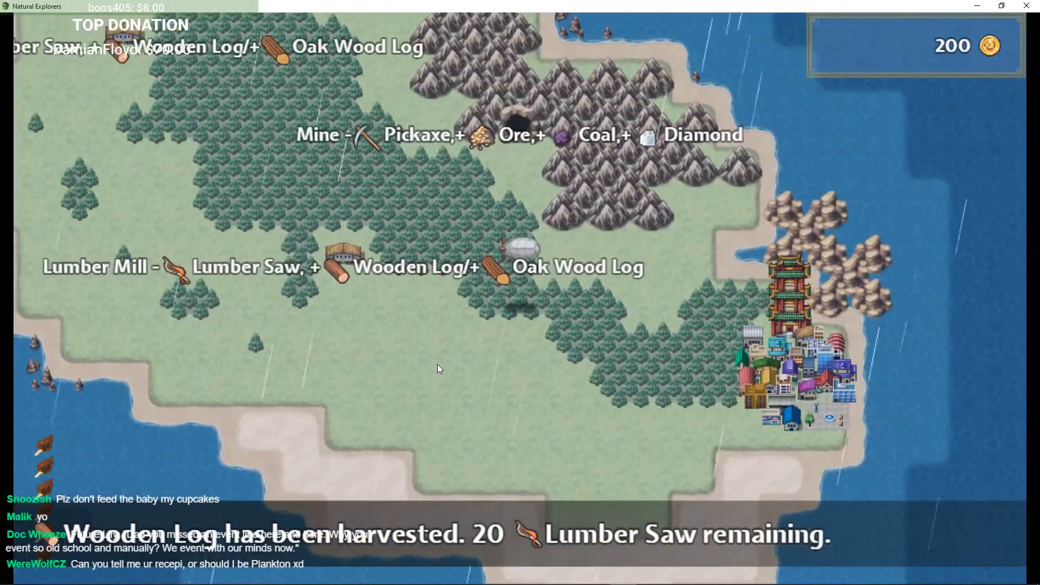
{"action": "key", "text": "Left"}
{"action": "key", "text": "Right"}
{"action": "key", "text": "Left"}
{"action": "key", "text": "Down"}
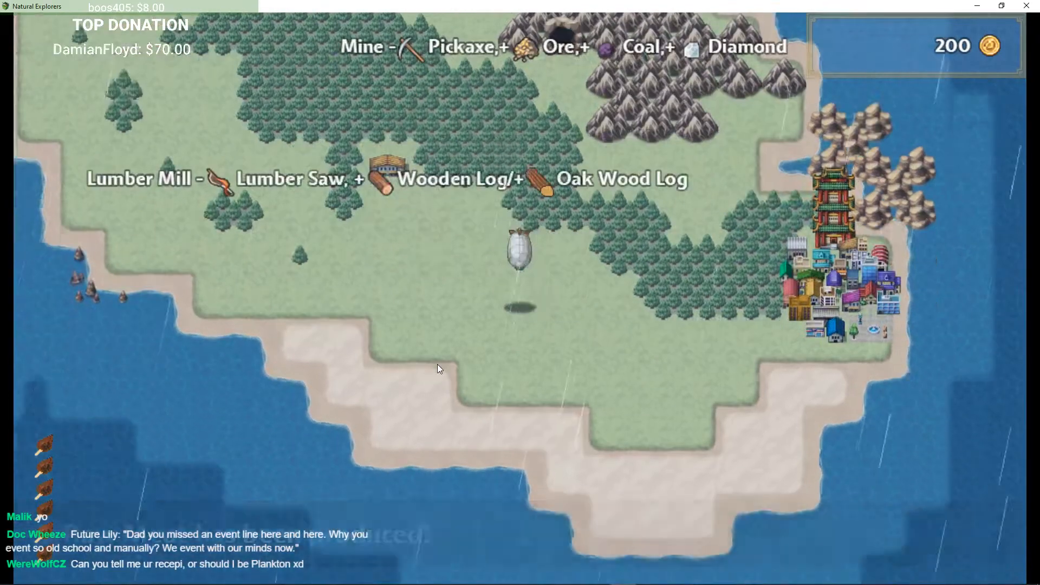
{"action": "key", "text": "Right"}
{"action": "key", "text": "Up"}
{"action": "key", "text": "Left"}
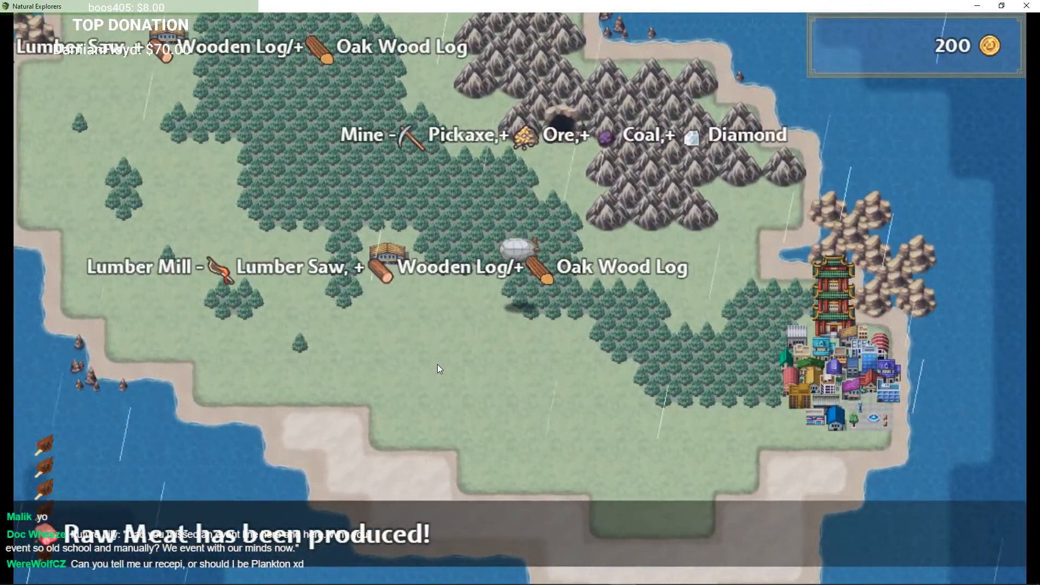
{"action": "key", "text": "Left"}
{"action": "key", "text": "Right"}
{"action": "key", "text": "Left"}
{"action": "key", "text": "Right"}
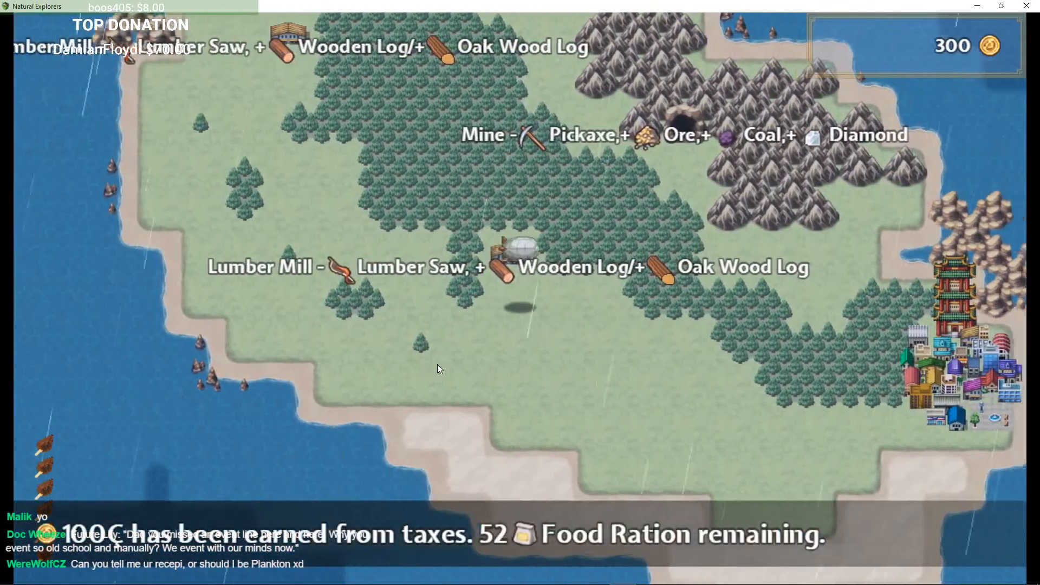
{"action": "key", "text": "Left"}
{"action": "key", "text": "Right"}
{"action": "key", "text": "Left"}
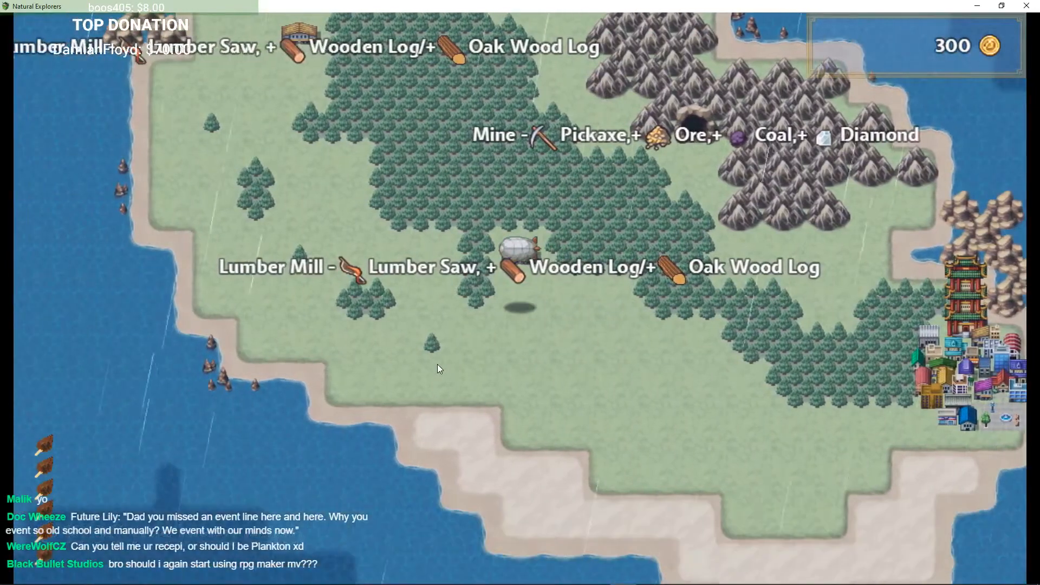
{"action": "key", "text": "Right"}
{"action": "key", "text": "Left"}
{"action": "key", "text": "Right"}
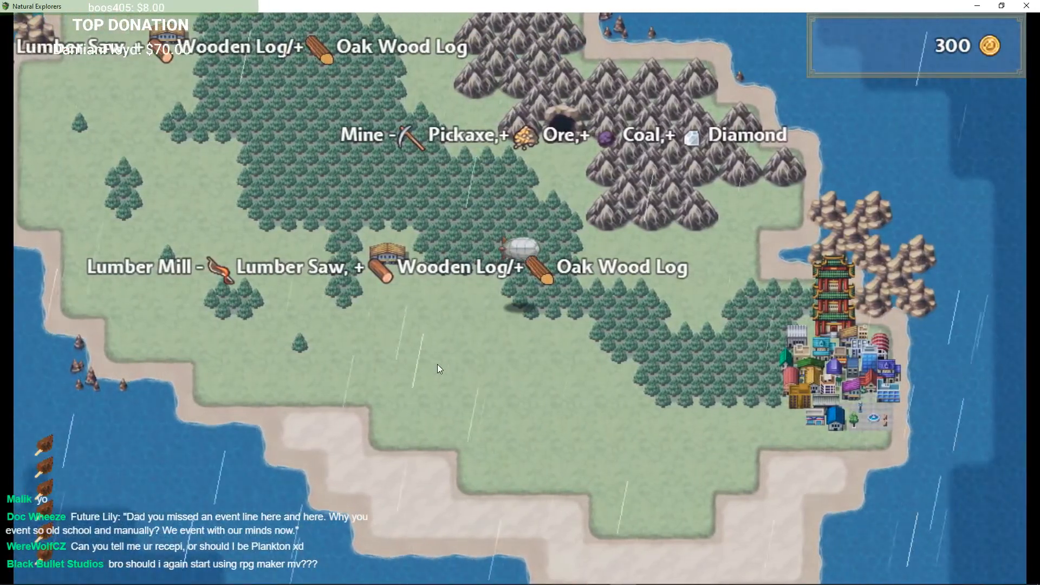
Step: Fly the airship south-east toward the village and land it on the beach south of the village
{"action": "key", "text": "Right"}
{"action": "key", "text": "Left"}
{"action": "key", "text": "Up"}
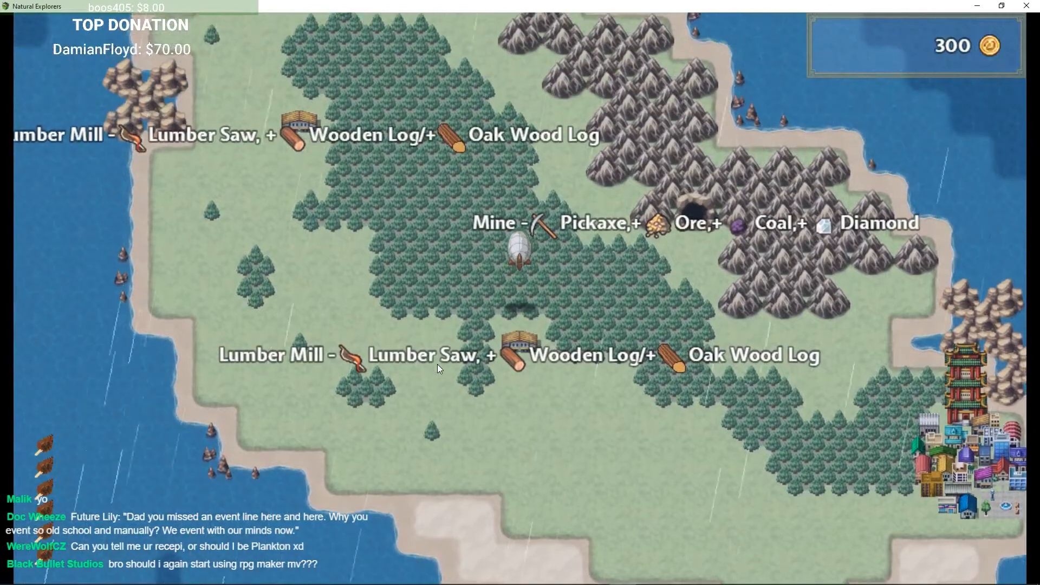
{"action": "key", "text": "Up"}
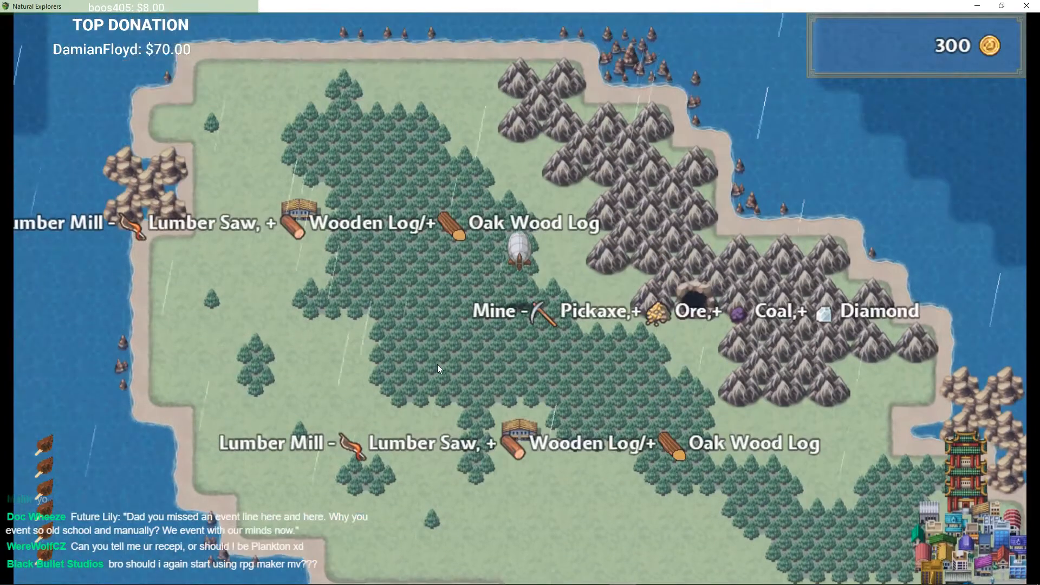
{"action": "key", "text": "Right"}
{"action": "key", "text": "Down"}
{"action": "key", "text": "Right"}
{"action": "key", "text": "Up"}
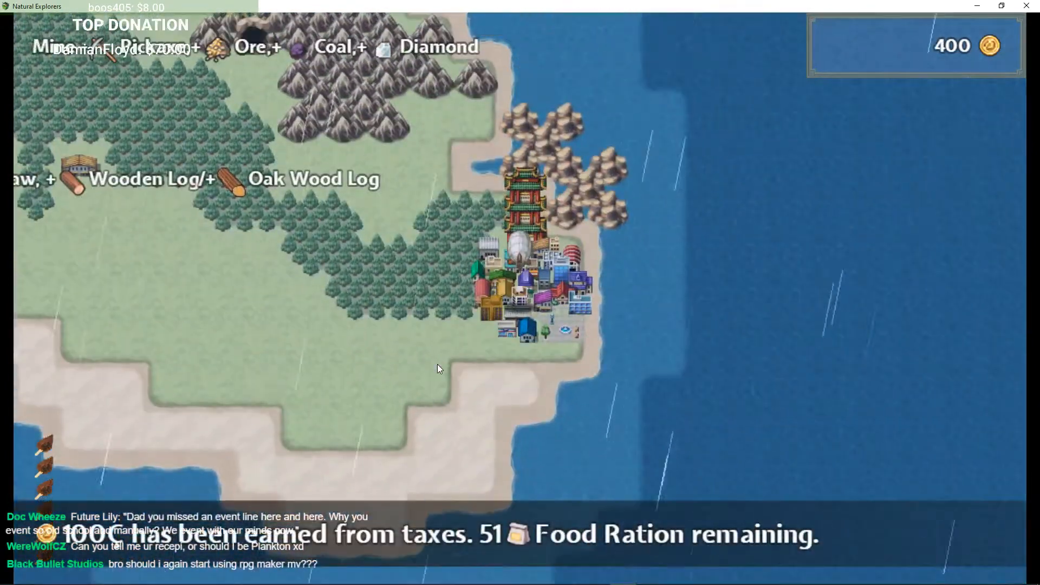
{"action": "key", "text": "Left"}
{"action": "key", "text": "Down"}
{"action": "key", "text": "Return"}
Step: Walk the hero along the village's eastern shoreline, then return and re-board the airship
{"action": "key", "text": "Right"}
{"action": "key", "text": "Up"}
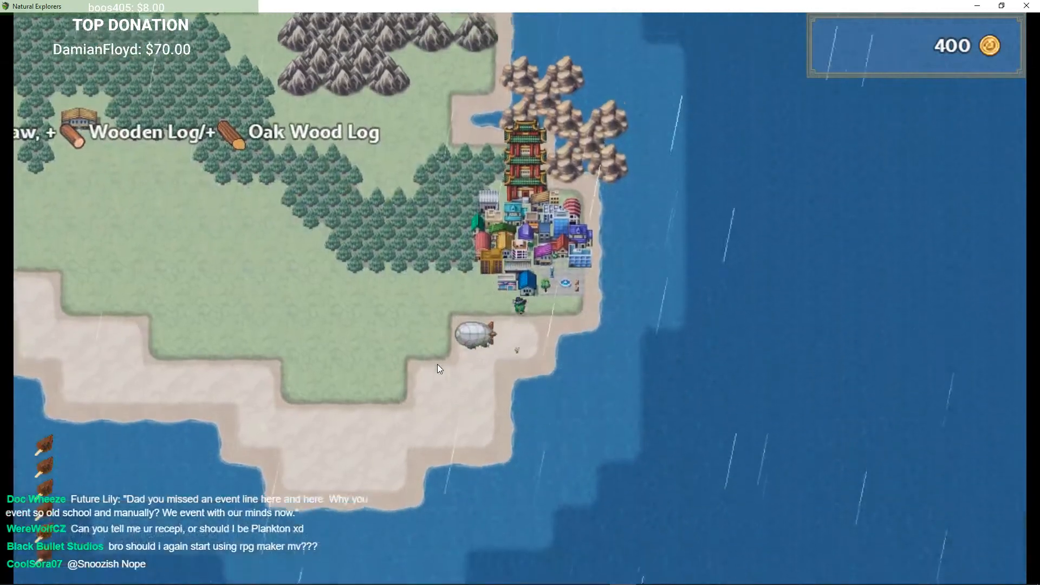
{"action": "key", "text": "Right"}
{"action": "key", "text": "Left"}
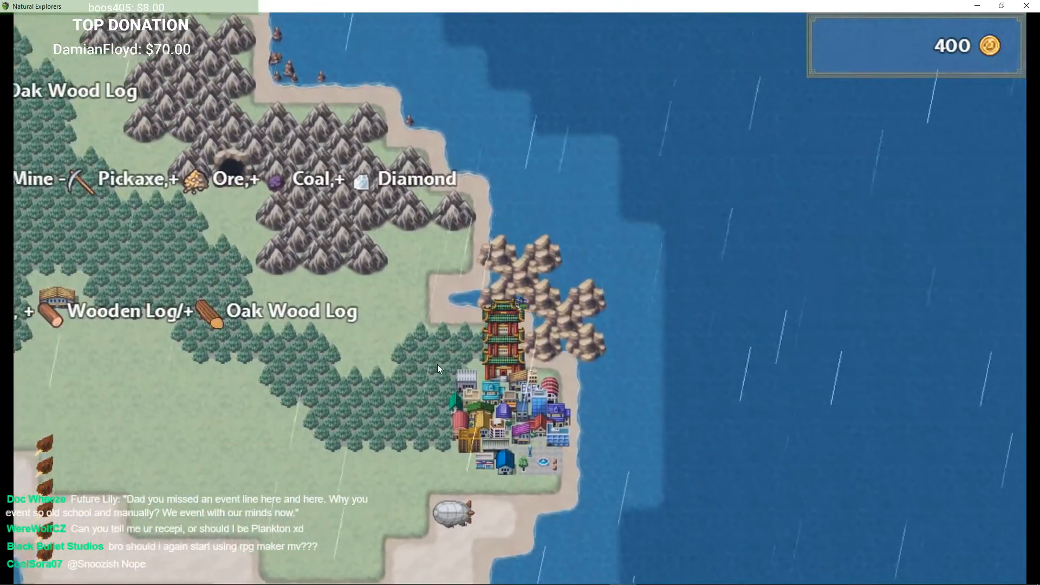
{"action": "key", "text": "Down"}
{"action": "key", "text": "Up"}
{"action": "key", "text": "Right"}
{"action": "key", "text": "Down"}
{"action": "key", "text": "Right"}
{"action": "key", "text": "Down"}
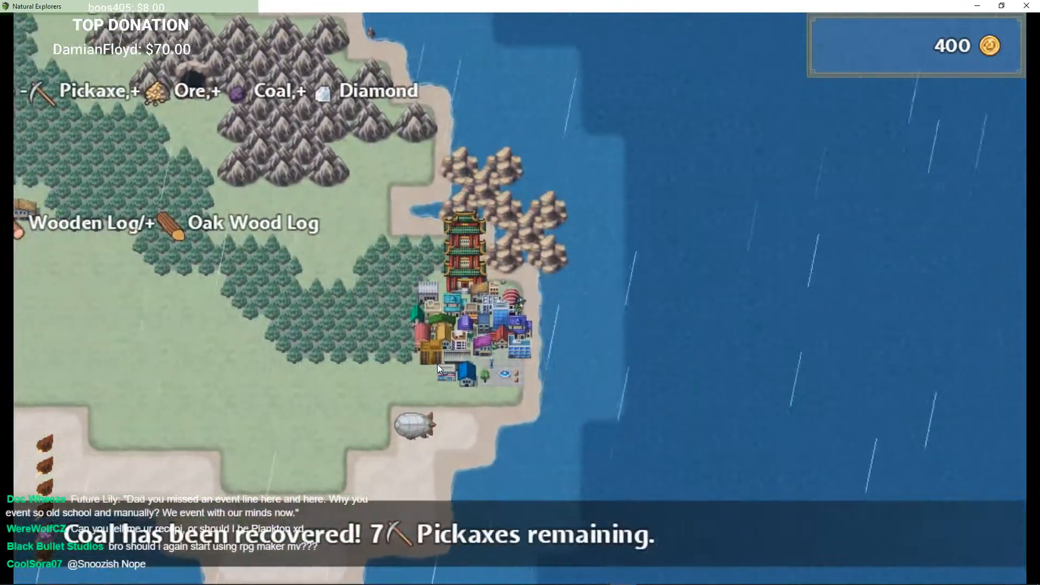
{"action": "key", "text": "Right"}
{"action": "key", "text": "Left"}
{"action": "key", "text": "Down"}
{"action": "key", "text": "Up"}
{"action": "key", "text": "Right"}
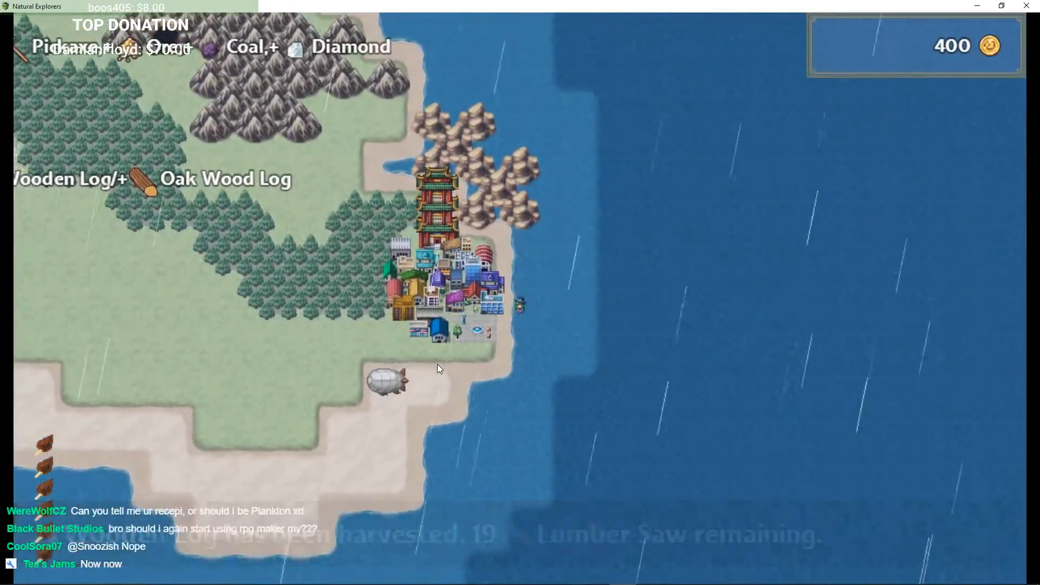
{"action": "key", "text": "Left"}
{"action": "key", "text": "Right"}
{"action": "key", "text": "Up"}
{"action": "key", "text": "Down"}
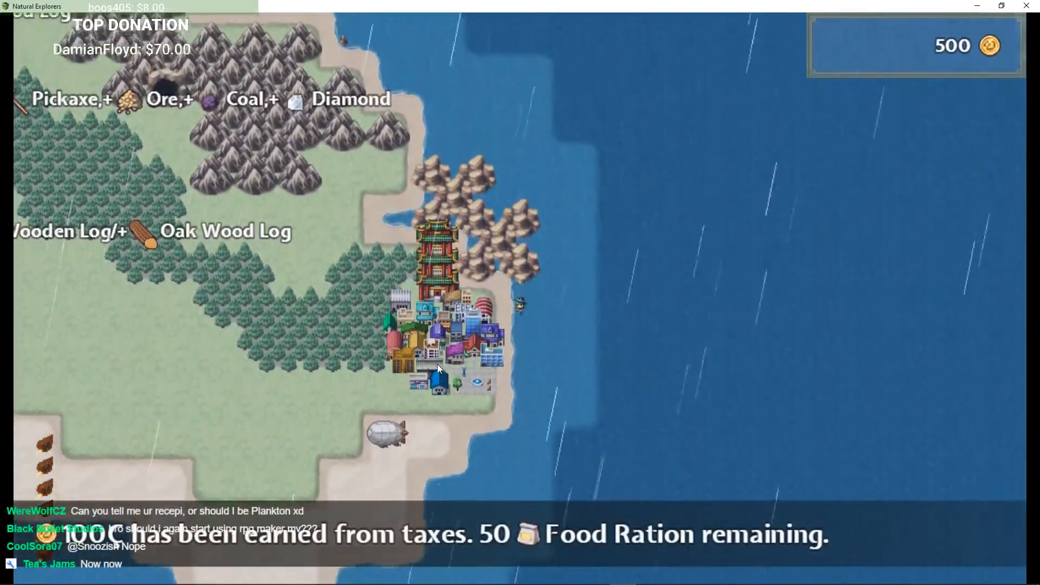
{"action": "key", "text": "Left"}
{"action": "key", "text": "Up"}
{"action": "key", "text": "Left"}
{"action": "key", "text": "Down"}
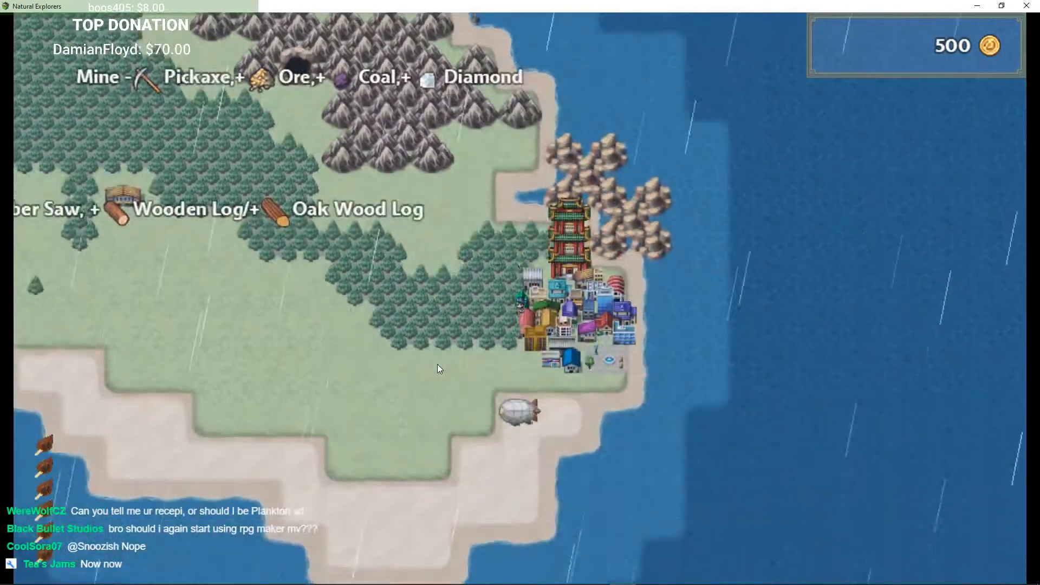
{"action": "key", "text": "Return"}
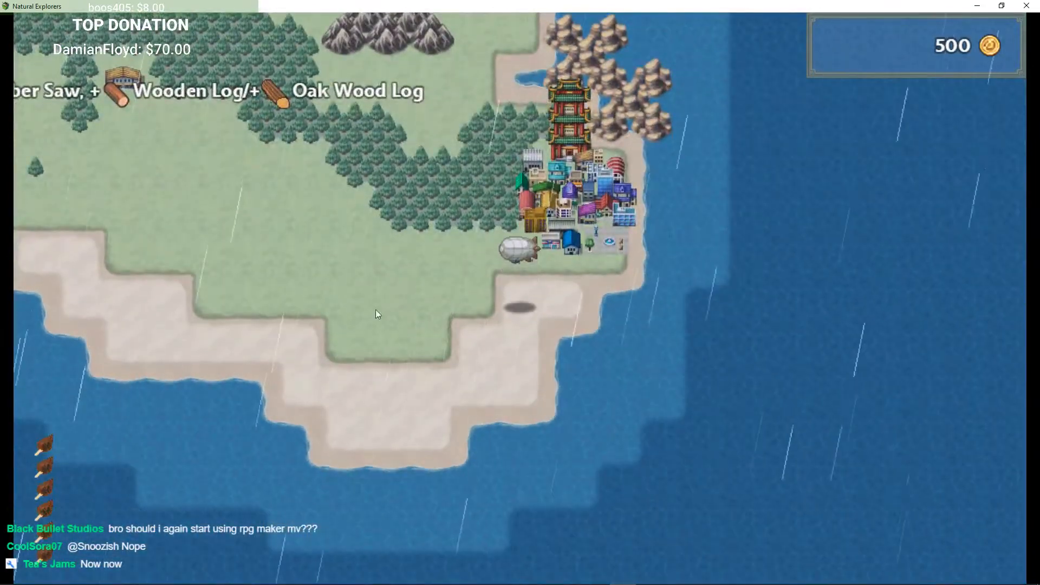
Step: Switch to the editor, open the World map and zoom in on the village's coast for region painting
{"action": "left_click", "coordinate": [977, 6]}
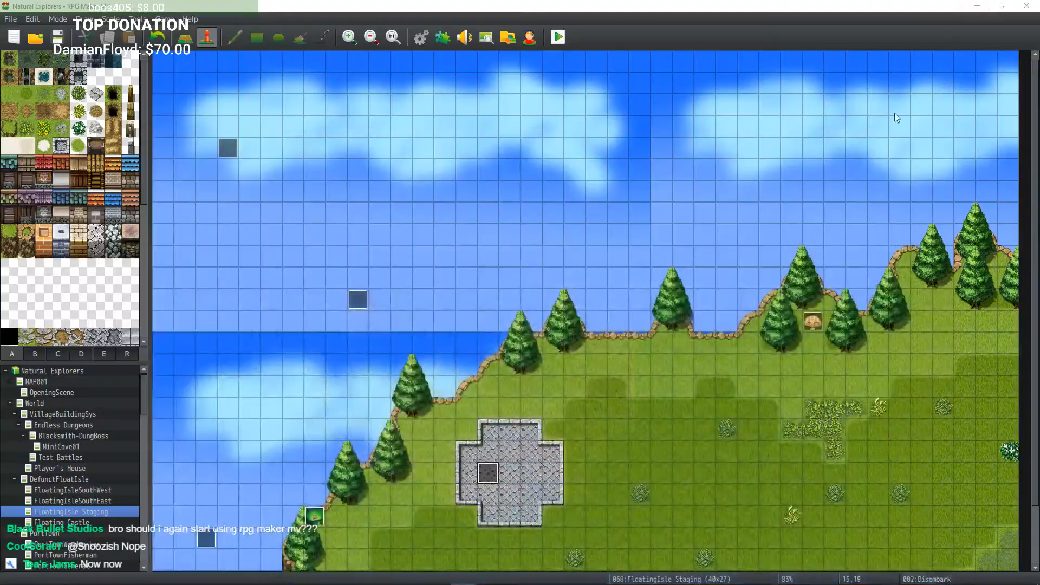
{"action": "left_click", "coordinate": [62, 392]}
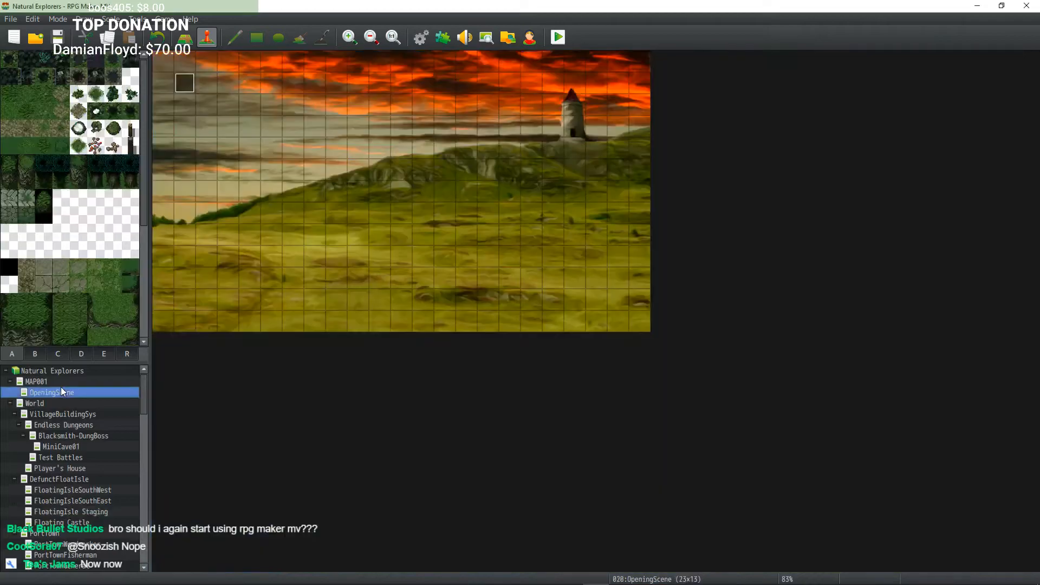
{"action": "left_click", "coordinate": [49, 403]}
{"action": "middle_click", "coordinate": [614, 261]}
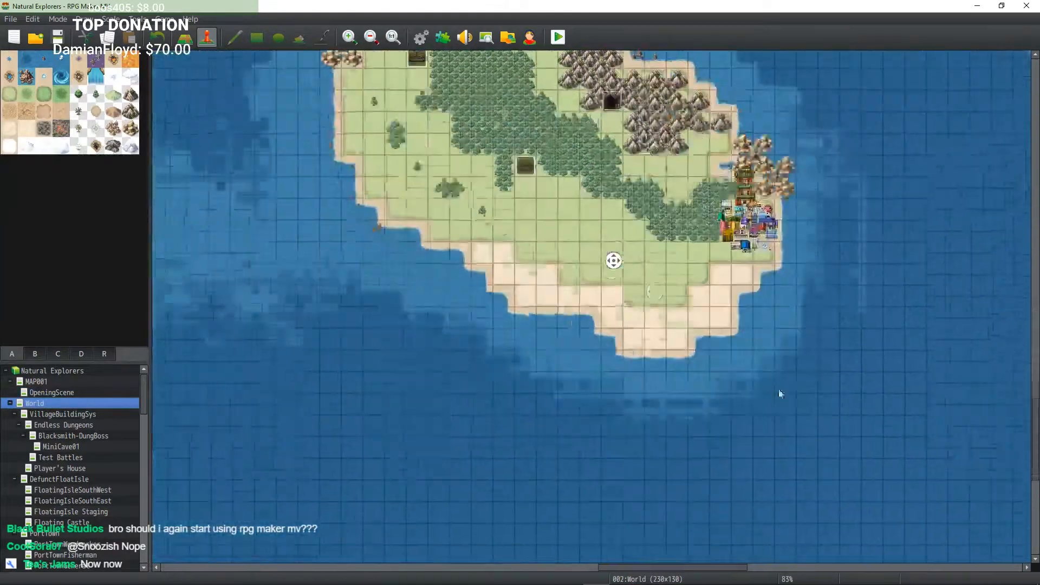
{"action": "middle_click_drag", "start_coordinate": [779, 390], "coordinate": [772, 373]}
{"action": "mouse_move", "coordinate": [701, 241]}
{"action": "middle_mouse_down"}
{"action": "mouse_move", "coordinate": [706, 201]}
{"action": "mouse_move", "coordinate": [761, 225]}
{"action": "mouse_move", "coordinate": [751, 238]}
{"action": "middle_mouse_up"}
{"action": "middle_click_drag", "start_coordinate": [667, 297], "coordinate": [652, 335]}
{"action": "scroll", "coordinate": [648, 334], "scroll_direction": "down", "scroll_amount": 2}
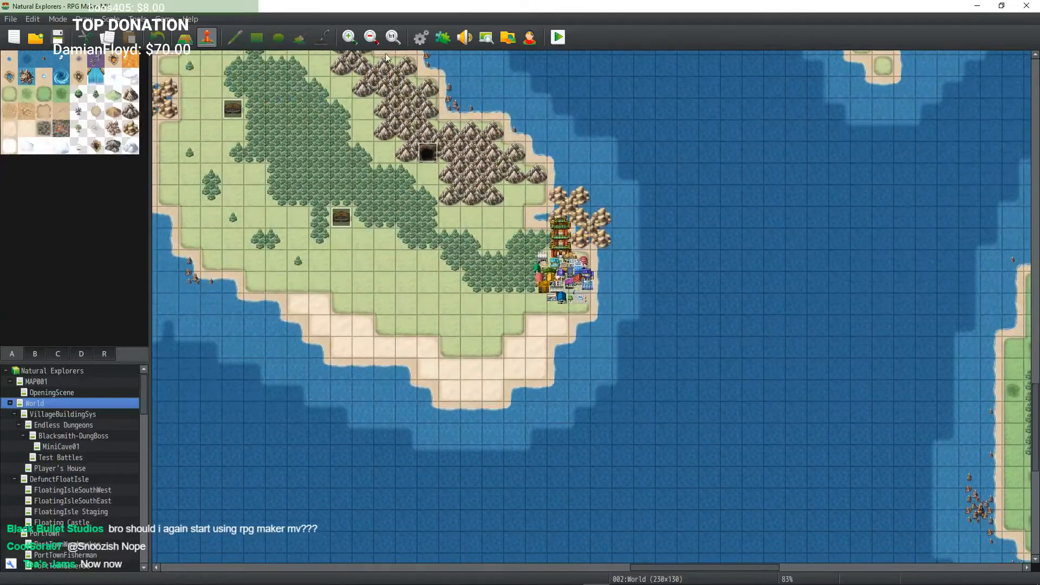
{"action": "left_click", "coordinate": [349, 34]}
{"action": "left_click", "coordinate": [349, 34]}
{"action": "left_click", "coordinate": [349, 33]}
{"action": "middle_click_drag", "start_coordinate": [616, 273], "coordinate": [627, 257]}
{"action": "left_click", "coordinate": [108, 354]}
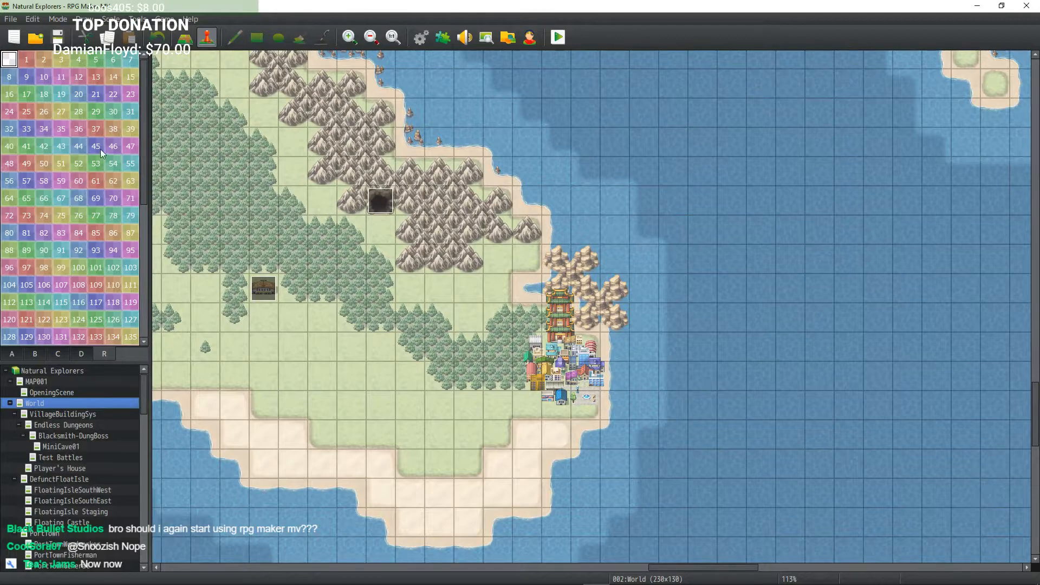
Step: Inspect the YEP_RegionRestrictions plugin parameters for the player-restrict region ID
{"action": "left_click", "coordinate": [443, 39]}
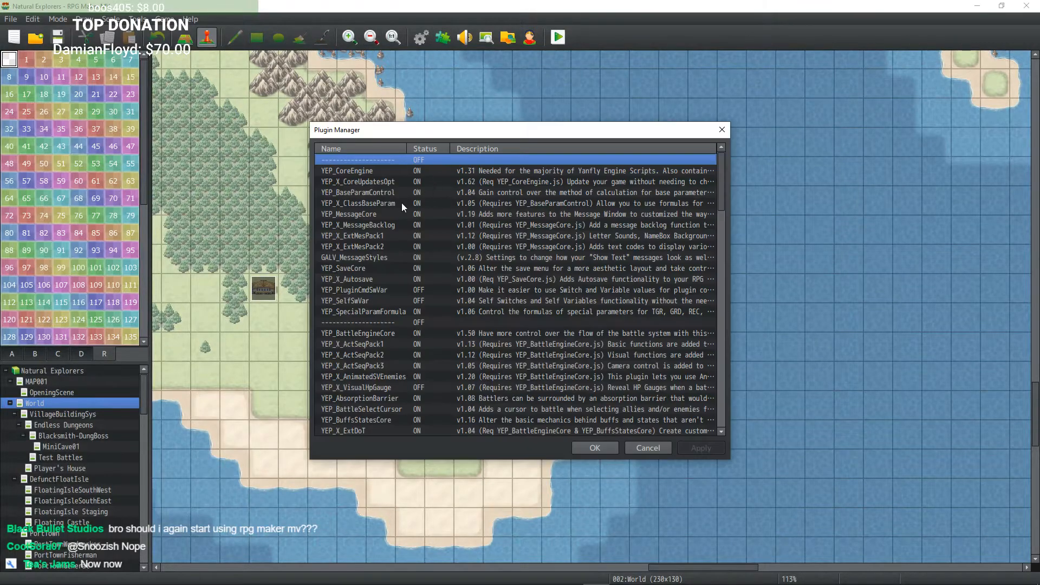
{"action": "scroll", "coordinate": [395, 290], "scroll_direction": "down", "scroll_amount": 4}
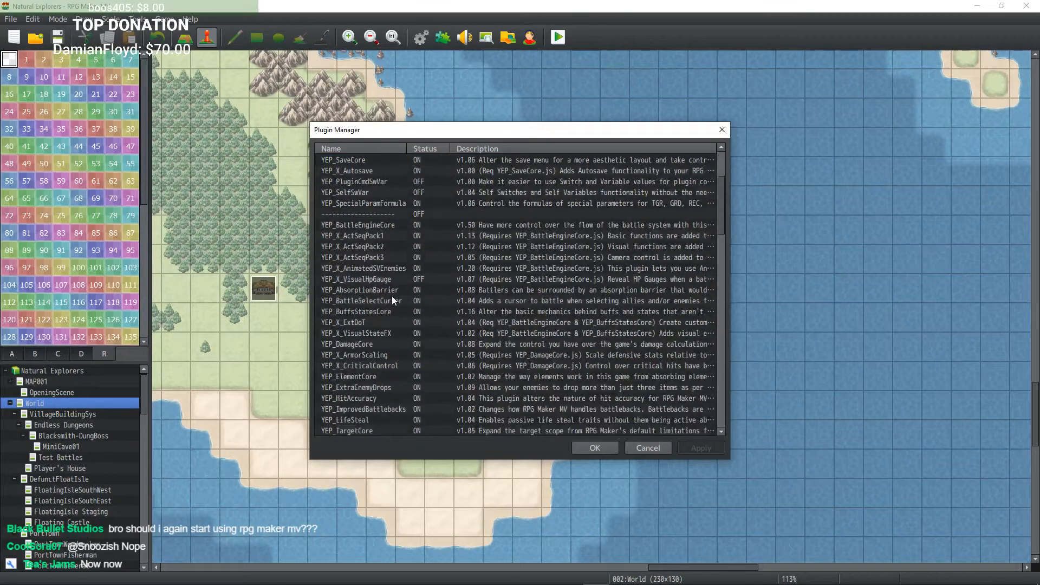
{"action": "scroll", "coordinate": [389, 314], "scroll_direction": "down", "scroll_amount": 5}
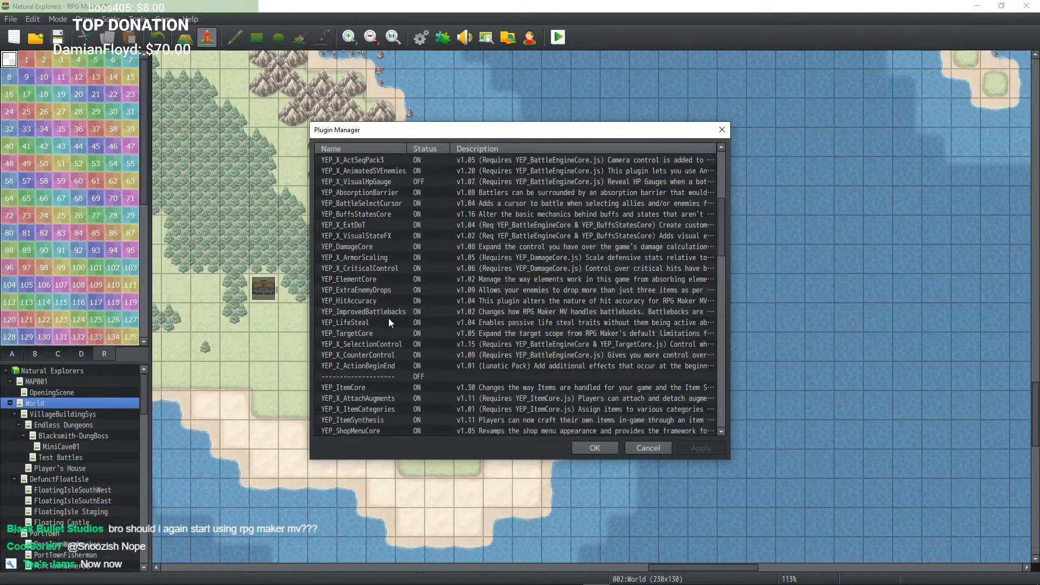
{"action": "scroll", "coordinate": [388, 318], "scroll_direction": "down", "scroll_amount": 10}
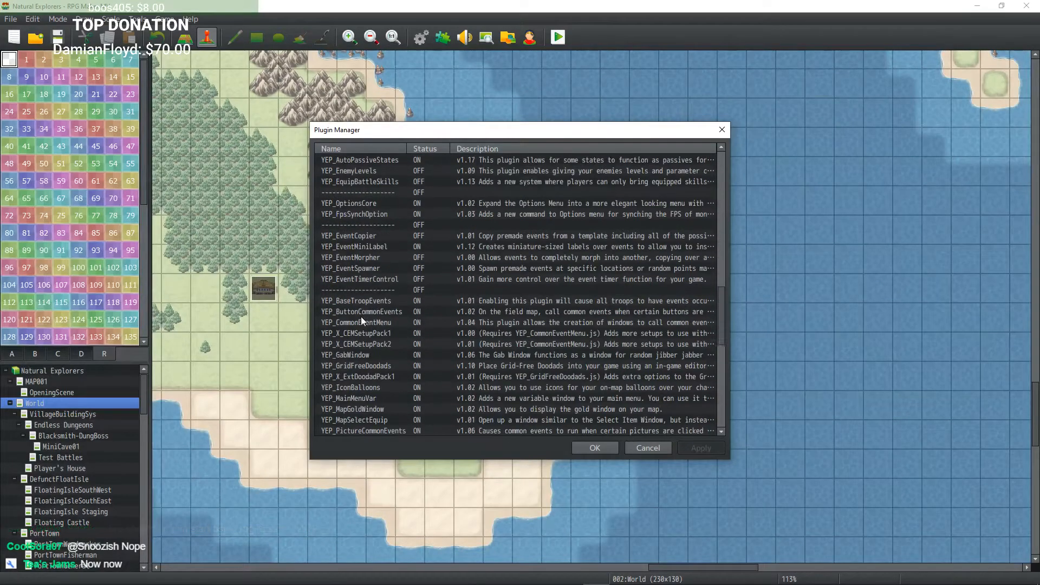
{"action": "scroll", "coordinate": [395, 246], "scroll_direction": "down", "scroll_amount": 5}
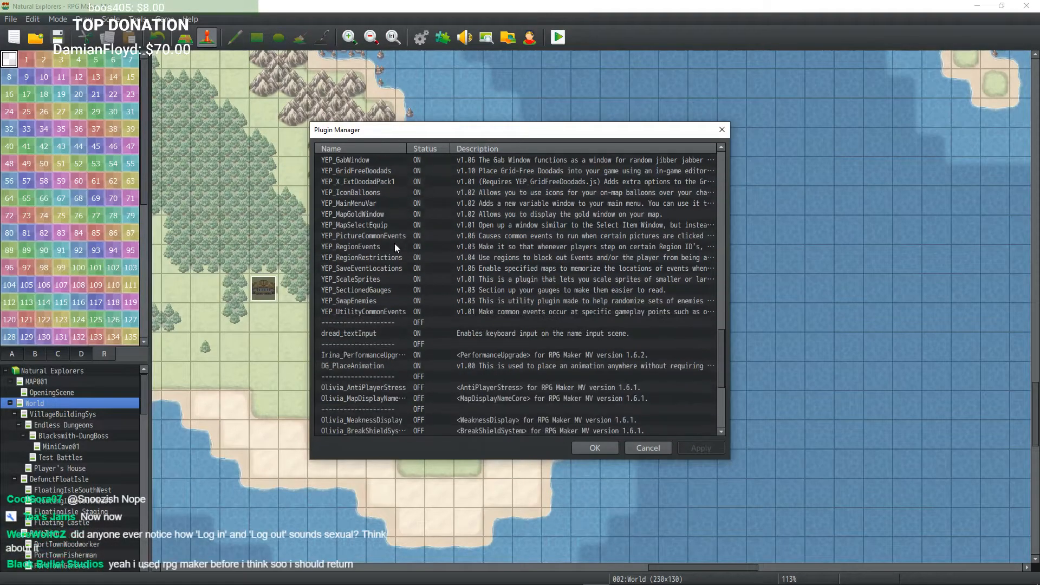
{"action": "double_click", "coordinate": [388, 226]}
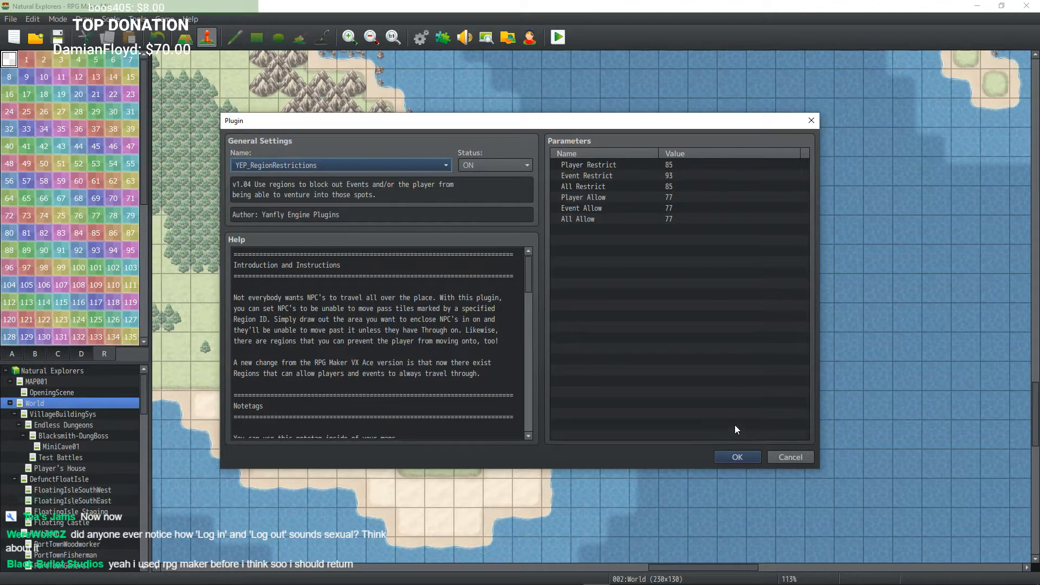
{"action": "left_click", "coordinate": [736, 453]}
{"action": "left_click", "coordinate": [573, 446]}
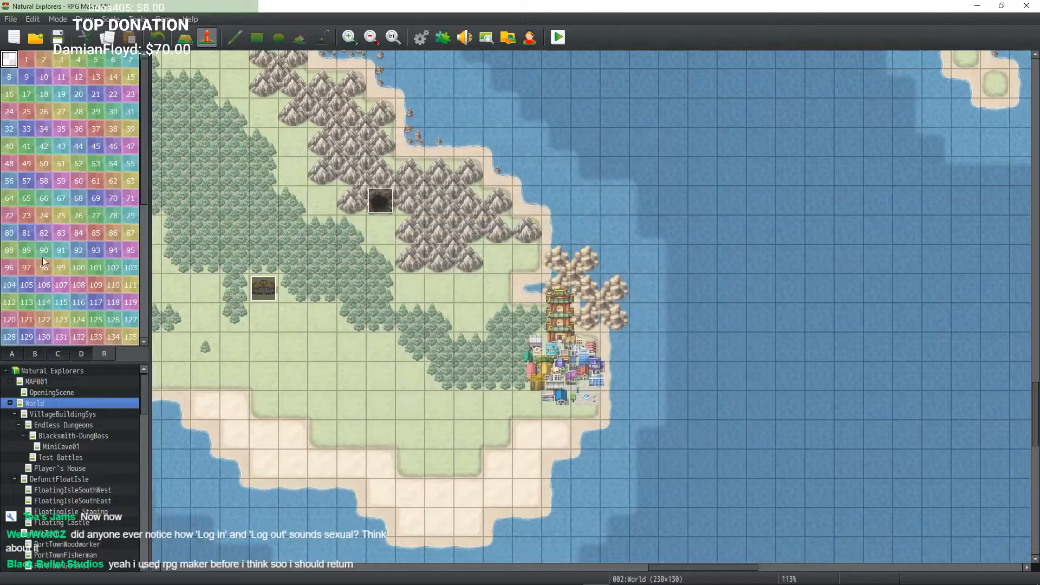
Step: Paint region 85 with the Pencil on the coast tiles east and north of the village
{"action": "left_click", "coordinate": [95, 233]}
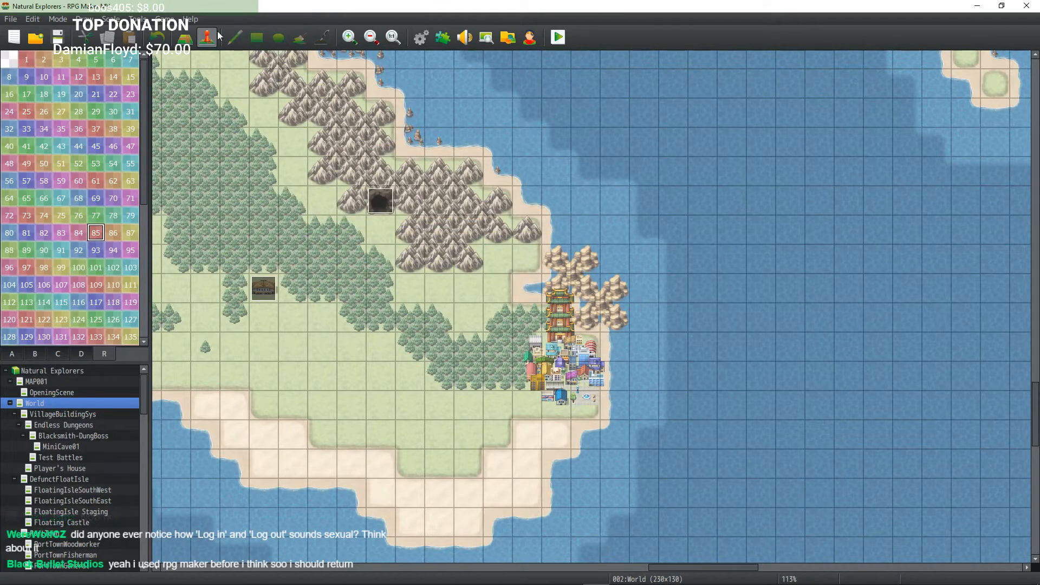
{"action": "left_click", "coordinate": [186, 38]}
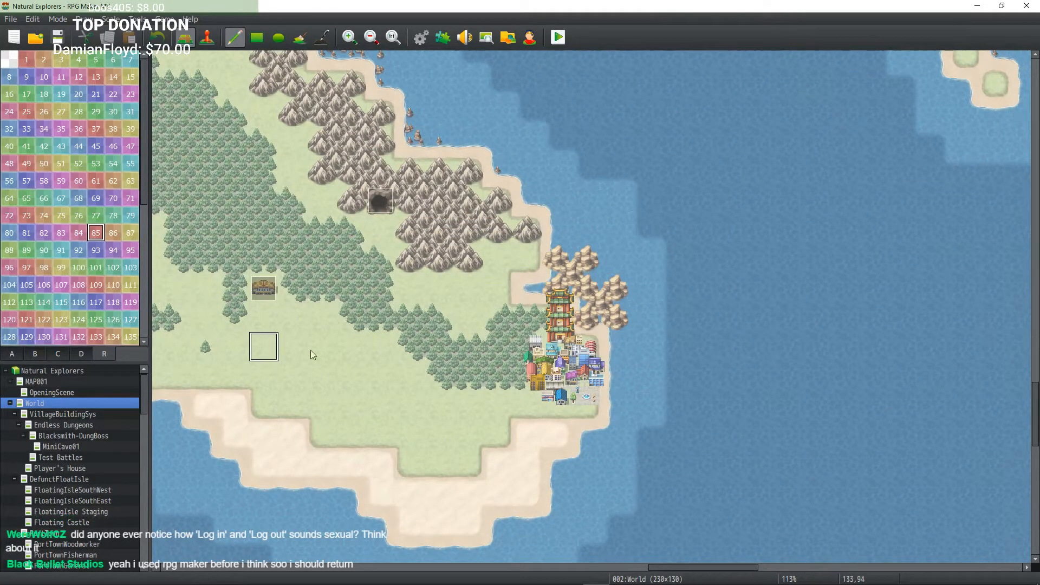
{"action": "left_click_drag", "start_coordinate": [615, 404], "coordinate": [616, 361]}
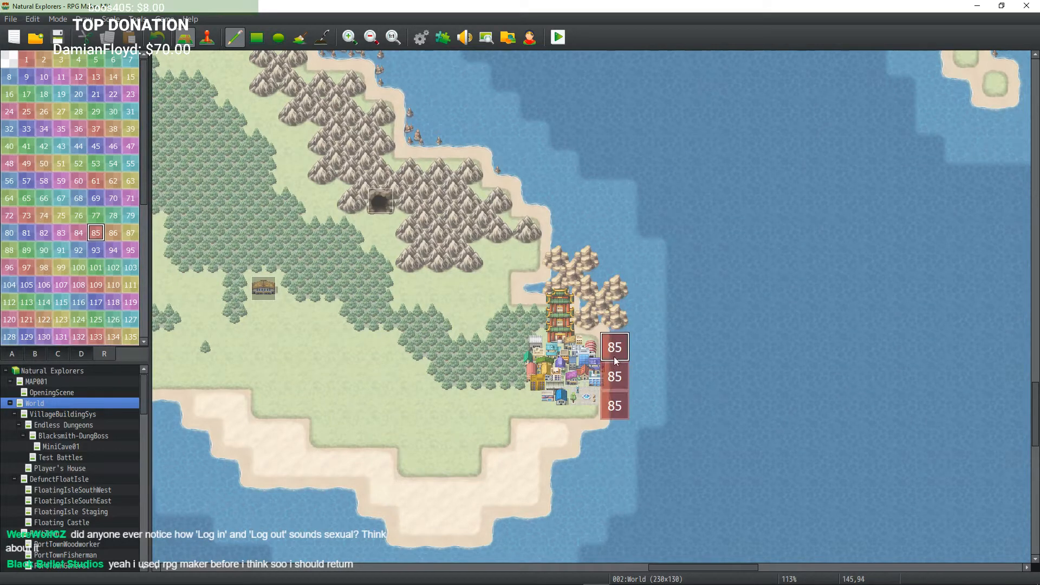
{"action": "left_click", "coordinate": [564, 320]}
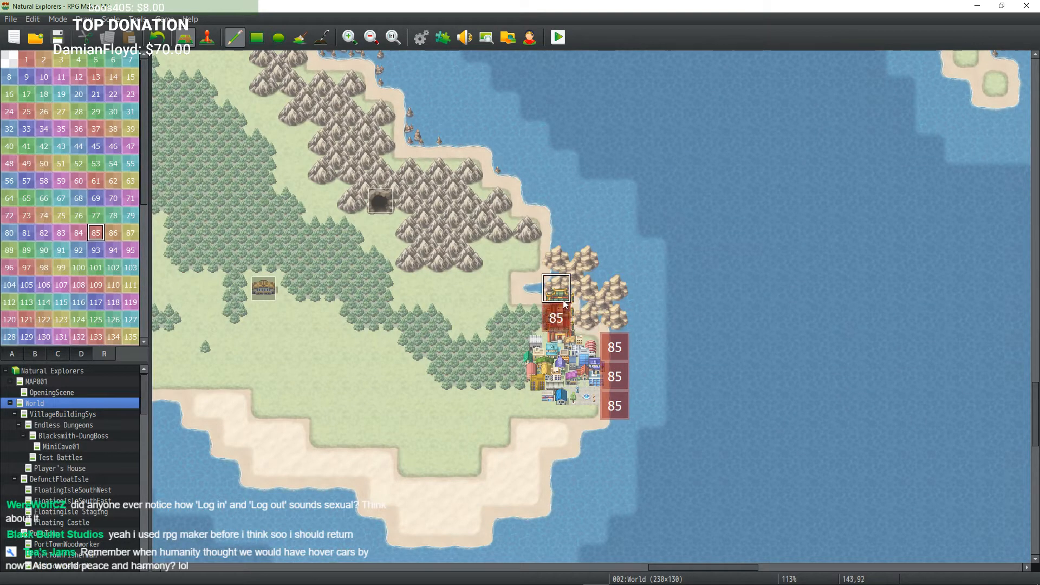
{"action": "left_click", "coordinate": [563, 300]}
{"action": "mouse_move", "coordinate": [578, 303]}
{"action": "left_mouse_down"}
{"action": "mouse_move", "coordinate": [584, 320]}
{"action": "mouse_move", "coordinate": [607, 321]}
{"action": "left_mouse_up"}
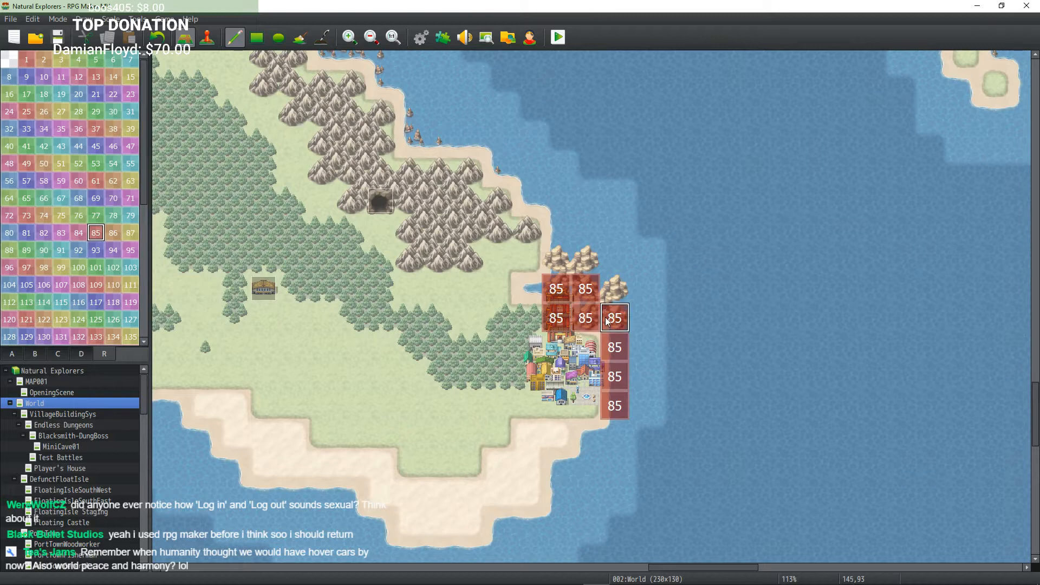
Step: Extend region 85 onto the tiles north-west of the village and clear the region from one north-east tile
{"action": "left_click", "coordinate": [526, 295]}
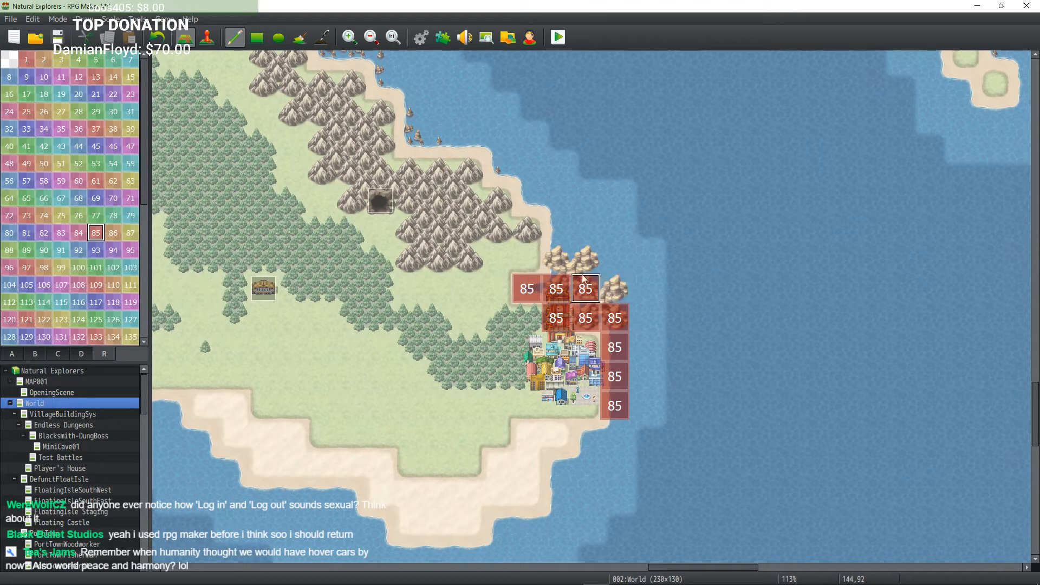
{"action": "left_click", "coordinate": [564, 271]}
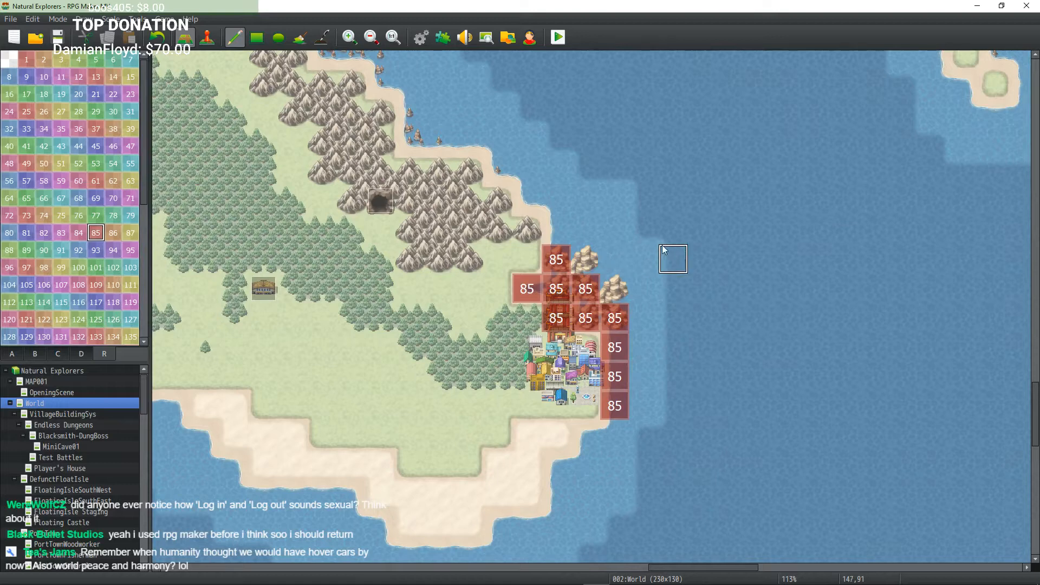
{"action": "right_click", "coordinate": [607, 282]}
{"action": "left_click", "coordinate": [590, 285]}
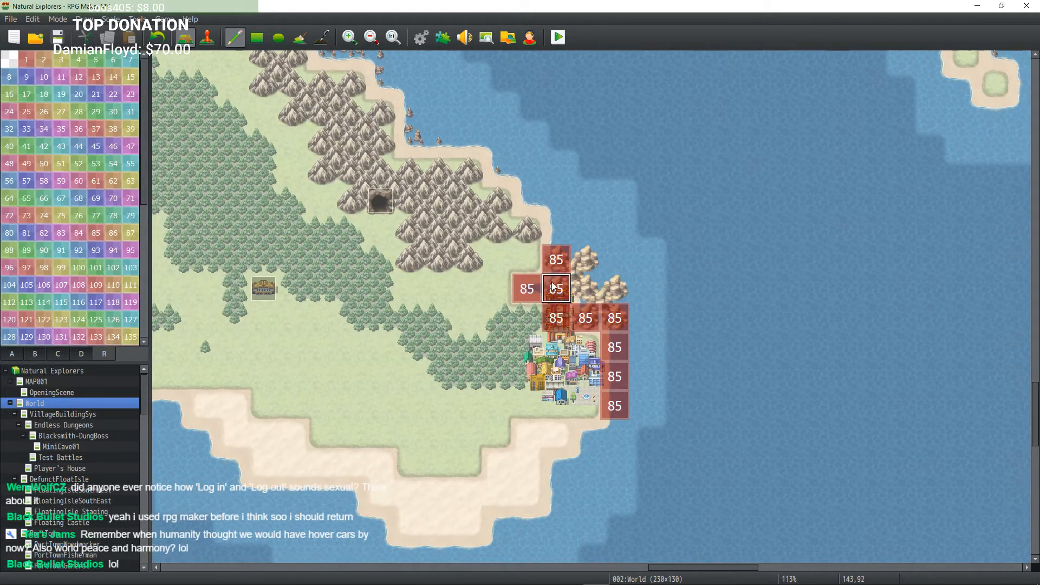
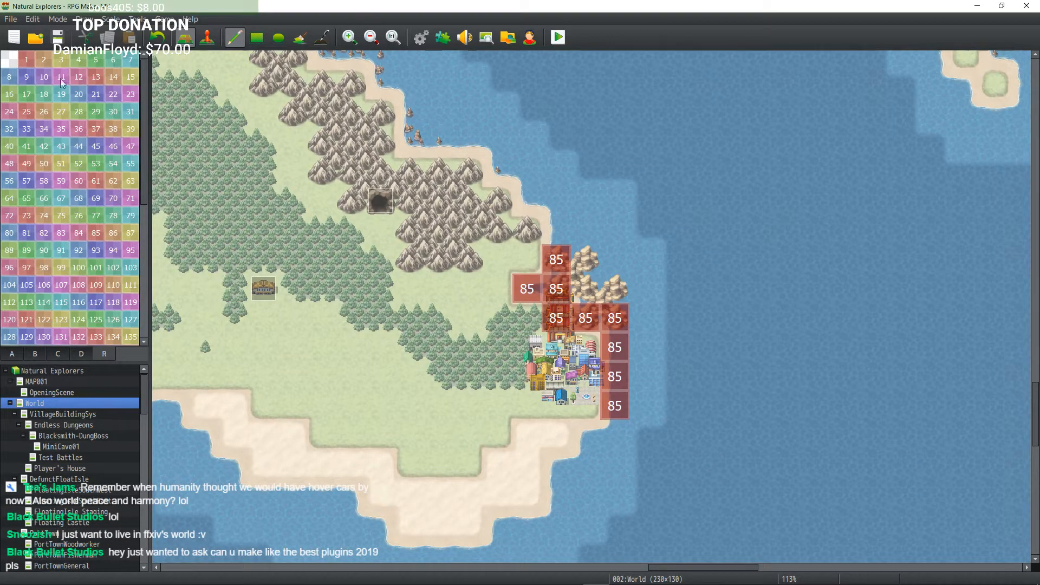
Step: Return to the tile palette and launch a playtest of the game
{"action": "left_click", "coordinate": [21, 354]}
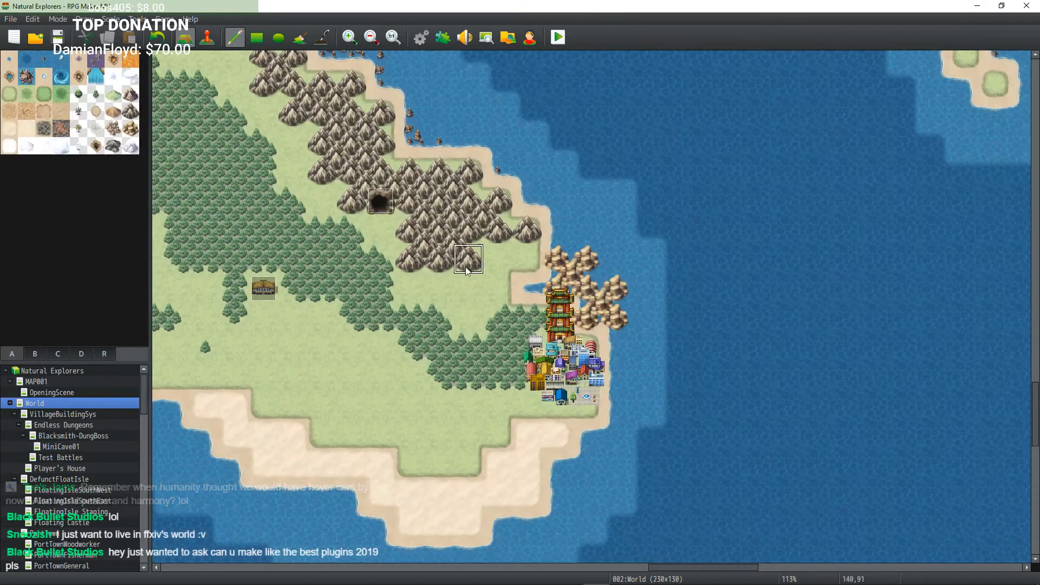
{"action": "scroll", "coordinate": [360, 243], "scroll_direction": "left", "scroll_amount": 6}
{"action": "mouse_move", "coordinate": [537, 258]}
{"action": "middle_mouse_down"}
{"action": "mouse_move", "coordinate": [446, 197]}
{"action": "mouse_move", "coordinate": [361, 160]}
{"action": "mouse_move", "coordinate": [572, 158]}
{"action": "mouse_move", "coordinate": [581, 232]}
{"action": "mouse_move", "coordinate": [629, 285]}
{"action": "middle_mouse_up"}
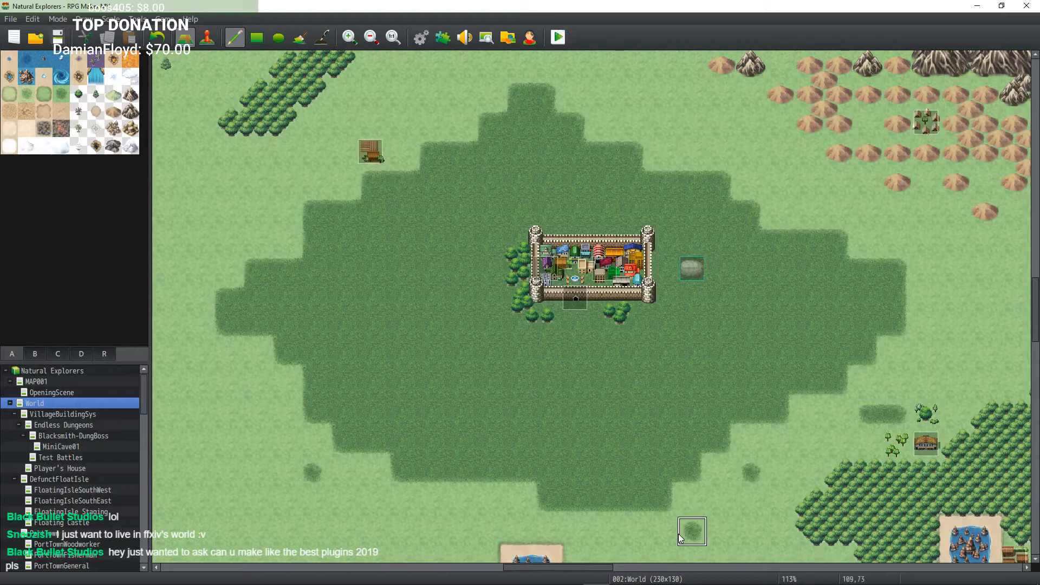
{"action": "key", "text": "ctrl+r"}
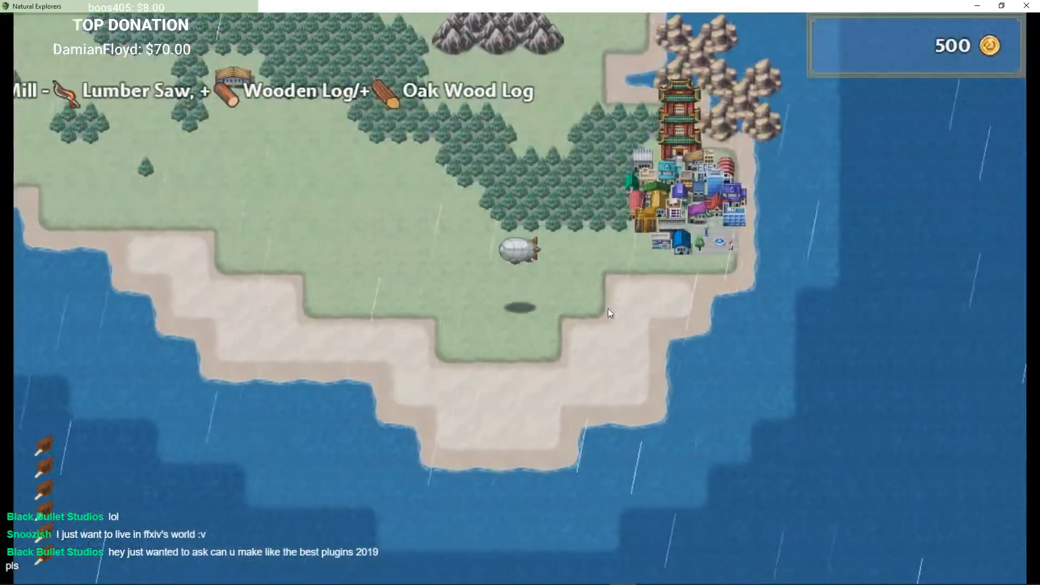
Step: Fly the airship toward the village coast and land it beside the village
{"action": "key", "text": "Right"}
{"action": "key", "text": "Return"}
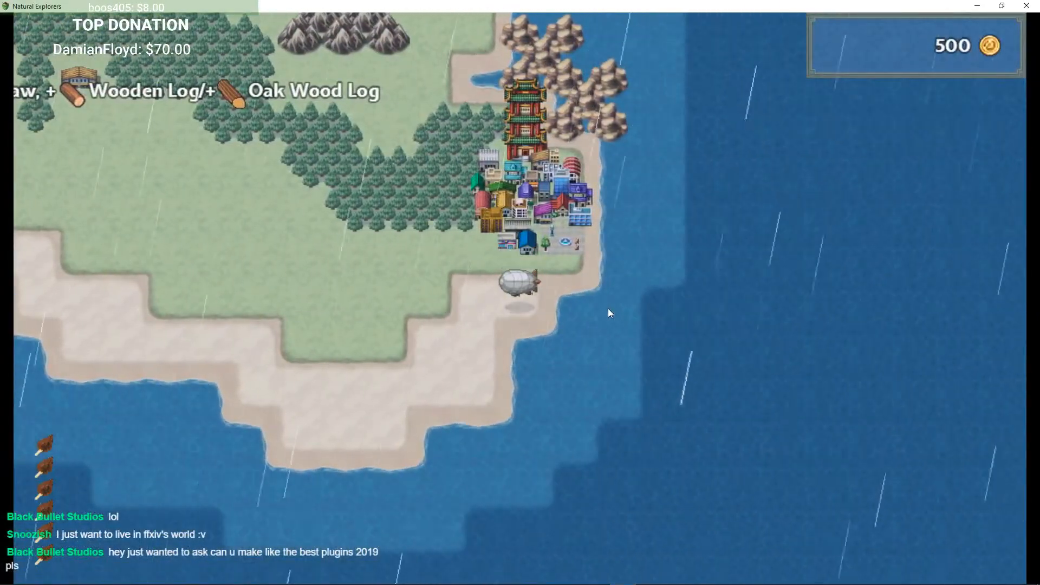
{"action": "key", "text": "Up"}
{"action": "key", "text": "Right"}
{"action": "key", "text": "Up"}
{"action": "key", "text": "Right"}
{"action": "key", "text": "Up"}
{"action": "key", "text": "Left"}
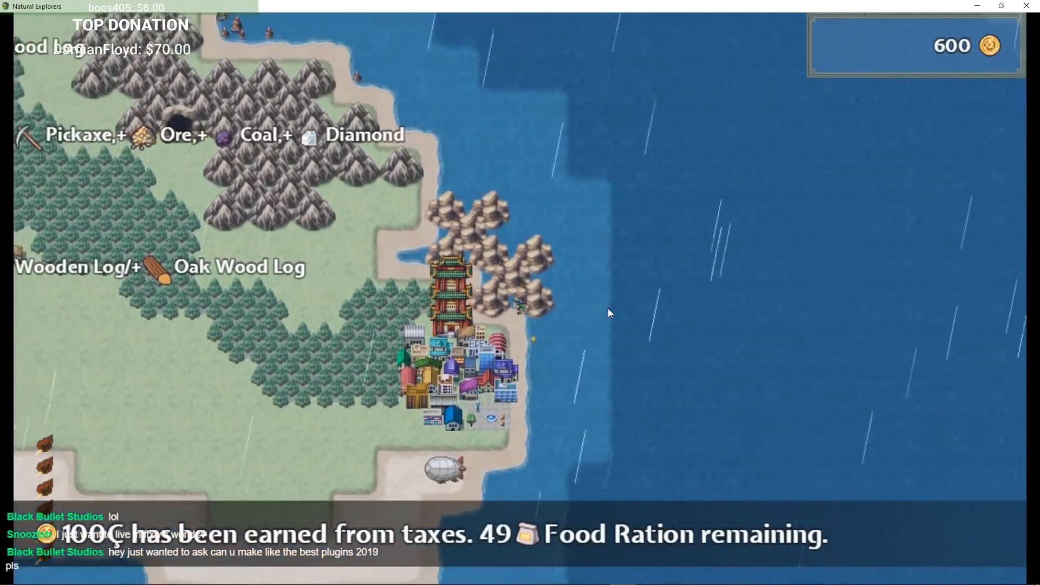
{"action": "key", "text": "Down"}
{"action": "key", "text": "Left"}
Step: Open the game menu and save the game to File 1, then close the menu
{"action": "key", "text": "Escape"}
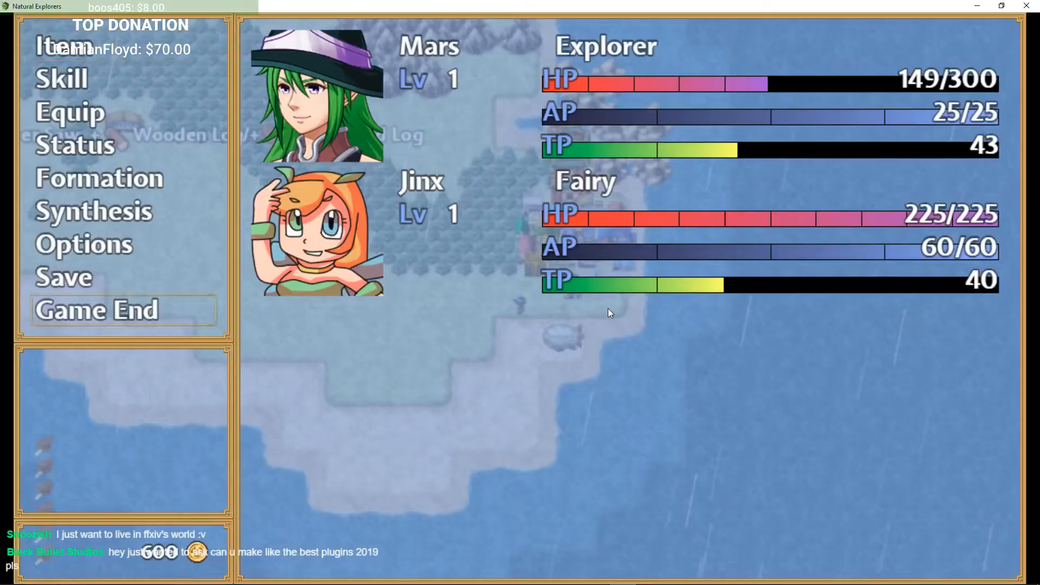
{"action": "key", "text": "Up"}
{"action": "key", "text": "Return"}
{"action": "key", "text": "Up"}
{"action": "key", "text": "Up"}
{"action": "key", "text": "Up"}
{"action": "key", "text": "Up"}
{"action": "key", "text": "Up"}
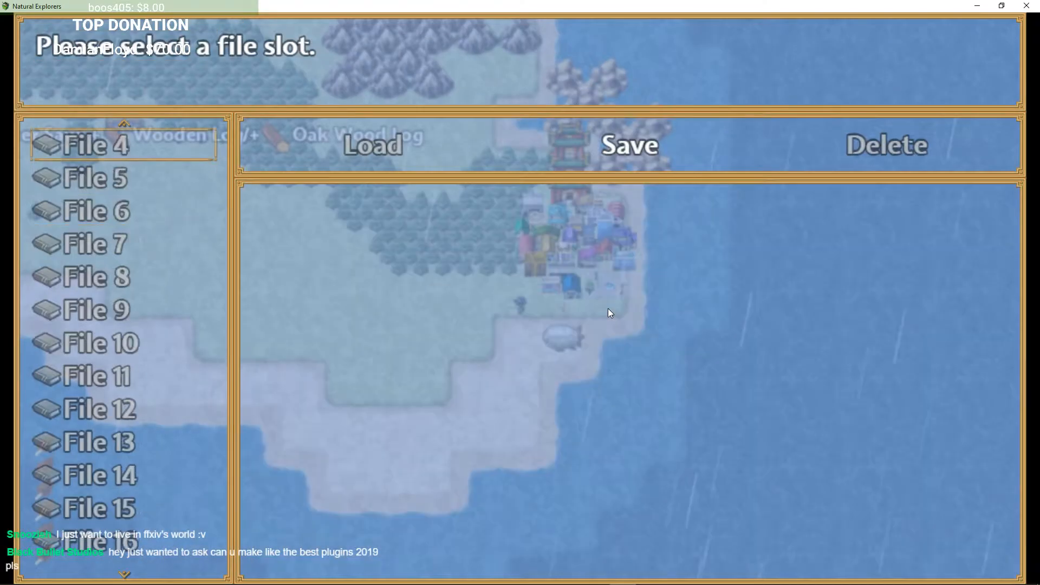
{"action": "key", "text": "Up"}
{"action": "key", "text": "Up"}
{"action": "key", "text": "Up"}
{"action": "key", "text": "Down"}
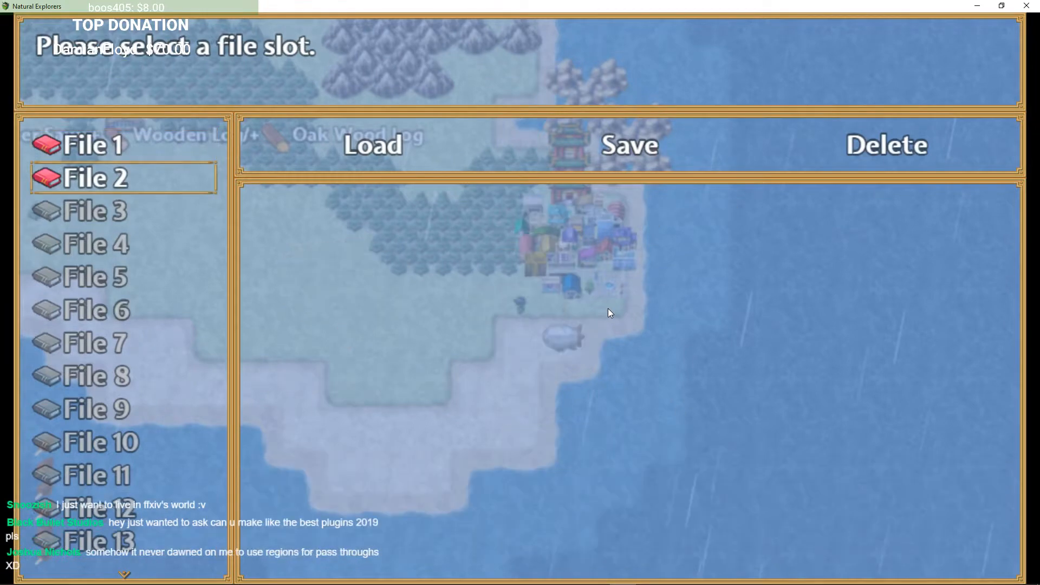
{"action": "key", "text": "Return"}
{"action": "key", "text": "Right"}
{"action": "key", "text": "Return"}
{"action": "key", "text": "Return"}
{"action": "key", "text": "Up"}
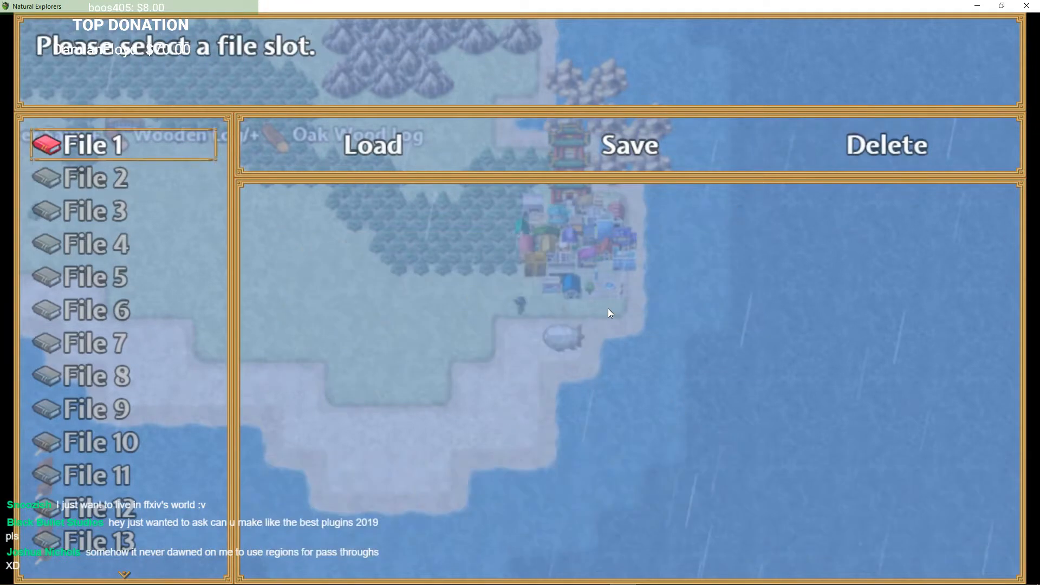
{"action": "key", "text": "Return"}
{"action": "key", "text": "Return"}
{"action": "key", "text": "Return"}
{"action": "key", "text": "Return"}
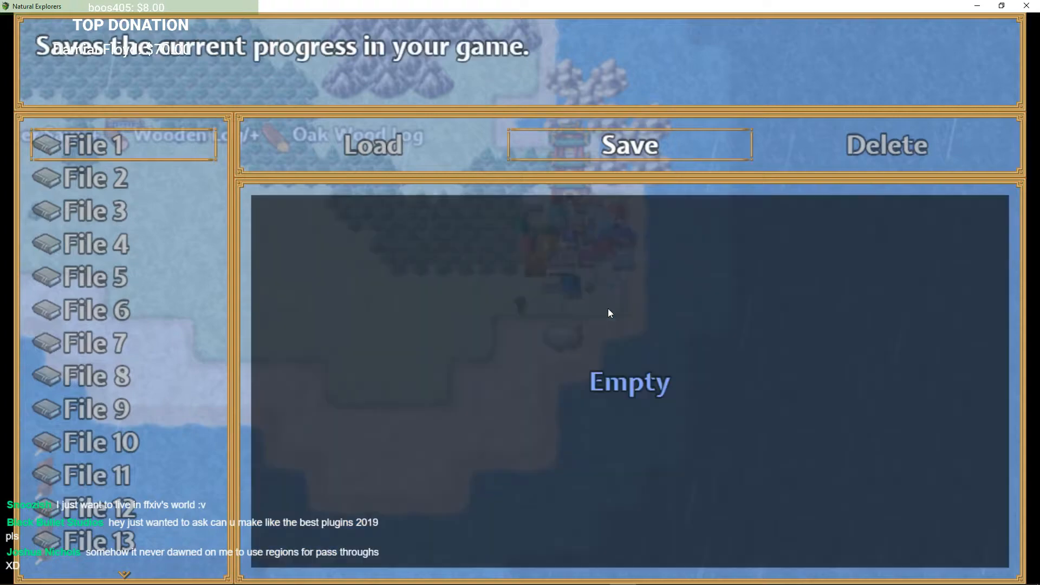
{"action": "key", "text": "Return"}
{"action": "key", "text": "Escape"}
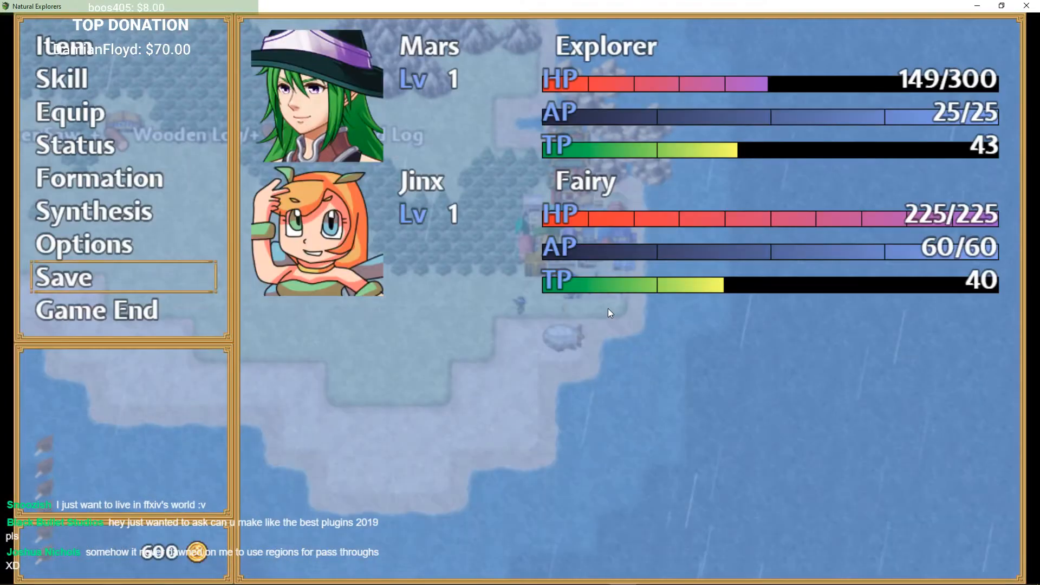
{"action": "key", "text": "Escape"}
Step: Restart the game several times and switch between fullscreen and windowed display
{"action": "key", "text": "F5"}
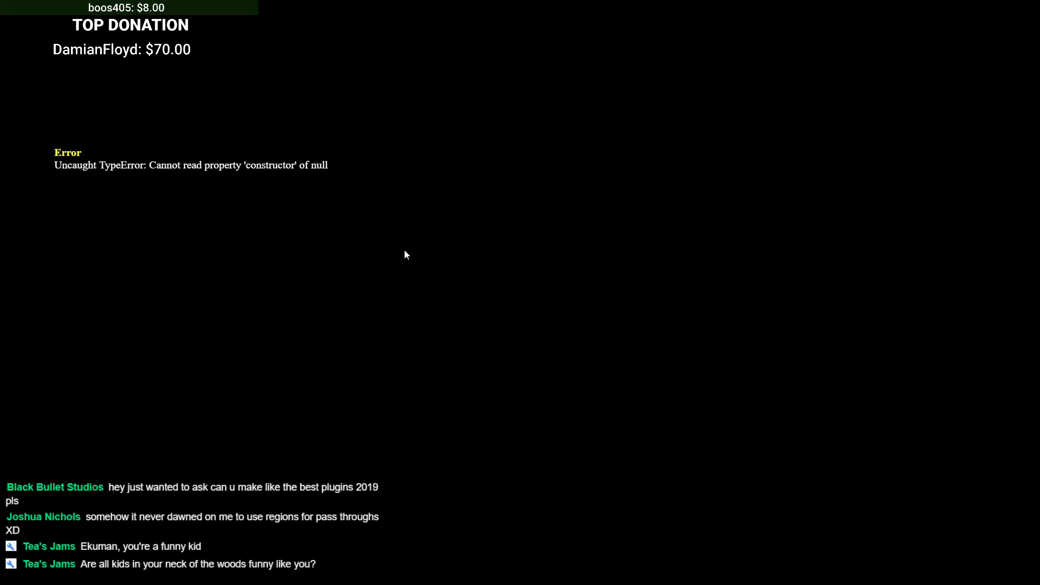
{"action": "key", "text": "F4"}
{"action": "key", "text": "F5"}
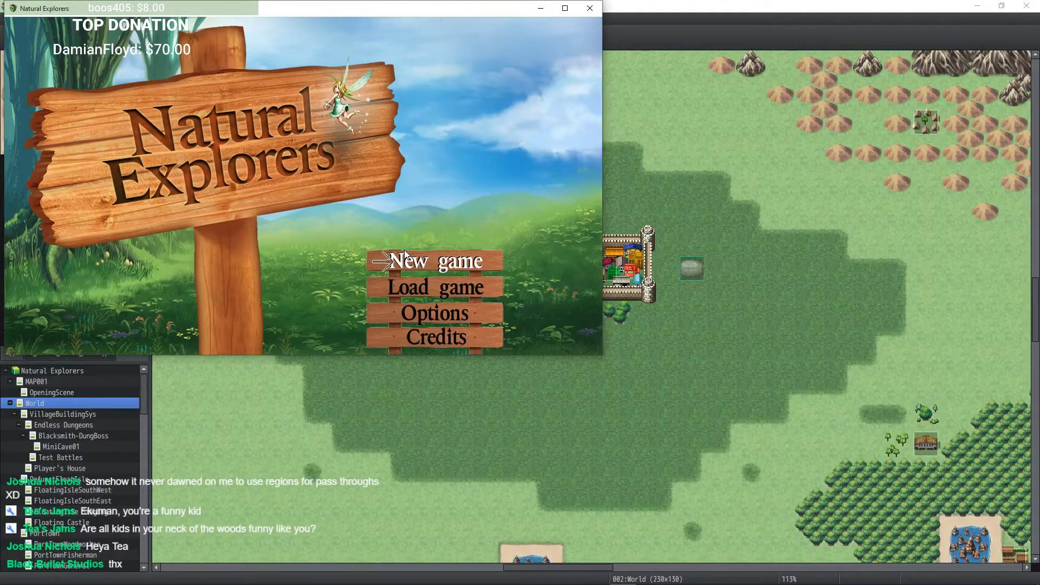
{"action": "left_click", "coordinate": [404, 255]}
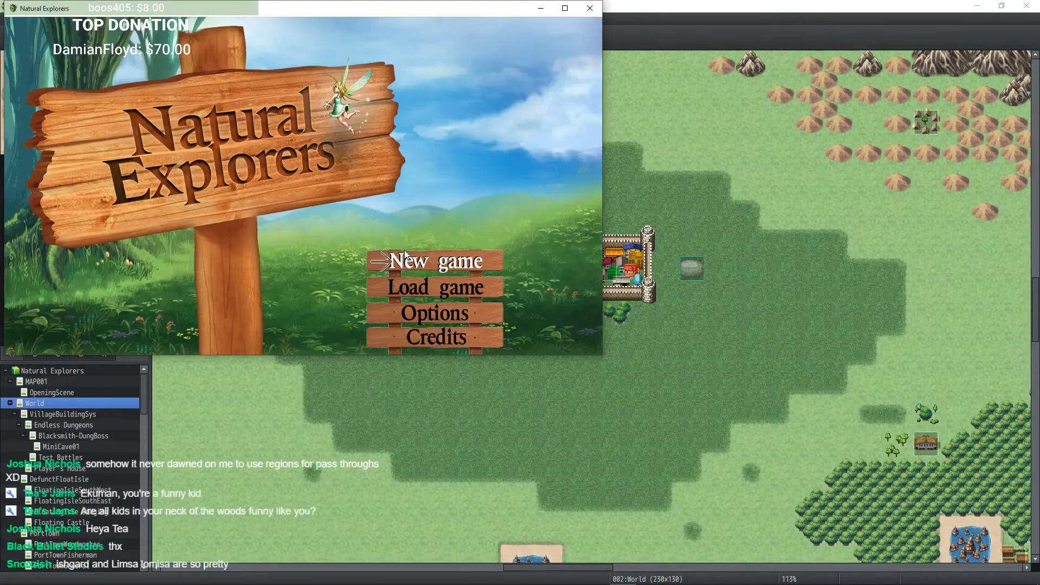
{"action": "key", "text": "F4"}
{"action": "key", "text": "F5"}
{"action": "left_click", "coordinate": [404, 255]}
{"action": "key", "text": "F4"}
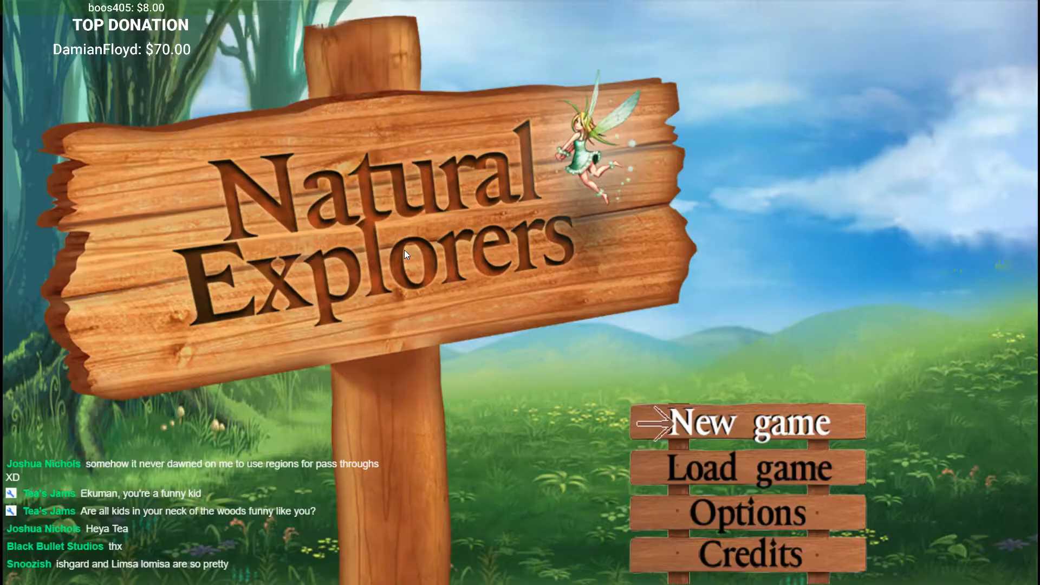
{"action": "key", "text": "F5"}
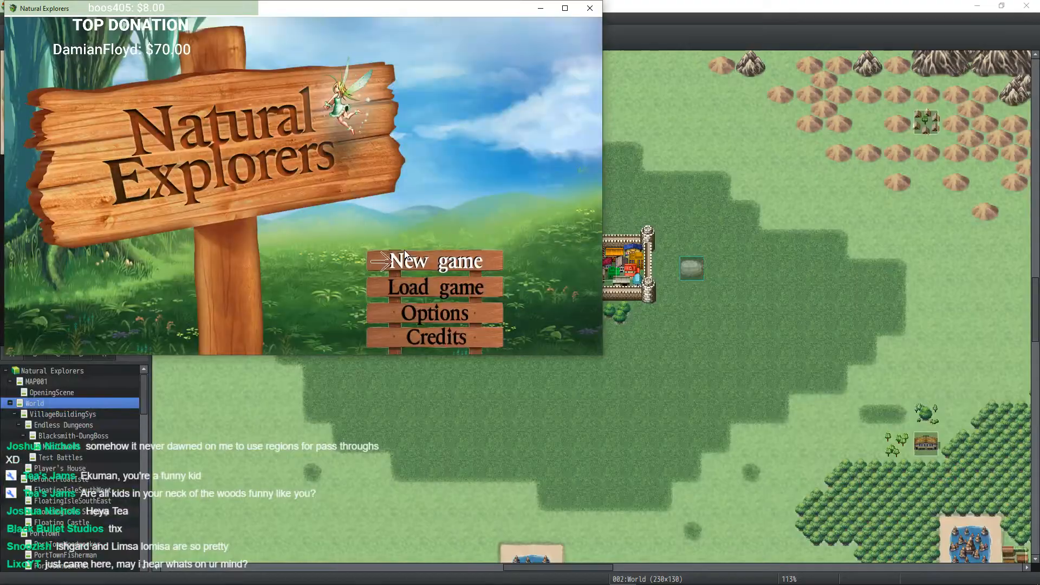
{"action": "key", "text": "F4"}
{"action": "key", "text": "F4"}
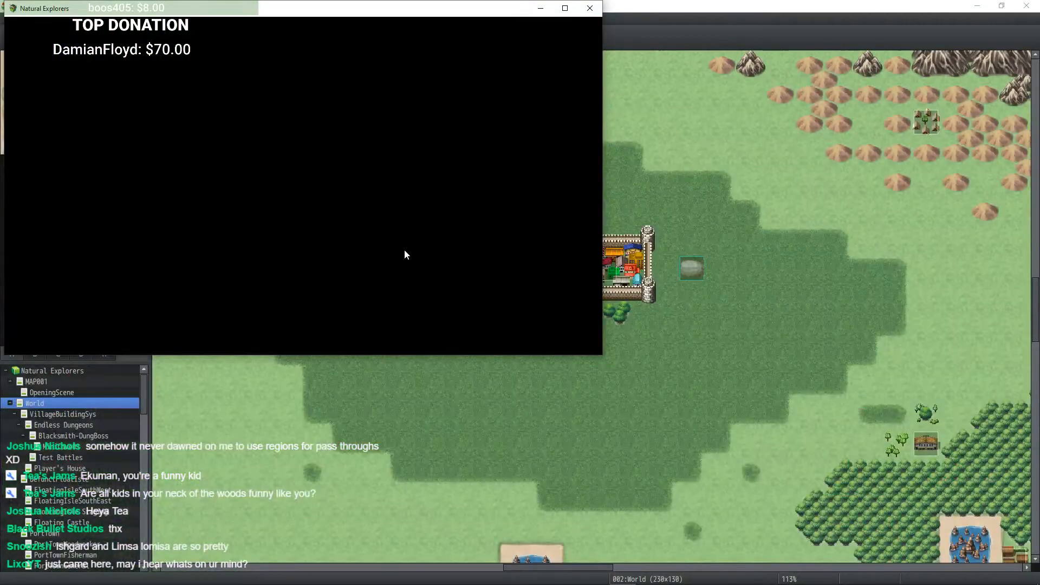
{"action": "key", "text": "F4"}
{"action": "key", "text": "F4"}
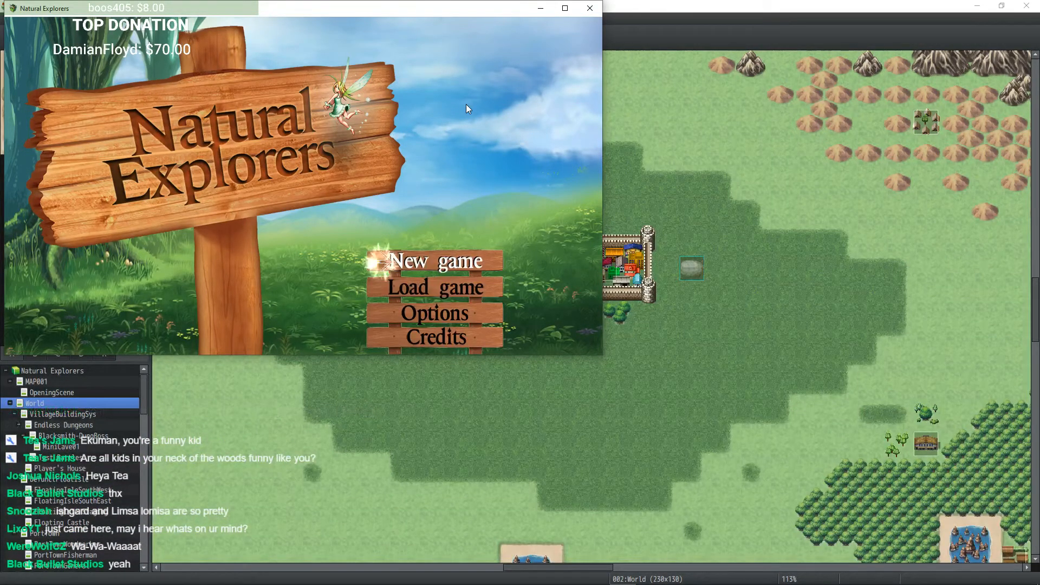
{"action": "key", "text": "Down"}
{"action": "key", "text": "Down"}
{"action": "key", "text": "Down"}
{"action": "key", "text": "Up"}
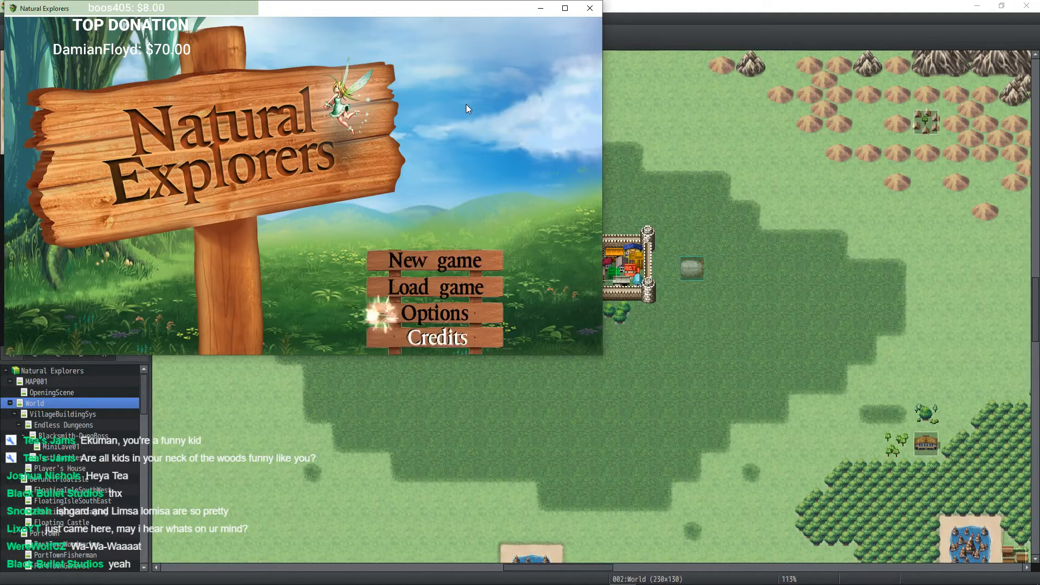
{"action": "key", "text": "Up"}
{"action": "key", "text": "Up"}
{"action": "key", "text": "Up"}
{"action": "key", "text": "Up"}
{"action": "key", "text": "Up"}
{"action": "key", "text": "Up"}
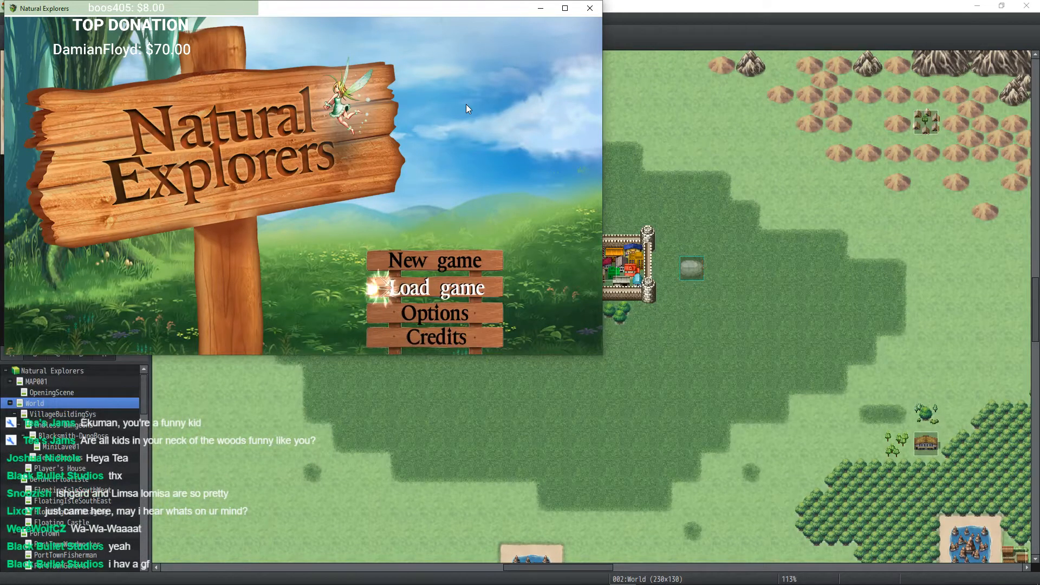
{"action": "key", "text": "Up"}
{"action": "key", "text": "Down"}
{"action": "key", "text": "Down"}
{"action": "key", "text": "Up"}
{"action": "key", "text": "Up"}
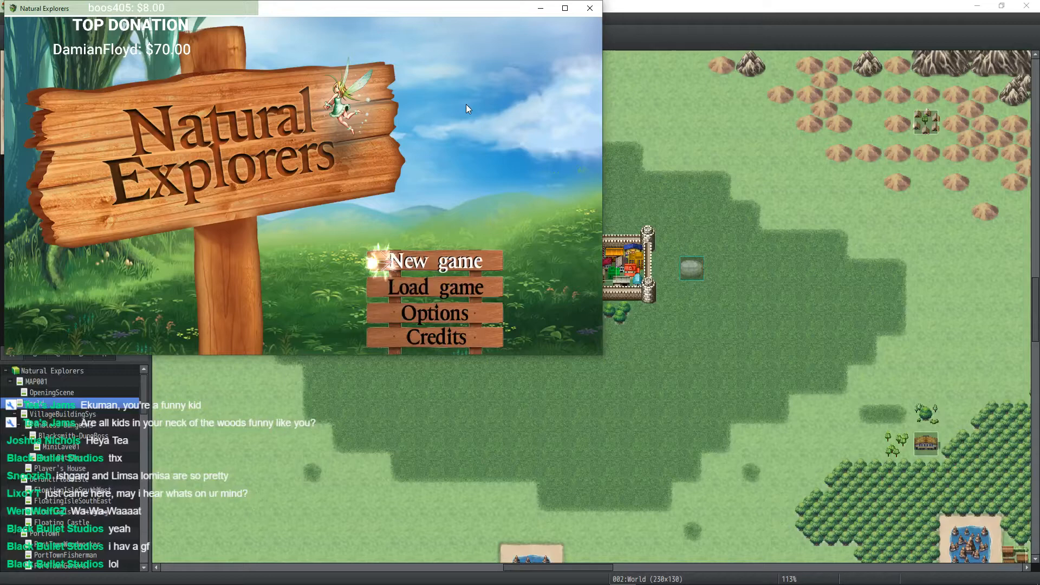
{"action": "key", "text": "Down"}
{"action": "key", "text": "Down"}
{"action": "key", "text": "Down"}
{"action": "key", "text": "Down"}
{"action": "key", "text": "Down"}
{"action": "key", "text": "Down"}
{"action": "key", "text": "Down"}
{"action": "key", "text": "Down"}
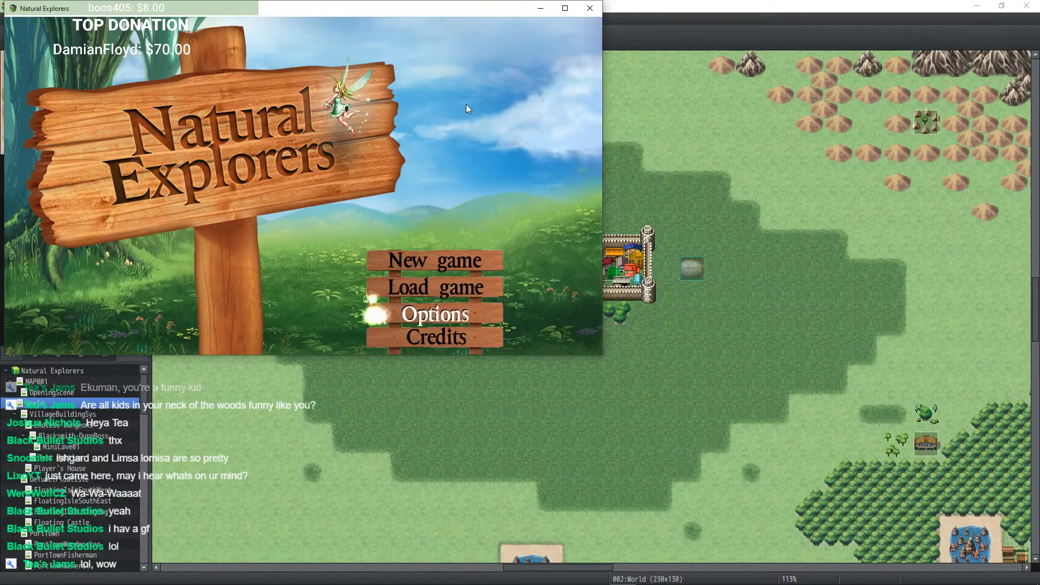
{"action": "key", "text": "Up"}
{"action": "key", "text": "Down"}
{"action": "key", "text": "Down"}
{"action": "key", "text": "Up"}
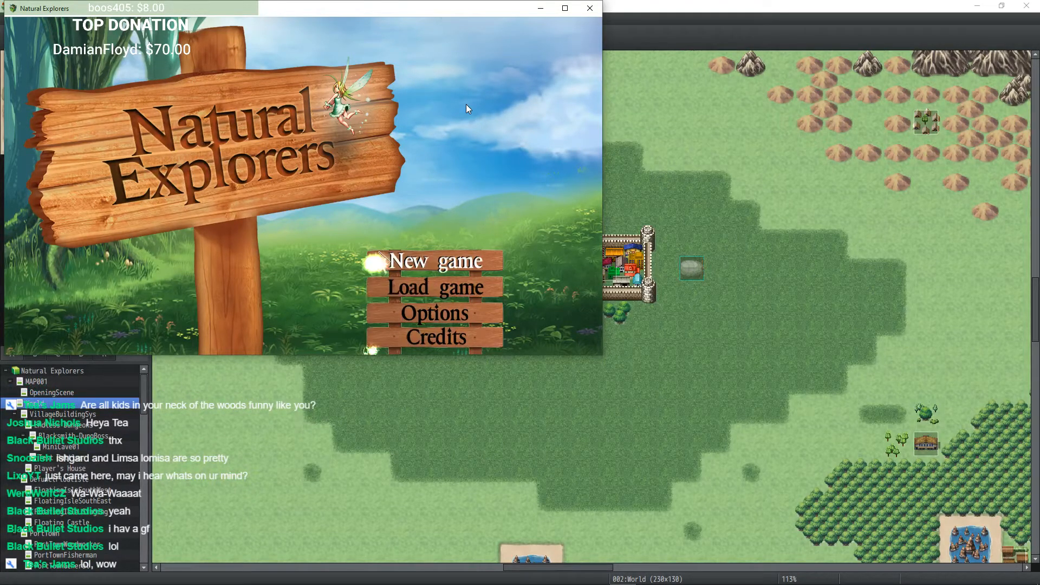
{"action": "key", "text": "Down"}
{"action": "key", "text": "Down"}
{"action": "key", "text": "Down"}
{"action": "key", "text": "Up"}
{"action": "key", "text": "Up"}
{"action": "key", "text": "Up"}
{"action": "key", "text": "Up"}
{"action": "key", "text": "Up"}
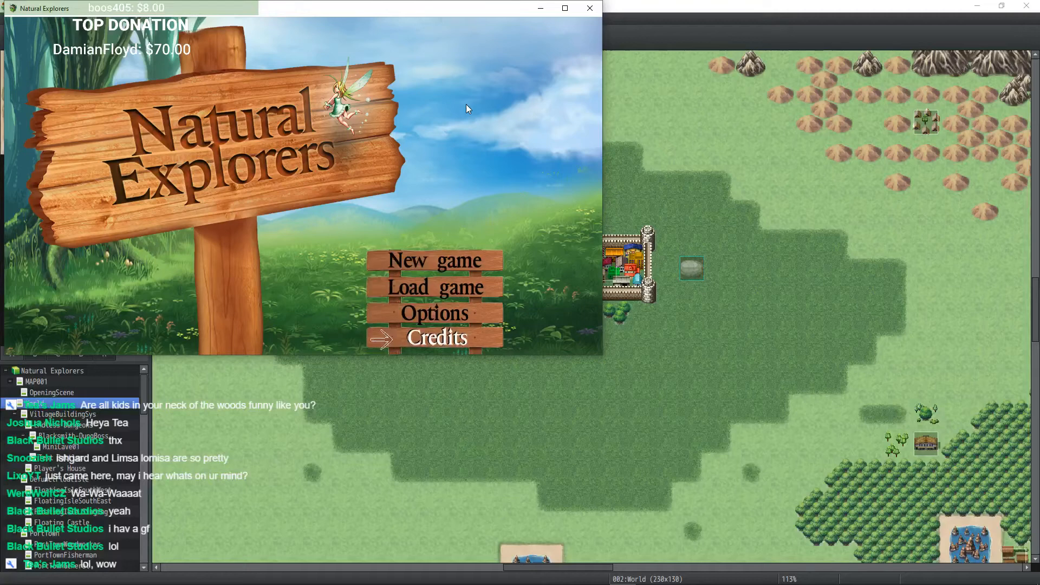
{"action": "key", "text": "Up"}
{"action": "key", "text": "Down"}
{"action": "key", "text": "Down"}
{"action": "key", "text": "Down"}
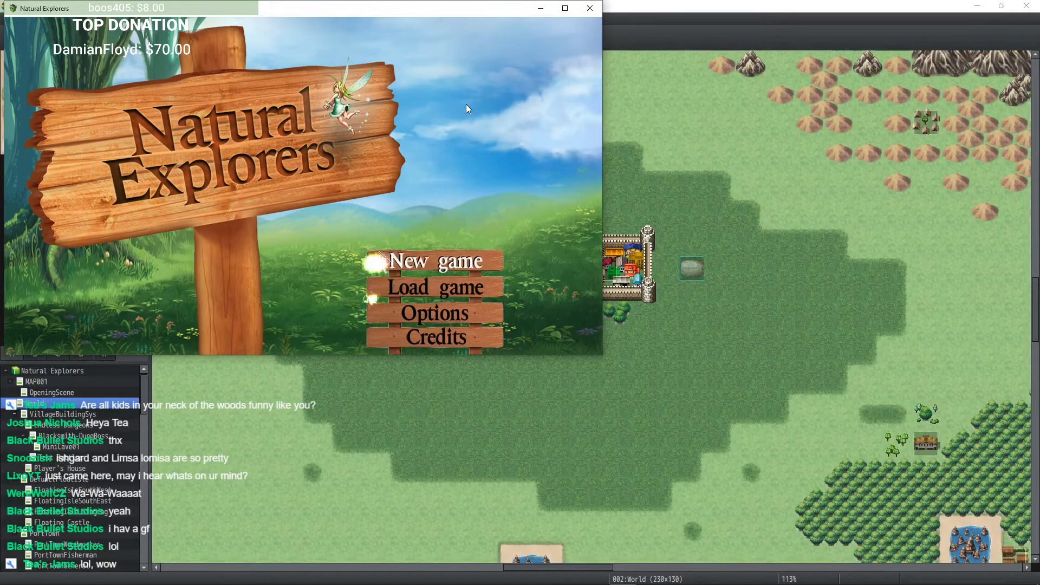
{"action": "key", "text": "Down"}
{"action": "key", "text": "Down"}
{"action": "key", "text": "Down"}
{"action": "key", "text": "Up"}
{"action": "key", "text": "Up"}
{"action": "key", "text": "Up"}
{"action": "key", "text": "Down"}
{"action": "key", "text": "Down"}
{"action": "key", "text": "Up"}
{"action": "key", "text": "Up"}
{"action": "key", "text": "Down"}
{"action": "key", "text": "Down"}
{"action": "key", "text": "Down"}
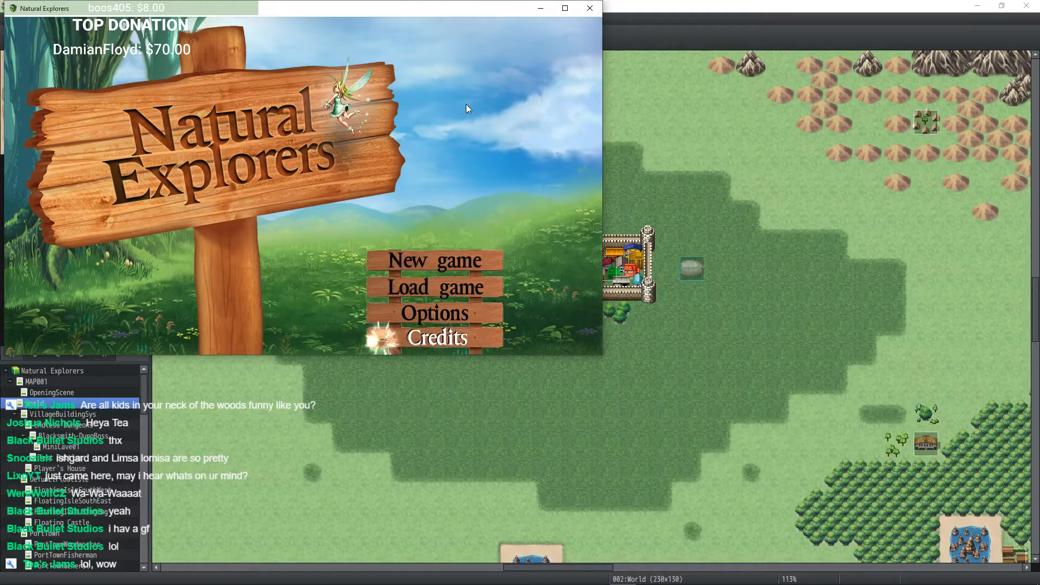
{"action": "key", "text": "Down"}
{"action": "key", "text": "Up"}
{"action": "key", "text": "Up"}
{"action": "key", "text": "Up"}
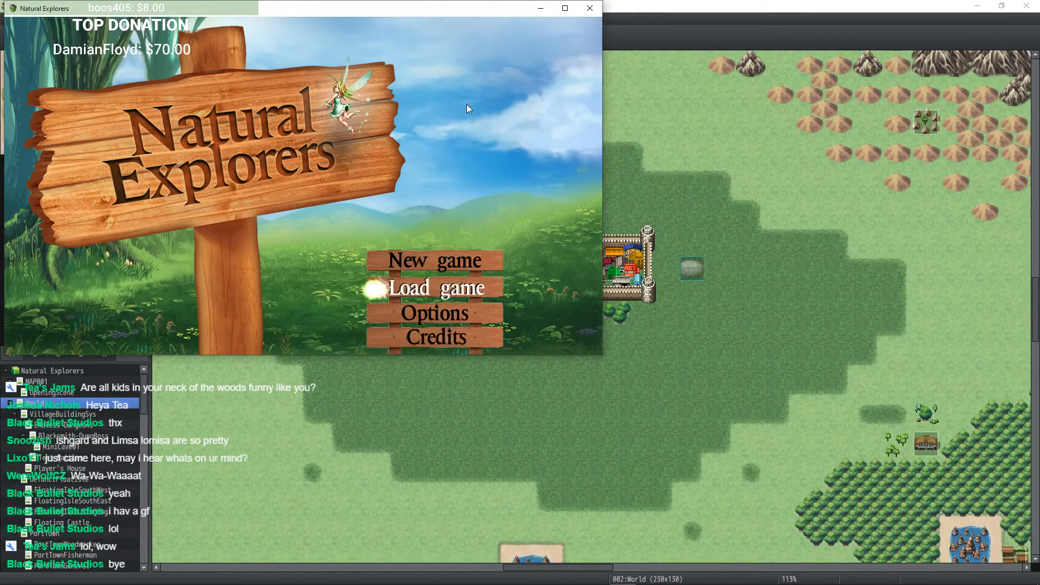
{"action": "key", "text": "Up"}
{"action": "key", "text": "Up"}
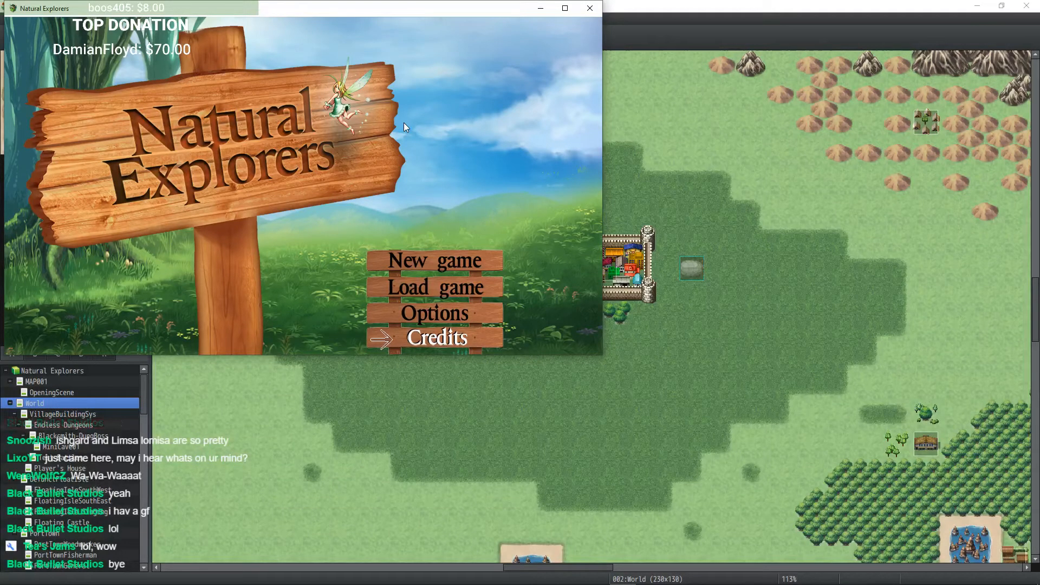
{"action": "key", "text": "Down"}
{"action": "key", "text": "Up"}
{"action": "key", "text": "Up"}
{"action": "key", "text": "Up"}
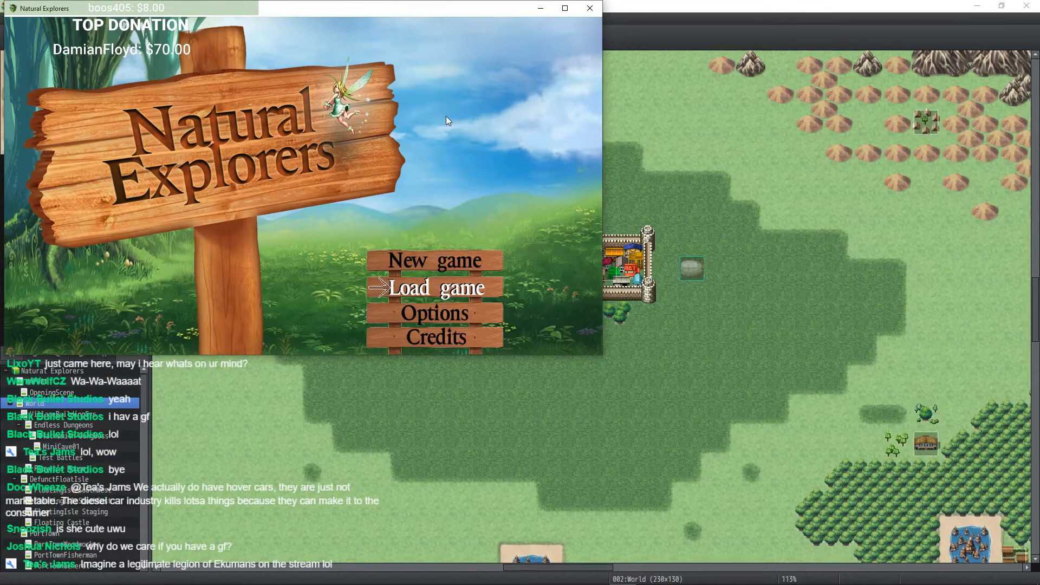
Step: Close the playtest window and save the project
{"action": "left_click", "coordinate": [590, 8]}
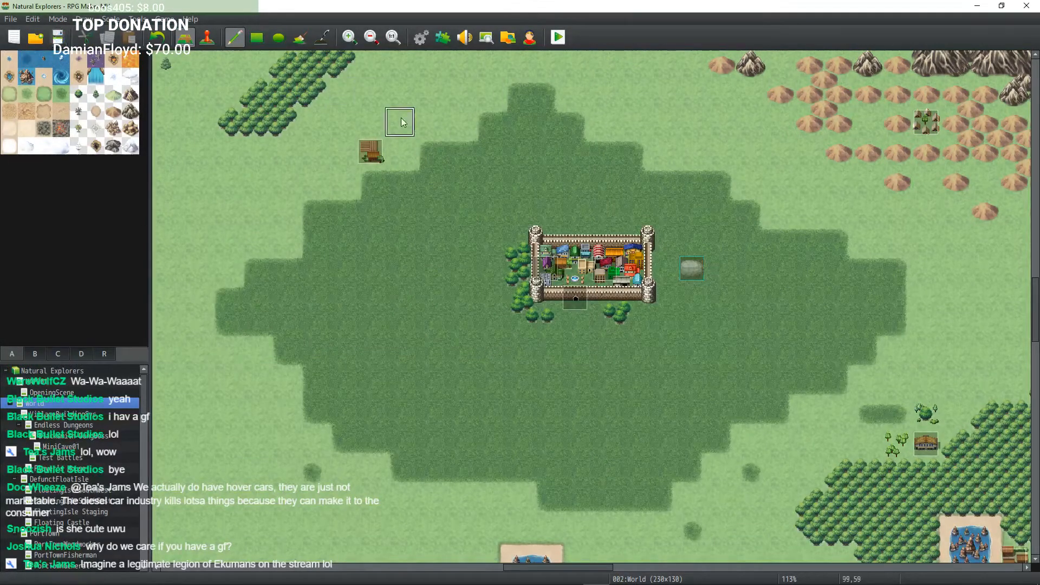
{"action": "left_click", "coordinate": [57, 39]}
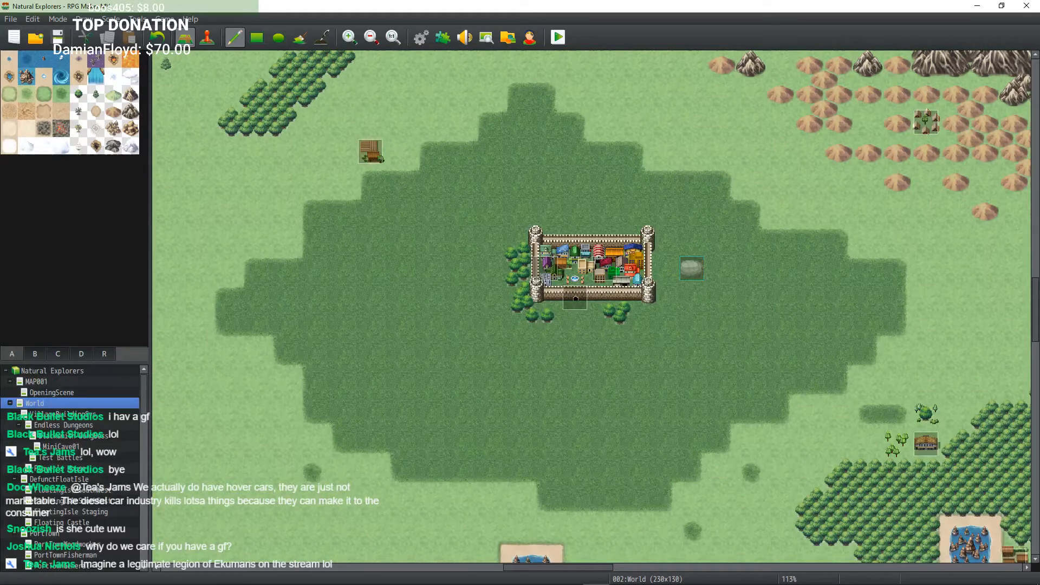
Step: Zoom out to survey the whole world map and save the project again
{"action": "middle_click", "coordinate": [511, 278]}
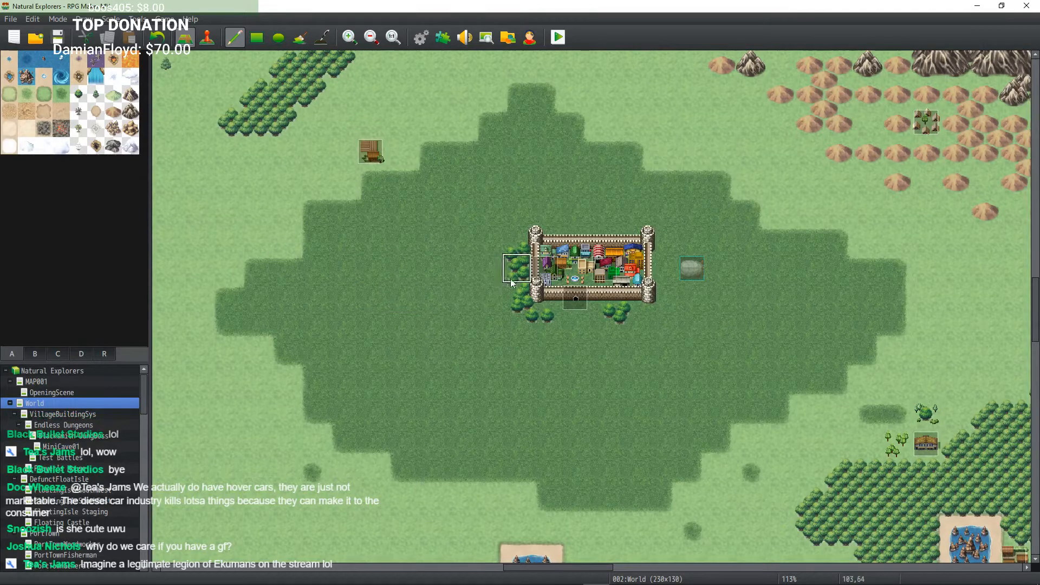
{"action": "left_click", "coordinate": [371, 37]}
{"action": "left_click", "coordinate": [371, 37]}
{"action": "left_click", "coordinate": [371, 37]}
{"action": "left_click", "coordinate": [371, 37]}
{"action": "left_click", "coordinate": [371, 37]}
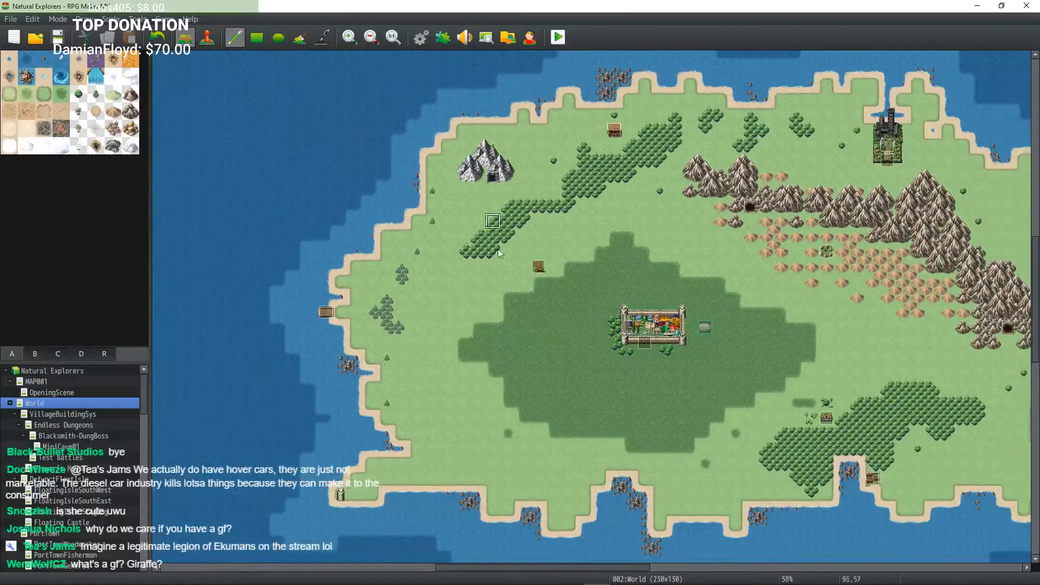
{"action": "middle_click", "coordinate": [507, 266]}
{"action": "middle_click_drag", "start_coordinate": [567, 265], "coordinate": [564, 267]}
{"action": "mouse_move", "coordinate": [495, 221]}
{"action": "middle_mouse_down"}
{"action": "mouse_move", "coordinate": [519, 242]}
{"action": "mouse_move", "coordinate": [495, 196]}
{"action": "mouse_move", "coordinate": [527, 224]}
{"action": "mouse_move", "coordinate": [492, 223]}
{"action": "mouse_move", "coordinate": [496, 210]}
{"action": "middle_mouse_up"}
{"action": "mouse_move", "coordinate": [496, 217]}
{"action": "middle_mouse_down"}
{"action": "mouse_move", "coordinate": [506, 225]}
{"action": "mouse_move", "coordinate": [496, 206]}
{"action": "mouse_move", "coordinate": [481, 207]}
{"action": "middle_mouse_up"}
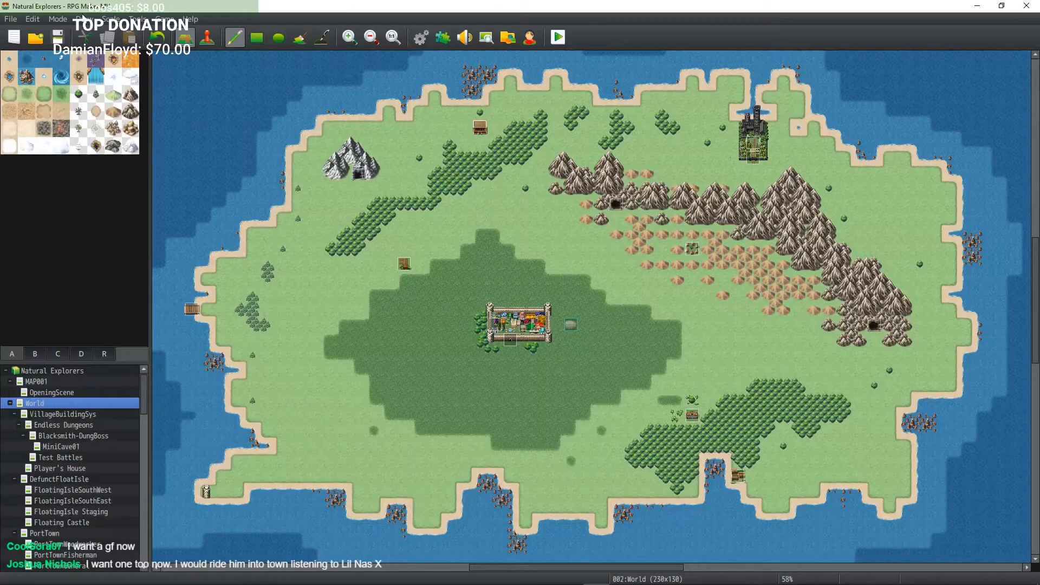
{"action": "left_click", "coordinate": [58, 38]}
{"action": "middle_click", "coordinate": [473, 288]}
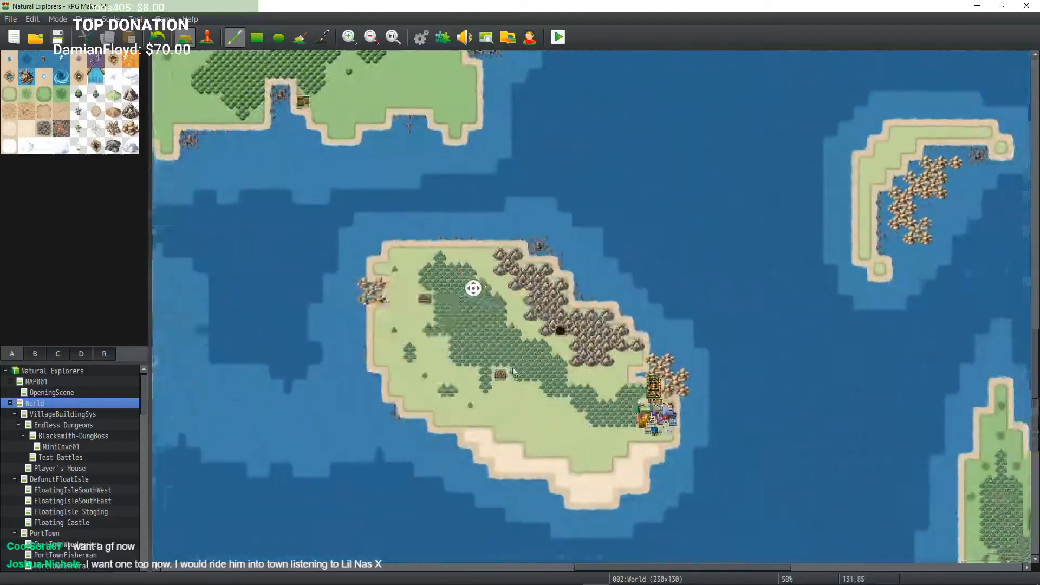
Step: Survey the world map by panning and zooming around the main island, its coastlines and the neighbouring islands
{"action": "middle_click", "coordinate": [394, 290]}
{"action": "middle_click", "coordinate": [405, 289]}
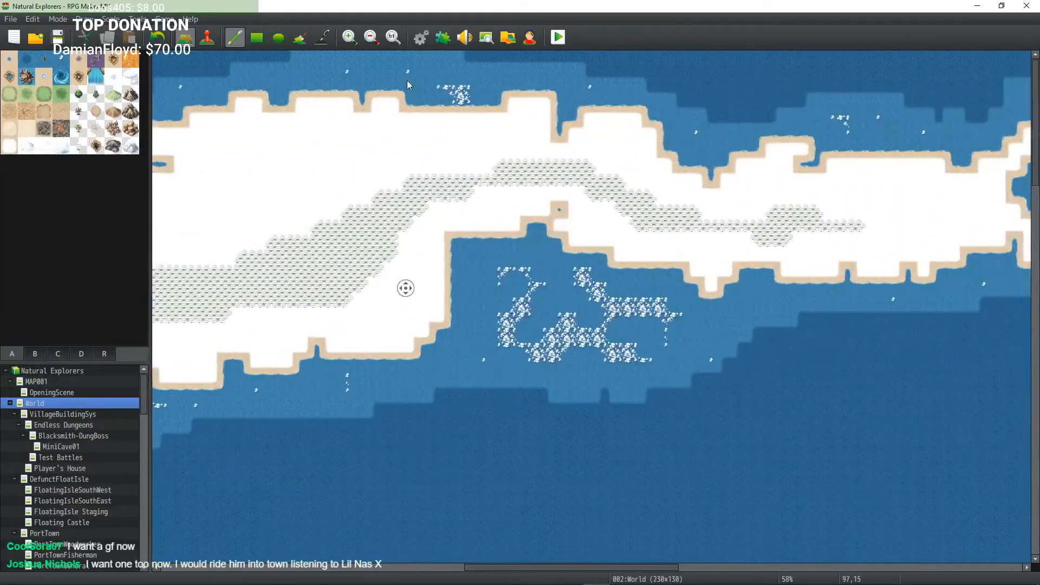
{"action": "middle_click", "coordinate": [492, 236]}
{"action": "middle_click", "coordinate": [495, 238]}
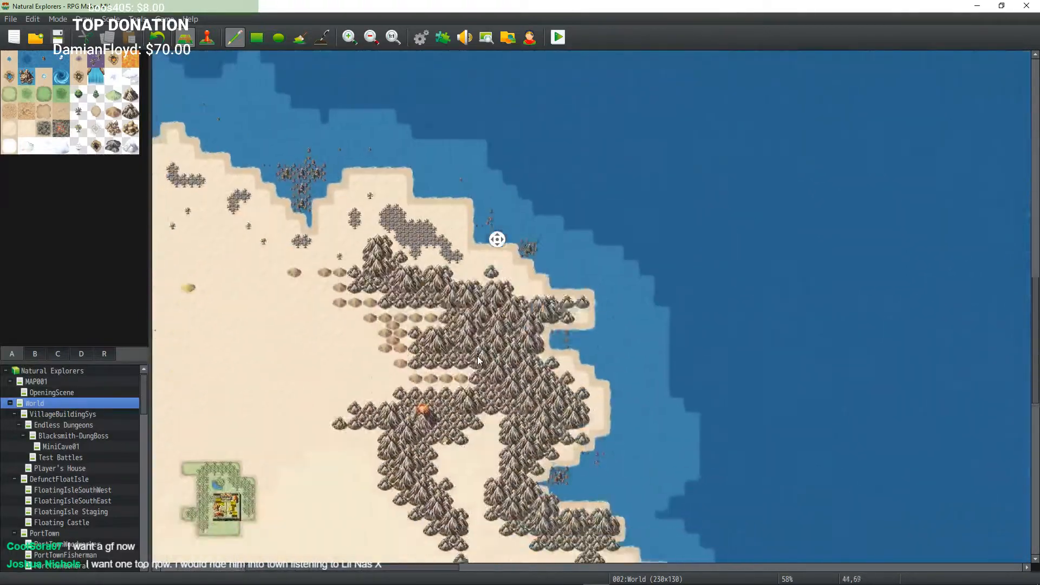
{"action": "middle_click", "coordinate": [485, 296]}
{"action": "middle_click", "coordinate": [422, 217]}
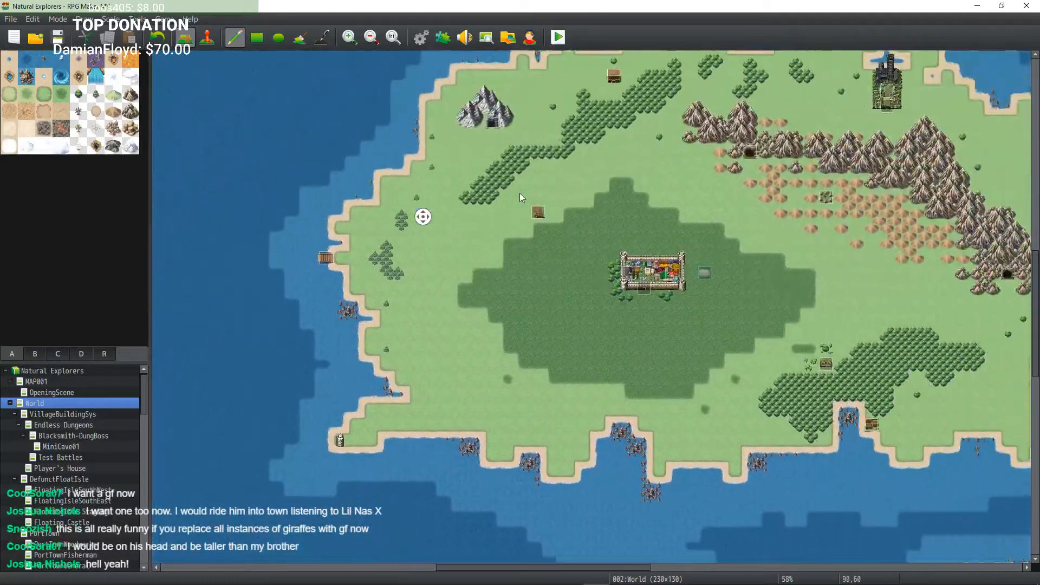
{"action": "middle_click", "coordinate": [512, 194]}
{"action": "middle_click_drag", "start_coordinate": [551, 226], "coordinate": [467, 246]}
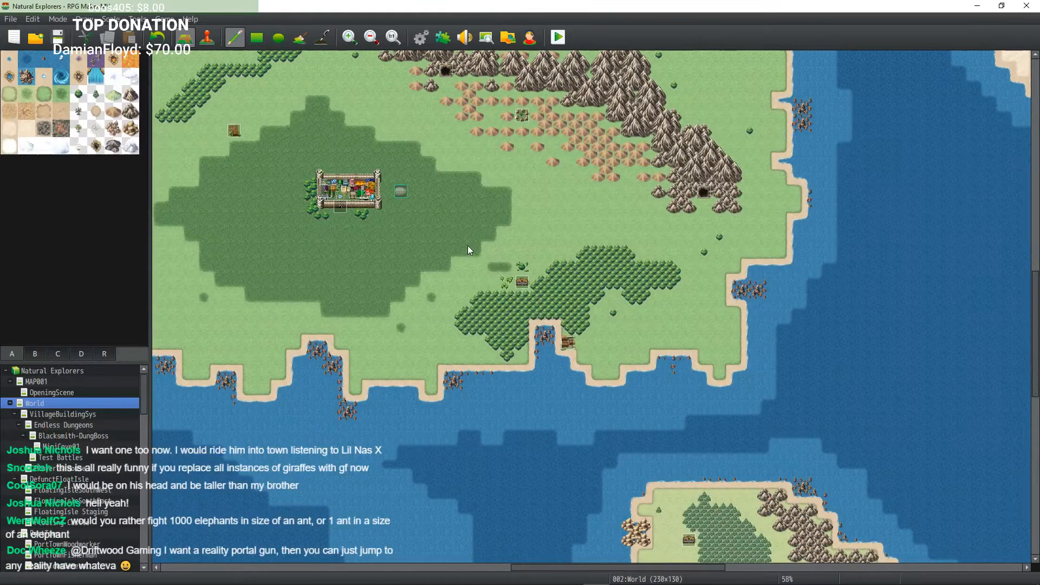
{"action": "middle_click_drag", "start_coordinate": [432, 246], "coordinate": [458, 269]}
{"action": "middle_click_drag", "start_coordinate": [457, 269], "coordinate": [479, 251]}
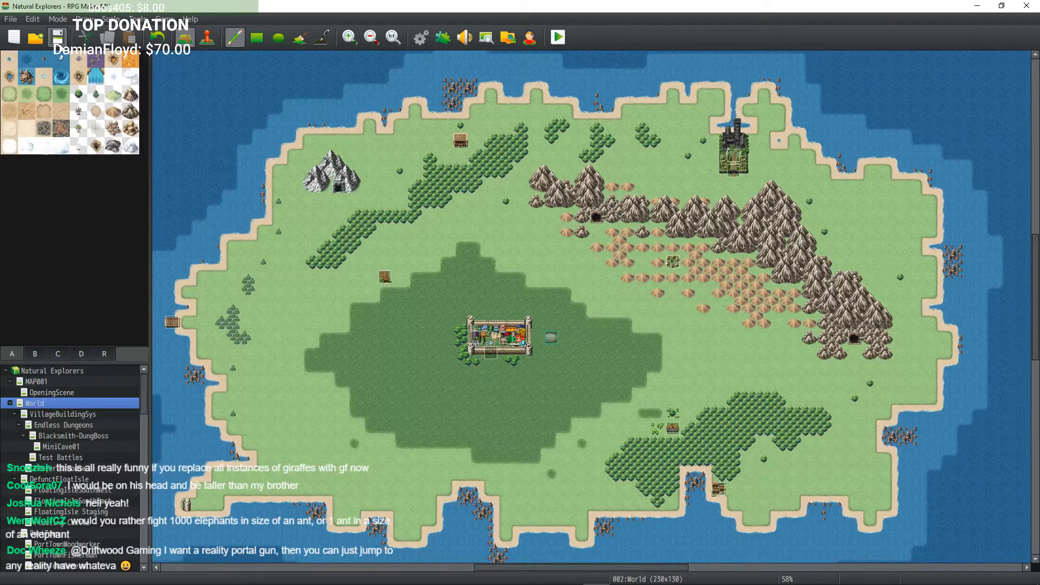
{"action": "middle_click_drag", "start_coordinate": [453, 168], "coordinate": [262, 182]}
{"action": "middle_click_drag", "start_coordinate": [624, 202], "coordinate": [535, 189]}
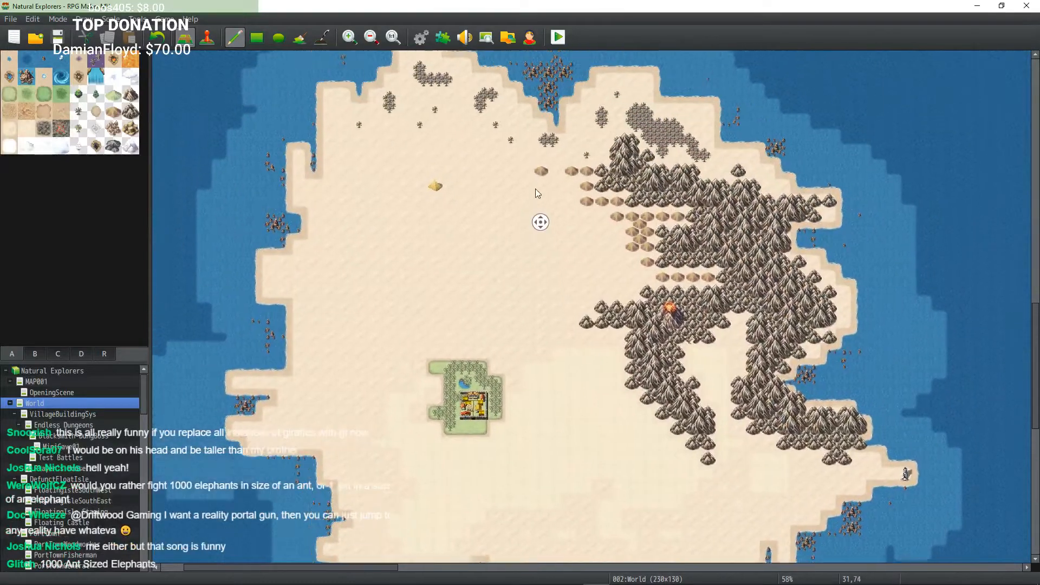
{"action": "middle_click_drag", "start_coordinate": [545, 234], "coordinate": [518, 234]}
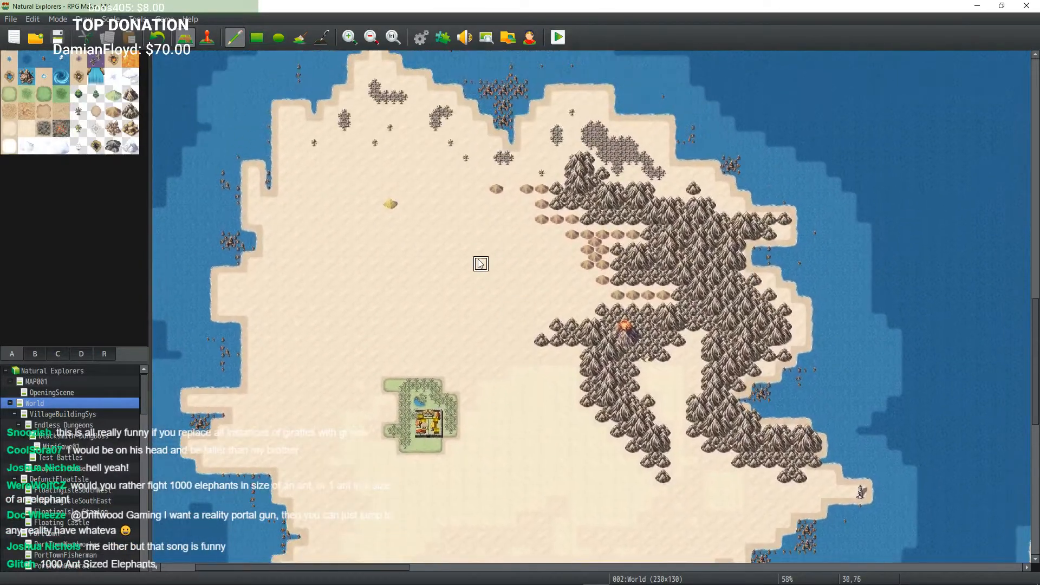
{"action": "middle_click_drag", "start_coordinate": [465, 265], "coordinate": [434, 276]}
{"action": "middle_click_drag", "start_coordinate": [433, 277], "coordinate": [510, 288]}
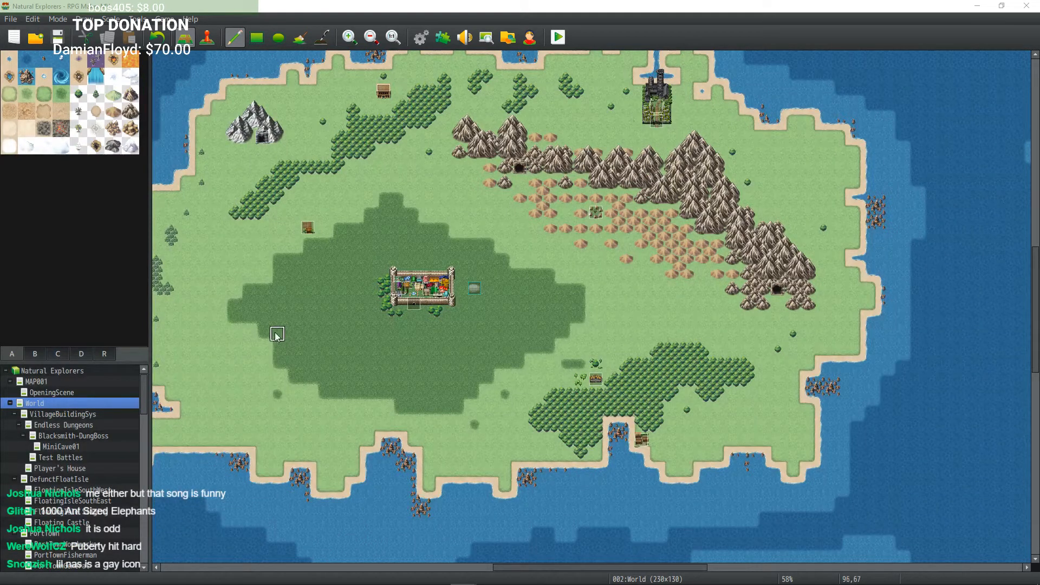
{"action": "middle_click", "coordinate": [462, 246]}
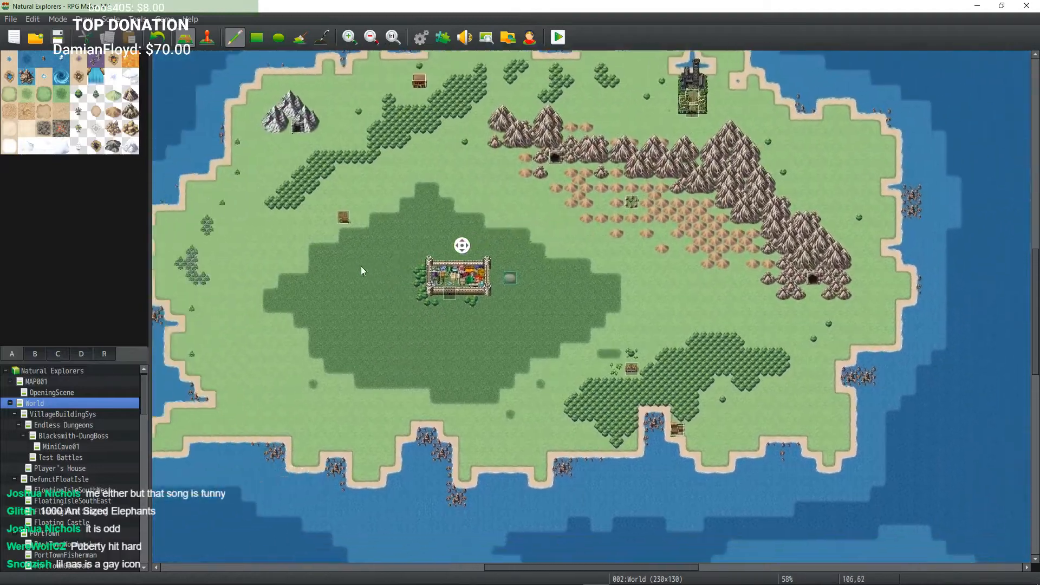
{"action": "middle_click_drag", "start_coordinate": [361, 266], "coordinate": [461, 238]}
{"action": "middle_click_drag", "start_coordinate": [519, 228], "coordinate": [583, 229]}
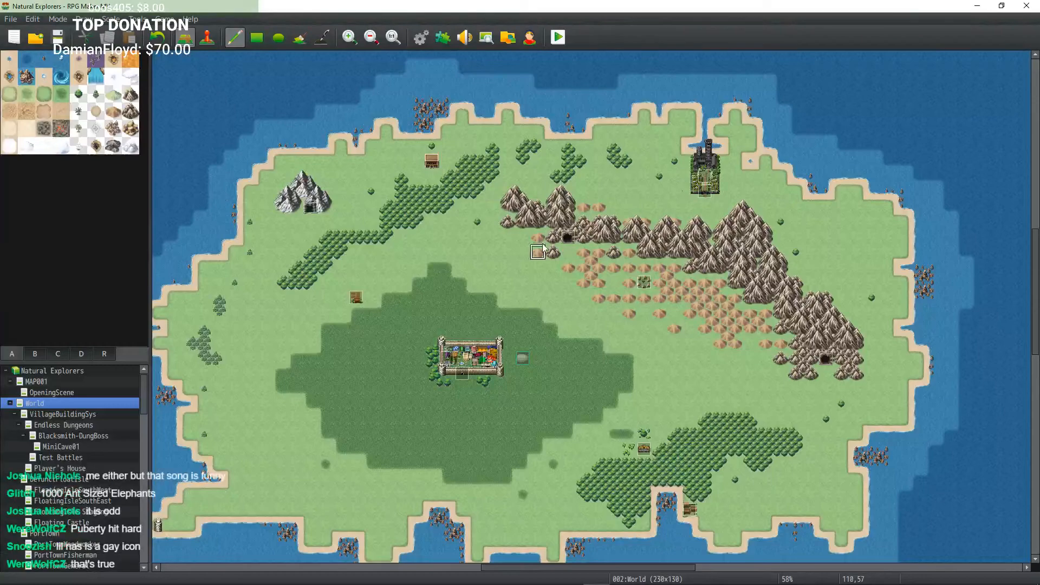
{"action": "middle_click_drag", "start_coordinate": [536, 298], "coordinate": [562, 351]}
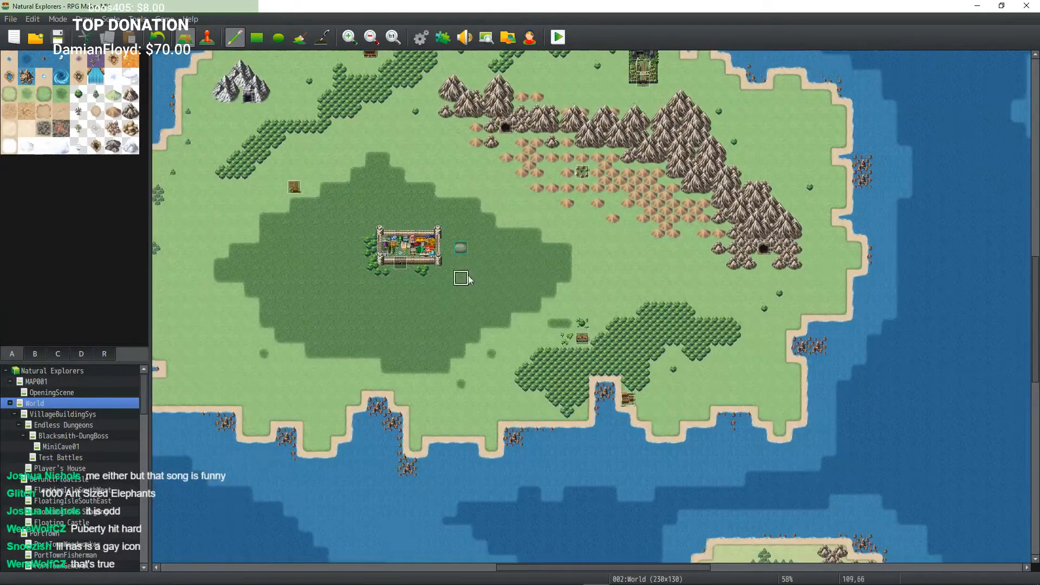
{"action": "middle_click_drag", "start_coordinate": [466, 274], "coordinate": [565, 390]}
{"action": "middle_click_drag", "start_coordinate": [565, 390], "coordinate": [508, 277]}
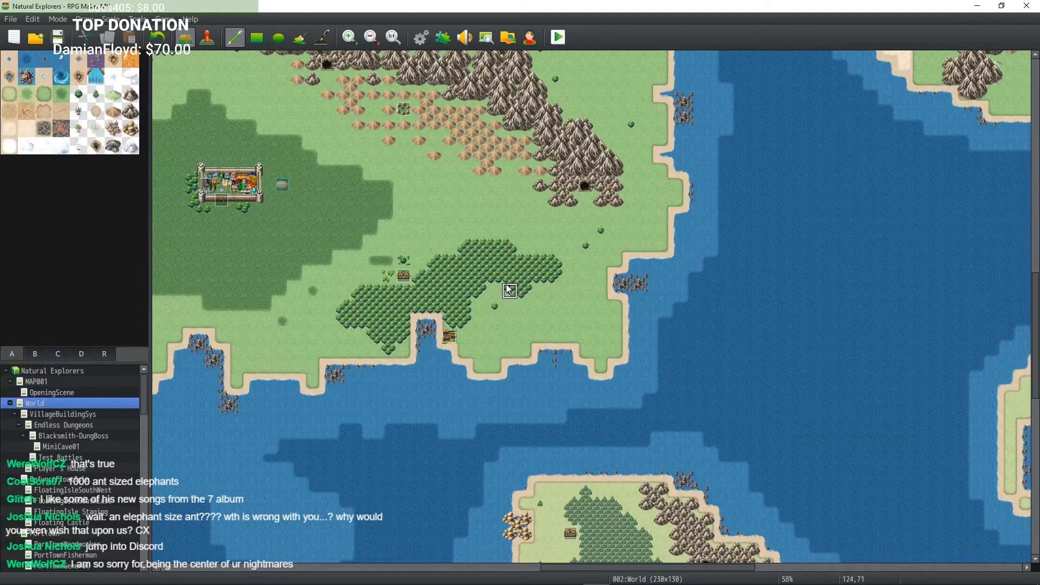
{"action": "mouse_move", "coordinate": [531, 271]}
{"action": "middle_mouse_down"}
{"action": "mouse_move", "coordinate": [502, 224]}
{"action": "mouse_move", "coordinate": [448, 258]}
{"action": "middle_mouse_up"}
{"action": "mouse_move", "coordinate": [618, 276]}
{"action": "middle_mouse_down"}
{"action": "mouse_move", "coordinate": [674, 301]}
{"action": "mouse_move", "coordinate": [531, 297]}
{"action": "mouse_move", "coordinate": [707, 301]}
{"action": "middle_mouse_up"}
{"action": "mouse_move", "coordinate": [561, 282]}
{"action": "middle_mouse_down"}
{"action": "mouse_move", "coordinate": [661, 283]}
{"action": "mouse_move", "coordinate": [683, 213]}
{"action": "mouse_move", "coordinate": [496, 284]}
{"action": "mouse_move", "coordinate": [466, 216]}
{"action": "mouse_move", "coordinate": [582, 197]}
{"action": "mouse_move", "coordinate": [676, 197]}
{"action": "mouse_move", "coordinate": [710, 300]}
{"action": "mouse_move", "coordinate": [671, 333]}
{"action": "mouse_move", "coordinate": [459, 214]}
{"action": "mouse_move", "coordinate": [416, 113]}
{"action": "mouse_move", "coordinate": [591, 123]}
{"action": "mouse_move", "coordinate": [490, 90]}
{"action": "mouse_move", "coordinate": [488, 98]}
{"action": "middle_mouse_up"}
{"action": "mouse_move", "coordinate": [545, 175]}
{"action": "middle_mouse_down"}
{"action": "mouse_move", "coordinate": [518, 249]}
{"action": "mouse_move", "coordinate": [592, 145]}
{"action": "mouse_move", "coordinate": [636, 128]}
{"action": "middle_mouse_up"}
{"action": "middle_click_drag", "start_coordinate": [561, 183], "coordinate": [724, 158]}
{"action": "mouse_move", "coordinate": [743, 186]}
{"action": "middle_mouse_down"}
{"action": "mouse_move", "coordinate": [839, 227]}
{"action": "mouse_move", "coordinate": [863, 293]}
{"action": "mouse_move", "coordinate": [772, 182]}
{"action": "mouse_move", "coordinate": [686, 281]}
{"action": "mouse_move", "coordinate": [549, 172]}
{"action": "mouse_move", "coordinate": [548, 97]}
{"action": "mouse_move", "coordinate": [558, 103]}
{"action": "middle_mouse_up"}
{"action": "mouse_move", "coordinate": [666, 184]}
{"action": "middle_mouse_down"}
{"action": "mouse_move", "coordinate": [515, 219]}
{"action": "mouse_move", "coordinate": [625, 119]}
{"action": "mouse_move", "coordinate": [766, 158]}
{"action": "mouse_move", "coordinate": [811, 210]}
{"action": "mouse_move", "coordinate": [778, 169]}
{"action": "middle_mouse_up"}
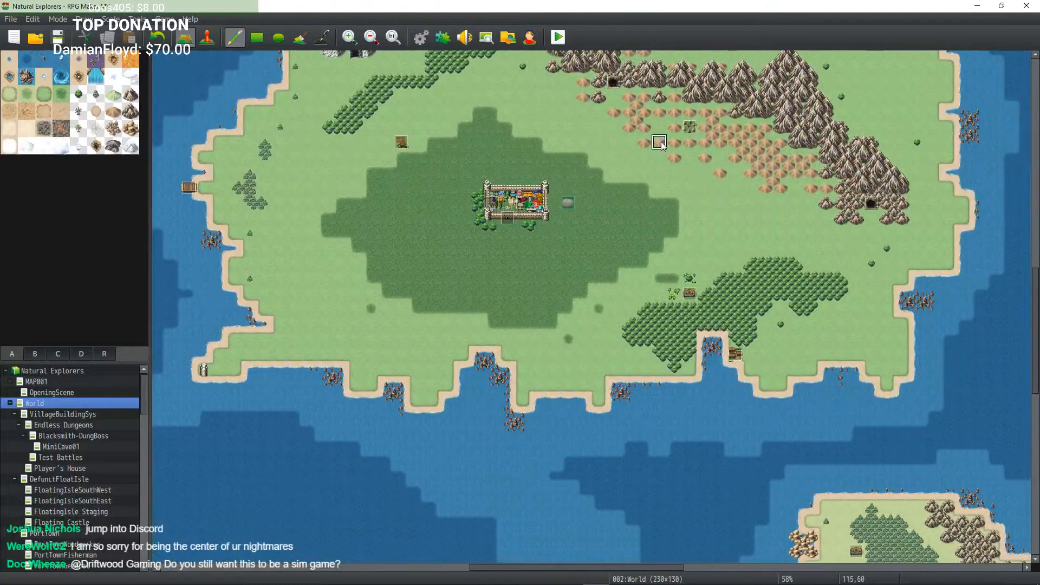
{"action": "mouse_move", "coordinate": [659, 142]}
{"action": "middle_mouse_down"}
{"action": "mouse_move", "coordinate": [692, 122]}
{"action": "mouse_move", "coordinate": [610, 159]}
{"action": "mouse_move", "coordinate": [537, 106]}
{"action": "mouse_move", "coordinate": [714, 119]}
{"action": "mouse_move", "coordinate": [699, 142]}
{"action": "middle_mouse_up"}
{"action": "mouse_move", "coordinate": [697, 148]}
{"action": "middle_mouse_down"}
{"action": "mouse_move", "coordinate": [783, 160]}
{"action": "mouse_move", "coordinate": [690, 125]}
{"action": "mouse_move", "coordinate": [622, 138]}
{"action": "mouse_move", "coordinate": [672, 147]}
{"action": "middle_mouse_up"}
{"action": "mouse_move", "coordinate": [680, 148]}
{"action": "middle_mouse_down"}
{"action": "mouse_move", "coordinate": [714, 151]}
{"action": "mouse_move", "coordinate": [721, 188]}
{"action": "mouse_move", "coordinate": [771, 142]}
{"action": "mouse_move", "coordinate": [775, 111]}
{"action": "mouse_move", "coordinate": [762, 142]}
{"action": "middle_mouse_up"}
{"action": "mouse_move", "coordinate": [648, 154]}
{"action": "middle_mouse_down"}
{"action": "mouse_move", "coordinate": [732, 217]}
{"action": "mouse_move", "coordinate": [685, 260]}
{"action": "mouse_move", "coordinate": [716, 305]}
{"action": "mouse_move", "coordinate": [711, 314]}
{"action": "middle_mouse_up"}
{"action": "mouse_move", "coordinate": [578, 282]}
{"action": "middle_mouse_down"}
{"action": "mouse_move", "coordinate": [528, 271]}
{"action": "mouse_move", "coordinate": [450, 227]}
{"action": "middle_mouse_up"}
{"action": "mouse_move", "coordinate": [425, 246]}
{"action": "middle_mouse_down"}
{"action": "mouse_move", "coordinate": [380, 226]}
{"action": "mouse_move", "coordinate": [374, 198]}
{"action": "middle_mouse_up"}
{"action": "mouse_move", "coordinate": [483, 242]}
{"action": "middle_mouse_down"}
{"action": "mouse_move", "coordinate": [398, 171]}
{"action": "mouse_move", "coordinate": [479, 163]}
{"action": "middle_mouse_up"}
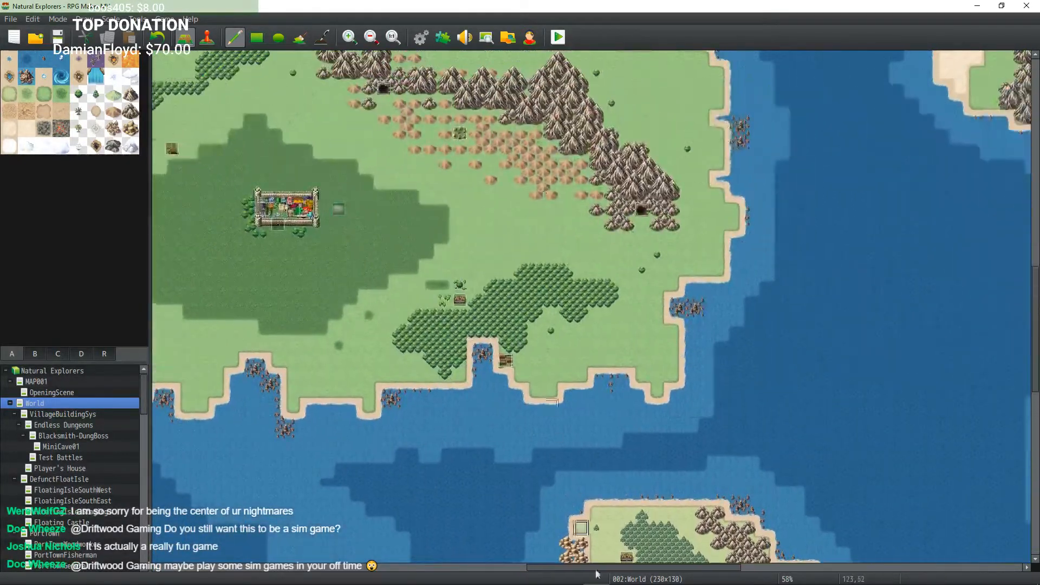
{"action": "mouse_move", "coordinate": [556, 191]}
{"action": "middle_mouse_down"}
{"action": "mouse_move", "coordinate": [515, 149]}
{"action": "mouse_move", "coordinate": [499, 164]}
{"action": "mouse_move", "coordinate": [509, 178]}
{"action": "middle_mouse_up"}
{"action": "mouse_move", "coordinate": [532, 212]}
{"action": "middle_mouse_down"}
{"action": "mouse_move", "coordinate": [454, 275]}
{"action": "mouse_move", "coordinate": [477, 261]}
{"action": "middle_mouse_up"}
{"action": "mouse_move", "coordinate": [567, 221]}
{"action": "middle_mouse_down"}
{"action": "mouse_move", "coordinate": [580, 222]}
{"action": "mouse_move", "coordinate": [544, 163]}
{"action": "middle_mouse_up"}
{"action": "middle_click_drag", "start_coordinate": [544, 156], "coordinate": [577, 190]}
{"action": "mouse_move", "coordinate": [576, 189]}
{"action": "middle_mouse_down"}
{"action": "mouse_move", "coordinate": [470, 140]}
{"action": "mouse_move", "coordinate": [510, 173]}
{"action": "middle_mouse_up"}
{"action": "mouse_move", "coordinate": [560, 210]}
{"action": "middle_mouse_down"}
{"action": "mouse_move", "coordinate": [525, 232]}
{"action": "mouse_move", "coordinate": [675, 291]}
{"action": "mouse_move", "coordinate": [610, 130]}
{"action": "mouse_move", "coordinate": [531, 158]}
{"action": "middle_mouse_up"}
{"action": "mouse_move", "coordinate": [528, 159]}
{"action": "middle_mouse_down"}
{"action": "mouse_move", "coordinate": [499, 120]}
{"action": "mouse_move", "coordinate": [427, 228]}
{"action": "mouse_move", "coordinate": [558, 233]}
{"action": "mouse_move", "coordinate": [701, 116]}
{"action": "mouse_move", "coordinate": [556, 51]}
{"action": "middle_mouse_up"}
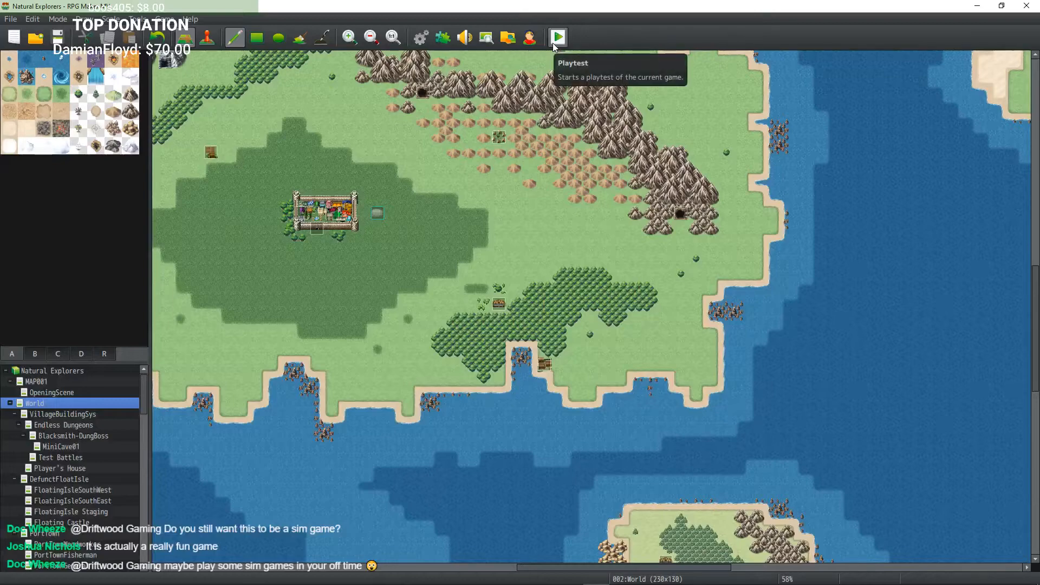
{"action": "mouse_move", "coordinate": [624, 136]}
{"action": "middle_mouse_down"}
{"action": "mouse_move", "coordinate": [514, 108]}
{"action": "mouse_move", "coordinate": [699, 227]}
{"action": "mouse_move", "coordinate": [637, 87]}
{"action": "mouse_move", "coordinate": [609, 179]}
{"action": "mouse_move", "coordinate": [641, 193]}
{"action": "middle_mouse_up"}
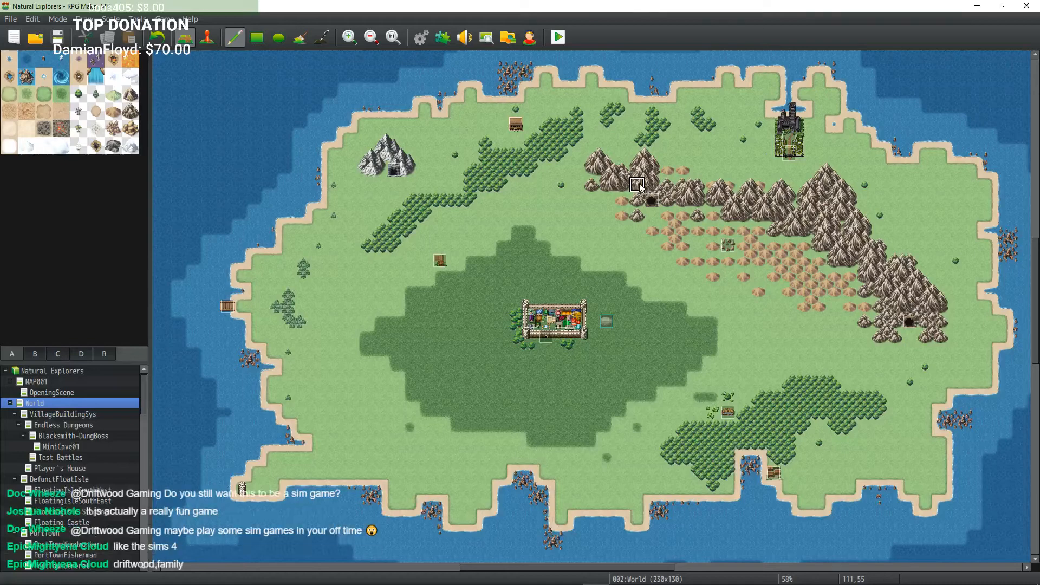
{"action": "middle_click_drag", "start_coordinate": [597, 217], "coordinate": [671, 201]}
{"action": "middle_click_drag", "start_coordinate": [557, 232], "coordinate": [640, 252]}
{"action": "middle_click_drag", "start_coordinate": [637, 255], "coordinate": [786, 239]}
{"action": "middle_click_drag", "start_coordinate": [594, 237], "coordinate": [426, 323]}
{"action": "middle_click_drag", "start_coordinate": [468, 270], "coordinate": [524, 176]}
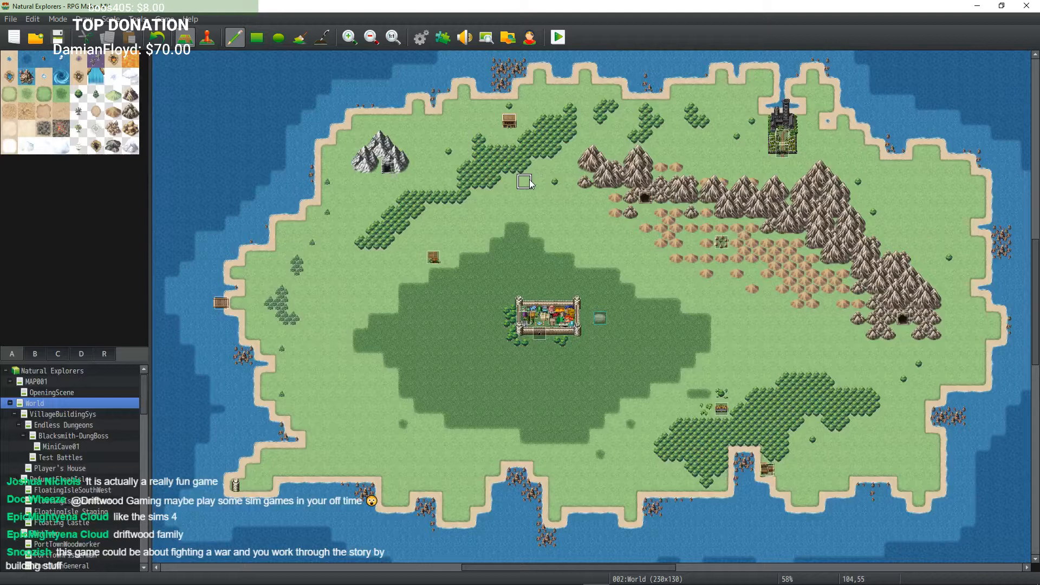
{"action": "middle_click_drag", "start_coordinate": [520, 248], "coordinate": [552, 242]}
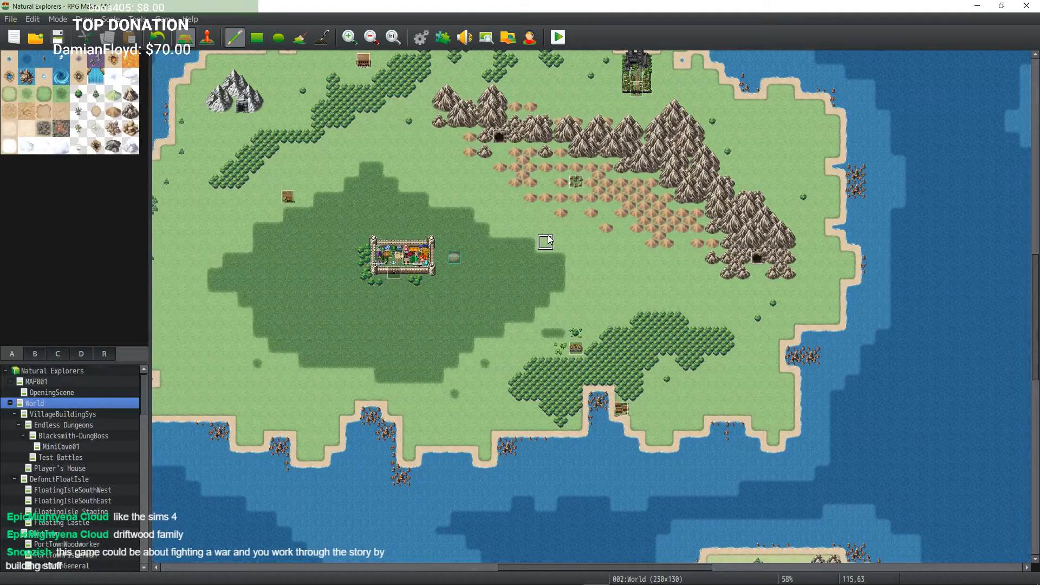
{"action": "middle_click", "coordinate": [500, 219]}
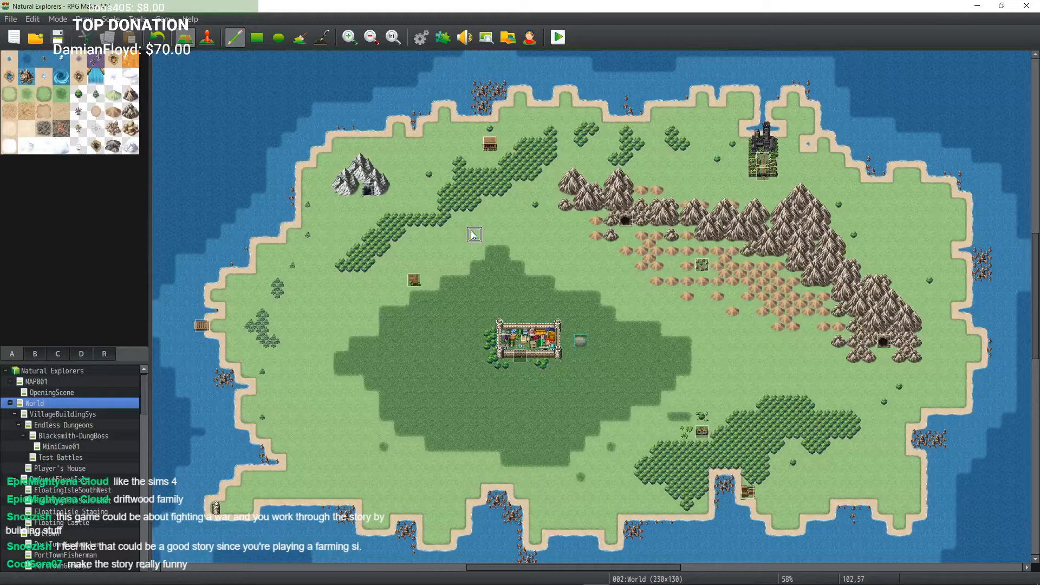
{"action": "middle_click", "coordinate": [471, 230]}
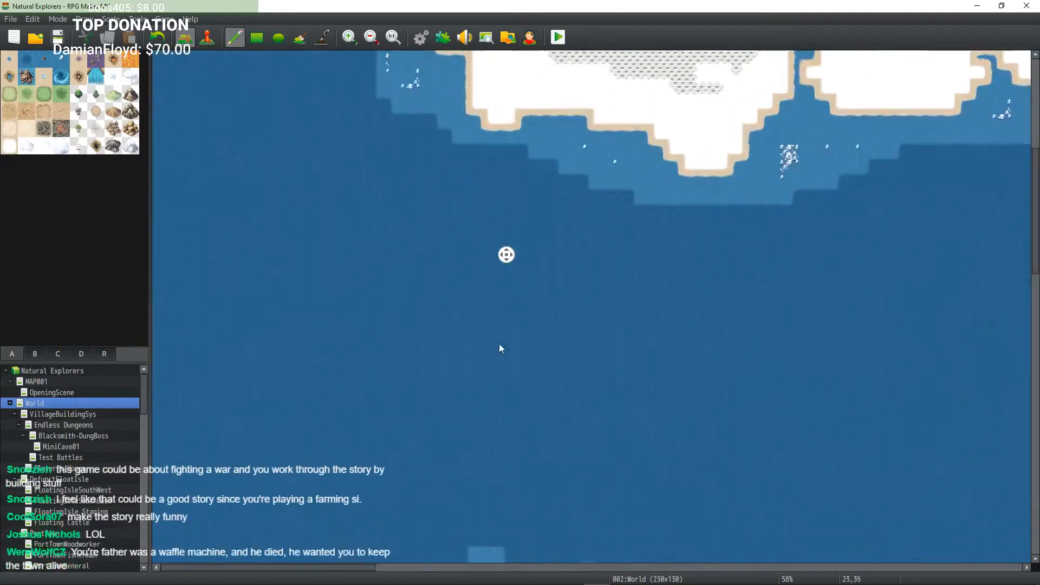
{"action": "middle_click", "coordinate": [484, 282]}
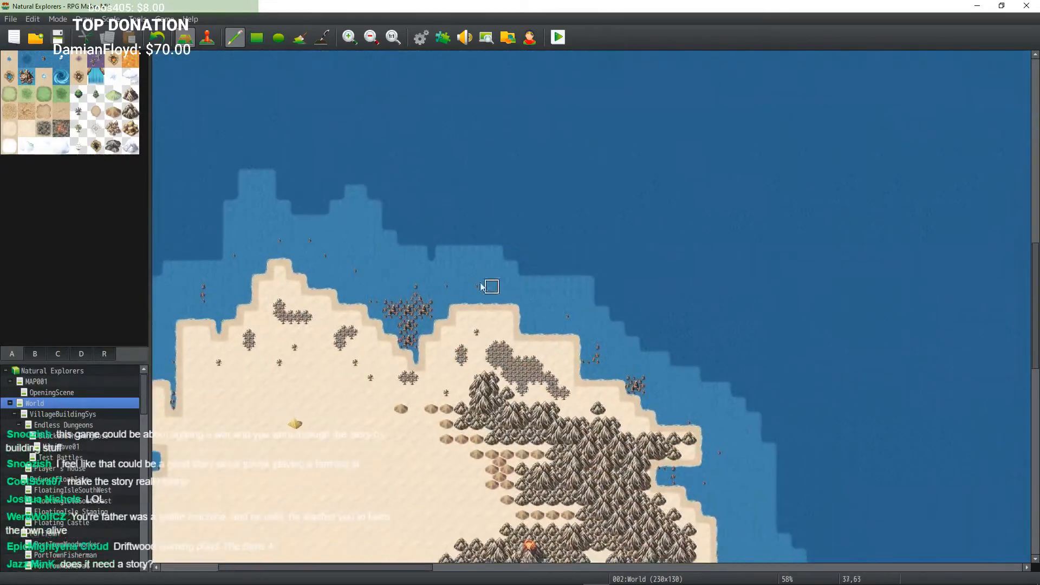
{"action": "middle_click", "coordinate": [449, 277]}
{"action": "middle_click", "coordinate": [461, 297]}
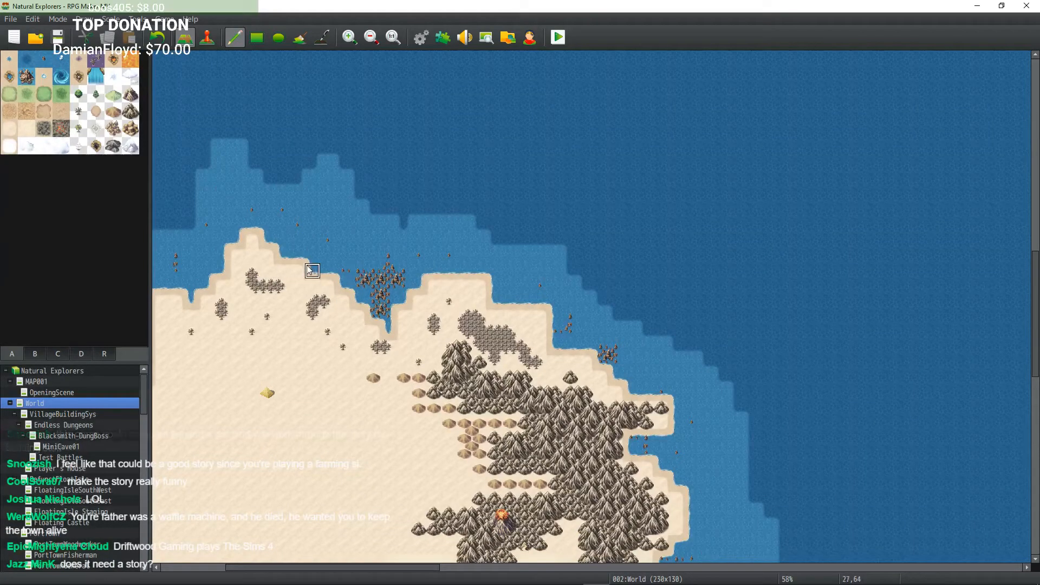
{"action": "middle_click", "coordinate": [313, 295]}
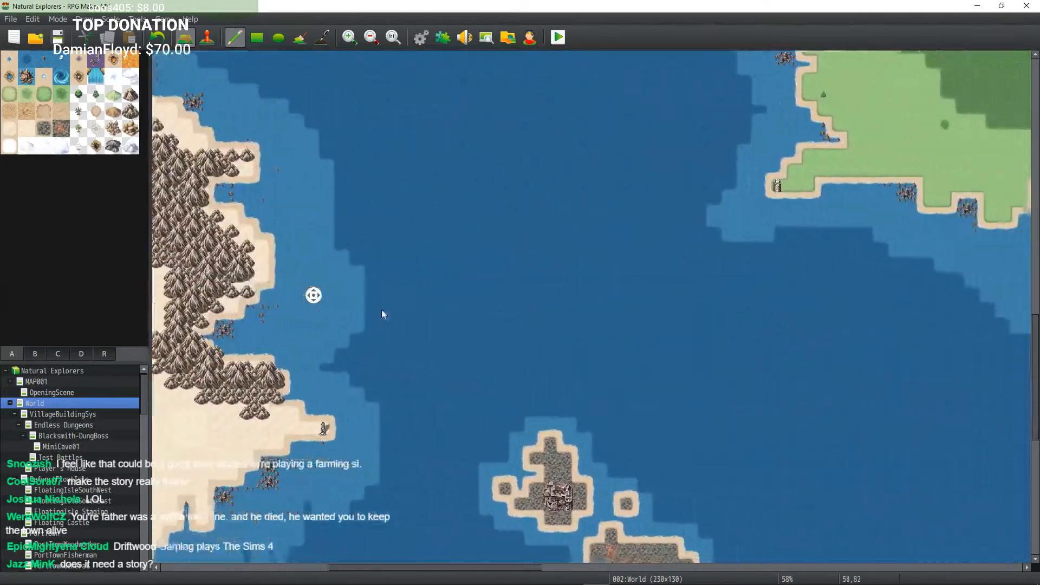
{"action": "mouse_move", "coordinate": [383, 310]}
{"action": "middle_mouse_down"}
{"action": "mouse_move", "coordinate": [398, 311]}
{"action": "mouse_move", "coordinate": [365, 308]}
{"action": "mouse_move", "coordinate": [411, 318]}
{"action": "mouse_move", "coordinate": [389, 279]}
{"action": "mouse_move", "coordinate": [339, 255]}
{"action": "mouse_move", "coordinate": [444, 202]}
{"action": "mouse_move", "coordinate": [504, 214]}
{"action": "mouse_move", "coordinate": [430, 196]}
{"action": "mouse_move", "coordinate": [489, 219]}
{"action": "mouse_move", "coordinate": [502, 213]}
{"action": "mouse_move", "coordinate": [482, 183]}
{"action": "mouse_move", "coordinate": [454, 189]}
{"action": "middle_mouse_up"}
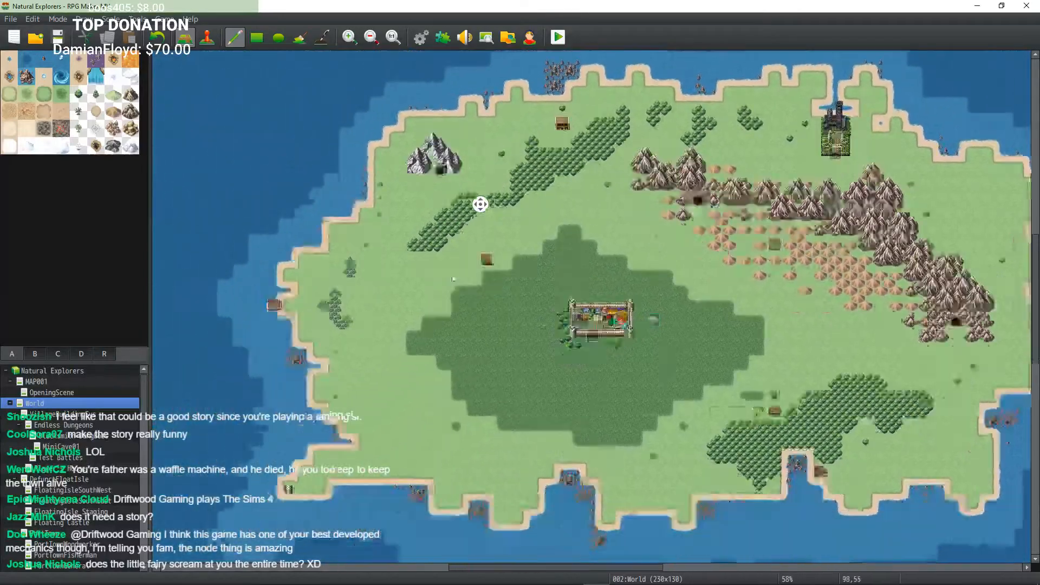
{"action": "mouse_move", "coordinate": [453, 278]}
{"action": "middle_mouse_down"}
{"action": "mouse_move", "coordinate": [574, 226]}
{"action": "mouse_move", "coordinate": [451, 145]}
{"action": "mouse_move", "coordinate": [321, 165]}
{"action": "mouse_move", "coordinate": [473, 164]}
{"action": "mouse_move", "coordinate": [489, 93]}
{"action": "mouse_move", "coordinate": [477, 174]}
{"action": "mouse_move", "coordinate": [432, 178]}
{"action": "mouse_move", "coordinate": [564, 181]}
{"action": "mouse_move", "coordinate": [473, 122]}
{"action": "mouse_move", "coordinate": [315, 176]}
{"action": "mouse_move", "coordinate": [414, 158]}
{"action": "mouse_move", "coordinate": [581, 167]}
{"action": "mouse_move", "coordinate": [466, 97]}
{"action": "mouse_move", "coordinate": [379, 155]}
{"action": "mouse_move", "coordinate": [470, 199]}
{"action": "mouse_move", "coordinate": [453, 130]}
{"action": "mouse_move", "coordinate": [459, 167]}
{"action": "middle_mouse_up"}
{"action": "mouse_move", "coordinate": [533, 216]}
{"action": "middle_mouse_down"}
{"action": "mouse_move", "coordinate": [498, 214]}
{"action": "mouse_move", "coordinate": [651, 221]}
{"action": "mouse_move", "coordinate": [678, 191]}
{"action": "middle_mouse_up"}
{"action": "mouse_move", "coordinate": [597, 230]}
{"action": "middle_mouse_down"}
{"action": "mouse_move", "coordinate": [439, 246]}
{"action": "mouse_move", "coordinate": [488, 227]}
{"action": "middle_mouse_up"}
{"action": "mouse_move", "coordinate": [543, 193]}
{"action": "middle_mouse_down"}
{"action": "mouse_move", "coordinate": [571, 196]}
{"action": "mouse_move", "coordinate": [450, 191]}
{"action": "mouse_move", "coordinate": [623, 188]}
{"action": "middle_mouse_up"}
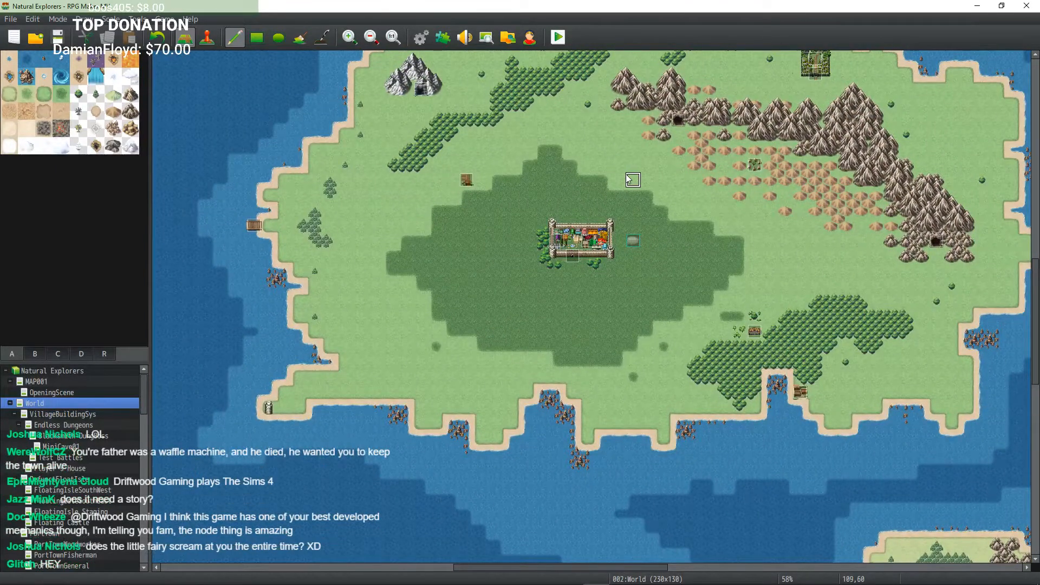
{"action": "mouse_move", "coordinate": [618, 180]}
{"action": "middle_mouse_down"}
{"action": "mouse_move", "coordinate": [659, 151]}
{"action": "mouse_move", "coordinate": [692, 172]}
{"action": "mouse_move", "coordinate": [724, 94]}
{"action": "mouse_move", "coordinate": [788, 106]}
{"action": "mouse_move", "coordinate": [523, 257]}
{"action": "mouse_move", "coordinate": [553, 225]}
{"action": "middle_mouse_up"}
{"action": "mouse_move", "coordinate": [617, 208]}
{"action": "middle_mouse_down"}
{"action": "mouse_move", "coordinate": [642, 121]}
{"action": "mouse_move", "coordinate": [604, 227]}
{"action": "middle_mouse_up"}
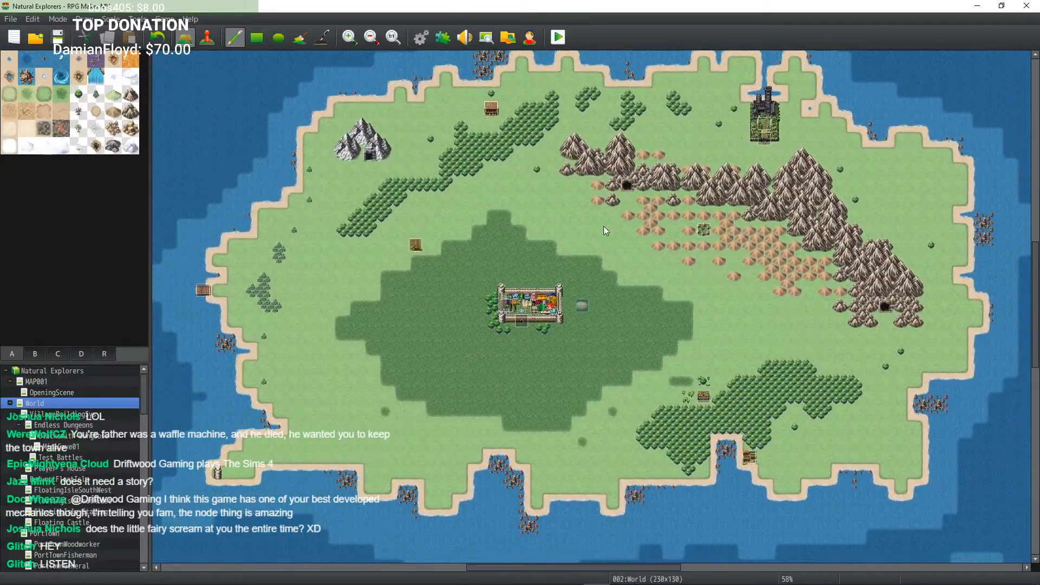
{"action": "mouse_move", "coordinate": [682, 231]}
{"action": "middle_mouse_down"}
{"action": "mouse_move", "coordinate": [808, 249]}
{"action": "mouse_move", "coordinate": [675, 325]}
{"action": "middle_mouse_up"}
{"action": "mouse_move", "coordinate": [626, 225]}
{"action": "middle_mouse_down"}
{"action": "mouse_move", "coordinate": [680, 289]}
{"action": "mouse_move", "coordinate": [613, 207]}
{"action": "mouse_move", "coordinate": [530, 195]}
{"action": "mouse_move", "coordinate": [644, 153]}
{"action": "middle_mouse_up"}
{"action": "middle_click_drag", "start_coordinate": [530, 198], "coordinate": [571, 155]}
{"action": "mouse_move", "coordinate": [461, 175]}
{"action": "middle_mouse_down"}
{"action": "mouse_move", "coordinate": [398, 173]}
{"action": "mouse_move", "coordinate": [495, 142]}
{"action": "mouse_move", "coordinate": [468, 211]}
{"action": "mouse_move", "coordinate": [404, 168]}
{"action": "mouse_move", "coordinate": [383, 270]}
{"action": "mouse_move", "coordinate": [483, 516]}
{"action": "mouse_move", "coordinate": [327, 105]}
{"action": "mouse_move", "coordinate": [444, 244]}
{"action": "mouse_move", "coordinate": [482, 261]}
{"action": "middle_mouse_up"}
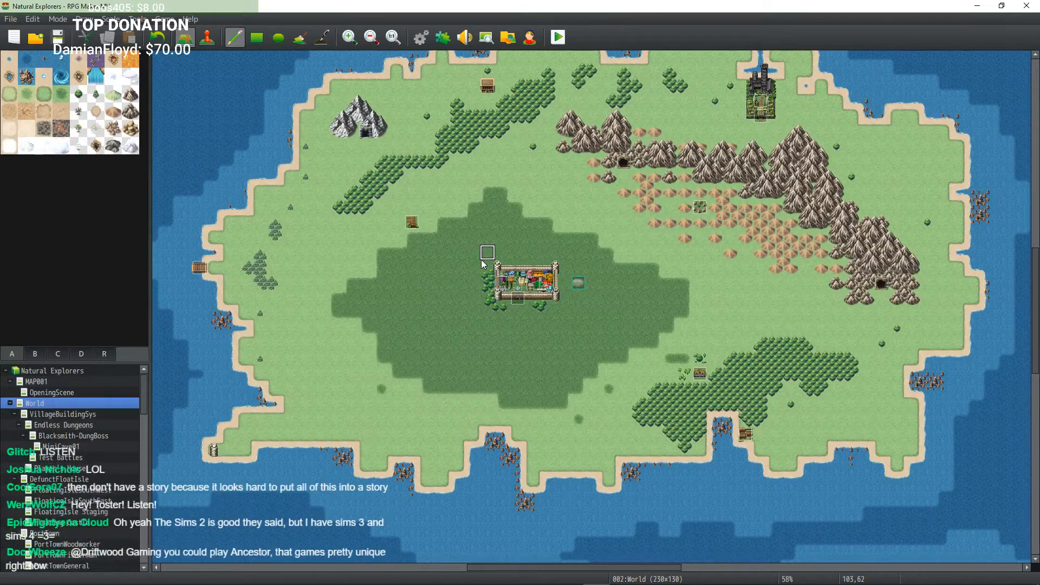
Step: Start a maximized playtest and begin a new game as a boy named WhatAmIDoing
{"action": "left_click", "coordinate": [558, 38]}
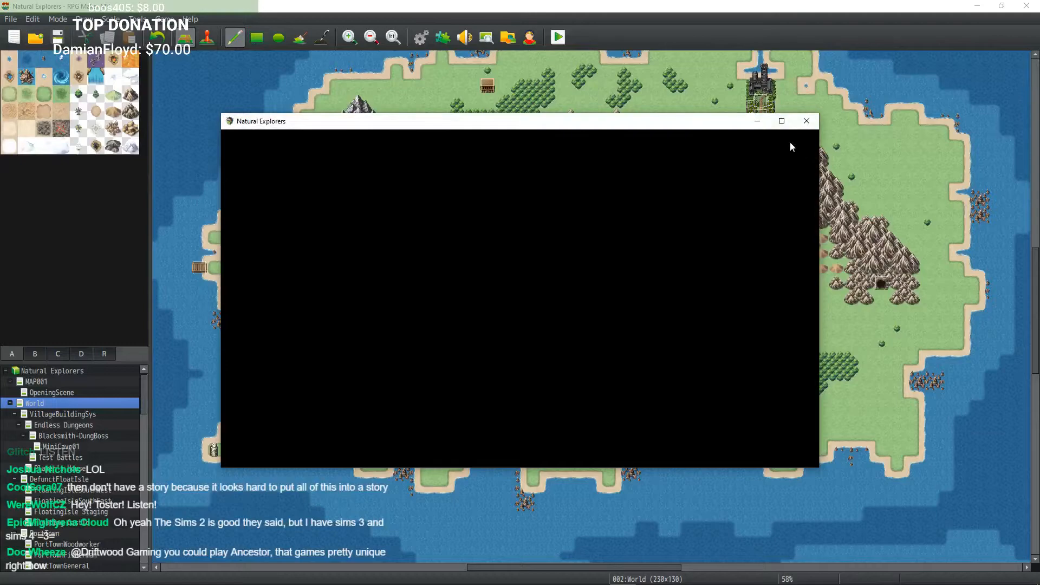
{"action": "left_click", "coordinate": [782, 121]}
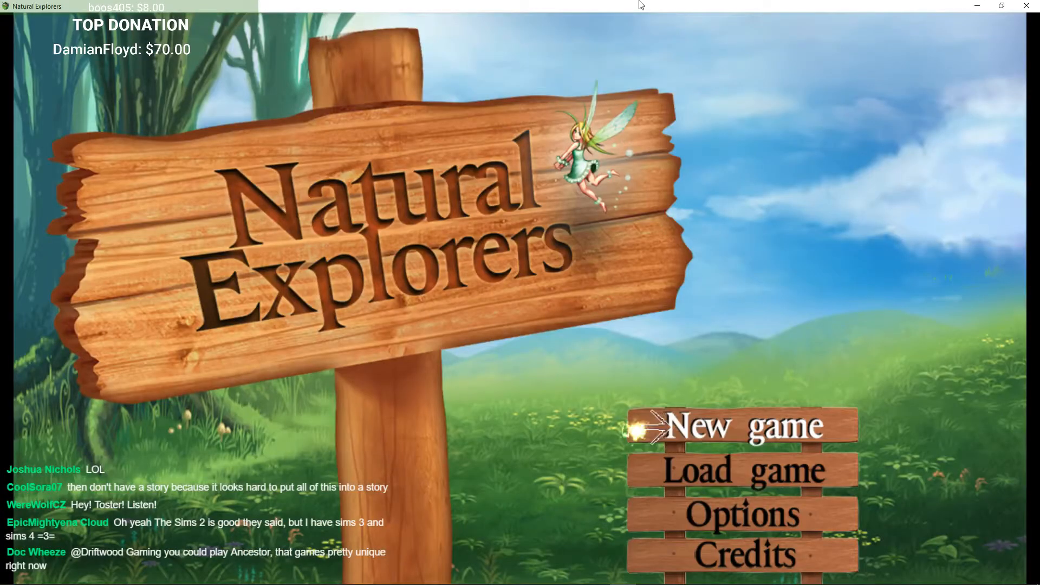
{"action": "key", "text": "Return"}
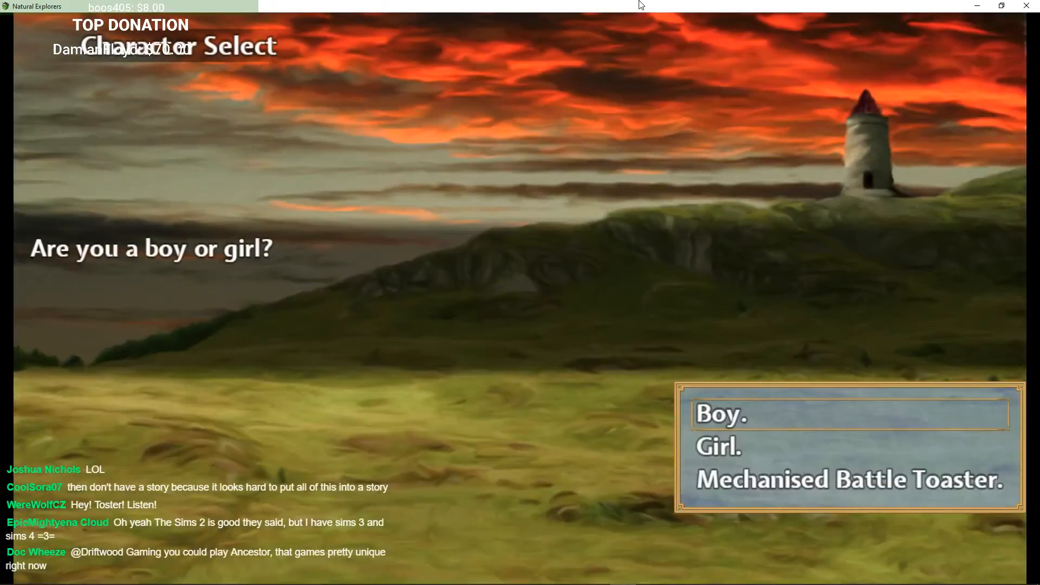
{"action": "key", "text": "Return"}
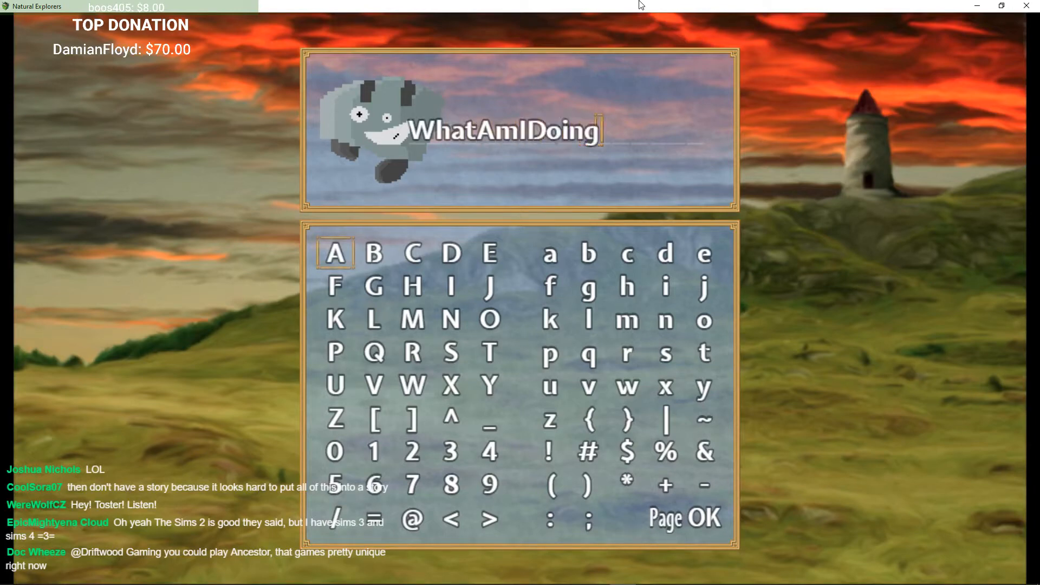
{"action": "key", "text": "Return"}
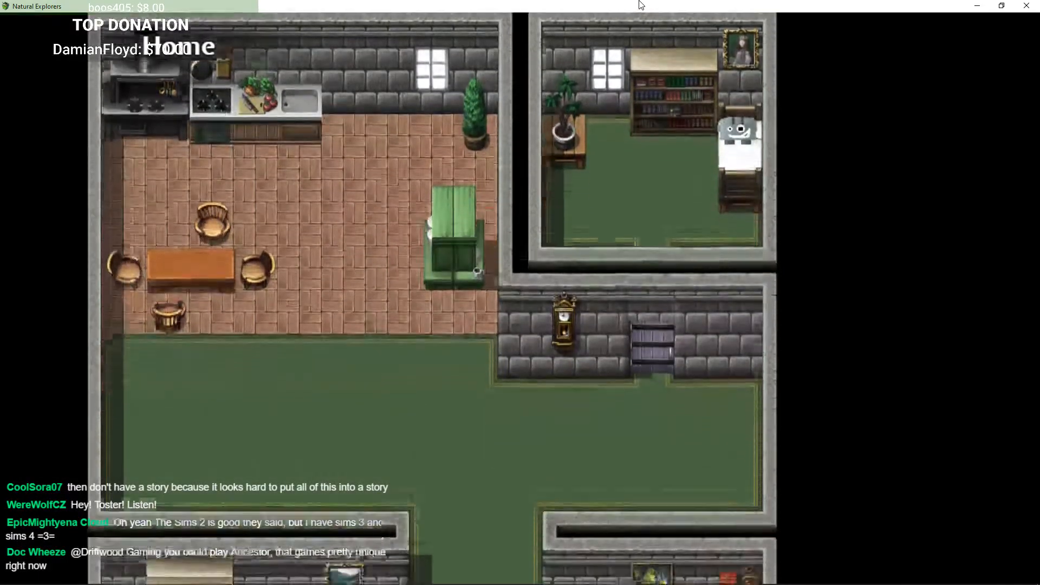
Step: Dismiss the secretary's introduction dialogue and walk the character around the house
{"action": "key", "text": "Right"}
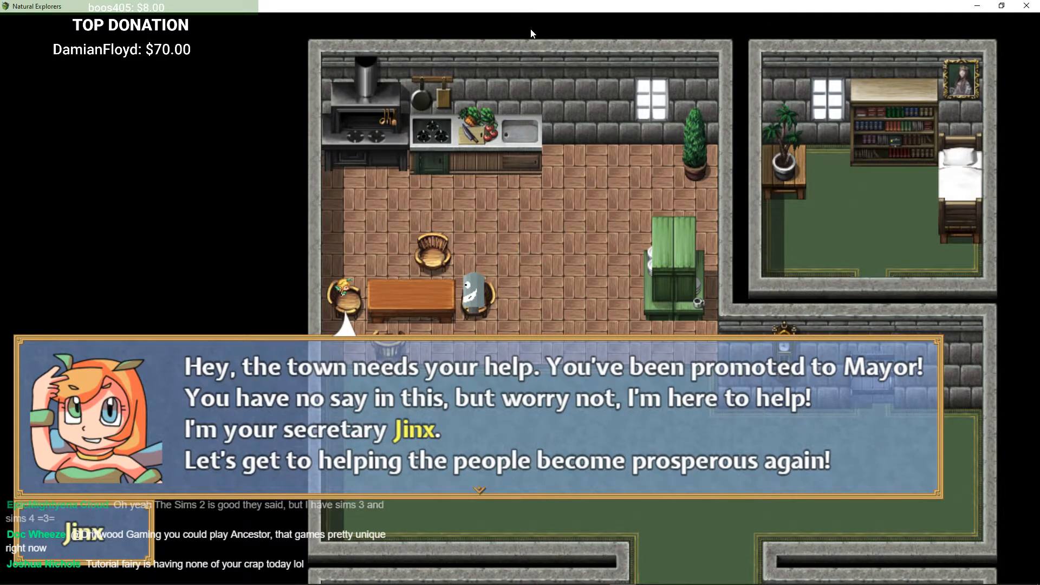
{"action": "key", "text": "Return"}
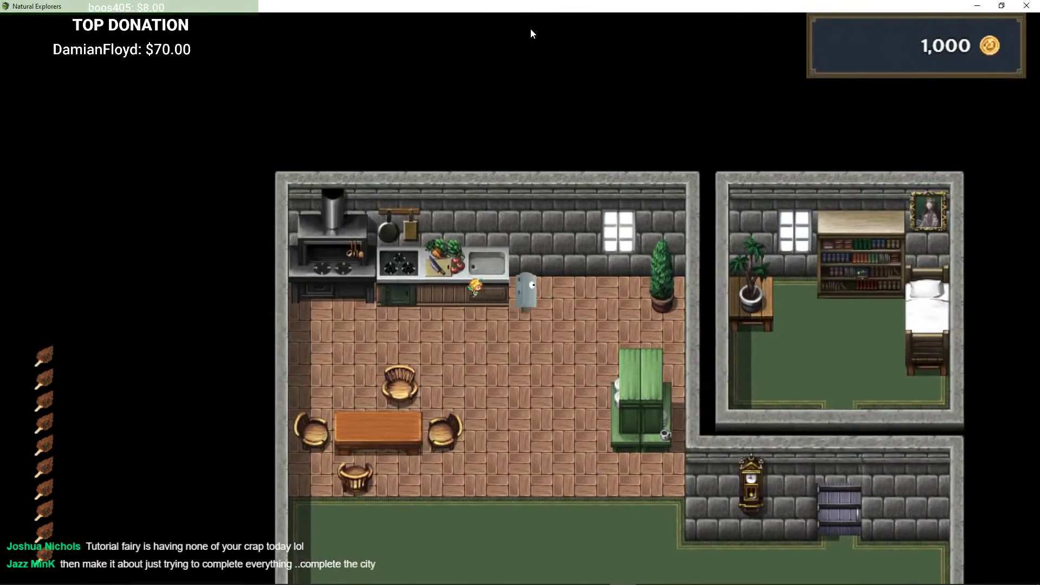
{"action": "key", "text": "Down"}
{"action": "key", "text": "Right"}
{"action": "key", "text": "Left"}
{"action": "key", "text": "Down"}
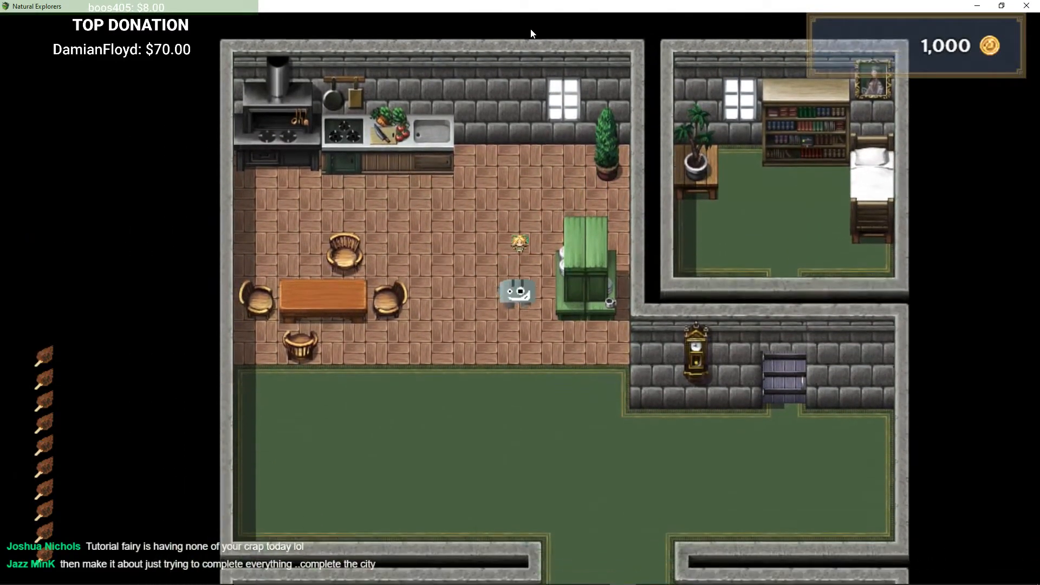
Step: Open the item list in the kitchen and use a Fresh Apple, then close the menu
{"action": "key", "text": "Up"}
{"action": "key", "text": "Up"}
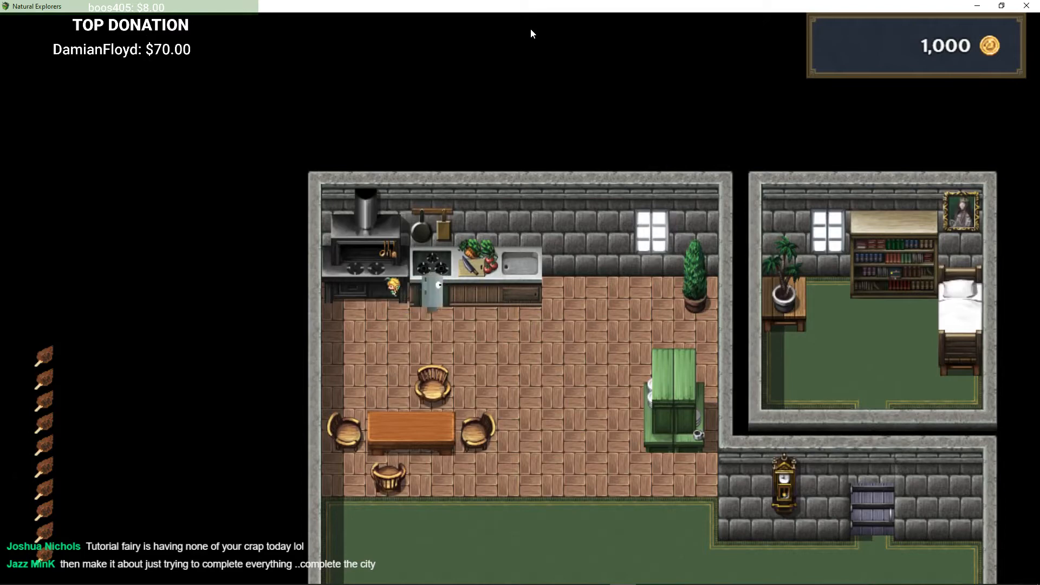
{"action": "key", "text": "Right"}
{"action": "key", "text": "Return"}
{"action": "key", "text": "Return"}
{"action": "key", "text": "Down"}
{"action": "key", "text": "Down"}
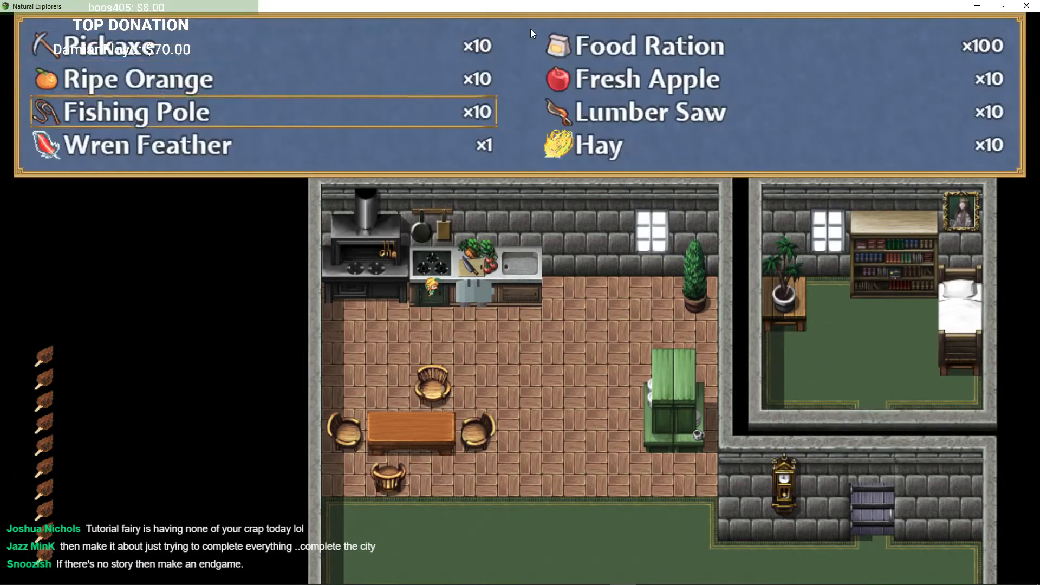
{"action": "key", "text": "Down"}
{"action": "key", "text": "Right"}
{"action": "key", "text": "Up"}
{"action": "key", "text": "Up"}
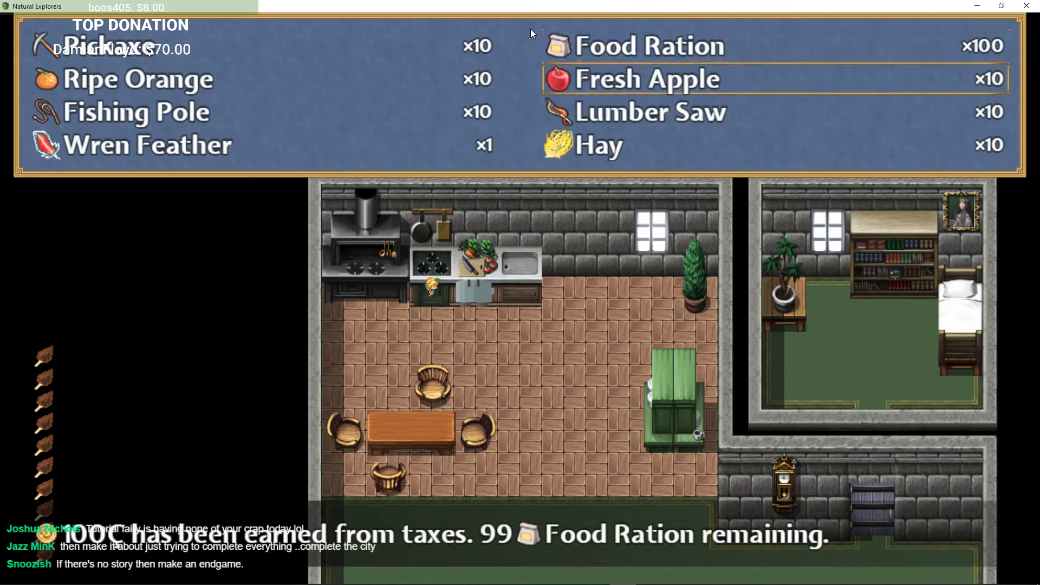
{"action": "key", "text": "Return"}
{"action": "key", "text": "Return"}
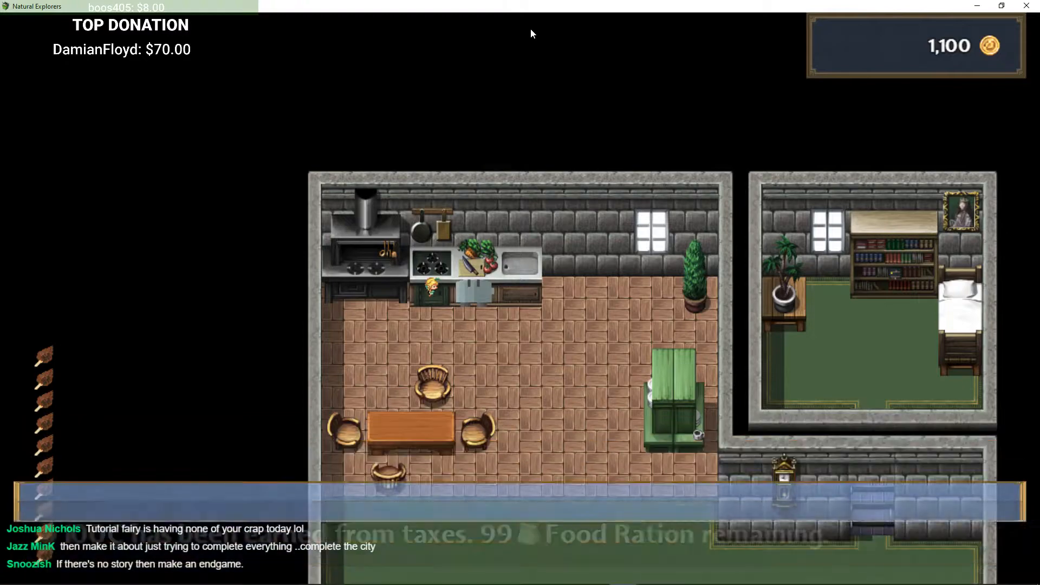
{"action": "key", "text": "Down"}
{"action": "key", "text": "Escape"}
Step: Walk down into the hall and interact with the piano, declining to play it
{"action": "key", "text": "Right"}
{"action": "key", "text": "Down"}
{"action": "key", "text": "Down"}
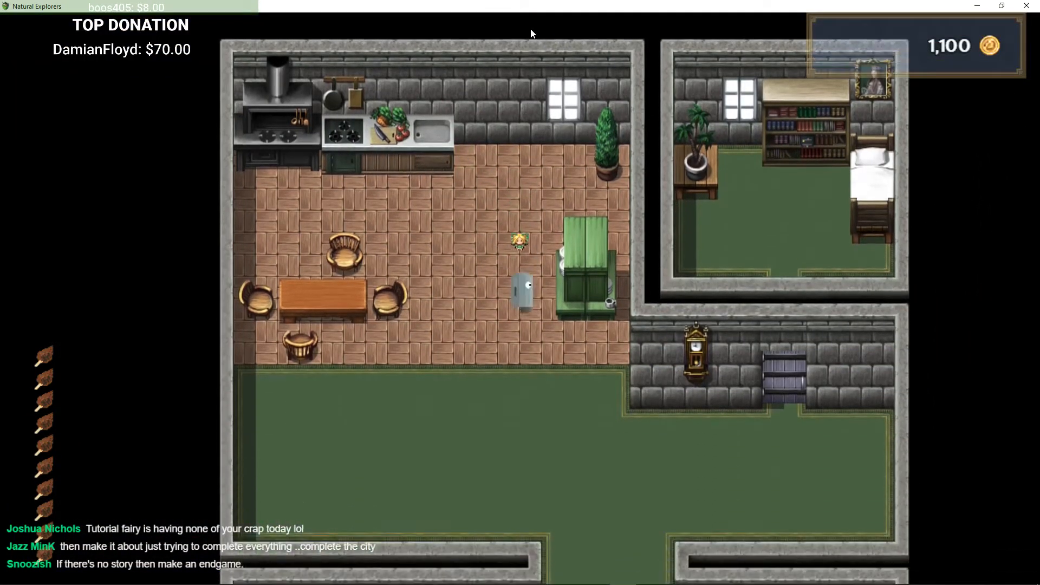
{"action": "key", "text": "Right"}
{"action": "key", "text": "Down"}
{"action": "key", "text": "Left"}
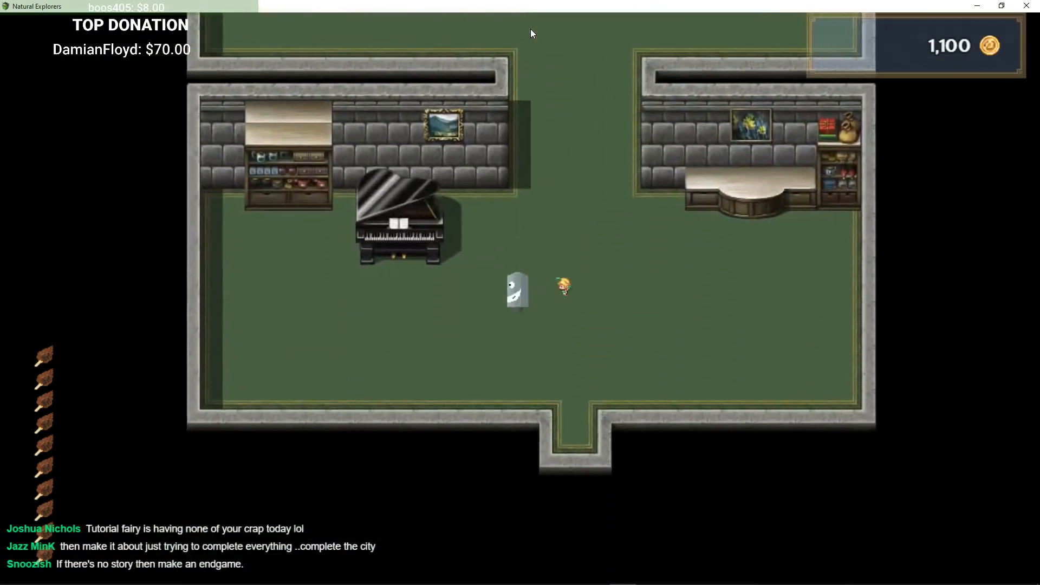
{"action": "key", "text": "Up"}
{"action": "key", "text": "Return"}
{"action": "key", "text": "Return"}
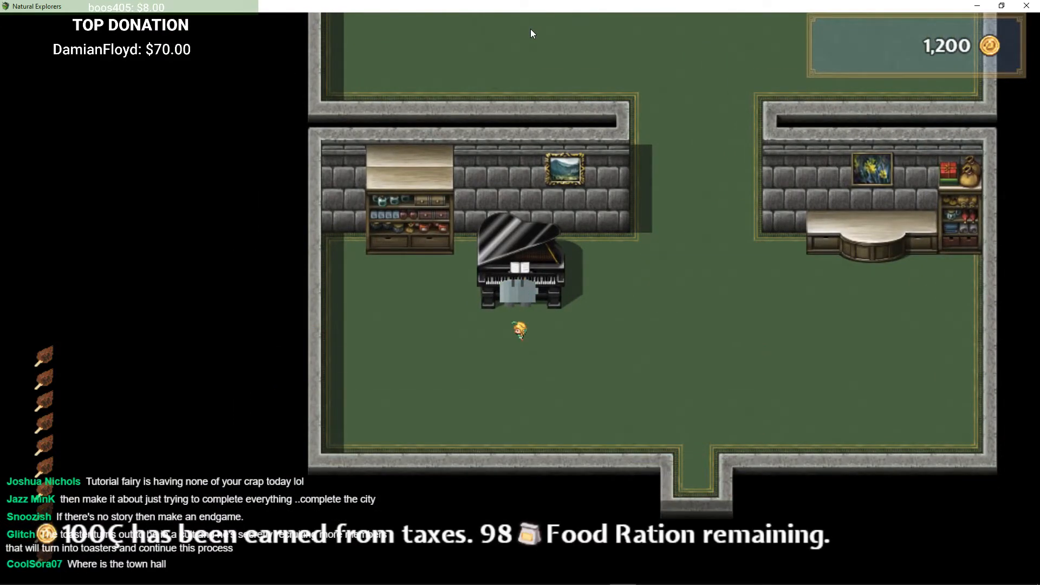
{"action": "key", "text": "Return"}
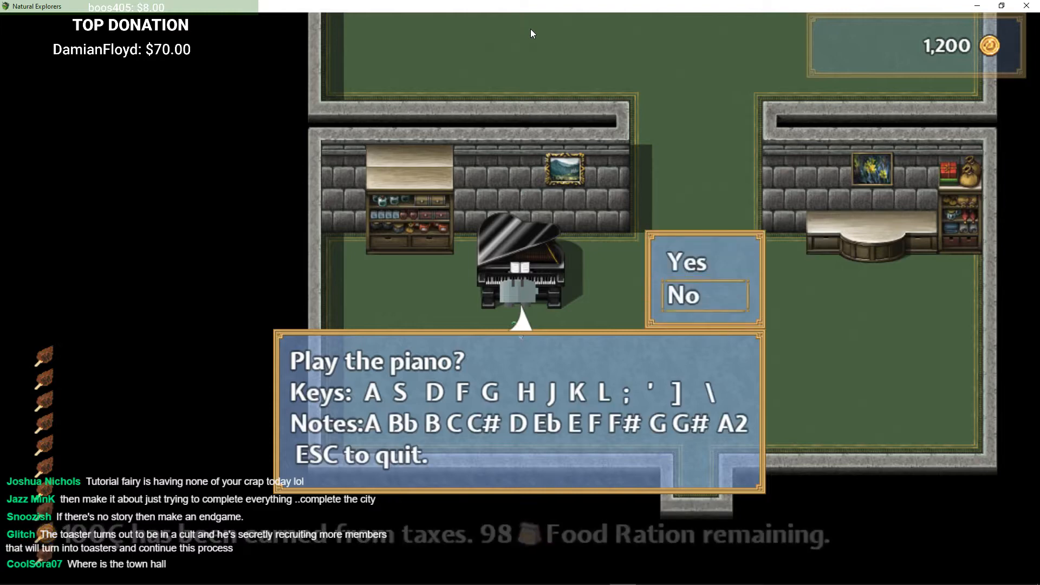
{"action": "key", "text": "Return"}
{"action": "key", "text": "Right"}
{"action": "key", "text": "Left"}
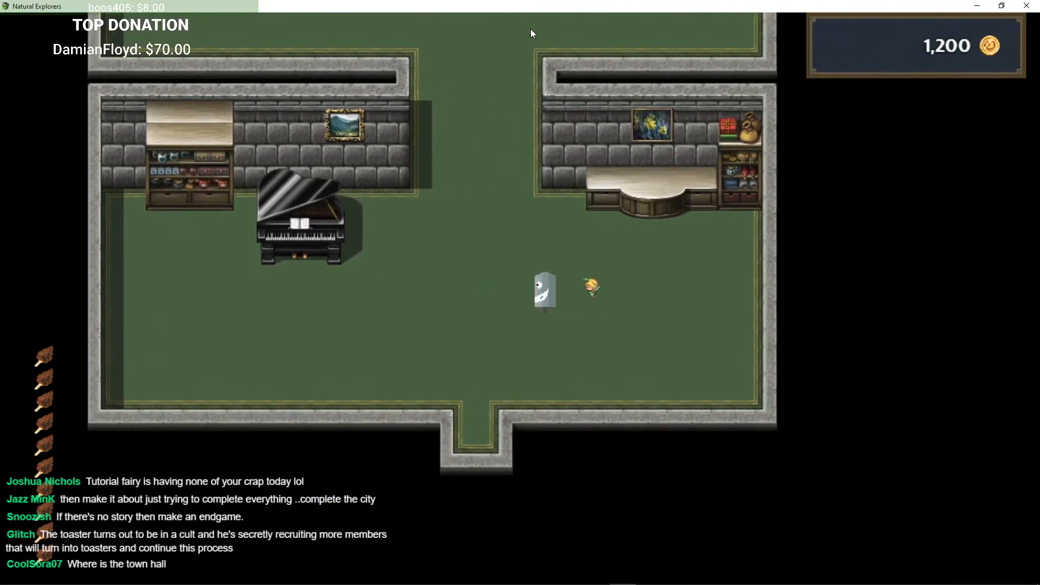
Step: Walk around the hall and leave the house into the tutorial room
{"action": "key", "text": "Right"}
{"action": "key", "text": "Up"}
{"action": "key", "text": "Up"}
{"action": "key", "text": "Up"}
{"action": "key", "text": "Up"}
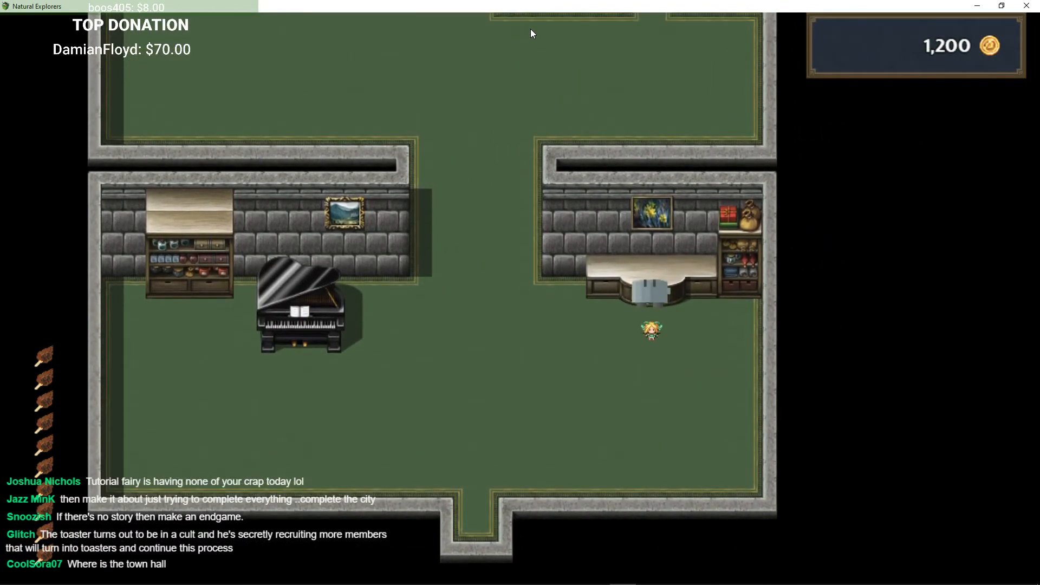
{"action": "key", "text": "Right"}
{"action": "key", "text": "Up"}
{"action": "key", "text": "Down"}
{"action": "key", "text": "Up"}
{"action": "key", "text": "Down"}
{"action": "key", "text": "Right"}
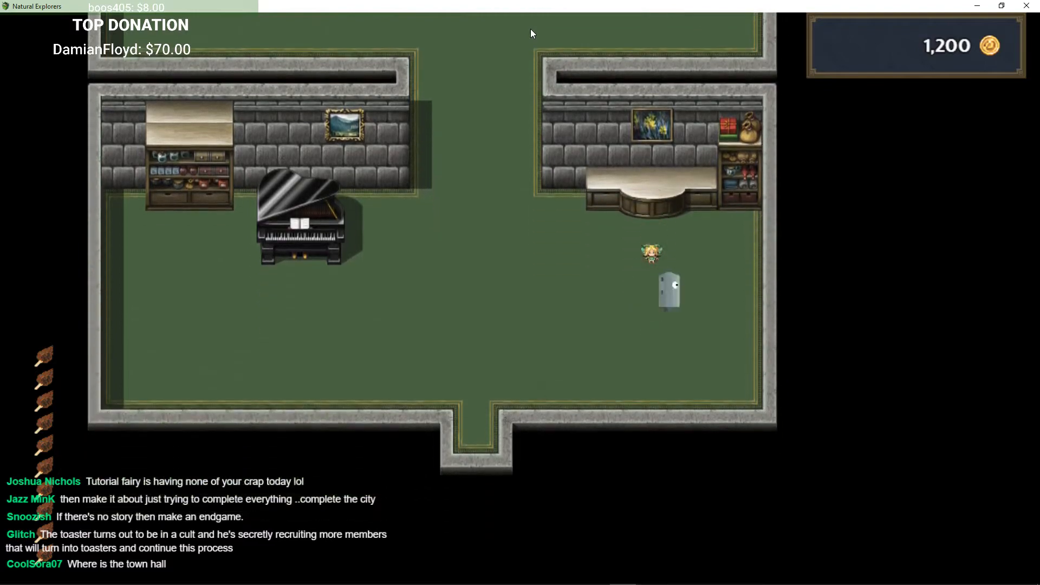
{"action": "key", "text": "Up"}
{"action": "key", "text": "Left"}
{"action": "key", "text": "Left"}
{"action": "key", "text": "Down"}
{"action": "key", "text": "Left"}
{"action": "key", "text": "Down"}
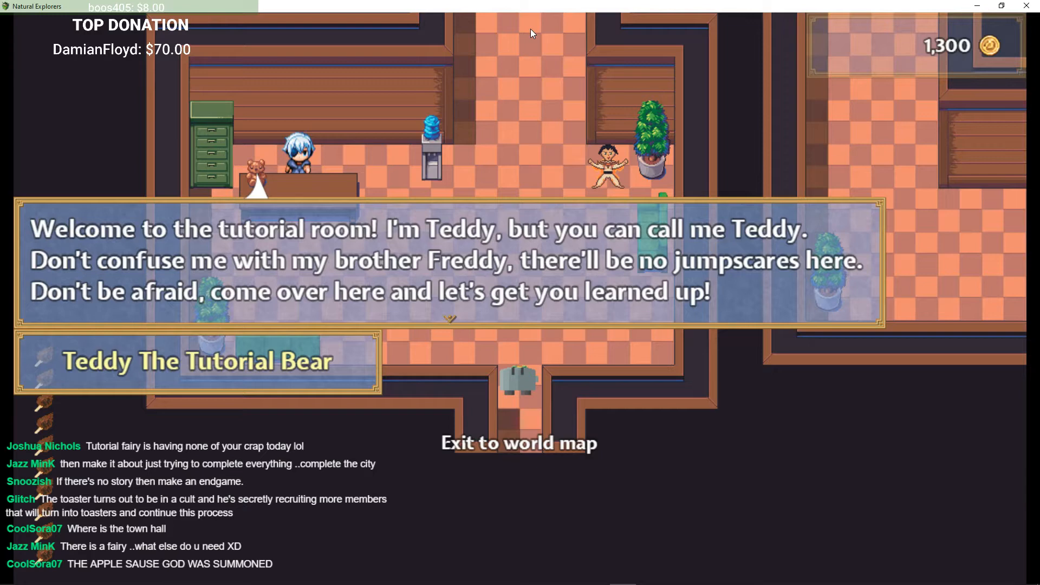
Step: Dismiss Teddy's welcome, walk over to Teddy and open his conversation options
{"action": "key", "text": "Return"}
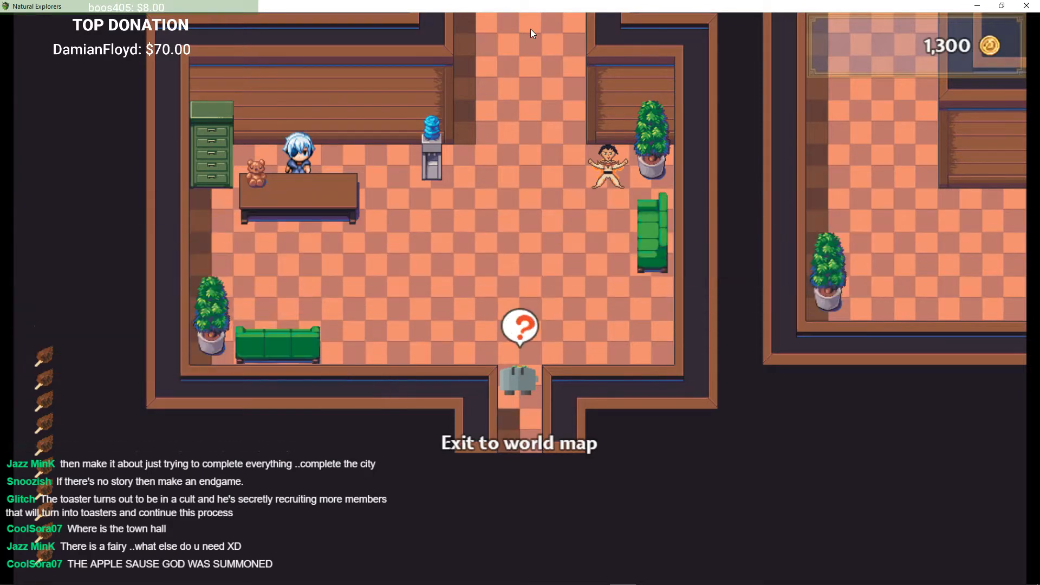
{"action": "key", "text": "Up"}
{"action": "key", "text": "Left"}
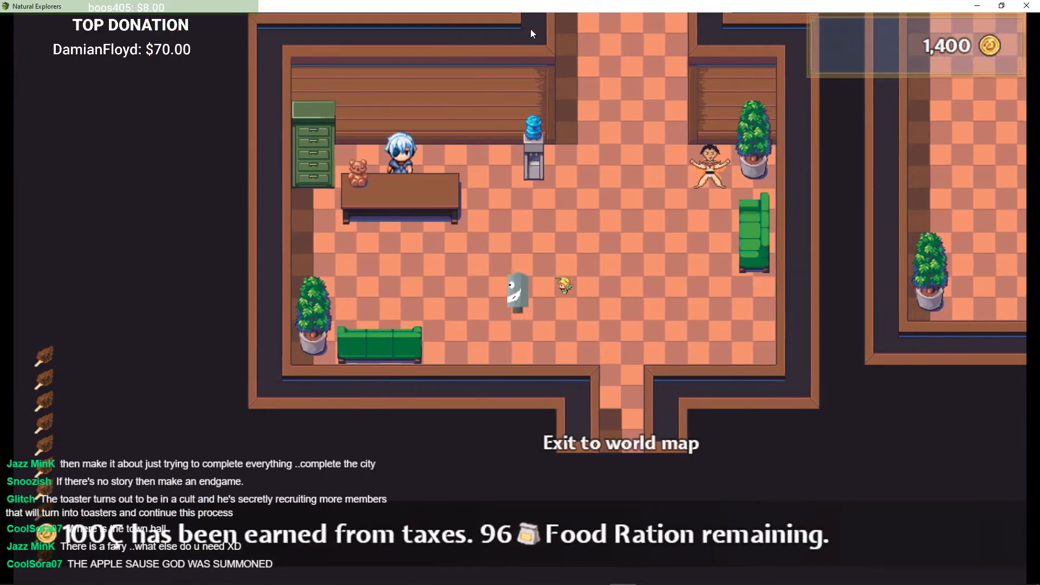
{"action": "key", "text": "Up"}
{"action": "key", "text": "Left"}
{"action": "key", "text": "Up"}
{"action": "key", "text": "Return"}
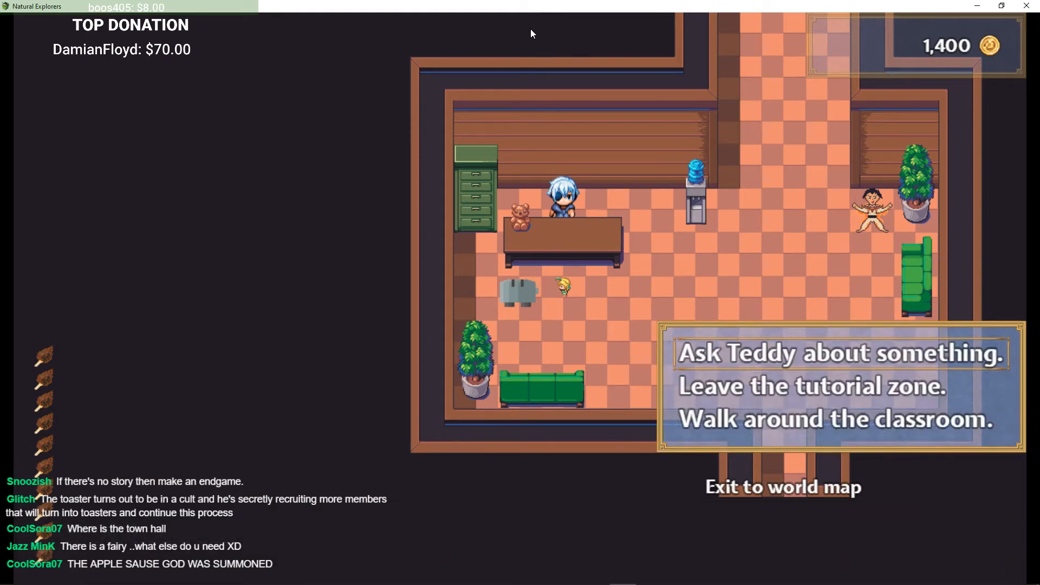
Step: Ask Teddy about the brown cotton candy icons at the bottom of the screen
{"action": "key", "text": "Down"}
{"action": "key", "text": "Return"}
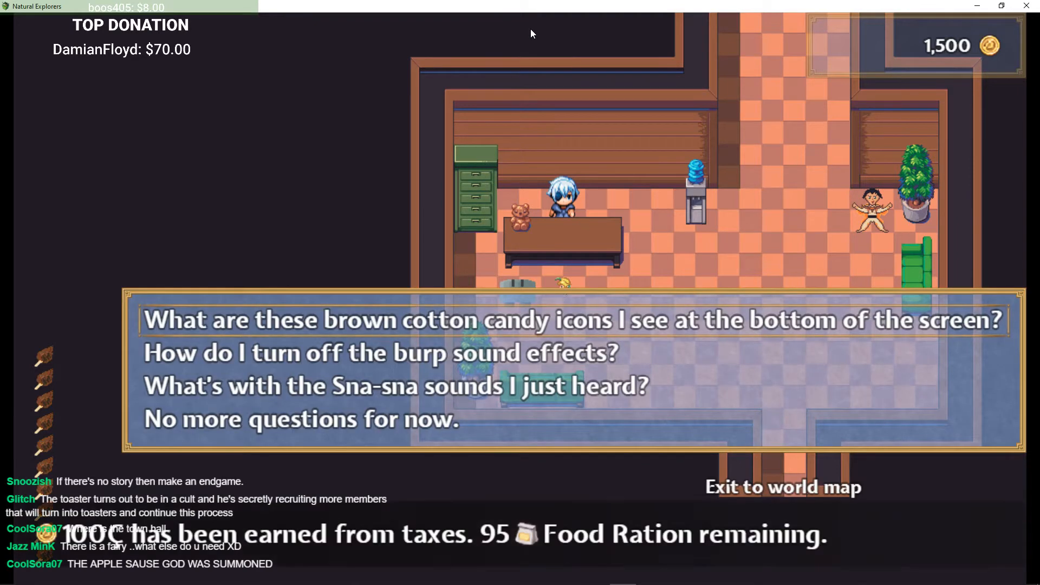
{"action": "key", "text": "Return"}
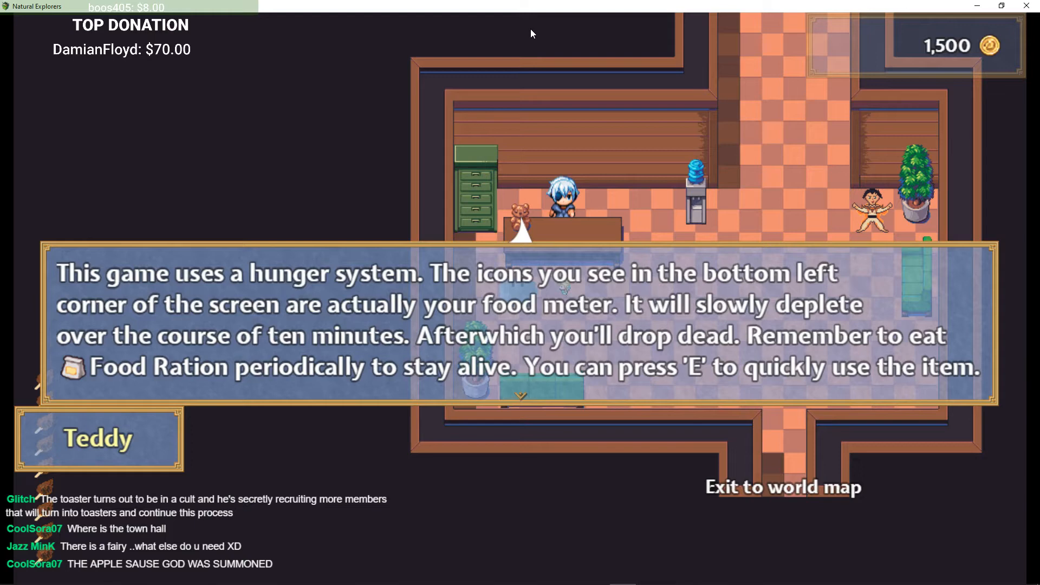
{"action": "key", "text": "Return"}
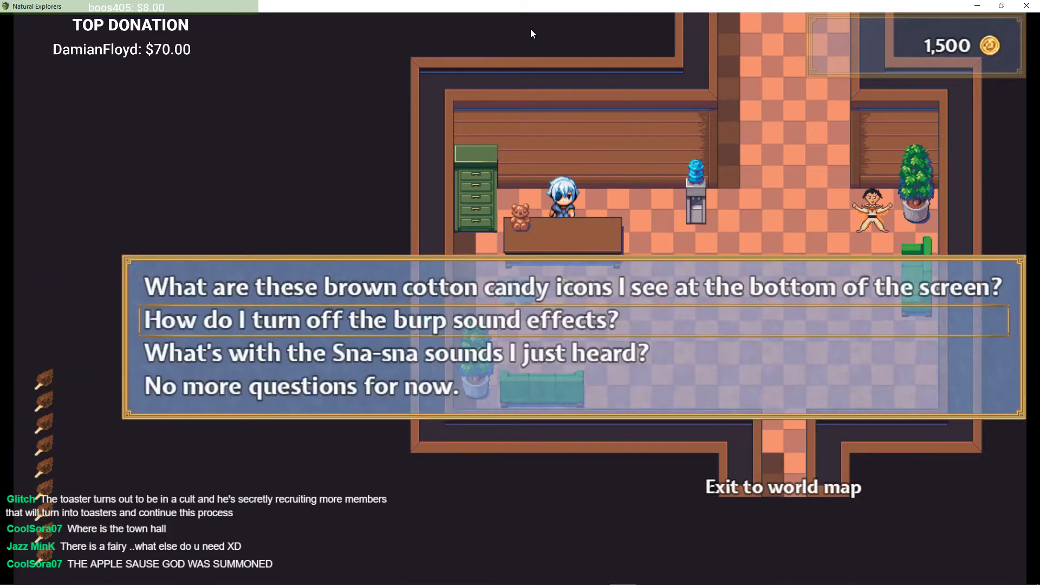
Step: Ask Teddy about the Sna-sna sounds and step away from his desk
{"action": "key", "text": "Down"}
{"action": "key", "text": "Down"}
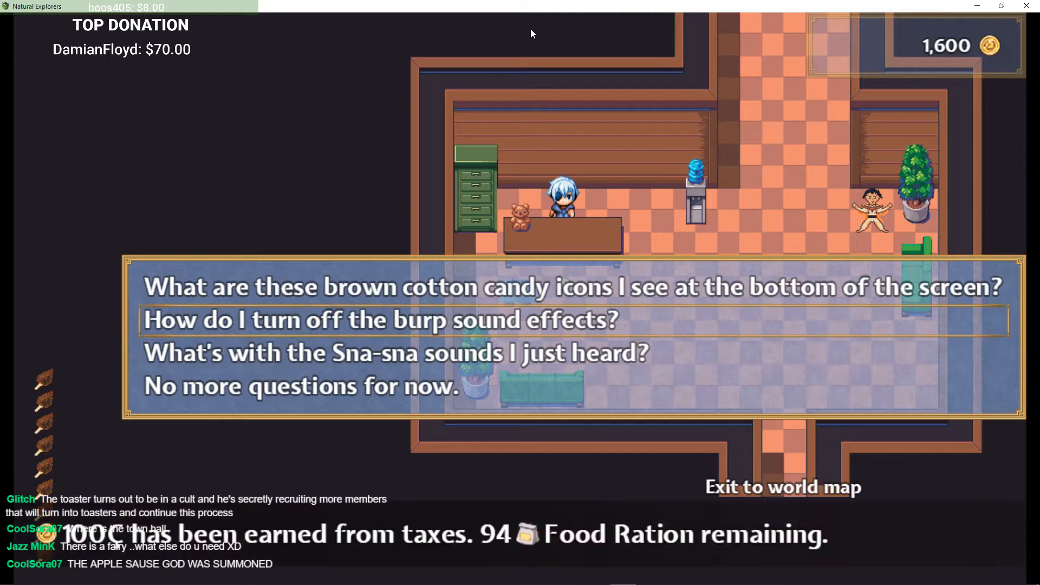
{"action": "key", "text": "Up"}
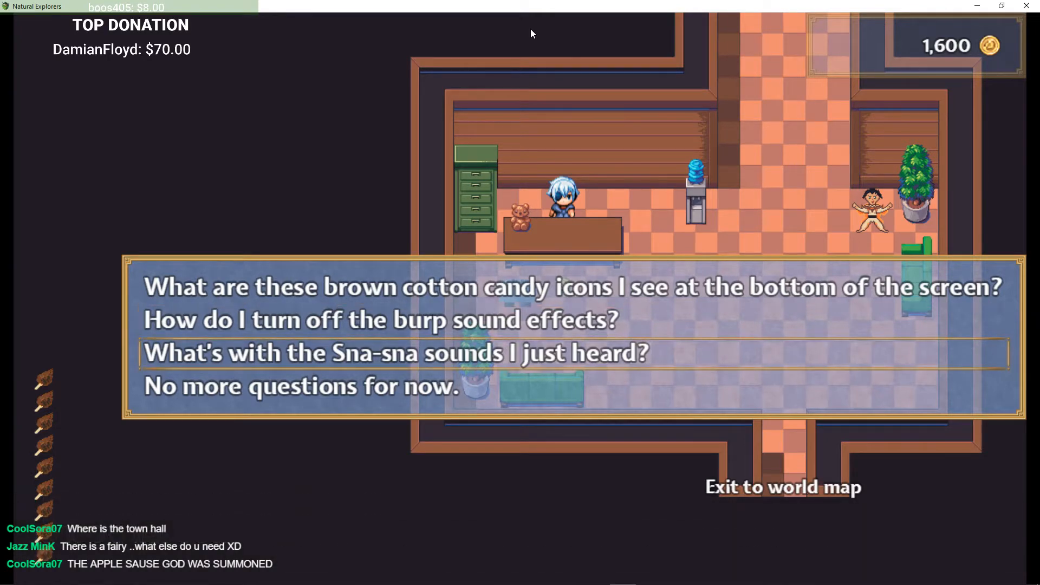
{"action": "key", "text": "Return"}
{"action": "key", "text": "Right"}
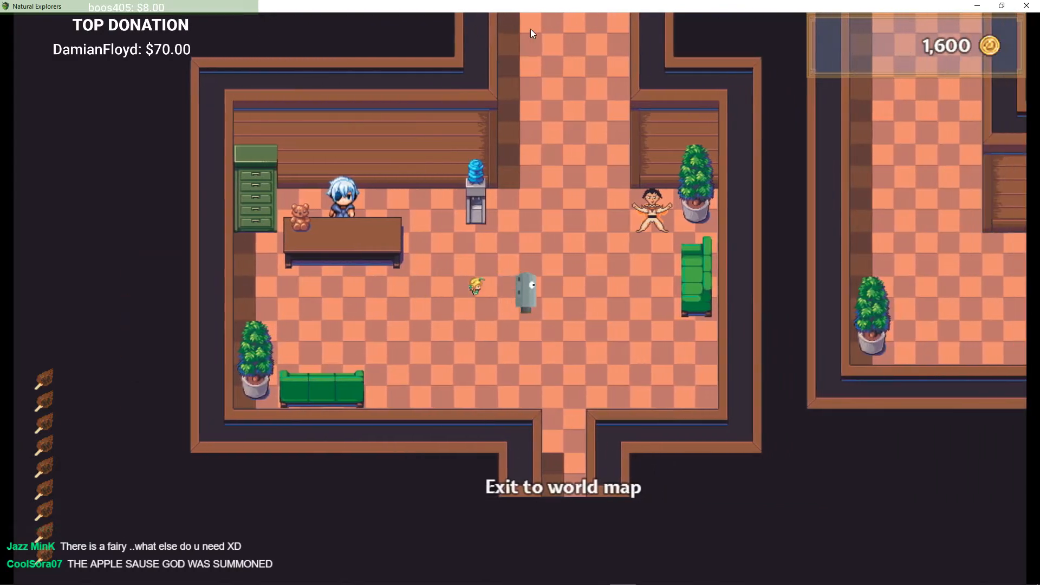
Step: Walk up the corridor to the locker room and talk to Charizanico about auctions
{"action": "key", "text": "Up"}
{"action": "key", "text": "Right"}
{"action": "key", "text": "Up"}
{"action": "key", "text": "Down"}
{"action": "key", "text": "Up"}
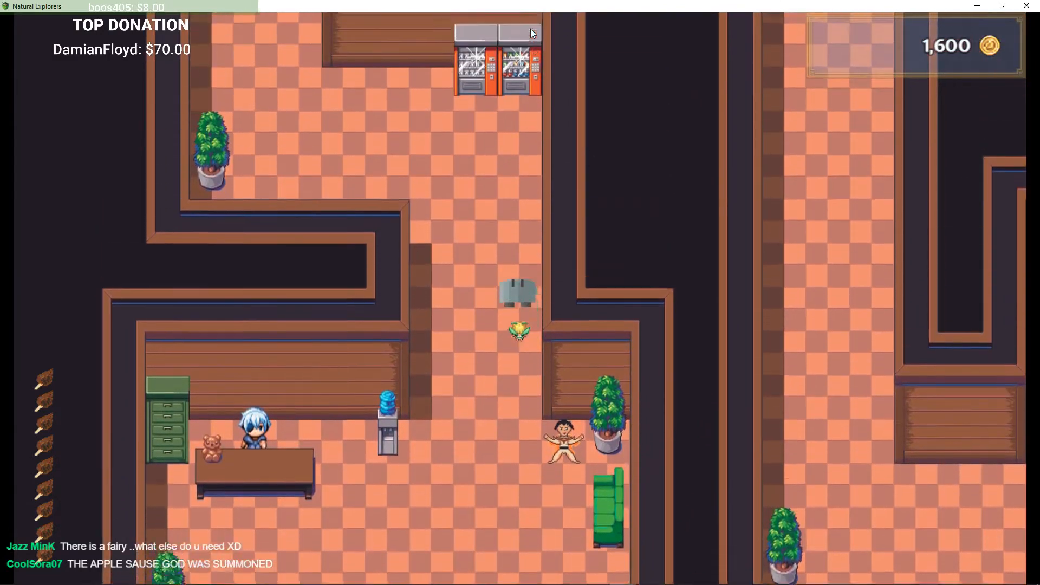
{"action": "key", "text": "Left"}
{"action": "key", "text": "Left"}
{"action": "key", "text": "Up"}
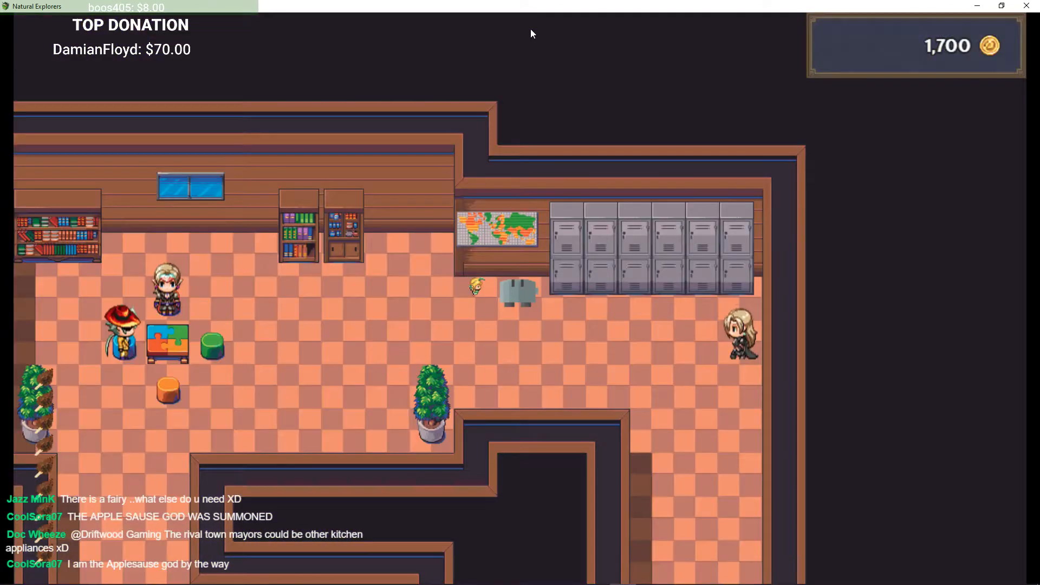
{"action": "key", "text": "Return"}
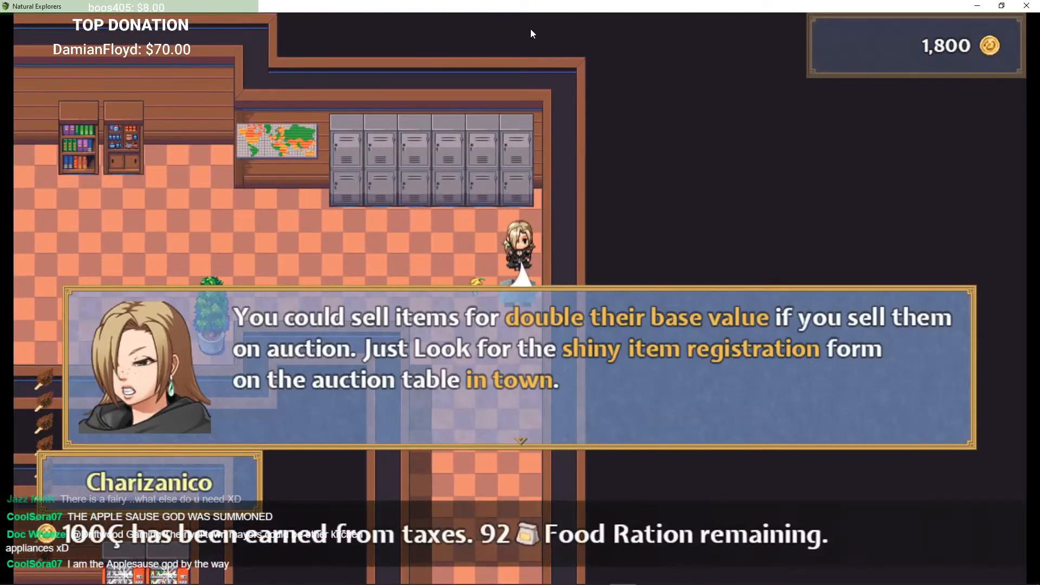
{"action": "key", "text": "Return"}
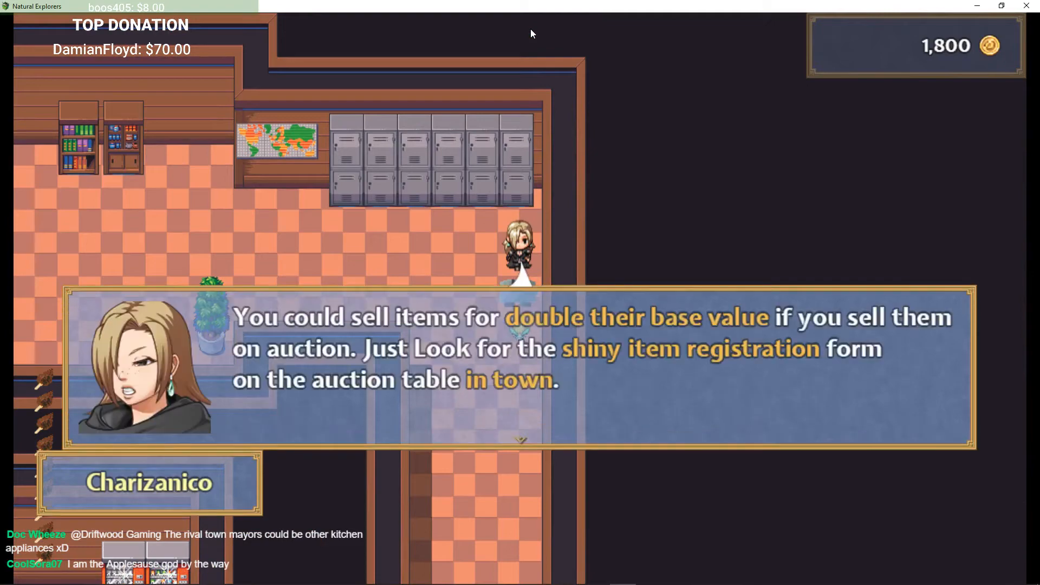
{"action": "key", "text": "Return"}
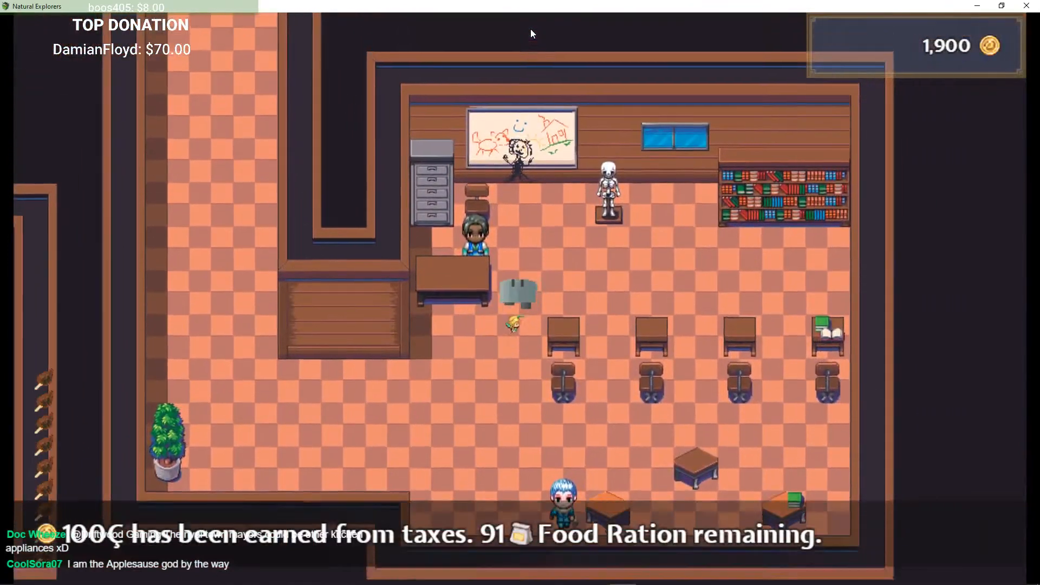
Step: Talk to Doc Wheeze in the classroom through his special attack and enchanting dialogue
{"action": "key", "text": "Return"}
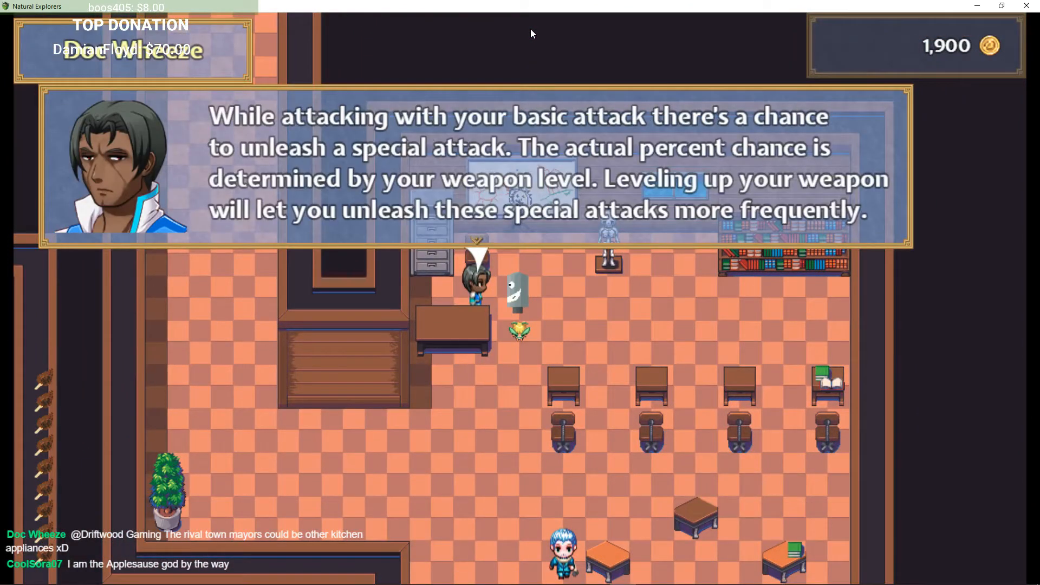
{"action": "key", "text": "Return"}
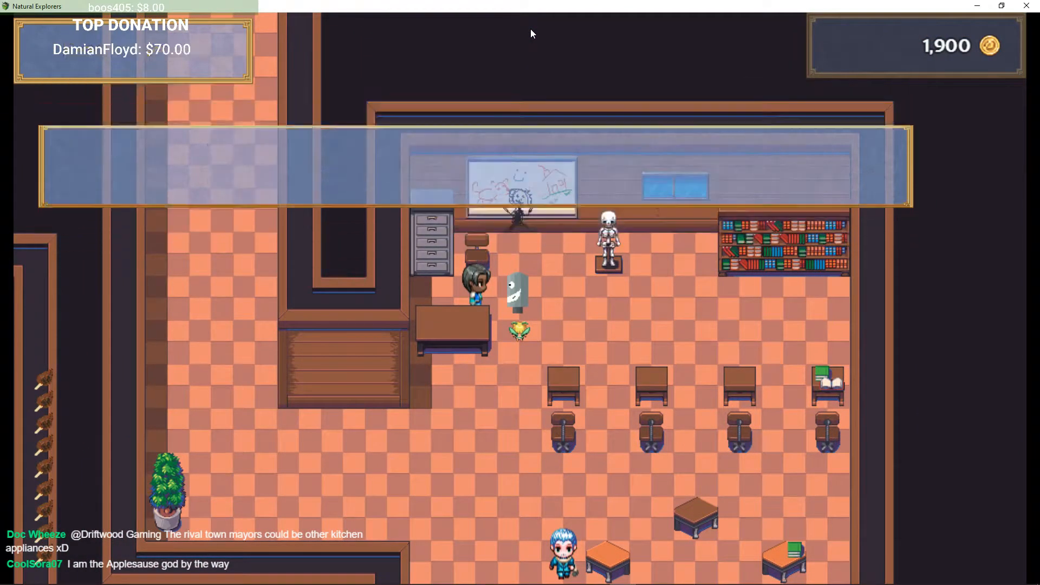
{"action": "key", "text": "Return"}
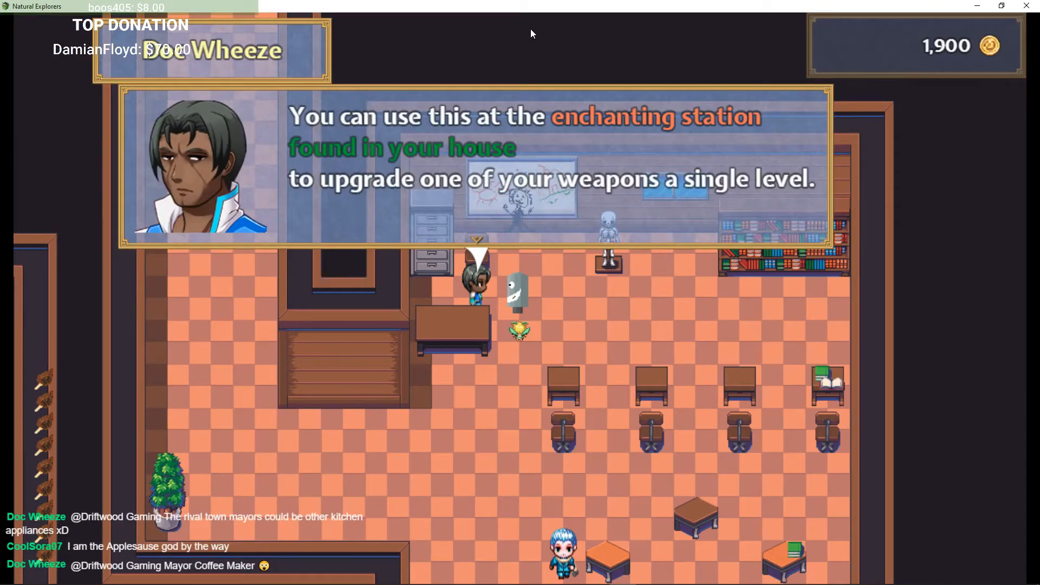
{"action": "key", "text": "Return"}
{"action": "key", "text": "Return"}
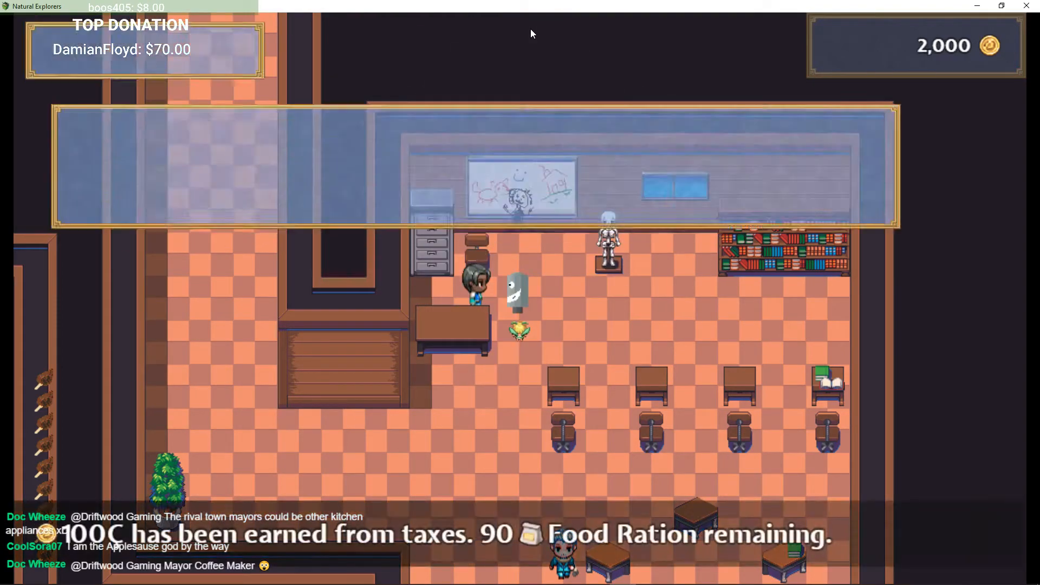
{"action": "key", "text": "Return"}
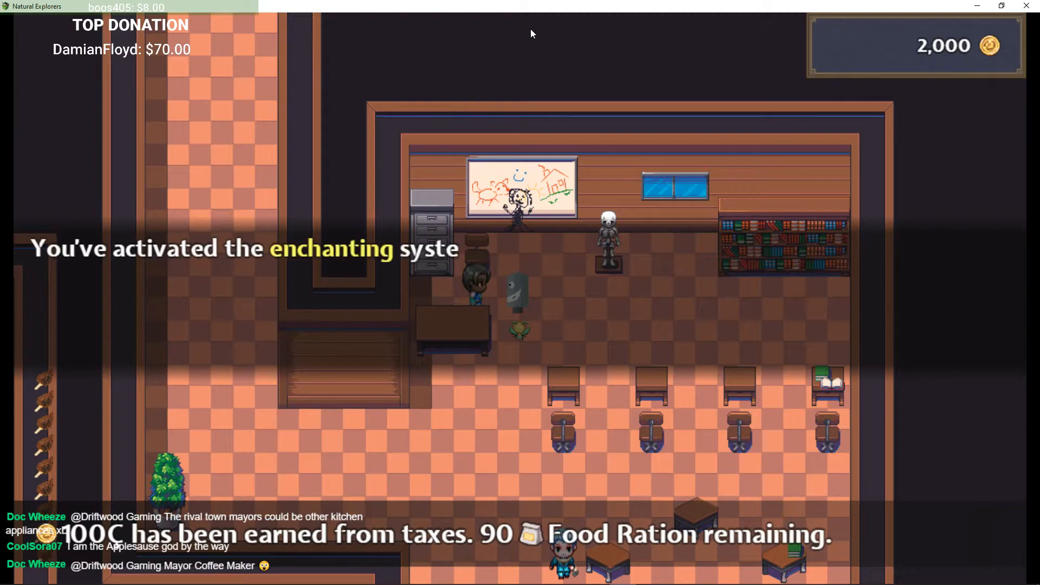
Step: Finish Doc Wheeze's enchanting dialogue and talk to Ekuman by the whiteboard about dinosaurs
{"action": "key", "text": "Return"}
{"action": "key", "text": "Right"}
{"action": "key", "text": "Up"}
{"action": "key", "text": "Return"}
{"action": "key", "text": "Return"}
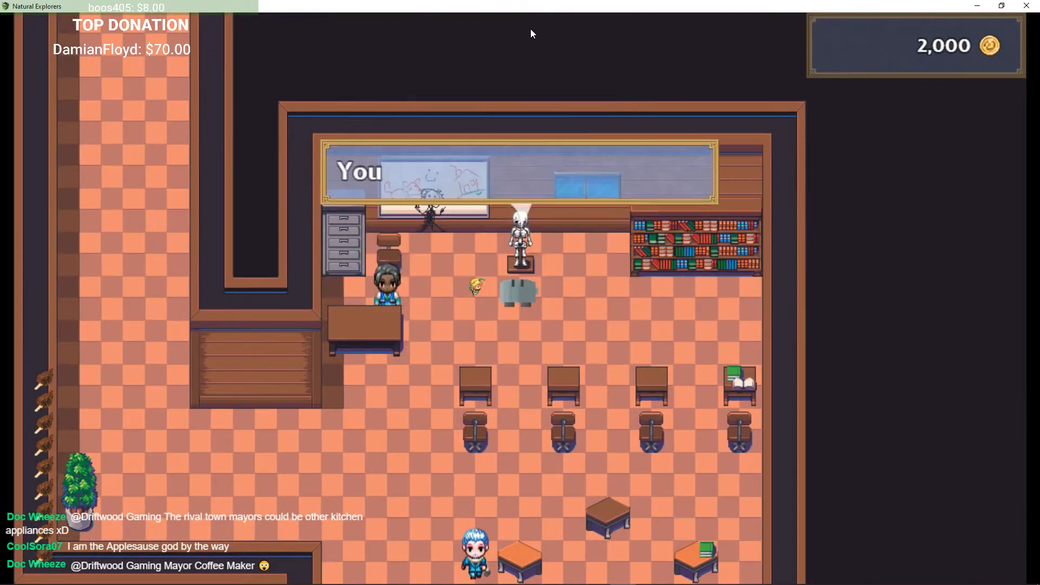
{"action": "key", "text": "Return"}
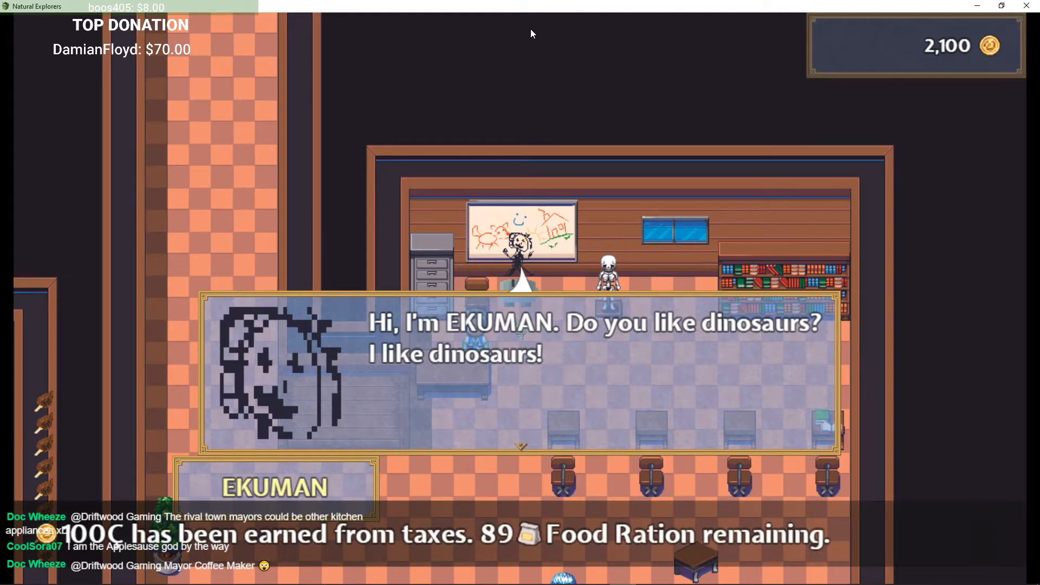
{"action": "key", "text": "Return"}
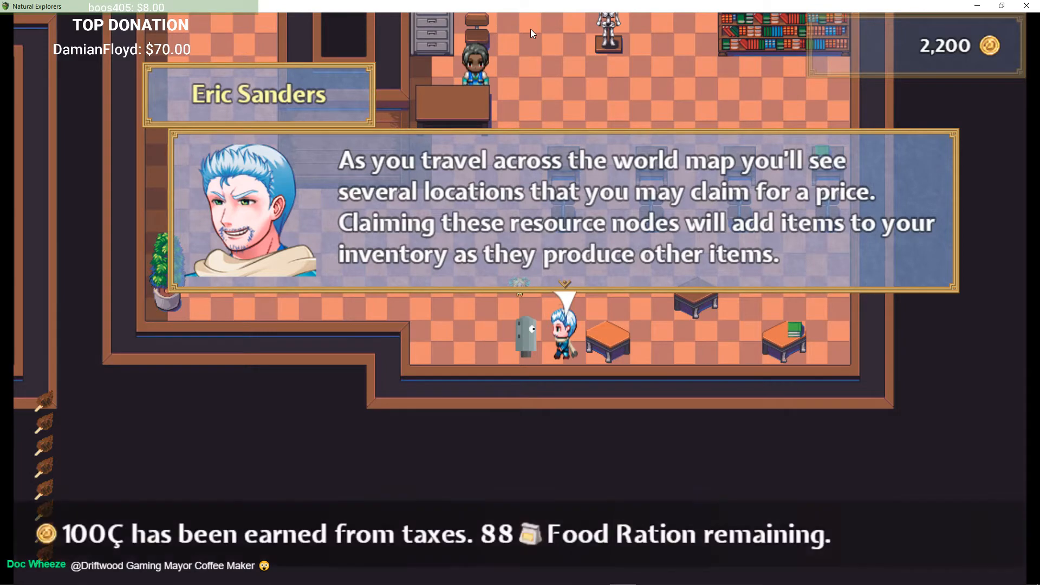
Step: Read Eric Sanders' tips on resource nodes, the home bed, dungeon enemies and treasure-chest battles
{"action": "key", "text": "Return"}
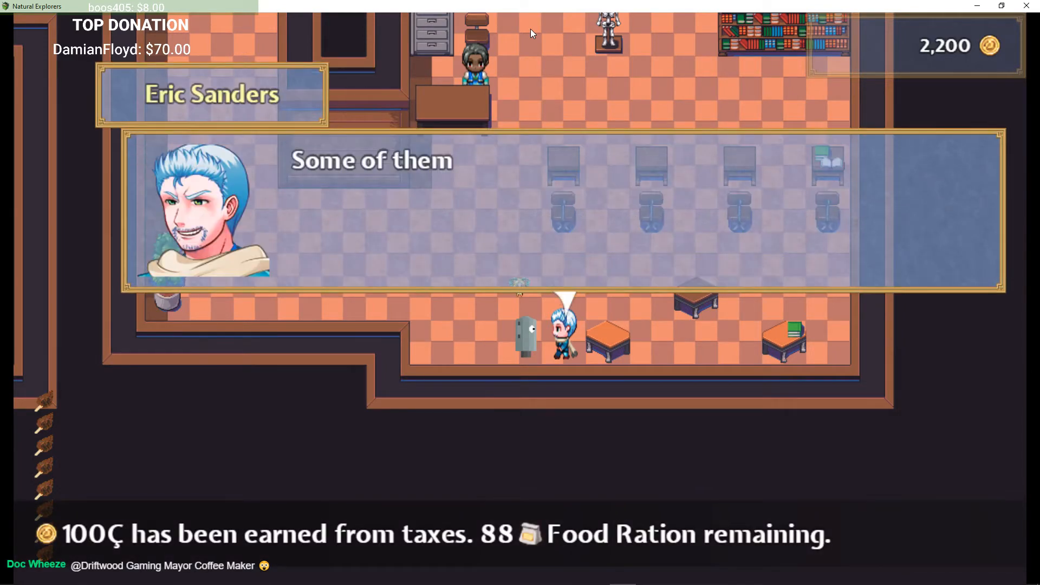
{"action": "key", "text": "Return"}
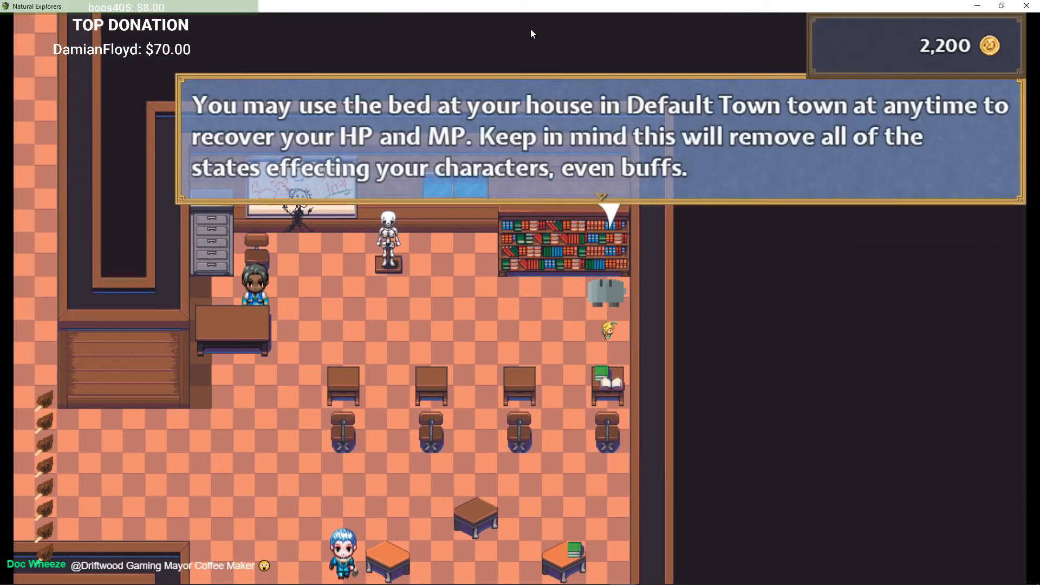
{"action": "key", "text": "Return"}
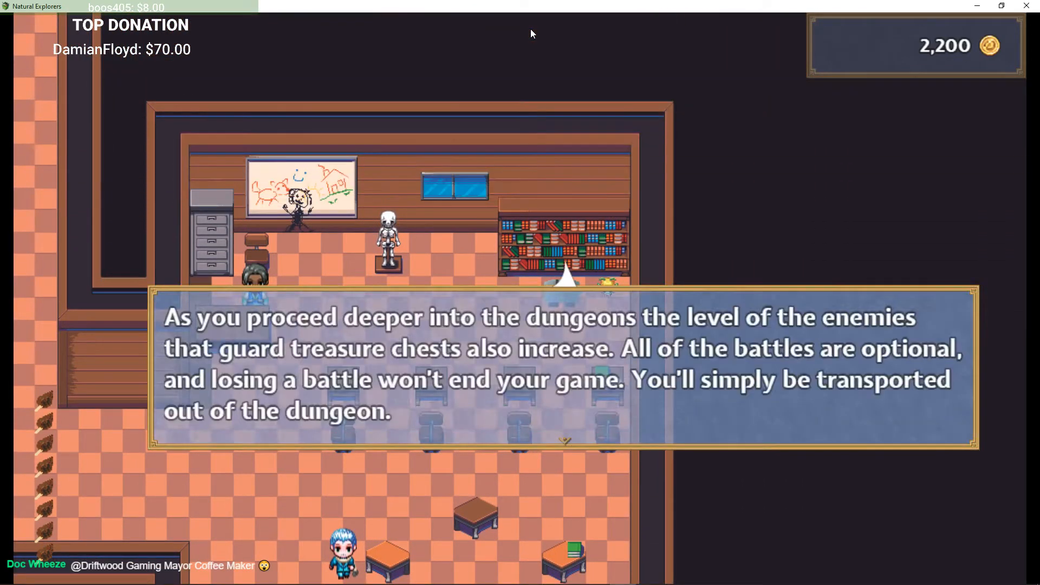
{"action": "key", "text": "Return"}
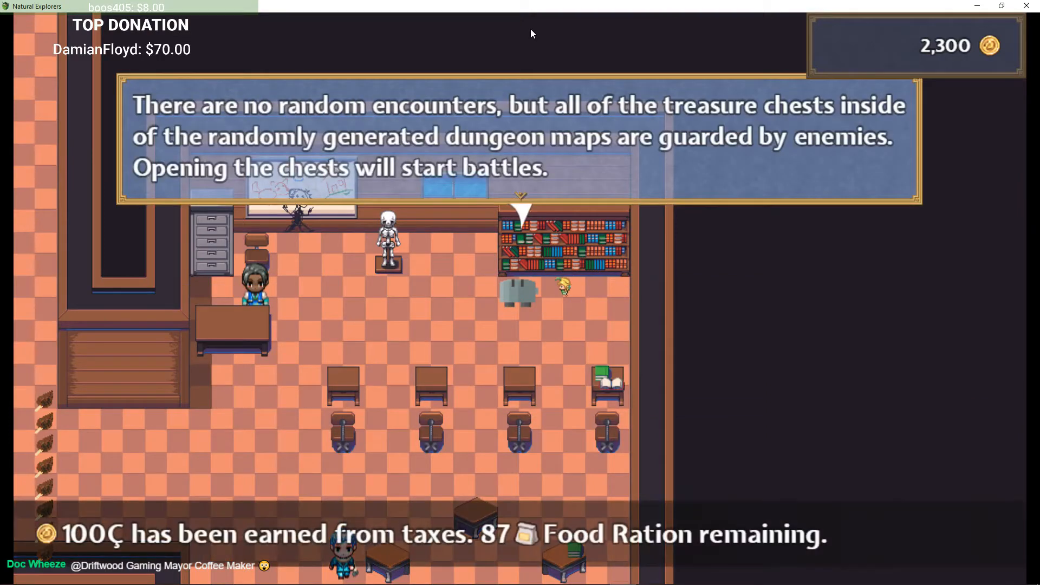
{"action": "key", "text": "Return"}
Step: Walk up to the lounge and talk to the red-hatted student about businesses needing items
{"action": "key", "text": "Left"}
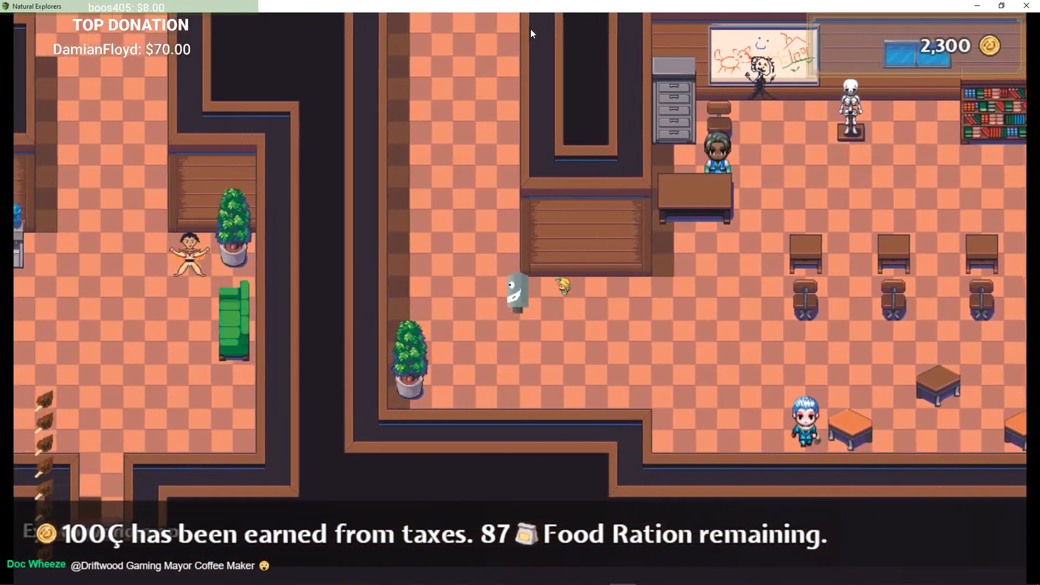
{"action": "key", "text": "Up"}
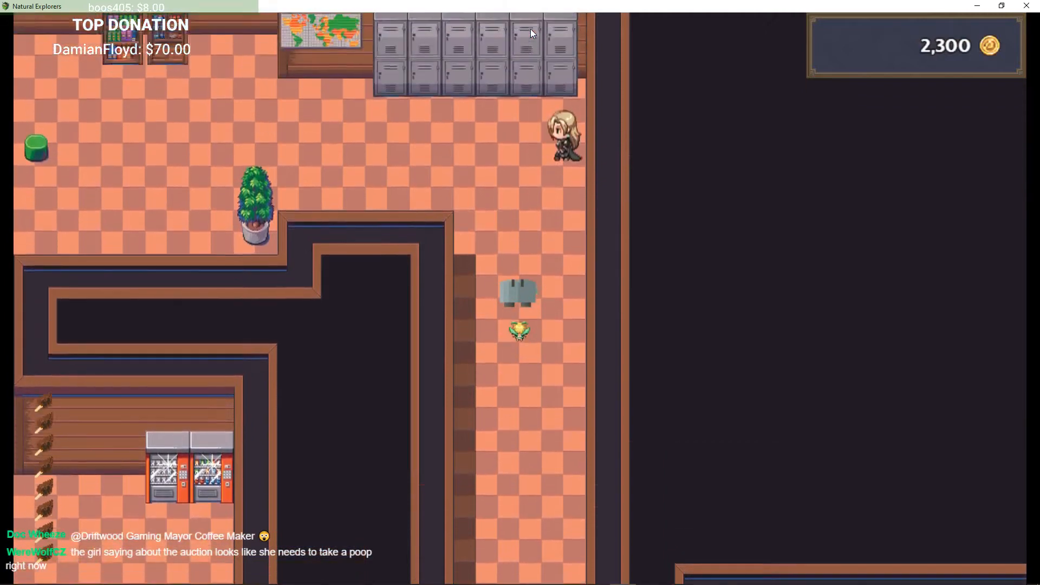
{"action": "key", "text": "Left"}
{"action": "key", "text": "Up"}
{"action": "key", "text": "Return"}
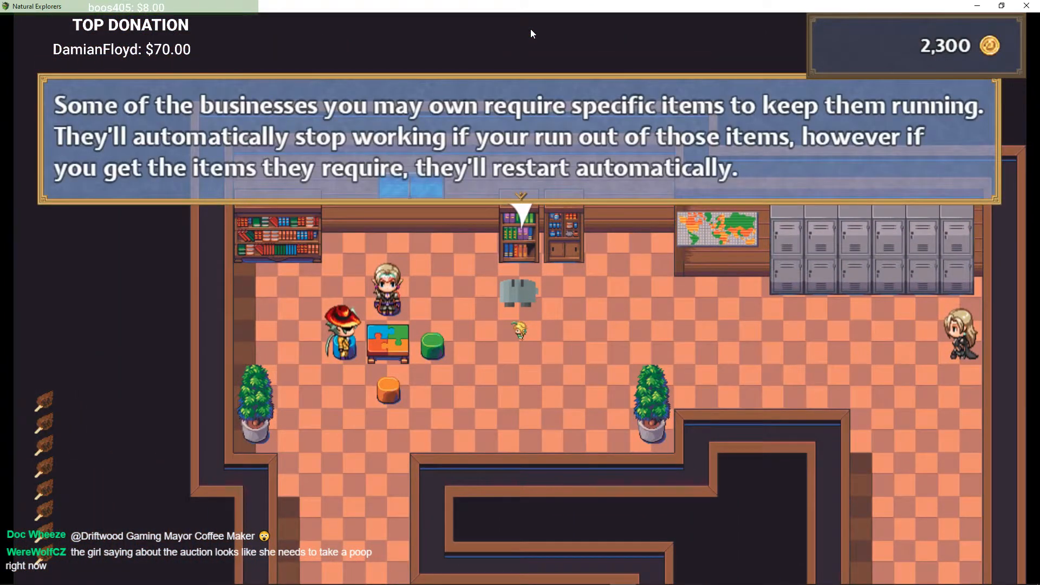
{"action": "key", "text": "Return"}
{"action": "key", "text": "Left"}
{"action": "key", "text": "Return"}
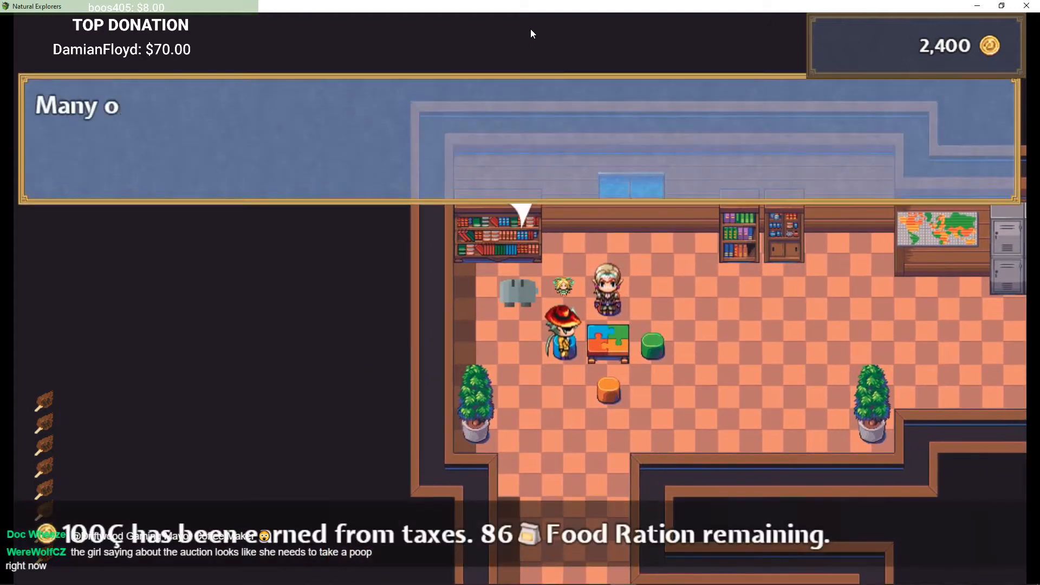
{"action": "key", "text": "Return"}
Step: Talk to the elf student about renaming towns at their monument
{"action": "key", "text": "Return"}
{"action": "key", "text": "Left"}
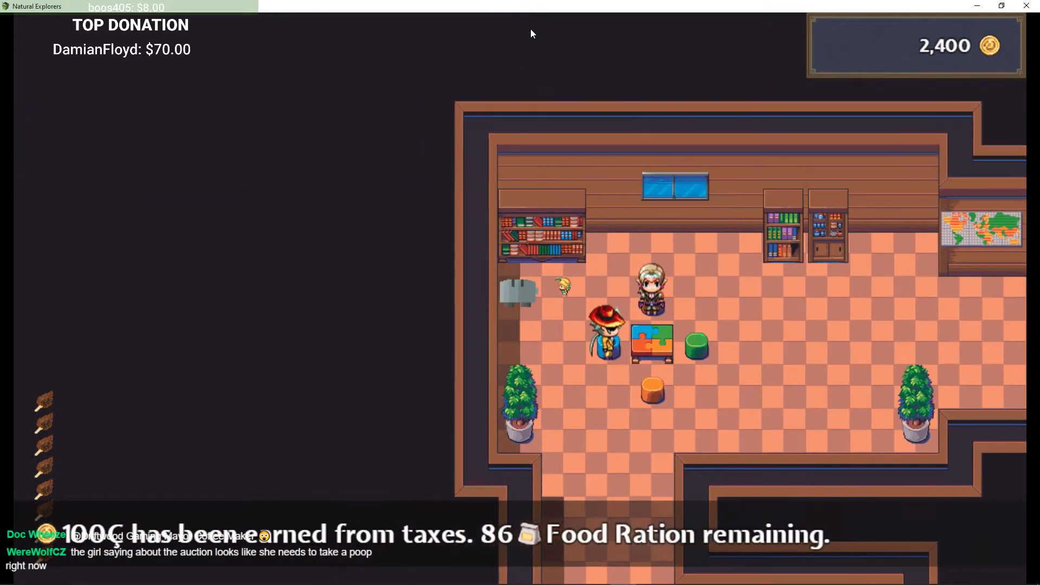
{"action": "key", "text": "Return"}
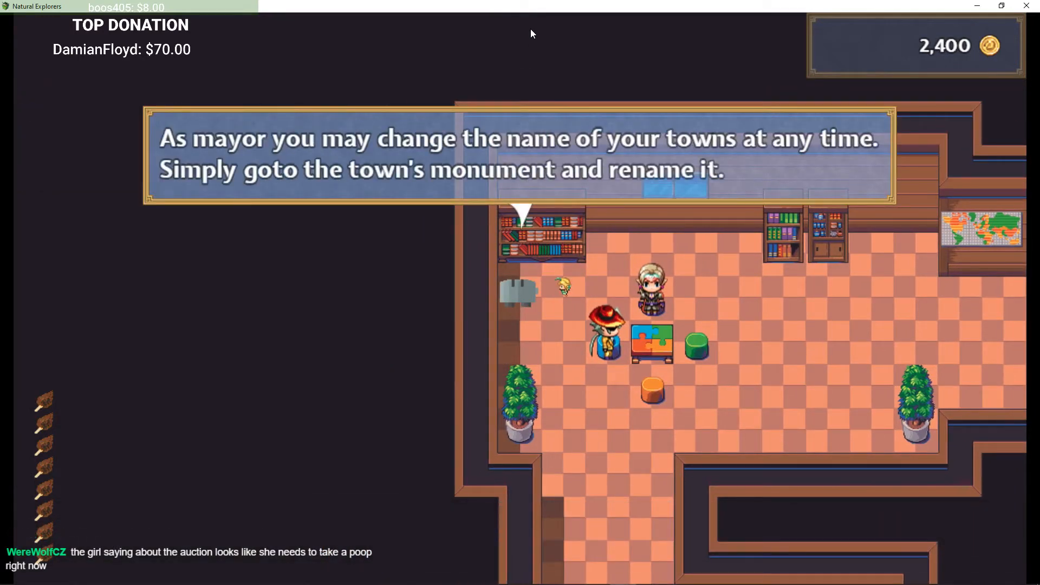
{"action": "key", "text": "Return"}
Step: Browse both vending machines' shop lists in the corridor without buying anything
{"action": "key", "text": "Down"}
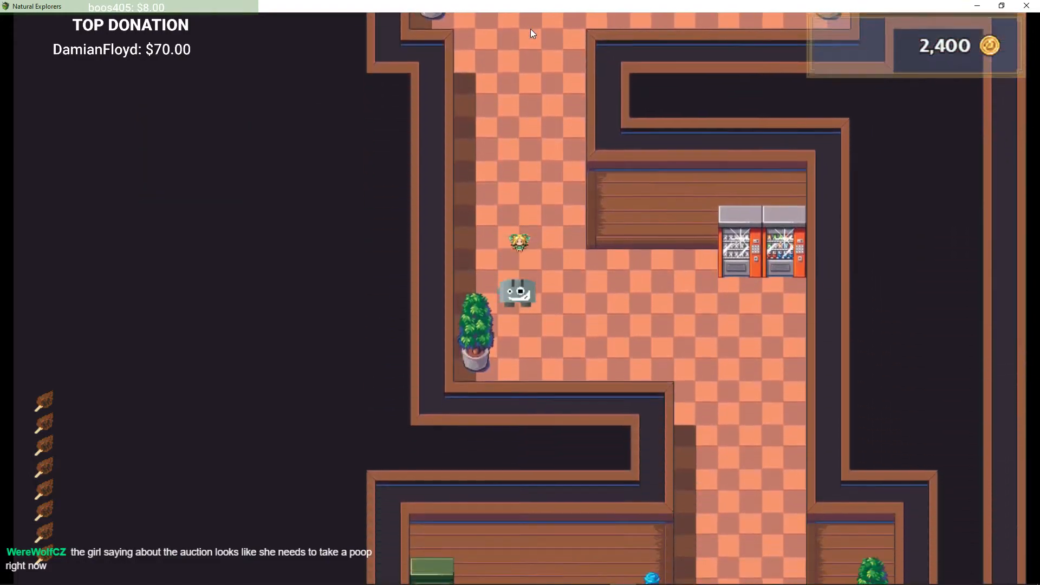
{"action": "key", "text": "Right"}
{"action": "key", "text": "Return"}
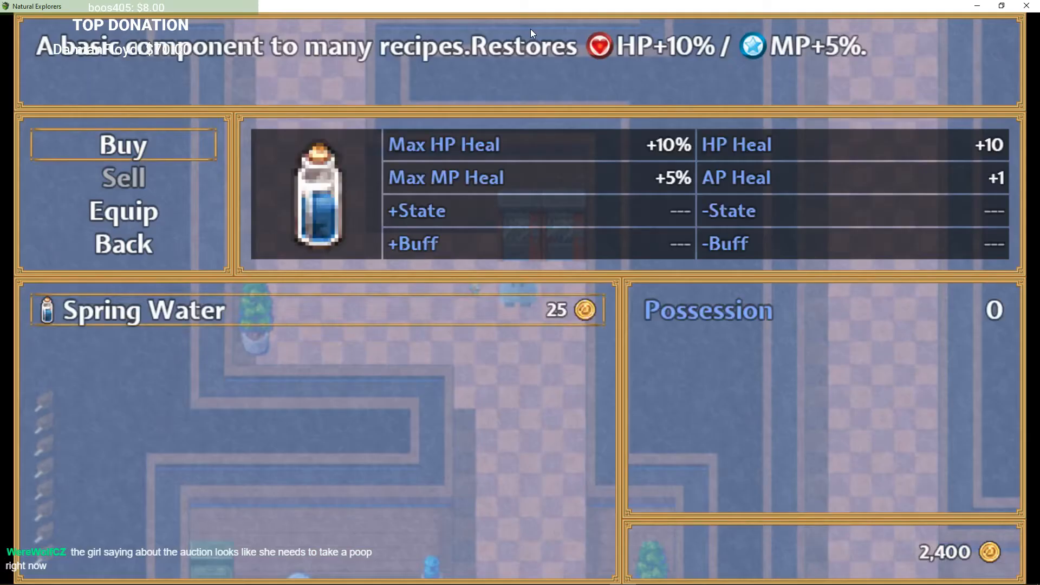
{"action": "key", "text": "Escape"}
{"action": "key", "text": "Escape"}
{"action": "key", "text": "Return"}
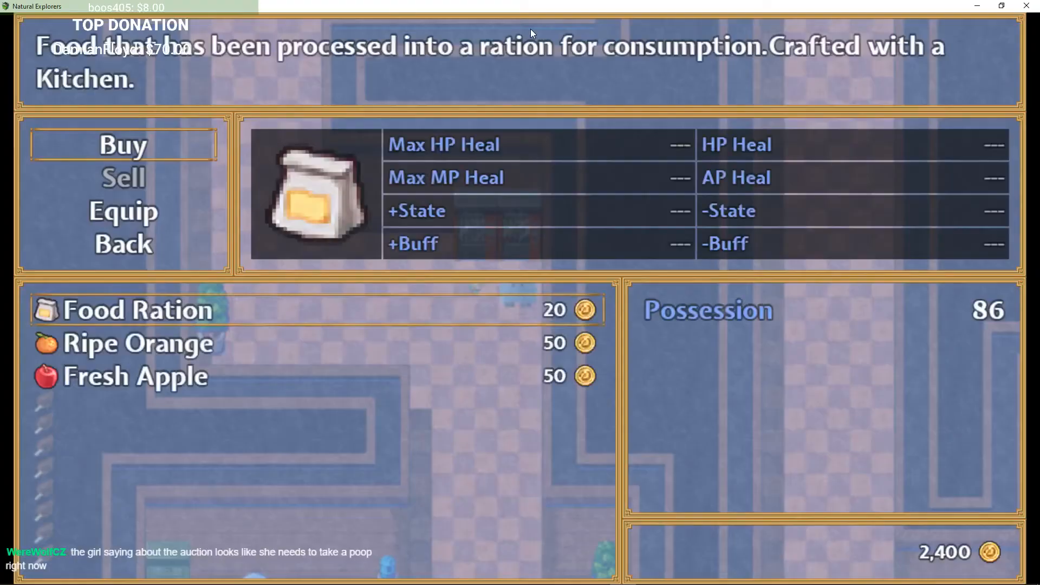
{"action": "key", "text": "Down"}
{"action": "key", "text": "Escape"}
{"action": "key", "text": "Escape"}
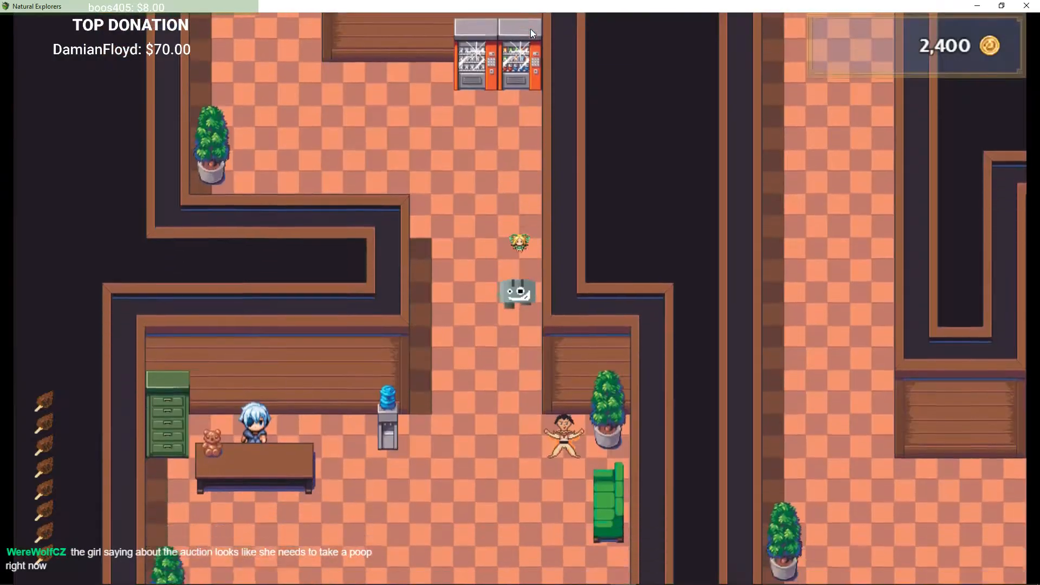
Step: Talk to Monk Pkage and ask to see his special move to receive Strange Liquid
{"action": "key", "text": "Down"}
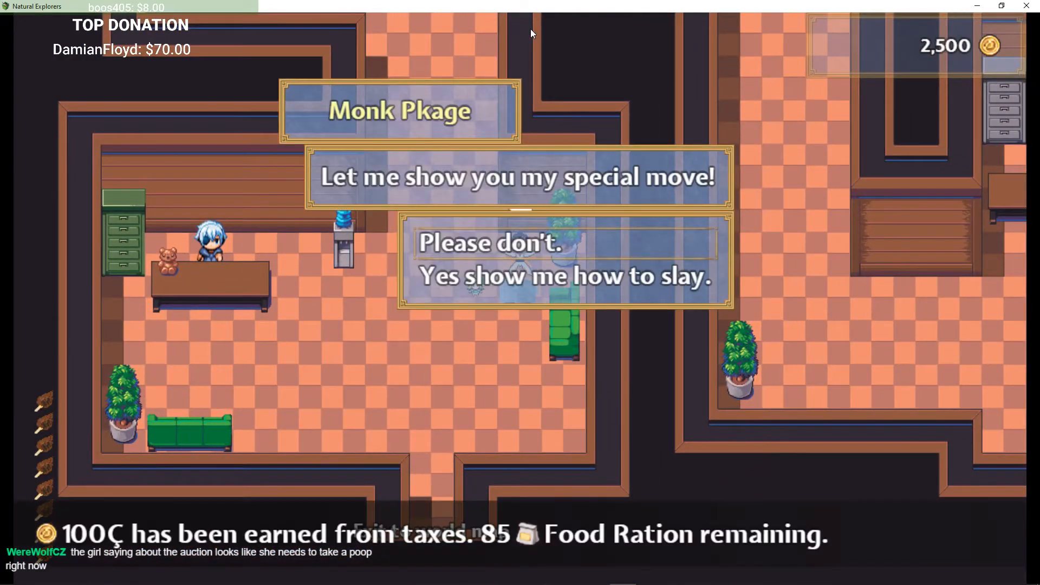
{"action": "key", "text": "Return"}
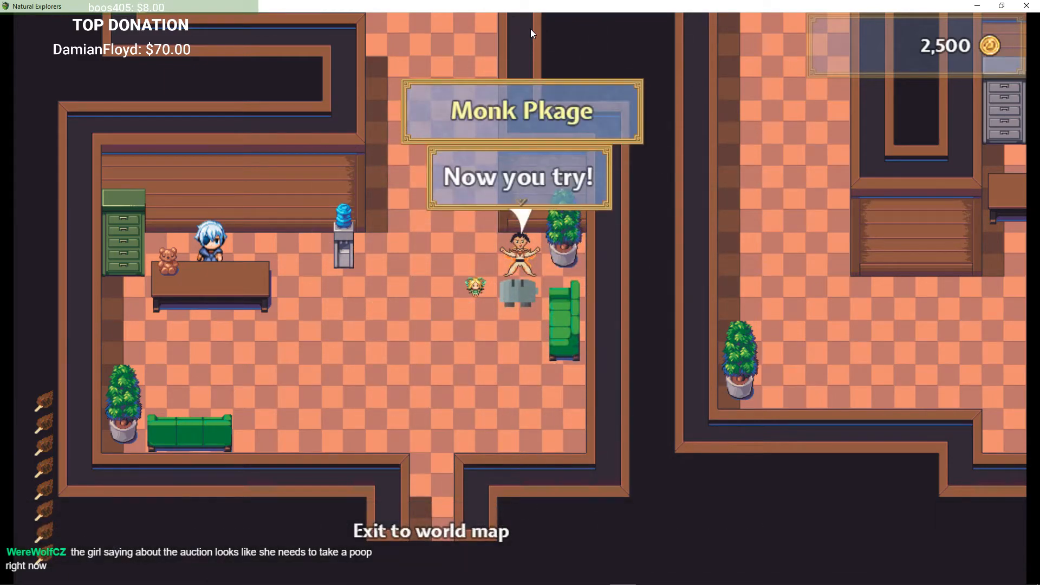
{"action": "key", "text": "Return"}
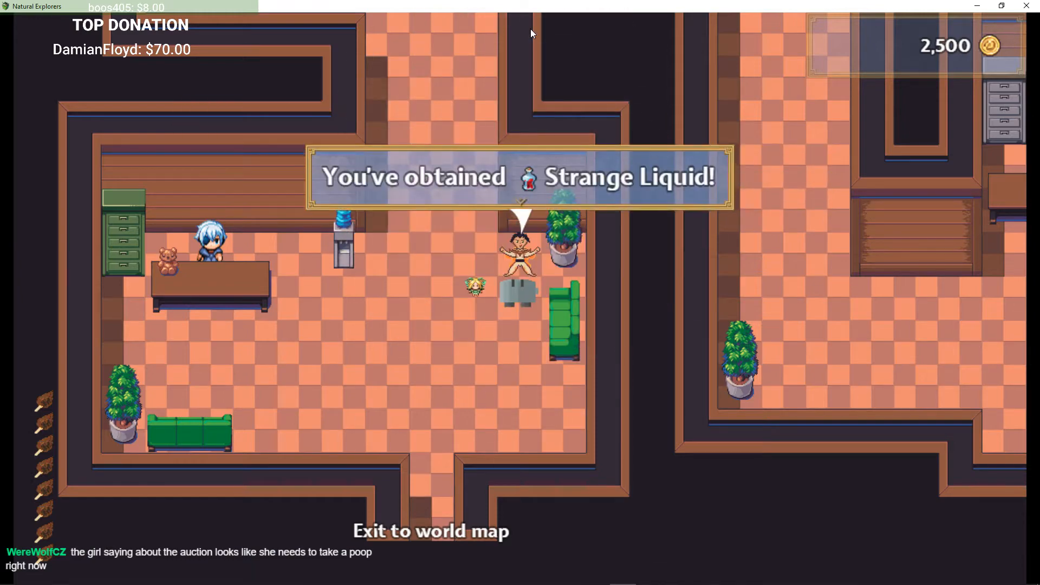
Step: Exit the classroom to the world map and walk past Default Town to the Livestock Farm
{"action": "key", "text": "Left"}
{"action": "key", "text": "Down"}
{"action": "key", "text": "Down"}
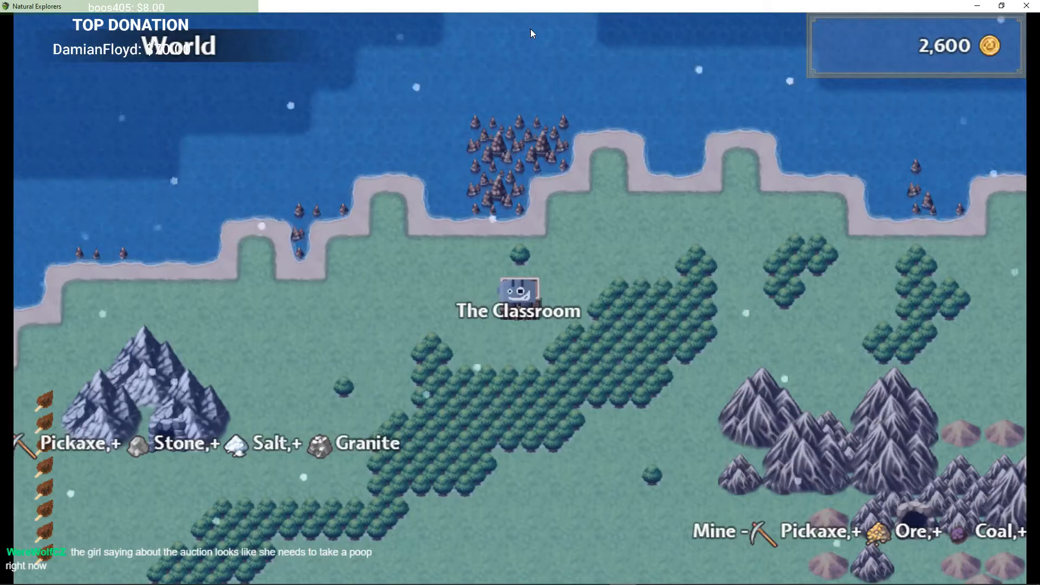
{"action": "key", "text": "Down"}
{"action": "key", "text": "Right"}
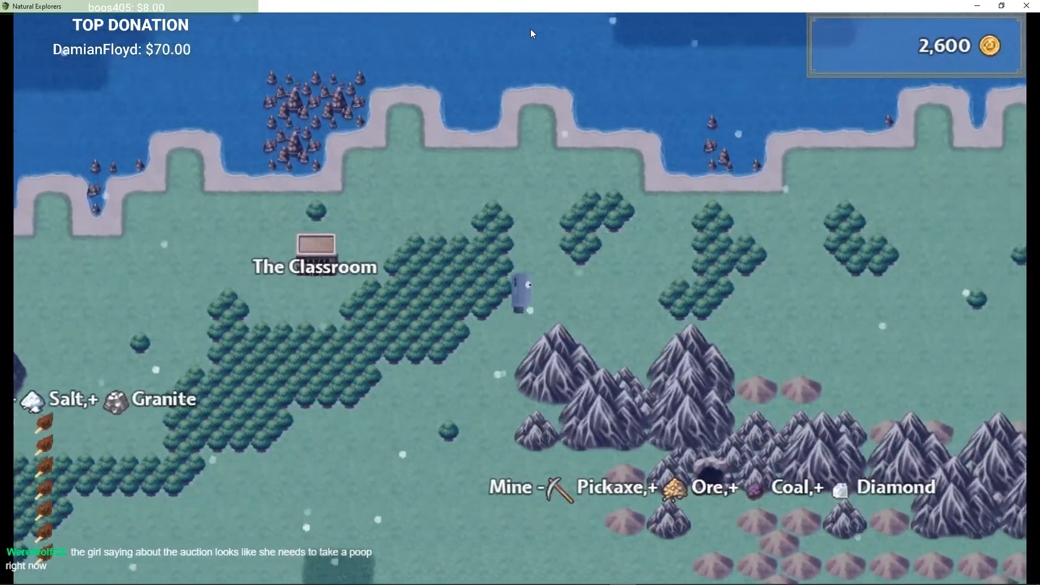
{"action": "key", "text": "Down"}
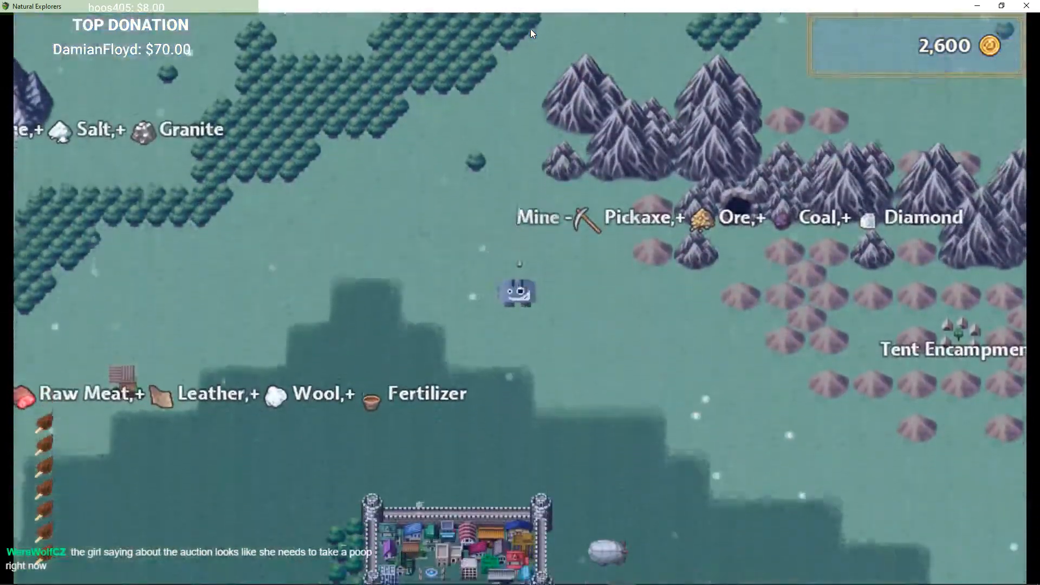
{"action": "key", "text": "Down"}
{"action": "key", "text": "Right"}
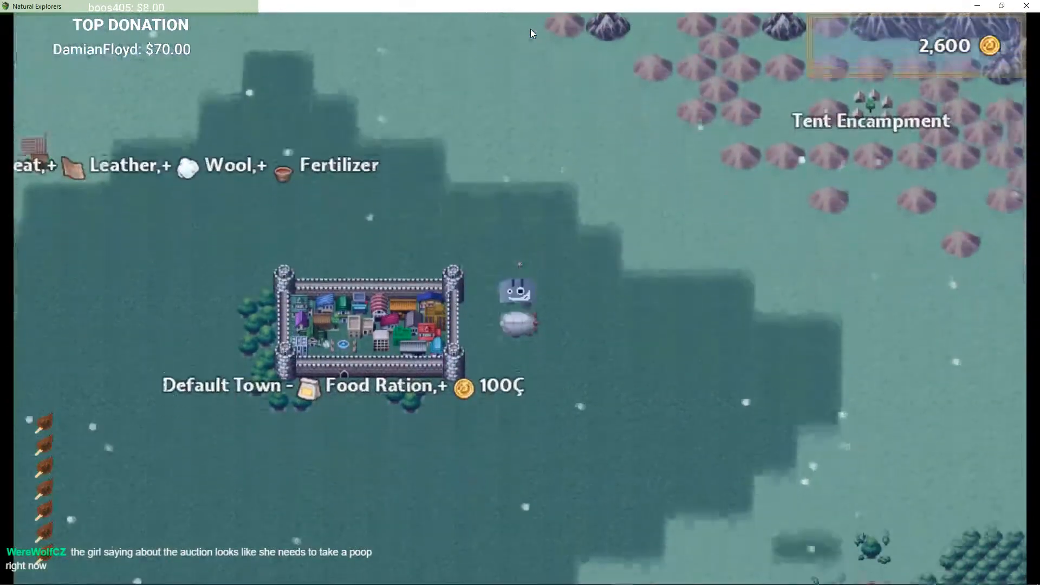
{"action": "key", "text": "Down"}
{"action": "key", "text": "Left"}
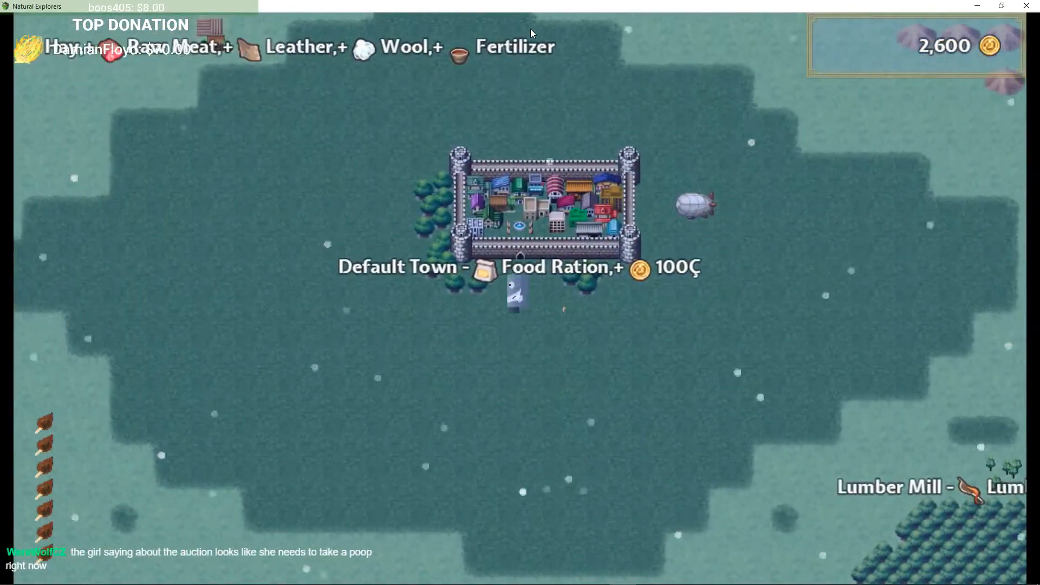
{"action": "key", "text": "Left"}
{"action": "key", "text": "Up"}
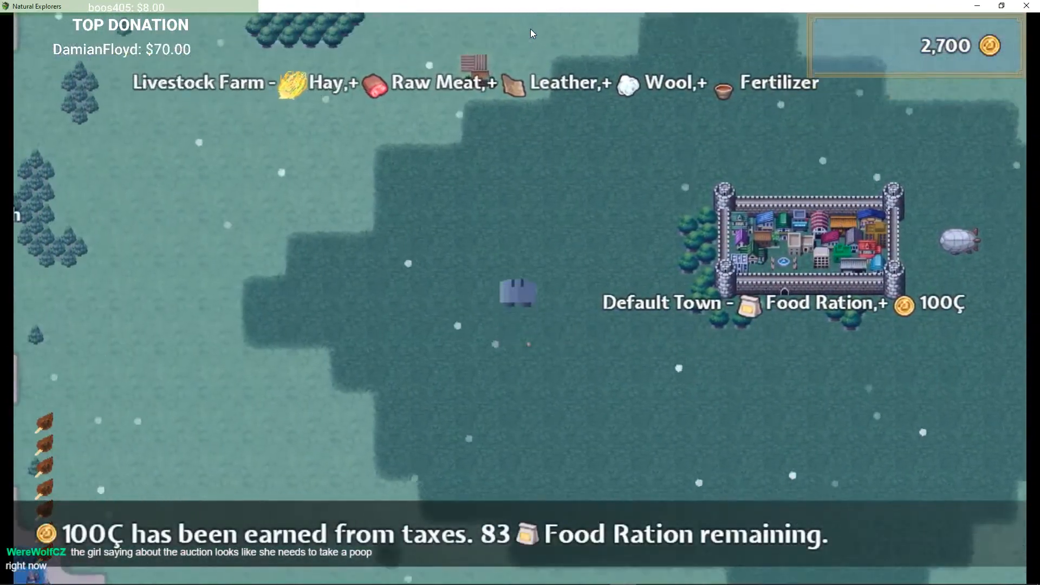
{"action": "key", "text": "Up"}
{"action": "key", "text": "Left"}
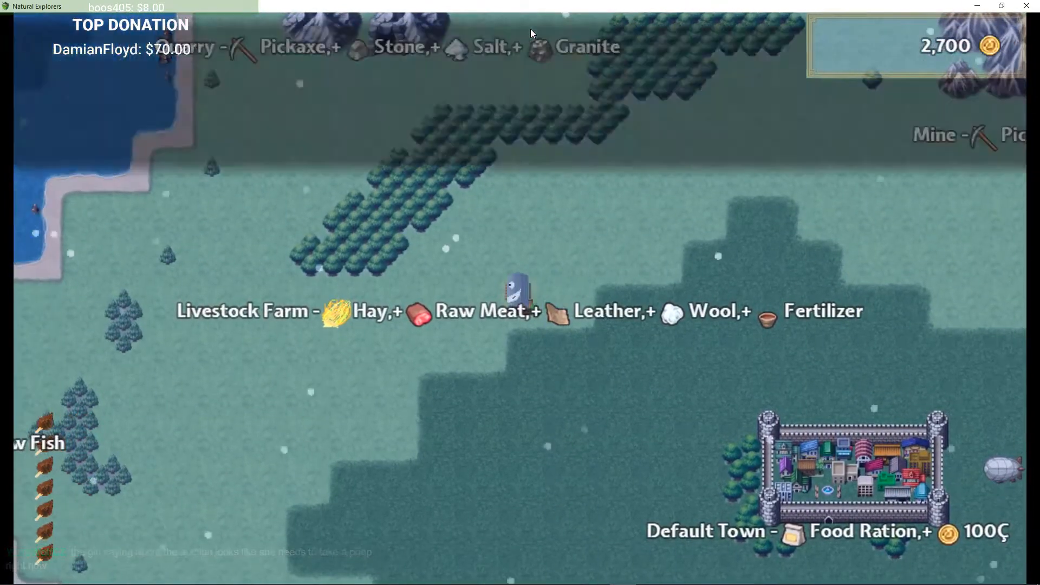
Step: Claim the Livestock Farm resource node
{"action": "key", "text": "Return"}
{"action": "key", "text": "Return"}
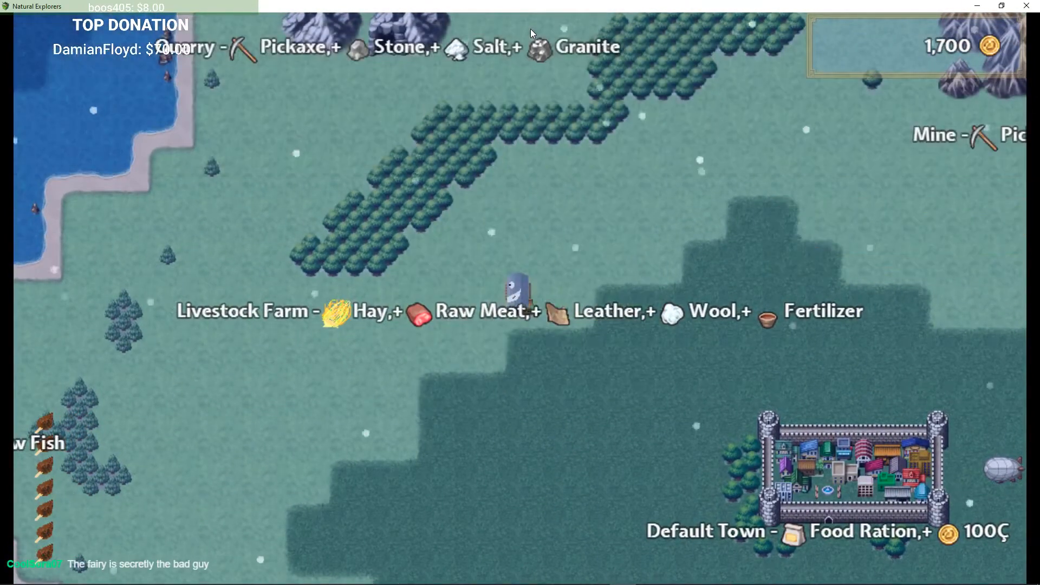
{"action": "key", "text": "Left"}
{"action": "key", "text": "Right"}
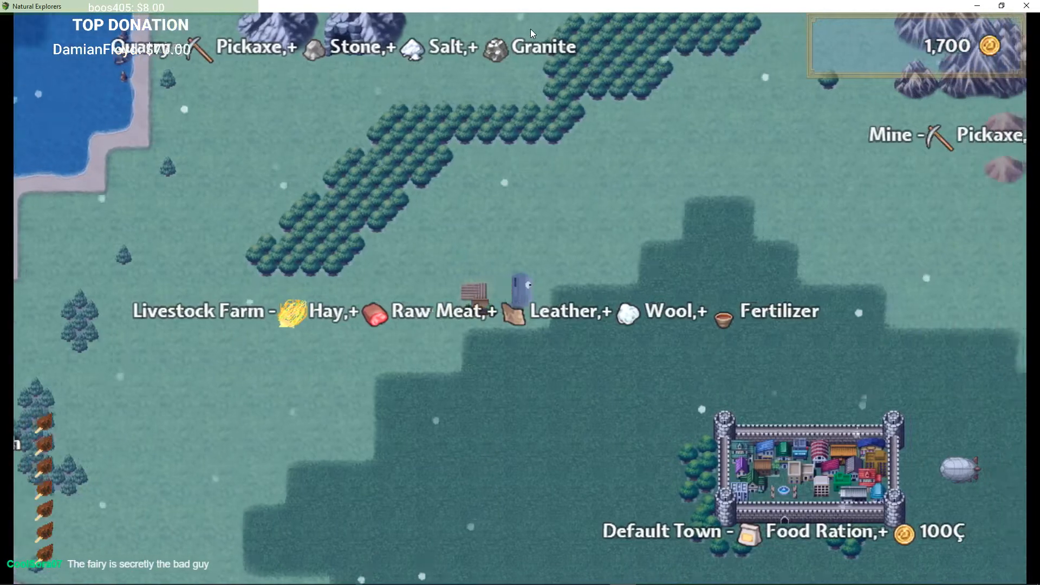
{"action": "key", "text": "Left"}
{"action": "key", "text": "Right"}
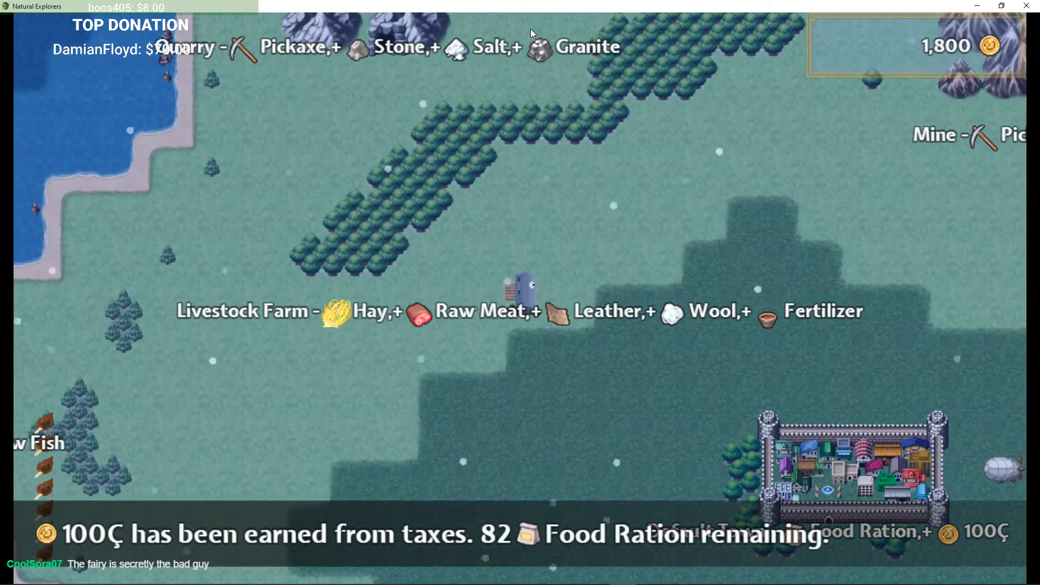
Step: Walk west to the Dock on the coast and claim it as a resource node
{"action": "key", "text": "Left"}
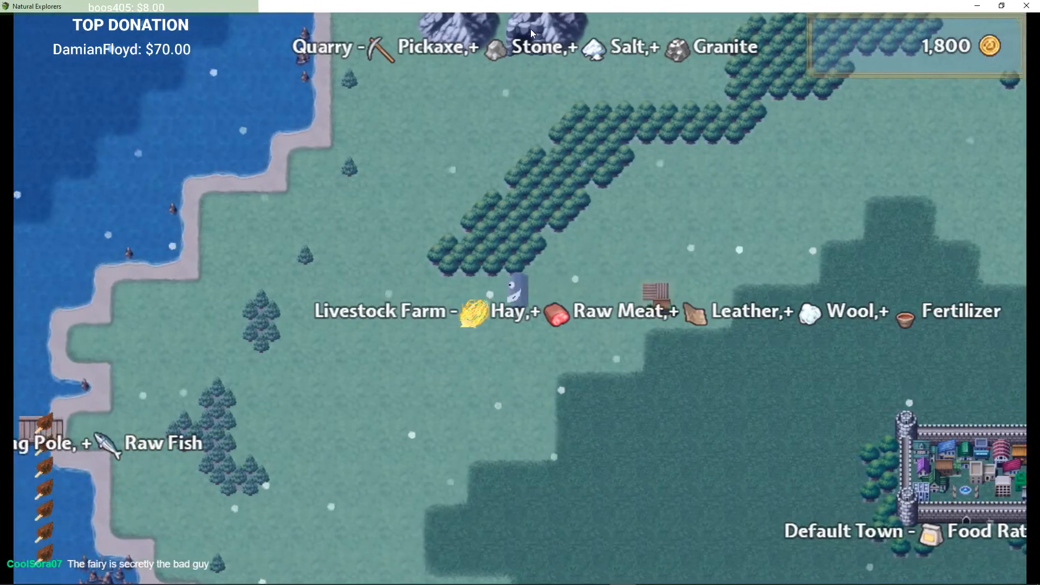
{"action": "key", "text": "Down"}
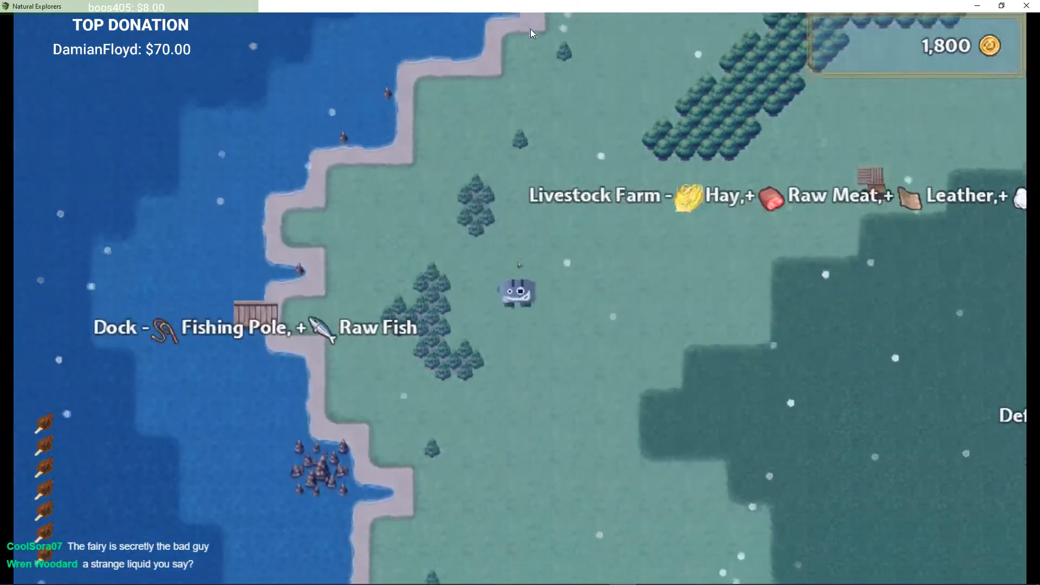
{"action": "key", "text": "Left"}
{"action": "key", "text": "Left"}
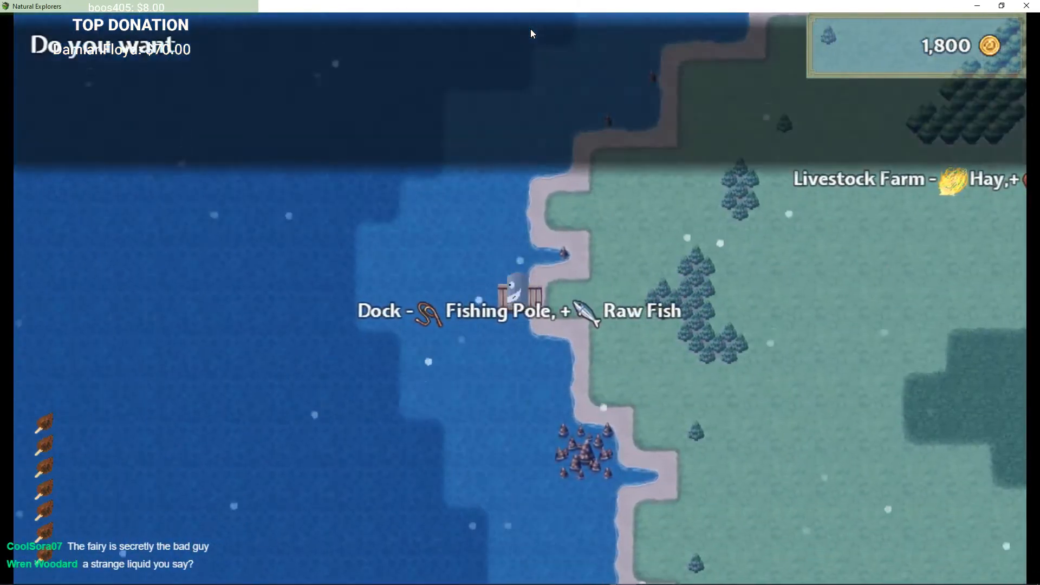
{"action": "key", "text": "Return"}
{"action": "key", "text": "Right"}
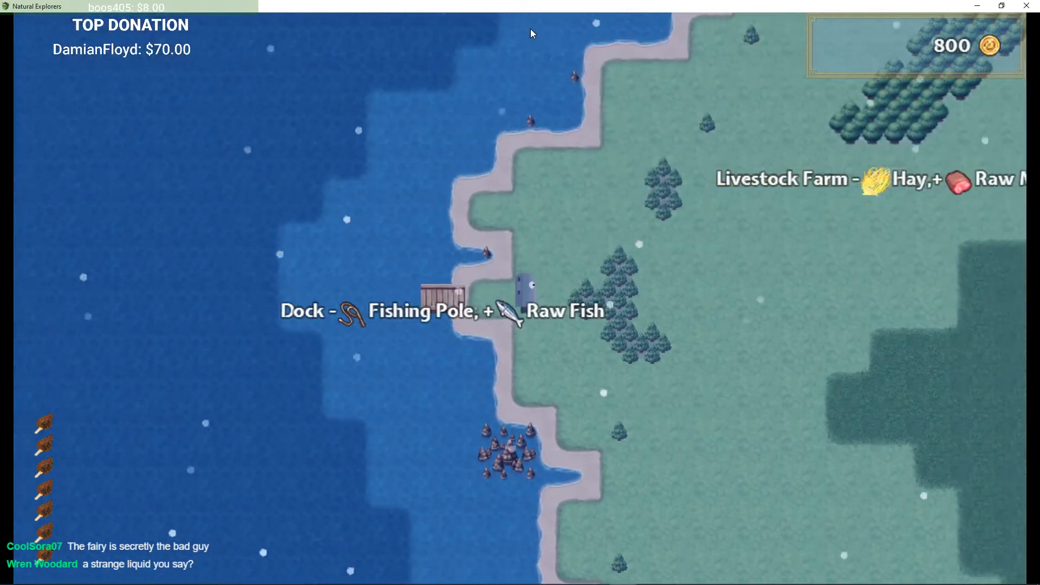
{"action": "key", "text": "Down"}
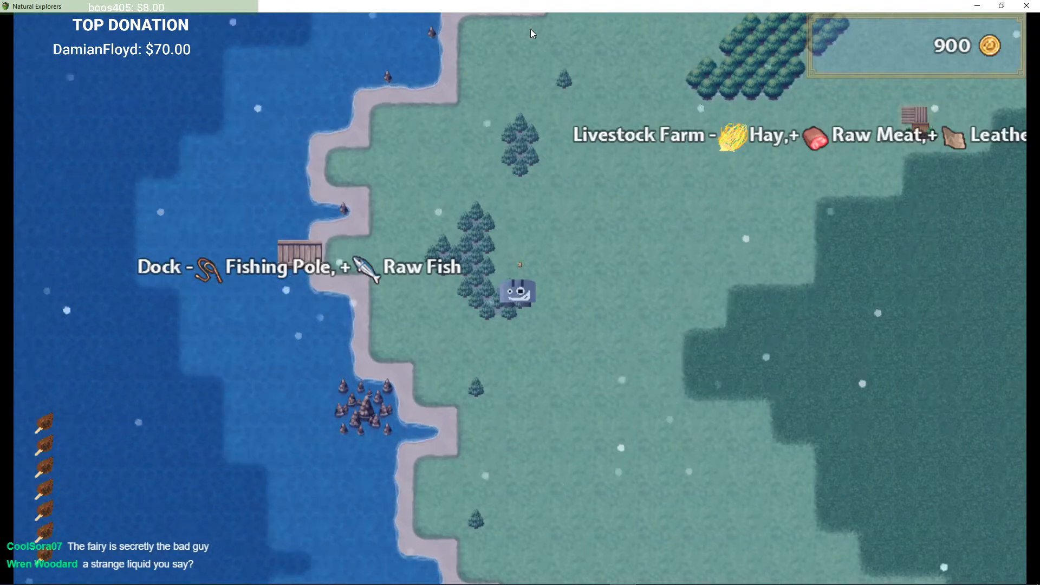
Step: Walk east past Default Town on the world map and enter Your Village
{"action": "key", "text": "Right"}
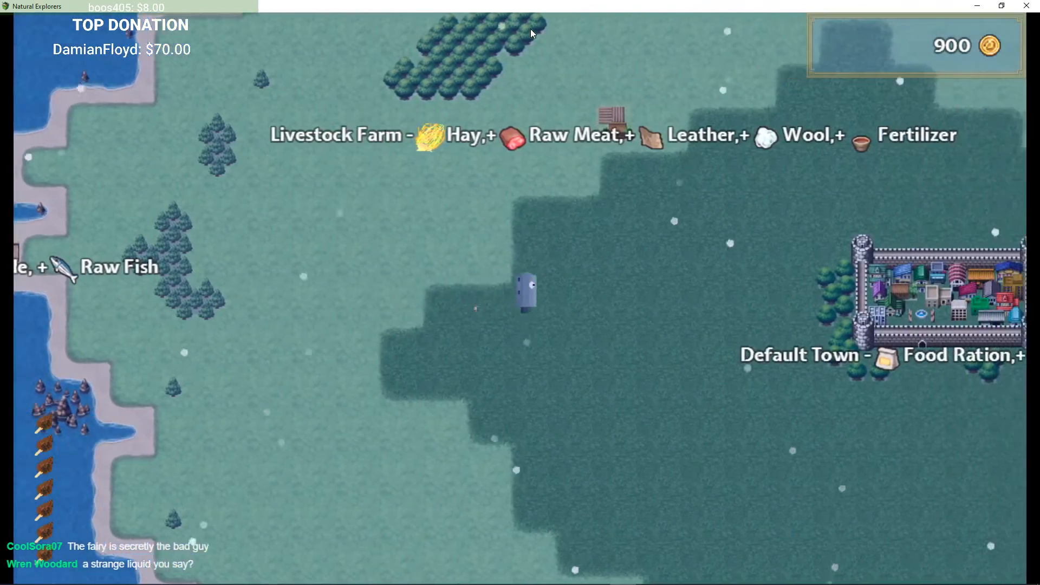
{"action": "key", "text": "Right"}
{"action": "key", "text": "Down"}
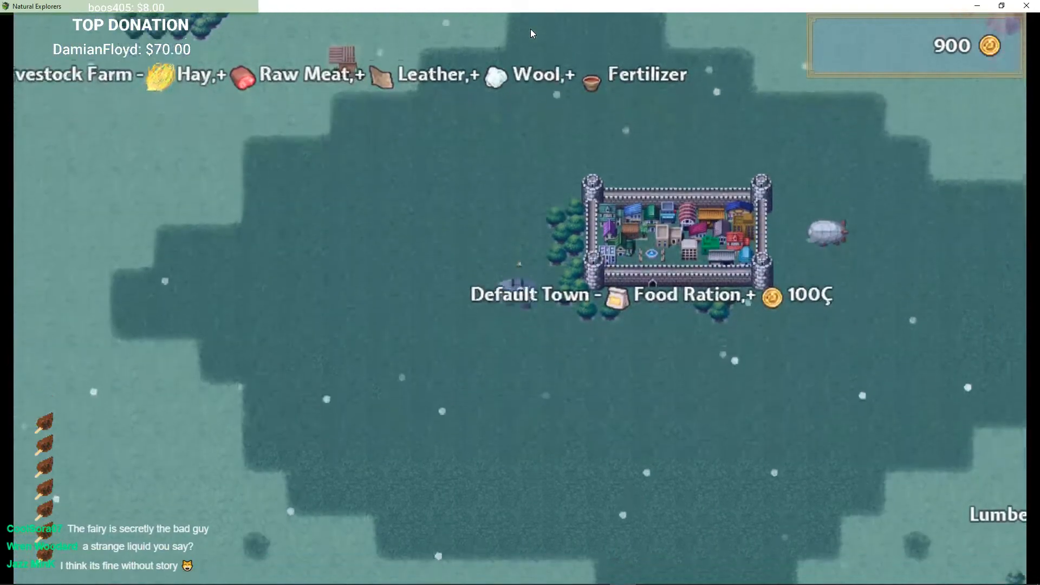
{"action": "key", "text": "Right"}
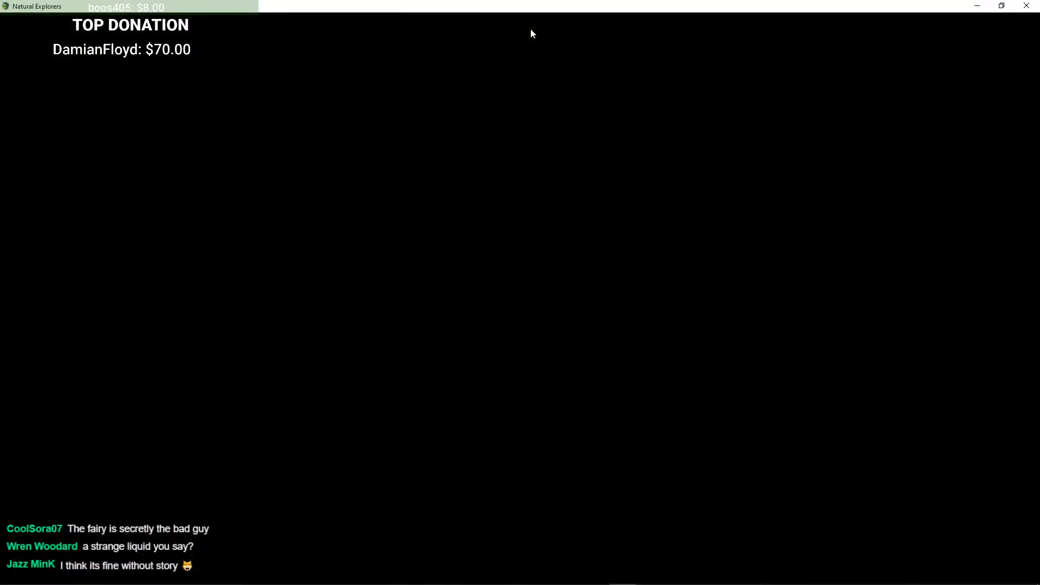
{"action": "key", "text": "Up"}
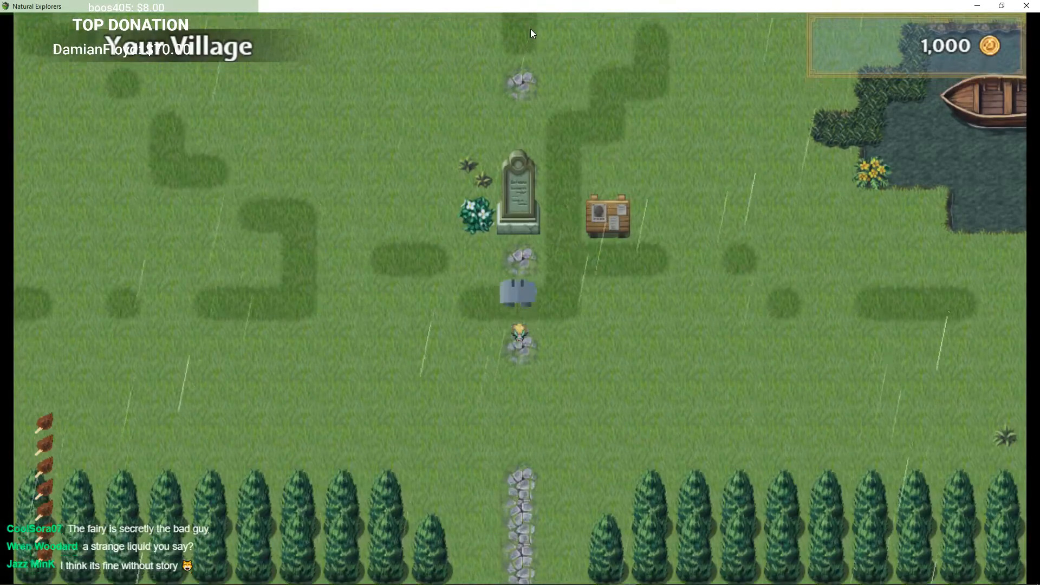
Step: Walk to Shoozish the cupcake vendor, talk to him, open his shop and leave it again
{"action": "key", "text": "Left"}
{"action": "key", "text": "Up"}
{"action": "key", "text": "Left"}
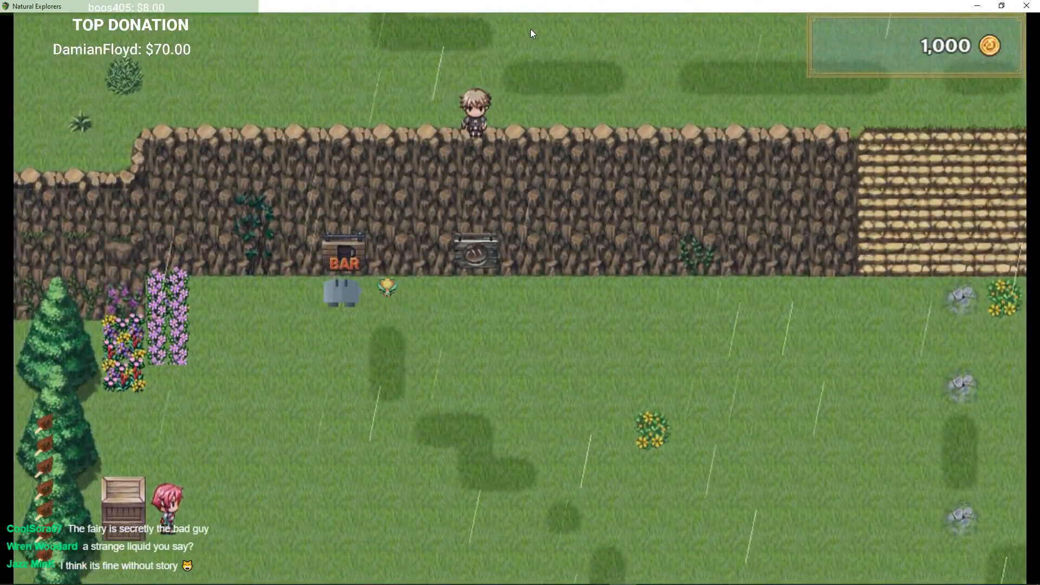
{"action": "key", "text": "Down"}
{"action": "key", "text": "Left"}
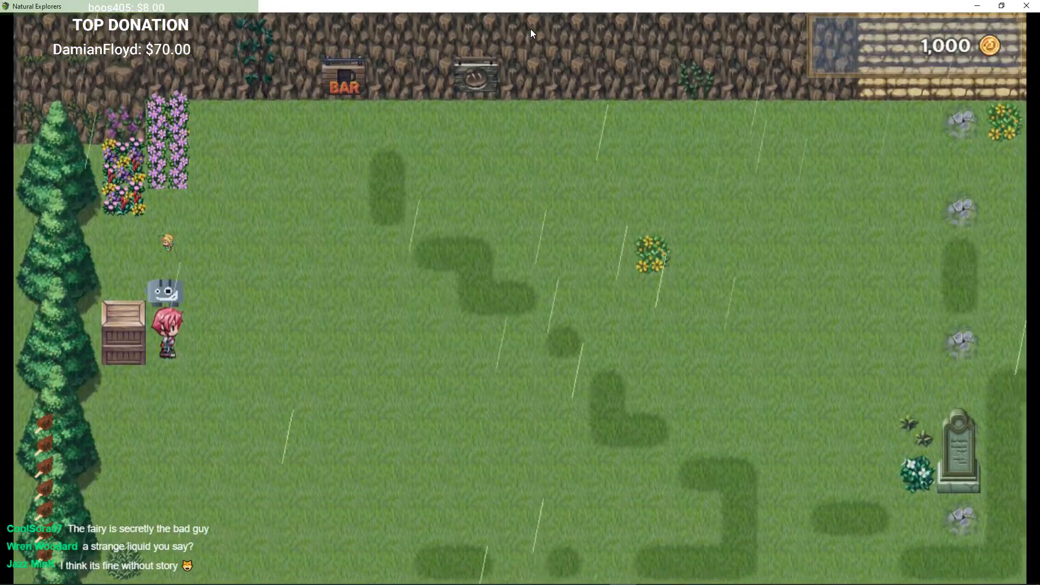
{"action": "key", "text": "Return"}
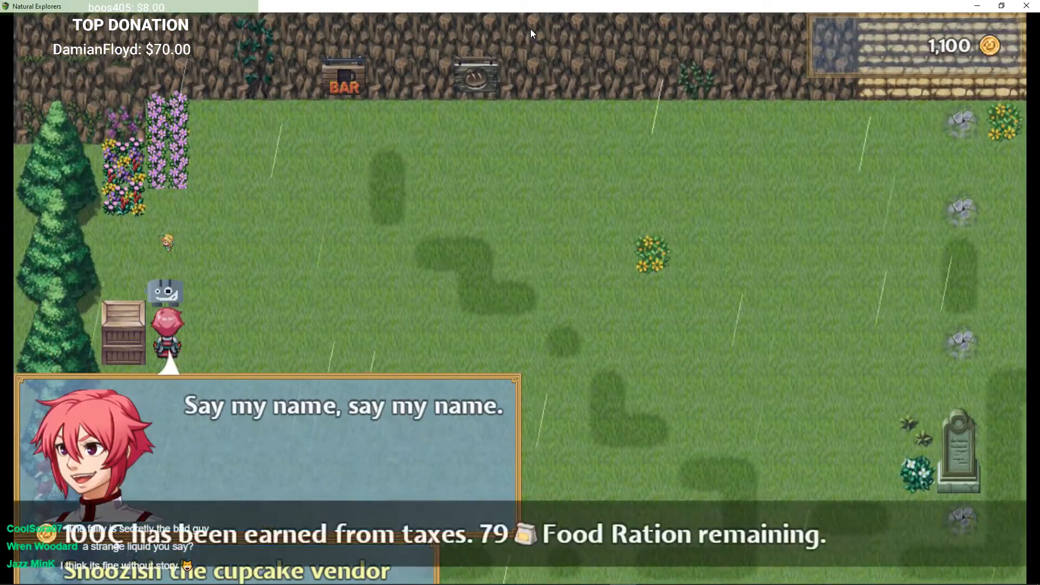
{"action": "key", "text": "Return"}
{"action": "key", "text": "Return"}
{"action": "key", "text": "Escape"}
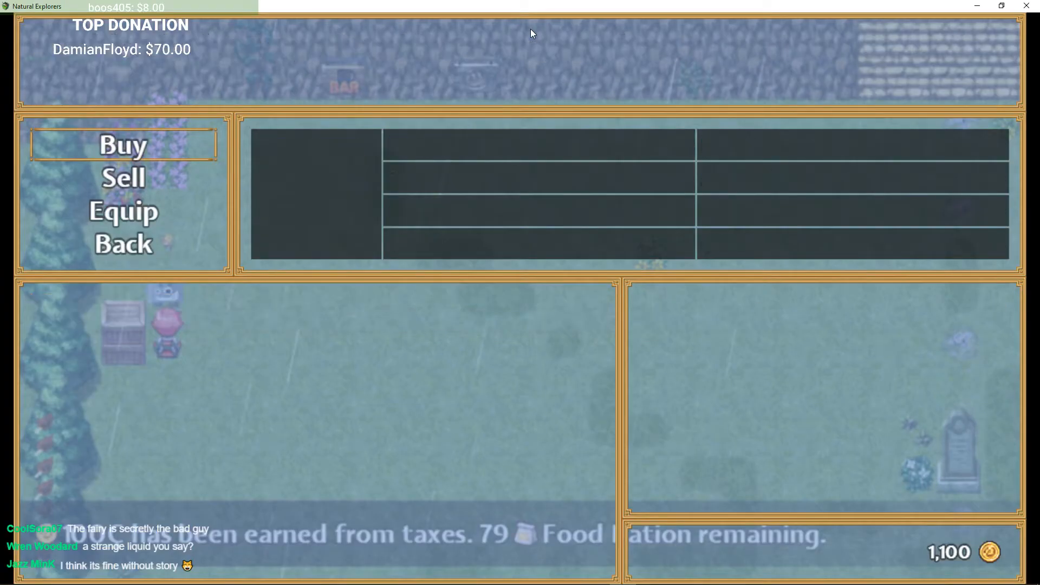
{"action": "key", "text": "Escape"}
Step: Go to the market stall and put the Empowering Gem up for sale, accepting the price entry
{"action": "key", "text": "Right"}
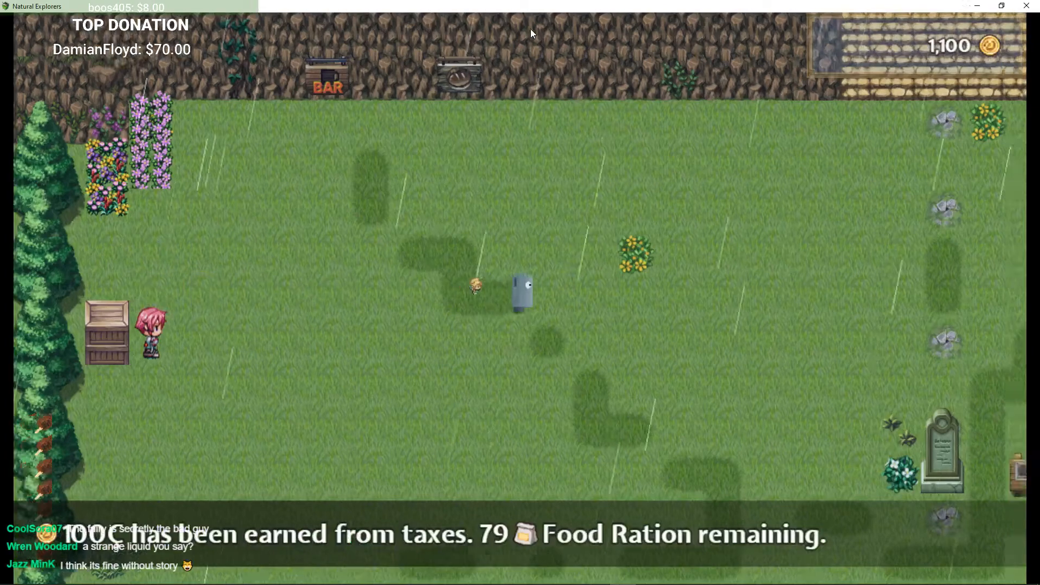
{"action": "key", "text": "Up"}
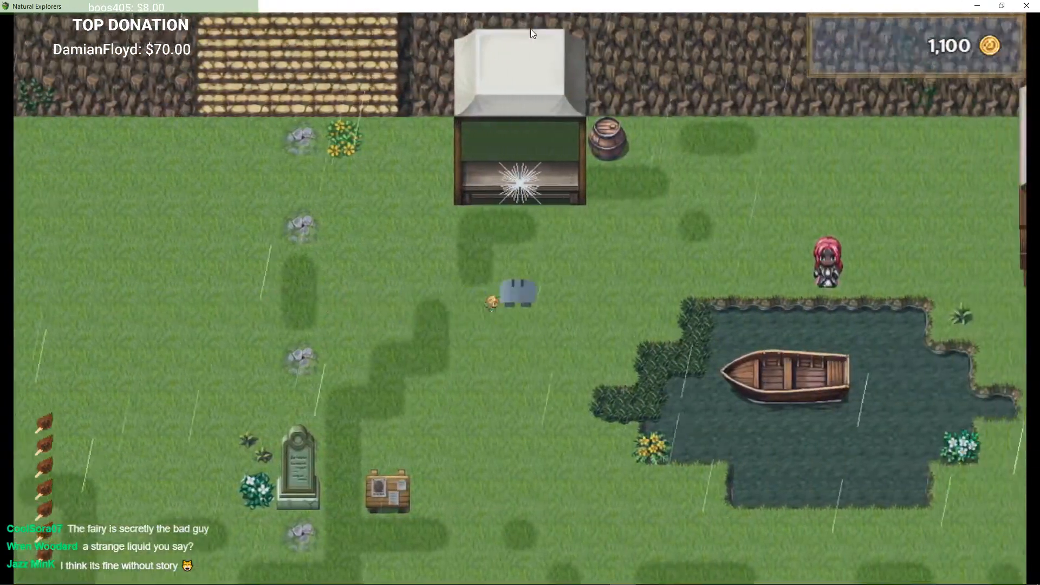
{"action": "key", "text": "Return"}
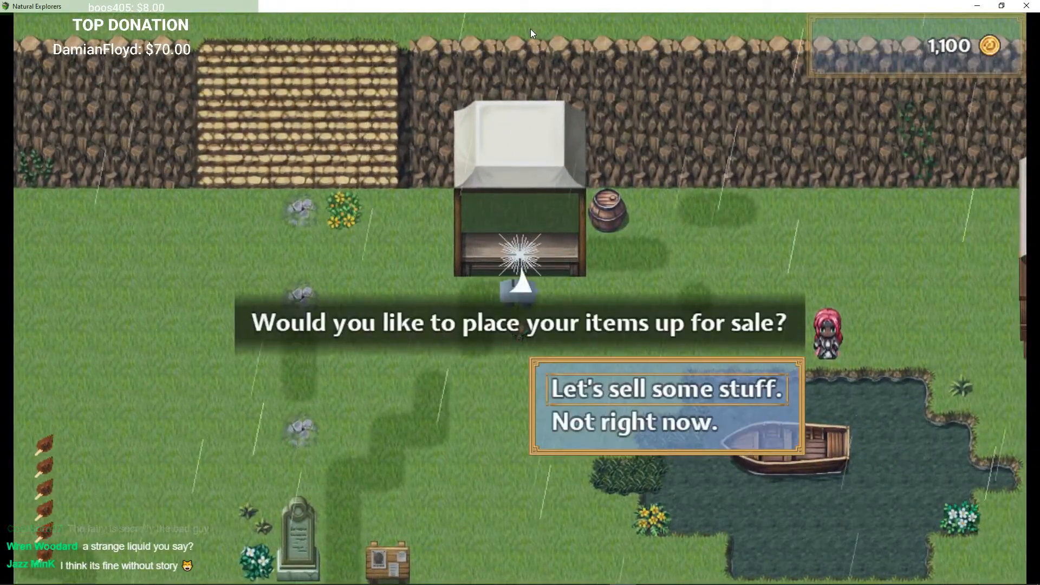
{"action": "key", "text": "Return"}
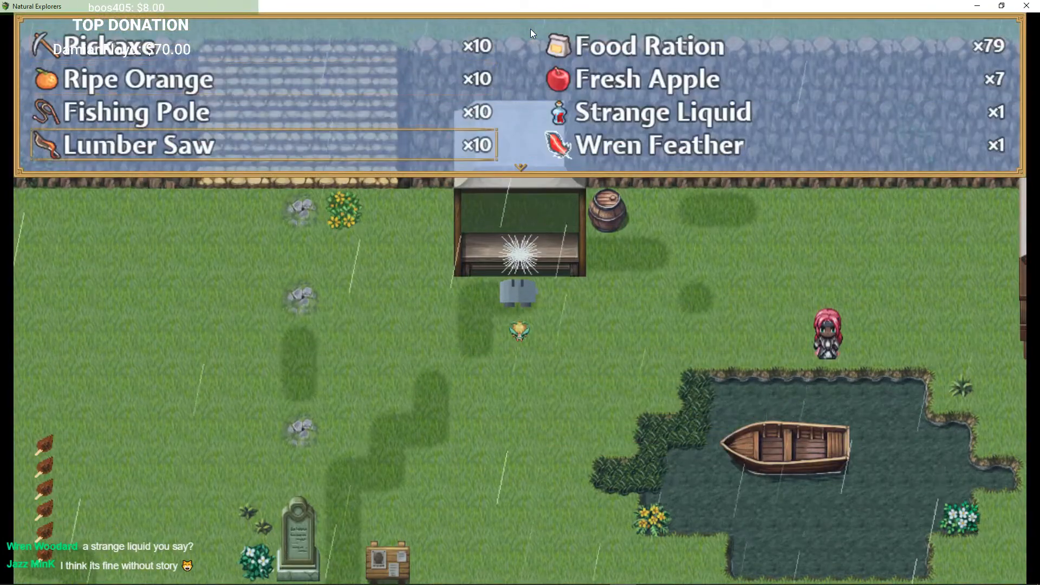
{"action": "key", "text": "Down"}
{"action": "key", "text": "Down"}
{"action": "key", "text": "Return"}
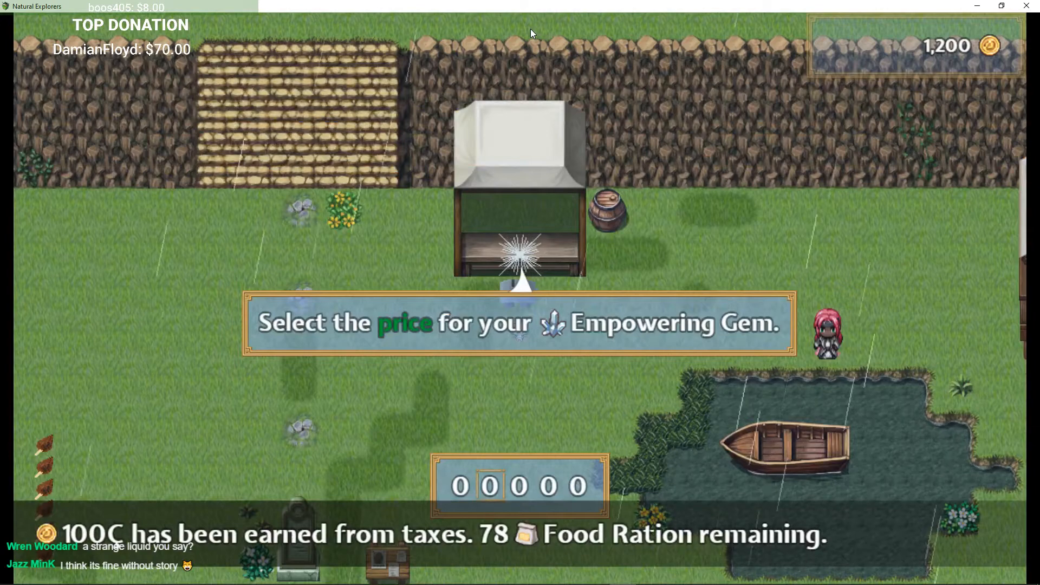
{"action": "key", "text": "Return"}
Step: Try to list the Strange Liquid for sale at the market stall
{"action": "key", "text": "Return"}
{"action": "key", "text": "Return"}
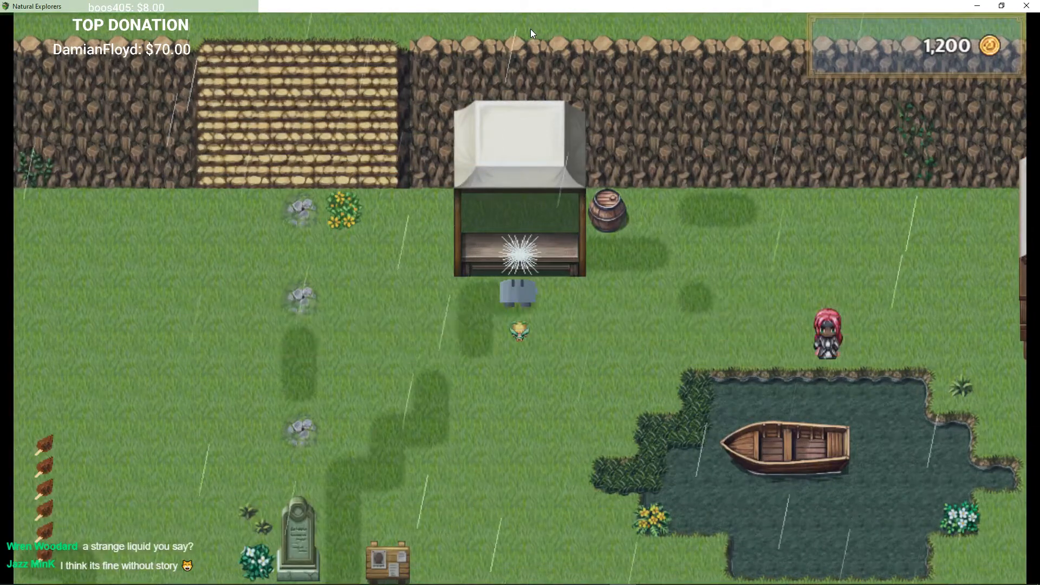
{"action": "key", "text": "Return"}
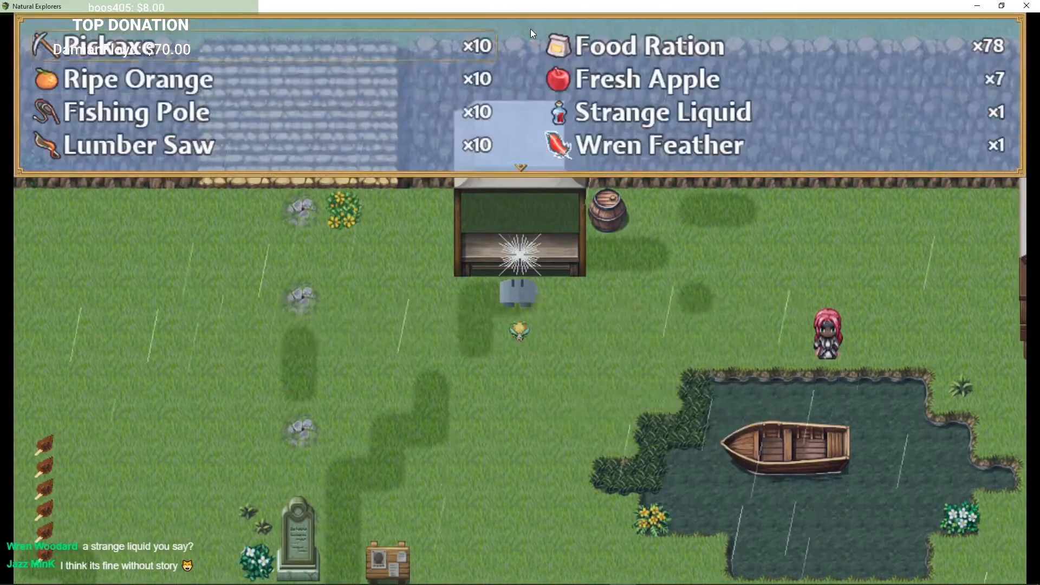
{"action": "key", "text": "Down"}
{"action": "key", "text": "Down"}
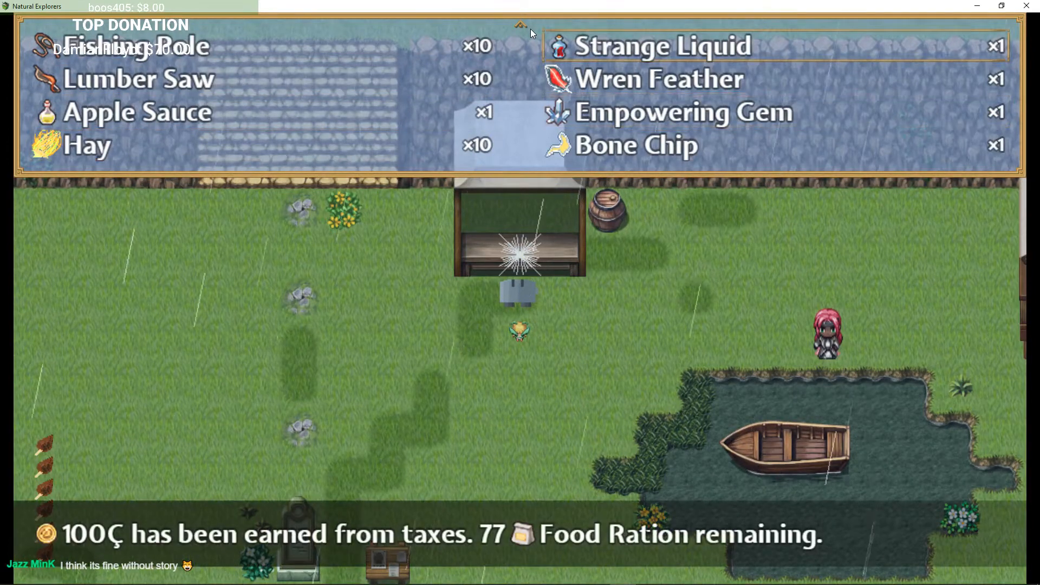
{"action": "key", "text": "Down"}
{"action": "key", "text": "Return"}
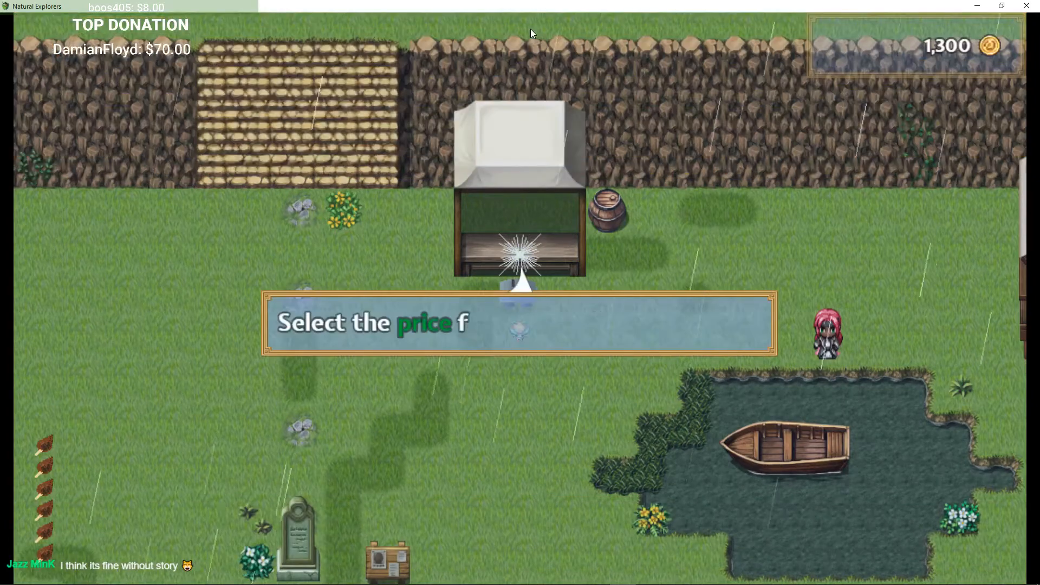
{"action": "key", "text": "Return"}
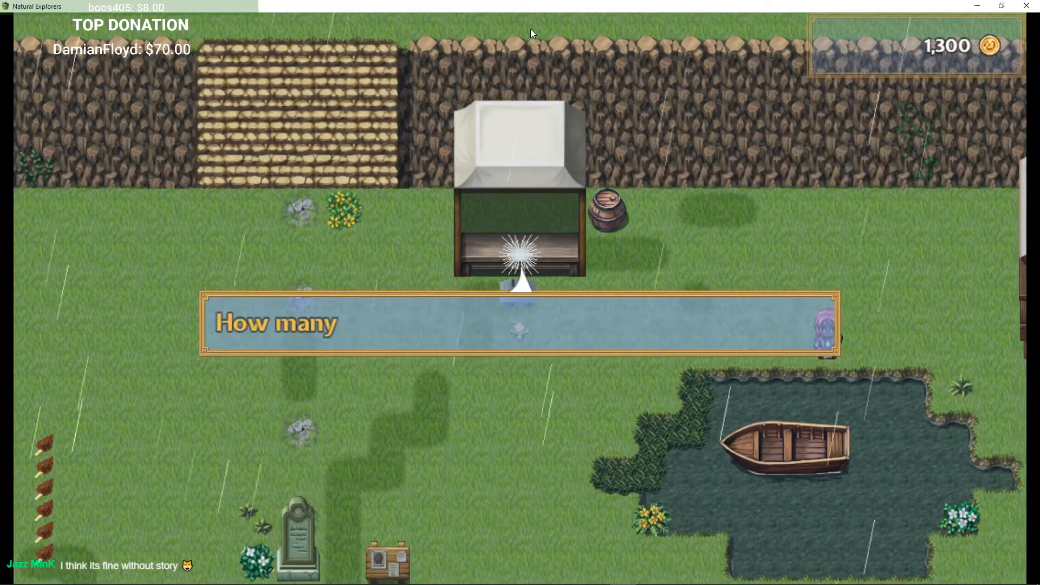
{"action": "key", "text": "Return"}
{"action": "key", "text": "Return"}
Step: Walk to the Travelling Merchant and open his Buy list
{"action": "key", "text": "Right"}
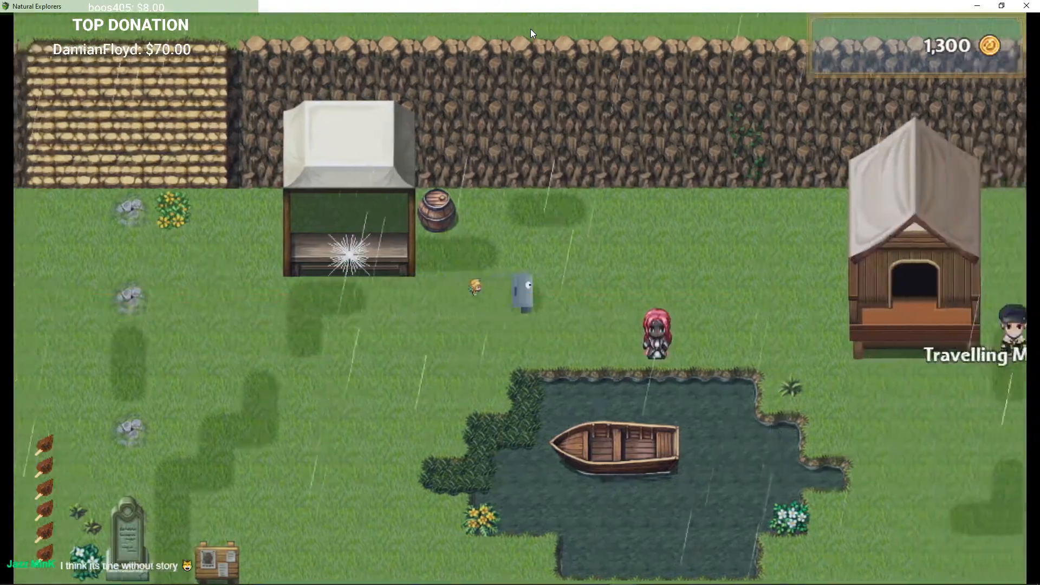
{"action": "key", "text": "Up"}
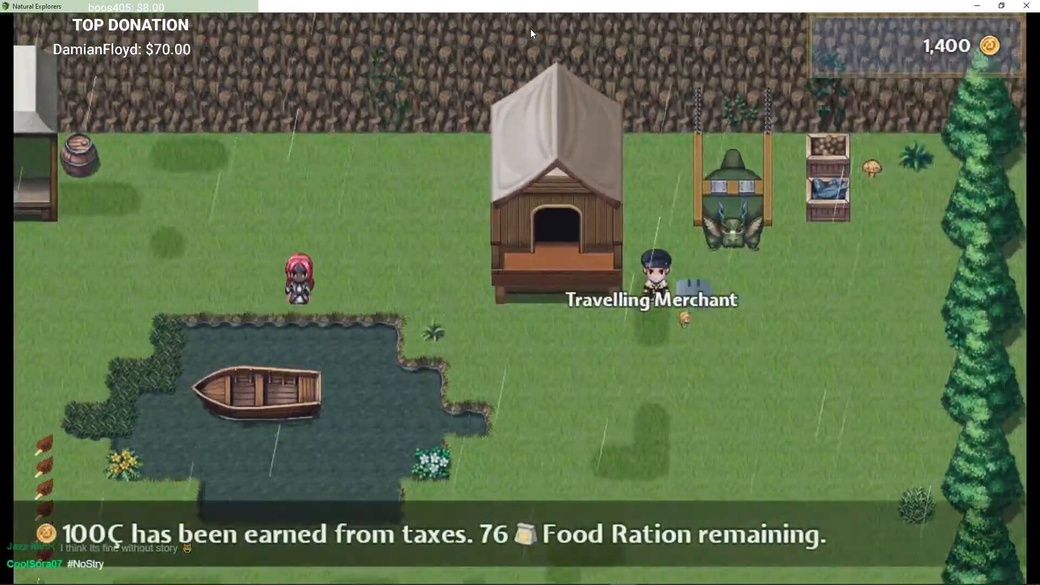
{"action": "key", "text": "Left"}
{"action": "key", "text": "Return"}
Step: Browse the Materials category in the merchant's Sell menu
{"action": "key", "text": "Return"}
{"action": "key", "text": "Return"}
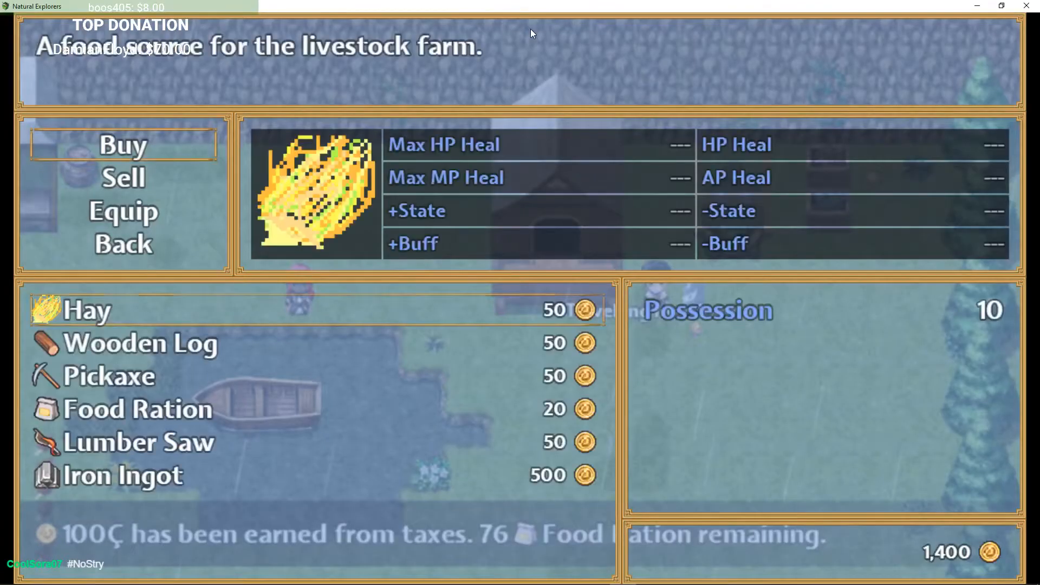
{"action": "key", "text": "Escape"}
{"action": "key", "text": "Down"}
{"action": "key", "text": "Return"}
{"action": "key", "text": "Down"}
{"action": "key", "text": "Down"}
{"action": "key", "text": "Up"}
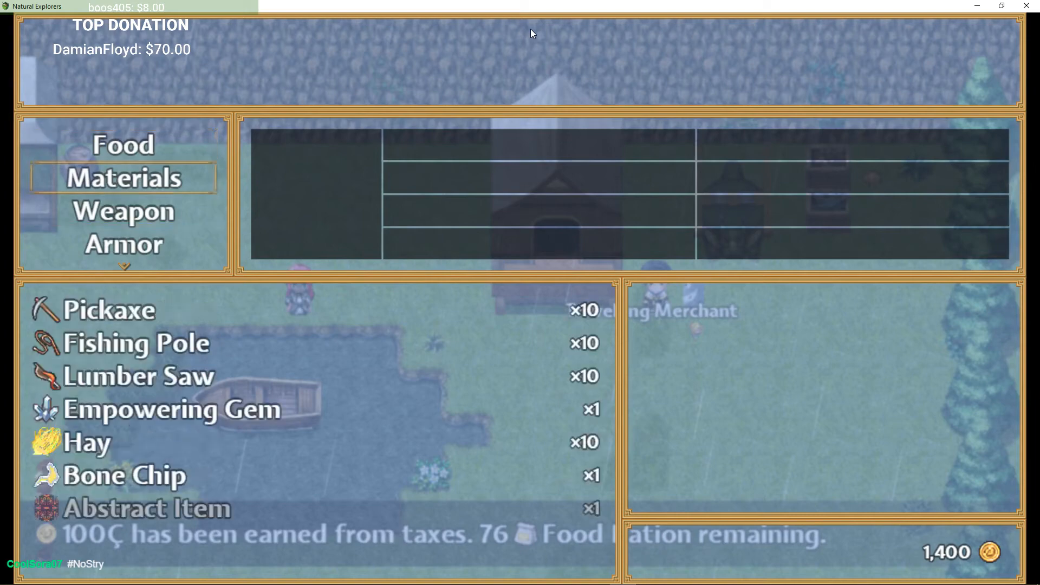
{"action": "key", "text": "Return"}
{"action": "key", "text": "Down"}
{"action": "key", "text": "Down"}
{"action": "key", "text": "Down"}
{"action": "key", "text": "Down"}
{"action": "key", "text": "Down"}
{"action": "key", "text": "Down"}
{"action": "key", "text": "Up"}
{"action": "key", "text": "Up"}
{"action": "key", "text": "Up"}
{"action": "key", "text": "Up"}
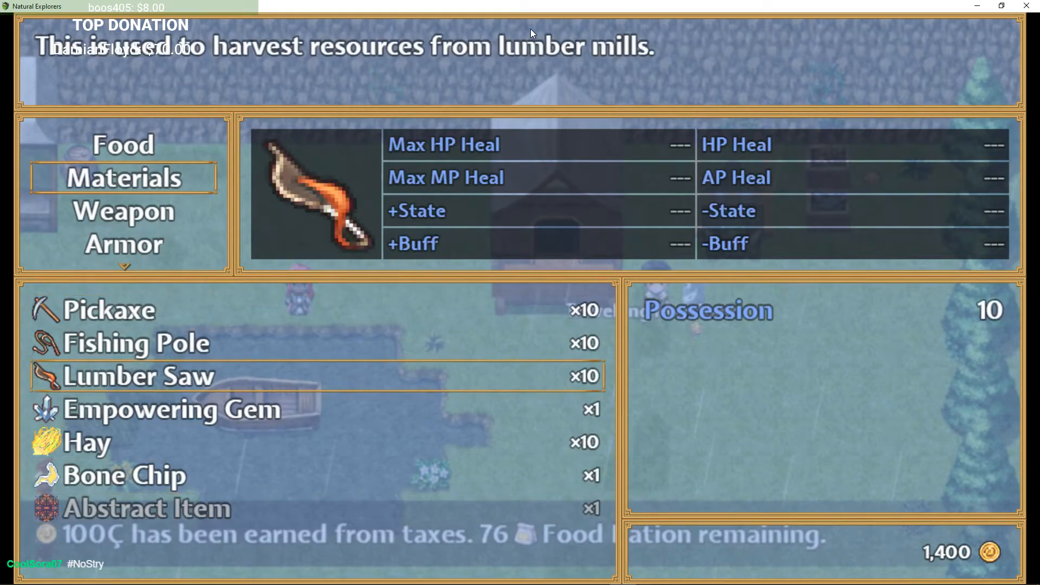
{"action": "key", "text": "Escape"}
Step: Check the Strange Liquid's sell offer in the Food category, then cancel out of the shop
{"action": "key", "text": "Up"}
{"action": "key", "text": "Return"}
{"action": "key", "text": "Down"}
{"action": "key", "text": "Down"}
{"action": "key", "text": "Down"}
{"action": "key", "text": "Down"}
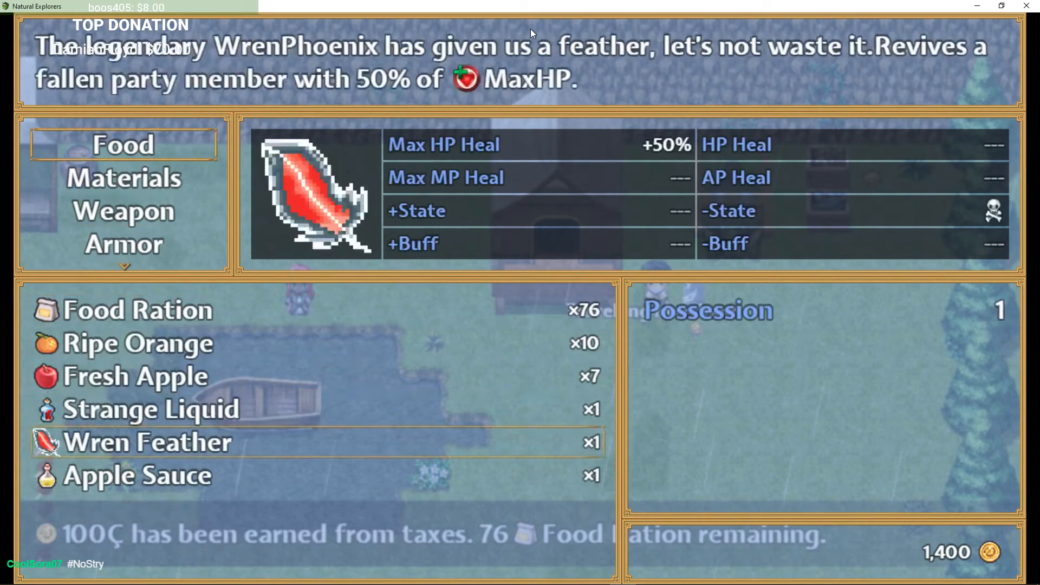
{"action": "key", "text": "Up"}
{"action": "key", "text": "Return"}
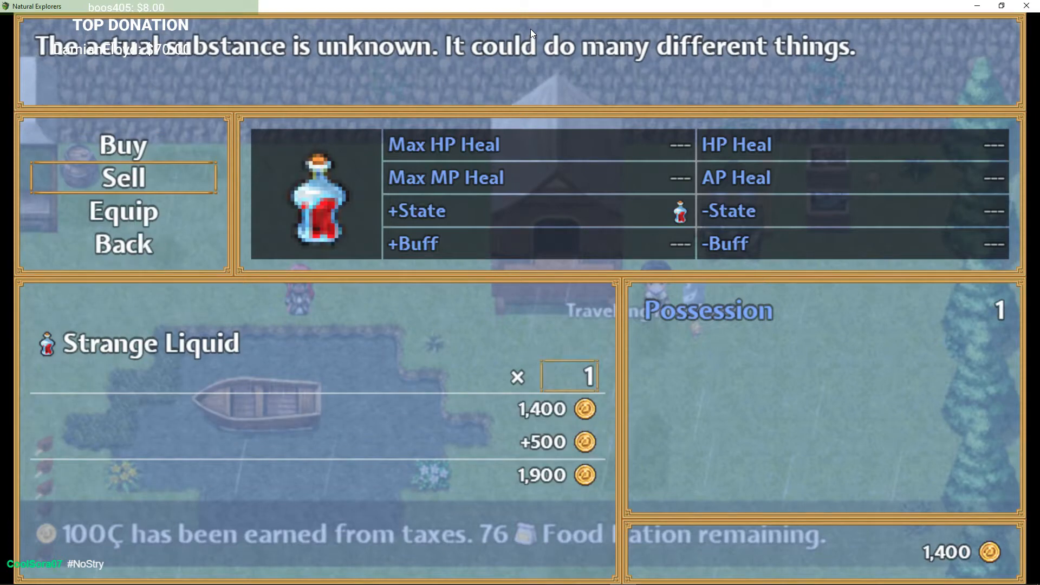
{"action": "key", "text": "Escape"}
{"action": "key", "text": "Escape"}
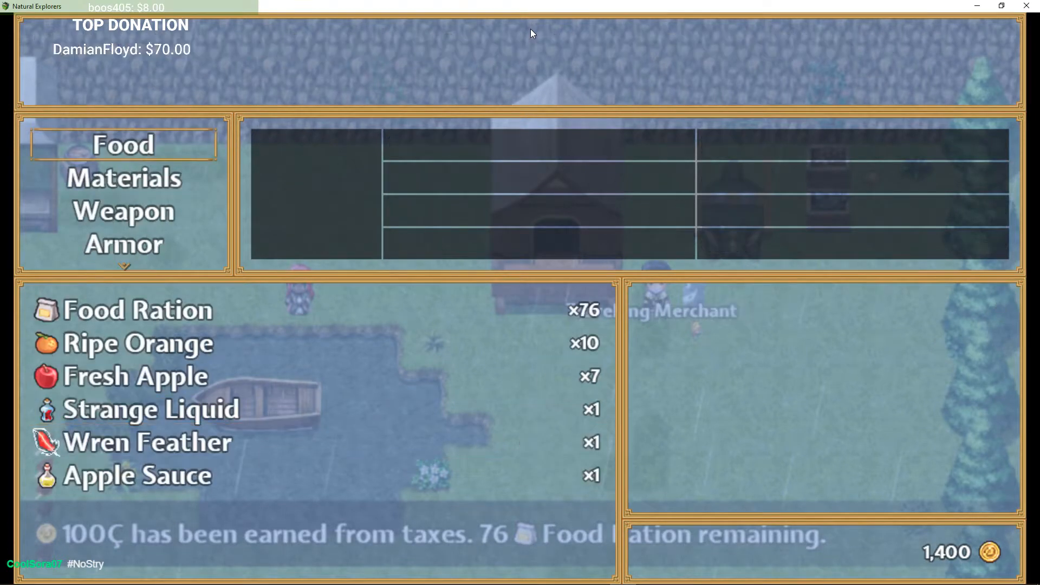
{"action": "key", "text": "Escape"}
{"action": "key", "text": "Left"}
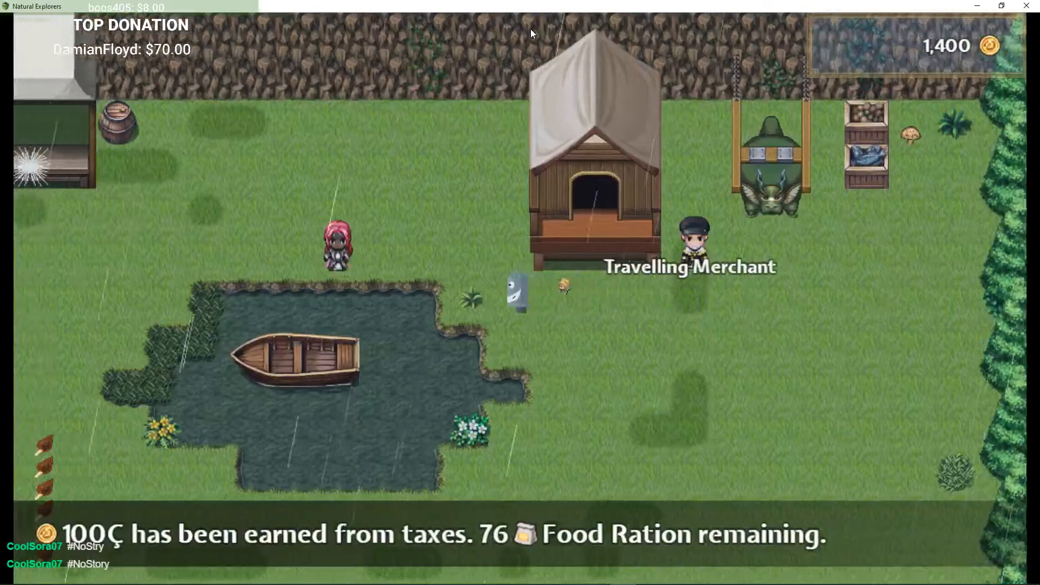
Step: Return to the market stall and put the Strange Liquid up for sale at 2000Ç
{"action": "key", "text": "Up"}
{"action": "key", "text": "Return"}
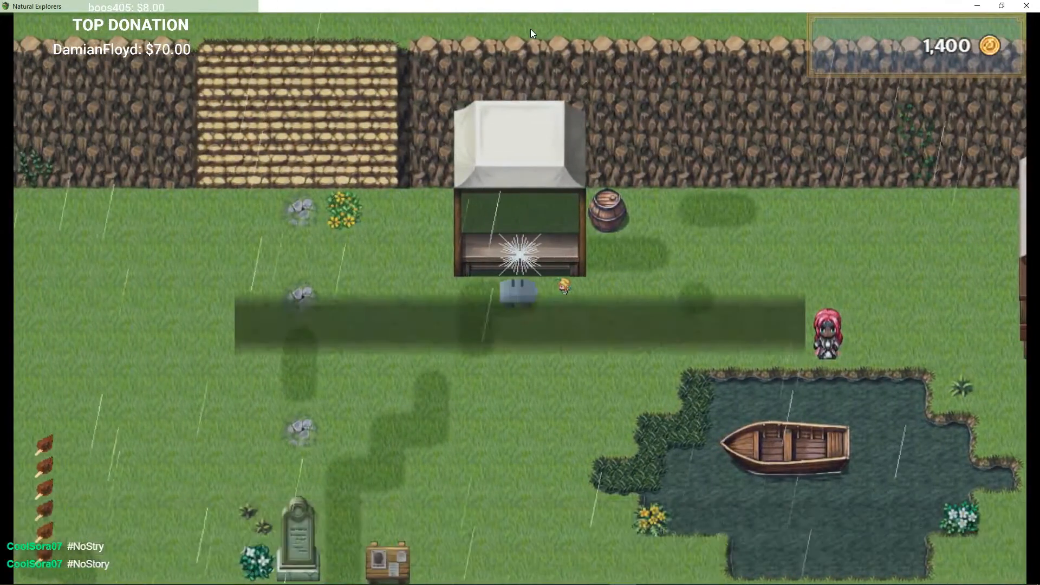
{"action": "key", "text": "Return"}
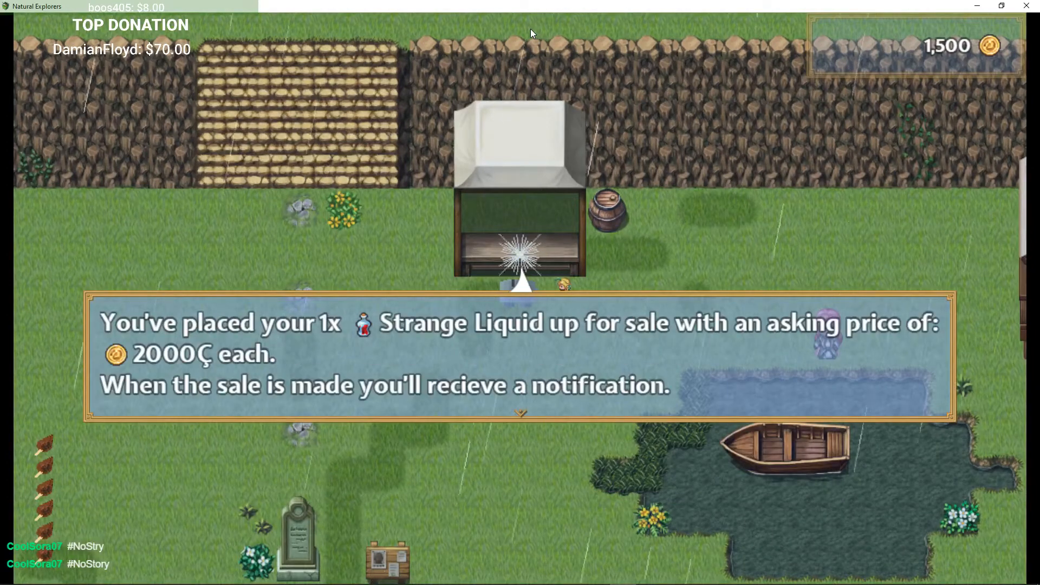
{"action": "key", "text": "Return"}
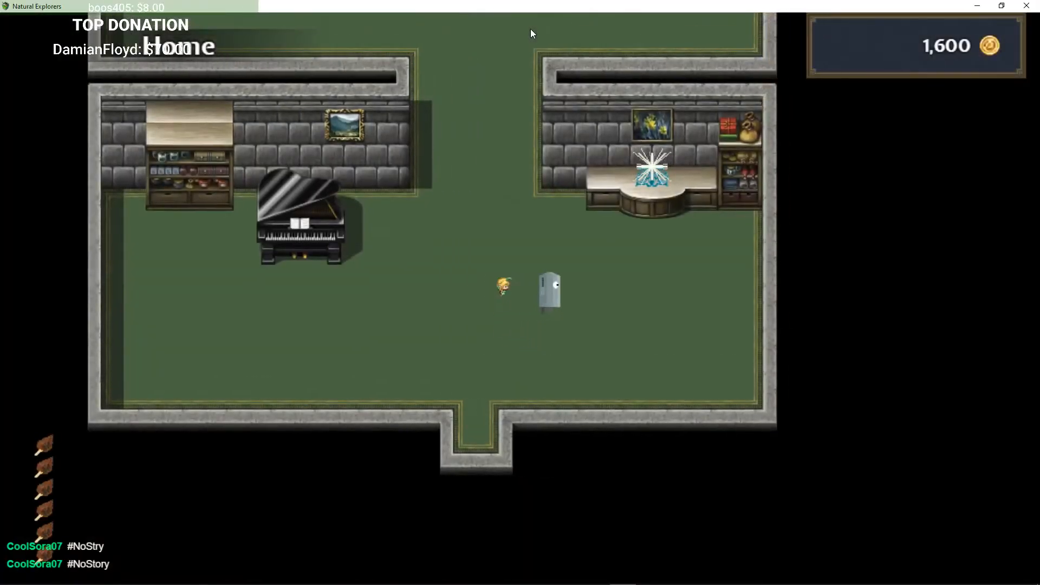
Step: Use the enchantment table at Home, pick the Empowering Gem, and cancel the item choice
{"action": "key", "text": "Right"}
{"action": "key", "text": "Up"}
{"action": "key", "text": "Return"}
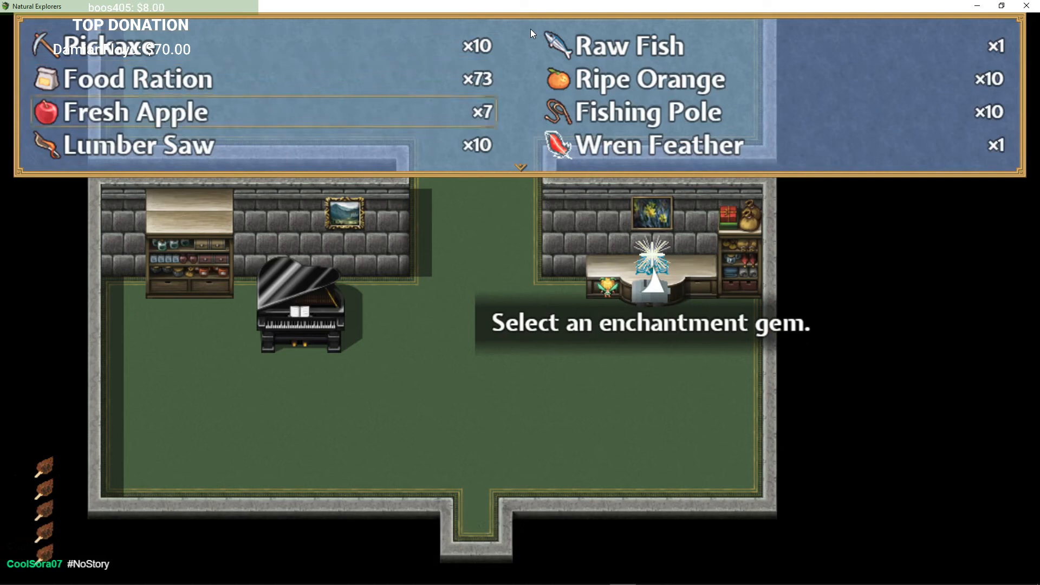
{"action": "key", "text": "Down"}
{"action": "key", "text": "Down"}
{"action": "key", "text": "Down"}
{"action": "key", "text": "Right"}
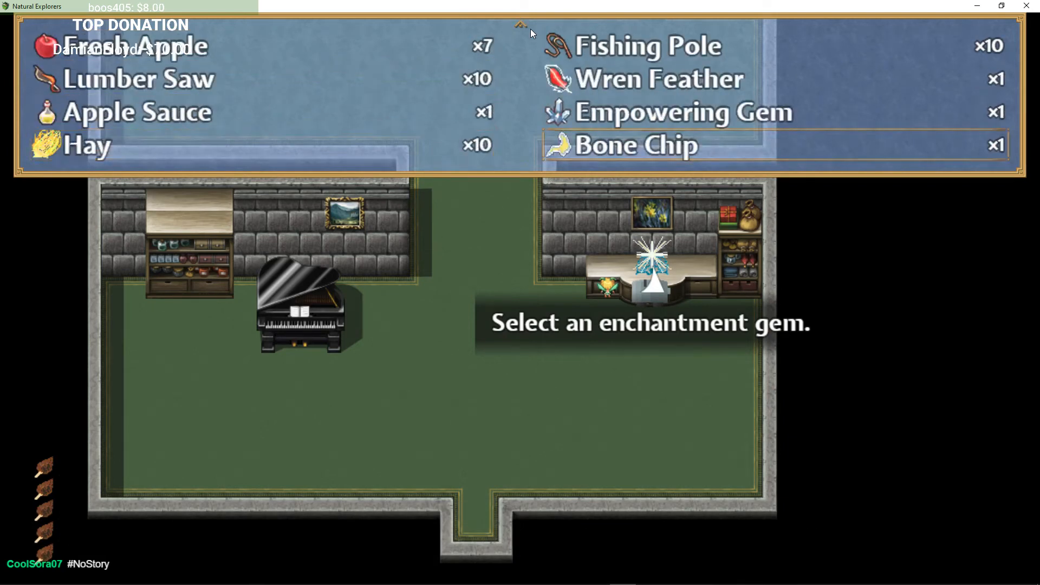
{"action": "key", "text": "Up"}
{"action": "key", "text": "Return"}
{"action": "key", "text": "Return"}
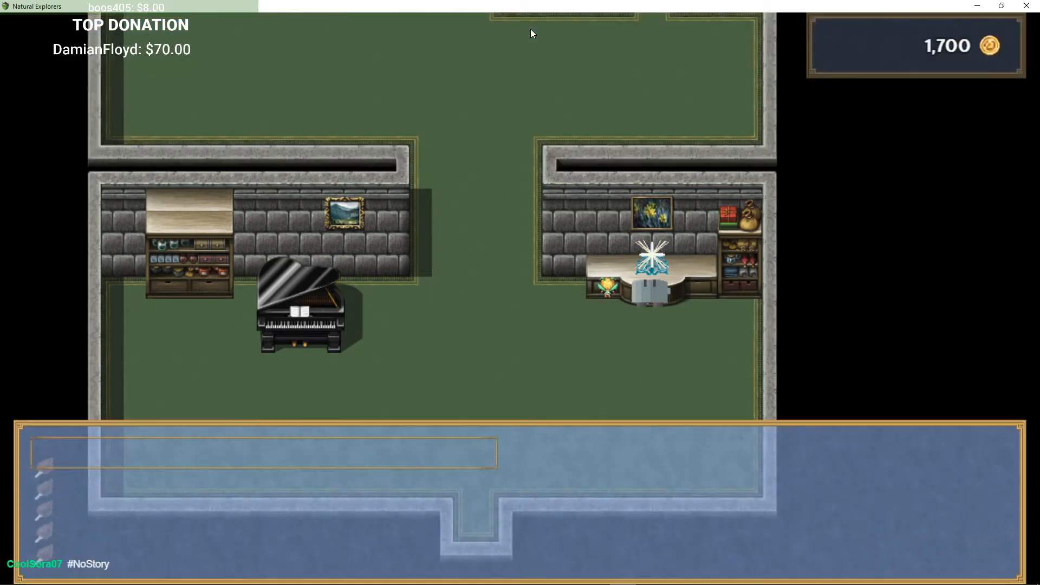
{"action": "key", "text": "Escape"}
Step: Open the Explorer's Equip screen to review the current gear, then back out of the menu
{"action": "key", "text": "Down"}
{"action": "key", "text": "Escape"}
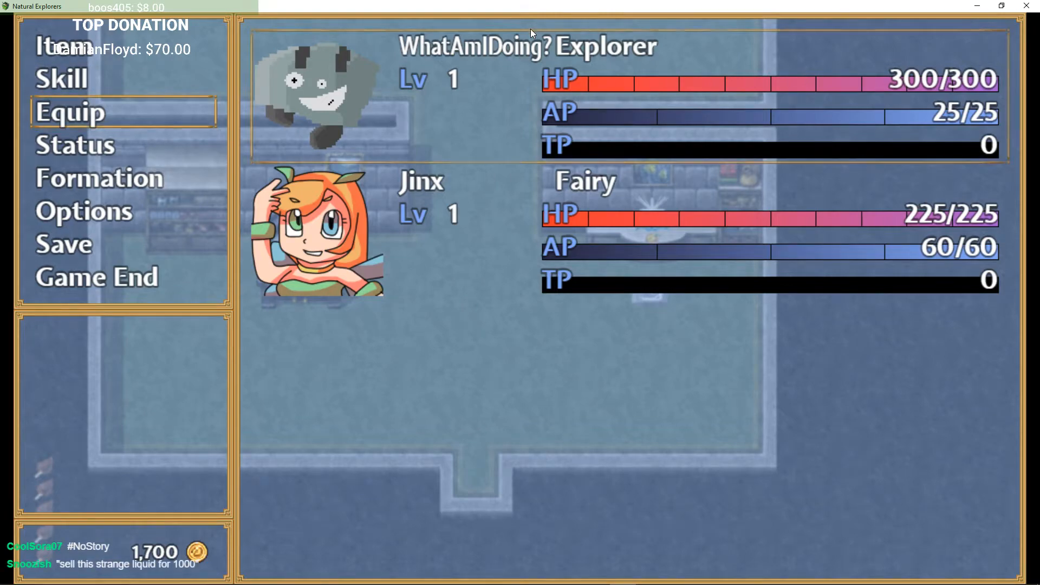
{"action": "key", "text": "Return"}
Step: Use the enchantment table to upgrade the Light Blade to Light Blade[Lv2] with a gem
{"action": "key", "text": "Return"}
{"action": "key", "text": "Return"}
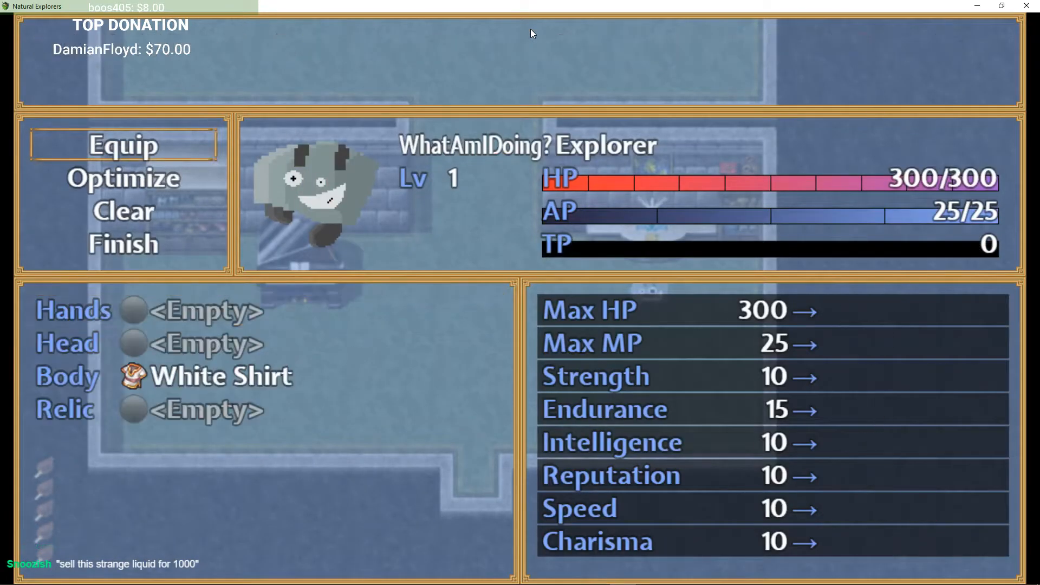
{"action": "key", "text": "Escape"}
{"action": "key", "text": "Escape"}
{"action": "key", "text": "Return"}
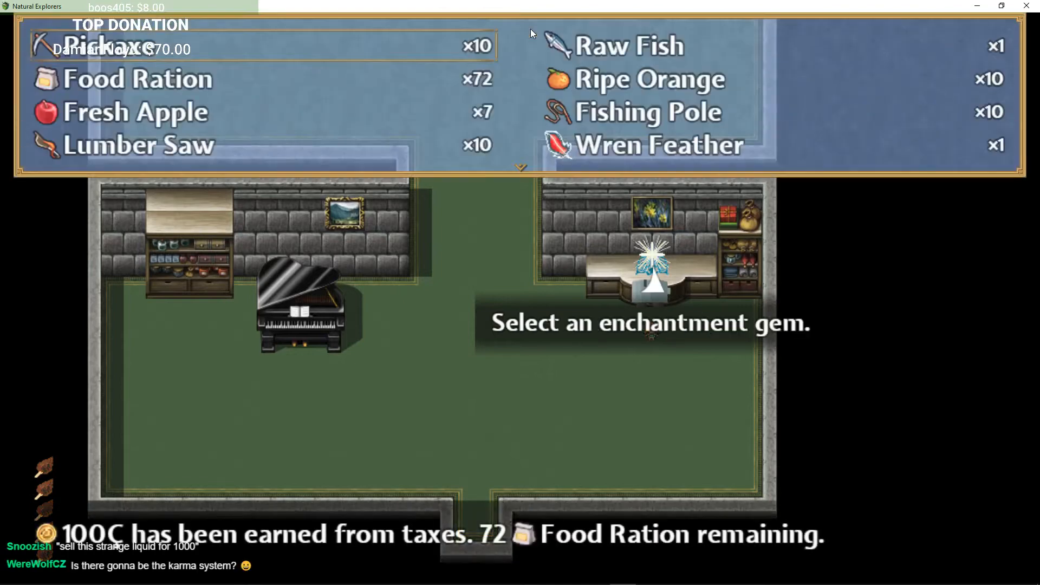
{"action": "key", "text": "Down"}
{"action": "key", "text": "Right"}
{"action": "key", "text": "Return"}
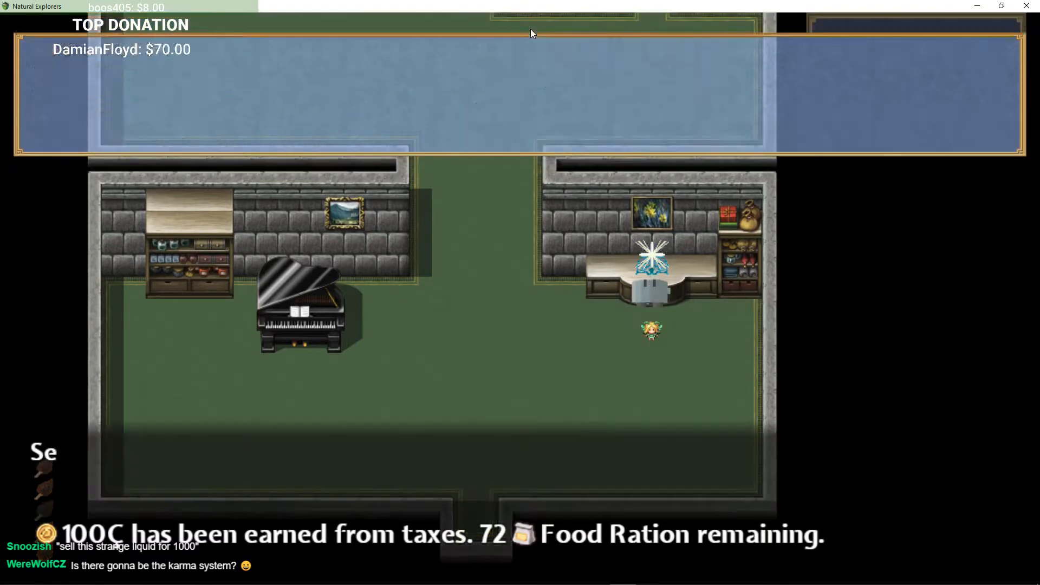
{"action": "key", "text": "Return"}
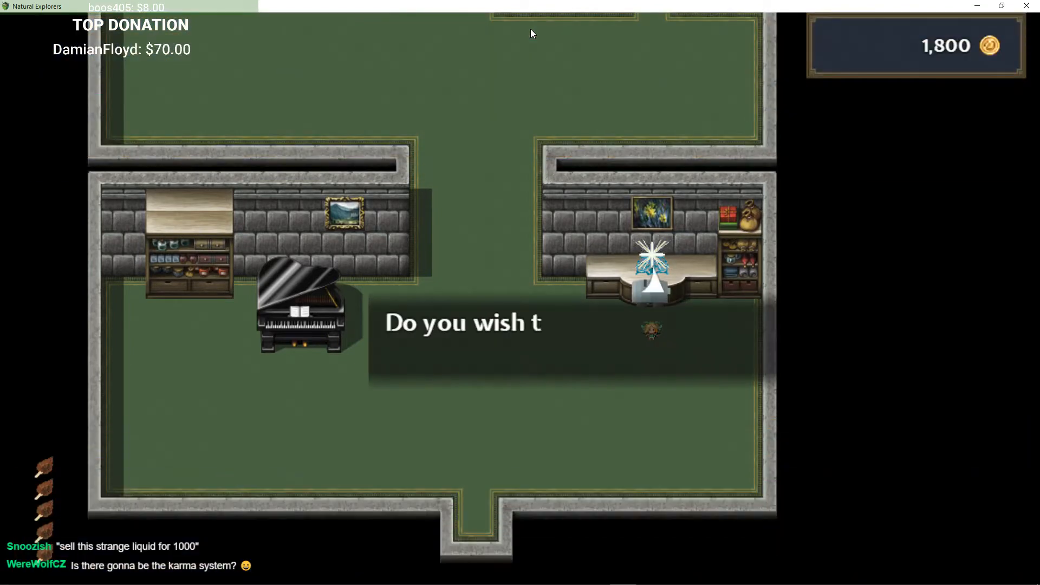
{"action": "key", "text": "Return"}
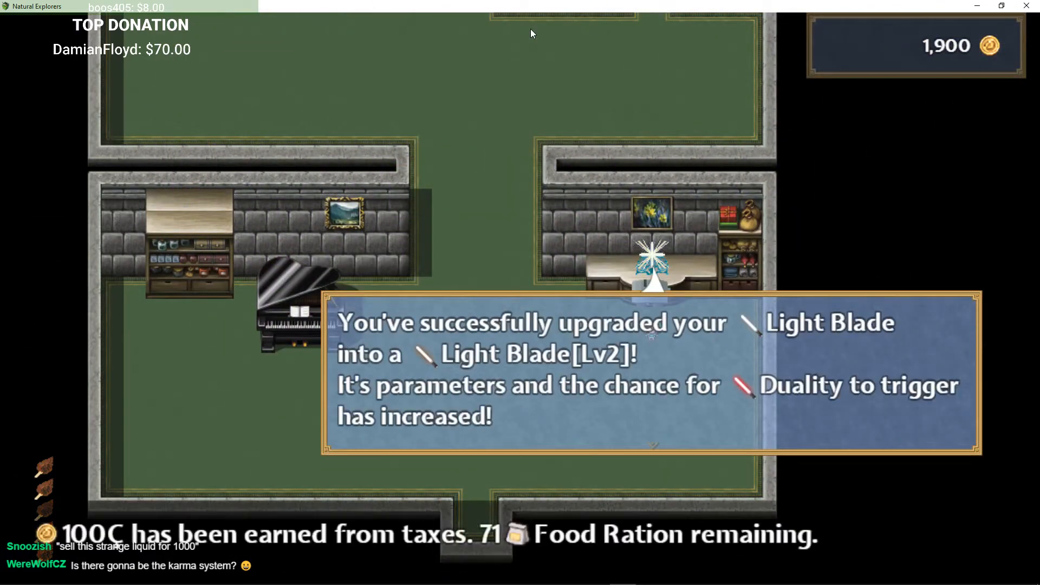
{"action": "key", "text": "Return"}
Step: Review Light Blade[Lv2] for the Explorer's Hands slot in the Equip screen, then close the menu
{"action": "key", "text": "Escape"}
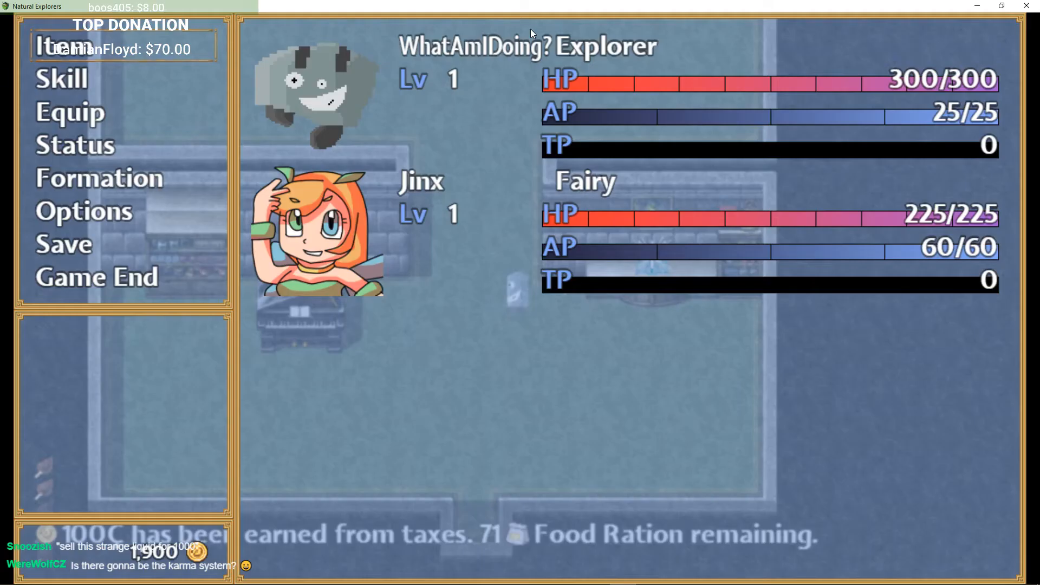
{"action": "key", "text": "Return"}
{"action": "key", "text": "Return"}
{"action": "key", "text": "Return"}
{"action": "key", "text": "Return"}
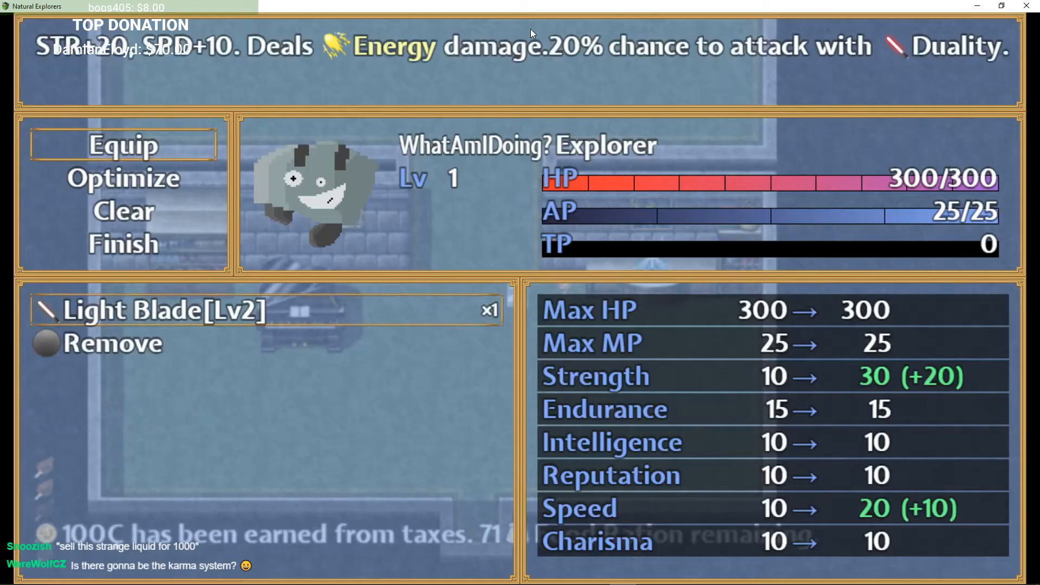
{"action": "key", "text": "Escape"}
{"action": "key", "text": "Escape"}
{"action": "key", "text": "Escape"}
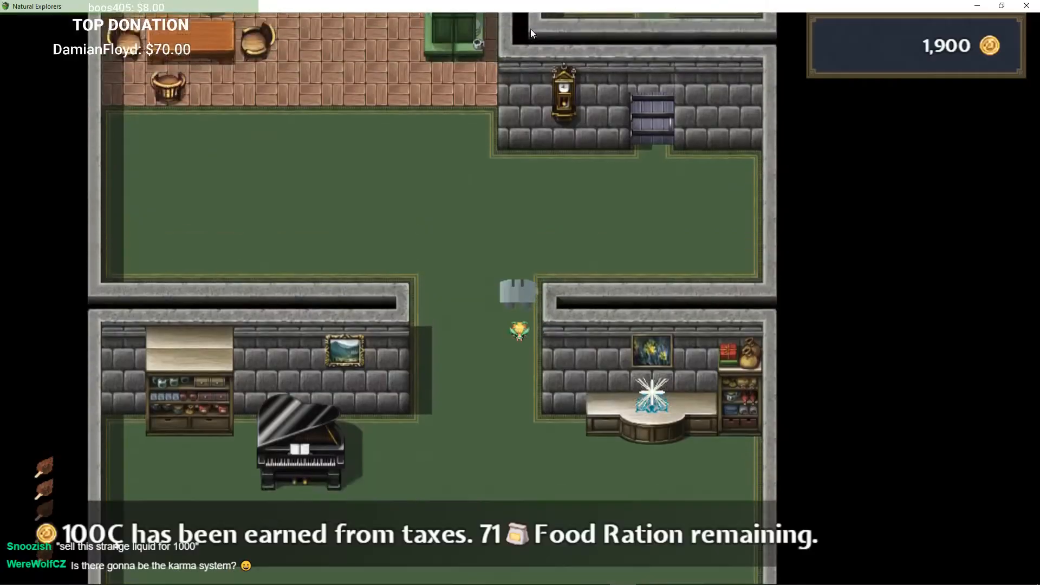
Step: Walk through the house and out the front door into the village
{"action": "key", "text": "Left"}
{"action": "key", "text": "Up"}
{"action": "key", "text": "Left"}
{"action": "key", "text": "Up"}
{"action": "key", "text": "Right"}
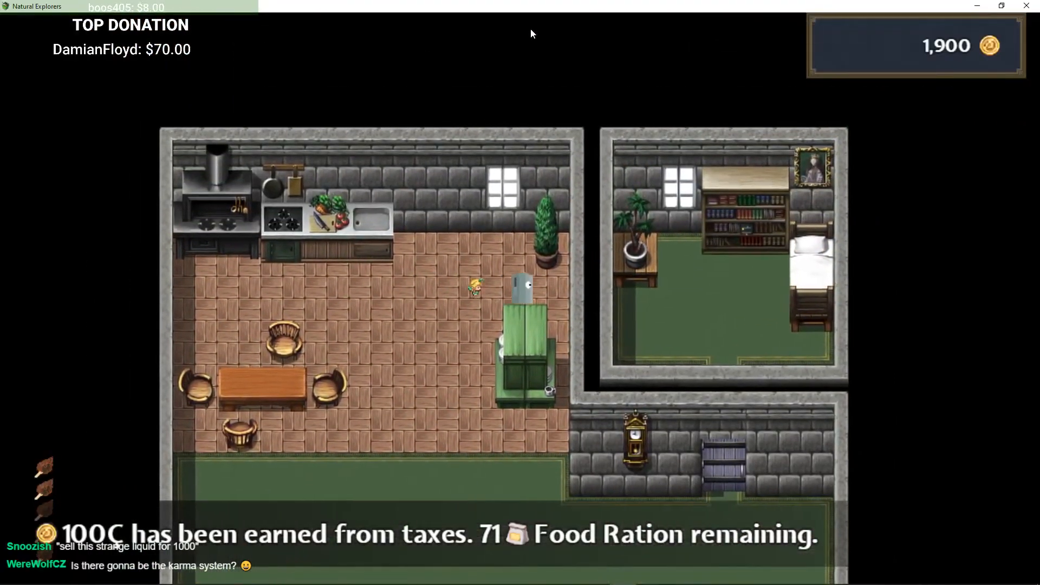
{"action": "key", "text": "Left"}
{"action": "key", "text": "Down"}
{"action": "key", "text": "Down"}
{"action": "key", "text": "Right"}
{"action": "key", "text": "Down"}
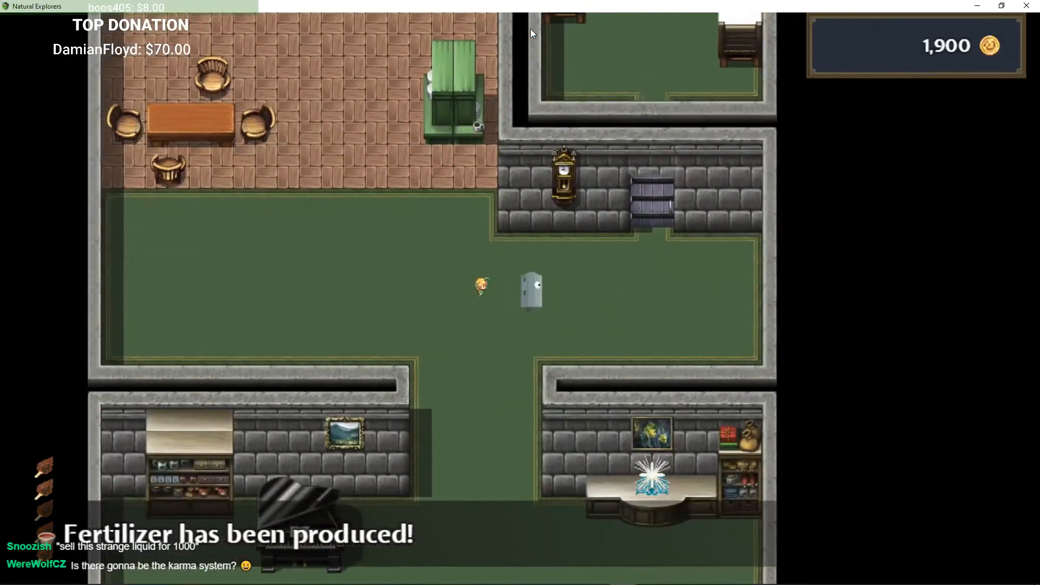
{"action": "key", "text": "Right"}
{"action": "key", "text": "Left"}
{"action": "key", "text": "Down"}
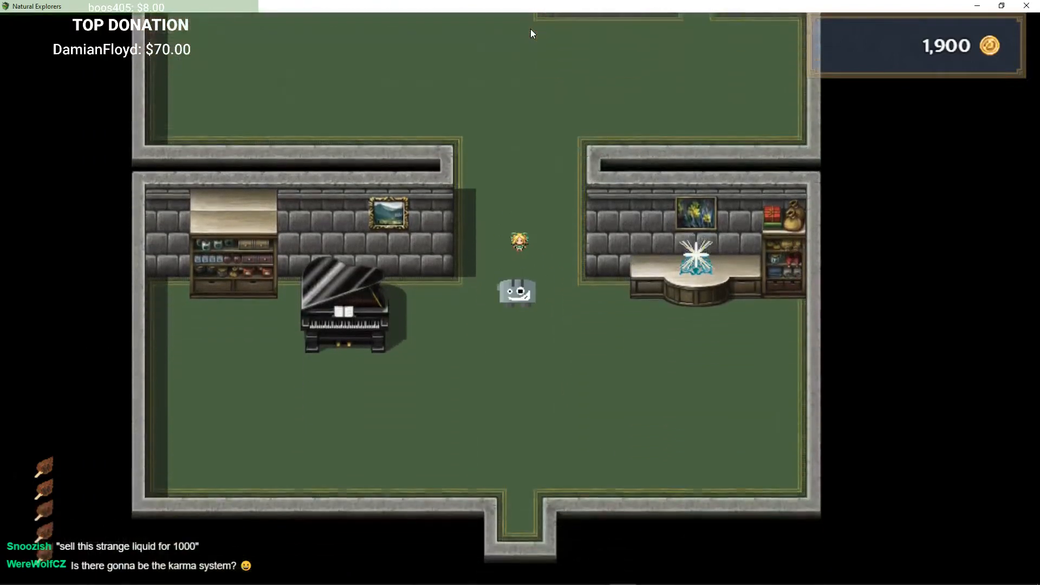
{"action": "key", "text": "Down"}
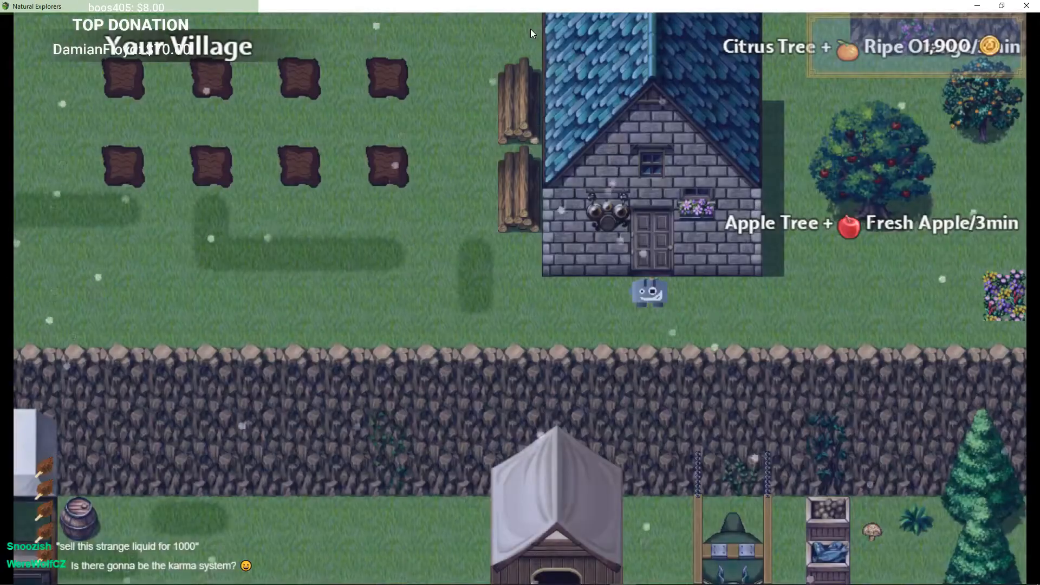
Step: Walk west through the village and talk to Micah by the cliff path
{"action": "key", "text": "Left"}
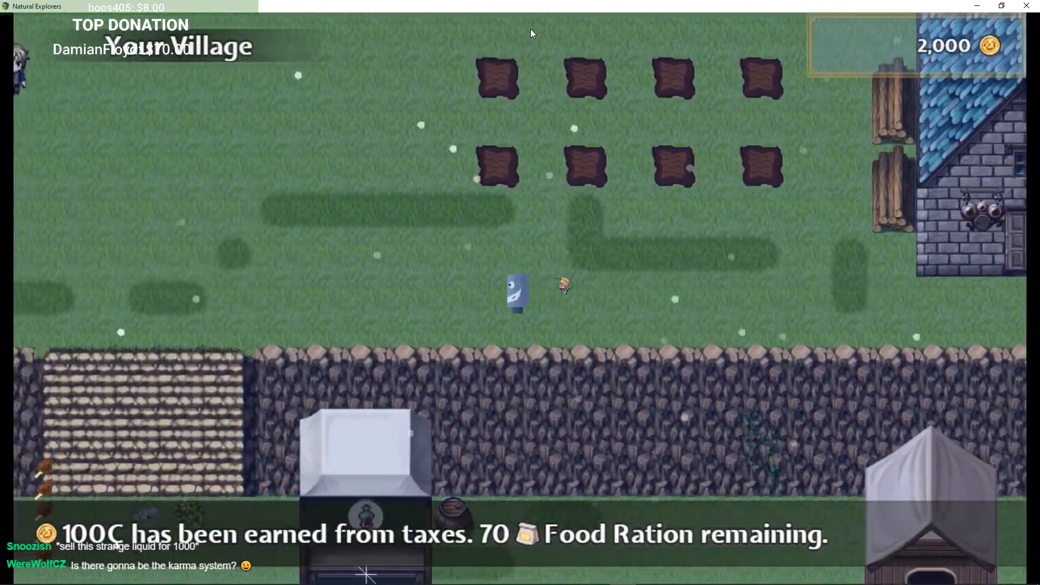
{"action": "key", "text": "Left"}
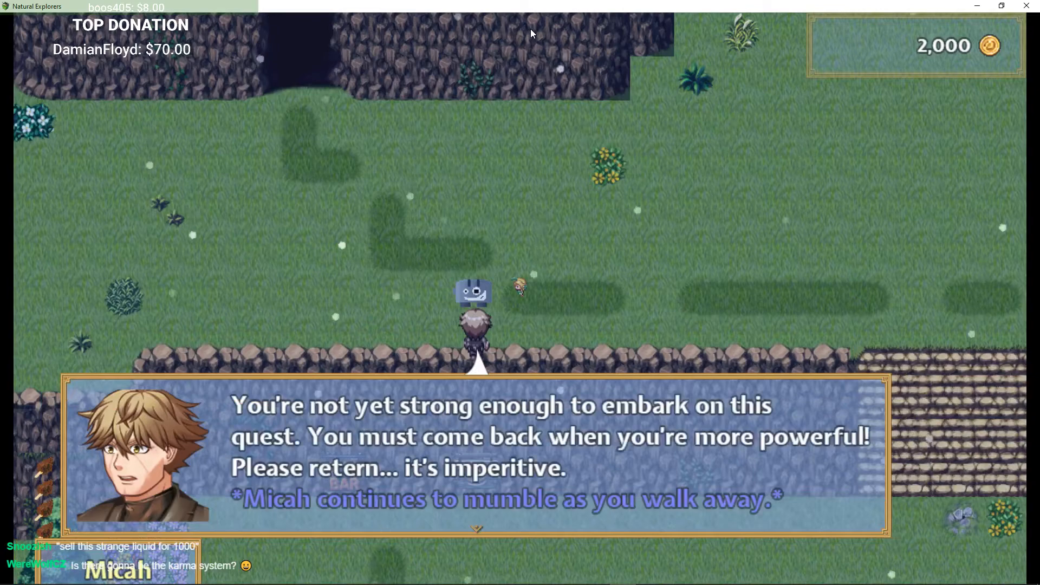
{"action": "key", "text": "Return"}
Step: Walk past the NPCs to the cave opening and enter The Dungeon
{"action": "key", "text": "Right"}
{"action": "key", "text": "Up"}
{"action": "key", "text": "Right"}
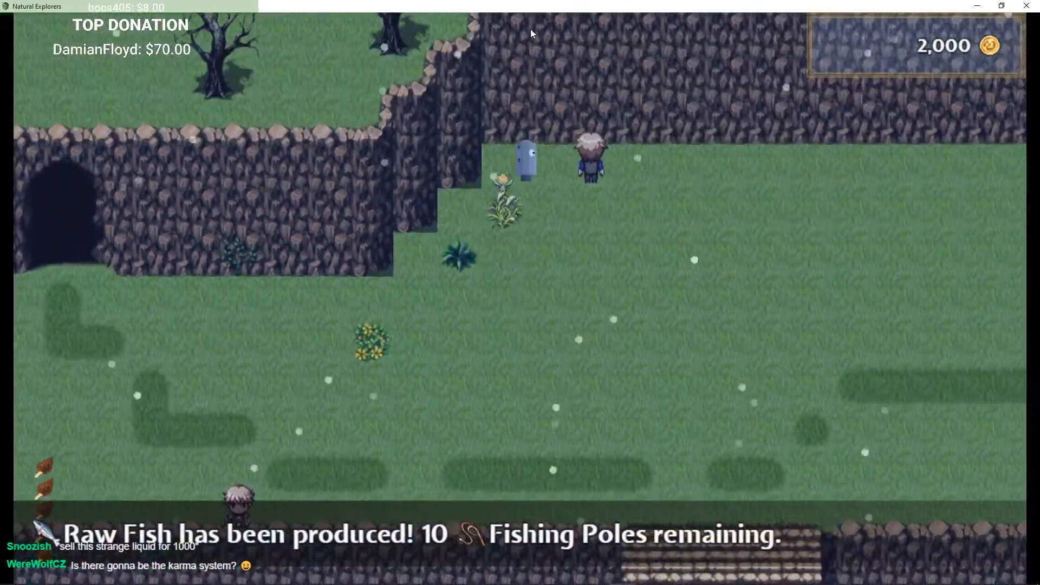
{"action": "key", "text": "Return"}
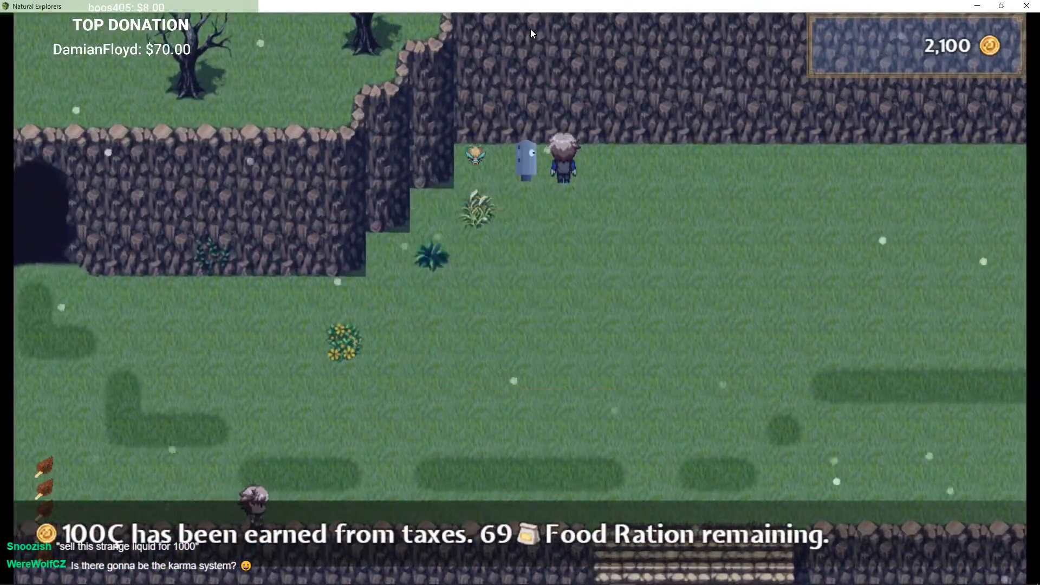
{"action": "key", "text": "Left"}
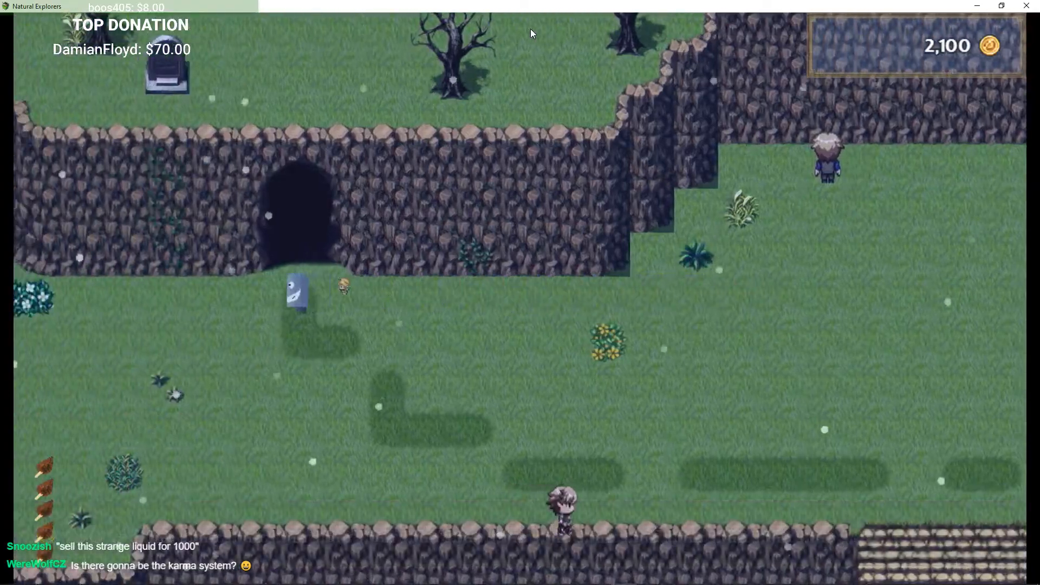
{"action": "key", "text": "Up"}
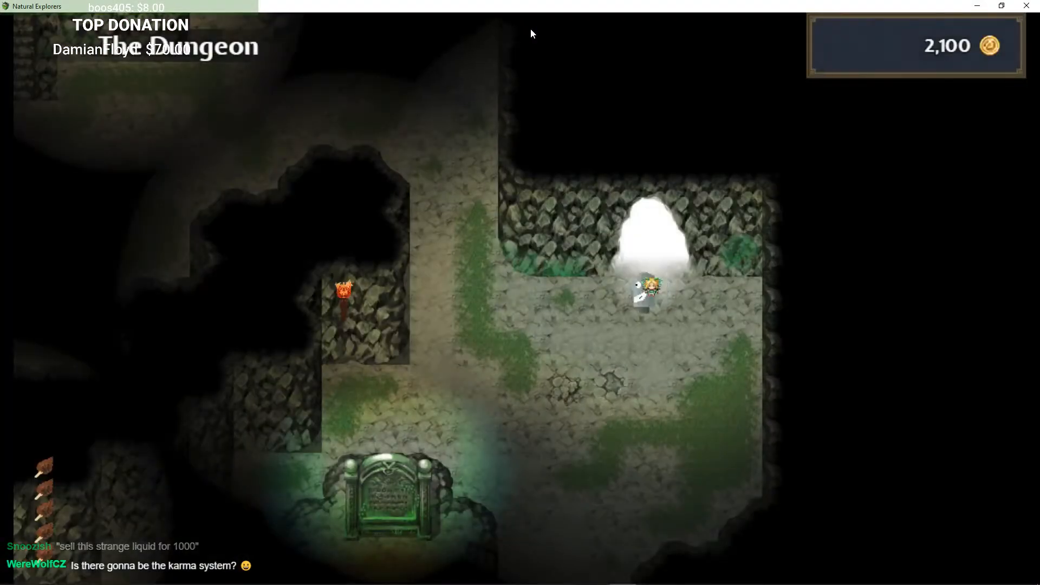
Step: Walk to the sealed green gate in The Dungeon and interact with it
{"action": "key", "text": "Left"}
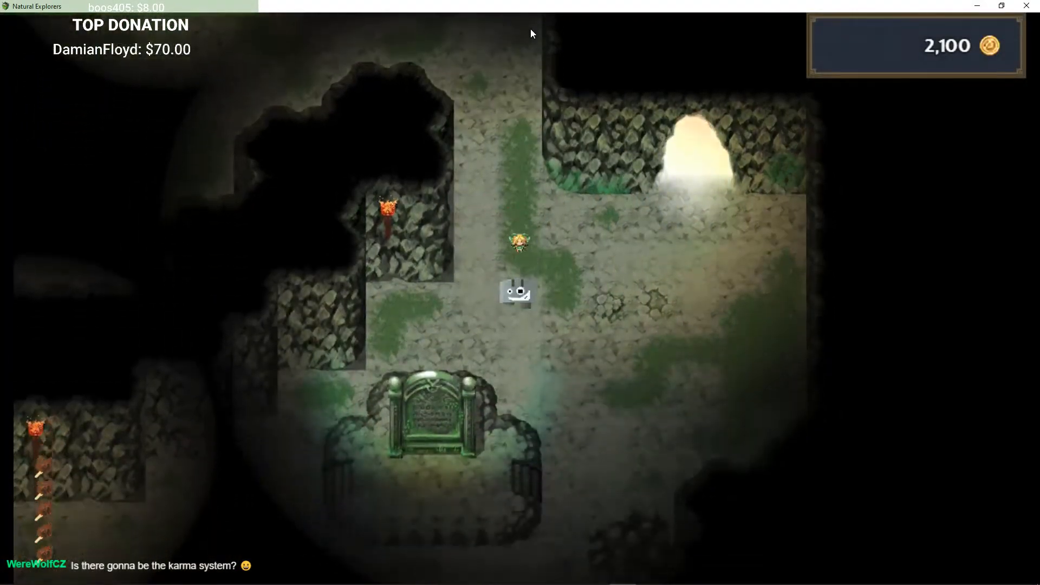
{"action": "key", "text": "Down"}
{"action": "key", "text": "Left"}
{"action": "key", "text": "Up"}
{"action": "key", "text": "Return"}
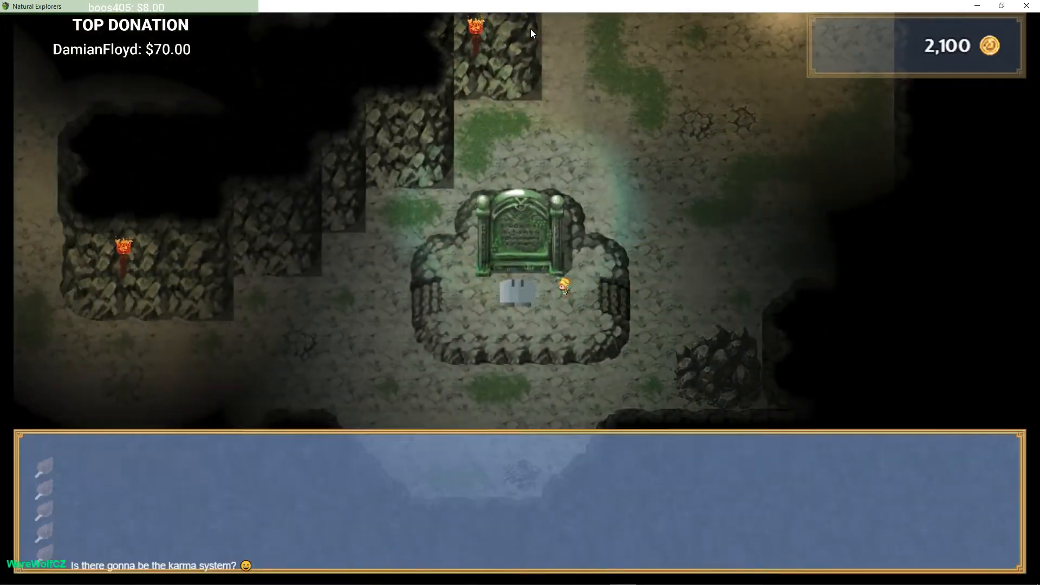
{"action": "key", "text": "Return"}
{"action": "key", "text": "Return"}
{"action": "key", "text": "Left"}
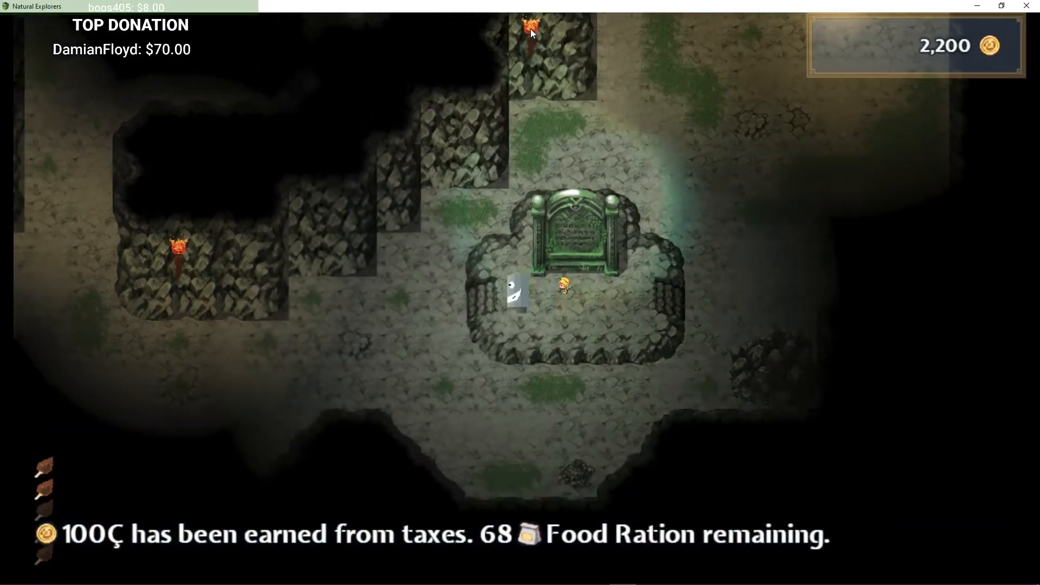
Step: Walk north and west through The Dungeon and descend into the Cave Basement
{"action": "key", "text": "Up"}
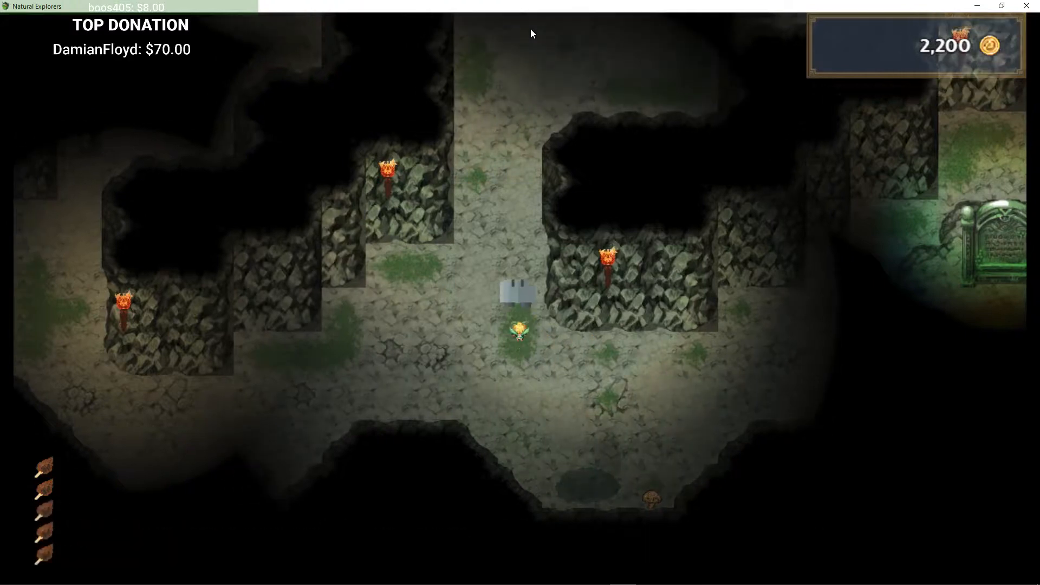
{"action": "key", "text": "Up"}
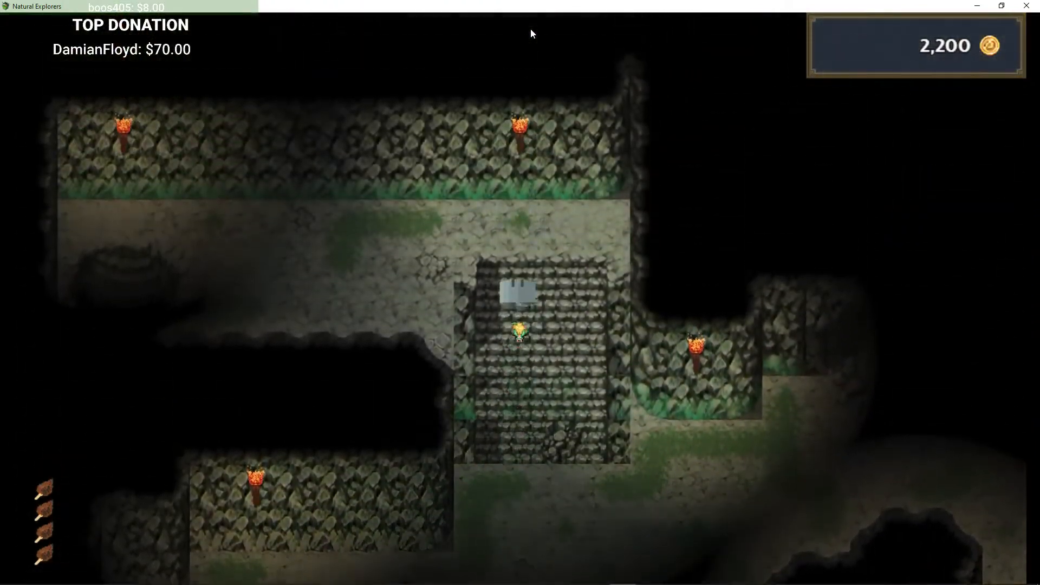
{"action": "key", "text": "Left"}
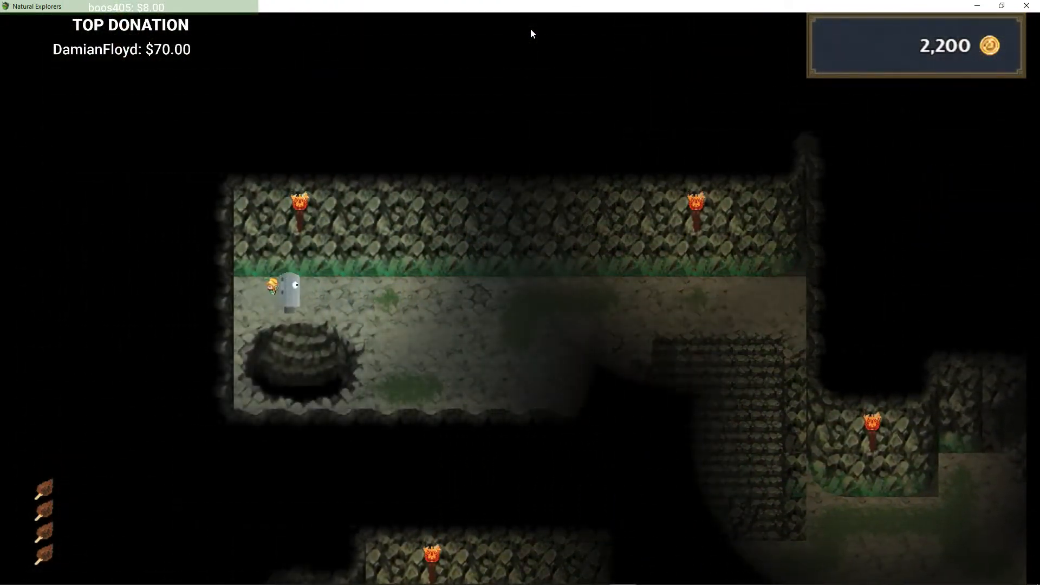
{"action": "key", "text": "Down"}
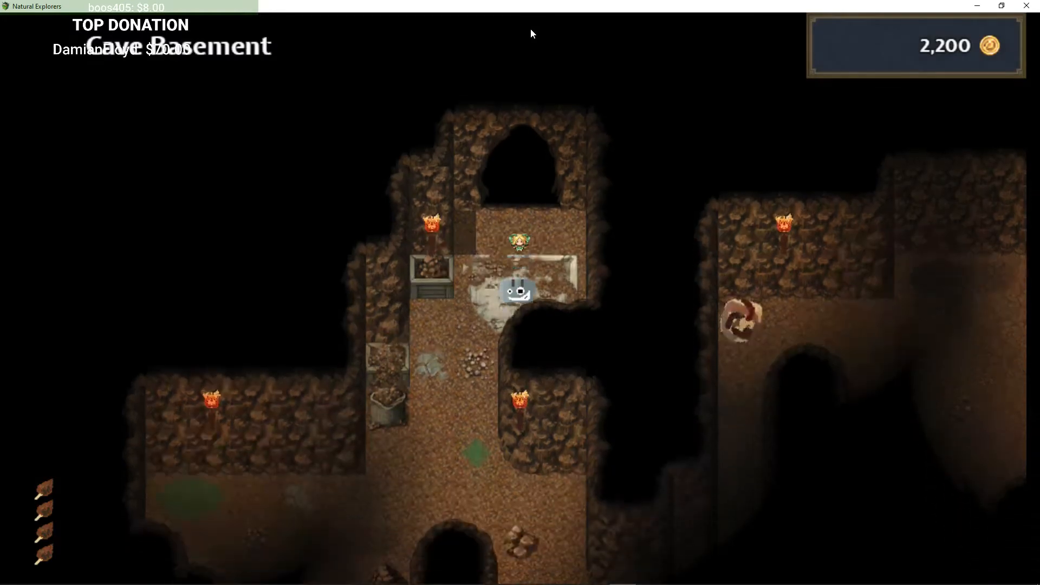
{"action": "key", "text": "Down"}
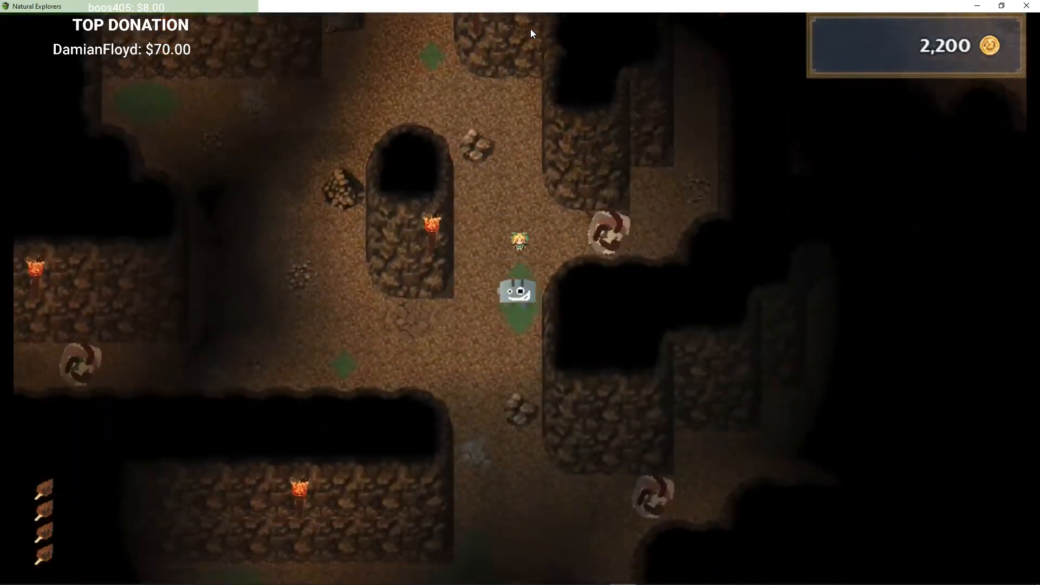
Step: Explore the Cave Basement and pick up the Level 1 Keystone
{"action": "key", "text": "Down"}
{"action": "key", "text": "Right"}
{"action": "key", "text": "Up"}
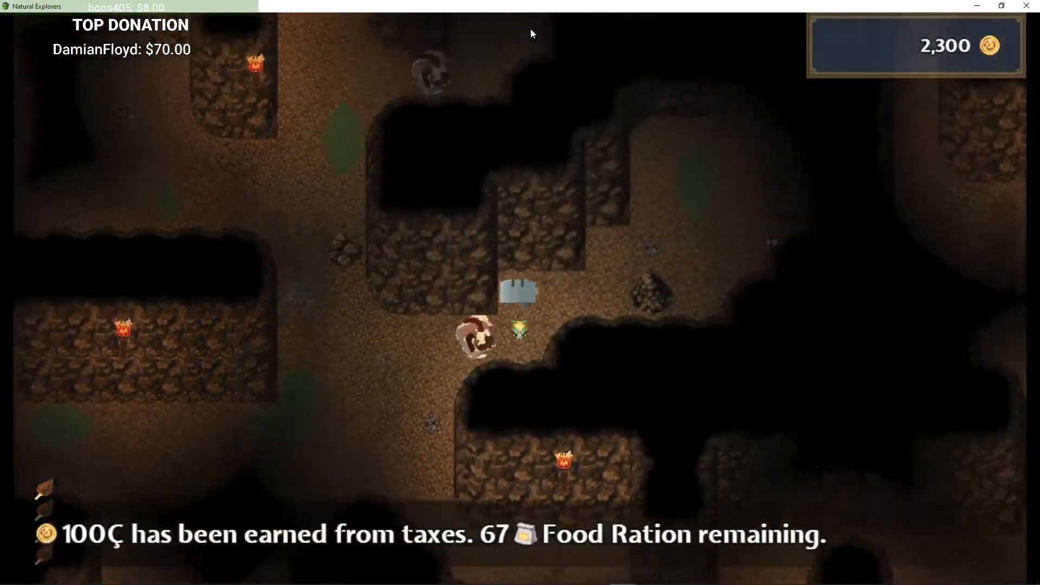
{"action": "key", "text": "Right"}
{"action": "key", "text": "Up"}
{"action": "key", "text": "Right"}
{"action": "key", "text": "Up"}
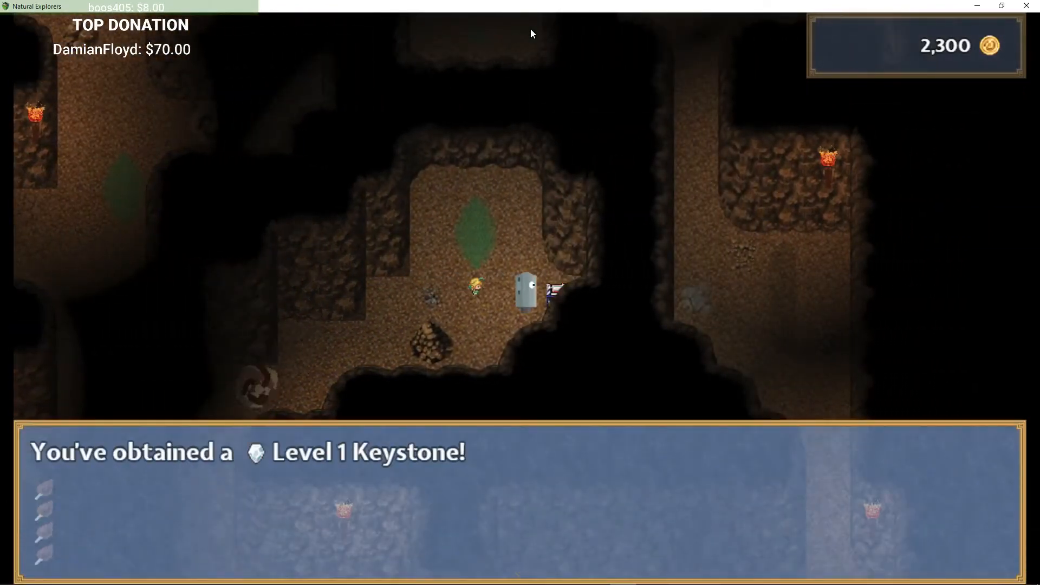
{"action": "key", "text": "Return"}
Step: Walk back through the Cave Basement and climb up into The Dungeon again
{"action": "key", "text": "Left"}
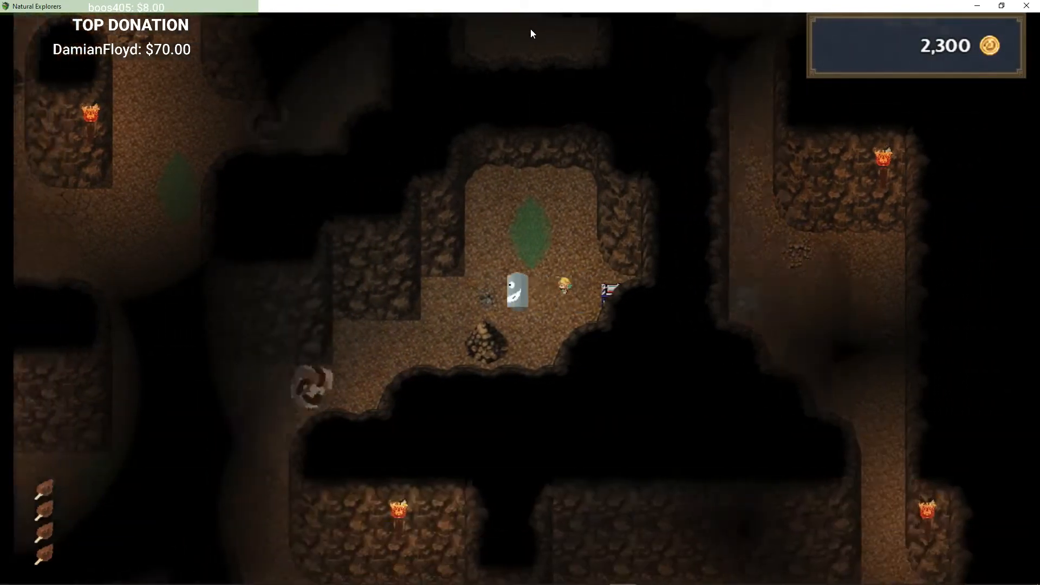
{"action": "key", "text": "Down"}
{"action": "key", "text": "Left"}
{"action": "key", "text": "Down"}
{"action": "key", "text": "Left"}
{"action": "key", "text": "Down"}
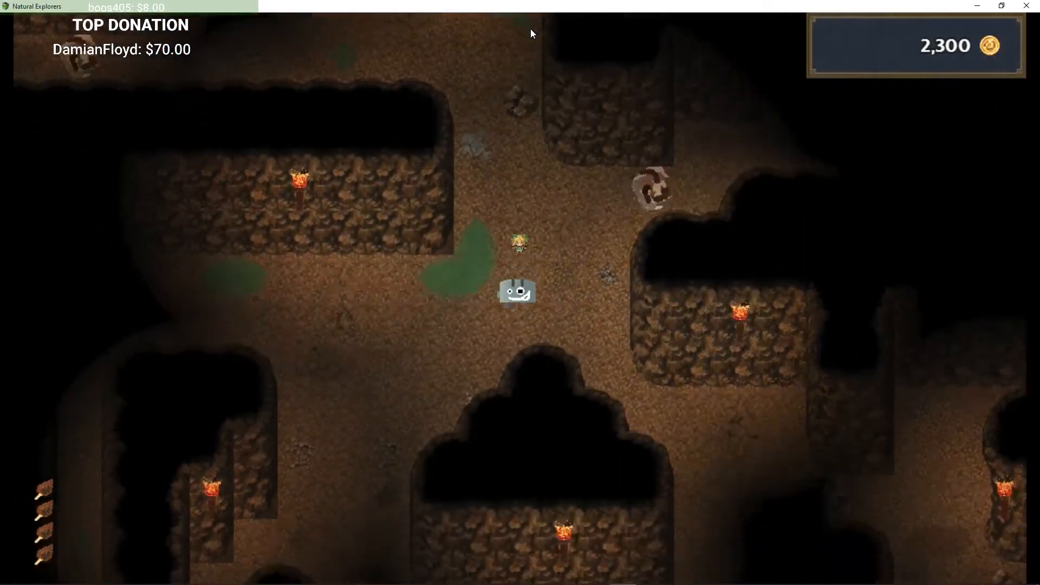
{"action": "key", "text": "Up"}
{"action": "key", "text": "Left"}
{"action": "key", "text": "Up"}
{"action": "key", "text": "Left"}
{"action": "key", "text": "Left"}
{"action": "key", "text": "Up"}
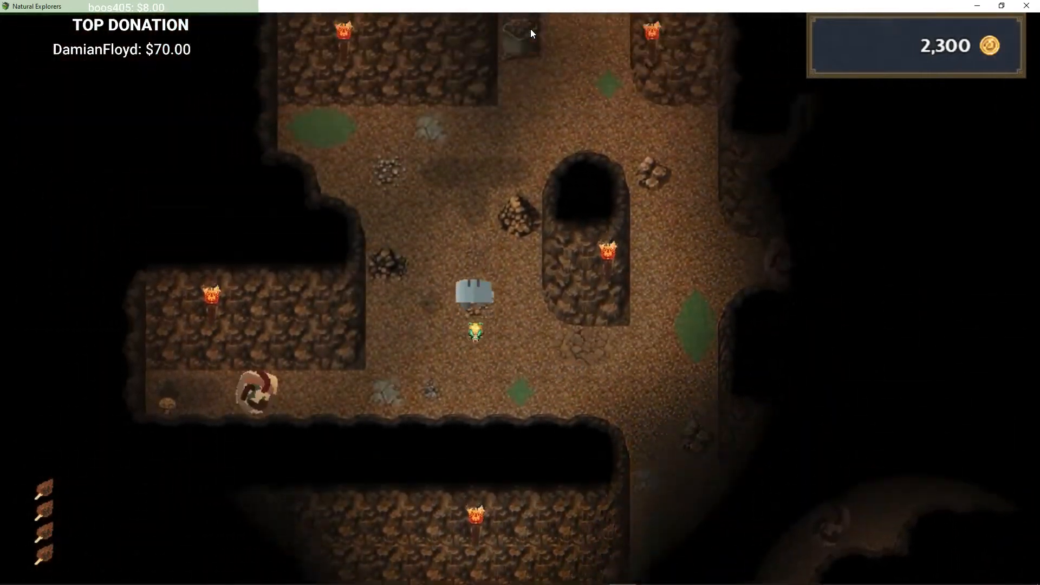
{"action": "key", "text": "Right"}
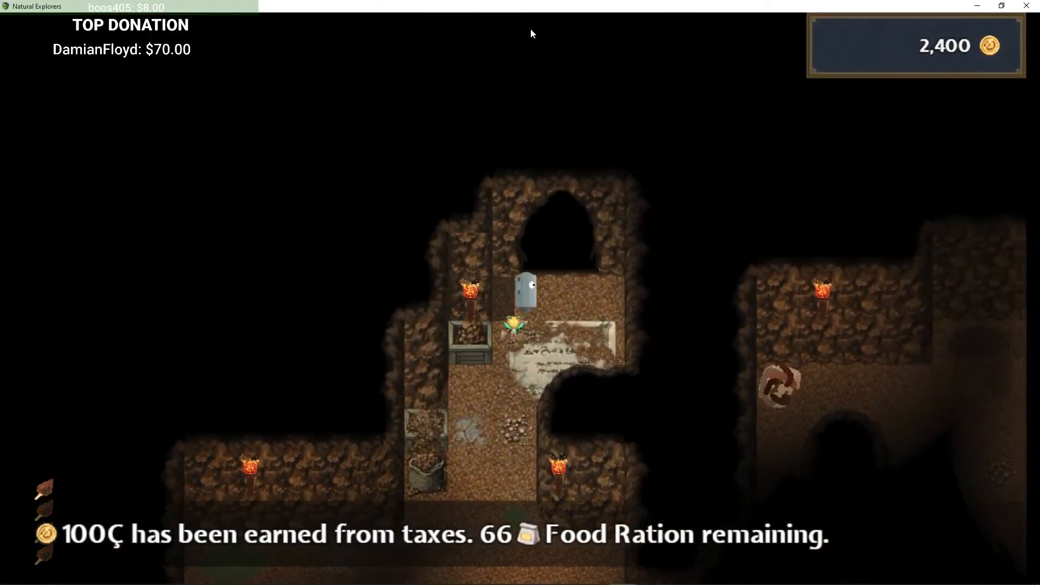
{"action": "key", "text": "Up"}
{"action": "key", "text": "Right"}
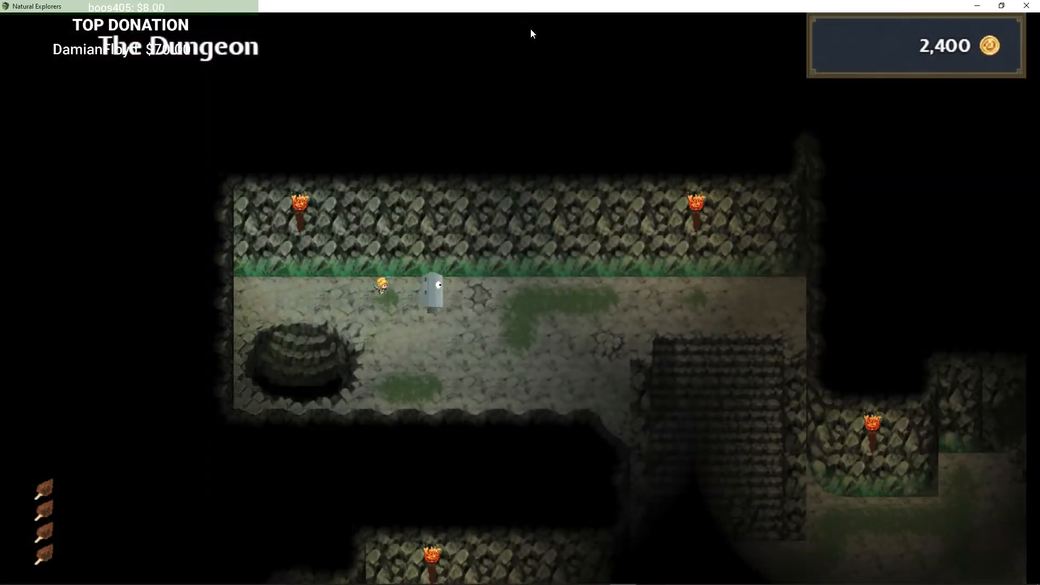
{"action": "key", "text": "Right"}
{"action": "key", "text": "Down"}
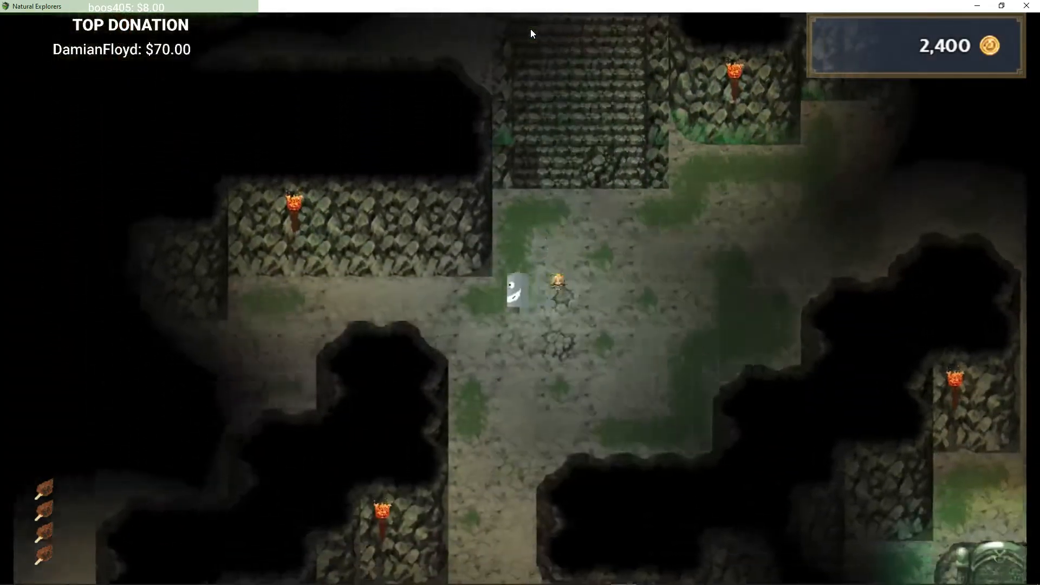
Step: Walk to the chest in the western passage of The Dungeon and open it
{"action": "key", "text": "Left"}
{"action": "key", "text": "Down"}
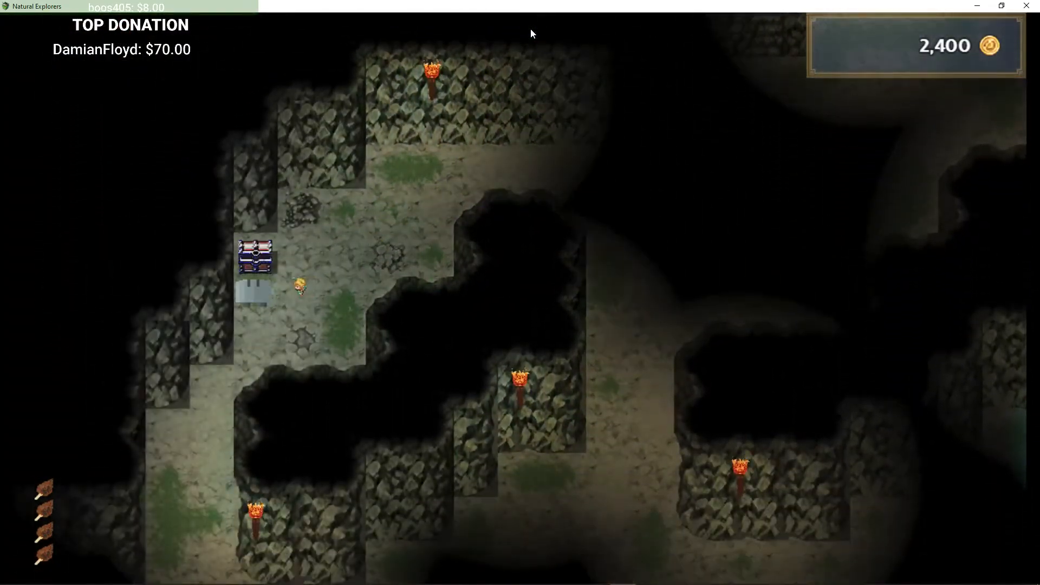
{"action": "key", "text": "Return"}
Step: Open the item menu and use the Chest of Picks from the Food items
{"action": "key", "text": "Return"}
{"action": "key", "text": "Escape"}
{"action": "key", "text": "Return"}
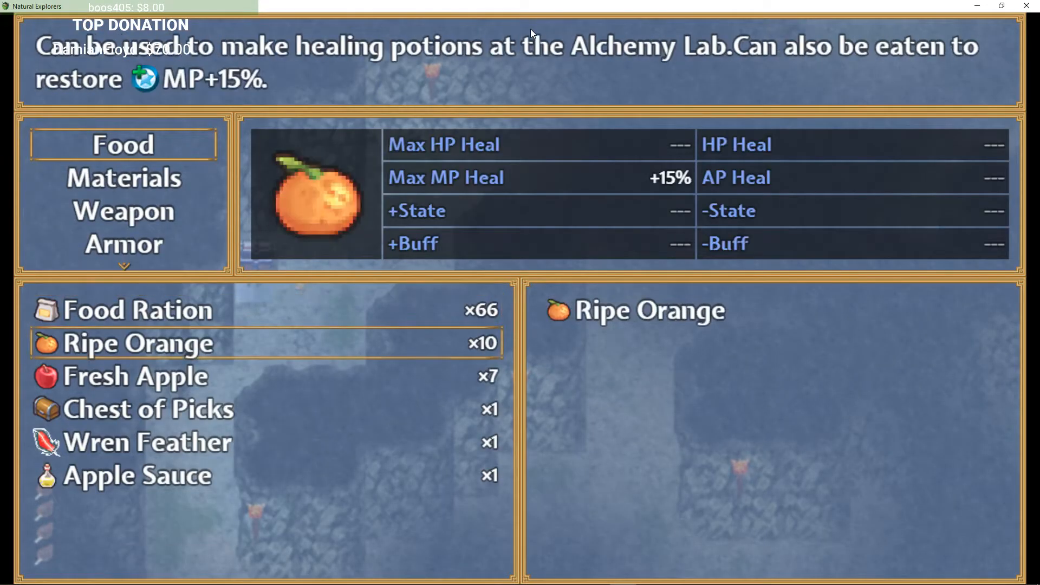
{"action": "key", "text": "Return"}
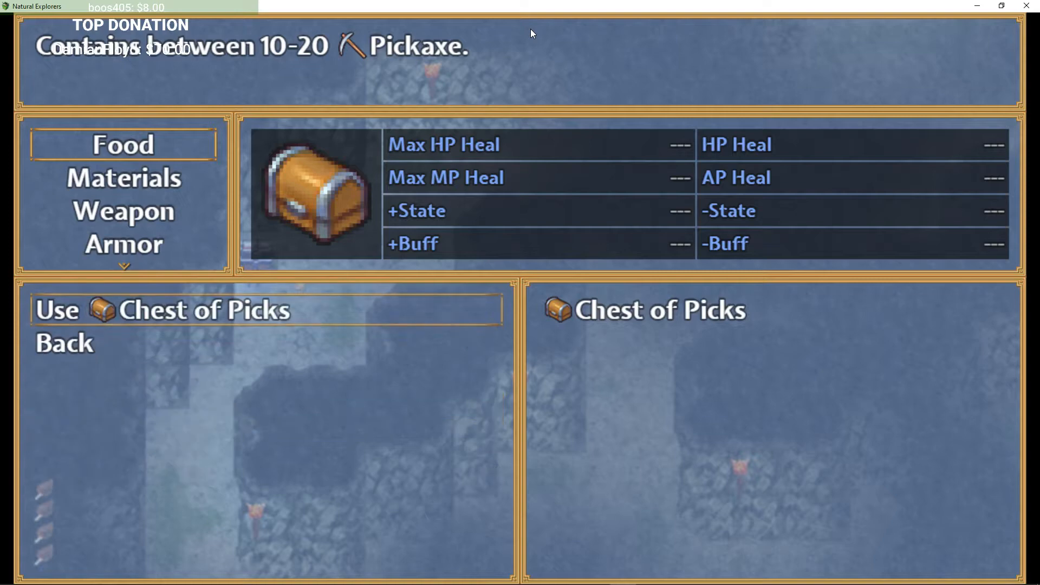
{"action": "key", "text": "Return"}
{"action": "key", "text": "Return"}
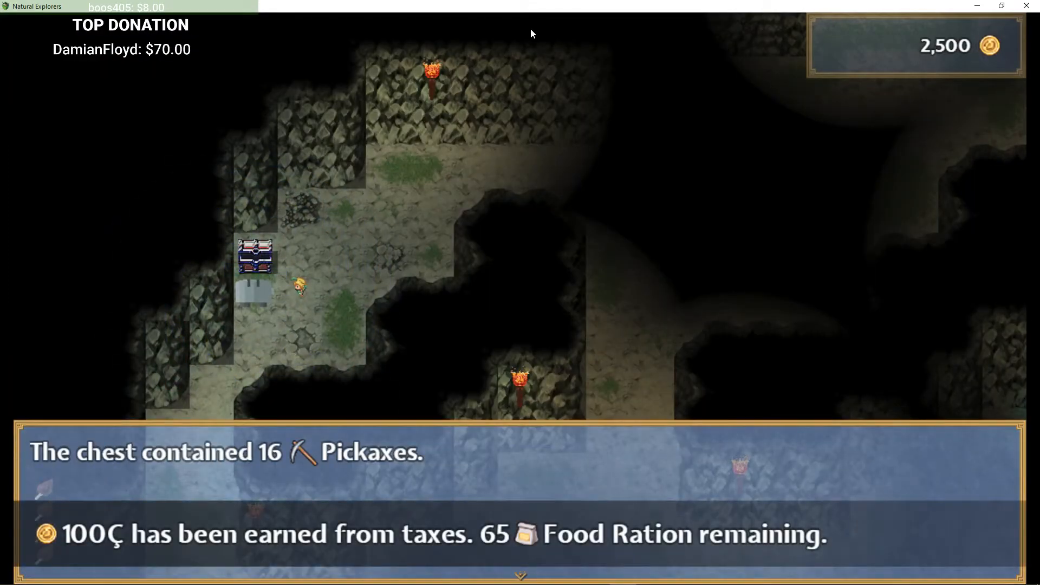
Step: Walk east through The Dungeon toward the green gate and harvest a Funshroom along the way
{"action": "key", "text": "Return"}
{"action": "key", "text": "Right"}
{"action": "key", "text": "Up"}
{"action": "key", "text": "Right"}
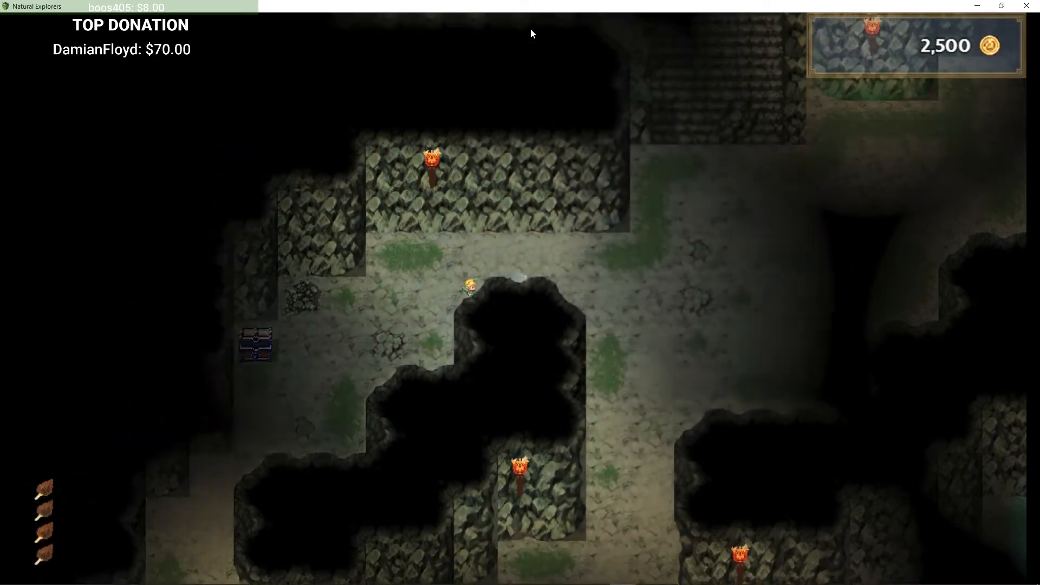
{"action": "key", "text": "Down"}
{"action": "key", "text": "Left"}
{"action": "key", "text": "Down"}
{"action": "key", "text": "Right"}
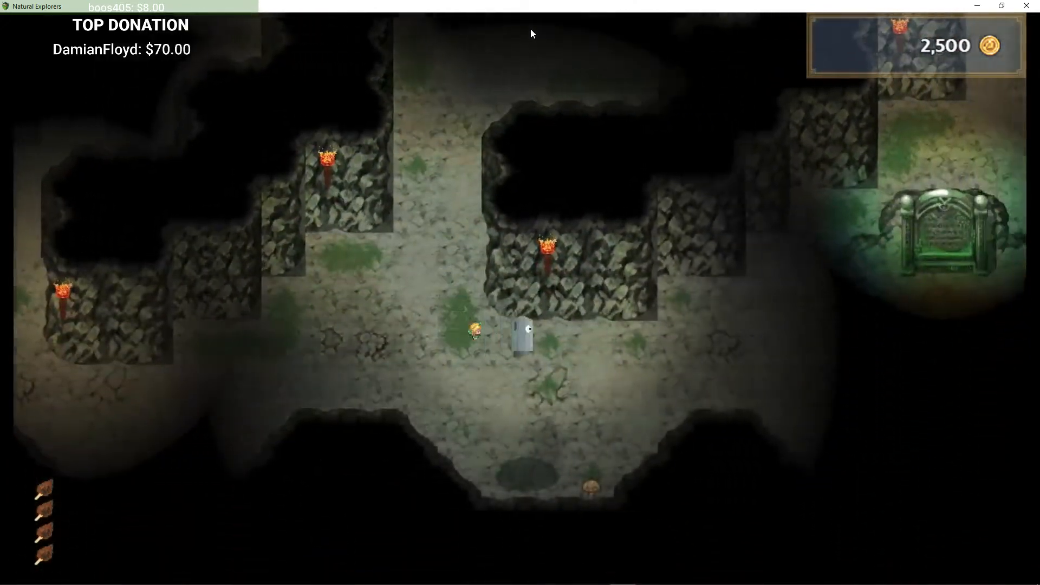
{"action": "key", "text": "Down"}
{"action": "key", "text": "Down"}
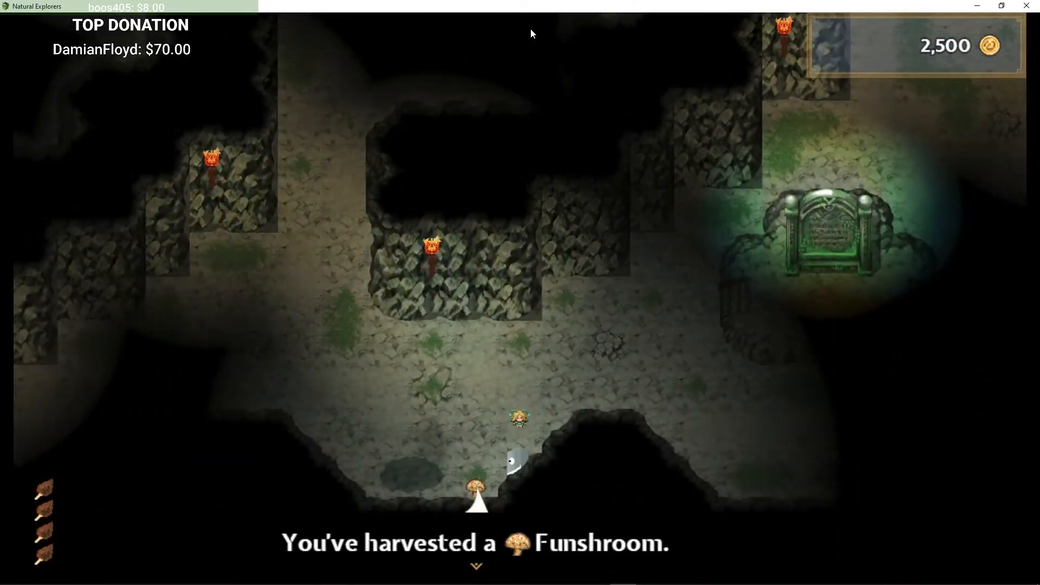
Step: Interact with the stone tablet in front of the green gate and offer the Level 1 Keystone
{"action": "key", "text": "Up"}
{"action": "key", "text": "Right"}
{"action": "key", "text": "Up"}
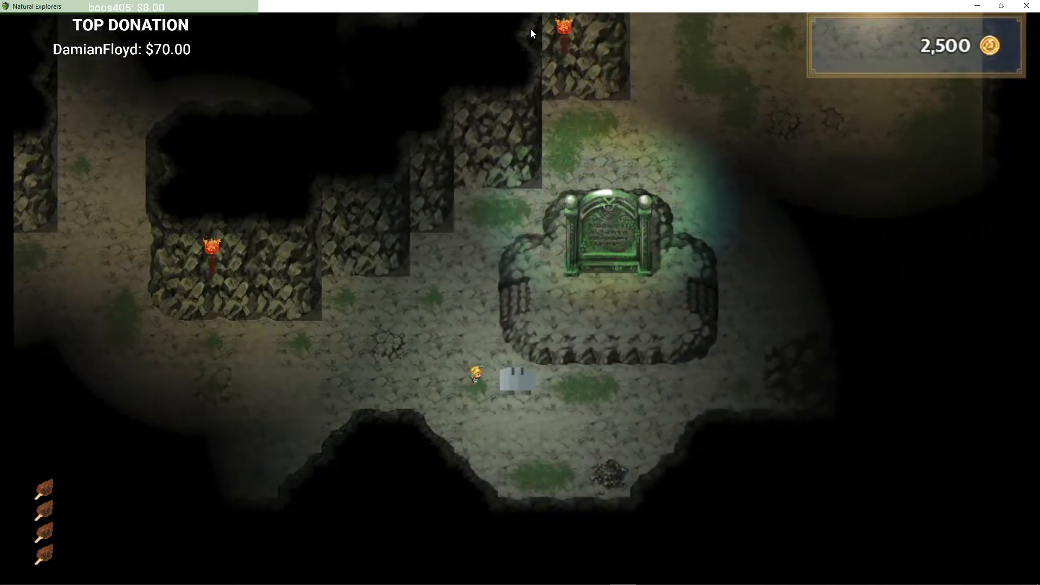
{"action": "key", "text": "Left"}
{"action": "key", "text": "Up"}
{"action": "key", "text": "Right"}
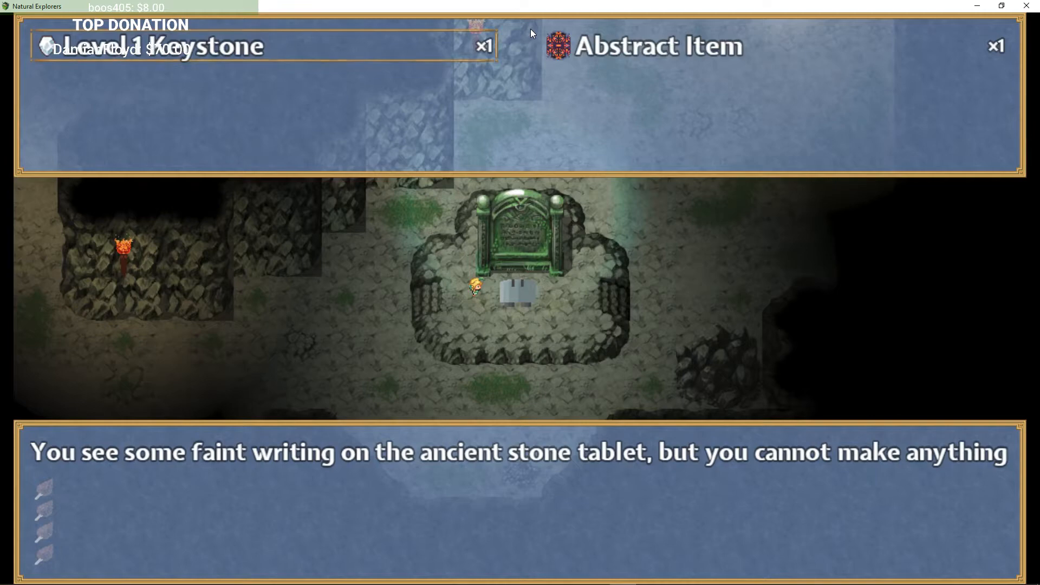
{"action": "key", "text": "Return"}
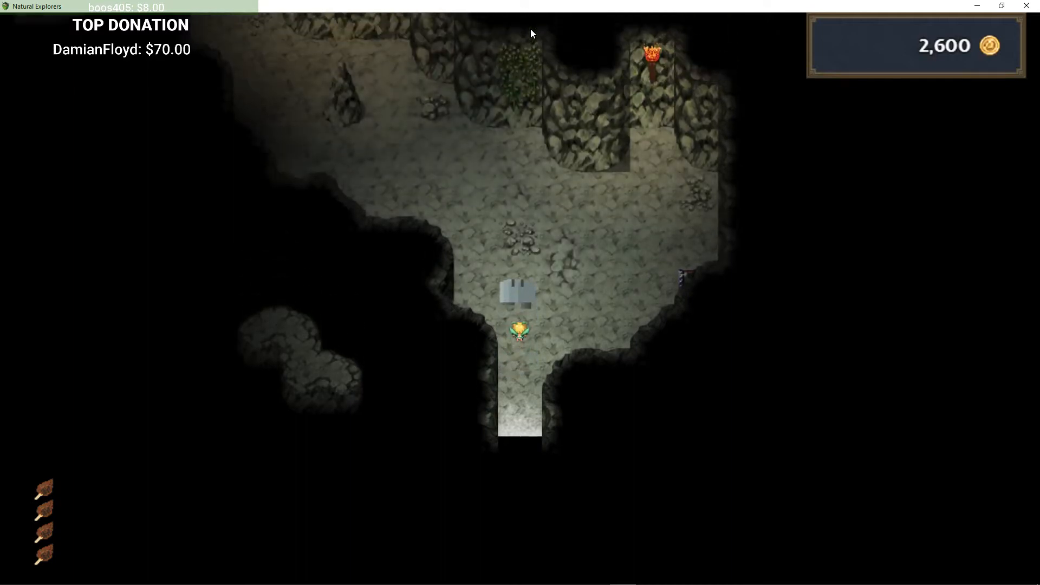
Step: Engage the guardian on the new level and defeat the Haunting Memory with a basic attack
{"action": "key", "text": "Right"}
{"action": "key", "text": "Return"}
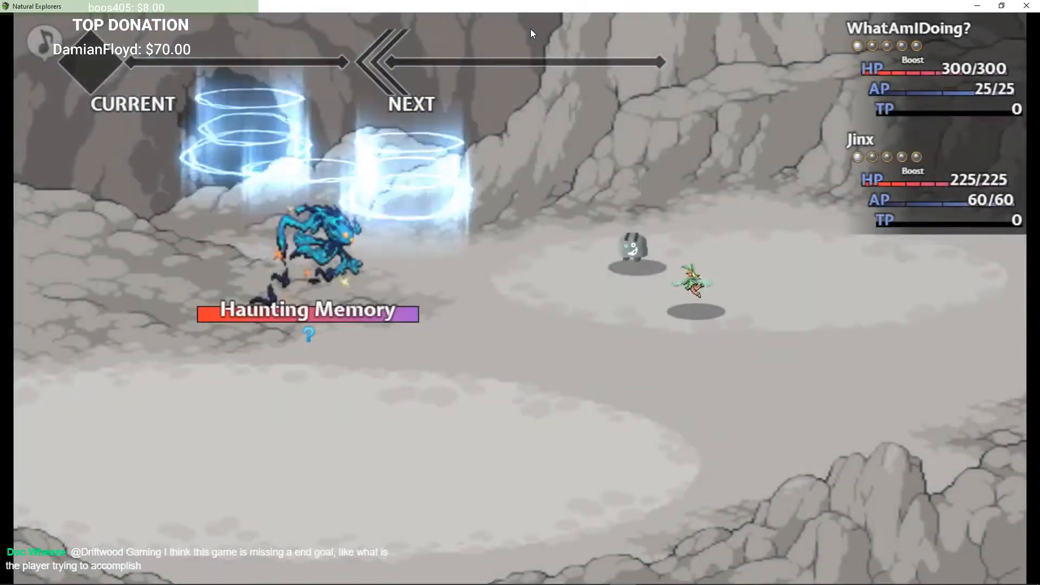
{"action": "key", "text": "Return"}
{"action": "key", "text": "Escape"}
{"action": "key", "text": "Up"}
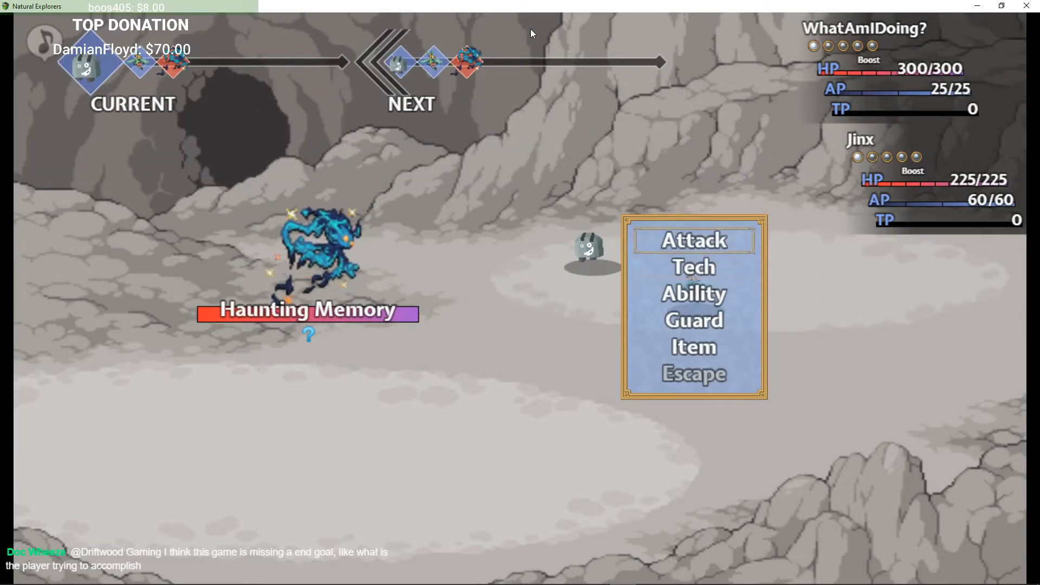
{"action": "key", "text": "Return"}
{"action": "key", "text": "Return"}
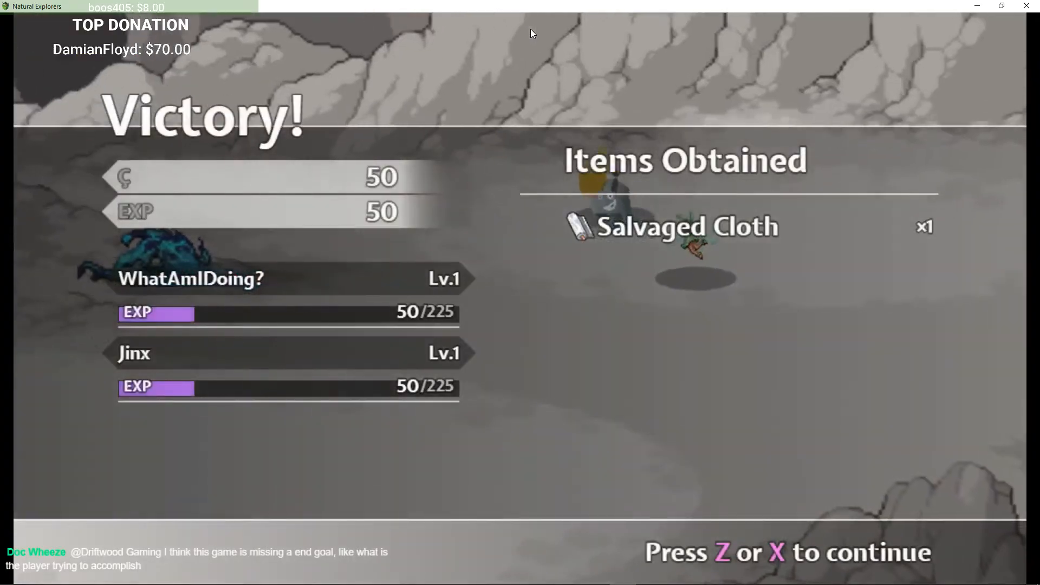
{"action": "key", "text": "Return"}
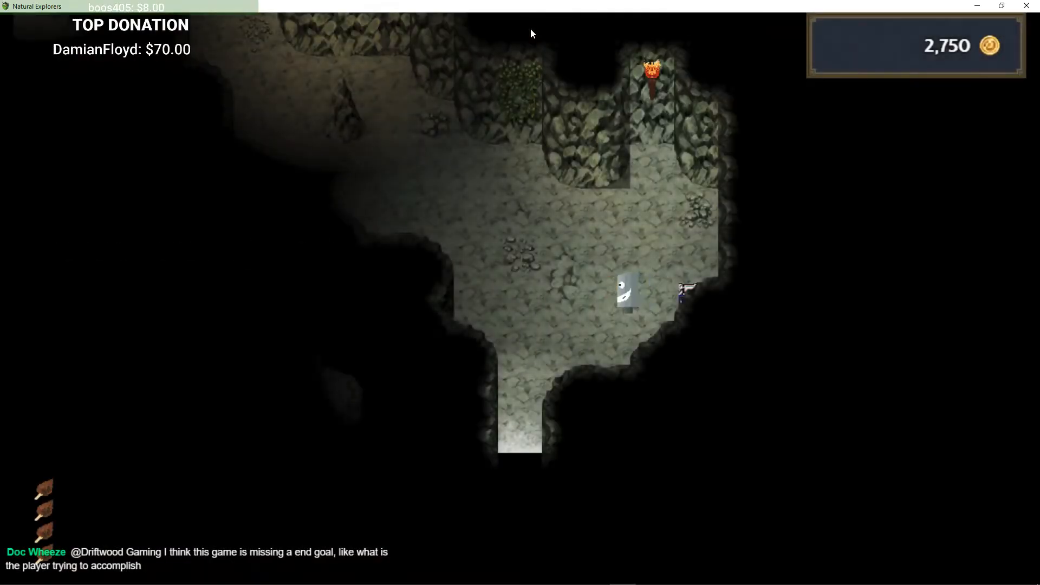
Step: Walk north-west through the cave to a guarded chest and accept the guardians' challenge
{"action": "key", "text": "Up"}
{"action": "key", "text": "Left"}
{"action": "key", "text": "Left"}
{"action": "key", "text": "Up"}
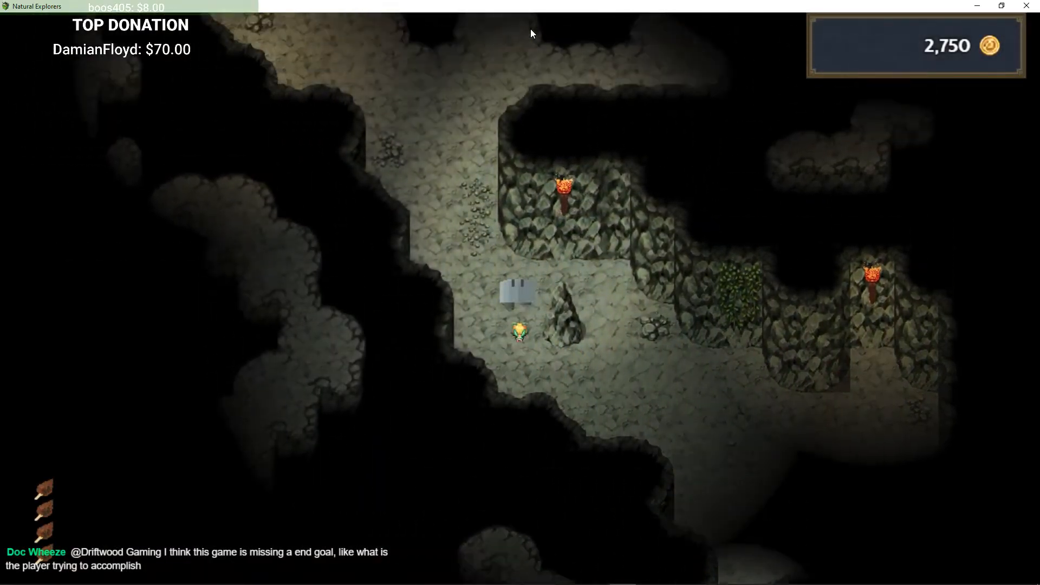
{"action": "key", "text": "Left"}
{"action": "key", "text": "Up"}
{"action": "key", "text": "Up"}
{"action": "key", "text": "Right"}
{"action": "key", "text": "Left"}
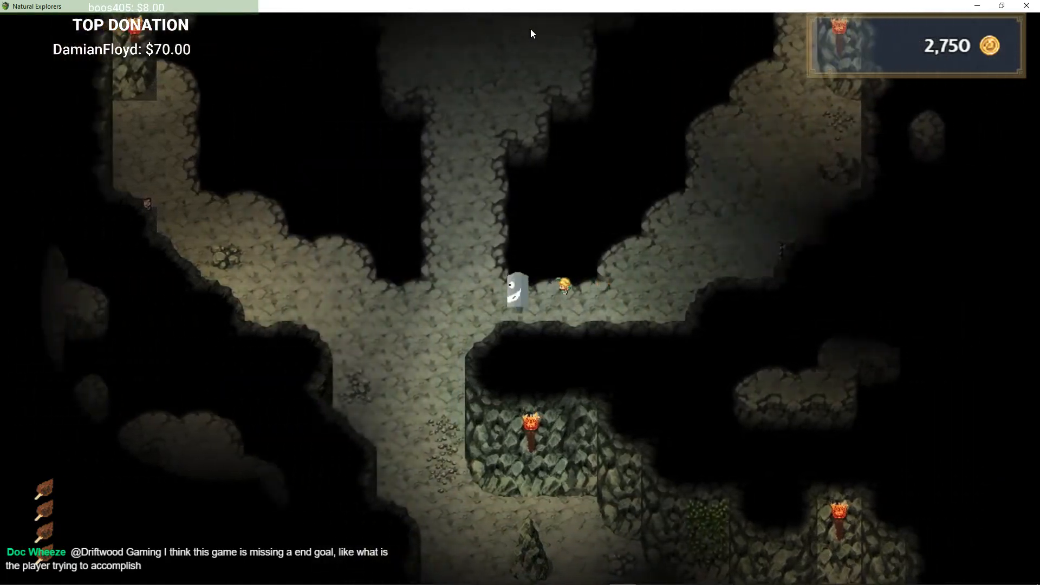
{"action": "key", "text": "Left"}
{"action": "key", "text": "Up"}
{"action": "key", "text": "Left"}
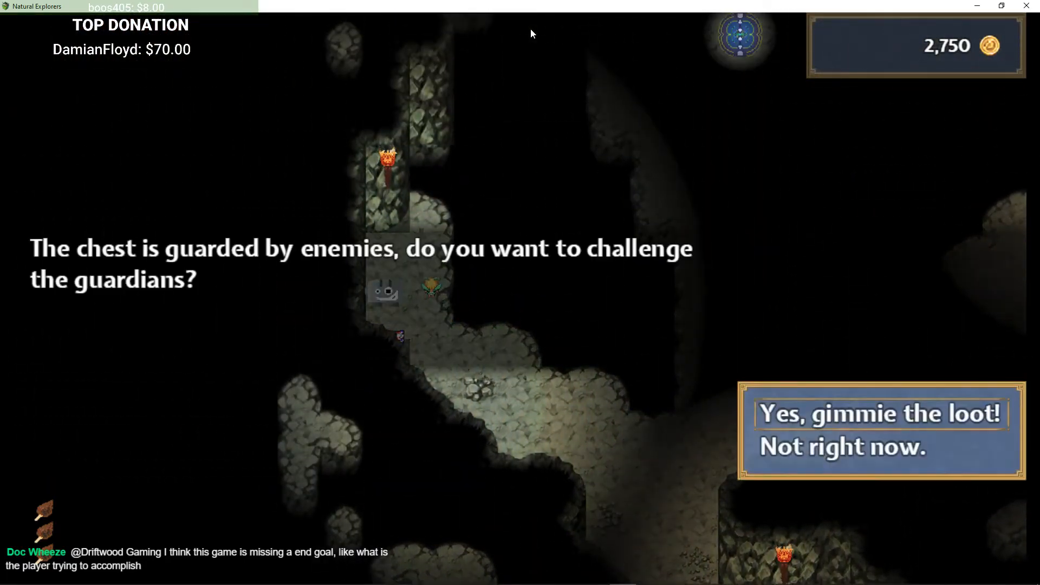
{"action": "key", "text": "Return"}
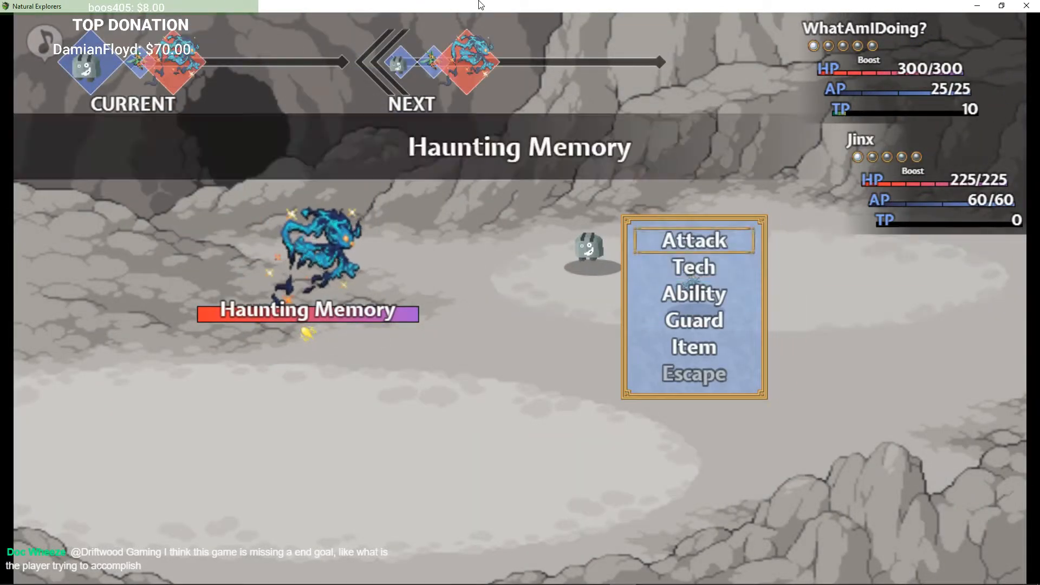
Step: Defeat the chest's Haunting Memory guardian with a basic attack and return to the cave
{"action": "key", "text": "Return"}
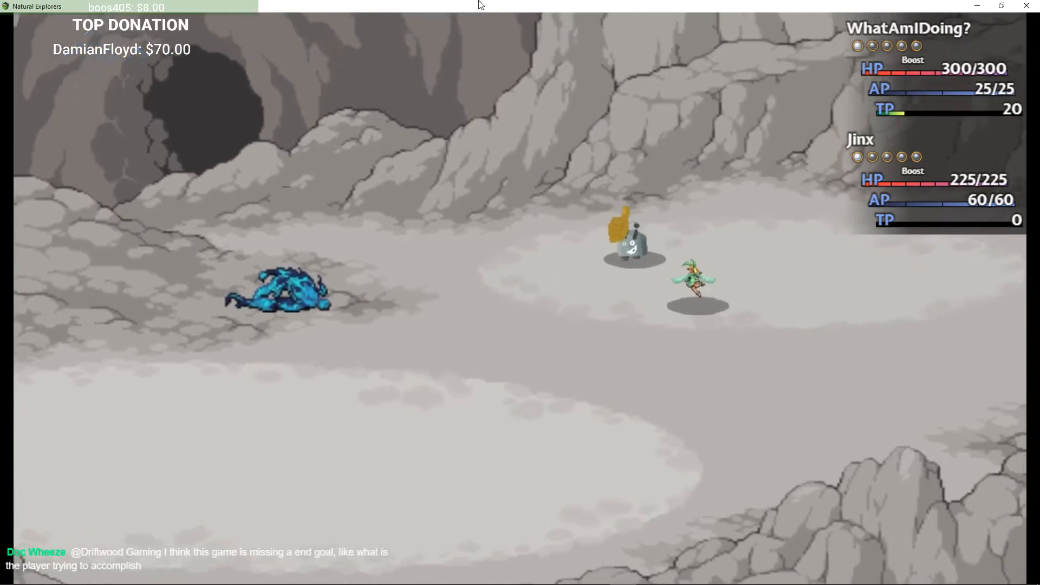
{"action": "key", "text": "Return"}
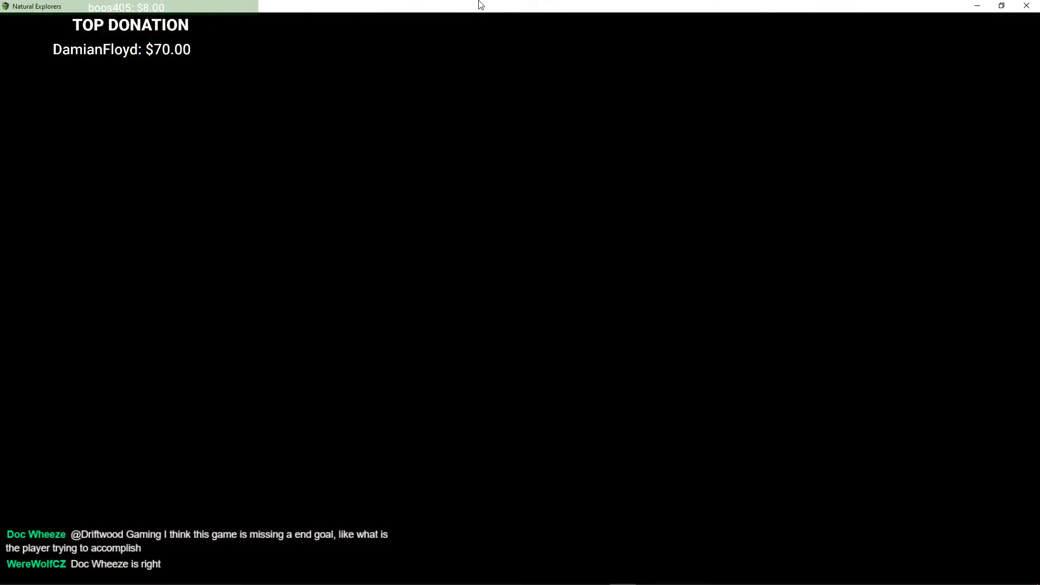
{"action": "key", "text": "Right"}
{"action": "key", "text": "Down"}
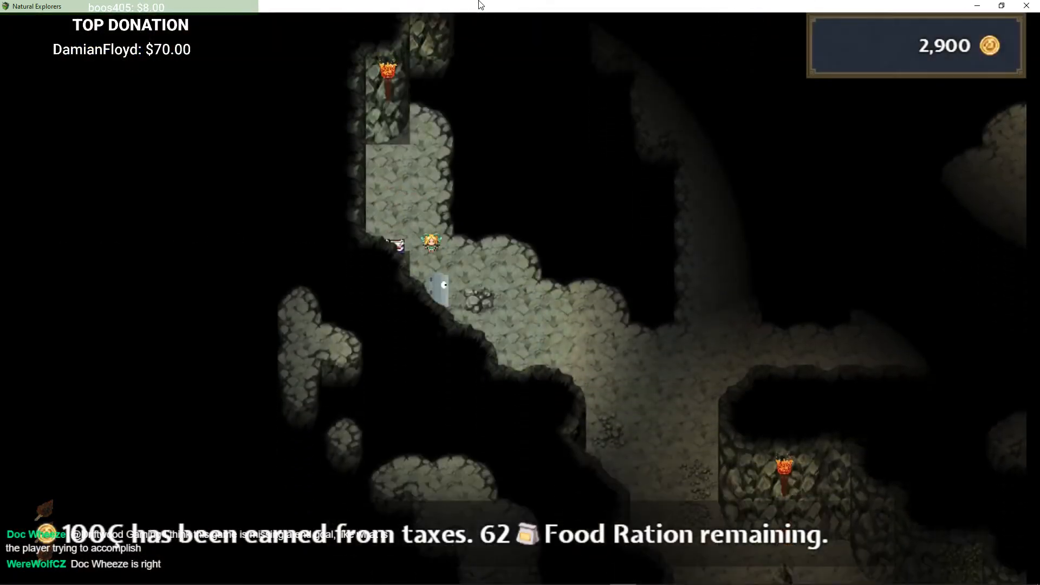
Step: Walk back east to the next guarded chest and accept its challenge
{"action": "key", "text": "Up"}
{"action": "key", "text": "Right"}
{"action": "key", "text": "Down"}
{"action": "key", "text": "Right"}
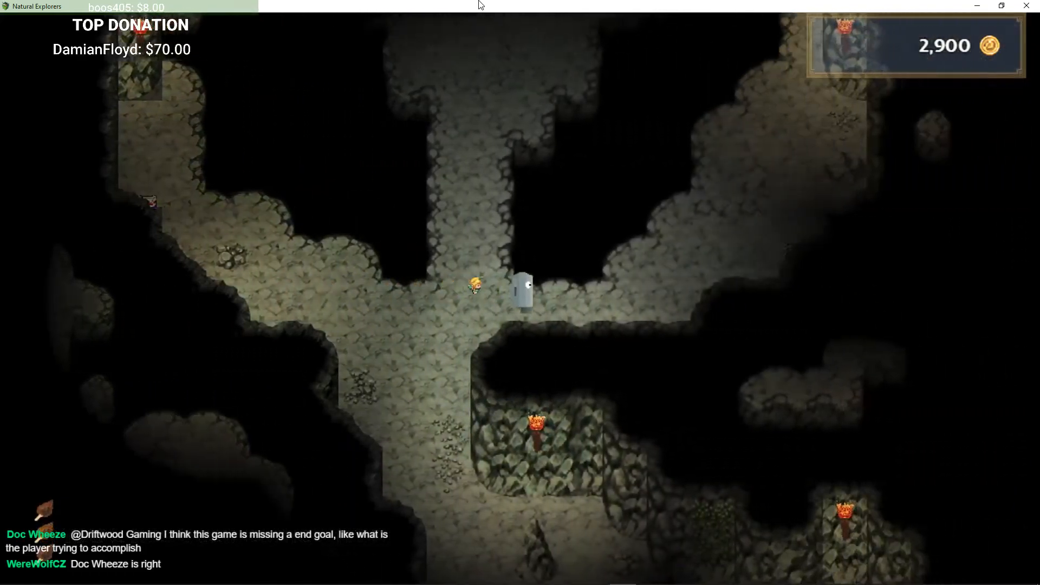
{"action": "key", "text": "Up"}
{"action": "key", "text": "Right"}
{"action": "key", "text": "Right"}
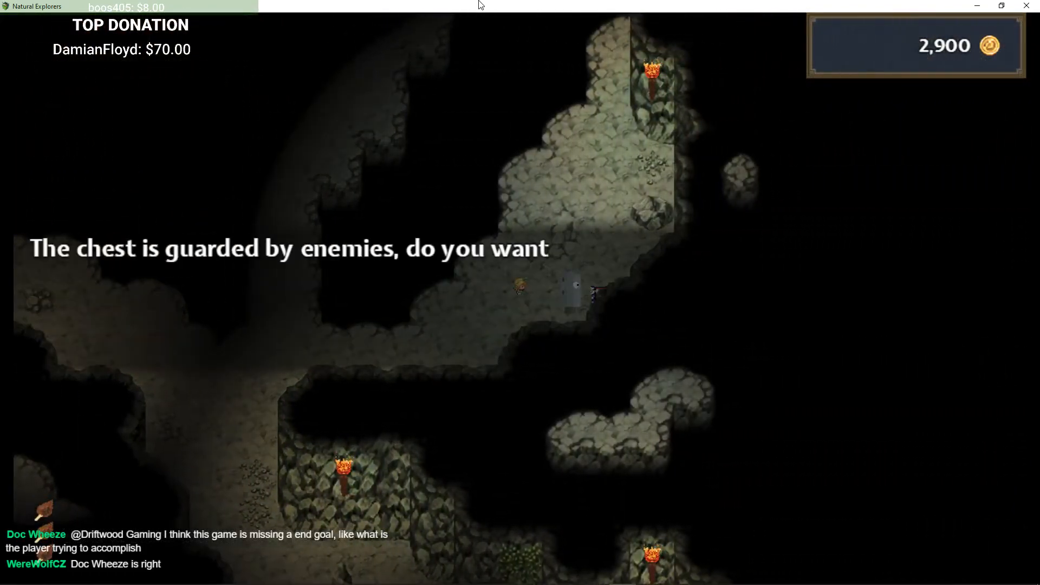
{"action": "key", "text": "Return"}
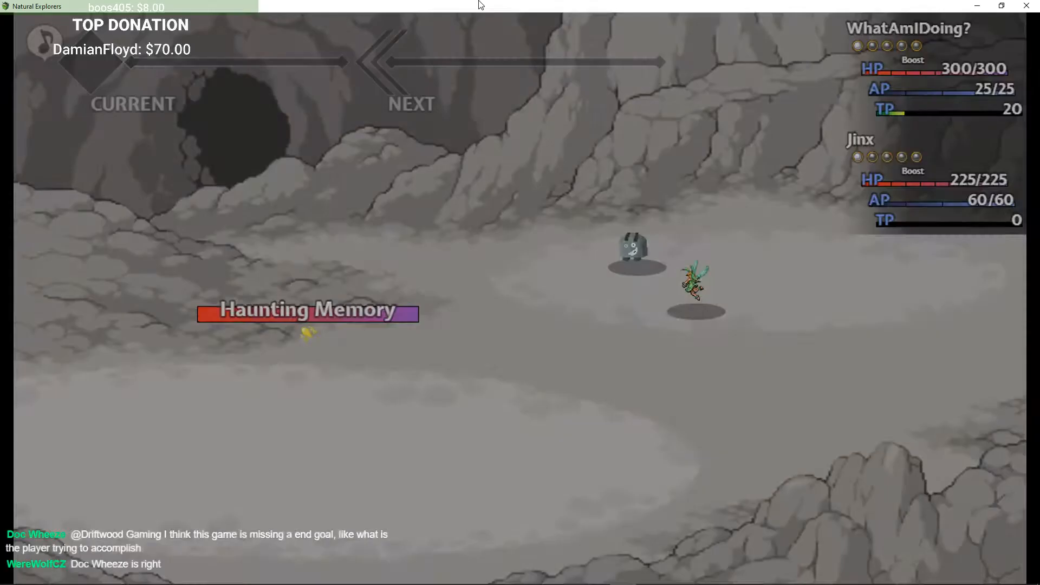
Step: Check the Radiant Beam tech, then attack to defeat the Haunting Memory and collect the Vile Concoction
{"action": "key", "text": "Down"}
{"action": "key", "text": "Return"}
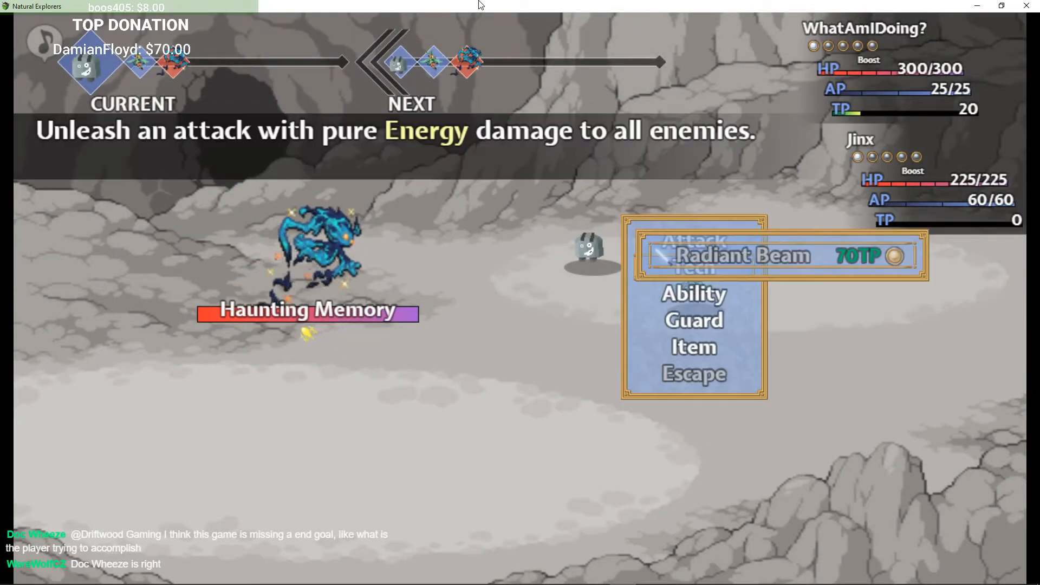
{"action": "key", "text": "Escape"}
{"action": "key", "text": "Up"}
{"action": "key", "text": "Return"}
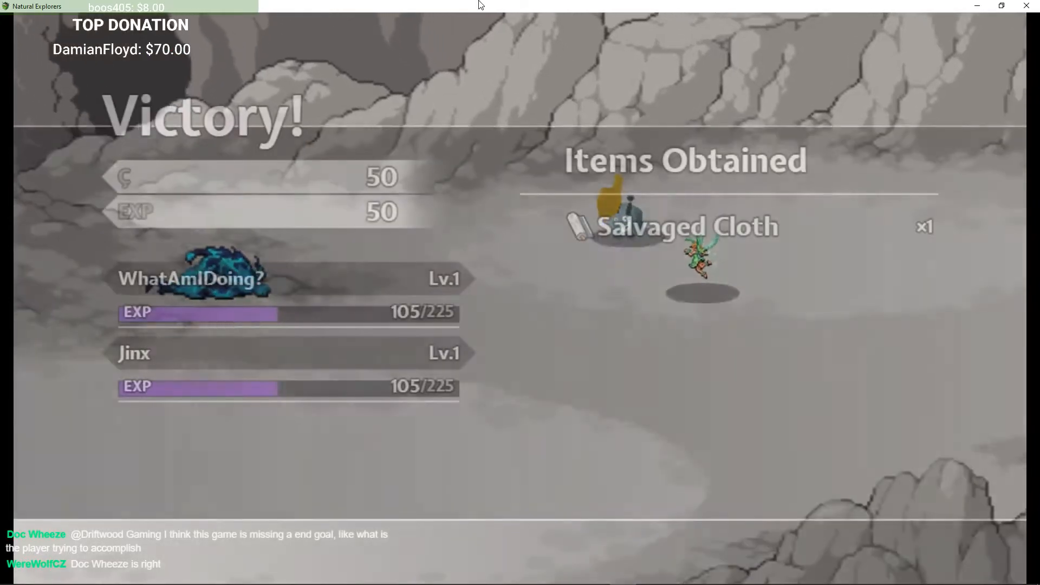
{"action": "key", "text": "z"}
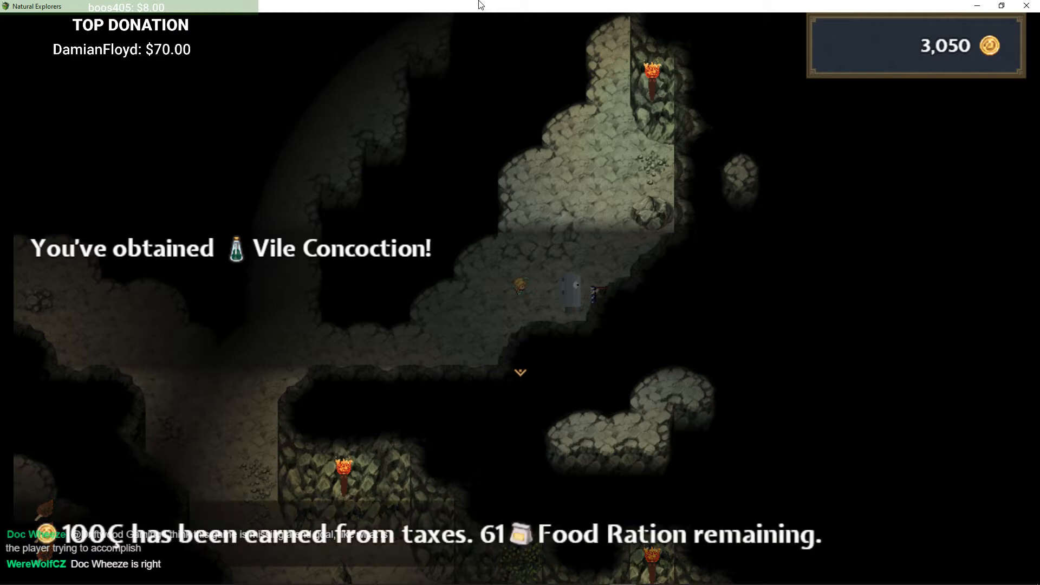
{"action": "key", "text": "z"}
Step: Walk north to the guarded chest beside the portal and defeat its Haunting Memory guardian
{"action": "key", "text": "Up"}
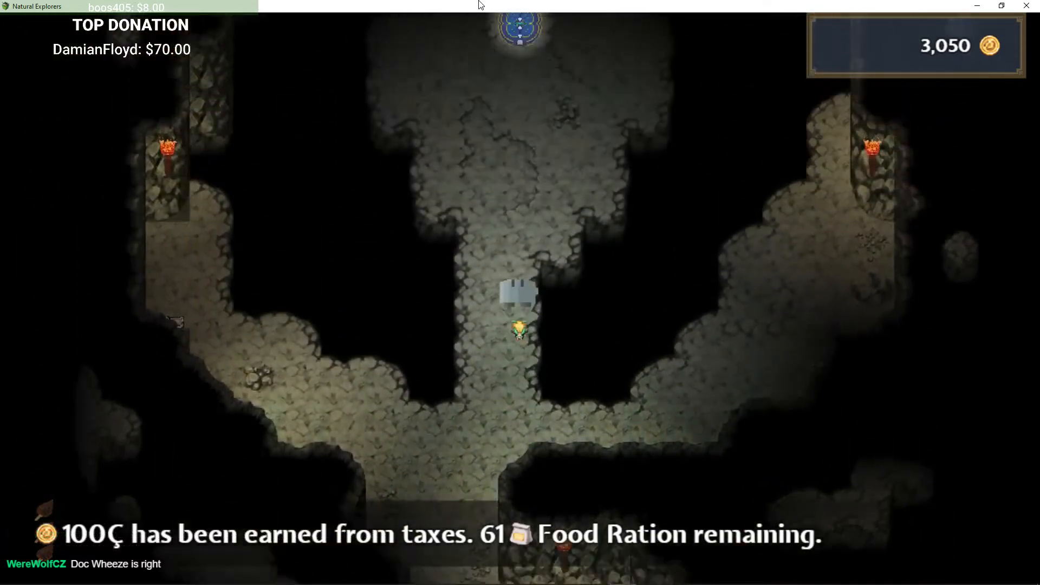
{"action": "key", "text": "Left"}
{"action": "key", "text": "Up"}
{"action": "key", "text": "Up"}
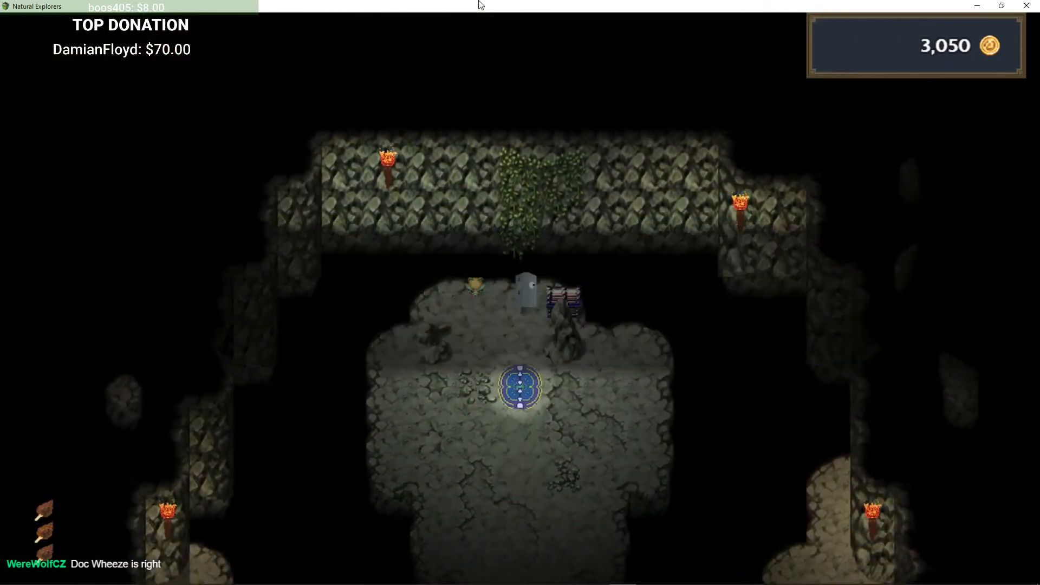
{"action": "key", "text": "Return"}
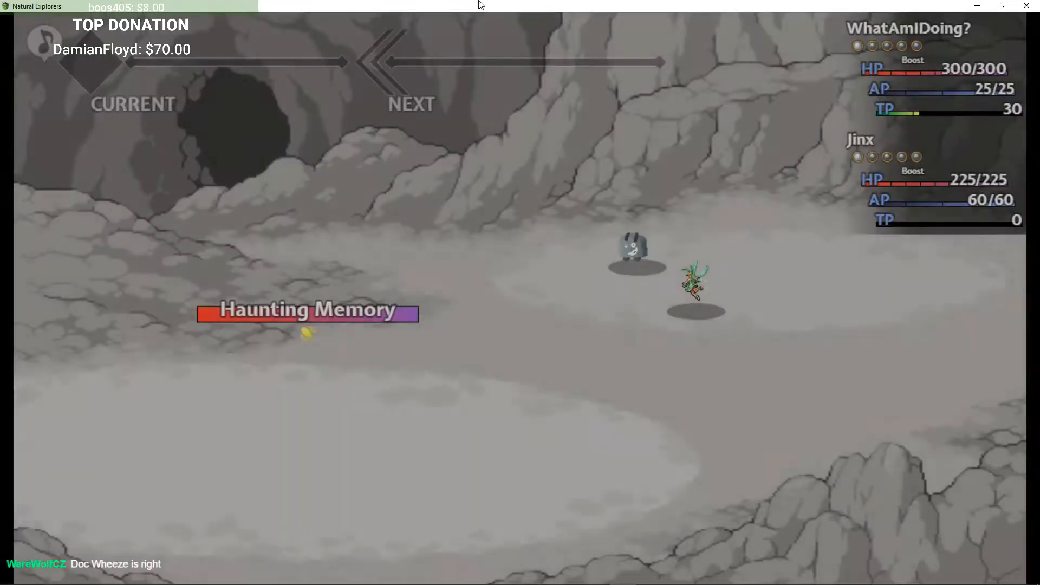
{"action": "key", "text": "Down"}
{"action": "key", "text": "Return"}
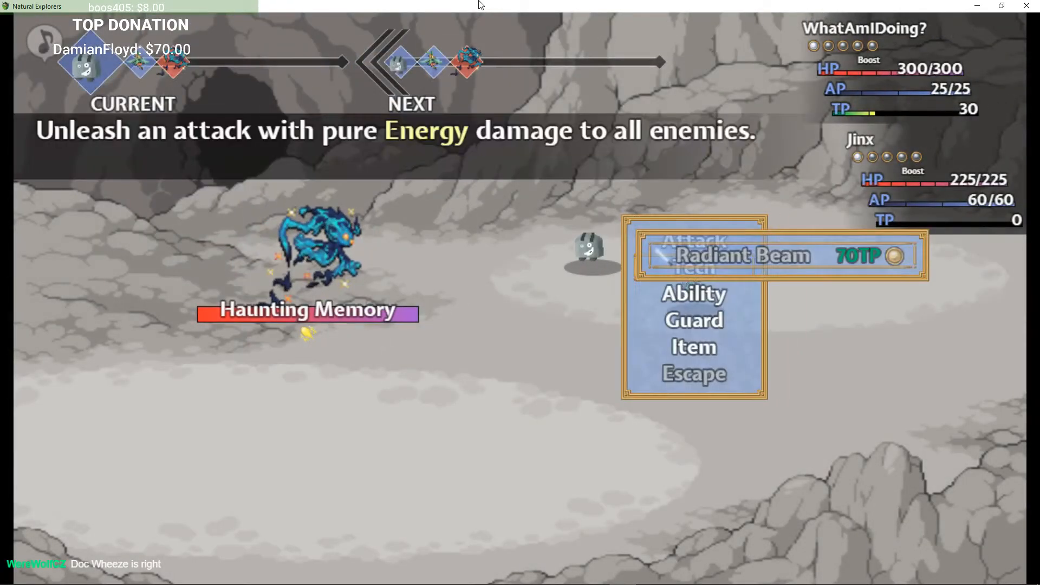
{"action": "key", "text": "Escape"}
{"action": "key", "text": "Up"}
{"action": "key", "text": "Return"}
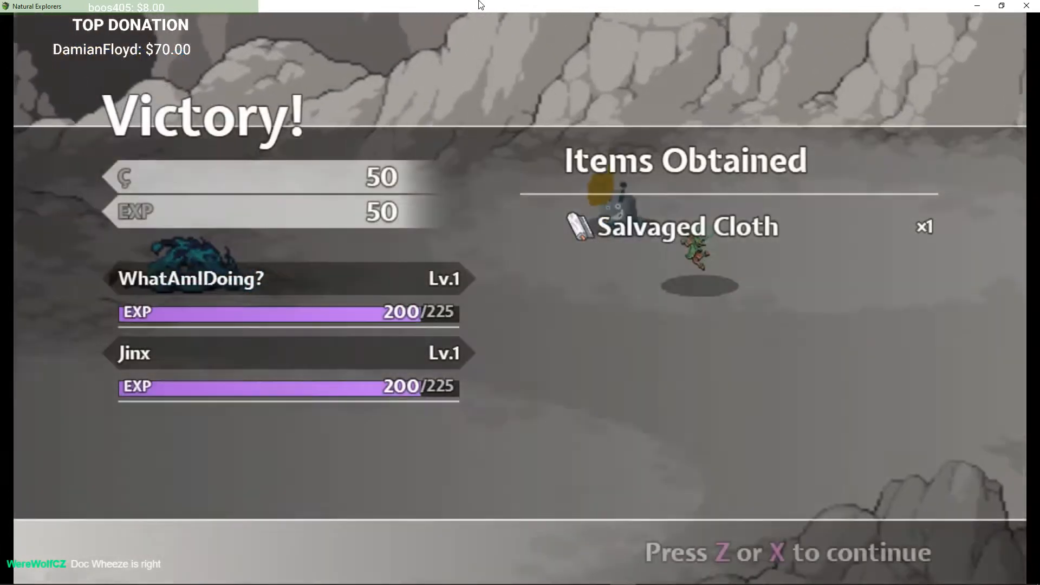
{"action": "key", "text": "z"}
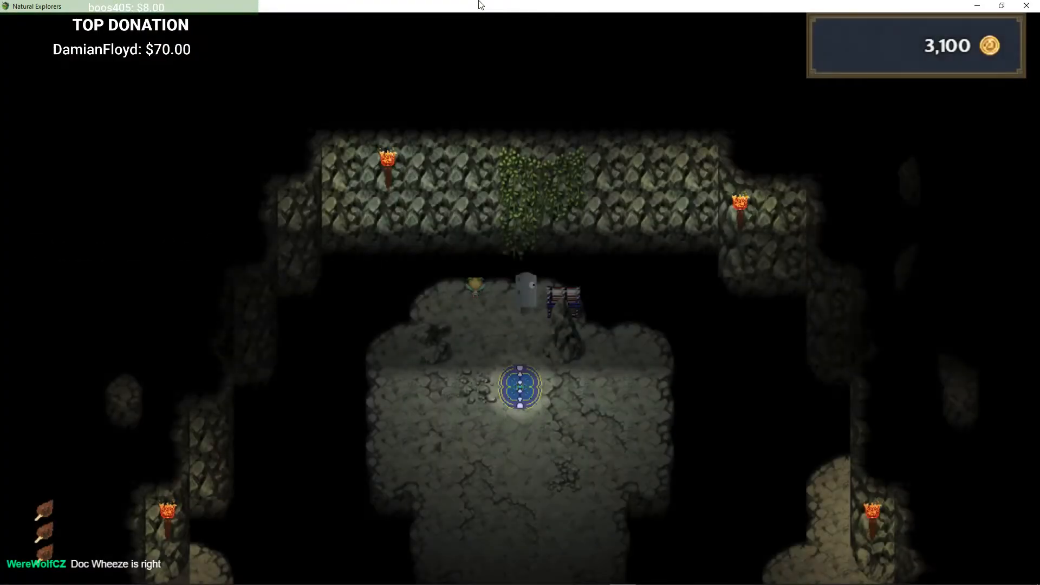
Step: Step onto the portal and review the message log at the next-level prompt
{"action": "key", "text": "Down"}
{"action": "key", "text": "q"}
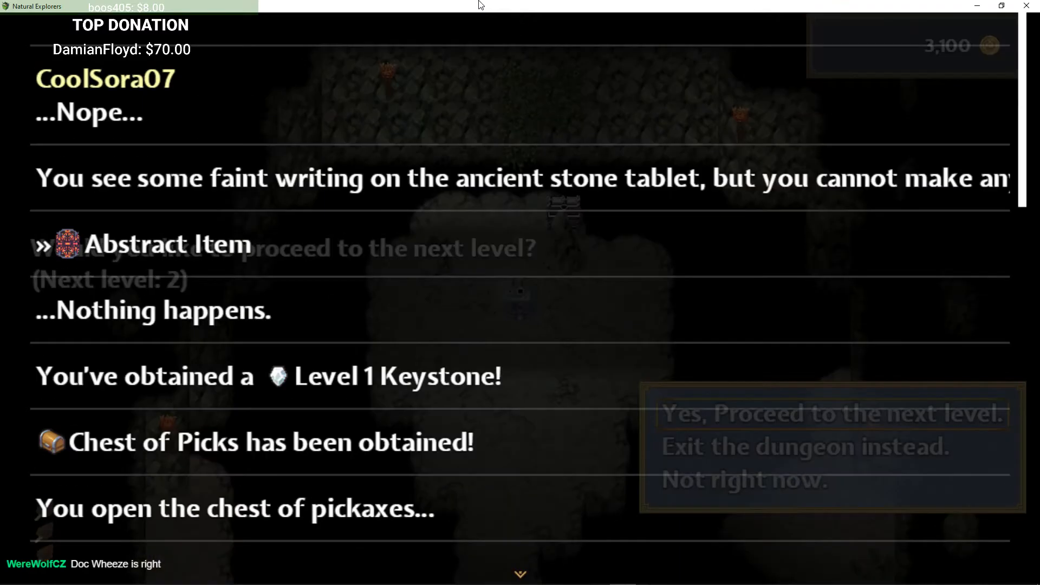
{"action": "key", "text": "q"}
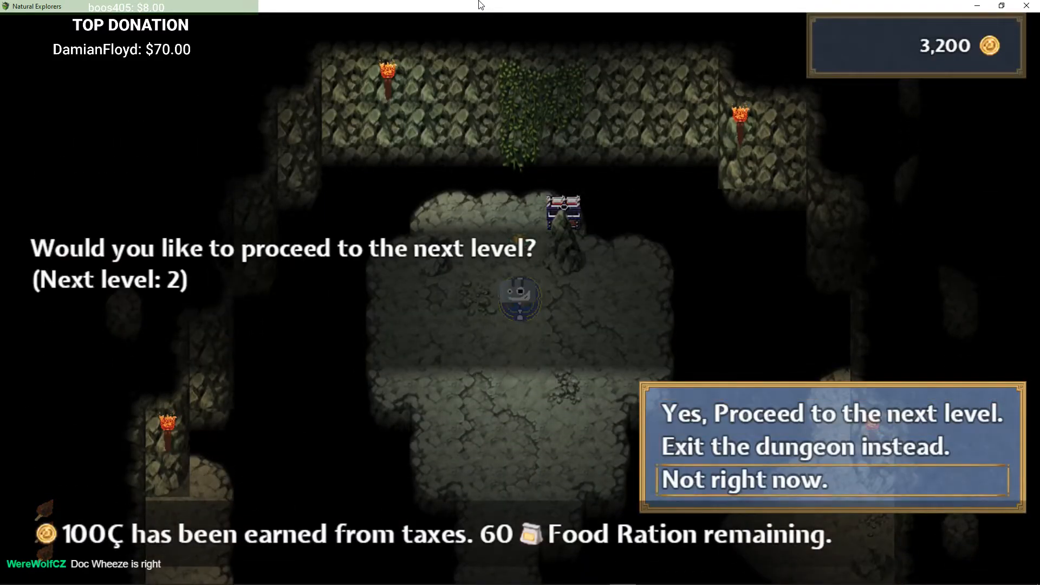
Step: Choose to proceed to dungeon level 2 at the portal prompt
{"action": "key", "text": "Return"}
{"action": "key", "text": "Up"}
{"action": "key", "text": "Down"}
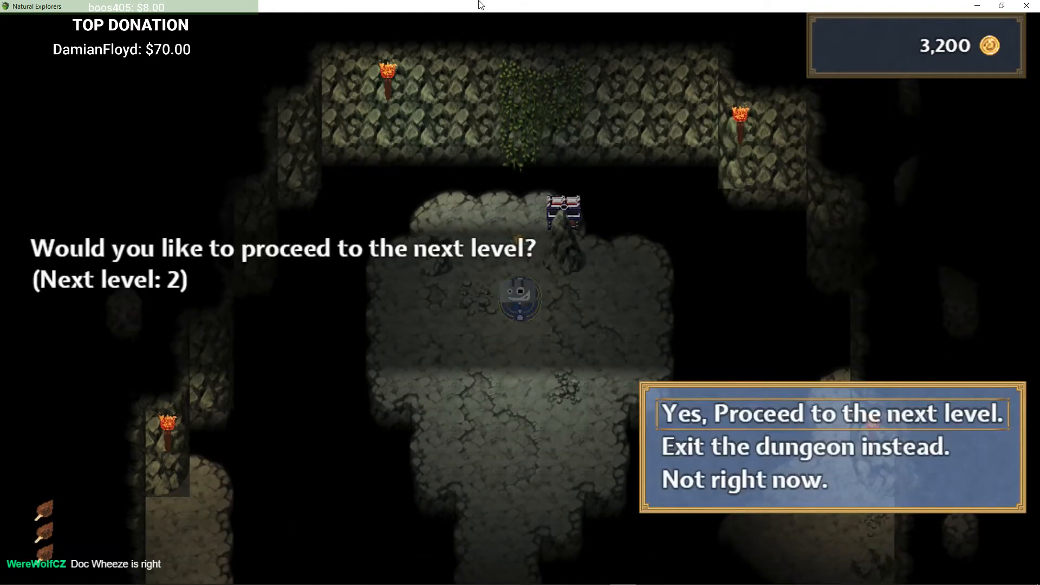
{"action": "key", "text": "Return"}
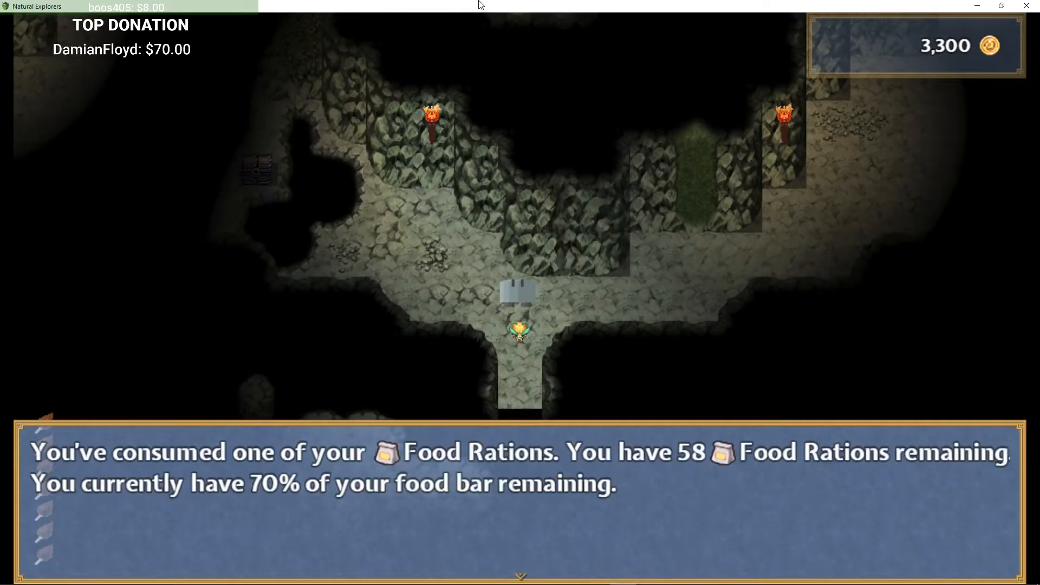
Step: Dismiss the ration message and walk east through level 2 into an encounter with a Vile Worm
{"action": "key", "text": "Return"}
{"action": "key", "text": "Right"}
{"action": "key", "text": "Up"}
{"action": "key", "text": "Right"}
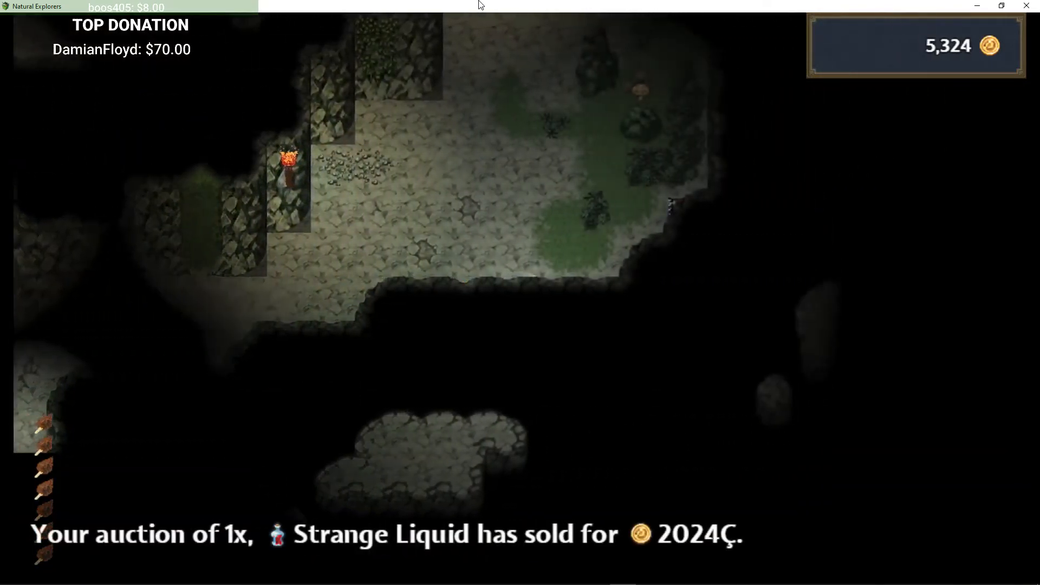
{"action": "key", "text": "Right"}
{"action": "key", "text": "Up"}
{"action": "key", "text": "Right"}
{"action": "key", "text": "Return"}
{"action": "key", "text": "Return"}
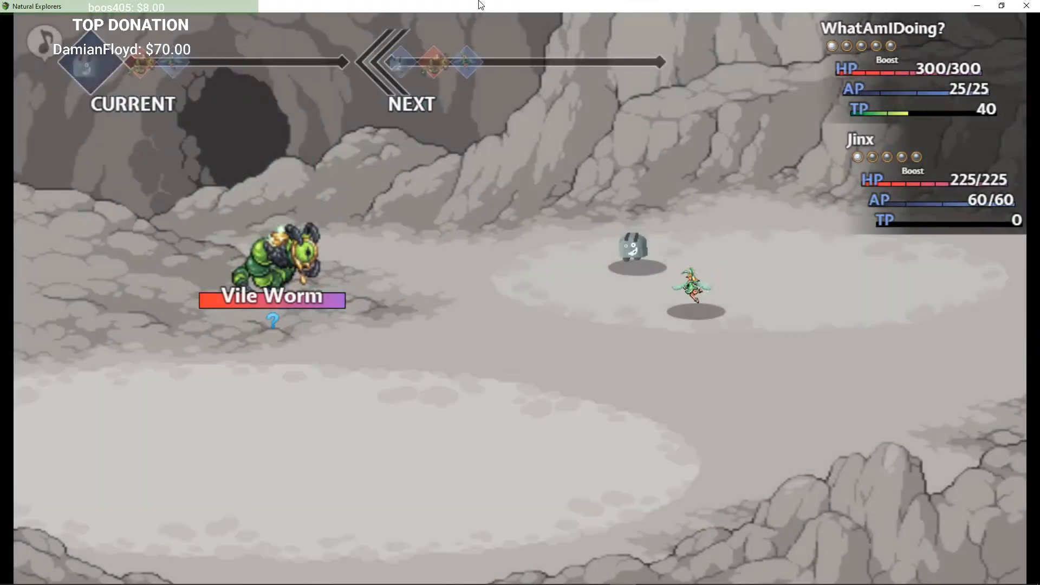
Step: Open the tech list, back out, and attack the Vile Worm with a normal attack
{"action": "key", "text": "Down"}
{"action": "key", "text": "Return"}
{"action": "key", "text": "Escape"}
{"action": "key", "text": "Up"}
{"action": "key", "text": "Return"}
{"action": "key", "text": "Return"}
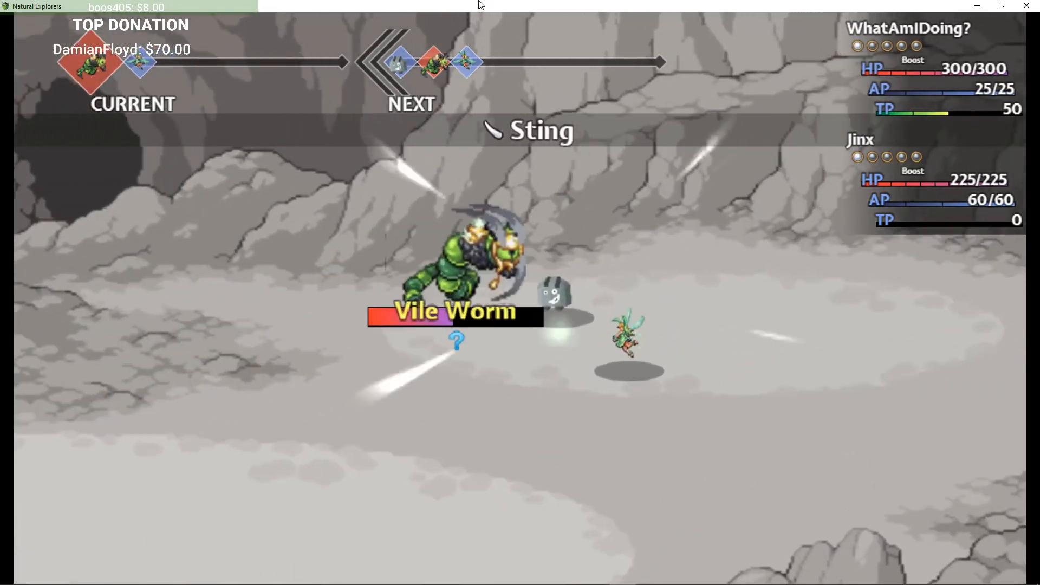
Step: Check Jinx's Music Therapy tech, then attack to defeat the Vile Worm and leave the battle
{"action": "key", "text": "Down"}
{"action": "key", "text": "Return"}
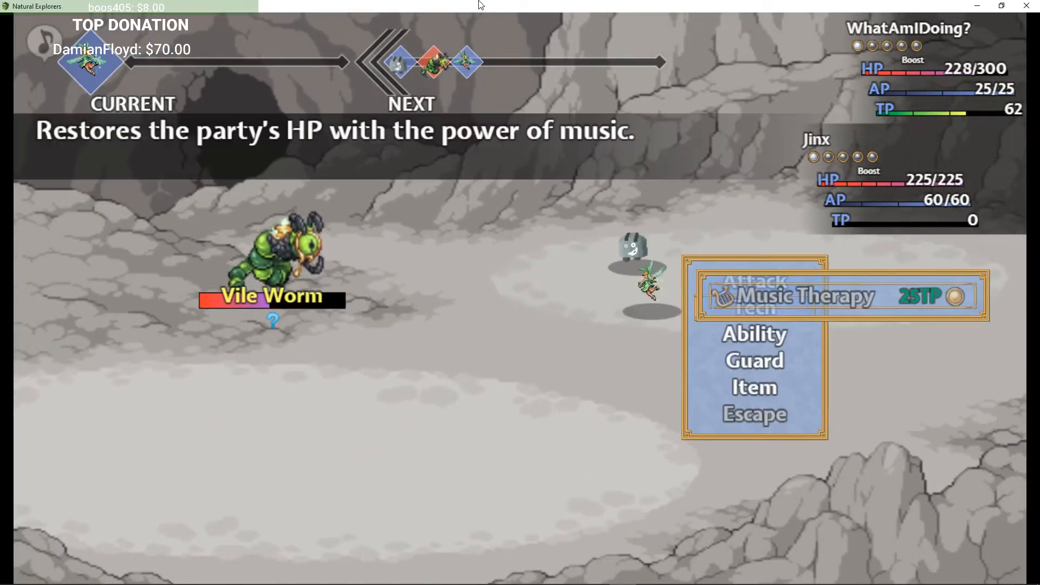
{"action": "key", "text": "Escape"}
{"action": "key", "text": "Up"}
{"action": "key", "text": "Return"}
{"action": "key", "text": "Return"}
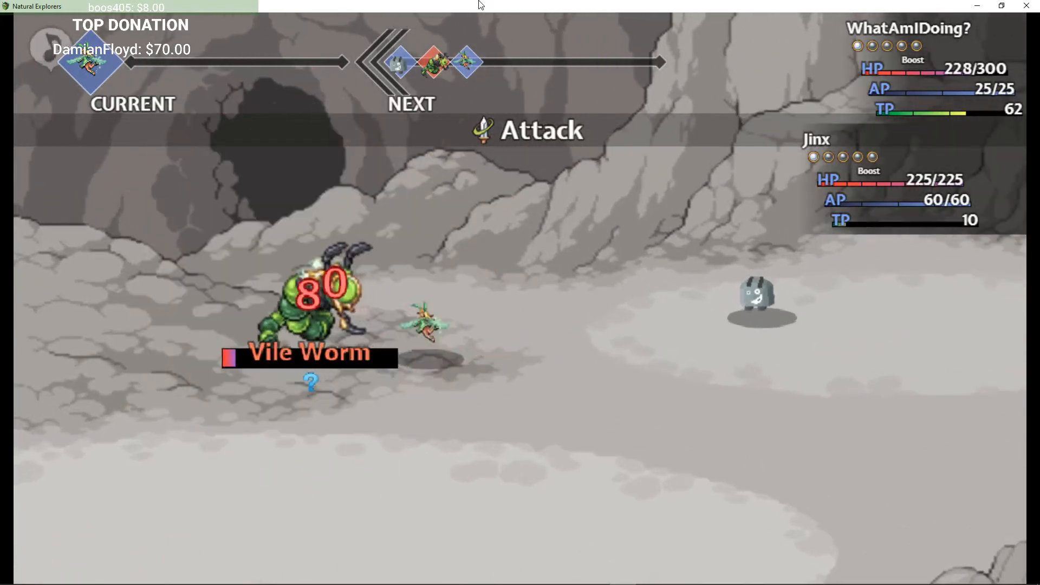
{"action": "key", "text": "Return"}
{"action": "key", "text": "Return"}
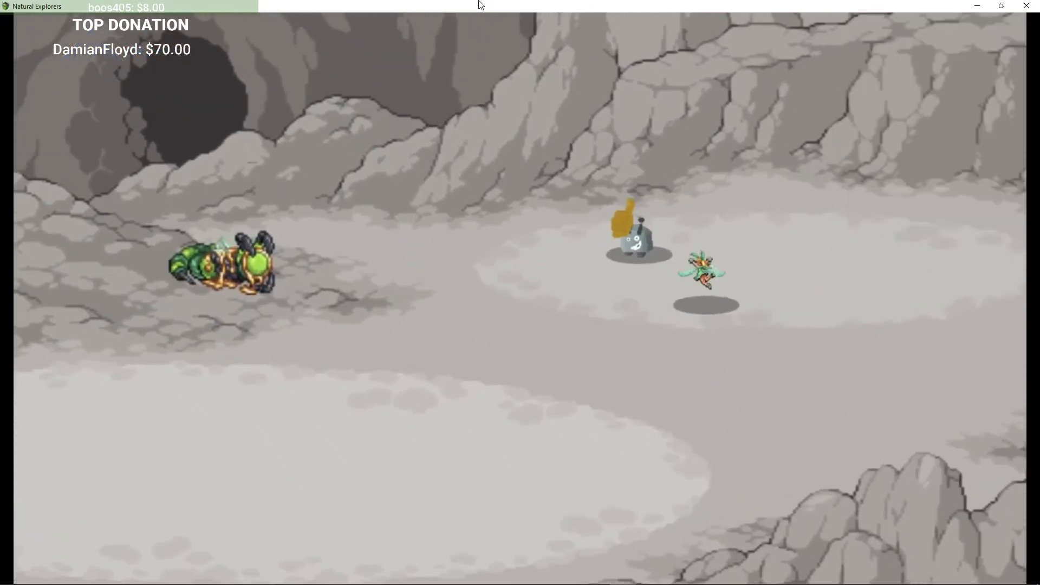
{"action": "key", "text": "z"}
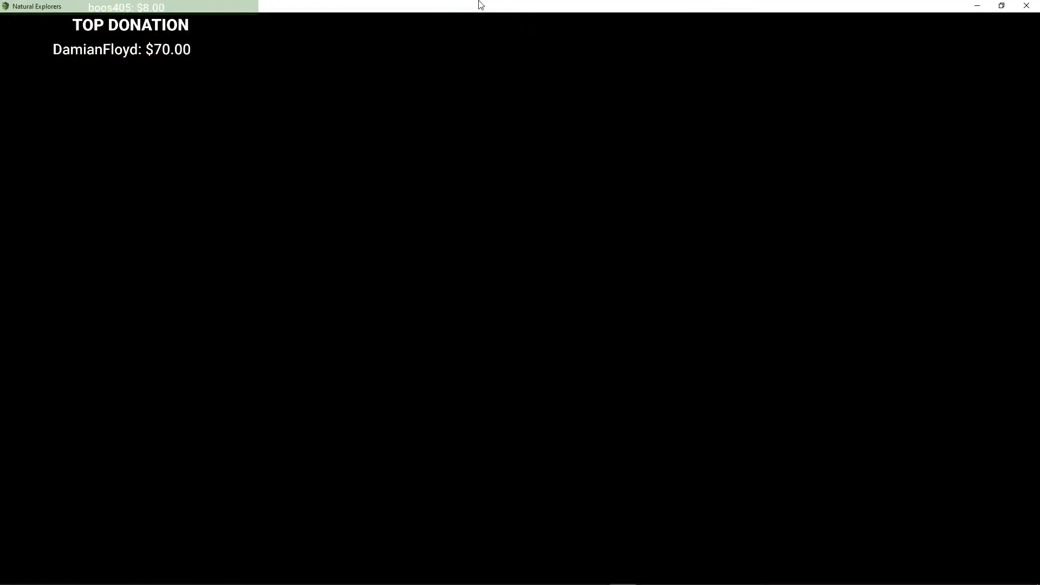
Step: Walk north-west through the cave and harvest a Funshroom
{"action": "key", "text": "z"}
{"action": "key", "text": "Left"}
{"action": "key", "text": "Up"}
{"action": "key", "text": "Left"}
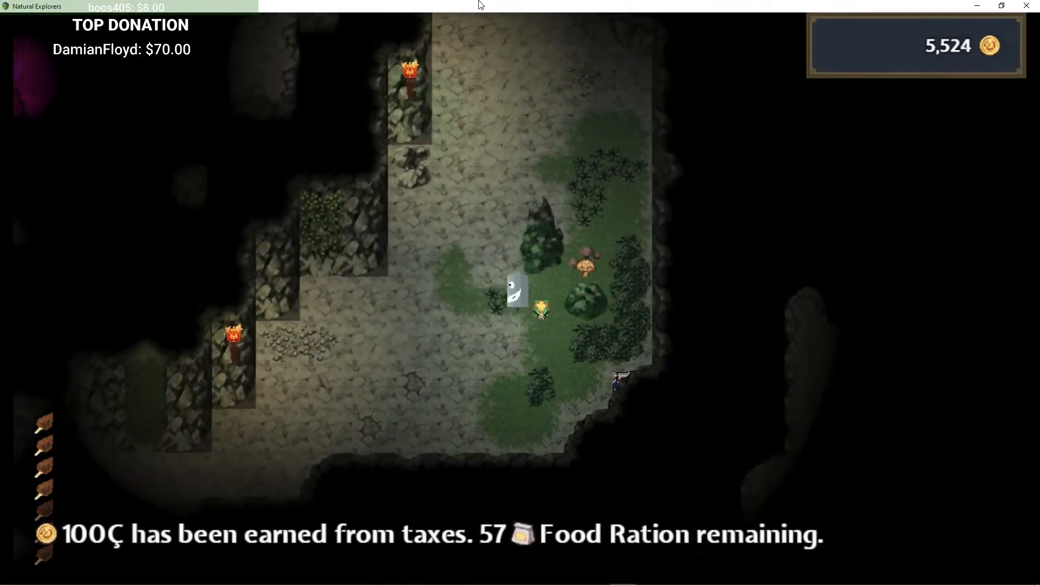
{"action": "key", "text": "Up"}
{"action": "key", "text": "Right"}
{"action": "key", "text": "Down"}
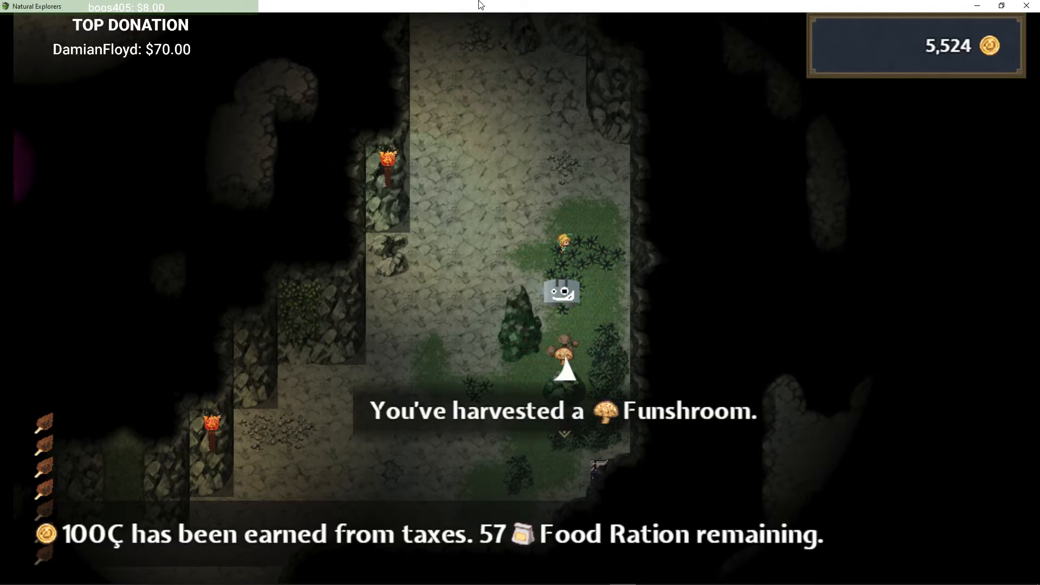
{"action": "key", "text": "z"}
Step: Walk west and south through the cave passages and pick up a Pixie Dust
{"action": "key", "text": "Up"}
{"action": "key", "text": "Left"}
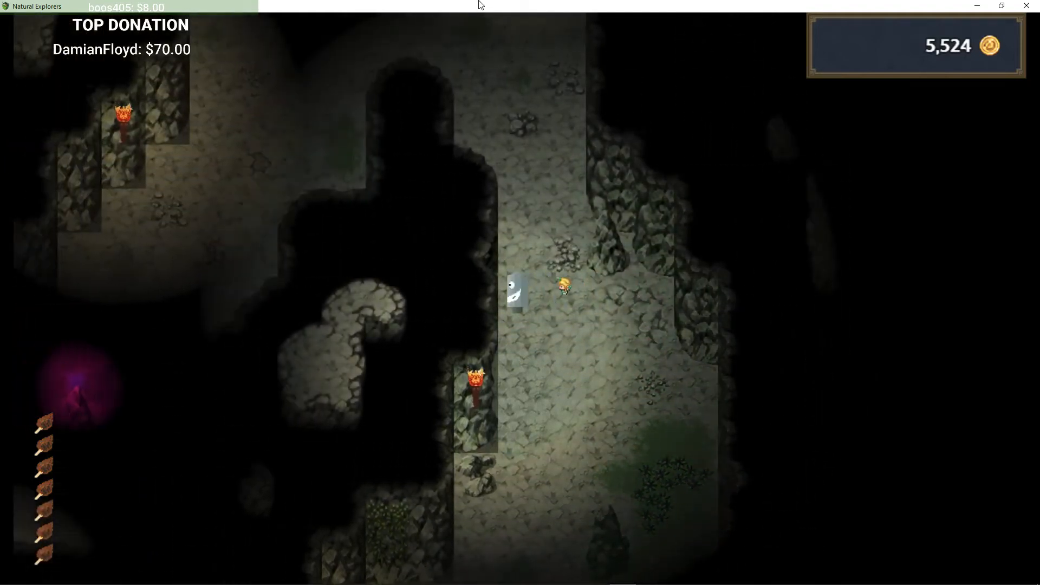
{"action": "key", "text": "Up"}
{"action": "key", "text": "Left"}
{"action": "key", "text": "Down"}
{"action": "key", "text": "Left"}
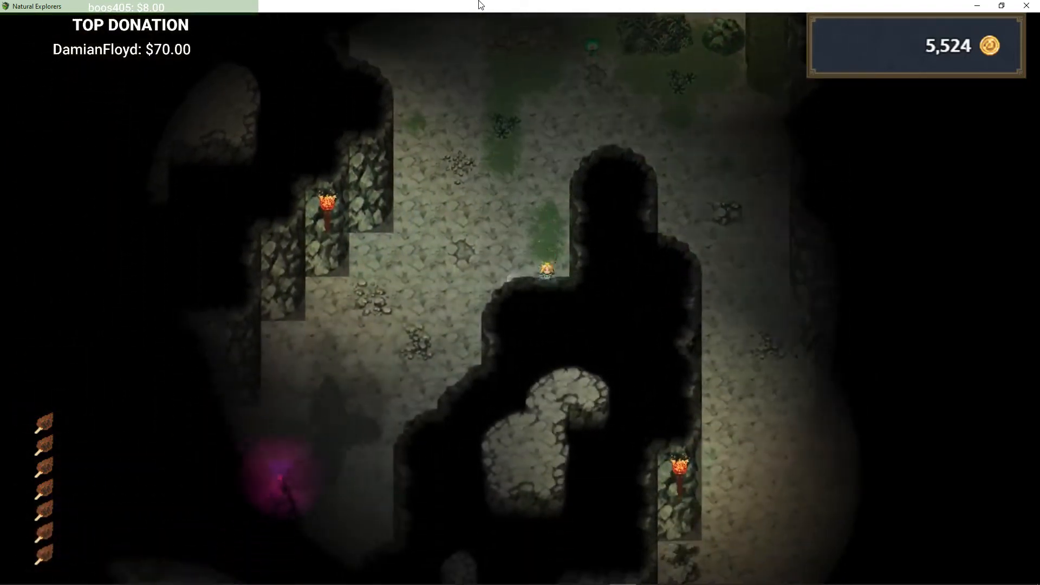
{"action": "key", "text": "Down"}
{"action": "key", "text": "Left"}
{"action": "key", "text": "Down"}
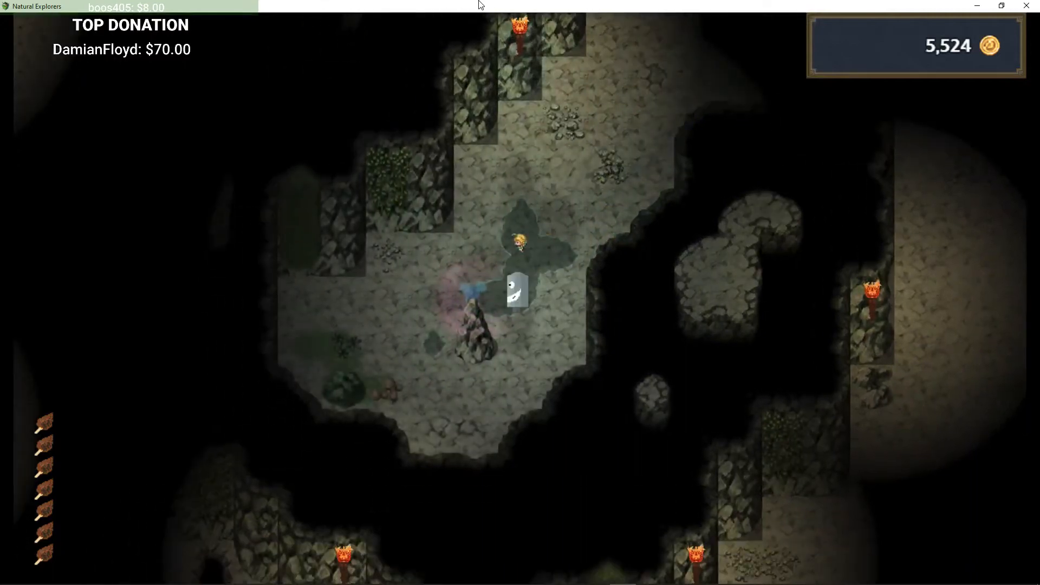
{"action": "key", "text": "Up"}
{"action": "key", "text": "Left"}
{"action": "key", "text": "Down"}
{"action": "key", "text": "Left"}
{"action": "key", "text": "Down"}
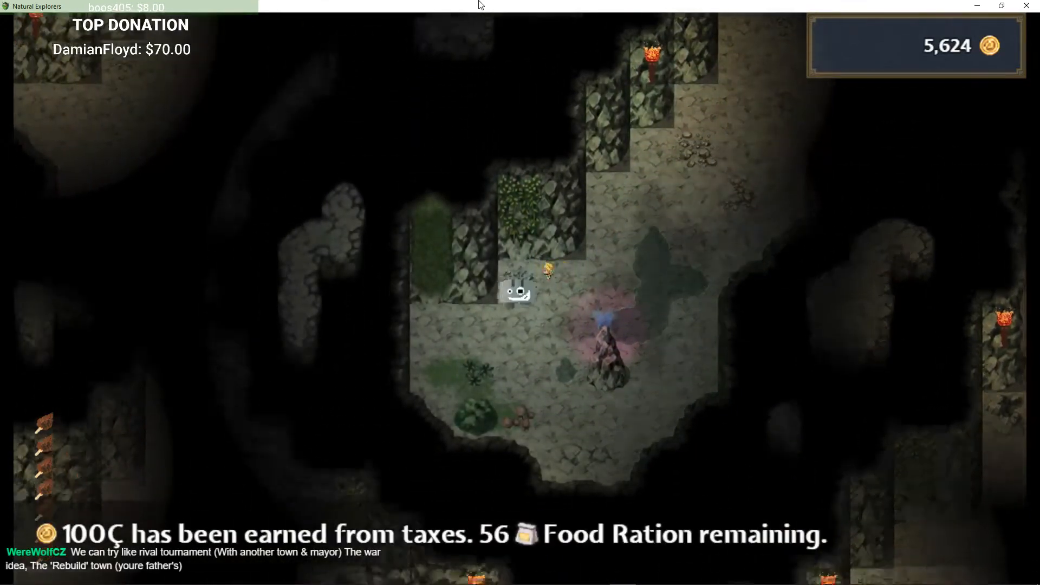
{"action": "key", "text": "Left"}
{"action": "key", "text": "Right"}
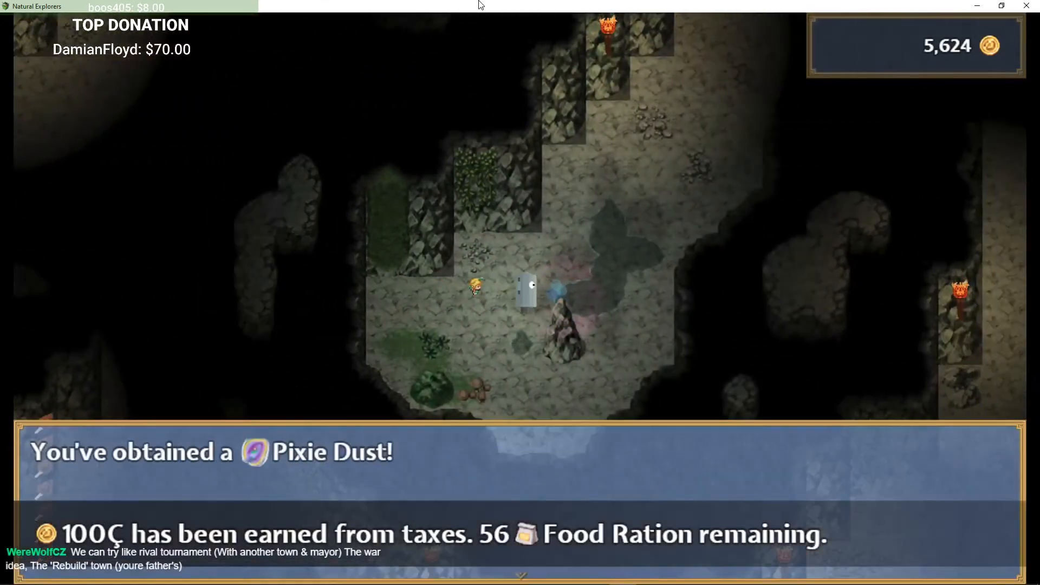
Step: Walk north-east into the grassy area and harvest the plant beside the path
{"action": "key", "text": "Return"}
{"action": "key", "text": "Up"}
{"action": "key", "text": "Right"}
{"action": "key", "text": "Up"}
{"action": "key", "text": "Right"}
{"action": "key", "text": "Up"}
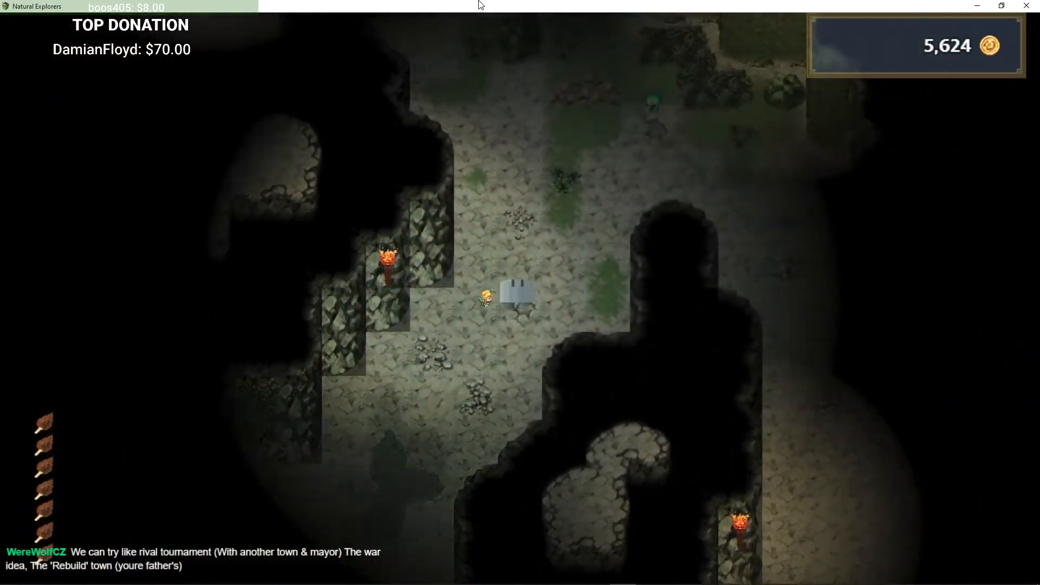
{"action": "key", "text": "Right"}
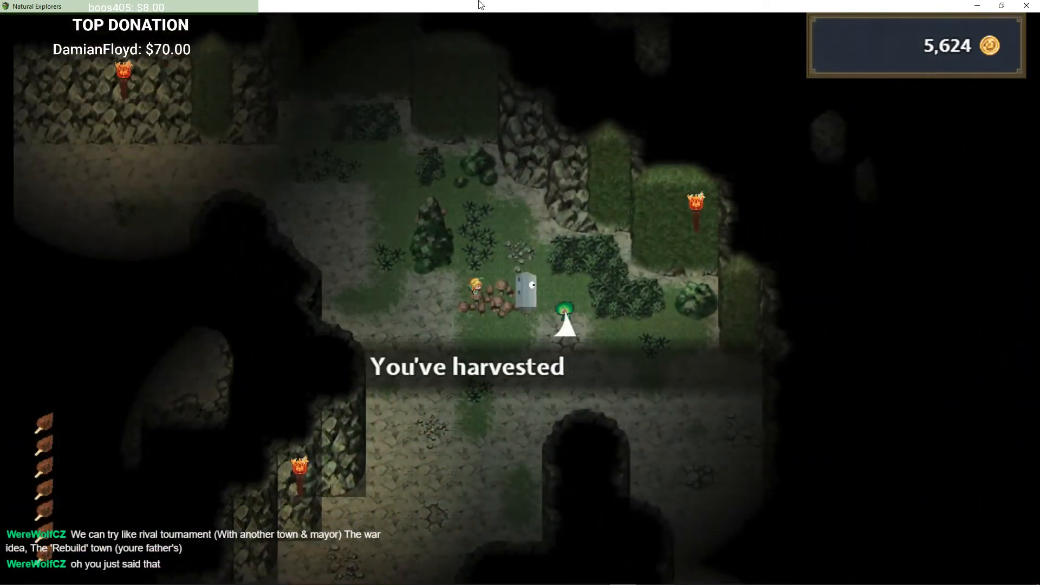
{"action": "key", "text": "Return"}
Step: Wander east and back west through the cave passages
{"action": "key", "text": "Left"}
{"action": "key", "text": "Up"}
{"action": "key", "text": "Right"}
{"action": "key", "text": "Up"}
{"action": "key", "text": "Right"}
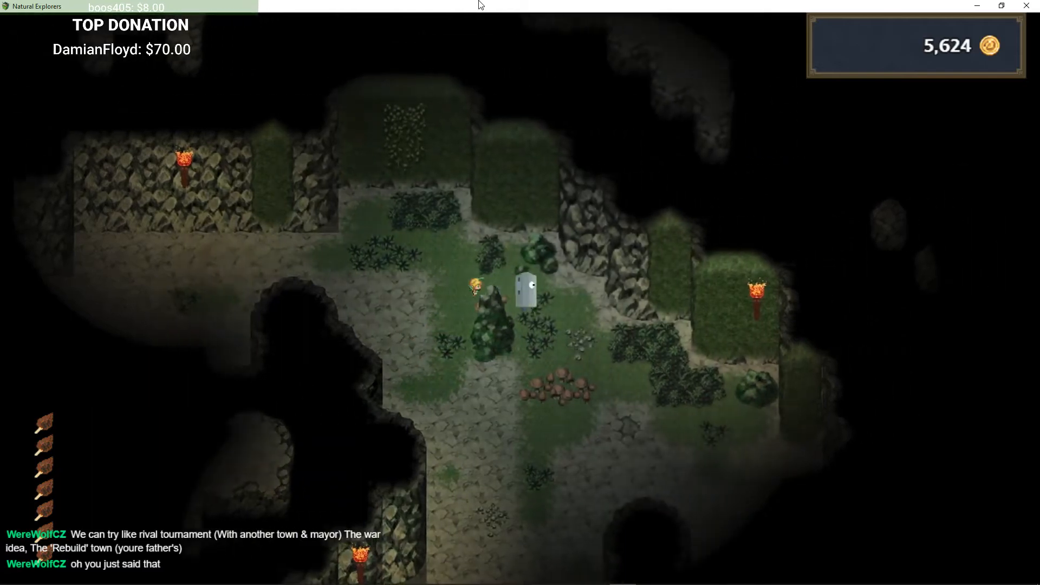
{"action": "key", "text": "Left"}
{"action": "key", "text": "Right"}
{"action": "key", "text": "Left"}
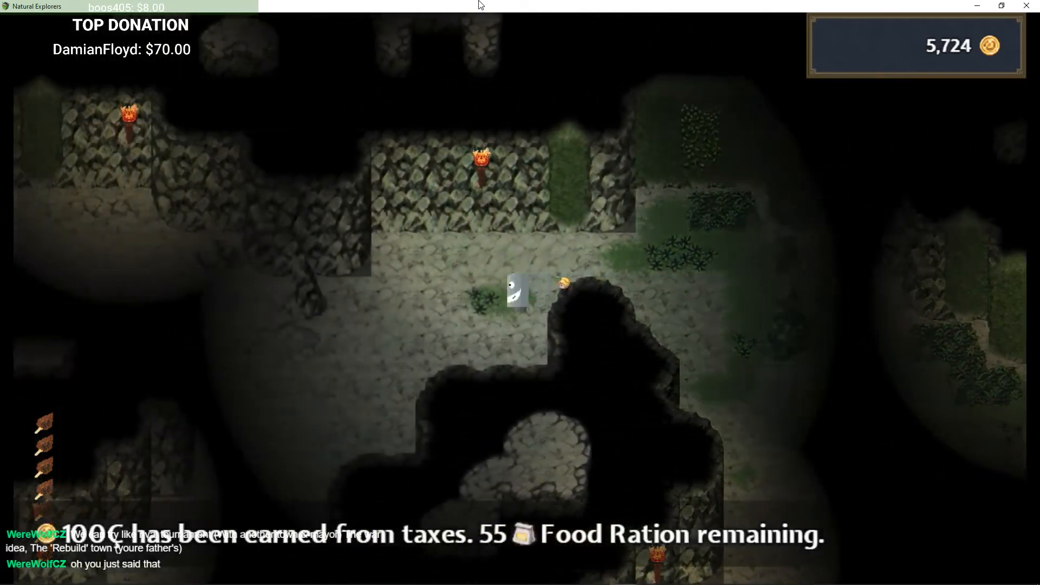
{"action": "key", "text": "Down"}
{"action": "key", "text": "Left"}
{"action": "key", "text": "Down"}
{"action": "key", "text": "Left"}
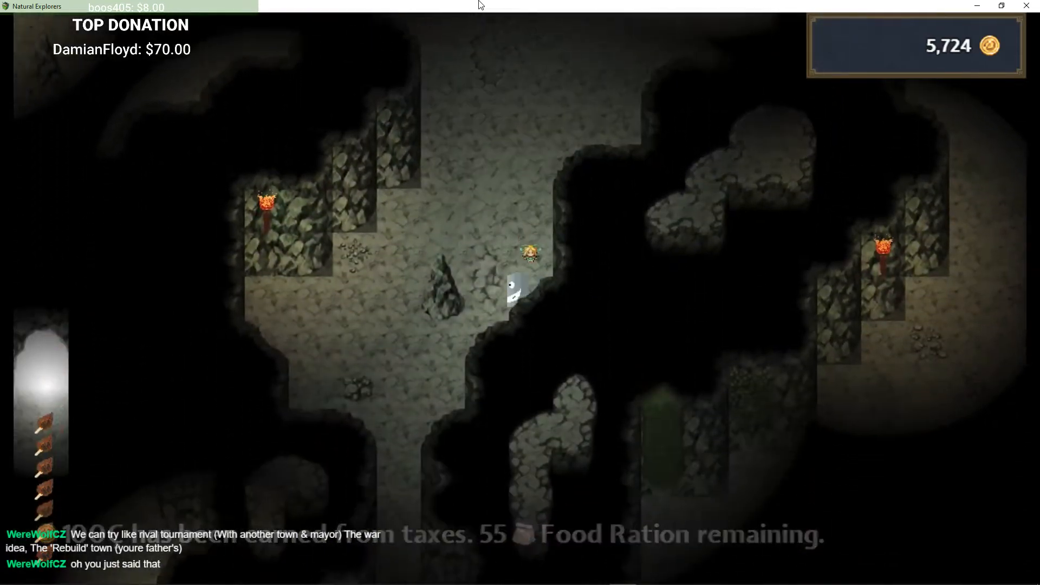
Step: Walk north to the enemy at the passage edge and engage it in battle
{"action": "key", "text": "Down"}
{"action": "key", "text": "Left"}
{"action": "key", "text": "Left"}
{"action": "key", "text": "Right"}
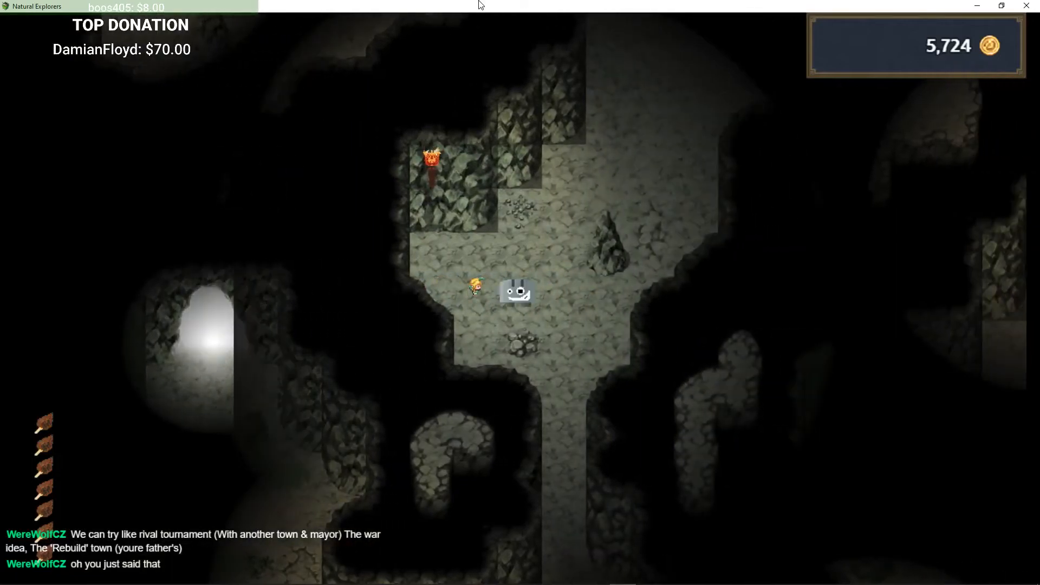
{"action": "key", "text": "Up"}
{"action": "key", "text": "Right"}
{"action": "key", "text": "Up"}
{"action": "key", "text": "Left"}
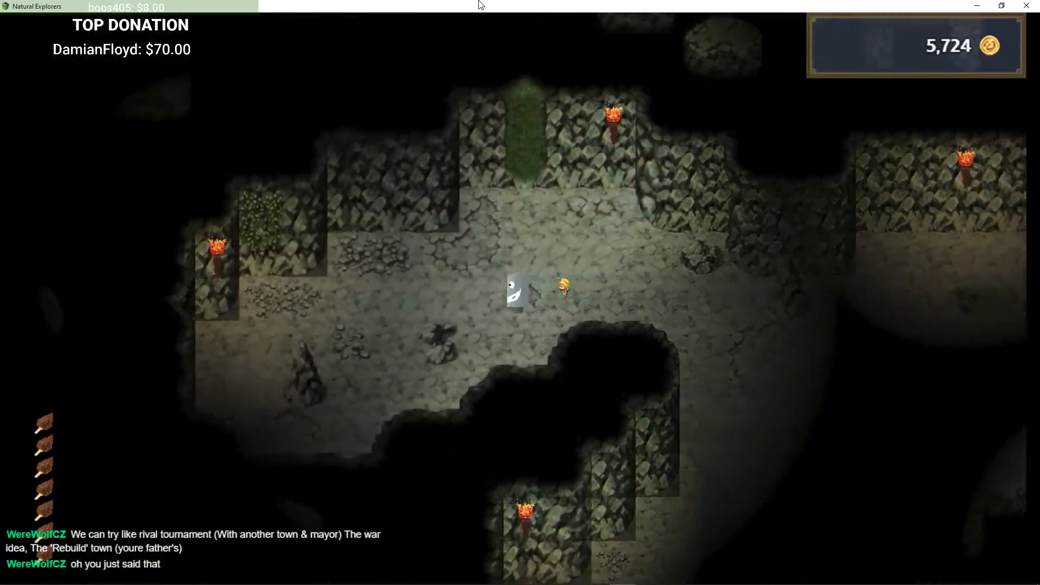
{"action": "key", "text": "Down"}
{"action": "key", "text": "Down"}
{"action": "key", "text": "Left"}
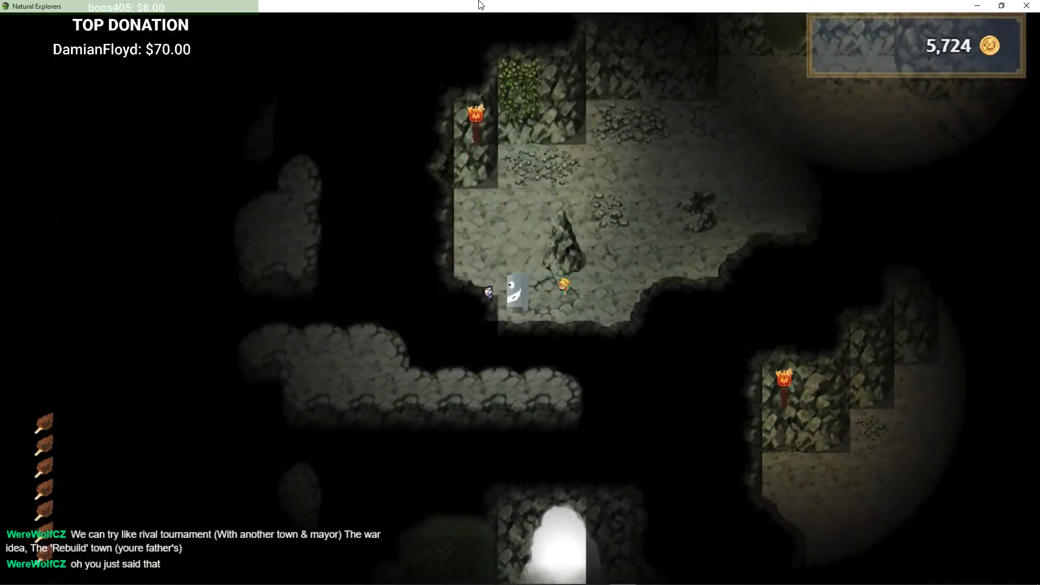
{"action": "key", "text": "Return"}
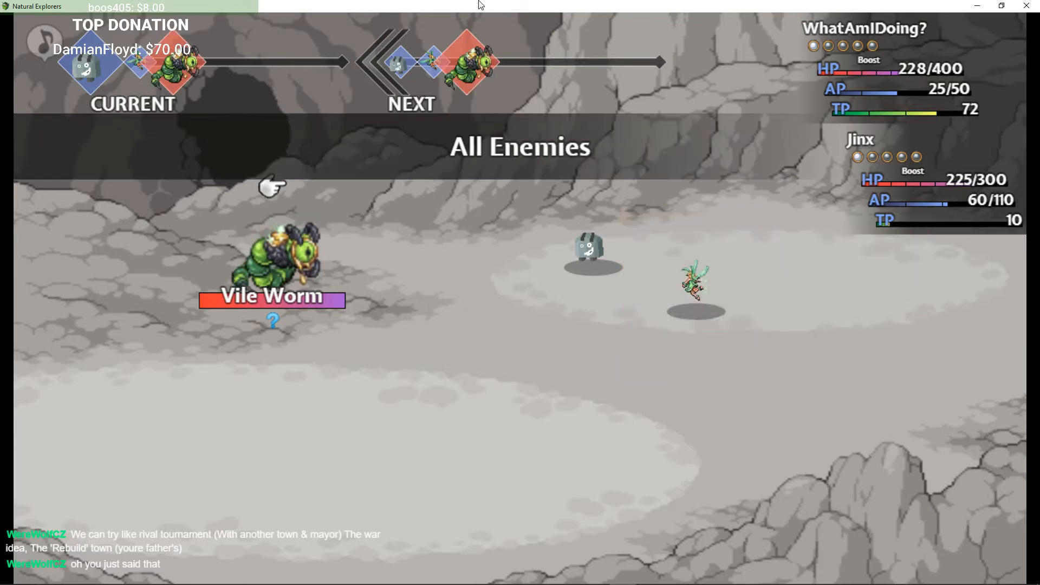
Step: Cancel the all-enemies targeting and attack the Vile Worm with a normal attack
{"action": "key", "text": "Escape"}
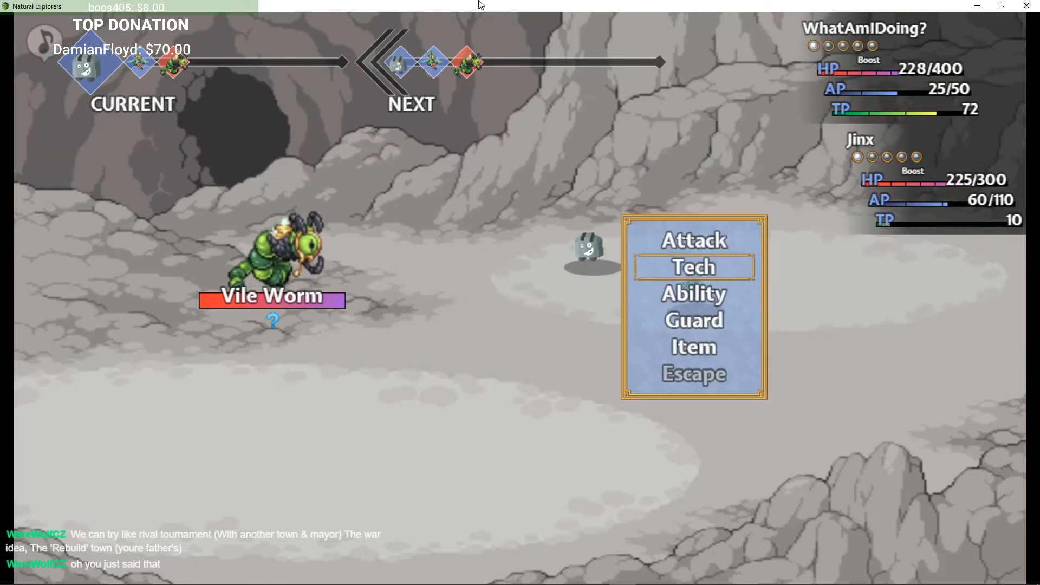
{"action": "key", "text": "Up"}
{"action": "key", "text": "Return"}
{"action": "key", "text": "Return"}
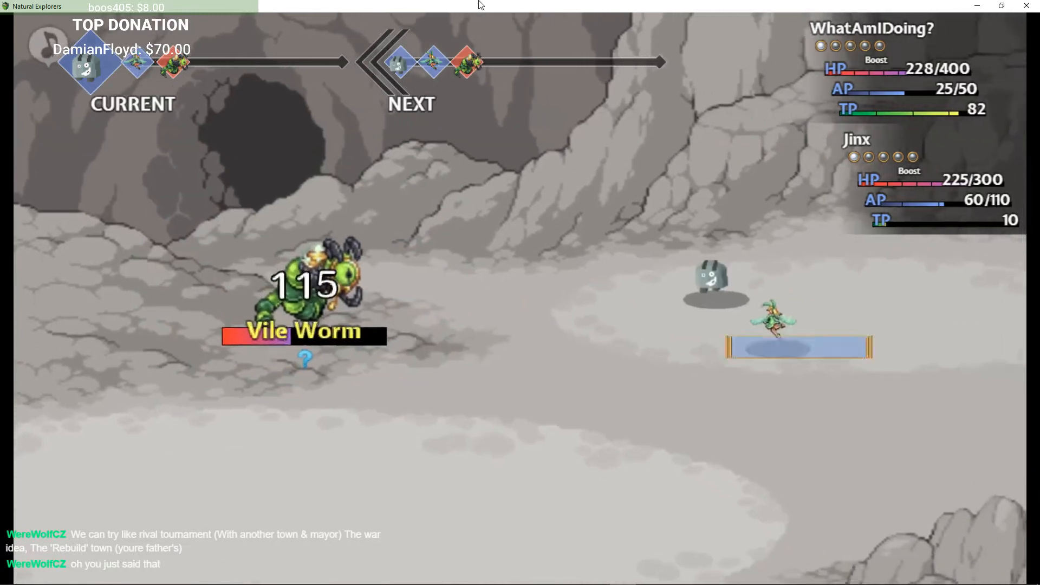
Step: Check Jinx's tech list, then attack to defeat the Vile Worm and leave the battle
{"action": "key", "text": "Down"}
{"action": "key", "text": "Return"}
{"action": "key", "text": "Escape"}
{"action": "key", "text": "Up"}
{"action": "key", "text": "Return"}
{"action": "key", "text": "Return"}
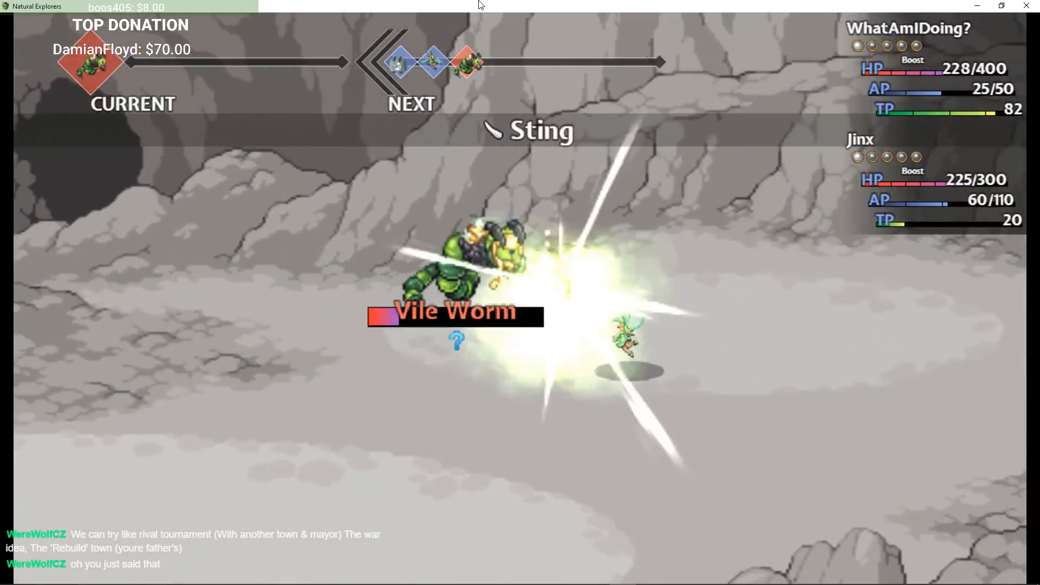
{"action": "key", "text": "Return"}
{"action": "key", "text": "Return"}
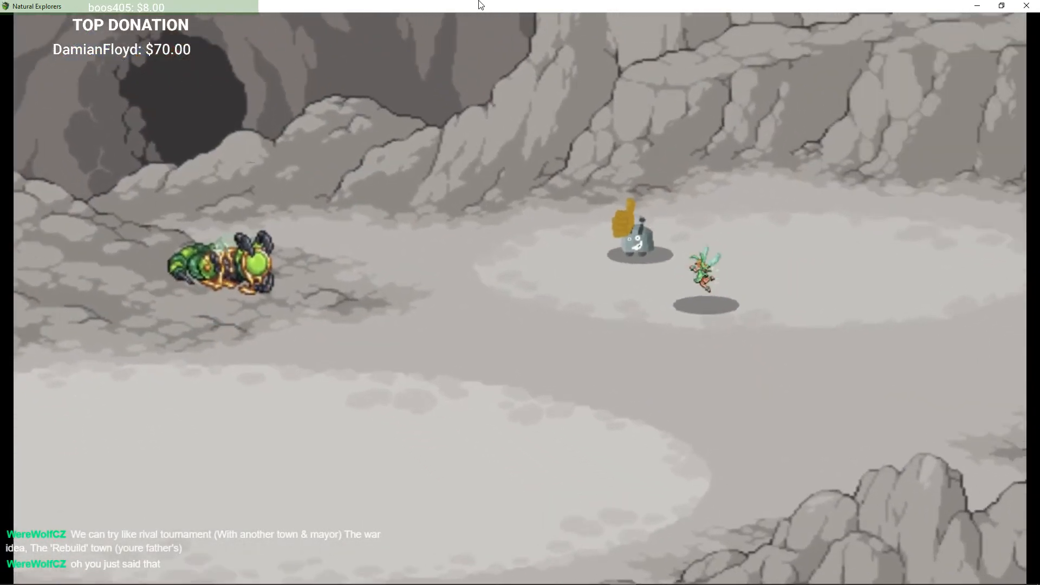
{"action": "key", "text": "z"}
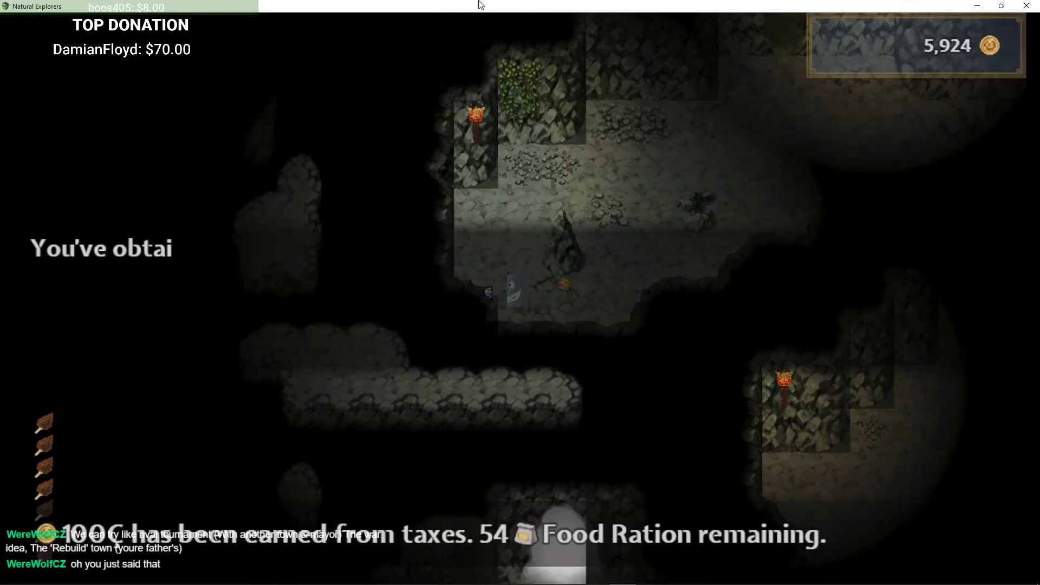
Step: Walk south to the guarded chest and accept the guardians' challenge
{"action": "key", "text": "Right"}
{"action": "key", "text": "Up"}
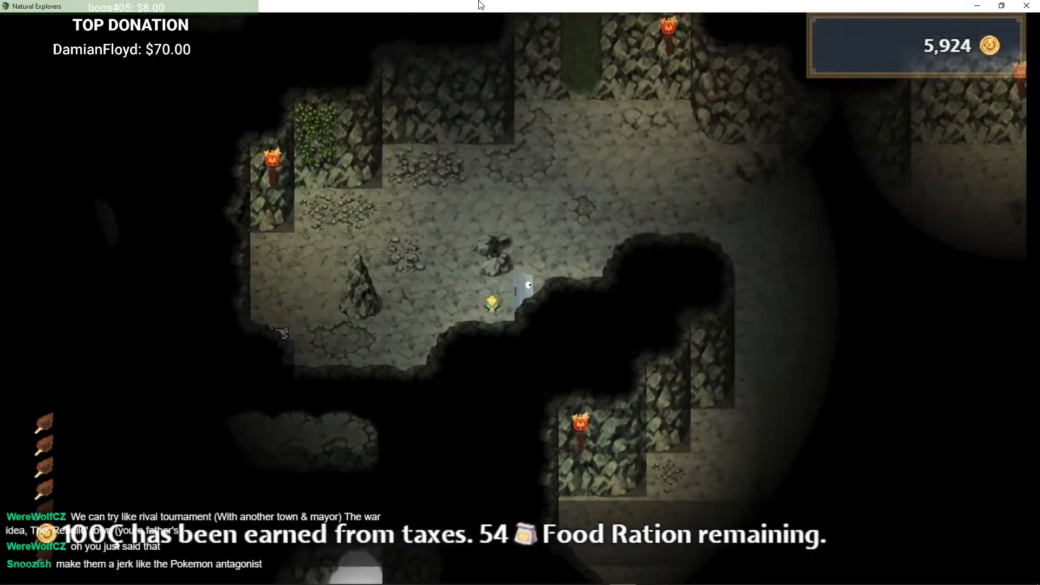
{"action": "key", "text": "Down"}
{"action": "key", "text": "Left"}
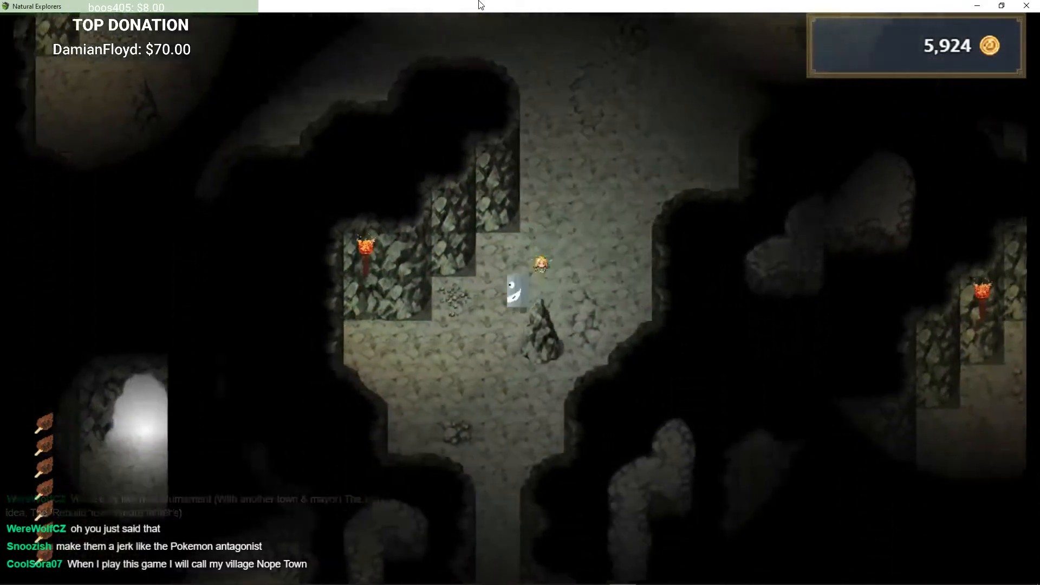
{"action": "key", "text": "Down"}
{"action": "key", "text": "Right"}
{"action": "key", "text": "Down"}
{"action": "key", "text": "Down"}
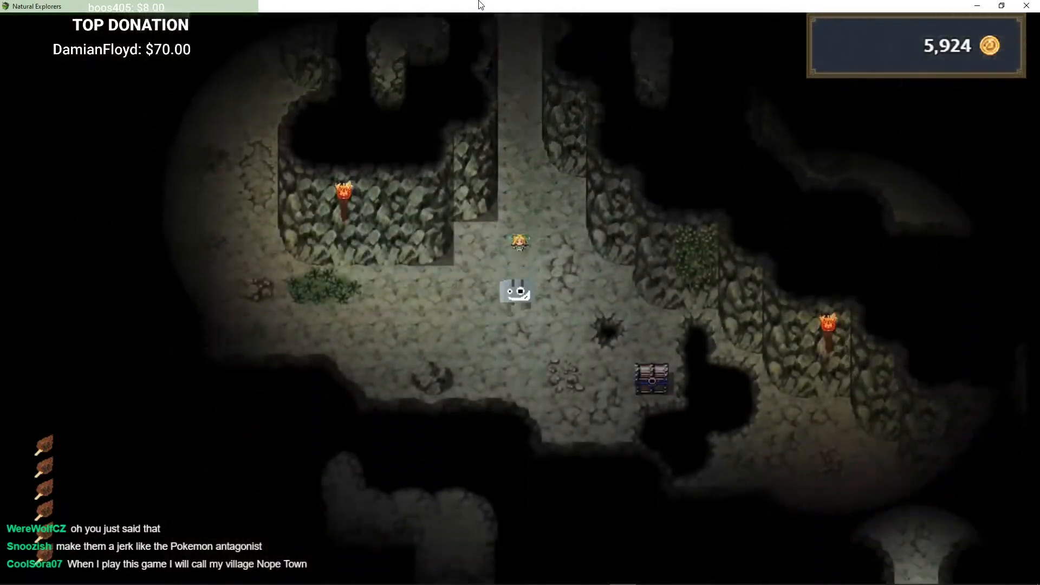
{"action": "key", "text": "Right"}
{"action": "key", "text": "Return"}
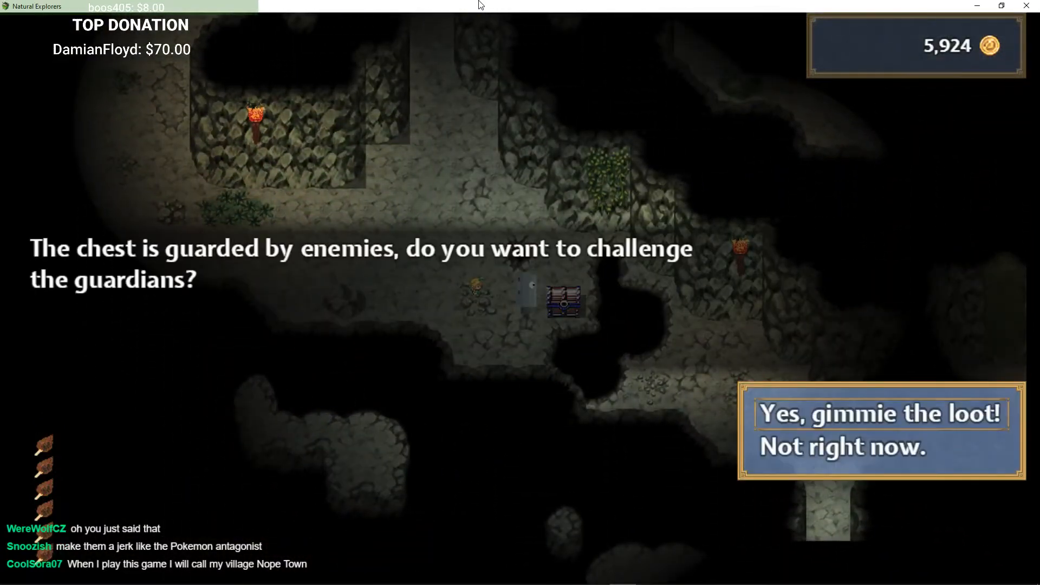
{"action": "key", "text": "Return"}
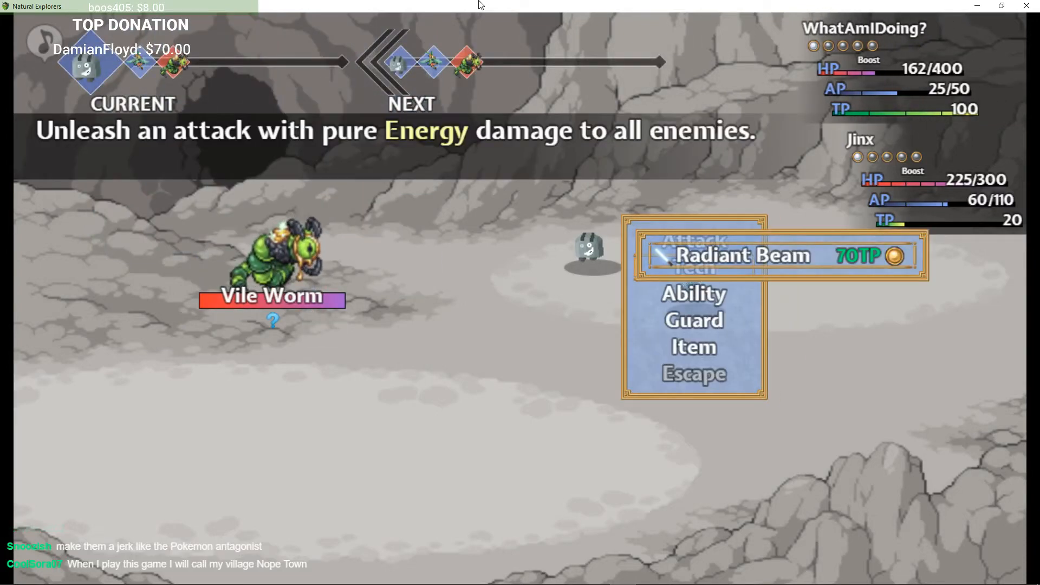
Step: Defeat the Vile Worm guarding the chest with normal attacks and Jinx's Entangle tech, then dismiss the victory screen
{"action": "key", "text": "Return"}
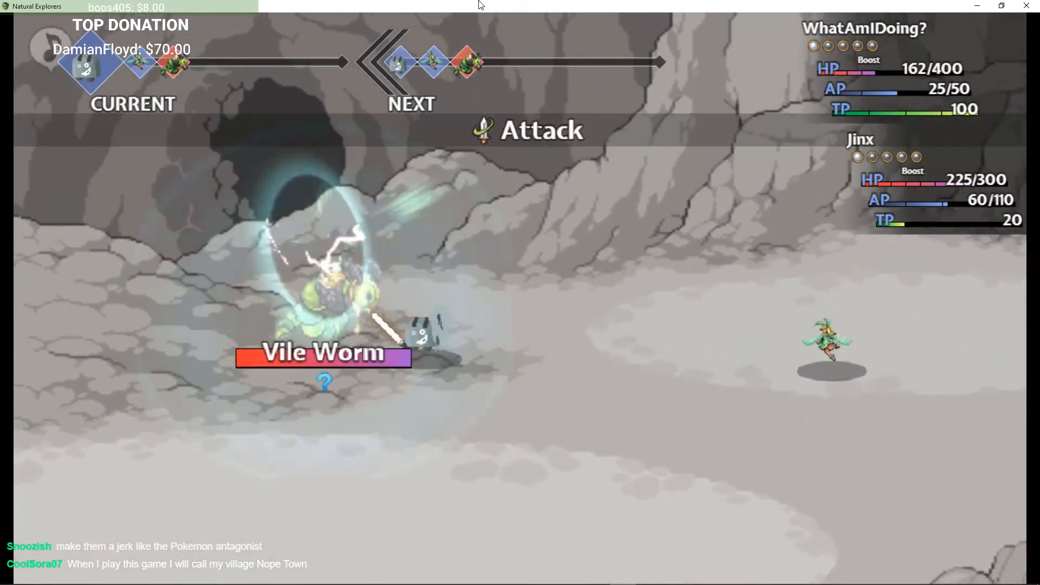
{"action": "key", "text": "Down"}
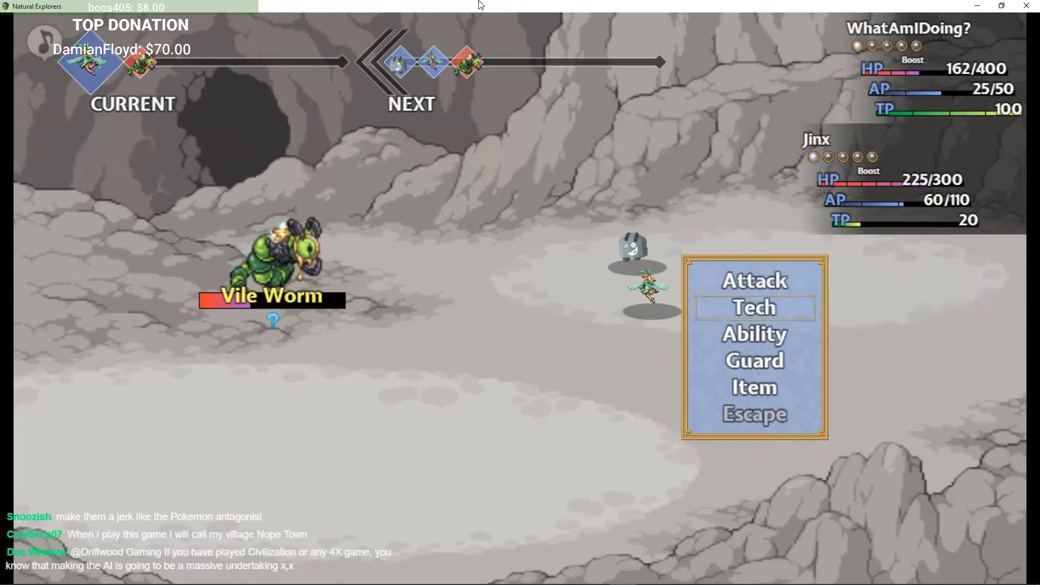
{"action": "key", "text": "Return"}
{"action": "key", "text": "Return"}
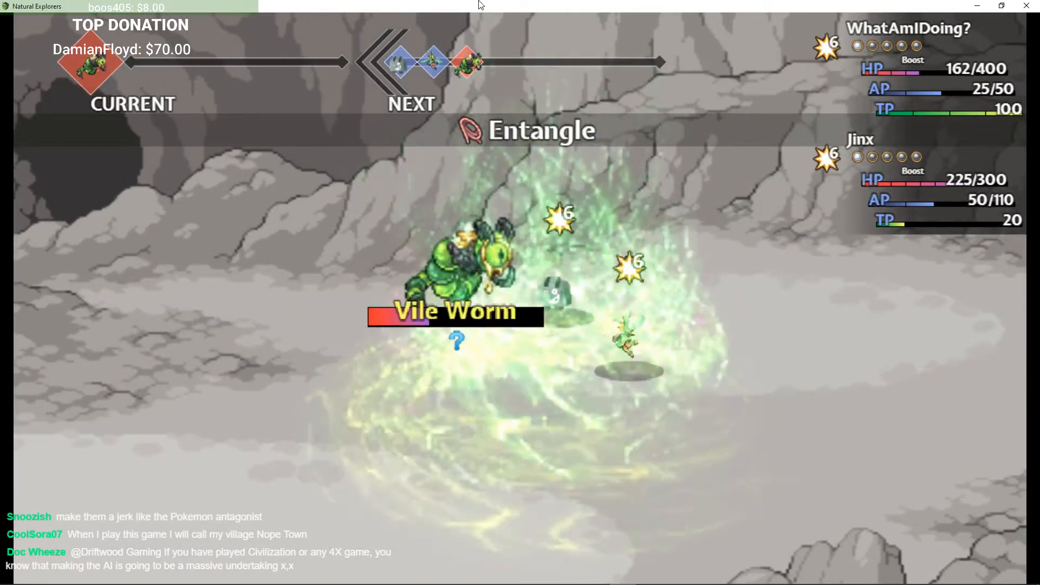
{"action": "key", "text": "Down"}
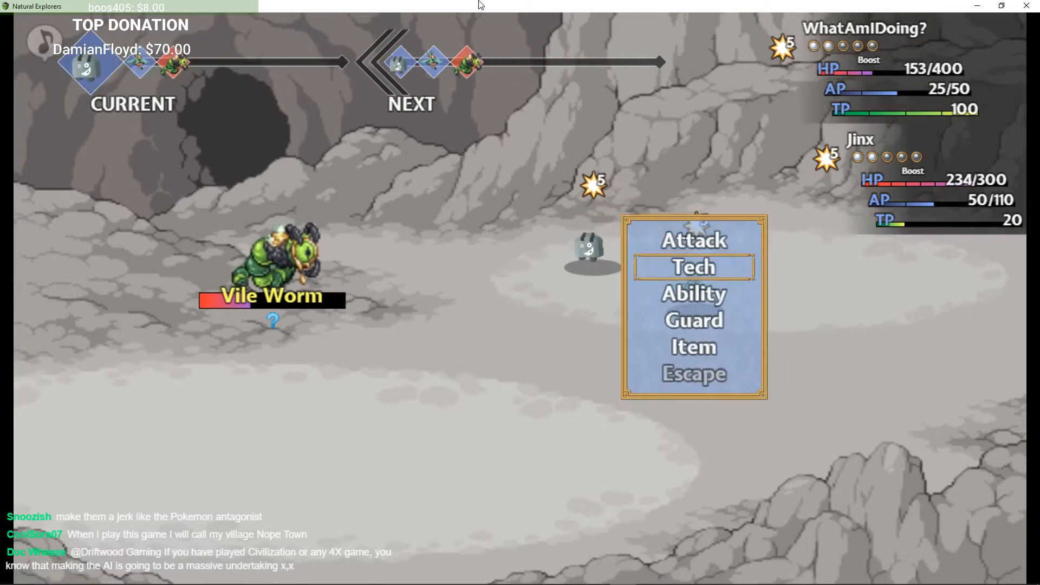
{"action": "key", "text": "Return"}
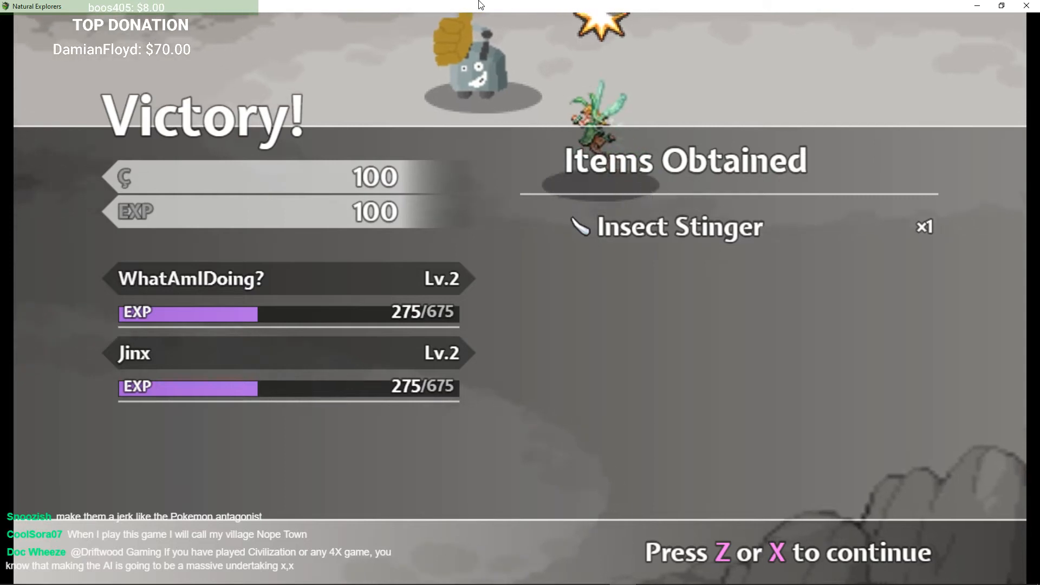
{"action": "key", "text": "z"}
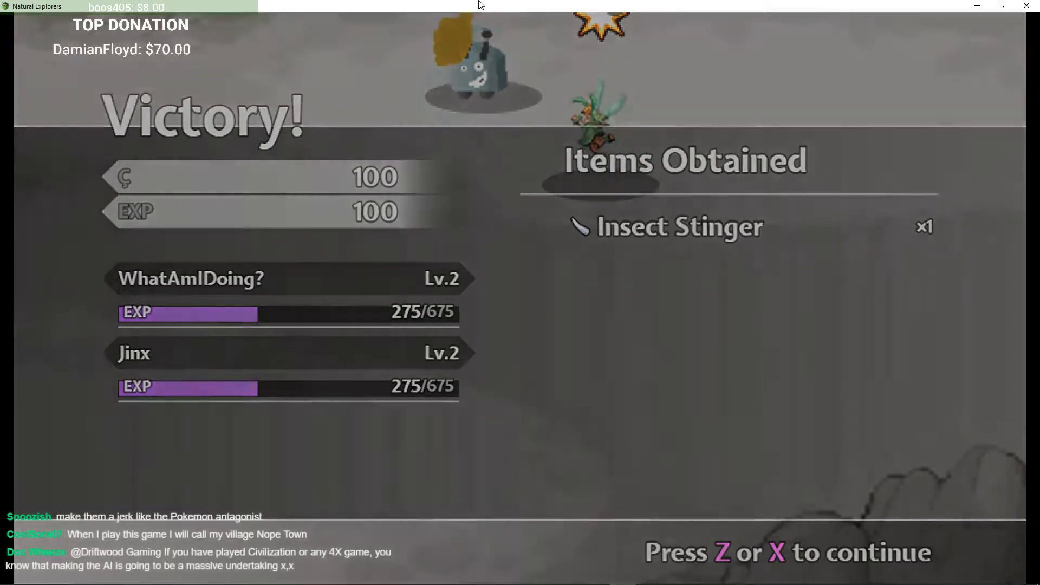
{"action": "key", "text": "z"}
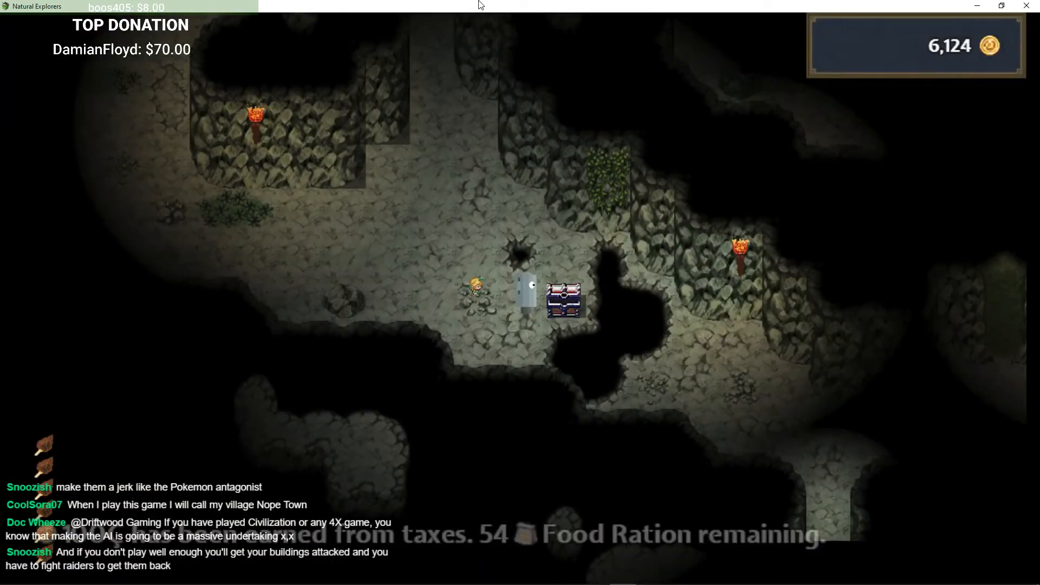
Step: Walk west to harvest a Funshroom beside the chest, then decline the guardians' challenge
{"action": "key", "text": "Left"}
{"action": "key", "text": "Up"}
{"action": "key", "text": "Left"}
{"action": "key", "text": "Left"}
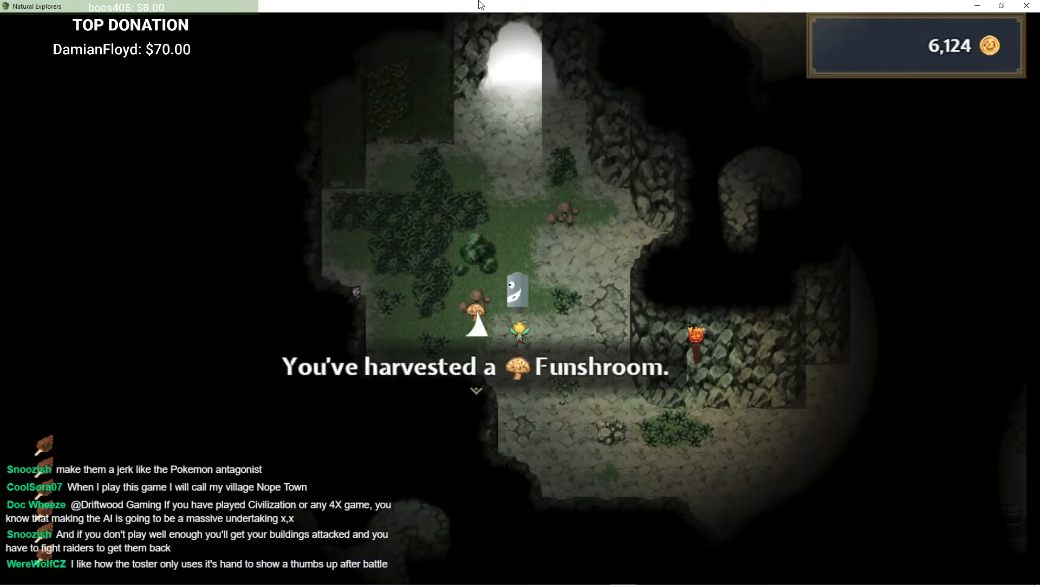
{"action": "key", "text": "z"}
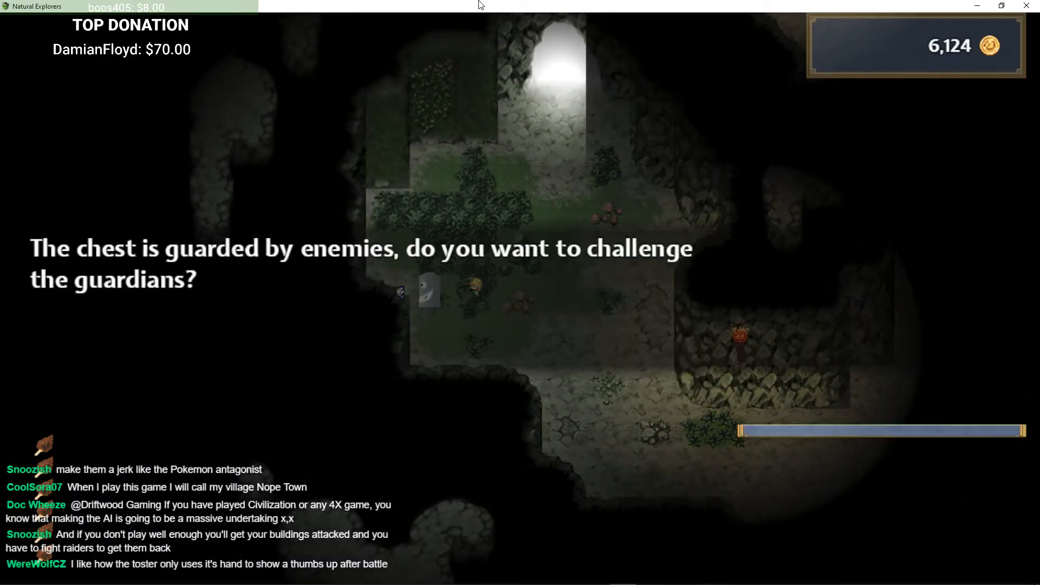
{"action": "key", "text": "Down"}
{"action": "key", "text": "z"}
Step: Save the game to File 2 from the main menu and return to the map
{"action": "key", "text": "x"}
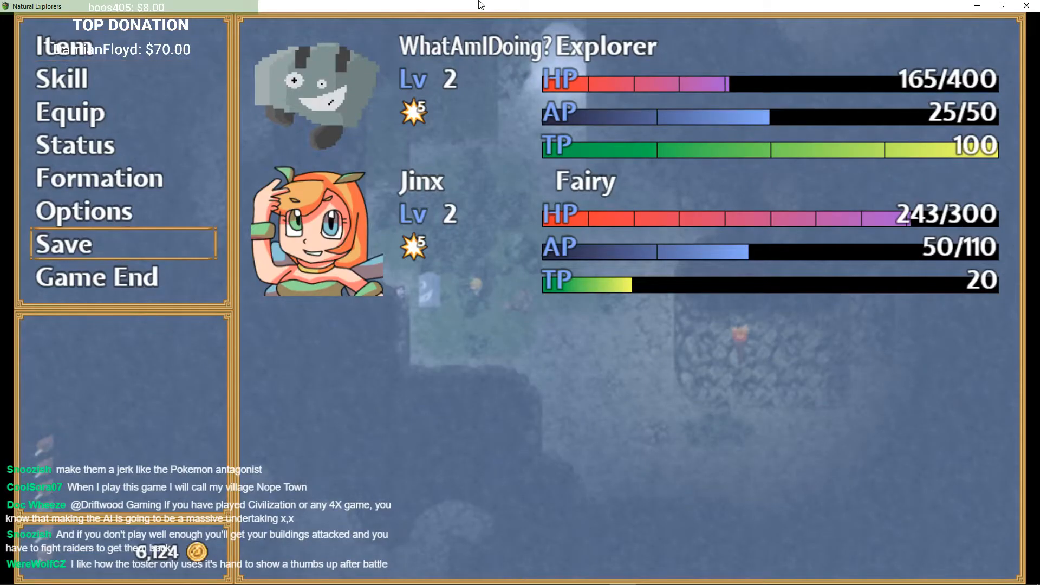
{"action": "key", "text": "z"}
{"action": "key", "text": "Up"}
{"action": "key", "text": "Up"}
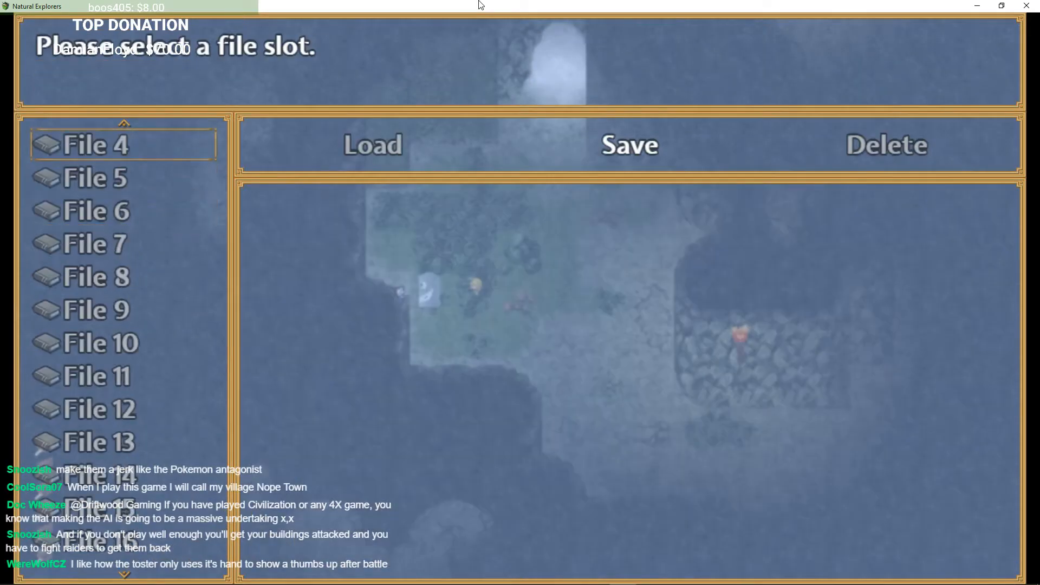
{"action": "key", "text": "z"}
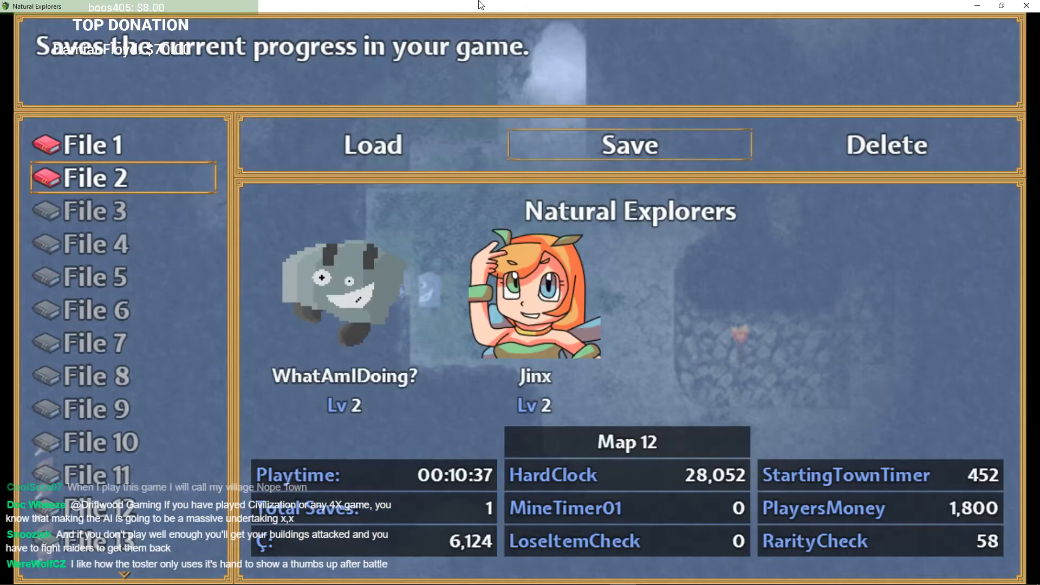
{"action": "key", "text": "x"}
{"action": "key", "text": "x"}
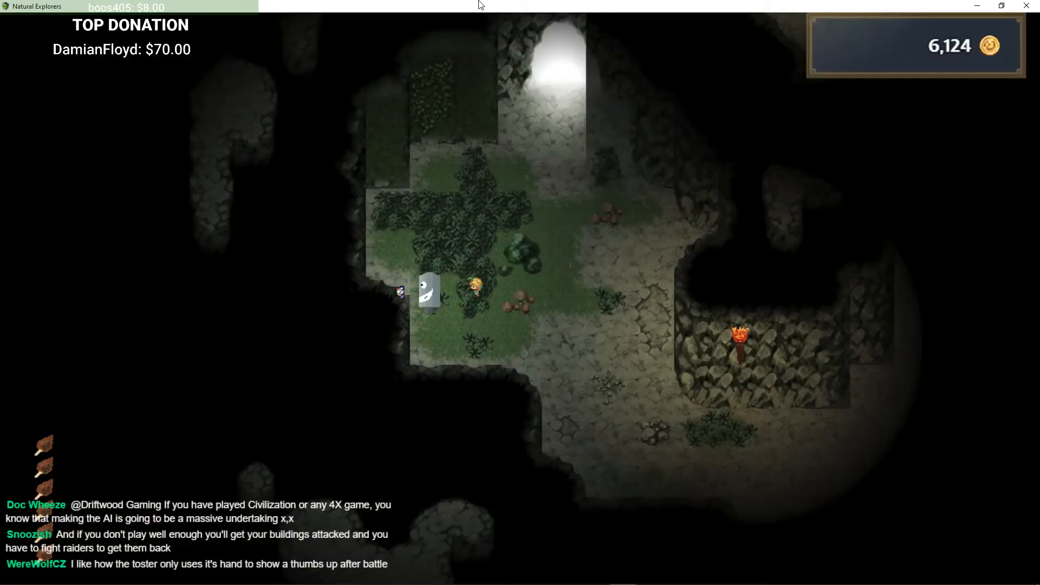
Step: Challenge the chest guardians again and aim the Radiant Beam tech at all enemies
{"action": "key", "text": "z"}
{"action": "key", "text": "z"}
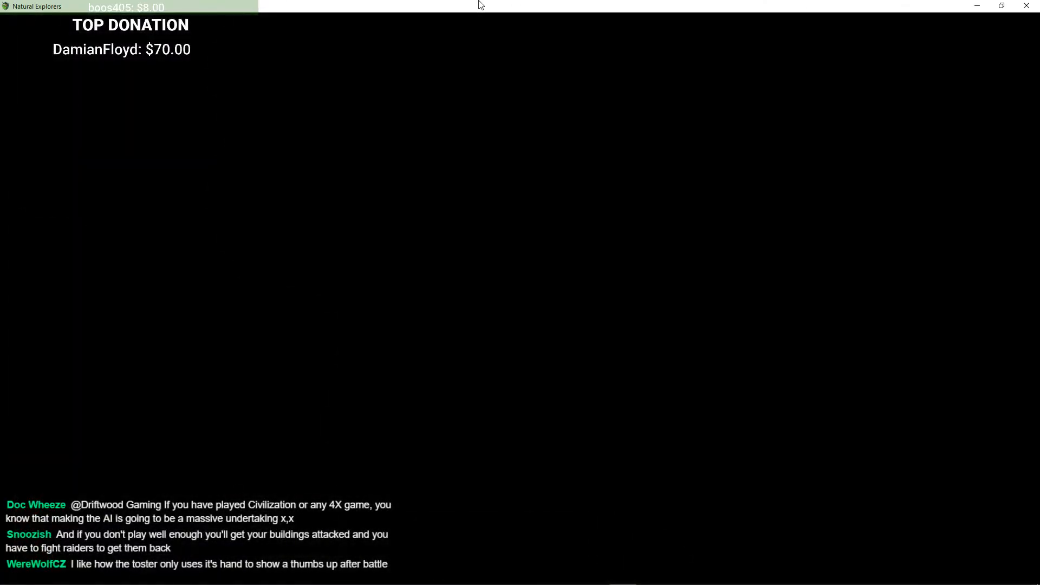
{"action": "key", "text": "z"}
{"action": "key", "text": "z"}
{"action": "key", "text": "z"}
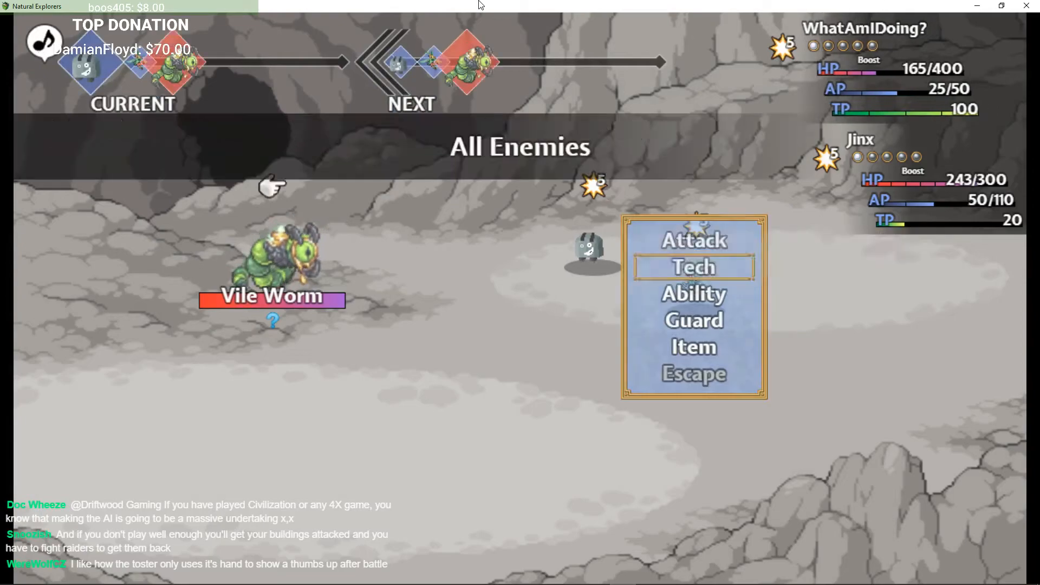
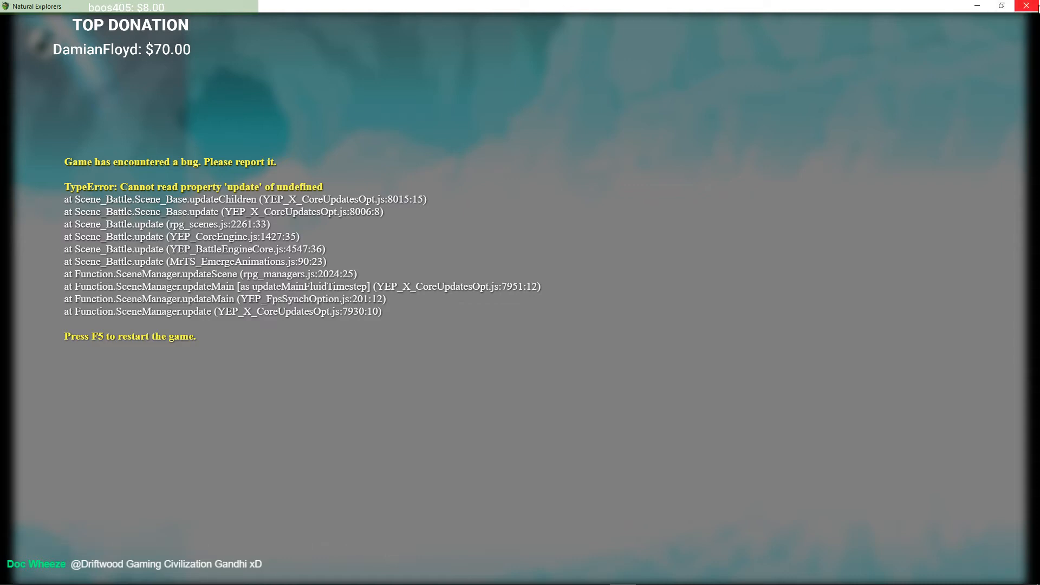
Step: Close the crashed playtest and turn off the MrTS_EmergeAnimations plugin in the Plugin Manager
{"action": "left_click", "coordinate": [1028, 7]}
{"action": "left_click", "coordinate": [443, 38]}
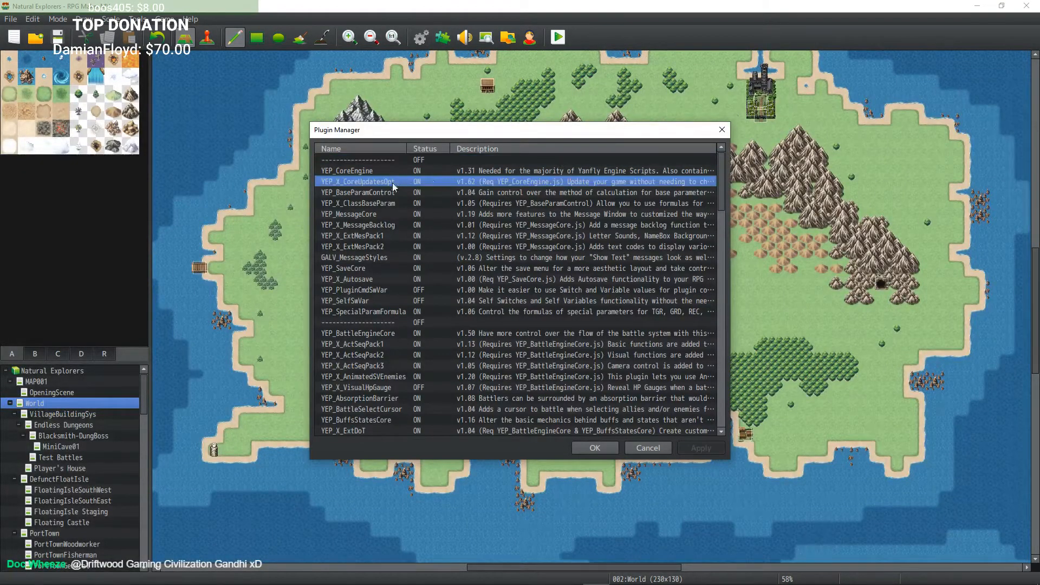
{"action": "scroll", "coordinate": [392, 183], "scroll_direction": "down", "scroll_amount": 4}
{"action": "left_click_drag", "start_coordinate": [722, 224], "coordinate": [712, 430]}
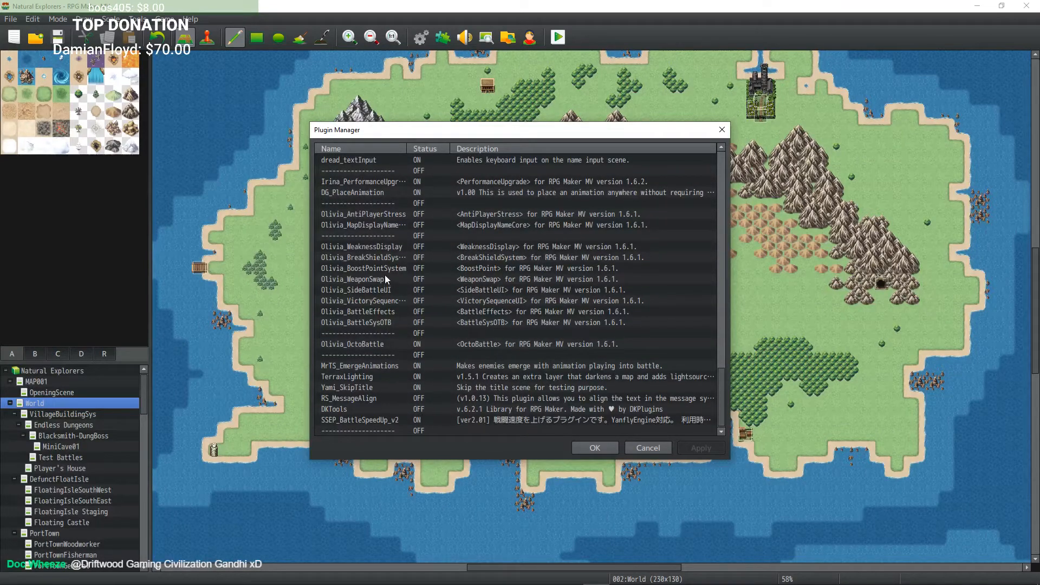
{"action": "scroll", "coordinate": [382, 244], "scroll_direction": "up", "scroll_amount": 2}
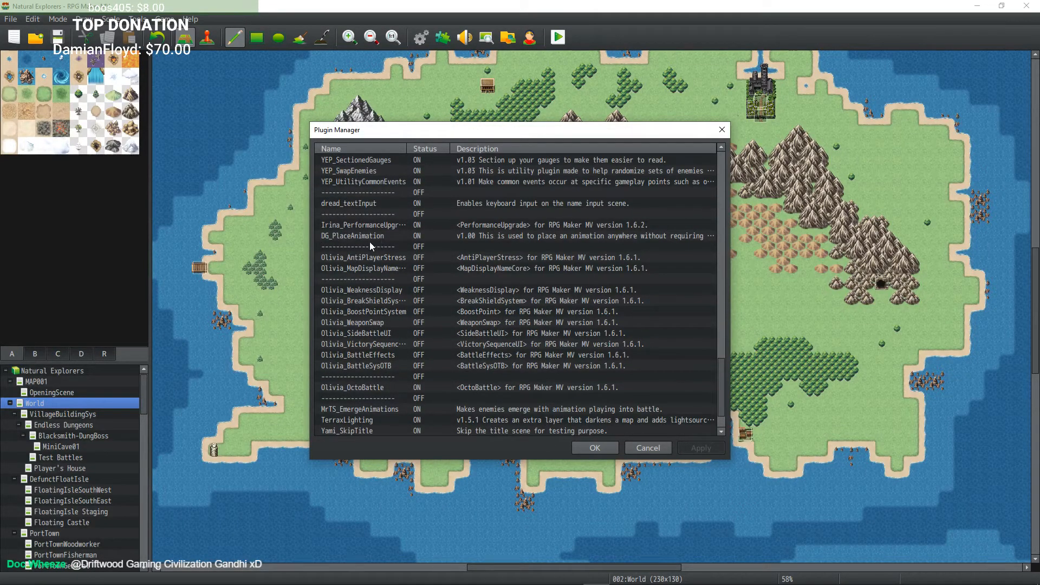
{"action": "scroll", "coordinate": [388, 320], "scroll_direction": "down", "scroll_amount": 3}
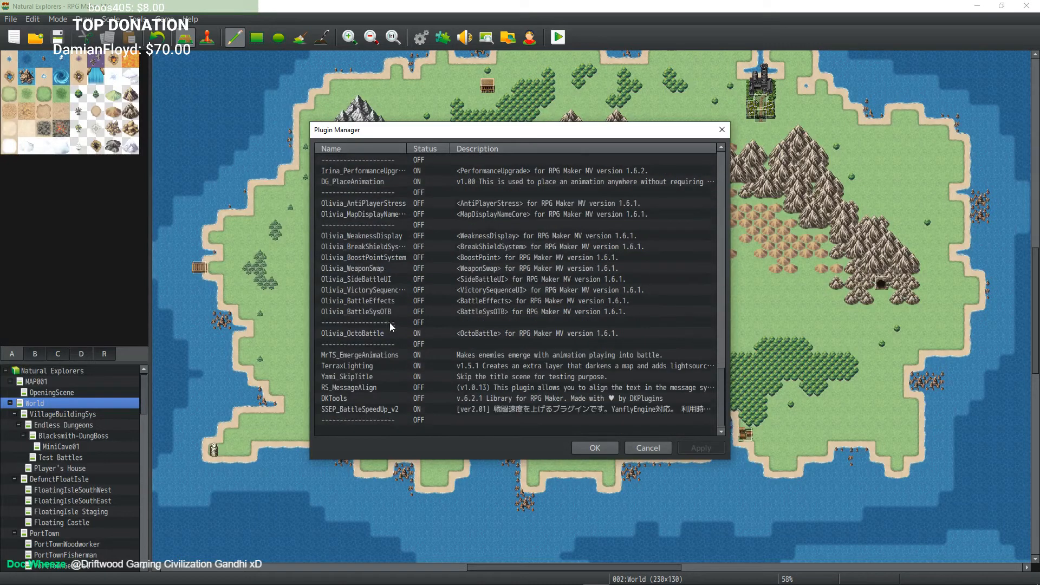
{"action": "left_click", "coordinate": [376, 356]}
{"action": "right_click", "coordinate": [376, 354]}
{"action": "left_click", "coordinate": [420, 495]}
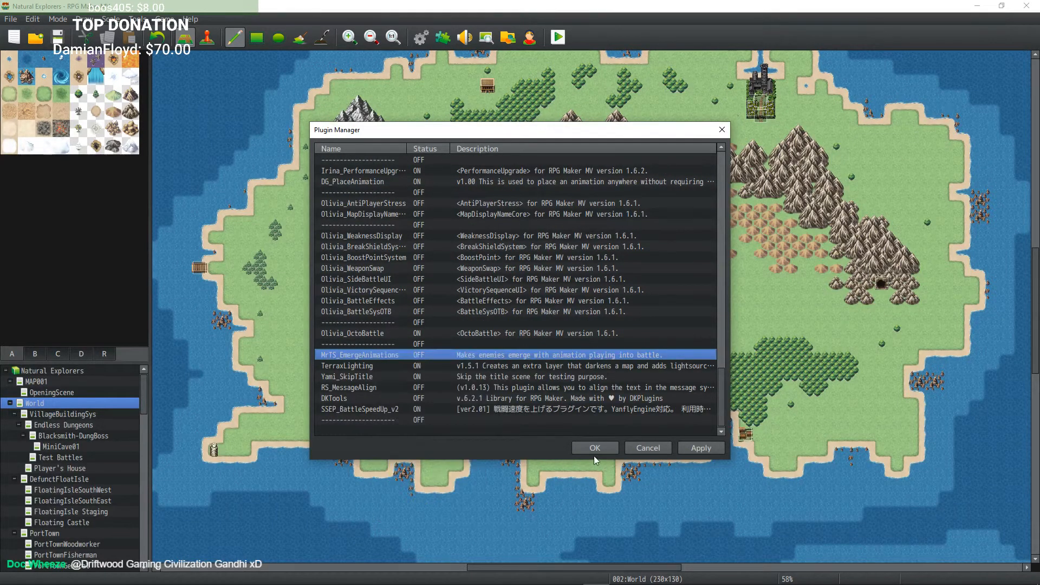
{"action": "left_click", "coordinate": [594, 453]}
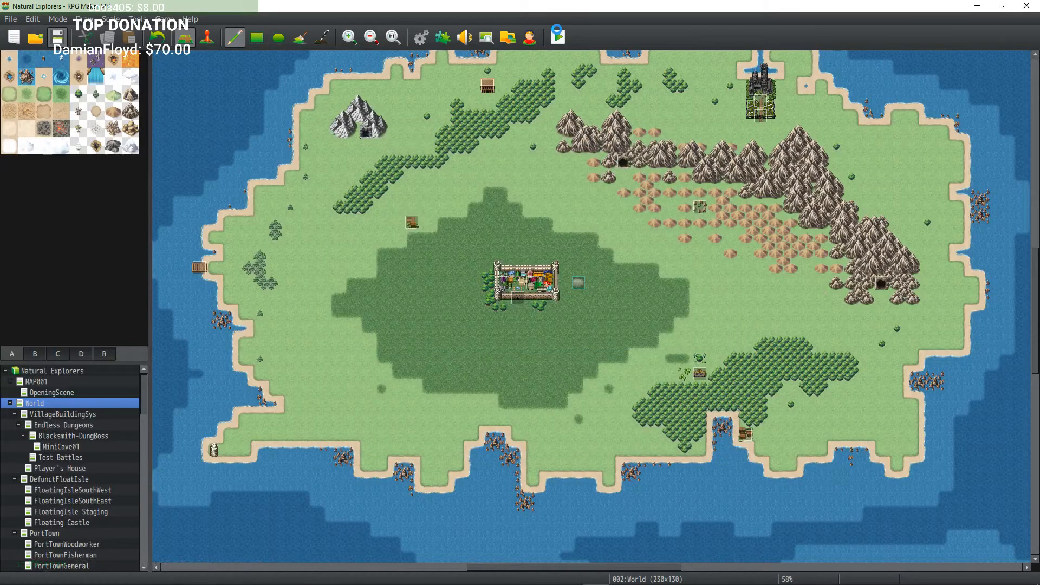
Step: Start a playtest and load the save in File 2
{"action": "left_click", "coordinate": [558, 37]}
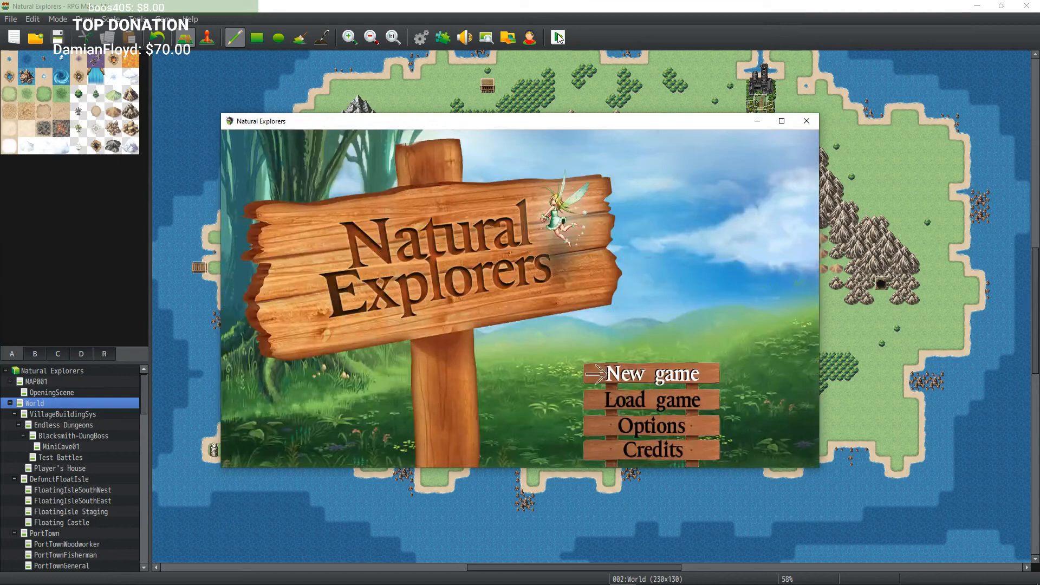
{"action": "key", "text": "Down"}
{"action": "key", "text": "Return"}
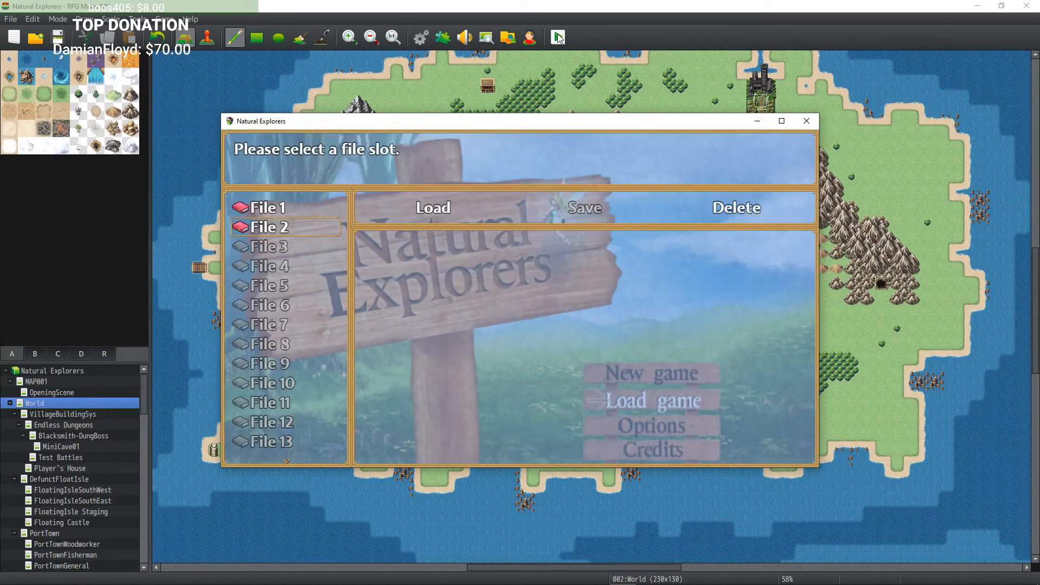
{"action": "key", "text": "Return"}
{"action": "key", "text": "Return"}
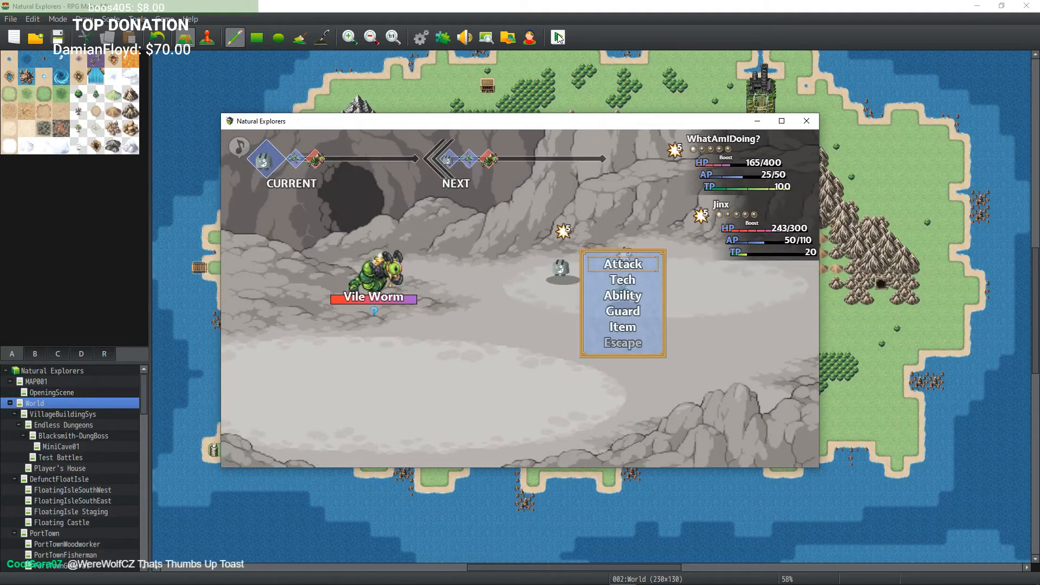
Step: Attack the Vile Worm in battle to test whether the crash recurs
{"action": "key", "text": "Down"}
{"action": "key", "text": "Return"}
{"action": "key", "text": "Return"}
{"action": "key", "text": "Return"}
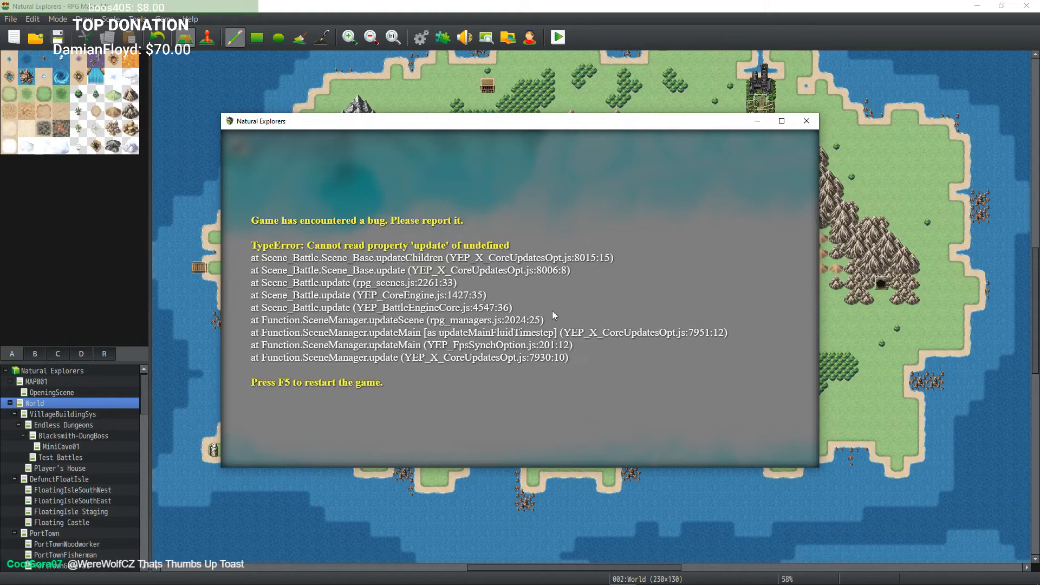
Step: Close the crashed playtest and turn off the DG_PlaceAnimation plugin in the Plugin Manager
{"action": "left_click", "coordinate": [807, 121]}
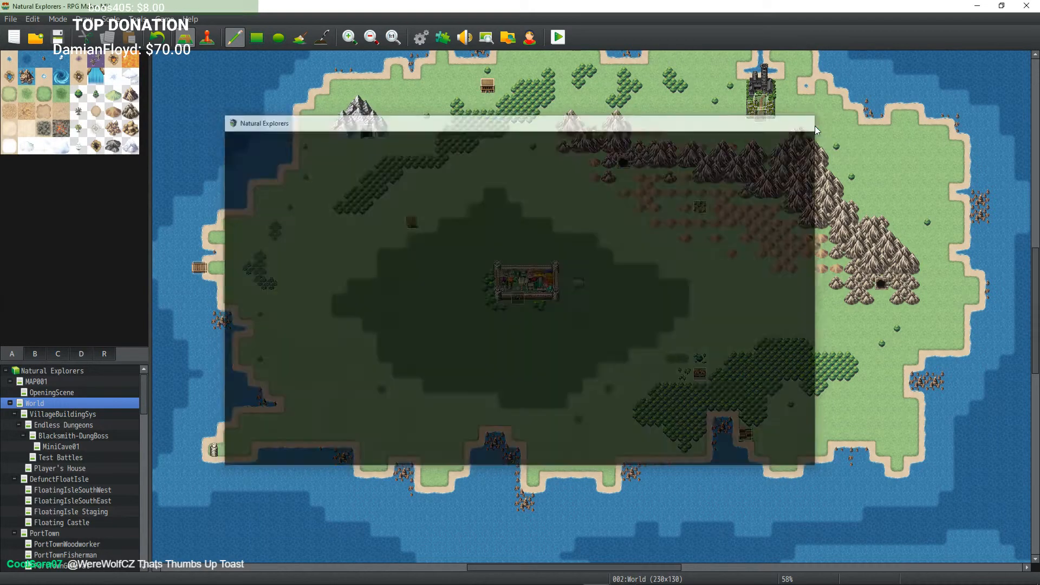
{"action": "left_click", "coordinate": [443, 37]}
{"action": "scroll", "coordinate": [475, 338], "scroll_direction": "down", "scroll_amount": 2}
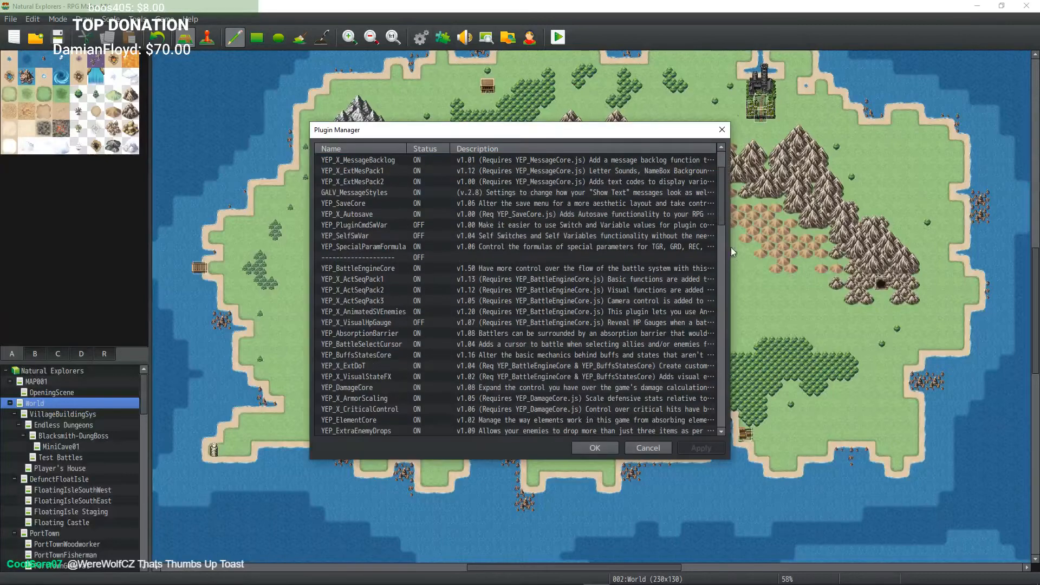
{"action": "left_click_drag", "start_coordinate": [722, 197], "coordinate": [691, 394]}
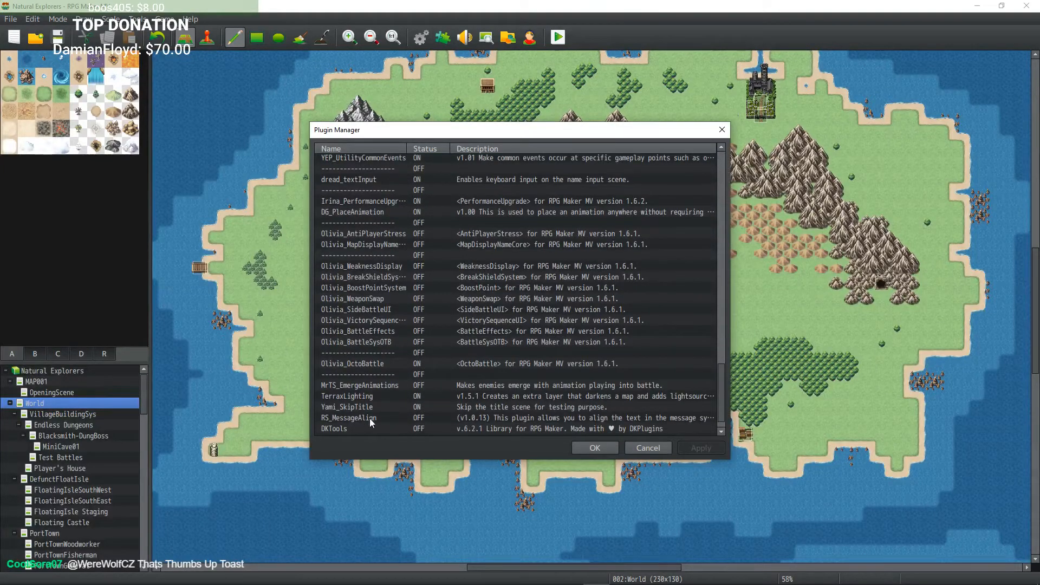
{"action": "left_click", "coordinate": [385, 214]}
{"action": "right_click", "coordinate": [385, 214]}
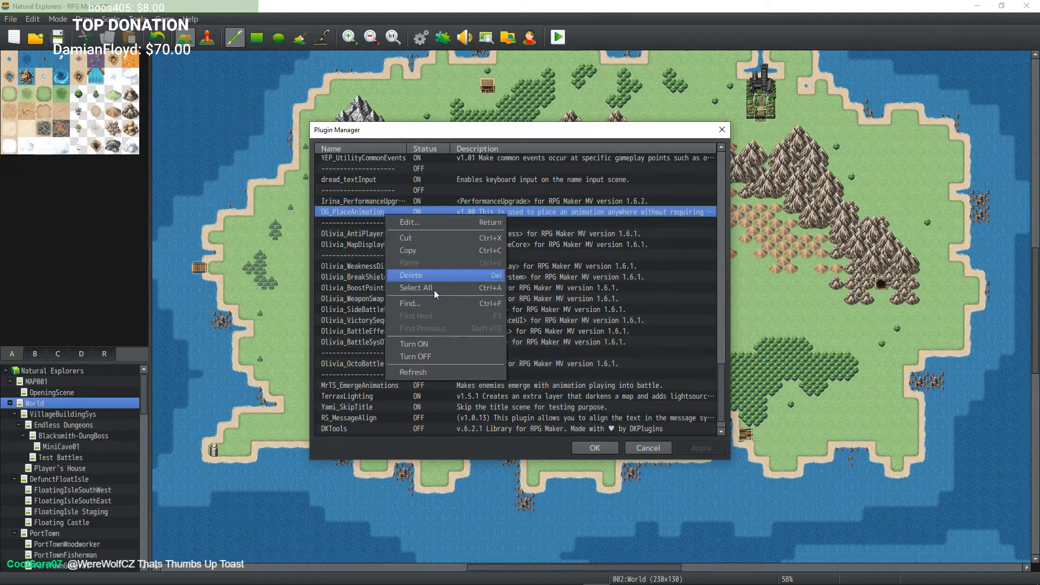
{"action": "left_click", "coordinate": [446, 356]}
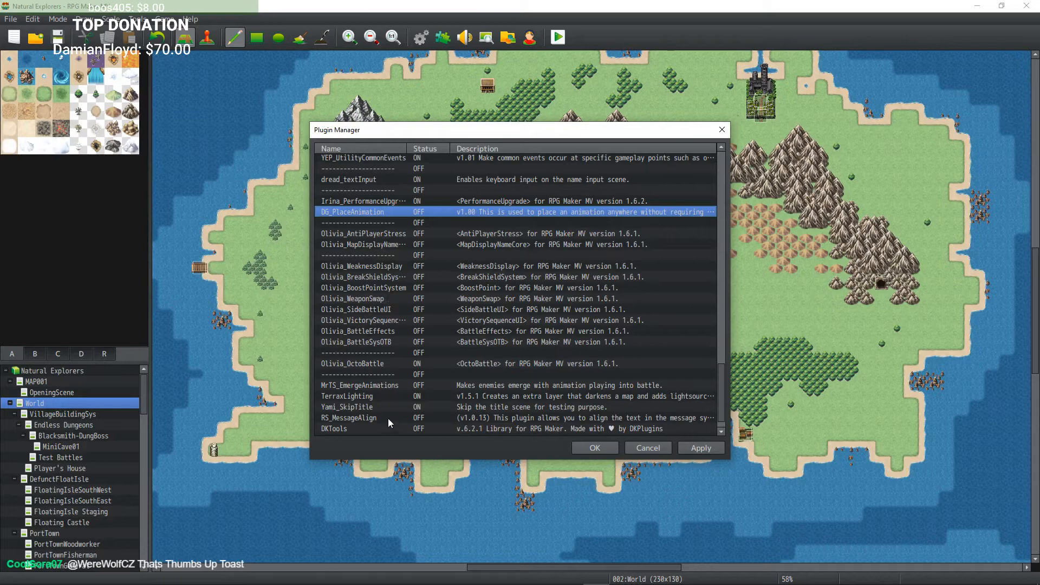
Step: Turn the MrTS_EmergeAnimations plugin back on and confirm the plugin changes
{"action": "right_click", "coordinate": [386, 387]}
{"action": "left_click", "coordinate": [430, 518]}
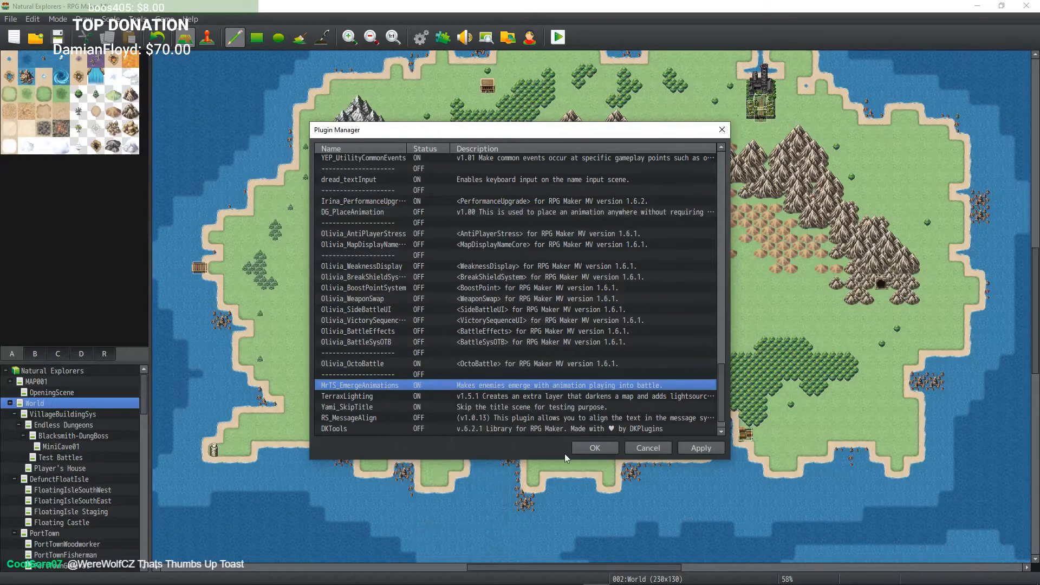
{"action": "left_click", "coordinate": [591, 448]}
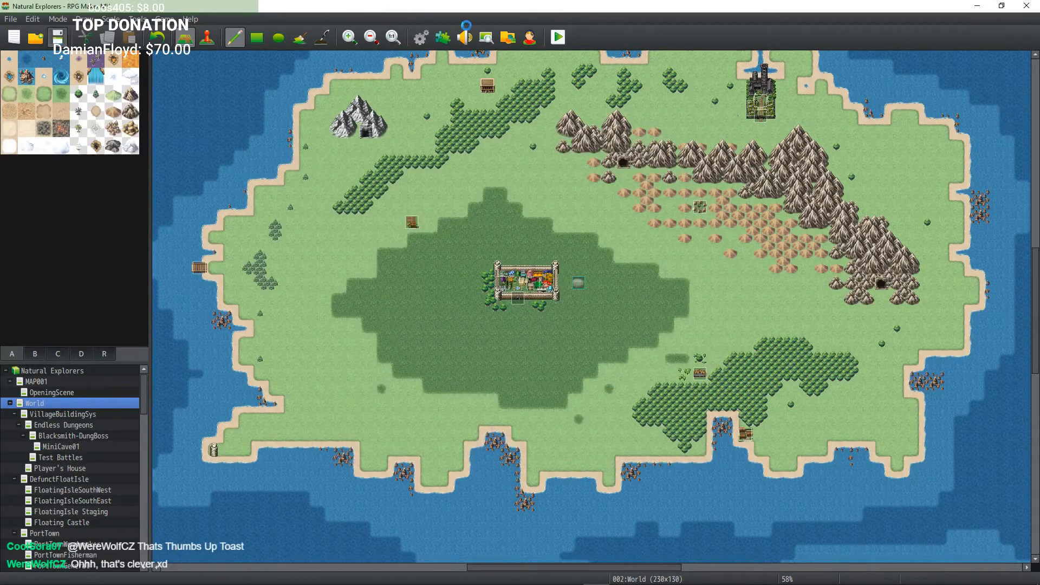
Step: Start a playtest and load the save in File 2
{"action": "left_click", "coordinate": [558, 37]}
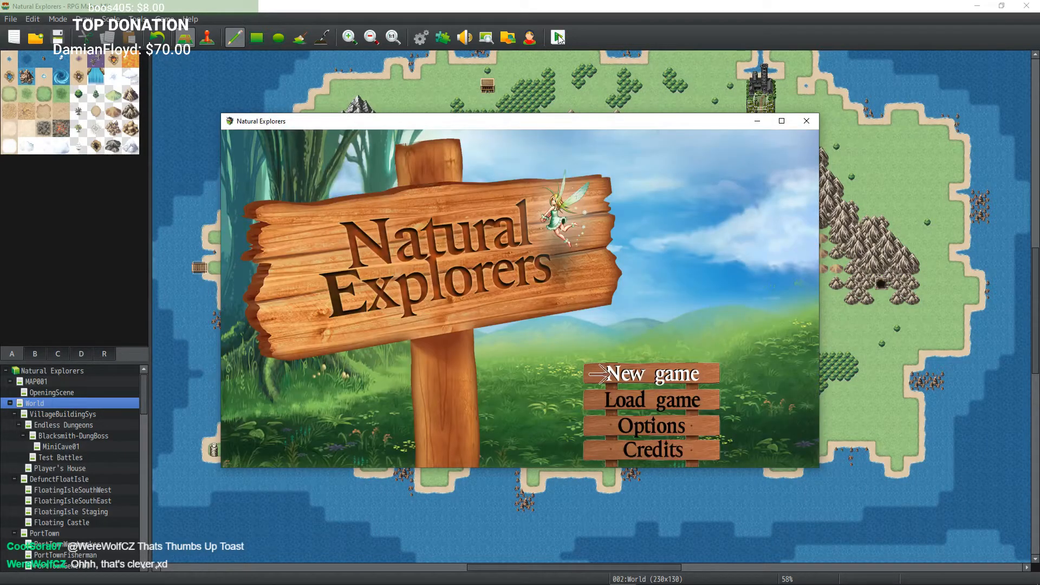
{"action": "key", "text": "Return"}
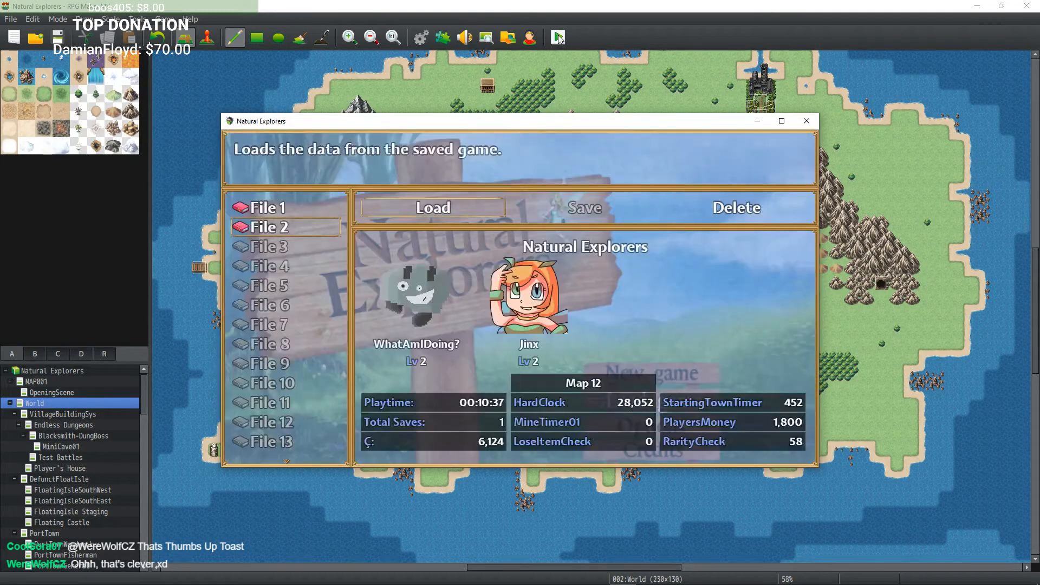
{"action": "key", "text": "Return"}
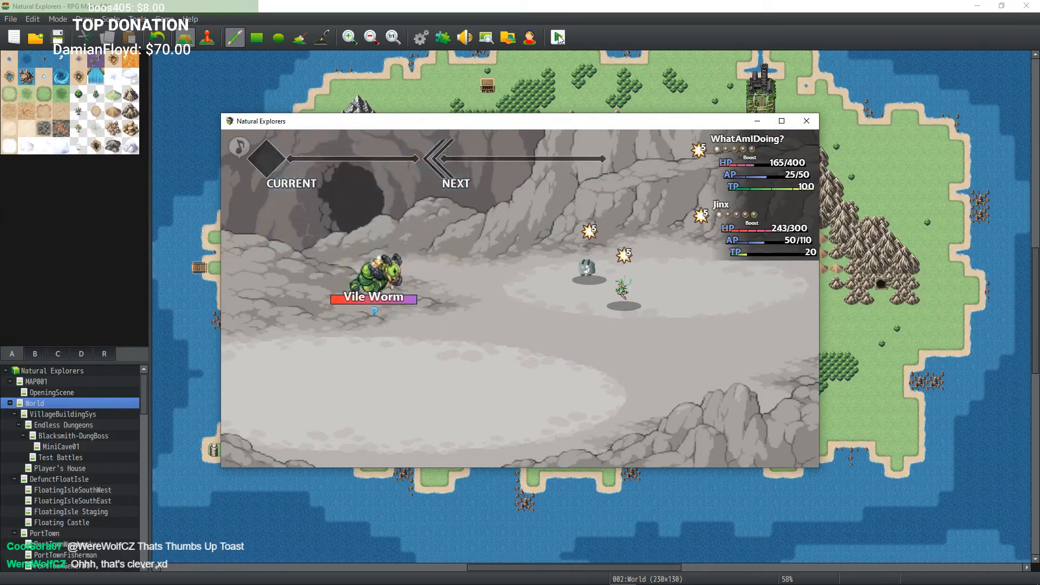
Step: Fight the Vile Worm battle through to victory, continue, and close the playtest window
{"action": "key", "text": "Down"}
{"action": "key", "text": "Return"}
{"action": "key", "text": "Return"}
{"action": "key", "text": "Return"}
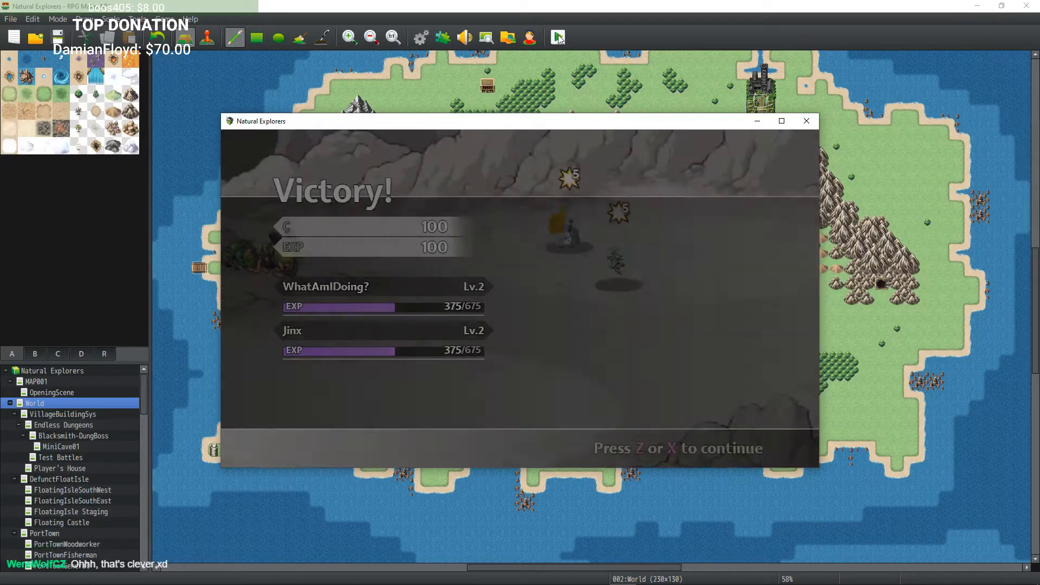
{"action": "key", "text": "z"}
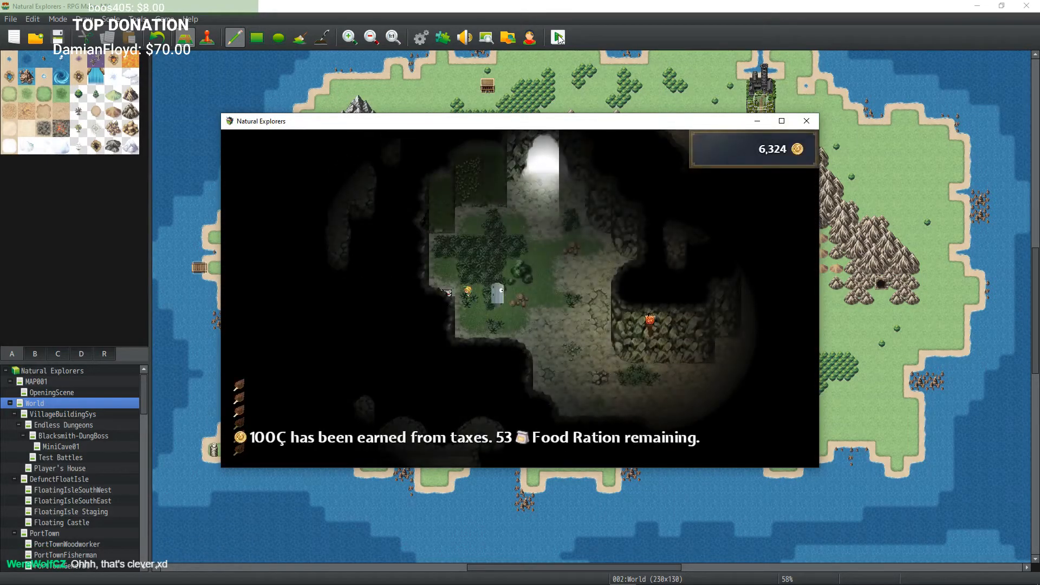
{"action": "left_click", "coordinate": [808, 122]}
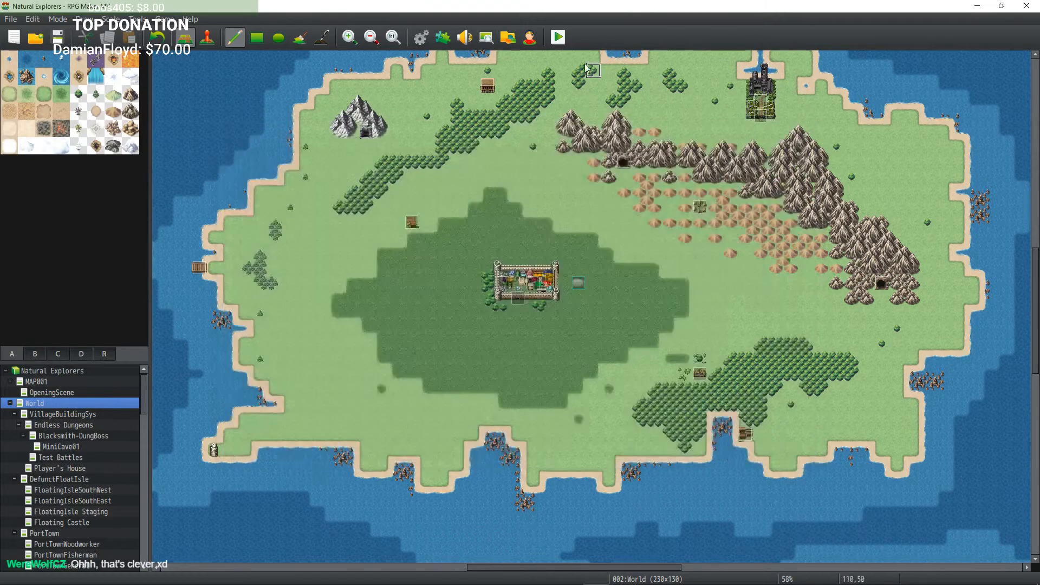
Step: Open the database's common events and select the ShowAnim01(RadiantBeam) common event to inspect it
{"action": "left_click", "coordinate": [443, 38]}
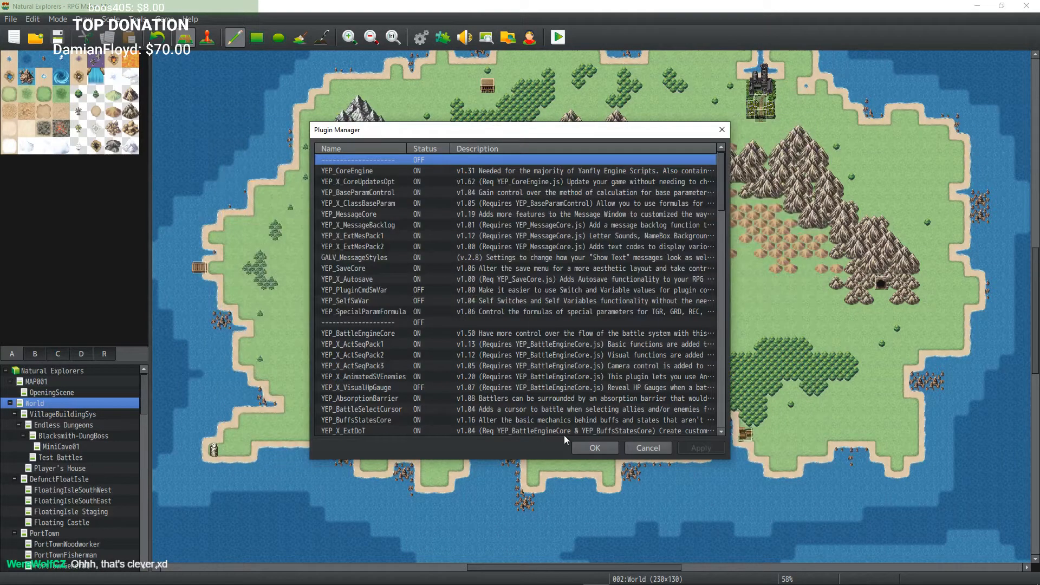
{"action": "left_click", "coordinate": [595, 447]}
{"action": "left_click", "coordinate": [421, 38]}
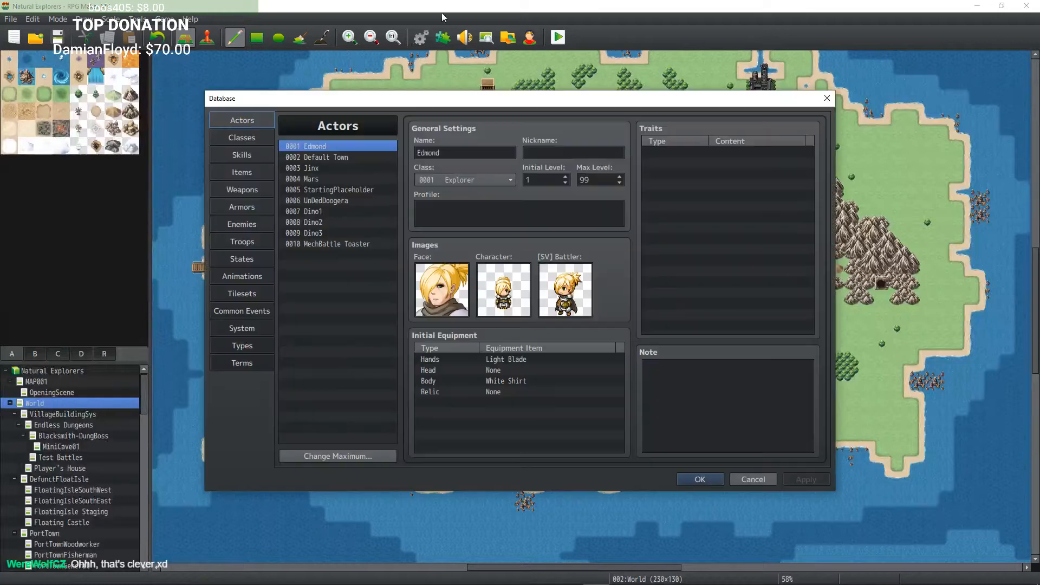
{"action": "left_click", "coordinate": [260, 312]}
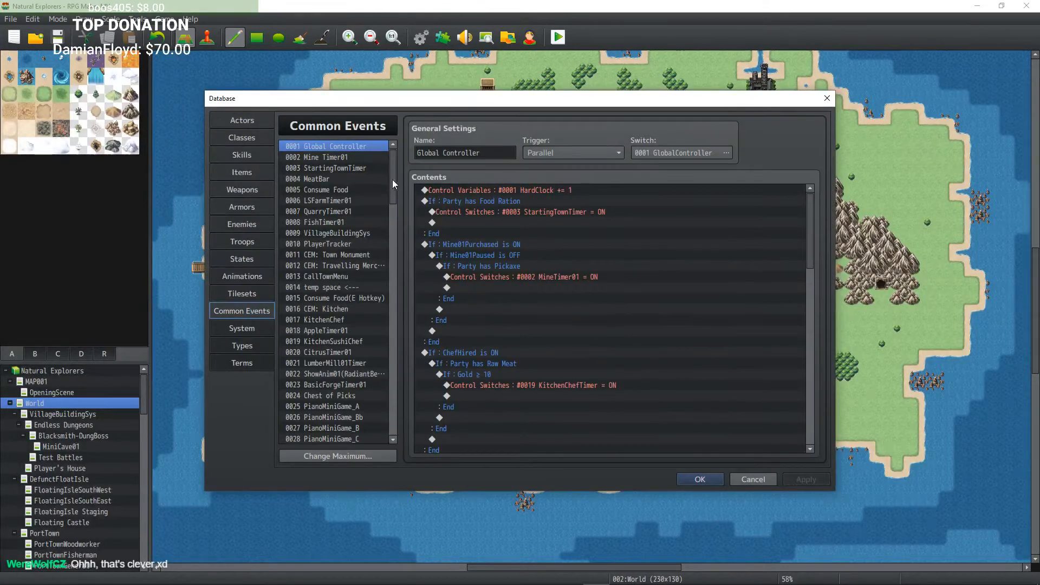
{"action": "left_click_drag", "start_coordinate": [392, 173], "coordinate": [401, 305]}
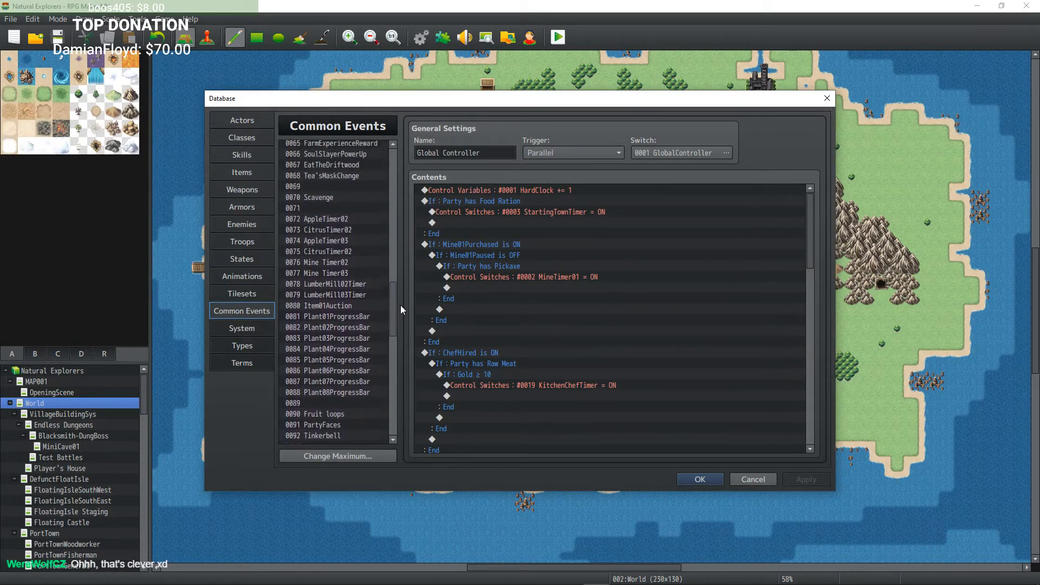
{"action": "scroll", "coordinate": [355, 317], "scroll_direction": "up", "scroll_amount": 3}
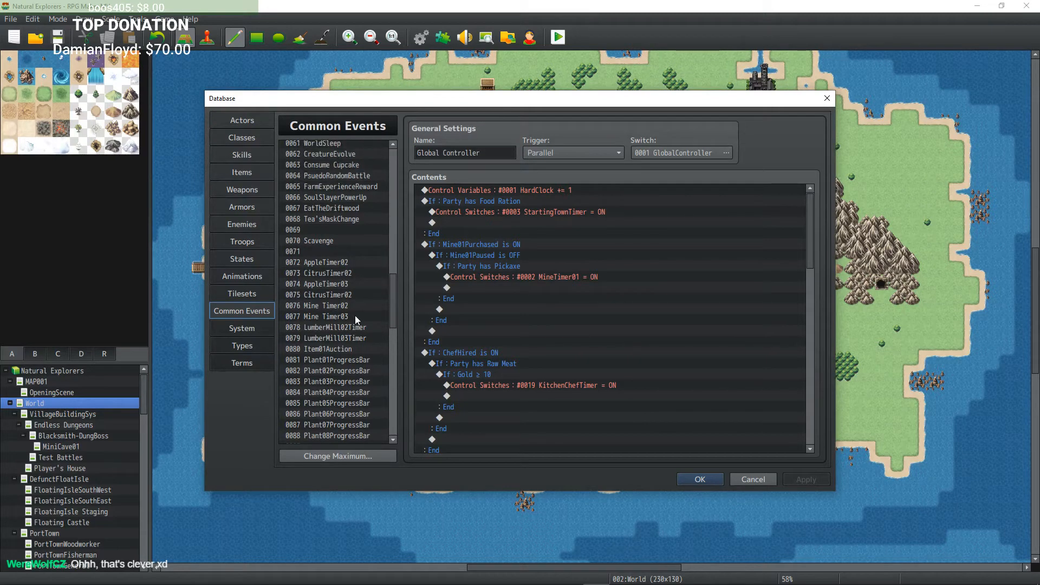
{"action": "scroll", "coordinate": [356, 320], "scroll_direction": "up", "scroll_amount": 2}
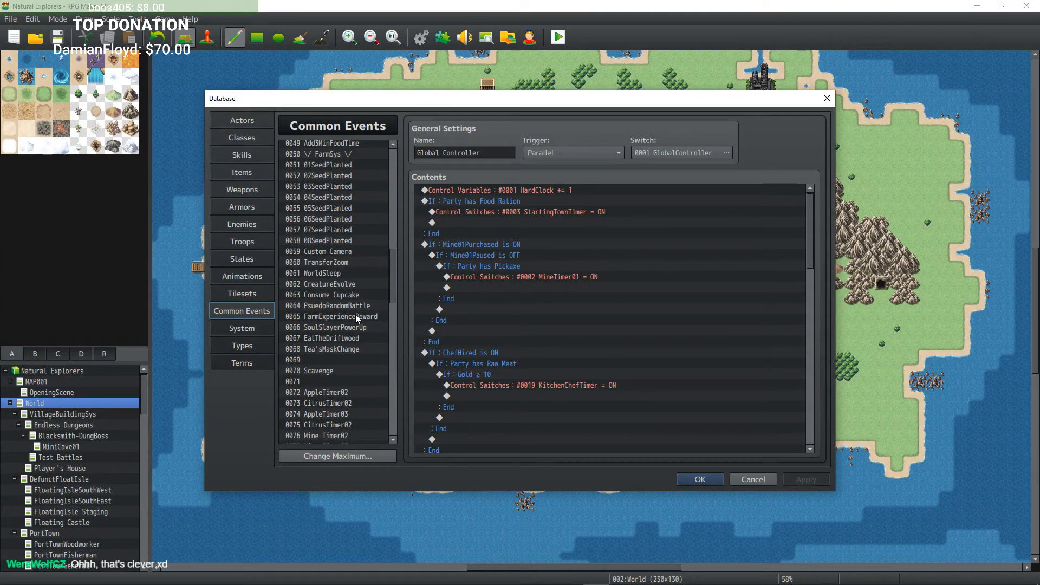
{"action": "scroll", "coordinate": [355, 331], "scroll_direction": "up", "scroll_amount": 2}
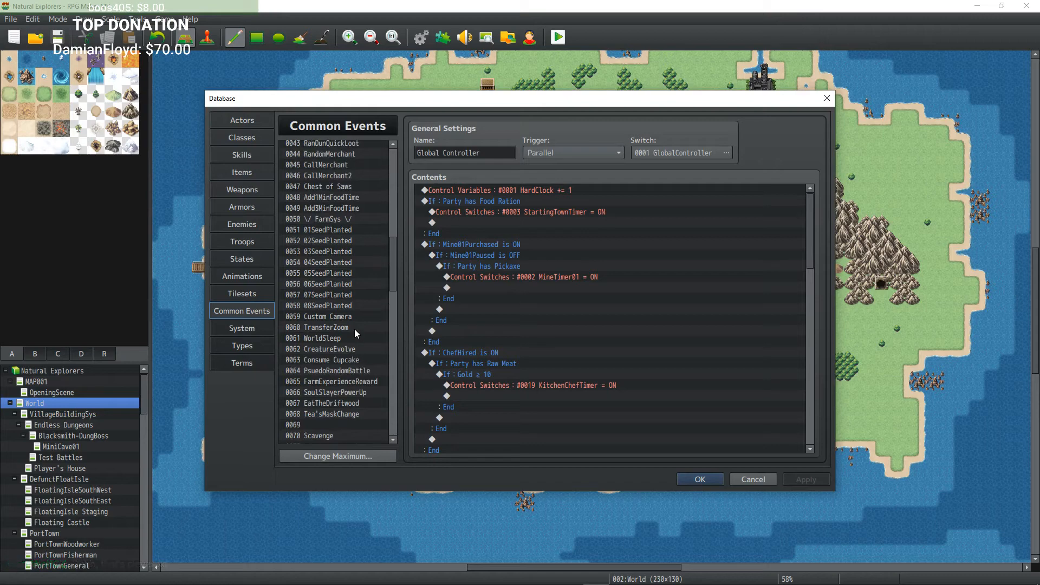
{"action": "scroll", "coordinate": [354, 326], "scroll_direction": "up", "scroll_amount": 4}
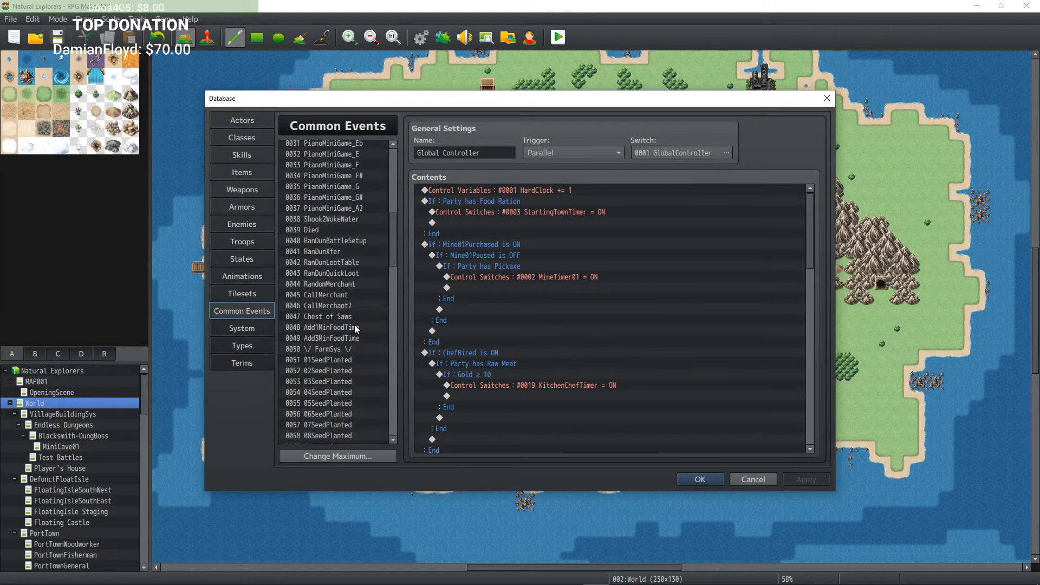
{"action": "scroll", "coordinate": [355, 329], "scroll_direction": "up", "scroll_amount": 7}
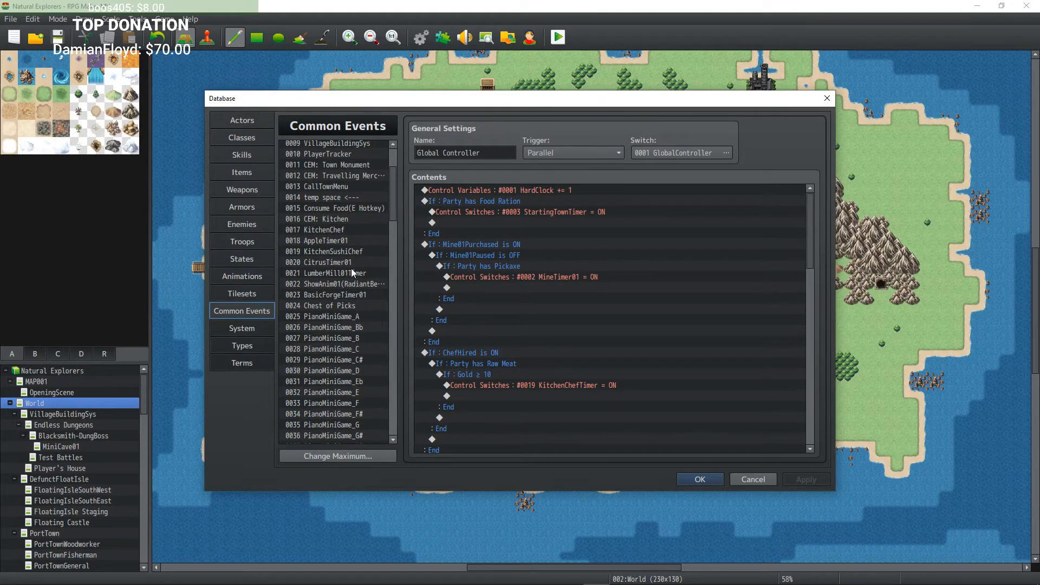
{"action": "scroll", "coordinate": [350, 255], "scroll_direction": "up", "scroll_amount": 3}
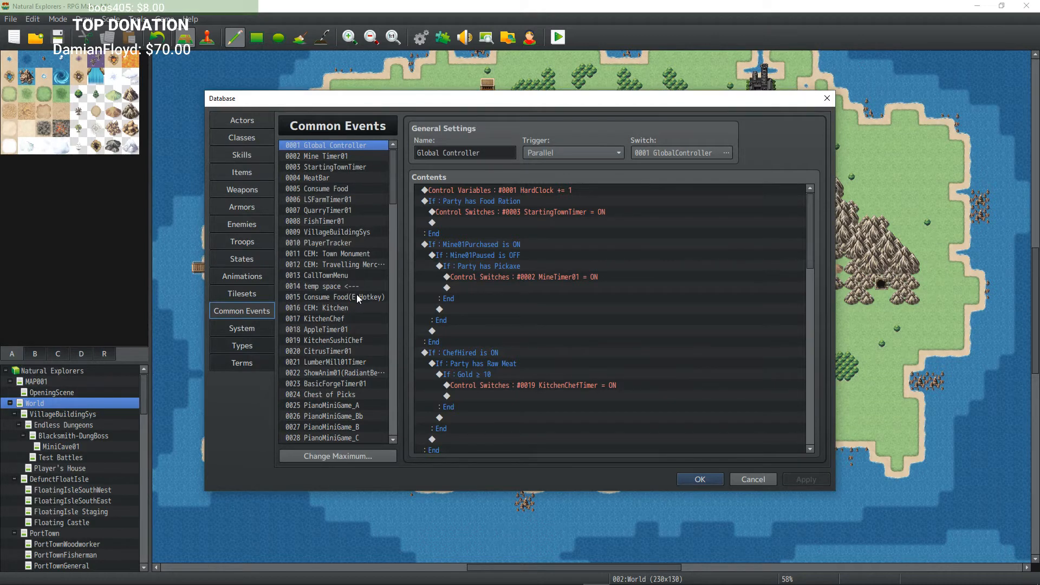
{"action": "scroll", "coordinate": [361, 311], "scroll_direction": "down", "scroll_amount": 2}
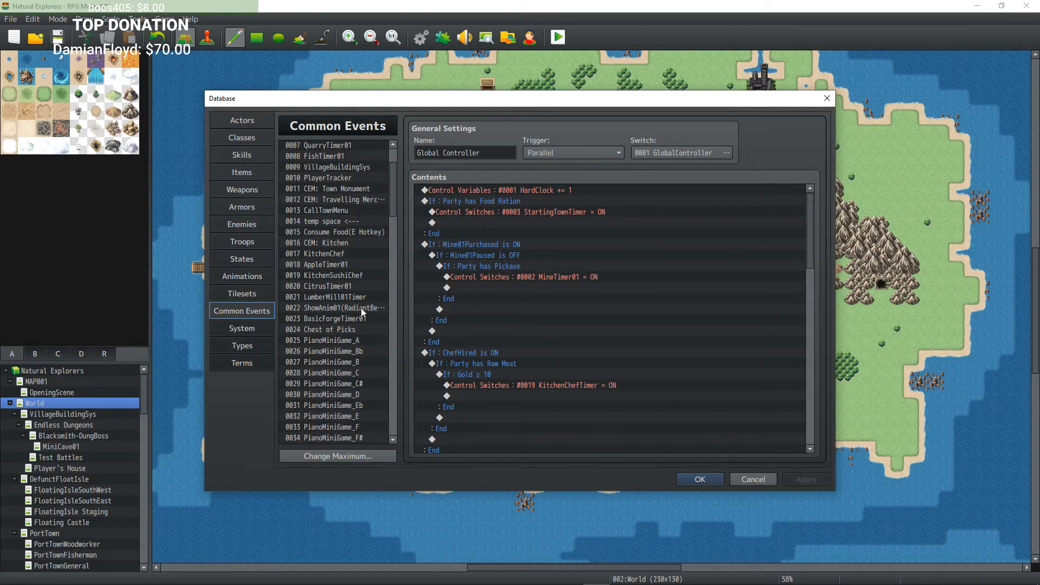
{"action": "left_click", "coordinate": [361, 308]}
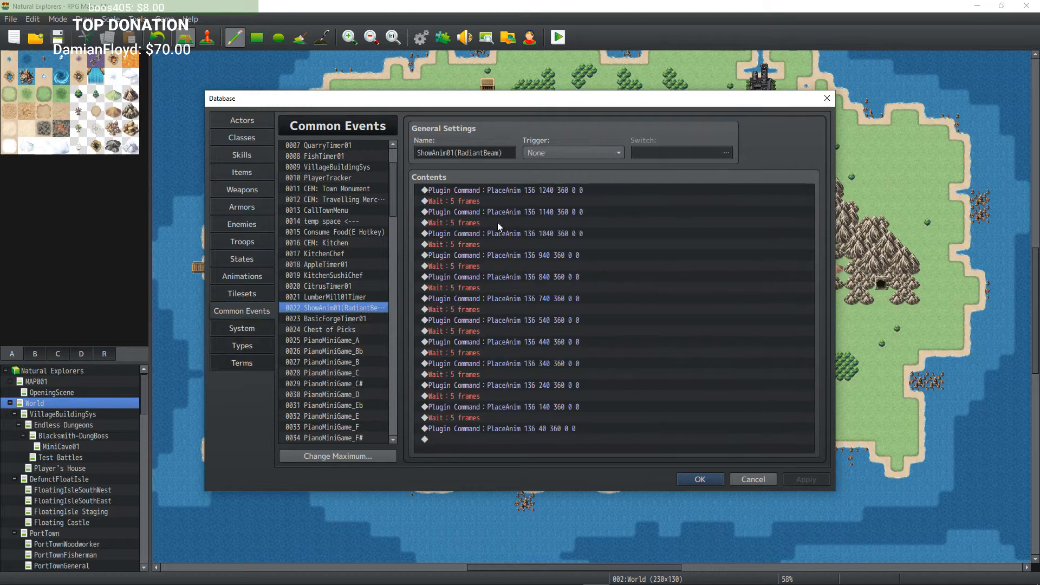
Step: Examine the PlaceAnim plugin commands in the ShowAnim01(RadiantBeam) common event and browse the common events list
{"action": "left_click", "coordinate": [503, 191]}
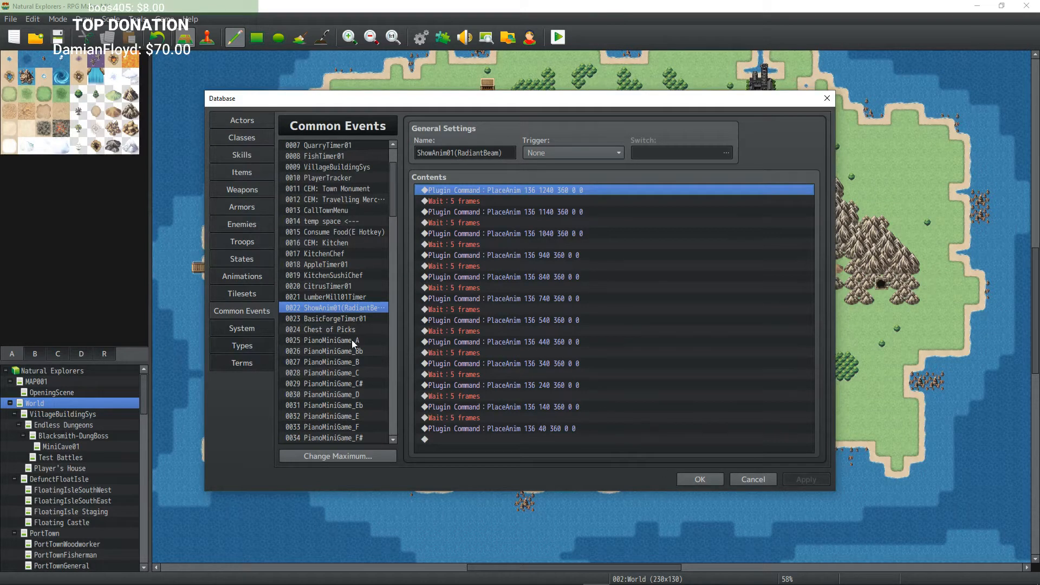
{"action": "scroll", "coordinate": [353, 331], "scroll_direction": "down", "scroll_amount": 2}
{"action": "scroll", "coordinate": [354, 317], "scroll_direction": "up", "scroll_amount": 2}
{"action": "scroll", "coordinate": [356, 317], "scroll_direction": "down", "scroll_amount": 1}
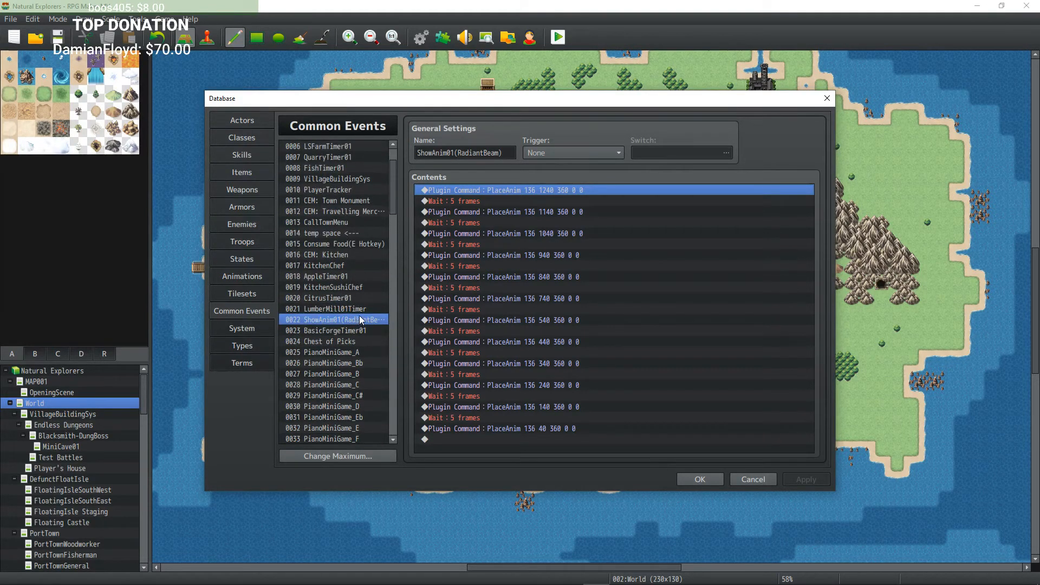
{"action": "scroll", "coordinate": [359, 316], "scroll_direction": "down", "scroll_amount": 1}
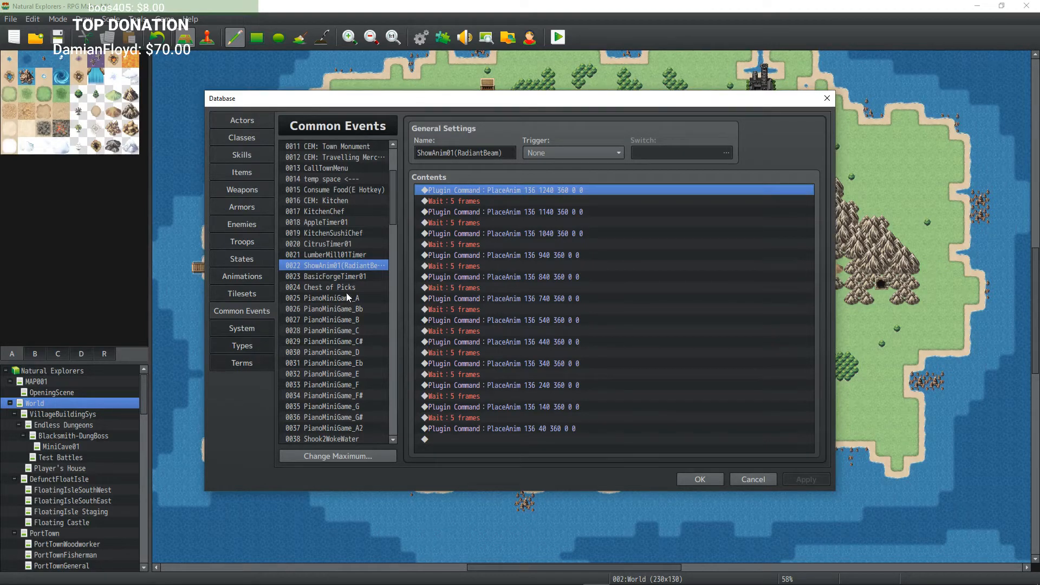
{"action": "mouse_move", "coordinate": [391, 187]}
{"action": "left_mouse_down"}
{"action": "mouse_move", "coordinate": [393, 157]}
{"action": "mouse_move", "coordinate": [397, 174]}
{"action": "left_mouse_up"}
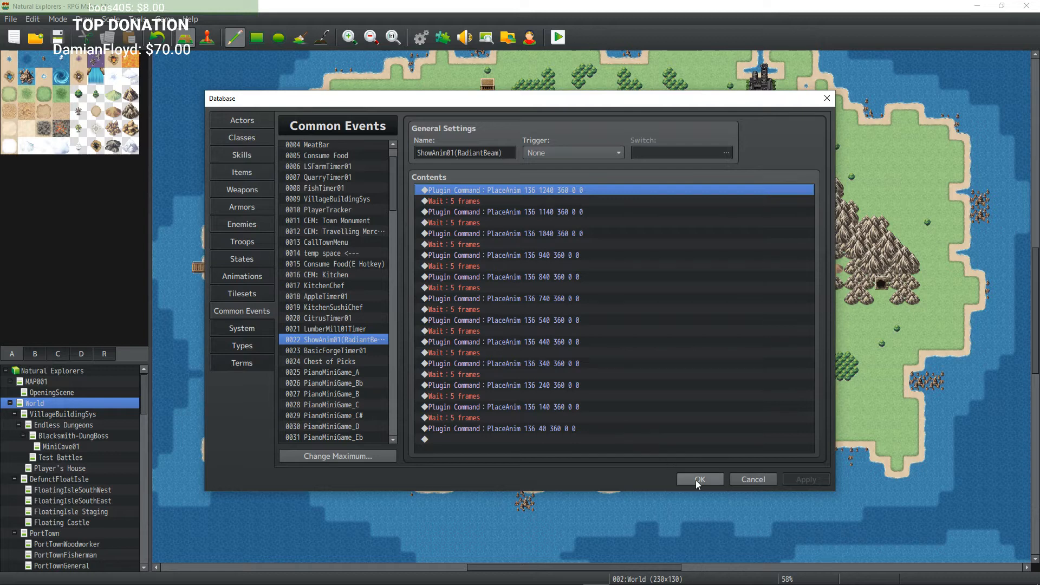
Step: Browse the skills list in the database and close the database with OK
{"action": "left_click", "coordinate": [249, 154]}
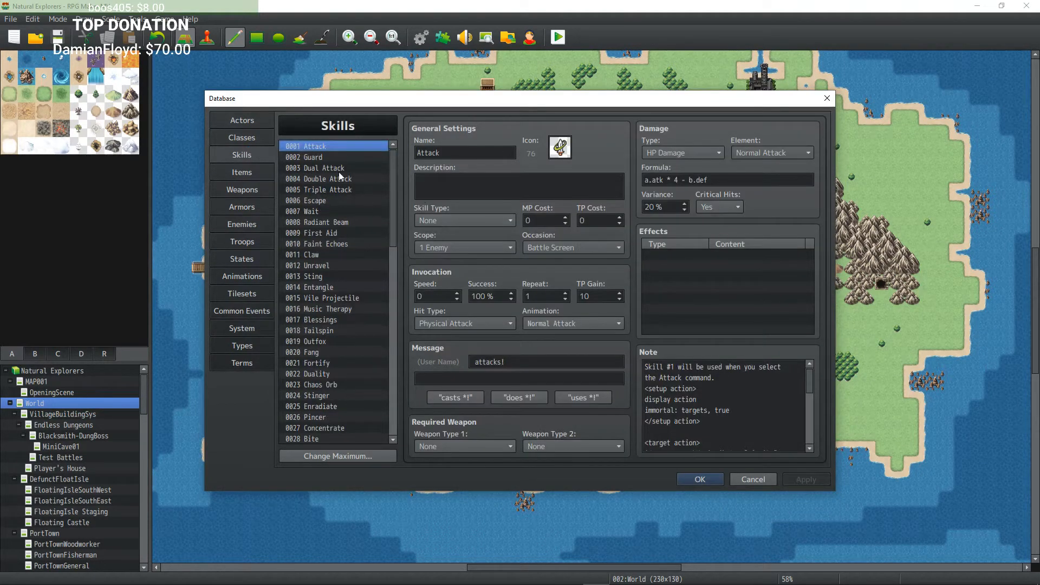
{"action": "mouse_move", "coordinate": [394, 162]}
{"action": "left_mouse_down"}
{"action": "mouse_move", "coordinate": [406, 355]}
{"action": "mouse_move", "coordinate": [394, 148]}
{"action": "left_mouse_up"}
{"action": "left_click", "coordinate": [699, 480]}
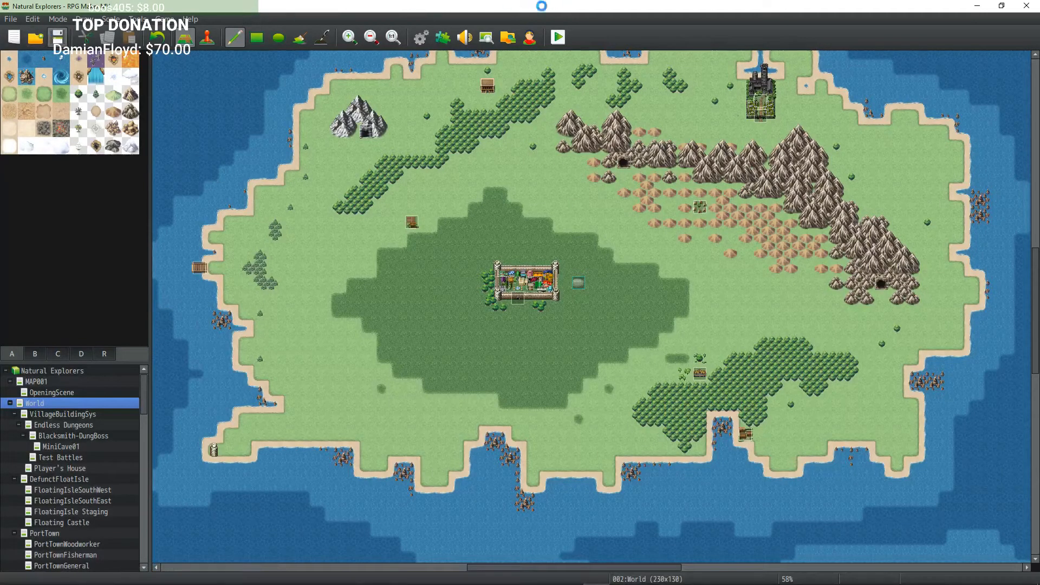
Step: Start a playtest and begin a new game, accepting the default character and the name Edmond
{"action": "left_click", "coordinate": [557, 37]}
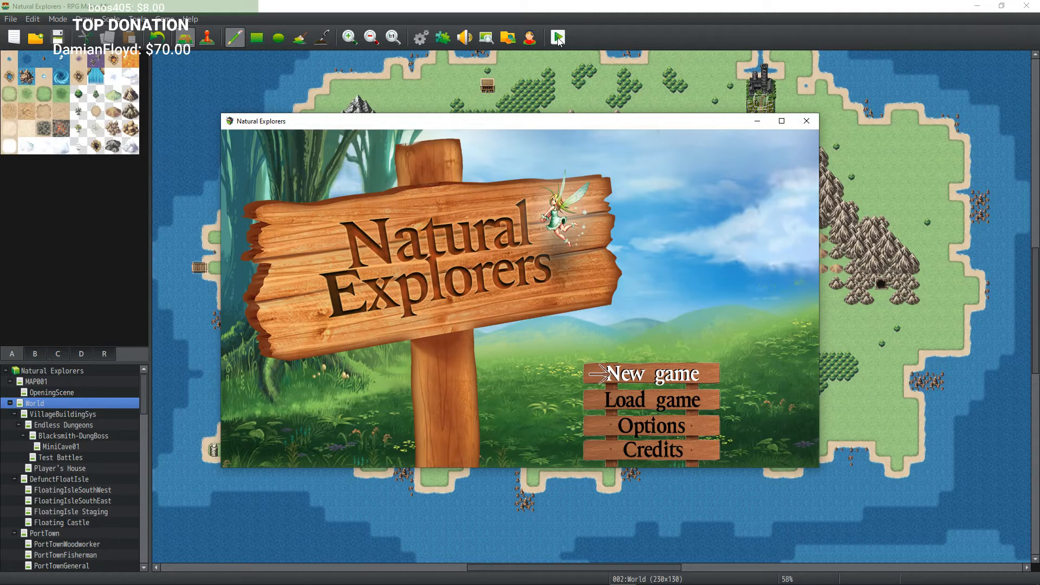
{"action": "key", "text": "Down"}
{"action": "key", "text": "Down"}
{"action": "key", "text": "Down"}
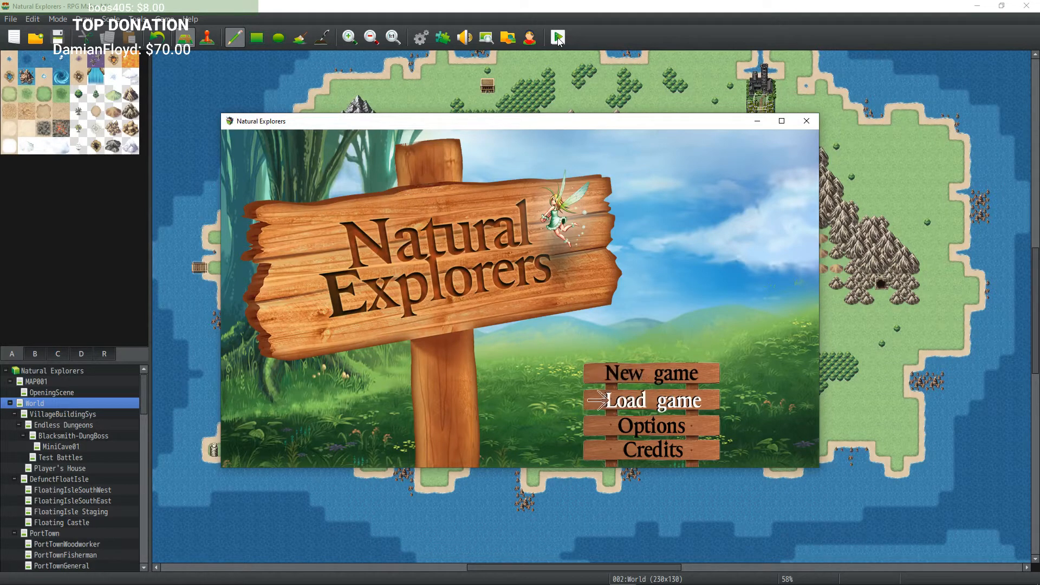
{"action": "key", "text": "Up"}
{"action": "key", "text": "Up"}
{"action": "key", "text": "Up"}
{"action": "key", "text": "Down"}
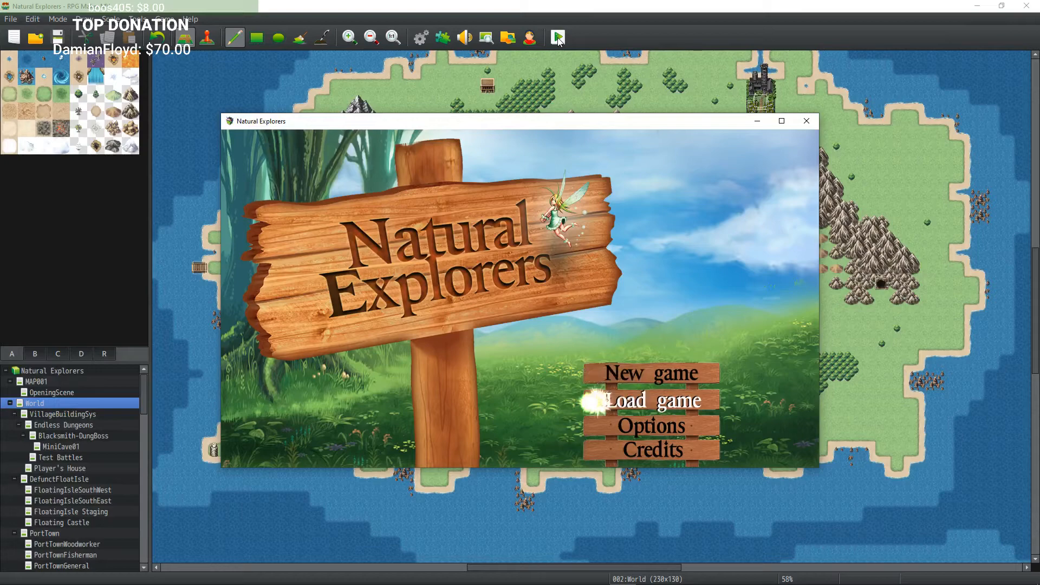
{"action": "key", "text": "Up"}
{"action": "key", "text": "Down"}
{"action": "key", "text": "Up"}
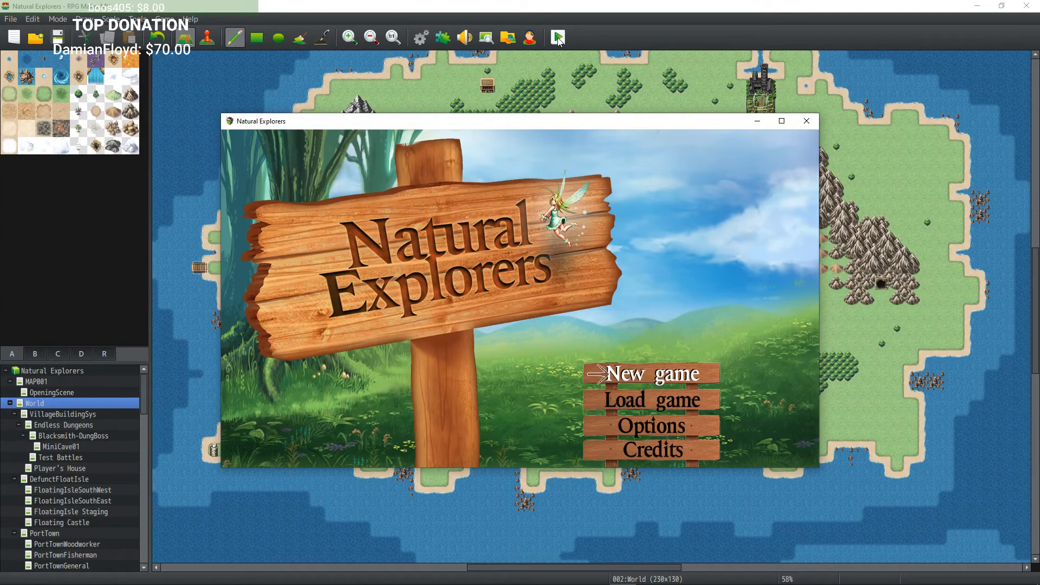
{"action": "key", "text": "Down"}
{"action": "key", "text": "Up"}
{"action": "key", "text": "Return"}
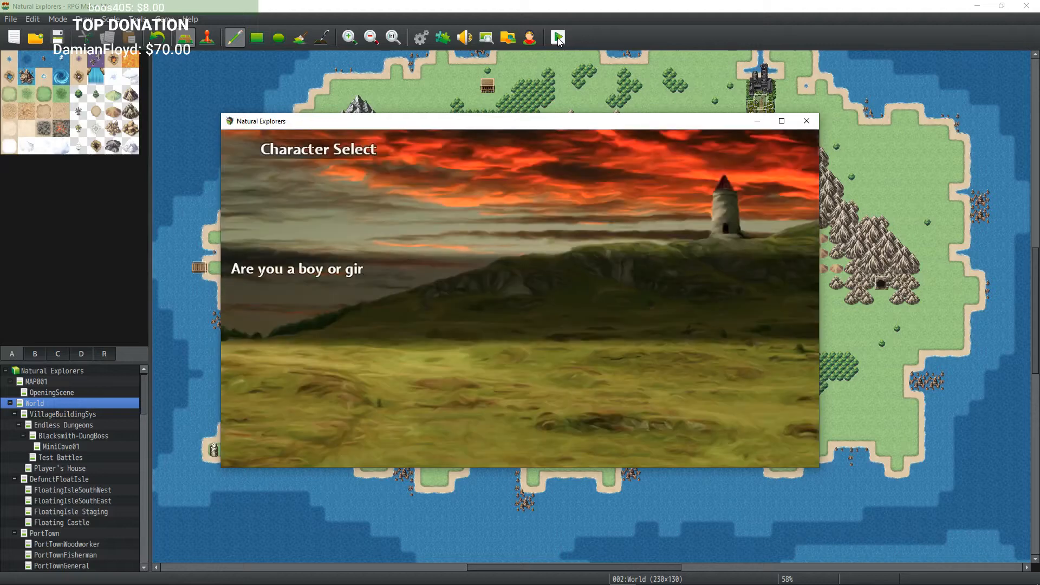
{"action": "key", "text": "Return"}
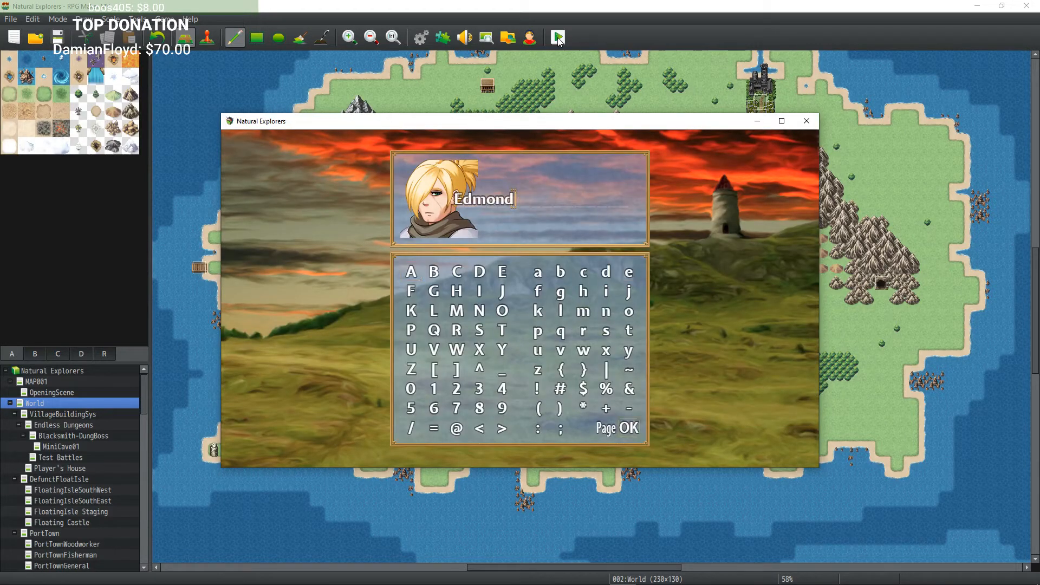
{"action": "key", "text": "Return"}
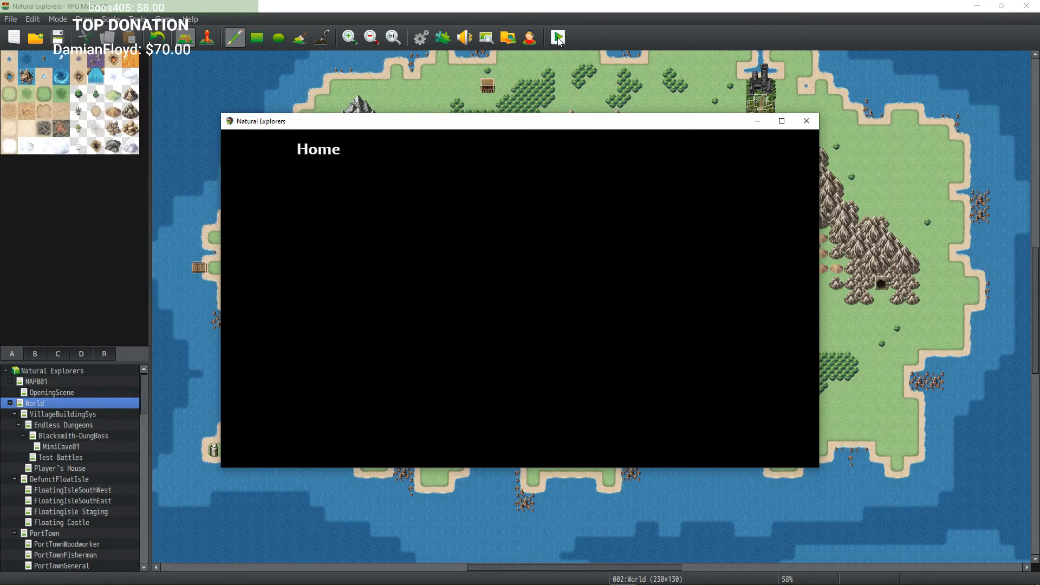
{"action": "key", "text": "Return"}
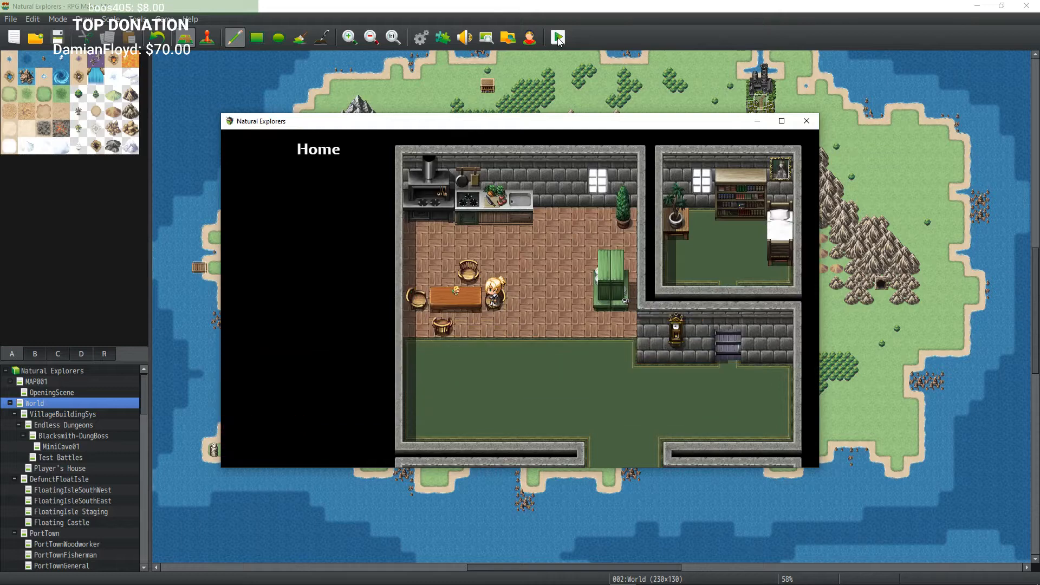
Step: Walk from the home through the tutorial room out to the world map and into Your Village
{"action": "key", "text": "Down"}
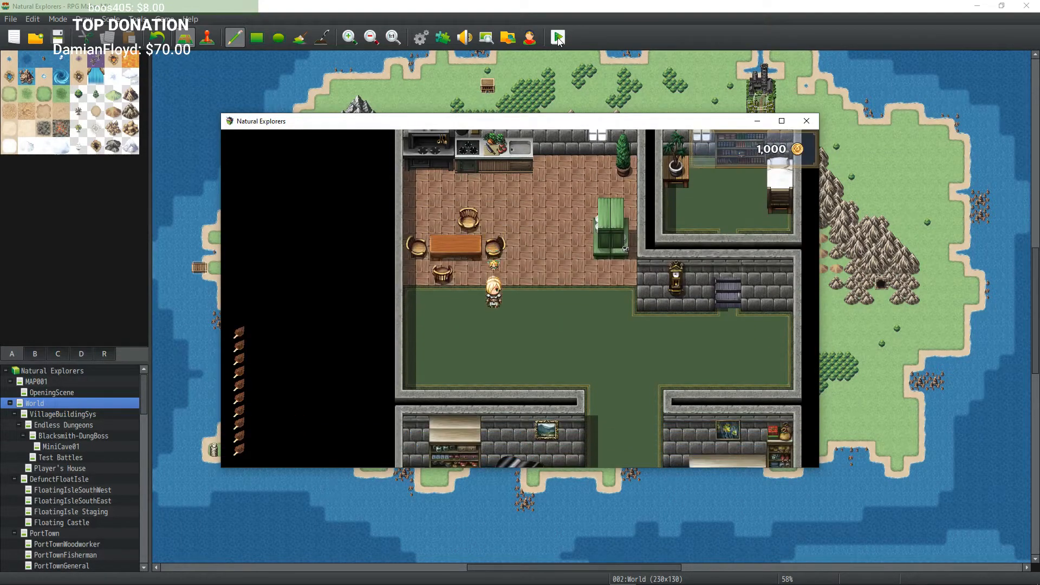
{"action": "key", "text": "Right"}
{"action": "key", "text": "Down"}
{"action": "key", "text": "Right"}
{"action": "key", "text": "Down"}
{"action": "key", "text": "Down"}
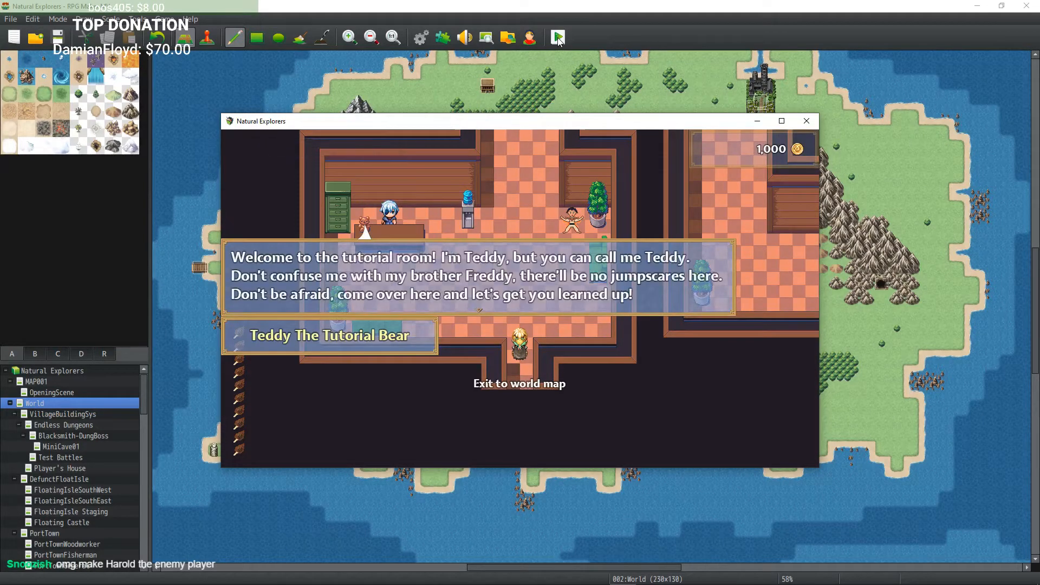
{"action": "key", "text": "Return"}
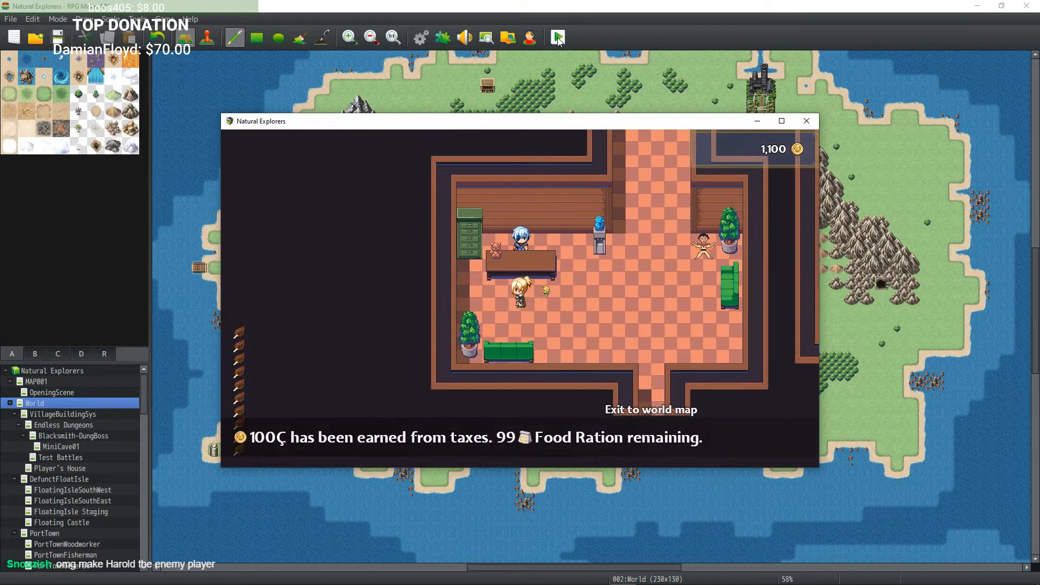
{"action": "key", "text": "Escape"}
{"action": "key", "text": "Down"}
{"action": "key", "text": "Right"}
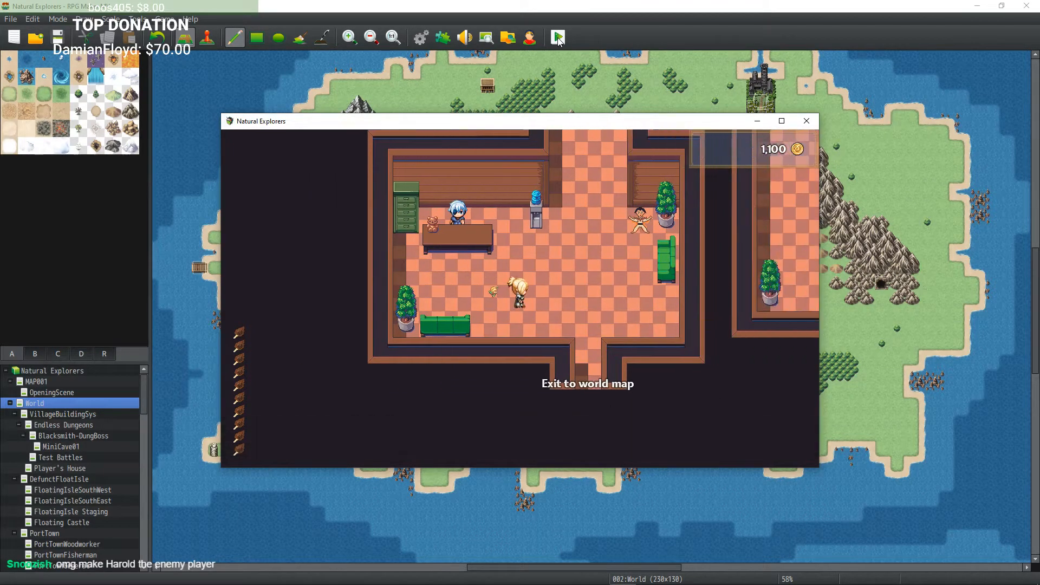
{"action": "key", "text": "Down"}
{"action": "key", "text": "Right"}
{"action": "key", "text": "Down"}
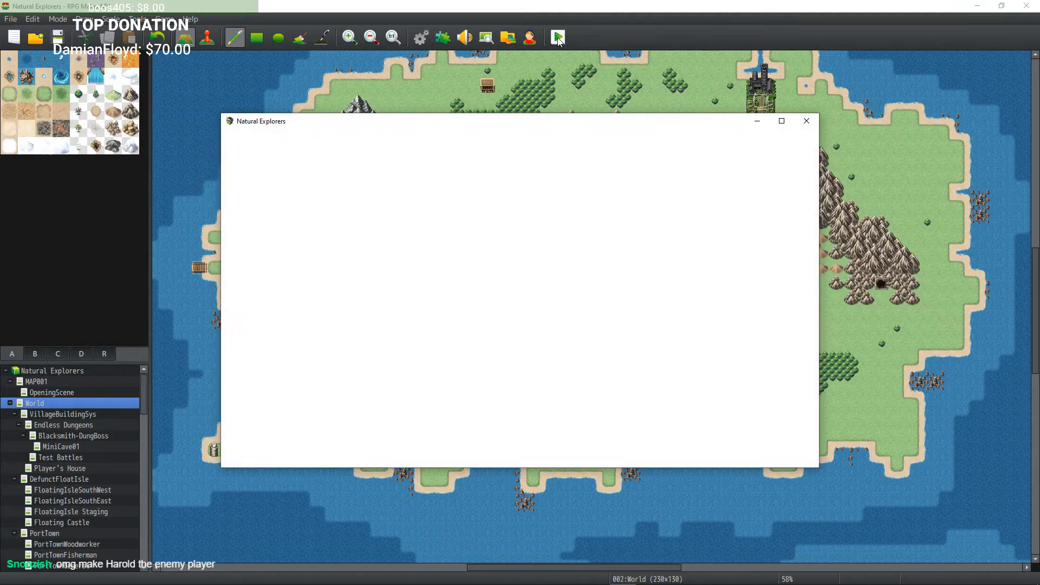
{"action": "key", "text": "Down"}
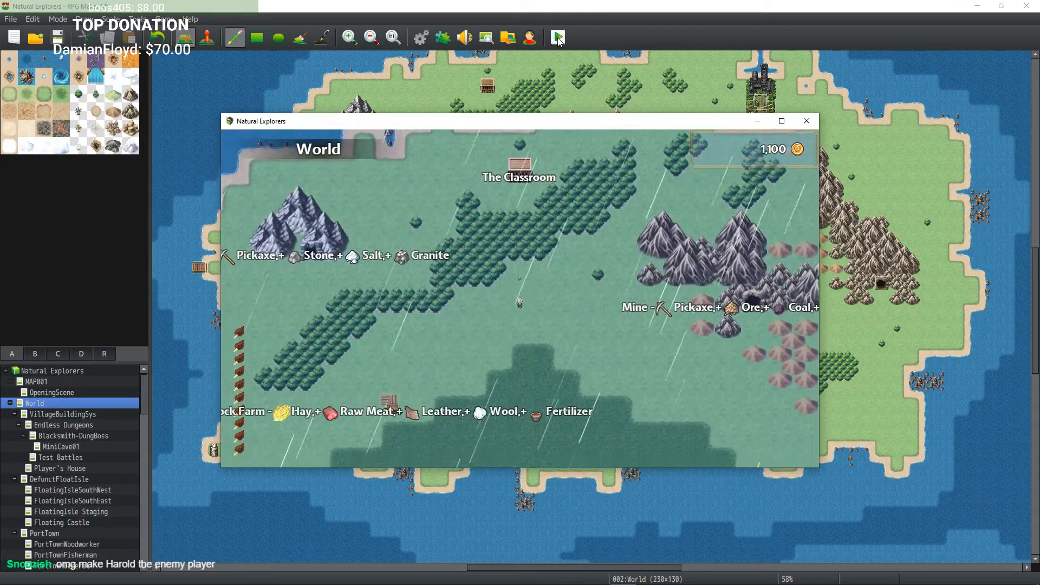
{"action": "key", "text": "Down"}
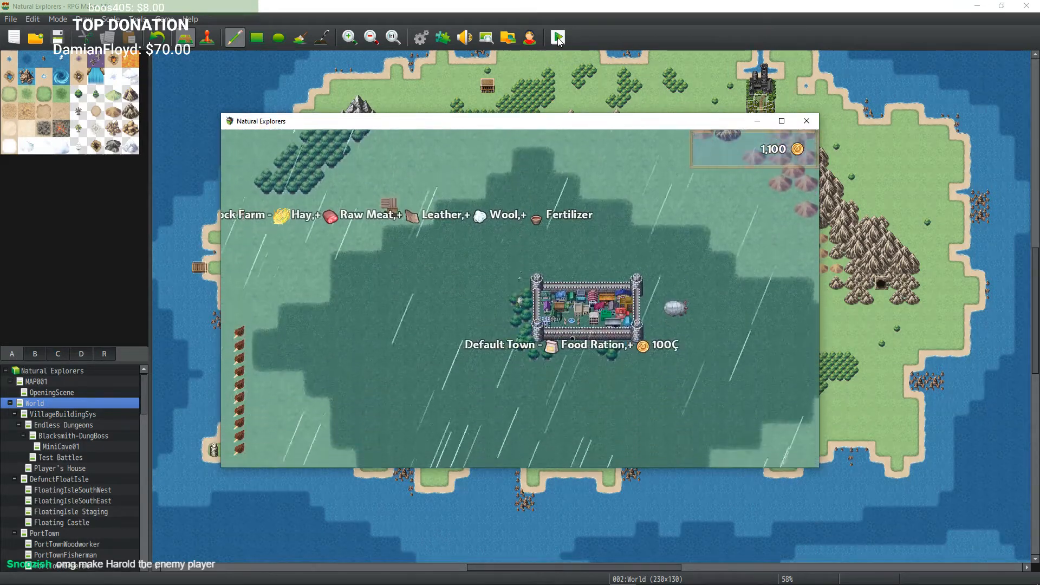
{"action": "key", "text": "Down"}
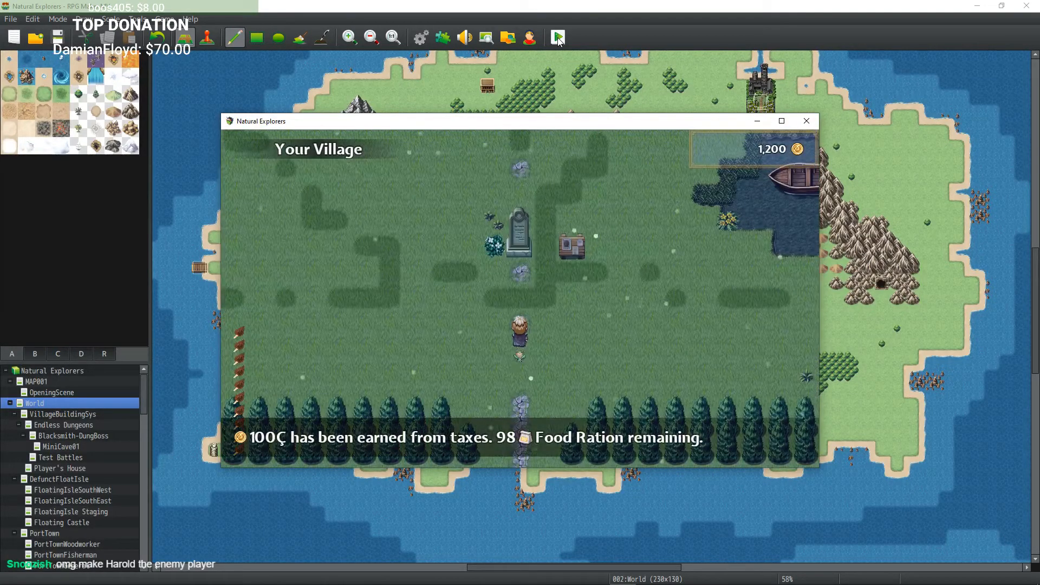
{"action": "key", "text": "Up"}
{"action": "key", "text": "Return"}
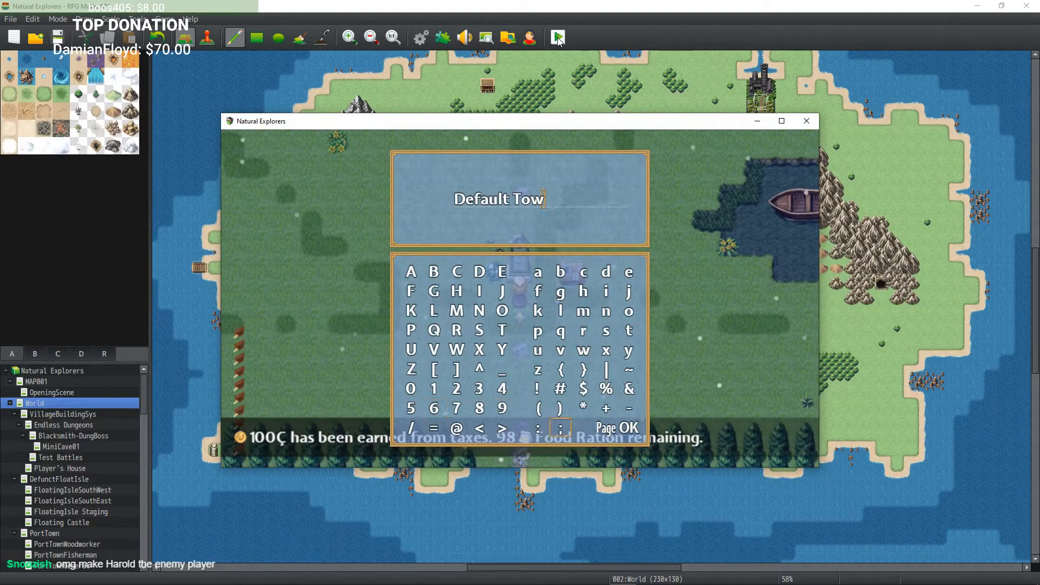
{"action": "key", "text": "Up"}
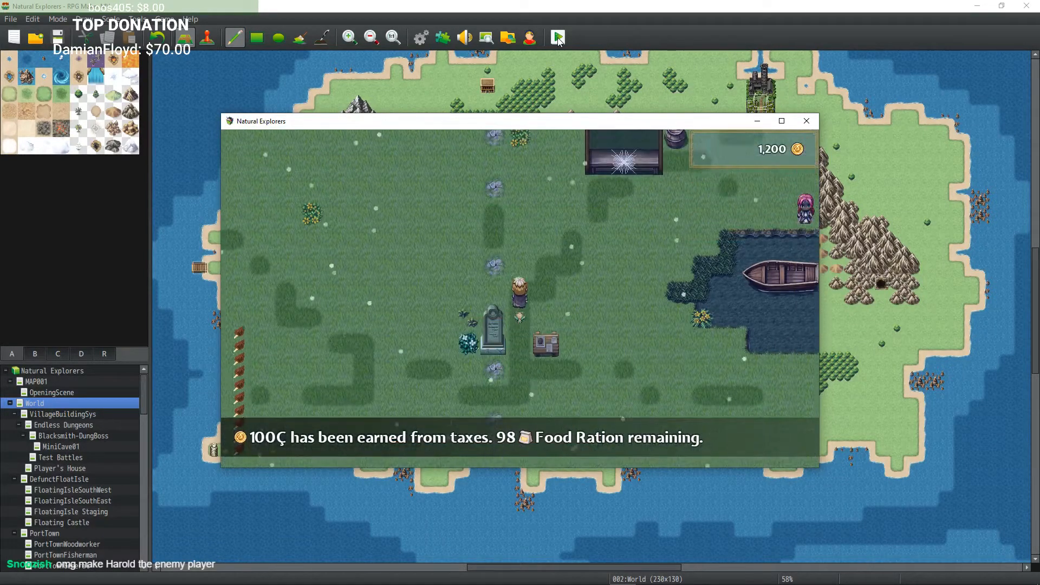
Step: Walk north through the village into The Dungeon and descend to the Cave Basement
{"action": "key", "text": "Up"}
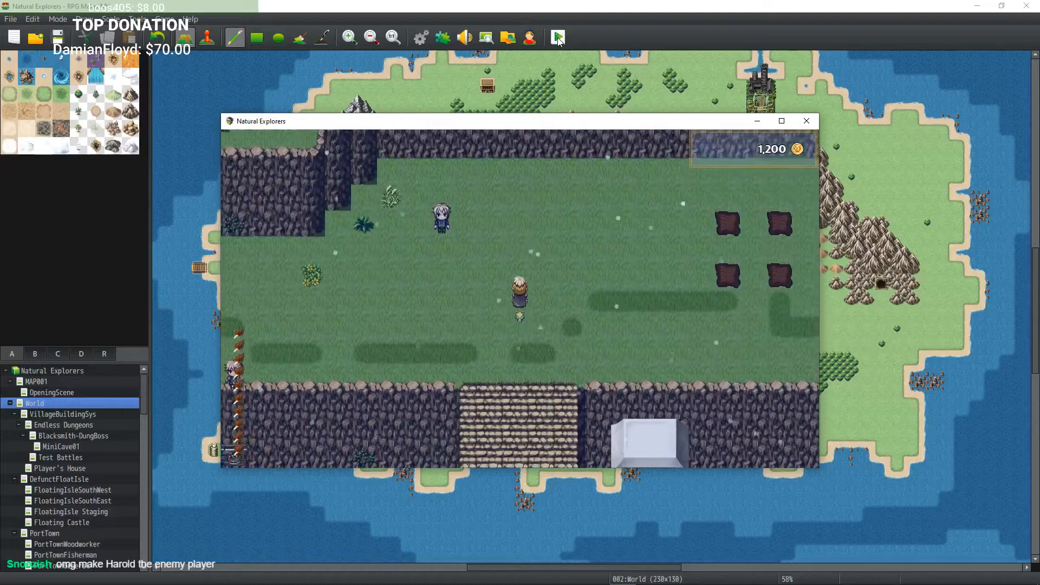
{"action": "key", "text": "Left"}
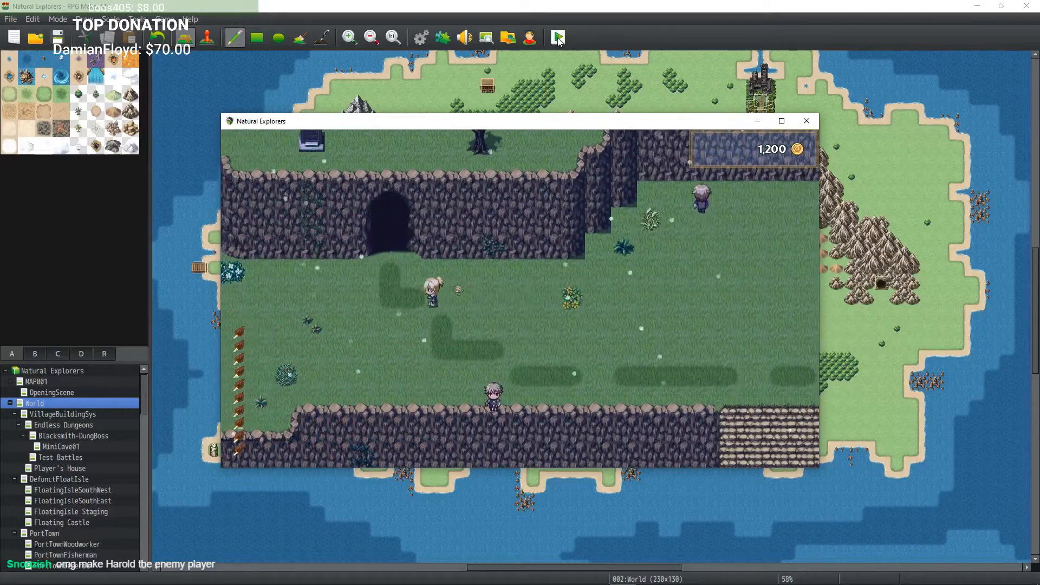
{"action": "key", "text": "Up"}
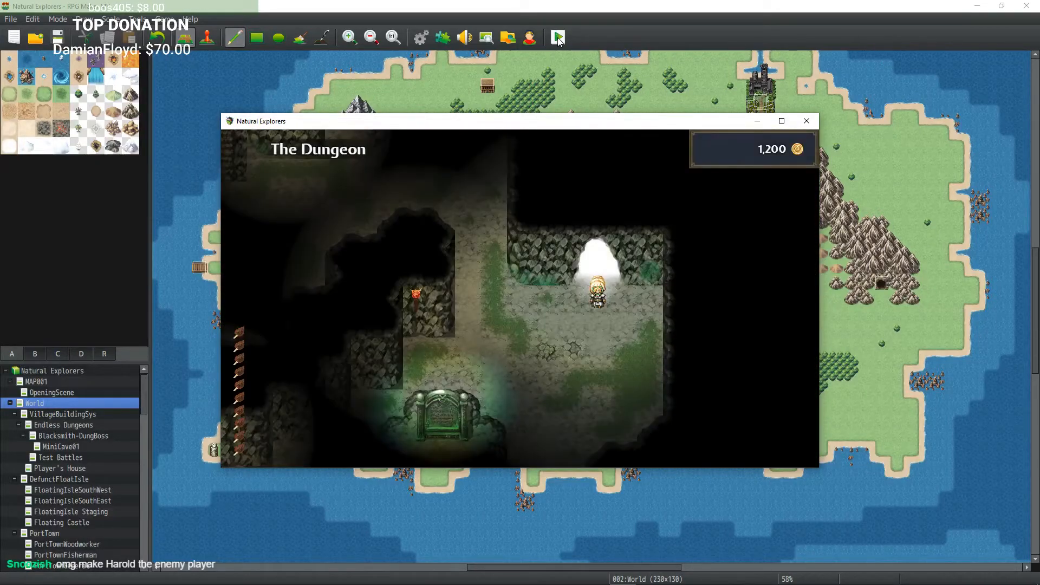
{"action": "key", "text": "Up"}
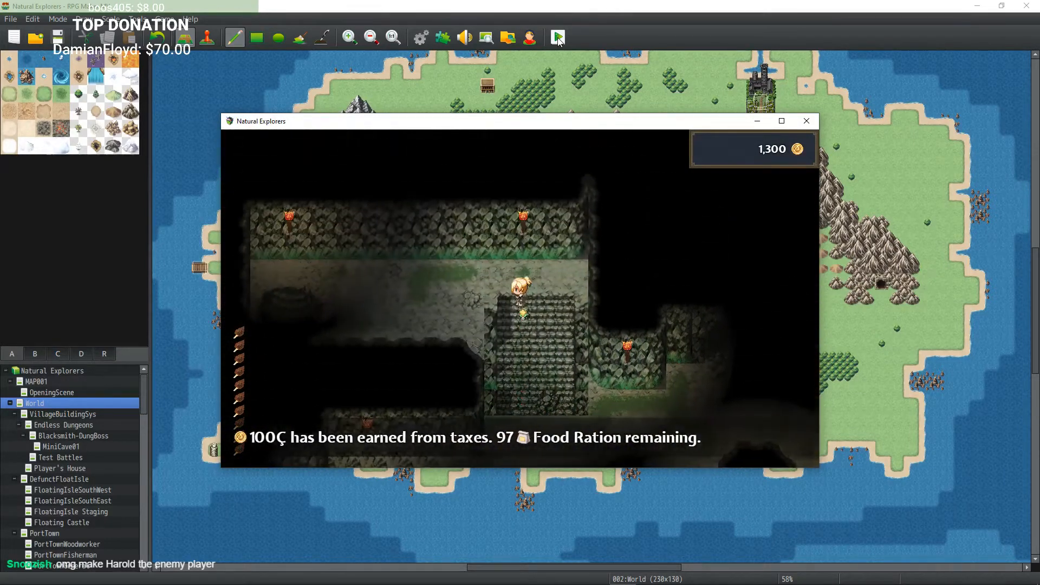
{"action": "key", "text": "Up"}
{"action": "key", "text": "Left"}
{"action": "key", "text": "Down"}
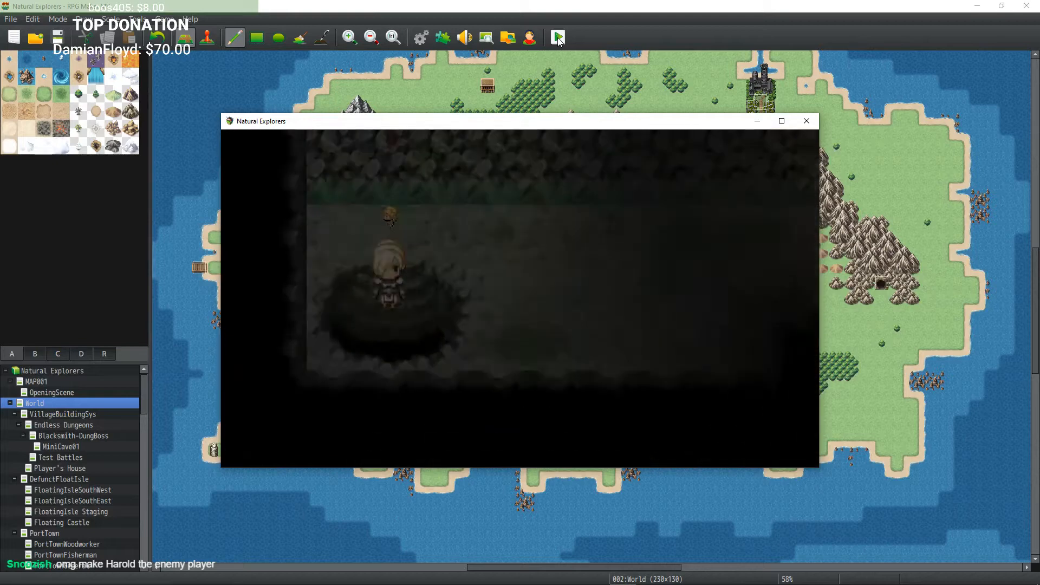
{"action": "key", "text": "Down"}
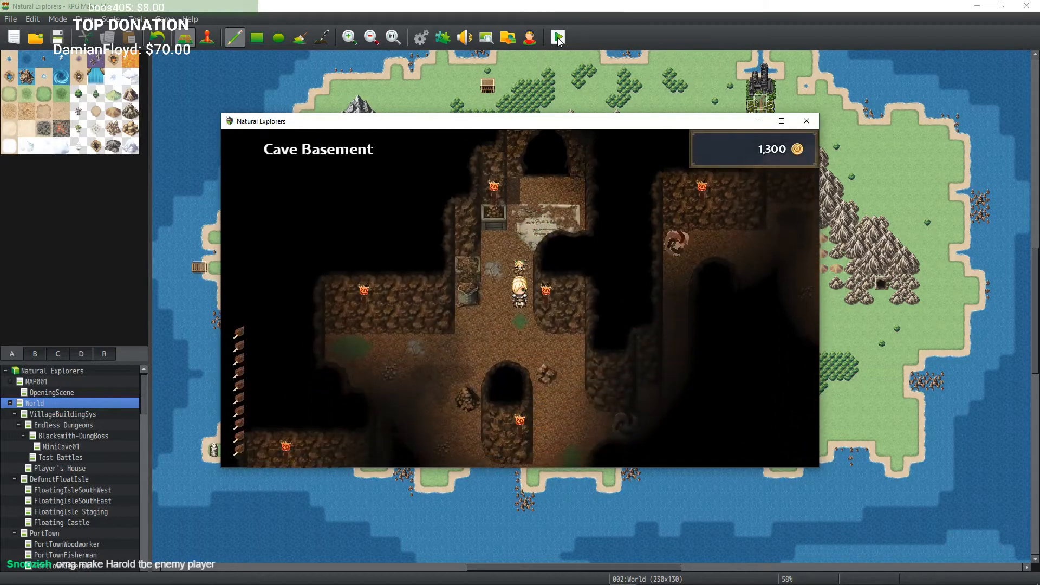
{"action": "key", "text": "Down"}
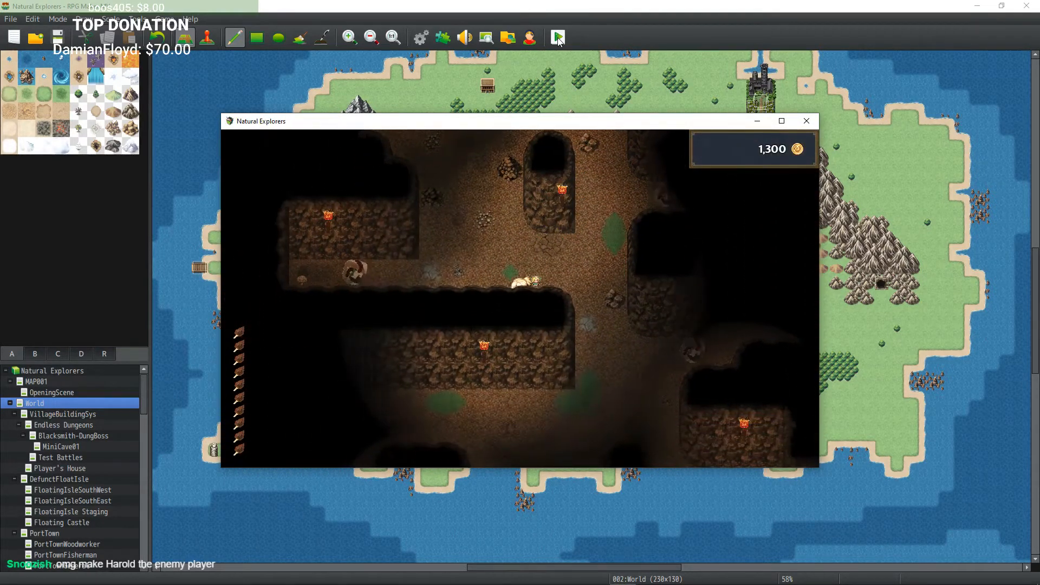
Step: Wander through the Cave Basement trying to trigger a random battle, and climb back up into The Dungeon
{"action": "key", "text": "Right"}
{"action": "key", "text": "Up"}
{"action": "key", "text": "Right"}
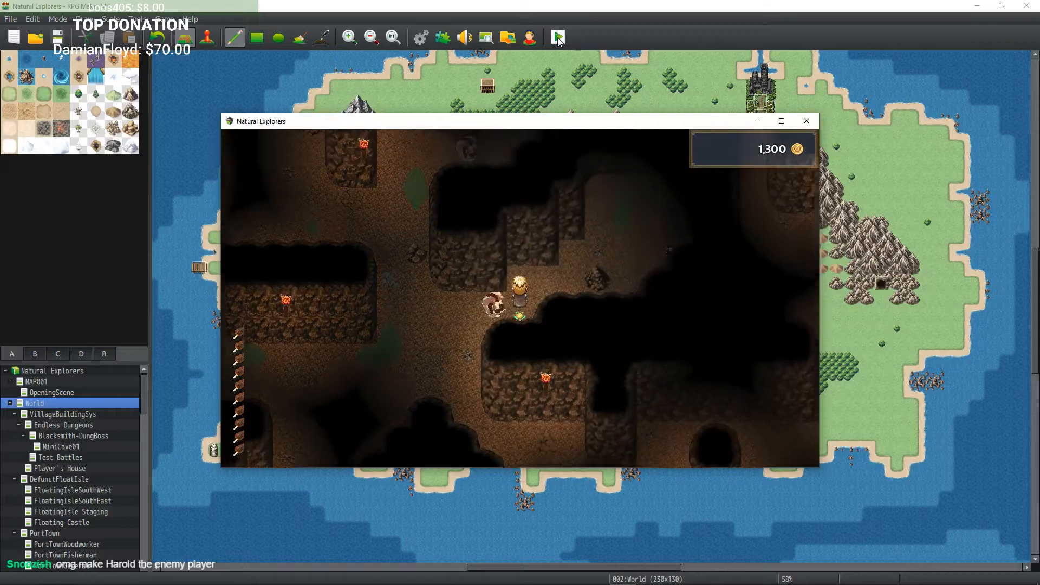
{"action": "key", "text": "Up"}
{"action": "key", "text": "Right"}
{"action": "key", "text": "Up"}
{"action": "key", "text": "Up"}
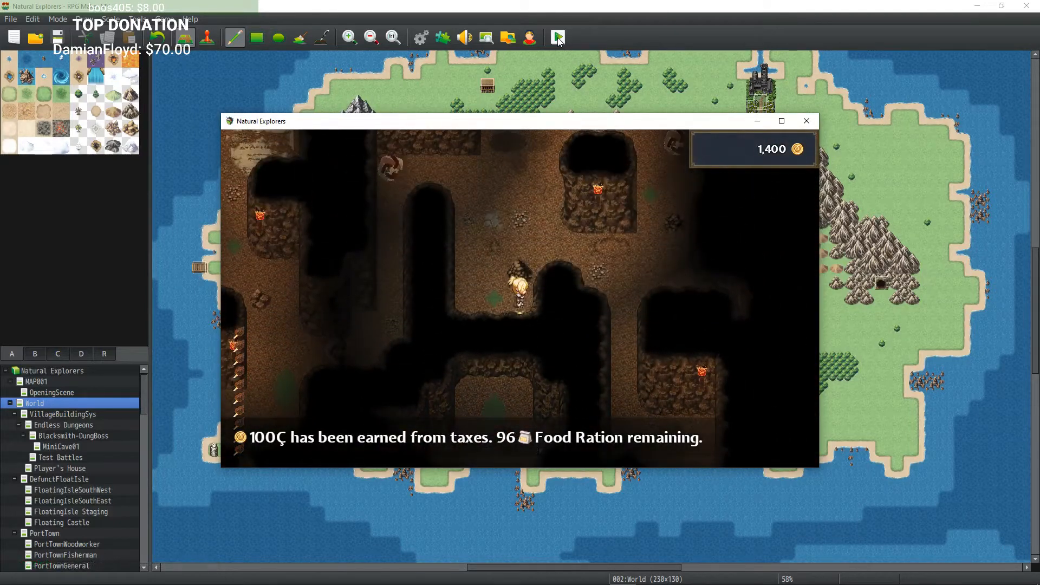
{"action": "key", "text": "Left"}
{"action": "key", "text": "Up"}
{"action": "key", "text": "Right"}
{"action": "key", "text": "Up"}
{"action": "key", "text": "Up"}
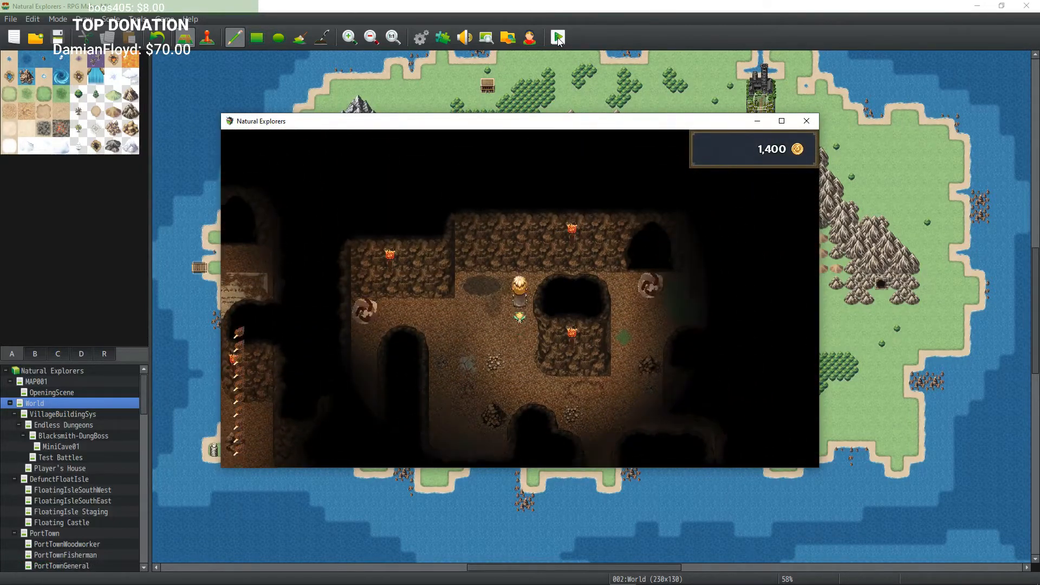
{"action": "key", "text": "Right"}
{"action": "key", "text": "Down"}
{"action": "key", "text": "Left"}
{"action": "key", "text": "Down"}
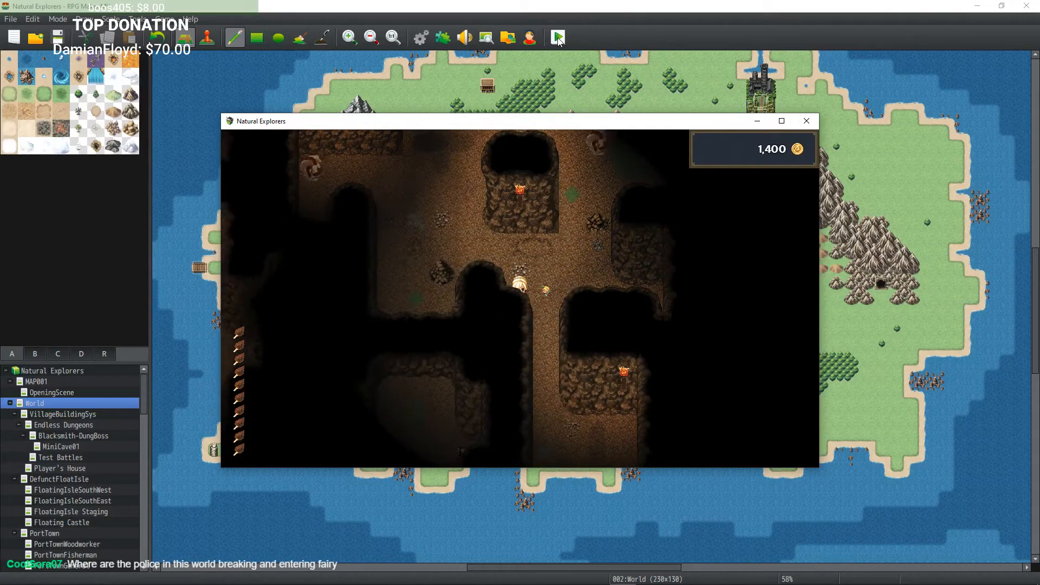
{"action": "key", "text": "Down"}
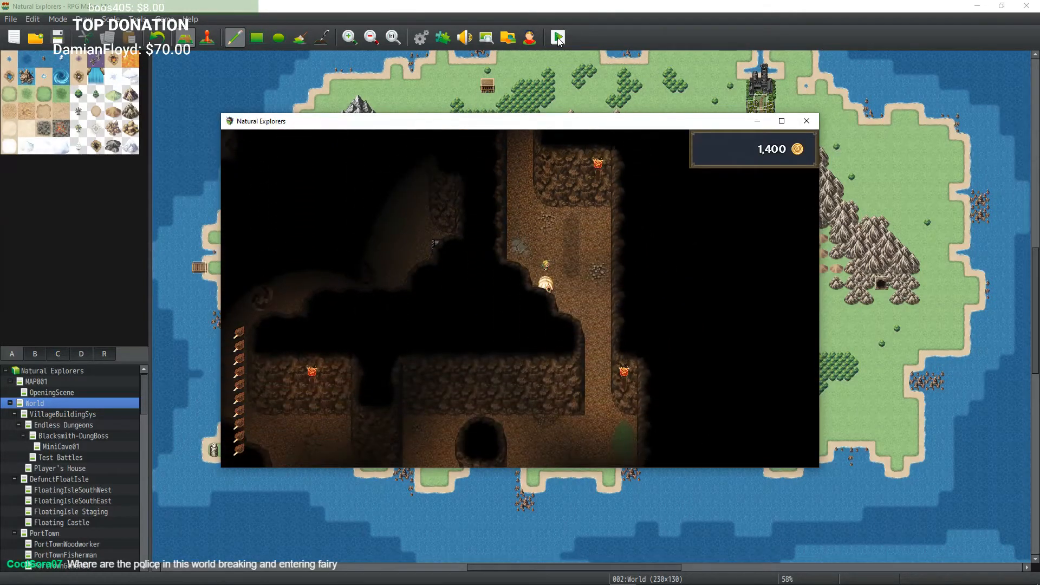
{"action": "key", "text": "Right"}
{"action": "key", "text": "Down"}
{"action": "key", "text": "Left"}
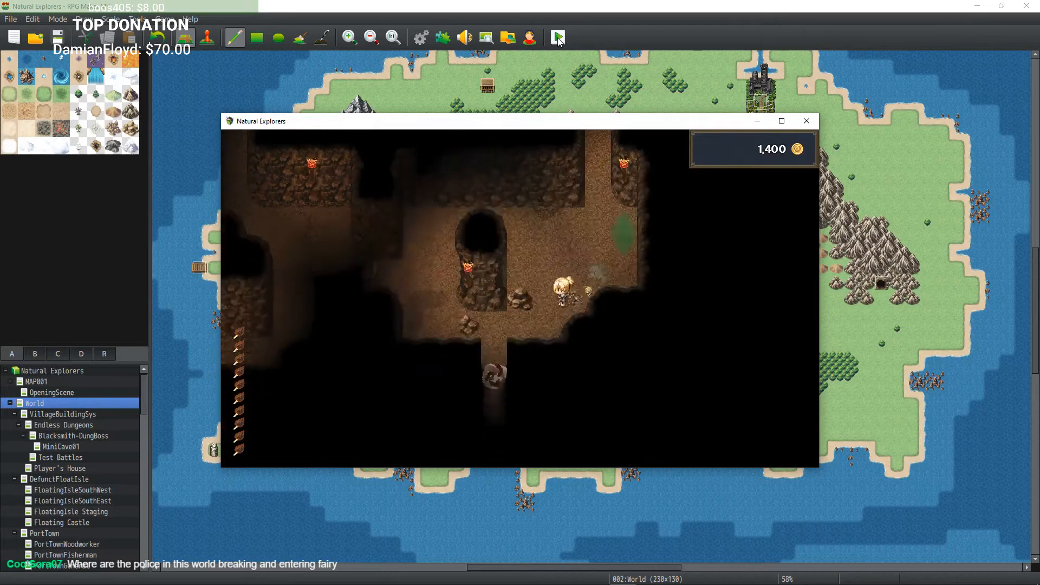
{"action": "key", "text": "Up"}
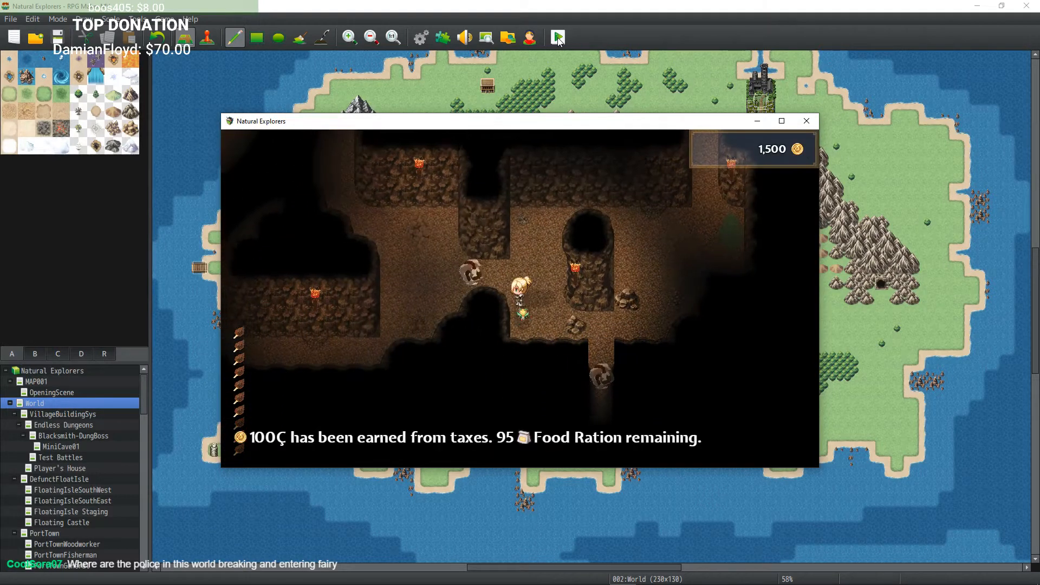
{"action": "key", "text": "Left"}
{"action": "key", "text": "Up"}
{"action": "key", "text": "Left"}
{"action": "key", "text": "Up"}
{"action": "key", "text": "Left"}
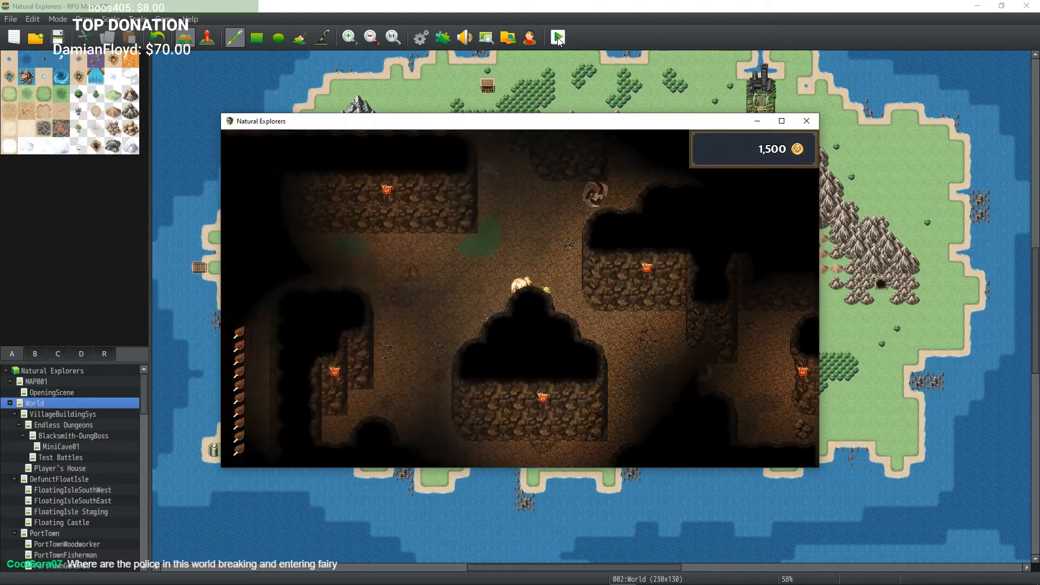
{"action": "key", "text": "Left"}
{"action": "key", "text": "Down"}
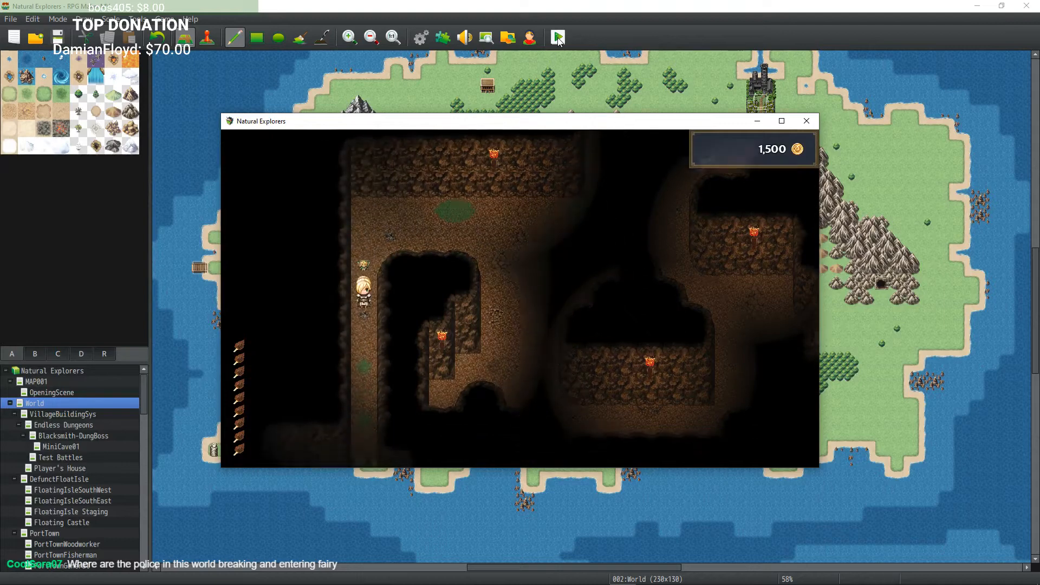
{"action": "key", "text": "Up"}
{"action": "key", "text": "Right"}
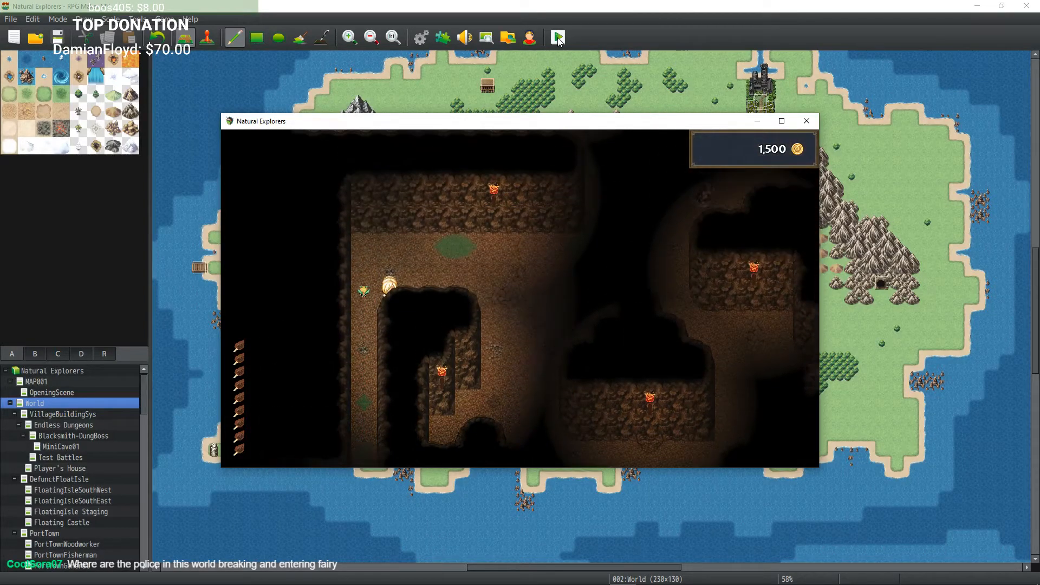
{"action": "key", "text": "Right"}
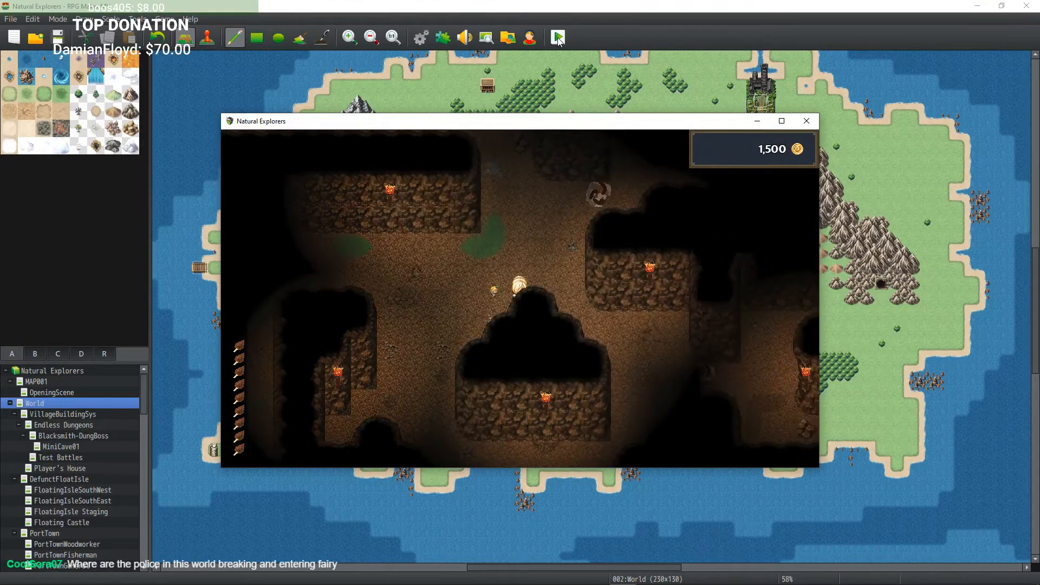
{"action": "key", "text": "Up"}
{"action": "key", "text": "Left"}
{"action": "key", "text": "Up"}
{"action": "key", "text": "Left"}
{"action": "key", "text": "Up"}
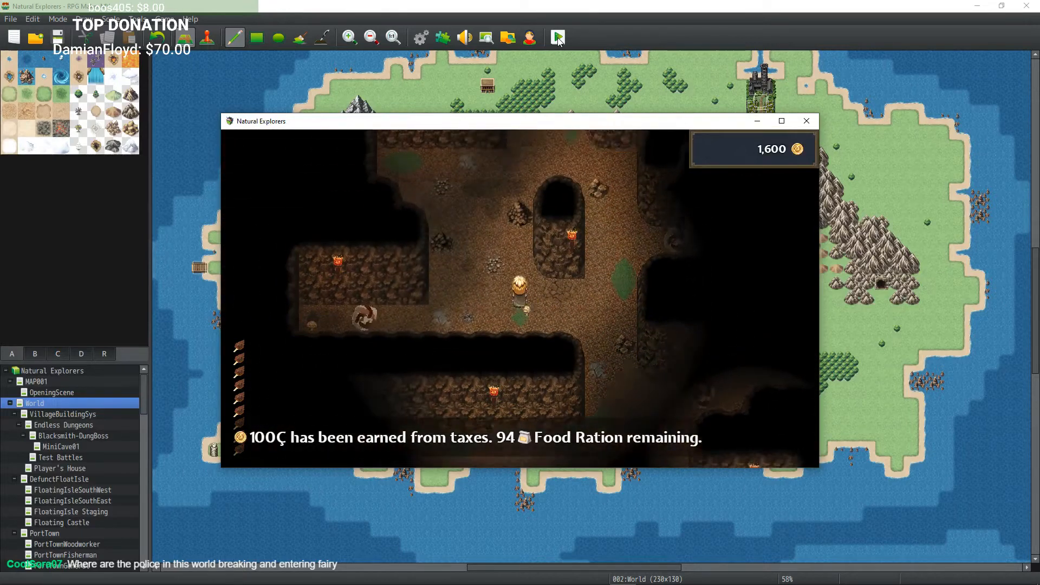
{"action": "key", "text": "Left"}
{"action": "key", "text": "Right"}
{"action": "key", "text": "Up"}
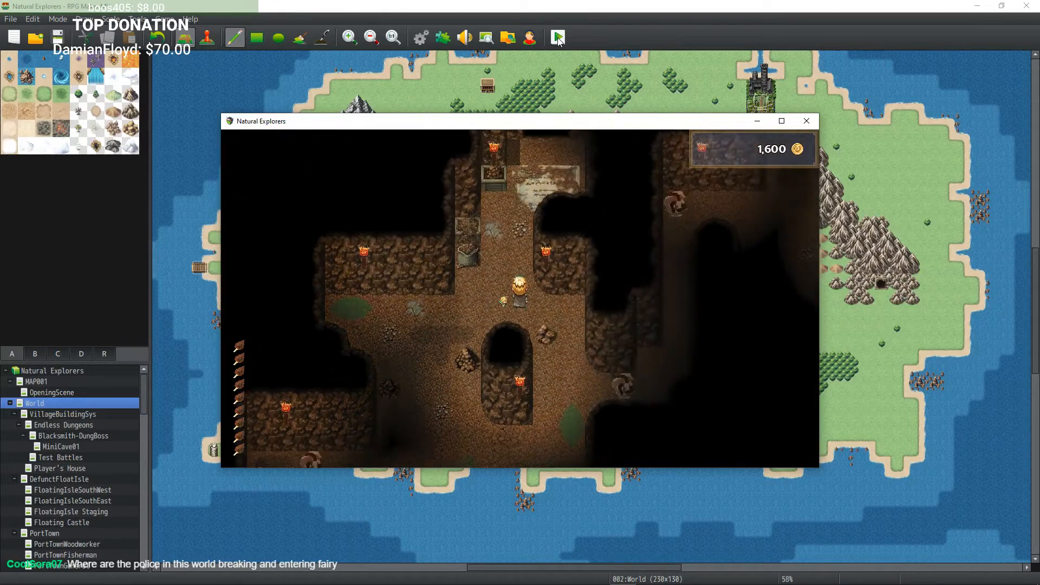
{"action": "key", "text": "Up"}
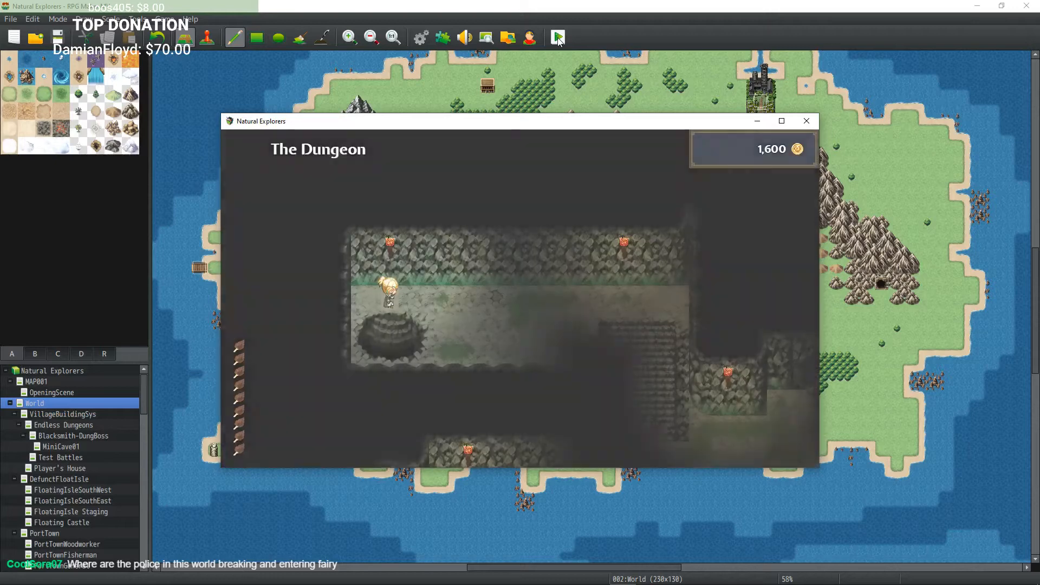
Step: Walk out of The Dungeon and roam the rainy village fields outside
{"action": "key", "text": "Right"}
{"action": "key", "text": "Down"}
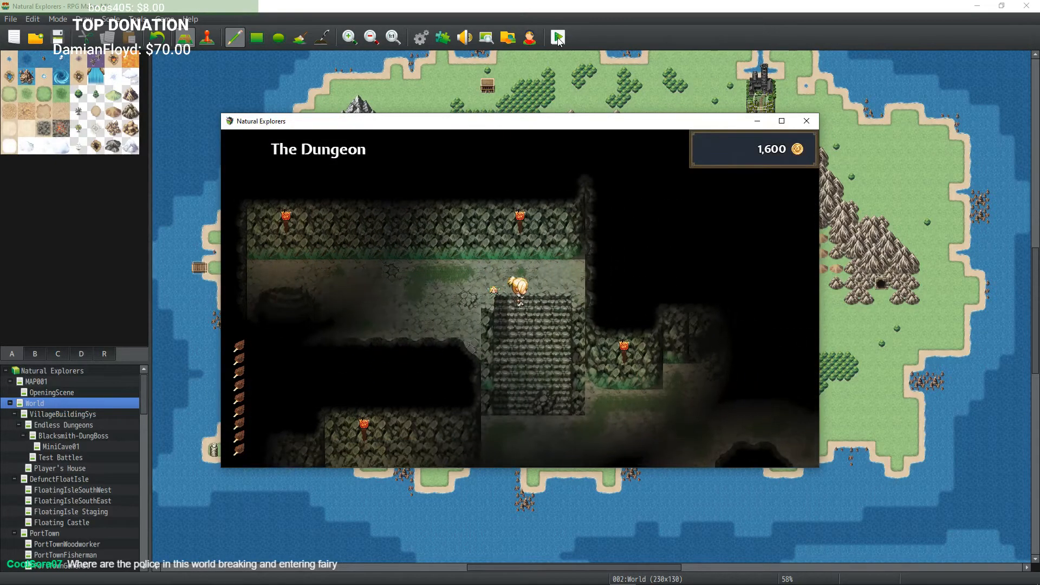
{"action": "key", "text": "Down"}
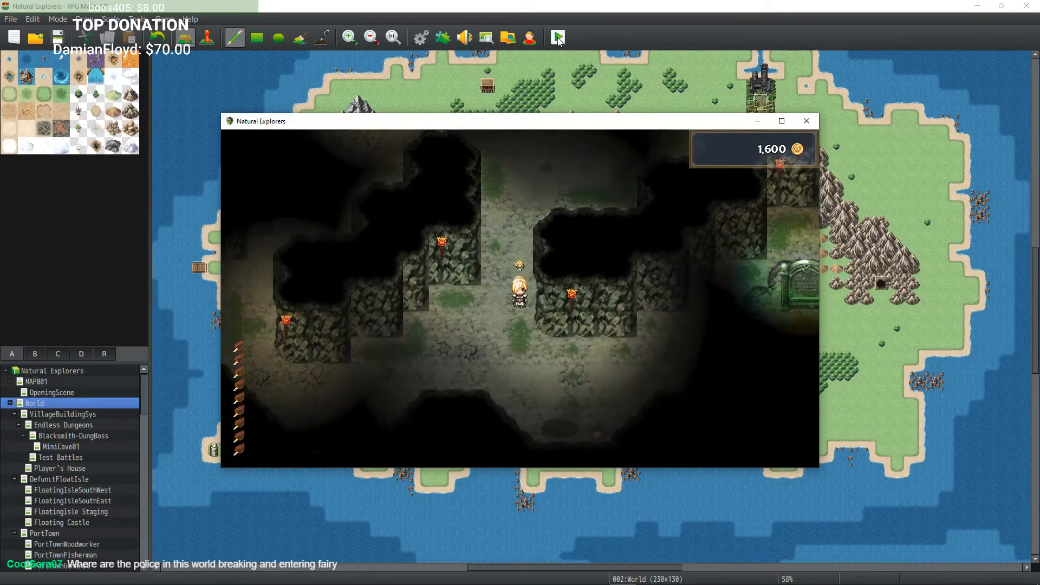
{"action": "key", "text": "Left"}
{"action": "key", "text": "Right"}
{"action": "key", "text": "Up"}
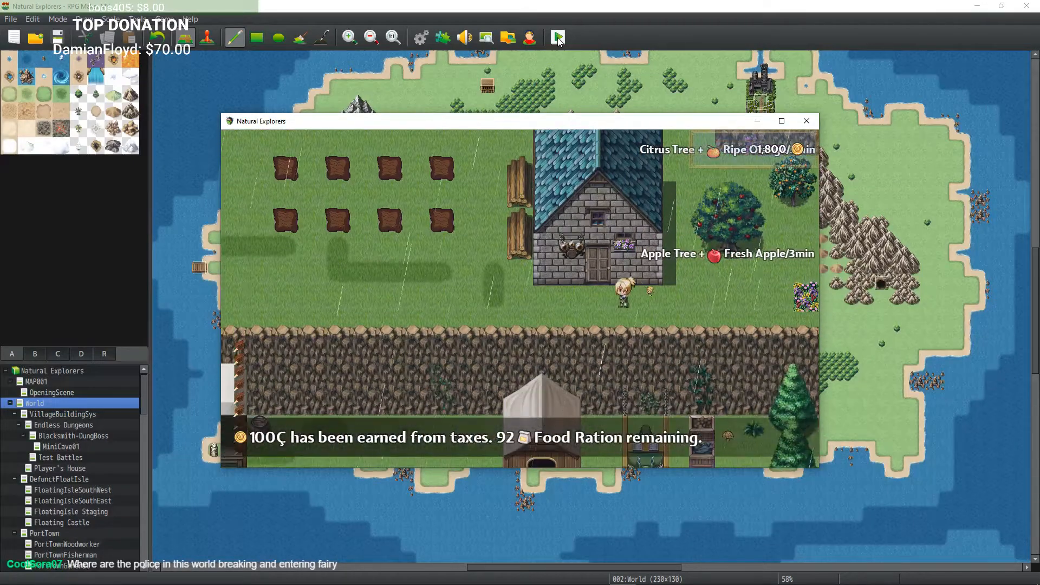
{"action": "key", "text": "Left"}
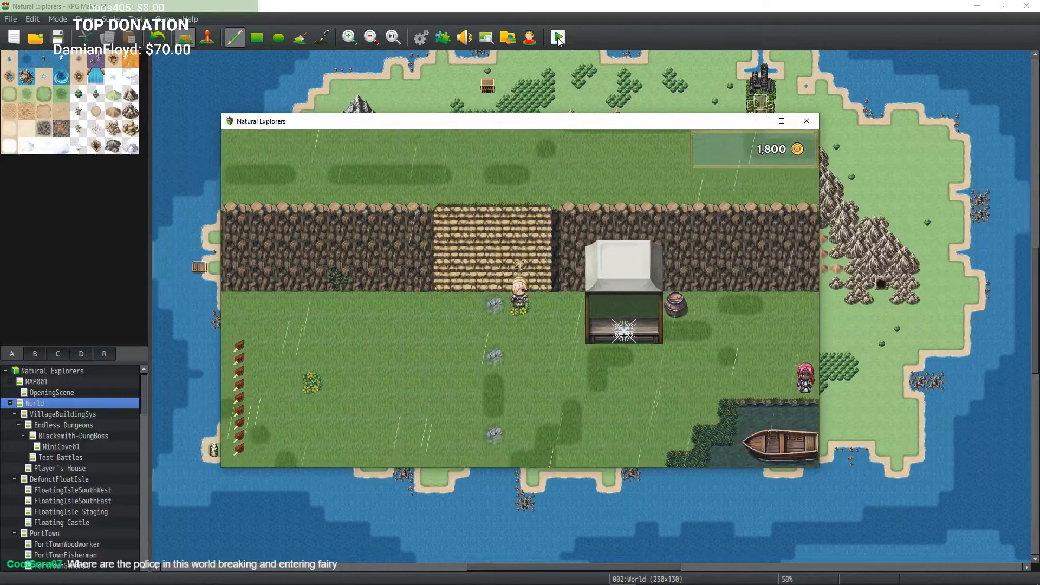
{"action": "key", "text": "Down"}
{"action": "key", "text": "Left"}
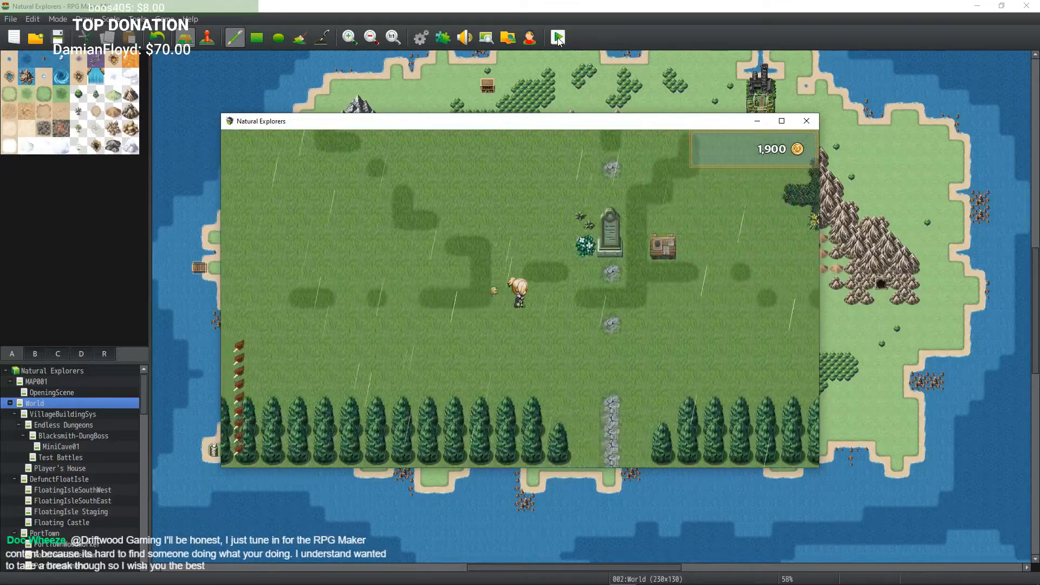
{"action": "key", "text": "Right"}
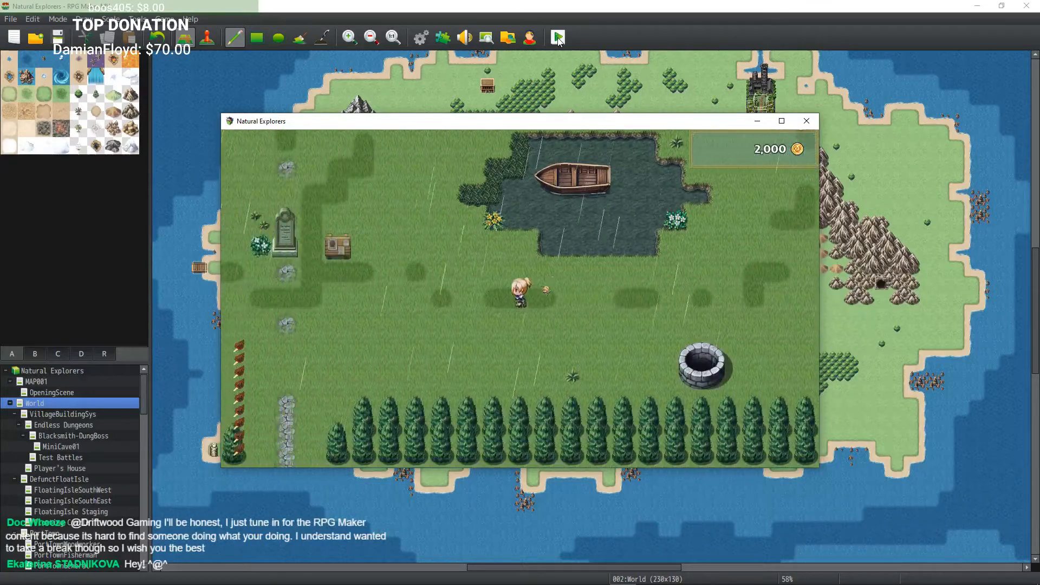
{"action": "key", "text": "Left"}
{"action": "key", "text": "Right"}
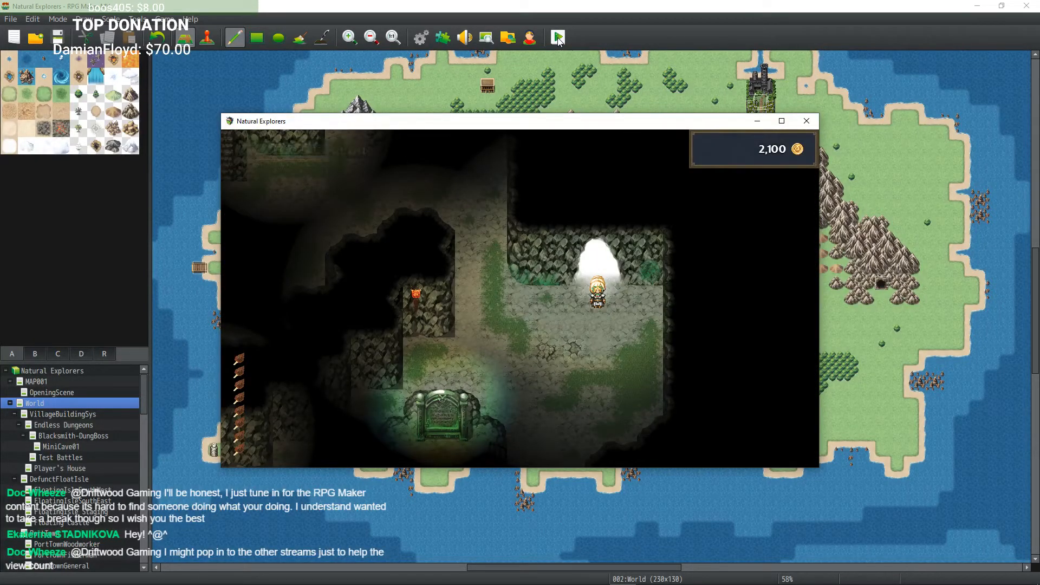
Step: Re-enter The Dungeon and descend the stairs back into the Cave Basement
{"action": "key", "text": "Down"}
{"action": "key", "text": "Left"}
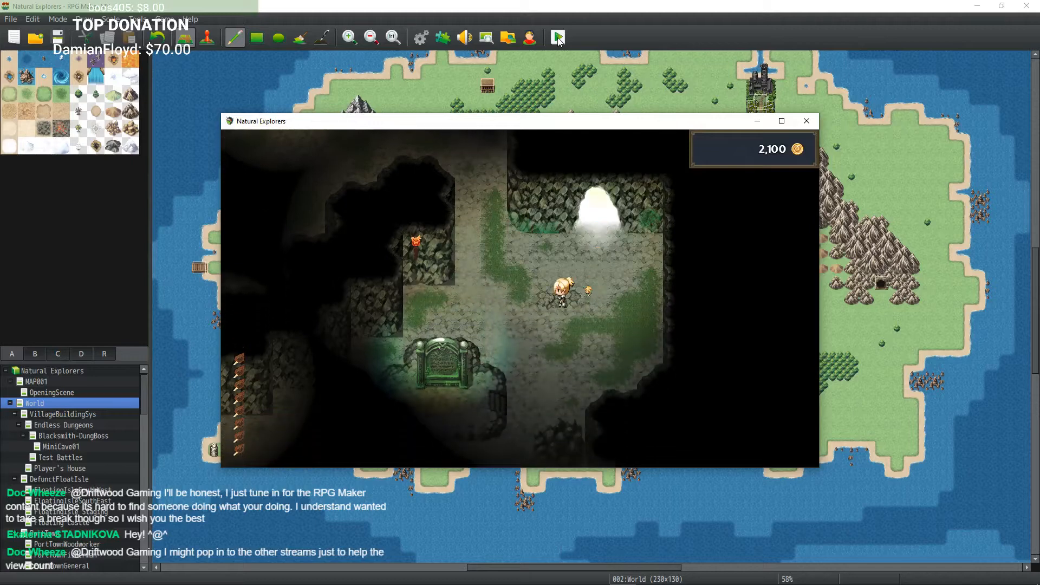
{"action": "key", "text": "Up"}
{"action": "key", "text": "Left"}
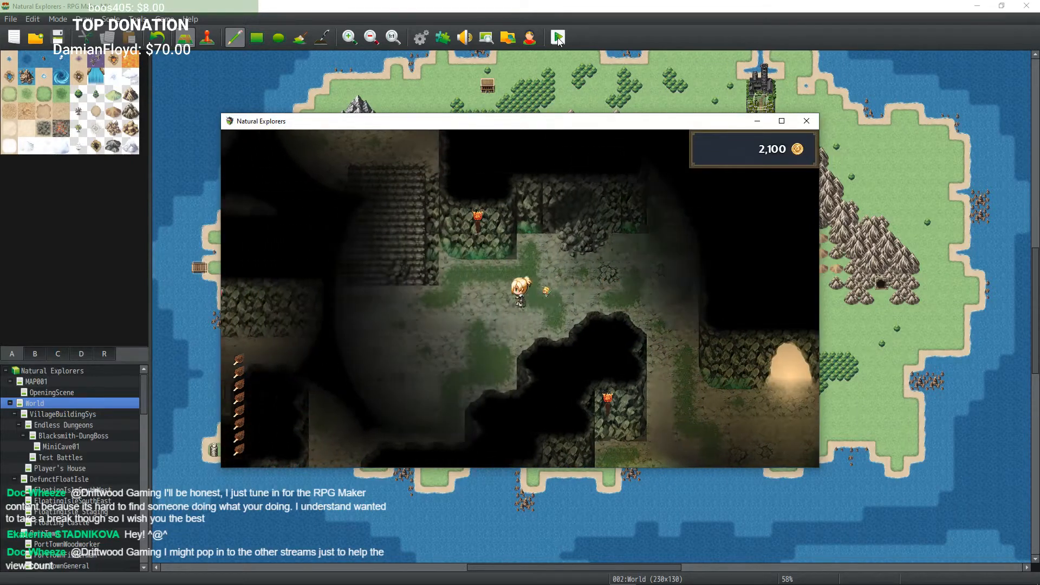
{"action": "key", "text": "Up"}
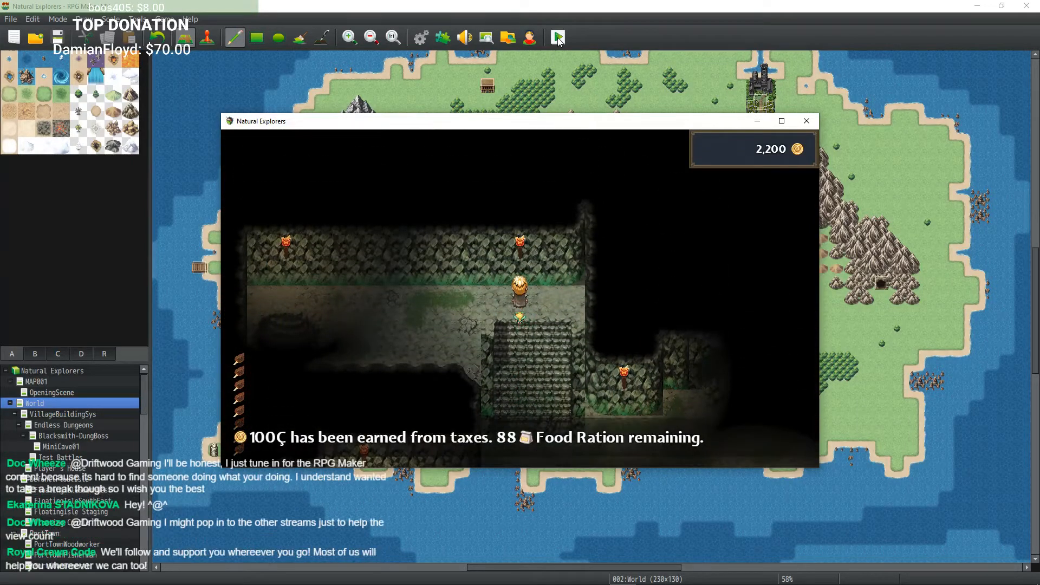
{"action": "key", "text": "Left"}
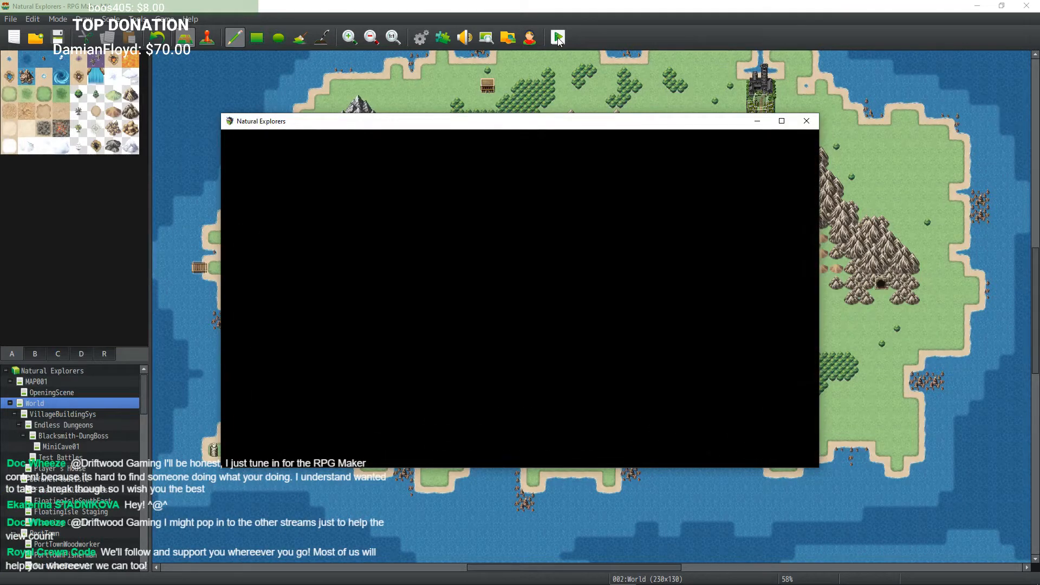
Step: Wander through the Cave Basement corridors trying to trigger a random battle
{"action": "key", "text": "Down"}
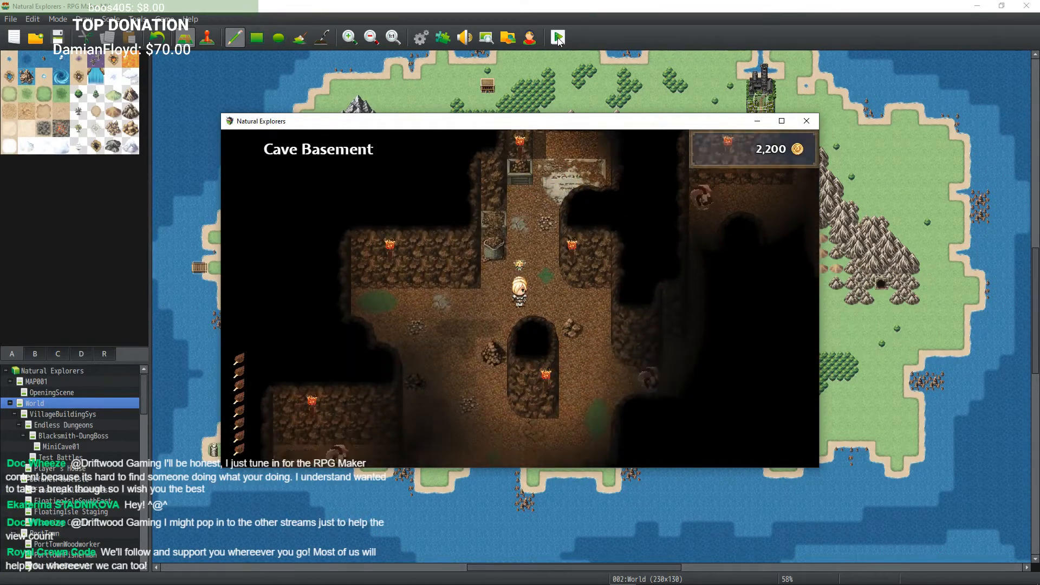
{"action": "key", "text": "Left"}
{"action": "key", "text": "Right"}
{"action": "key", "text": "Down"}
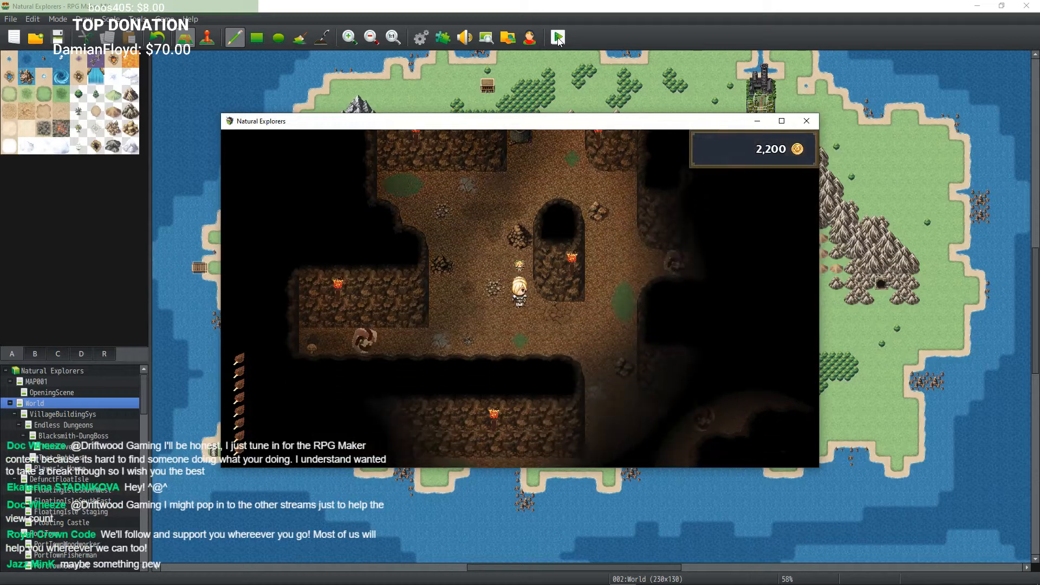
{"action": "key", "text": "Right"}
{"action": "key", "text": "Up"}
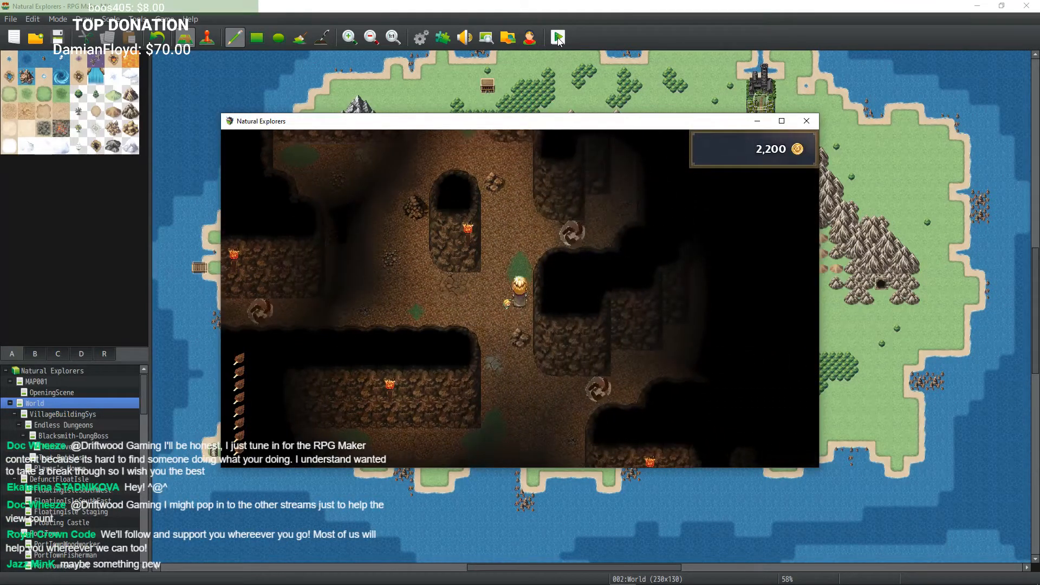
{"action": "key", "text": "Down"}
{"action": "key", "text": "Left"}
{"action": "key", "text": "Down"}
{"action": "key", "text": "Right"}
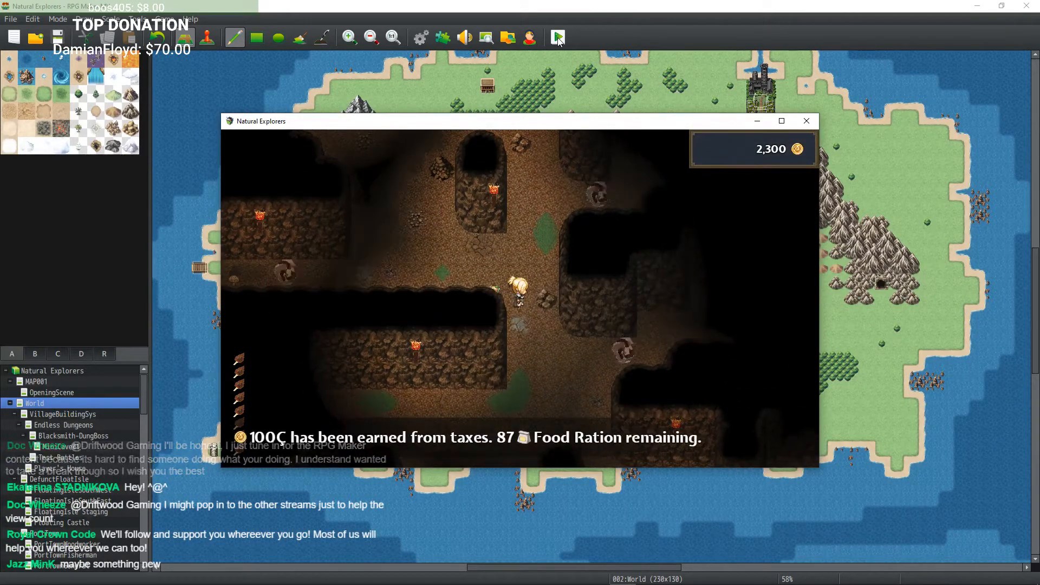
{"action": "key", "text": "Down"}
{"action": "key", "text": "Right"}
{"action": "key", "text": "Down"}
{"action": "key", "text": "Right"}
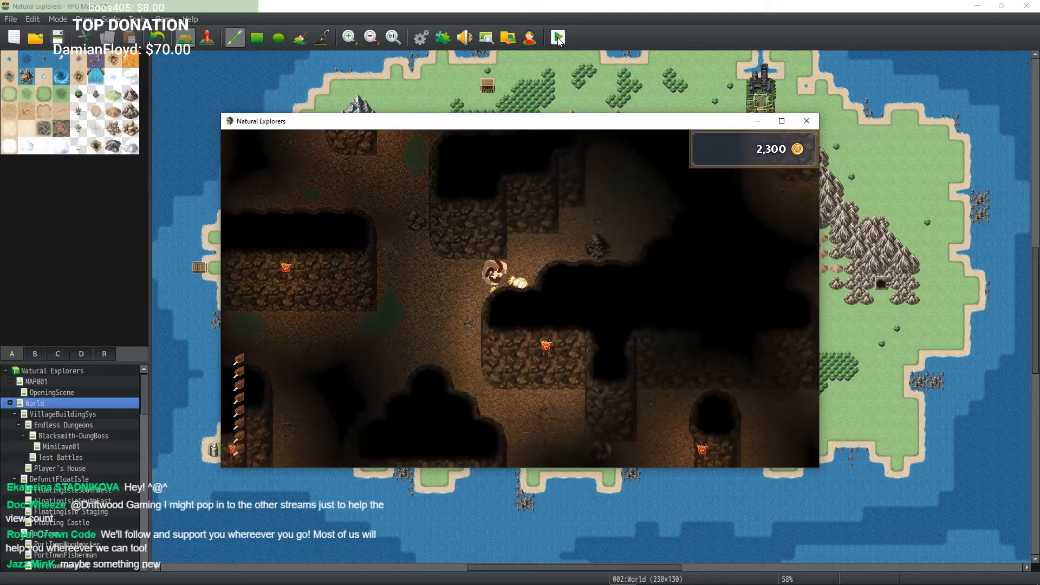
{"action": "key", "text": "Up"}
{"action": "key", "text": "Right"}
{"action": "key", "text": "Up"}
{"action": "key", "text": "Right"}
{"action": "key", "text": "Up"}
{"action": "key", "text": "ctrl+Up"}
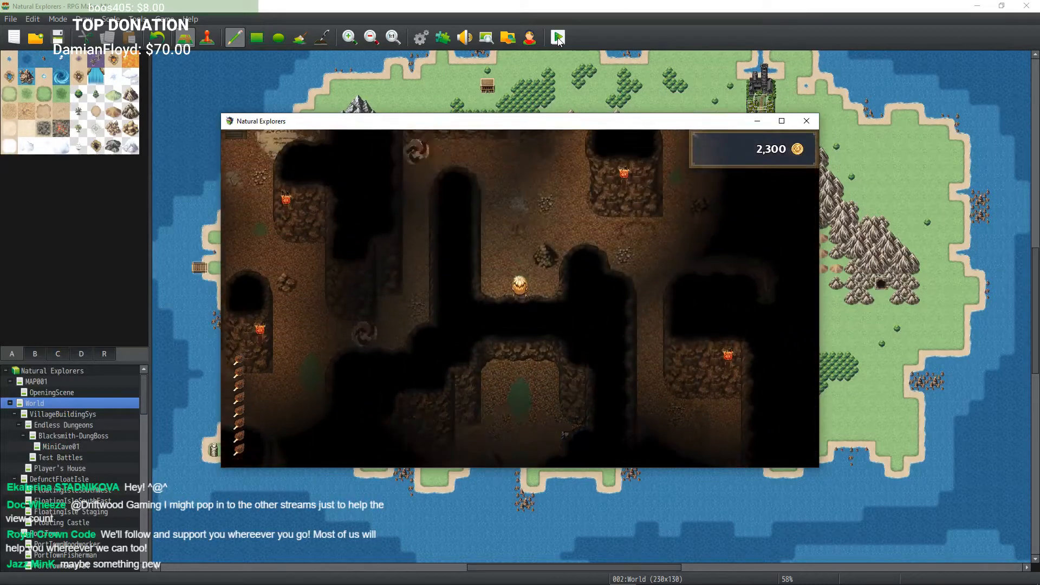
{"action": "key", "text": "Right"}
{"action": "key", "text": "Left"}
{"action": "key", "text": "Up"}
{"action": "key", "text": "Right"}
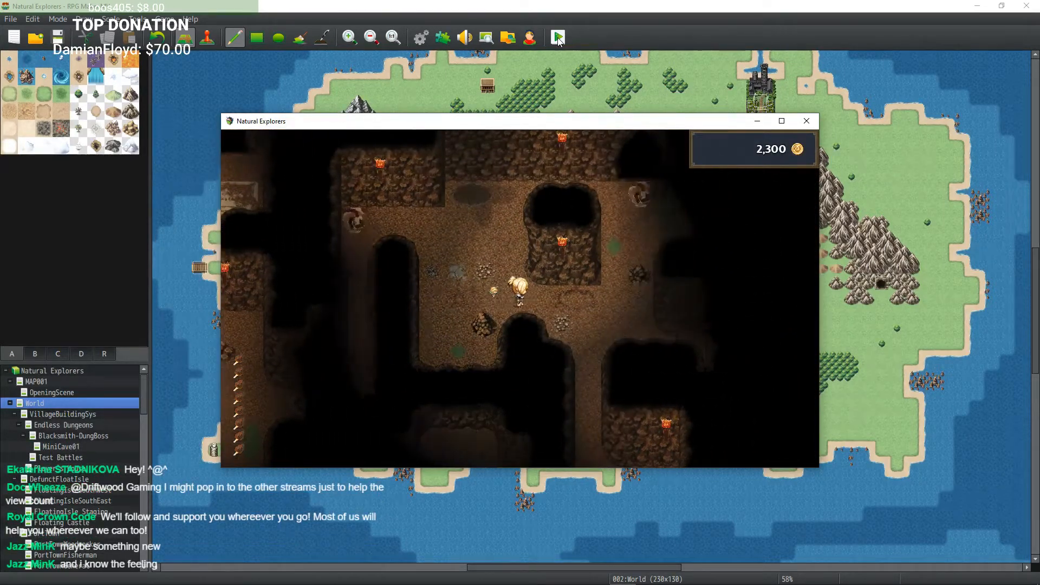
{"action": "key", "text": "Down"}
{"action": "key", "text": "Right"}
{"action": "key", "text": "Up"}
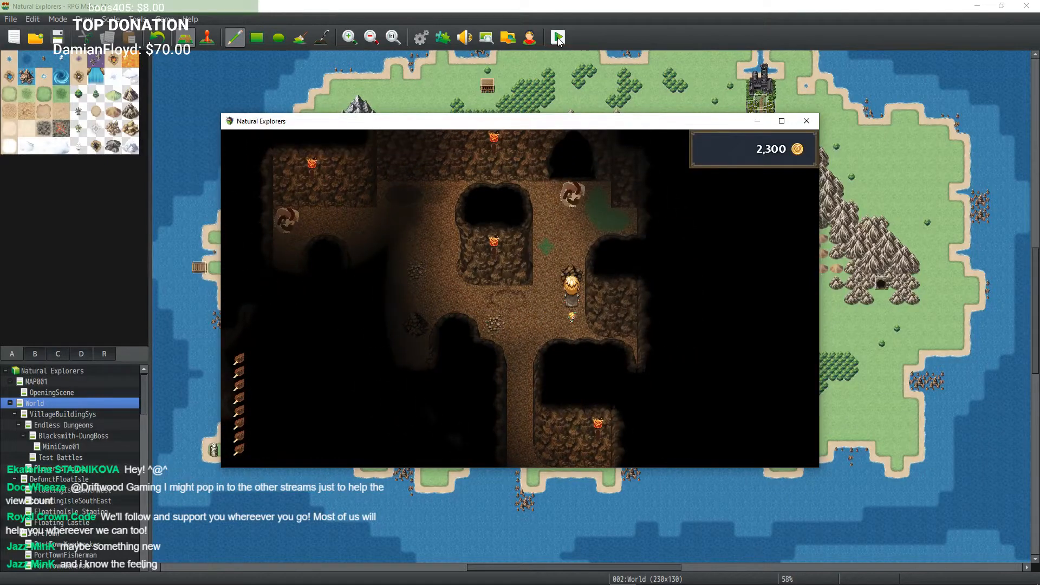
Step: Explore the western passages of the Cave Basement and climb the stairs back up into The Dungeon
{"action": "key", "text": "Left"}
{"action": "key", "text": "Up"}
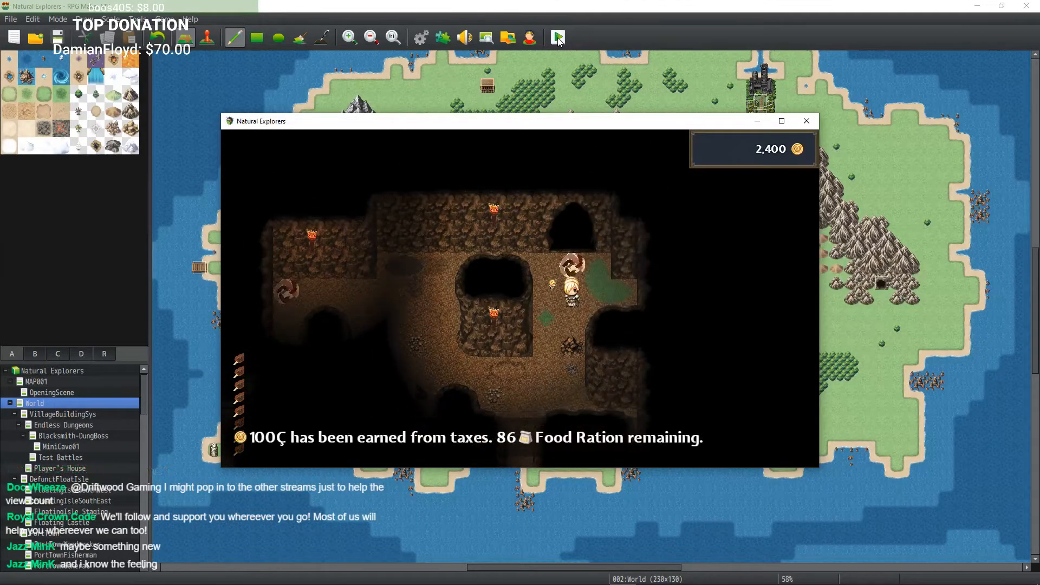
{"action": "key", "text": "Down"}
{"action": "key", "text": "Left"}
{"action": "key", "text": "Right"}
{"action": "key", "text": "Down"}
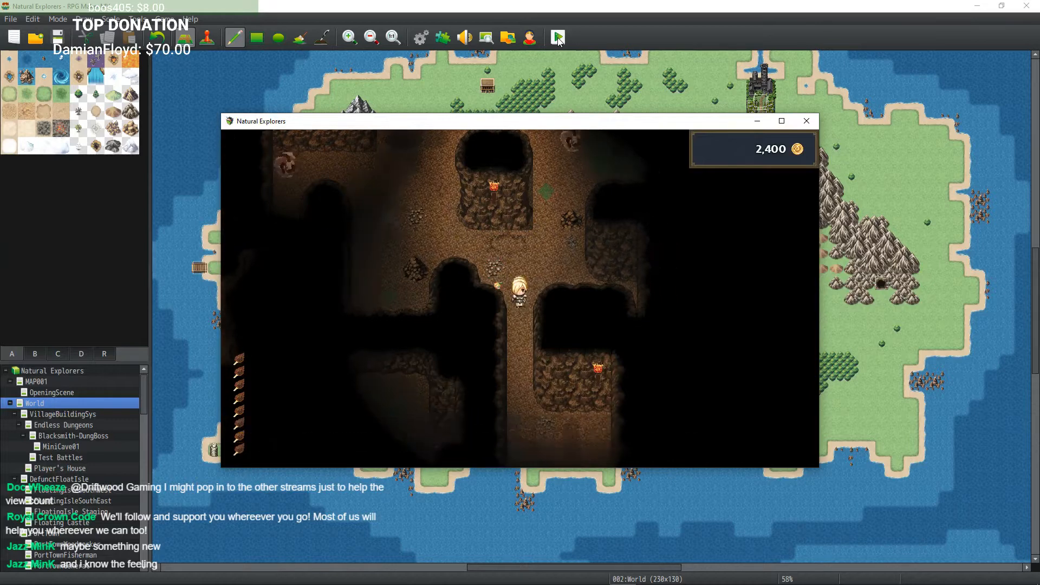
{"action": "key", "text": "Right"}
{"action": "key", "text": "Down"}
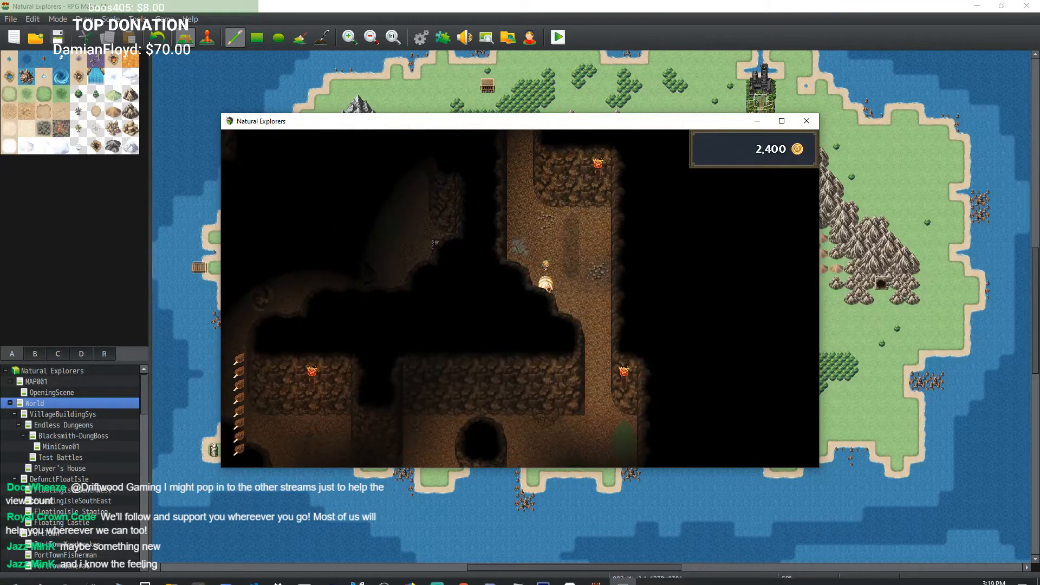
{"action": "key", "text": "Right"}
{"action": "key", "text": "Down"}
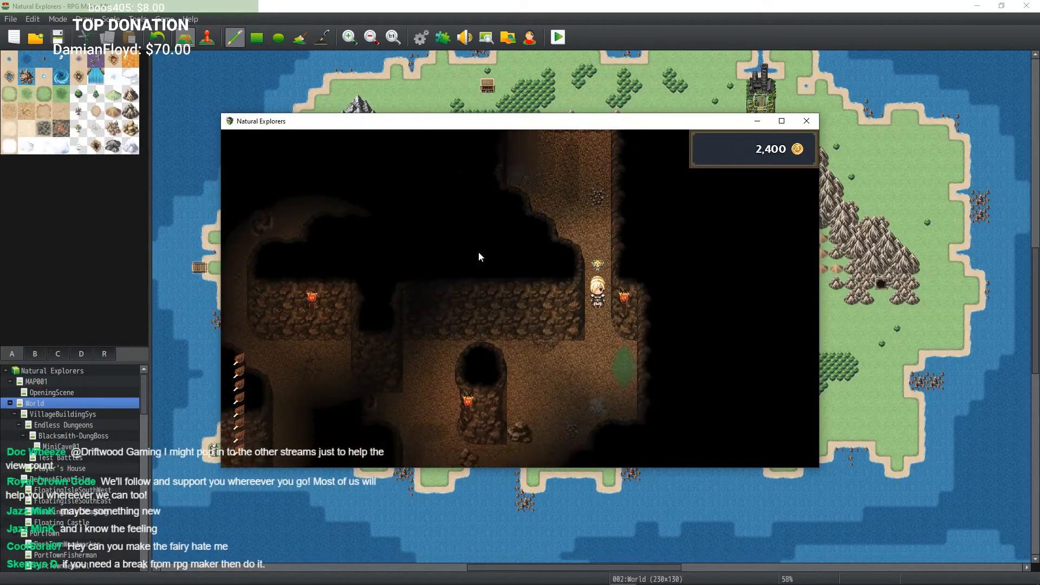
{"action": "key", "text": "Left"}
{"action": "key", "text": "Down"}
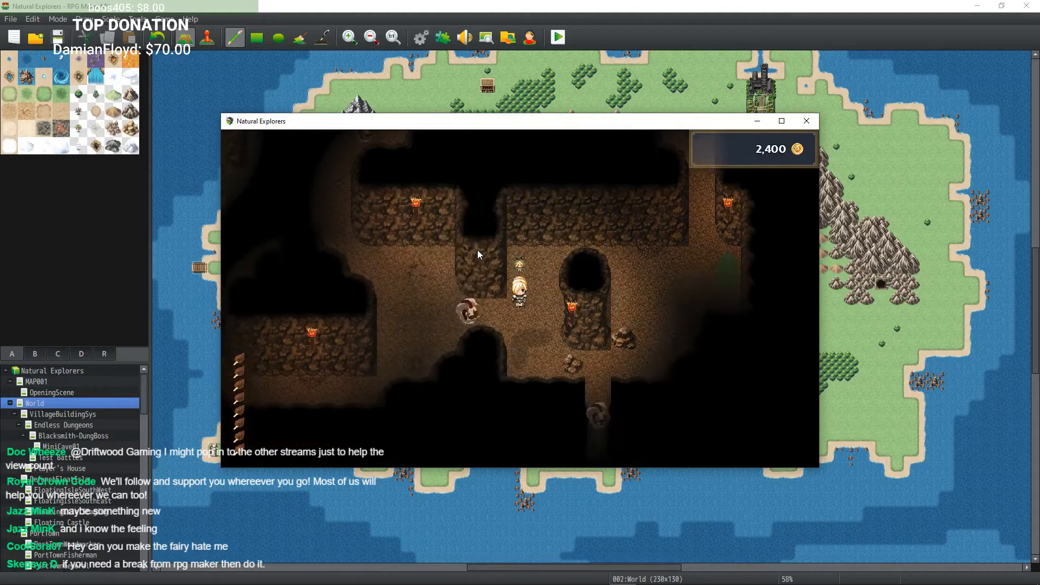
{"action": "key", "text": "Left"}
{"action": "key", "text": "Down"}
{"action": "key", "text": "Left"}
{"action": "key", "text": "Left"}
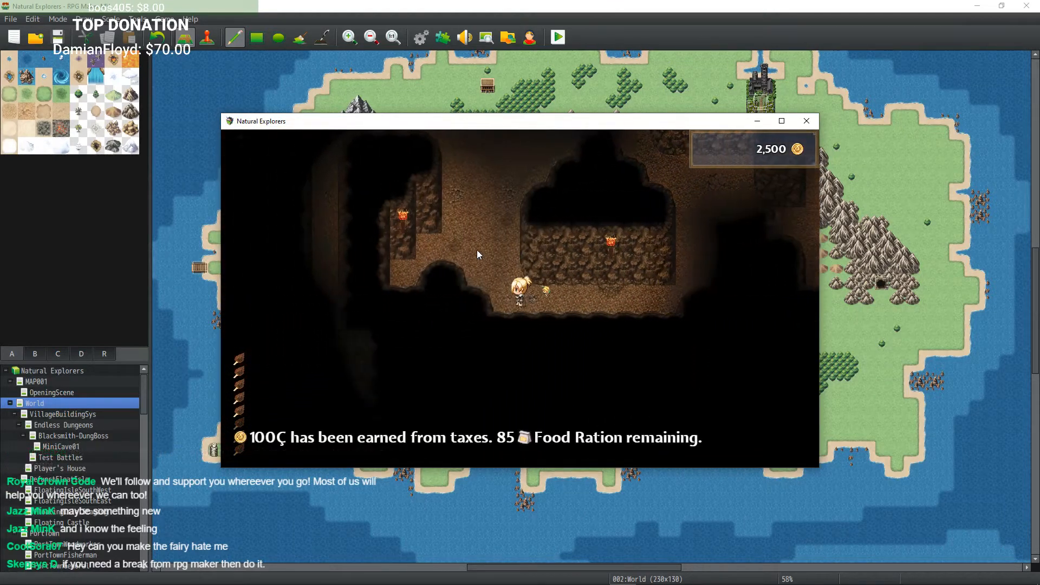
{"action": "key", "text": "Up"}
{"action": "key", "text": "Left"}
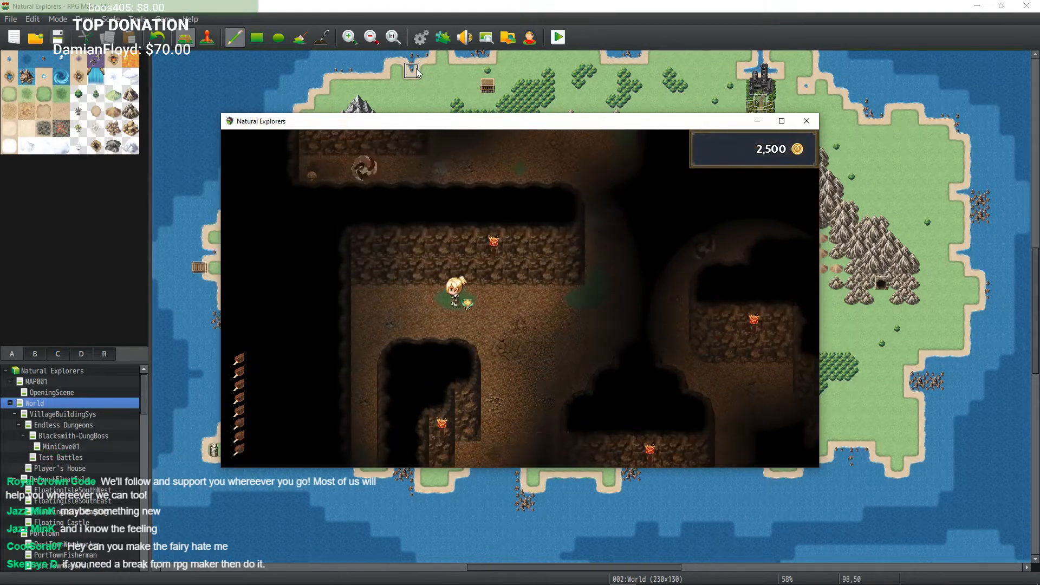
{"action": "key", "text": "Down"}
{"action": "key", "text": "Up"}
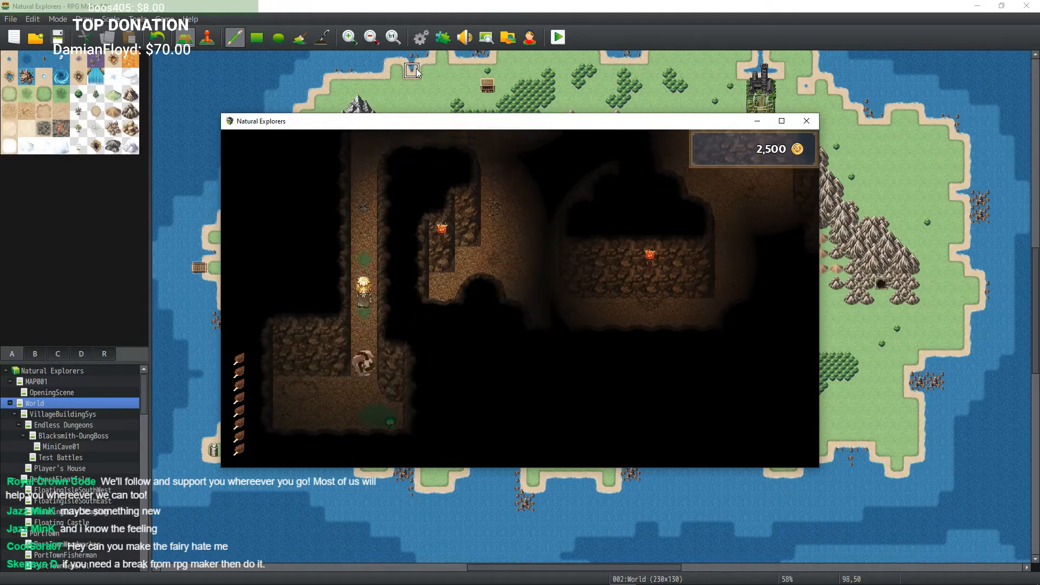
{"action": "key", "text": "Right"}
{"action": "key", "text": "Up"}
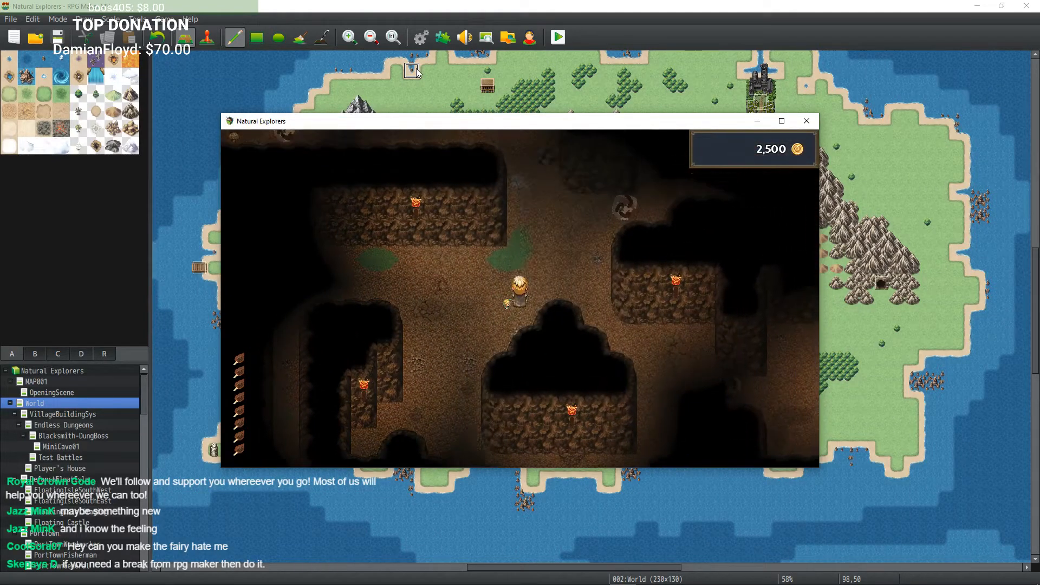
{"action": "key", "text": "Right"}
{"action": "key", "text": "Up"}
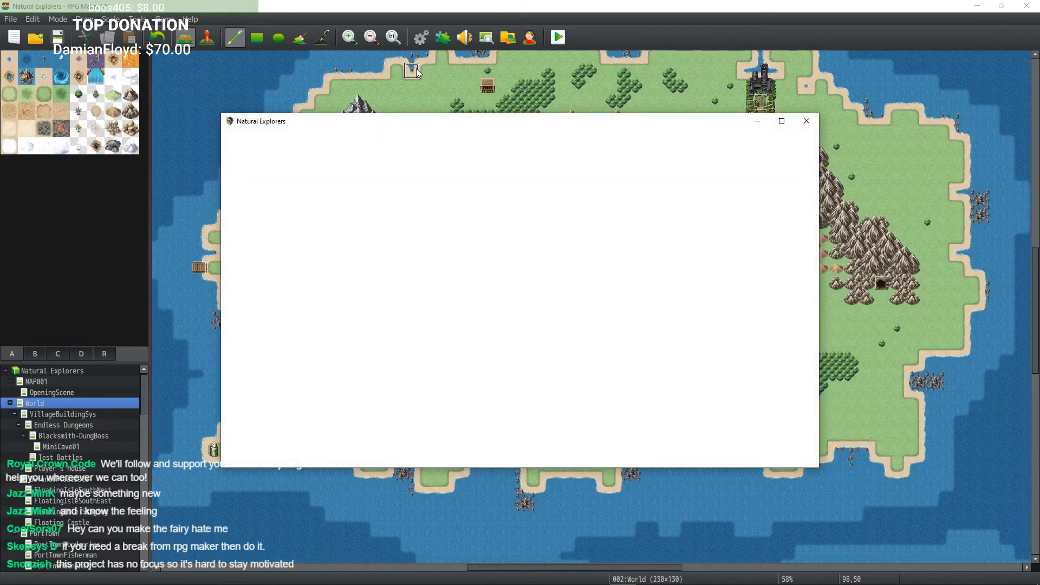
{"action": "key", "text": "Right"}
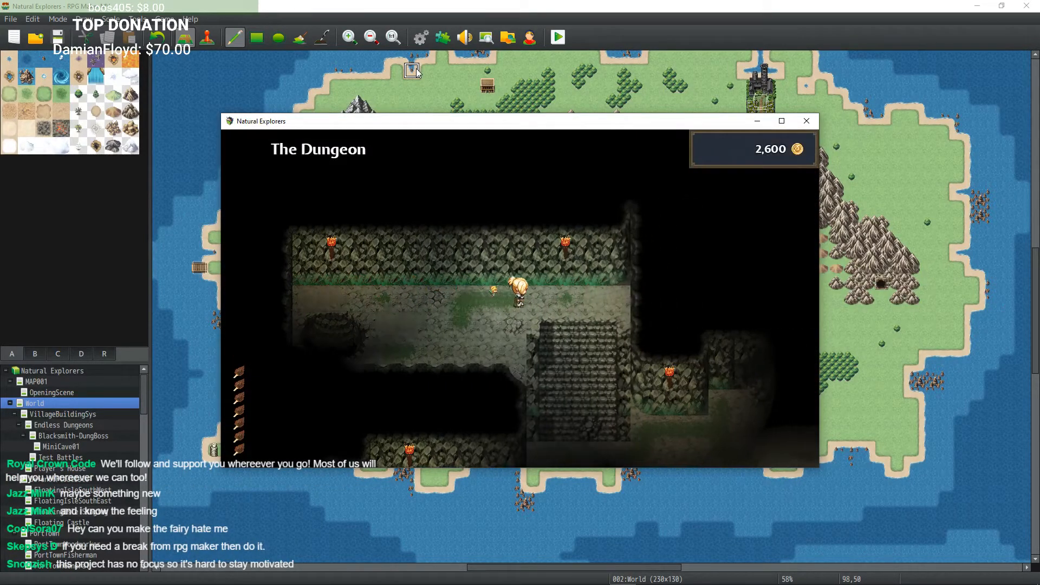
Step: Explore The Dungeon, open the chest by the wall and harvest the Funshroom near the gate
{"action": "key", "text": "Down"}
{"action": "key", "text": "Down"}
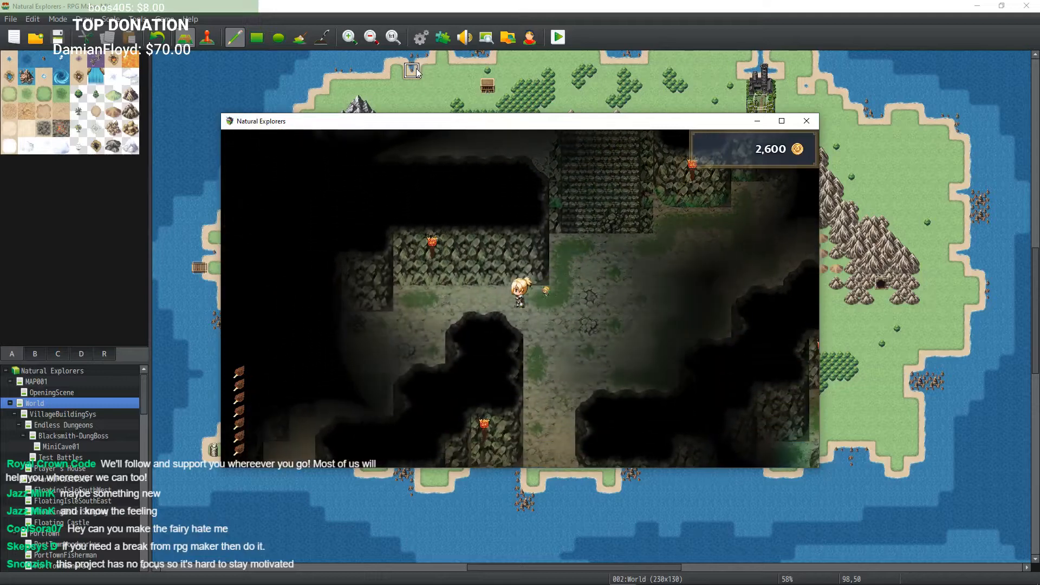
{"action": "key", "text": "Left"}
{"action": "key", "text": "Left"}
{"action": "key", "text": "Return"}
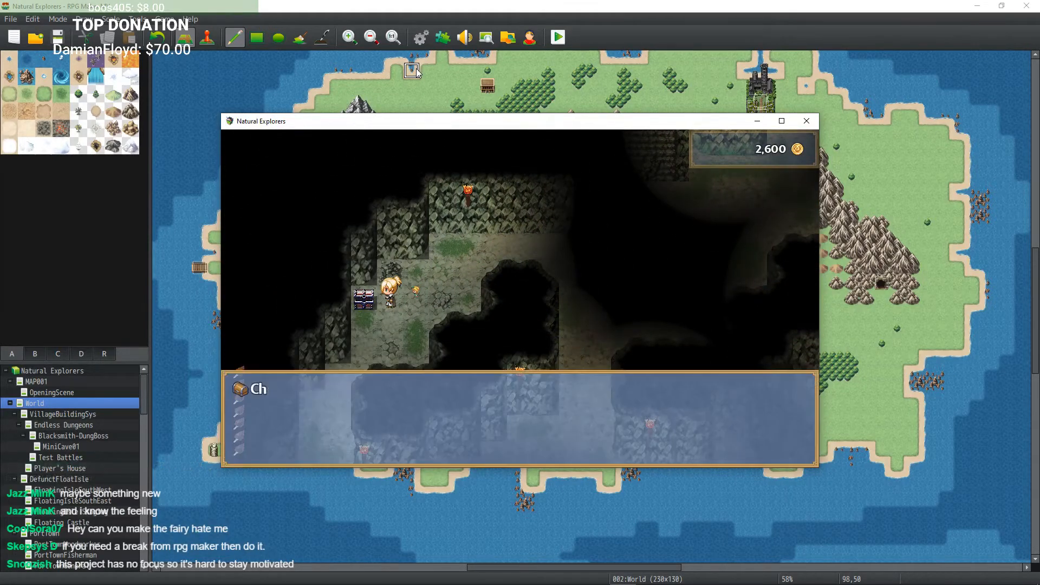
{"action": "key", "text": "Return"}
{"action": "key", "text": "Down"}
{"action": "key", "text": "Left"}
{"action": "key", "text": "Left"}
{"action": "key", "text": "Down"}
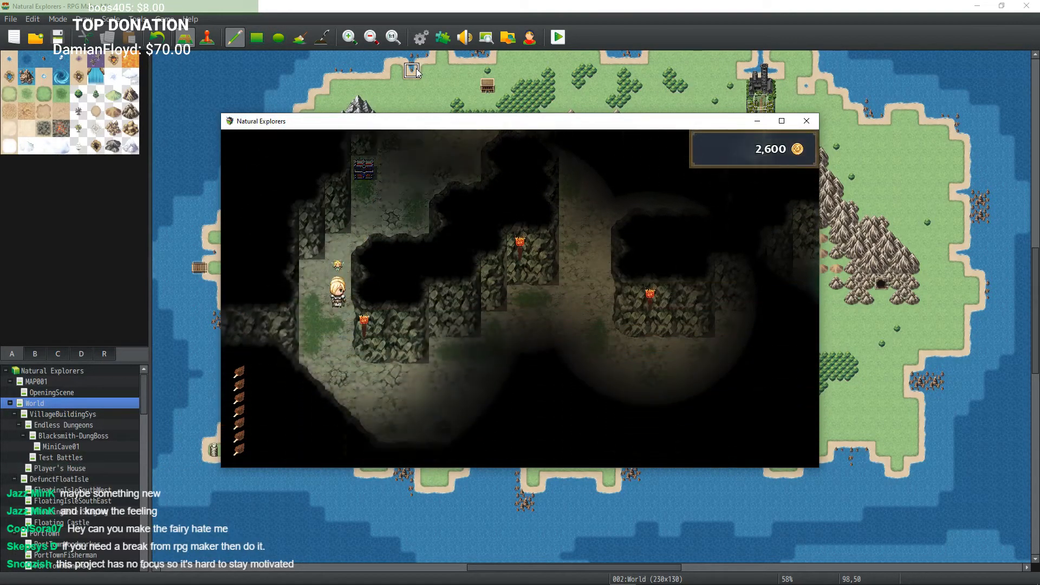
{"action": "key", "text": "Left"}
{"action": "key", "text": "Down"}
{"action": "key", "text": "Right"}
{"action": "key", "text": "Right"}
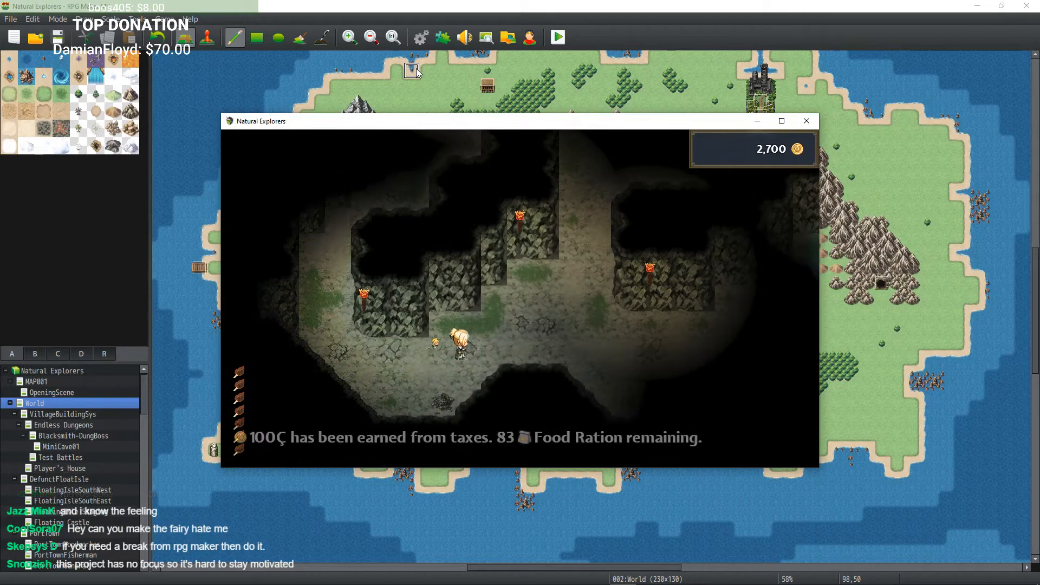
{"action": "key", "text": "Down"}
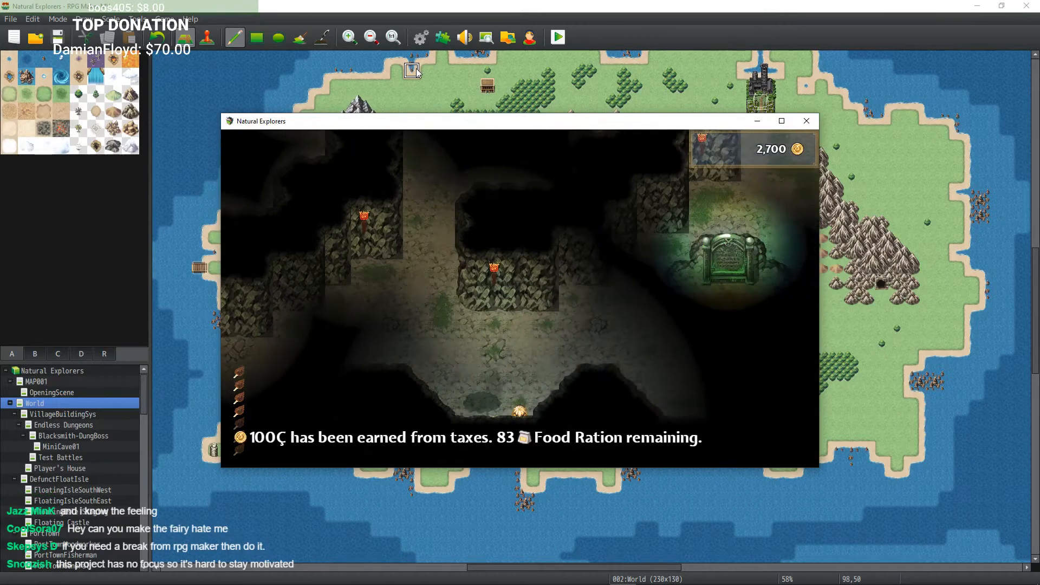
{"action": "key", "text": "Return"}
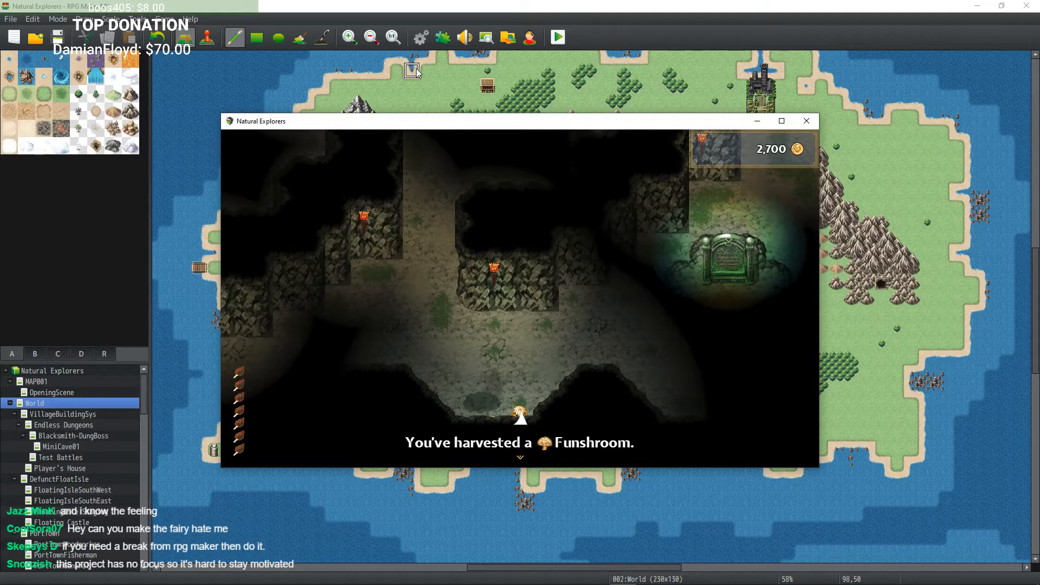
Step: Walk past the dungeon gate and exit The Dungeon to the outside fields
{"action": "key", "text": "Up"}
{"action": "key", "text": "Right"}
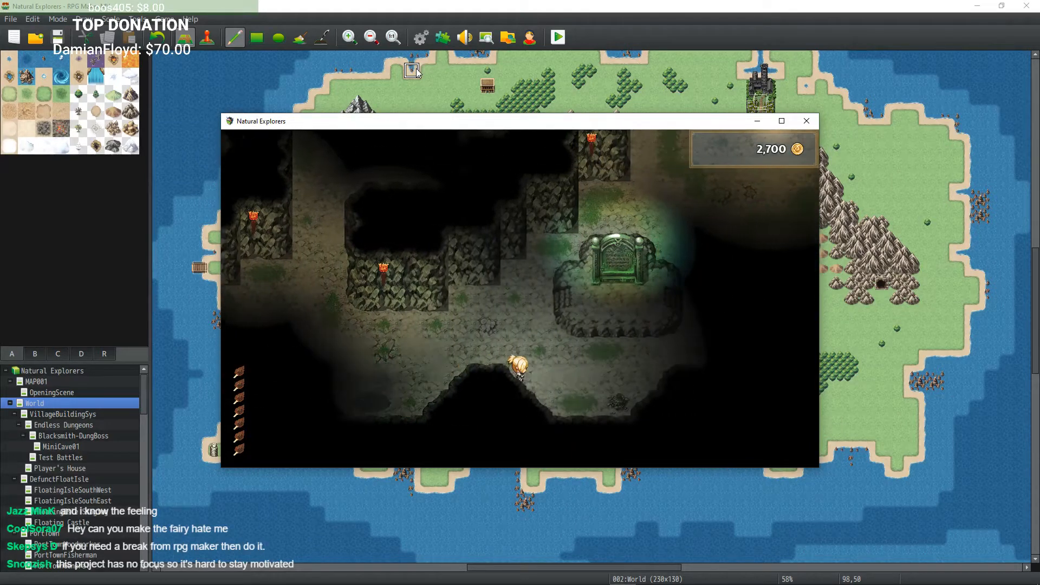
{"action": "key", "text": "Right"}
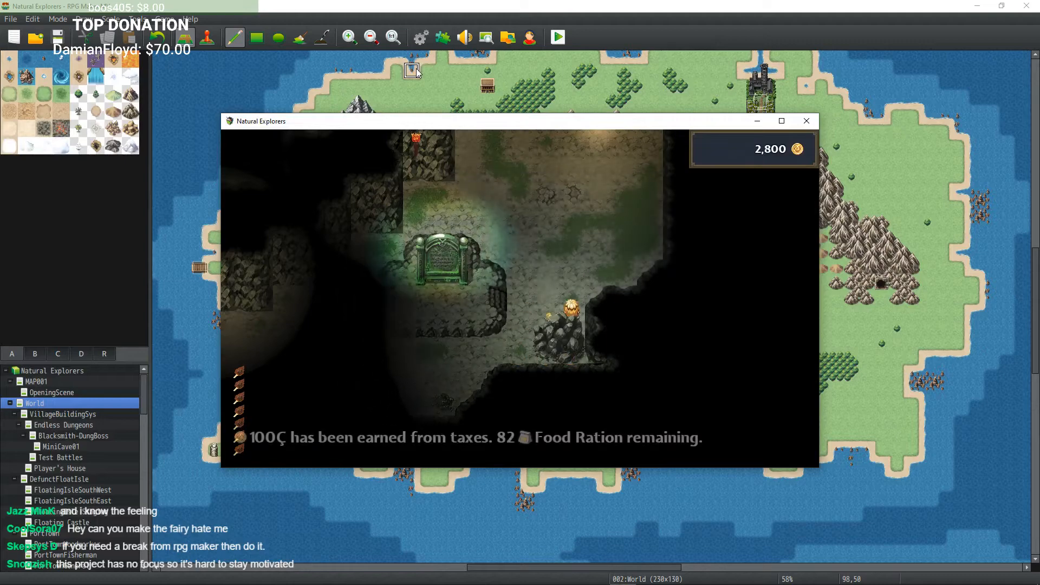
{"action": "key", "text": "Up"}
{"action": "key", "text": "Right"}
{"action": "key", "text": "Left"}
{"action": "key", "text": "Up"}
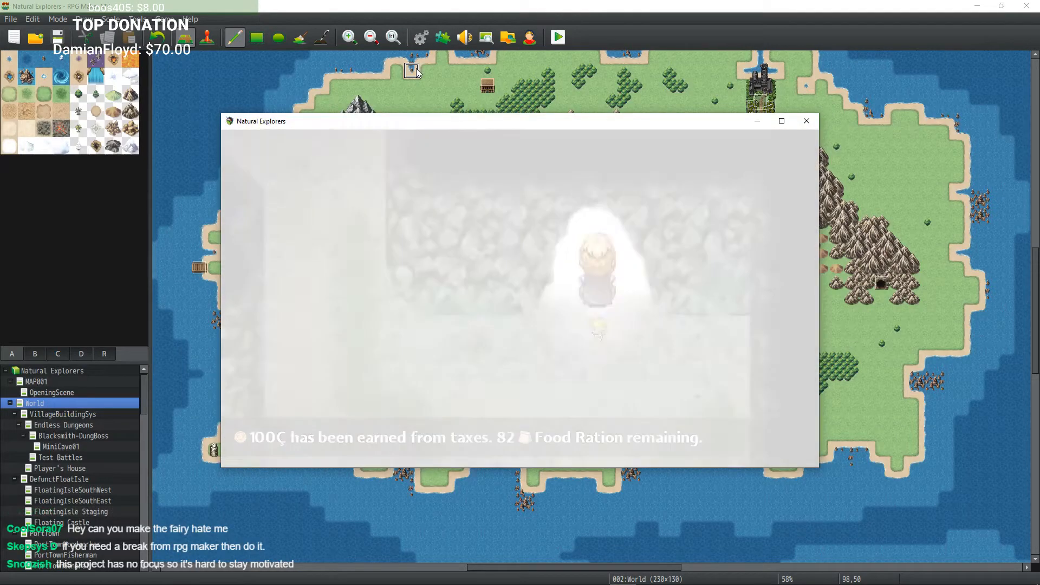
{"action": "key", "text": "Right"}
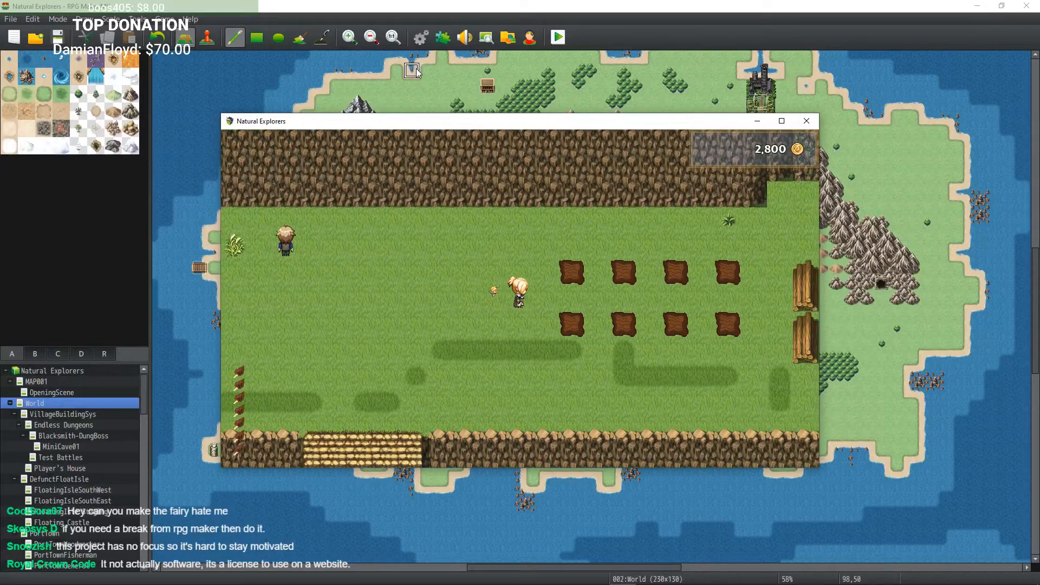
Step: Roam the village fields outside, past the Travelling Merchant, back toward the farm plots
{"action": "key", "text": "Down"}
{"action": "key", "text": "Right"}
{"action": "key", "text": "Left"}
{"action": "key", "text": "Down"}
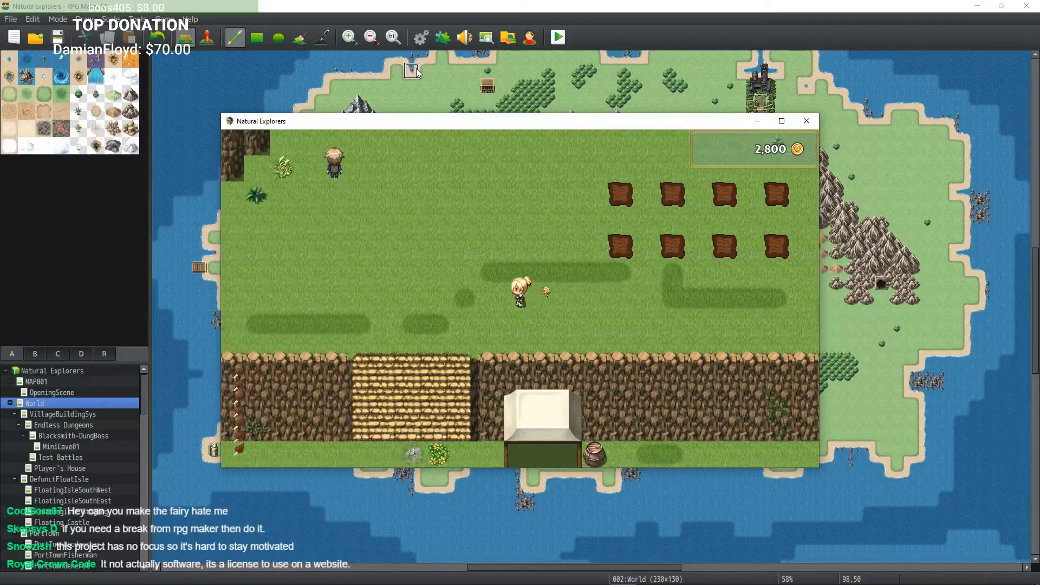
{"action": "key", "text": "Down"}
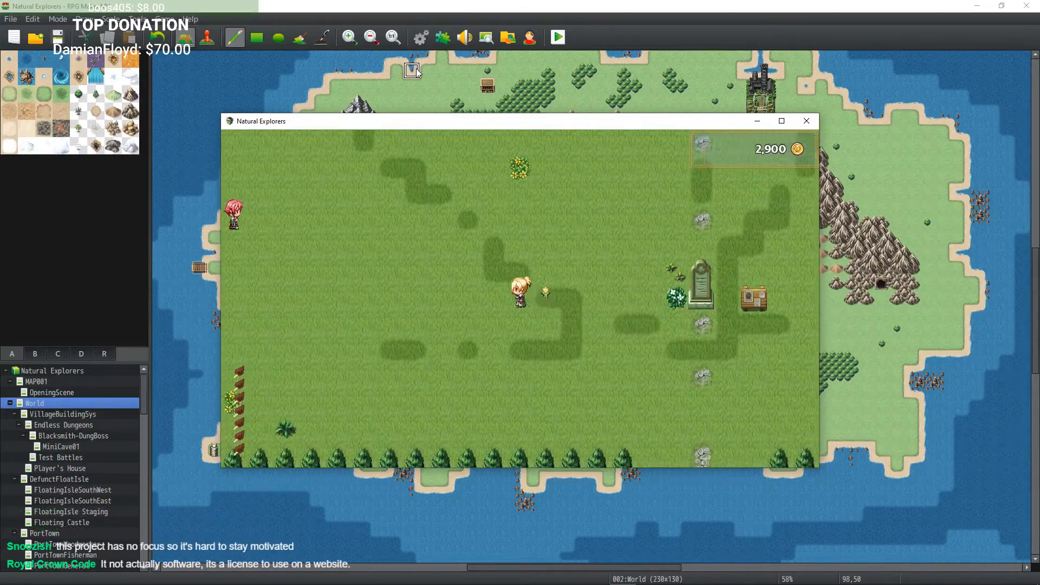
{"action": "key", "text": "Left"}
{"action": "key", "text": "Up"}
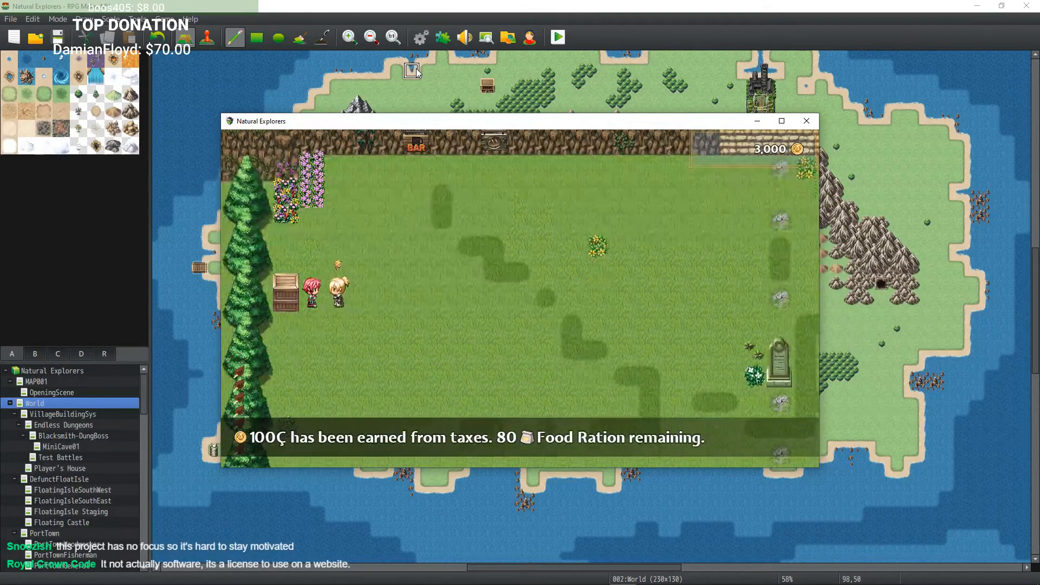
{"action": "key", "text": "Down"}
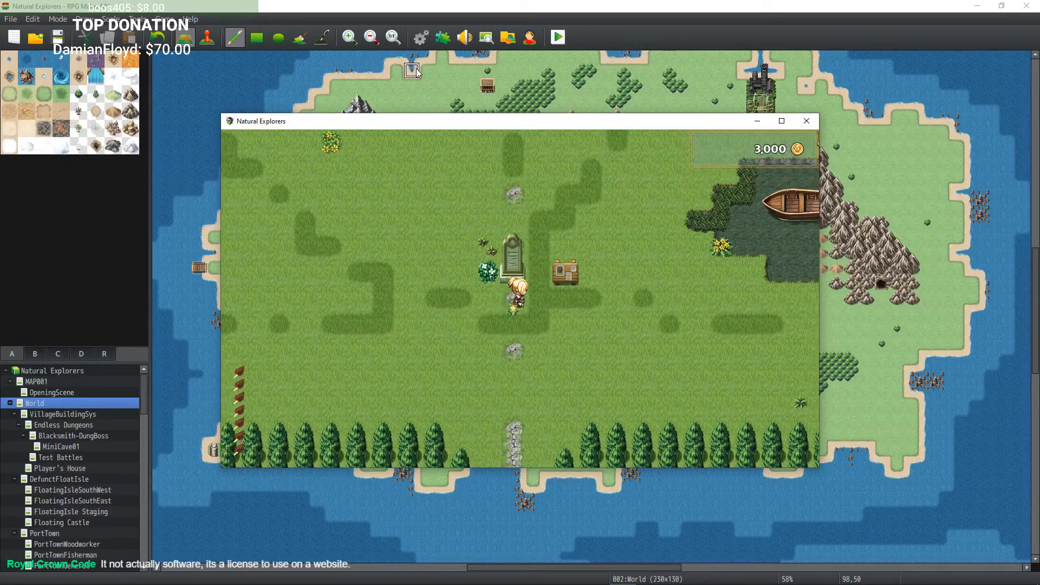
{"action": "key", "text": "Right"}
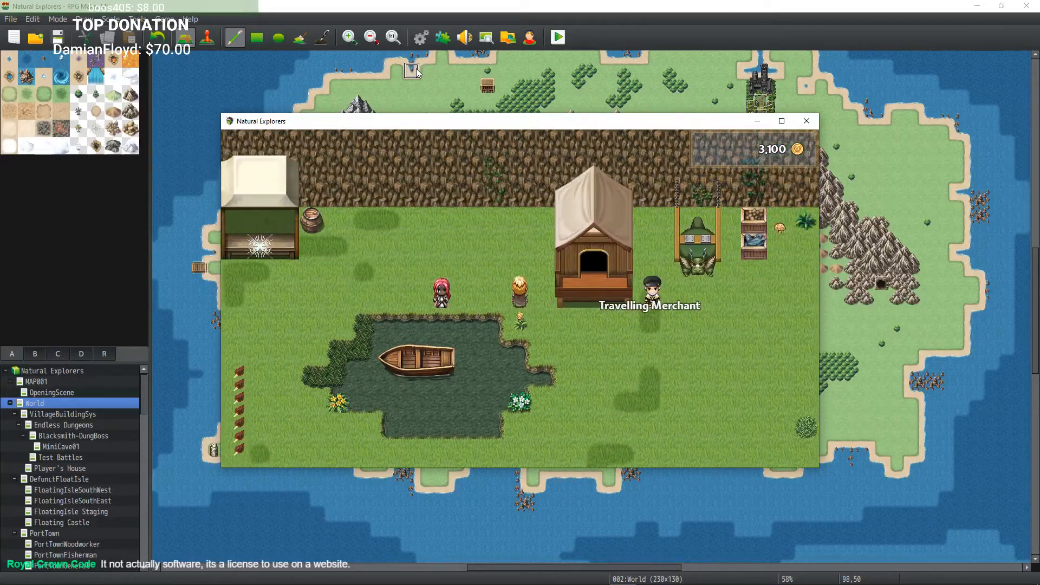
{"action": "key", "text": "Left"}
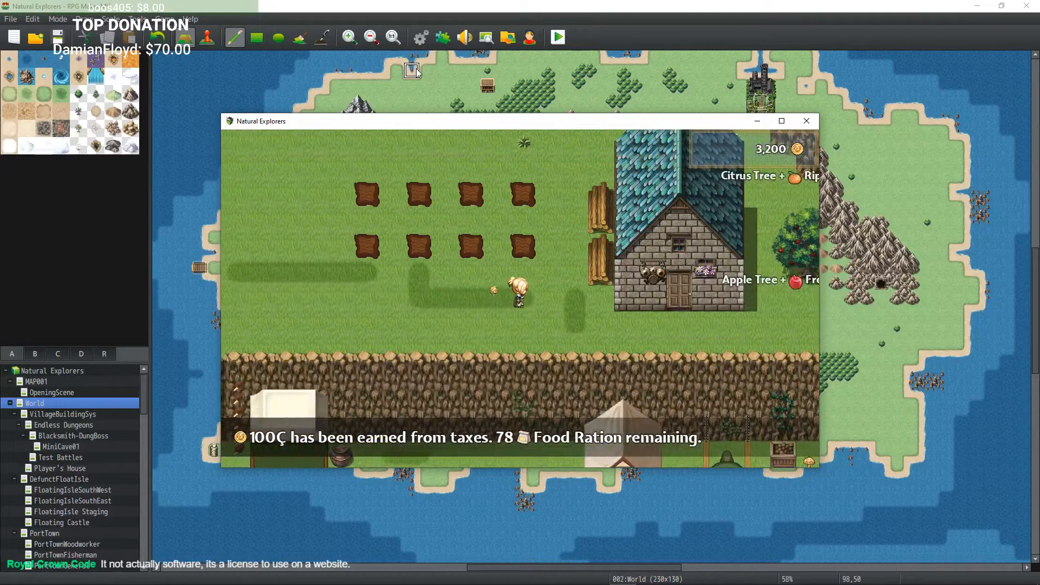
Step: Walk between the farm plots, the bar and the village well in the fields outside
{"action": "key", "text": "Right"}
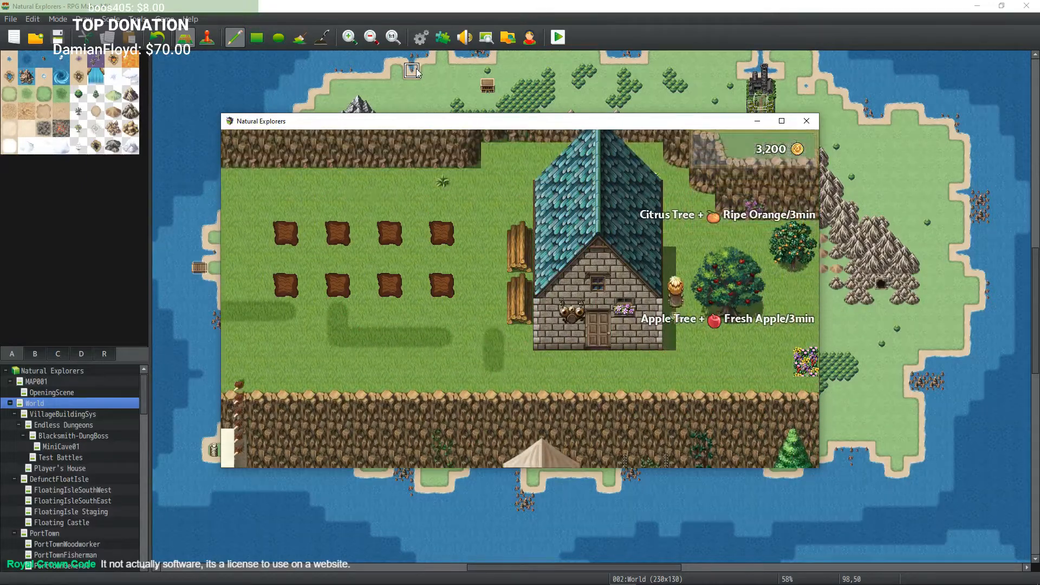
{"action": "key", "text": "Left"}
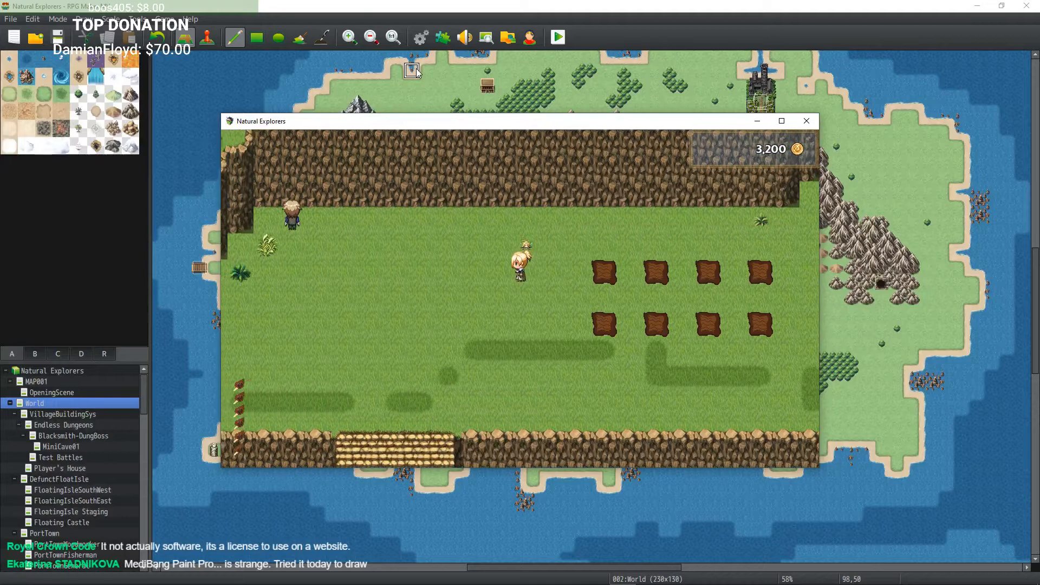
{"action": "key", "text": "Left"}
{"action": "key", "text": "Down"}
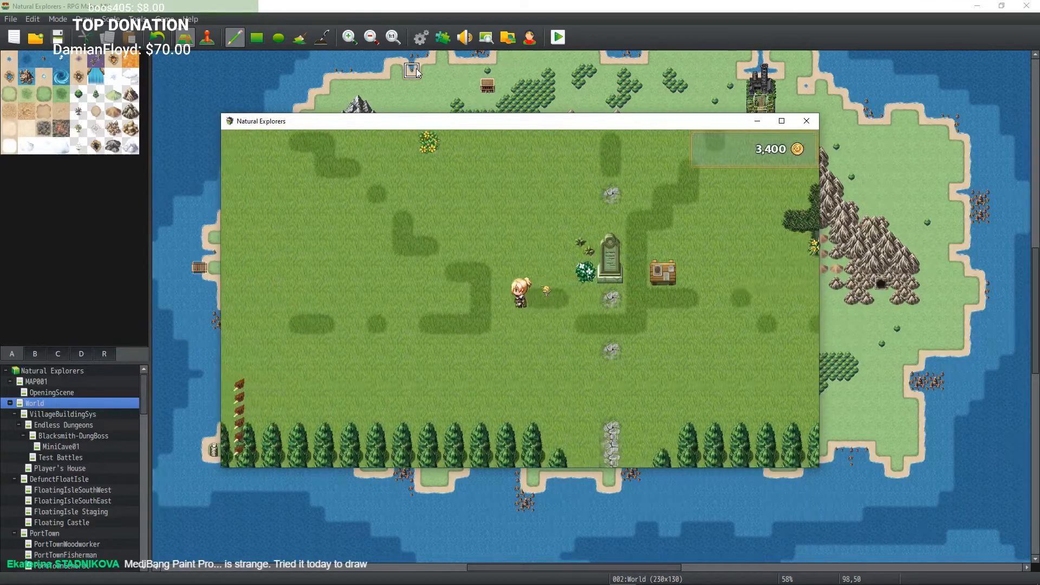
{"action": "key", "text": "Left"}
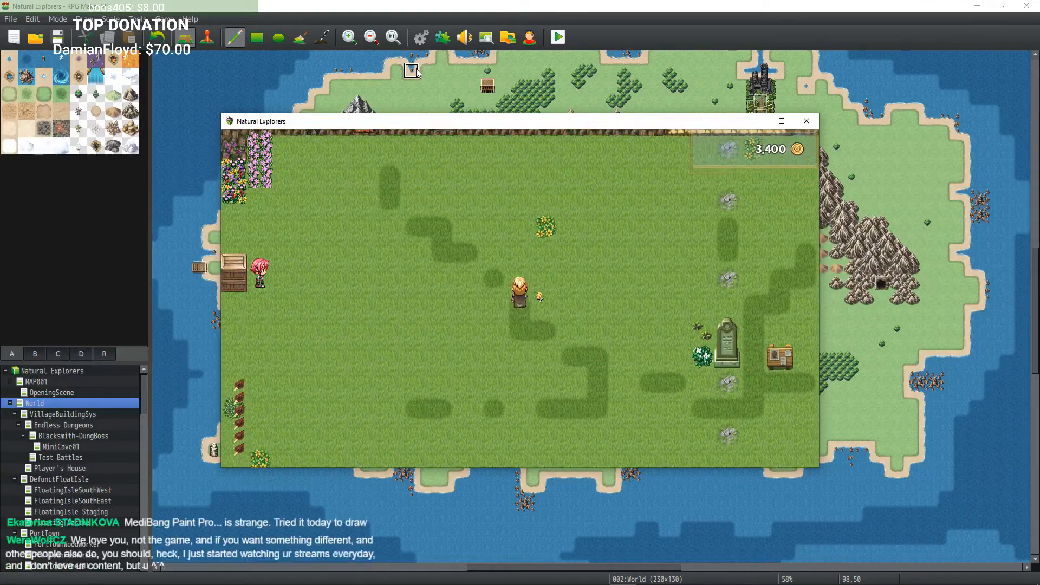
{"action": "key", "text": "Up"}
{"action": "key", "text": "Left"}
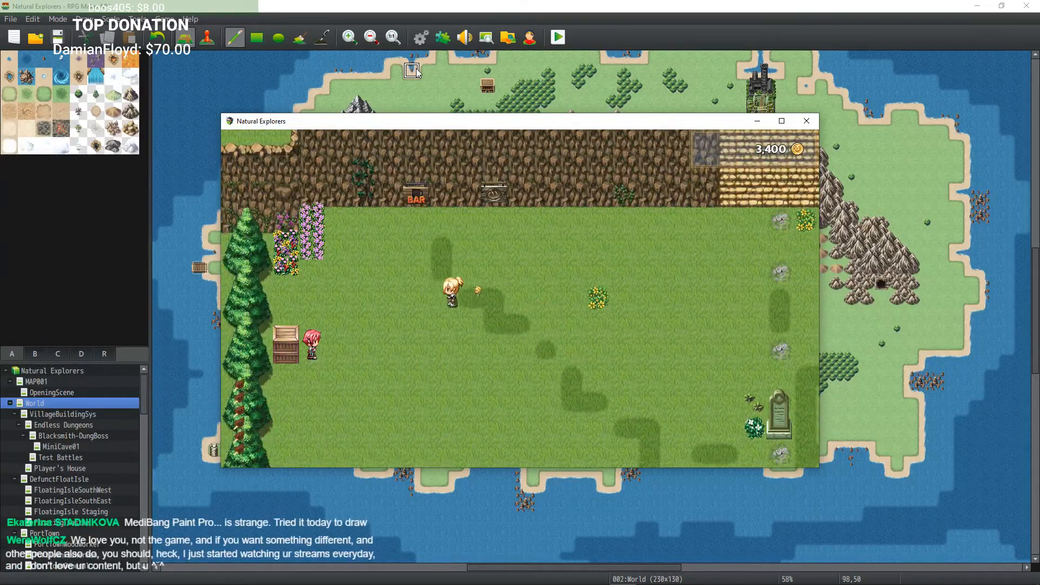
{"action": "key", "text": "Down"}
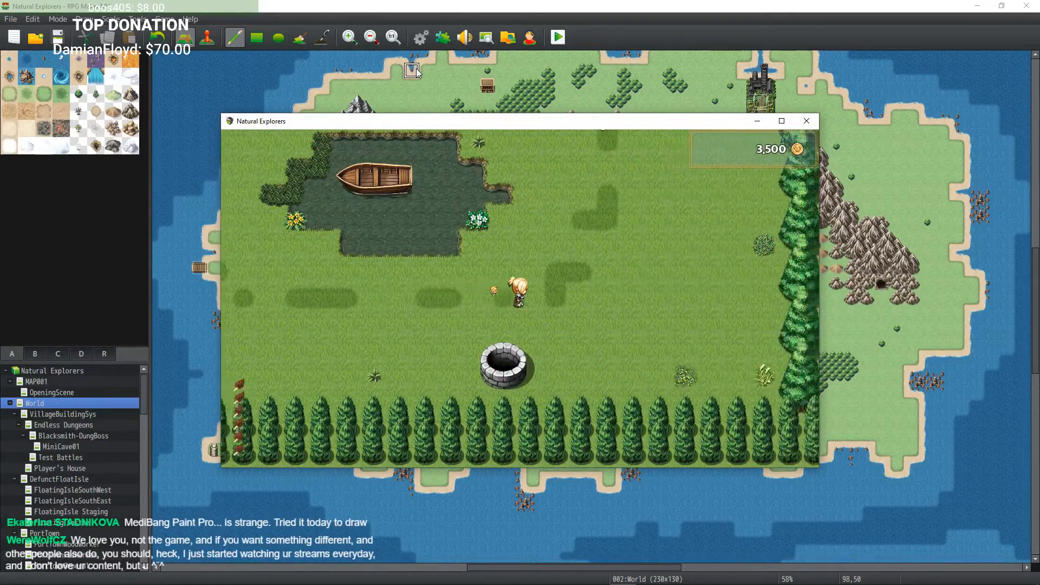
{"action": "key", "text": "Right"}
{"action": "key", "text": "Up"}
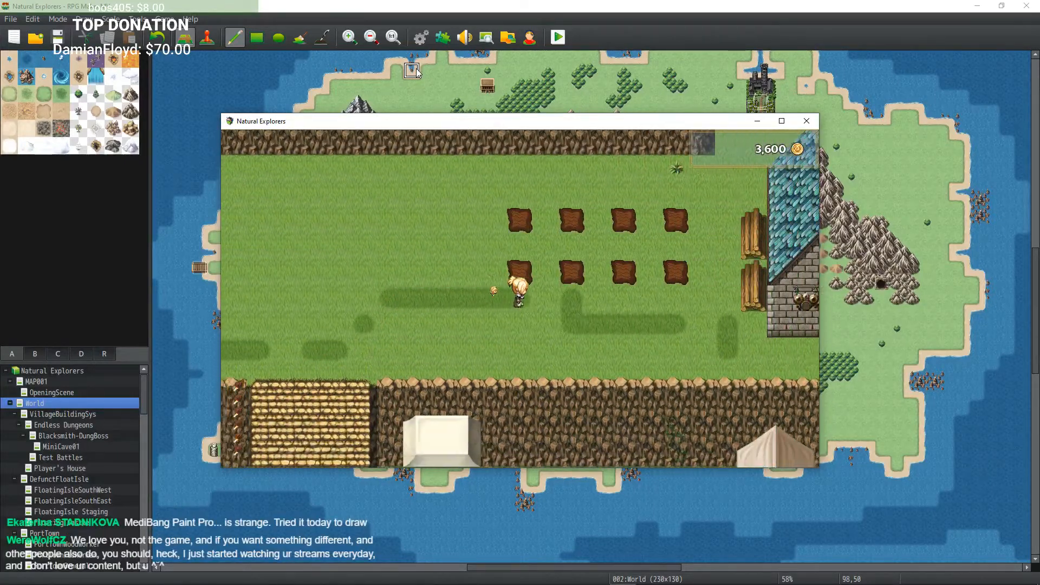
Step: Walk past the farmhouse and the cave entrance along the cliff paths of the village fields
{"action": "key", "text": "Right"}
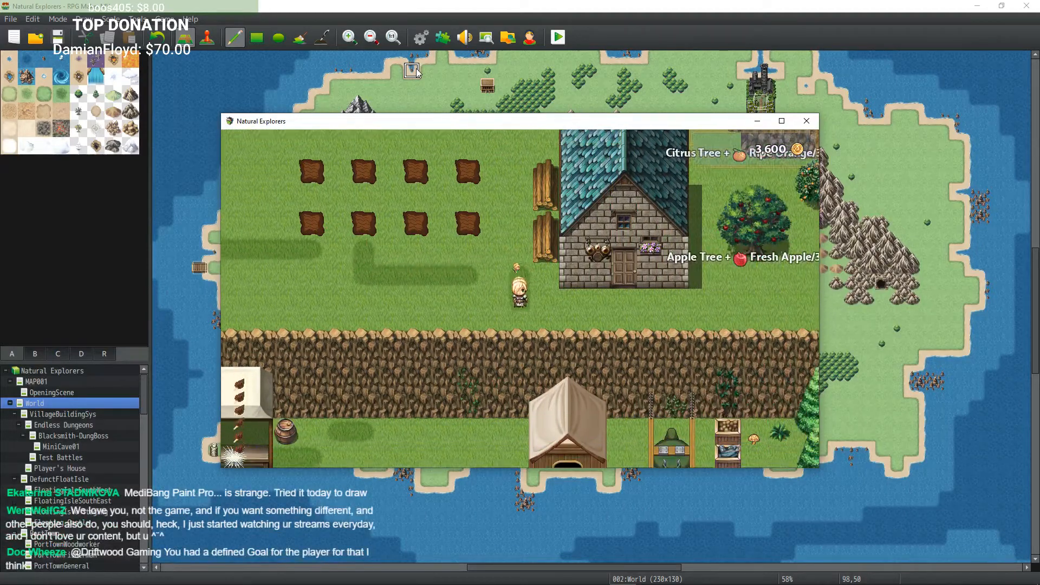
{"action": "key", "text": "Up"}
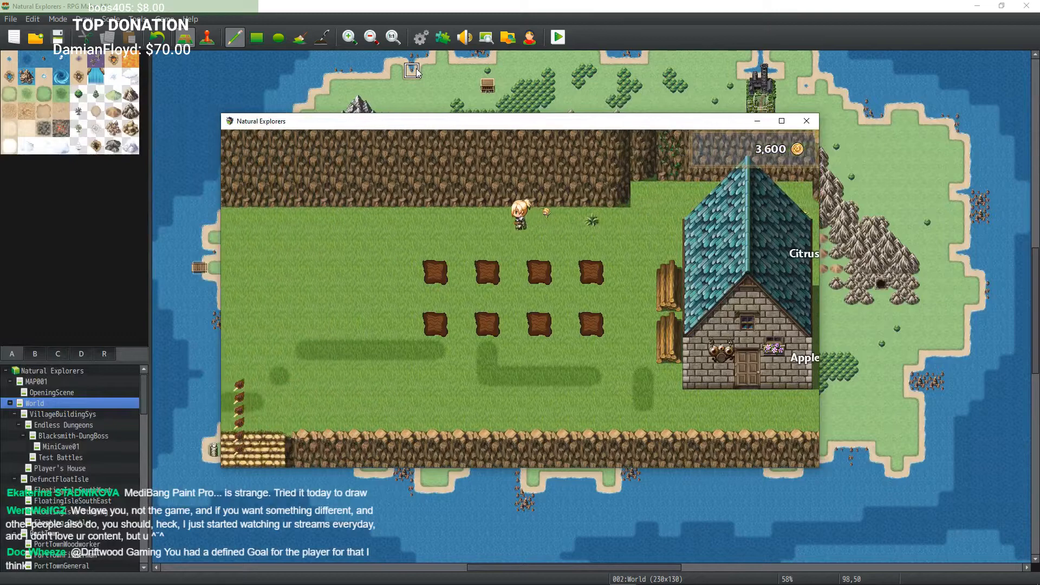
{"action": "key", "text": "Left"}
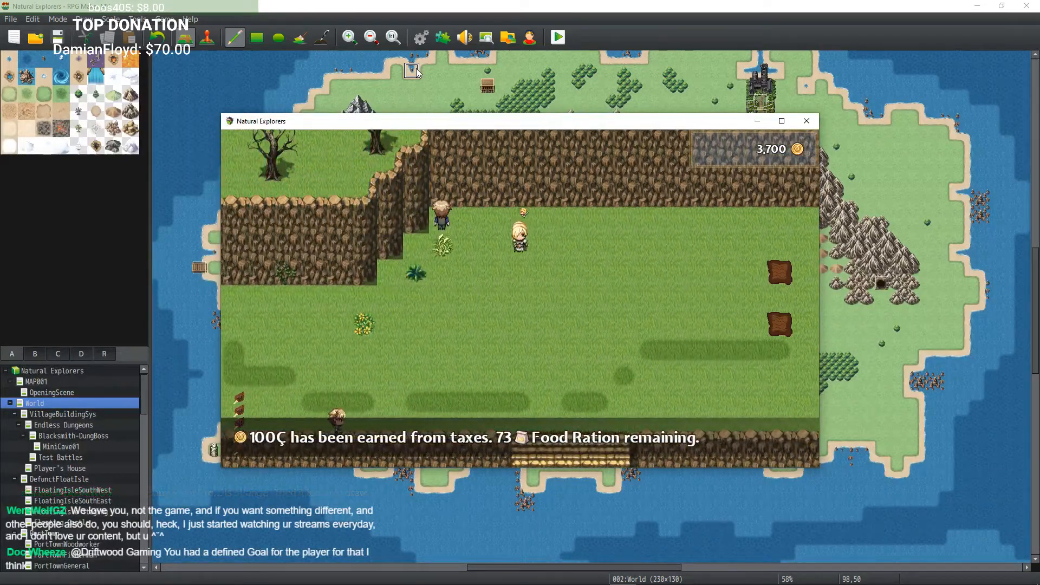
{"action": "key", "text": "Down"}
{"action": "key", "text": "Left"}
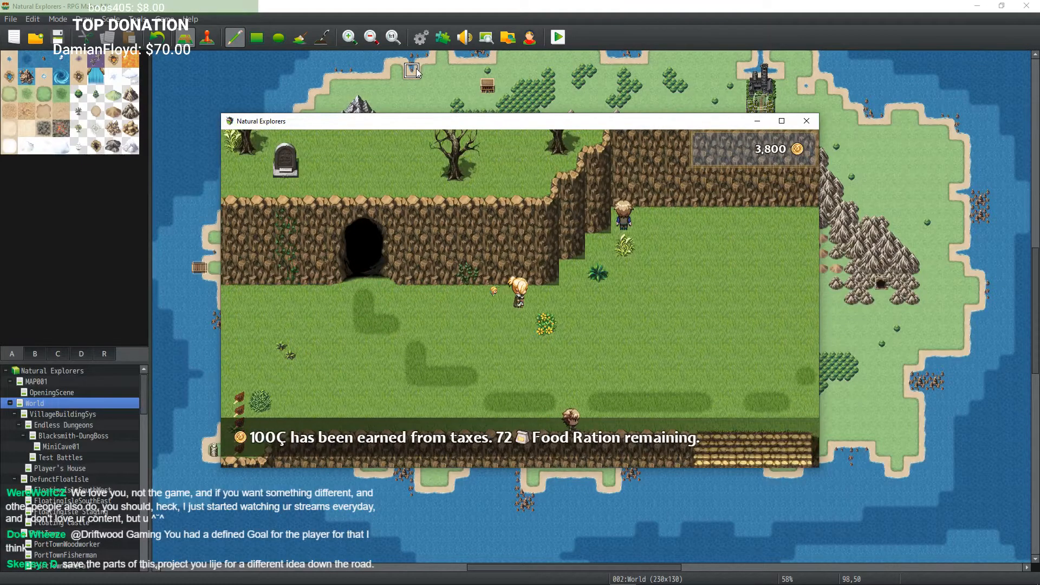
{"action": "key", "text": "Right"}
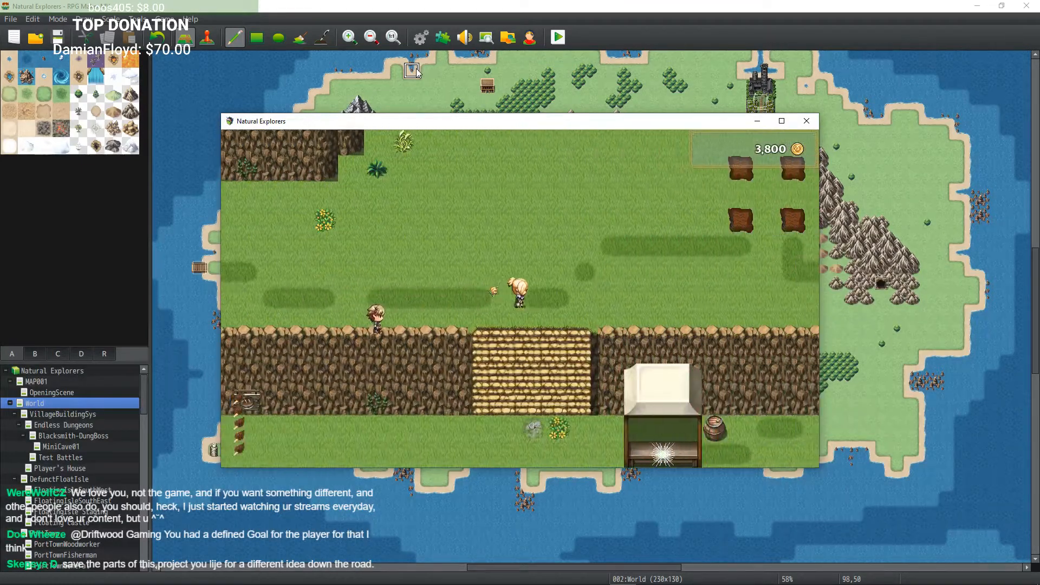
{"action": "key", "text": "Right"}
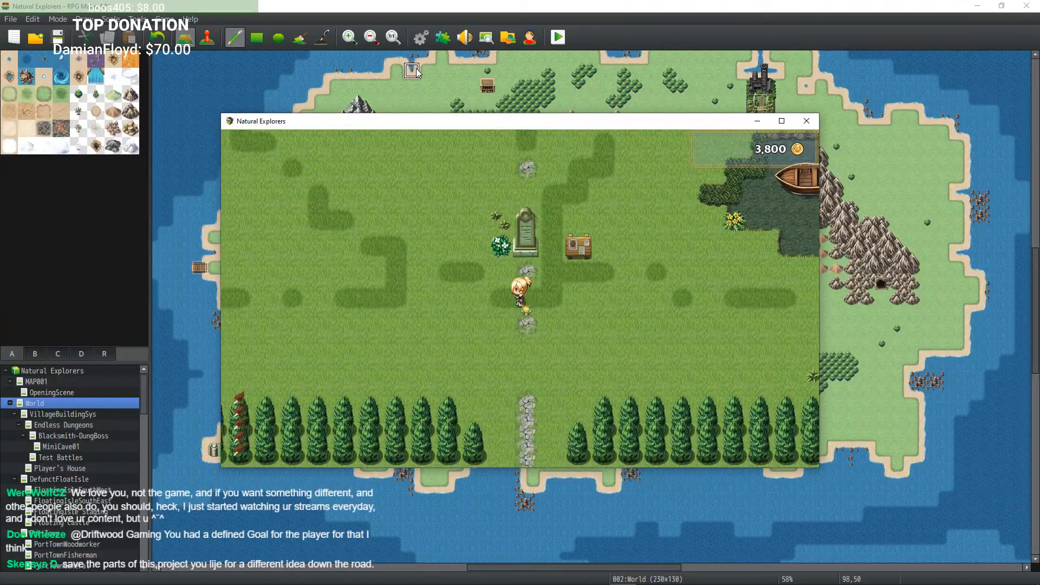
{"action": "key", "text": "Left"}
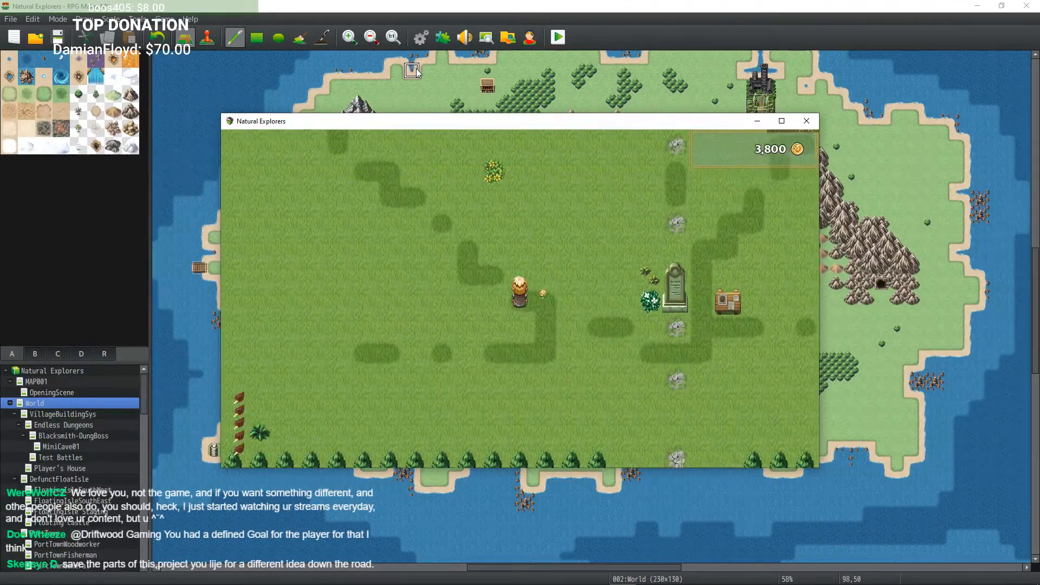
{"action": "key", "text": "Up"}
{"action": "key", "text": "Left"}
{"action": "key", "text": "Up"}
{"action": "key", "text": "Left"}
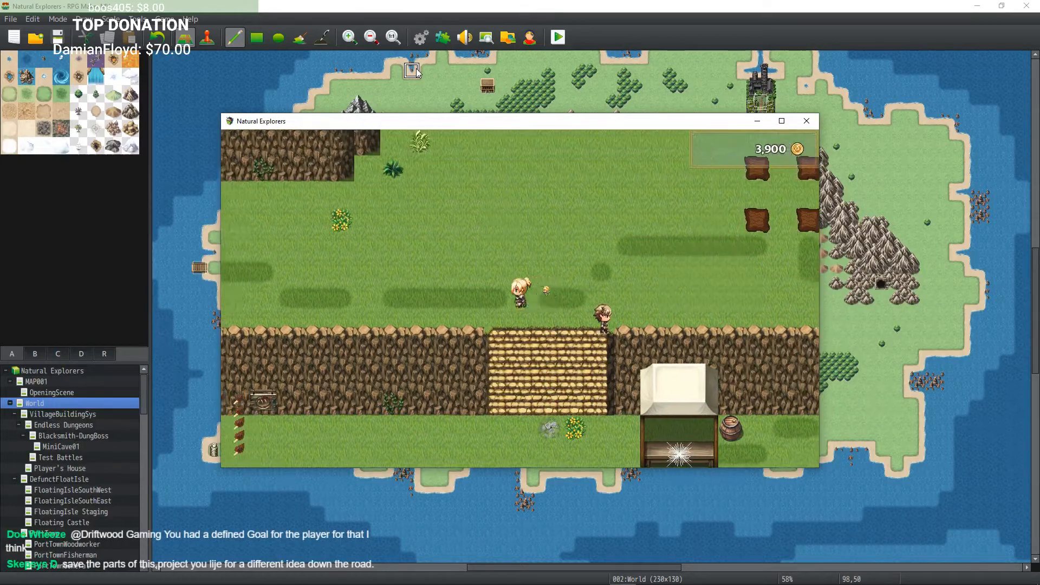
Step: Keep roaming the village fields past the stone monument and the cliff stairs
{"action": "key", "text": "Left"}
{"action": "key", "text": "Left"}
{"action": "key", "text": "Left"}
{"action": "key", "text": "Left"}
{"action": "key", "text": "Up"}
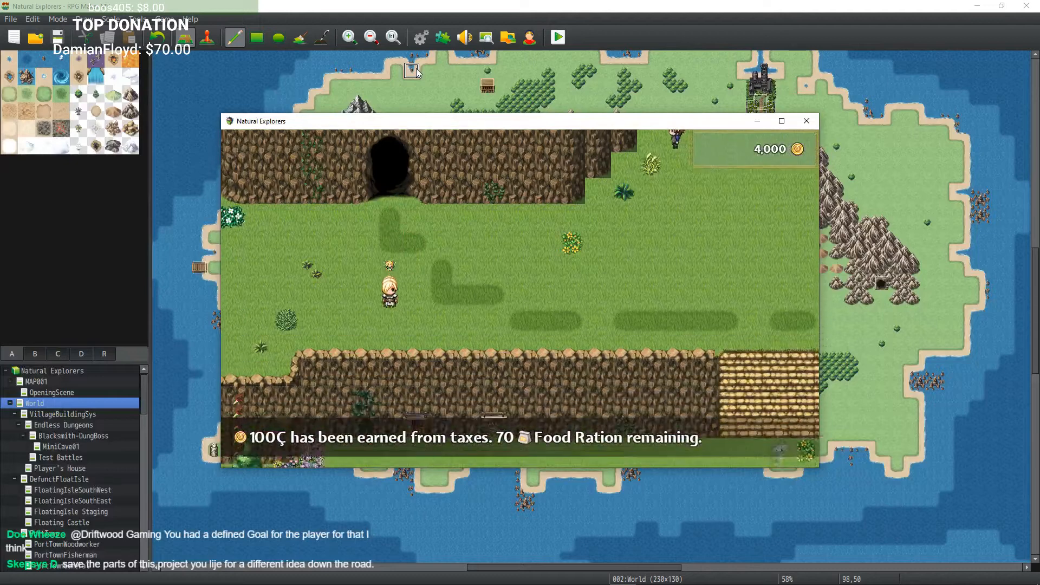
{"action": "key", "text": "Right"}
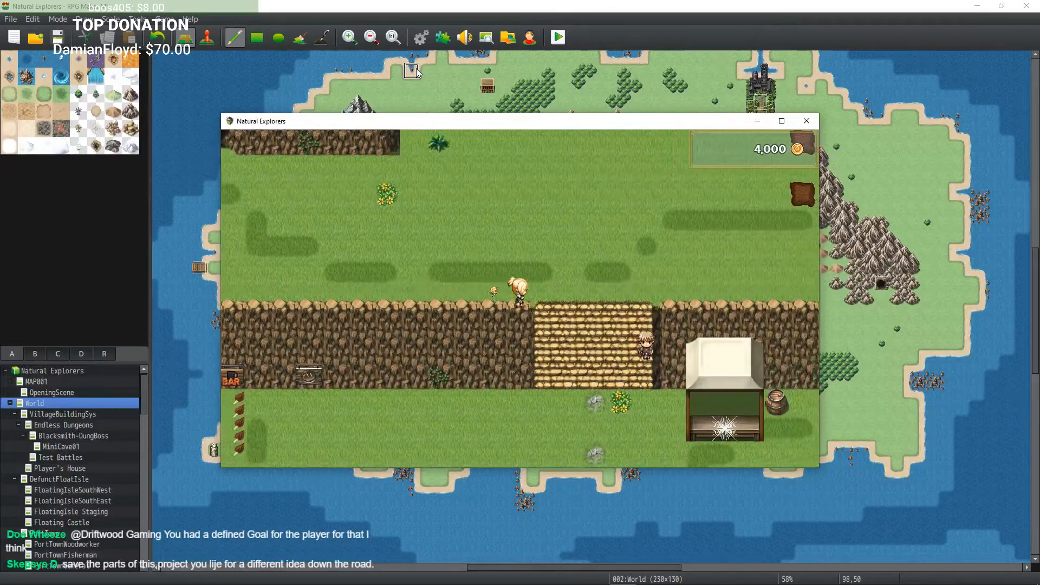
{"action": "key", "text": "Right"}
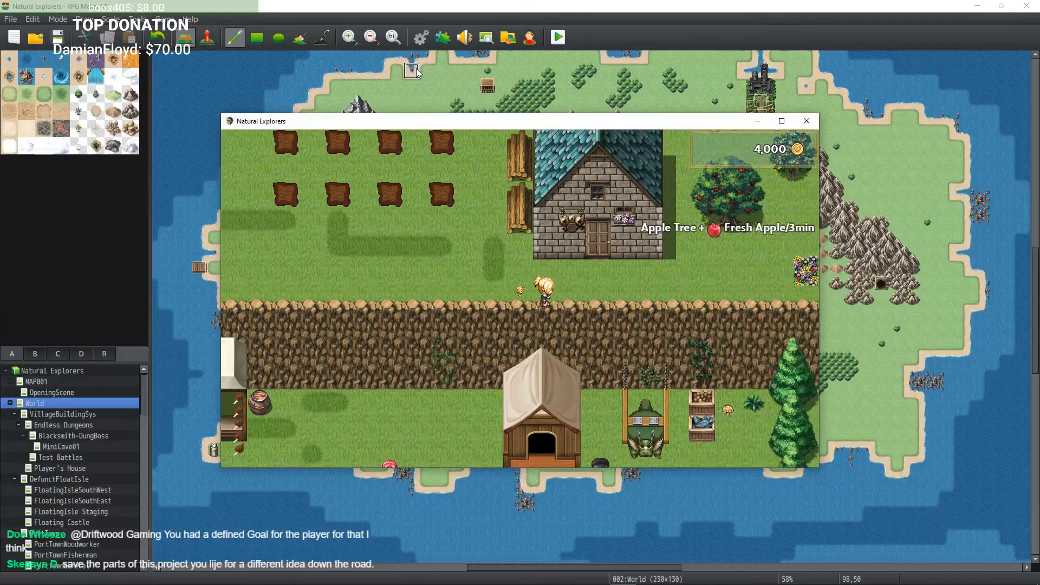
{"action": "key", "text": "Left"}
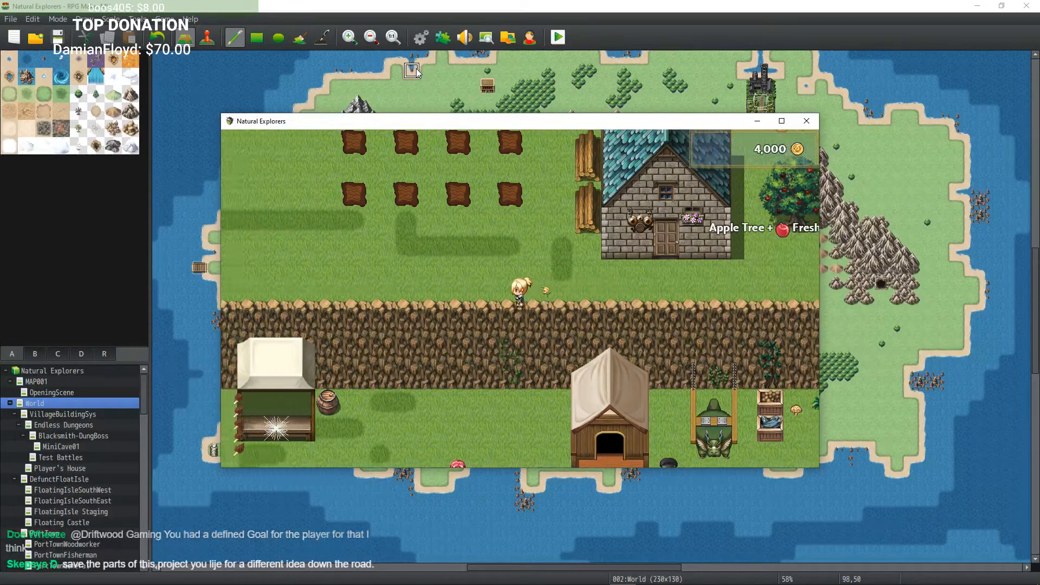
{"action": "key", "text": "Up"}
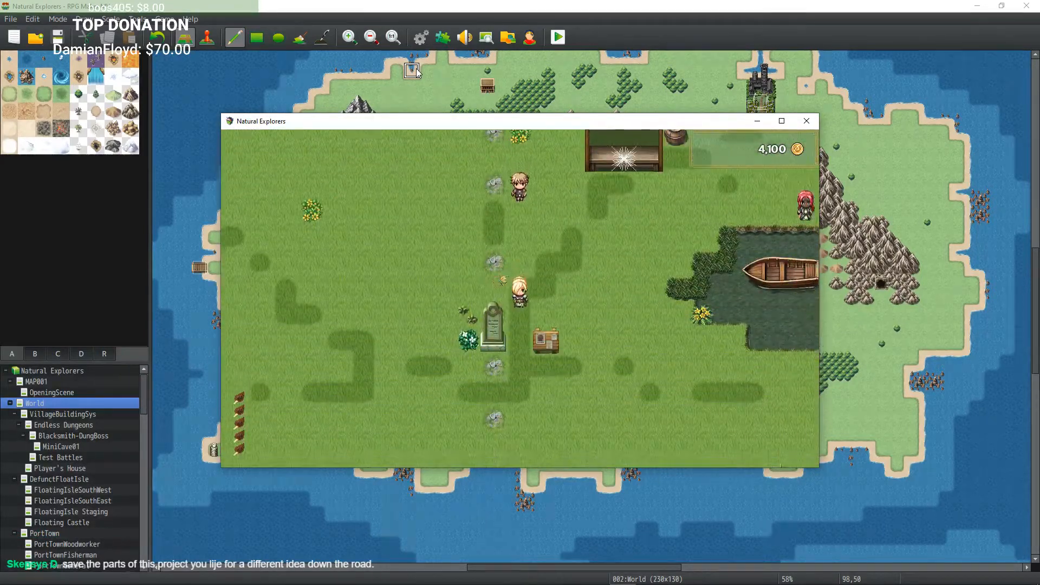
{"action": "key", "text": "Down"}
{"action": "key", "text": "Left"}
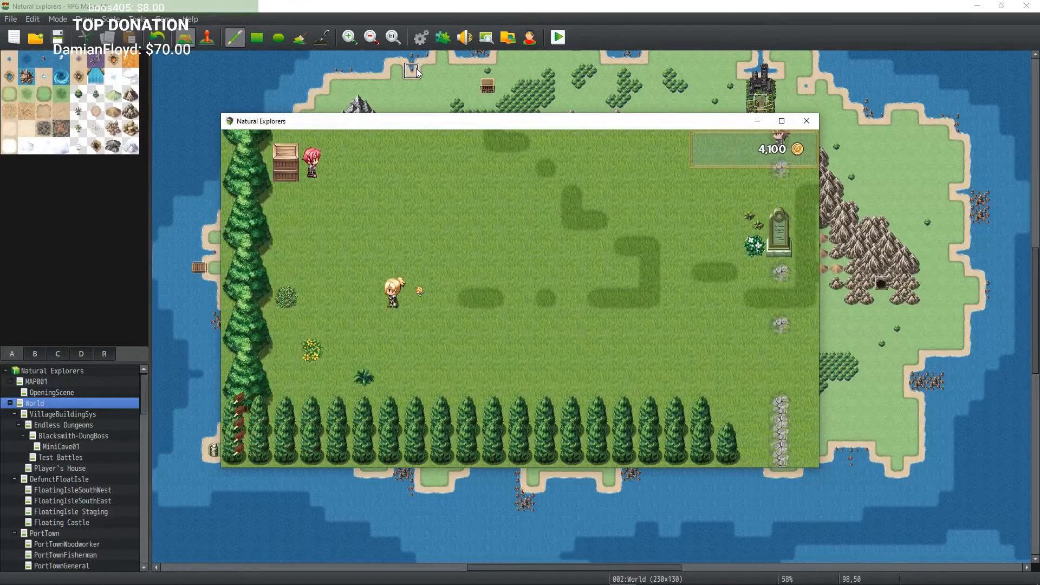
{"action": "key", "text": "Right"}
{"action": "key", "text": "Up"}
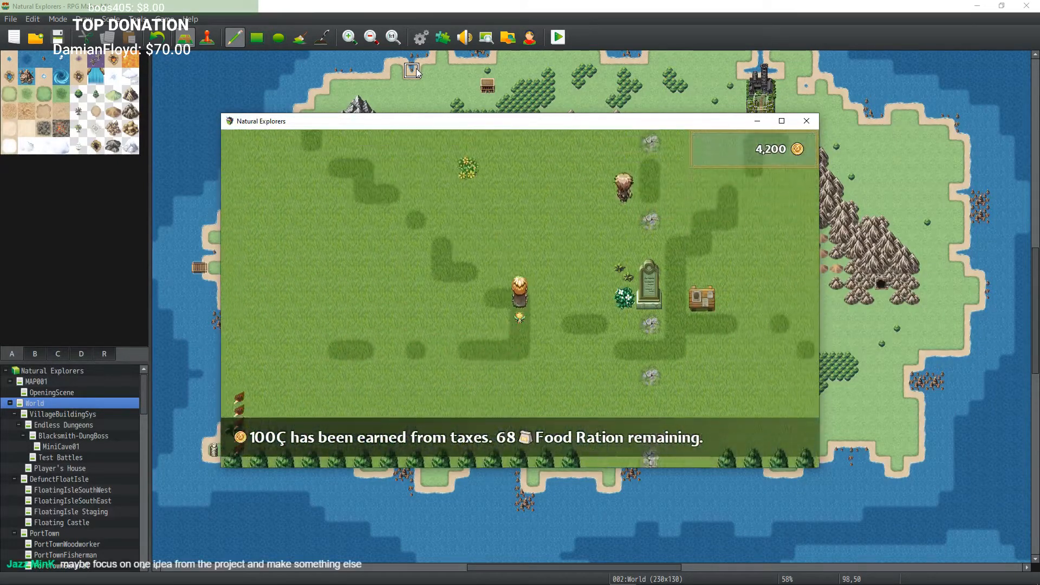
{"action": "key", "text": "Left"}
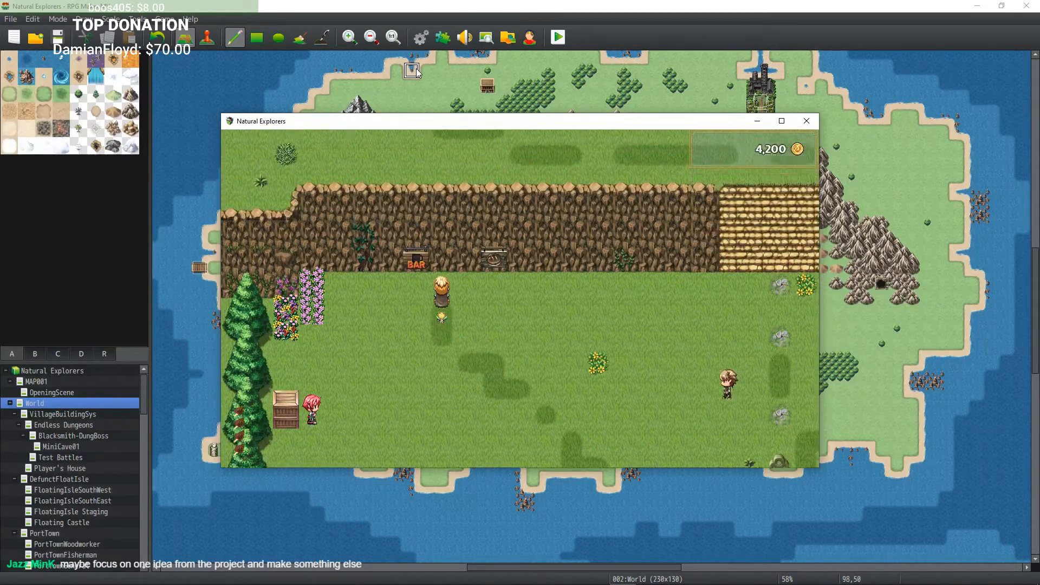
Step: Walk through the village past the pond and the Travelling Merchant, then back around the farmhouse
{"action": "key", "text": "Up"}
{"action": "key", "text": "Left"}
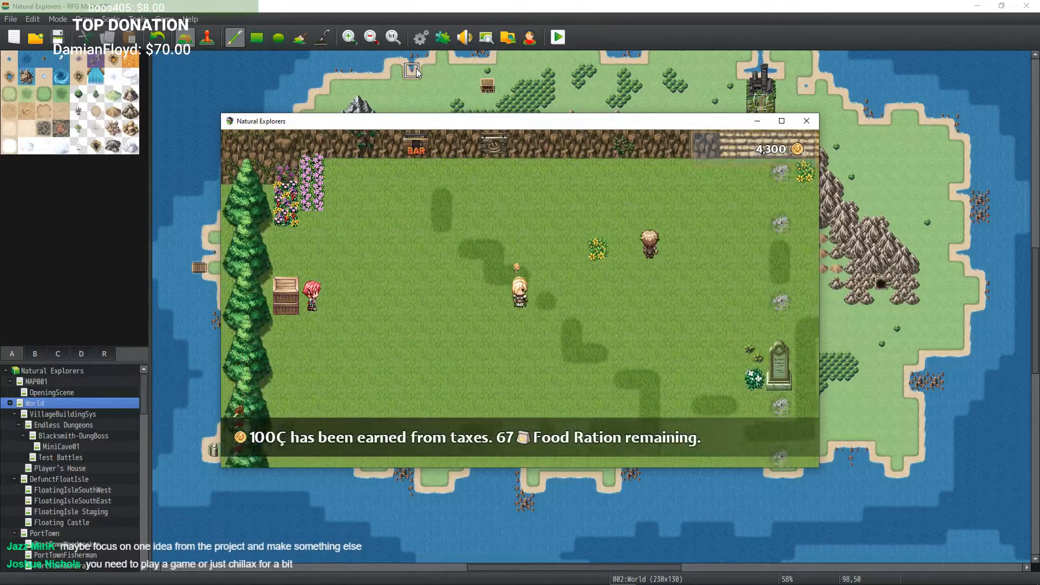
{"action": "key", "text": "Down"}
{"action": "key", "text": "Right"}
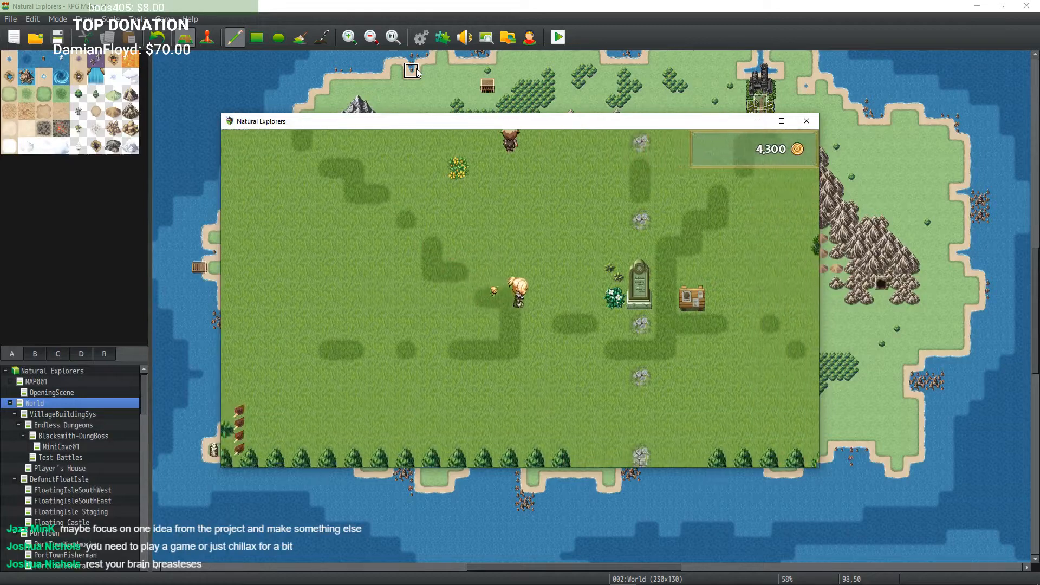
{"action": "key", "text": "Right"}
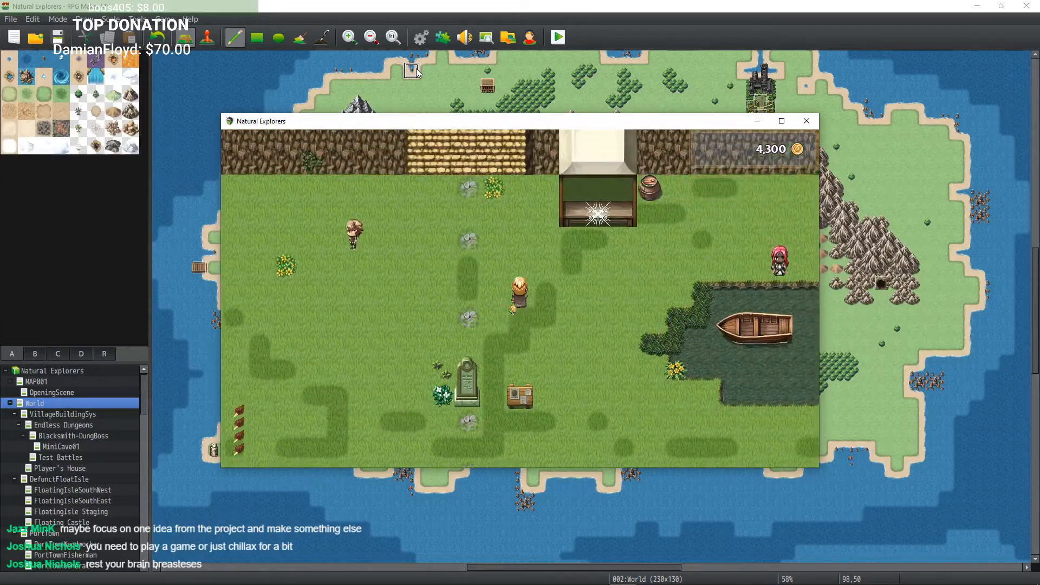
{"action": "key", "text": "Right"}
{"action": "key", "text": "Up"}
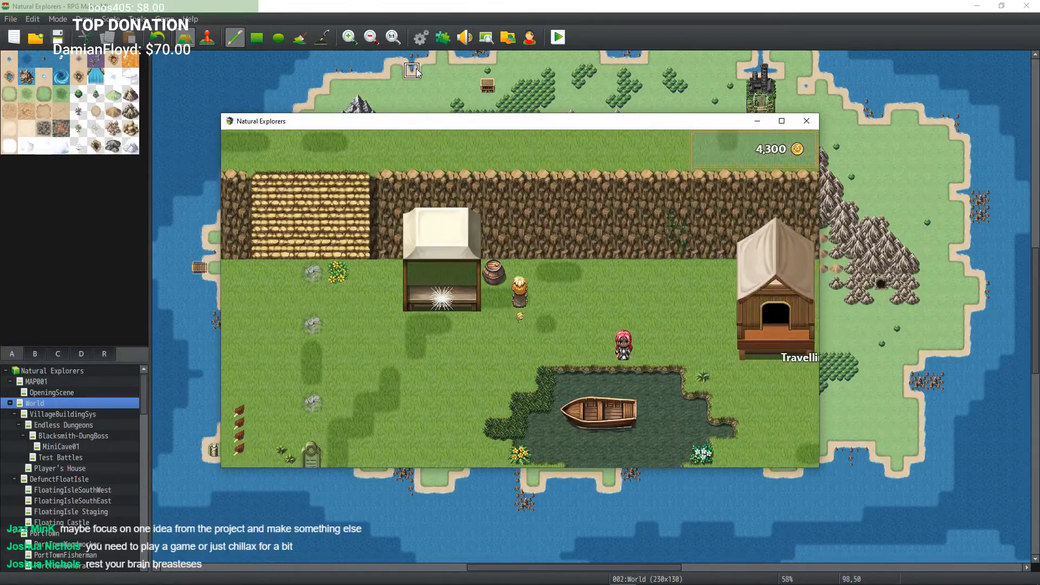
{"action": "key", "text": "Right"}
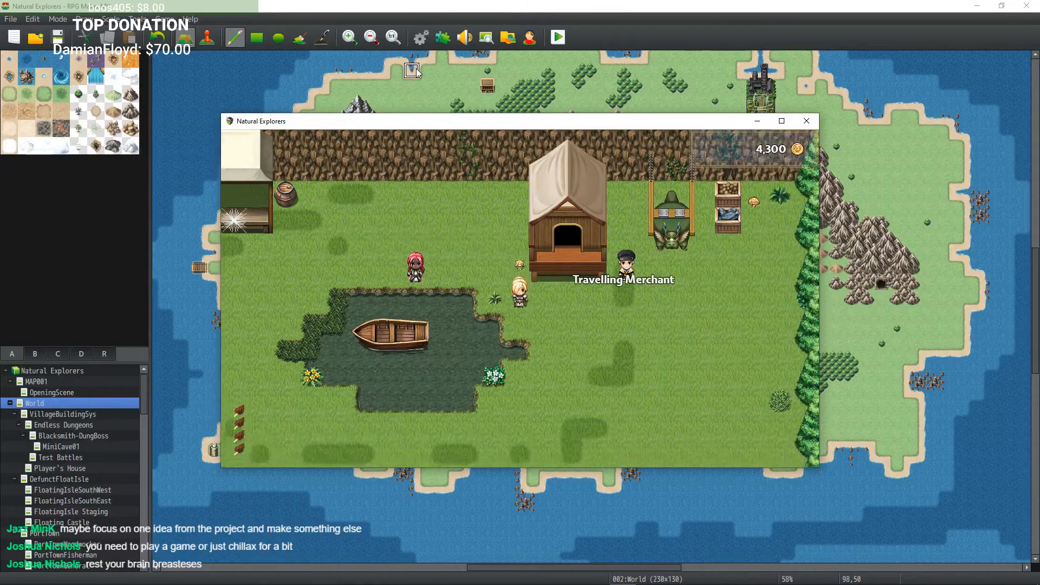
{"action": "key", "text": "Down"}
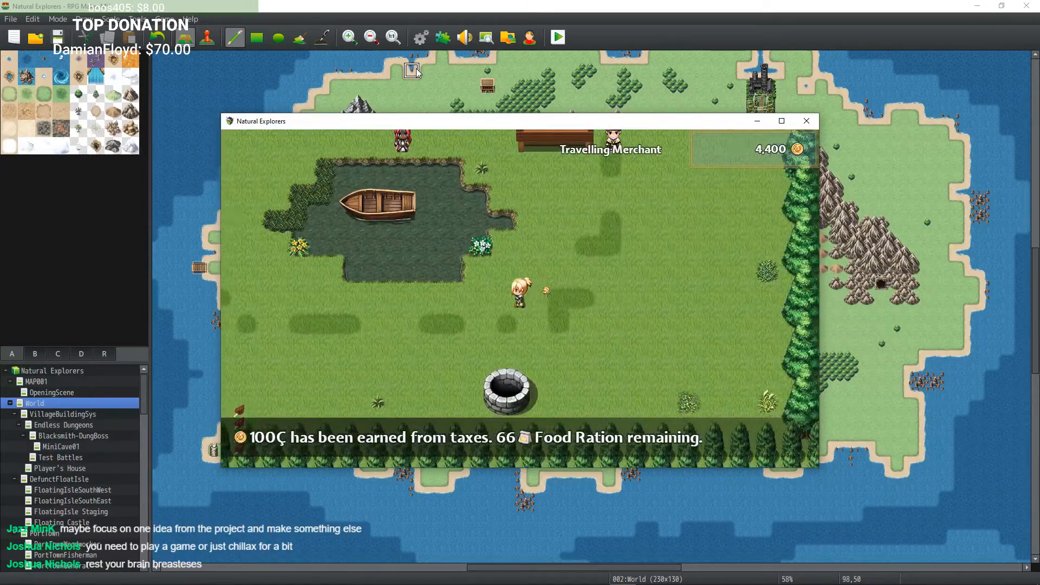
{"action": "key", "text": "Left"}
{"action": "key", "text": "Left"}
{"action": "key", "text": "Left"}
{"action": "key", "text": "Left"}
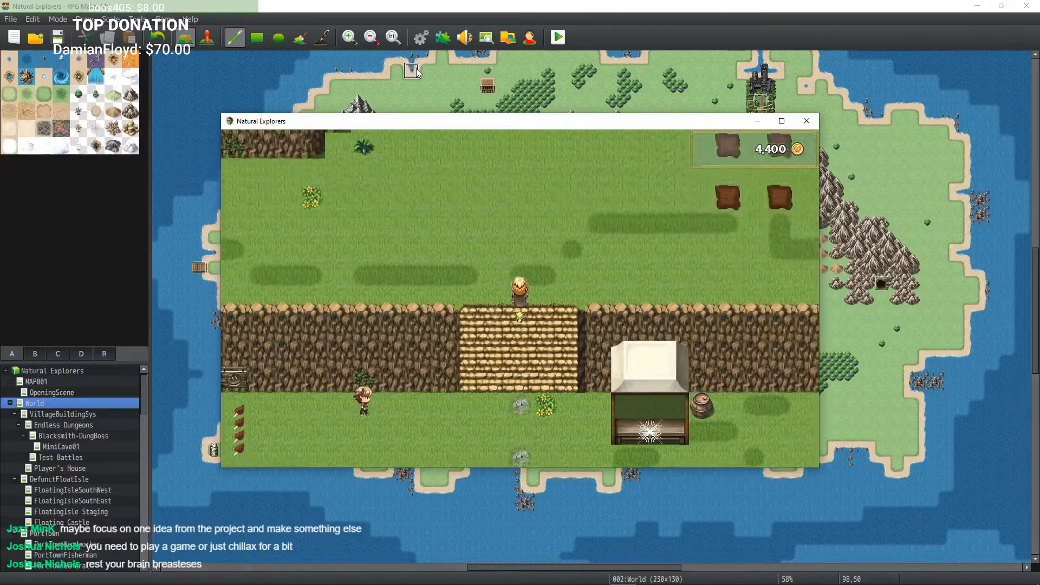
{"action": "key", "text": "Right"}
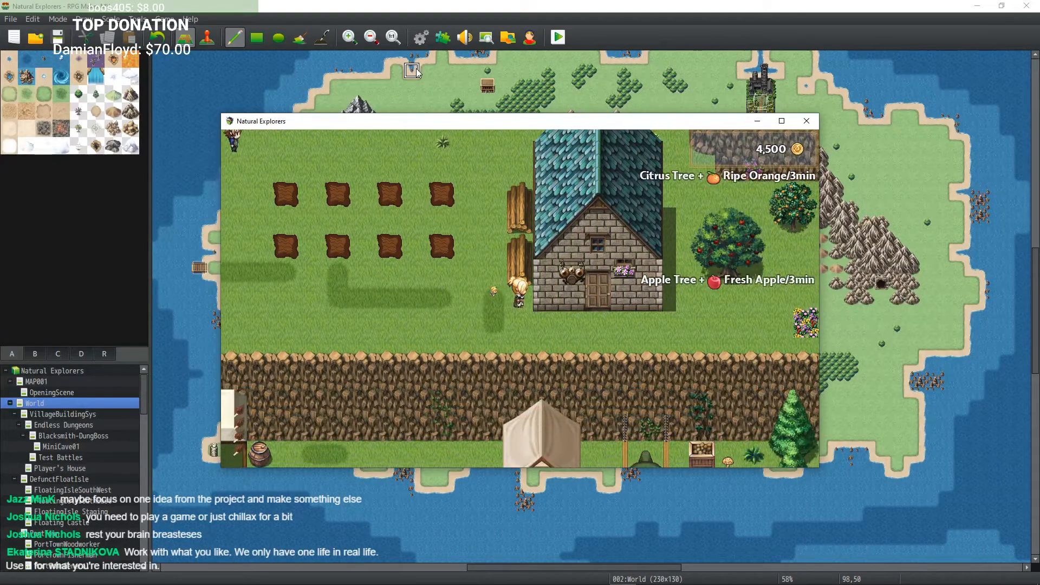
{"action": "key", "text": "Left"}
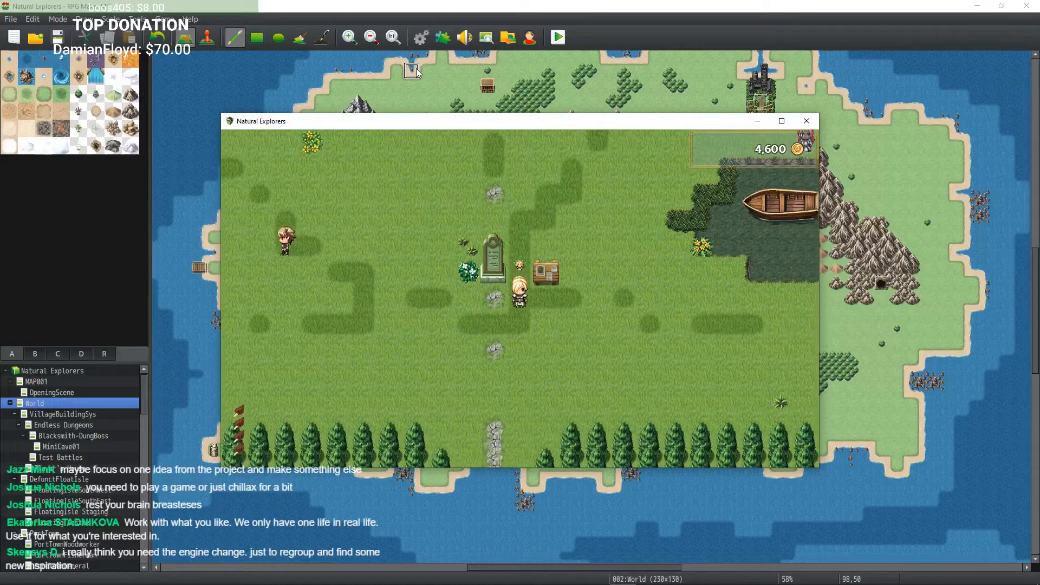
{"action": "key", "text": "Left"}
Step: Leave the village onto the World map and walk toward the Quarry and the Dock
{"action": "key", "text": "Down"}
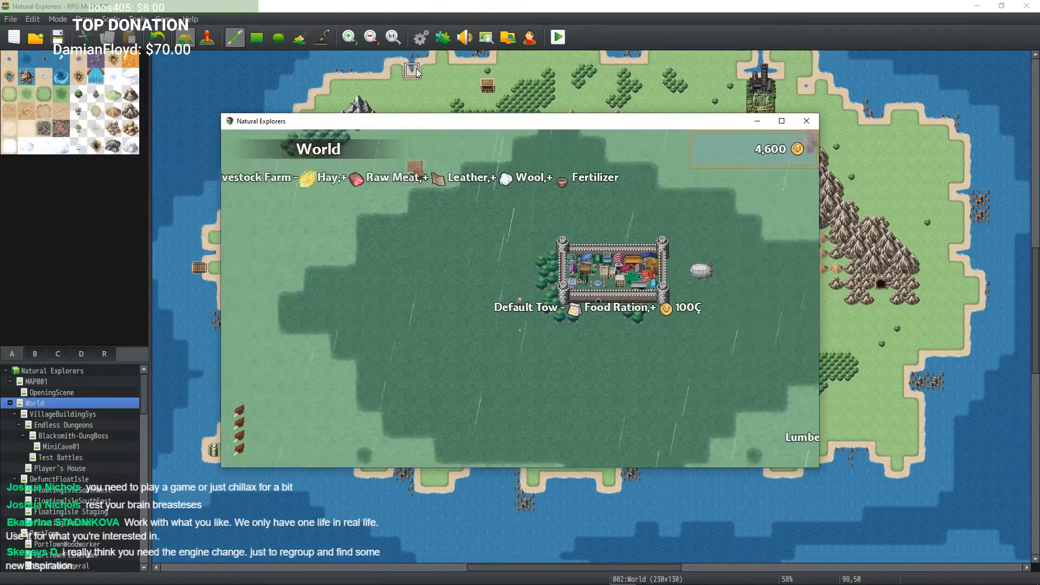
{"action": "key", "text": "Up"}
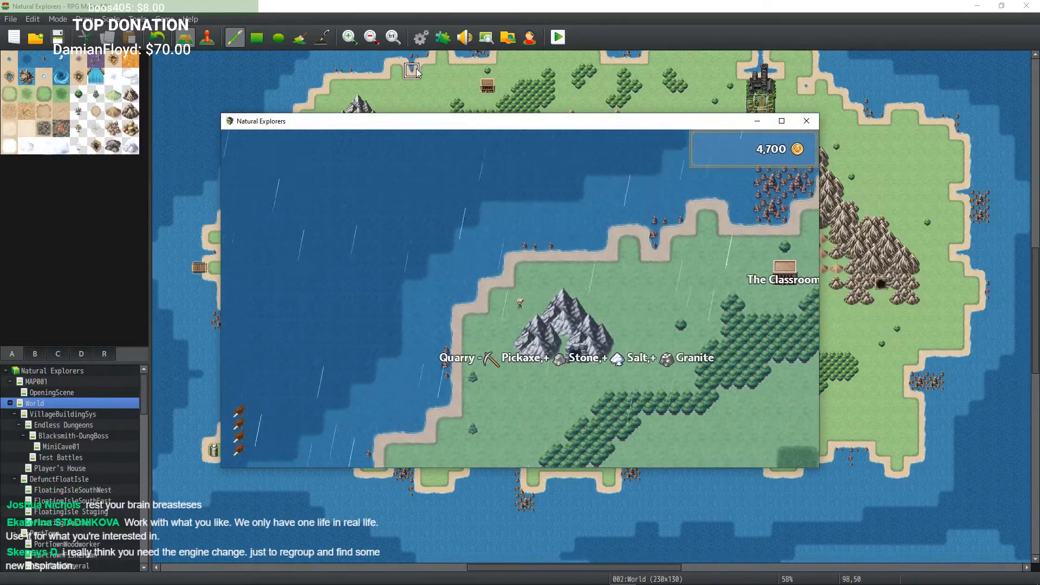
{"action": "key", "text": "Down"}
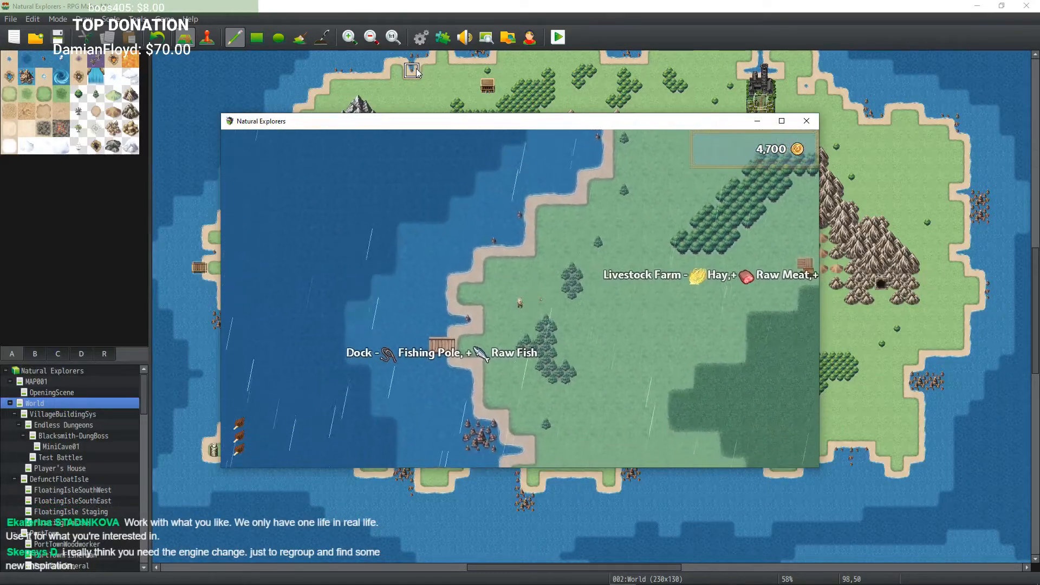
Step: Walk across the World map past the Livestock Farm, the Mine and the Lumber Mill
{"action": "key", "text": "Down"}
{"action": "key", "text": "Left"}
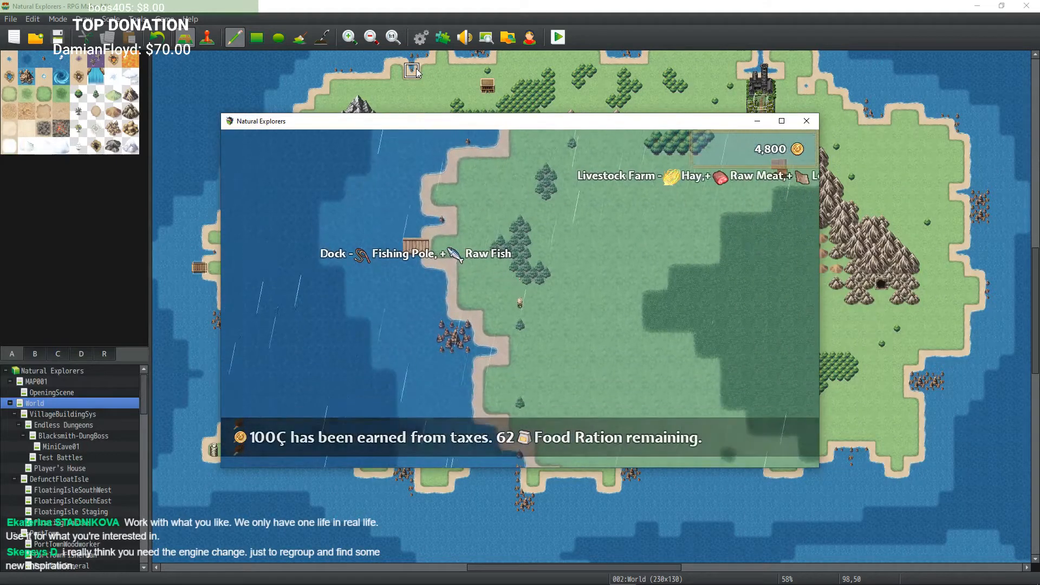
{"action": "key", "text": "Right"}
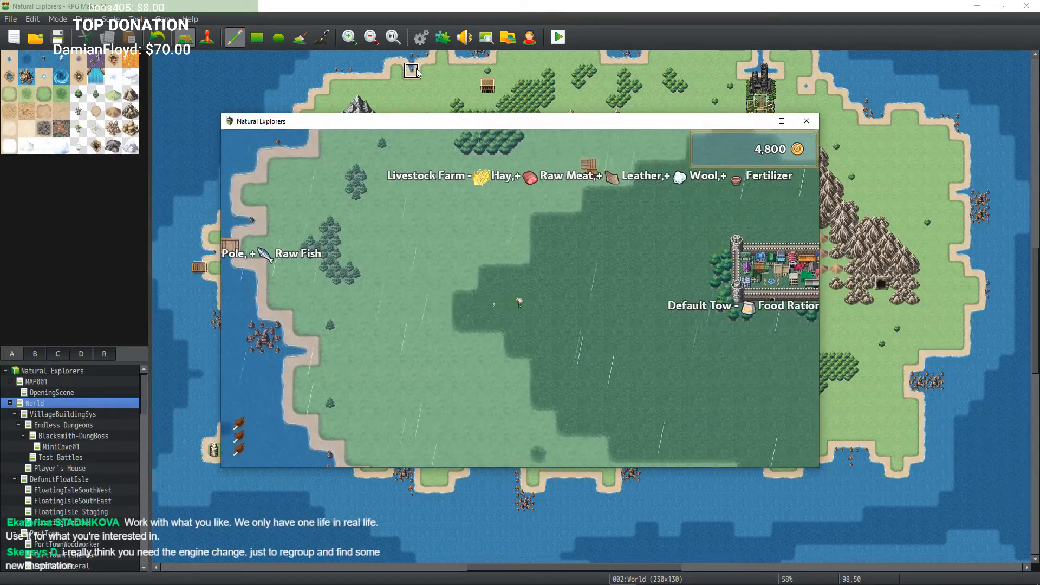
{"action": "key", "text": "Right"}
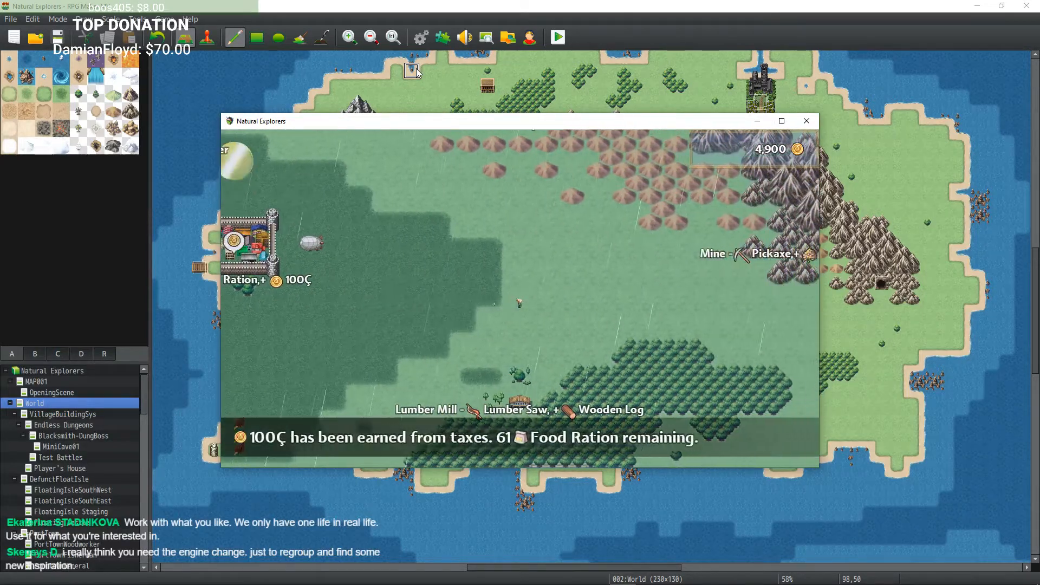
{"action": "key", "text": "Right"}
{"action": "key", "text": "Right"}
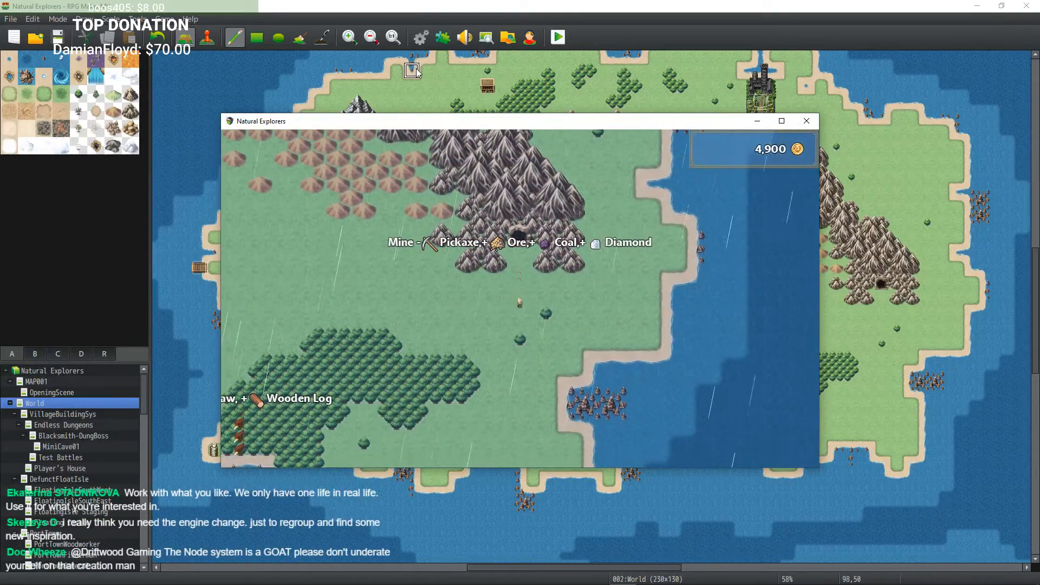
{"action": "key", "text": "Down"}
{"action": "key", "text": "Left"}
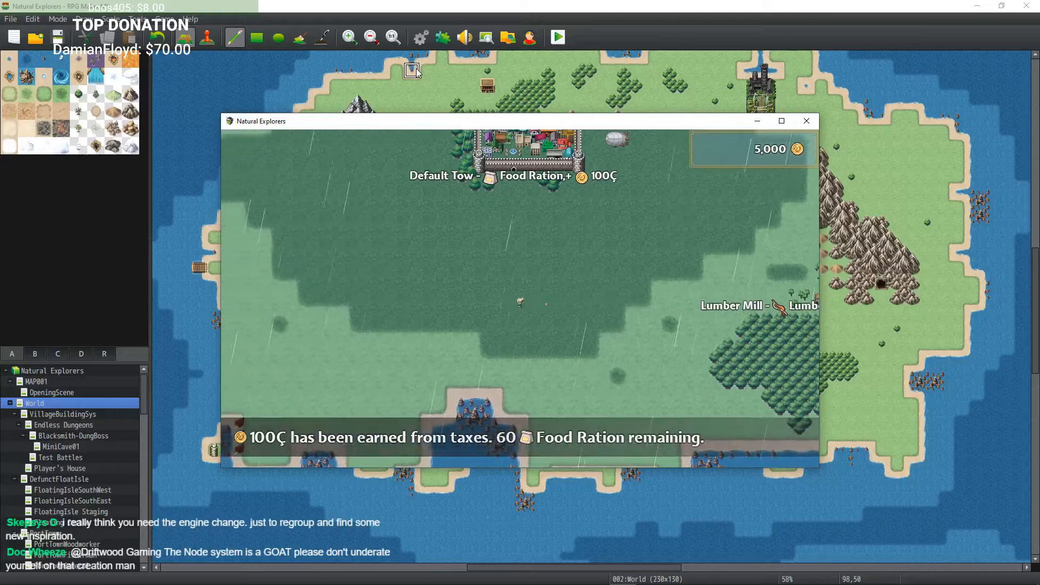
Step: Walk along the southern coast, then north past the Quarry and the Mine to enter the Graveyard
{"action": "key", "text": "Left"}
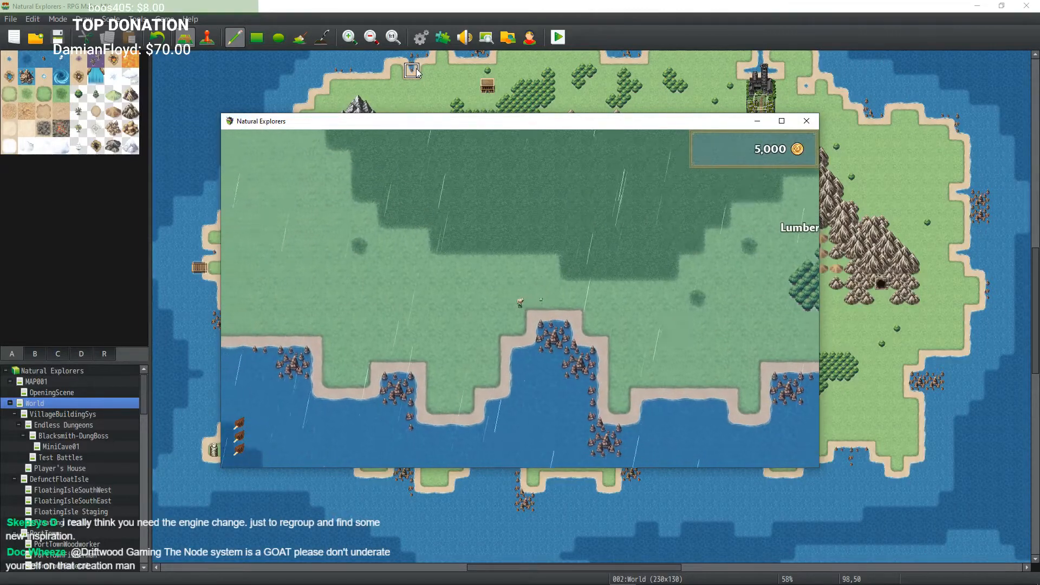
{"action": "key", "text": "Left"}
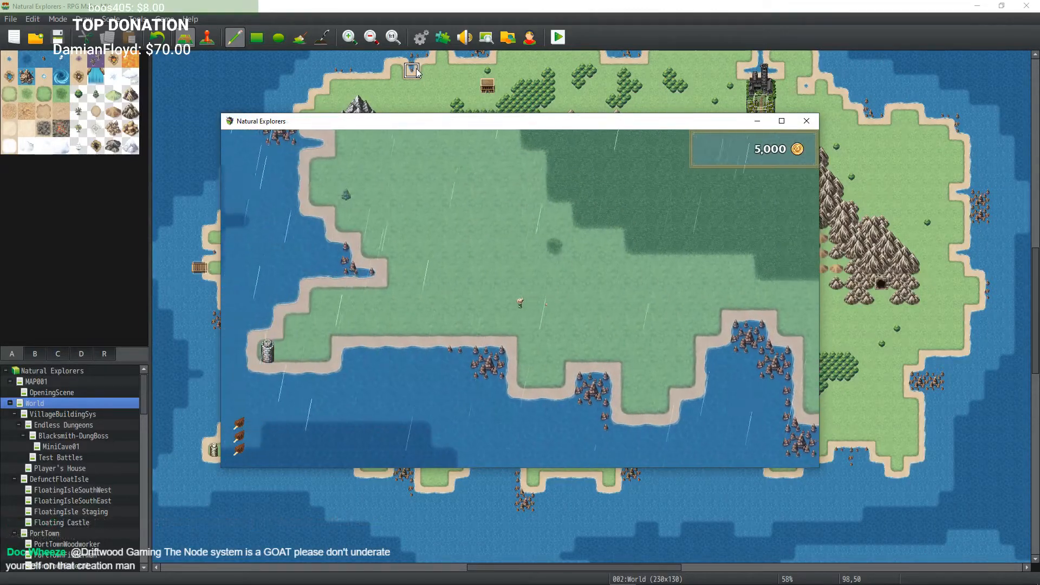
{"action": "key", "text": "Up"}
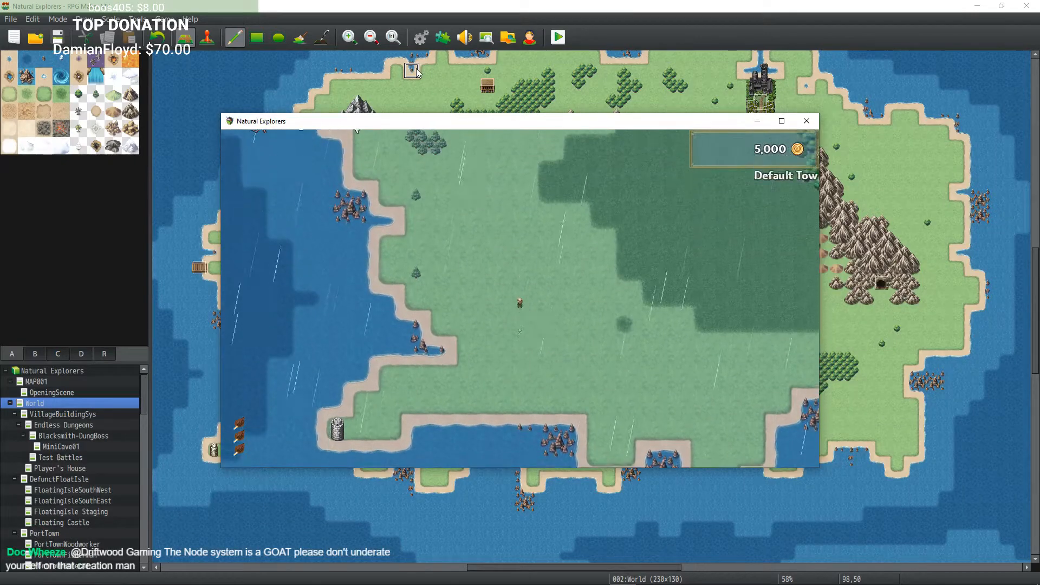
{"action": "key", "text": "Up"}
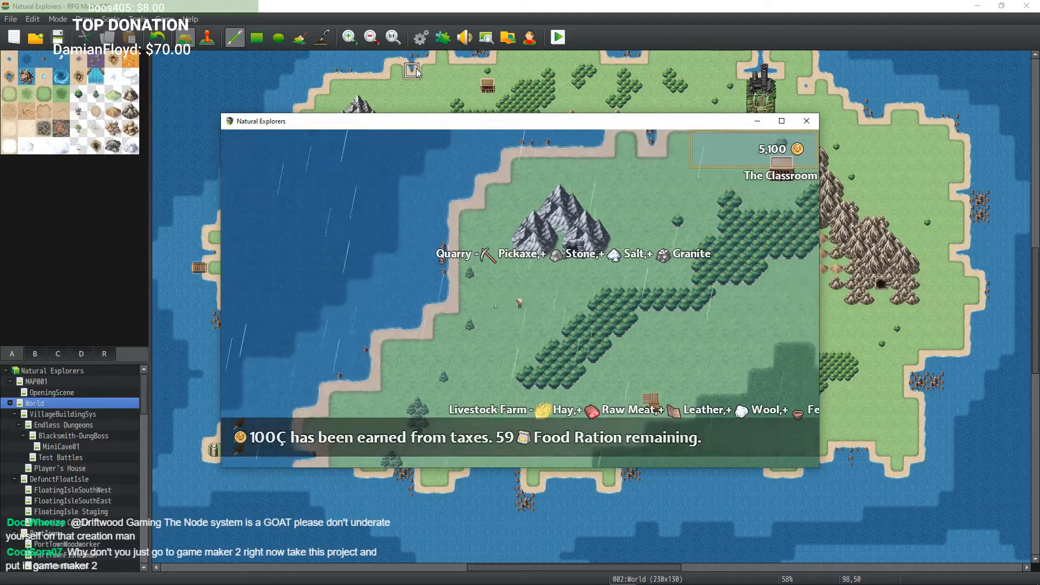
{"action": "key", "text": "Up"}
{"action": "key", "text": "Left"}
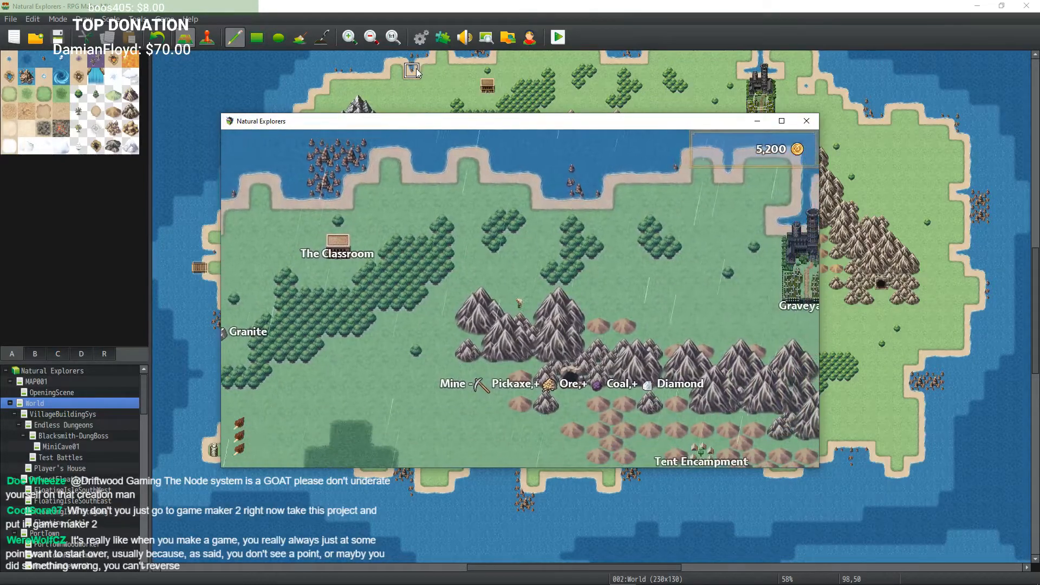
{"action": "key", "text": "Right"}
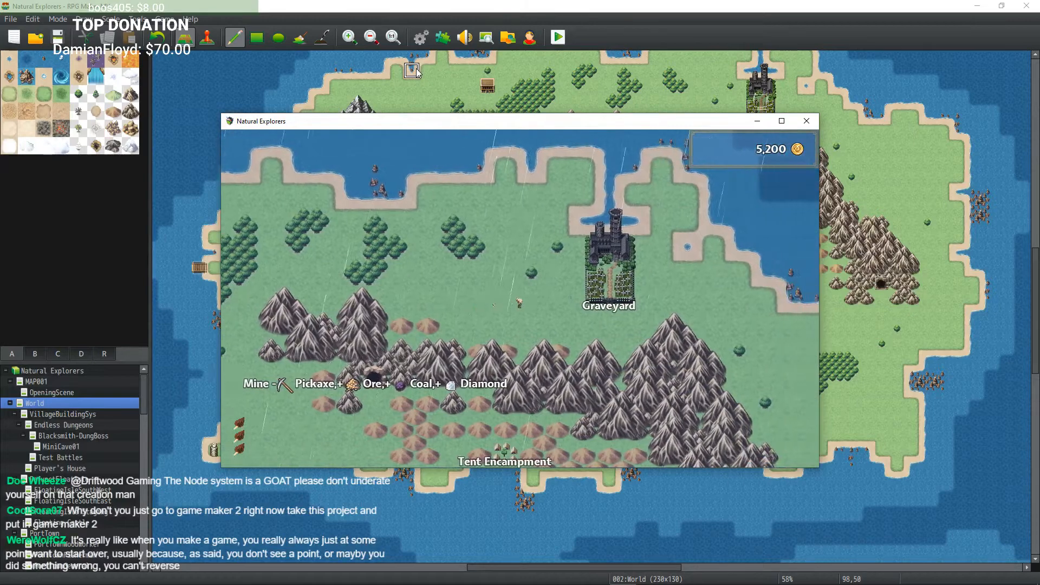
{"action": "key", "text": "Right"}
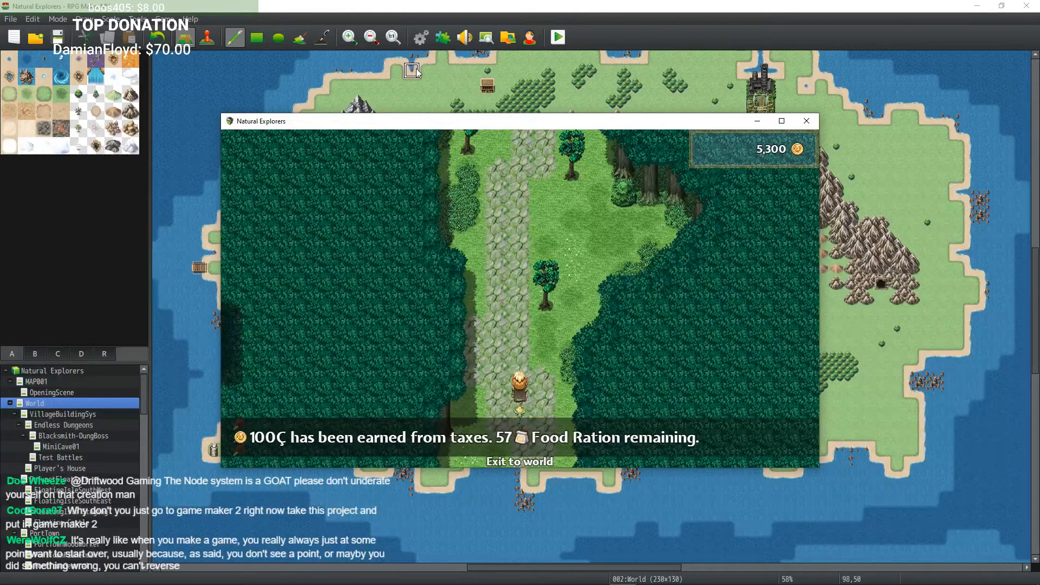
Step: Walk through the Graveyard forest past the cemetery gate toward the wooden cabin
{"action": "key", "text": "Up"}
{"action": "key", "text": "Left"}
{"action": "key", "text": "Up"}
{"action": "key", "text": "Left"}
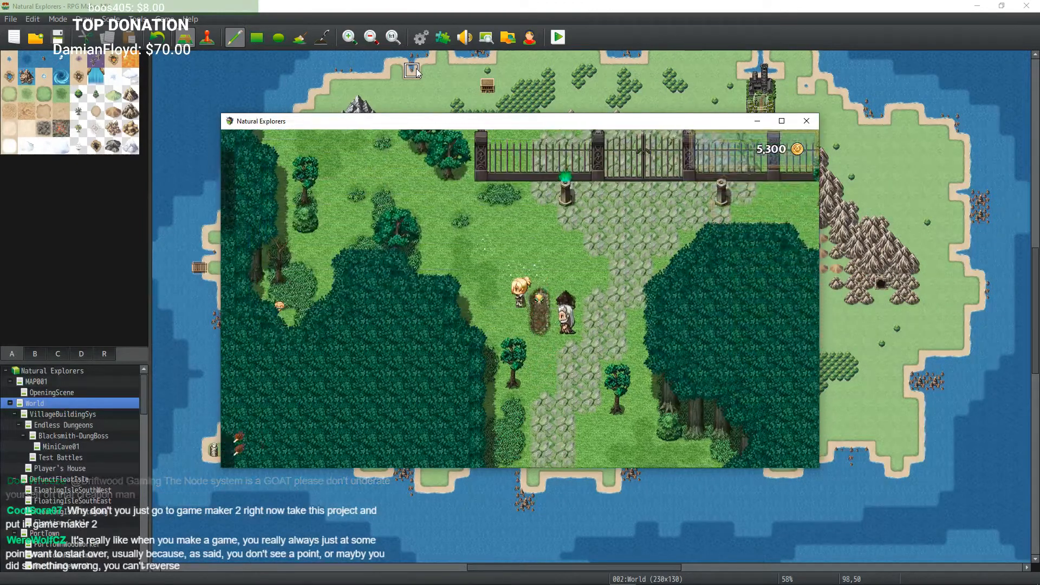
{"action": "key", "text": "Left"}
{"action": "key", "text": "Up"}
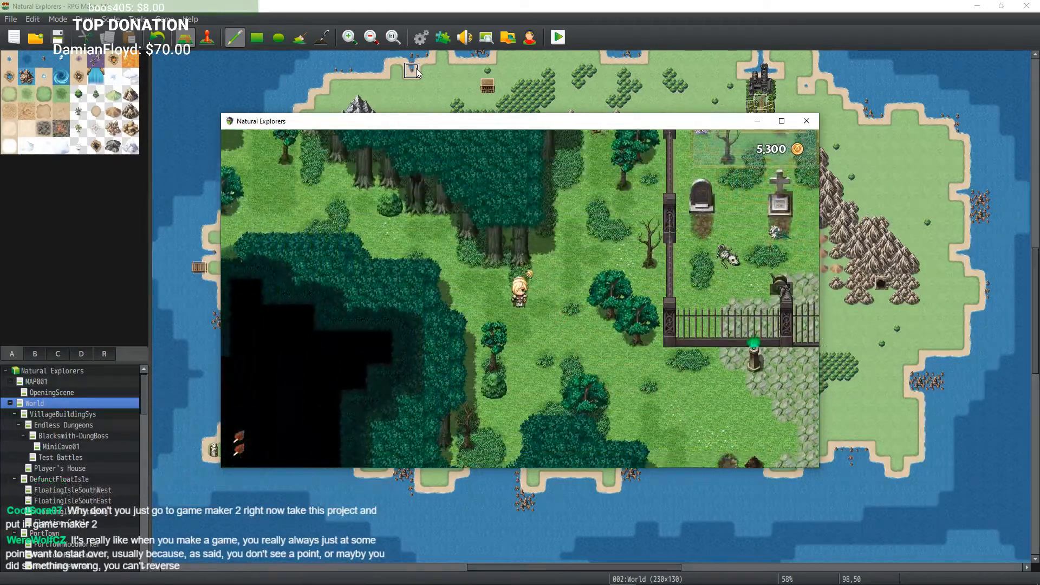
{"action": "key", "text": "Up"}
{"action": "key", "text": "Left"}
{"action": "key", "text": "Up"}
{"action": "key", "text": "Left"}
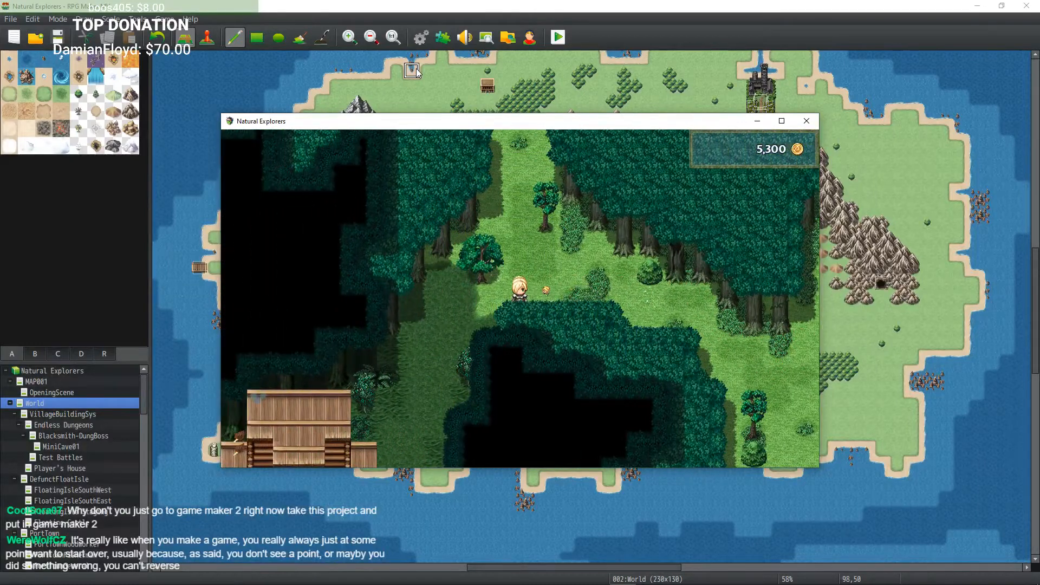
{"action": "key", "text": "Left"}
{"action": "key", "text": "Down"}
Step: Walk around the cabin and its flower garden in the dark forest, then close the playtest window
{"action": "key", "text": "Left"}
{"action": "key", "text": "Right"}
{"action": "key", "text": "Down"}
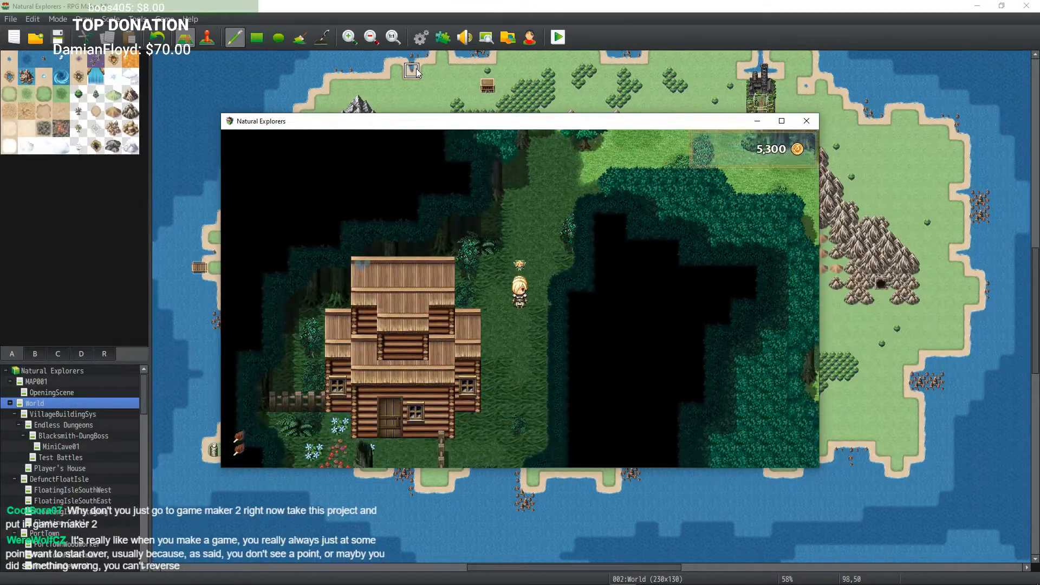
{"action": "key", "text": "Down"}
{"action": "key", "text": "Left"}
{"action": "key", "text": "Down"}
{"action": "key", "text": "Left"}
{"action": "key", "text": "Down"}
{"action": "key", "text": "Right"}
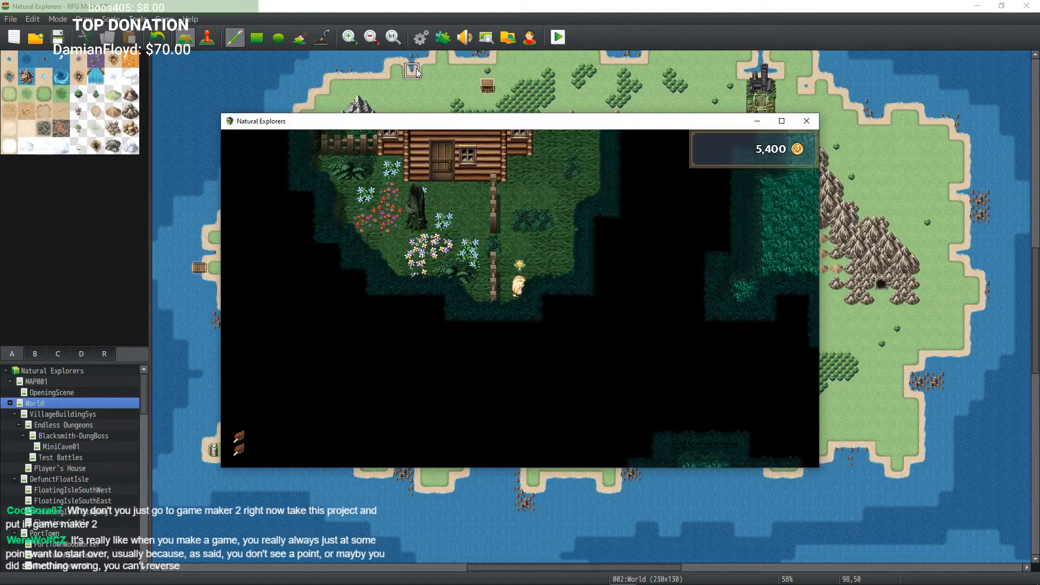
{"action": "key", "text": "Left"}
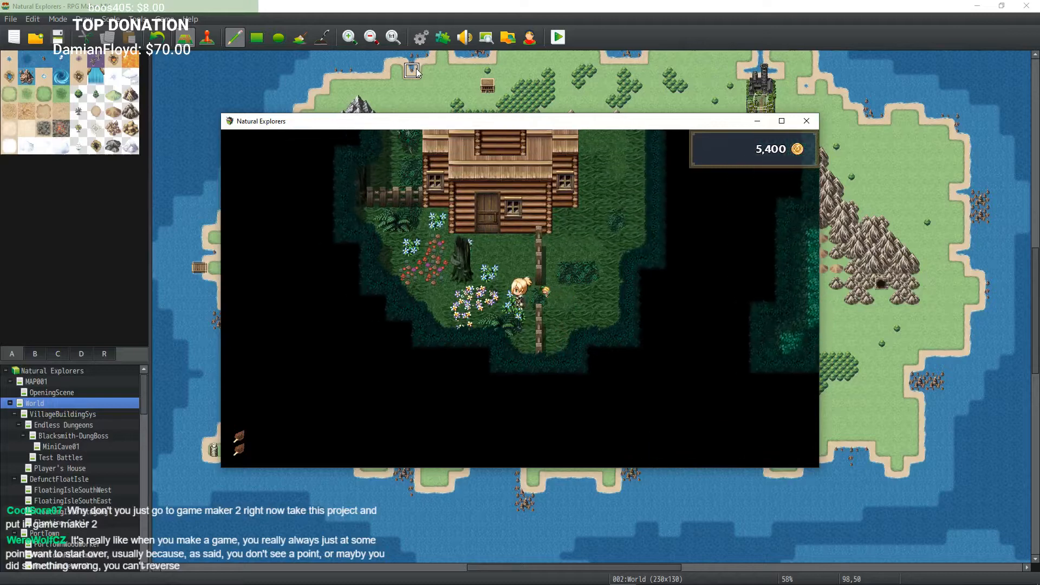
{"action": "key", "text": "Up"}
{"action": "key", "text": "Left"}
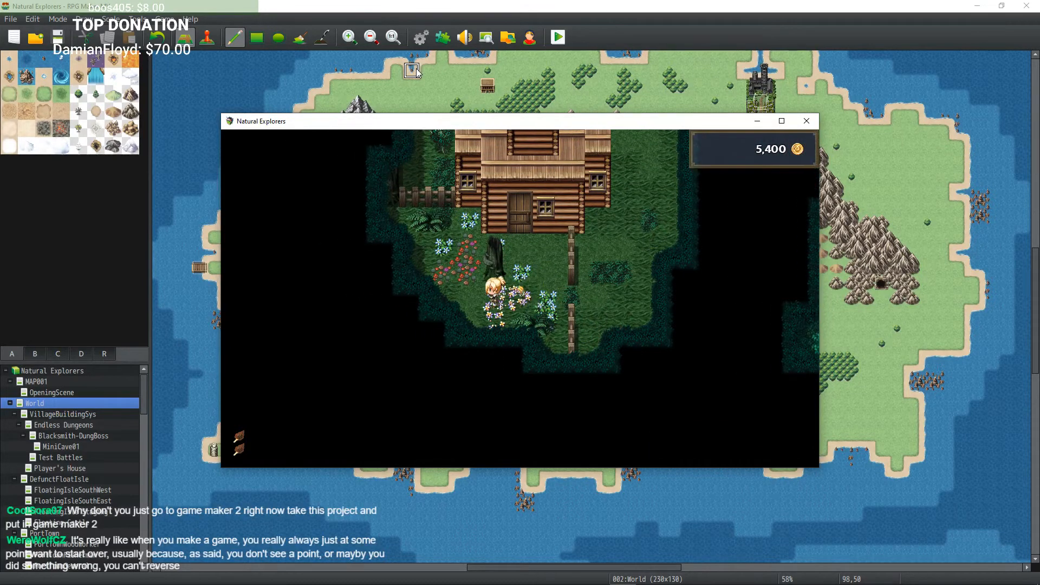
{"action": "key", "text": "Down"}
{"action": "key", "text": "Right"}
{"action": "key", "text": "Up"}
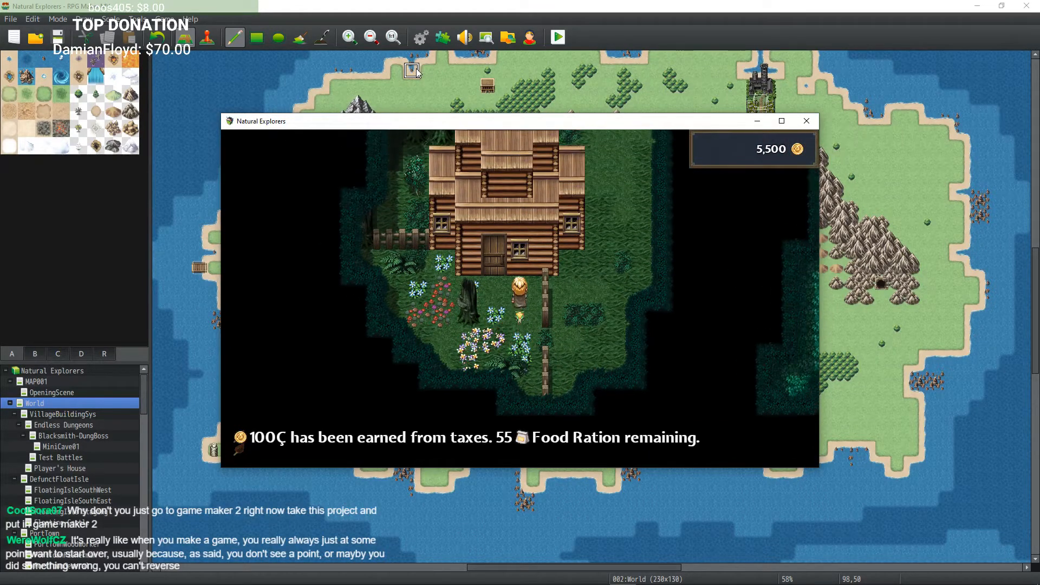
{"action": "key", "text": "Down"}
{"action": "key", "text": "Up"}
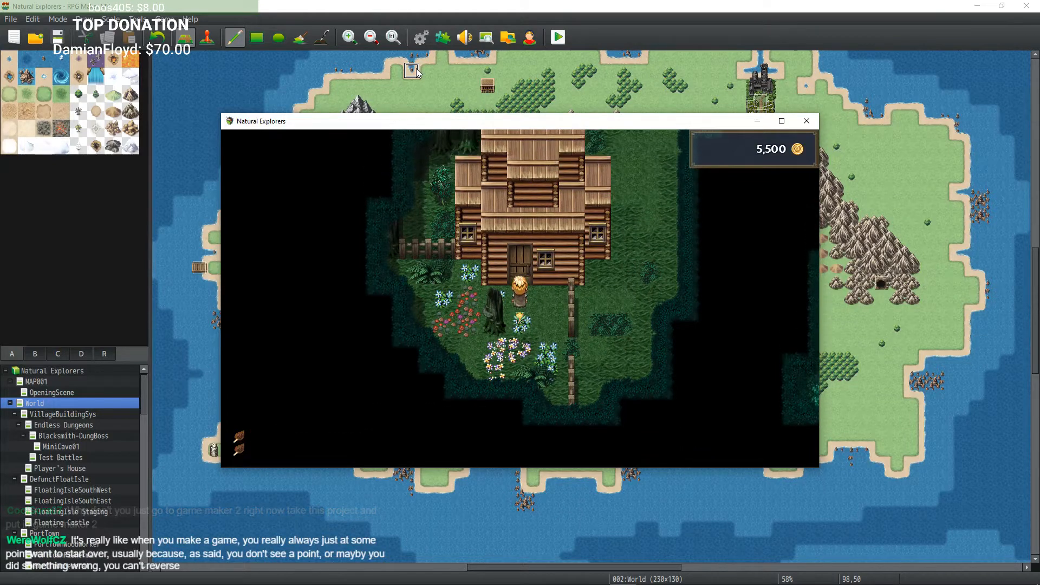
{"action": "key", "text": "Down"}
{"action": "key", "text": "Right"}
{"action": "key", "text": "Right"}
{"action": "key", "text": "Down"}
{"action": "key", "text": "Up"}
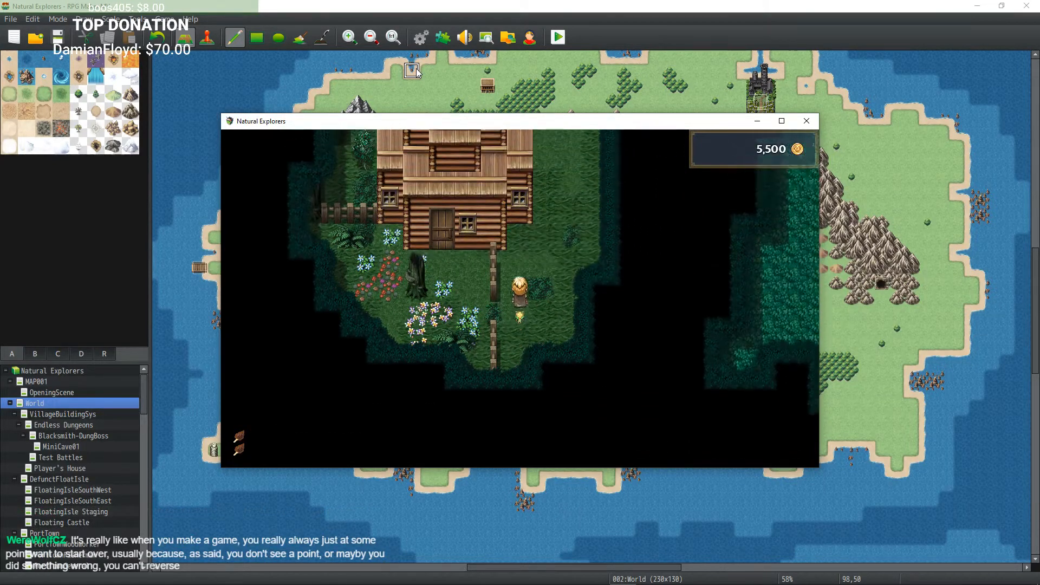
{"action": "key", "text": "Down"}
{"action": "key", "text": "Up"}
{"action": "key", "text": "Right"}
{"action": "key", "text": "Up"}
{"action": "key", "text": "Up"}
{"action": "key", "text": "Up"}
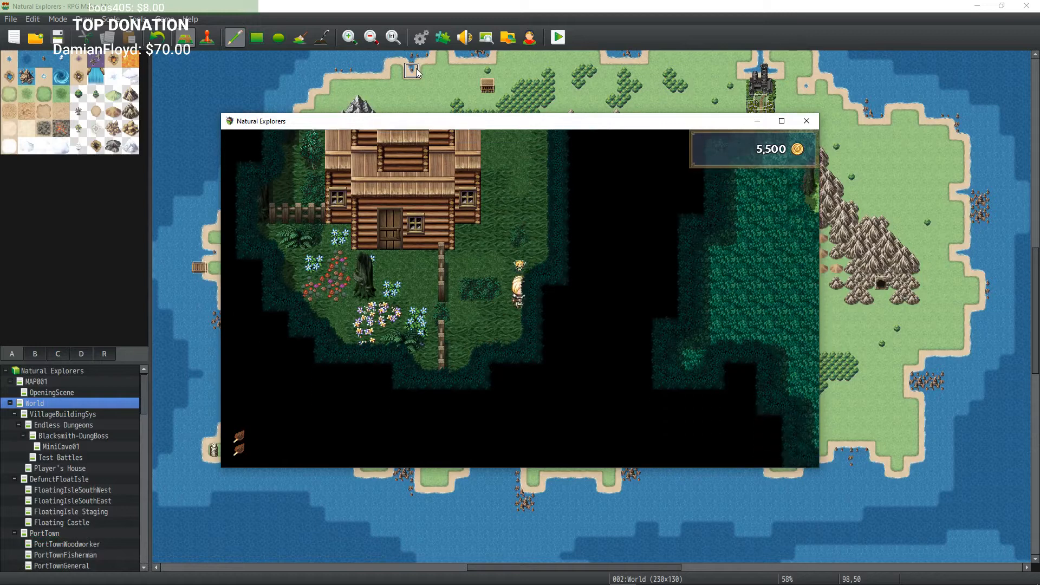
{"action": "key", "text": "Up"}
{"action": "key", "text": "Down"}
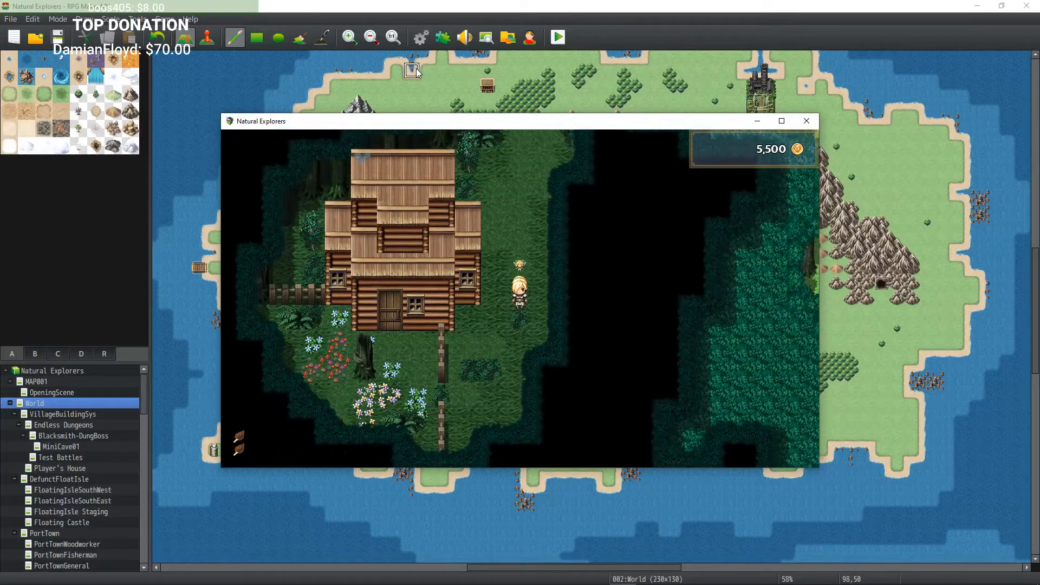
{"action": "key", "text": "Left"}
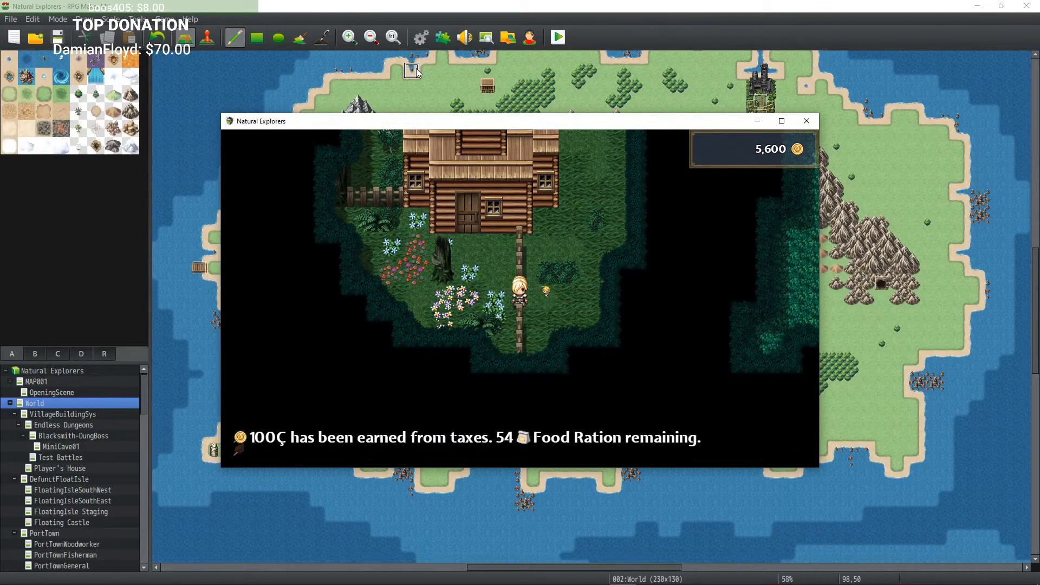
{"action": "left_click", "coordinate": [807, 121]}
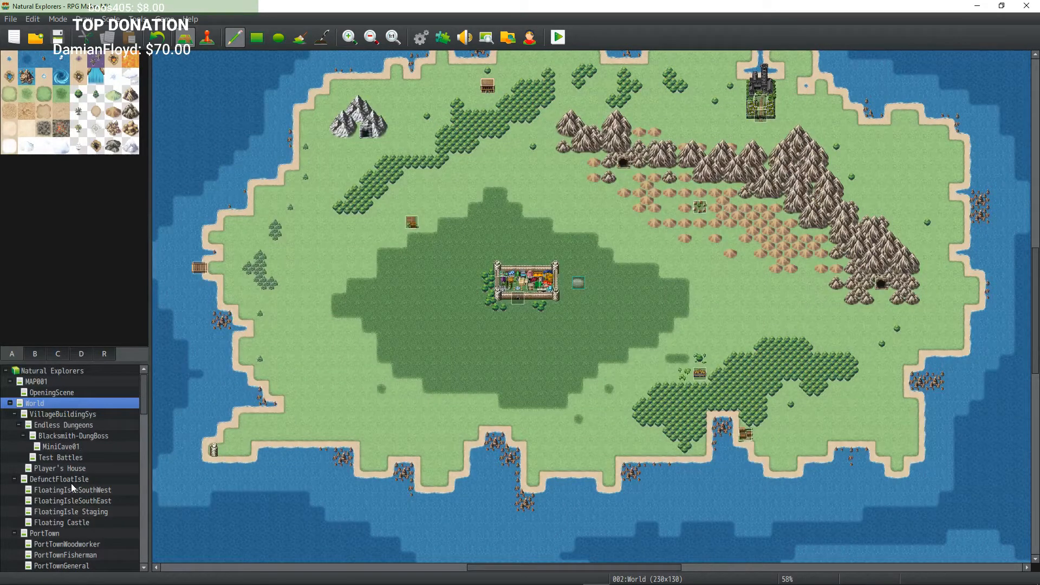
Step: Find the CrysGraveyard group in the map list and open its Graveyard map in the editor
{"action": "scroll", "coordinate": [71, 484], "scroll_direction": "down", "scroll_amount": 3}
{"action": "scroll", "coordinate": [67, 453], "scroll_direction": "down", "scroll_amount": 1}
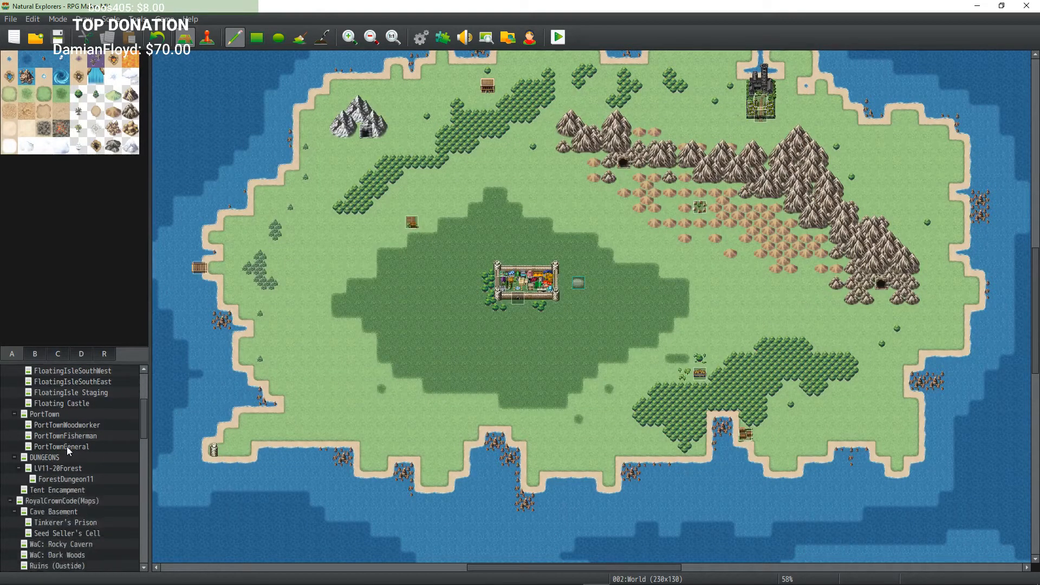
{"action": "scroll", "coordinate": [69, 448], "scroll_direction": "down", "scroll_amount": 1}
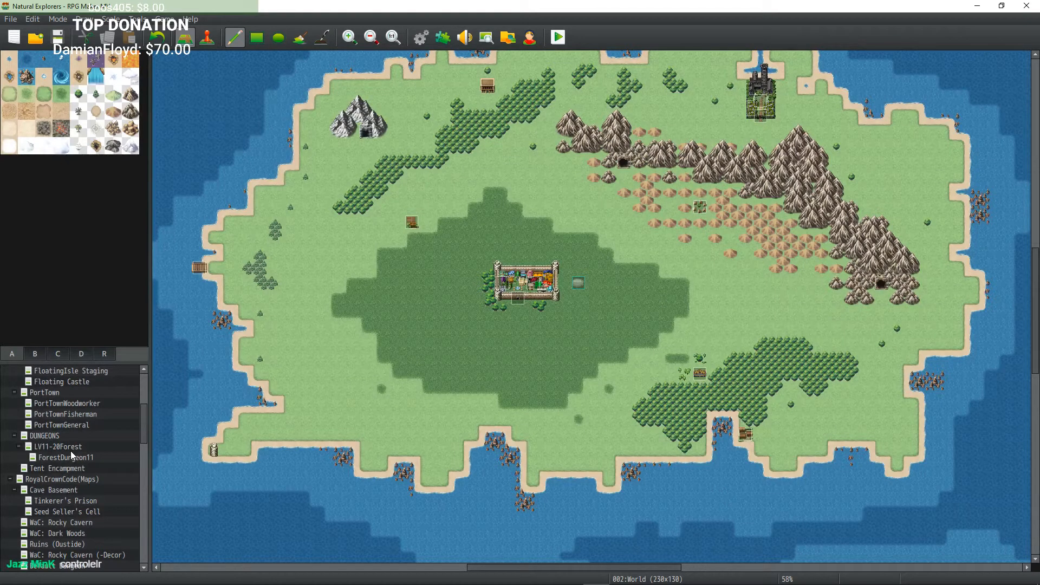
{"action": "scroll", "coordinate": [72, 455], "scroll_direction": "down", "scroll_amount": 2}
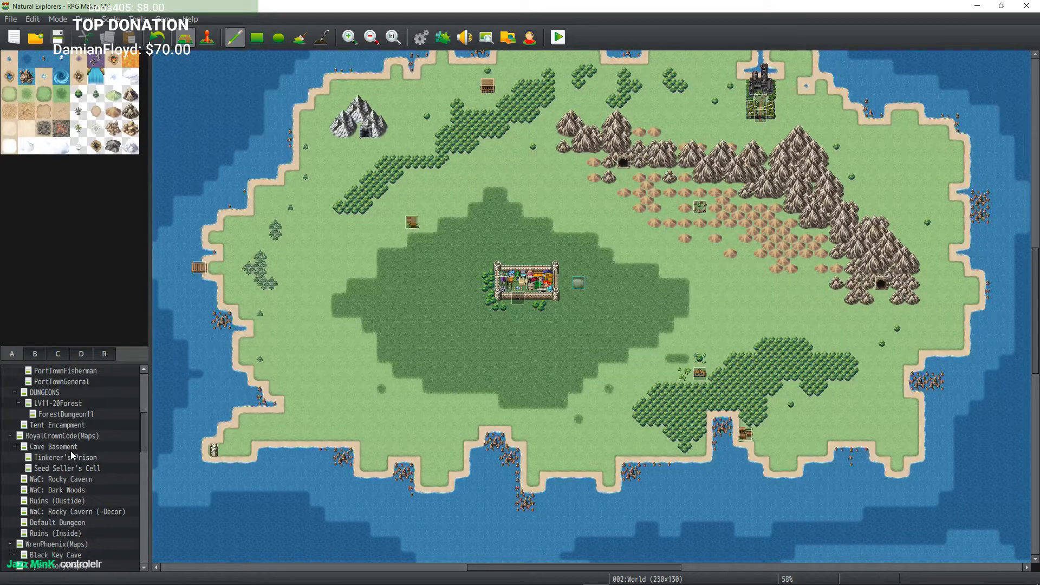
{"action": "scroll", "coordinate": [72, 450], "scroll_direction": "down", "scroll_amount": 1}
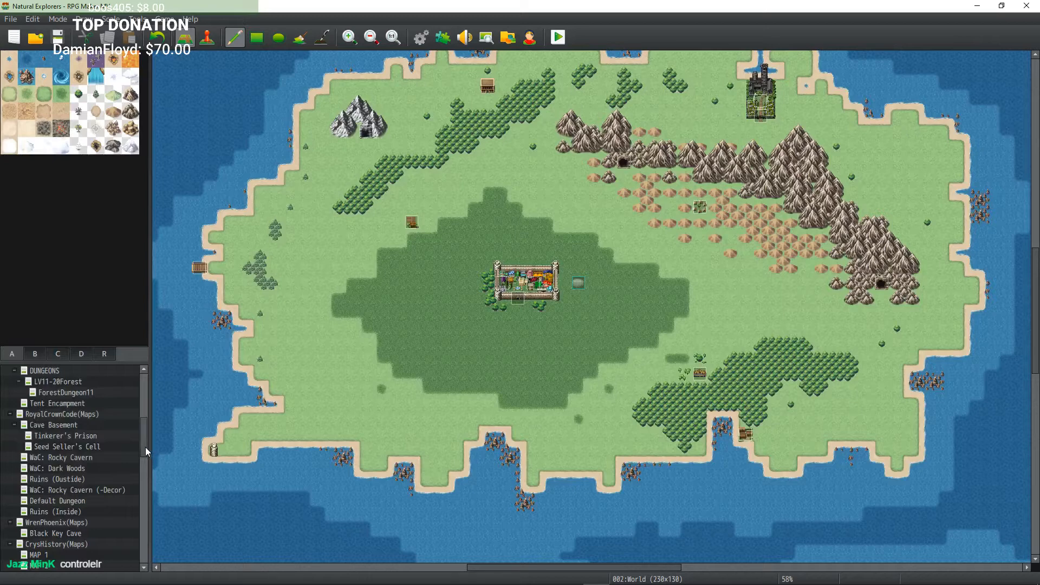
{"action": "left_click_drag", "start_coordinate": [146, 448], "coordinate": [144, 497]}
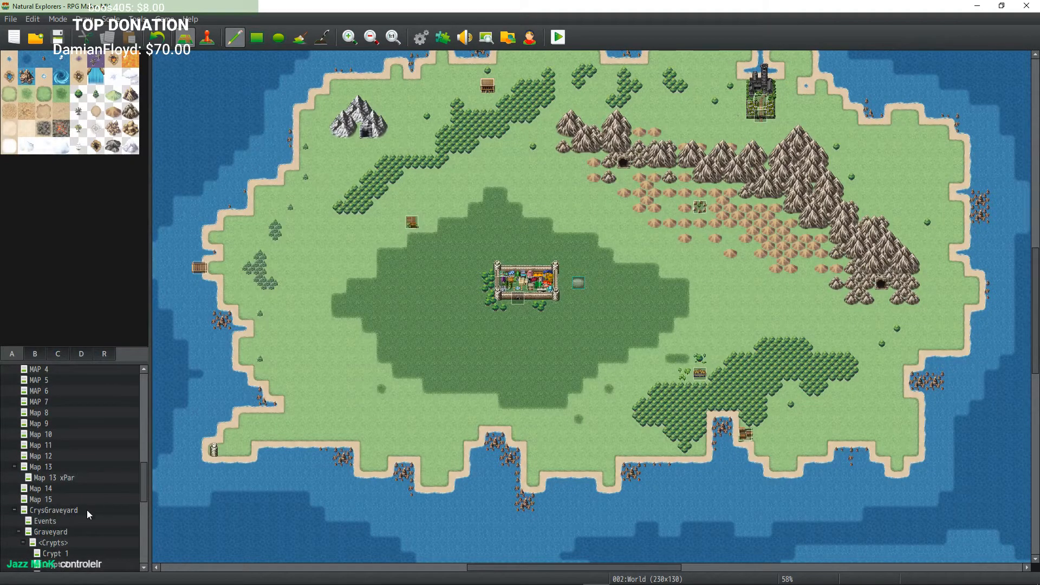
{"action": "left_click", "coordinate": [73, 511]}
{"action": "scroll", "coordinate": [62, 515], "scroll_direction": "down", "scroll_amount": 2}
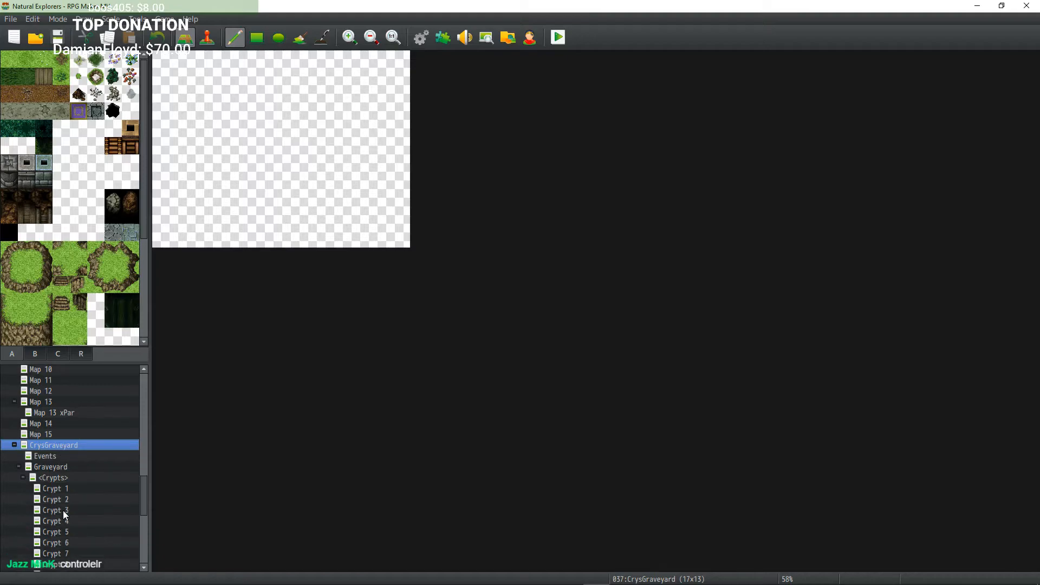
{"action": "left_click", "coordinate": [70, 466]}
Step: Switch to event editing on the Graveyard map and open the event on the forest path north of the hut
{"action": "scroll", "coordinate": [511, 355], "scroll_direction": "up", "scroll_amount": 3}
{"action": "scroll", "coordinate": [511, 356], "scroll_direction": "left", "scroll_amount": 4}
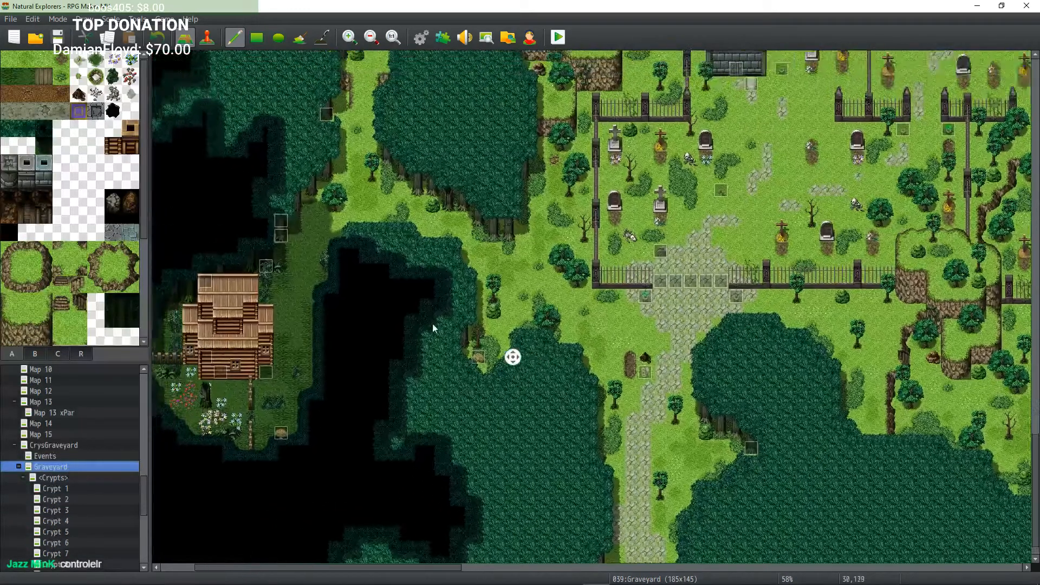
{"action": "left_click", "coordinate": [207, 37]}
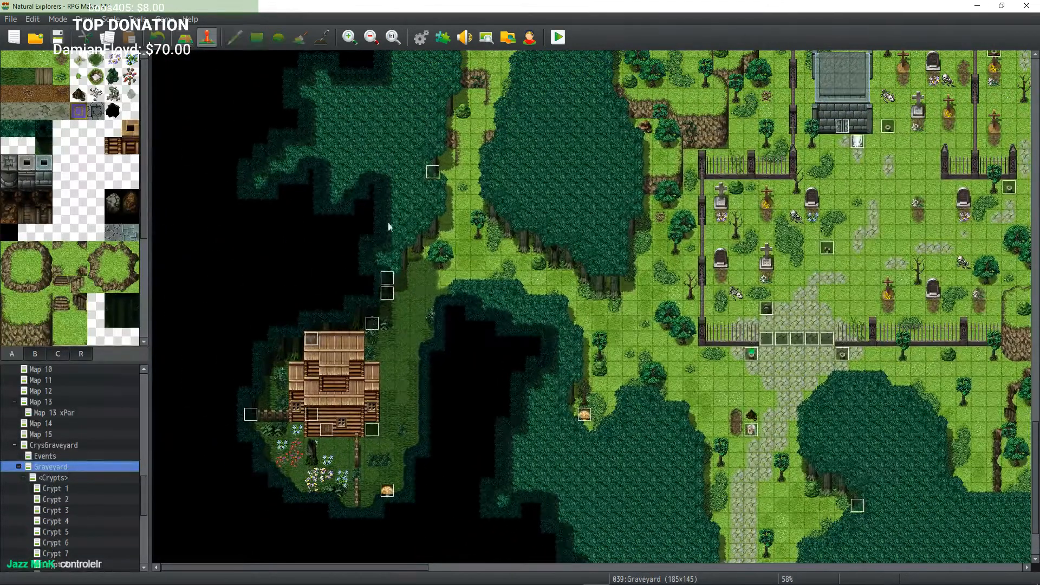
{"action": "double_click", "coordinate": [387, 282]}
{"action": "left_click", "coordinate": [661, 477]}
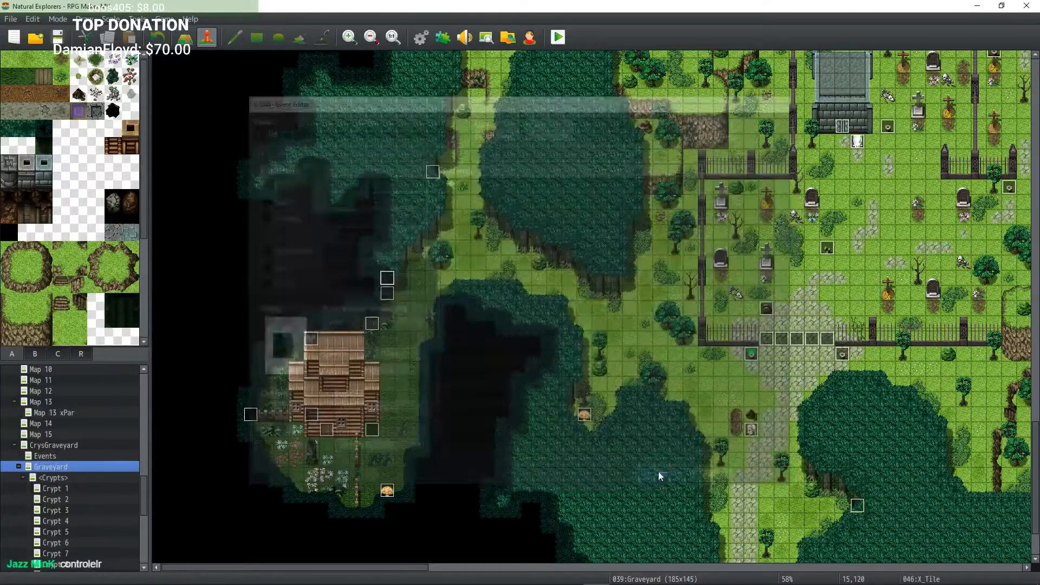
Step: Inspect the X_Tile, witch and X_Door events placed around the witch's hut
{"action": "double_click", "coordinate": [374, 325]}
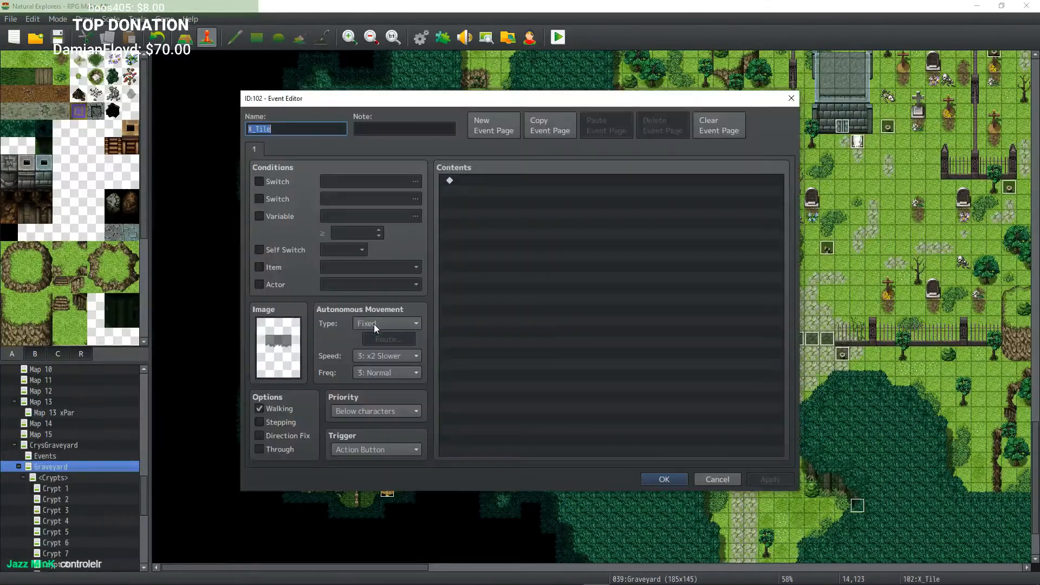
{"action": "left_click", "coordinate": [664, 479]}
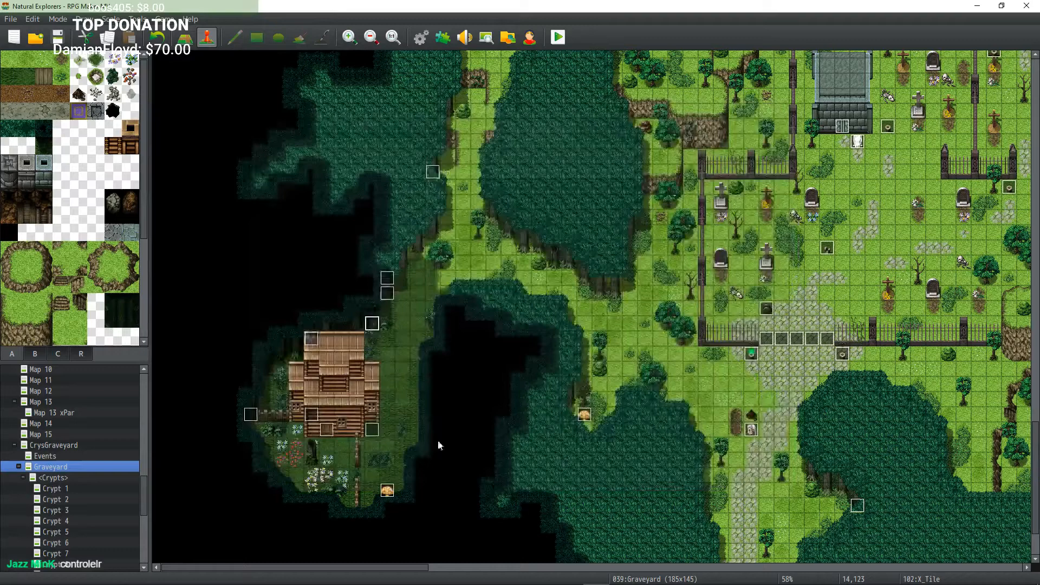
{"action": "double_click", "coordinate": [312, 339]}
{"action": "left_click", "coordinate": [665, 477]}
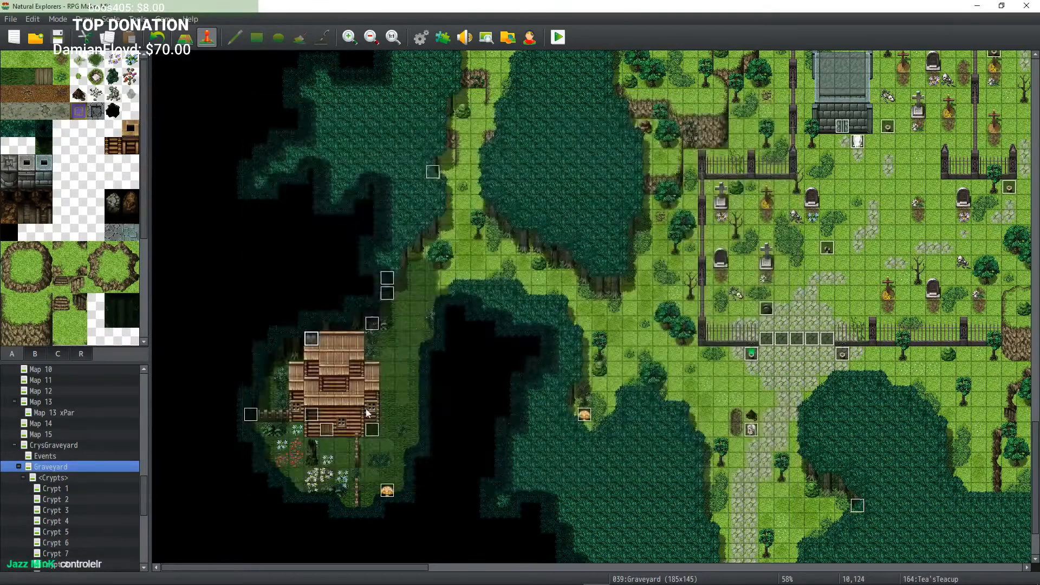
{"action": "double_click", "coordinate": [374, 407]}
{"action": "left_click", "coordinate": [659, 477]}
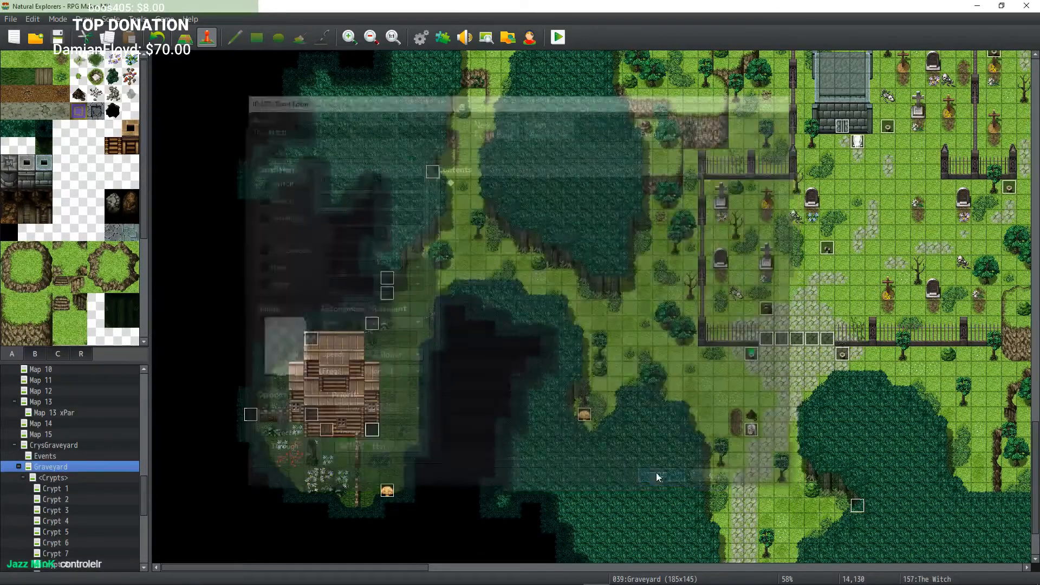
{"action": "double_click", "coordinate": [325, 435]}
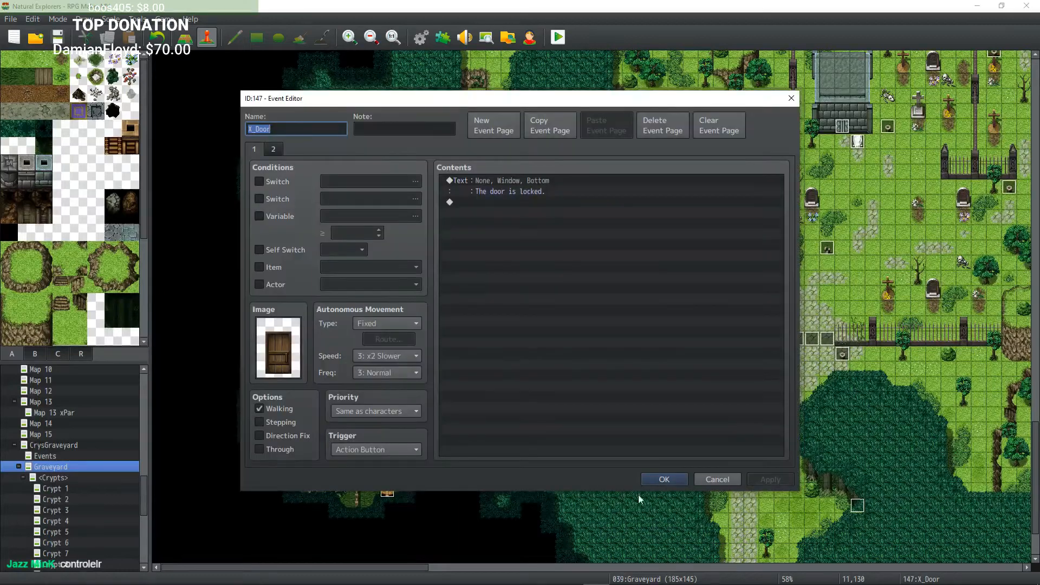
{"action": "left_click", "coordinate": [657, 481]}
Step: Open the X_Player leaving Witches Hut event and review its conditional commands
{"action": "double_click", "coordinate": [314, 411]}
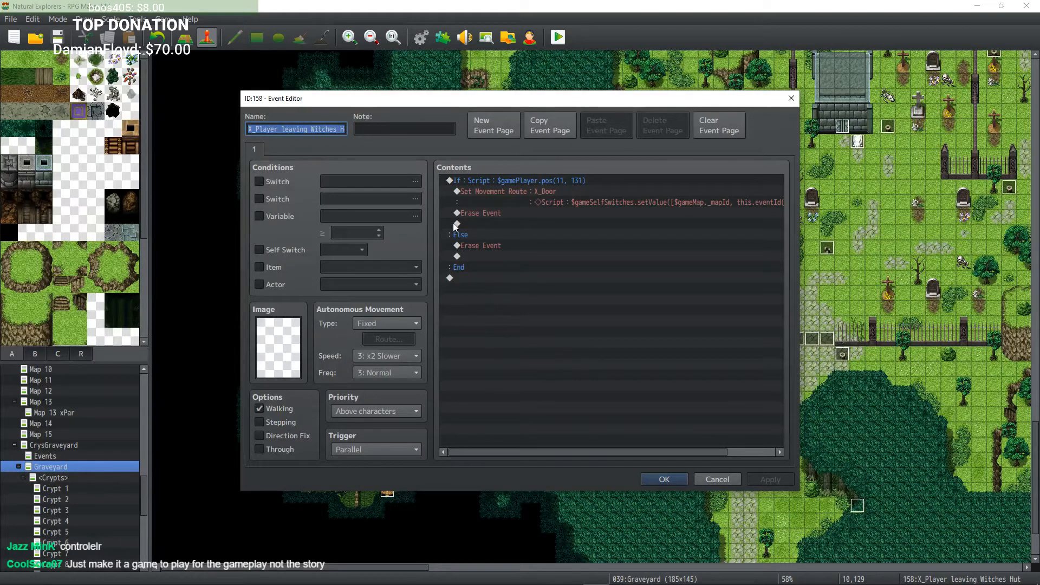
{"action": "left_click", "coordinate": [544, 184]}
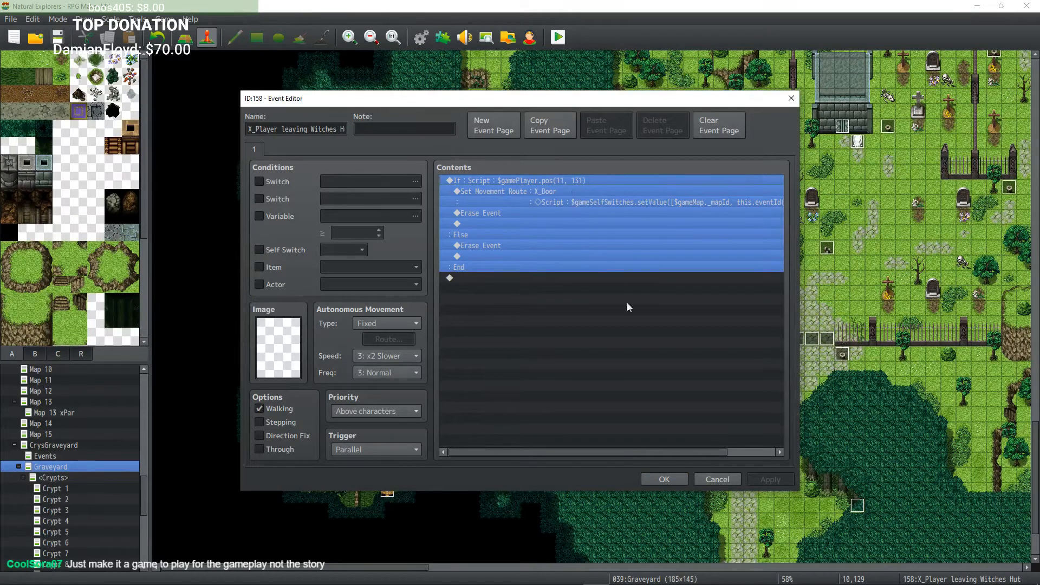
{"action": "left_click", "coordinate": [664, 479]}
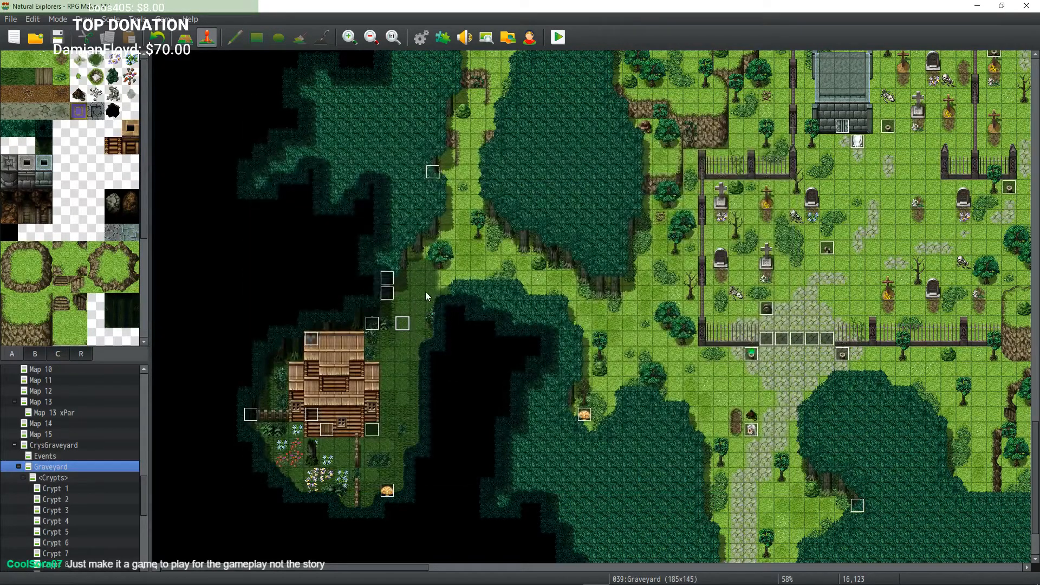
Step: Move the path event to the tile just below the hut's door, then review the X_Door event's second page
{"action": "left_click_drag", "start_coordinate": [402, 323], "coordinate": [329, 445]}
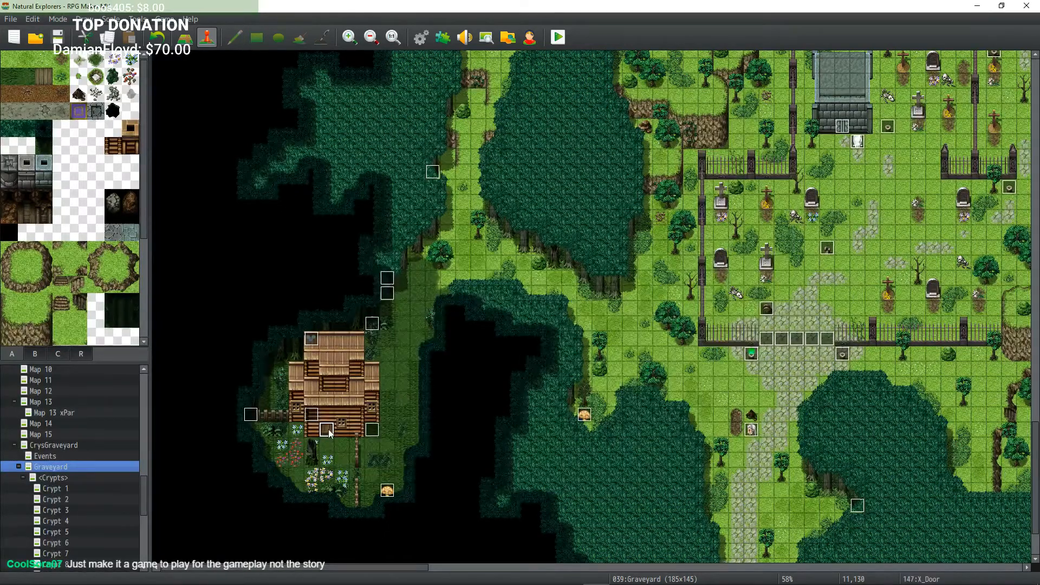
{"action": "double_click", "coordinate": [329, 432]}
{"action": "left_click", "coordinate": [273, 149]}
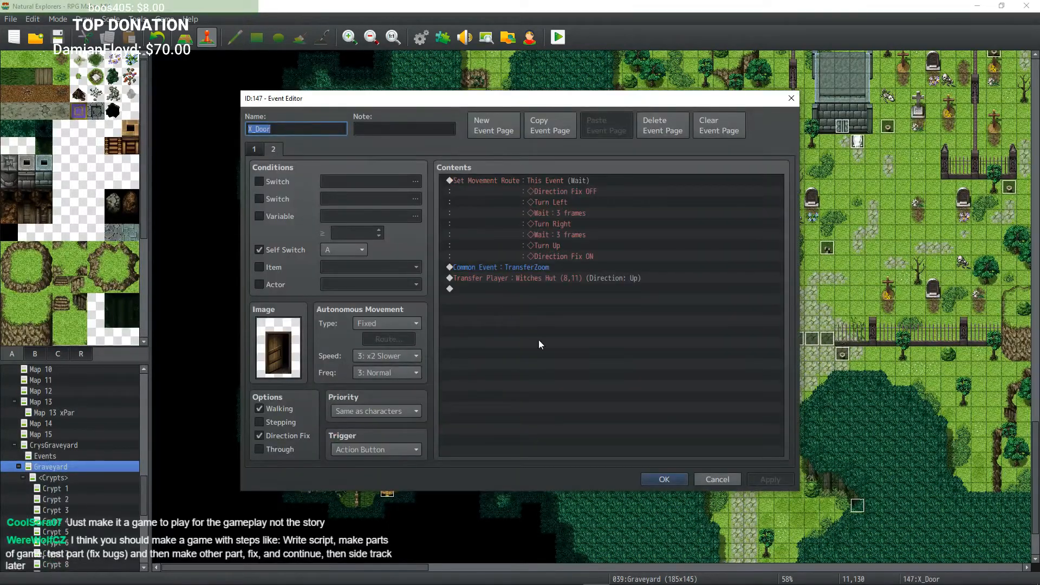
{"action": "left_click", "coordinate": [656, 484]}
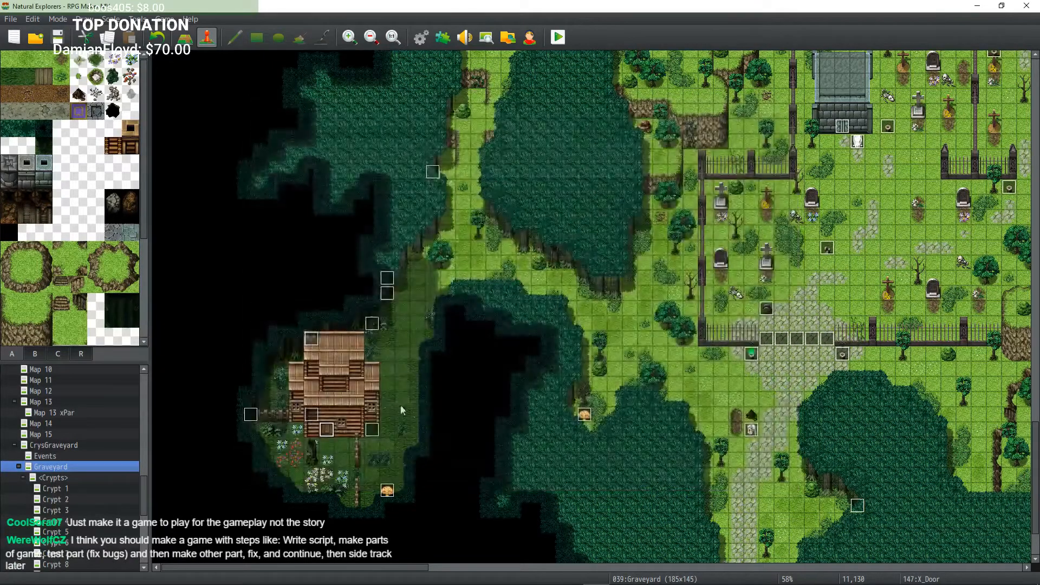
Step: Examine the Set Movement Route command inside the X_Player leaving Witches Hut event
{"action": "double_click", "coordinate": [314, 422]}
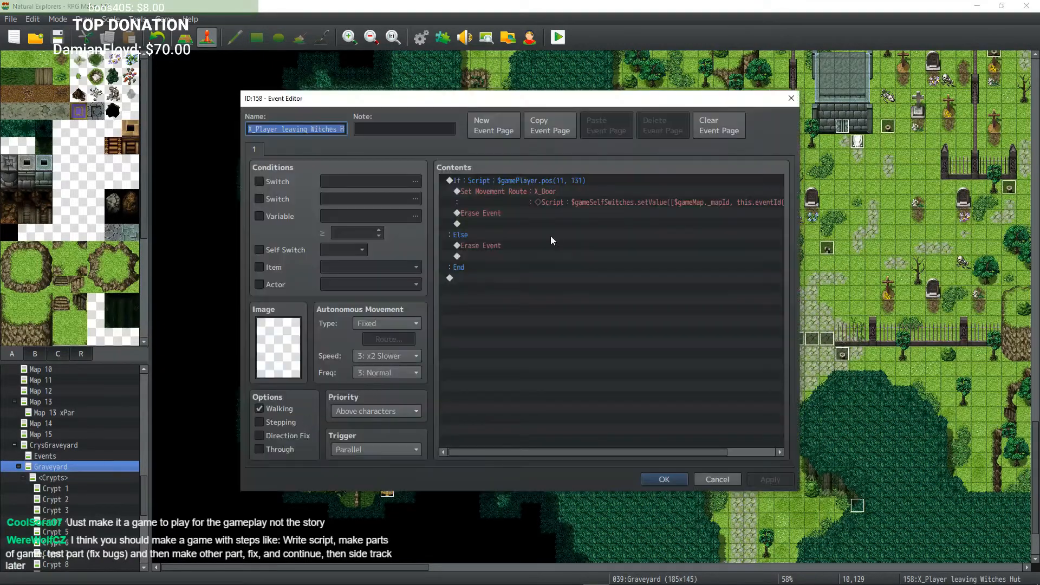
{"action": "left_click", "coordinate": [524, 195]}
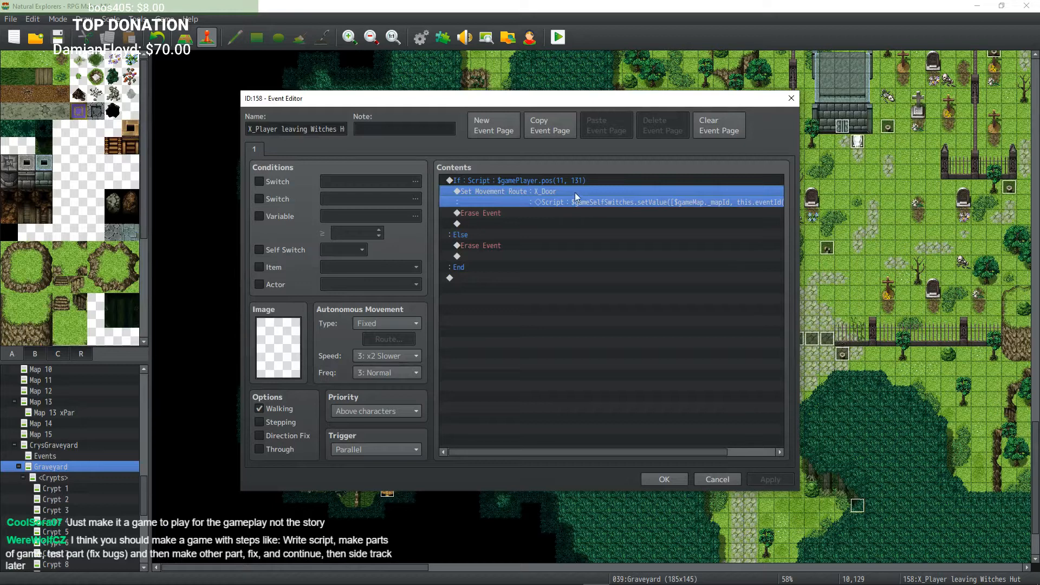
{"action": "left_click_drag", "start_coordinate": [646, 453], "coordinate": [614, 462]}
{"action": "left_click", "coordinate": [666, 479]}
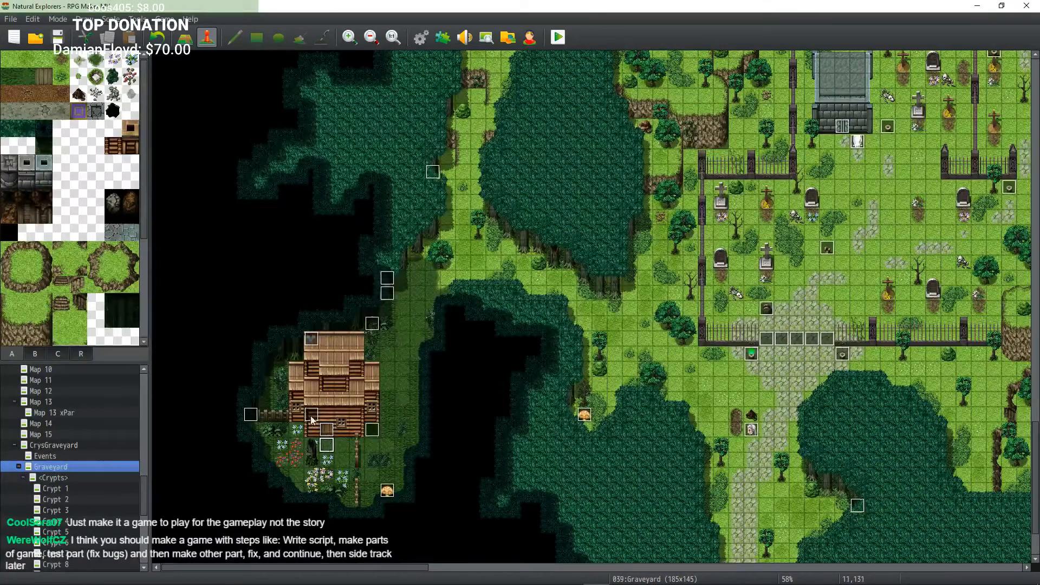
Step: Reopen the tile event west of the hut and the X_Player leaving Witches Hut event to check them
{"action": "double_click", "coordinate": [251, 415]}
{"action": "left_click", "coordinate": [667, 481]}
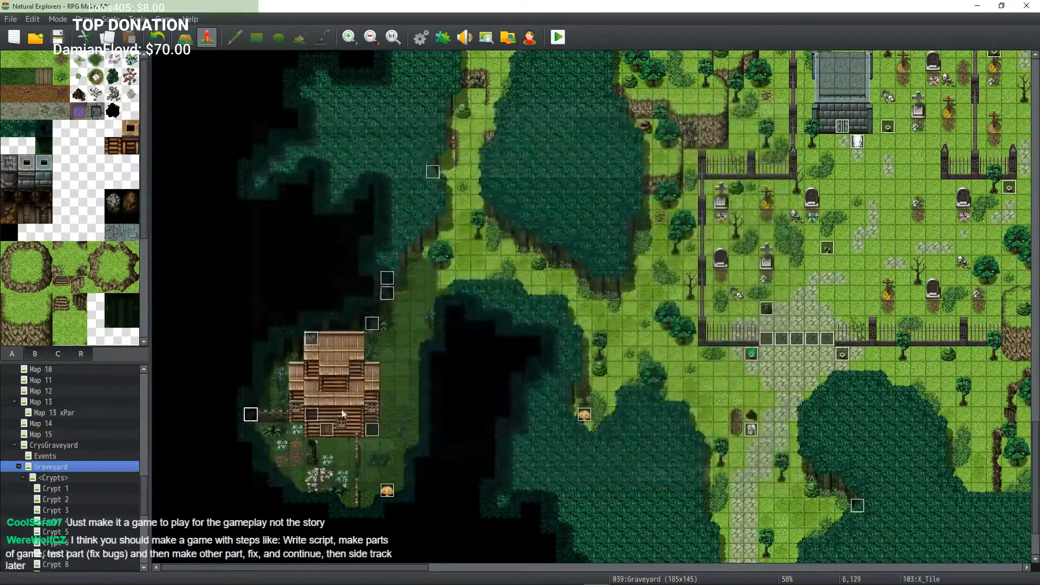
{"action": "double_click", "coordinate": [310, 415]}
{"action": "left_click", "coordinate": [492, 182]}
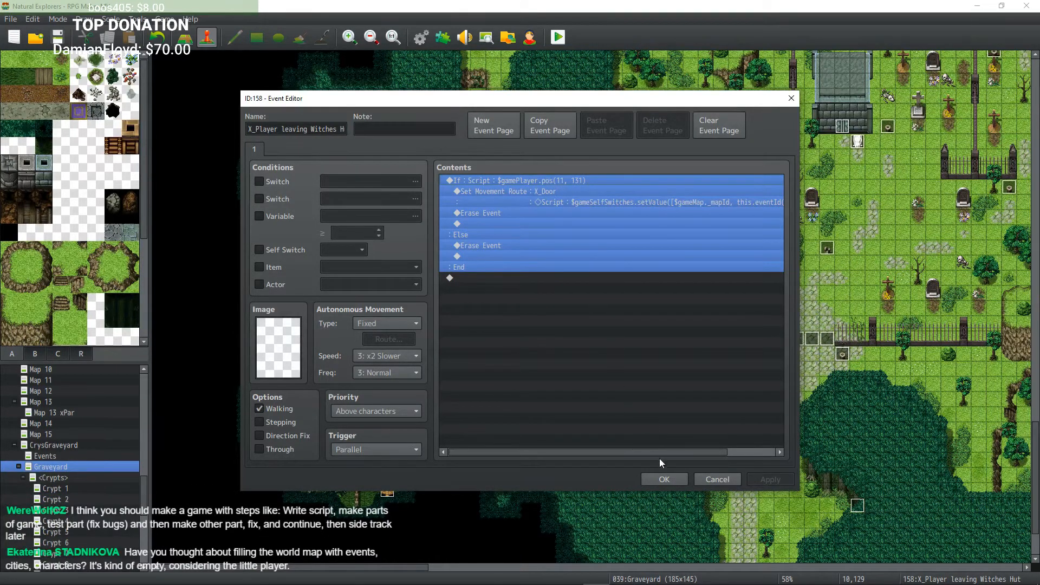
{"action": "left_click", "coordinate": [664, 479]}
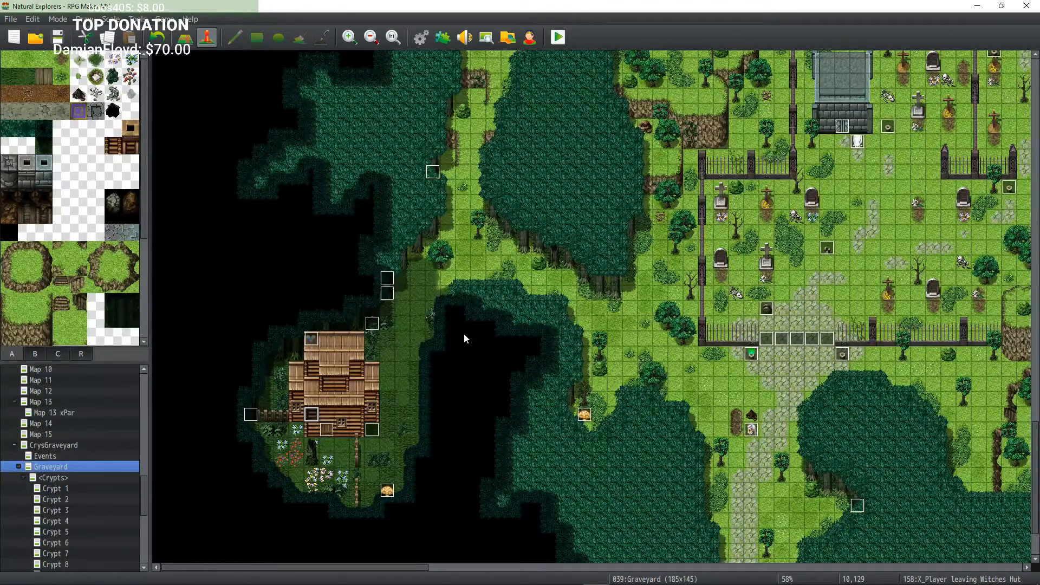
Step: Open the database's common events and read through the Global Controller event's commands
{"action": "left_click", "coordinate": [437, 38]}
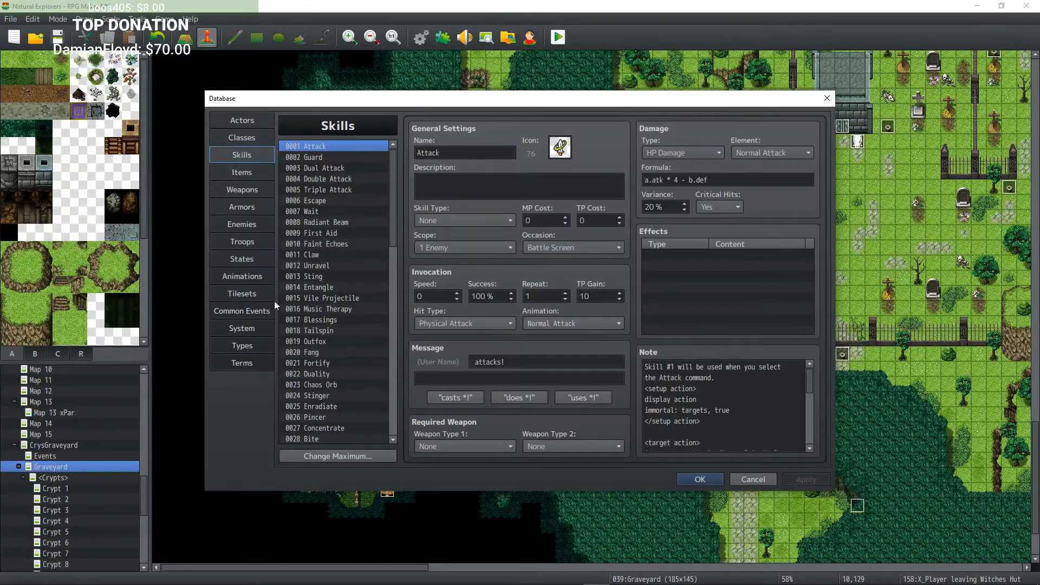
{"action": "left_click", "coordinate": [250, 311]}
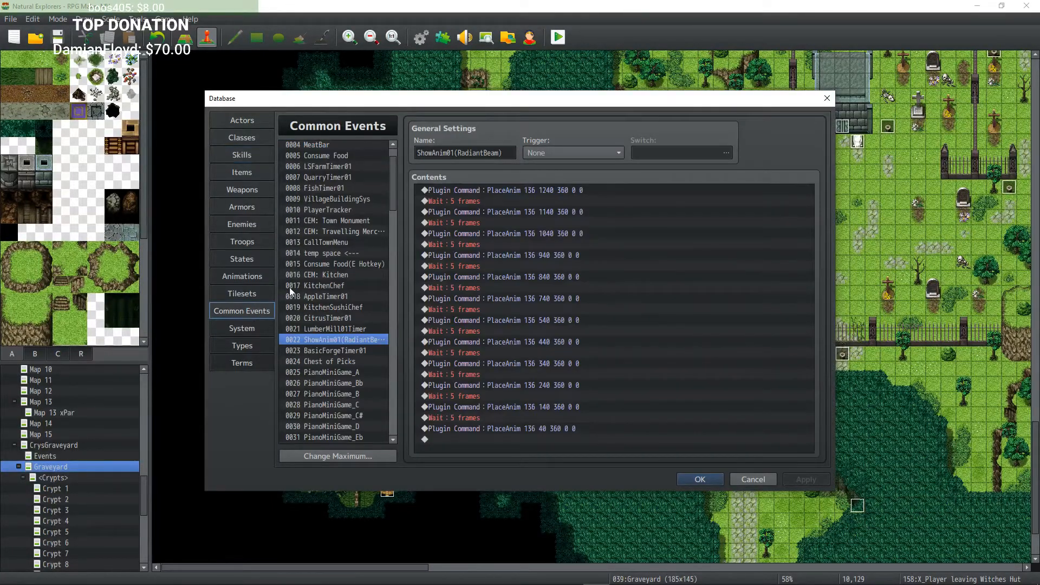
{"action": "scroll", "coordinate": [392, 180], "scroll_direction": "up", "scroll_amount": 1}
{"action": "left_click", "coordinate": [348, 145]}
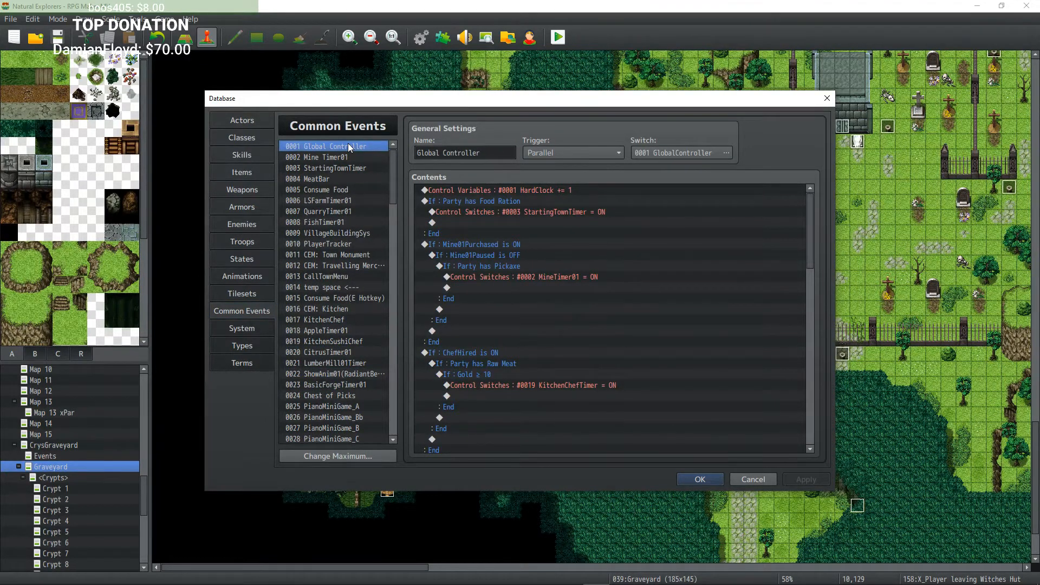
{"action": "scroll", "coordinate": [610, 225], "scroll_direction": "down", "scroll_amount": 1}
{"action": "scroll", "coordinate": [609, 225], "scroll_direction": "up", "scroll_amount": 1}
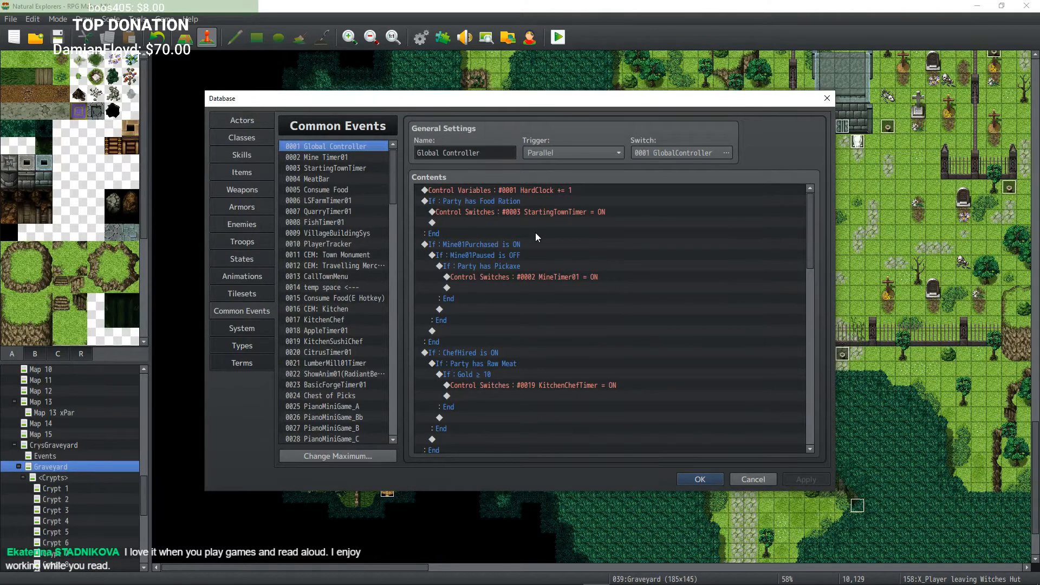
{"action": "scroll", "coordinate": [536, 233], "scroll_direction": "down", "scroll_amount": 5}
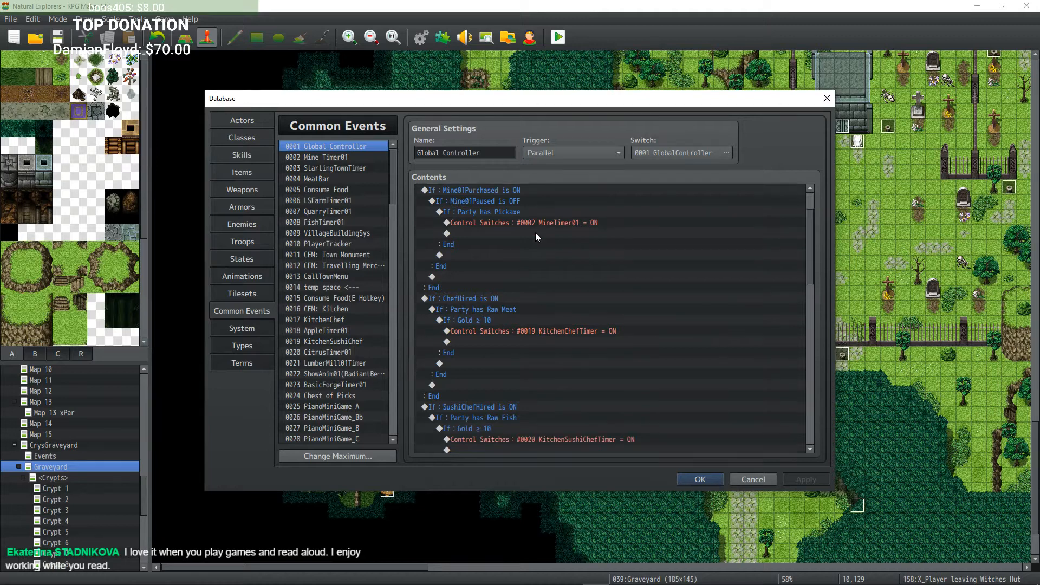
{"action": "scroll", "coordinate": [536, 233], "scroll_direction": "down", "scroll_amount": 8}
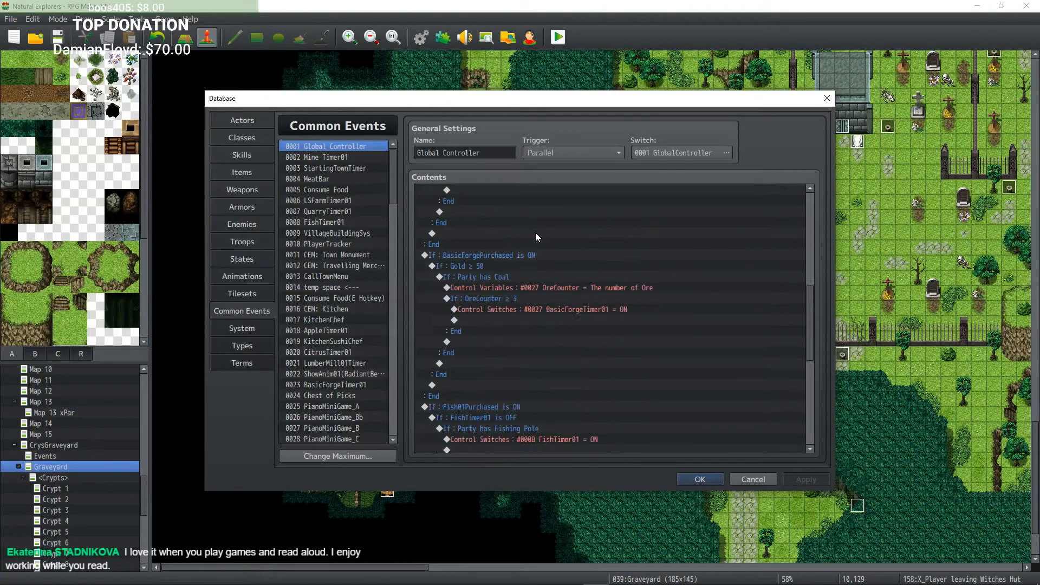
{"action": "scroll", "coordinate": [531, 236], "scroll_direction": "down", "scroll_amount": 2}
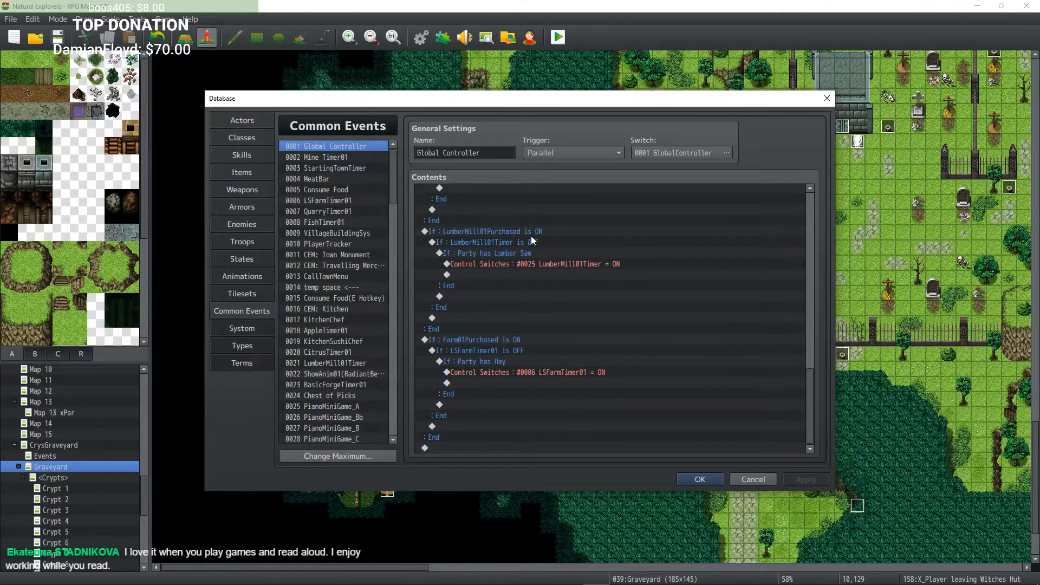
Step: Review the LSFarmTimer01, QuarryTimer01 and FishTimer01 common events
{"action": "left_click", "coordinate": [338, 203]}
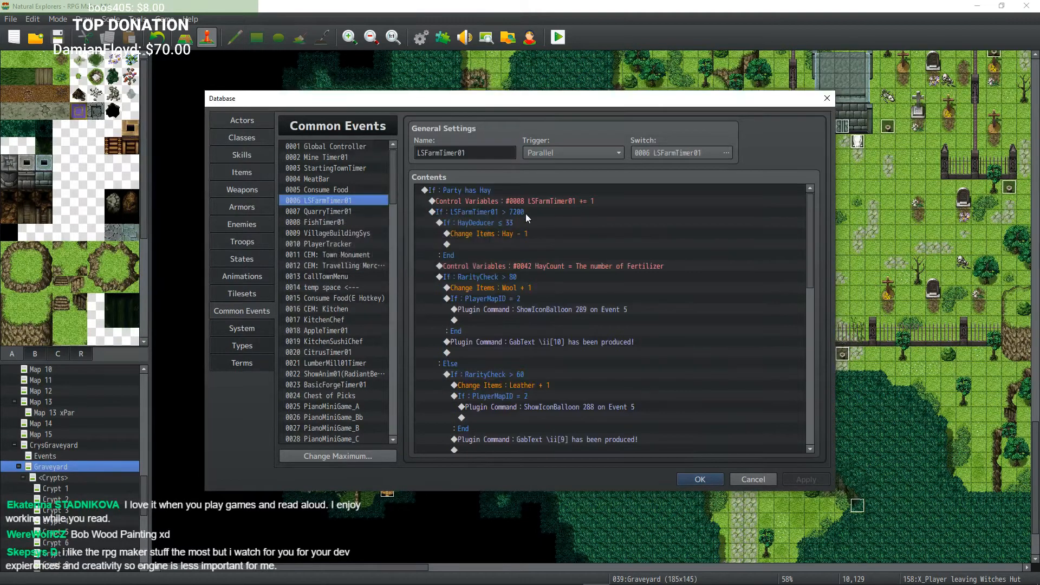
{"action": "scroll", "coordinate": [574, 236], "scroll_direction": "down", "scroll_amount": 9}
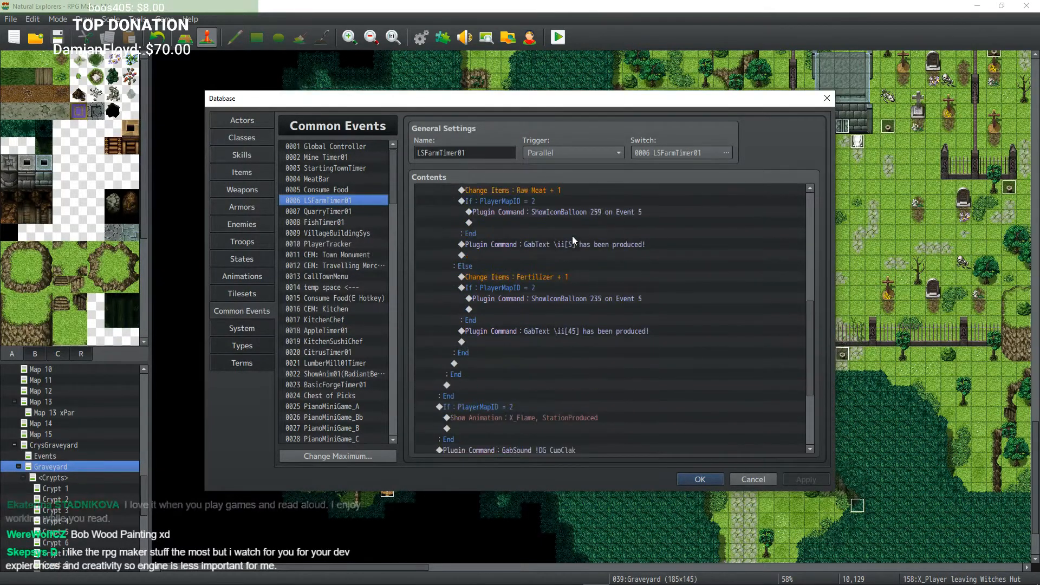
{"action": "scroll", "coordinate": [571, 238], "scroll_direction": "up", "scroll_amount": 7}
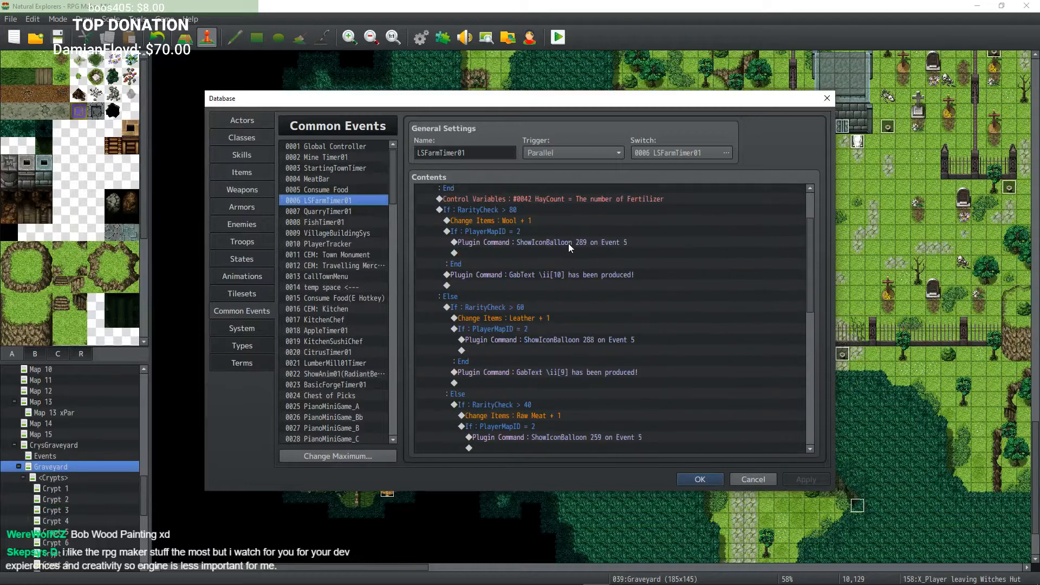
{"action": "scroll", "coordinate": [568, 242], "scroll_direction": "up", "scroll_amount": 2}
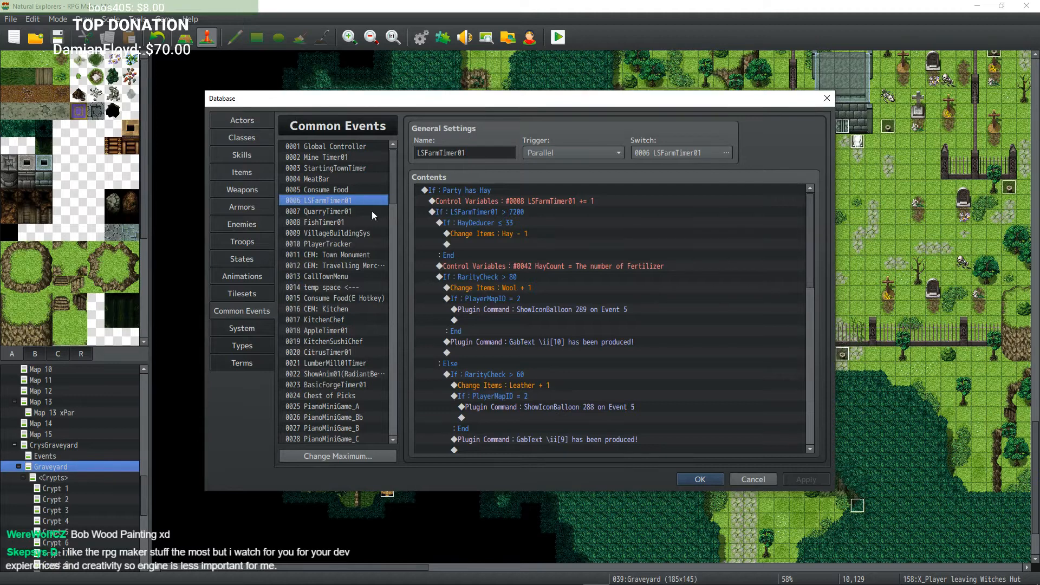
{"action": "left_click", "coordinate": [327, 212]}
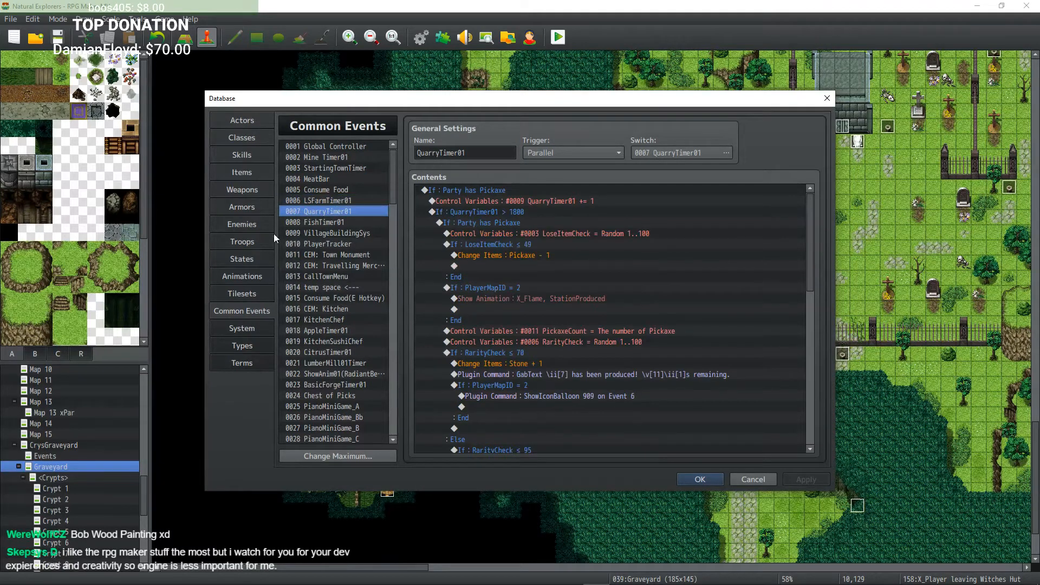
{"action": "left_click", "coordinate": [326, 224]}
{"action": "scroll", "coordinate": [433, 234], "scroll_direction": "down", "scroll_amount": 2}
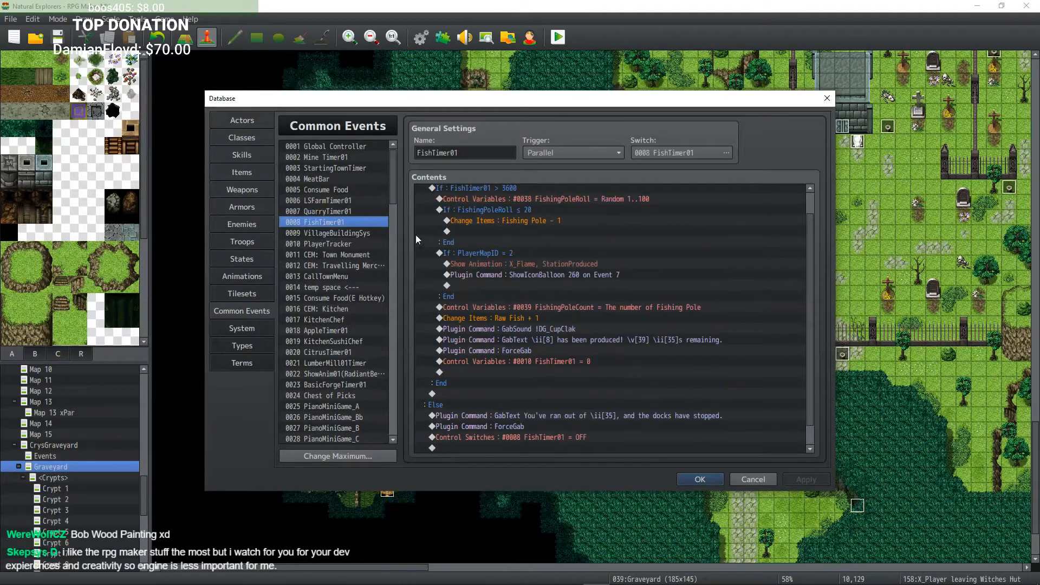
Step: Scroll back through the Global Controller common event's purchase conditions
{"action": "left_click", "coordinate": [349, 145]}
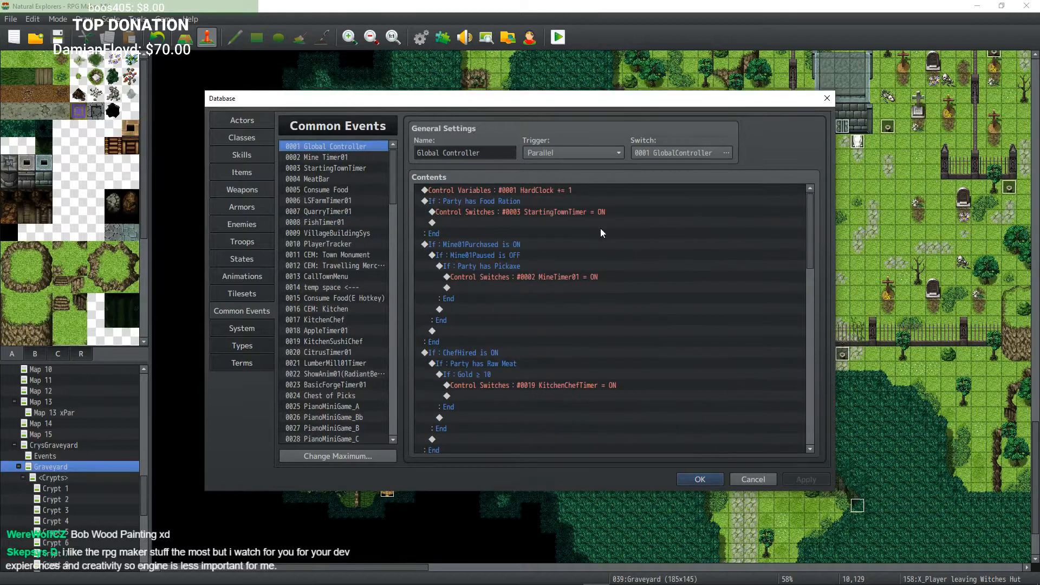
{"action": "scroll", "coordinate": [602, 239], "scroll_direction": "down", "scroll_amount": 5}
{"action": "scroll", "coordinate": [598, 244], "scroll_direction": "down", "scroll_amount": 10}
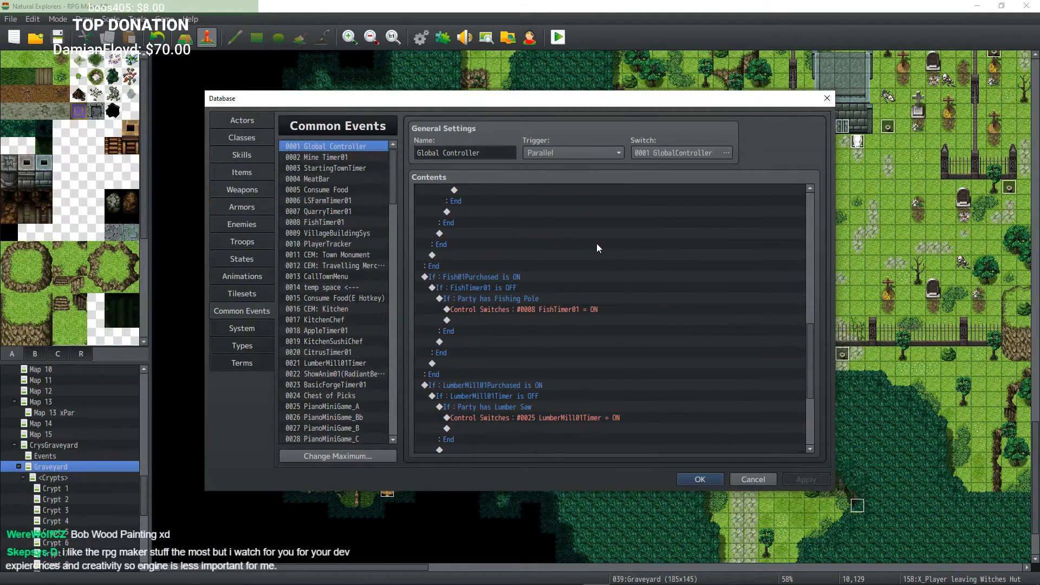
{"action": "scroll", "coordinate": [590, 270], "scroll_direction": "up", "scroll_amount": 10}
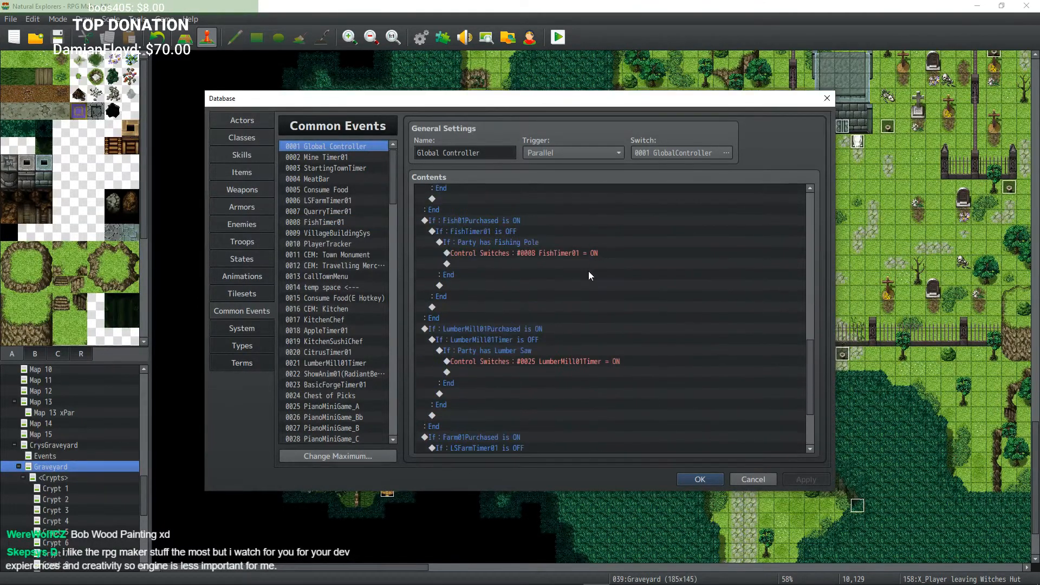
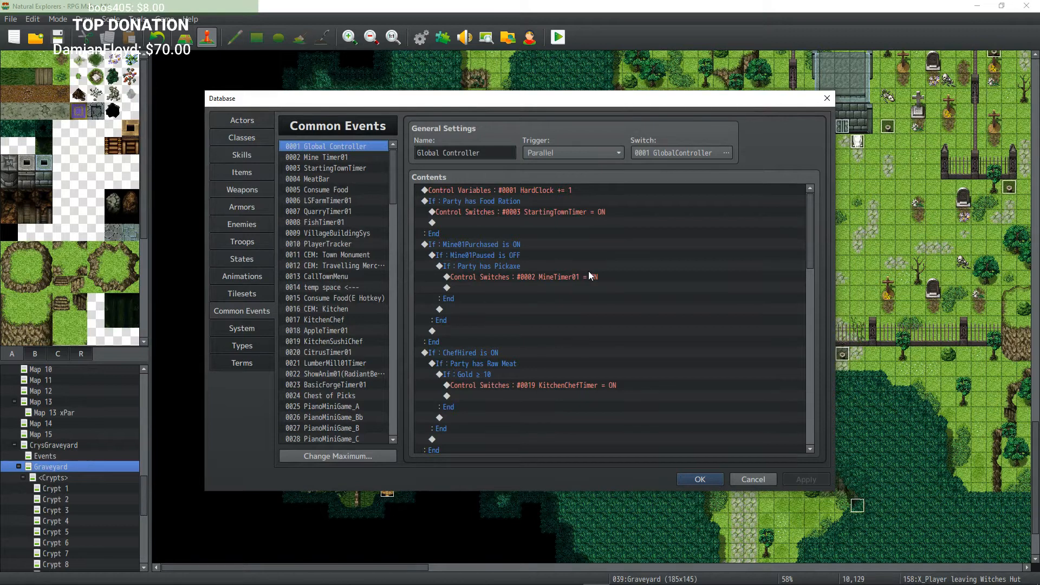
Step: Inspect the PianoMiniGame_A, ShowAnim01(RadiantBeam), 03SeedPlanted and 01SeedPlanted common events
{"action": "scroll", "coordinate": [345, 300], "scroll_direction": "down", "scroll_amount": 6}
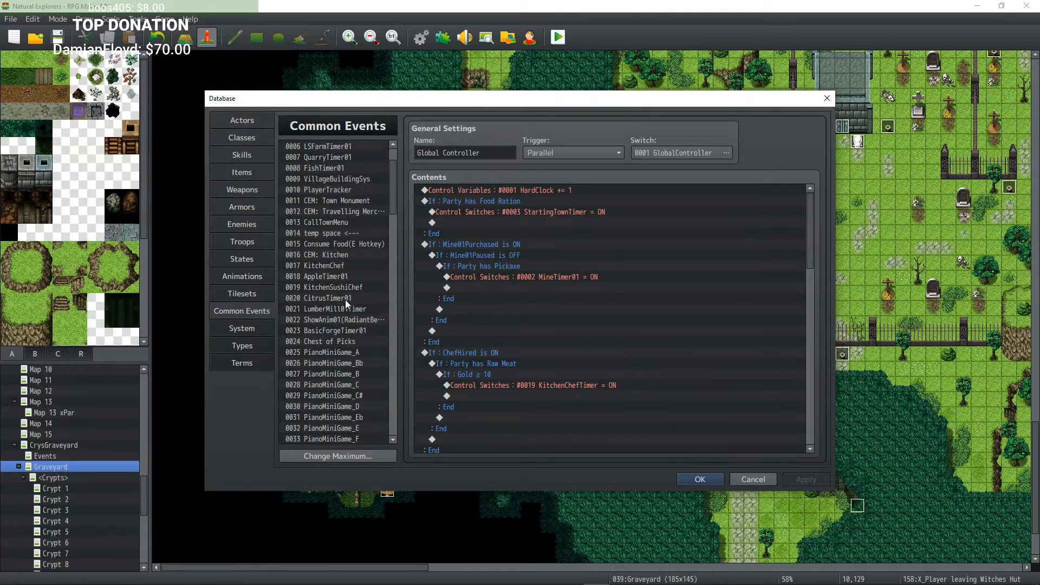
{"action": "scroll", "coordinate": [346, 301], "scroll_direction": "down", "scroll_amount": 1}
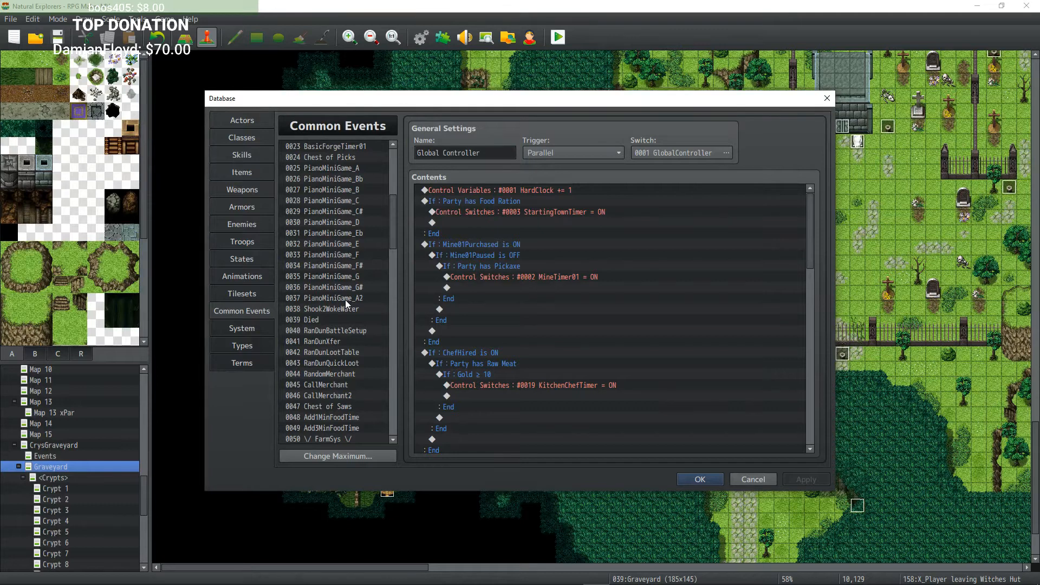
{"action": "left_click", "coordinate": [349, 170]}
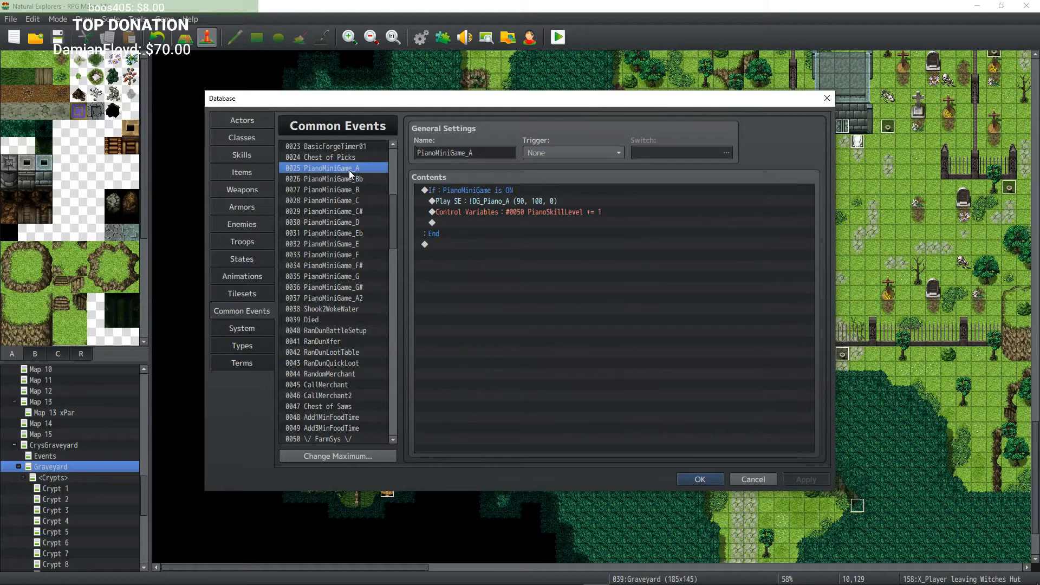
{"action": "scroll", "coordinate": [349, 172], "scroll_direction": "up", "scroll_amount": 1}
{"action": "left_click", "coordinate": [356, 191]}
{"action": "scroll", "coordinate": [355, 193], "scroll_direction": "down", "scroll_amount": 1}
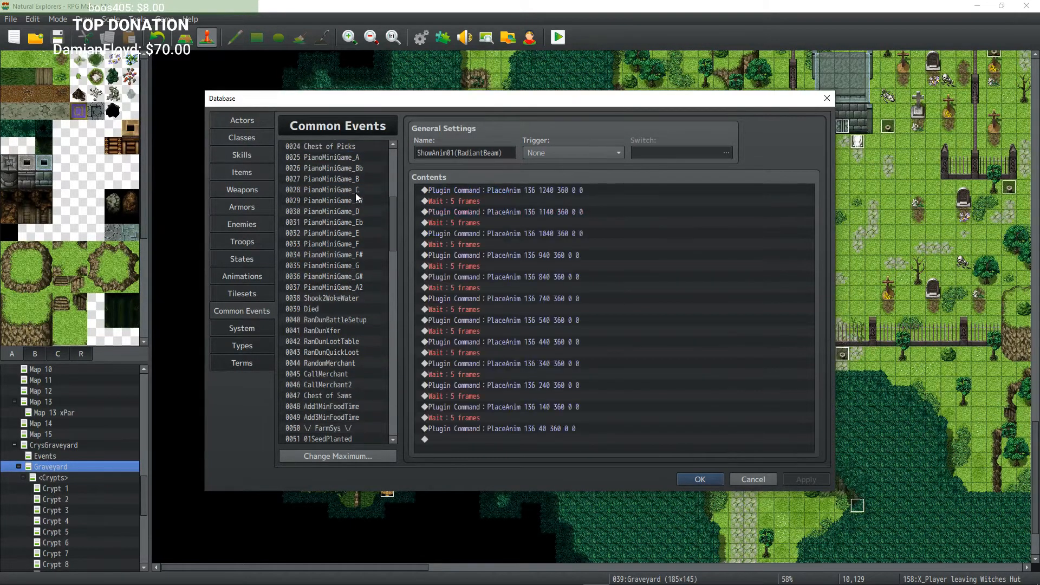
{"action": "left_click", "coordinate": [355, 318]}
{"action": "scroll", "coordinate": [356, 320], "scroll_direction": "down", "scroll_amount": 1}
{"action": "scroll", "coordinate": [355, 317], "scroll_direction": "down", "scroll_amount": 3}
{"action": "left_click", "coordinate": [351, 291]}
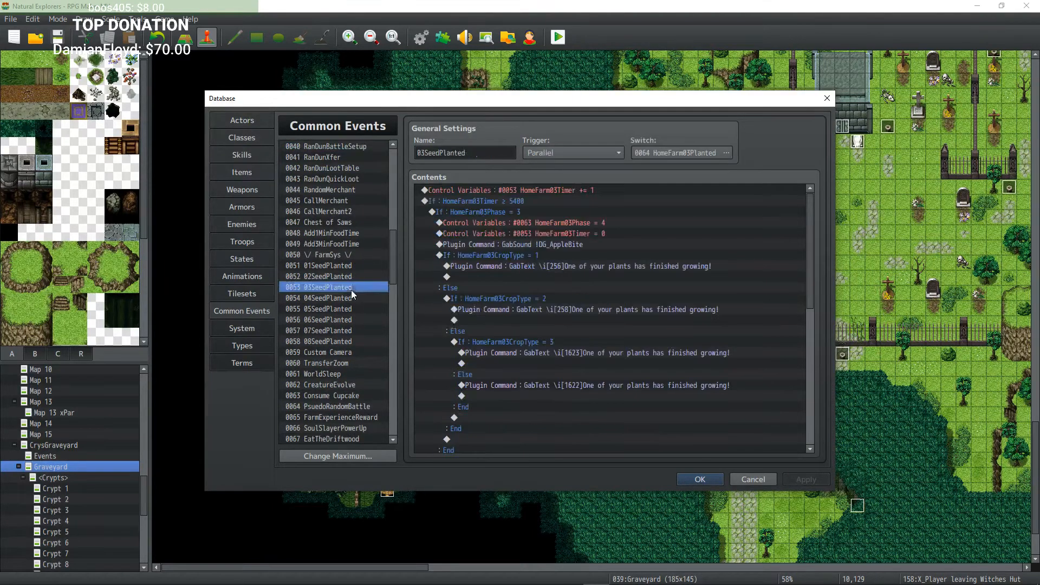
Step: Review the AppleTimer02, AppleTimer03, CitrusTimer02 and Mine Timer02 common events
{"action": "scroll", "coordinate": [350, 272], "scroll_direction": "down", "scroll_amount": 1}
{"action": "scroll", "coordinate": [347, 292], "scroll_direction": "down", "scroll_amount": 2}
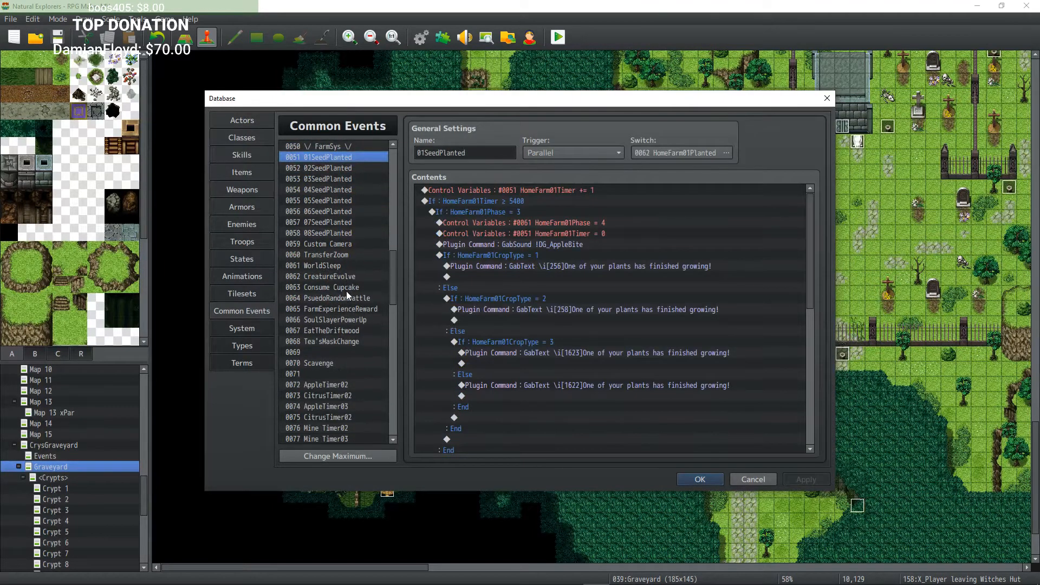
{"action": "scroll", "coordinate": [346, 275], "scroll_direction": "down", "scroll_amount": 2}
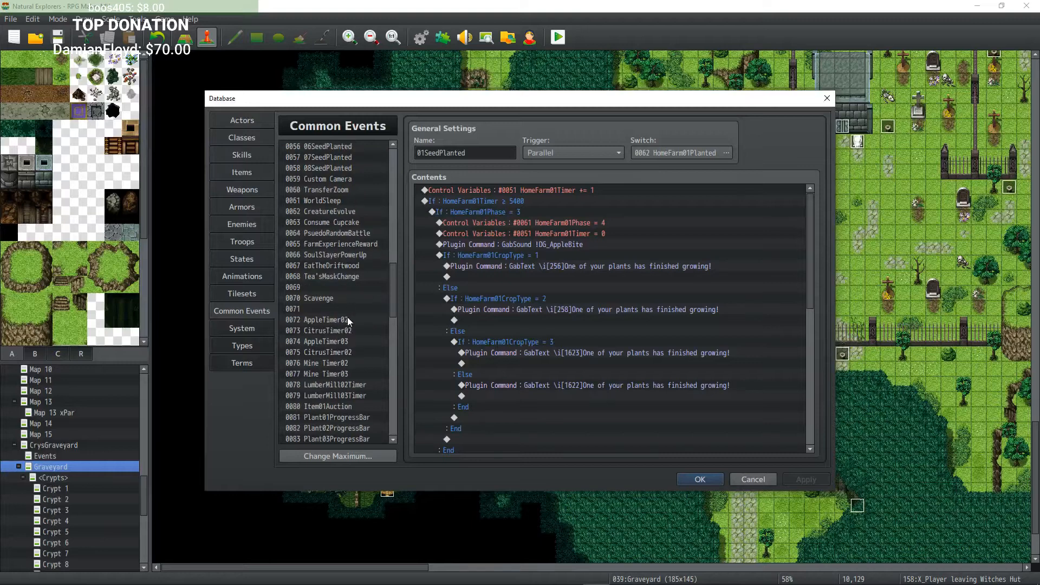
{"action": "left_click", "coordinate": [346, 321]}
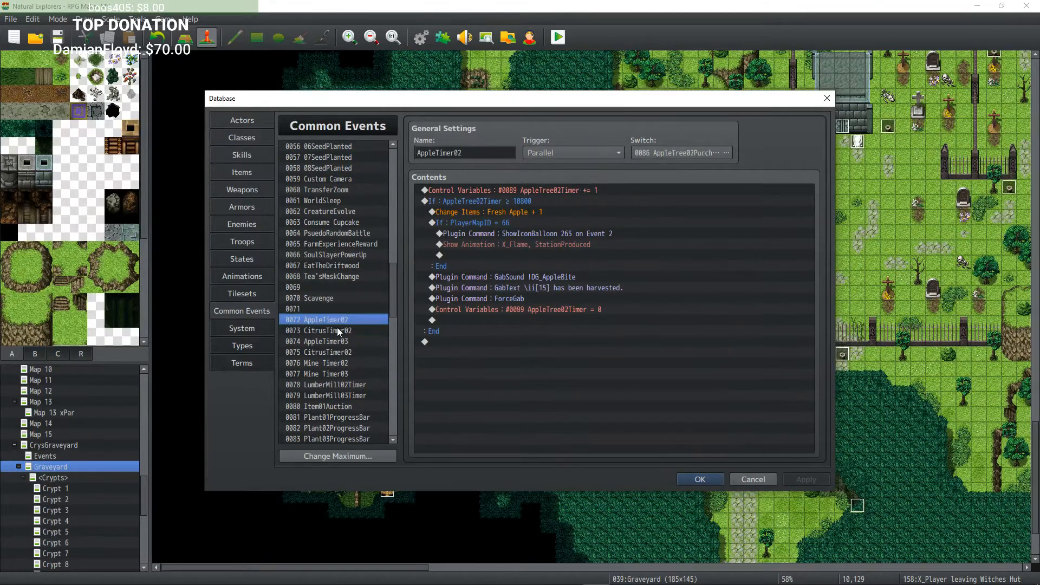
{"action": "left_click", "coordinate": [337, 328]}
{"action": "left_click", "coordinate": [329, 340]}
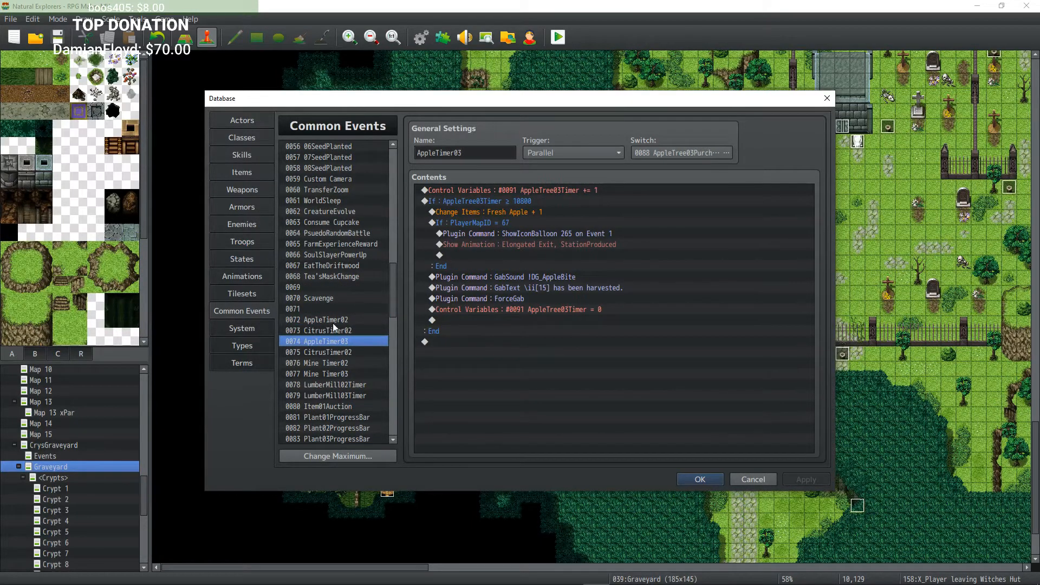
{"action": "left_click", "coordinate": [328, 352]}
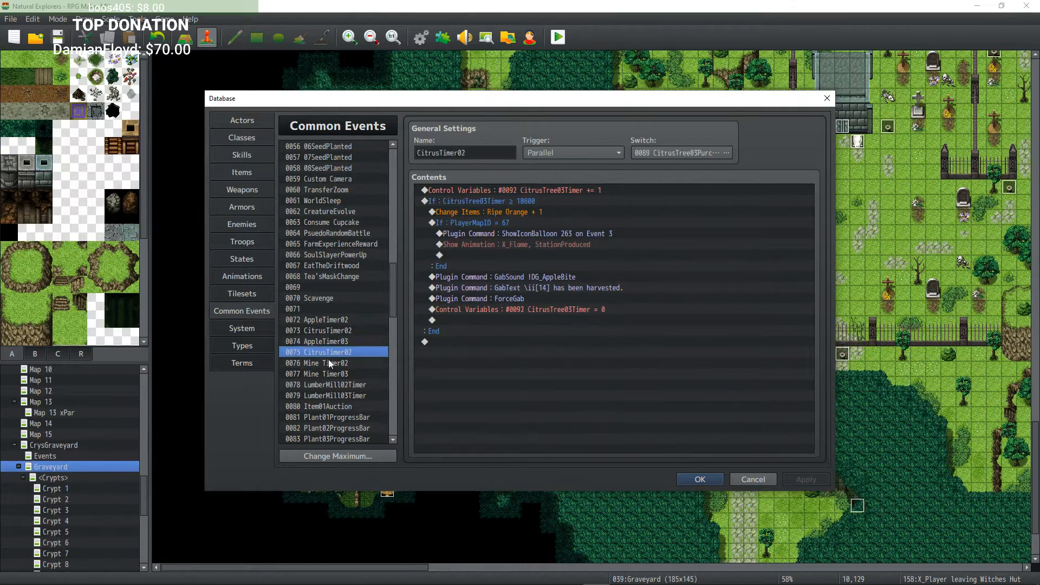
{"action": "left_click", "coordinate": [329, 363]}
{"action": "scroll", "coordinate": [553, 276], "scroll_direction": "down", "scroll_amount": 5}
{"action": "scroll", "coordinate": [373, 347], "scroll_direction": "down", "scroll_amount": 2}
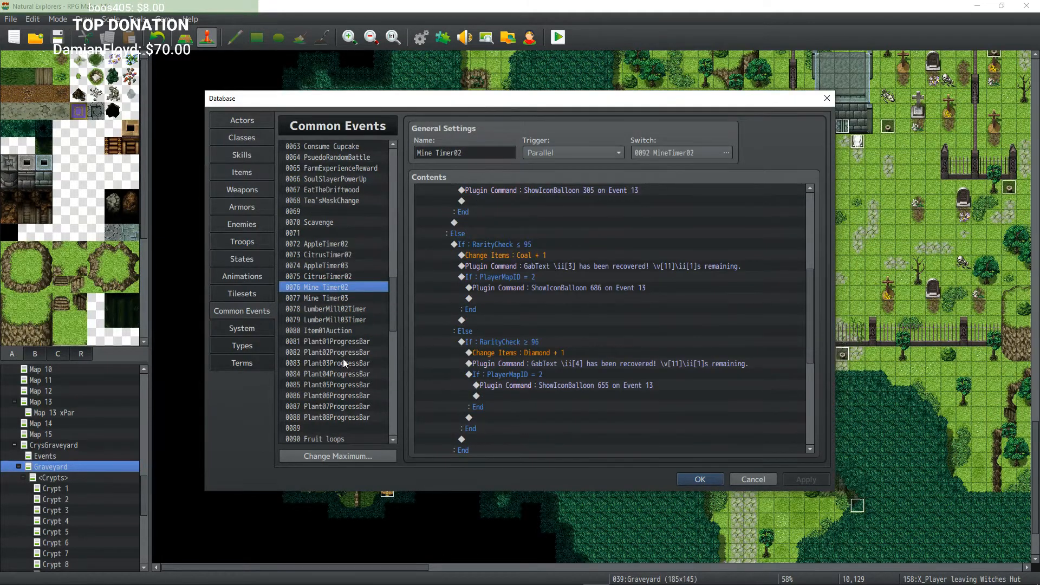
Step: Check the Plant01 through Plant07 ProgressBar common events one after another
{"action": "left_click", "coordinate": [358, 321]}
{"action": "left_click", "coordinate": [347, 351]}
{"action": "left_click", "coordinate": [350, 341]}
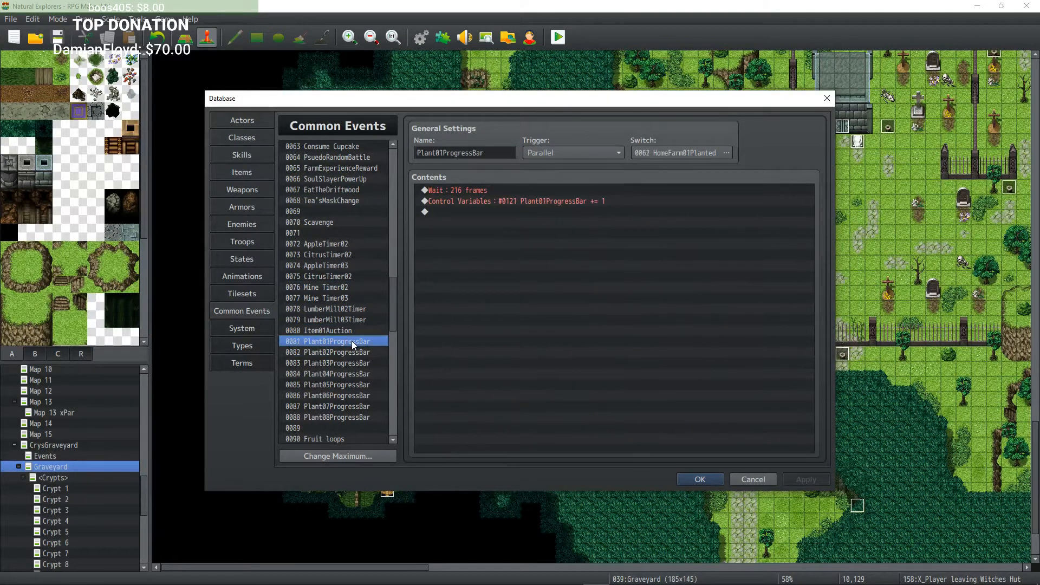
{"action": "scroll", "coordinate": [352, 341], "scroll_direction": "down", "scroll_amount": 1}
{"action": "left_click", "coordinate": [354, 320]}
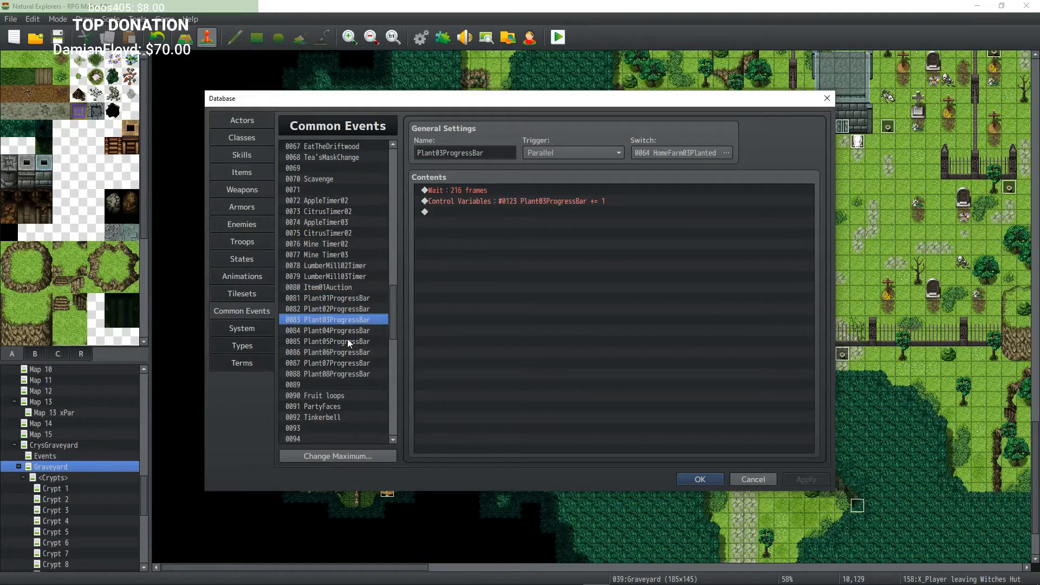
{"action": "left_click", "coordinate": [350, 331]}
{"action": "left_click", "coordinate": [349, 342]}
{"action": "left_click", "coordinate": [349, 352]}
{"action": "left_click", "coordinate": [350, 364]}
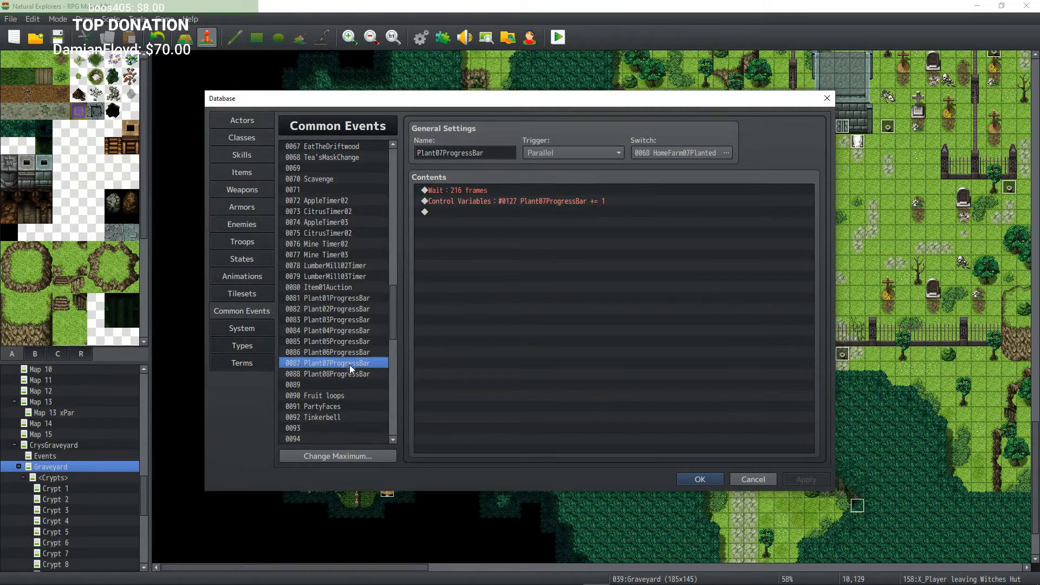
Step: Look over the PartyFaces and Fruit loops common events
{"action": "scroll", "coordinate": [354, 347], "scroll_direction": "down", "scroll_amount": 3}
{"action": "left_click", "coordinate": [334, 288]}
{"action": "left_click", "coordinate": [332, 299]}
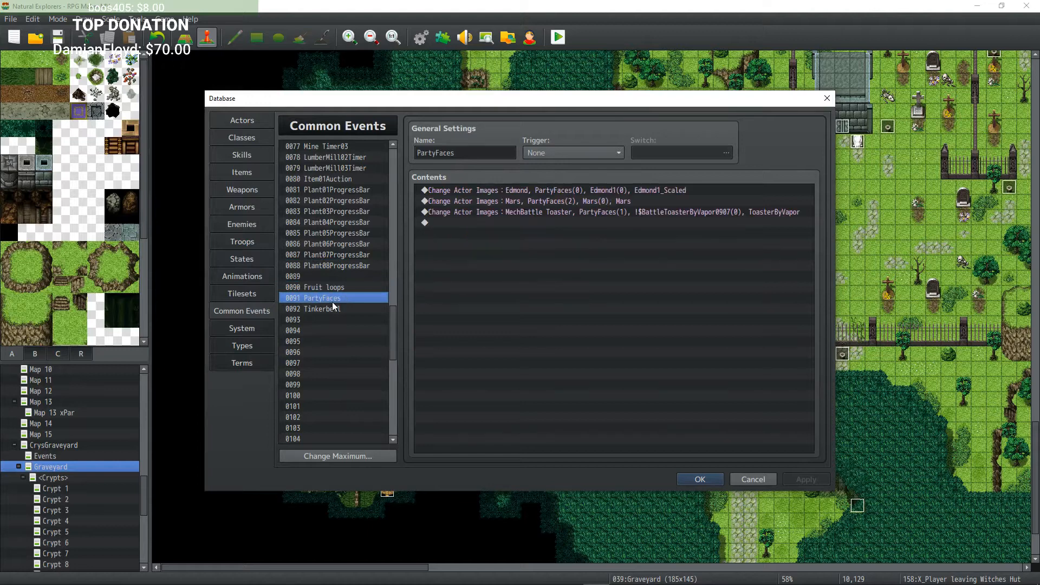
{"action": "left_click", "coordinate": [338, 289]}
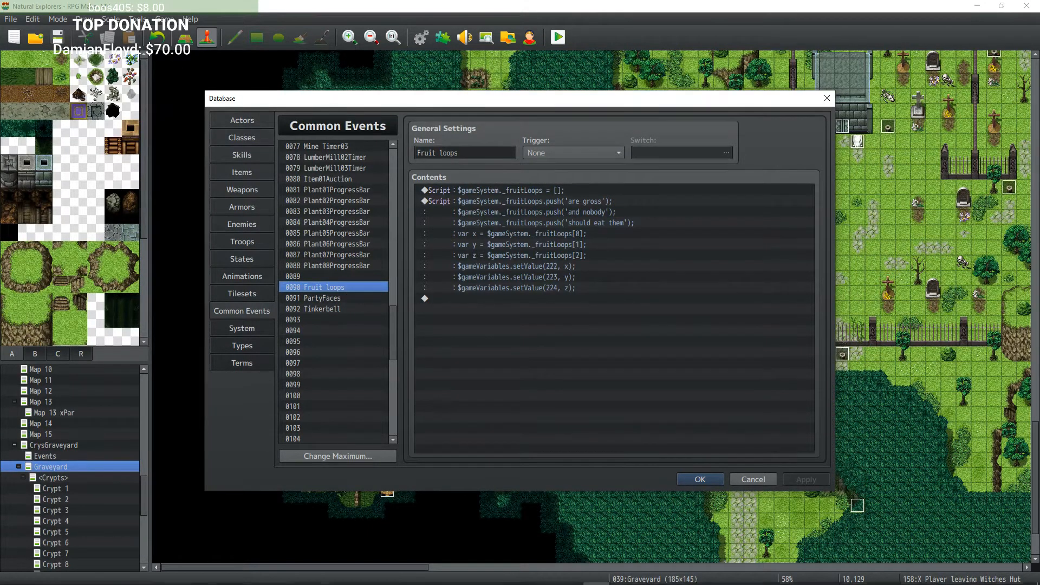
{"action": "mouse_move", "coordinate": [505, 583]}
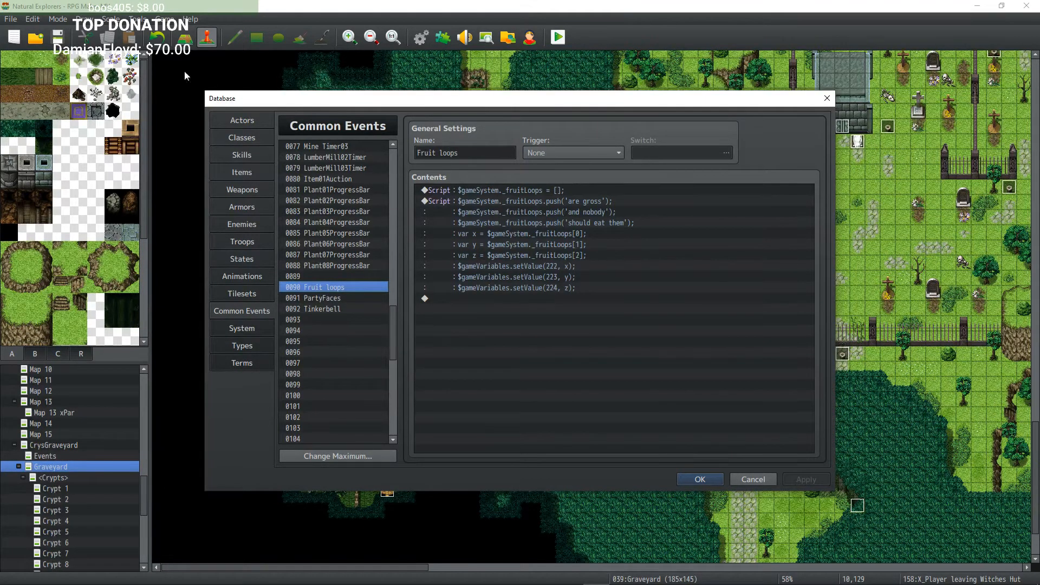
Step: Close the database and survey the Graveyard map around the witch's hut
{"action": "left_click", "coordinate": [706, 476]}
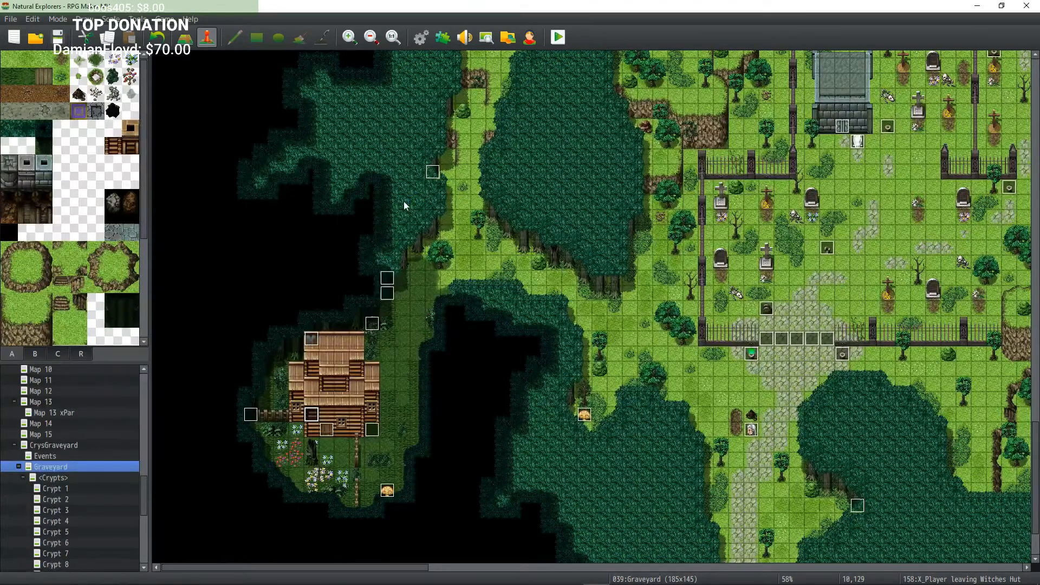
{"action": "scroll", "coordinate": [405, 200], "scroll_direction": "down", "scroll_amount": 2}
{"action": "scroll", "coordinate": [587, 253], "scroll_direction": "up", "scroll_amount": 3}
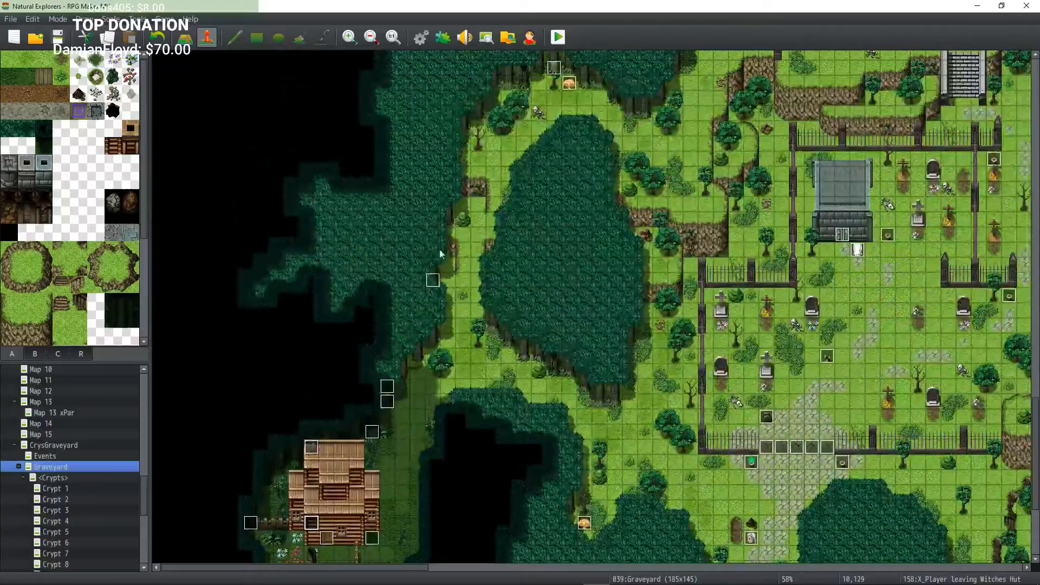
{"action": "middle_click", "coordinate": [516, 204]}
{"action": "middle_click_drag", "start_coordinate": [515, 204], "coordinate": [442, 87]}
{"action": "middle_click_drag", "start_coordinate": [492, 142], "coordinate": [606, 244]}
{"action": "middle_click", "coordinate": [606, 244]}
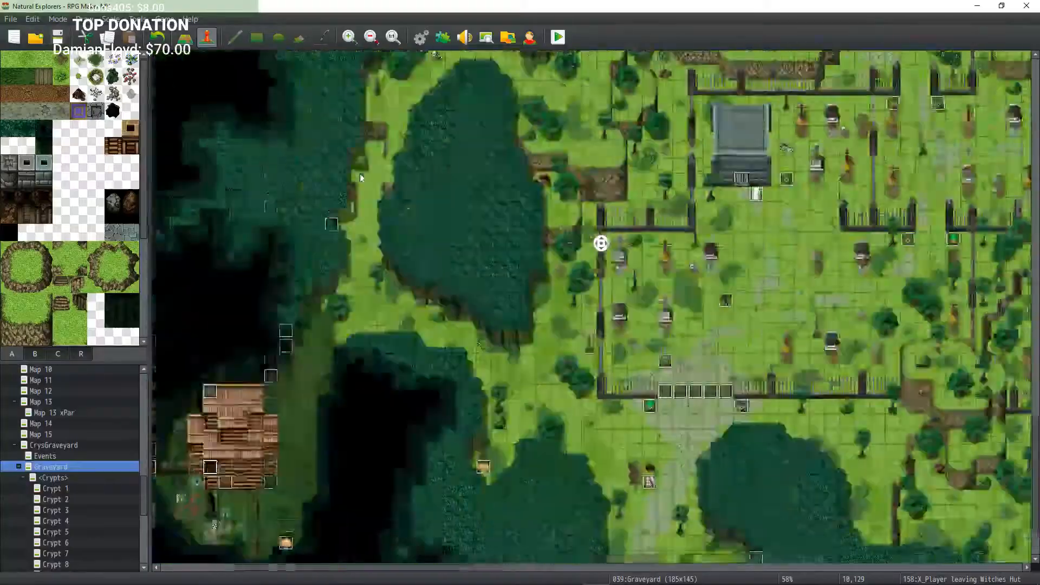
{"action": "middle_click_drag", "start_coordinate": [360, 174], "coordinate": [573, 109]}
{"action": "middle_click_drag", "start_coordinate": [588, 211], "coordinate": [385, 162]}
{"action": "middle_click_drag", "start_coordinate": [496, 233], "coordinate": [564, 314]}
{"action": "middle_click_drag", "start_coordinate": [655, 328], "coordinate": [748, 395]}
{"action": "middle_click_drag", "start_coordinate": [533, 297], "coordinate": [460, 320]}
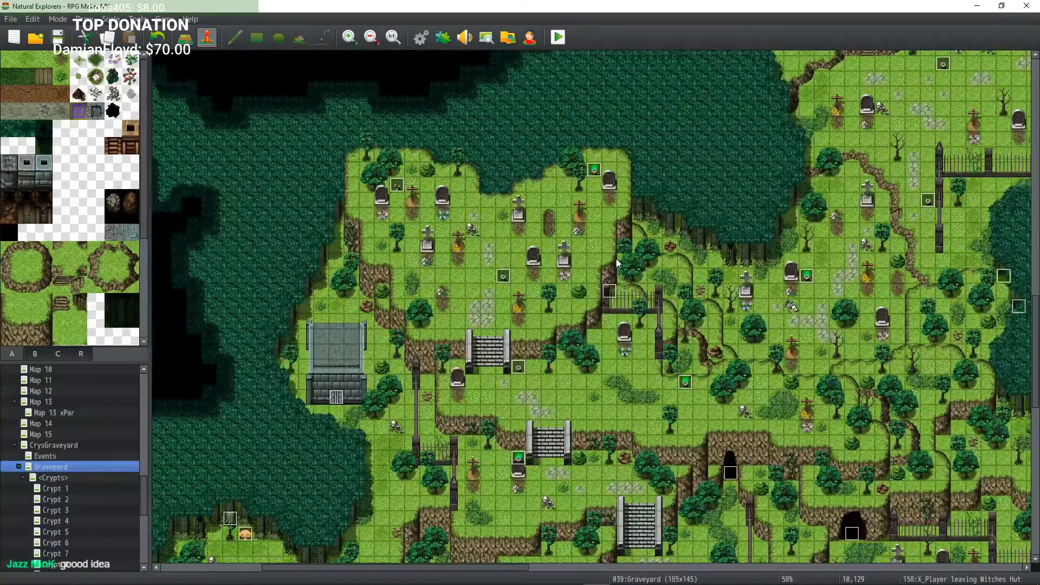
{"action": "middle_click_drag", "start_coordinate": [631, 244], "coordinate": [775, 355]}
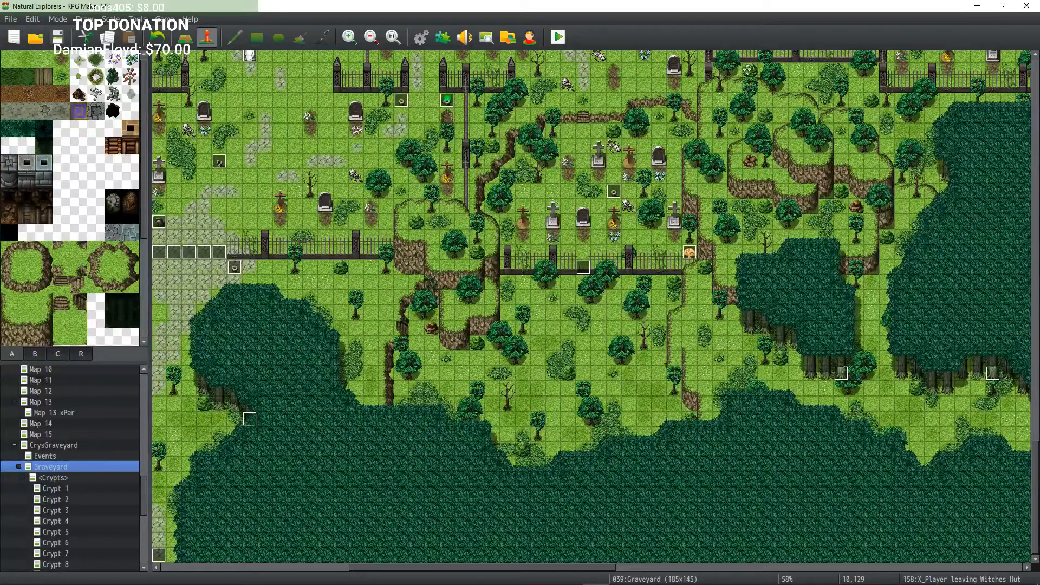
Step: Pan across the Graveyard map to examine the event tiles among the graves and fences
{"action": "middle_click_drag", "start_coordinate": [379, 241], "coordinate": [318, 204]}
{"action": "mouse_move", "coordinate": [433, 284]}
{"action": "middle_mouse_down"}
{"action": "mouse_move", "coordinate": [347, 177]}
{"action": "mouse_move", "coordinate": [474, 141]}
{"action": "mouse_move", "coordinate": [641, 200]}
{"action": "mouse_move", "coordinate": [404, 174]}
{"action": "mouse_move", "coordinate": [326, 277]}
{"action": "mouse_move", "coordinate": [291, 371]}
{"action": "mouse_move", "coordinate": [424, 208]}
{"action": "mouse_move", "coordinate": [596, 332]}
{"action": "mouse_move", "coordinate": [599, 252]}
{"action": "mouse_move", "coordinate": [650, 336]}
{"action": "mouse_move", "coordinate": [472, 383]}
{"action": "mouse_move", "coordinate": [417, 374]}
{"action": "mouse_move", "coordinate": [461, 387]}
{"action": "mouse_move", "coordinate": [270, 358]}
{"action": "mouse_move", "coordinate": [394, 394]}
{"action": "mouse_move", "coordinate": [295, 304]}
{"action": "mouse_move", "coordinate": [369, 200]}
{"action": "mouse_move", "coordinate": [560, 217]}
{"action": "mouse_move", "coordinate": [390, 260]}
{"action": "mouse_move", "coordinate": [304, 292]}
{"action": "mouse_move", "coordinate": [271, 318]}
{"action": "mouse_move", "coordinate": [349, 131]}
{"action": "mouse_move", "coordinate": [412, 109]}
{"action": "mouse_move", "coordinate": [488, 109]}
{"action": "mouse_move", "coordinate": [494, 177]}
{"action": "middle_mouse_up"}
{"action": "mouse_move", "coordinate": [506, 244]}
{"action": "middle_mouse_down"}
{"action": "mouse_move", "coordinate": [560, 282]}
{"action": "mouse_move", "coordinate": [641, 289]}
{"action": "mouse_move", "coordinate": [653, 260]}
{"action": "mouse_move", "coordinate": [725, 214]}
{"action": "mouse_move", "coordinate": [597, 389]}
{"action": "middle_mouse_up"}
{"action": "mouse_move", "coordinate": [469, 327]}
{"action": "middle_mouse_down"}
{"action": "mouse_move", "coordinate": [460, 202]}
{"action": "mouse_move", "coordinate": [672, 217]}
{"action": "mouse_move", "coordinate": [685, 267]}
{"action": "mouse_move", "coordinate": [779, 329]}
{"action": "mouse_move", "coordinate": [529, 260]}
{"action": "middle_mouse_up"}
{"action": "mouse_move", "coordinate": [771, 333]}
{"action": "middle_mouse_down"}
{"action": "mouse_move", "coordinate": [705, 144]}
{"action": "mouse_move", "coordinate": [516, 174]}
{"action": "mouse_move", "coordinate": [496, 303]}
{"action": "mouse_move", "coordinate": [439, 325]}
{"action": "mouse_move", "coordinate": [453, 349]}
{"action": "mouse_move", "coordinate": [675, 201]}
{"action": "mouse_move", "coordinate": [745, 120]}
{"action": "mouse_move", "coordinate": [748, 99]}
{"action": "mouse_move", "coordinate": [388, 96]}
{"action": "mouse_move", "coordinate": [316, 118]}
{"action": "mouse_move", "coordinate": [567, 298]}
{"action": "mouse_move", "coordinate": [830, 419]}
{"action": "mouse_move", "coordinate": [689, 121]}
{"action": "middle_mouse_up"}
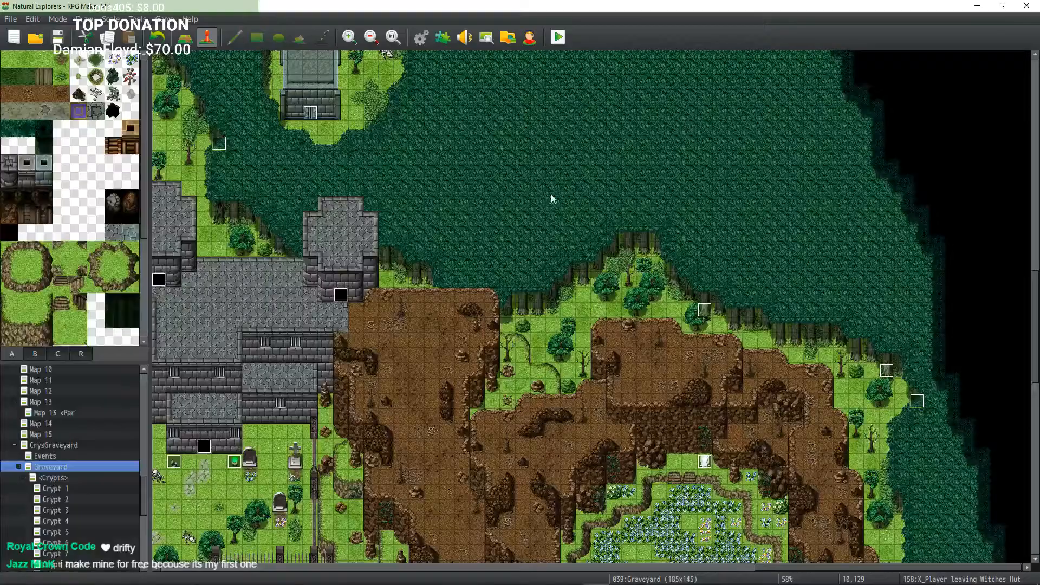
{"action": "mouse_move", "coordinate": [551, 196]}
{"action": "middle_mouse_down"}
{"action": "mouse_move", "coordinate": [444, 178]}
{"action": "mouse_move", "coordinate": [504, 228]}
{"action": "mouse_move", "coordinate": [466, 244]}
{"action": "mouse_move", "coordinate": [399, 168]}
{"action": "mouse_move", "coordinate": [375, 279]}
{"action": "mouse_move", "coordinate": [496, 105]}
{"action": "mouse_move", "coordinate": [521, 129]}
{"action": "mouse_move", "coordinate": [519, 241]}
{"action": "middle_mouse_up"}
{"action": "mouse_move", "coordinate": [520, 245]}
{"action": "middle_mouse_down"}
{"action": "mouse_move", "coordinate": [610, 214]}
{"action": "mouse_move", "coordinate": [679, 330]}
{"action": "mouse_move", "coordinate": [639, 347]}
{"action": "middle_mouse_up"}
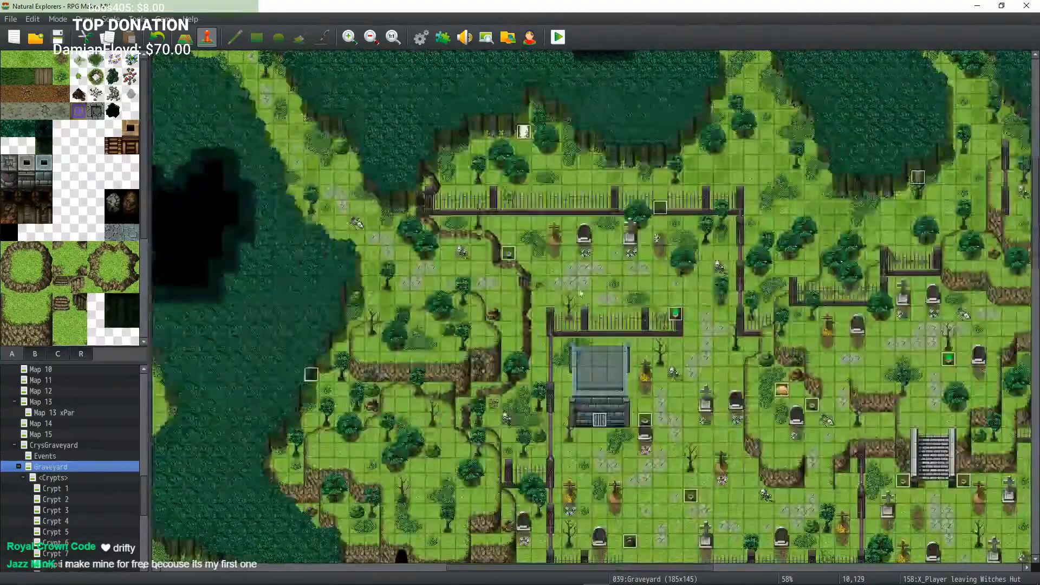
{"action": "middle_click_drag", "start_coordinate": [578, 288], "coordinate": [642, 315]}
{"action": "mouse_move", "coordinate": [645, 302]}
{"action": "middle_mouse_down"}
{"action": "mouse_move", "coordinate": [684, 308]}
{"action": "mouse_move", "coordinate": [653, 299]}
{"action": "mouse_move", "coordinate": [502, 404]}
{"action": "mouse_move", "coordinate": [542, 369]}
{"action": "middle_mouse_up"}
{"action": "mouse_move", "coordinate": [603, 311]}
{"action": "middle_mouse_down"}
{"action": "mouse_move", "coordinate": [588, 341]}
{"action": "mouse_move", "coordinate": [516, 394]}
{"action": "middle_mouse_up"}
{"action": "mouse_move", "coordinate": [528, 330]}
{"action": "middle_mouse_down"}
{"action": "mouse_move", "coordinate": [441, 315]}
{"action": "mouse_move", "coordinate": [348, 401]}
{"action": "mouse_move", "coordinate": [607, 373]}
{"action": "mouse_move", "coordinate": [669, 319]}
{"action": "mouse_move", "coordinate": [650, 304]}
{"action": "middle_mouse_up"}
{"action": "mouse_move", "coordinate": [606, 282]}
{"action": "middle_mouse_down"}
{"action": "mouse_move", "coordinate": [616, 332]}
{"action": "mouse_move", "coordinate": [482, 318]}
{"action": "mouse_move", "coordinate": [438, 294]}
{"action": "middle_mouse_up"}
{"action": "mouse_move", "coordinate": [600, 265]}
{"action": "middle_mouse_down"}
{"action": "mouse_move", "coordinate": [462, 239]}
{"action": "mouse_move", "coordinate": [474, 187]}
{"action": "middle_mouse_up"}
{"action": "mouse_move", "coordinate": [602, 237]}
{"action": "middle_mouse_down"}
{"action": "mouse_move", "coordinate": [571, 169]}
{"action": "mouse_move", "coordinate": [700, 148]}
{"action": "mouse_move", "coordinate": [869, 284]}
{"action": "mouse_move", "coordinate": [624, 380]}
{"action": "mouse_move", "coordinate": [486, 402]}
{"action": "middle_mouse_up"}
{"action": "mouse_move", "coordinate": [600, 278]}
{"action": "middle_mouse_down"}
{"action": "mouse_move", "coordinate": [482, 349]}
{"action": "mouse_move", "coordinate": [624, 426]}
{"action": "mouse_move", "coordinate": [622, 357]}
{"action": "mouse_move", "coordinate": [632, 447]}
{"action": "mouse_move", "coordinate": [628, 415]}
{"action": "mouse_move", "coordinate": [653, 349]}
{"action": "mouse_move", "coordinate": [672, 336]}
{"action": "middle_mouse_up"}
{"action": "mouse_move", "coordinate": [671, 336]}
{"action": "middle_mouse_down"}
{"action": "mouse_move", "coordinate": [688, 241]}
{"action": "mouse_move", "coordinate": [718, 199]}
{"action": "middle_mouse_up"}
{"action": "mouse_move", "coordinate": [721, 197]}
{"action": "middle_mouse_down"}
{"action": "mouse_move", "coordinate": [506, 216]}
{"action": "mouse_move", "coordinate": [435, 160]}
{"action": "middle_mouse_up"}
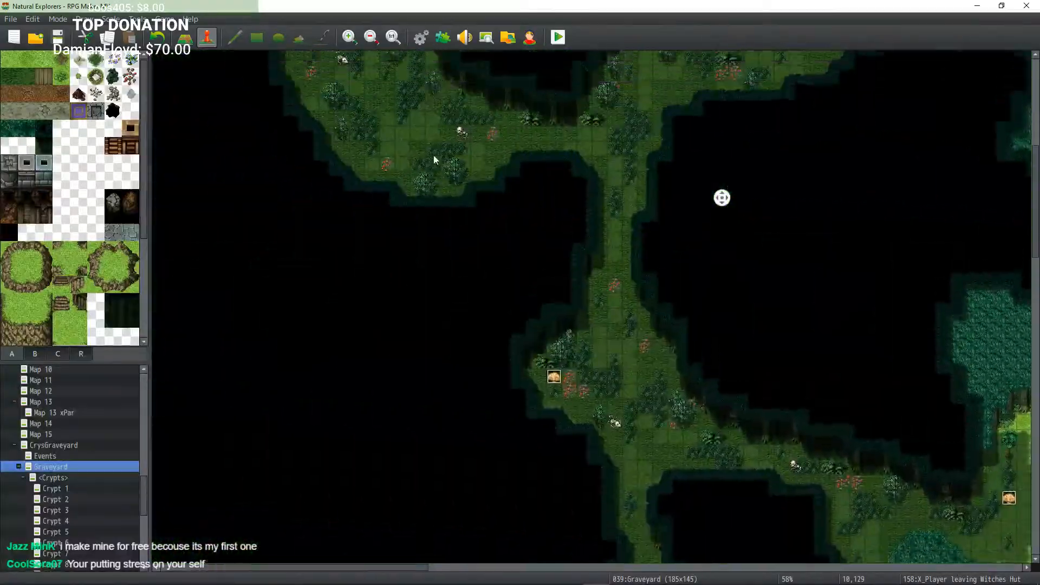
{"action": "mouse_move", "coordinate": [774, 194]}
{"action": "middle_mouse_down"}
{"action": "mouse_move", "coordinate": [860, 305]}
{"action": "mouse_move", "coordinate": [863, 295]}
{"action": "middle_mouse_up"}
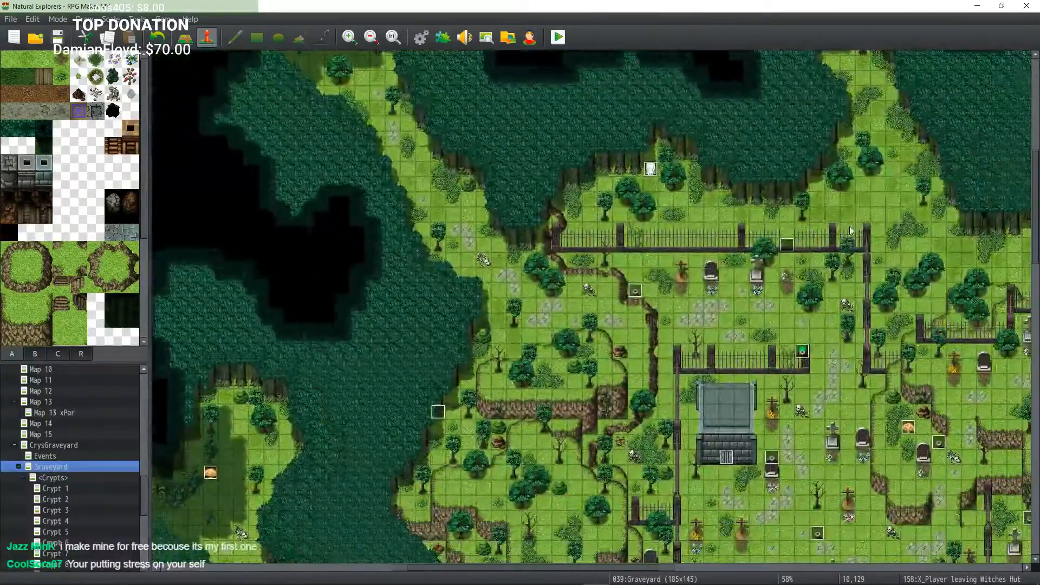
{"action": "mouse_move", "coordinate": [831, 225]}
{"action": "middle_mouse_down"}
{"action": "mouse_move", "coordinate": [889, 303]}
{"action": "mouse_move", "coordinate": [620, 278]}
{"action": "mouse_move", "coordinate": [498, 238]}
{"action": "mouse_move", "coordinate": [574, 174]}
{"action": "mouse_move", "coordinate": [623, 163]}
{"action": "mouse_move", "coordinate": [833, 162]}
{"action": "mouse_move", "coordinate": [947, 246]}
{"action": "mouse_move", "coordinate": [918, 310]}
{"action": "middle_mouse_up"}
{"action": "mouse_move", "coordinate": [757, 444]}
{"action": "middle_mouse_down"}
{"action": "mouse_move", "coordinate": [904, 347]}
{"action": "mouse_move", "coordinate": [553, 376]}
{"action": "mouse_move", "coordinate": [458, 367]}
{"action": "mouse_move", "coordinate": [557, 249]}
{"action": "mouse_move", "coordinate": [645, 229]}
{"action": "mouse_move", "coordinate": [676, 270]}
{"action": "mouse_move", "coordinate": [580, 223]}
{"action": "mouse_move", "coordinate": [615, 181]}
{"action": "mouse_move", "coordinate": [611, 152]}
{"action": "middle_mouse_up"}
{"action": "mouse_move", "coordinate": [711, 202]}
{"action": "middle_mouse_down"}
{"action": "mouse_move", "coordinate": [840, 216]}
{"action": "mouse_move", "coordinate": [752, 312]}
{"action": "mouse_move", "coordinate": [723, 298]}
{"action": "middle_mouse_up"}
{"action": "mouse_move", "coordinate": [723, 298]}
{"action": "middle_mouse_down"}
{"action": "mouse_move", "coordinate": [775, 277]}
{"action": "mouse_move", "coordinate": [780, 250]}
{"action": "mouse_move", "coordinate": [732, 196]}
{"action": "mouse_move", "coordinate": [711, 204]}
{"action": "middle_mouse_up"}
{"action": "mouse_move", "coordinate": [865, 250]}
{"action": "middle_mouse_down"}
{"action": "mouse_move", "coordinate": [553, 354]}
{"action": "mouse_move", "coordinate": [899, 357]}
{"action": "mouse_move", "coordinate": [628, 329]}
{"action": "mouse_move", "coordinate": [672, 313]}
{"action": "mouse_move", "coordinate": [589, 370]}
{"action": "mouse_move", "coordinate": [734, 360]}
{"action": "mouse_move", "coordinate": [710, 325]}
{"action": "mouse_move", "coordinate": [634, 330]}
{"action": "middle_mouse_up"}
{"action": "mouse_move", "coordinate": [630, 331]}
{"action": "middle_mouse_down"}
{"action": "mouse_move", "coordinate": [596, 282]}
{"action": "mouse_move", "coordinate": [651, 225]}
{"action": "middle_mouse_up"}
{"action": "mouse_move", "coordinate": [704, 277]}
{"action": "middle_mouse_down"}
{"action": "mouse_move", "coordinate": [769, 233]}
{"action": "mouse_move", "coordinate": [773, 213]}
{"action": "mouse_move", "coordinate": [639, 190]}
{"action": "mouse_move", "coordinate": [562, 221]}
{"action": "mouse_move", "coordinate": [545, 216]}
{"action": "mouse_move", "coordinate": [623, 177]}
{"action": "mouse_move", "coordinate": [775, 221]}
{"action": "mouse_move", "coordinate": [833, 323]}
{"action": "mouse_move", "coordinate": [802, 374]}
{"action": "mouse_move", "coordinate": [845, 282]}
{"action": "mouse_move", "coordinate": [807, 204]}
{"action": "mouse_move", "coordinate": [928, 333]}
{"action": "mouse_move", "coordinate": [786, 219]}
{"action": "mouse_move", "coordinate": [613, 190]}
{"action": "mouse_move", "coordinate": [554, 291]}
{"action": "mouse_move", "coordinate": [794, 391]}
{"action": "mouse_move", "coordinate": [894, 324]}
{"action": "middle_mouse_up"}
{"action": "mouse_move", "coordinate": [580, 343]}
{"action": "middle_mouse_down"}
{"action": "mouse_move", "coordinate": [773, 359]}
{"action": "mouse_move", "coordinate": [859, 214]}
{"action": "mouse_move", "coordinate": [663, 196]}
{"action": "middle_mouse_up"}
{"action": "mouse_move", "coordinate": [706, 298]}
{"action": "middle_mouse_down"}
{"action": "mouse_move", "coordinate": [650, 274]}
{"action": "mouse_move", "coordinate": [579, 288]}
{"action": "mouse_move", "coordinate": [650, 358]}
{"action": "mouse_move", "coordinate": [813, 344]}
{"action": "middle_mouse_up"}
{"action": "mouse_move", "coordinate": [727, 306]}
{"action": "middle_mouse_down"}
{"action": "mouse_move", "coordinate": [868, 379]}
{"action": "mouse_move", "coordinate": [834, 460]}
{"action": "mouse_move", "coordinate": [513, 395]}
{"action": "mouse_move", "coordinate": [607, 366]}
{"action": "middle_mouse_up"}
{"action": "mouse_move", "coordinate": [758, 333]}
{"action": "middle_mouse_down"}
{"action": "mouse_move", "coordinate": [780, 353]}
{"action": "mouse_move", "coordinate": [777, 390]}
{"action": "middle_mouse_up"}
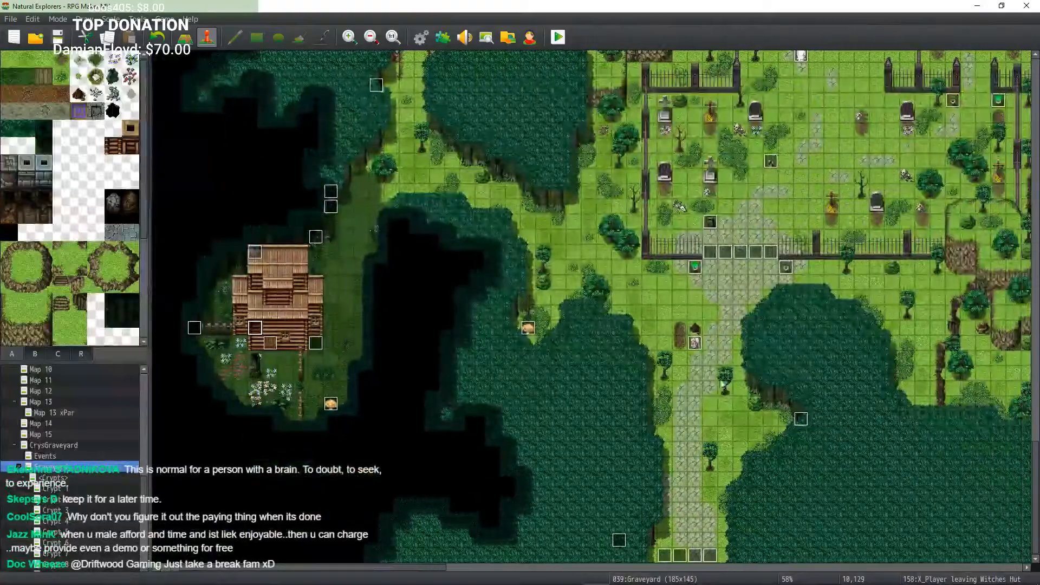
{"action": "middle_click_drag", "start_coordinate": [713, 298], "coordinate": [742, 285]}
{"action": "mouse_move", "coordinate": [781, 336]}
{"action": "middle_mouse_down"}
{"action": "mouse_move", "coordinate": [802, 336]}
{"action": "mouse_move", "coordinate": [721, 292]}
{"action": "mouse_move", "coordinate": [794, 251]}
{"action": "mouse_move", "coordinate": [759, 263]}
{"action": "middle_mouse_up"}
{"action": "mouse_move", "coordinate": [733, 274]}
{"action": "middle_mouse_down"}
{"action": "mouse_move", "coordinate": [737, 287]}
{"action": "mouse_move", "coordinate": [613, 417]}
{"action": "mouse_move", "coordinate": [575, 332]}
{"action": "middle_mouse_up"}
{"action": "mouse_move", "coordinate": [647, 300]}
{"action": "middle_mouse_down"}
{"action": "mouse_move", "coordinate": [632, 226]}
{"action": "mouse_move", "coordinate": [639, 244]}
{"action": "middle_mouse_up"}
{"action": "mouse_move", "coordinate": [754, 306]}
{"action": "middle_mouse_down"}
{"action": "mouse_move", "coordinate": [667, 411]}
{"action": "mouse_move", "coordinate": [523, 411]}
{"action": "mouse_move", "coordinate": [532, 464]}
{"action": "middle_mouse_up"}
{"action": "mouse_move", "coordinate": [654, 339]}
{"action": "middle_mouse_down"}
{"action": "mouse_move", "coordinate": [694, 290]}
{"action": "mouse_move", "coordinate": [745, 285]}
{"action": "mouse_move", "coordinate": [730, 288]}
{"action": "middle_mouse_up"}
{"action": "mouse_move", "coordinate": [729, 288]}
{"action": "middle_mouse_down"}
{"action": "mouse_move", "coordinate": [689, 304]}
{"action": "mouse_move", "coordinate": [695, 256]}
{"action": "mouse_move", "coordinate": [770, 285]}
{"action": "mouse_move", "coordinate": [687, 264]}
{"action": "mouse_move", "coordinate": [594, 376]}
{"action": "mouse_move", "coordinate": [710, 353]}
{"action": "mouse_move", "coordinate": [699, 374]}
{"action": "middle_mouse_up"}
{"action": "mouse_move", "coordinate": [710, 285]}
{"action": "middle_mouse_down"}
{"action": "mouse_move", "coordinate": [723, 304]}
{"action": "mouse_move", "coordinate": [672, 334]}
{"action": "mouse_move", "coordinate": [680, 347]}
{"action": "middle_mouse_up"}
{"action": "mouse_move", "coordinate": [686, 306]}
{"action": "middle_mouse_down"}
{"action": "mouse_move", "coordinate": [675, 308]}
{"action": "mouse_move", "coordinate": [674, 356]}
{"action": "mouse_move", "coordinate": [665, 298]}
{"action": "mouse_move", "coordinate": [614, 317]}
{"action": "mouse_move", "coordinate": [619, 295]}
{"action": "mouse_move", "coordinate": [548, 265]}
{"action": "middle_mouse_up"}
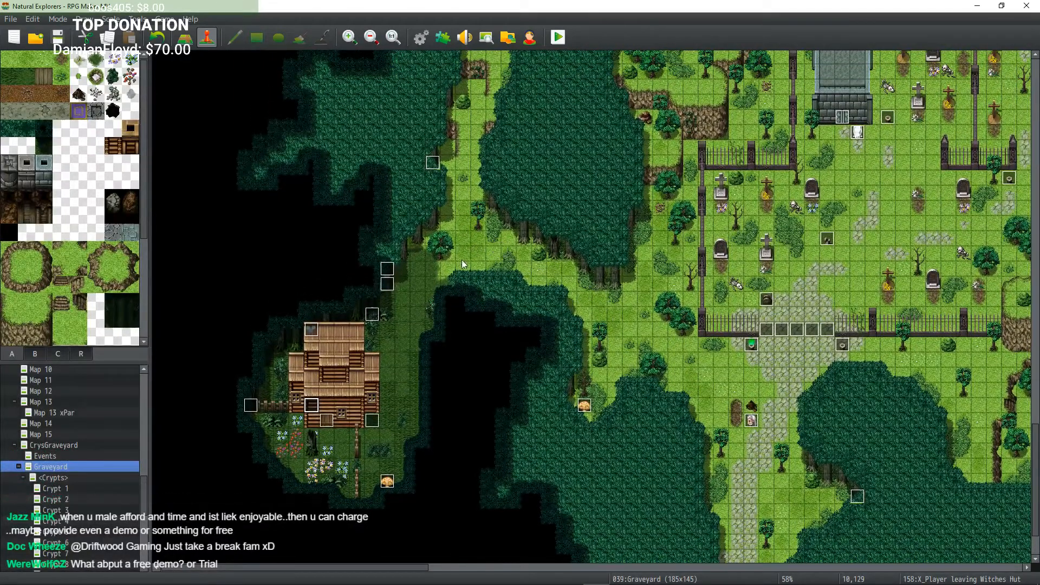
Step: Browse the Graveyard map's cave paths and crypt buildings to inspect the placed events
{"action": "mouse_move", "coordinate": [462, 260]}
{"action": "middle_mouse_down"}
{"action": "mouse_move", "coordinate": [435, 274]}
{"action": "mouse_move", "coordinate": [406, 317]}
{"action": "middle_mouse_up"}
{"action": "middle_click_drag", "start_coordinate": [392, 359], "coordinate": [353, 398]}
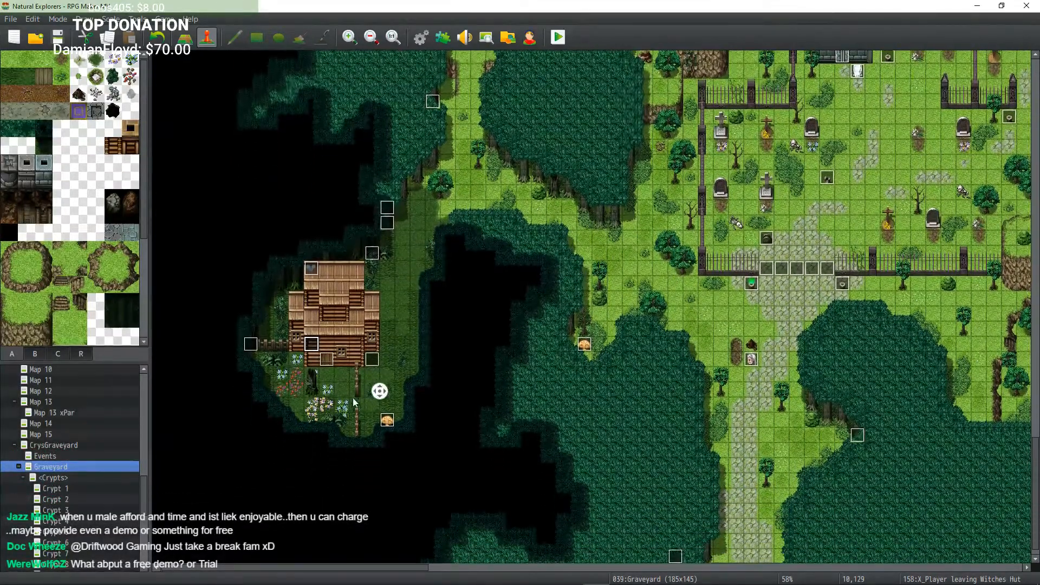
{"action": "middle_click_drag", "start_coordinate": [288, 389], "coordinate": [269, 353]}
{"action": "mouse_move", "coordinate": [413, 246]}
{"action": "middle_mouse_down"}
{"action": "mouse_move", "coordinate": [437, 210]}
{"action": "mouse_move", "coordinate": [427, 200]}
{"action": "mouse_move", "coordinate": [435, 214]}
{"action": "mouse_move", "coordinate": [258, 155]}
{"action": "mouse_move", "coordinate": [303, 189]}
{"action": "middle_mouse_up"}
{"action": "mouse_move", "coordinate": [363, 246]}
{"action": "middle_mouse_down"}
{"action": "mouse_move", "coordinate": [310, 192]}
{"action": "mouse_move", "coordinate": [281, 205]}
{"action": "mouse_move", "coordinate": [347, 216]}
{"action": "middle_mouse_up"}
{"action": "mouse_move", "coordinate": [363, 301]}
{"action": "middle_mouse_down"}
{"action": "mouse_move", "coordinate": [448, 344]}
{"action": "mouse_move", "coordinate": [413, 214]}
{"action": "middle_mouse_up"}
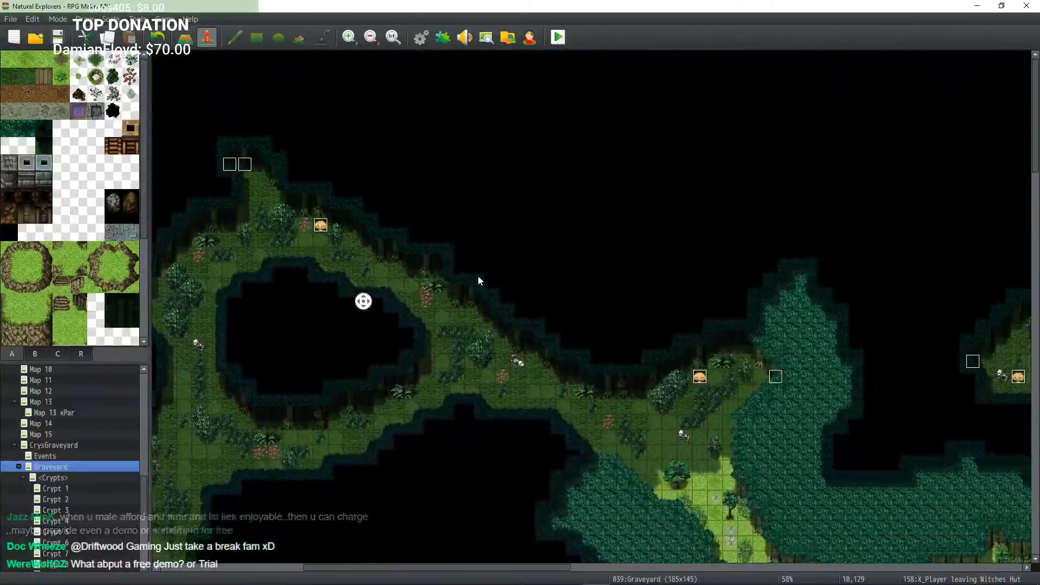
{"action": "middle_click_drag", "start_coordinate": [479, 277], "coordinate": [483, 321]}
{"action": "mouse_move", "coordinate": [486, 356]}
{"action": "middle_mouse_down"}
{"action": "mouse_move", "coordinate": [518, 334]}
{"action": "mouse_move", "coordinate": [588, 320]}
{"action": "mouse_move", "coordinate": [580, 309]}
{"action": "middle_mouse_up"}
{"action": "mouse_move", "coordinate": [528, 239]}
{"action": "middle_mouse_down"}
{"action": "mouse_move", "coordinate": [561, 381]}
{"action": "mouse_move", "coordinate": [409, 304]}
{"action": "mouse_move", "coordinate": [327, 281]}
{"action": "middle_mouse_up"}
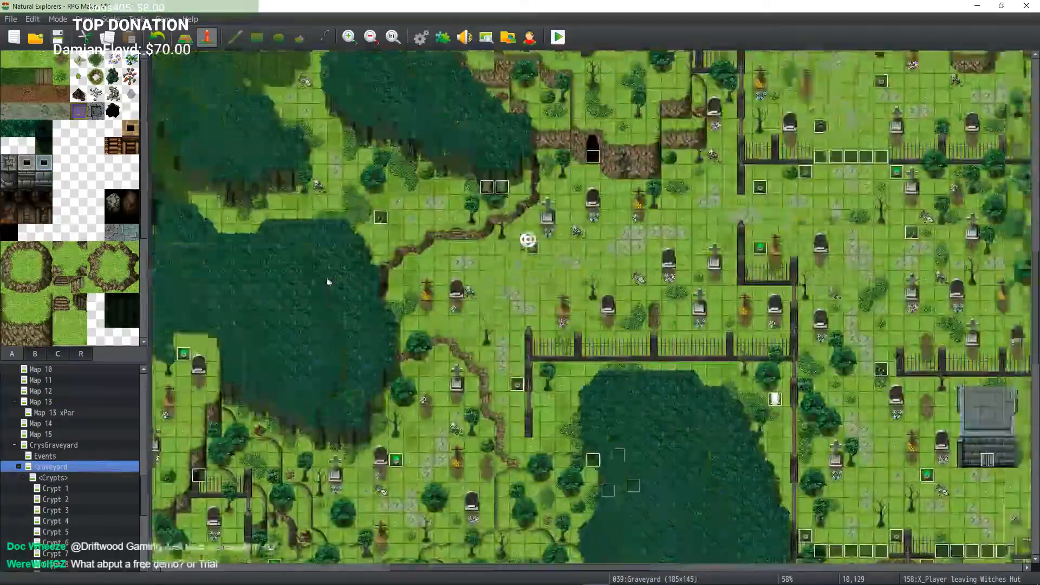
{"action": "mouse_move", "coordinate": [629, 263]}
{"action": "middle_mouse_down"}
{"action": "mouse_move", "coordinate": [541, 302]}
{"action": "mouse_move", "coordinate": [588, 354]}
{"action": "mouse_move", "coordinate": [576, 390]}
{"action": "middle_mouse_up"}
{"action": "mouse_move", "coordinate": [692, 280]}
{"action": "middle_mouse_down"}
{"action": "mouse_move", "coordinate": [616, 341]}
{"action": "mouse_move", "coordinate": [648, 343]}
{"action": "mouse_move", "coordinate": [700, 388]}
{"action": "mouse_move", "coordinate": [696, 380]}
{"action": "middle_mouse_up"}
{"action": "mouse_move", "coordinate": [681, 344]}
{"action": "middle_mouse_down"}
{"action": "mouse_move", "coordinate": [679, 310]}
{"action": "mouse_move", "coordinate": [764, 266]}
{"action": "mouse_move", "coordinate": [843, 296]}
{"action": "mouse_move", "coordinate": [829, 281]}
{"action": "middle_mouse_up"}
{"action": "mouse_move", "coordinate": [699, 293]}
{"action": "middle_mouse_down"}
{"action": "mouse_move", "coordinate": [751, 279]}
{"action": "mouse_move", "coordinate": [790, 205]}
{"action": "middle_mouse_up"}
{"action": "mouse_move", "coordinate": [790, 205]}
{"action": "middle_mouse_down"}
{"action": "mouse_move", "coordinate": [772, 146]}
{"action": "mouse_move", "coordinate": [870, 168]}
{"action": "mouse_move", "coordinate": [685, 144]}
{"action": "mouse_move", "coordinate": [671, 232]}
{"action": "mouse_move", "coordinate": [691, 265]}
{"action": "mouse_move", "coordinate": [811, 272]}
{"action": "middle_mouse_up"}
{"action": "mouse_move", "coordinate": [811, 272]}
{"action": "middle_mouse_down"}
{"action": "mouse_move", "coordinate": [807, 342]}
{"action": "mouse_move", "coordinate": [683, 270]}
{"action": "mouse_move", "coordinate": [773, 198]}
{"action": "mouse_move", "coordinate": [738, 204]}
{"action": "middle_mouse_up"}
{"action": "middle_click_drag", "start_coordinate": [738, 204], "coordinate": [677, 213]}
{"action": "middle_click_drag", "start_coordinate": [676, 279], "coordinate": [653, 245]}
{"action": "middle_click_drag", "start_coordinate": [652, 243], "coordinate": [578, 239]}
{"action": "middle_click_drag", "start_coordinate": [452, 206], "coordinate": [472, 244]}
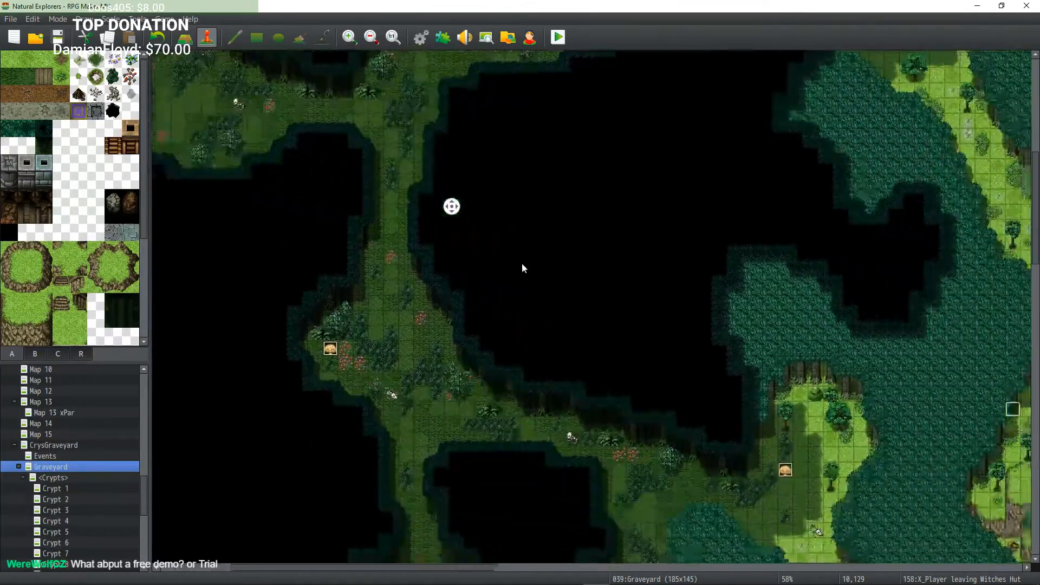
{"action": "mouse_move", "coordinate": [738, 260]}
{"action": "middle_mouse_down"}
{"action": "mouse_move", "coordinate": [788, 306]}
{"action": "mouse_move", "coordinate": [805, 291]}
{"action": "mouse_move", "coordinate": [913, 278]}
{"action": "mouse_move", "coordinate": [878, 266]}
{"action": "middle_mouse_up"}
{"action": "mouse_move", "coordinate": [632, 365]}
{"action": "middle_mouse_down"}
{"action": "mouse_move", "coordinate": [781, 271]}
{"action": "mouse_move", "coordinate": [812, 293]}
{"action": "middle_mouse_up"}
{"action": "mouse_move", "coordinate": [680, 345]}
{"action": "middle_mouse_down"}
{"action": "mouse_move", "coordinate": [720, 338]}
{"action": "mouse_move", "coordinate": [716, 317]}
{"action": "mouse_move", "coordinate": [599, 277]}
{"action": "mouse_move", "coordinate": [708, 275]}
{"action": "mouse_move", "coordinate": [616, 323]}
{"action": "mouse_move", "coordinate": [562, 313]}
{"action": "middle_mouse_up"}
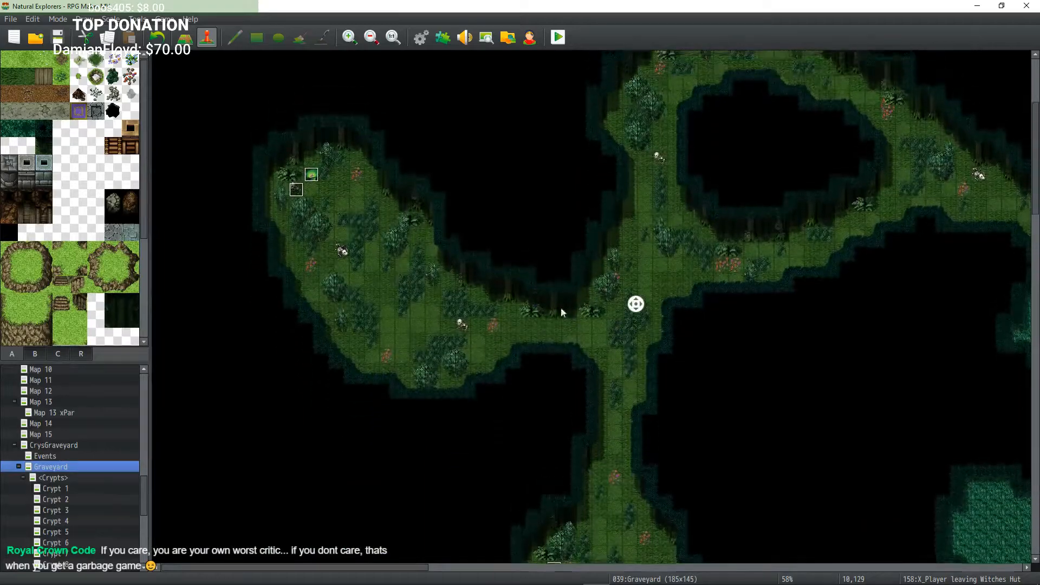
{"action": "mouse_move", "coordinate": [717, 341]}
{"action": "middle_mouse_down"}
{"action": "mouse_move", "coordinate": [704, 343]}
{"action": "mouse_move", "coordinate": [757, 338]}
{"action": "middle_mouse_up"}
{"action": "middle_click_drag", "start_coordinate": [757, 338], "coordinate": [774, 308]}
{"action": "mouse_move", "coordinate": [797, 272]}
{"action": "middle_mouse_down"}
{"action": "mouse_move", "coordinate": [797, 293]}
{"action": "mouse_move", "coordinate": [863, 292]}
{"action": "mouse_move", "coordinate": [672, 262]}
{"action": "mouse_move", "coordinate": [627, 316]}
{"action": "mouse_move", "coordinate": [668, 352]}
{"action": "mouse_move", "coordinate": [692, 428]}
{"action": "mouse_move", "coordinate": [554, 370]}
{"action": "middle_mouse_up"}
{"action": "middle_click_drag", "start_coordinate": [578, 454], "coordinate": [656, 461]}
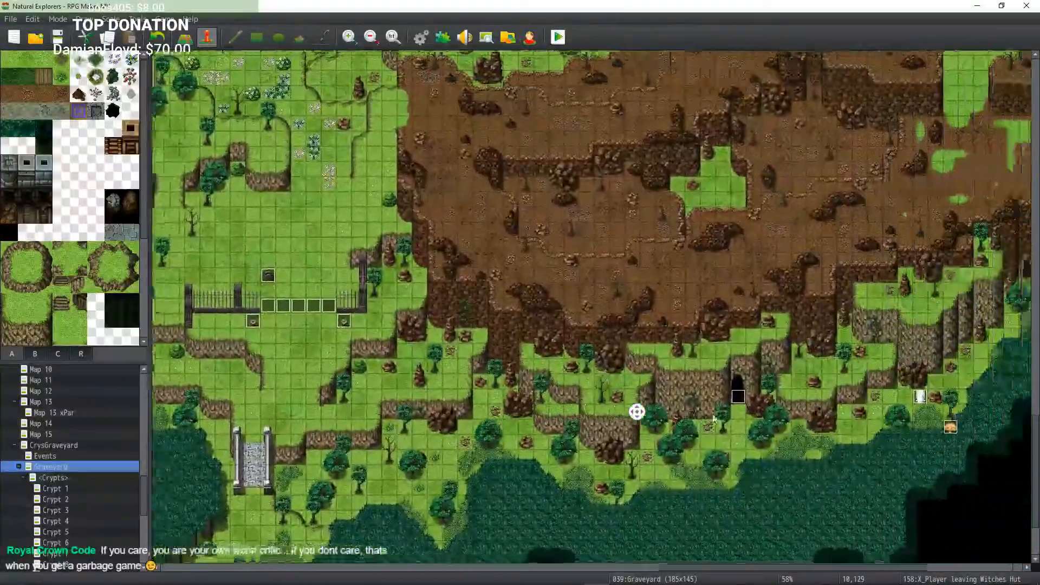
{"action": "middle_click_drag", "start_coordinate": [734, 384], "coordinate": [811, 376]}
{"action": "middle_click_drag", "start_coordinate": [813, 423], "coordinate": [828, 384]}
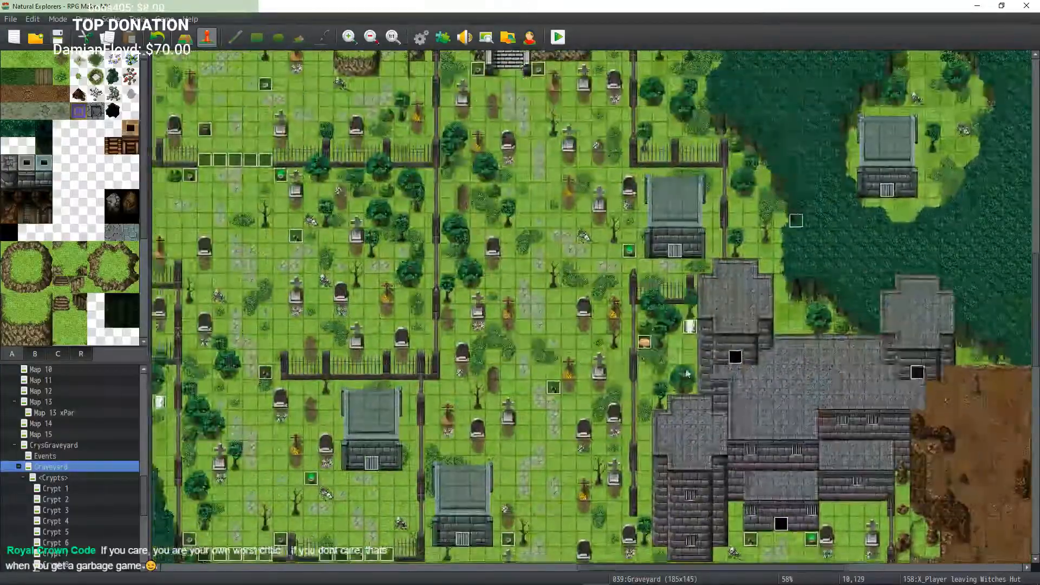
Step: Pan through the western cave paths and the witch's hut clearing to inspect the events placed there
{"action": "middle_click_drag", "start_coordinate": [686, 371], "coordinate": [638, 276]}
{"action": "mouse_move", "coordinate": [732, 274]}
{"action": "middle_mouse_down"}
{"action": "mouse_move", "coordinate": [632, 275]}
{"action": "mouse_move", "coordinate": [535, 327]}
{"action": "middle_mouse_up"}
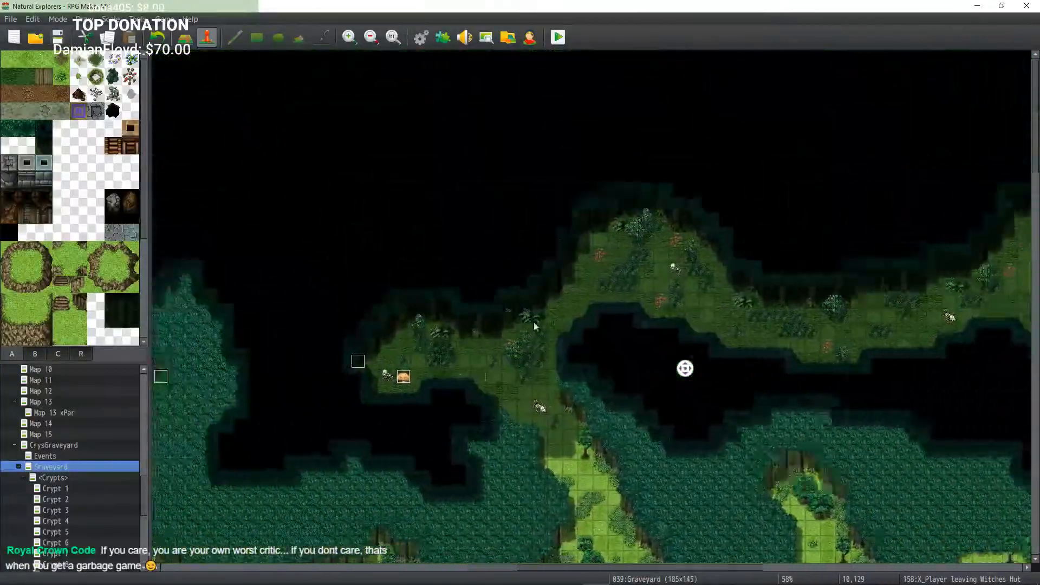
{"action": "mouse_move", "coordinate": [640, 403]}
{"action": "middle_mouse_down"}
{"action": "mouse_move", "coordinate": [600, 413]}
{"action": "mouse_move", "coordinate": [499, 388]}
{"action": "mouse_move", "coordinate": [592, 399]}
{"action": "middle_mouse_up"}
{"action": "mouse_move", "coordinate": [591, 400]}
{"action": "middle_mouse_down"}
{"action": "mouse_move", "coordinate": [715, 440]}
{"action": "mouse_move", "coordinate": [621, 460]}
{"action": "mouse_move", "coordinate": [526, 429]}
{"action": "middle_mouse_up"}
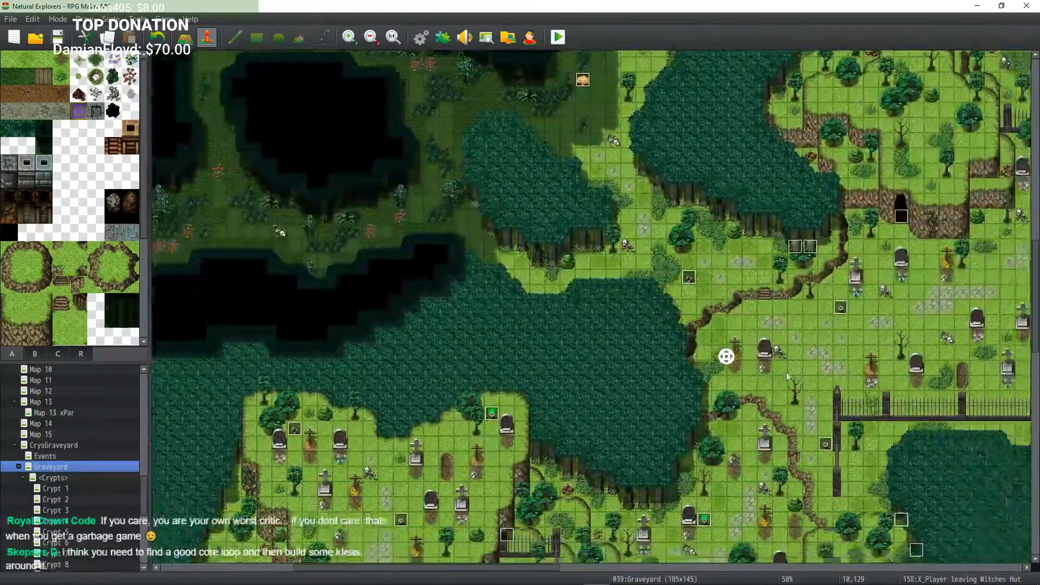
{"action": "middle_click_drag", "start_coordinate": [787, 377], "coordinate": [770, 345]}
{"action": "mouse_move", "coordinate": [770, 345]}
{"action": "middle_mouse_down"}
{"action": "mouse_move", "coordinate": [841, 338]}
{"action": "mouse_move", "coordinate": [673, 372]}
{"action": "middle_mouse_up"}
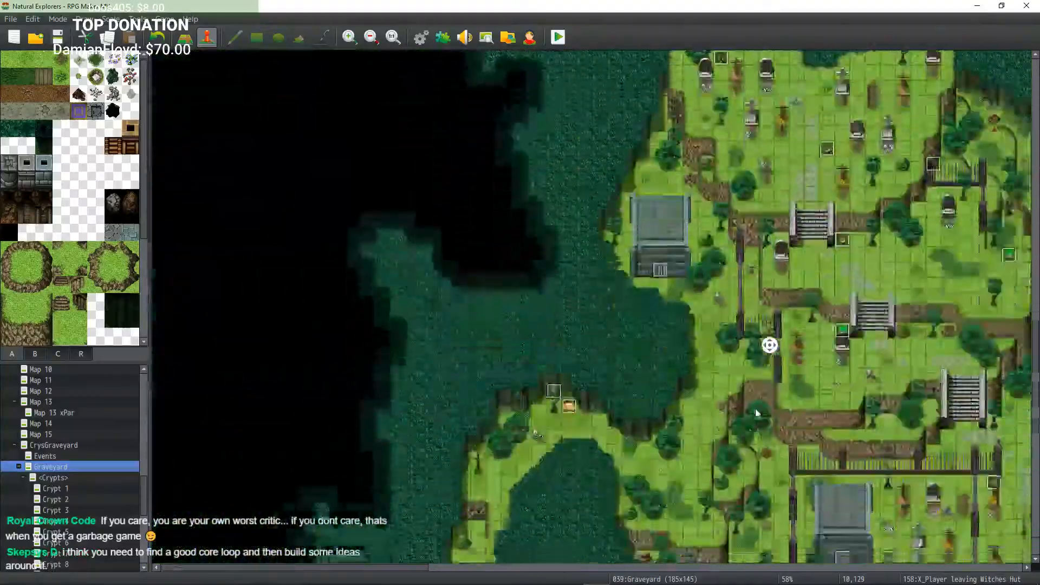
{"action": "mouse_move", "coordinate": [757, 413]}
{"action": "middle_mouse_down"}
{"action": "mouse_move", "coordinate": [737, 401]}
{"action": "mouse_move", "coordinate": [720, 427]}
{"action": "middle_mouse_up"}
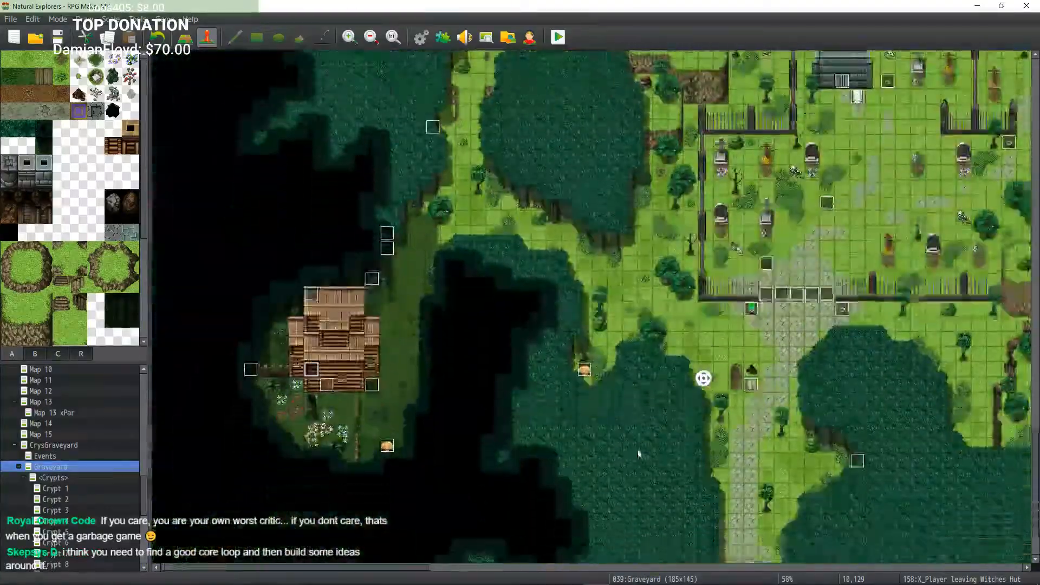
{"action": "mouse_move", "coordinate": [639, 454]}
{"action": "middle_mouse_down"}
{"action": "mouse_move", "coordinate": [740, 346]}
{"action": "mouse_move", "coordinate": [718, 389]}
{"action": "middle_mouse_up"}
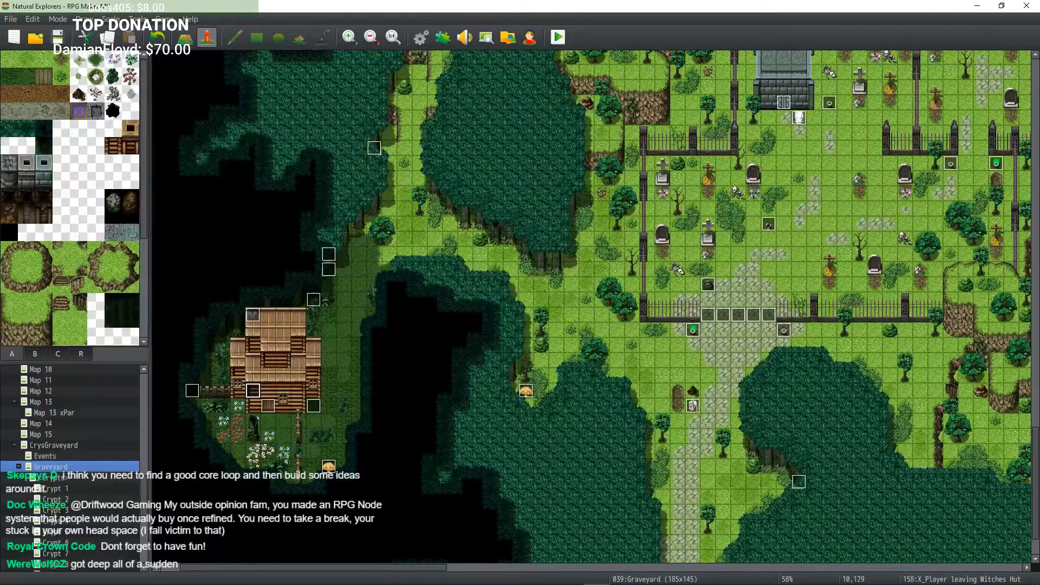
{"action": "middle_click_drag", "start_coordinate": [638, 337], "coordinate": [678, 293]}
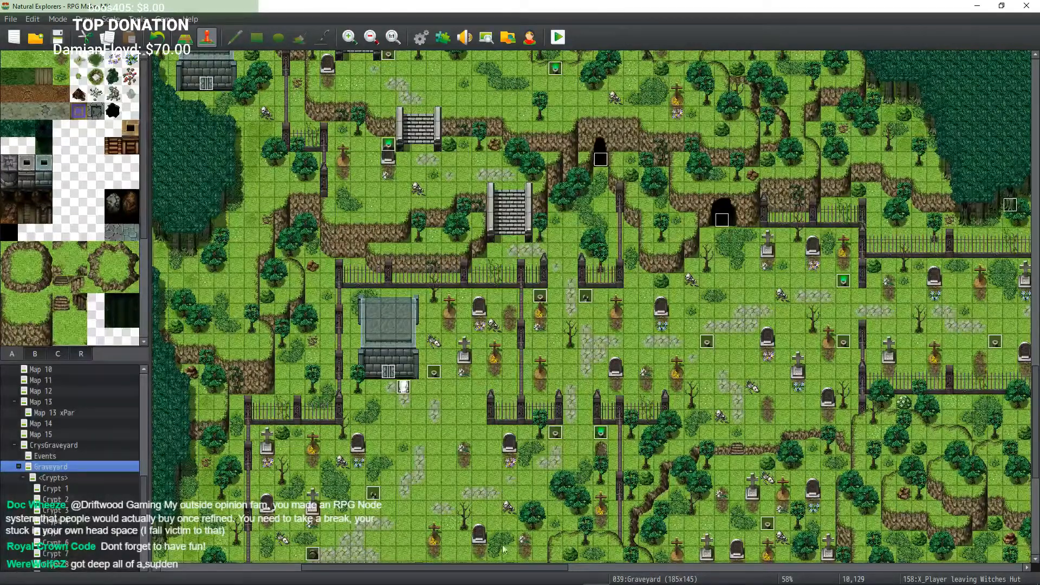
Step: Scan the central graveyard terraces, stairways and crypts for misplaced or suspicious events
{"action": "middle_click_drag", "start_coordinate": [699, 298], "coordinate": [745, 370]}
{"action": "middle_click_drag", "start_coordinate": [620, 351], "coordinate": [653, 294]}
{"action": "middle_click_drag", "start_coordinate": [653, 294], "coordinate": [623, 239]}
{"action": "middle_click_drag", "start_coordinate": [691, 283], "coordinate": [867, 260]}
{"action": "middle_click_drag", "start_coordinate": [730, 299], "coordinate": [645, 401]}
{"action": "middle_click_drag", "start_coordinate": [641, 400], "coordinate": [463, 247]}
{"action": "middle_click_drag", "start_coordinate": [463, 247], "coordinate": [586, 262]}
{"action": "middle_click_drag", "start_coordinate": [586, 262], "coordinate": [593, 163]}
{"action": "middle_click_drag", "start_coordinate": [602, 184], "coordinate": [522, 213]}
{"action": "middle_click_drag", "start_coordinate": [560, 291], "coordinate": [491, 336]}
{"action": "middle_click_drag", "start_coordinate": [474, 249], "coordinate": [496, 382]}
{"action": "middle_click_drag", "start_coordinate": [534, 346], "coordinate": [634, 409]}
{"action": "middle_click_drag", "start_coordinate": [622, 395], "coordinate": [699, 396]}
{"action": "middle_click_drag", "start_coordinate": [524, 335], "coordinate": [555, 219]}
{"action": "middle_click_drag", "start_coordinate": [567, 258], "coordinate": [755, 206]}
{"action": "middle_click_drag", "start_coordinate": [674, 233], "coordinate": [674, 233]}
{"action": "middle_click_drag", "start_coordinate": [752, 367], "coordinate": [706, 199]}
{"action": "middle_click_drag", "start_coordinate": [706, 199], "coordinate": [929, 80]}
{"action": "middle_click_drag", "start_coordinate": [736, 258], "coordinate": [496, 295]}
{"action": "middle_click_drag", "start_coordinate": [586, 271], "coordinate": [670, 275]}
{"action": "middle_click_drag", "start_coordinate": [670, 275], "coordinate": [443, 59]}
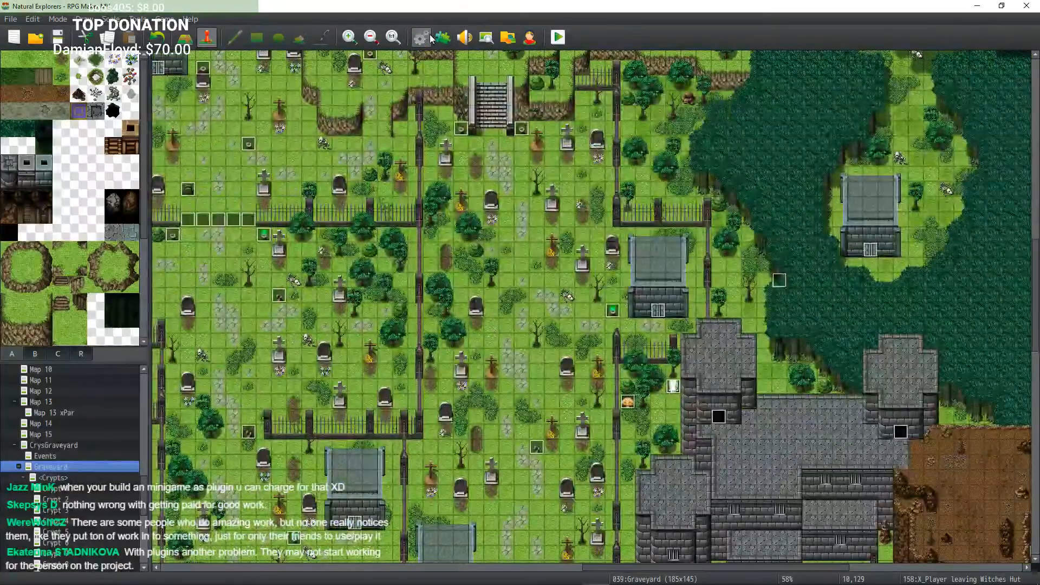
Step: Open the database and review the MeatBar and LSFarmTimer01 common events before closing it
{"action": "key", "text": "F9"}
{"action": "left_click", "coordinate": [342, 221]}
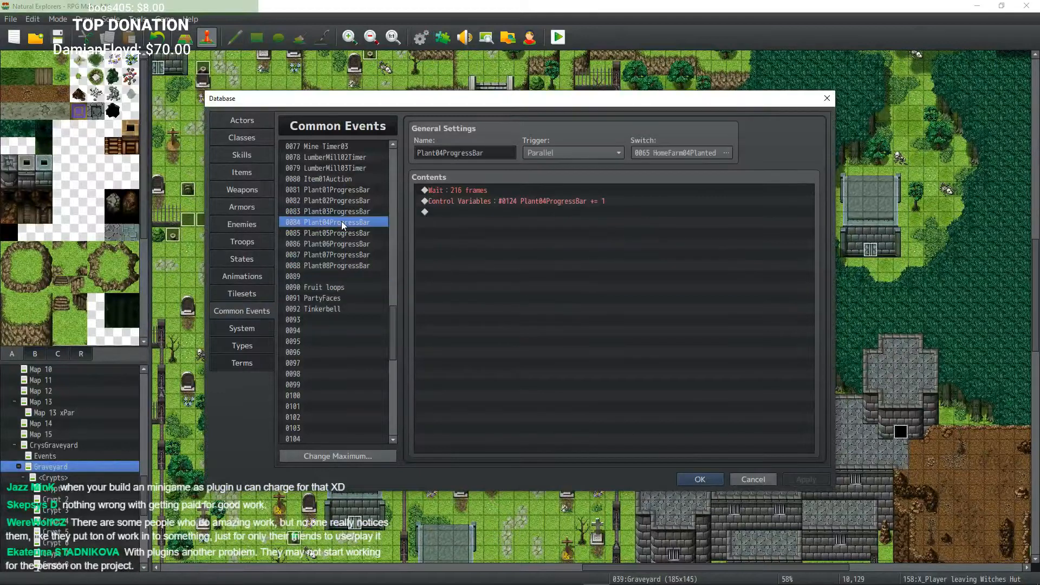
{"action": "scroll", "coordinate": [343, 226], "scroll_direction": "up", "scroll_amount": 20}
{"action": "left_click", "coordinate": [327, 180]}
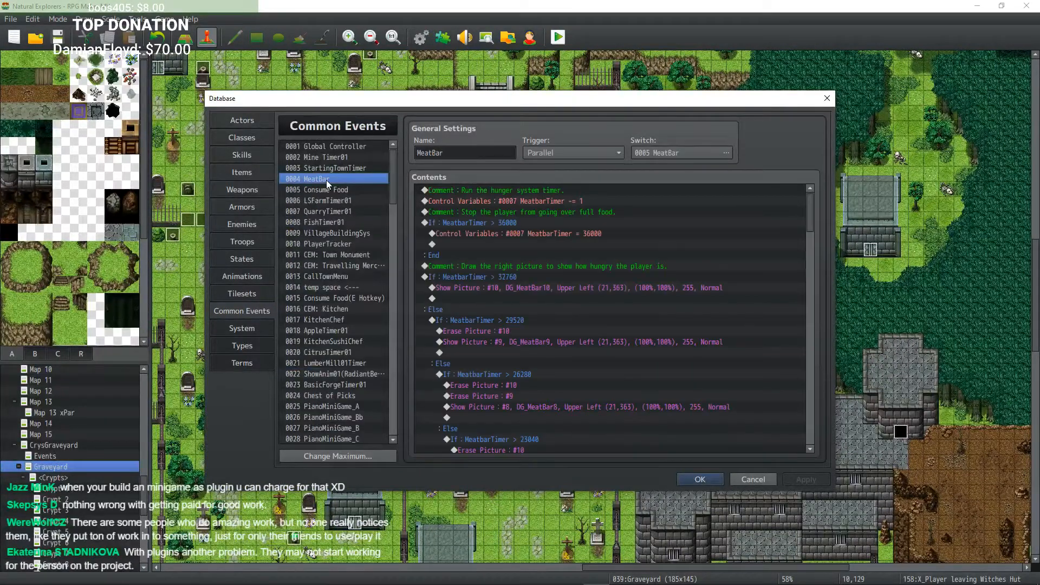
{"action": "left_click", "coordinate": [336, 199]}
{"action": "scroll", "coordinate": [525, 249], "scroll_direction": "down", "scroll_amount": 10}
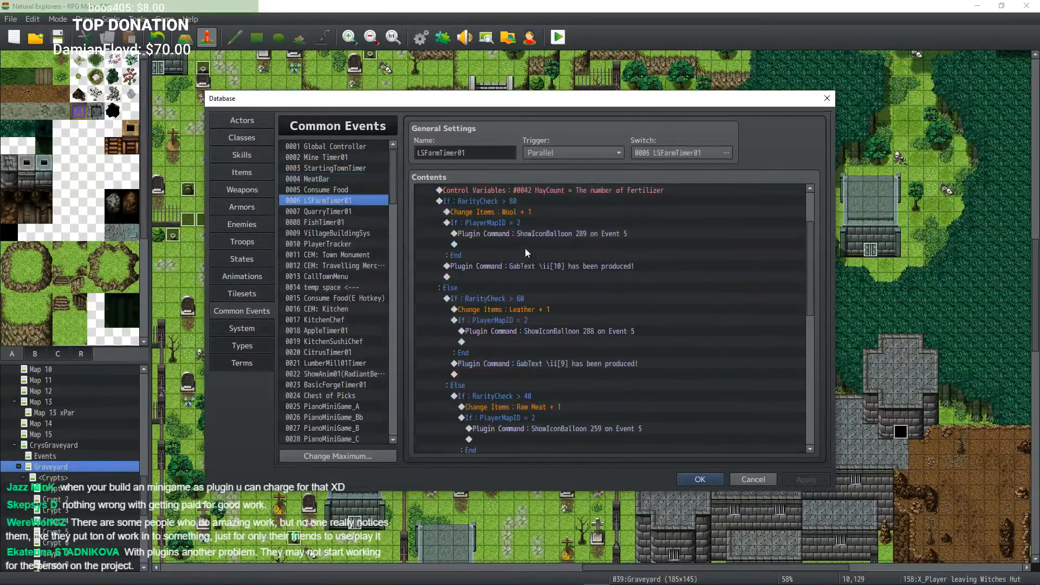
{"action": "scroll", "coordinate": [532, 269], "scroll_direction": "up", "scroll_amount": 5}
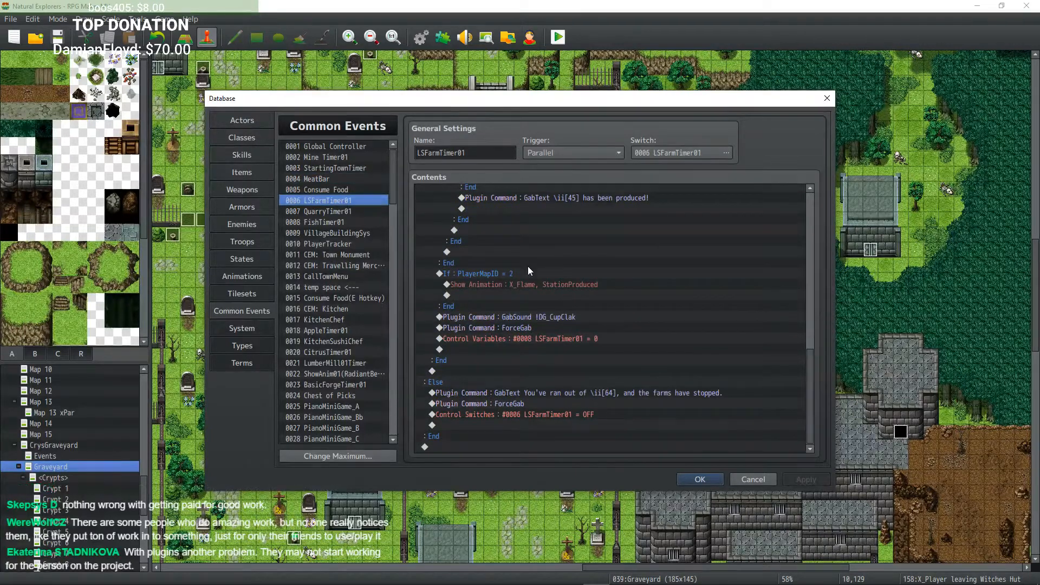
{"action": "scroll", "coordinate": [531, 263], "scroll_direction": "up", "scroll_amount": 6}
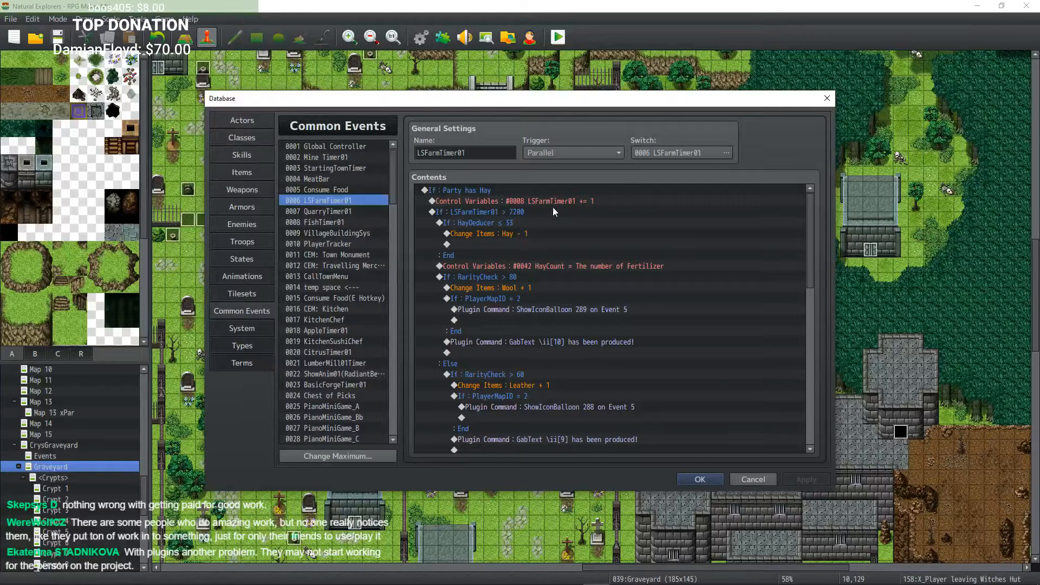
{"action": "scroll", "coordinate": [570, 290], "scroll_direction": "down", "scroll_amount": 5}
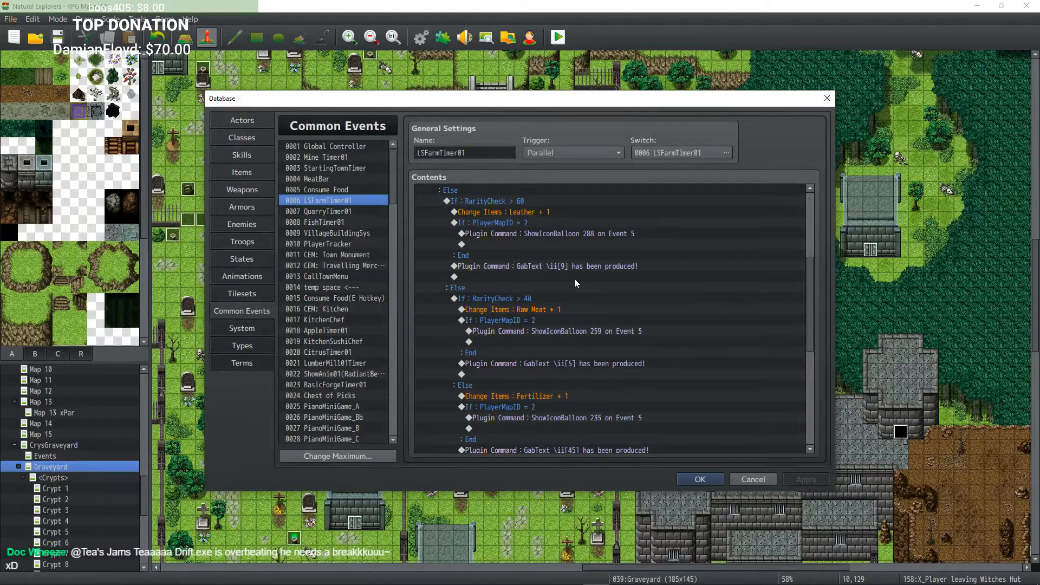
{"action": "left_click", "coordinate": [699, 477]}
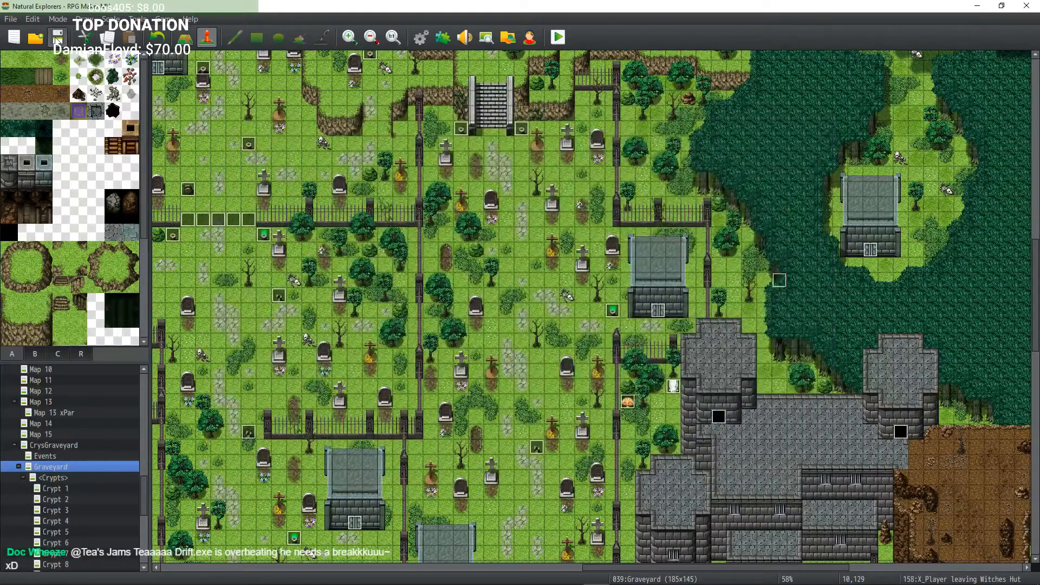
Step: Pan across the graveyard's northern cave loop and fenced plots to check the event tiles
{"action": "middle_click", "coordinate": [481, 267]}
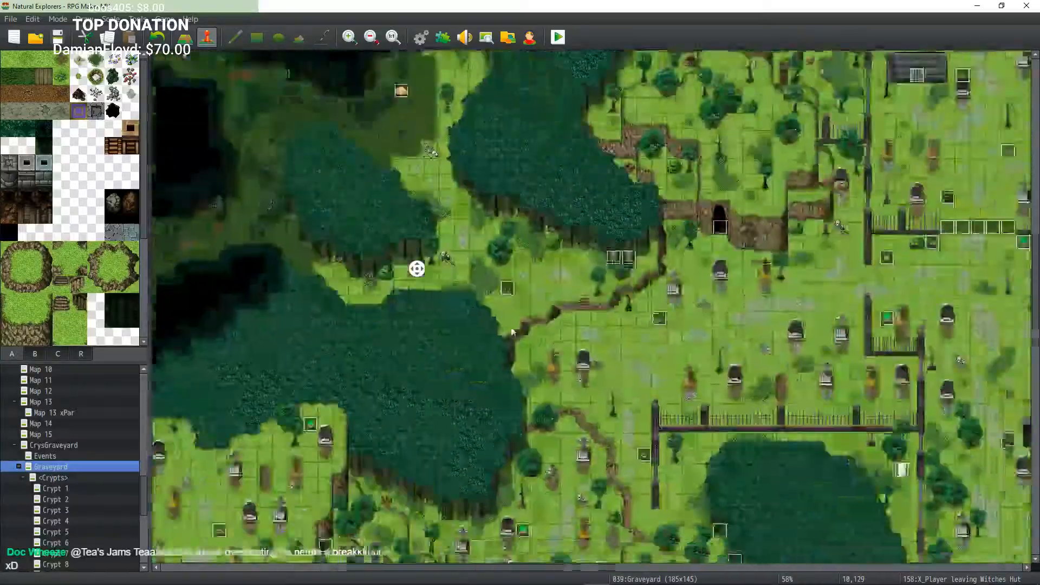
{"action": "middle_click", "coordinate": [500, 335]}
{"action": "middle_click_drag", "start_coordinate": [423, 379], "coordinate": [453, 414]}
{"action": "mouse_move", "coordinate": [504, 350]}
{"action": "middle_mouse_down"}
{"action": "mouse_move", "coordinate": [432, 295]}
{"action": "mouse_move", "coordinate": [488, 428]}
{"action": "mouse_move", "coordinate": [434, 367]}
{"action": "mouse_move", "coordinate": [437, 390]}
{"action": "mouse_move", "coordinate": [441, 281]}
{"action": "mouse_move", "coordinate": [554, 344]}
{"action": "mouse_move", "coordinate": [580, 252]}
{"action": "mouse_move", "coordinate": [552, 282]}
{"action": "middle_mouse_up"}
{"action": "mouse_move", "coordinate": [543, 291]}
{"action": "middle_mouse_down"}
{"action": "mouse_move", "coordinate": [503, 346]}
{"action": "mouse_move", "coordinate": [536, 292]}
{"action": "mouse_move", "coordinate": [615, 359]}
{"action": "mouse_move", "coordinate": [607, 346]}
{"action": "middle_mouse_up"}
{"action": "mouse_move", "coordinate": [499, 318]}
{"action": "middle_mouse_down"}
{"action": "mouse_move", "coordinate": [596, 336]}
{"action": "mouse_move", "coordinate": [690, 307]}
{"action": "mouse_move", "coordinate": [427, 348]}
{"action": "mouse_move", "coordinate": [401, 260]}
{"action": "mouse_move", "coordinate": [573, 237]}
{"action": "middle_mouse_up"}
{"action": "mouse_move", "coordinate": [603, 306]}
{"action": "middle_mouse_down"}
{"action": "mouse_move", "coordinate": [699, 325]}
{"action": "mouse_move", "coordinate": [683, 260]}
{"action": "mouse_move", "coordinate": [499, 295]}
{"action": "mouse_move", "coordinate": [643, 165]}
{"action": "mouse_move", "coordinate": [658, 179]}
{"action": "middle_mouse_up"}
{"action": "mouse_move", "coordinate": [673, 207]}
{"action": "middle_mouse_down"}
{"action": "mouse_move", "coordinate": [684, 163]}
{"action": "mouse_move", "coordinate": [664, 185]}
{"action": "mouse_move", "coordinate": [562, 195]}
{"action": "mouse_move", "coordinate": [622, 222]}
{"action": "mouse_move", "coordinate": [691, 233]}
{"action": "mouse_move", "coordinate": [642, 145]}
{"action": "mouse_move", "coordinate": [814, 161]}
{"action": "mouse_move", "coordinate": [823, 209]}
{"action": "mouse_move", "coordinate": [513, 313]}
{"action": "mouse_move", "coordinate": [520, 303]}
{"action": "middle_mouse_up"}
{"action": "mouse_move", "coordinate": [792, 290]}
{"action": "middle_mouse_down"}
{"action": "mouse_move", "coordinate": [547, 227]}
{"action": "mouse_move", "coordinate": [559, 188]}
{"action": "mouse_move", "coordinate": [640, 208]}
{"action": "middle_mouse_up"}
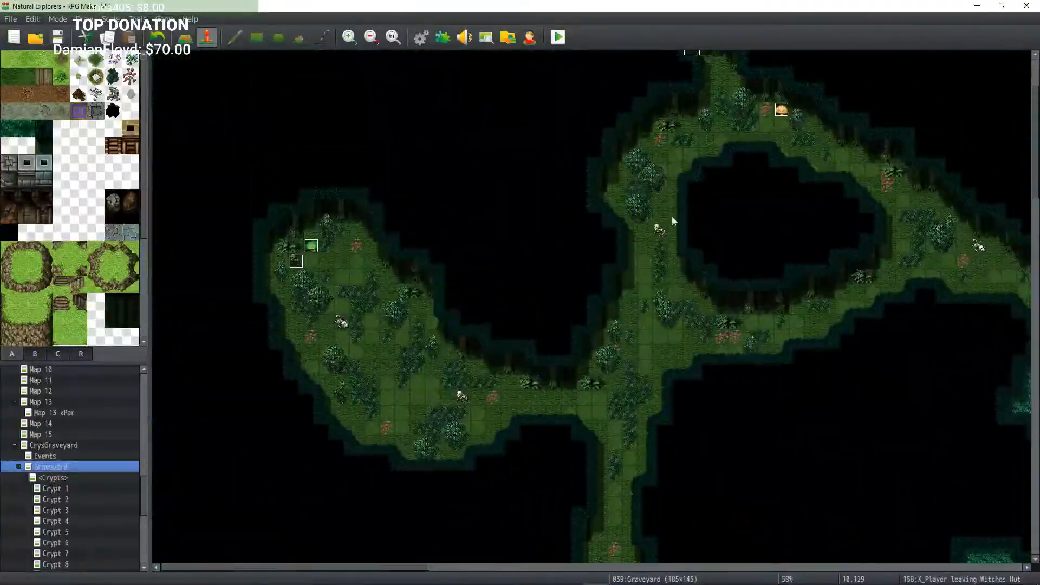
{"action": "mouse_move", "coordinate": [691, 248]}
{"action": "middle_mouse_down"}
{"action": "mouse_move", "coordinate": [759, 249]}
{"action": "mouse_move", "coordinate": [664, 181]}
{"action": "mouse_move", "coordinate": [725, 254]}
{"action": "mouse_move", "coordinate": [704, 396]}
{"action": "mouse_move", "coordinate": [778, 373]}
{"action": "mouse_move", "coordinate": [755, 411]}
{"action": "mouse_move", "coordinate": [701, 327]}
{"action": "mouse_move", "coordinate": [749, 367]}
{"action": "mouse_move", "coordinate": [835, 363]}
{"action": "middle_mouse_up"}
{"action": "mouse_move", "coordinate": [739, 333]}
{"action": "middle_mouse_down"}
{"action": "mouse_move", "coordinate": [734, 353]}
{"action": "mouse_move", "coordinate": [739, 333]}
{"action": "middle_mouse_up"}
{"action": "mouse_move", "coordinate": [667, 409]}
{"action": "middle_mouse_down"}
{"action": "mouse_move", "coordinate": [606, 423]}
{"action": "mouse_move", "coordinate": [596, 367]}
{"action": "middle_mouse_up"}
{"action": "mouse_move", "coordinate": [597, 367]}
{"action": "middle_mouse_down"}
{"action": "mouse_move", "coordinate": [652, 330]}
{"action": "mouse_move", "coordinate": [640, 314]}
{"action": "mouse_move", "coordinate": [568, 415]}
{"action": "mouse_move", "coordinate": [577, 398]}
{"action": "middle_mouse_up"}
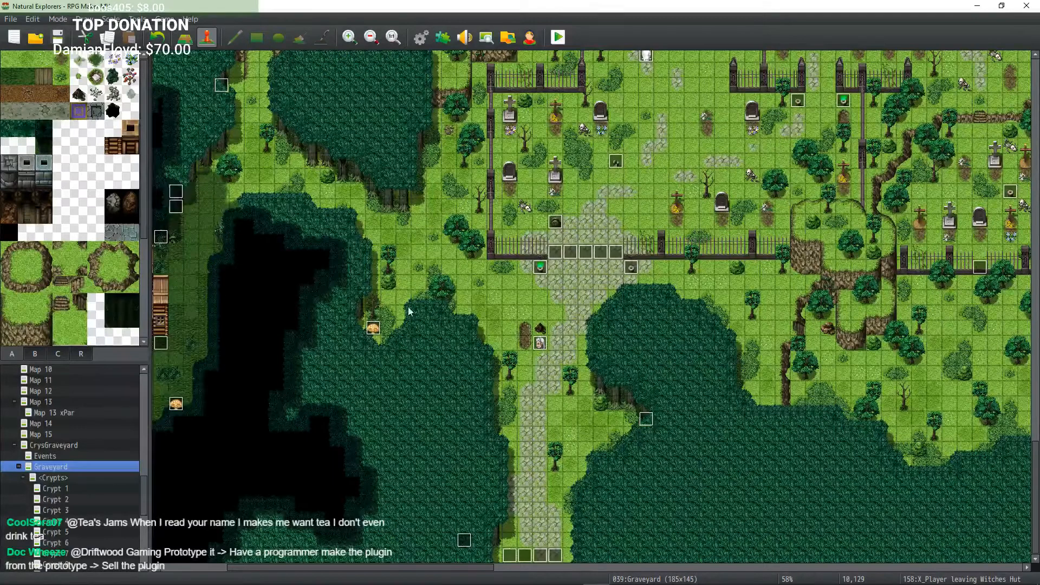
{"action": "mouse_move", "coordinate": [441, 286]}
{"action": "middle_mouse_down"}
{"action": "mouse_move", "coordinate": [486, 269]}
{"action": "mouse_move", "coordinate": [460, 252]}
{"action": "mouse_move", "coordinate": [490, 255]}
{"action": "mouse_move", "coordinate": [487, 219]}
{"action": "middle_mouse_up"}
{"action": "mouse_move", "coordinate": [487, 219]}
{"action": "middle_mouse_down"}
{"action": "mouse_move", "coordinate": [429, 201]}
{"action": "mouse_move", "coordinate": [467, 153]}
{"action": "mouse_move", "coordinate": [457, 164]}
{"action": "middle_mouse_up"}
{"action": "mouse_move", "coordinate": [457, 211]}
{"action": "middle_mouse_down"}
{"action": "mouse_move", "coordinate": [583, 239]}
{"action": "mouse_move", "coordinate": [501, 171]}
{"action": "mouse_move", "coordinate": [390, 167]}
{"action": "mouse_move", "coordinate": [372, 216]}
{"action": "mouse_move", "coordinate": [473, 190]}
{"action": "middle_mouse_up"}
{"action": "mouse_move", "coordinate": [471, 194]}
{"action": "middle_mouse_down"}
{"action": "mouse_move", "coordinate": [449, 168]}
{"action": "mouse_move", "coordinate": [430, 178]}
{"action": "mouse_move", "coordinate": [419, 168]}
{"action": "mouse_move", "coordinate": [425, 146]}
{"action": "mouse_move", "coordinate": [490, 136]}
{"action": "mouse_move", "coordinate": [396, 184]}
{"action": "mouse_move", "coordinate": [475, 186]}
{"action": "mouse_move", "coordinate": [495, 157]}
{"action": "mouse_move", "coordinate": [490, 273]}
{"action": "mouse_move", "coordinate": [477, 255]}
{"action": "middle_mouse_up"}
{"action": "mouse_move", "coordinate": [387, 180]}
{"action": "middle_mouse_down"}
{"action": "mouse_move", "coordinate": [477, 173]}
{"action": "mouse_move", "coordinate": [402, 123]}
{"action": "mouse_move", "coordinate": [330, 130]}
{"action": "mouse_move", "coordinate": [379, 123]}
{"action": "middle_mouse_up"}
{"action": "mouse_move", "coordinate": [448, 147]}
{"action": "middle_mouse_down"}
{"action": "mouse_move", "coordinate": [463, 135]}
{"action": "mouse_move", "coordinate": [503, 161]}
{"action": "mouse_move", "coordinate": [550, 152]}
{"action": "mouse_move", "coordinate": [521, 207]}
{"action": "mouse_move", "coordinate": [400, 221]}
{"action": "mouse_move", "coordinate": [402, 194]}
{"action": "middle_mouse_up"}
{"action": "mouse_move", "coordinate": [402, 194]}
{"action": "middle_mouse_down"}
{"action": "mouse_move", "coordinate": [358, 225]}
{"action": "mouse_move", "coordinate": [391, 264]}
{"action": "mouse_move", "coordinate": [455, 288]}
{"action": "mouse_move", "coordinate": [433, 279]}
{"action": "mouse_move", "coordinate": [410, 313]}
{"action": "mouse_move", "coordinate": [364, 296]}
{"action": "mouse_move", "coordinate": [428, 331]}
{"action": "mouse_move", "coordinate": [576, 296]}
{"action": "mouse_move", "coordinate": [600, 279]}
{"action": "mouse_move", "coordinate": [557, 341]}
{"action": "mouse_move", "coordinate": [382, 302]}
{"action": "mouse_move", "coordinate": [482, 241]}
{"action": "mouse_move", "coordinate": [504, 247]}
{"action": "middle_mouse_up"}
{"action": "mouse_move", "coordinate": [509, 248]}
{"action": "middle_mouse_down"}
{"action": "mouse_move", "coordinate": [456, 207]}
{"action": "mouse_move", "coordinate": [447, 213]}
{"action": "middle_mouse_up"}
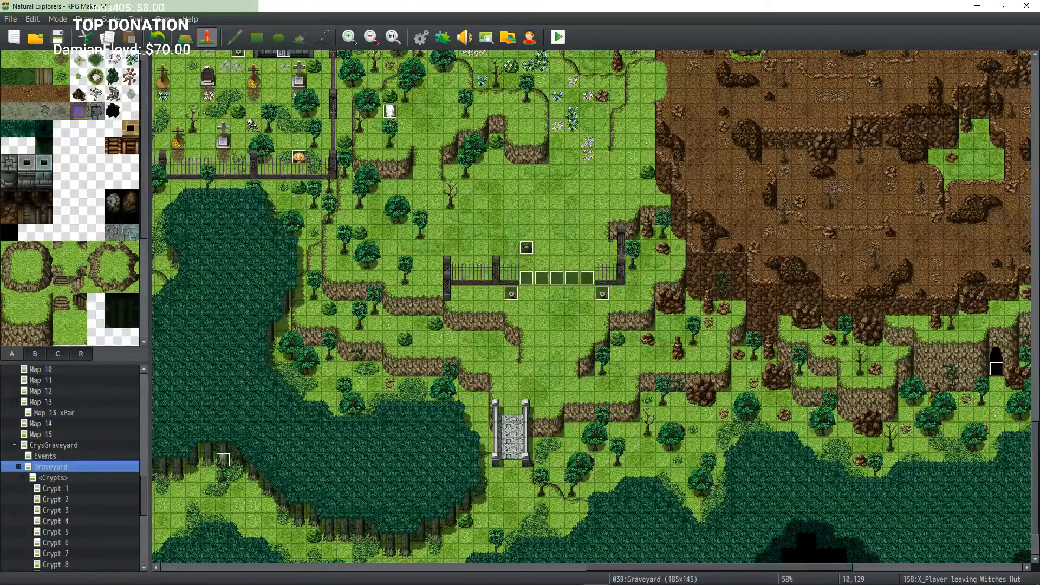
Step: Scroll around the crypts, the witch's hut and the cave passages to recheck their events
{"action": "middle_click", "coordinate": [455, 279]}
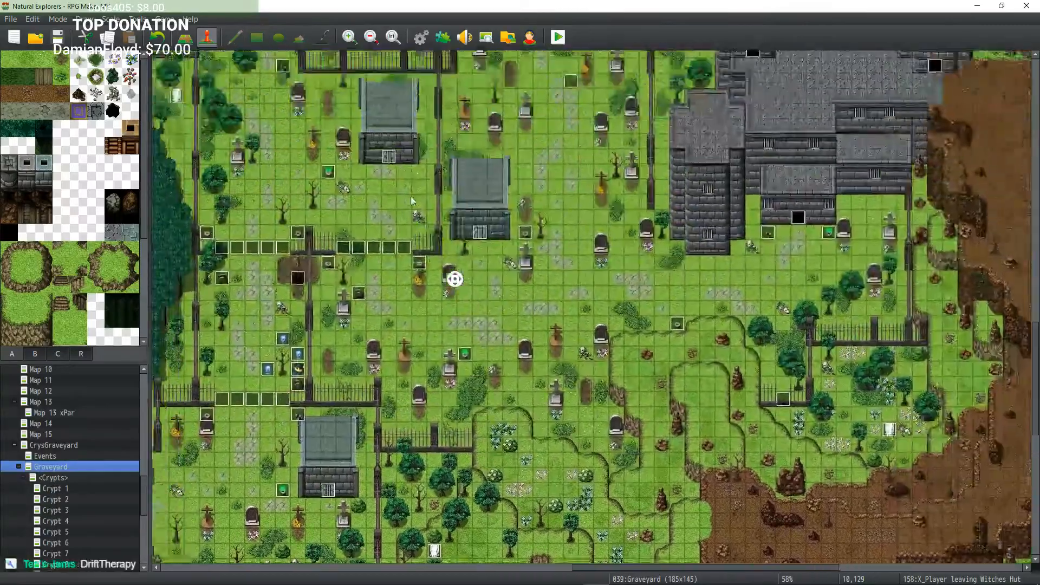
{"action": "middle_click", "coordinate": [414, 204]}
{"action": "middle_click", "coordinate": [510, 274]}
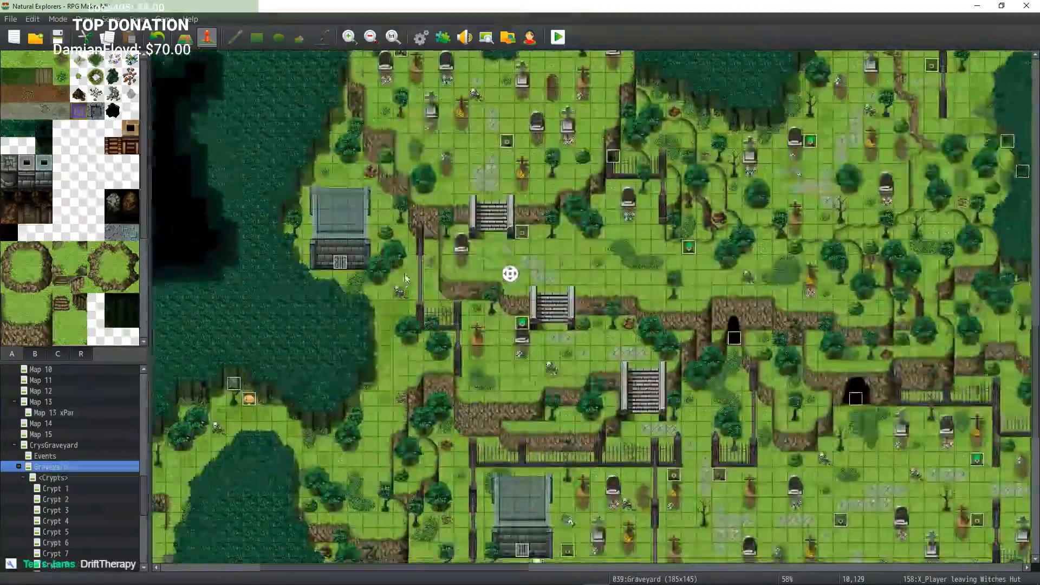
{"action": "middle_click", "coordinate": [558, 274]}
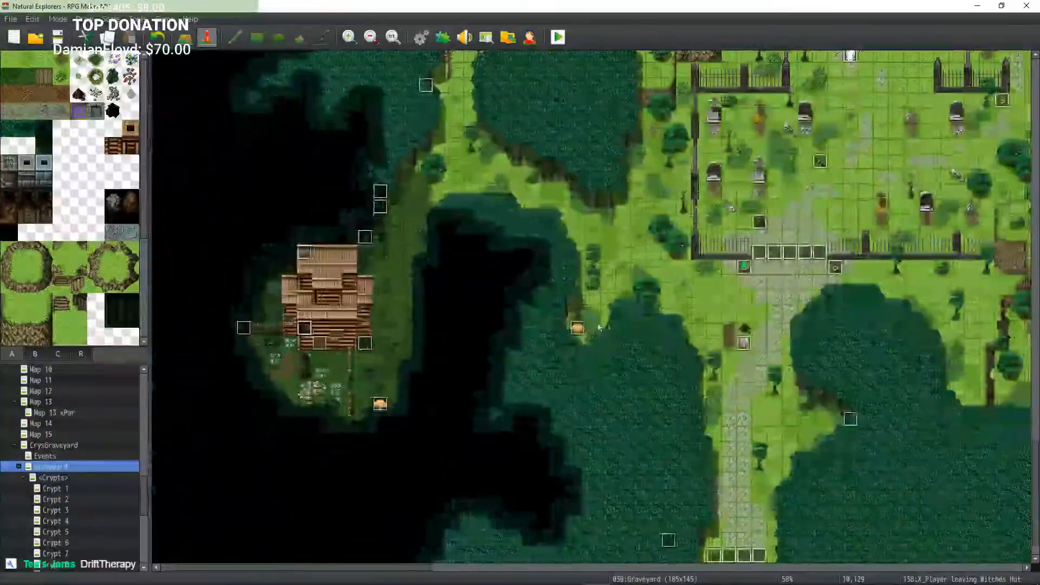
{"action": "middle_click", "coordinate": [596, 321]}
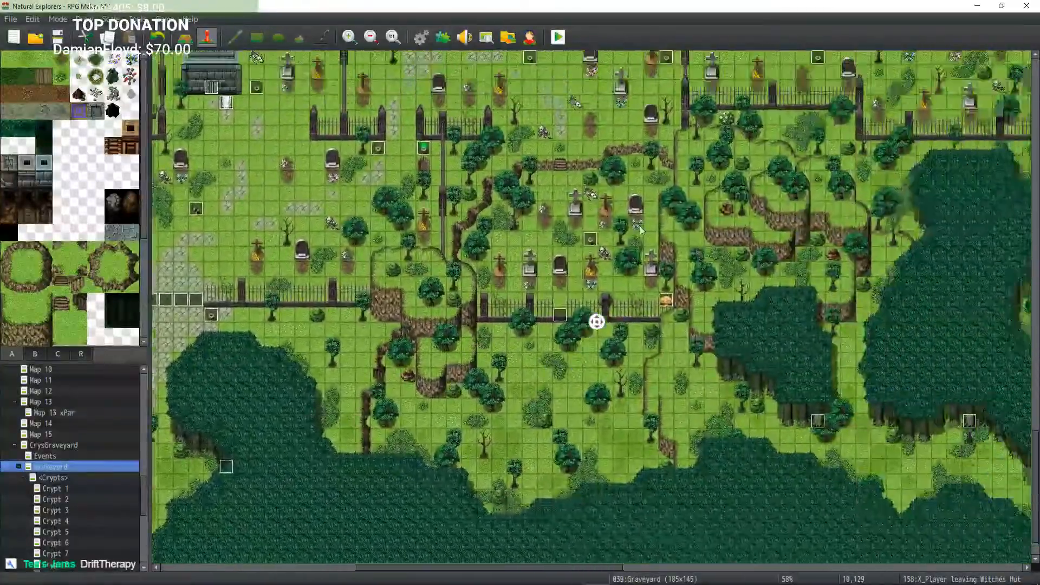
{"action": "middle_click", "coordinate": [670, 257]}
{"action": "middle_click", "coordinate": [669, 260]}
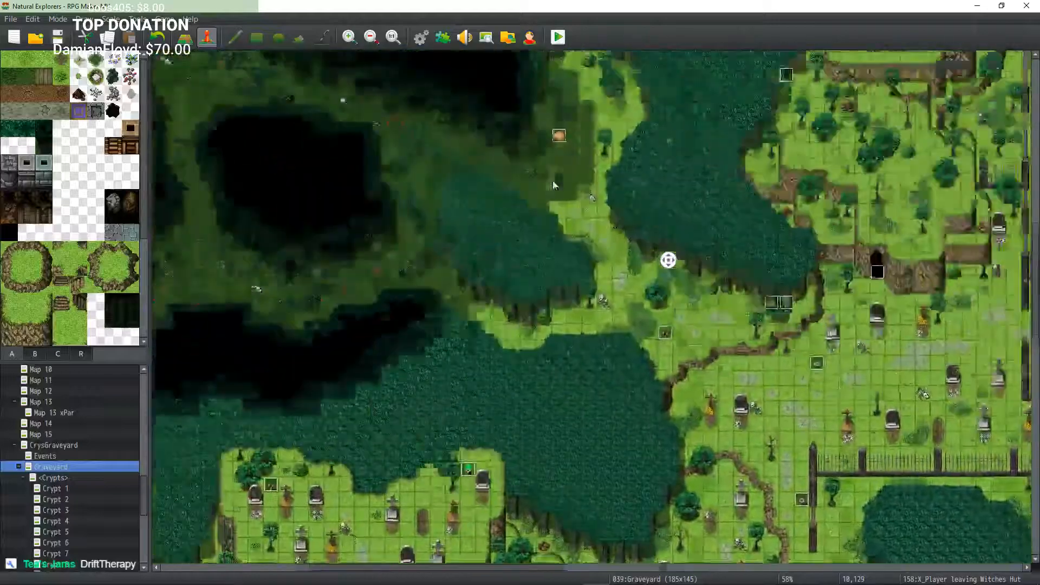
{"action": "middle_click", "coordinate": [576, 264]}
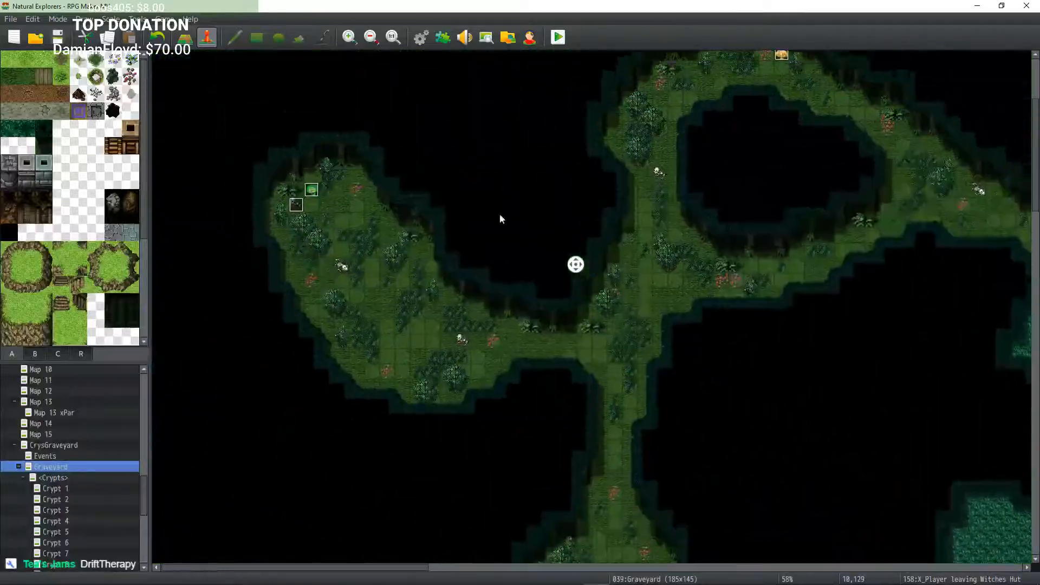
{"action": "middle_click", "coordinate": [679, 180]}
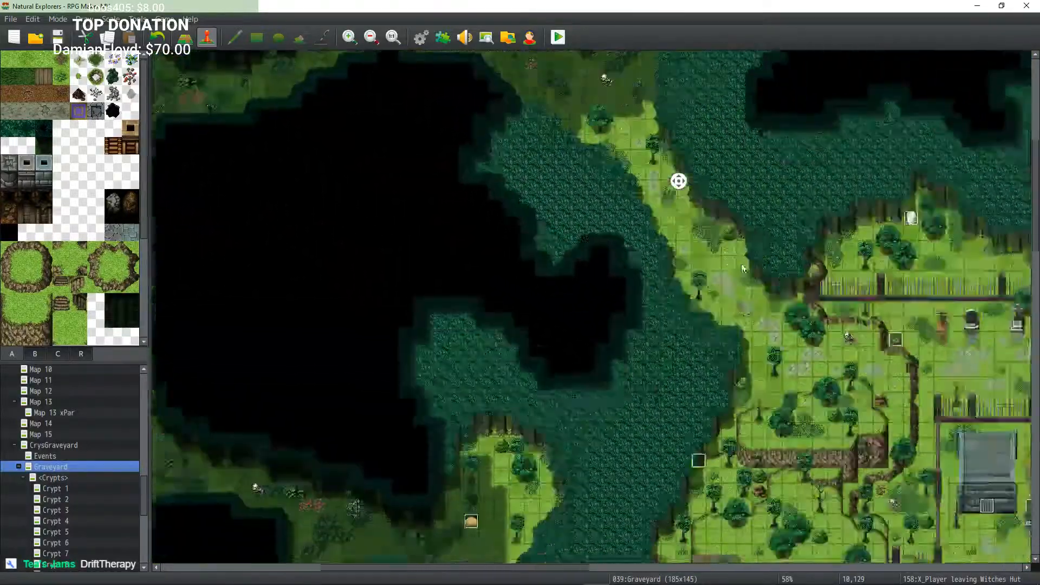
{"action": "middle_click", "coordinate": [771, 251]}
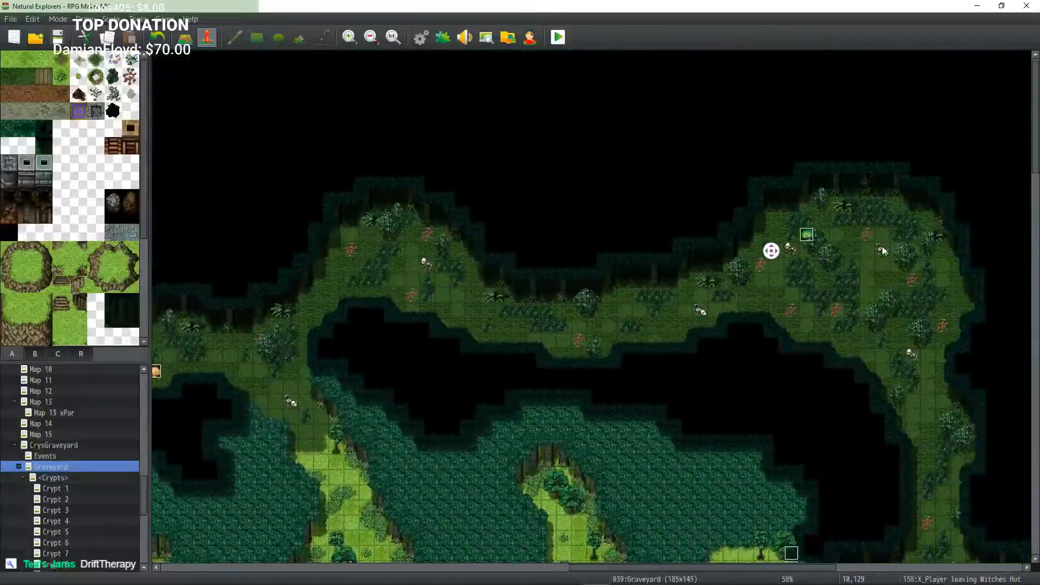
{"action": "middle_click", "coordinate": [804, 313]}
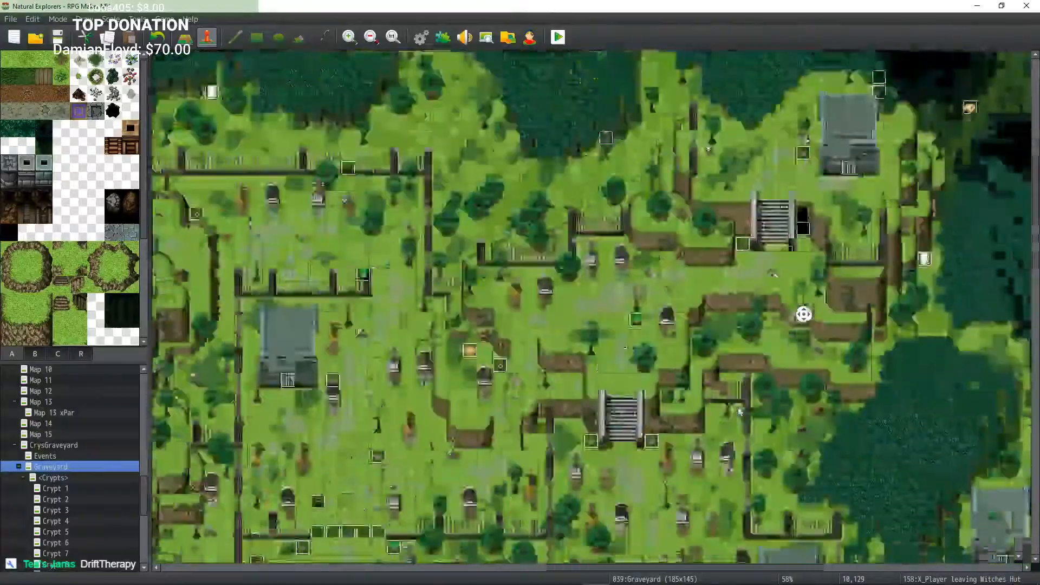
{"action": "middle_click", "coordinate": [736, 291]}
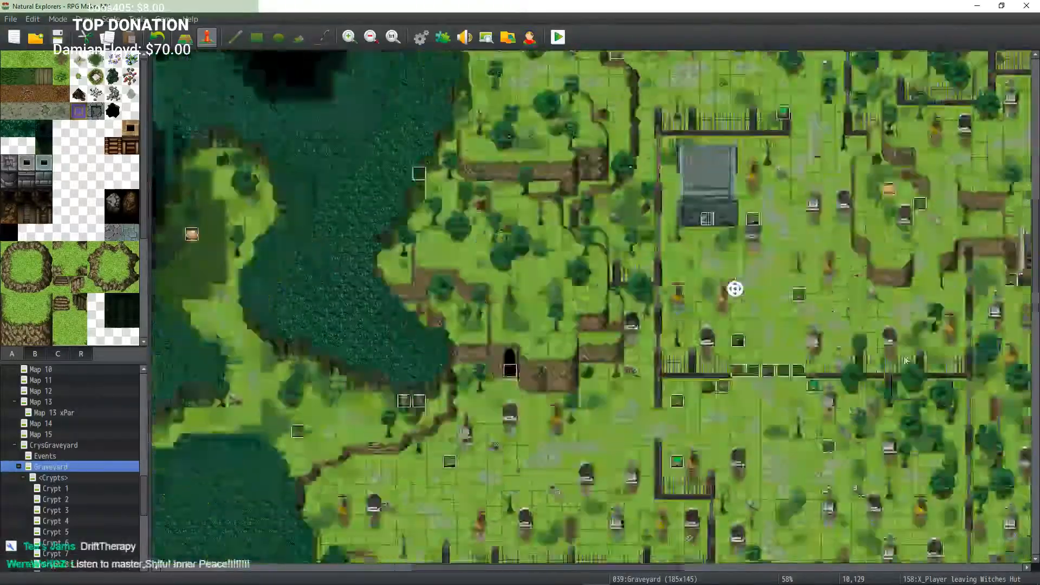
{"action": "middle_click", "coordinate": [750, 294]}
{"action": "middle_click_drag", "start_coordinate": [751, 293], "coordinate": [619, 282]}
{"action": "middle_click_drag", "start_coordinate": [550, 334], "coordinate": [347, 223]}
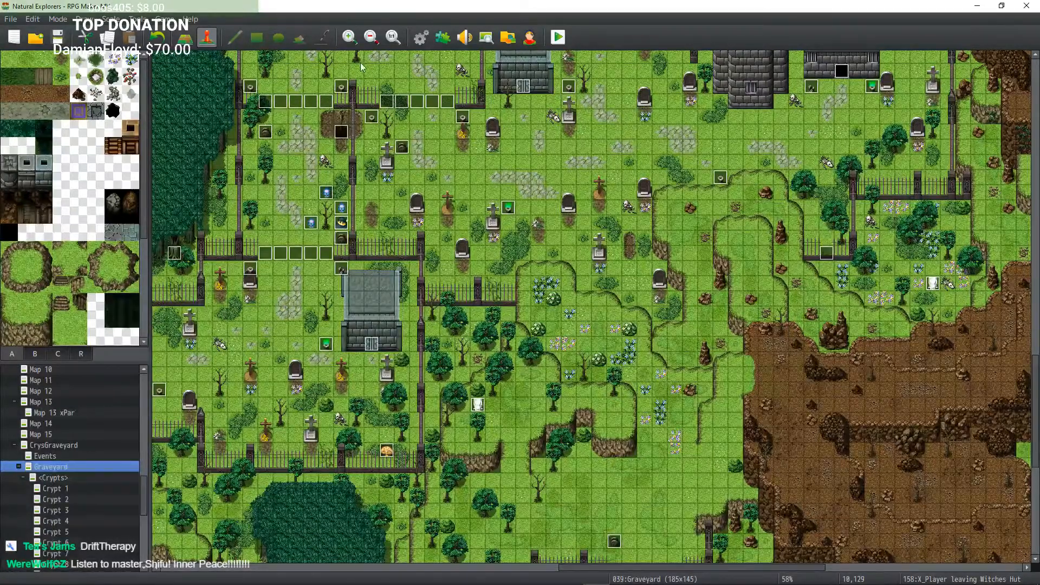
Step: Zoom out to survey the entire Graveyard map layout
{"action": "left_click", "coordinate": [374, 38]}
{"action": "left_click", "coordinate": [374, 38]}
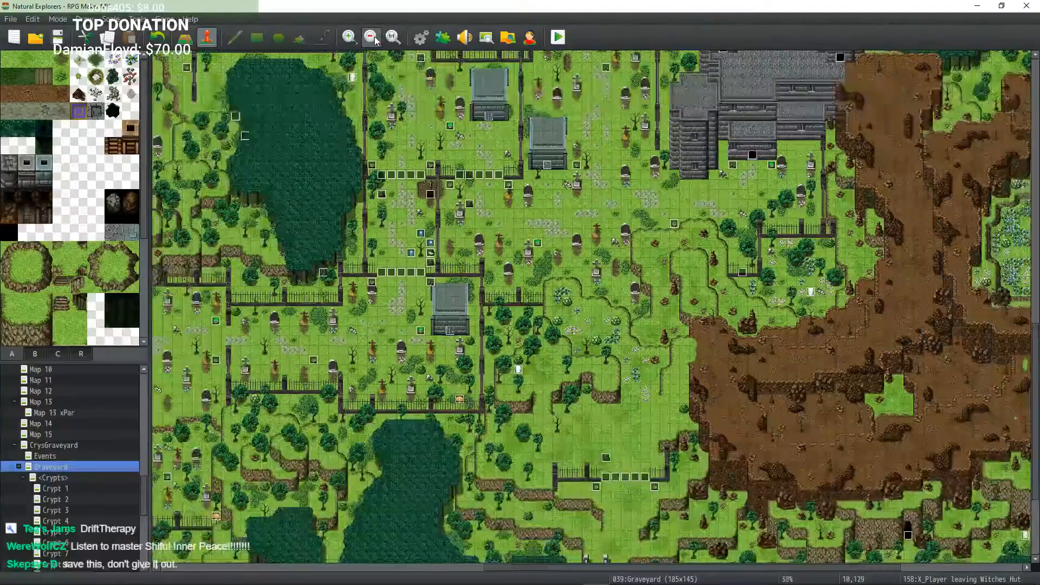
{"action": "left_click", "coordinate": [374, 38]}
{"action": "left_click", "coordinate": [374, 38]}
{"action": "left_click", "coordinate": [374, 38]}
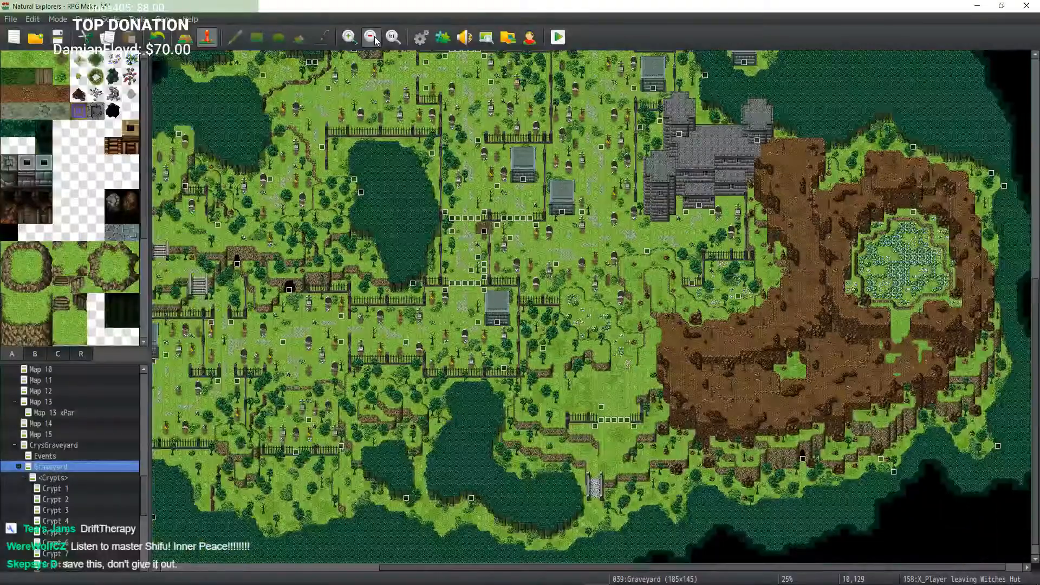
{"action": "left_click", "coordinate": [375, 39]}
{"action": "middle_click_drag", "start_coordinate": [583, 310], "coordinate": [692, 444]}
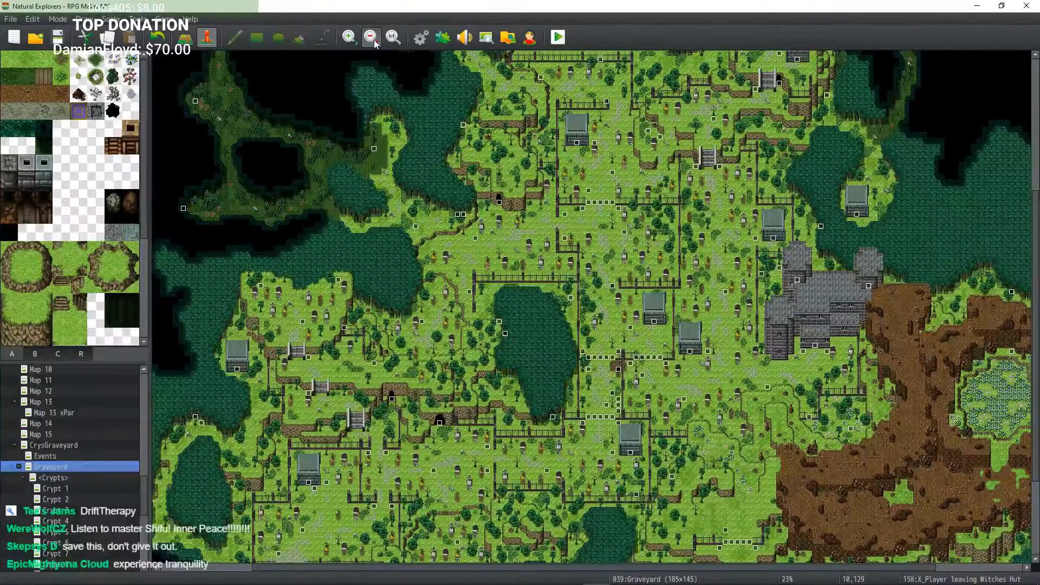
{"action": "left_click", "coordinate": [373, 39]}
{"action": "left_click", "coordinate": [373, 39]}
{"action": "left_click", "coordinate": [373, 39]}
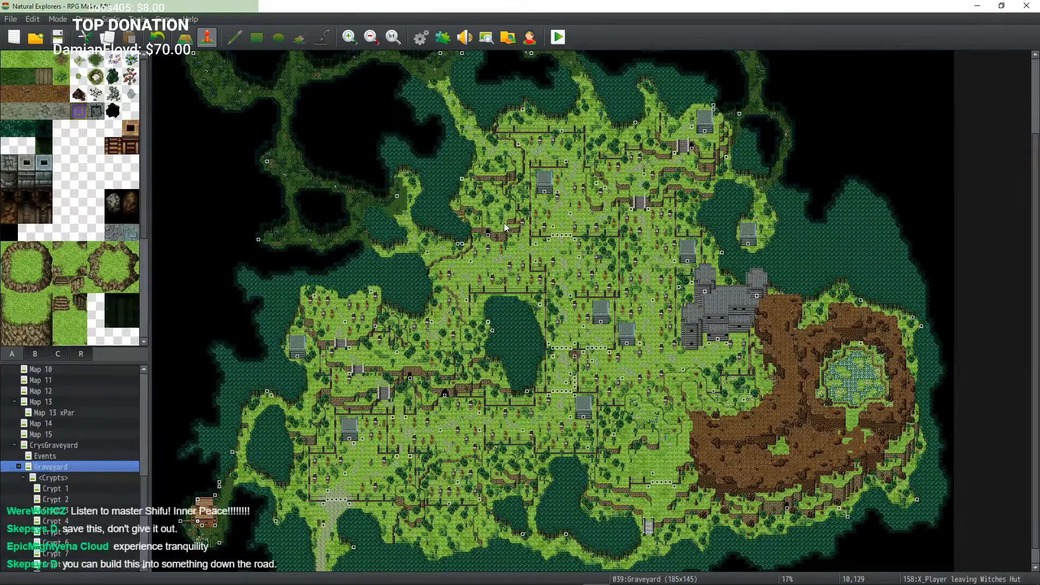
{"action": "scroll", "coordinate": [623, 274], "scroll_direction": "down", "scroll_amount": 1}
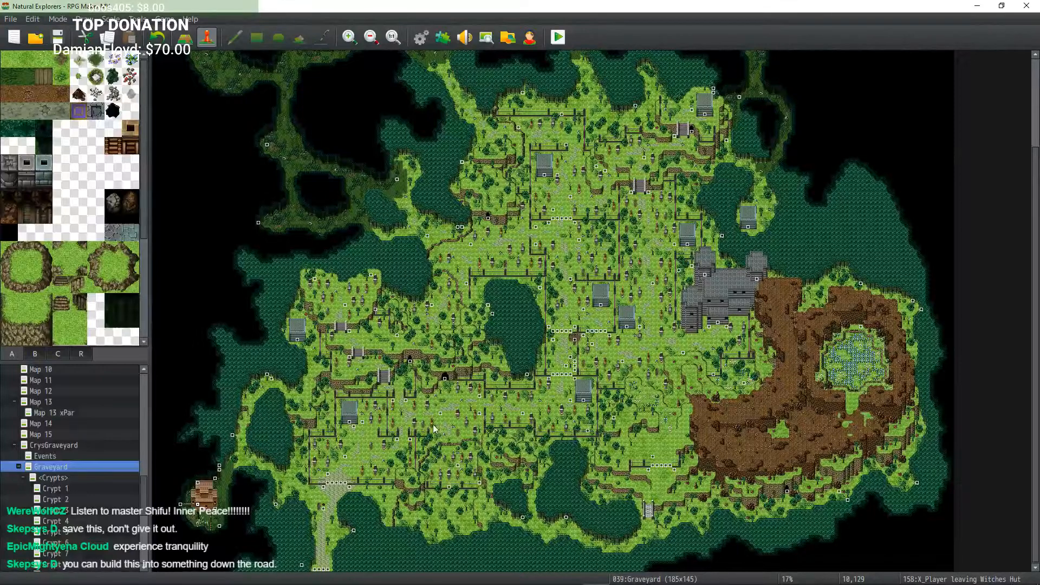
{"action": "scroll", "coordinate": [499, 309], "scroll_direction": "up", "scroll_amount": 5}
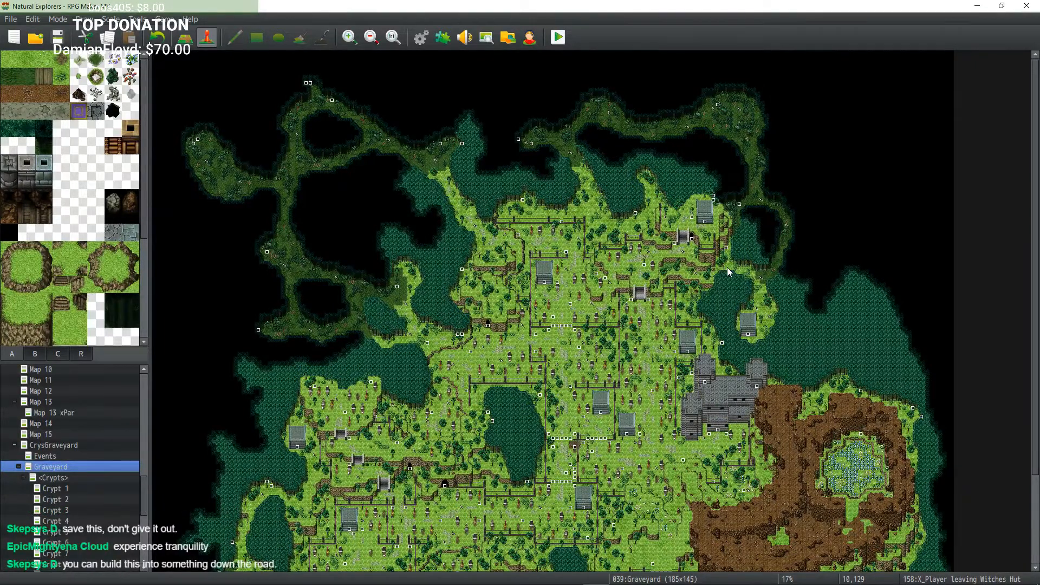
Step: Save the project after panning over the Graveyard map
{"action": "scroll", "coordinate": [605, 304], "scroll_direction": "down", "scroll_amount": 5}
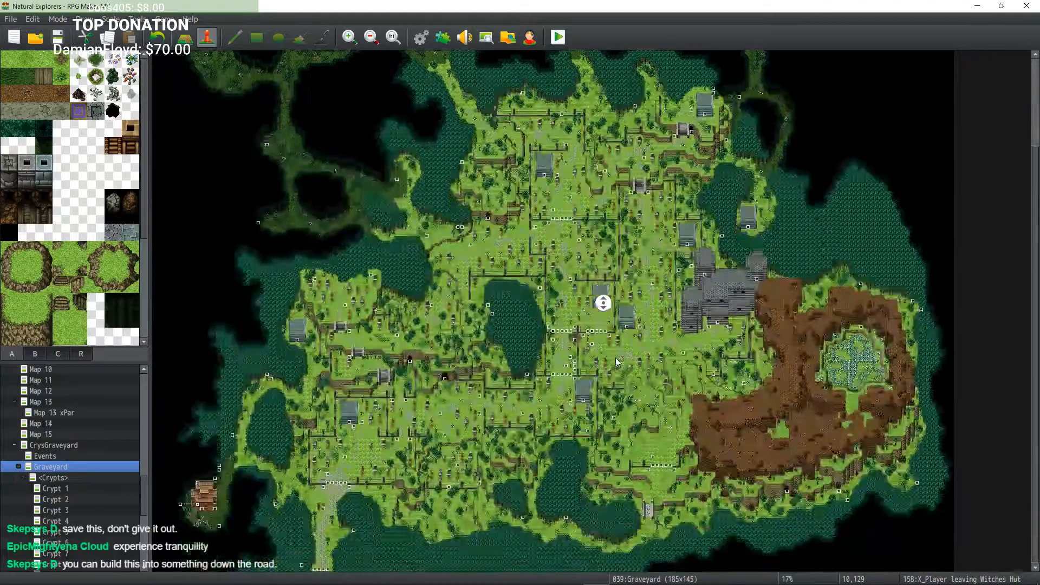
{"action": "middle_click", "coordinate": [558, 396]}
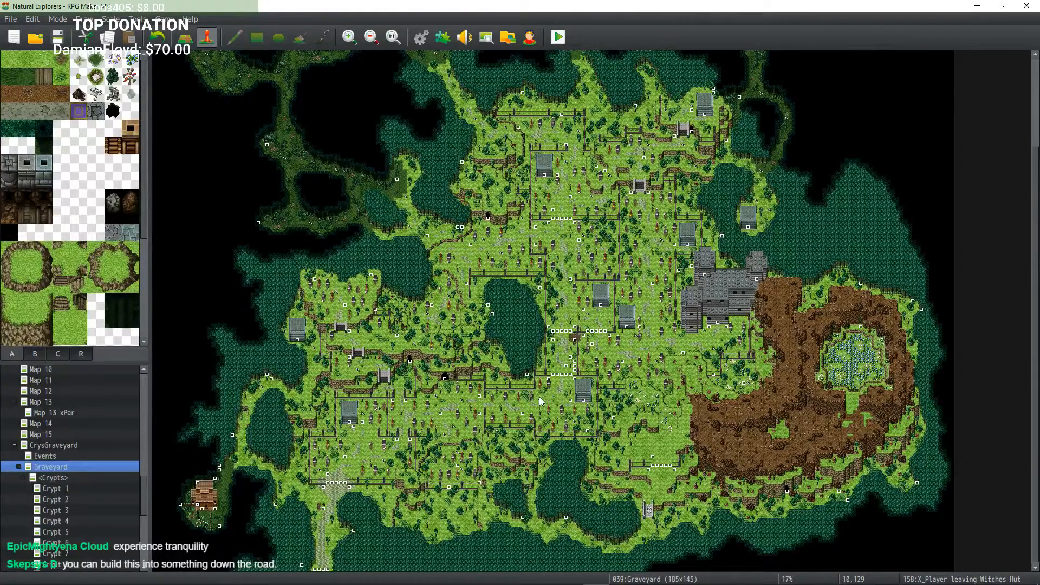
{"action": "middle_click", "coordinate": [543, 208]}
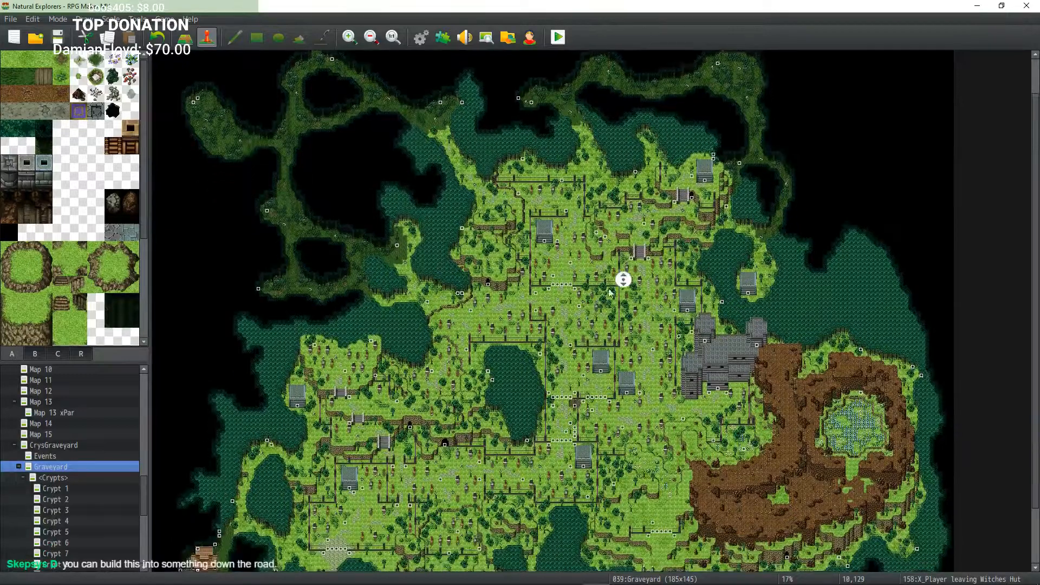
{"action": "middle_click", "coordinate": [515, 346]}
{"action": "left_click", "coordinate": [58, 37]}
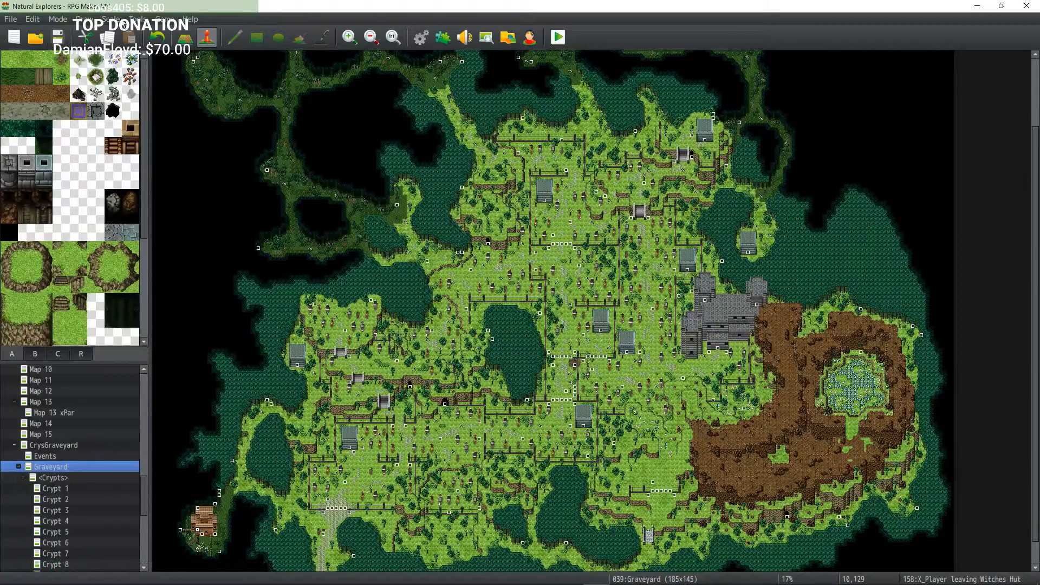
Step: Scroll between the northern cave loops and the central graveyard to inspect their event tiles
{"action": "scroll", "coordinate": [453, 182], "scroll_direction": "up", "scroll_amount": 2}
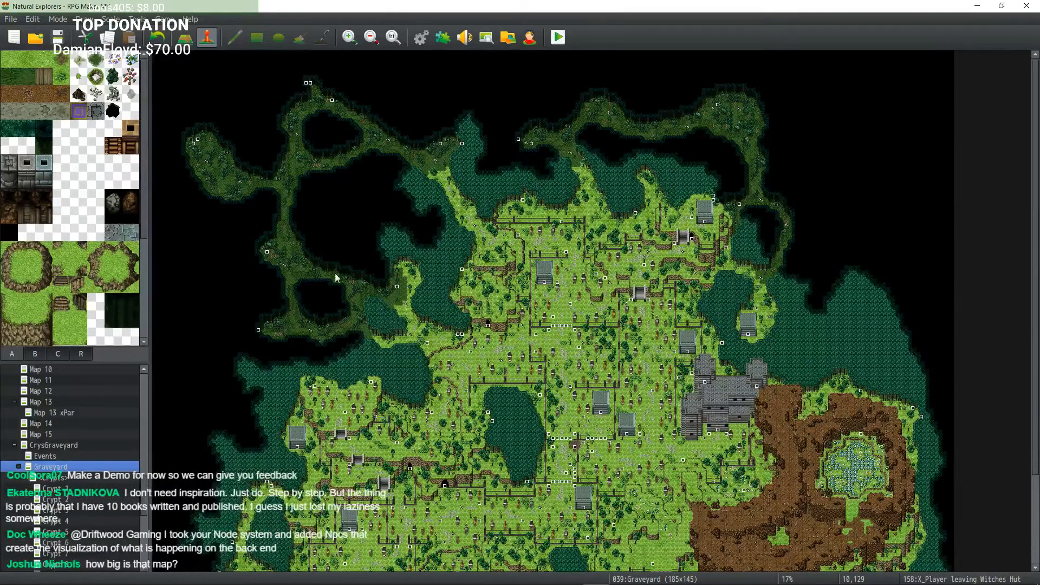
{"action": "scroll", "coordinate": [483, 242], "scroll_direction": "down", "scroll_amount": 3}
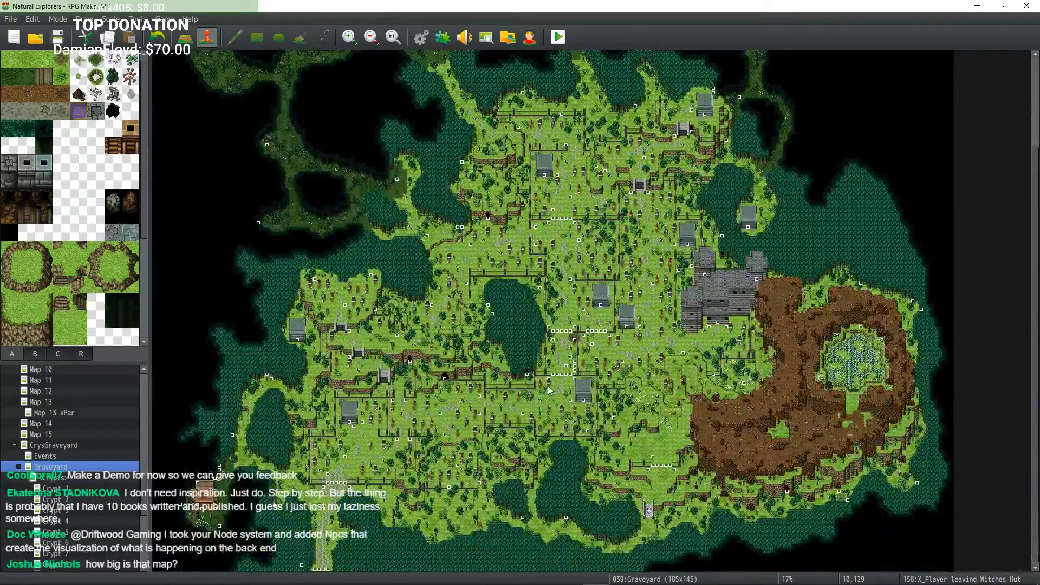
{"action": "scroll", "coordinate": [513, 416], "scroll_direction": "up", "scroll_amount": 3}
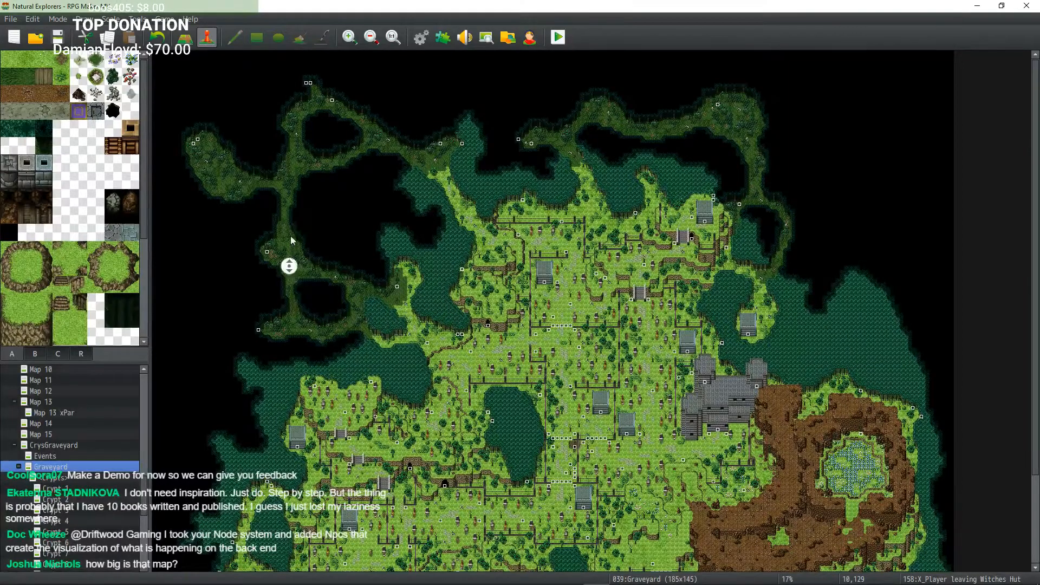
{"action": "scroll", "coordinate": [427, 158], "scroll_direction": "down", "scroll_amount": 2}
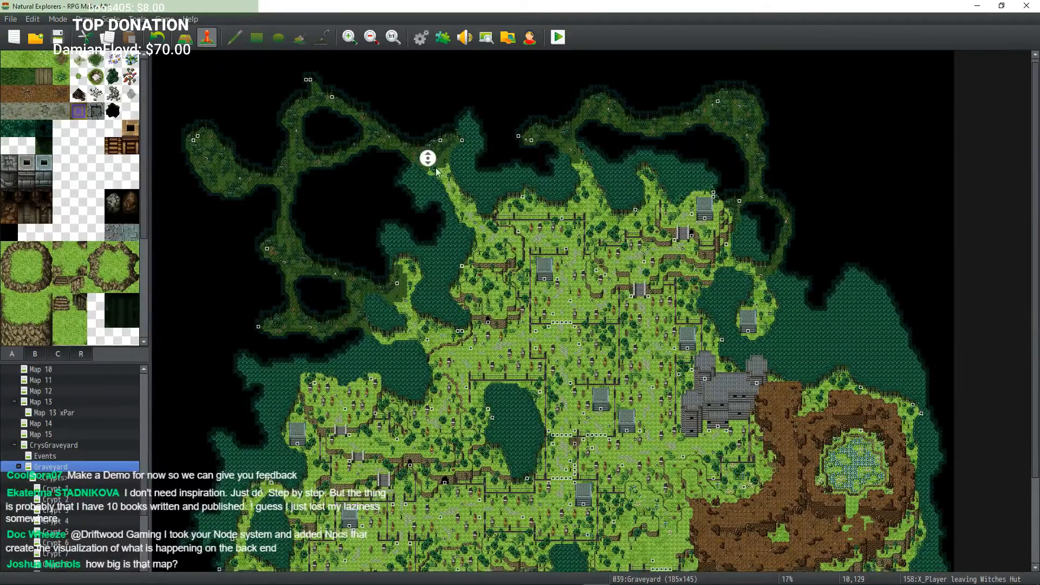
{"action": "scroll", "coordinate": [518, 197], "scroll_direction": "up", "scroll_amount": 2}
{"action": "scroll", "coordinate": [668, 255], "scroll_direction": "down", "scroll_amount": 3}
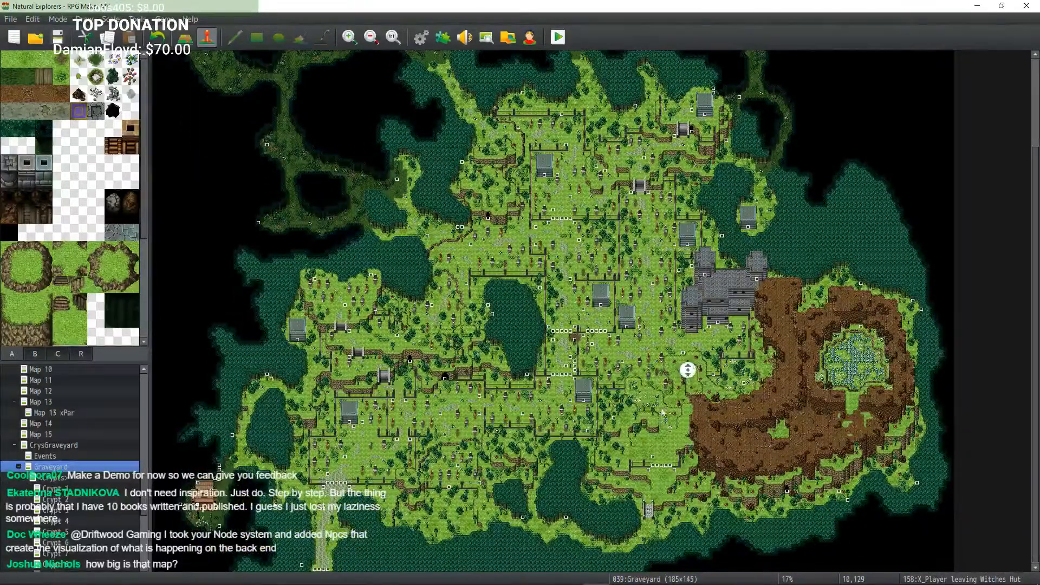
{"action": "scroll", "coordinate": [652, 312], "scroll_direction": "up", "scroll_amount": 3}
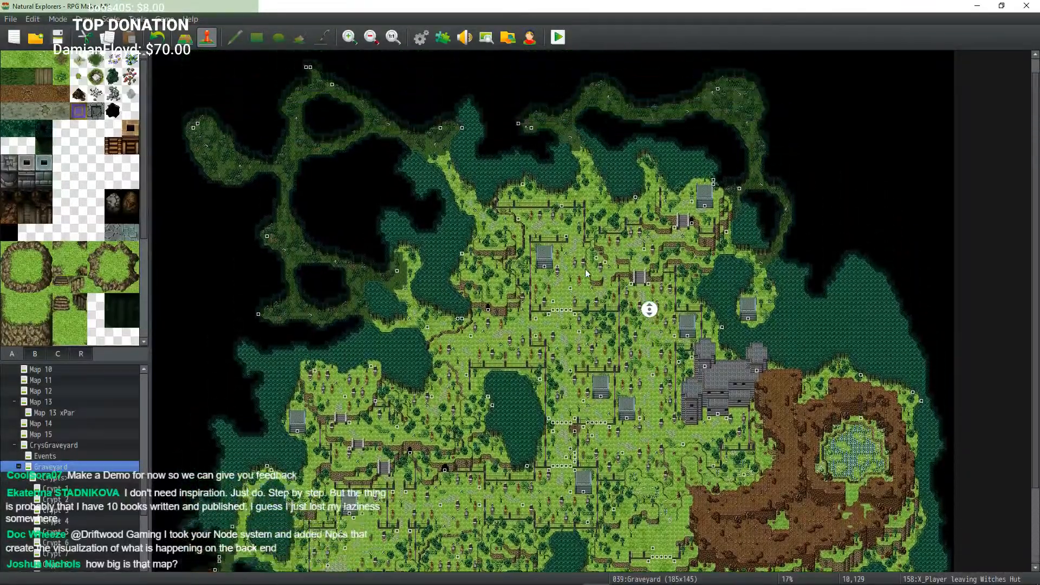
{"action": "scroll", "coordinate": [649, 310], "scroll_direction": "down", "scroll_amount": 1}
{"action": "scroll", "coordinate": [488, 312], "scroll_direction": "down", "scroll_amount": 2}
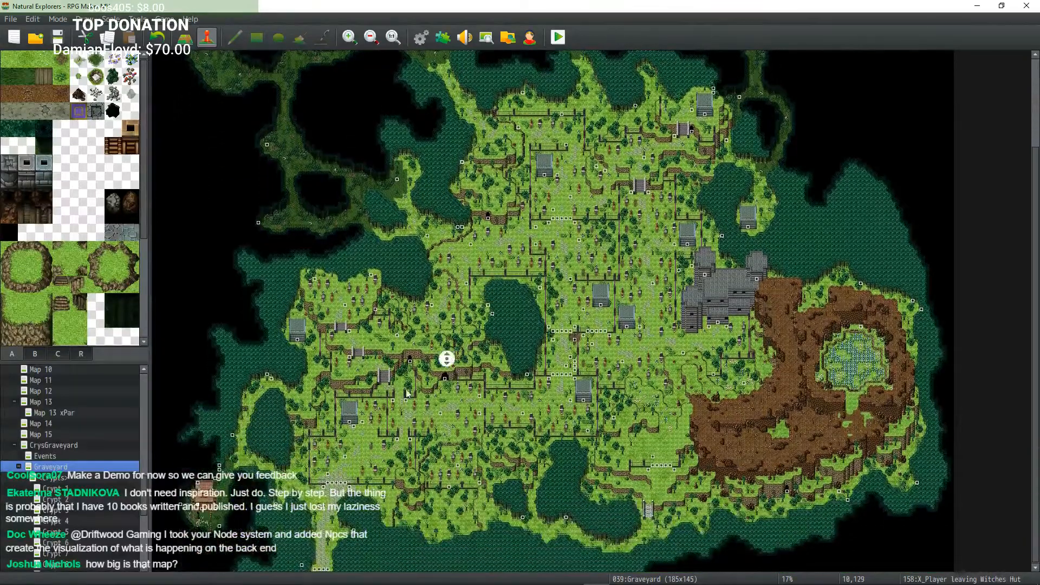
{"action": "scroll", "coordinate": [450, 347], "scroll_direction": "up", "scroll_amount": 1}
{"action": "scroll", "coordinate": [460, 329], "scroll_direction": "up", "scroll_amount": 4}
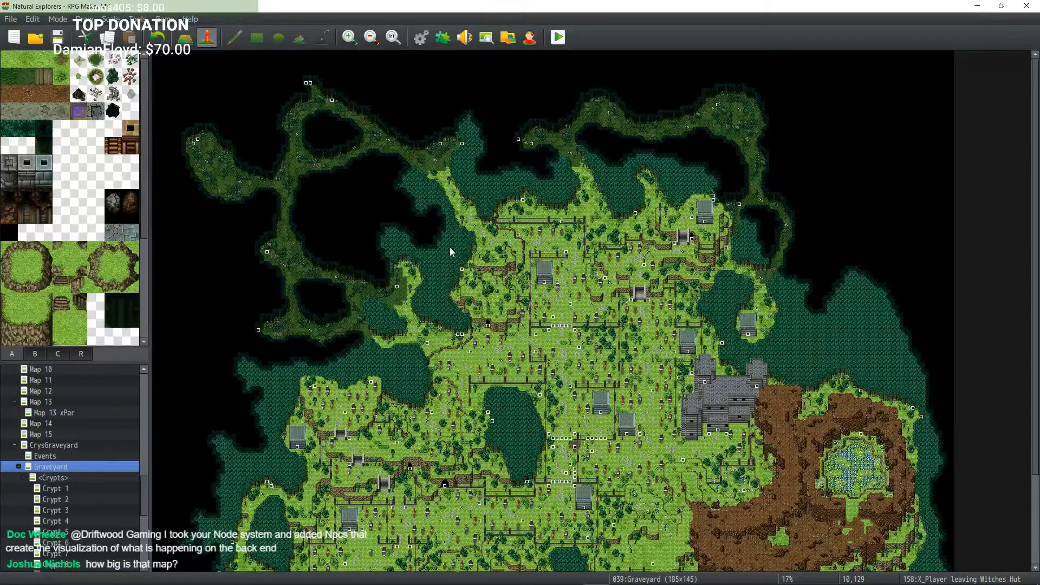
Step: Pan around the central lake, the southwestern crypts and the middle paths to check their events
{"action": "middle_click", "coordinate": [589, 208]}
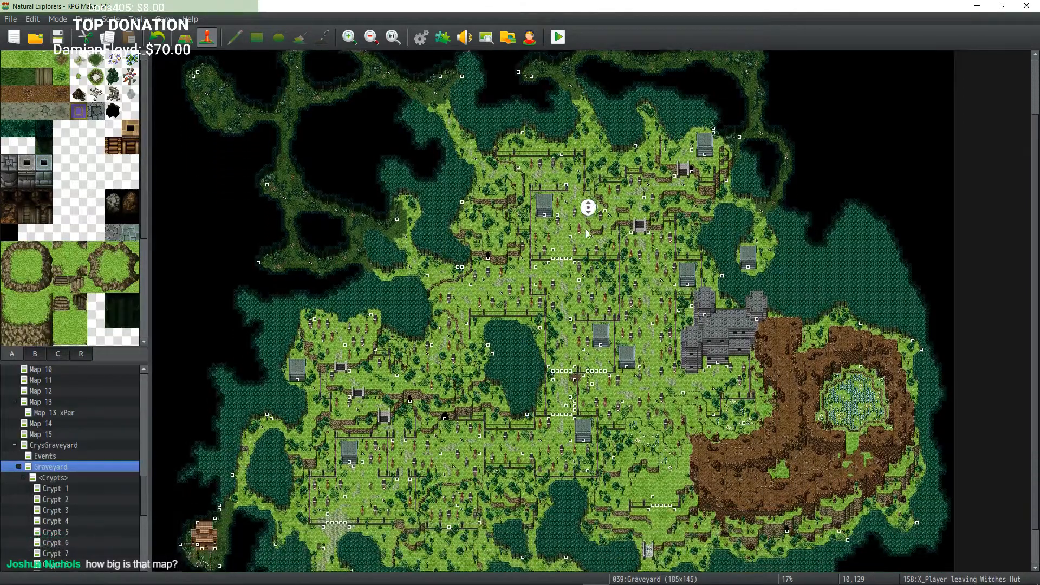
{"action": "middle_click", "coordinate": [587, 301]}
{"action": "middle_click", "coordinate": [589, 326]}
{"action": "middle_click", "coordinate": [588, 327]}
{"action": "middle_click", "coordinate": [580, 318]}
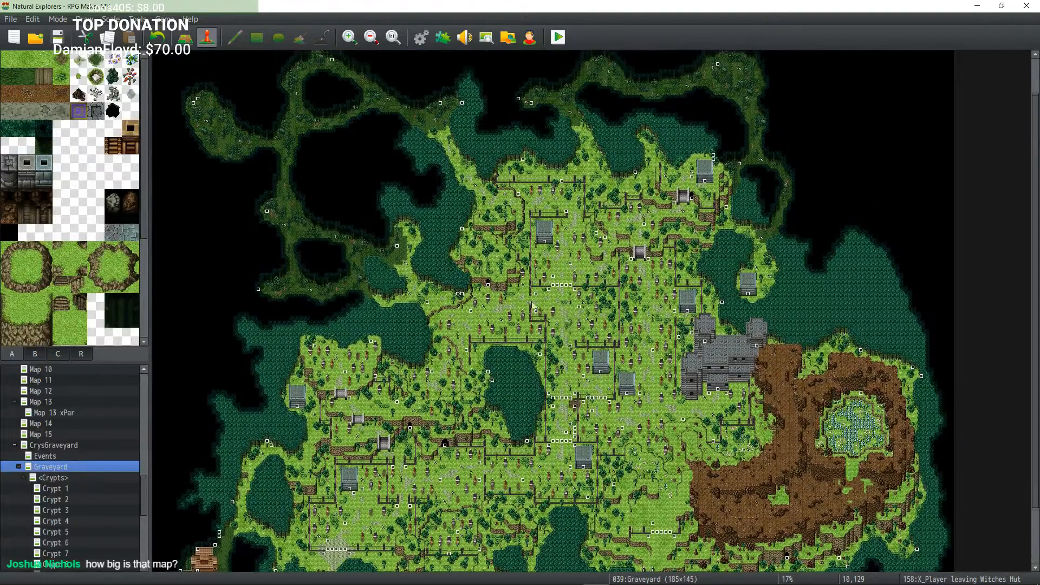
{"action": "middle_click", "coordinate": [506, 304]}
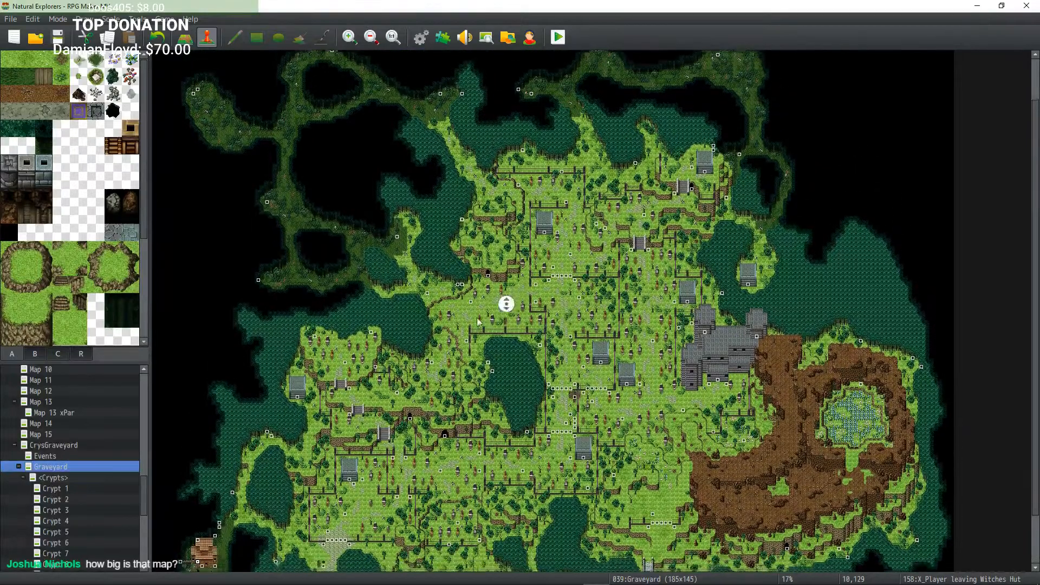
{"action": "middle_click", "coordinate": [460, 325]}
{"action": "middle_click", "coordinate": [443, 370]}
{"action": "middle_click", "coordinate": [428, 416]}
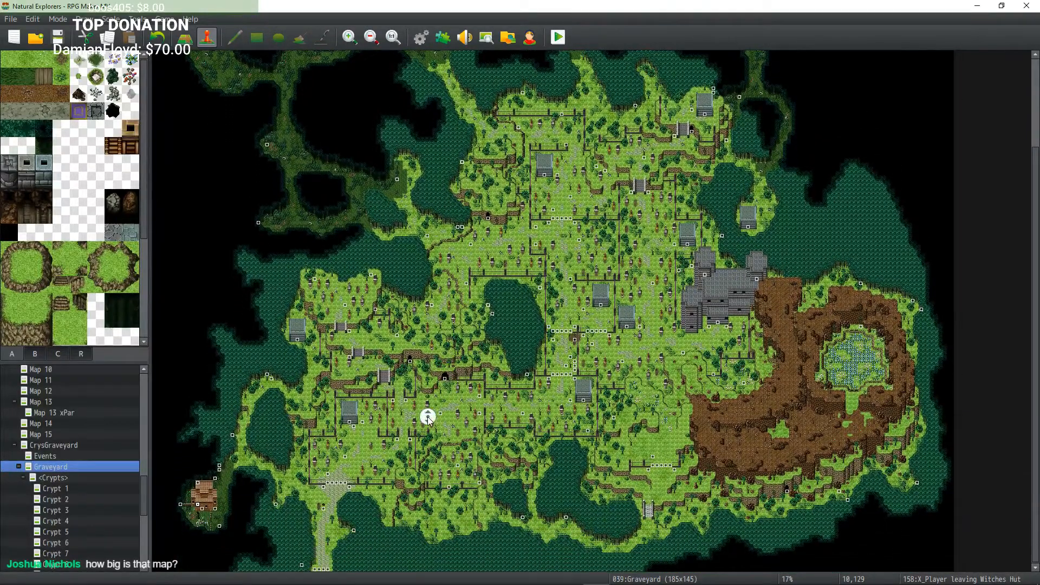
{"action": "middle_click", "coordinate": [351, 461]}
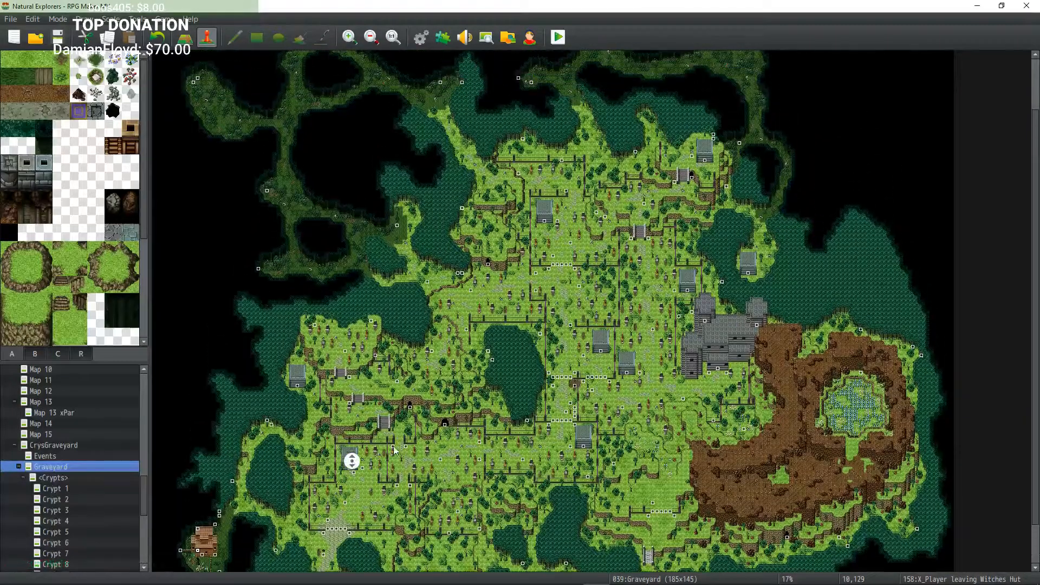
{"action": "middle_click", "coordinate": [487, 464]}
{"action": "middle_click", "coordinate": [578, 388]}
{"action": "middle_click", "coordinate": [602, 330]}
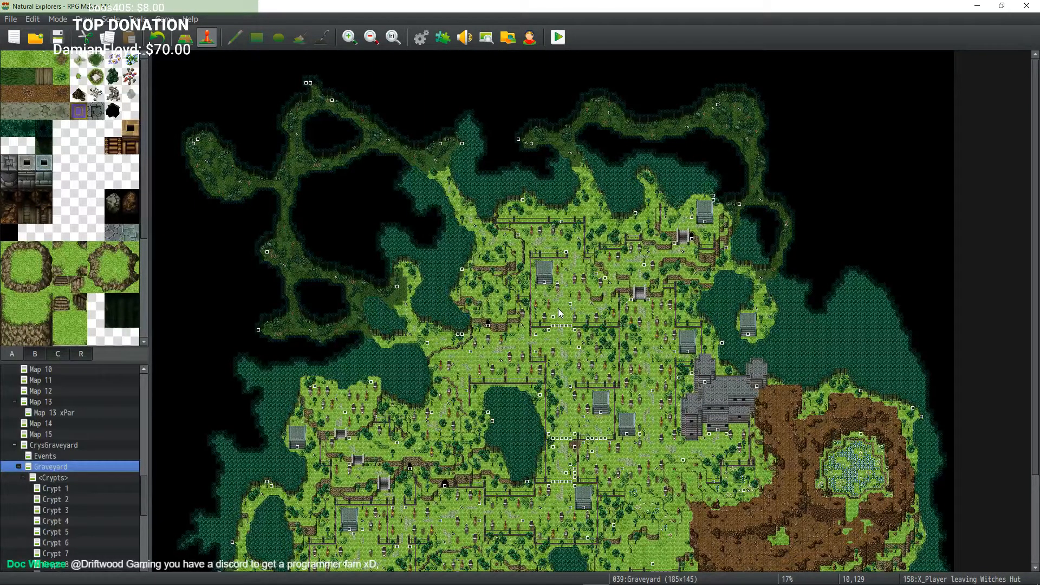
{"action": "middle_click", "coordinate": [552, 285]}
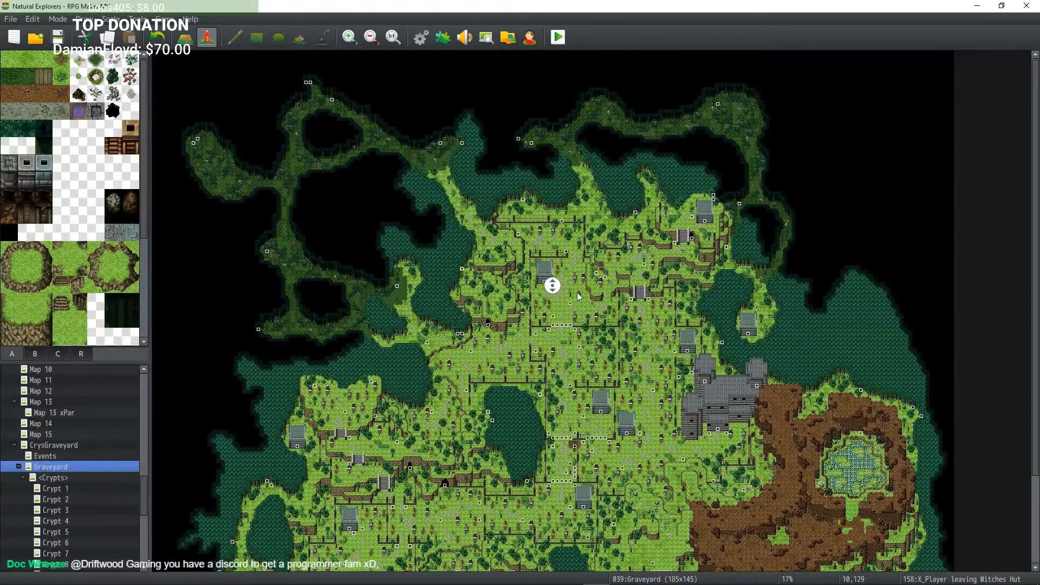
{"action": "middle_click", "coordinate": [580, 305]}
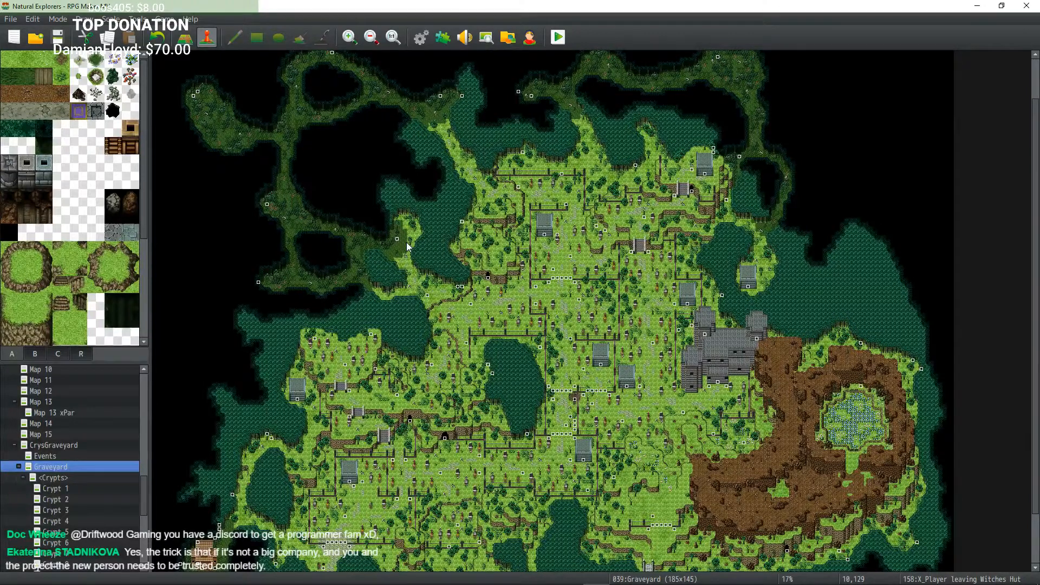
Step: Sweep across the western plots, southern paths and eastern crypt area to inspect event placement
{"action": "middle_click_drag", "start_coordinate": [460, 315], "coordinate": [482, 304]}
{"action": "middle_click_drag", "start_coordinate": [508, 317], "coordinate": [564, 281]}
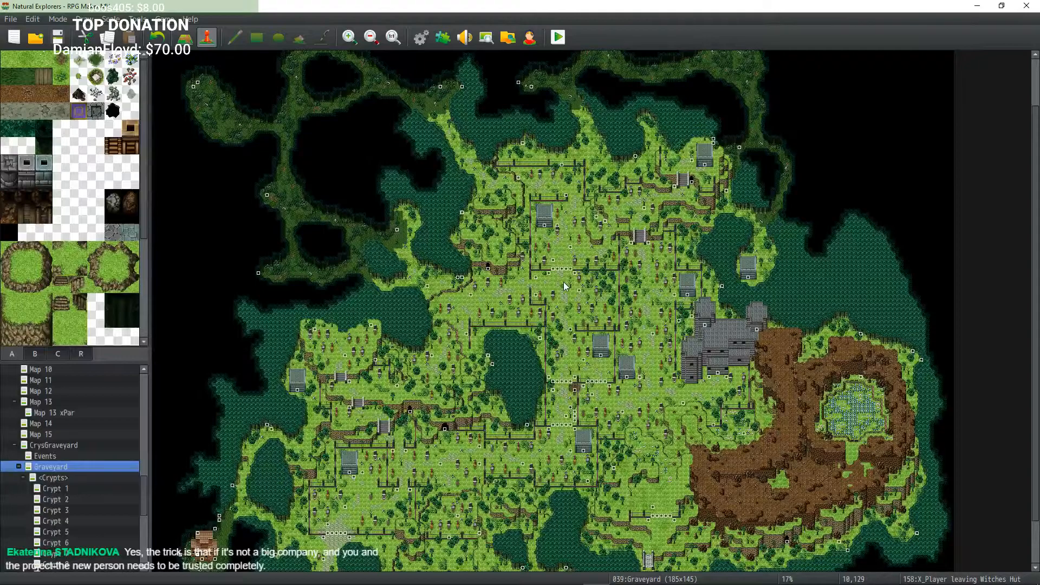
{"action": "middle_click_drag", "start_coordinate": [595, 367], "coordinate": [560, 402]}
{"action": "middle_click_drag", "start_coordinate": [513, 412], "coordinate": [474, 421]}
{"action": "middle_click_drag", "start_coordinate": [455, 418], "coordinate": [413, 438]}
{"action": "middle_click_drag", "start_coordinate": [376, 455], "coordinate": [363, 464]}
{"action": "middle_click_drag", "start_coordinate": [341, 475], "coordinate": [357, 434]}
{"action": "middle_click_drag", "start_coordinate": [533, 454], "coordinate": [596, 407]}
{"action": "middle_click_drag", "start_coordinate": [641, 415], "coordinate": [633, 350]}
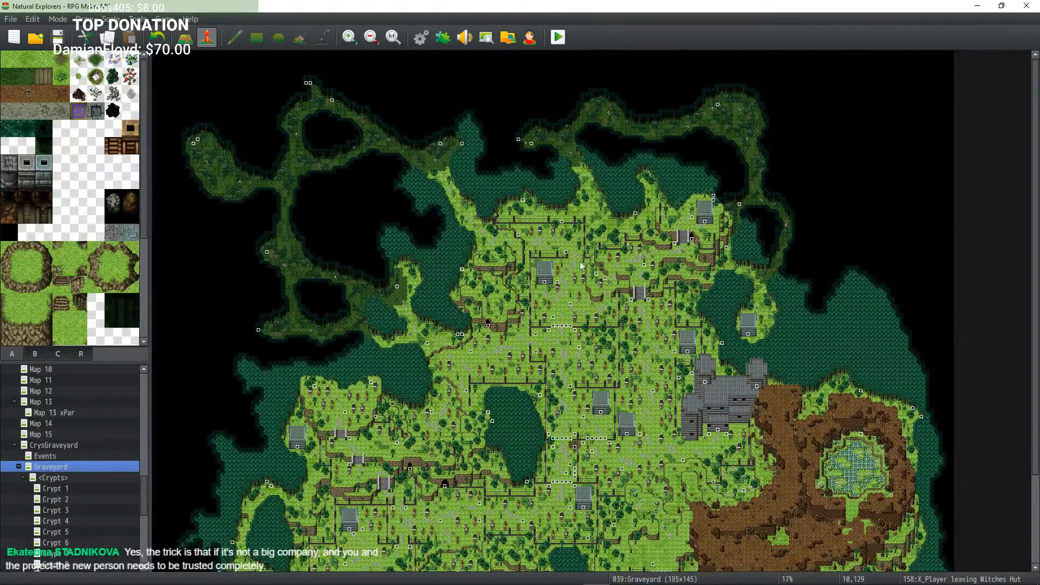
{"action": "middle_click_drag", "start_coordinate": [581, 265], "coordinate": [591, 295]}
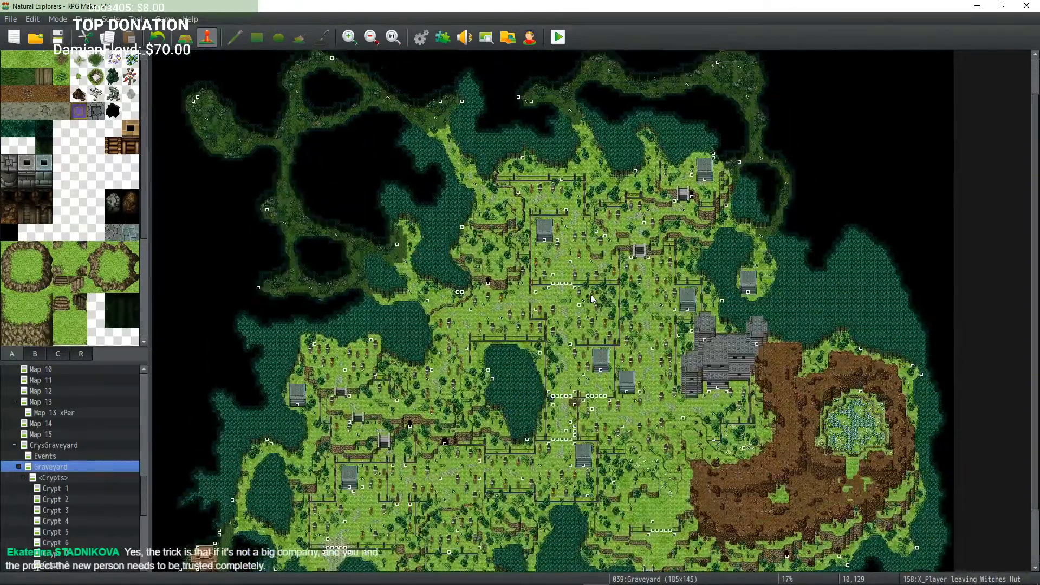
Step: Survey the northwestern caves and the central fenced rows for event tiles
{"action": "scroll", "coordinate": [591, 294], "scroll_direction": "down", "scroll_amount": 3}
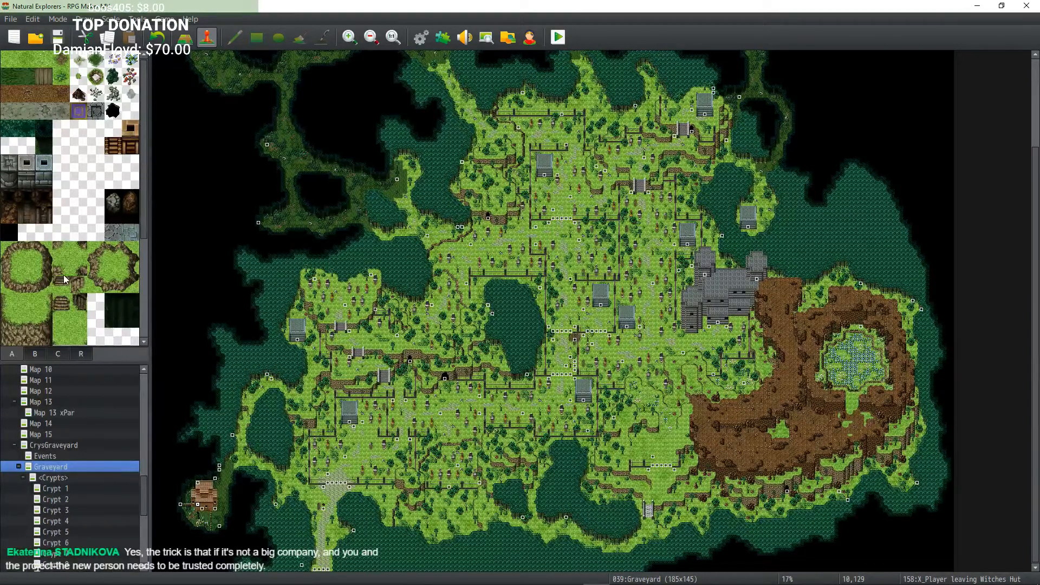
{"action": "middle_click", "coordinate": [456, 254]}
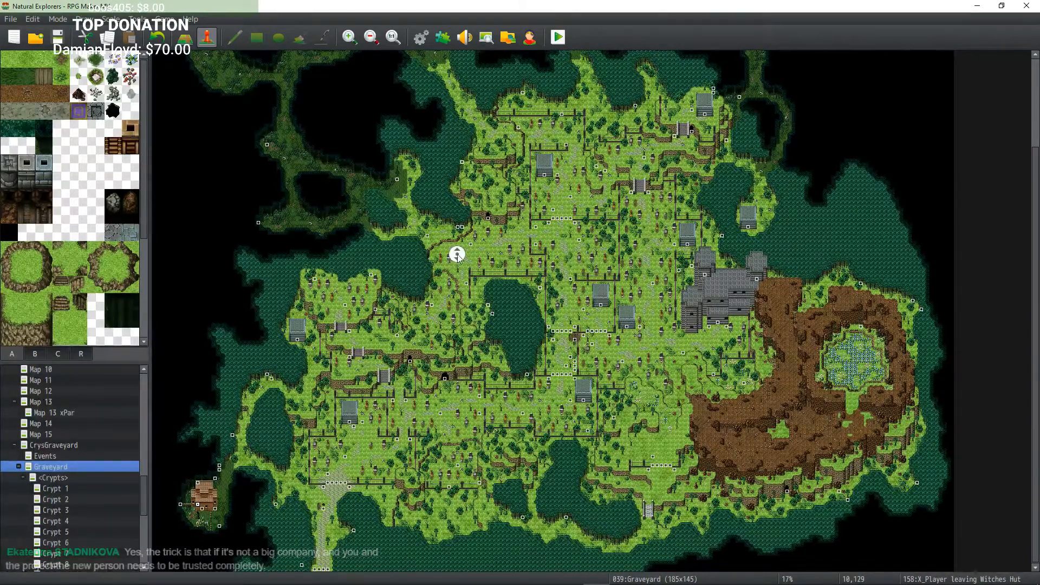
{"action": "middle_click", "coordinate": [494, 255]}
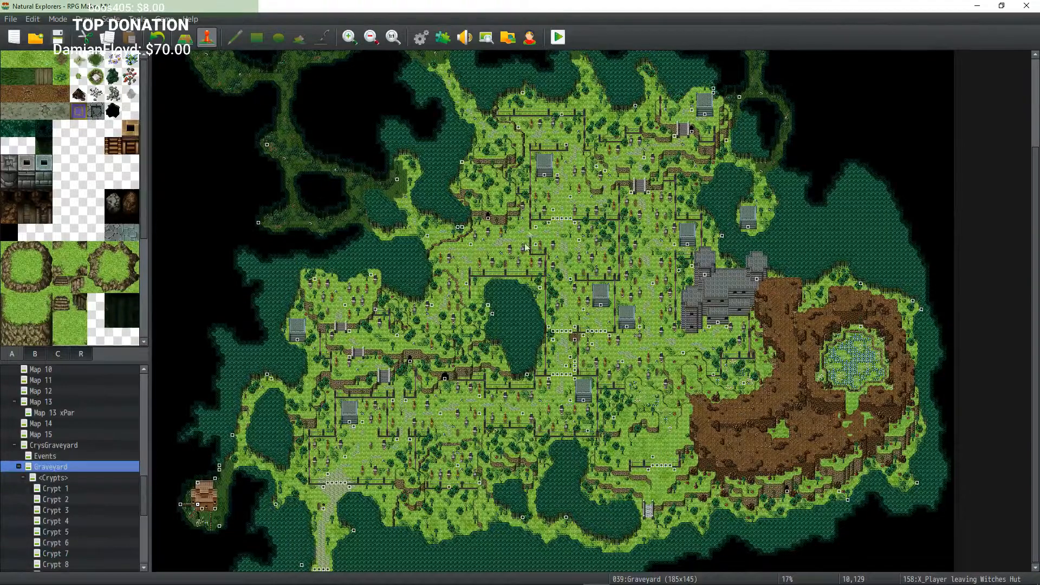
{"action": "middle_click", "coordinate": [527, 223]}
{"action": "middle_click", "coordinate": [511, 196]}
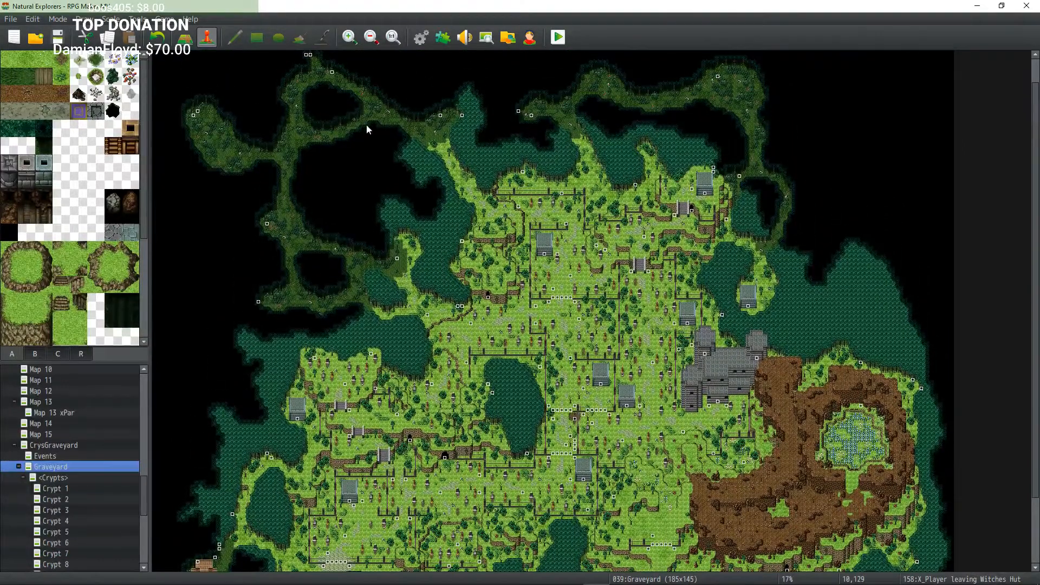
{"action": "middle_click_drag", "start_coordinate": [345, 170], "coordinate": [344, 133]}
{"action": "middle_click_drag", "start_coordinate": [442, 158], "coordinate": [597, 243]}
{"action": "middle_click_drag", "start_coordinate": [608, 239], "coordinate": [638, 267]}
{"action": "middle_click_drag", "start_coordinate": [658, 322], "coordinate": [597, 406]}
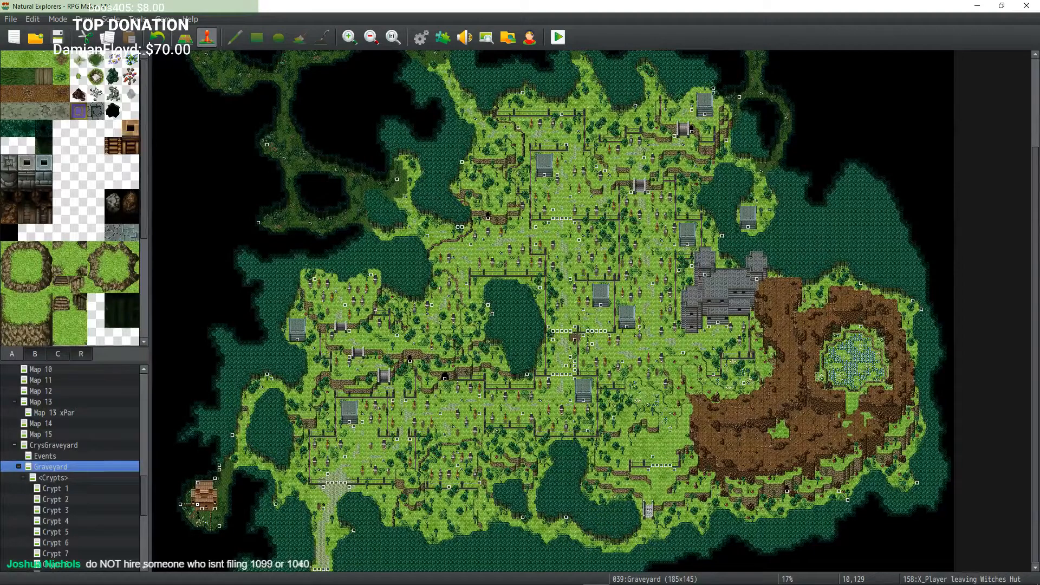
{"action": "middle_click_drag", "start_coordinate": [449, 298], "coordinate": [428, 291]}
{"action": "middle_click_drag", "start_coordinate": [429, 281], "coordinate": [460, 288]}
{"action": "middle_click_drag", "start_coordinate": [472, 281], "coordinate": [499, 243]}
{"action": "middle_click_drag", "start_coordinate": [481, 228], "coordinate": [466, 205]}
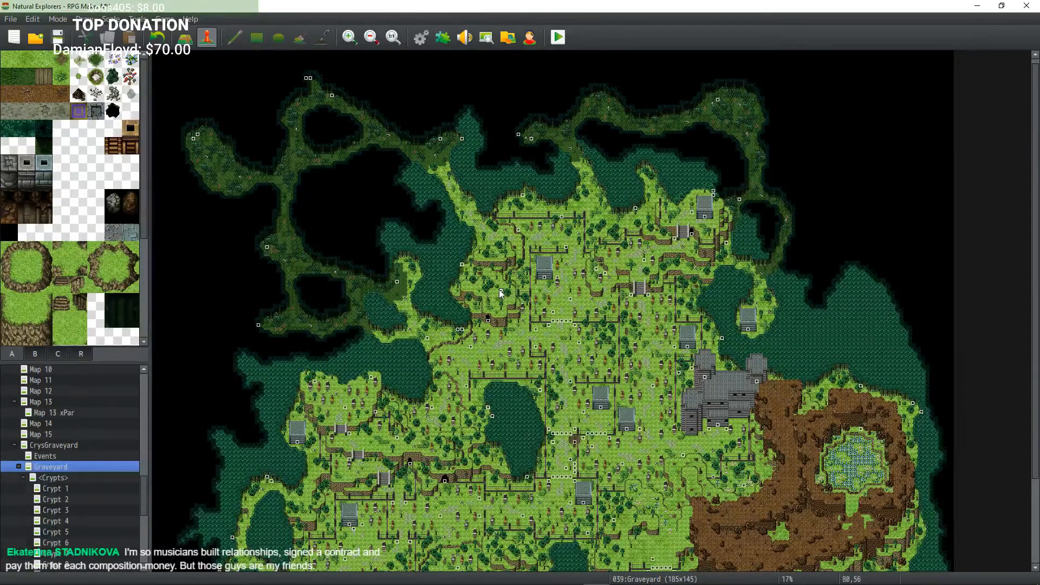
Step: Inspect the western crypts, the southwest corner and the central lake area of the map
{"action": "scroll", "coordinate": [499, 290], "scroll_direction": "down", "scroll_amount": 3}
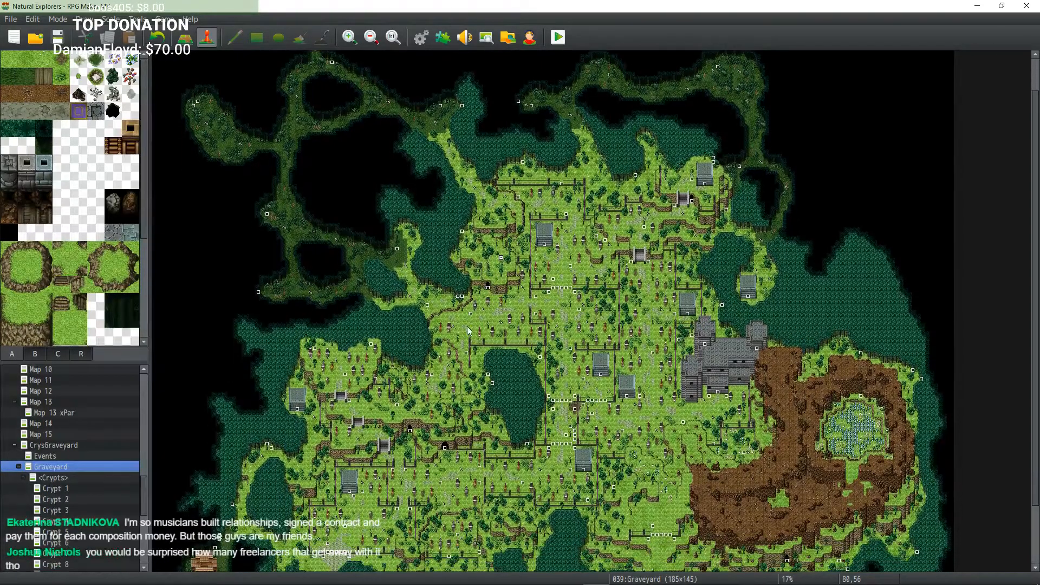
{"action": "middle_click_drag", "start_coordinate": [466, 328], "coordinate": [409, 308]}
{"action": "middle_click_drag", "start_coordinate": [347, 309], "coordinate": [331, 338]}
{"action": "middle_click", "coordinate": [321, 353]}
{"action": "middle_click", "coordinate": [313, 396]}
{"action": "middle_click", "coordinate": [307, 411]}
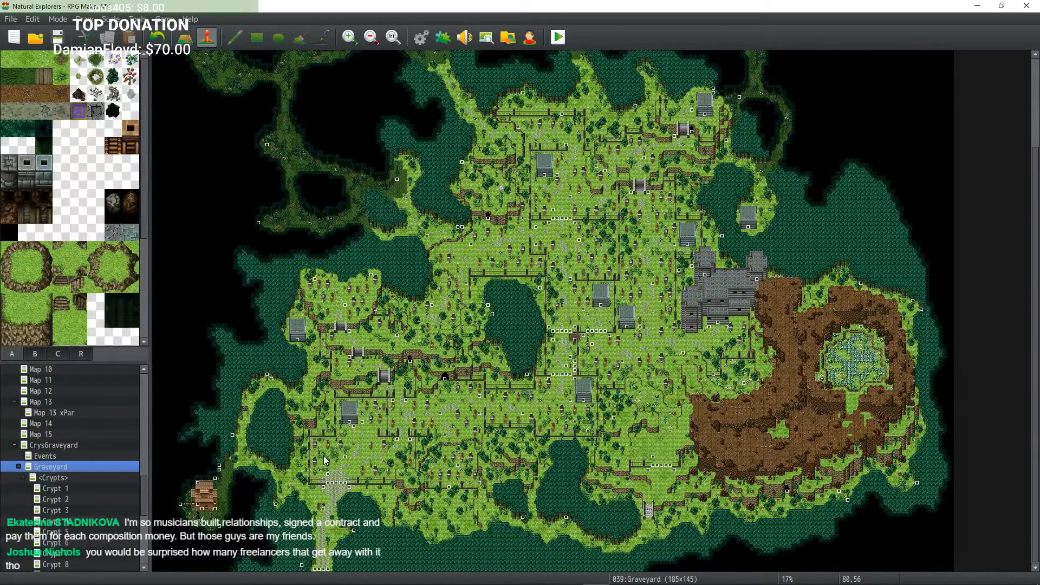
{"action": "middle_click", "coordinate": [455, 510]}
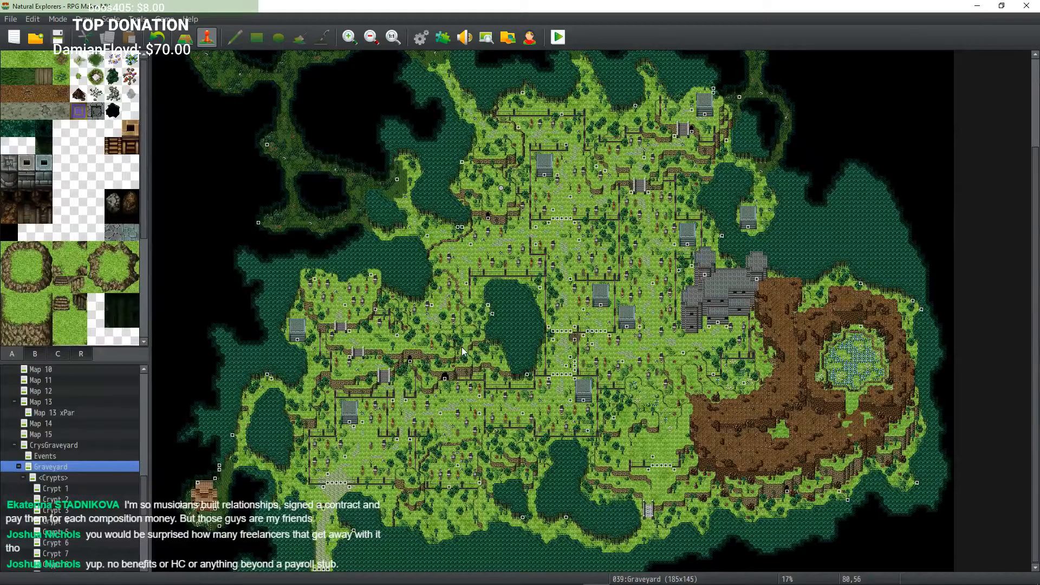
{"action": "middle_click_drag", "start_coordinate": [580, 333], "coordinate": [581, 220]}
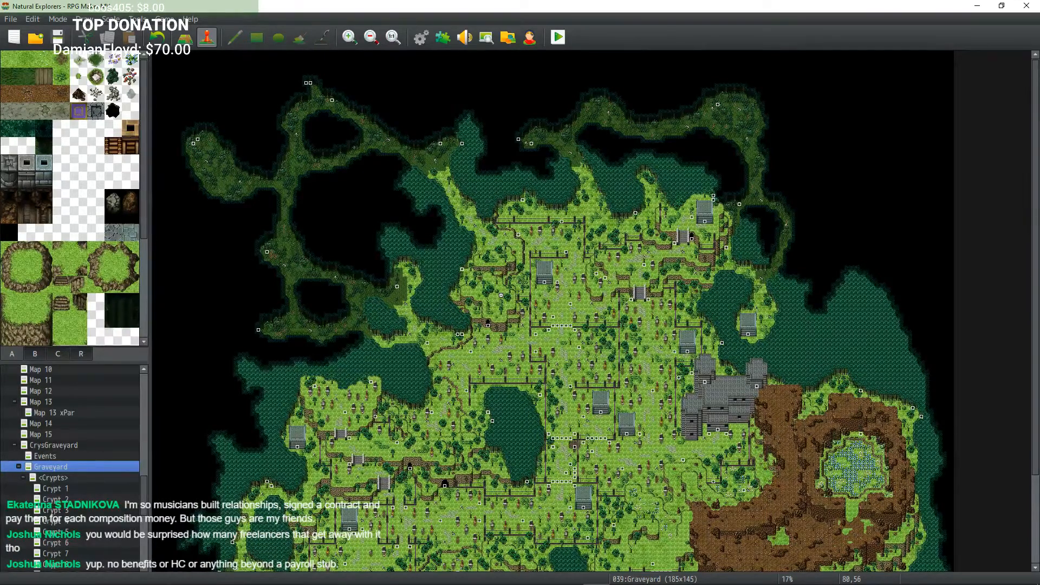
{"action": "middle_click_drag", "start_coordinate": [593, 319], "coordinate": [516, 355]}
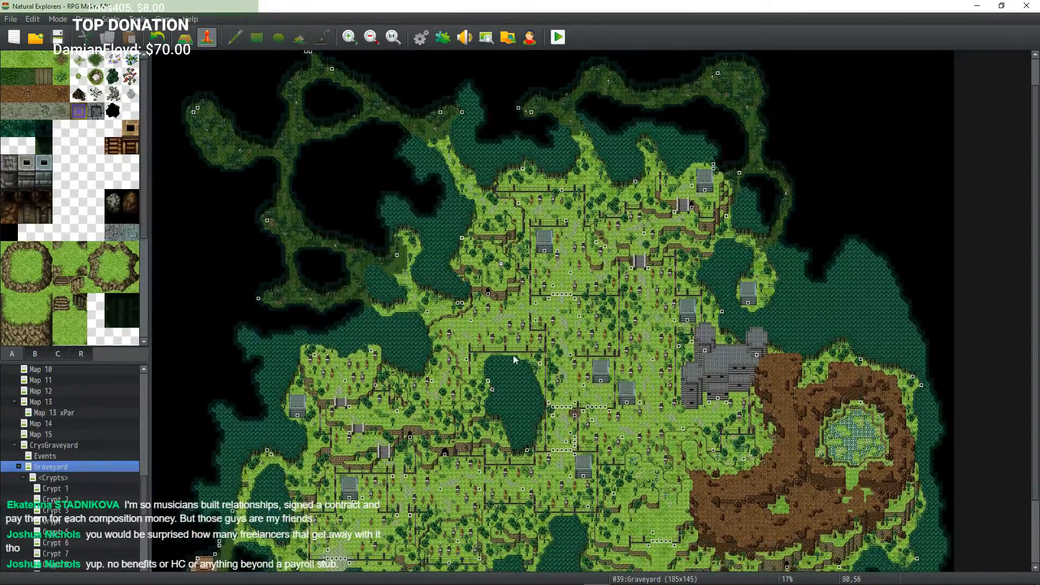
Step: Open the Graveyard map's properties
{"action": "right_click", "coordinate": [63, 465]}
{"action": "left_click", "coordinate": [82, 431]}
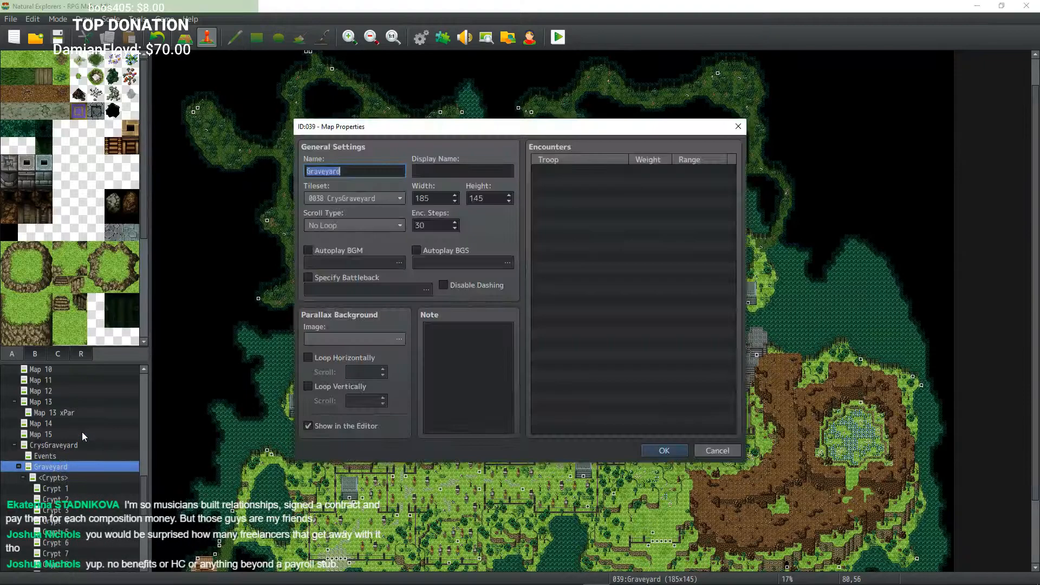
Step: Close the Graveyard map properties and browse the project's map list
{"action": "left_click", "coordinate": [665, 451]}
{"action": "middle_click_drag", "start_coordinate": [610, 380], "coordinate": [172, 177]}
{"action": "middle_click_drag", "start_coordinate": [407, 226], "coordinate": [483, 301]}
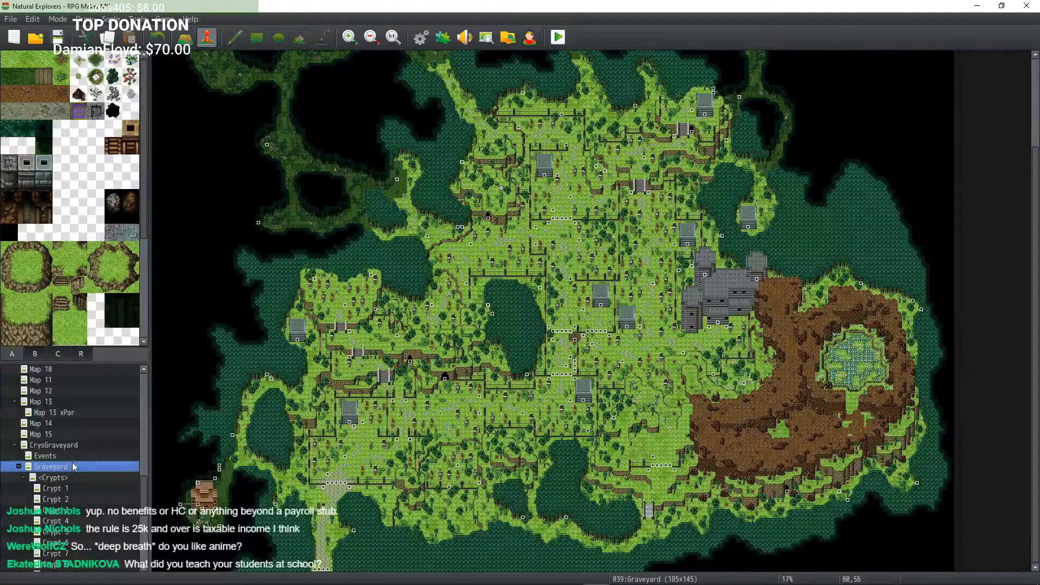
{"action": "scroll", "coordinate": [72, 463], "scroll_direction": "down", "scroll_amount": 10}
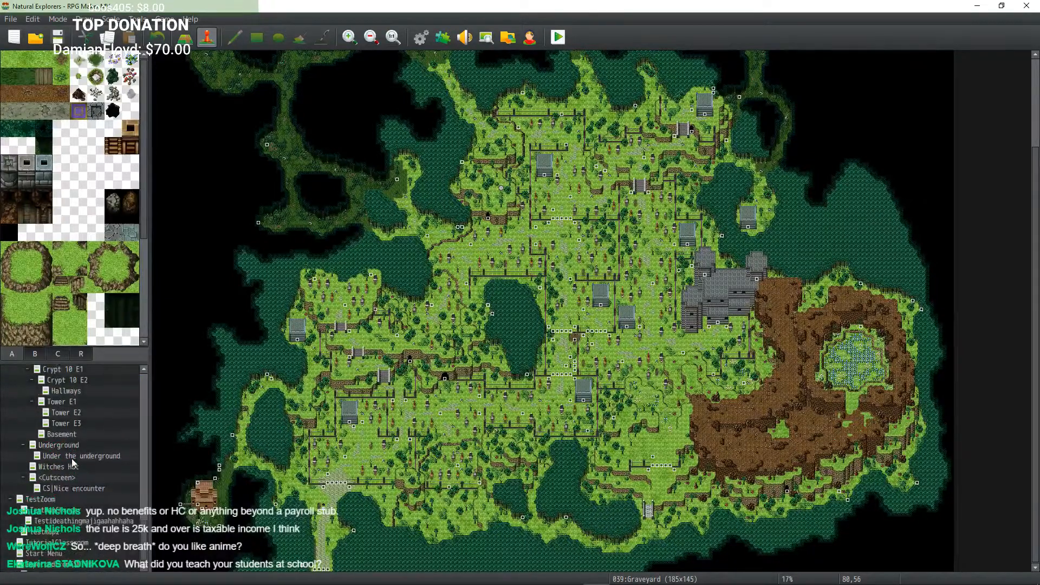
{"action": "scroll", "coordinate": [72, 463], "scroll_direction": "down", "scroll_amount": 1}
{"action": "scroll", "coordinate": [96, 498], "scroll_direction": "up", "scroll_amount": 12}
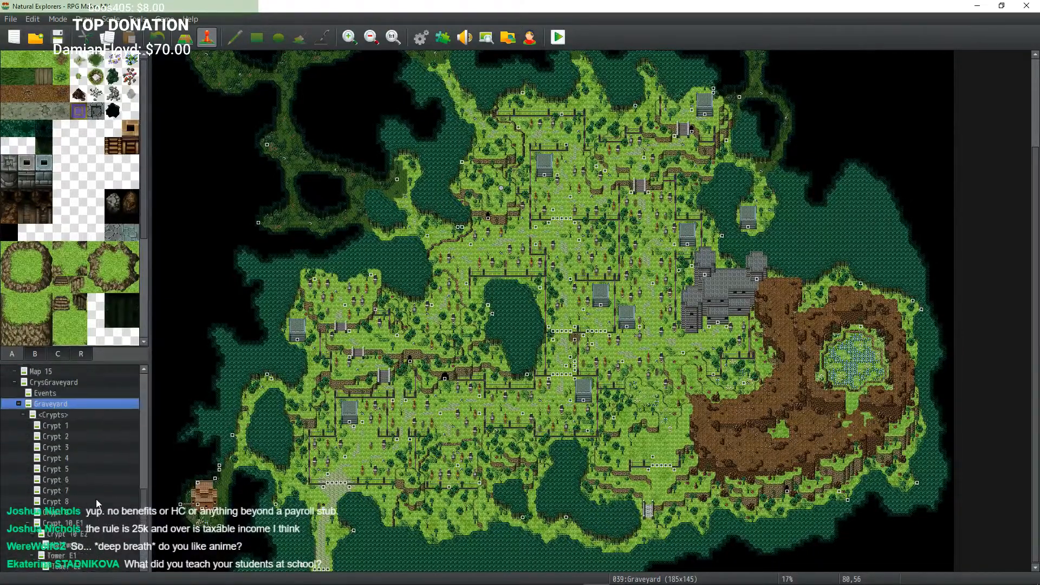
{"action": "scroll", "coordinate": [96, 499], "scroll_direction": "up", "scroll_amount": 3}
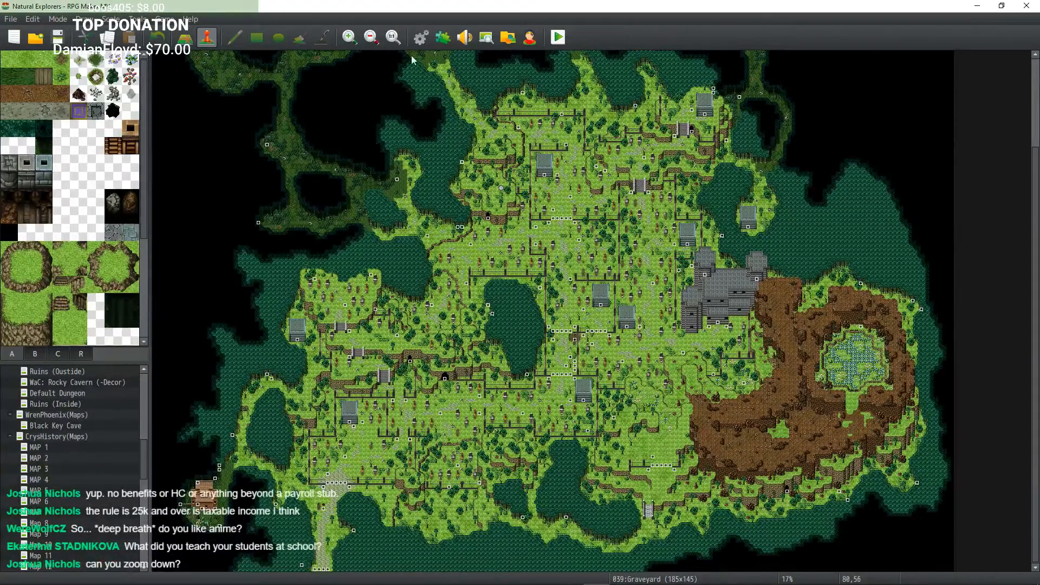
Step: Zoom in on the map to examine the northwestern cave paths and their event tiles
{"action": "left_click", "coordinate": [350, 37]}
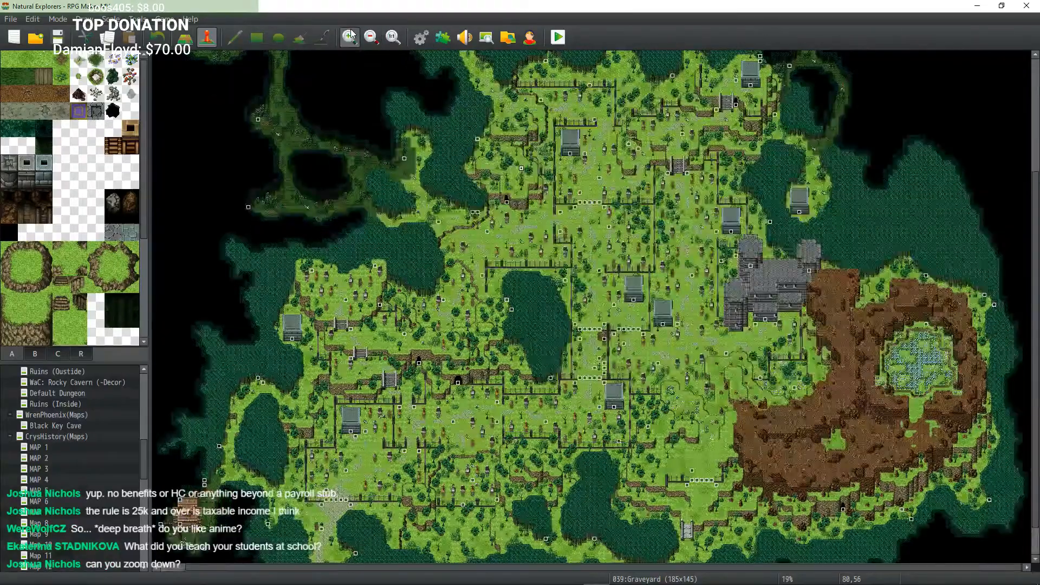
{"action": "left_click", "coordinate": [350, 36]}
{"action": "left_click", "coordinate": [350, 36]}
{"action": "left_click", "coordinate": [394, 36]}
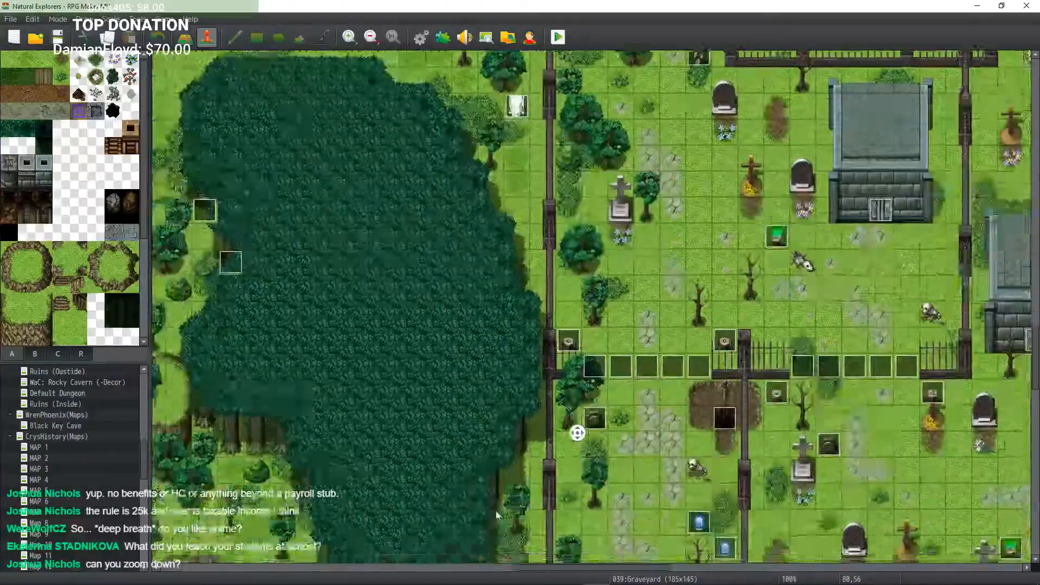
{"action": "middle_click_drag", "start_coordinate": [496, 516], "coordinate": [384, 161]}
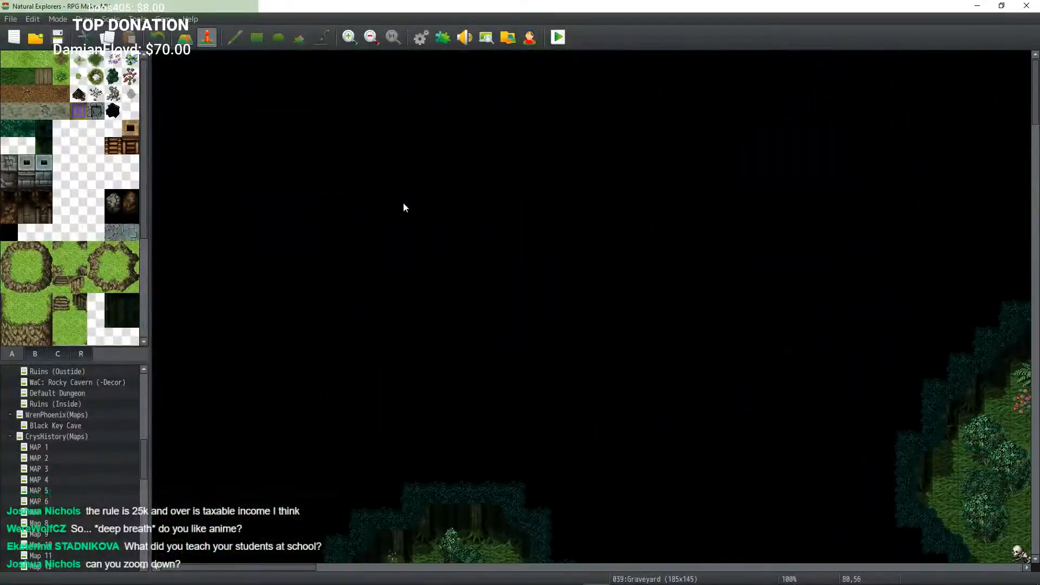
{"action": "middle_click_drag", "start_coordinate": [448, 311], "coordinate": [568, 318]}
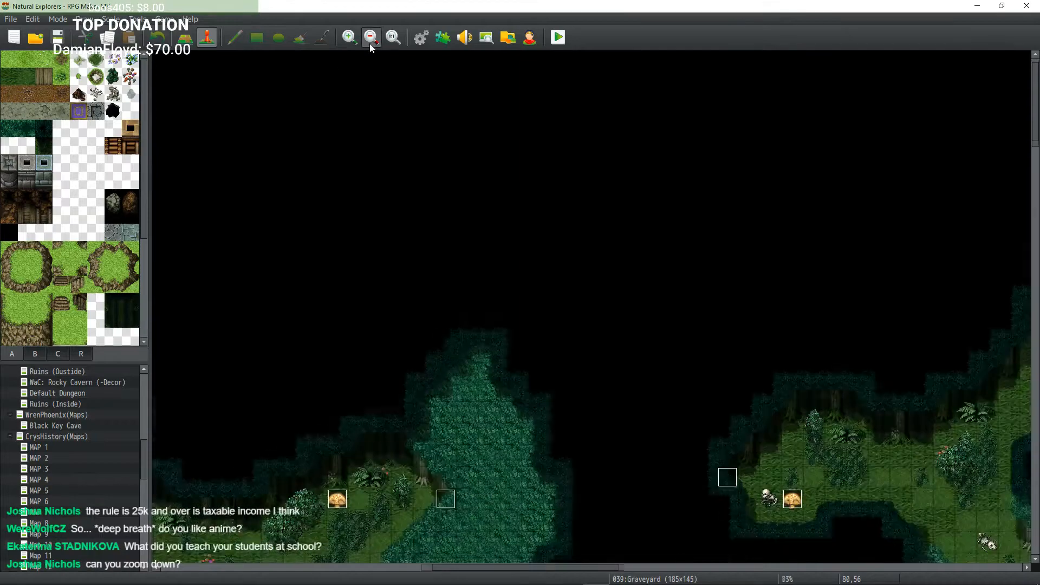
{"action": "left_click", "coordinate": [370, 39]}
{"action": "middle_click_drag", "start_coordinate": [503, 218], "coordinate": [304, 203]}
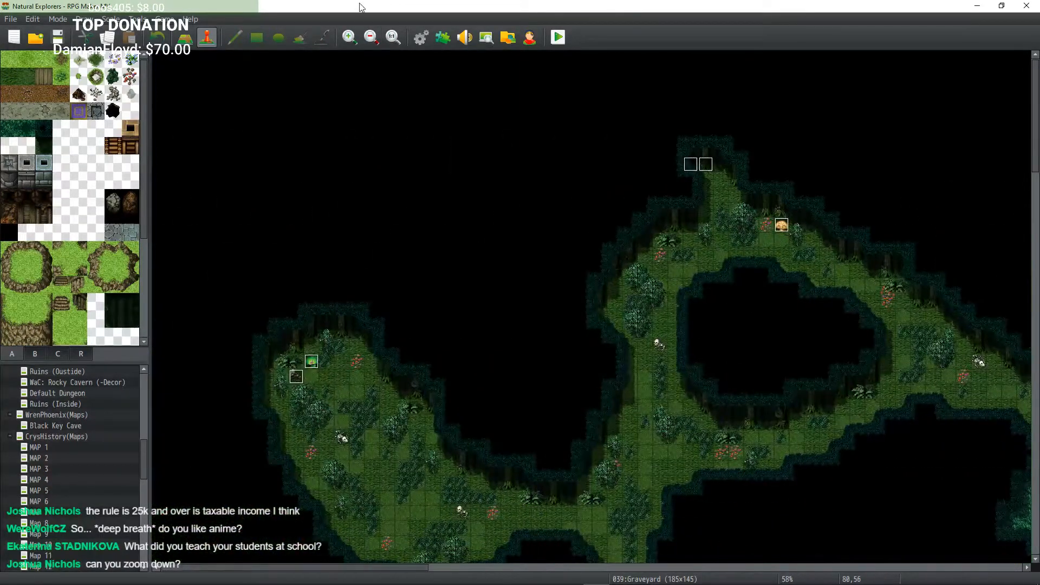
{"action": "left_click", "coordinate": [351, 38]}
{"action": "middle_click_drag", "start_coordinate": [459, 229], "coordinate": [499, 208]}
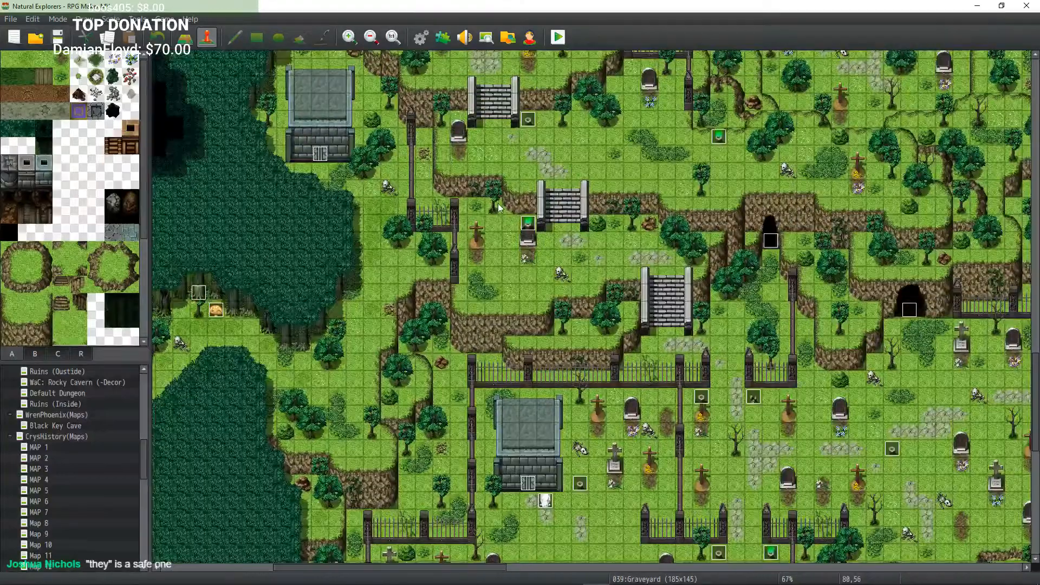
Step: Zoom back out to survey the overall graveyard layout and event placement
{"action": "left_click", "coordinate": [372, 41]}
{"action": "left_click", "coordinate": [371, 37]}
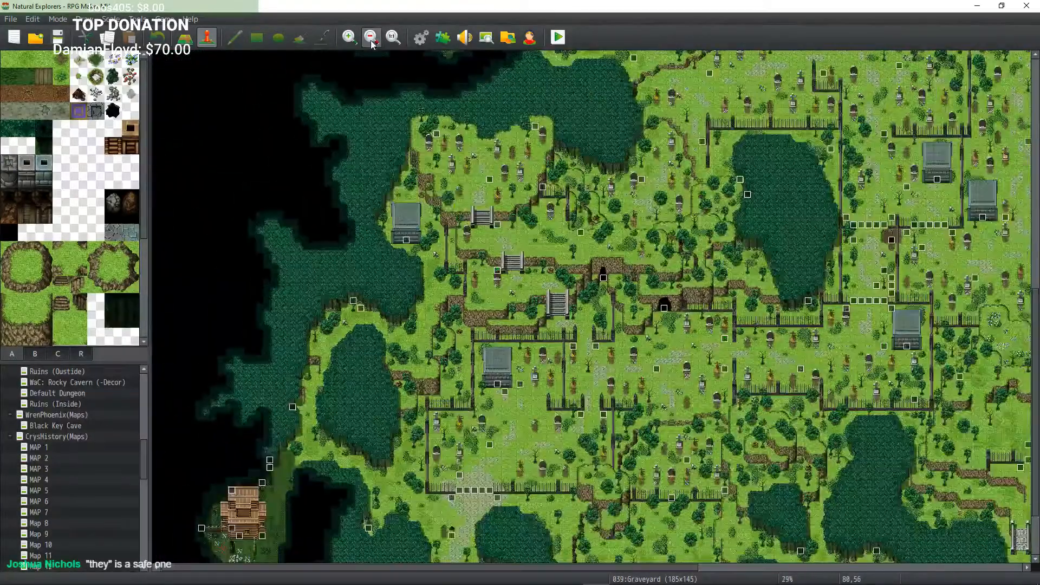
{"action": "left_click", "coordinate": [373, 45]}
{"action": "middle_click_drag", "start_coordinate": [623, 288], "coordinate": [636, 302]}
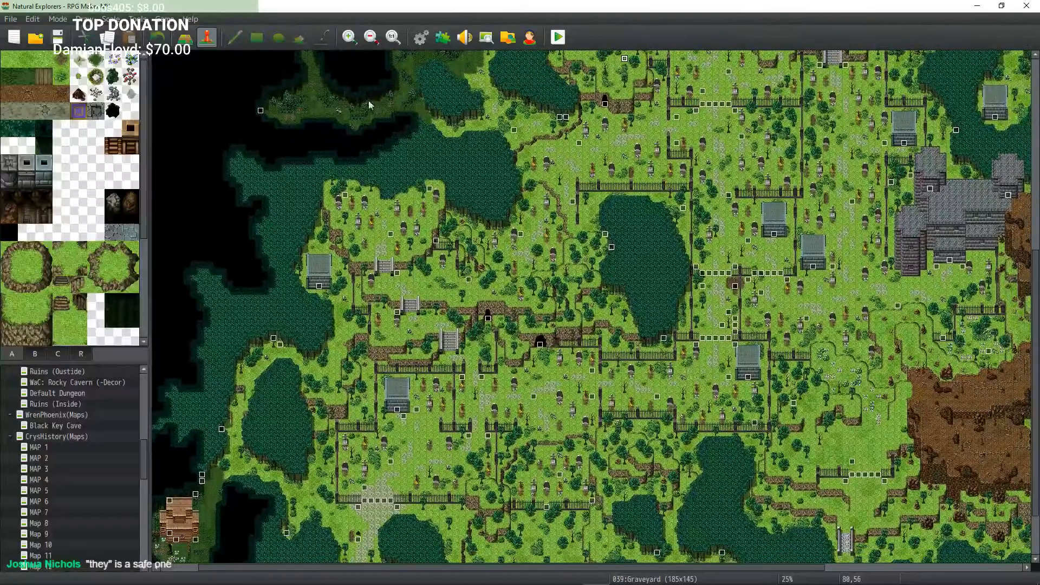
{"action": "left_click", "coordinate": [372, 45]}
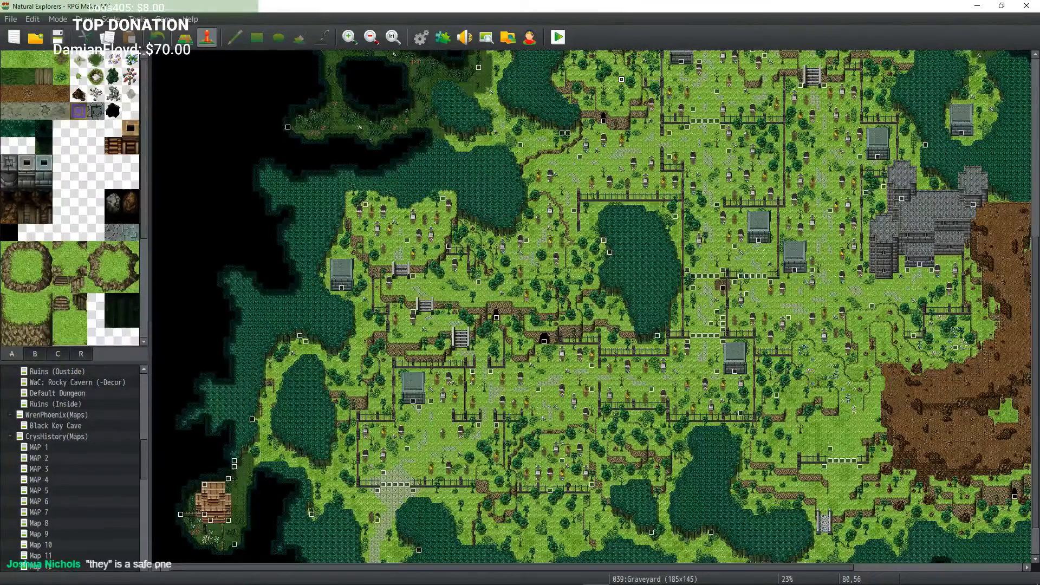
{"action": "middle_click", "coordinate": [618, 271]}
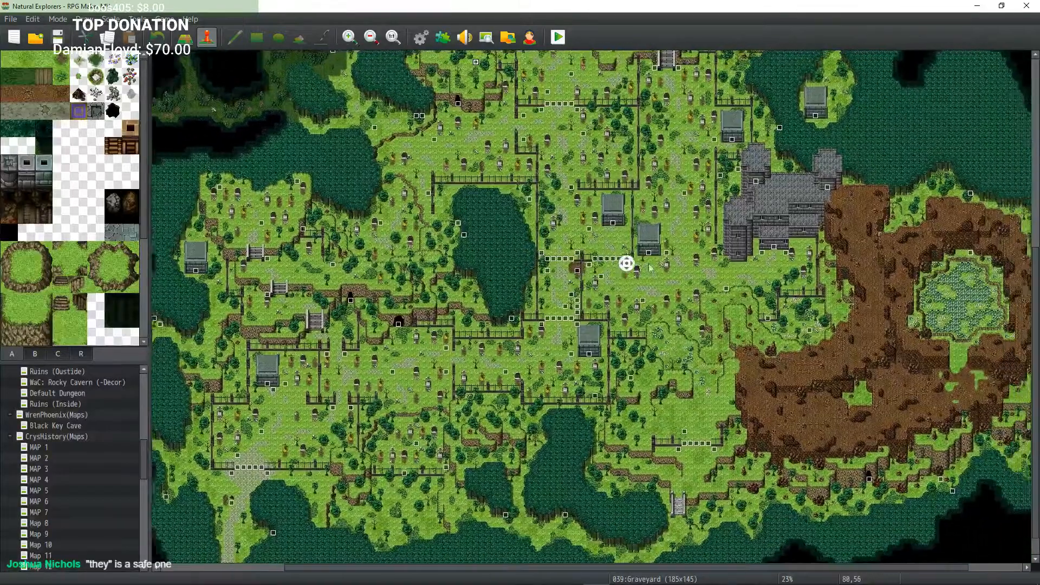
{"action": "middle_click", "coordinate": [645, 266]}
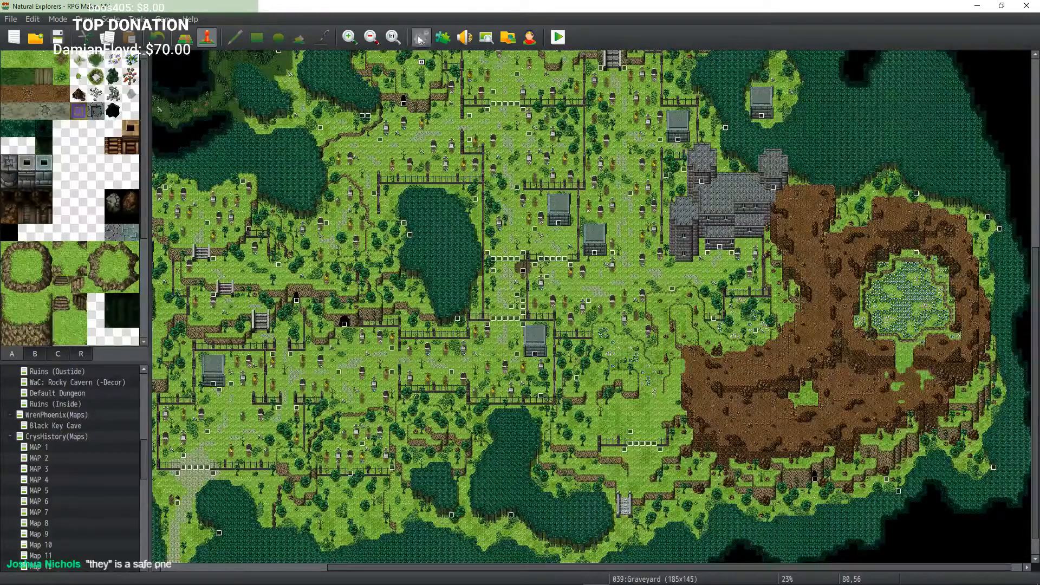
{"action": "left_click", "coordinate": [350, 37]}
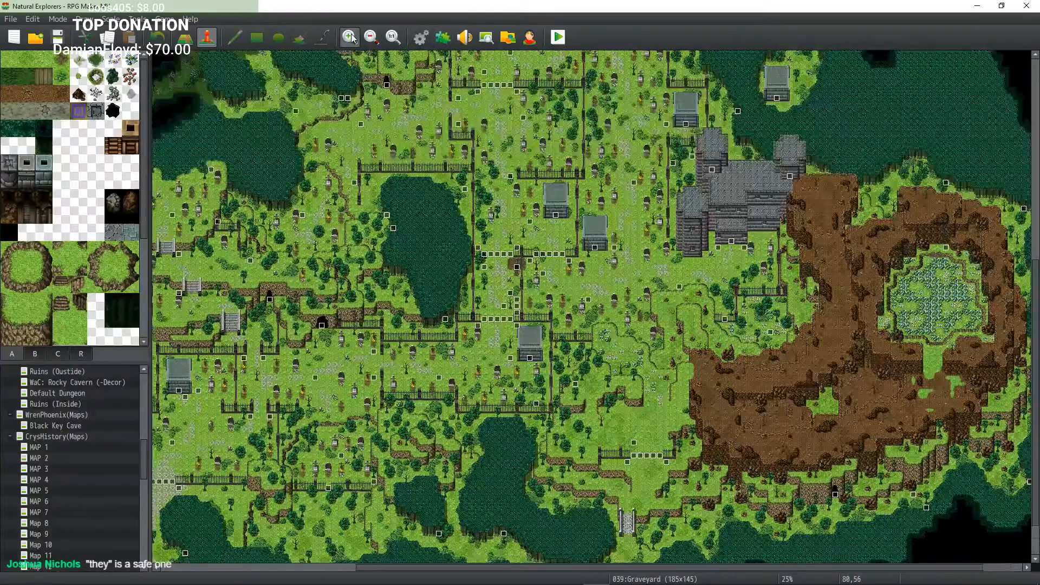
{"action": "left_click", "coordinate": [352, 38]}
{"action": "left_click", "coordinate": [350, 36]}
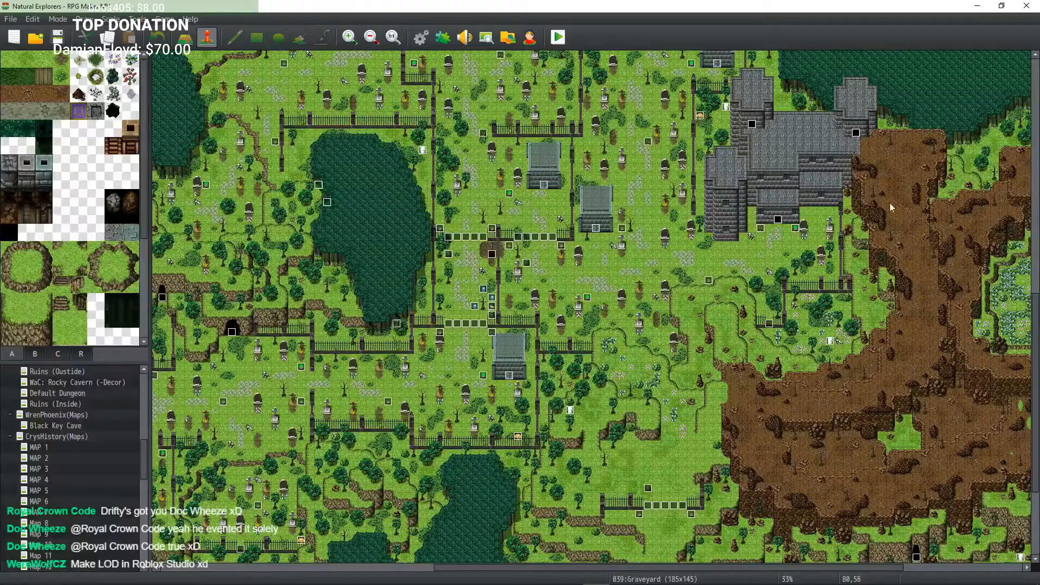
Step: Inspect the northern plots and the eastern crypt and dirt cliff area for events
{"action": "middle_click", "coordinate": [826, 249]}
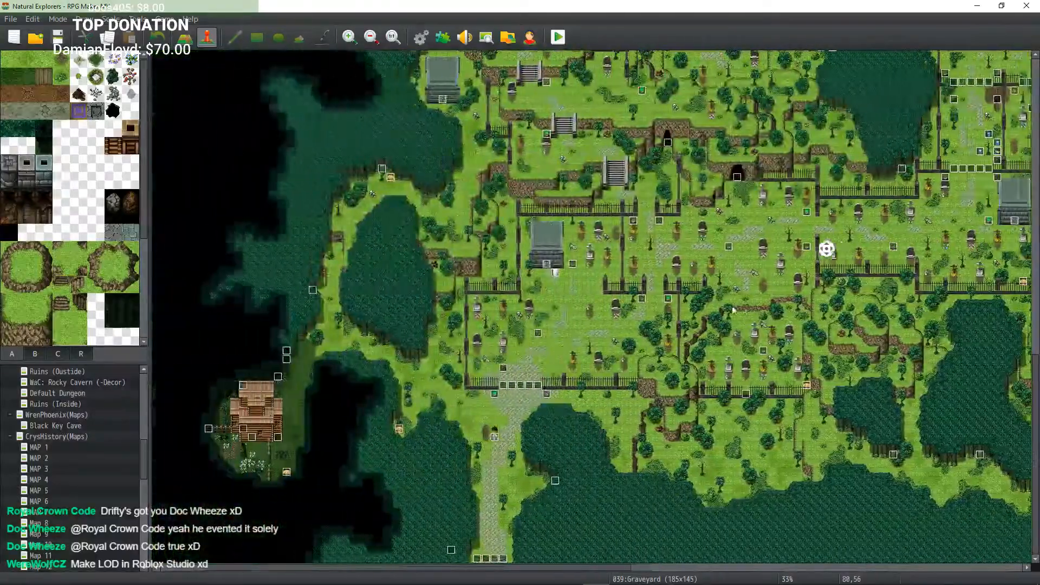
{"action": "middle_click", "coordinate": [735, 310]}
{"action": "middle_click", "coordinate": [725, 292]}
{"action": "middle_click", "coordinate": [728, 229]}
{"action": "middle_click", "coordinate": [727, 230]}
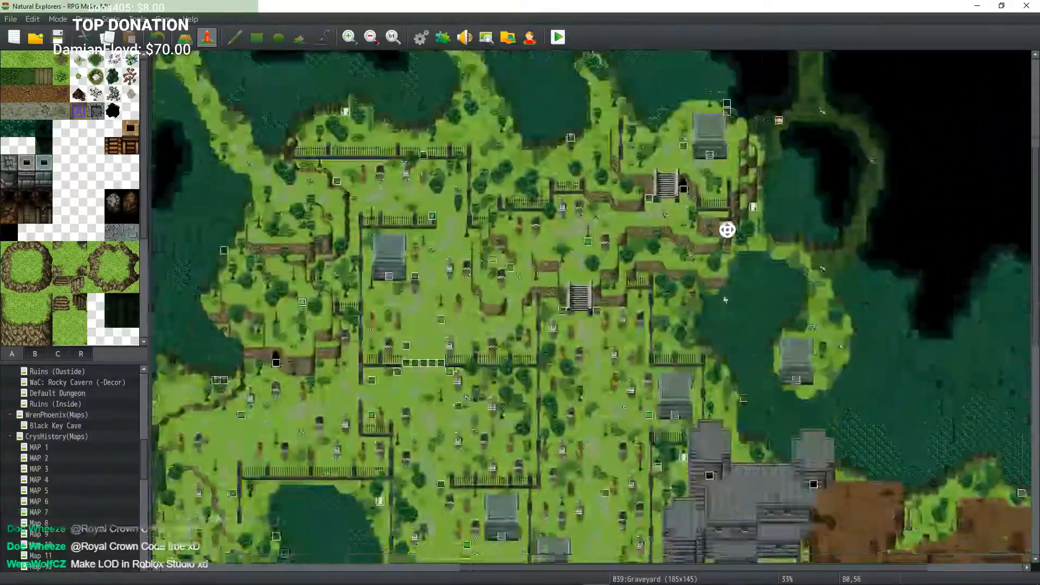
{"action": "middle_click", "coordinate": [726, 299]}
{"action": "middle_click", "coordinate": [685, 262]}
{"action": "middle_click", "coordinate": [600, 283]}
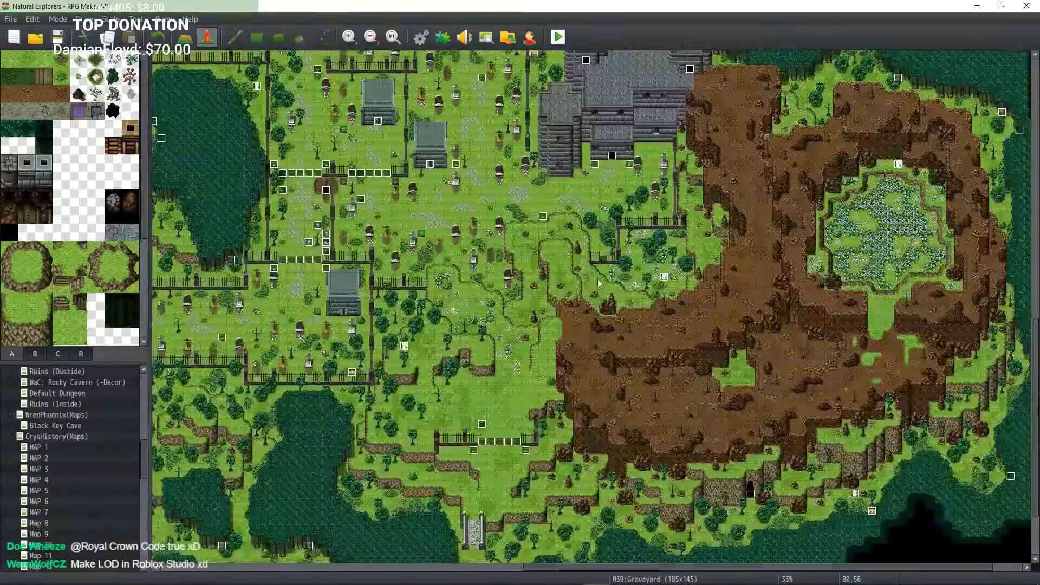
{"action": "middle_click", "coordinate": [589, 261]}
{"action": "middle_click", "coordinate": [575, 271]}
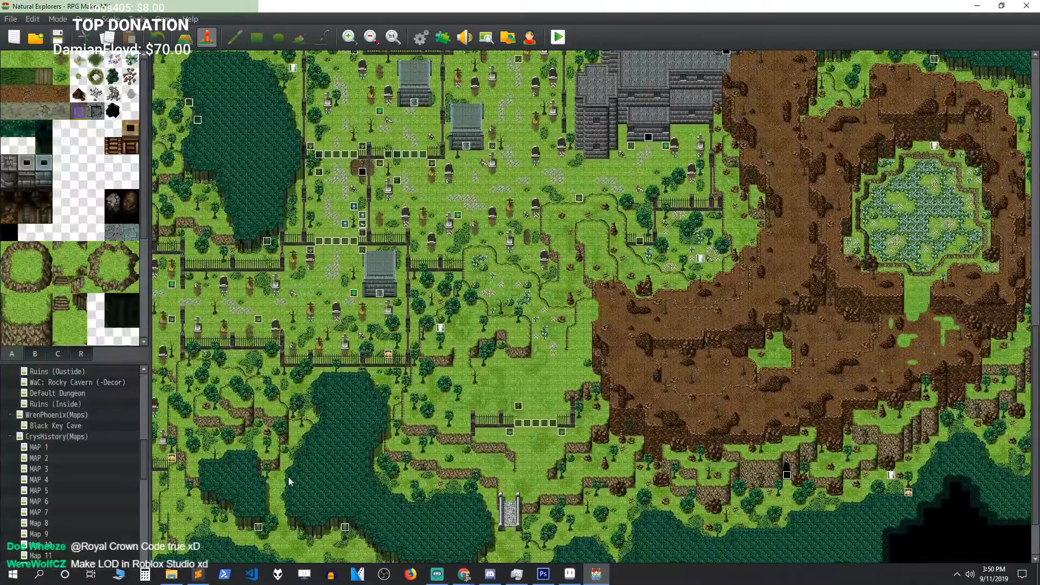
Step: Inspect the central fenced plots, northwest caves and southwest cabin area for events
{"action": "middle_click", "coordinate": [338, 367]}
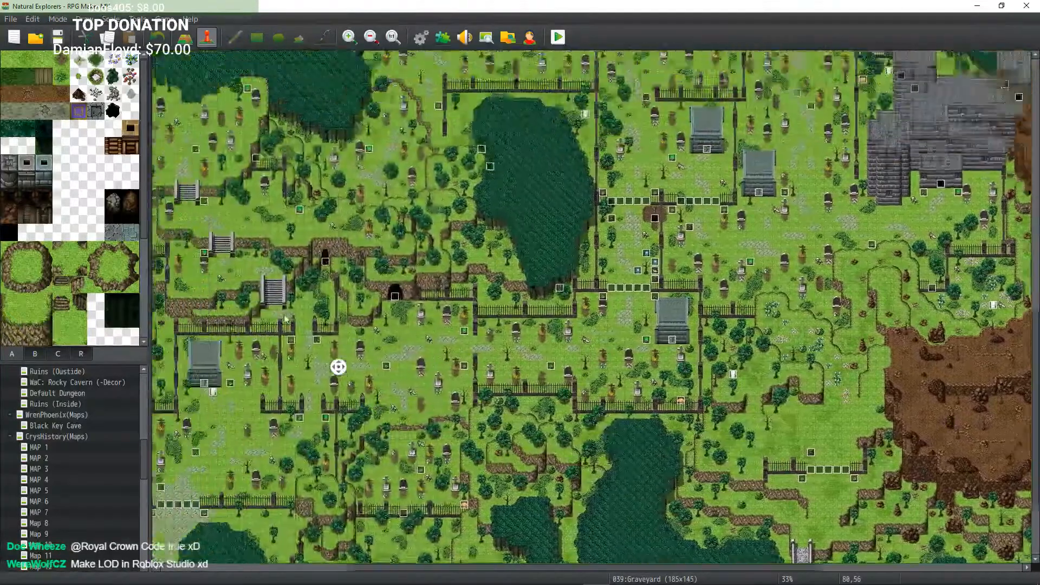
{"action": "middle_click", "coordinate": [290, 317]}
{"action": "middle_click", "coordinate": [411, 318]}
{"action": "middle_click", "coordinate": [457, 272]}
{"action": "middle_click", "coordinate": [459, 269]}
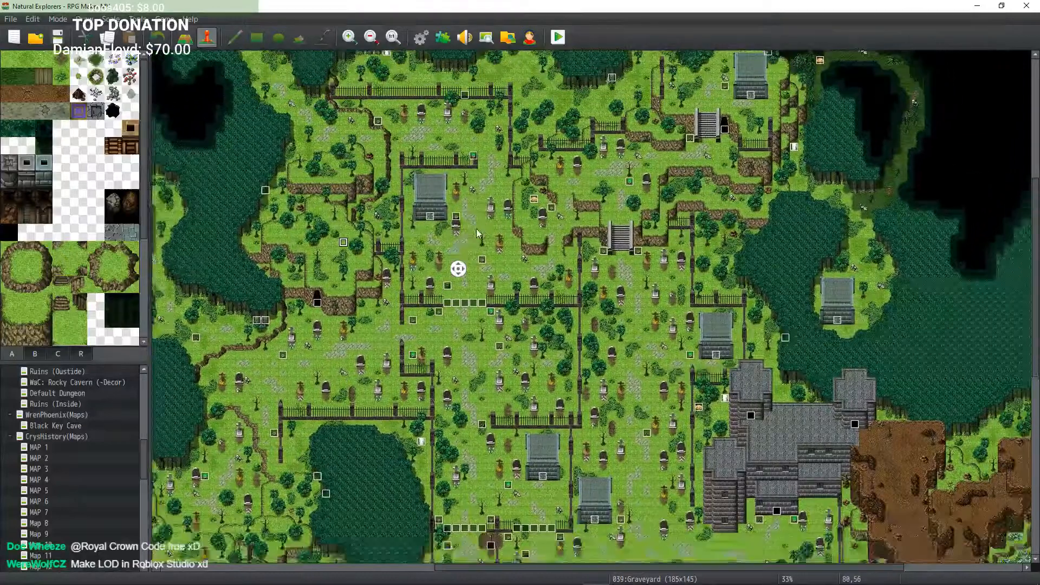
{"action": "middle_click", "coordinate": [310, 77]}
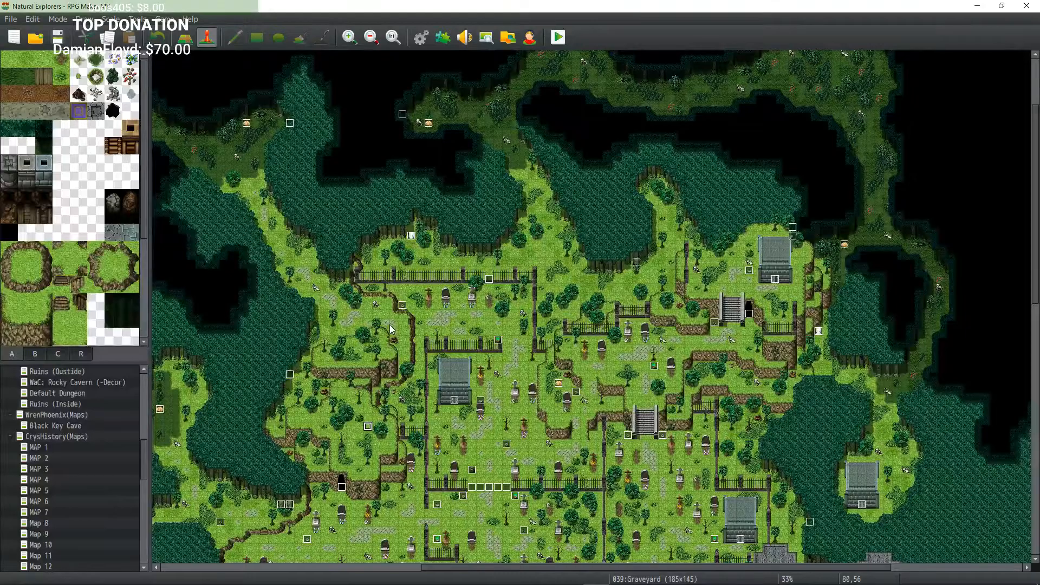
{"action": "middle_click", "coordinate": [543, 286]}
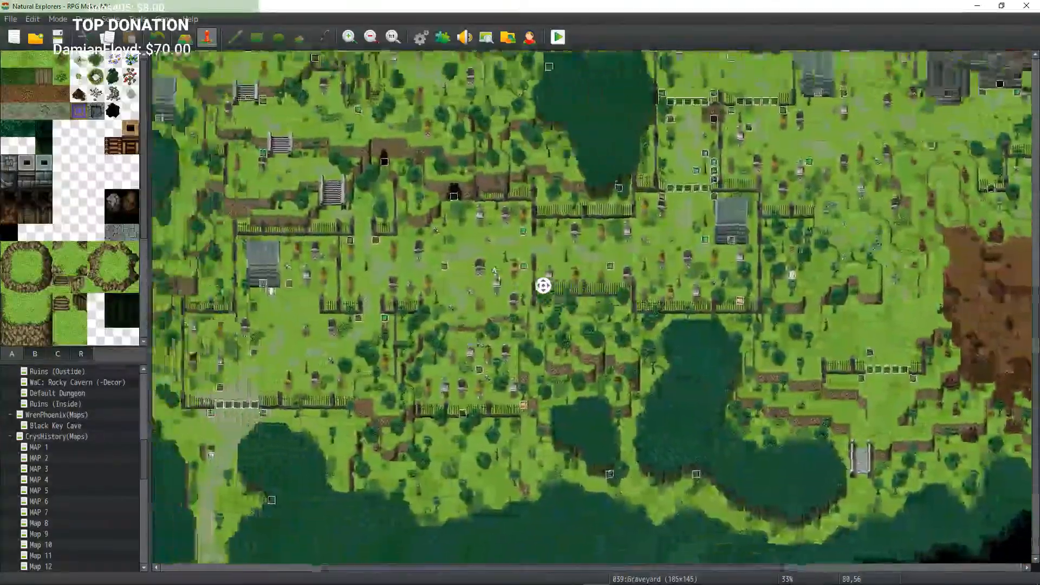
{"action": "middle_click_drag", "start_coordinate": [494, 269], "coordinate": [496, 269]}
{"action": "middle_click_drag", "start_coordinate": [560, 279], "coordinate": [520, 308]}
{"action": "middle_click_drag", "start_coordinate": [562, 306], "coordinate": [502, 438]}
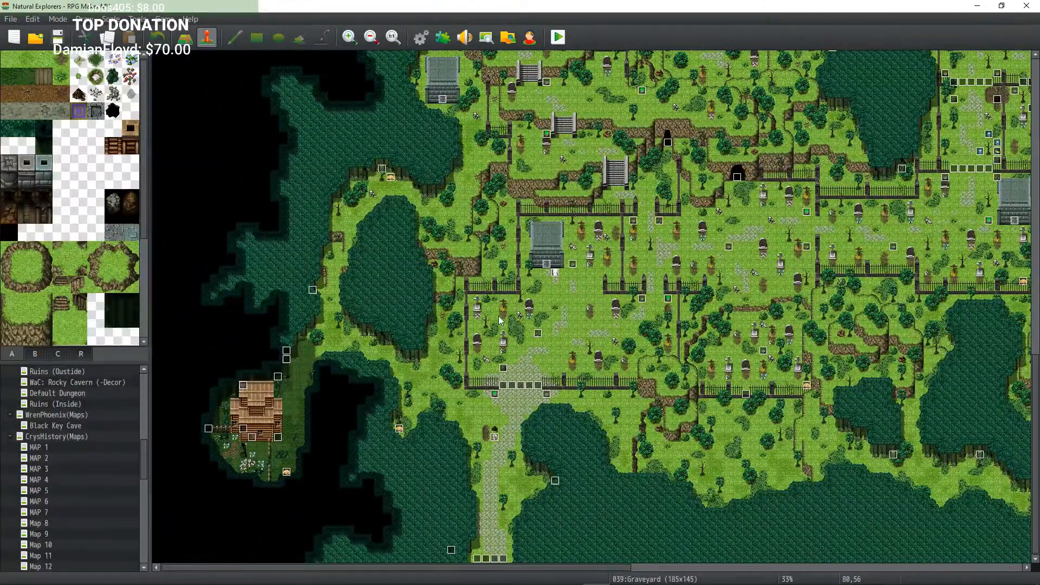
{"action": "middle_click_drag", "start_coordinate": [555, 321], "coordinate": [639, 276]}
{"action": "middle_click_drag", "start_coordinate": [534, 281], "coordinate": [251, 466]}
Step: Open the Resizer event in the southwest corner and review its weather and actor image commands
{"action": "double_click", "coordinate": [452, 550]}
{"action": "scroll", "coordinate": [560, 269], "scroll_direction": "down", "scroll_amount": 3}
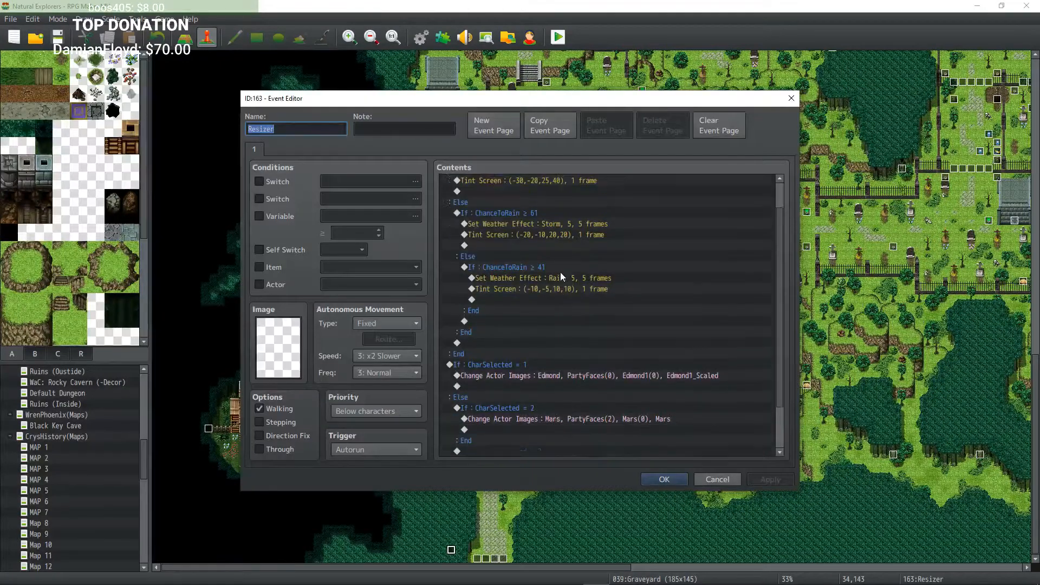
{"action": "scroll", "coordinate": [561, 277], "scroll_direction": "down", "scroll_amount": 2}
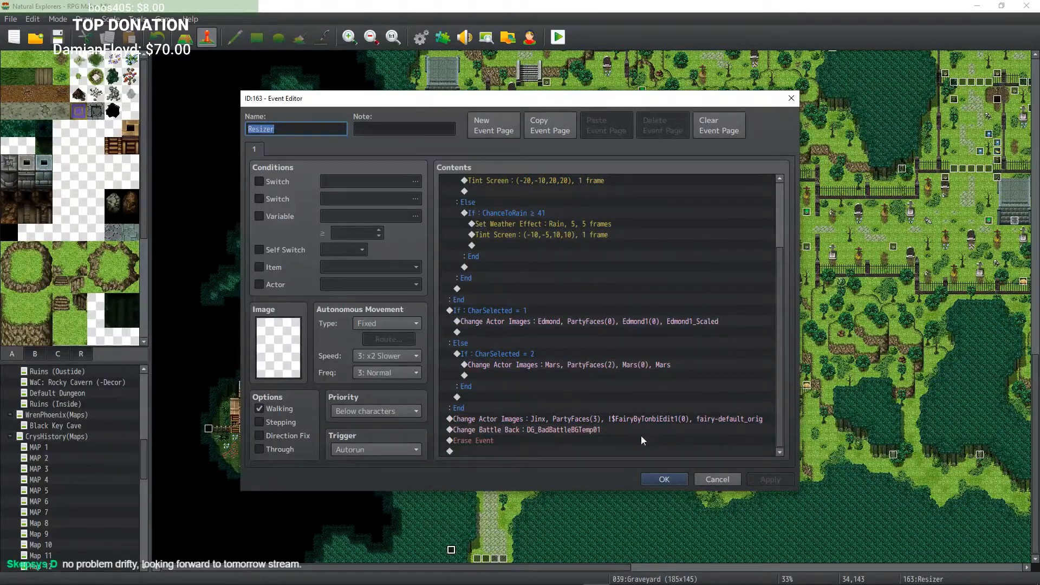
{"action": "left_click", "coordinate": [657, 482]}
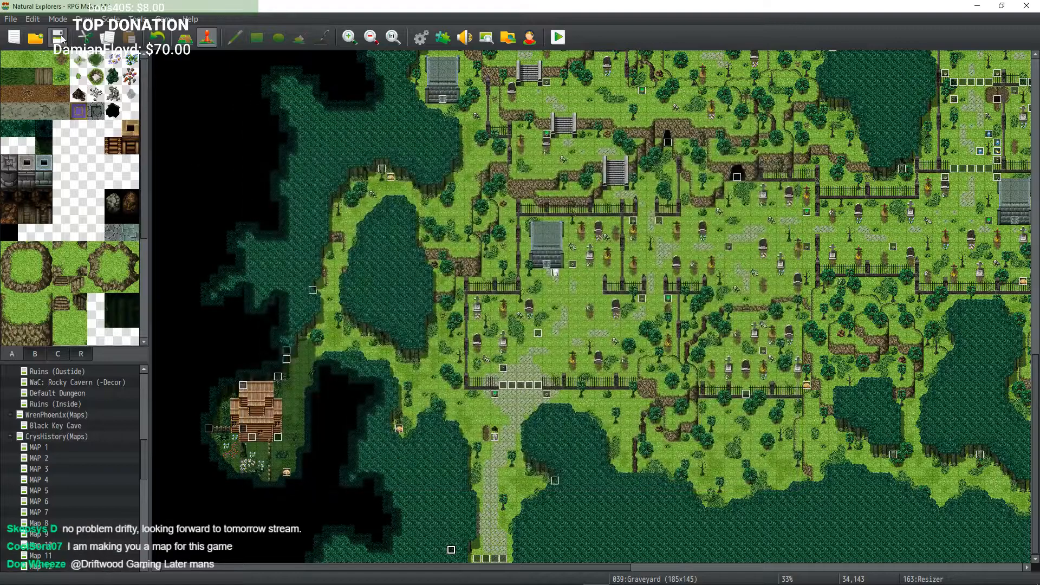
Step: Save the project
{"action": "left_click", "coordinate": [60, 37]}
{"action": "mouse_move", "coordinate": [549, 338]}
{"action": "middle_mouse_down"}
{"action": "mouse_move", "coordinate": [579, 324]}
{"action": "mouse_move", "coordinate": [574, 317]}
{"action": "middle_mouse_up"}
{"action": "mouse_move", "coordinate": [561, 311]}
{"action": "middle_mouse_down"}
{"action": "mouse_move", "coordinate": [574, 289]}
{"action": "mouse_move", "coordinate": [589, 314]}
{"action": "middle_mouse_up"}
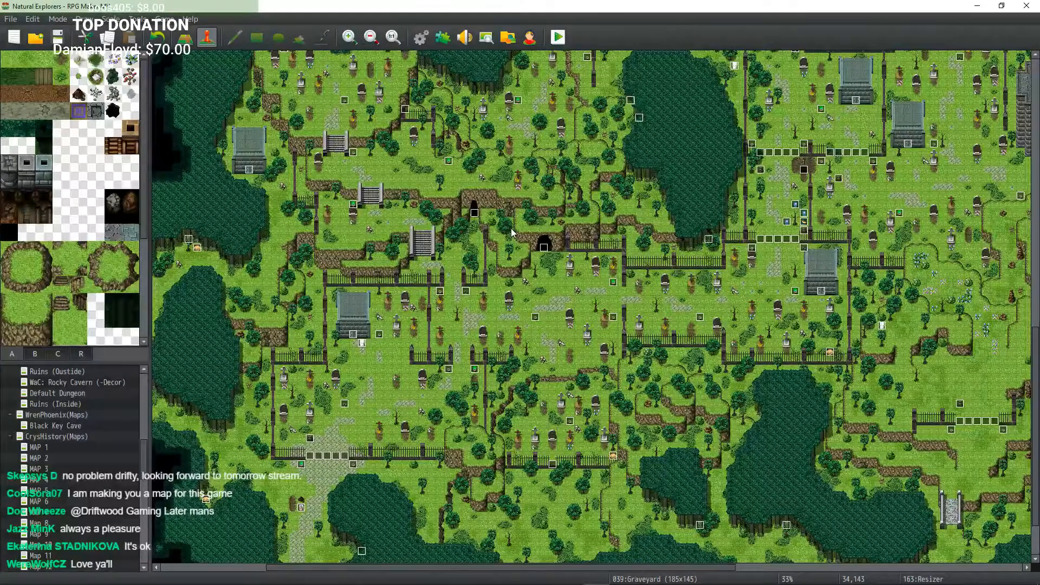
Step: Survey the western plots, southern lakes and eastern cliff area of the graveyard map
{"action": "middle_click_drag", "start_coordinate": [501, 325], "coordinate": [515, 307]}
{"action": "middle_click_drag", "start_coordinate": [517, 310], "coordinate": [611, 296]}
{"action": "middle_click_drag", "start_coordinate": [611, 295], "coordinate": [601, 261]}
{"action": "middle_click_drag", "start_coordinate": [600, 262], "coordinate": [442, 249]}
{"action": "middle_click_drag", "start_coordinate": [442, 250], "coordinate": [435, 313]}
{"action": "middle_click_drag", "start_coordinate": [435, 313], "coordinate": [519, 326]}
{"action": "middle_click_drag", "start_coordinate": [489, 365], "coordinate": [485, 423]}
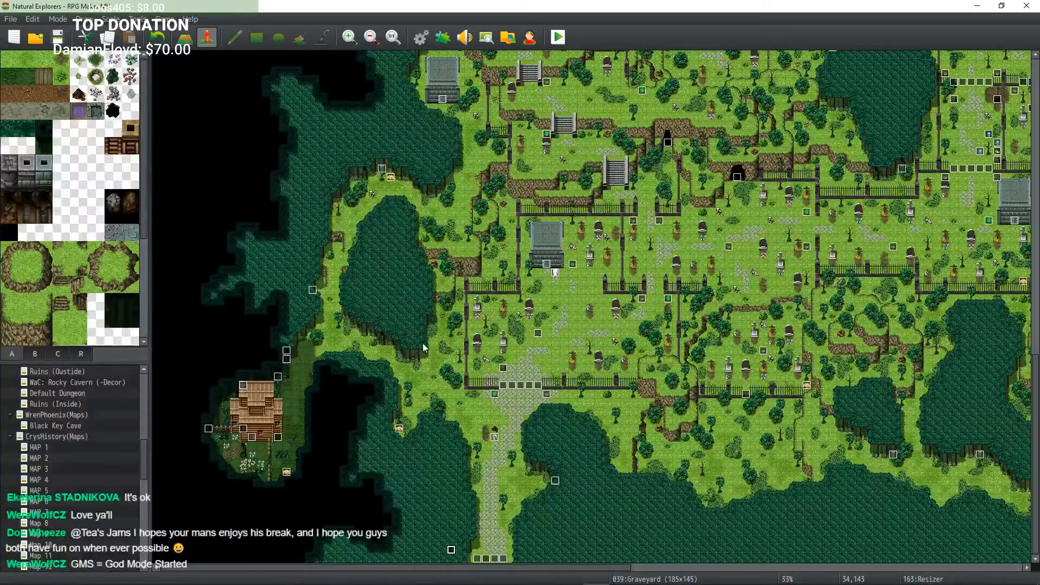
{"action": "middle_click", "coordinate": [326, 337]}
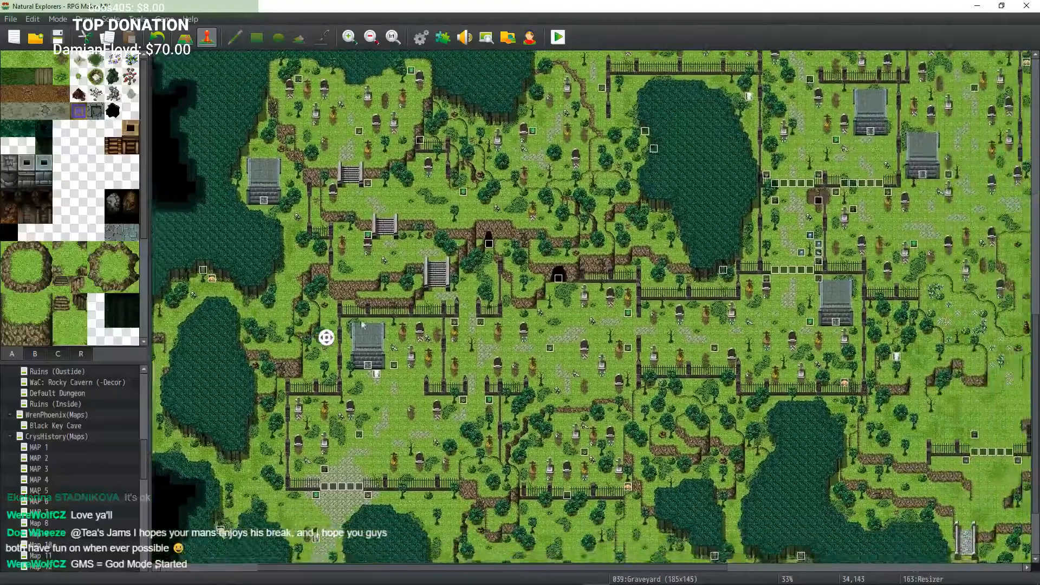
{"action": "middle_click", "coordinate": [358, 299]}
{"action": "middle_click", "coordinate": [409, 315]}
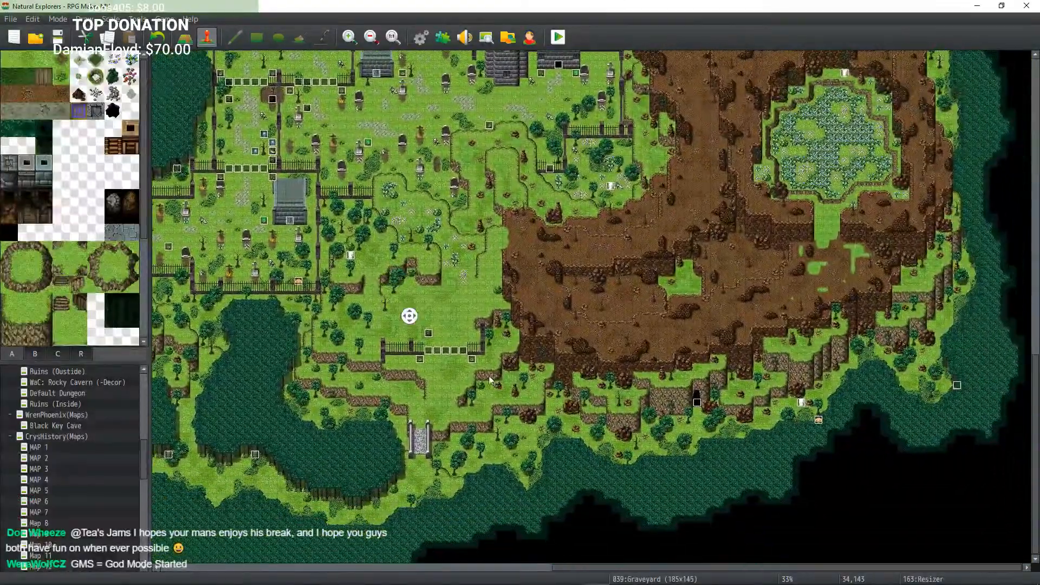
{"action": "middle_click", "coordinate": [479, 383]}
{"action": "middle_click", "coordinate": [368, 304]}
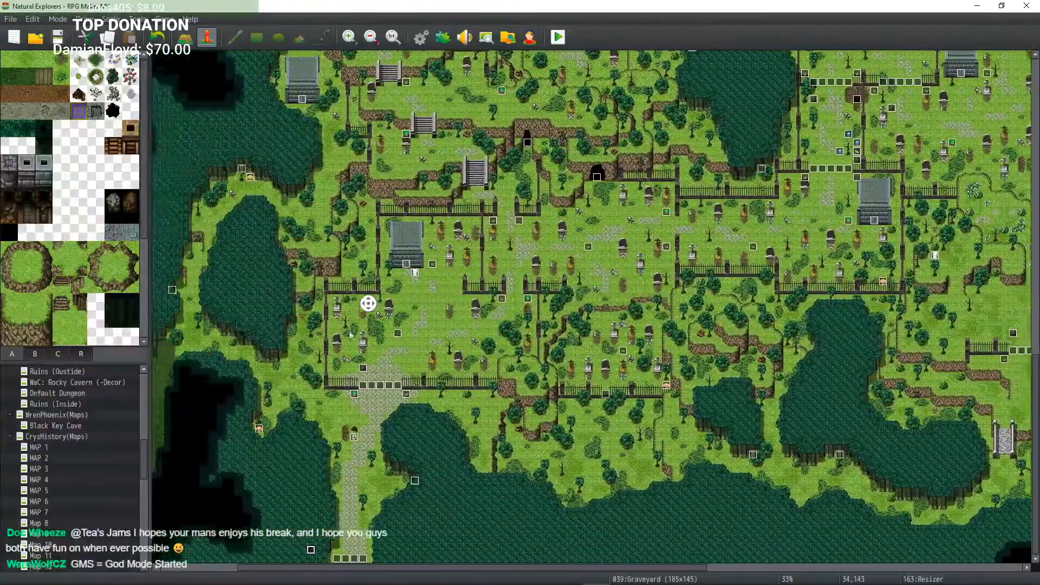
{"action": "middle_click", "coordinate": [352, 346]}
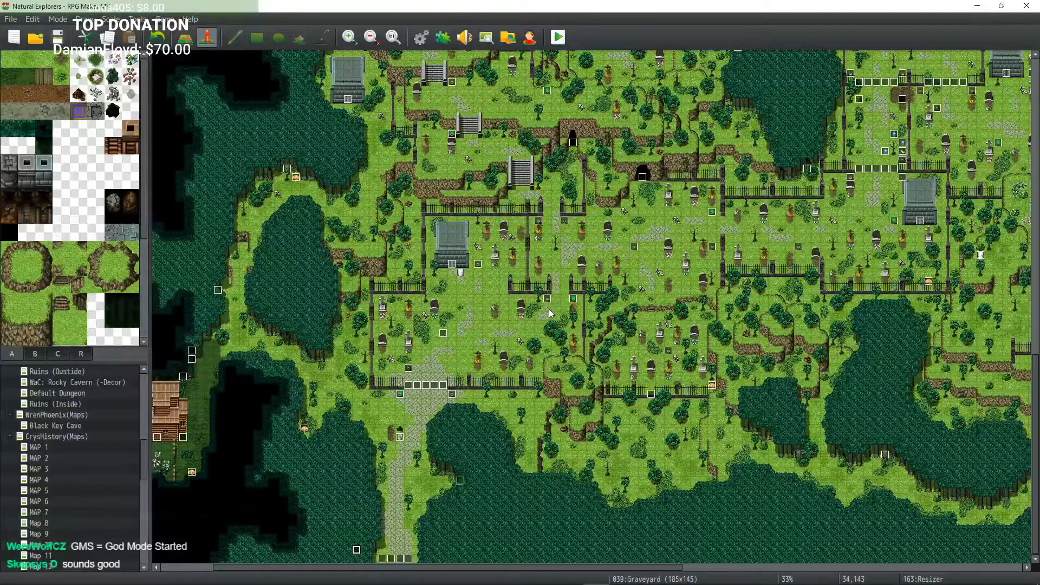
Step: Survey the graveyard map by zooming between the northern caves, eastern cliff and southern lake areas
{"action": "middle_click", "coordinate": [469, 303]}
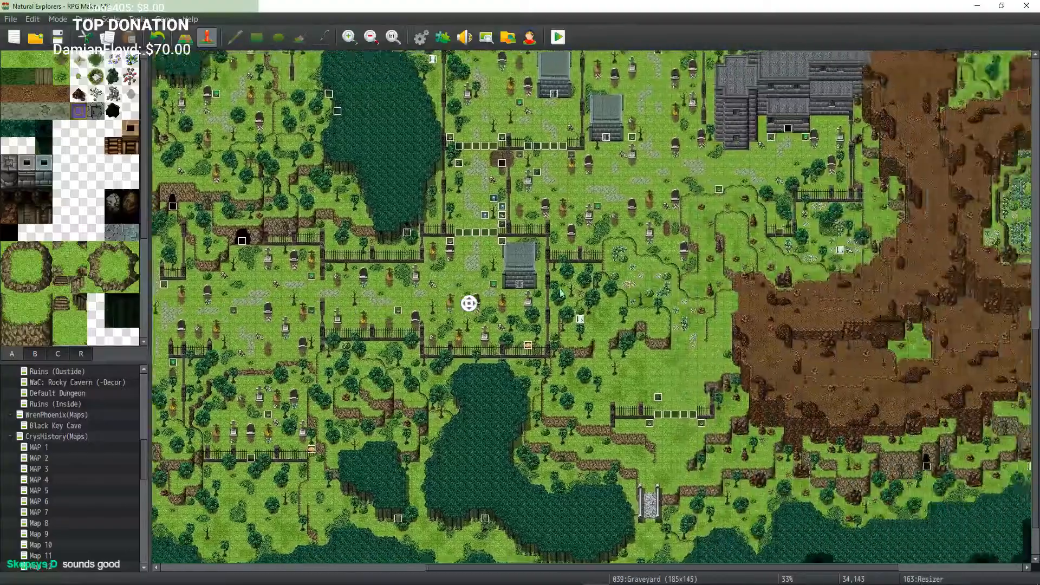
{"action": "middle_click", "coordinate": [524, 272]}
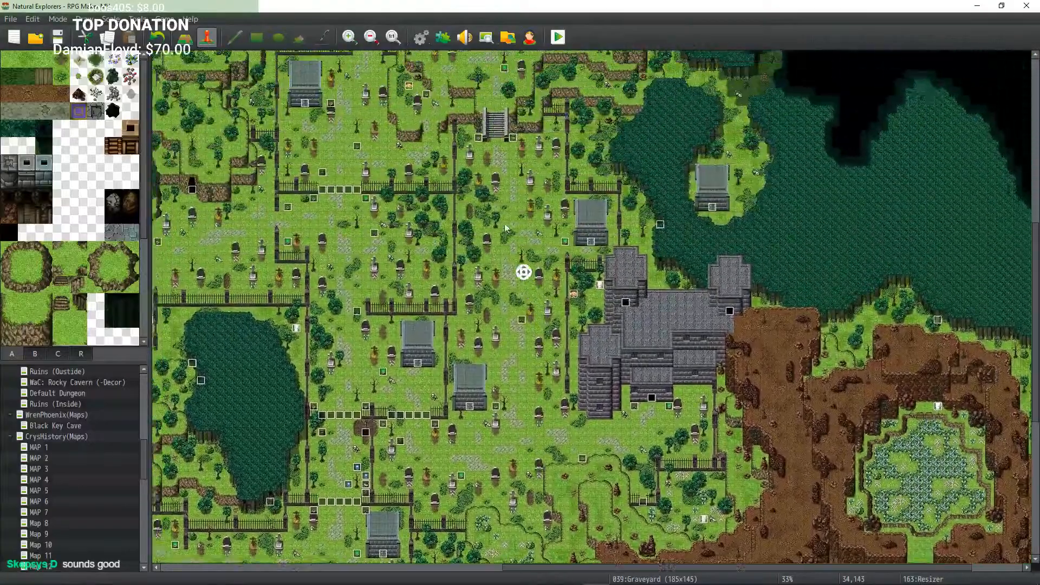
{"action": "middle_click", "coordinate": [543, 255]}
{"action": "middle_click", "coordinate": [563, 230]}
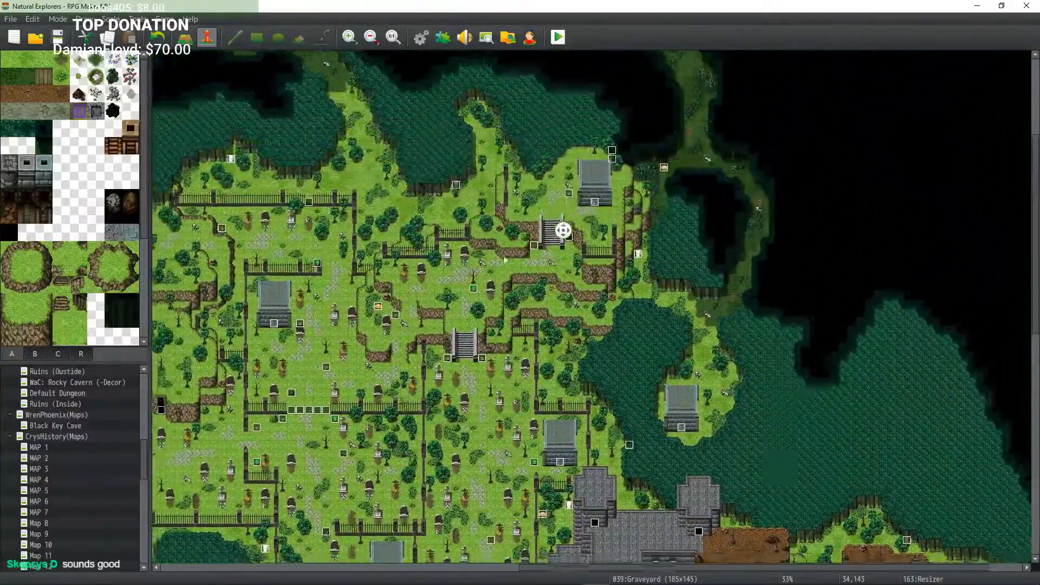
{"action": "middle_click", "coordinate": [553, 257]}
{"action": "middle_click", "coordinate": [529, 233]}
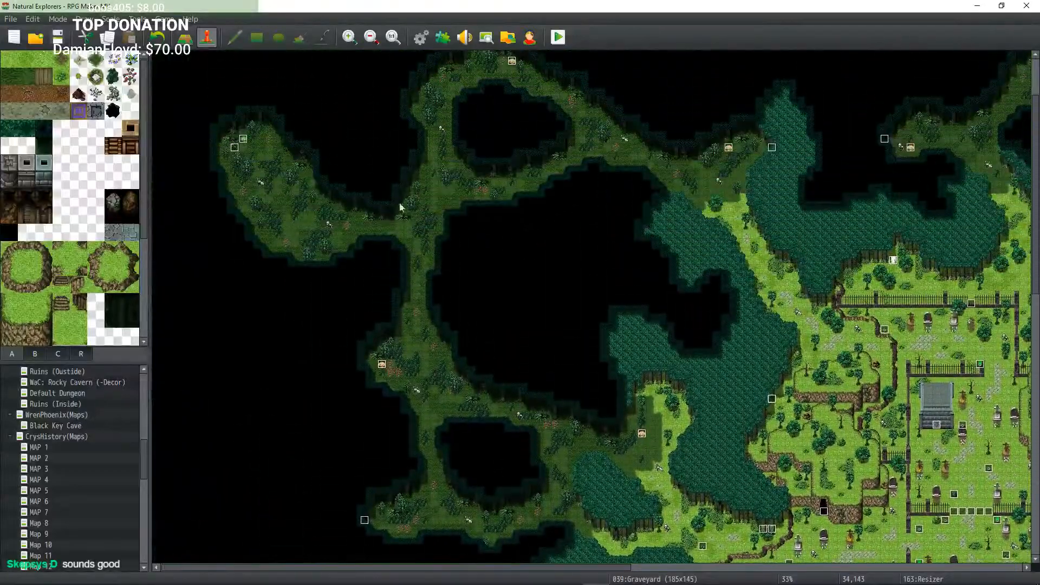
{"action": "middle_click", "coordinate": [386, 222]}
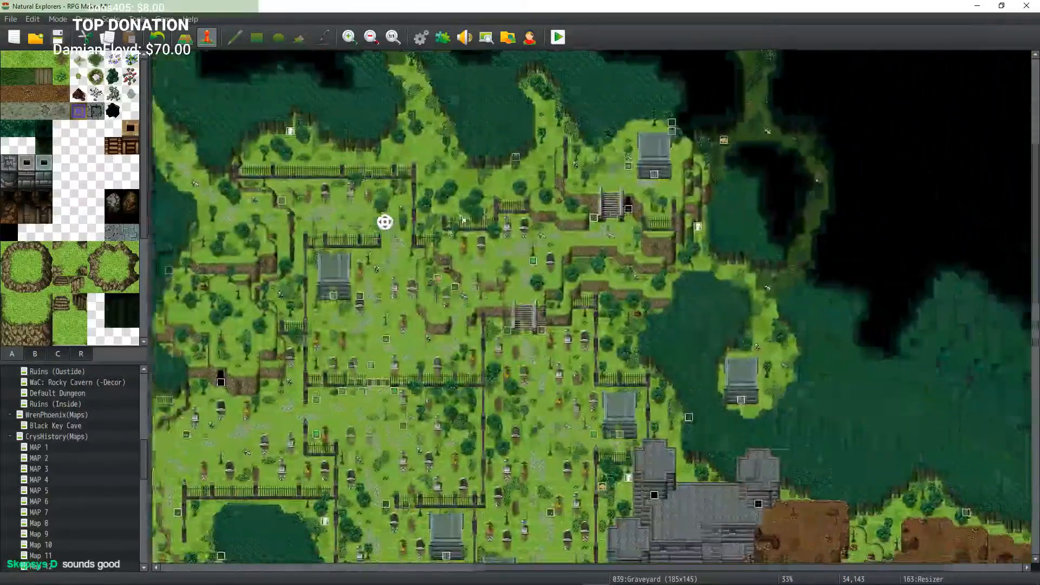
{"action": "middle_click", "coordinate": [431, 202]}
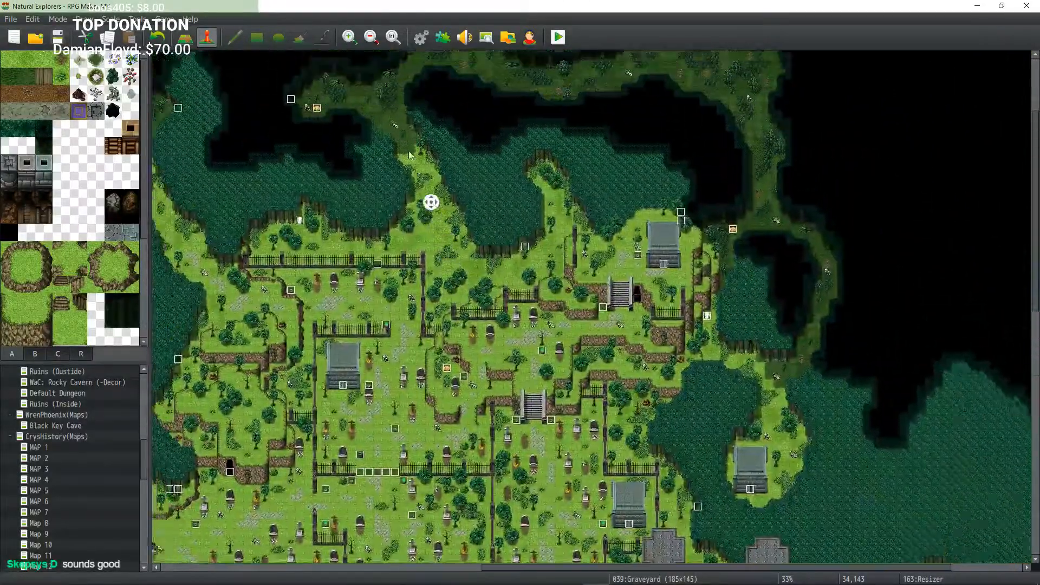
{"action": "middle_click", "coordinate": [414, 156]}
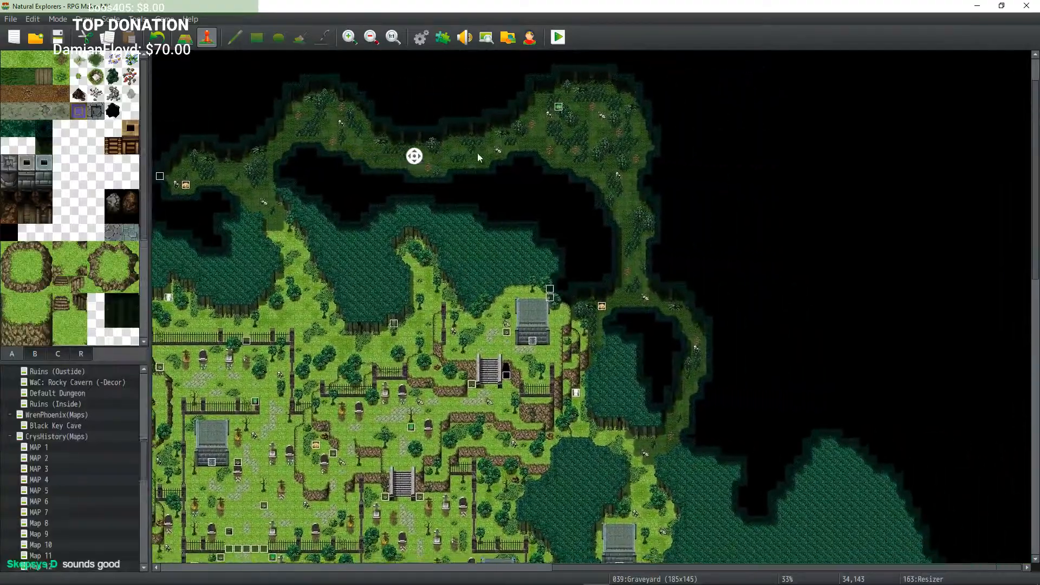
{"action": "middle_click", "coordinate": [554, 166]}
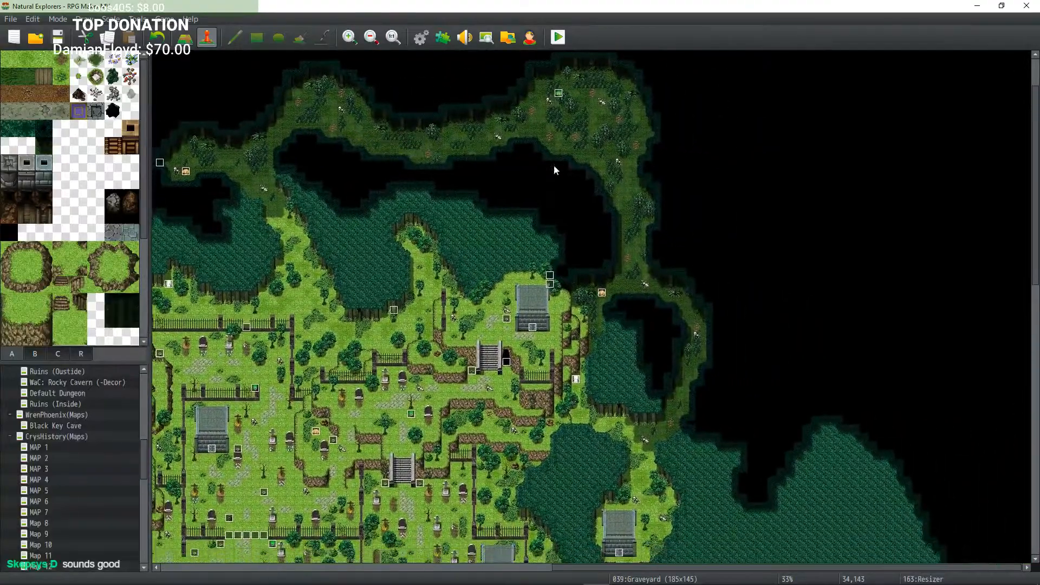
{"action": "scroll", "coordinate": [597, 162], "scroll_direction": "down", "scroll_amount": 2}
{"action": "middle_click", "coordinate": [623, 243]}
{"action": "middle_click", "coordinate": [637, 263]}
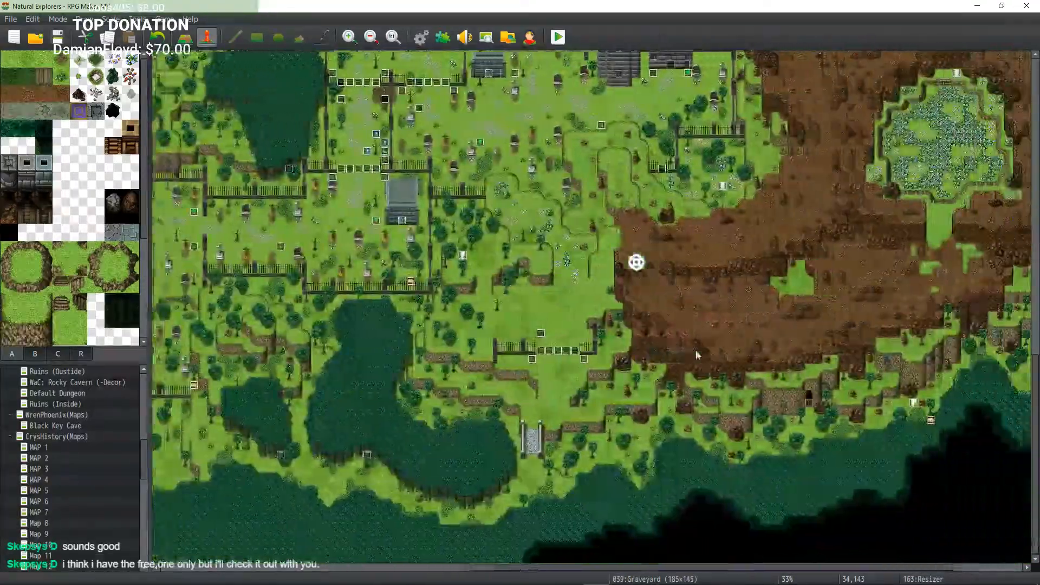
{"action": "middle_click", "coordinate": [627, 372]}
{"action": "middle_click", "coordinate": [824, 363]}
{"action": "middle_click", "coordinate": [737, 284]}
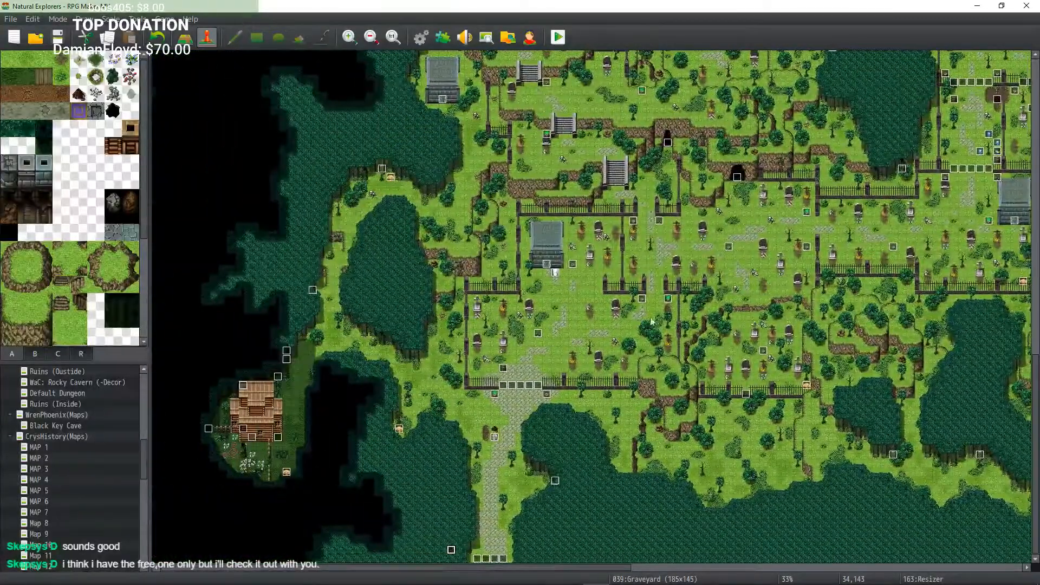
{"action": "middle_click", "coordinate": [656, 318]}
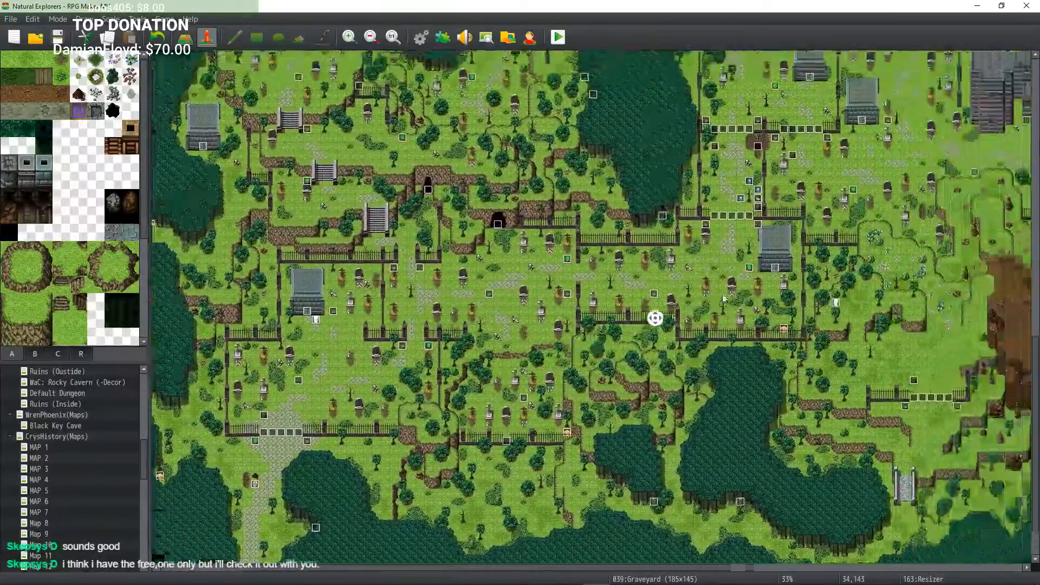
Step: Pan across the central fenced graveyard plots and the western lake to inspect their events
{"action": "middle_click_drag", "start_coordinate": [725, 299], "coordinate": [618, 326]}
{"action": "middle_click_drag", "start_coordinate": [618, 325], "coordinate": [616, 260]}
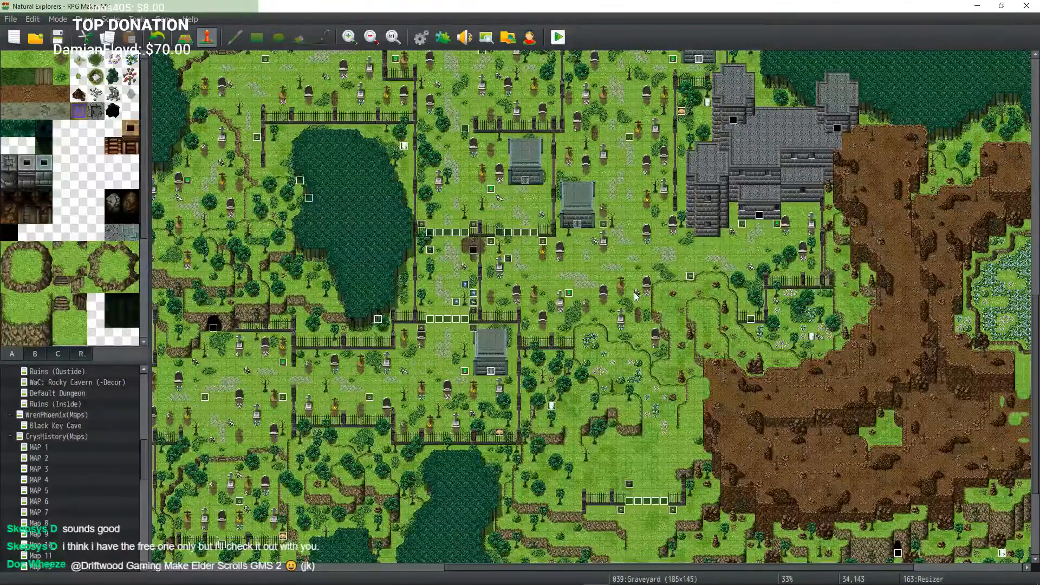
{"action": "middle_click_drag", "start_coordinate": [652, 362], "coordinate": [659, 321]}
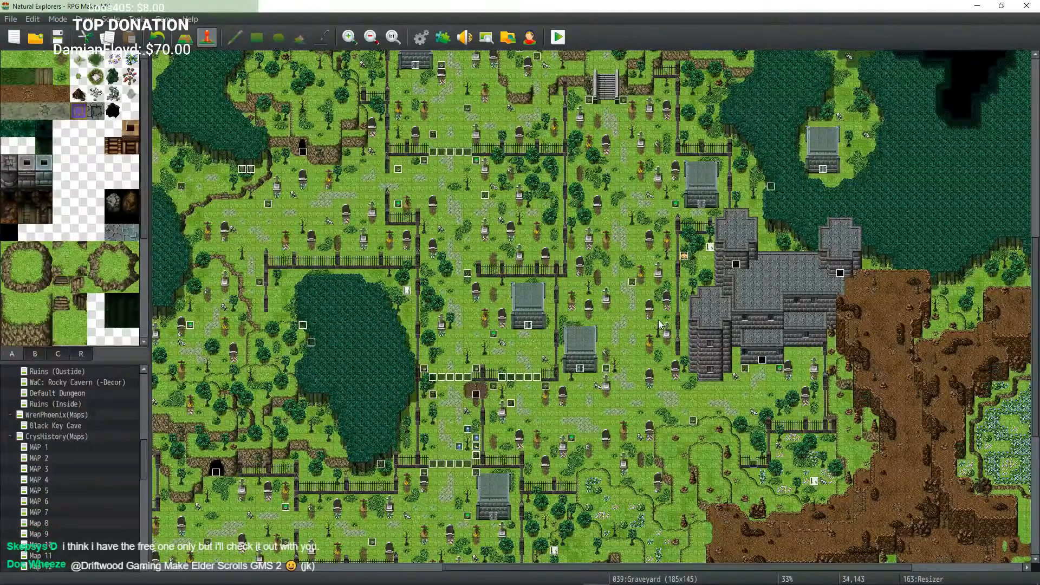
{"action": "middle_click_drag", "start_coordinate": [658, 319], "coordinate": [637, 217]}
{"action": "middle_click_drag", "start_coordinate": [629, 202], "coordinate": [577, 201]}
{"action": "middle_click_drag", "start_coordinate": [566, 227], "coordinate": [634, 298]}
{"action": "middle_click_drag", "start_coordinate": [600, 277], "coordinate": [573, 257]}
{"action": "mouse_move", "coordinate": [576, 260]}
{"action": "middle_mouse_down"}
{"action": "mouse_move", "coordinate": [622, 290]}
{"action": "mouse_move", "coordinate": [585, 266]}
{"action": "middle_mouse_up"}
{"action": "middle_click_drag", "start_coordinate": [521, 220], "coordinate": [556, 225]}
{"action": "middle_click_drag", "start_coordinate": [553, 215], "coordinate": [523, 271]}
{"action": "mouse_move", "coordinate": [545, 323]}
{"action": "middle_mouse_down"}
{"action": "mouse_move", "coordinate": [503, 277]}
{"action": "mouse_move", "coordinate": [504, 320]}
{"action": "mouse_move", "coordinate": [536, 340]}
{"action": "middle_mouse_up"}
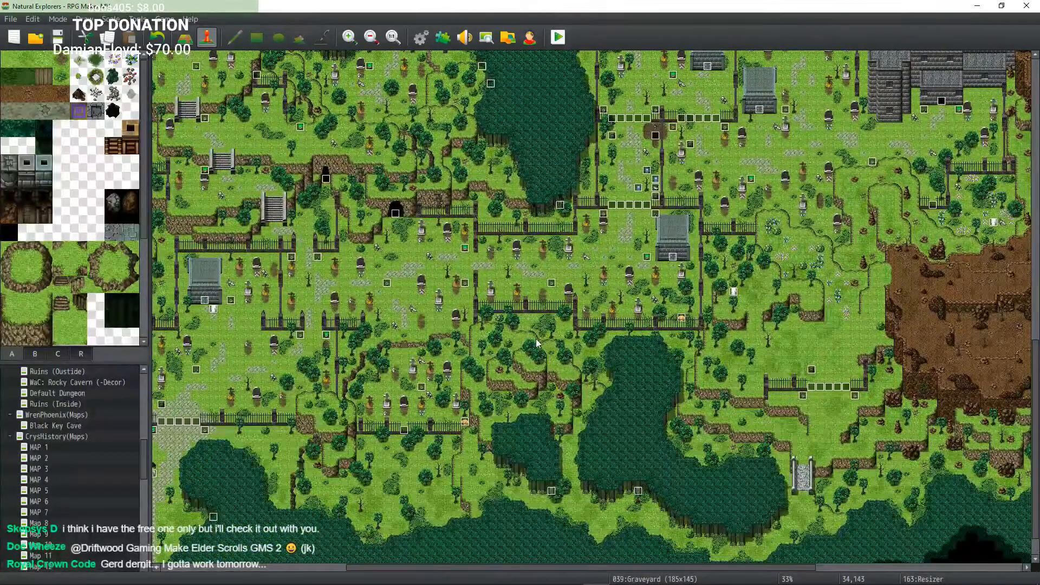
{"action": "middle_click_drag", "start_coordinate": [468, 330], "coordinate": [437, 329]}
{"action": "middle_click_drag", "start_coordinate": [450, 286], "coordinate": [442, 249]}
{"action": "middle_click_drag", "start_coordinate": [381, 294], "coordinate": [376, 325]}
{"action": "middle_click_drag", "start_coordinate": [345, 330], "coordinate": [397, 372]}
{"action": "middle_click_drag", "start_coordinate": [397, 371], "coordinate": [299, 314]}
{"action": "middle_click_drag", "start_coordinate": [299, 318], "coordinate": [269, 293]}
{"action": "middle_click_drag", "start_coordinate": [268, 300], "coordinate": [451, 342]}
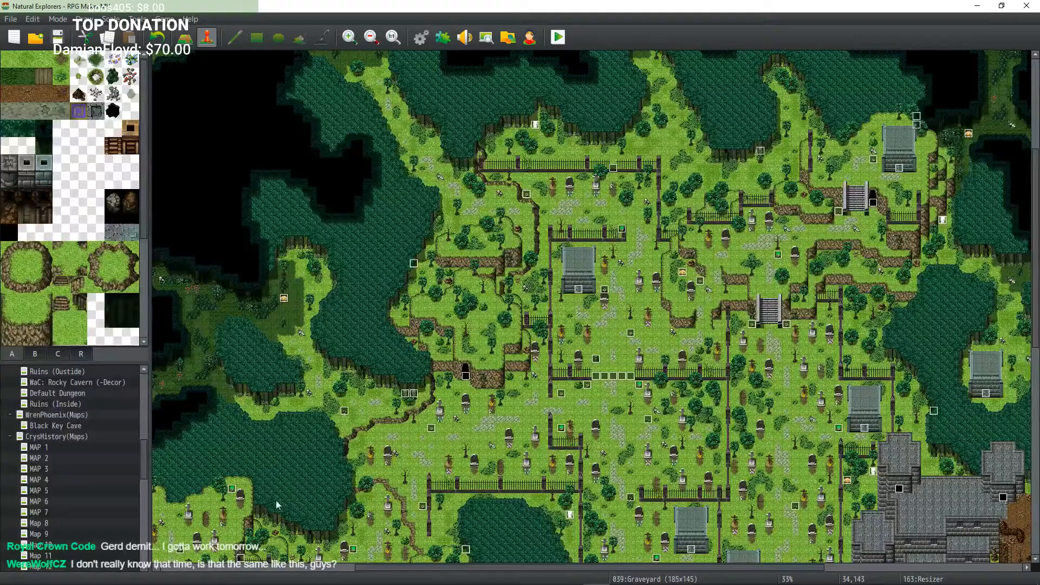
Step: Re-examine the northwestern caves, southwest cabin and southern path of the graveyard map at different zoom levels
{"action": "middle_click", "coordinate": [428, 417]}
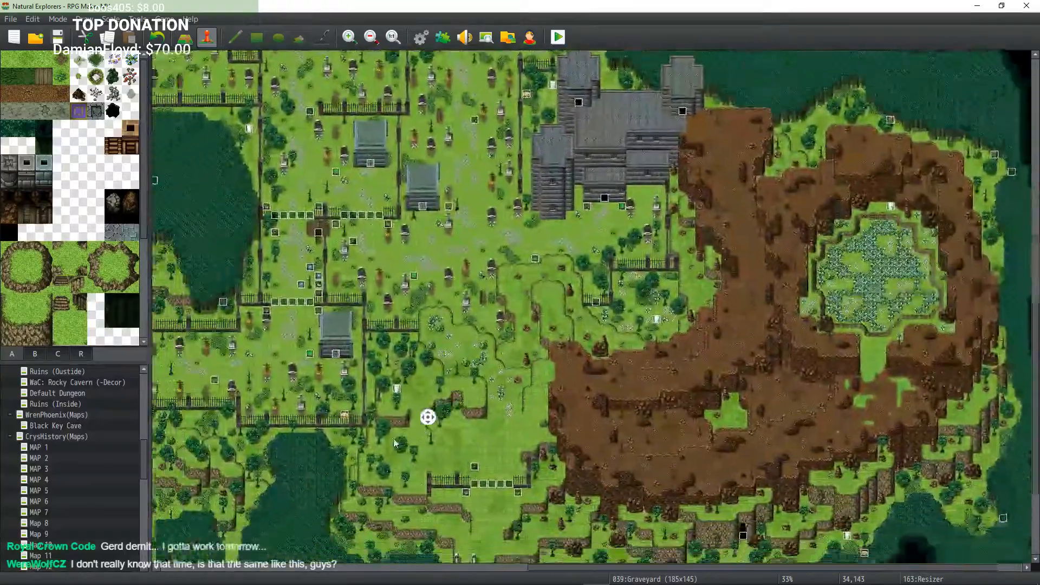
{"action": "middle_click", "coordinate": [384, 404]}
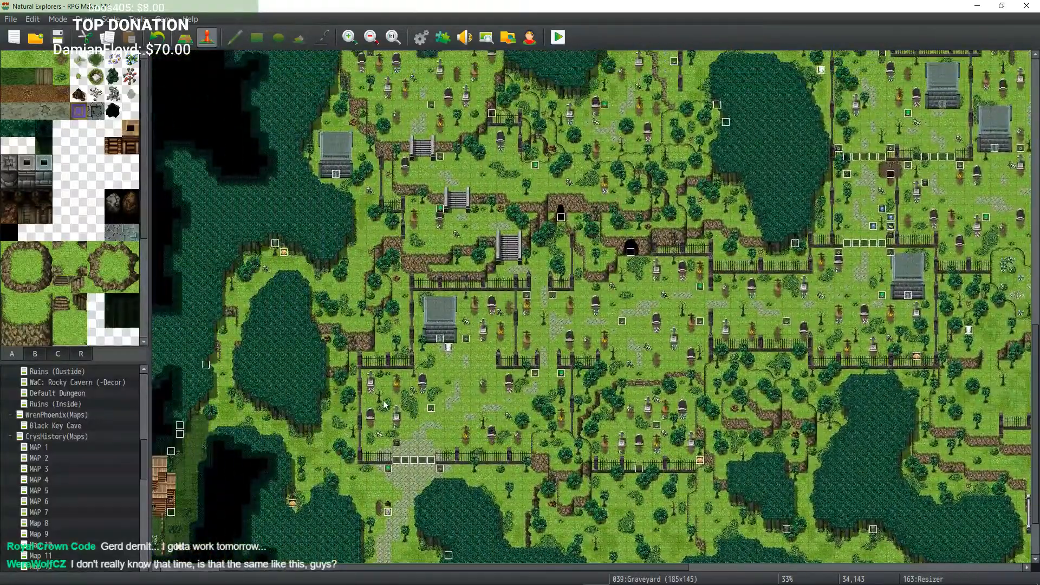
{"action": "middle_click", "coordinate": [432, 375]}
{"action": "middle_click", "coordinate": [415, 385]}
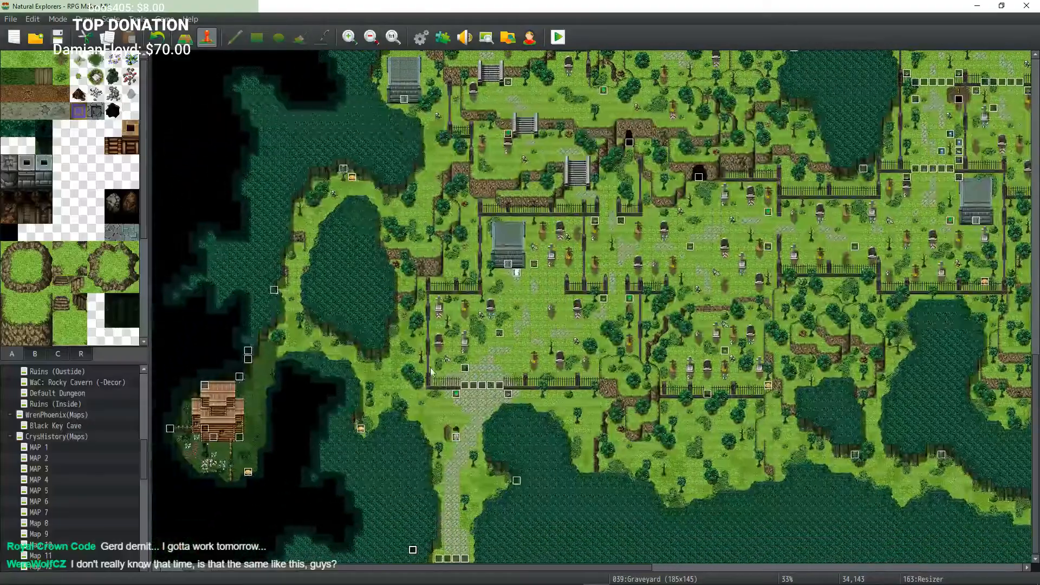
{"action": "middle_click", "coordinate": [414, 384]}
{"action": "middle_click", "coordinate": [428, 403]}
{"action": "middle_click", "coordinate": [434, 407]}
{"action": "middle_click", "coordinate": [451, 409]}
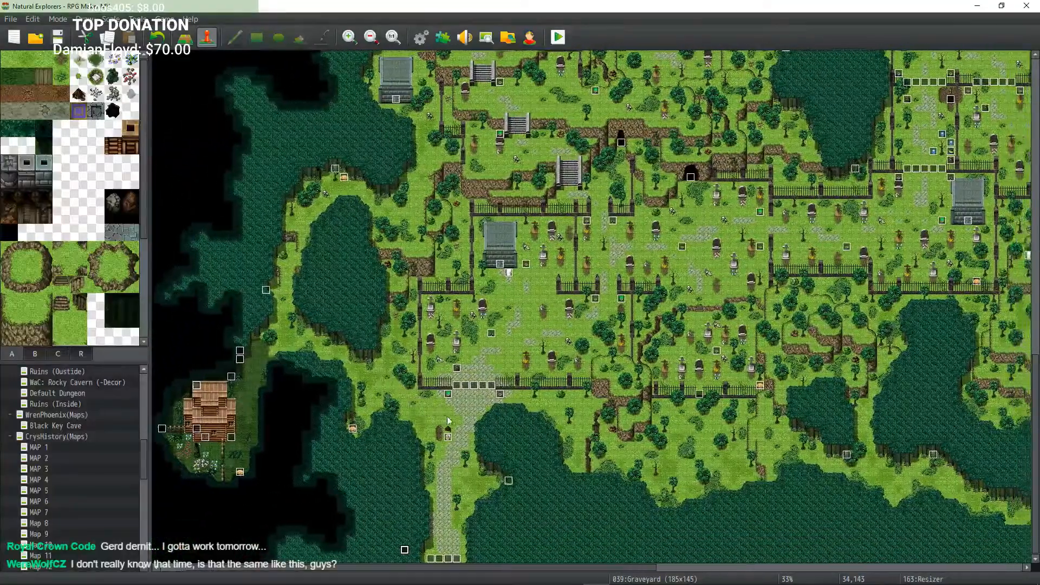
{"action": "middle_click", "coordinate": [447, 416]}
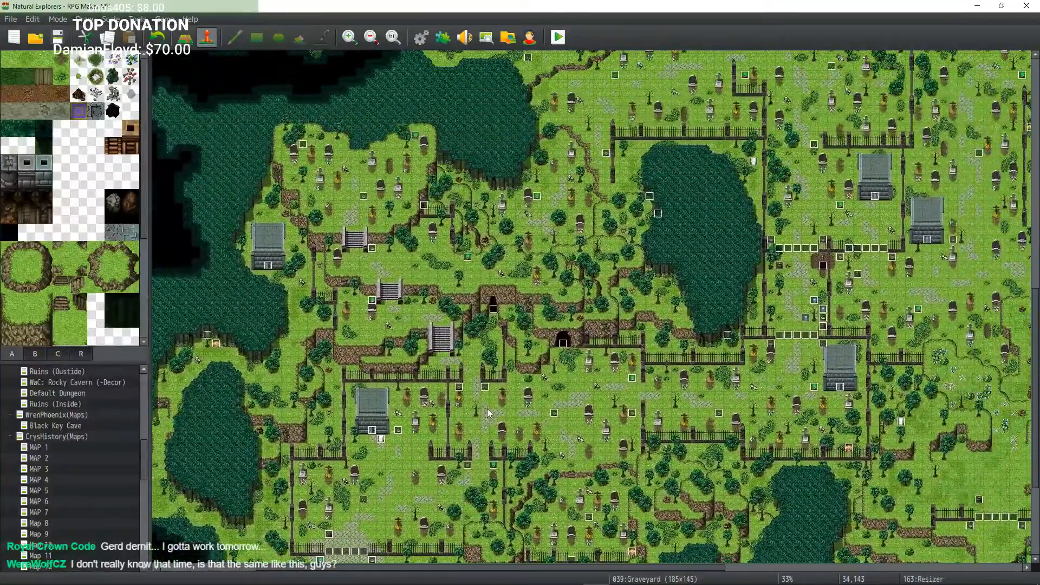
{"action": "middle_click", "coordinate": [486, 409]}
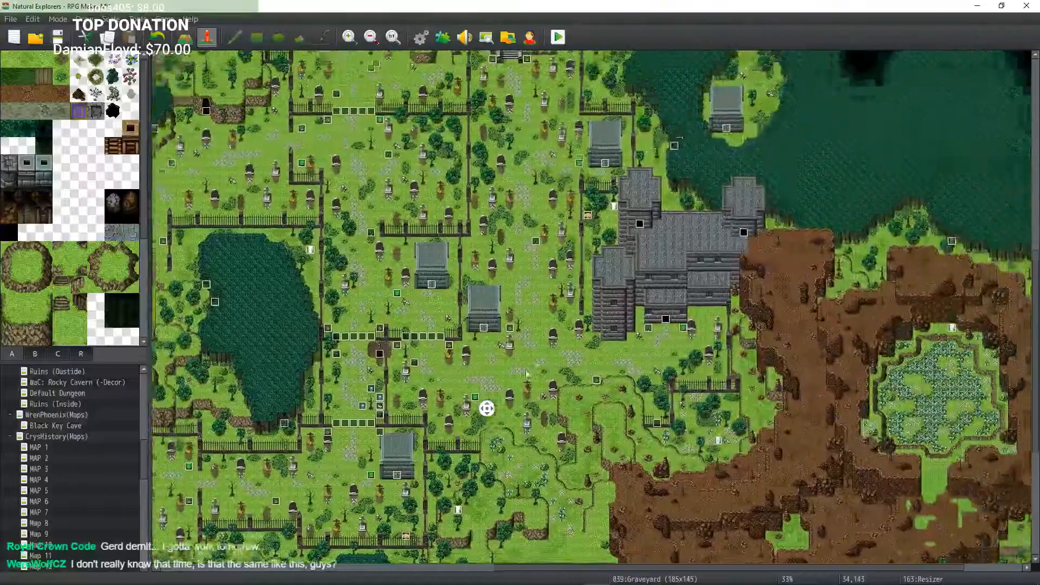
{"action": "middle_click", "coordinate": [524, 362]}
{"action": "middle_click", "coordinate": [483, 341]}
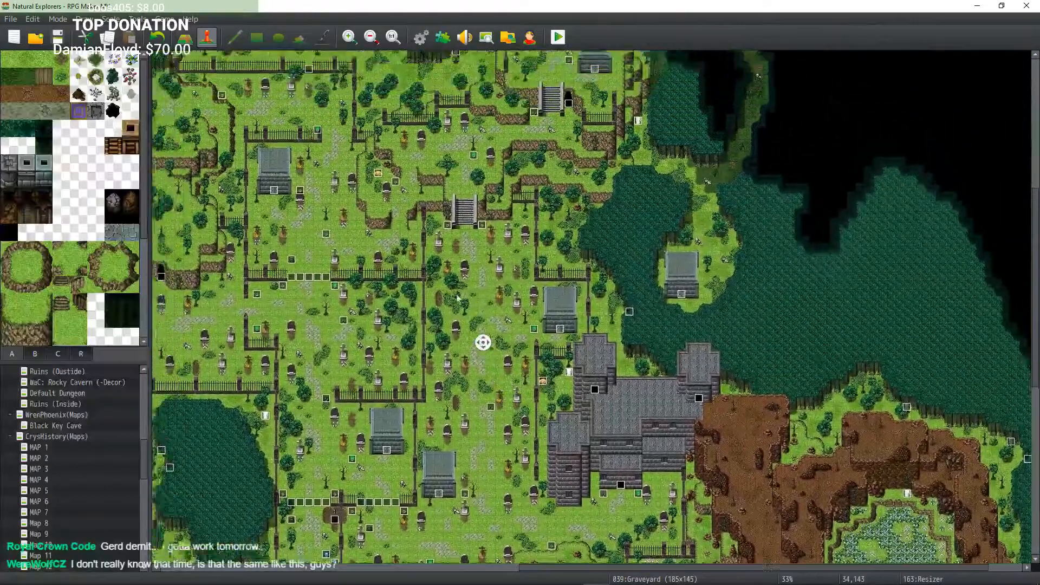
{"action": "middle_click", "coordinate": [383, 288]}
{"action": "middle_click", "coordinate": [385, 281]}
{"action": "middle_click", "coordinate": [343, 311]}
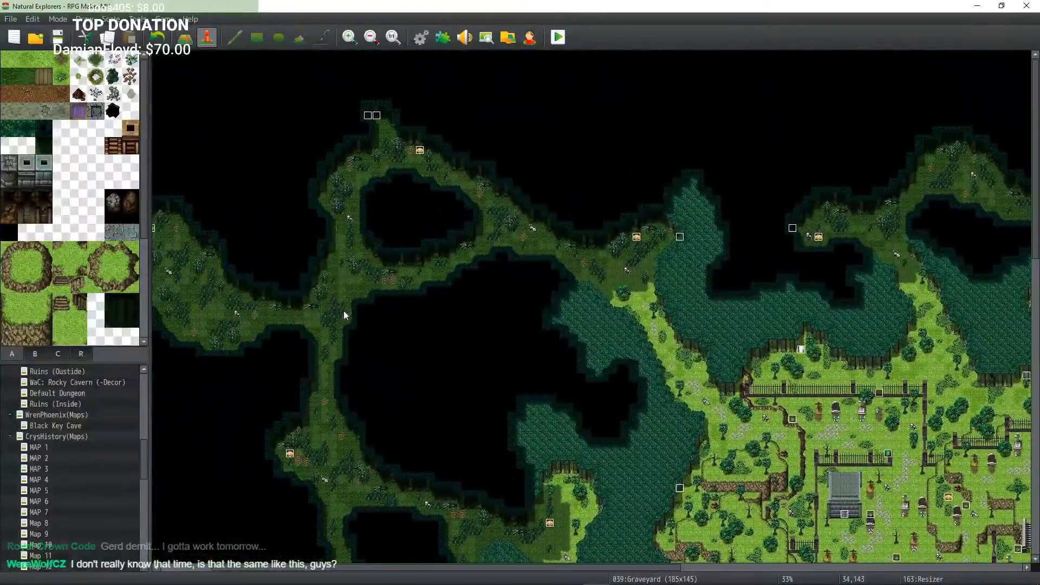
{"action": "middle_click", "coordinate": [545, 330]}
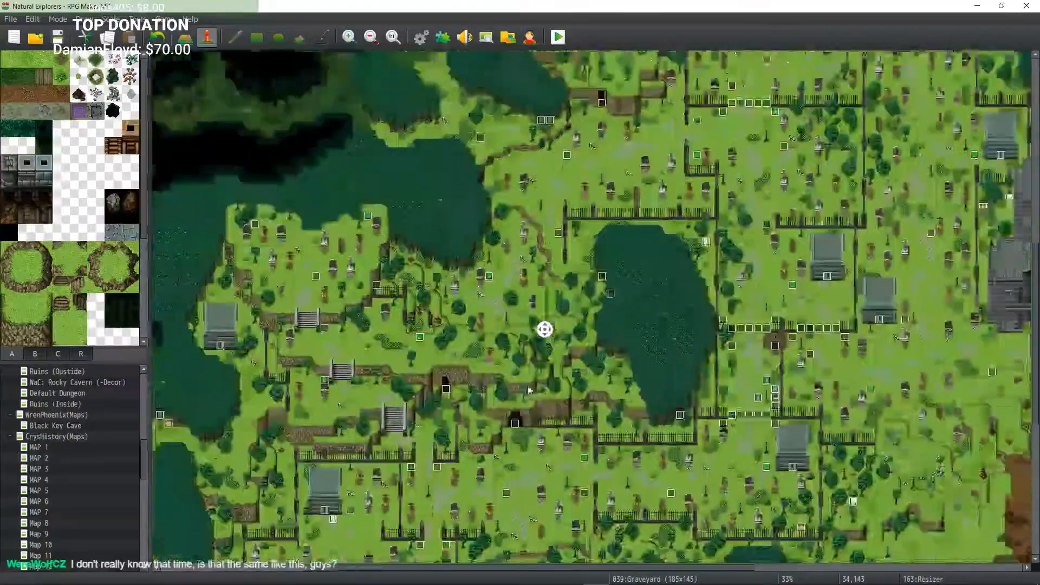
{"action": "middle_click", "coordinate": [519, 374]}
{"action": "middle_click", "coordinate": [519, 373]}
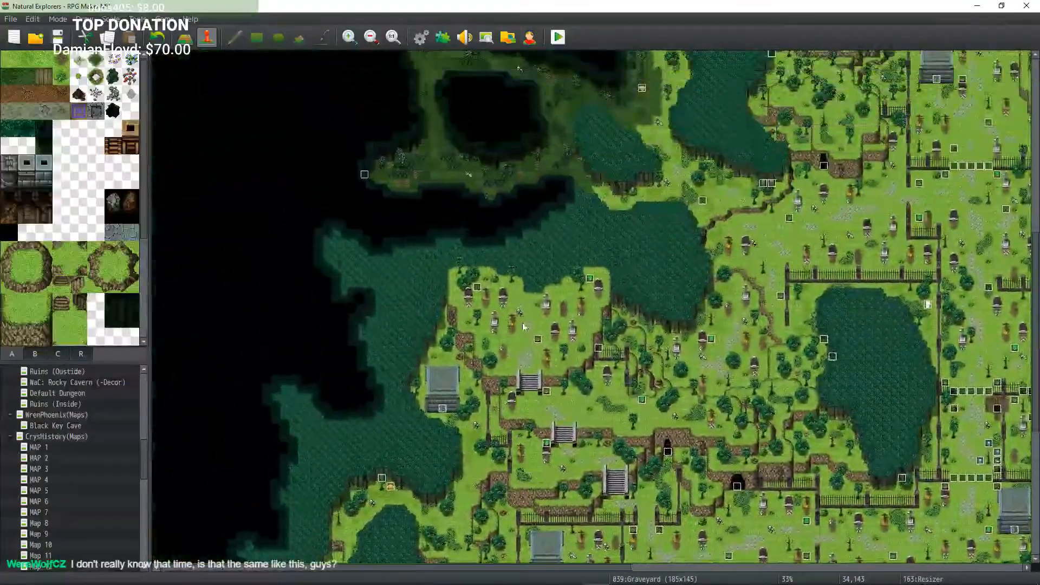
{"action": "middle_click", "coordinate": [546, 358]}
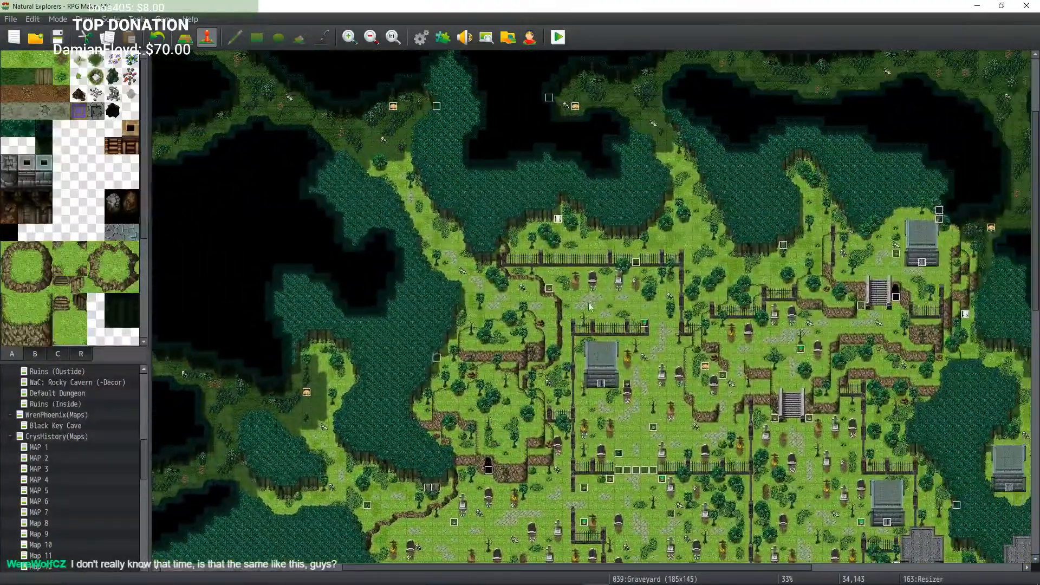
{"action": "middle_click", "coordinate": [589, 304]}
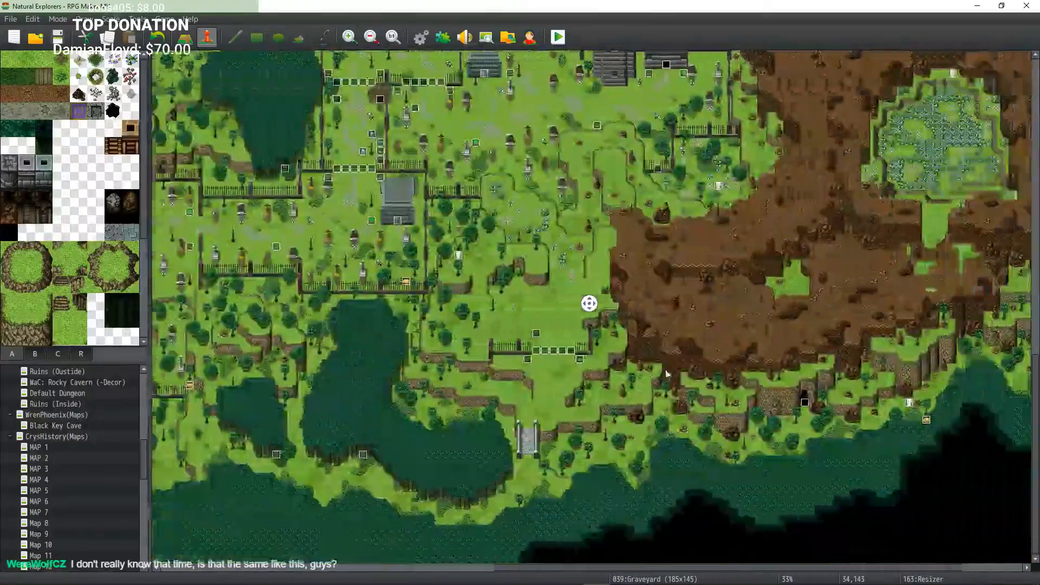
{"action": "middle_click", "coordinate": [574, 410]}
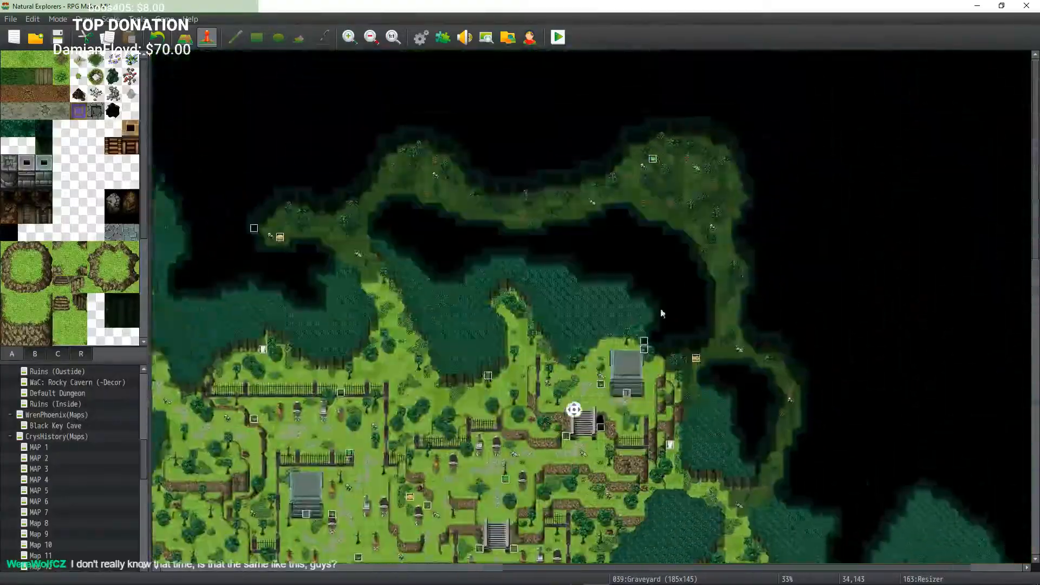
{"action": "middle_click", "coordinate": [656, 316]}
{"action": "middle_click", "coordinate": [507, 232]}
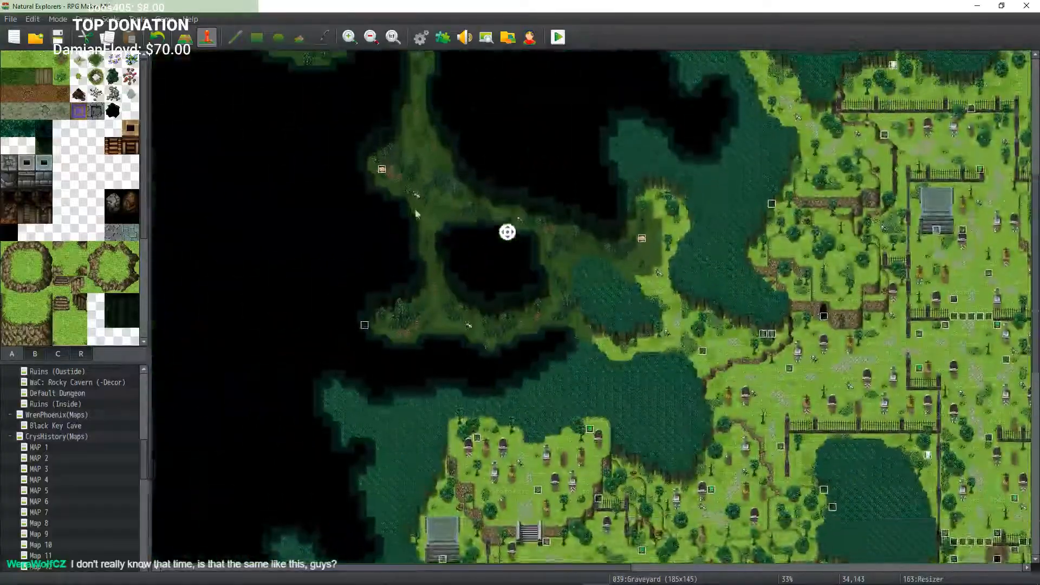
{"action": "middle_click", "coordinate": [421, 179]}
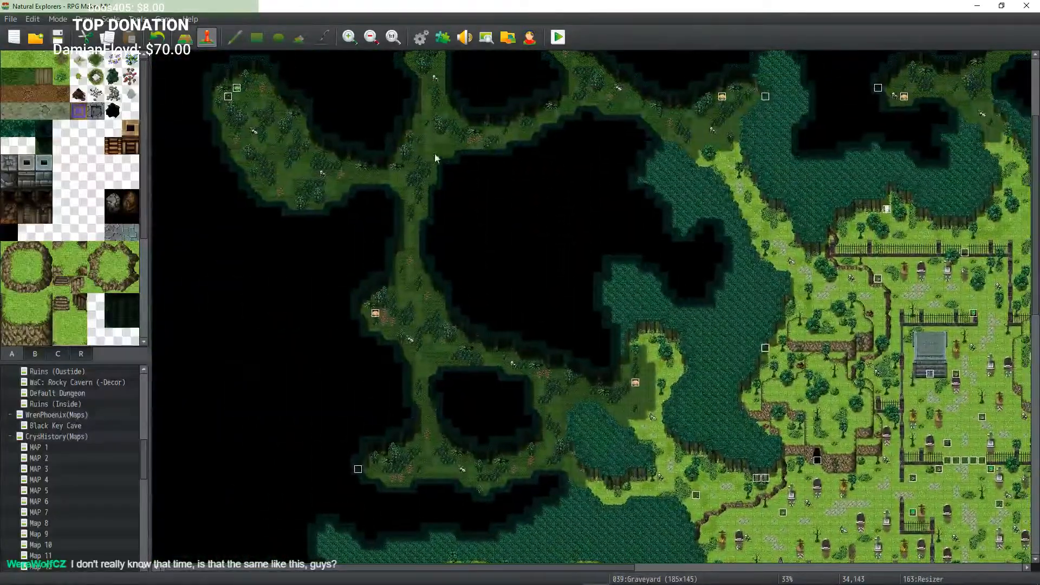
{"action": "middle_click", "coordinate": [435, 158]}
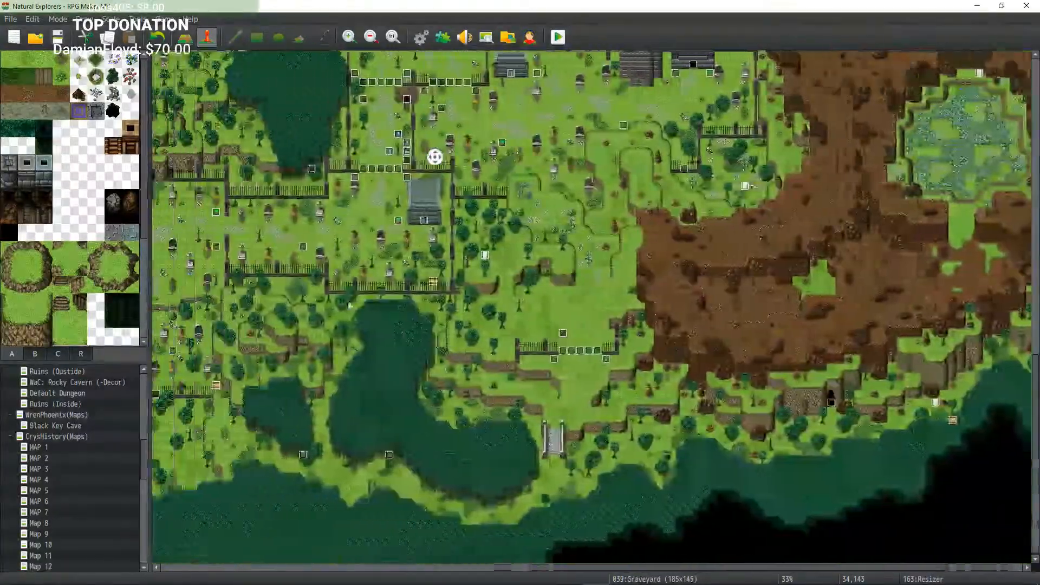
{"action": "middle_click", "coordinate": [381, 242]}
{"action": "middle_click", "coordinate": [425, 302]}
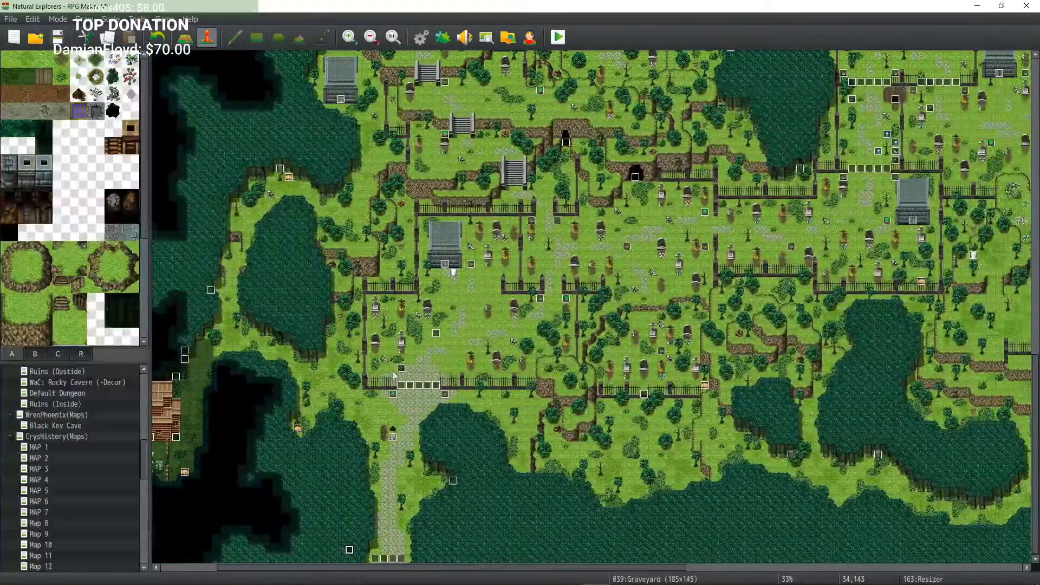
{"action": "middle_click", "coordinate": [395, 433]}
{"action": "middle_click", "coordinate": [408, 411]}
{"action": "middle_click", "coordinate": [451, 413]}
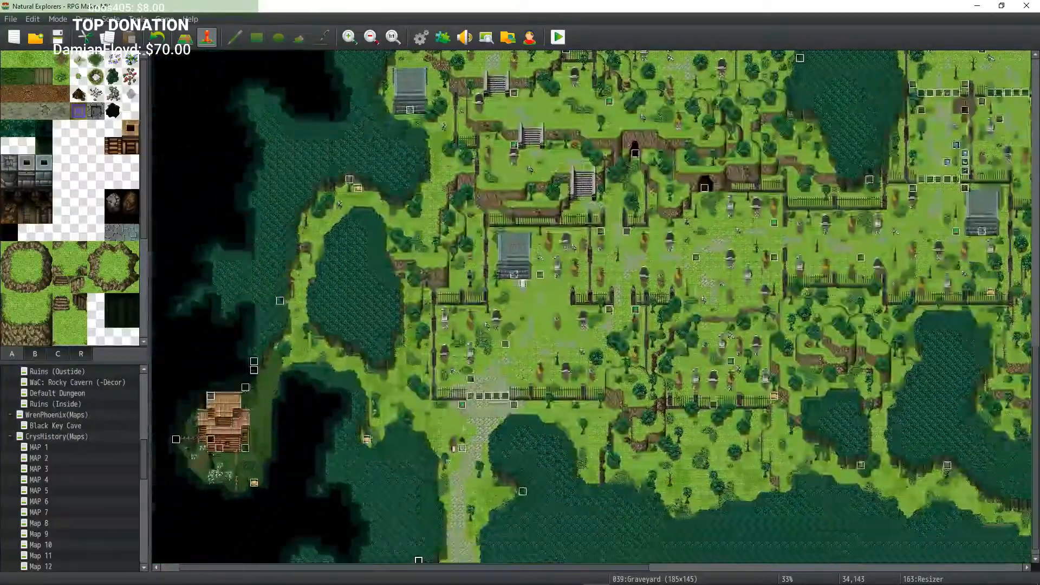
{"action": "middle_click", "coordinate": [462, 416]}
{"action": "middle_click", "coordinate": [489, 437]}
{"action": "middle_click", "coordinate": [483, 453]}
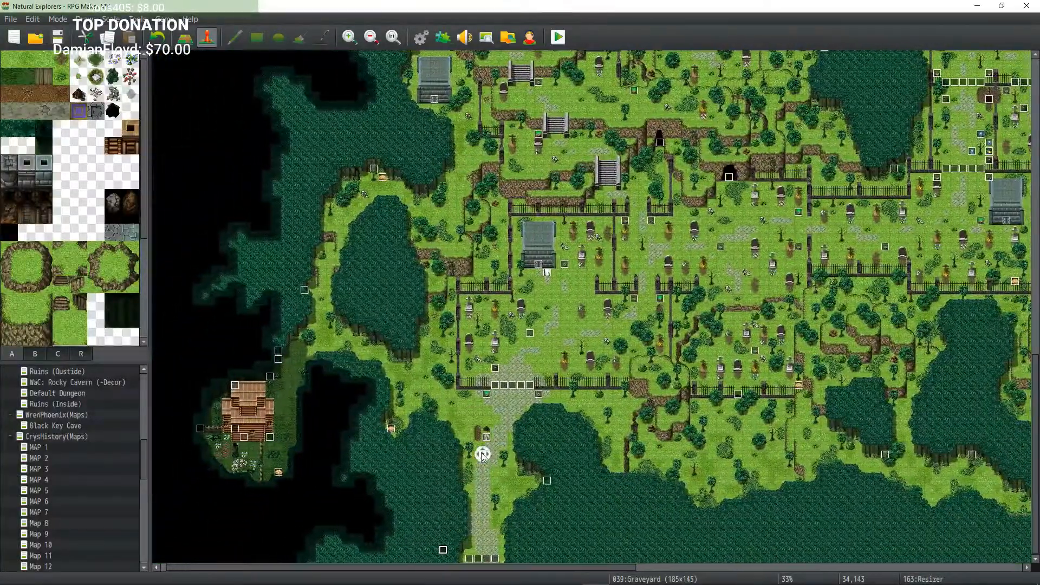
{"action": "middle_click", "coordinate": [515, 438]}
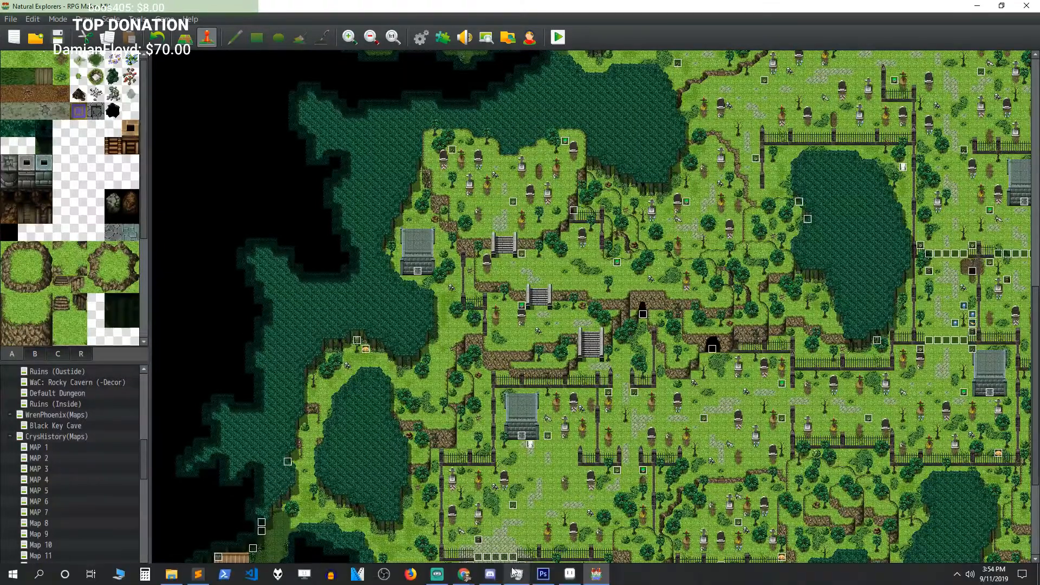
Step: Switch to Discord and read the rpgmaker_chat channel
{"action": "left_click", "coordinate": [490, 576]}
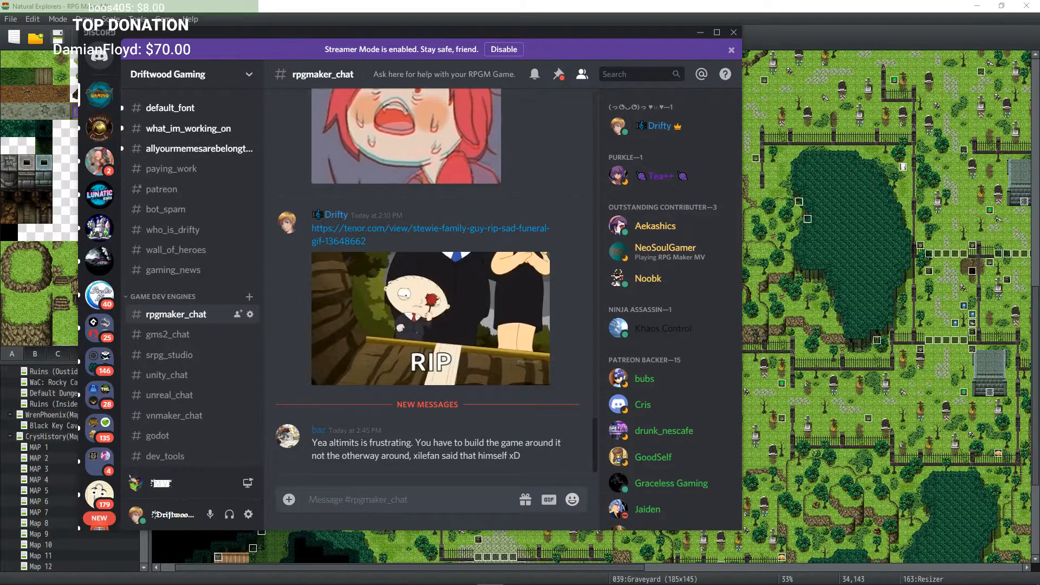
{"action": "mouse_move", "coordinate": [251, 584]}
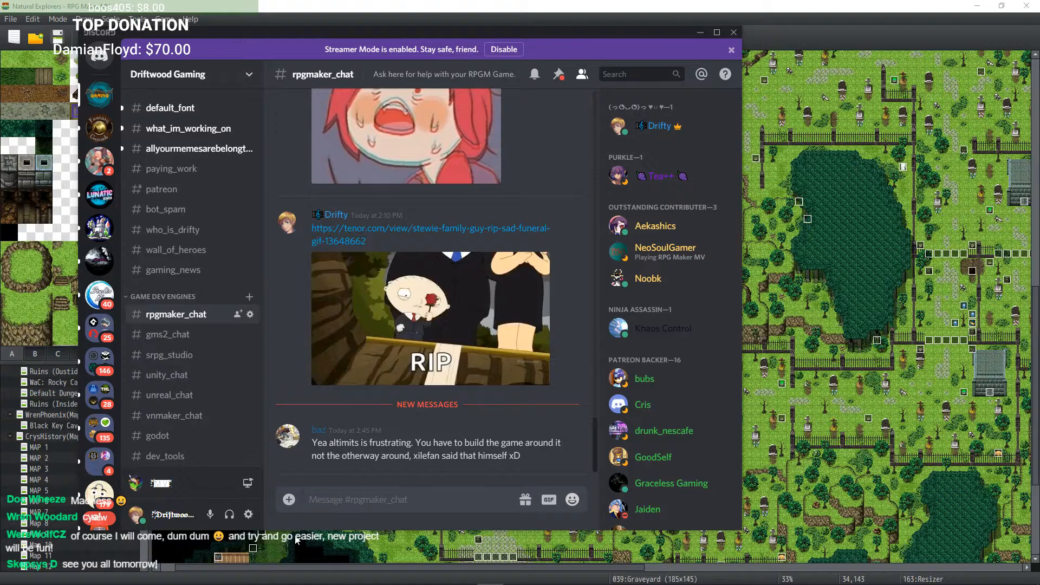
{"action": "mouse_move", "coordinate": [468, 575]}
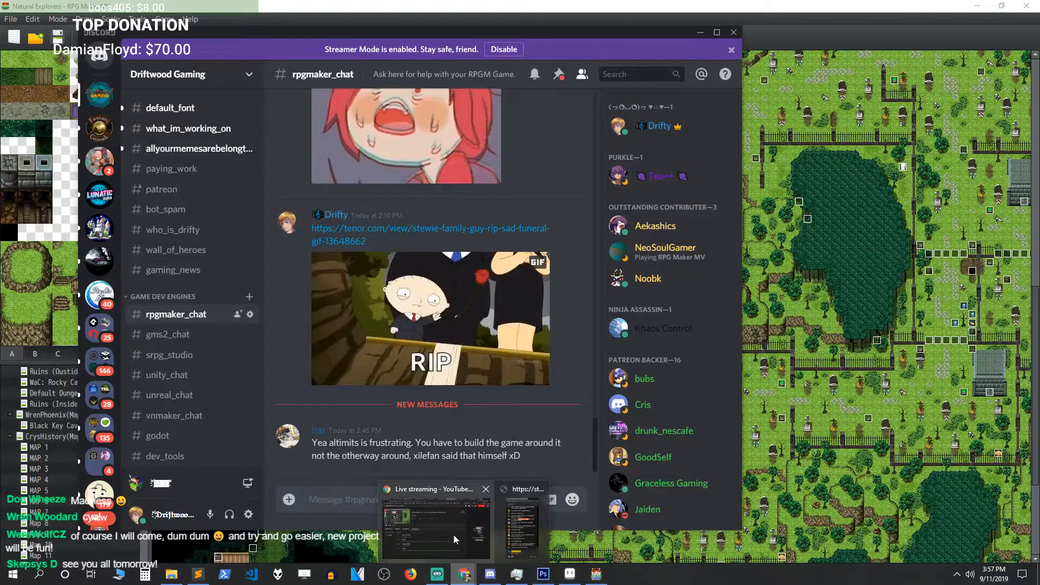